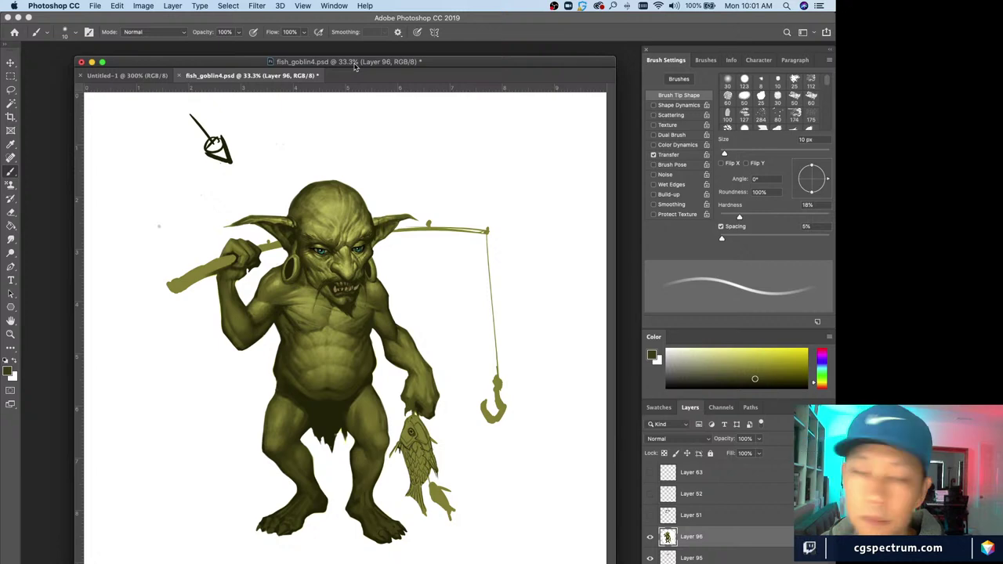
- Toggle Layer 96's visibility repeatedly to compare the earlier rough goblin with the rendered version, focusing on the upper body
left_click_drag(354, 67, 343, 58)
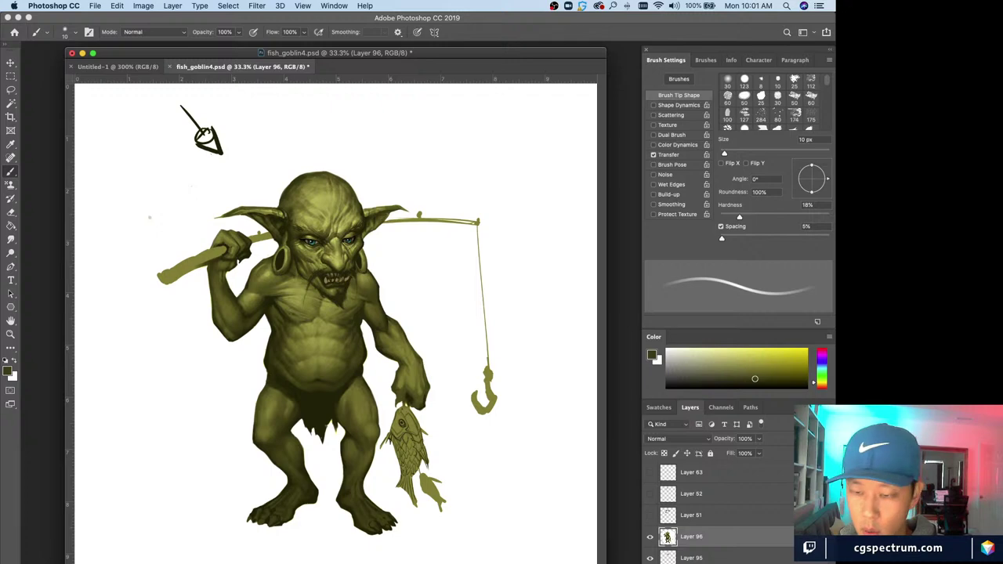
left_click(649, 536)
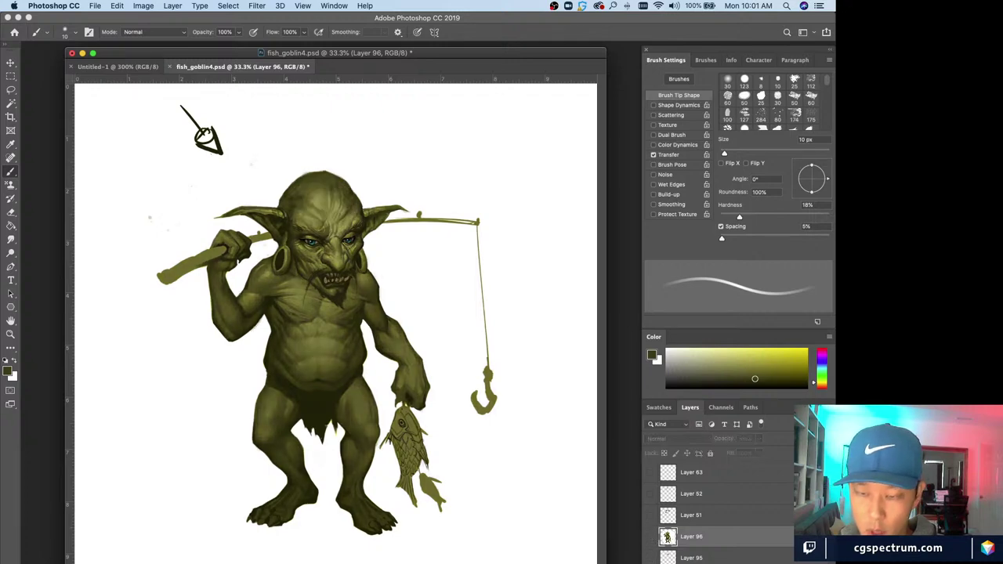
left_click(650, 537)
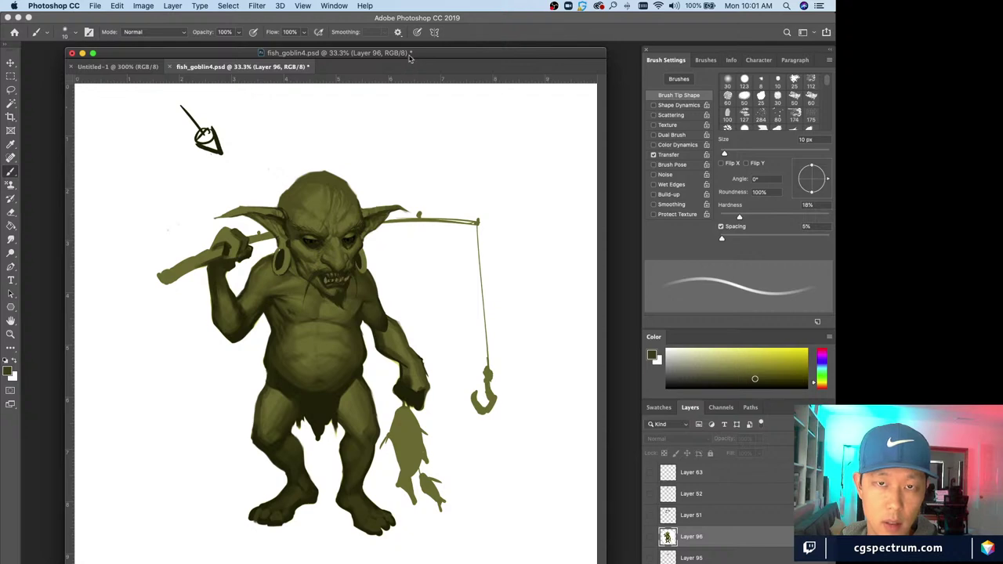
left_click_drag(409, 56, 419, 57)
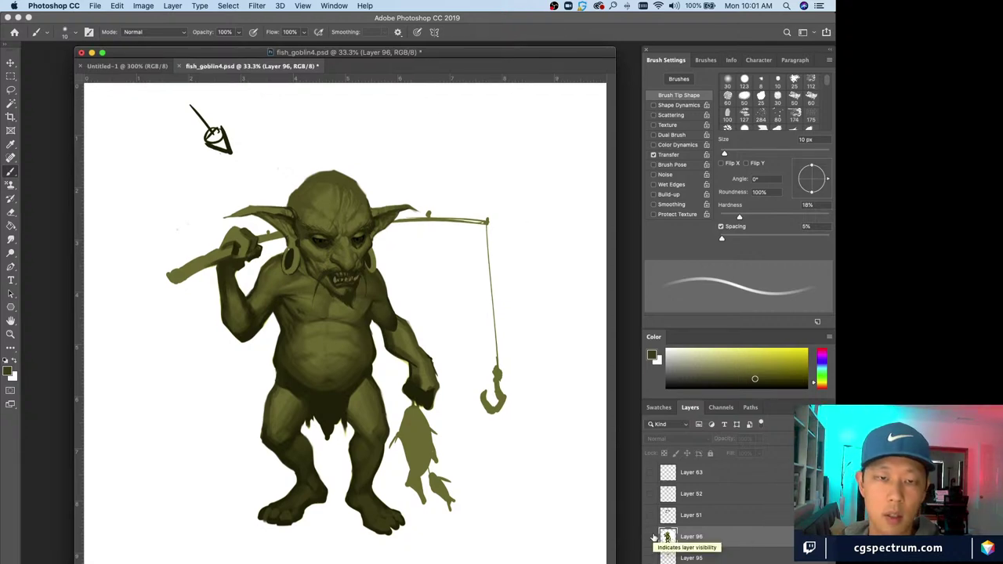
key("super+plus")
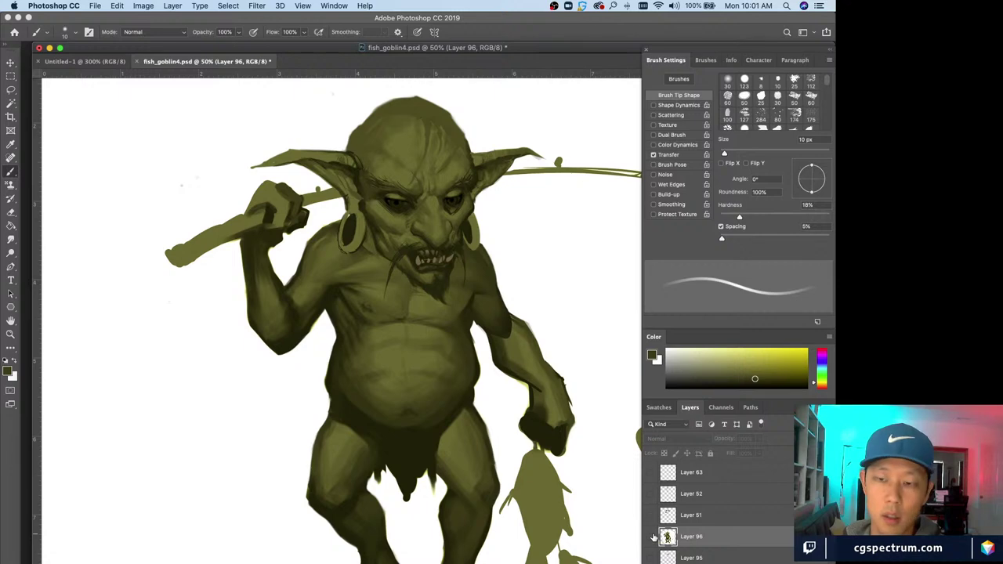
left_click(654, 538)
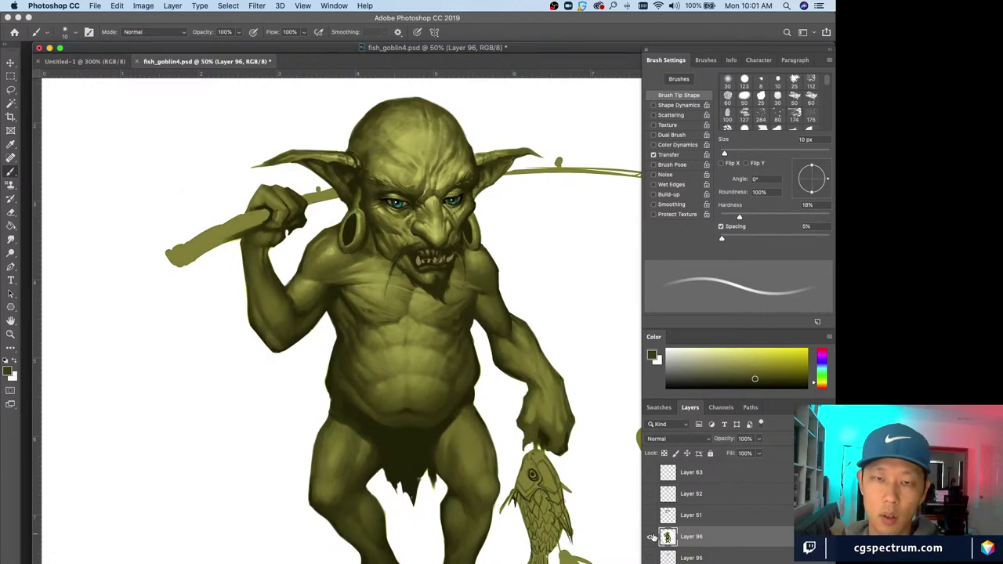
left_click(654, 537)
left_click(653, 538)
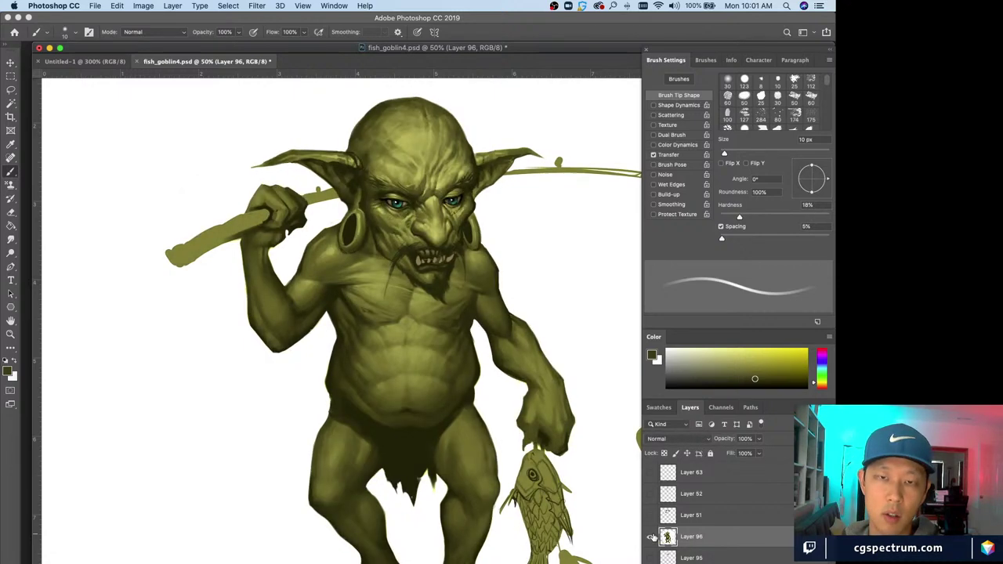
left_click(654, 538)
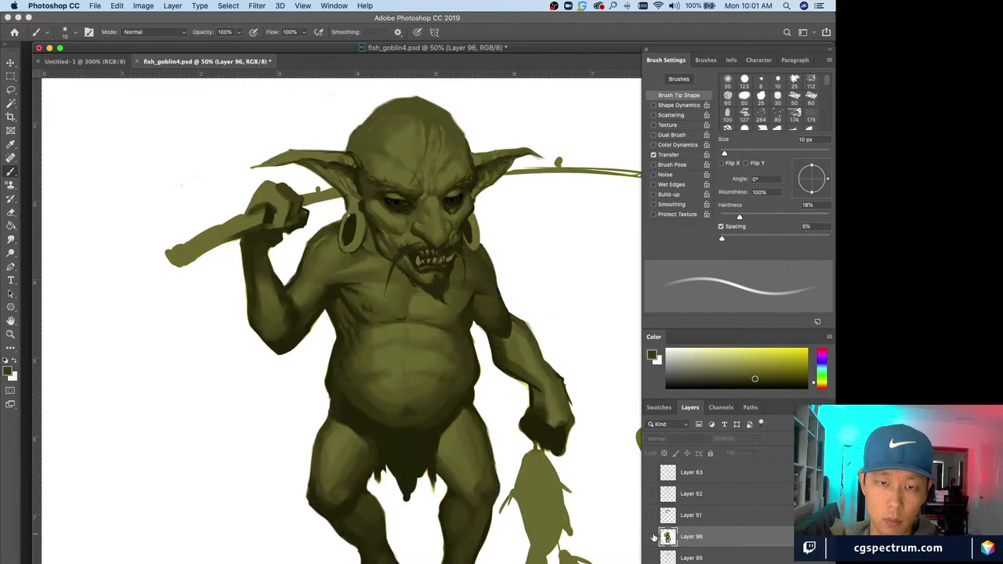
left_click(653, 538)
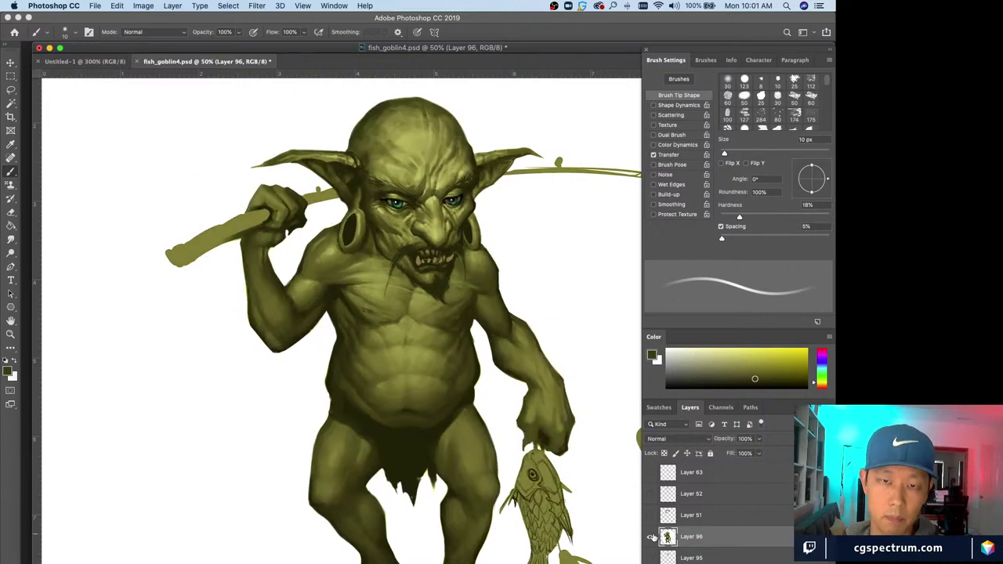
left_click(651, 537)
left_click(652, 538)
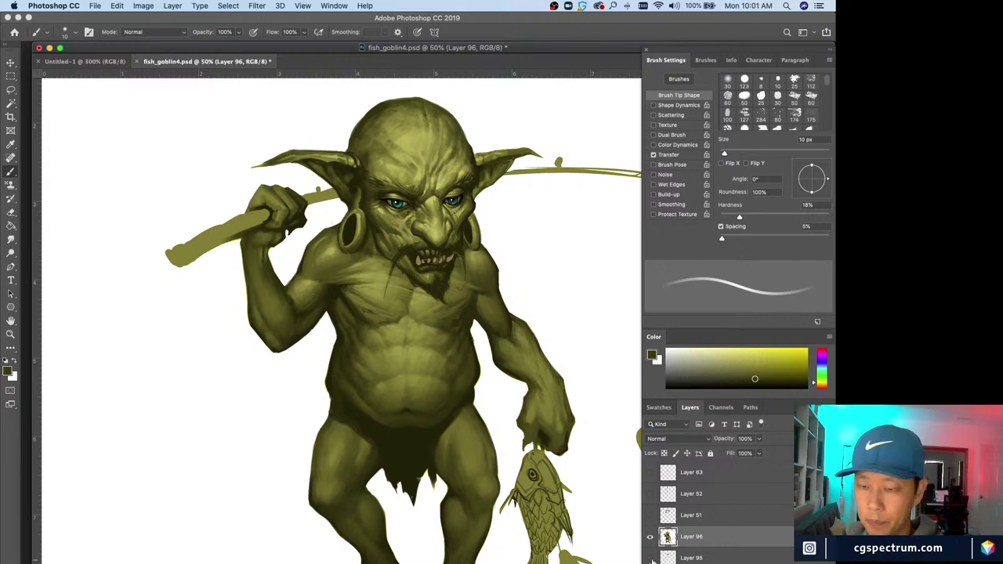
left_click(649, 538)
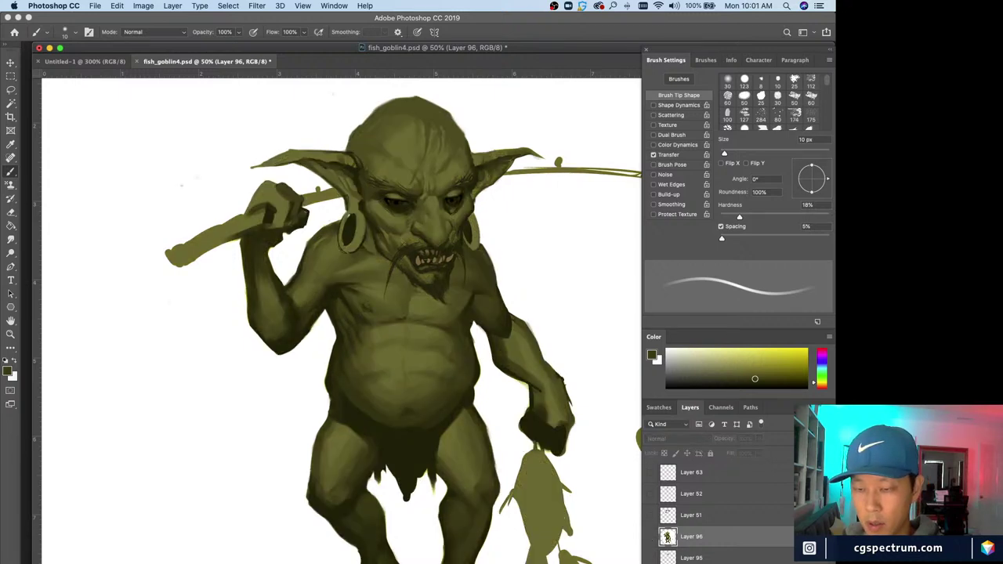
left_click(650, 538)
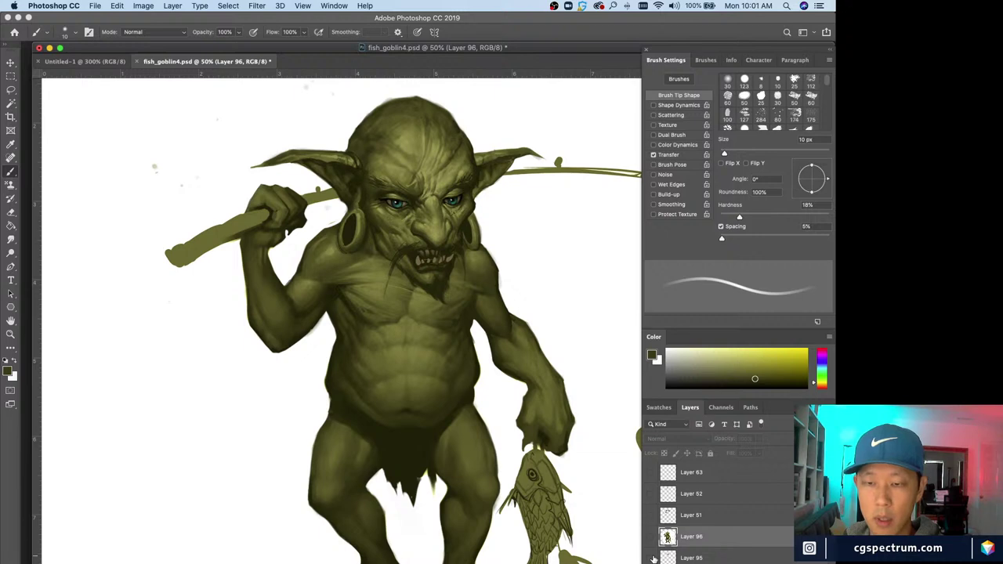
- Toggle the visibility of Layer 95 and Layer 96 to compare their individual effects on the goblin, leaving both shown
left_click(650, 558)
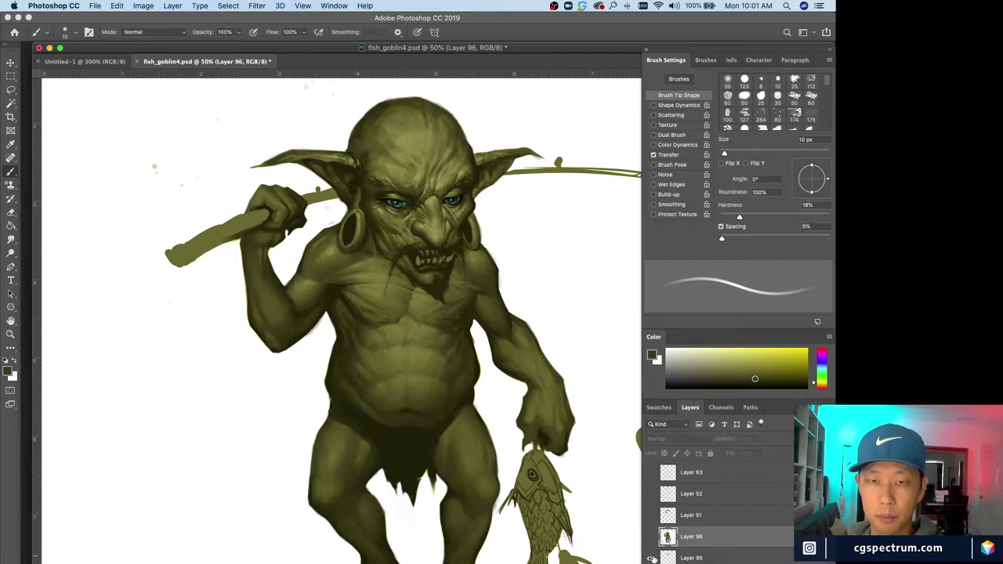
left_click(650, 558)
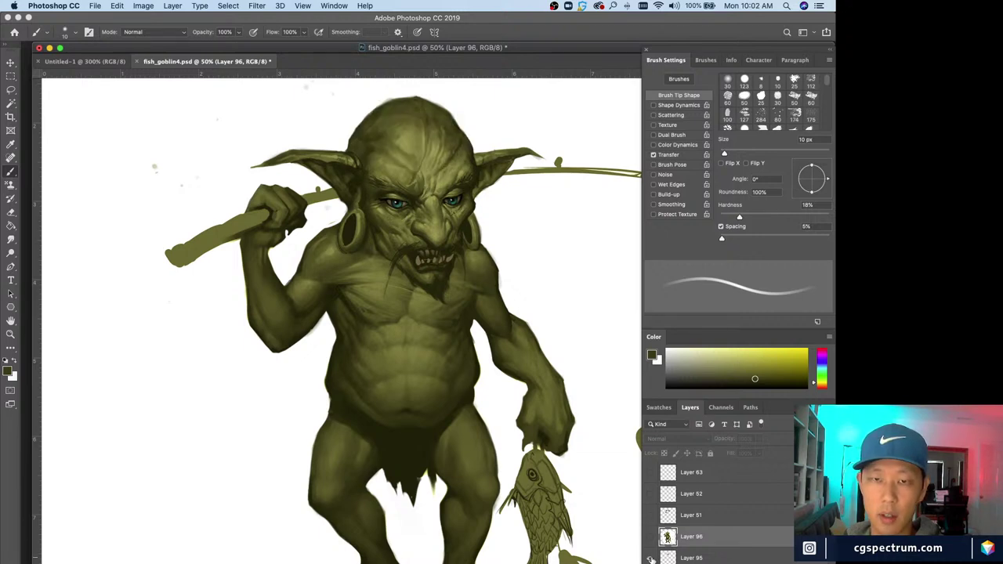
left_click(650, 558)
left_click(650, 558)
left_click(649, 558)
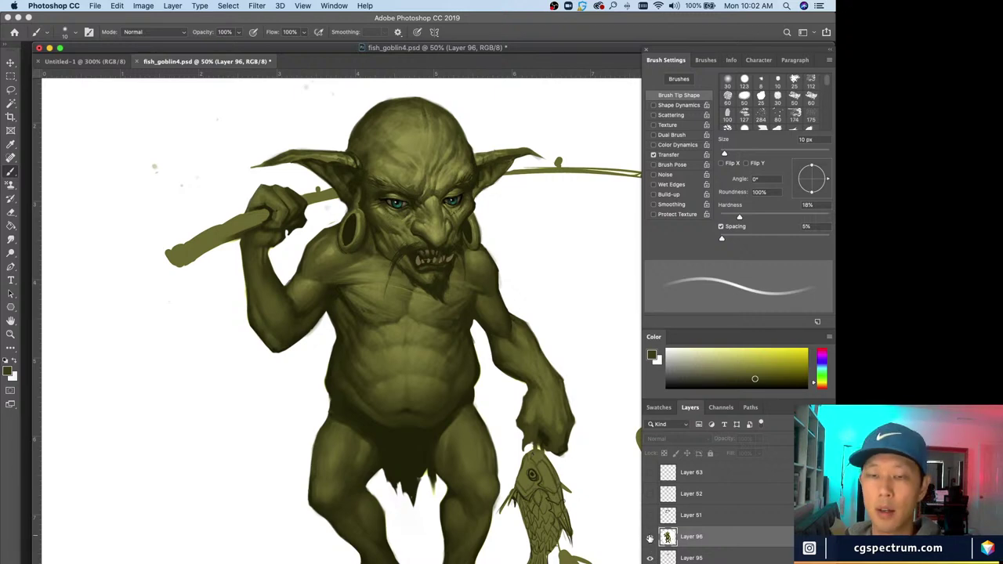
left_click(650, 537)
left_click(650, 537)
left_click(650, 537)
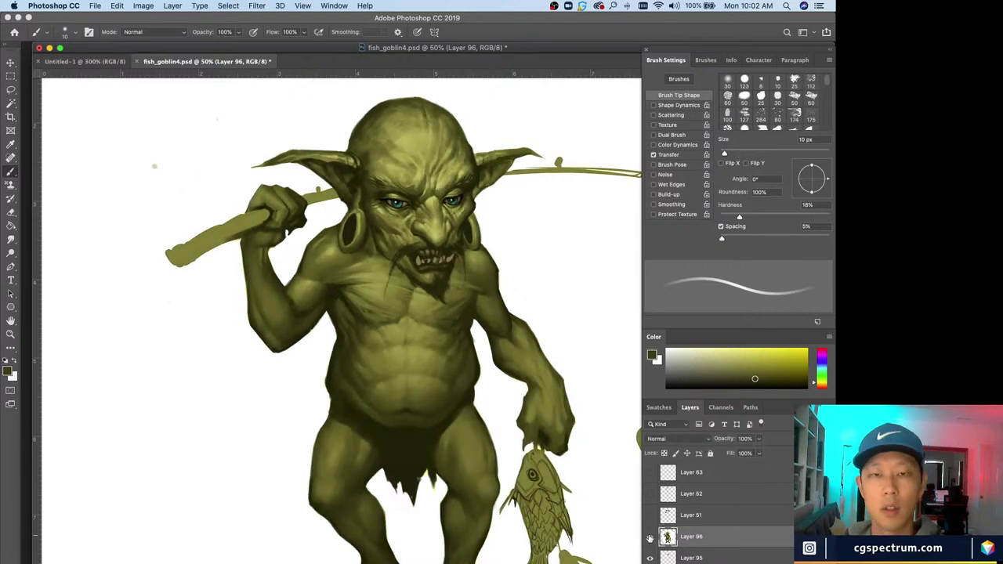
key("super+l")
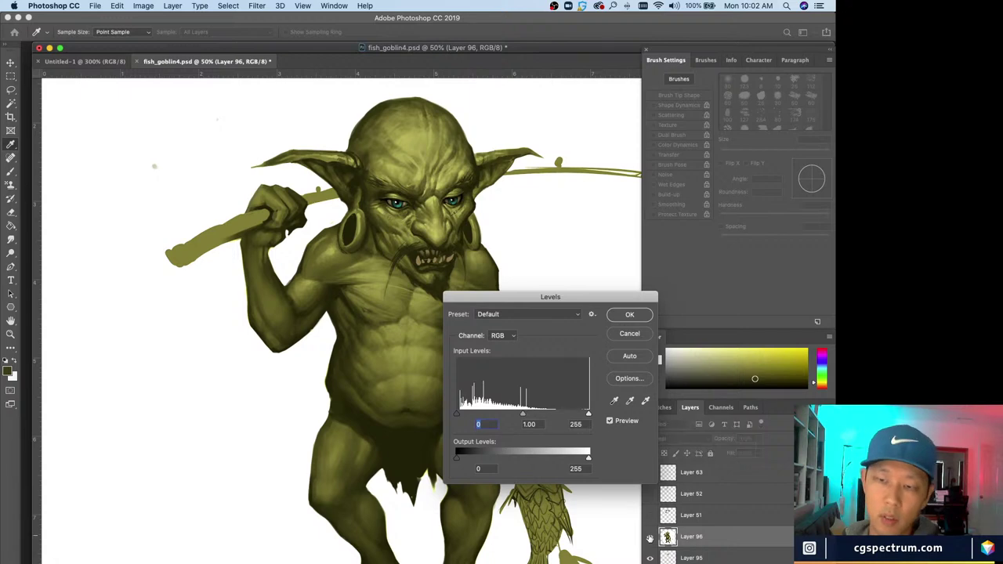
left_click_drag(489, 299, 308, 363)
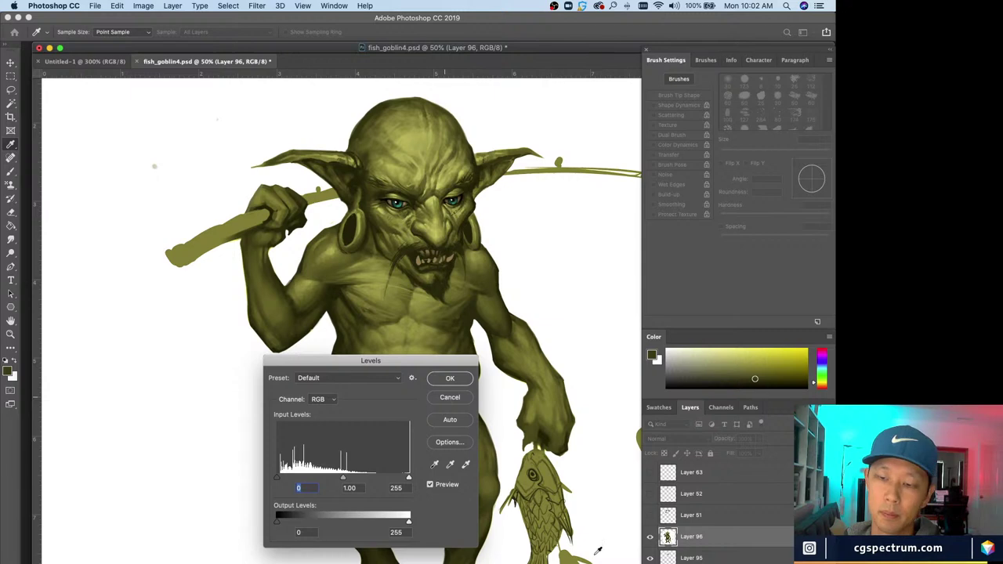
key("Escape")
key("b")
- Hide and show Layer 96 to compare the goblin's brightness against the layers beneath it
left_click(650, 537)
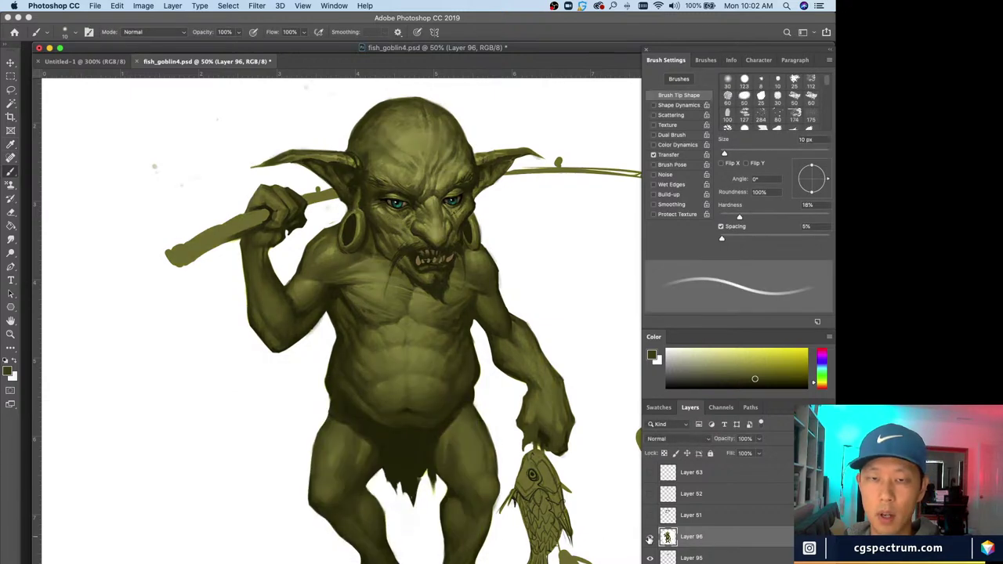
left_click(650, 537)
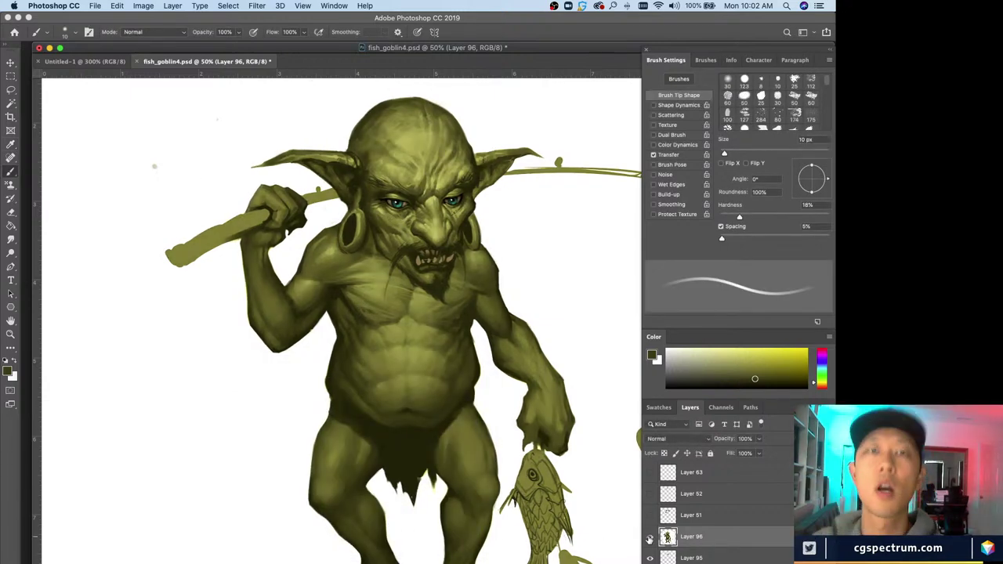
left_click_drag(297, 52, 294, 51)
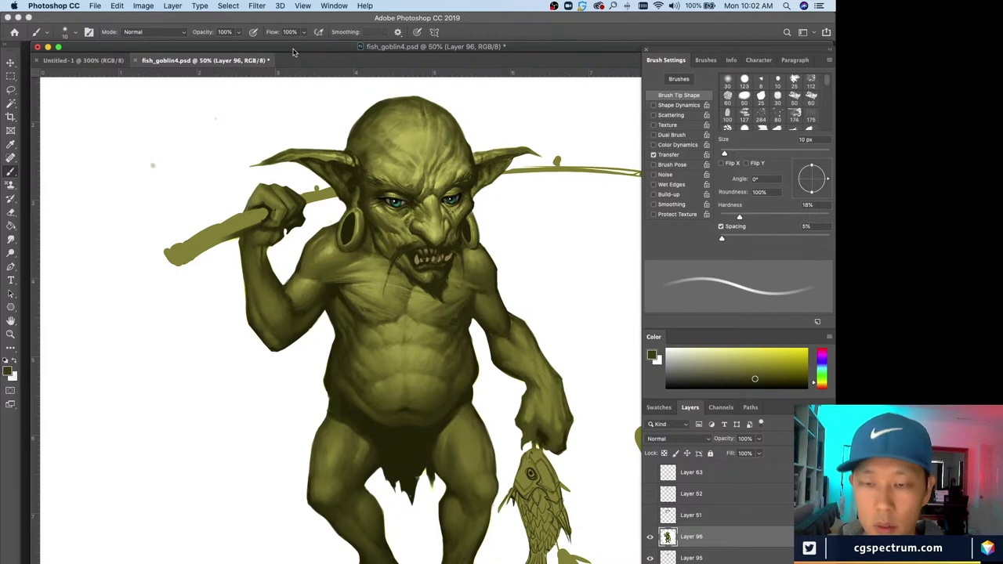
scroll(313, 156, "up", 2)
left_click(649, 538)
left_click(649, 537)
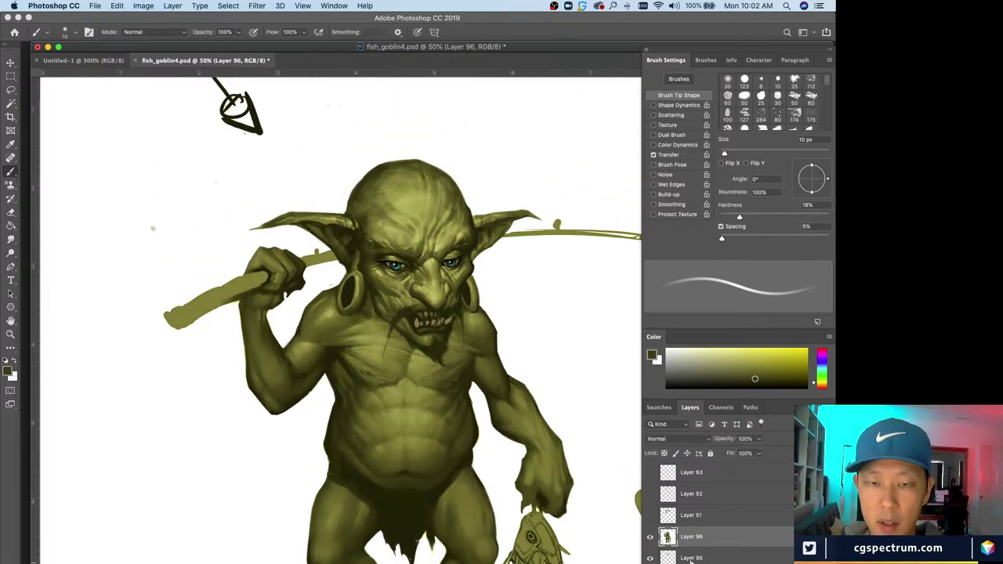
- Add a new empty layer directly above Layer 96 and switch the document to full-screen view
key("super+shift+alt+n")
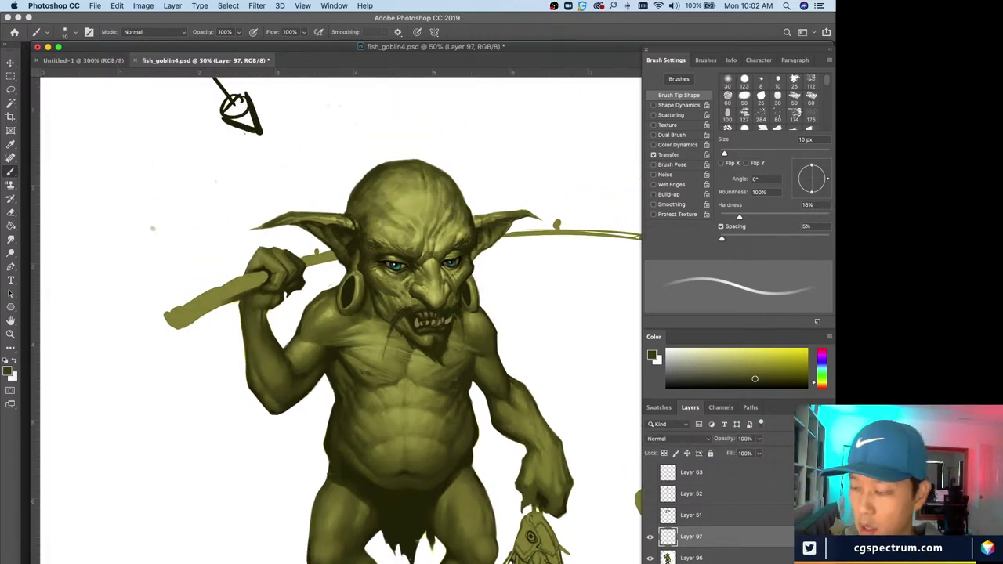
scroll(427, 442, "down", 1)
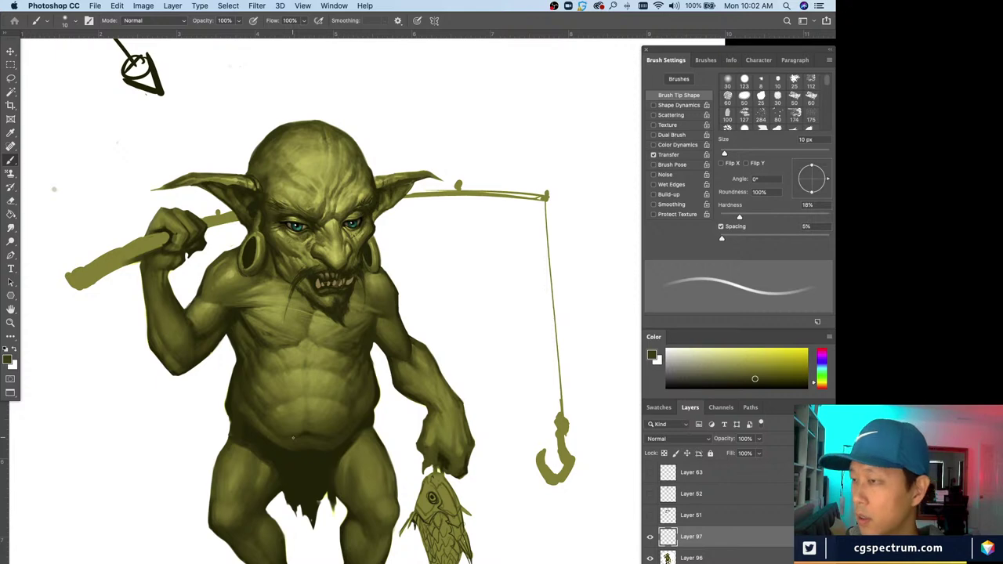
scroll(287, 409, "up", 1)
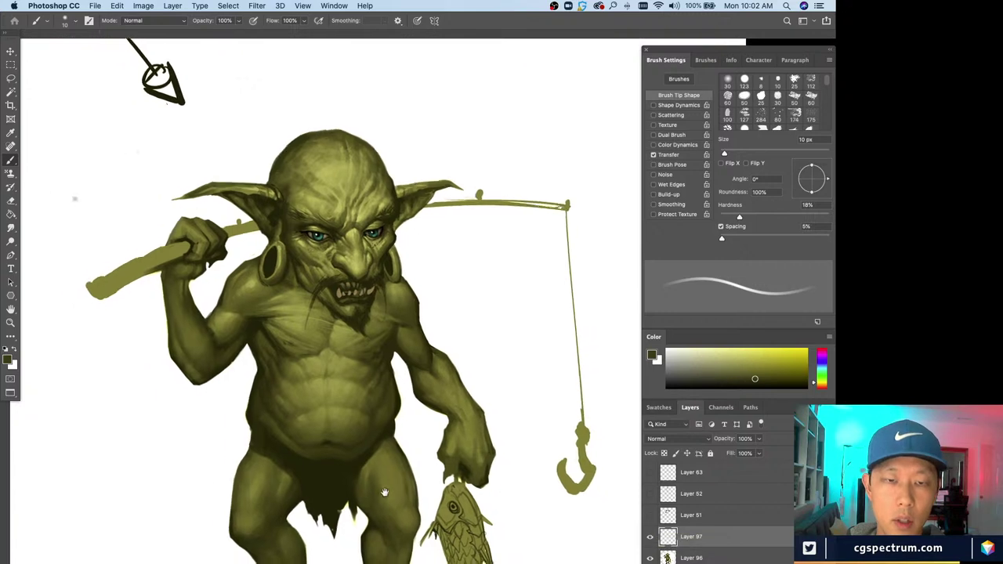
key("super+minus")
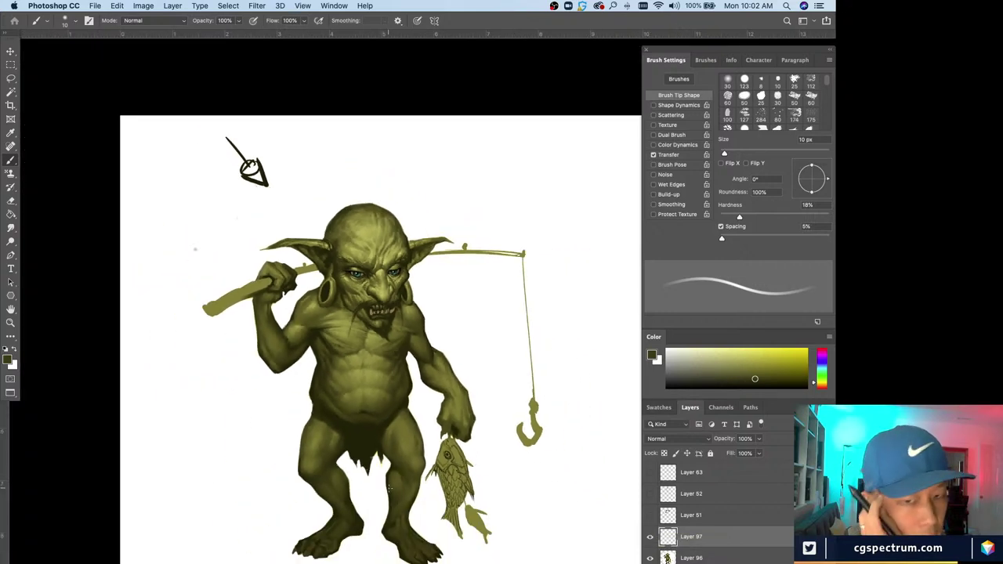
key("super+plus")
left_click_drag(308, 443, 326, 462)
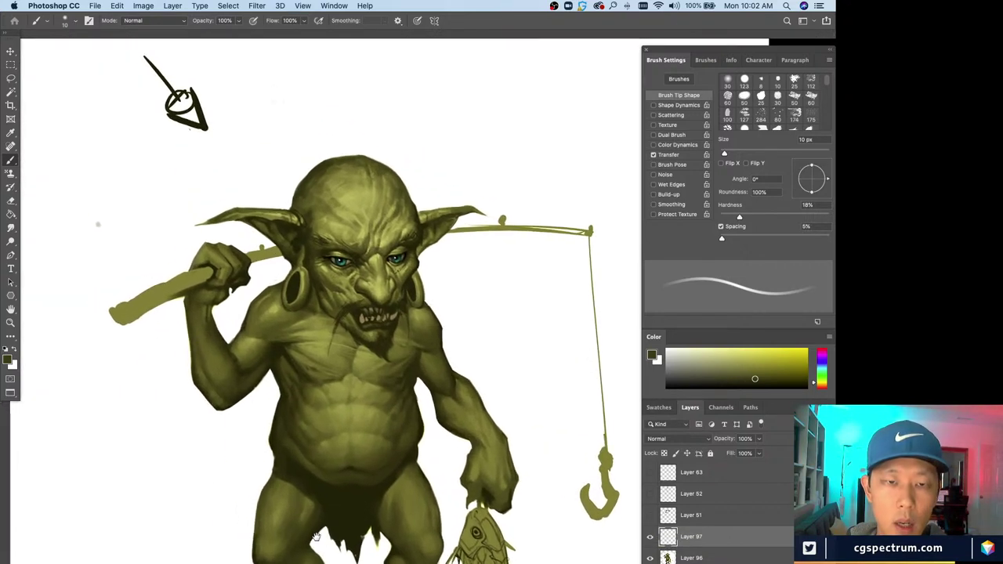
left_click_drag(316, 537, 308, 467)
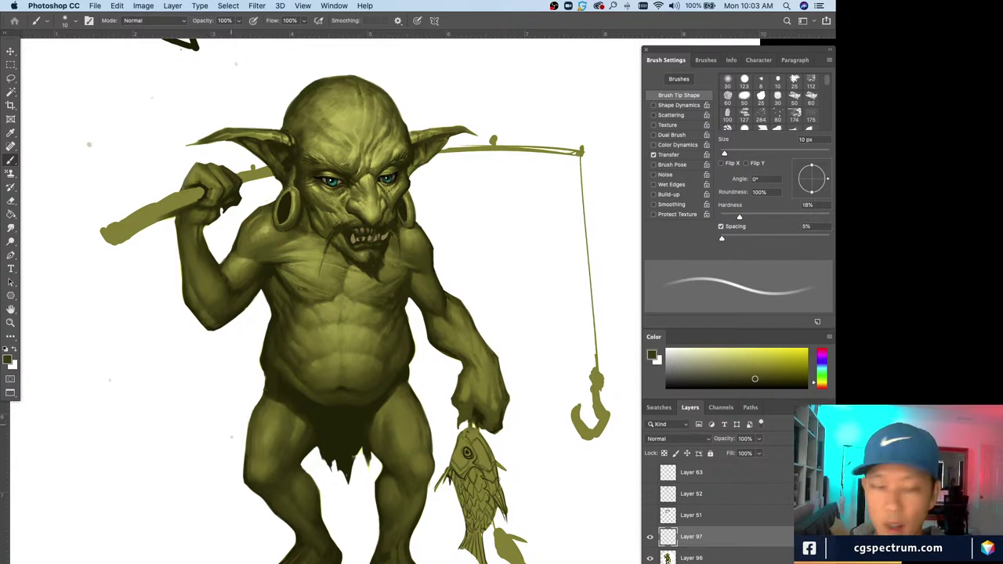
left_click_drag(219, 369, 222, 452)
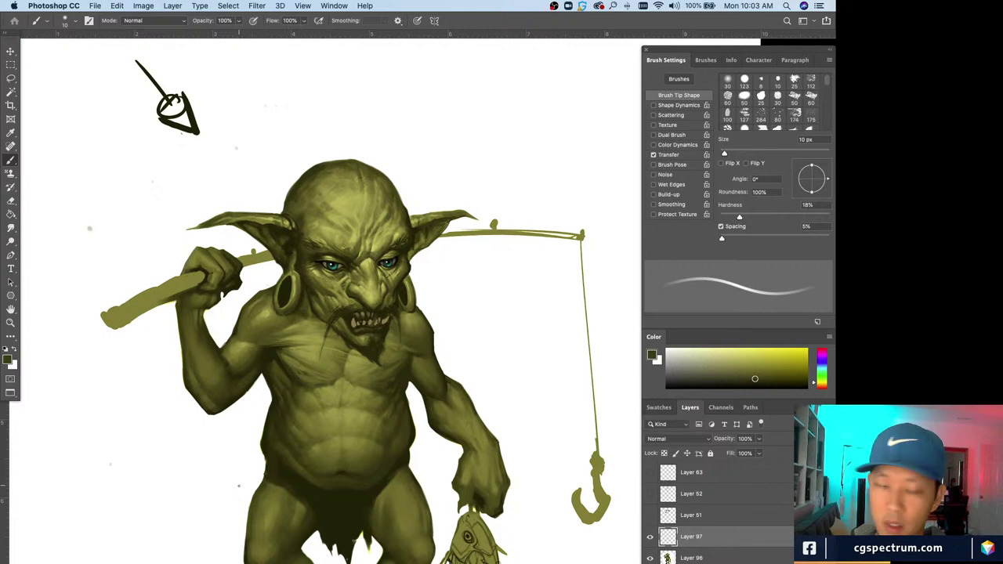
left_click_drag(280, 507, 276, 489)
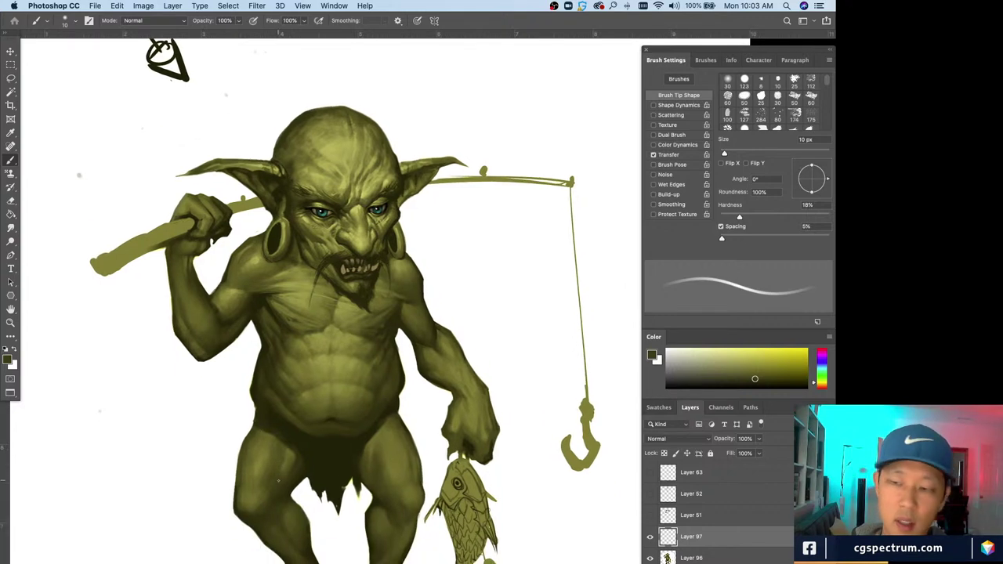
key("super+minus")
key("super+plus")
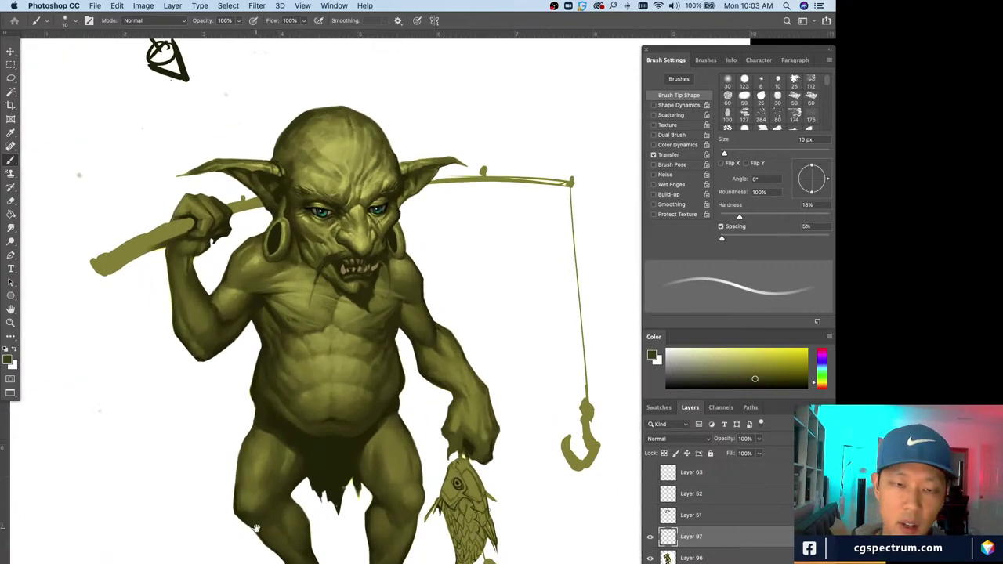
scroll(264, 506, "down", 2)
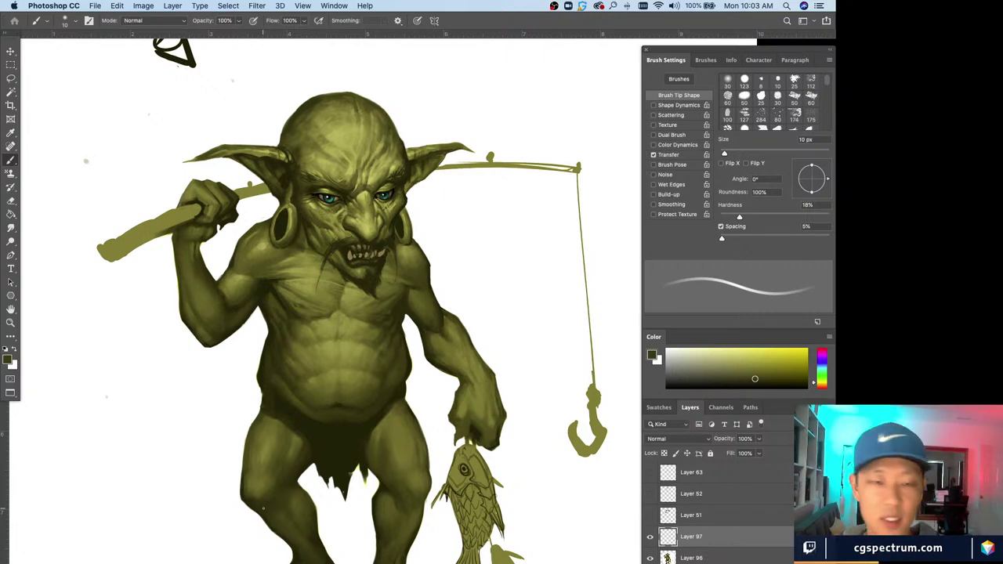
scroll(418, 516, "down", 3)
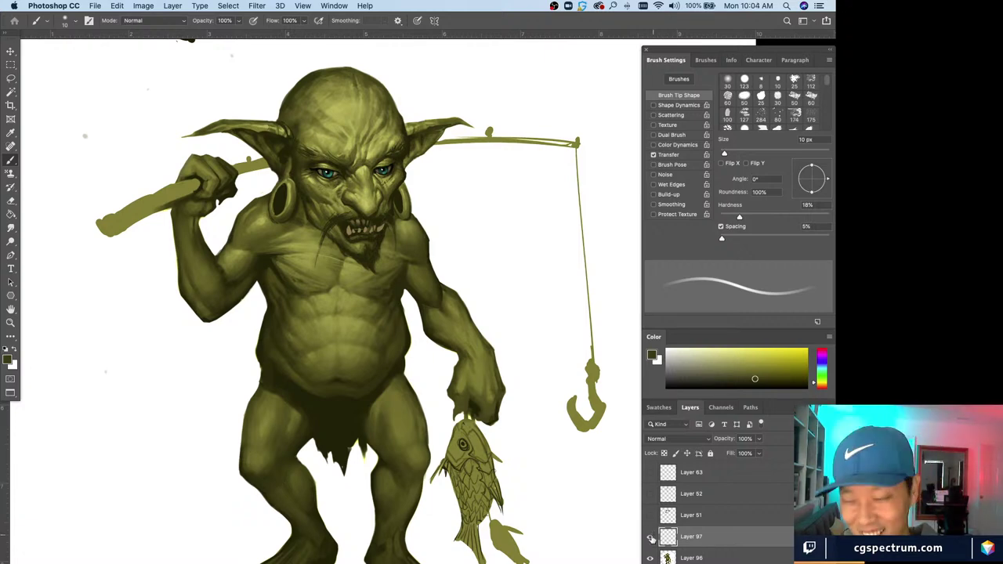
- Sample the loincloth's dark colour and set Layer 97's blend mode to Color
left_click(331, 409, "alt")
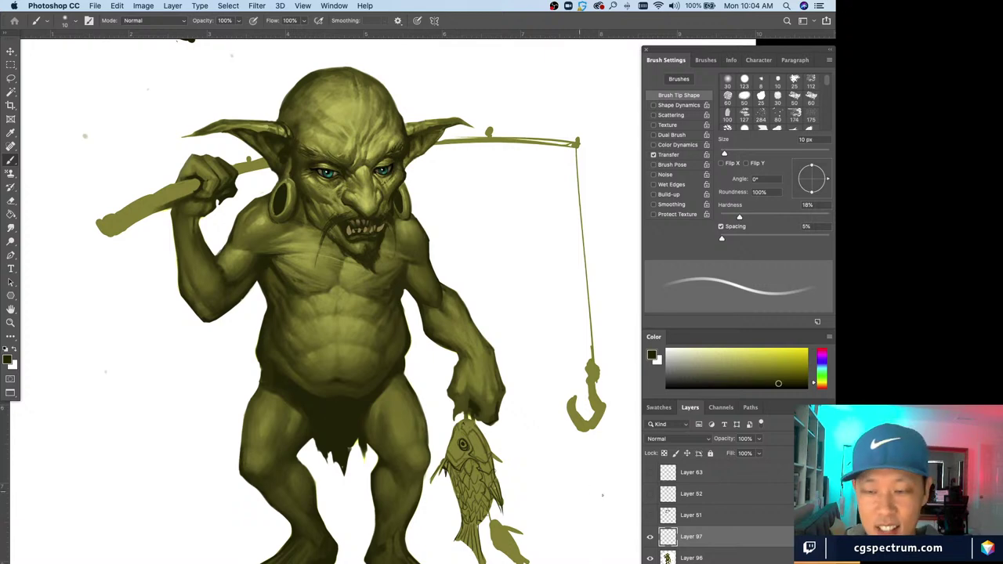
left_click(657, 440)
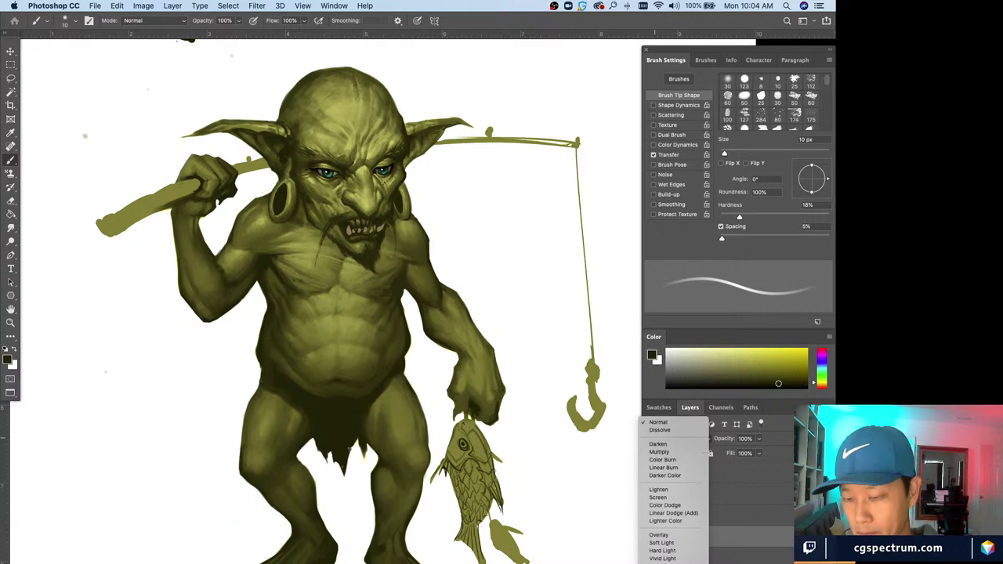
scroll(672, 486, "down", 2)
left_click(658, 559)
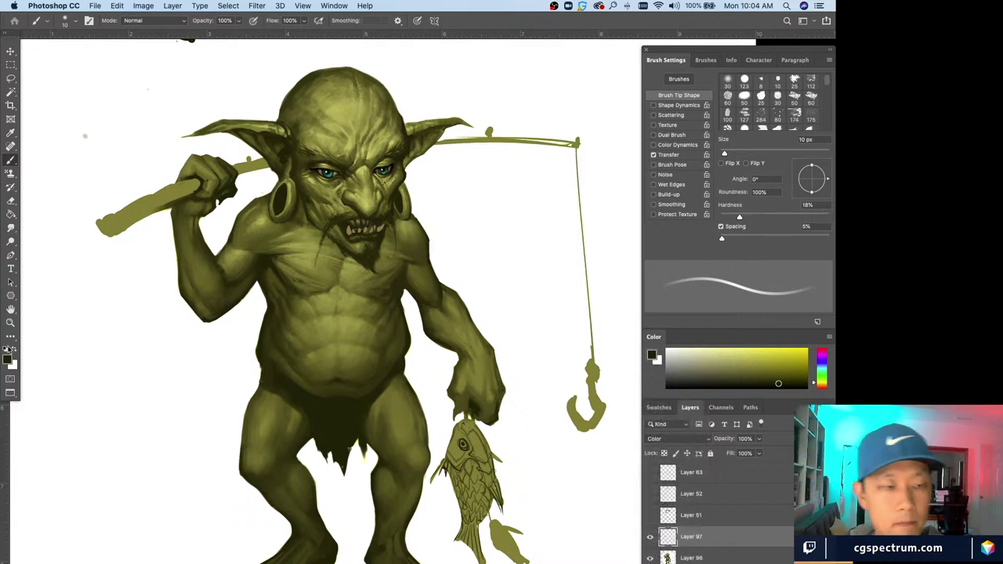
- Set the foreground colour to the orange-brown ac7248
left_click(7, 360)
left_click_drag(439, 361, 426, 379)
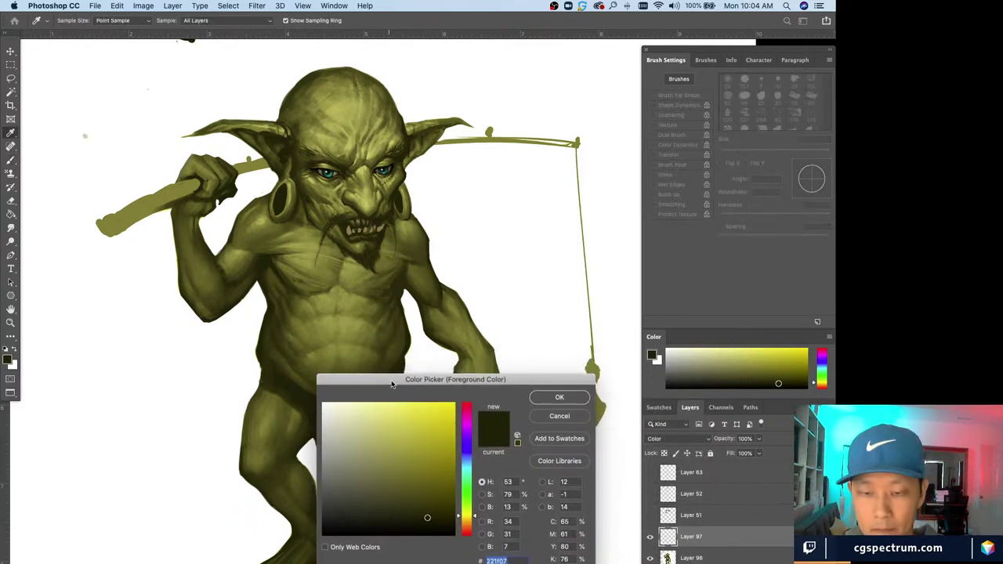
left_click_drag(468, 515, 468, 527)
mouse_move(398, 424)
left_mouse_down()
mouse_move(390, 460)
mouse_move(394, 448)
left_mouse_up()
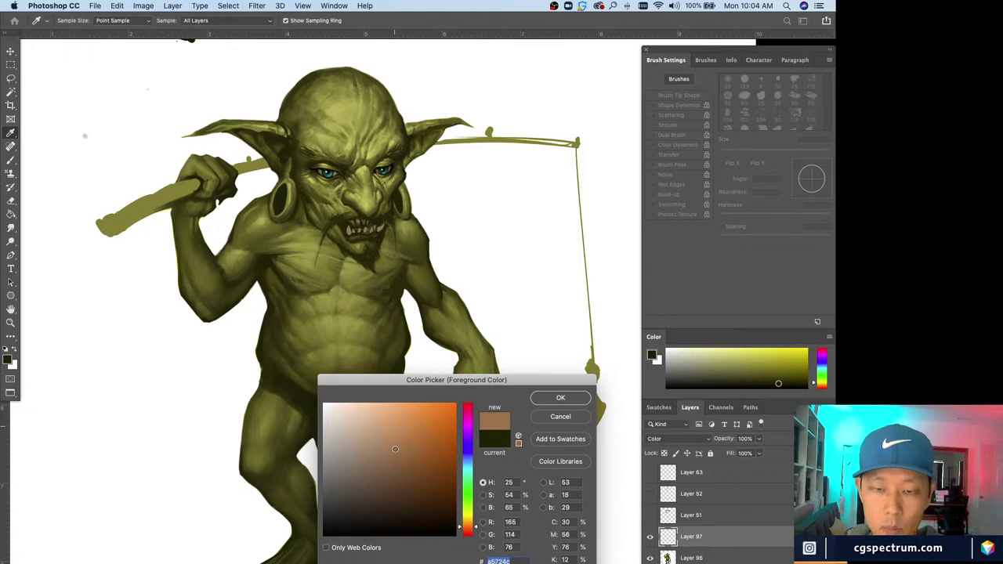
left_click(551, 398)
- Enlarge the brush to 35 px and brush the orange-brown over the middle of the loincloth on Layer 97
key("]")
key("]")
key("]")
key("]")
key("]")
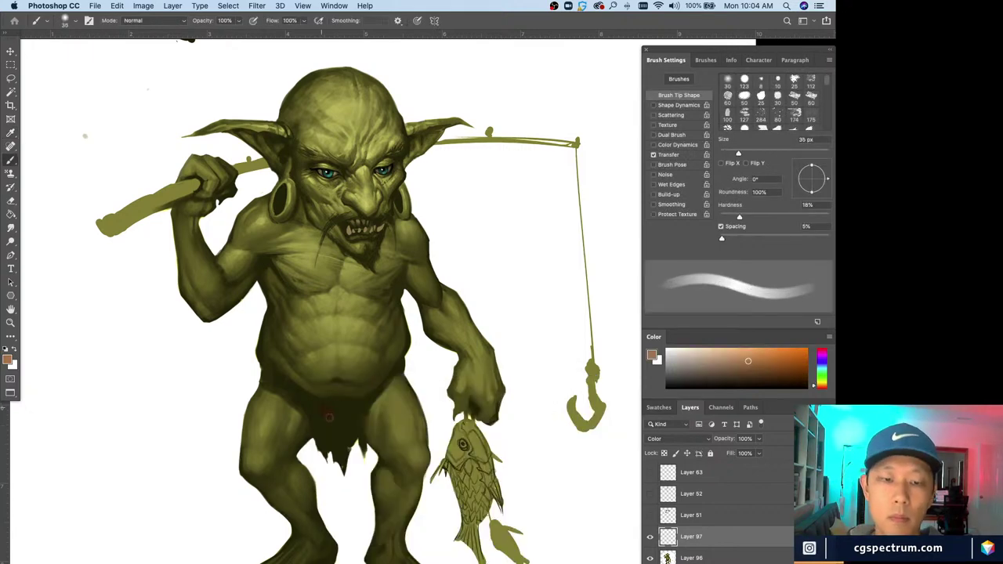
mouse_move(329, 419)
left_mouse_down()
mouse_move(289, 385)
mouse_move(323, 412)
left_mouse_up()
- Shift the foreground colour to a lighter golden tan and tint the whole loincloth with it, including its ragged edges
left_click_drag(743, 351, 739, 355)
left_click_drag(815, 390, 815, 386)
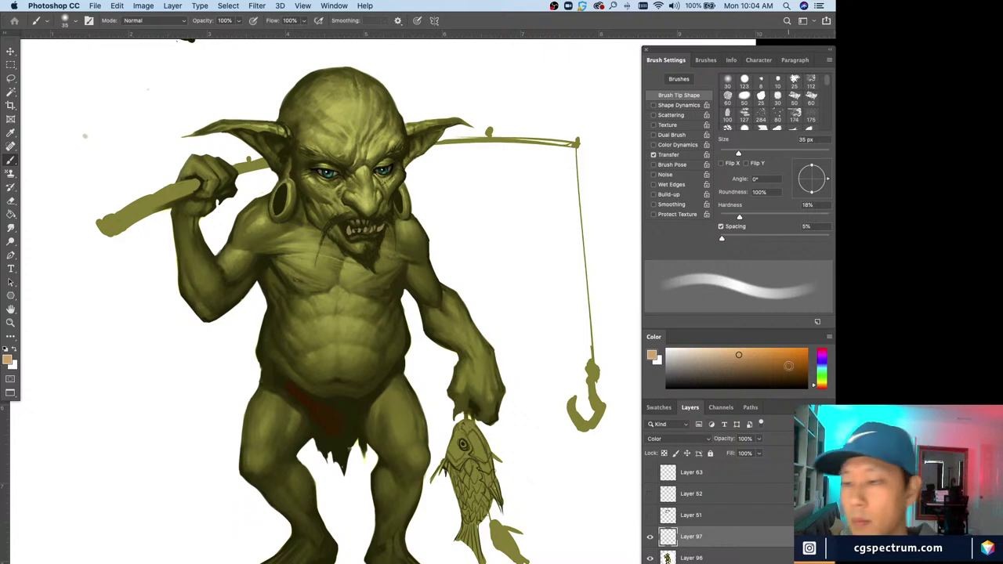
left_click_drag(815, 387, 815, 385)
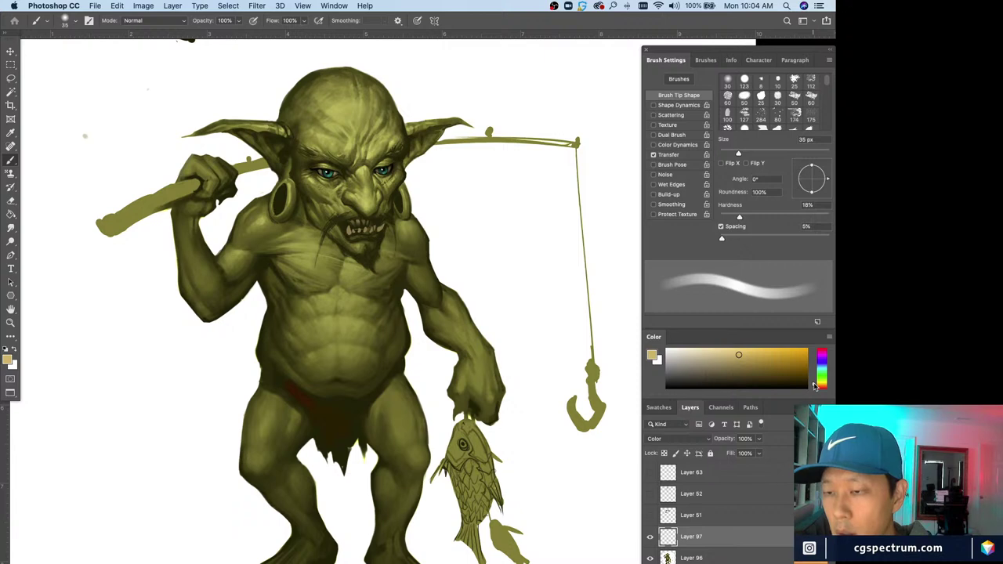
left_click_drag(815, 385, 815, 379)
mouse_move(340, 415)
left_mouse_down()
mouse_move(249, 372)
mouse_move(337, 413)
mouse_move(312, 409)
mouse_move(268, 368)
mouse_move(305, 405)
mouse_move(266, 373)
left_mouse_up()
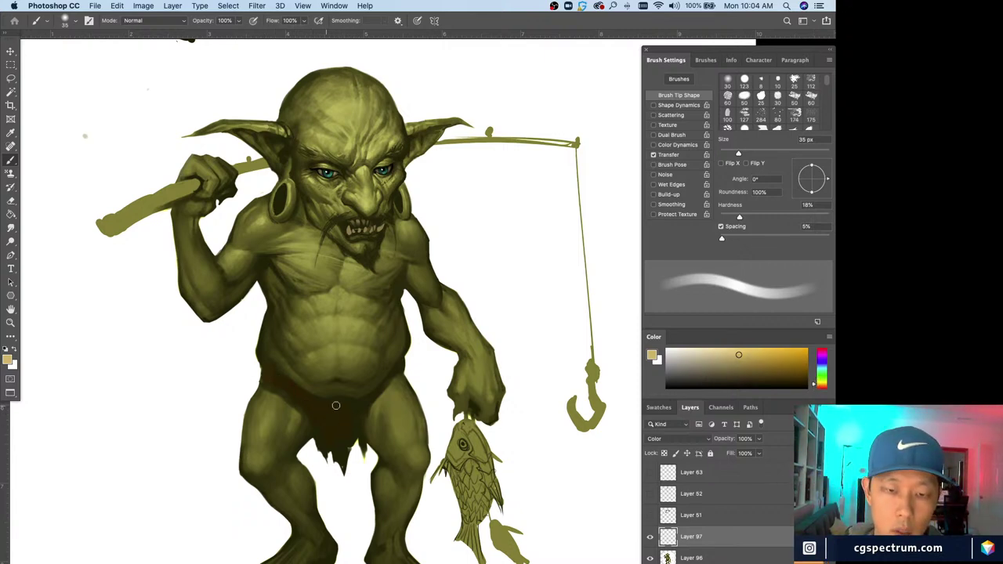
key("bracketleft")
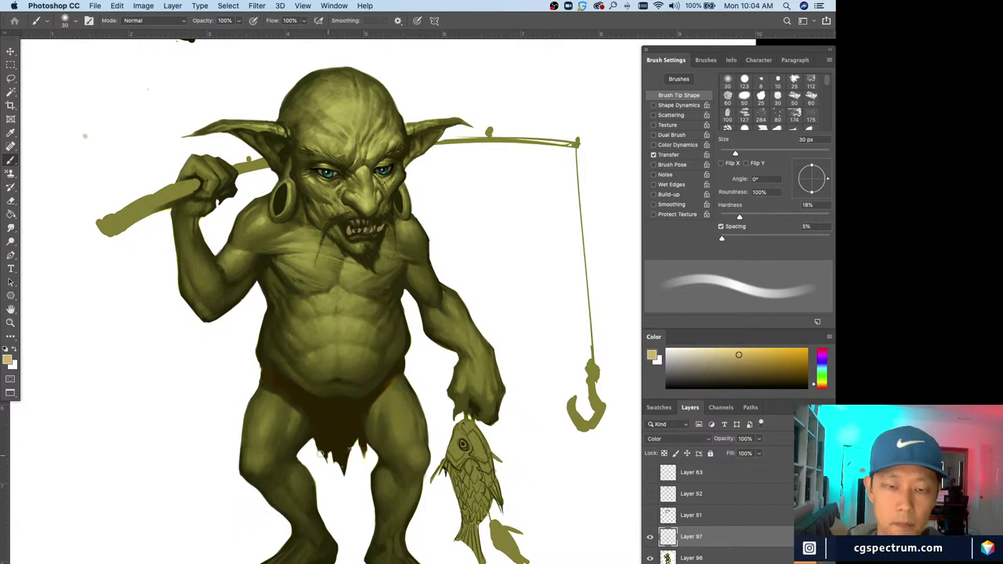
- Tint the fishing rod golden brown from its thick handle to its tip with a 35 px brush
key("bracketright")
mouse_move(163, 193)
left_mouse_down()
mouse_move(196, 185)
mouse_move(130, 214)
mouse_move(120, 207)
mouse_move(130, 221)
mouse_move(107, 229)
left_mouse_up()
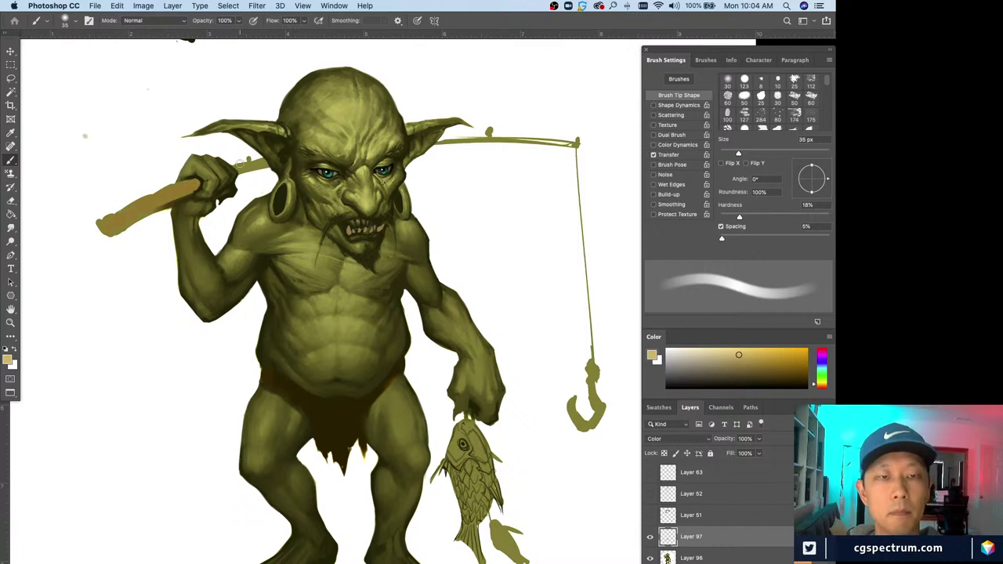
mouse_move(428, 147)
left_mouse_down()
mouse_move(492, 145)
mouse_move(499, 131)
mouse_move(564, 140)
left_mouse_up()
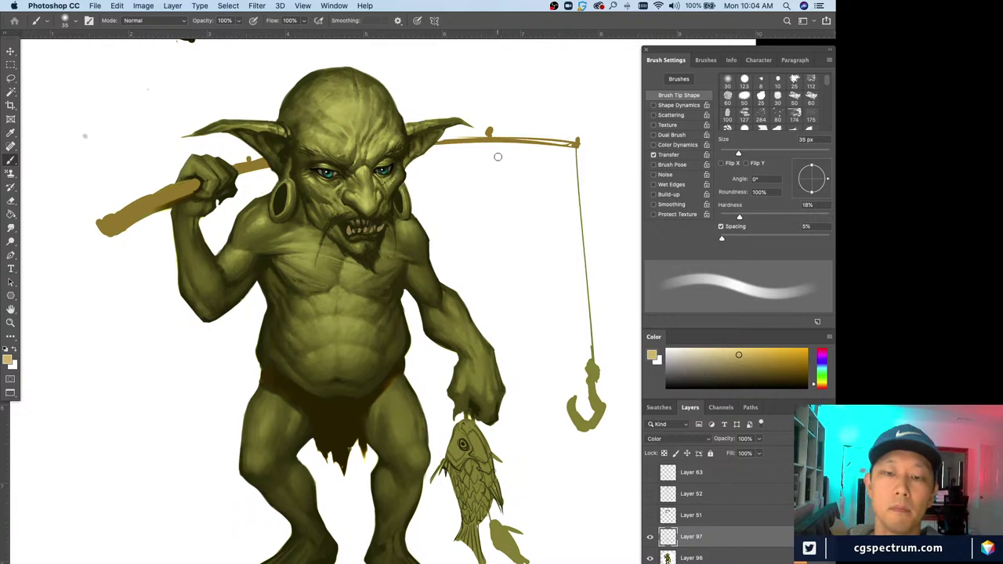
- Add a new empty layer directly above Layer 97 and reduce the eraser size to 40 px
key("ctrl+shift+alt+n")
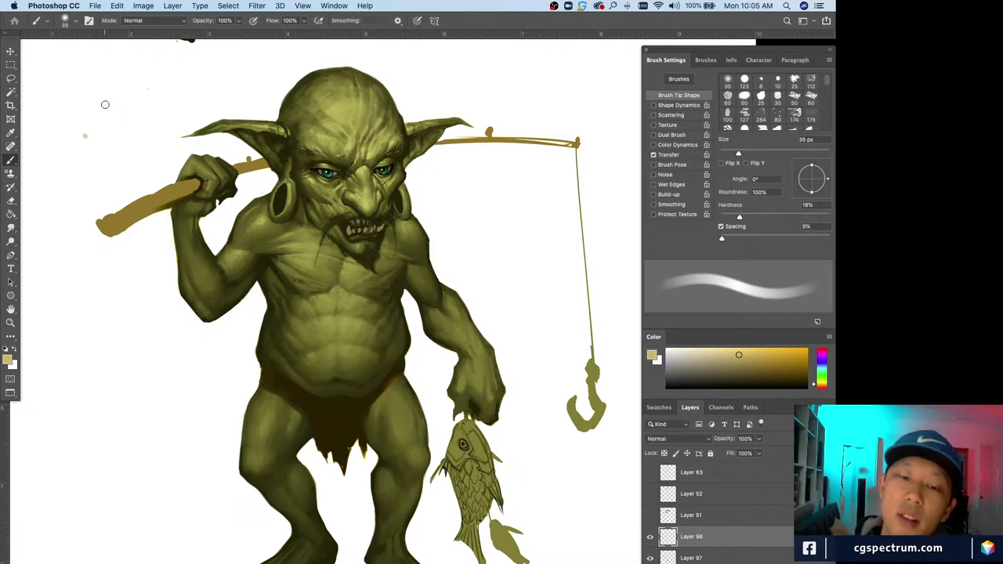
key("e")
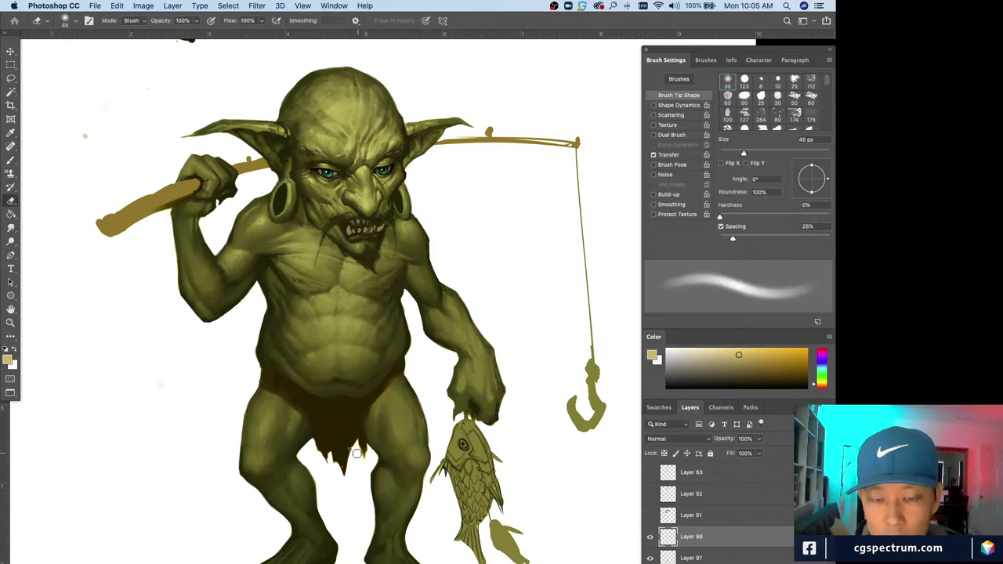
key("bracketleft")
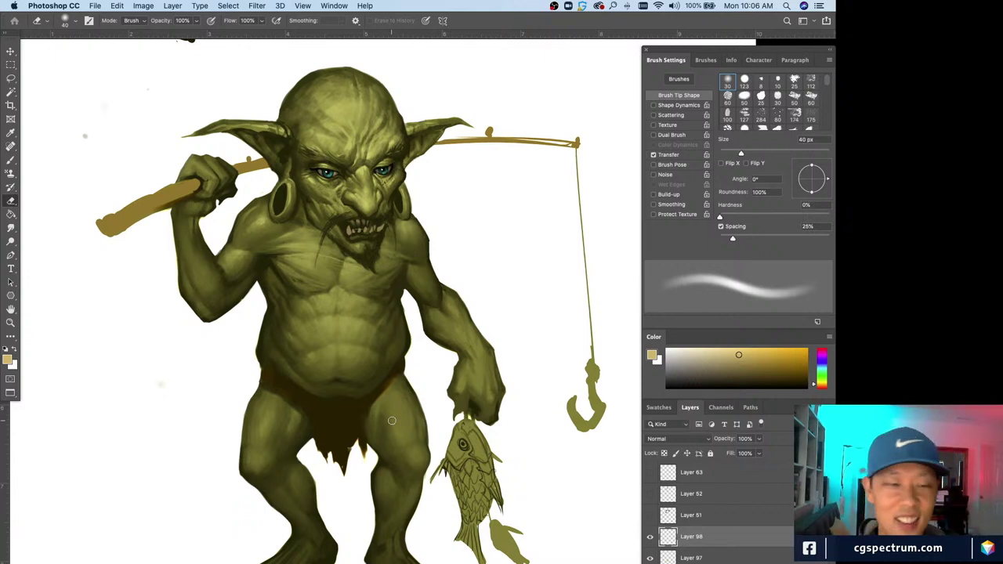
key("b")
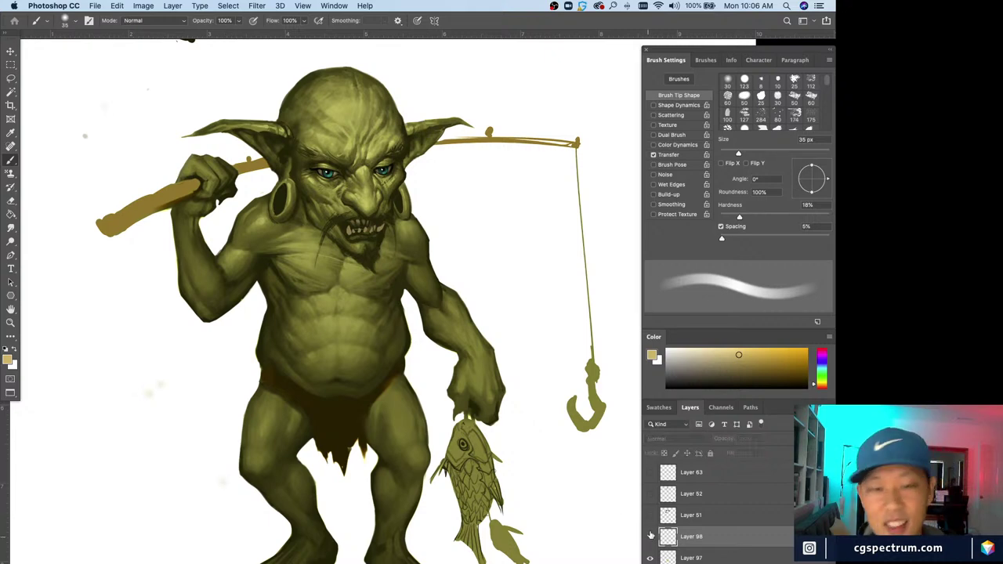
- Tint both of the goblin's earrings golden brown on Layer 97 with a 25 px brush
scroll(202, 402, "up", 3)
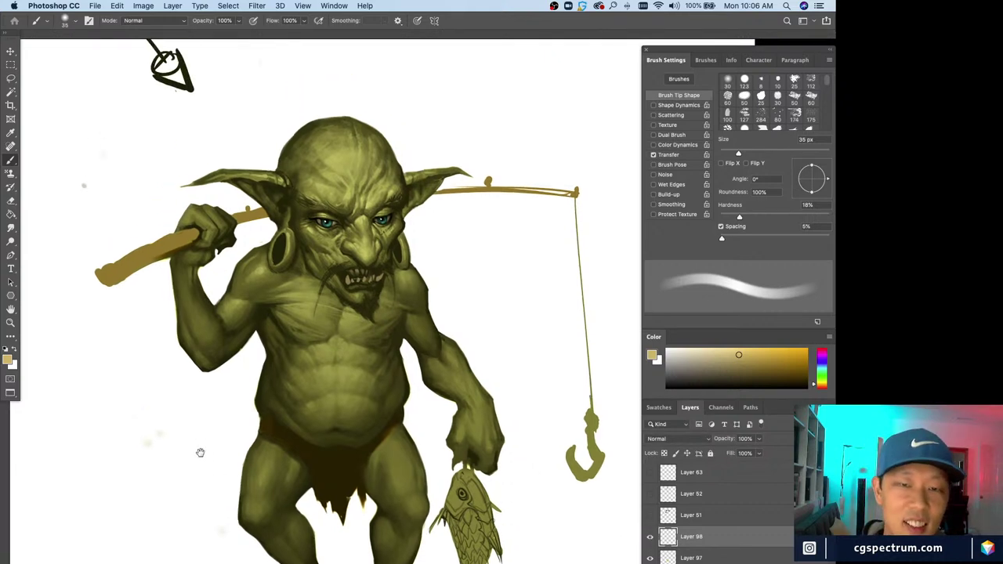
key("bracketleft")
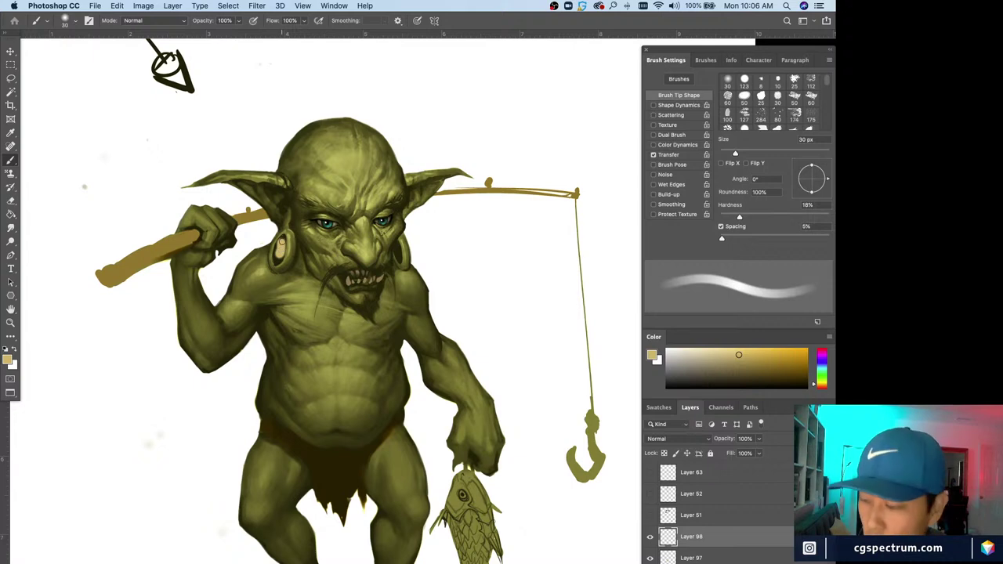
left_click(686, 557)
key("bracketleft")
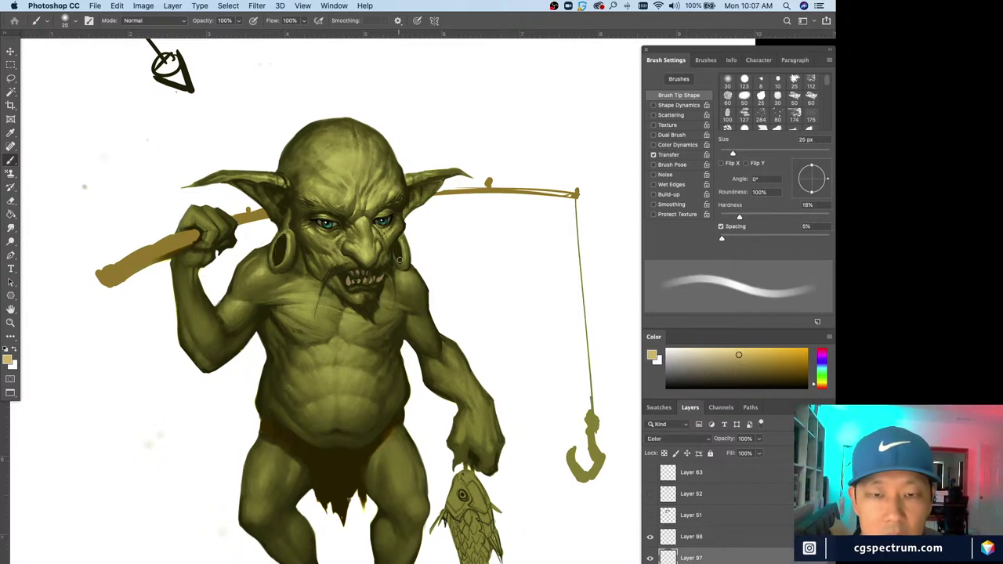
key("e")
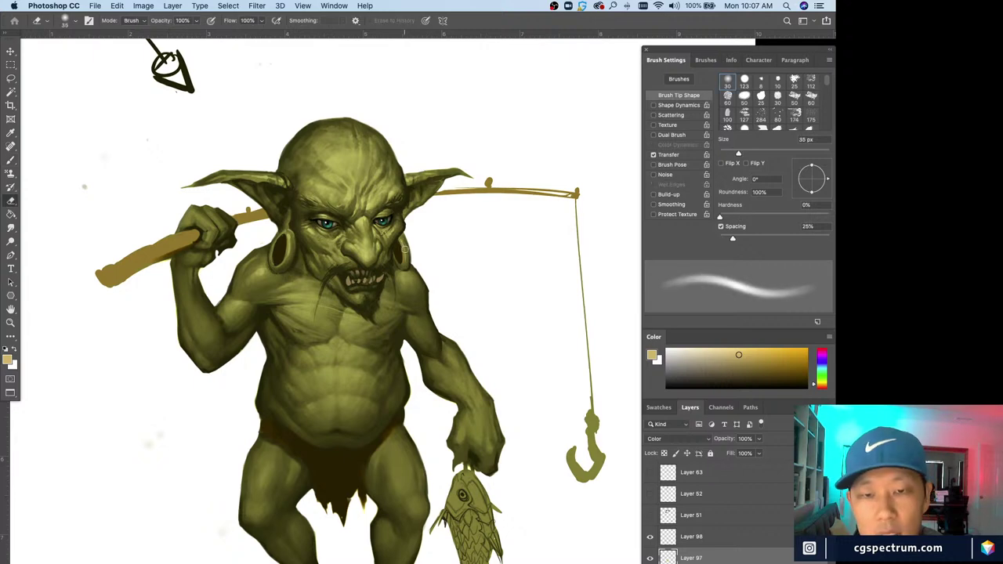
key("b")
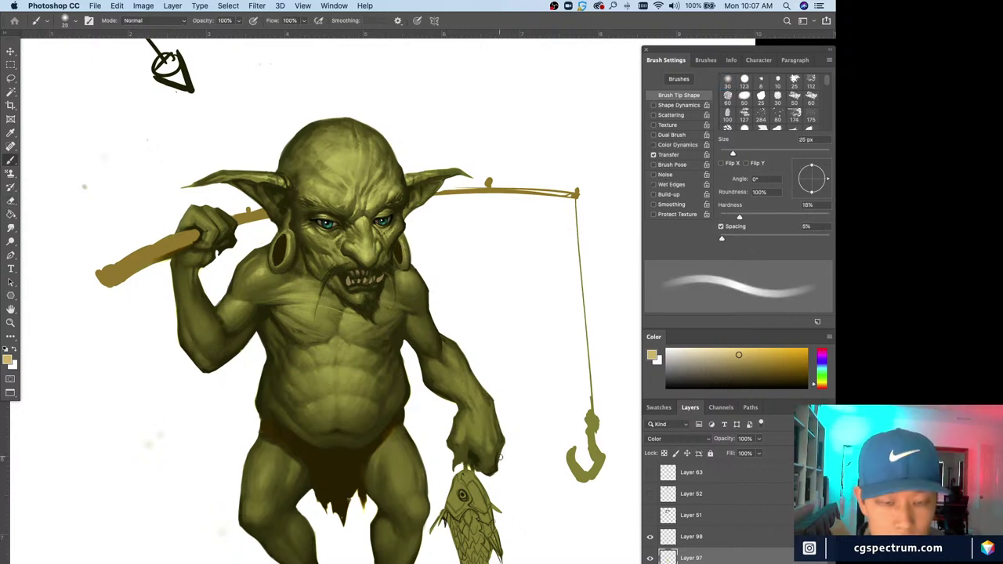
- Set Layer 98's blend mode to Multiply
mouse_move(175, 469)
left_mouse_down()
mouse_move(195, 459)
mouse_move(181, 441)
left_mouse_up()
key("super+minus")
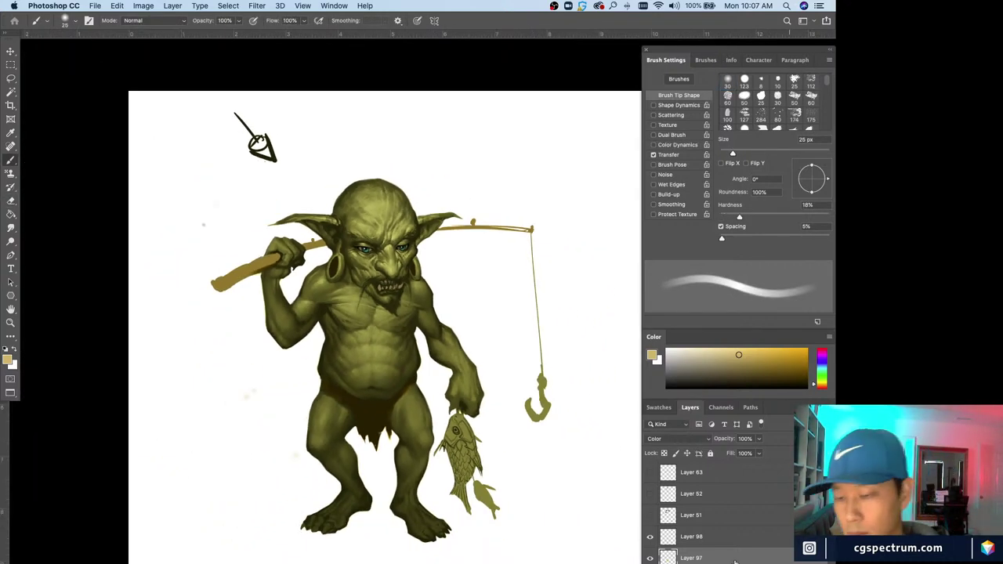
key("super+plus")
left_click(673, 439)
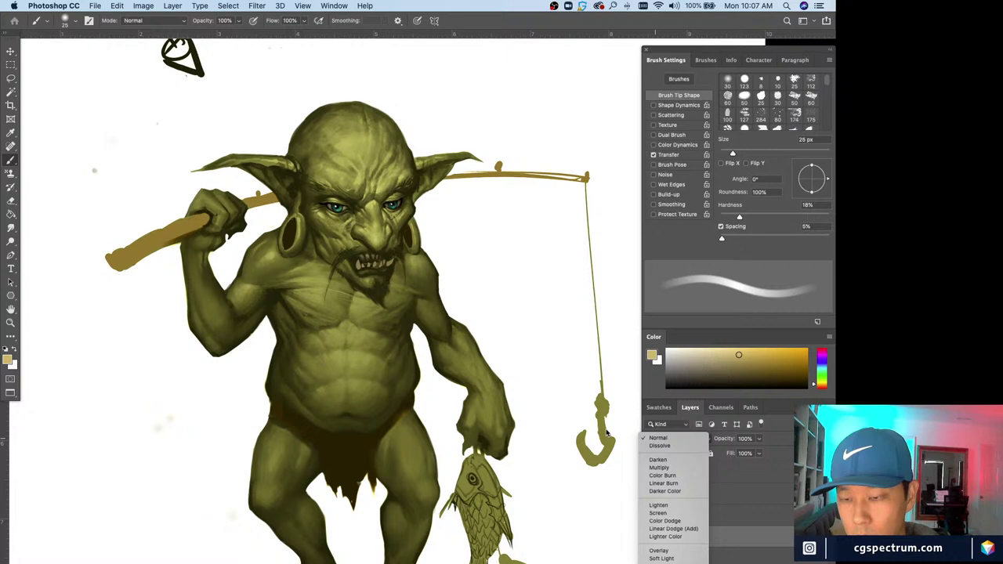
left_click(659, 467)
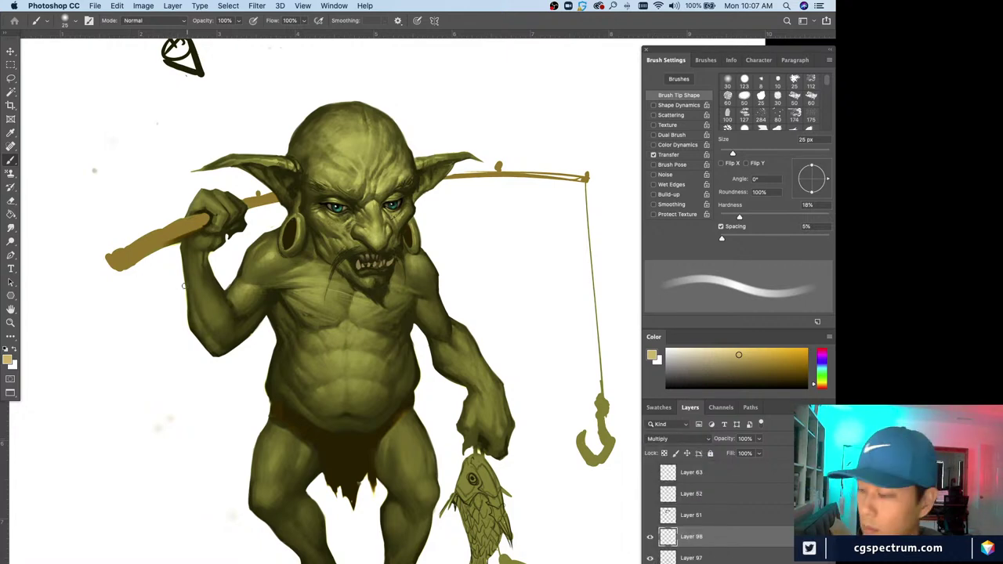
- Sample the rod's golden brown and shade the underside of its thick handle on Layer 98
left_click(188, 221, "alt")
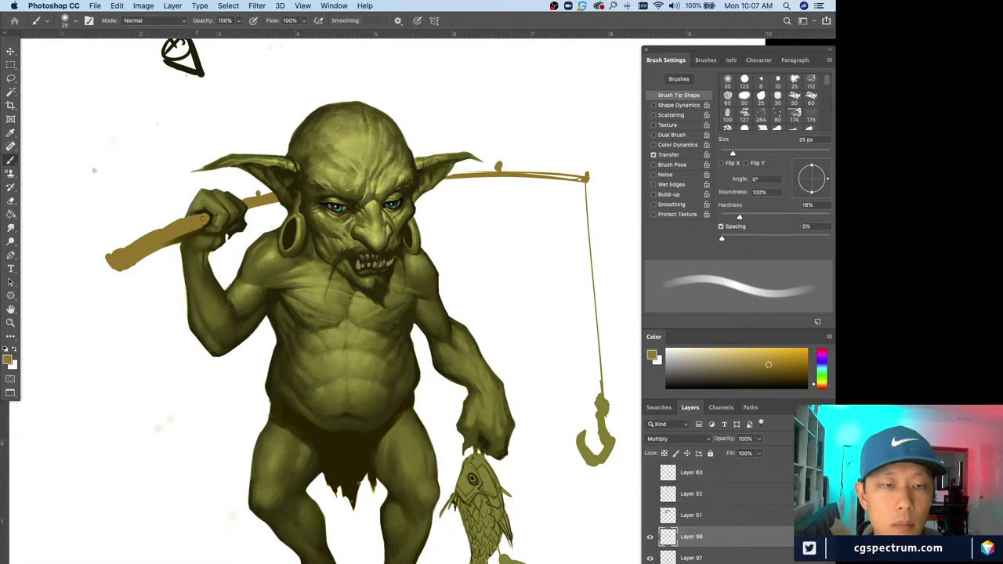
key("bracketleft")
key("bracketright")
left_click_drag(205, 223, 135, 250)
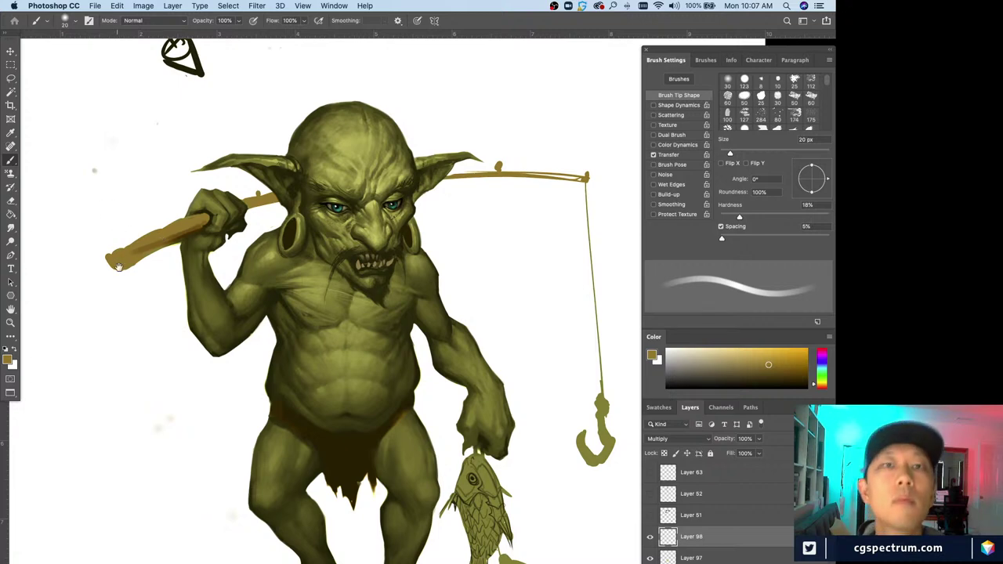
left_click_drag(171, 201, 223, 228)
left_click_drag(223, 266, 172, 294)
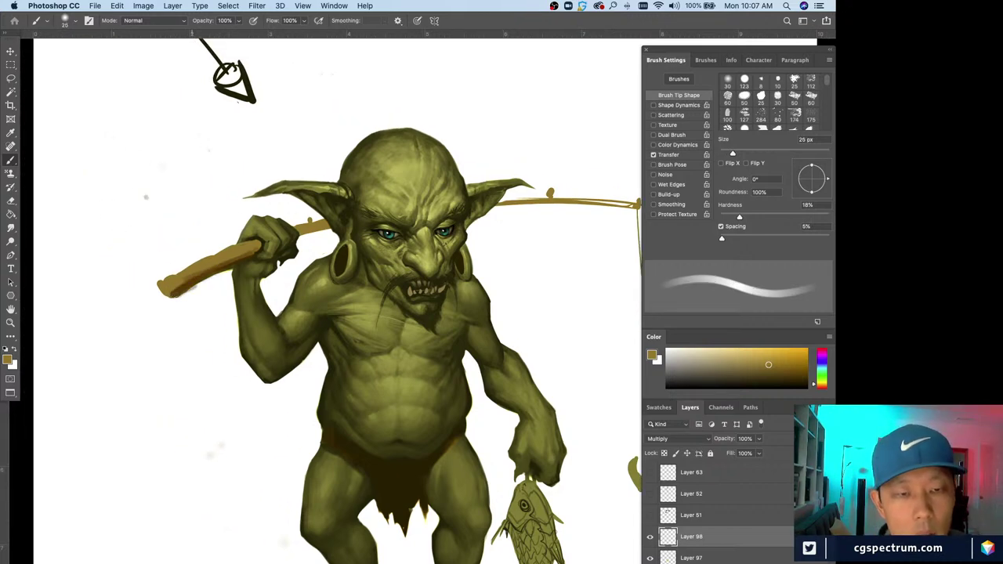
- Define the handle's upper edge with a 15 px brush, then darken its grip area and butt end with larger brushes up to 30 px
key("bracketleft")
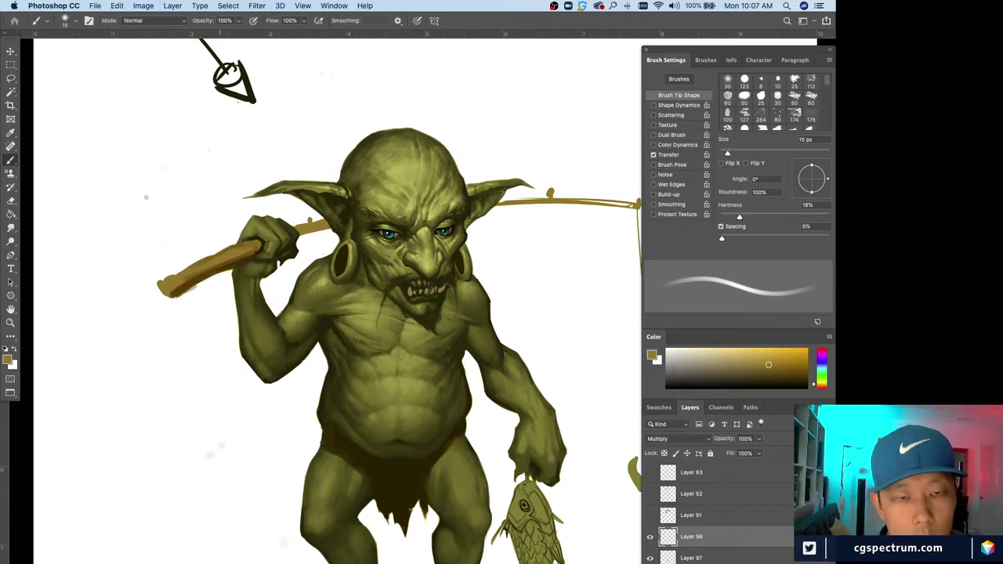
left_click_drag(221, 254, 164, 278)
key("bracketright")
key("bracketright")
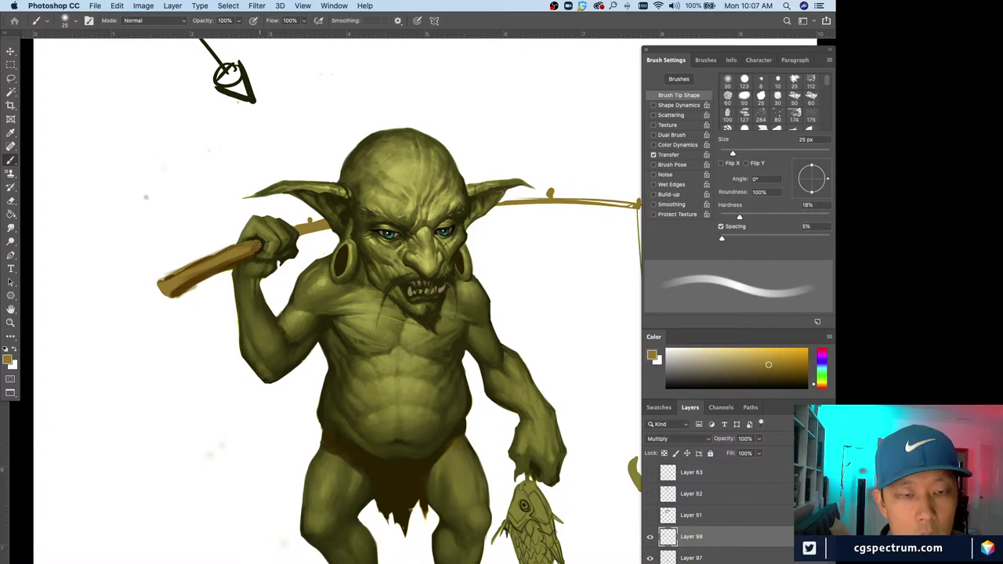
left_click_drag(258, 244, 235, 259)
key("bracketright")
left_click_drag(169, 288, 163, 286)
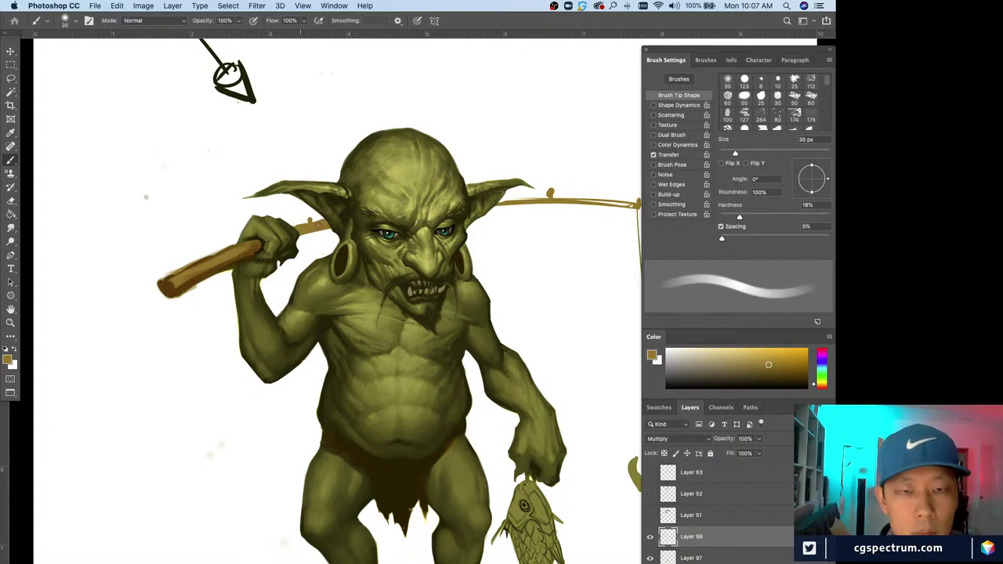
- Shade the rod between the hand and head and along its thin section to the tip, using smaller brushes
key("bracketleft")
key("bracketleft")
mouse_move(327, 228)
left_mouse_down()
mouse_move(297, 228)
mouse_move(325, 221)
mouse_move(271, 263)
left_mouse_up()
key("bracketleft")
key("bracketleft")
key("space")
left_click_drag(390, 234, 536, 241)
key("bracketright")
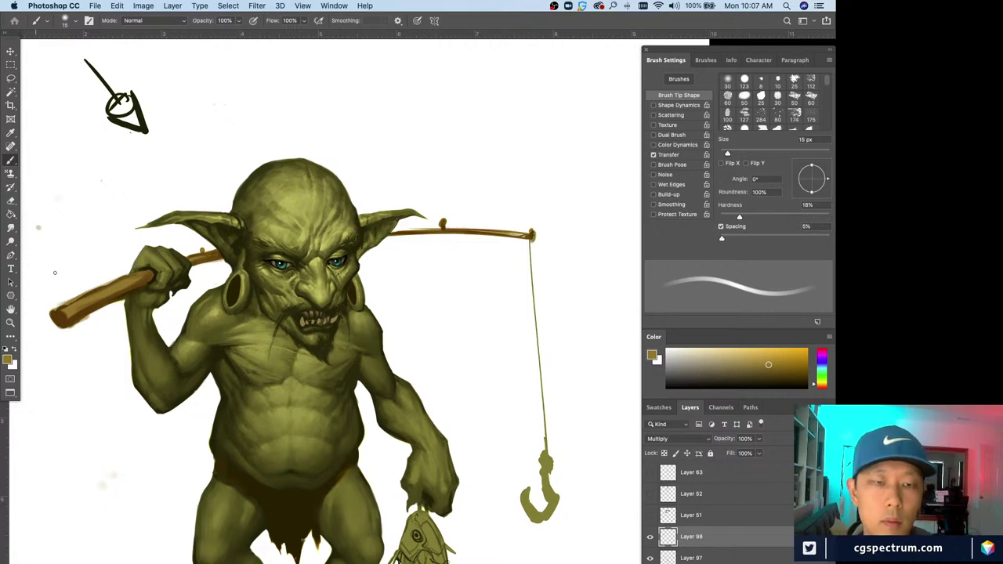
key("bracketright")
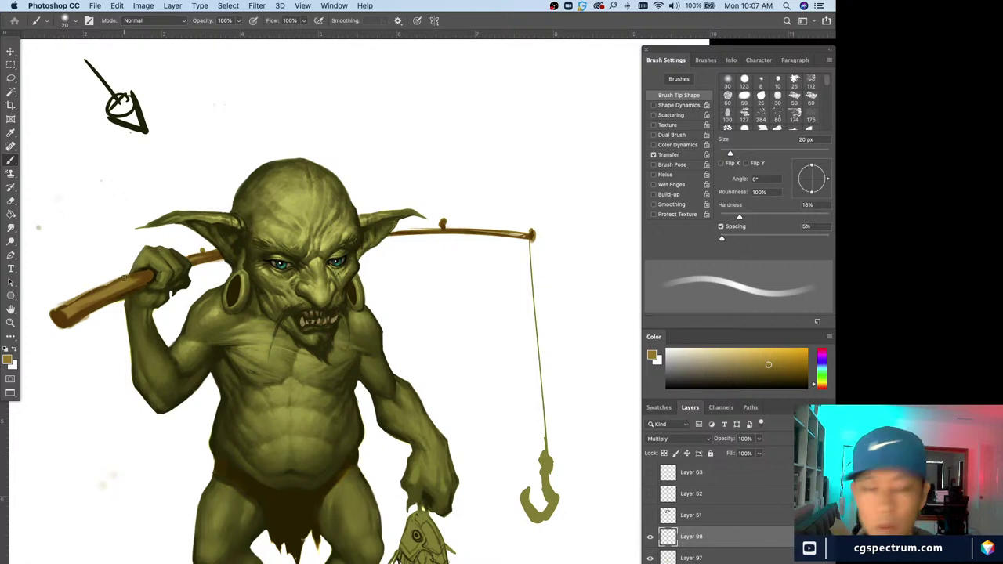
key("e")
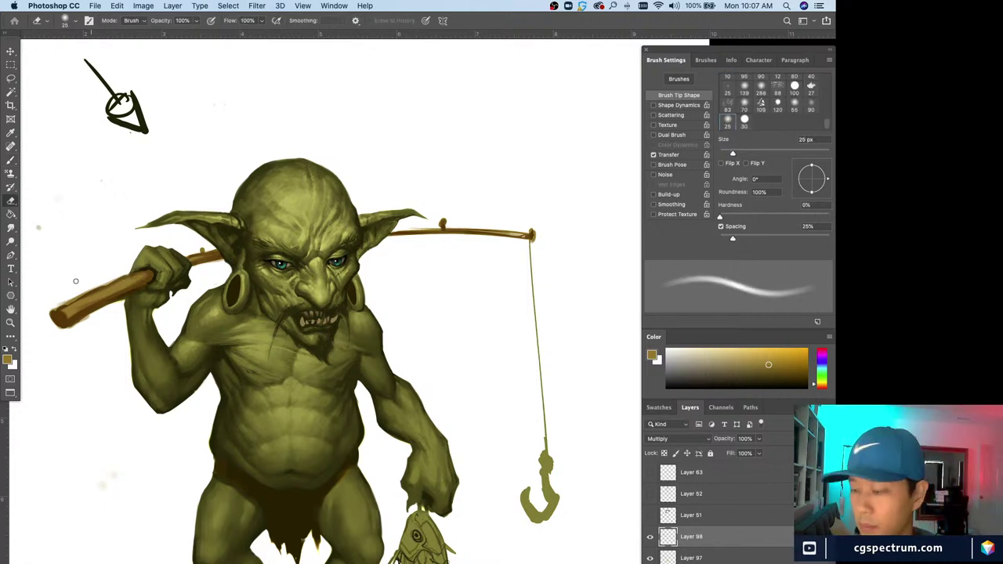
key("b")
key("super+minus")
key("super+minus")
key("super+minus")
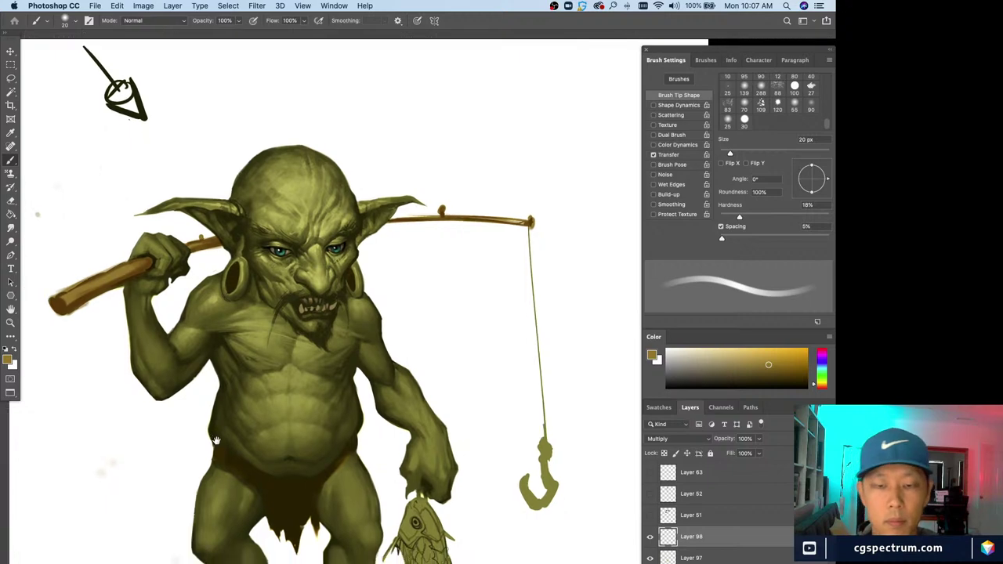
key("super+minus")
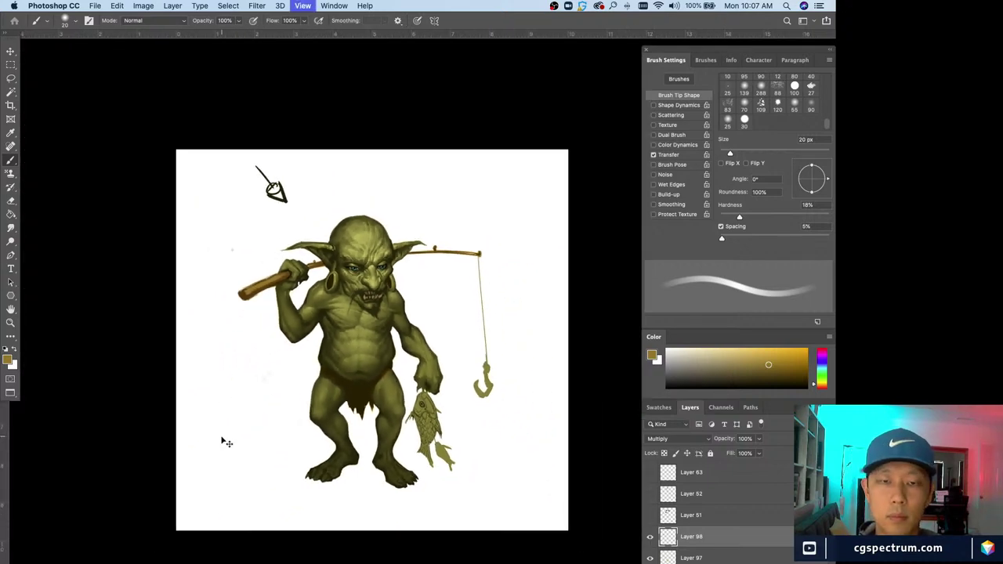
- Darken the rod shading on Layer 98 with a Hue/Saturation adjustment, setting Lightness to -10
key("super+plus")
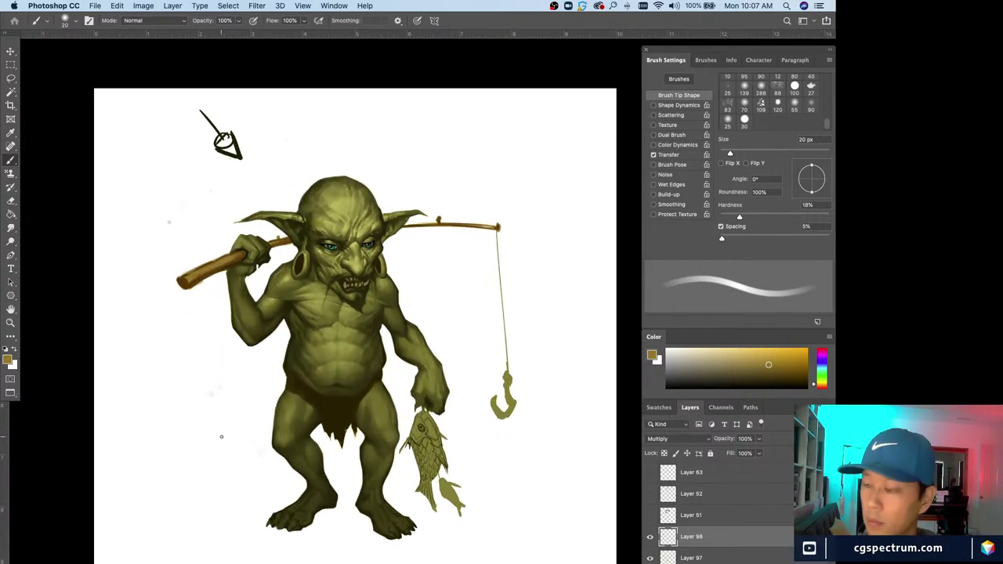
key("super+u")
left_click_drag(650, 558, 644, 559)
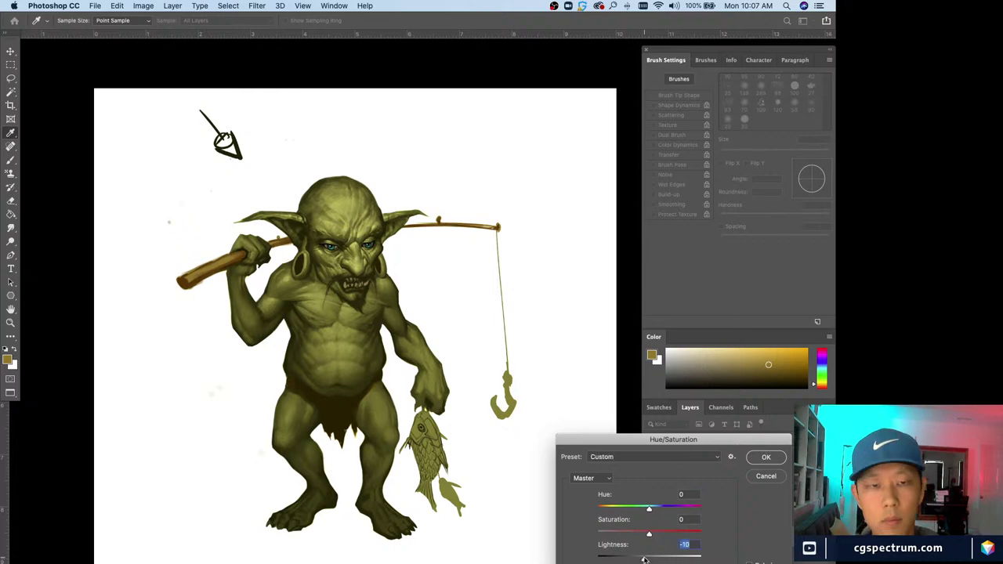
left_click(764, 457)
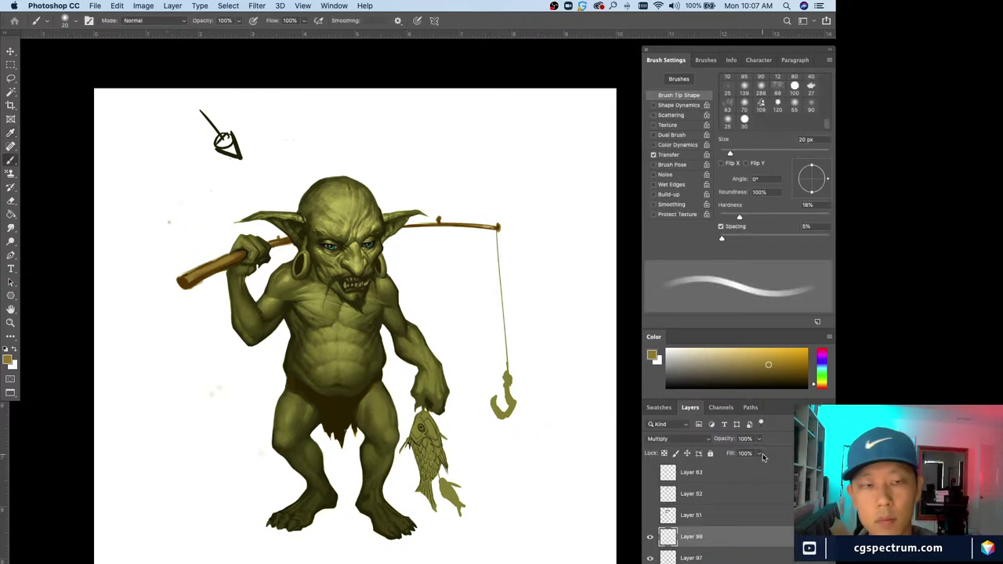
- Pick a dark greyish brown and lay the first shading from the fish hook's eye down to its bend
key("bracketleft")
key("bracketleft")
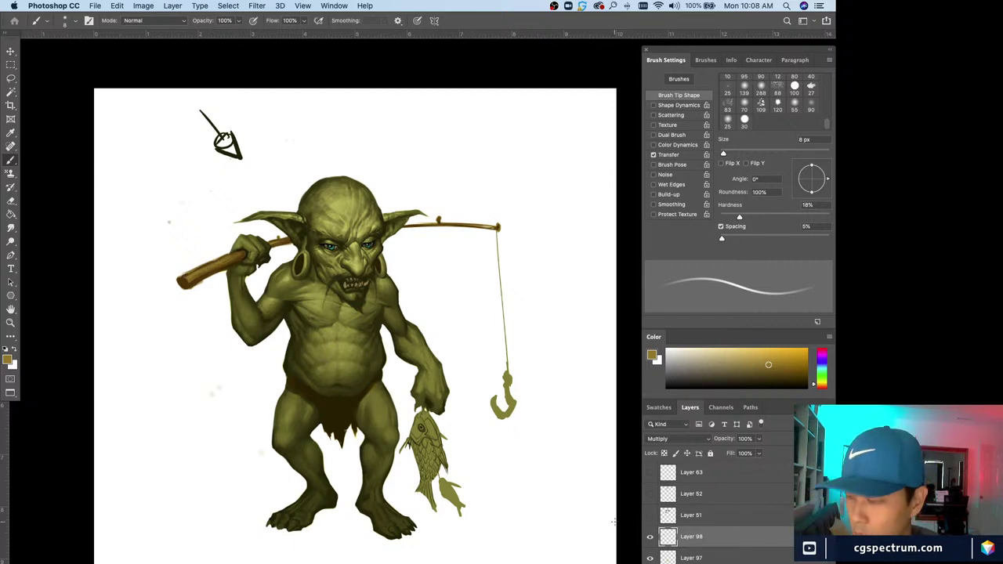
key("super+plus")
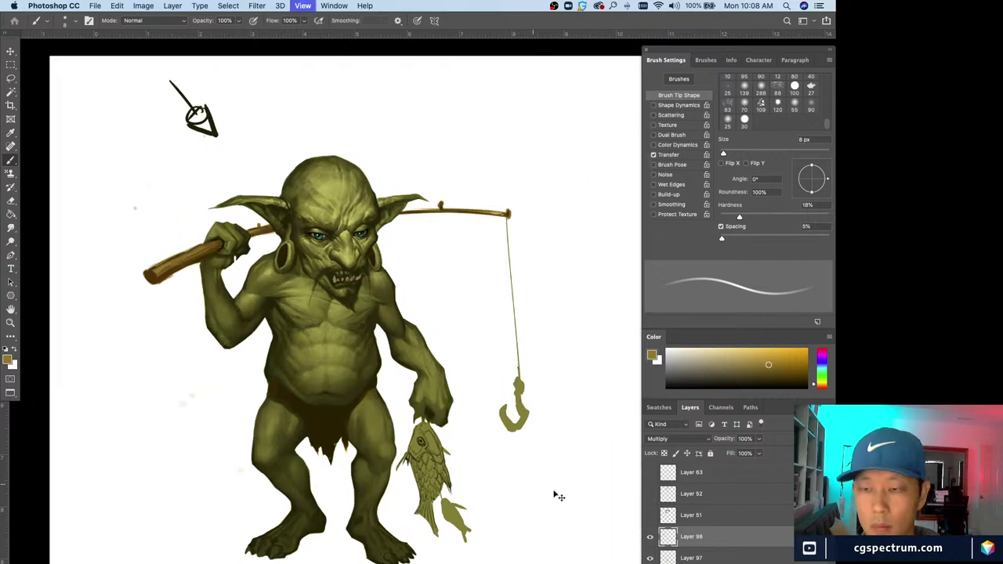
left_click_drag(575, 537, 548, 511)
left_click(714, 376)
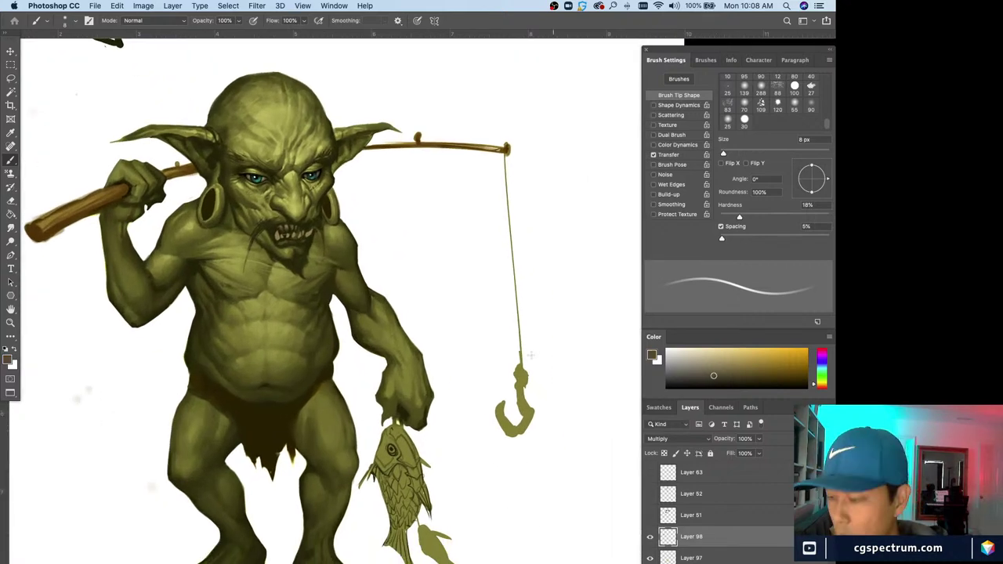
key("]")
key("]")
mouse_move(520, 372)
left_mouse_down()
mouse_move(531, 411)
mouse_move(521, 432)
left_mouse_up()
- Darken the hook's shank, curved bend and point on Layer 98, varying the brush size
key("bracketleft")
key("bracketright")
key("bracketright")
key("bracketright")
key("bracketleft")
mouse_move(522, 394)
left_mouse_down()
mouse_move(517, 429)
mouse_move(499, 410)
mouse_move(519, 432)
mouse_move(498, 411)
mouse_move(512, 435)
mouse_move(504, 403)
left_mouse_up()
key("bracketright")
key("bracketleft")
mouse_move(514, 427)
left_mouse_down()
mouse_move(502, 403)
mouse_move(500, 418)
mouse_move(527, 410)
left_mouse_up()
key("bracketleft")
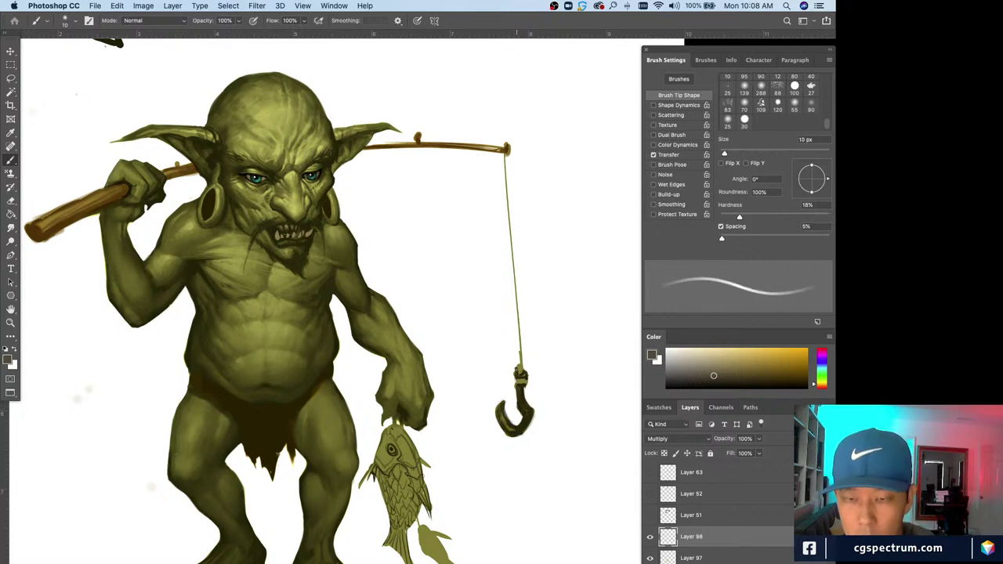
- Shade the knotted line at the top of the hook with a 10 px brush
left_click(521, 367)
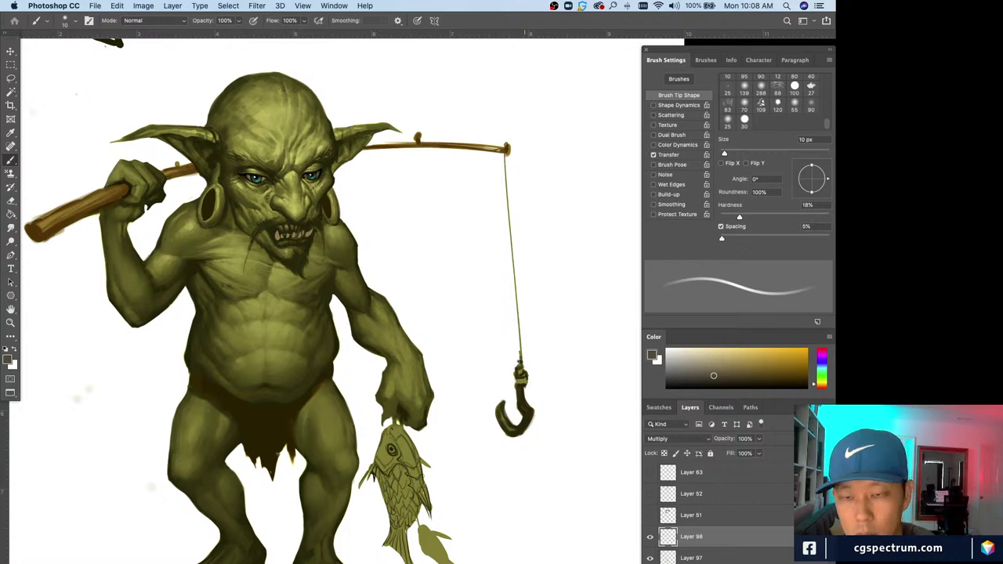
left_click_drag(517, 383, 521, 380)
key("bracketright")
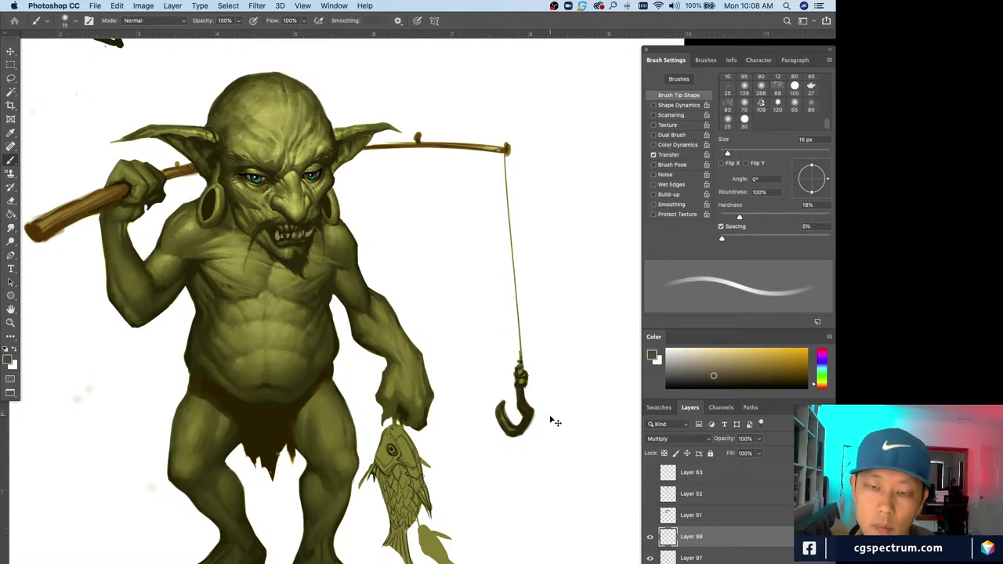
- Darken the thin end of the rod, its small knob and its tip with a 9 px brush
key("super+minus")
key("super+plus")
key("super+minus")
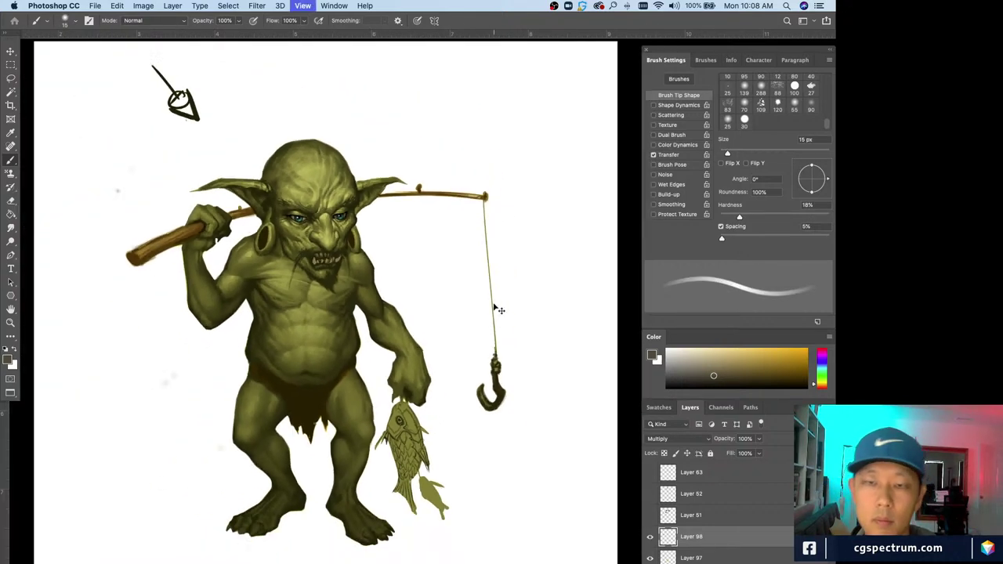
key("super+plus")
left_click_drag(483, 264, 463, 334)
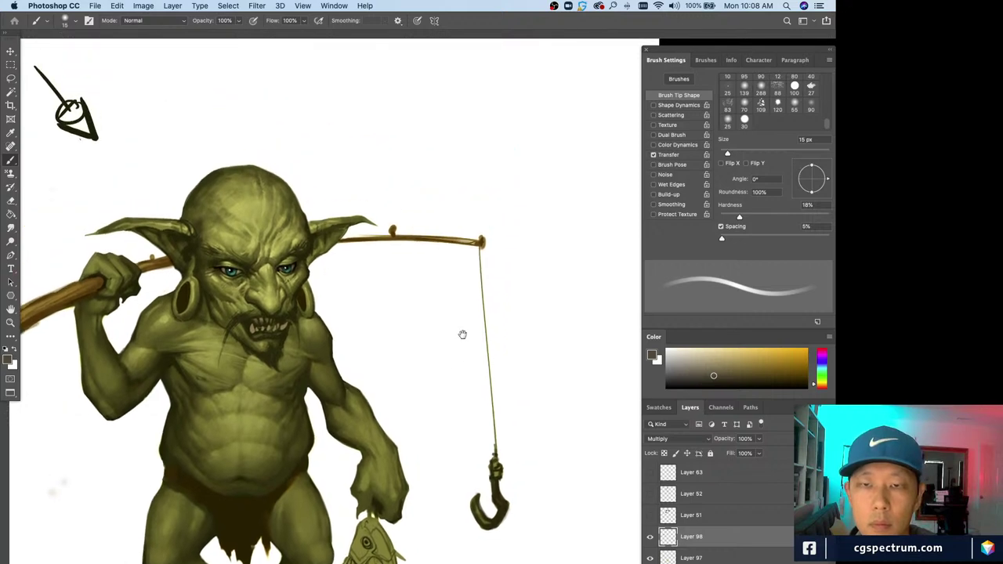
key("bracketleft")
key("bracketleft")
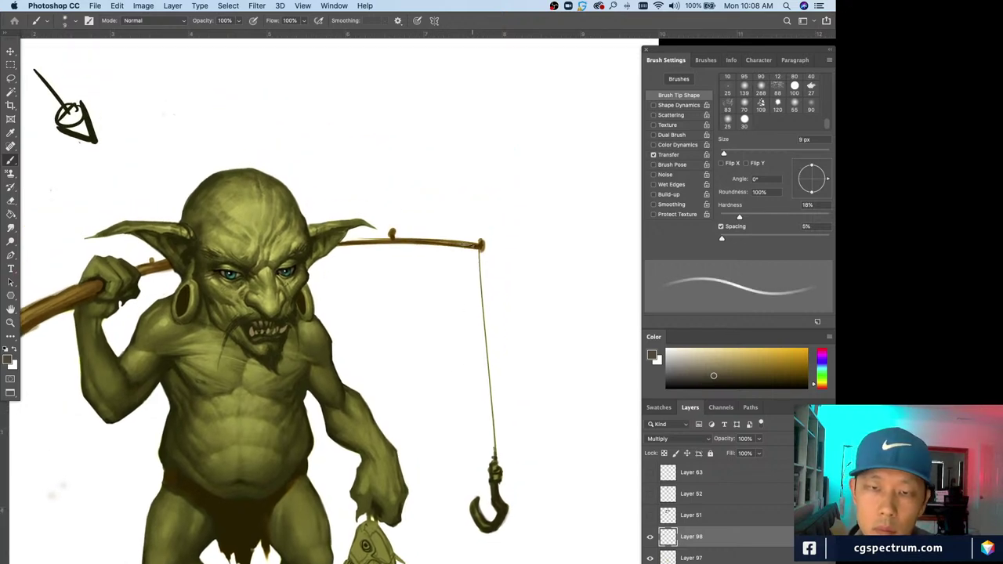
left_click_drag(475, 243, 458, 243)
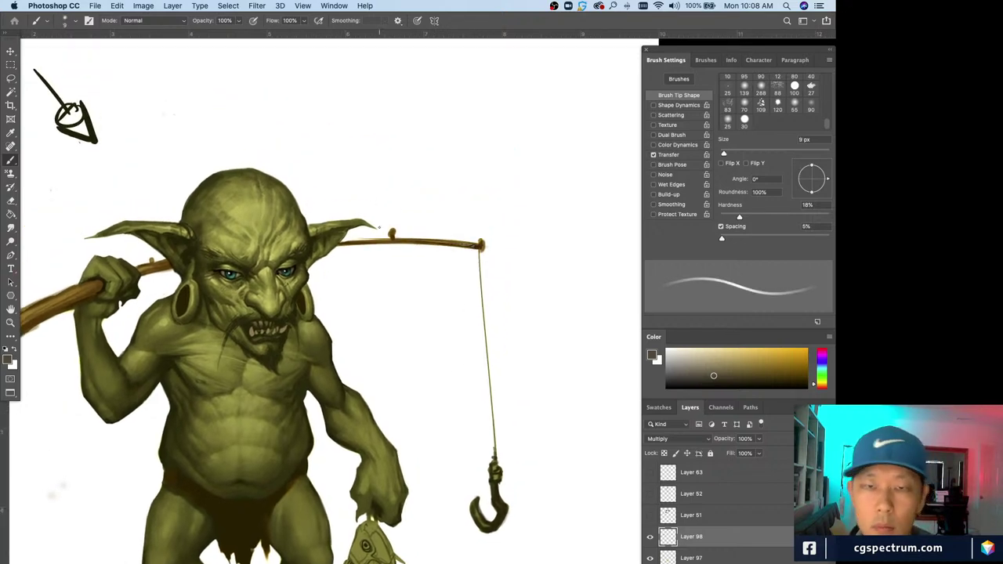
left_click_drag(392, 231, 394, 239)
left_click_drag(482, 239, 482, 248)
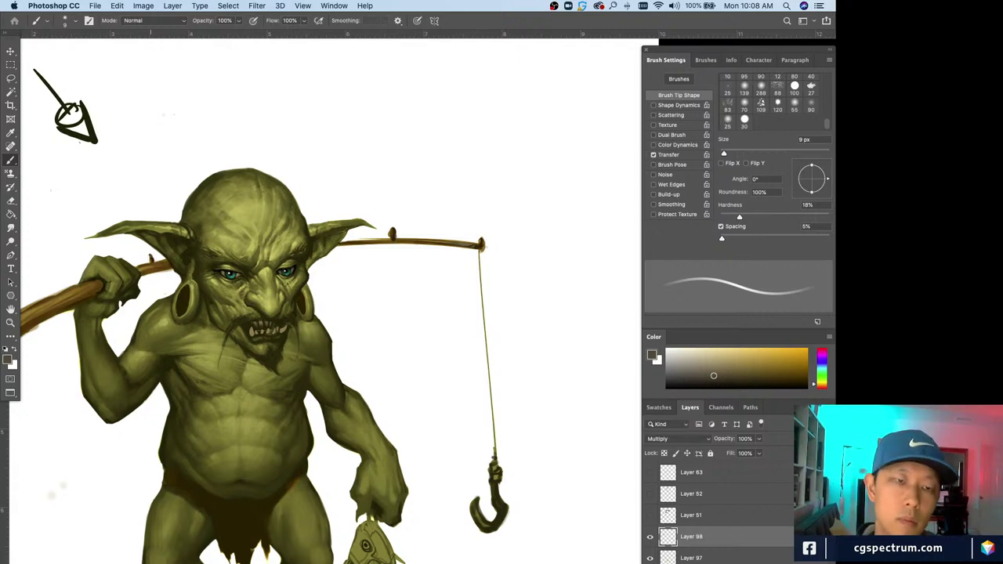
- Add a new layer above Layer 98 and set its blend mode to Multiply
key("super+minus")
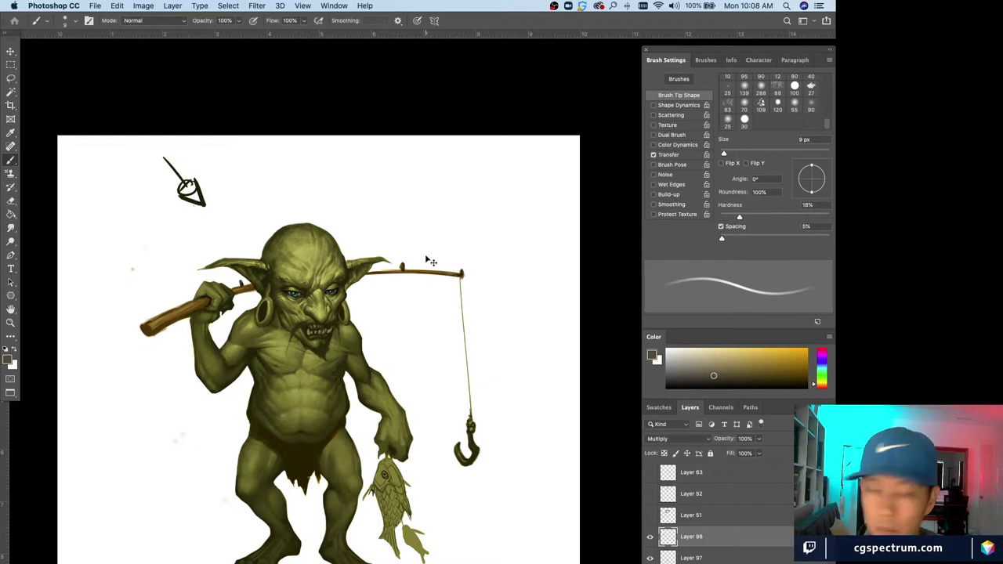
scroll(485, 522, "down", 3)
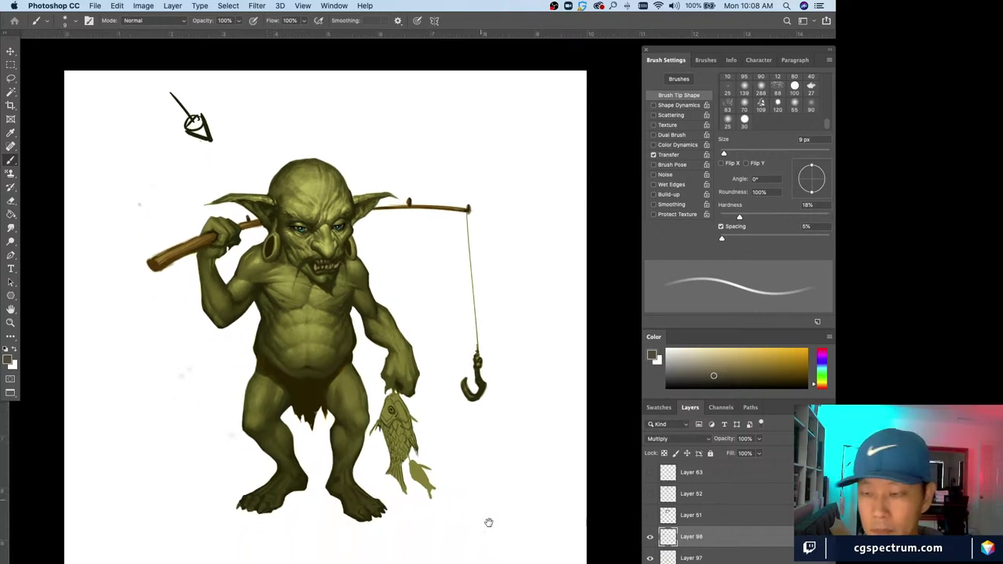
key("super+shift+alt+n")
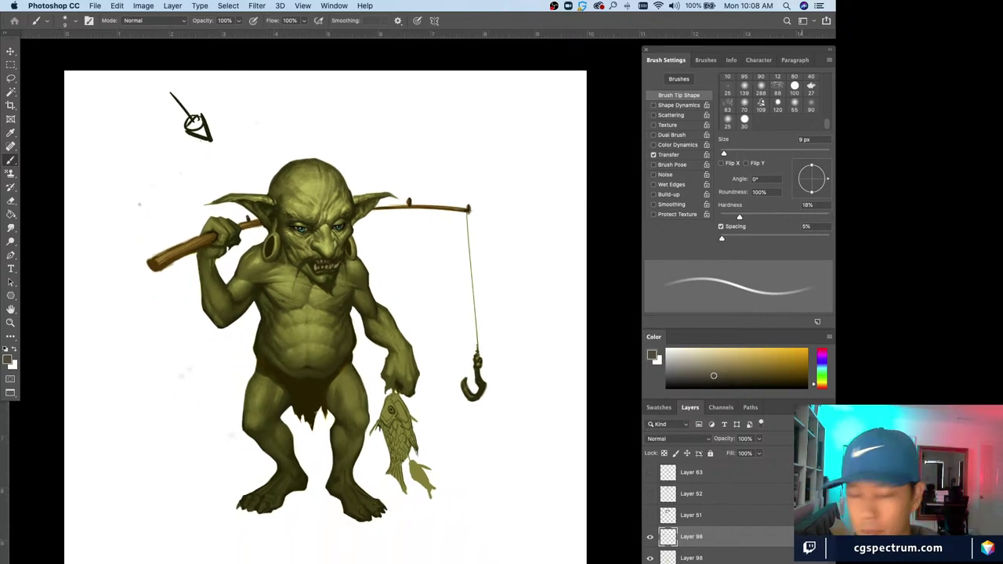
key("super+plus")
left_click_drag(341, 551, 353, 496)
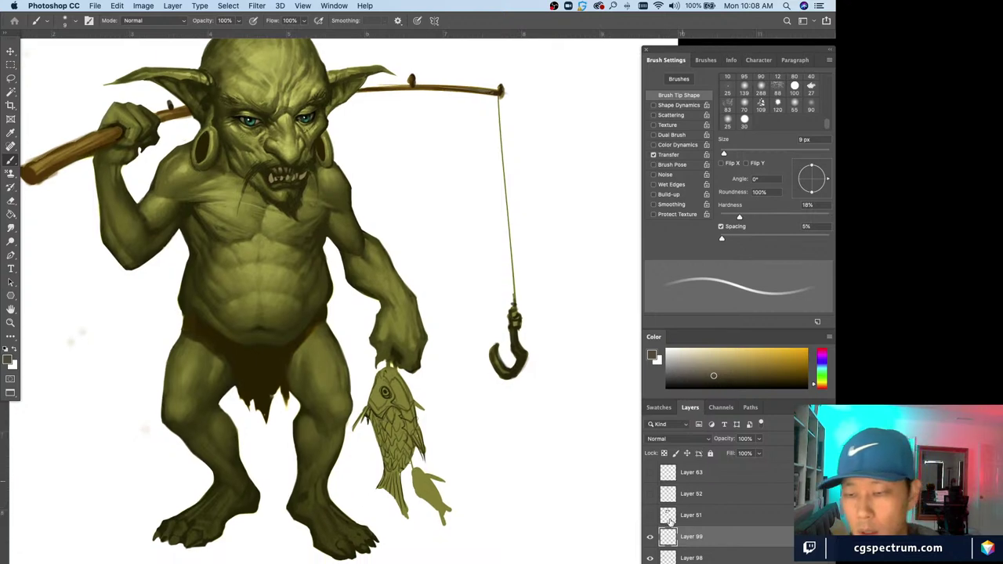
left_click(662, 441)
left_click(655, 472)
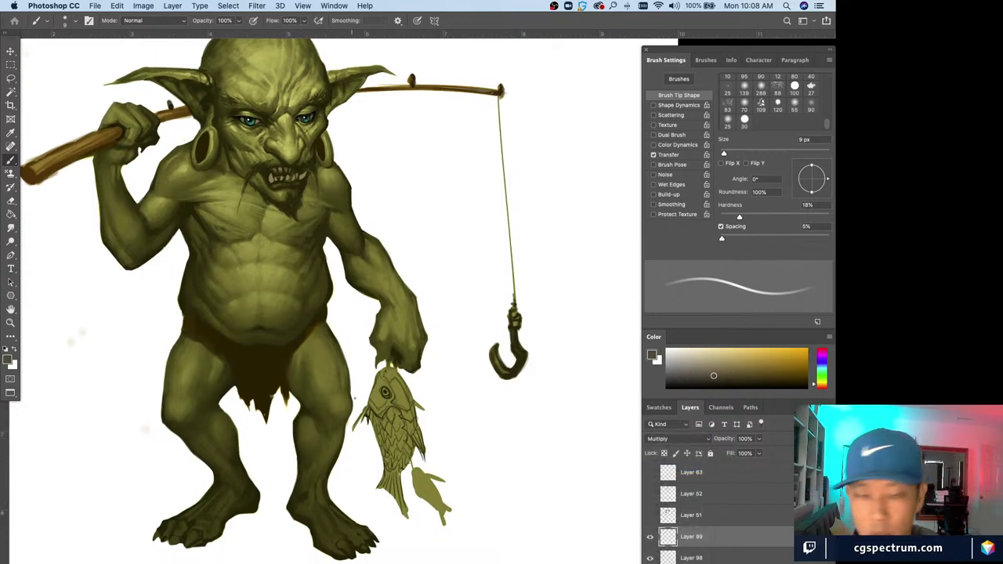
- Shift the paint hue to red and choose a muted red for the fish
scroll(402, 499, "down", 1)
scroll(401, 500, "down", 1)
left_click_drag(571, 387, 526, 450)
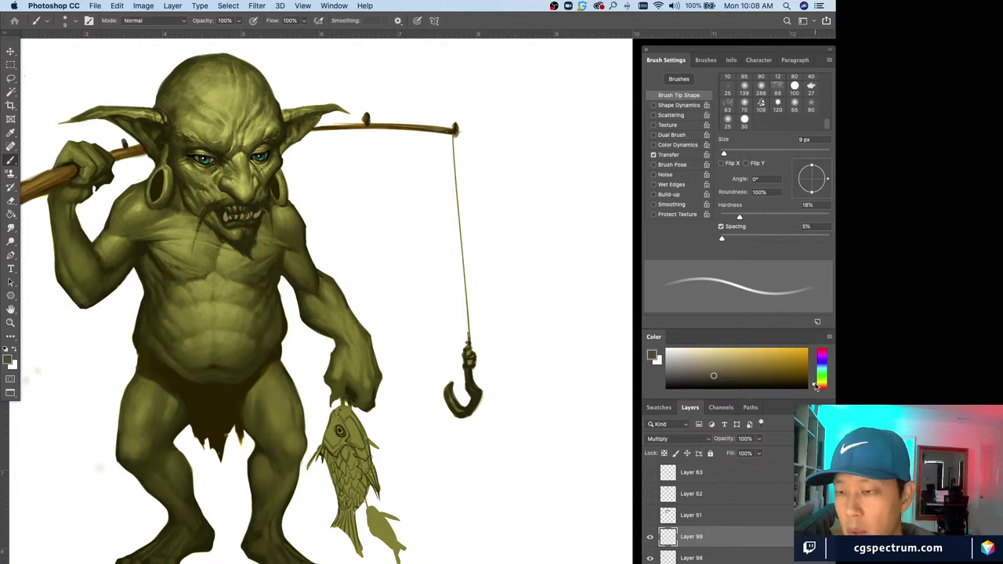
left_click_drag(818, 386, 815, 390)
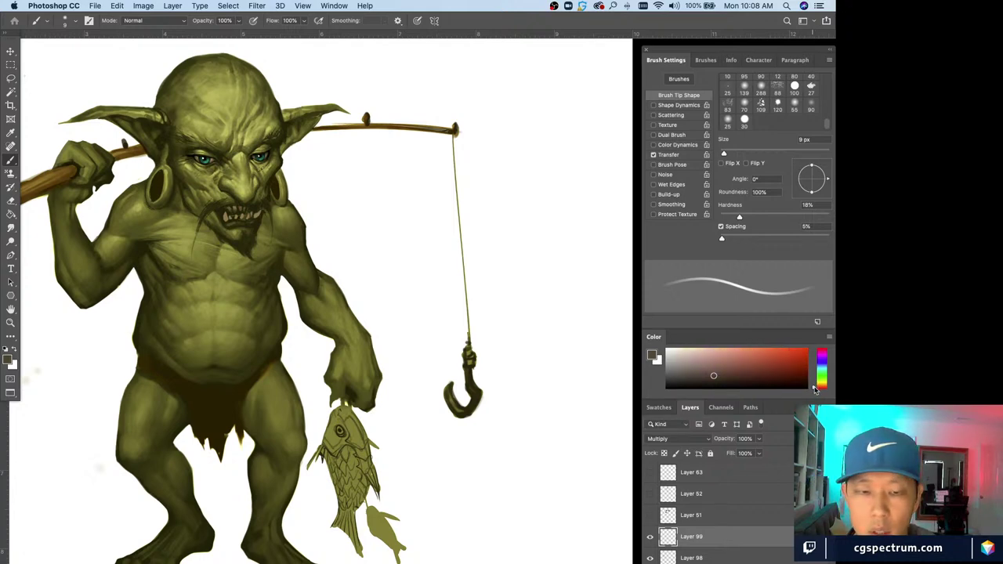
left_click_drag(723, 367, 758, 363)
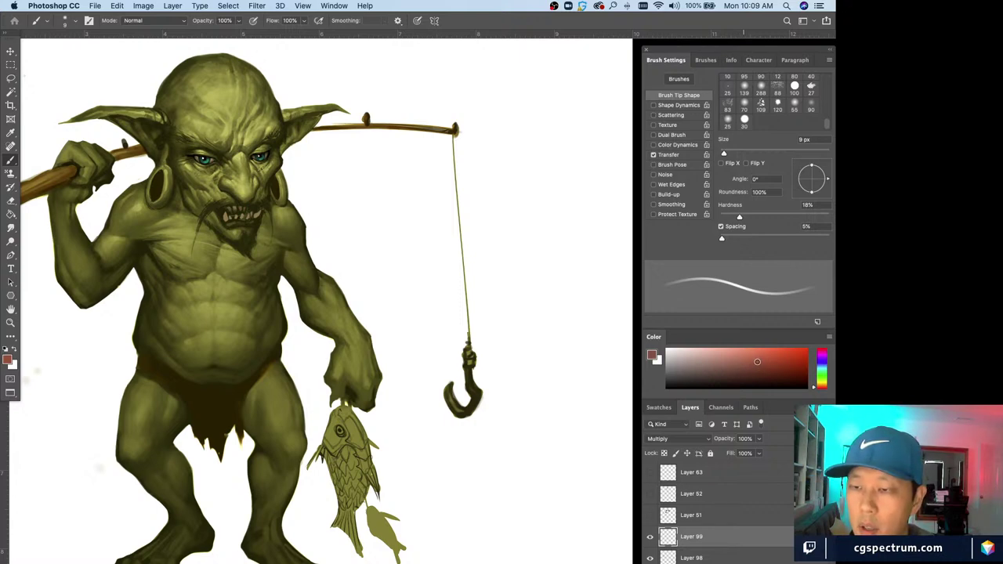
left_click_drag(347, 463, 351, 426)
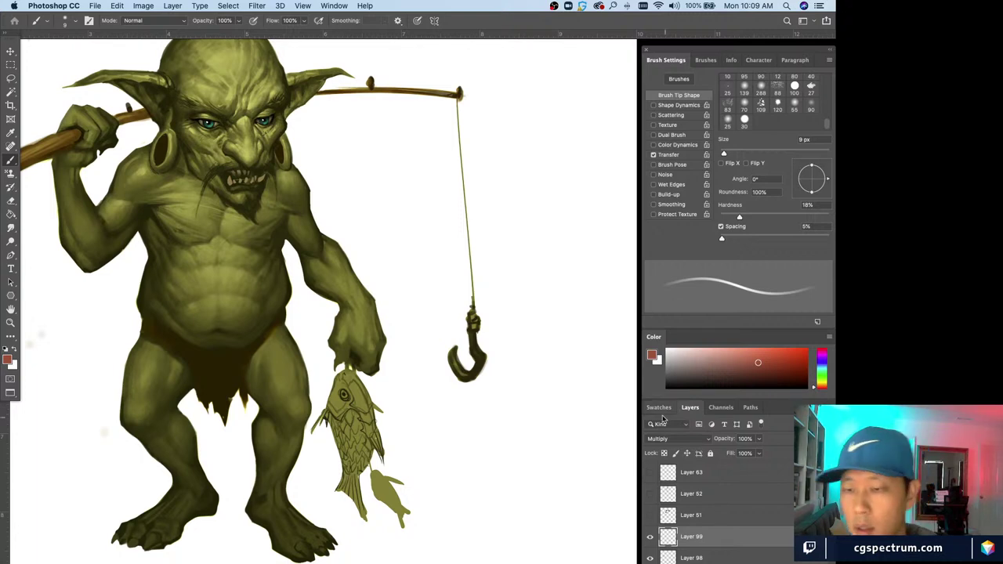
left_click(650, 537)
left_click(650, 537)
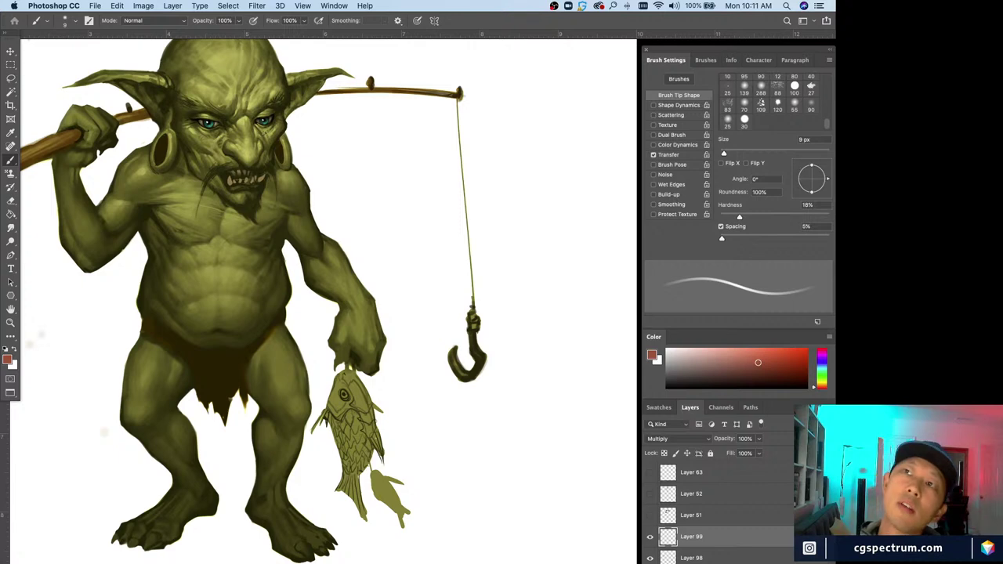
key("Tab")
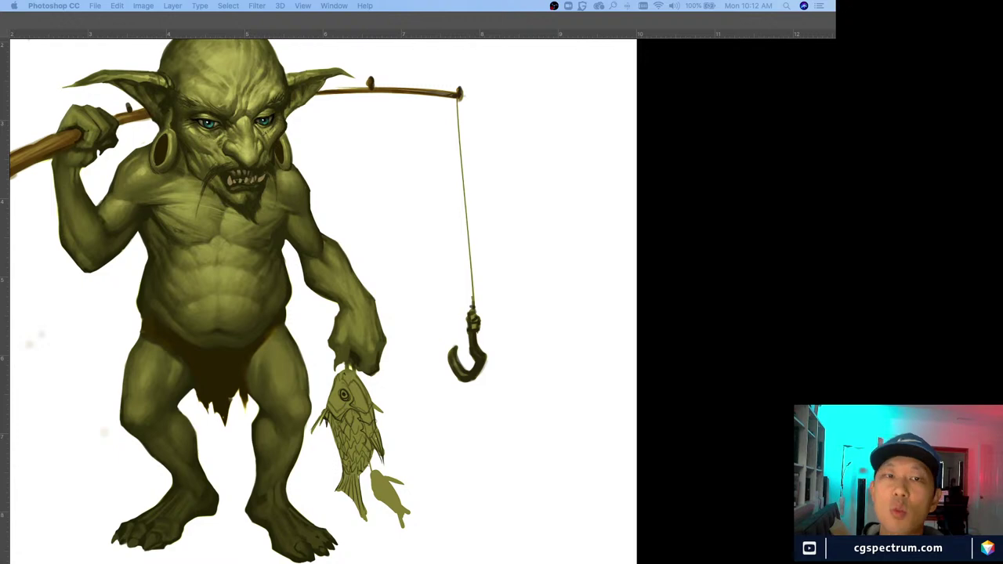
key("Tab")
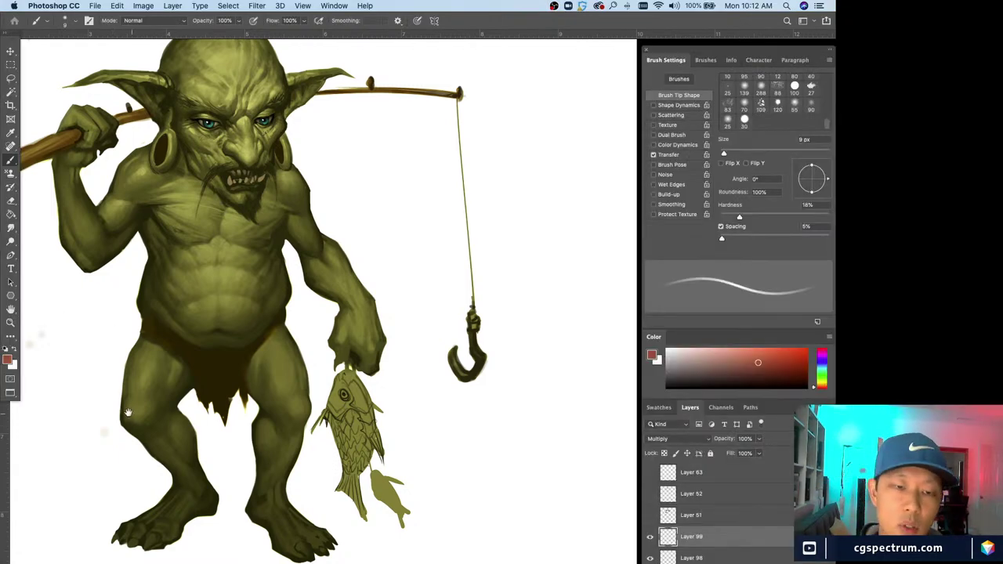
left_click_drag(127, 413, 187, 429)
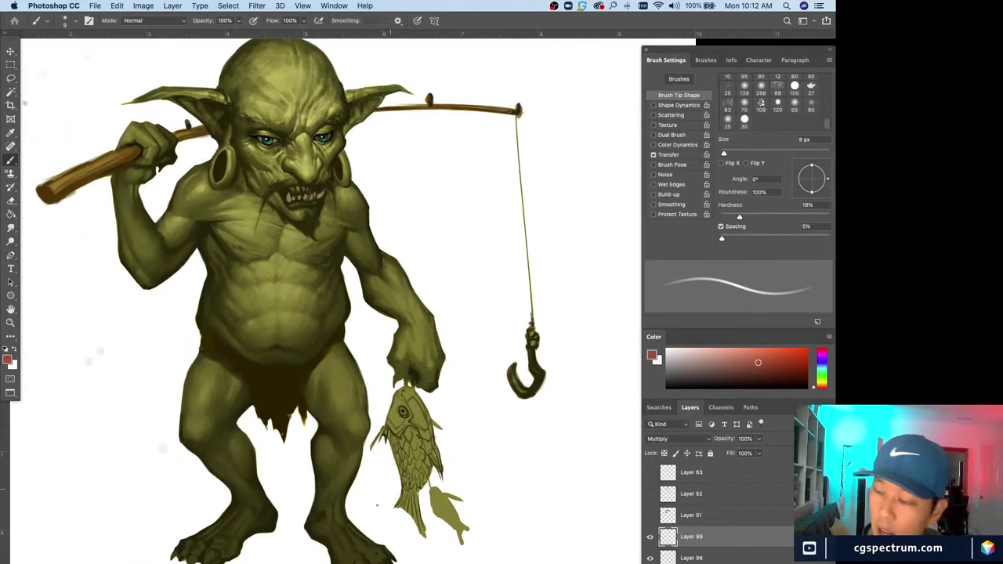
- Sample the loincloth's brown, shift its hue to orange and lighten it to a soft orange-tan paint colour
left_click(268, 368, "alt")
left_click_drag(801, 373, 797, 369)
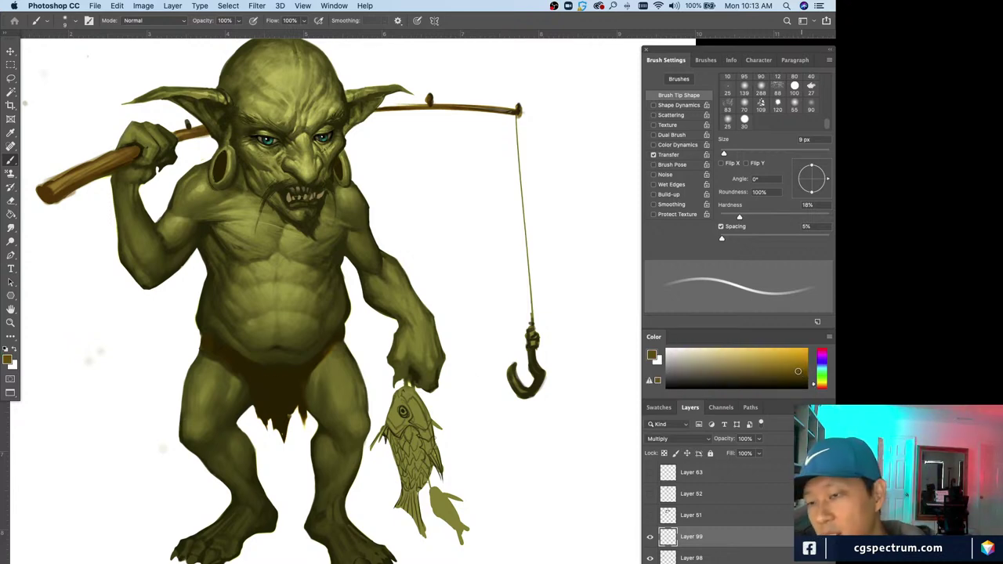
key("bracketright")
key("bracketright")
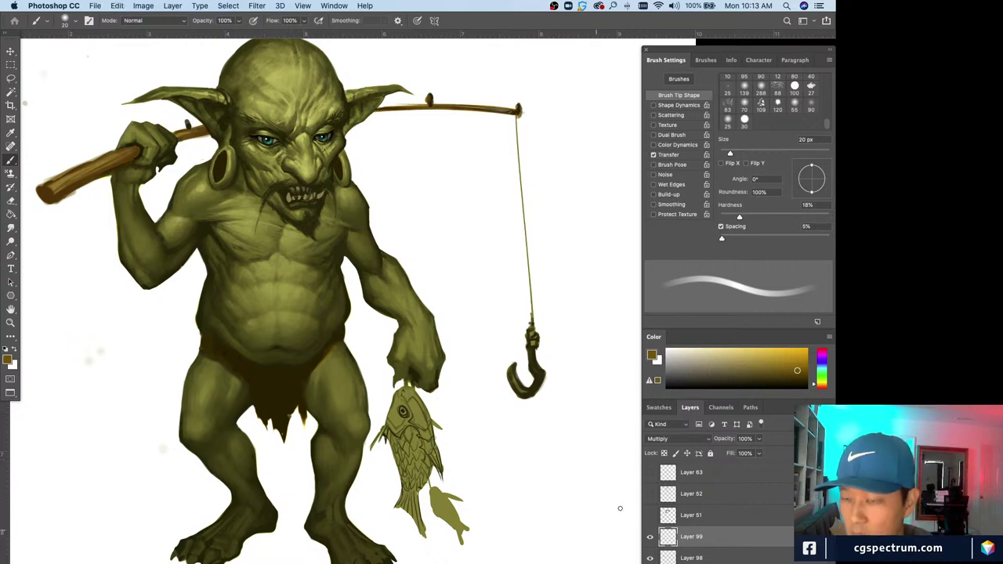
left_click_drag(816, 385, 815, 384)
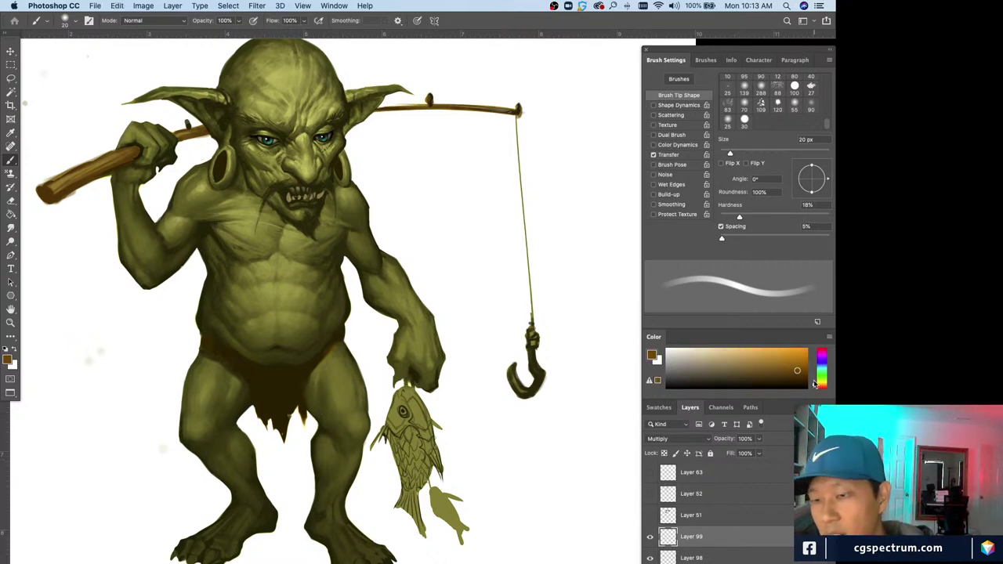
left_click(815, 385)
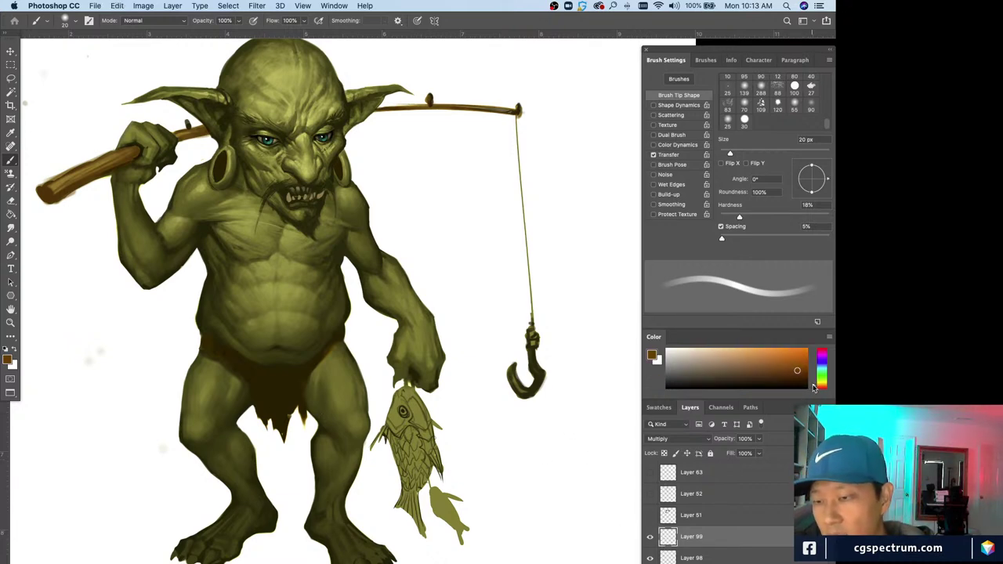
left_click(757, 354)
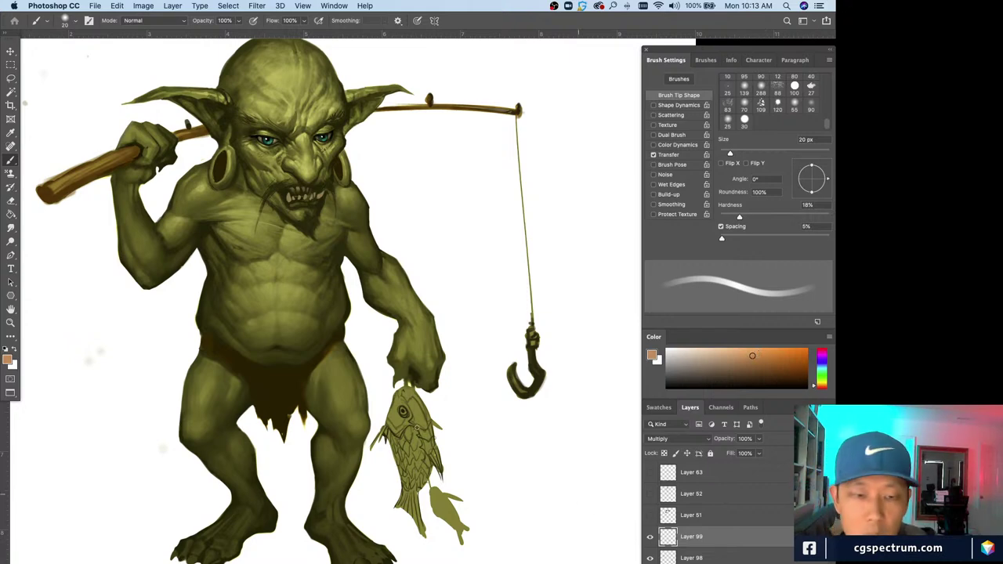
- Start tinting the middle of the large fish's body with the orange-tan paint using a 35 px brush
key("bracketright")
key("bracketright")
key("bracketright")
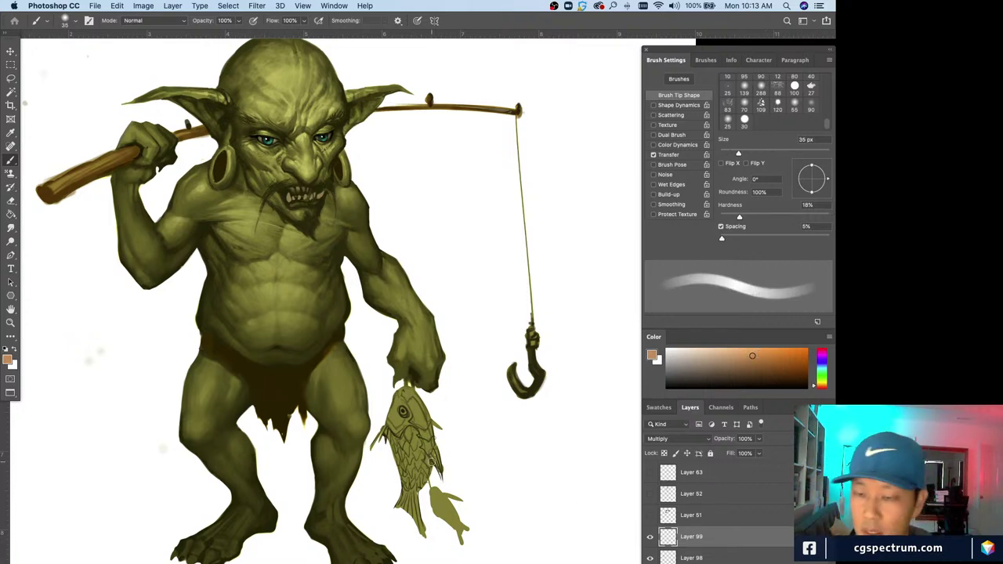
left_click_drag(407, 426, 407, 475)
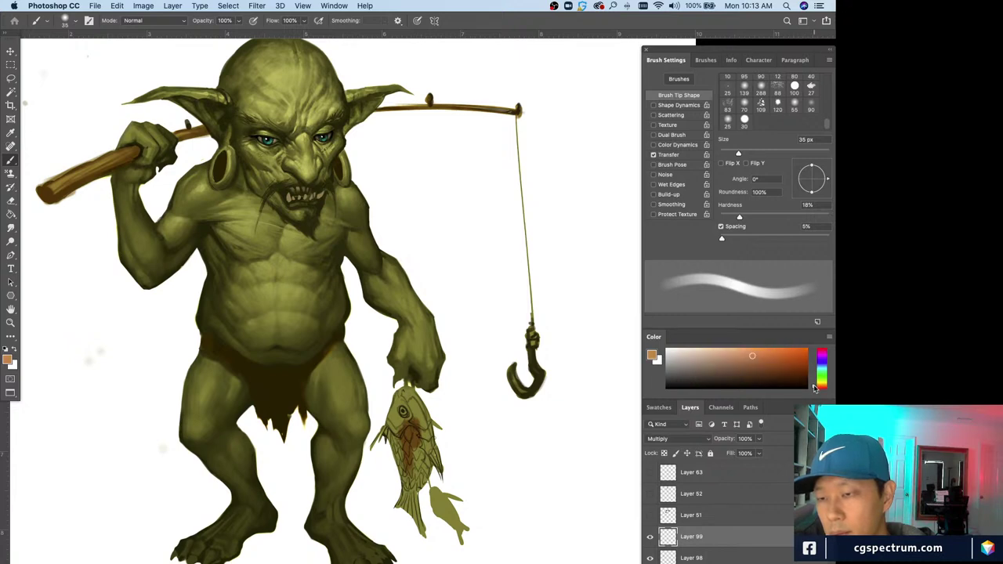
- Choose a more saturated, darker orange and cover the large fish's body and tail with it
left_click(788, 359)
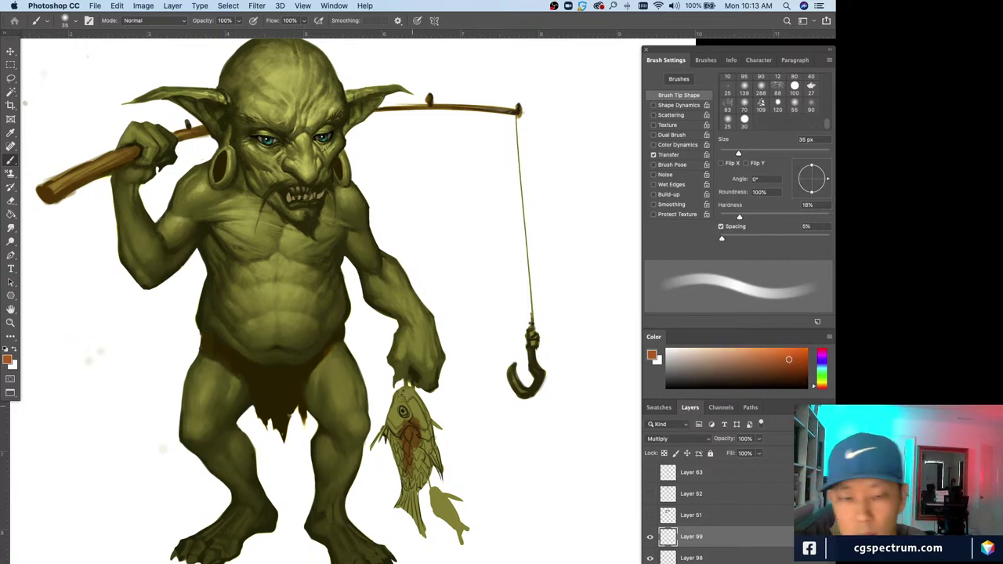
mouse_move(413, 422)
left_mouse_down()
mouse_move(422, 453)
mouse_move(416, 413)
mouse_move(415, 480)
left_mouse_up()
key("]")
key("[")
- Tint the large fish's back fin with a 10 px brush and its head and front fins with a larger one
key("[")
mouse_move(419, 443)
left_mouse_down()
mouse_move(409, 484)
mouse_move(397, 474)
mouse_move(417, 492)
mouse_move(410, 486)
mouse_move(401, 506)
mouse_move(413, 510)
mouse_move(402, 497)
mouse_move(398, 507)
mouse_move(423, 530)
mouse_move(397, 503)
mouse_move(425, 536)
mouse_move(438, 467)
mouse_move(443, 479)
left_mouse_up()
key("[")
key("[")
key("[")
key("[")
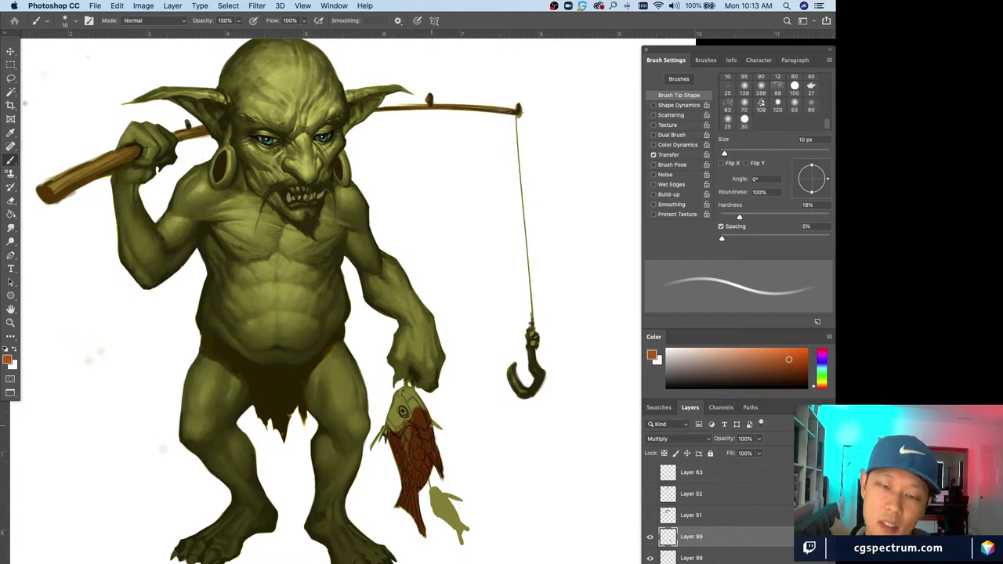
left_click_drag(431, 422, 439, 428)
key("]")
key("]")
key("]")
mouse_move(413, 397)
left_mouse_down()
mouse_move(403, 431)
mouse_move(400, 399)
mouse_move(400, 431)
mouse_move(392, 393)
mouse_move(401, 413)
mouse_move(388, 434)
mouse_move(409, 453)
mouse_move(382, 433)
mouse_move(373, 447)
left_mouse_up()
key("]")
- Tint the small fish in the same orange with an 8 to 10 px brush and erase the paint spilling past its edges
key("bracketleft")
key("bracketleft")
key("bracketleft")
key("bracketleft")
key("bracketleft")
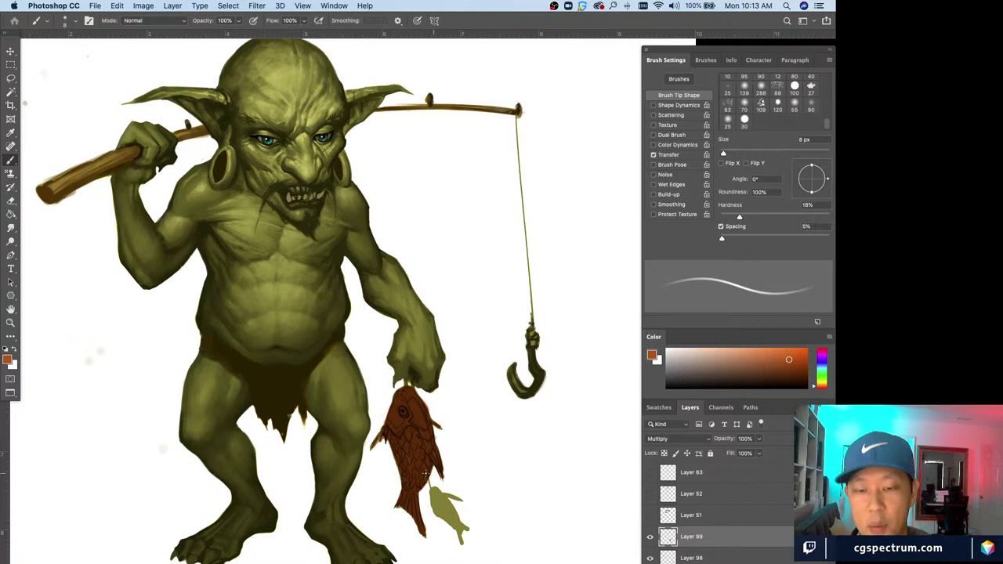
mouse_move(427, 473)
left_mouse_down()
mouse_move(444, 504)
mouse_move(434, 499)
mouse_move(434, 514)
left_mouse_up()
key("bracketright")
key("bracketright")
left_click_drag(436, 495, 461, 523)
mouse_move(439, 490)
left_mouse_down()
mouse_move(454, 530)
mouse_move(469, 531)
mouse_move(460, 544)
left_mouse_up()
key("bracketleft")
key("bracketleft")
left_click_drag(444, 494, 456, 500)
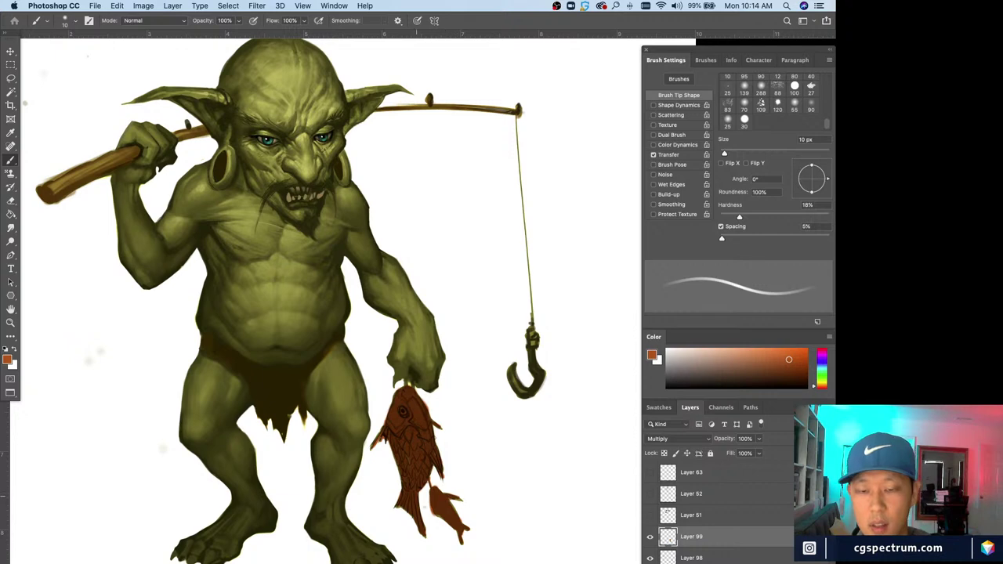
key("e")
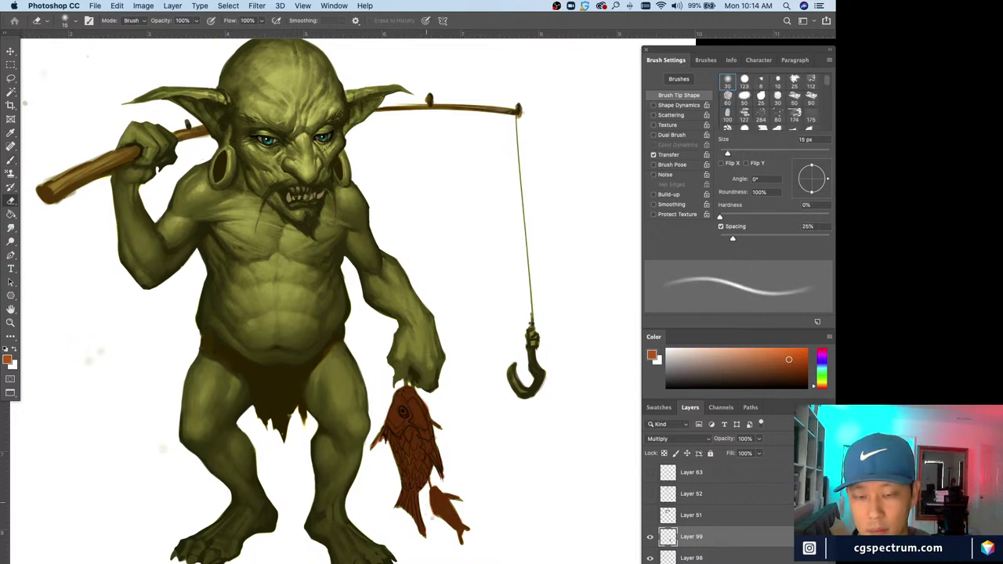
key("bracketleft")
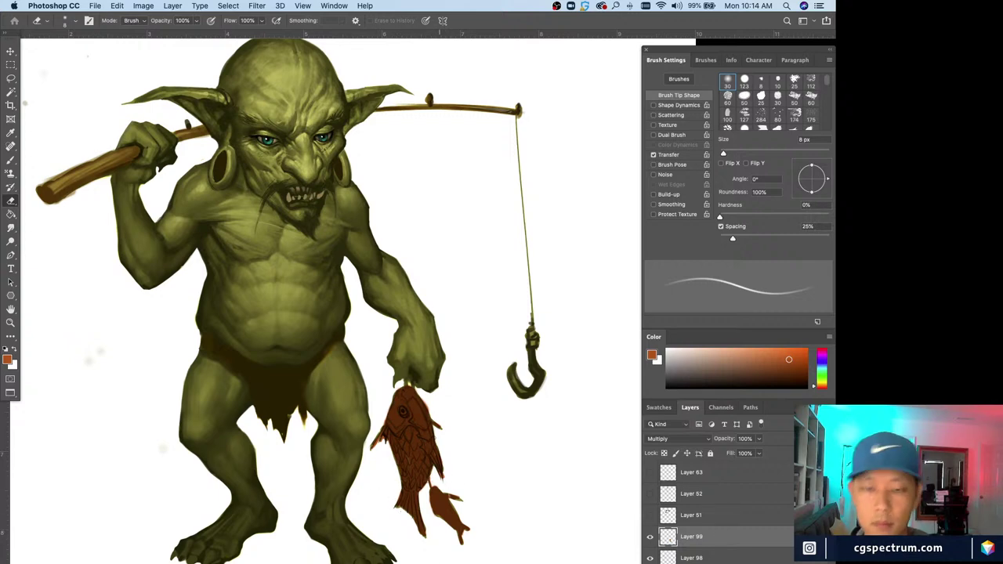
- Adjust the fish layer's Hue/Saturation to hue +1, saturation +27 and lightness +17
key("super+u")
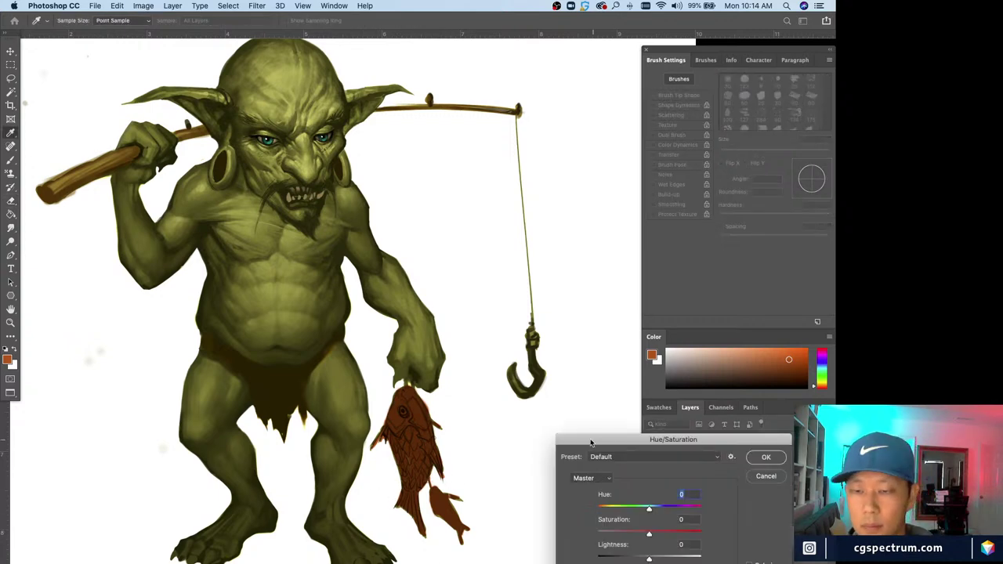
left_click_drag(592, 444, 540, 445)
left_click_drag(602, 559, 602, 510)
left_click_drag(605, 558, 610, 560)
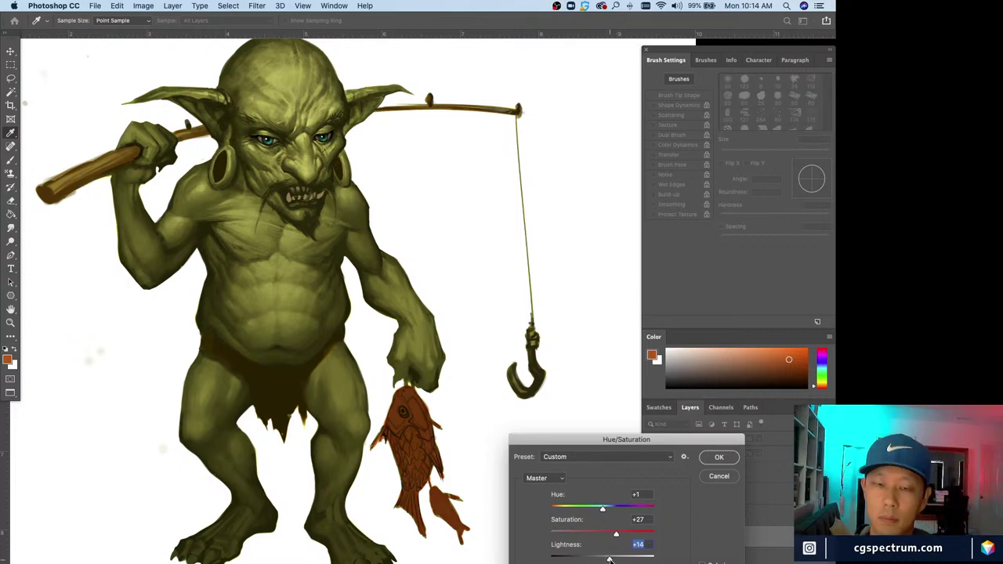
left_click(713, 459)
- Add a new layer above Layer 99 and clip it to the fish colour layer
key("super+minus")
key("super+minus")
key("super+minus")
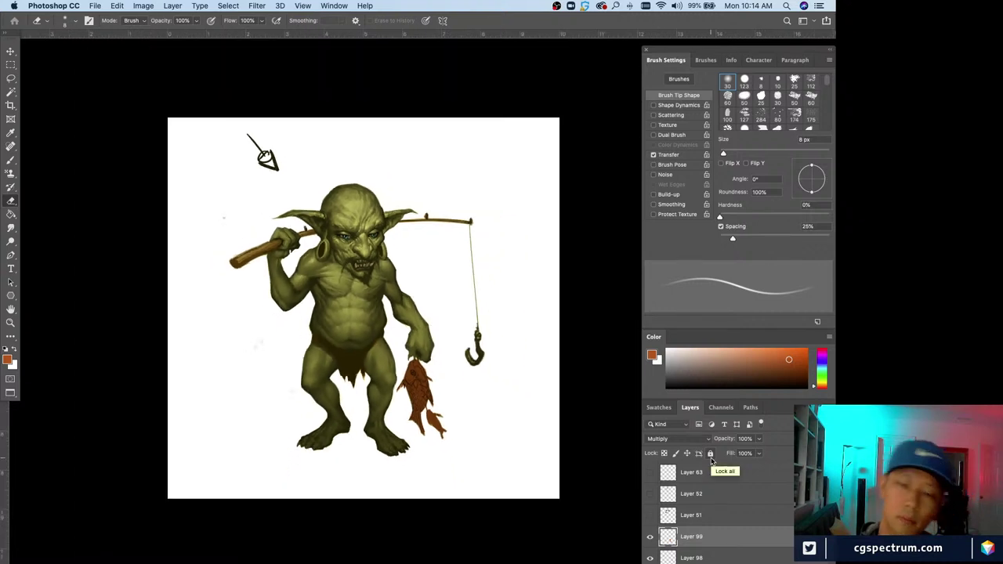
key("super+plus")
key("super+plus")
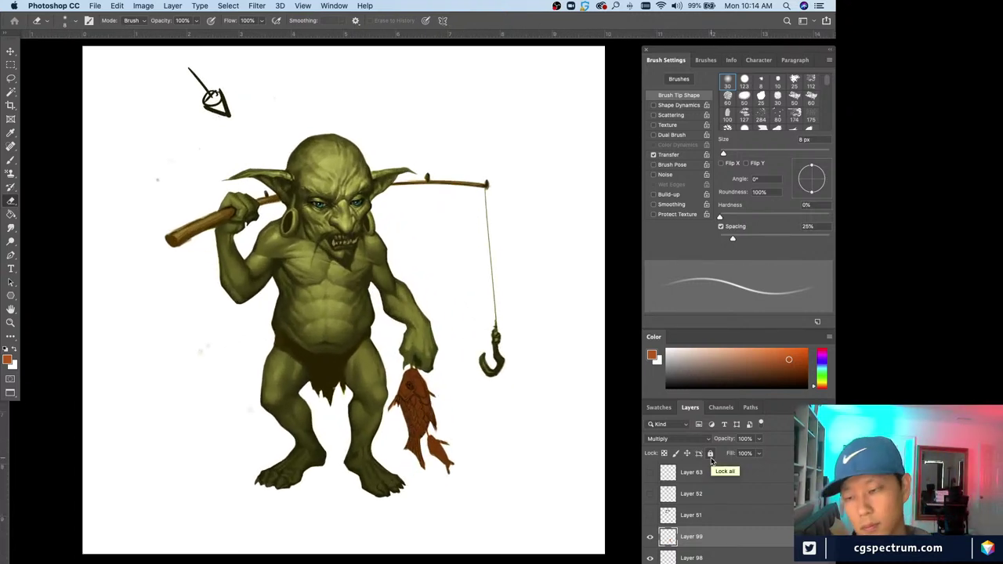
key("super+alt+shift+n")
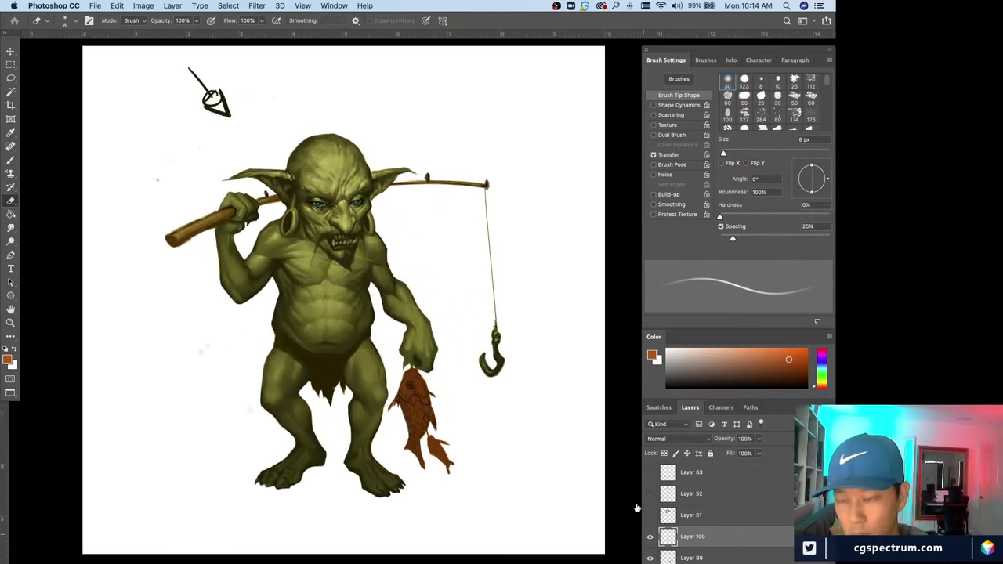
key("b")
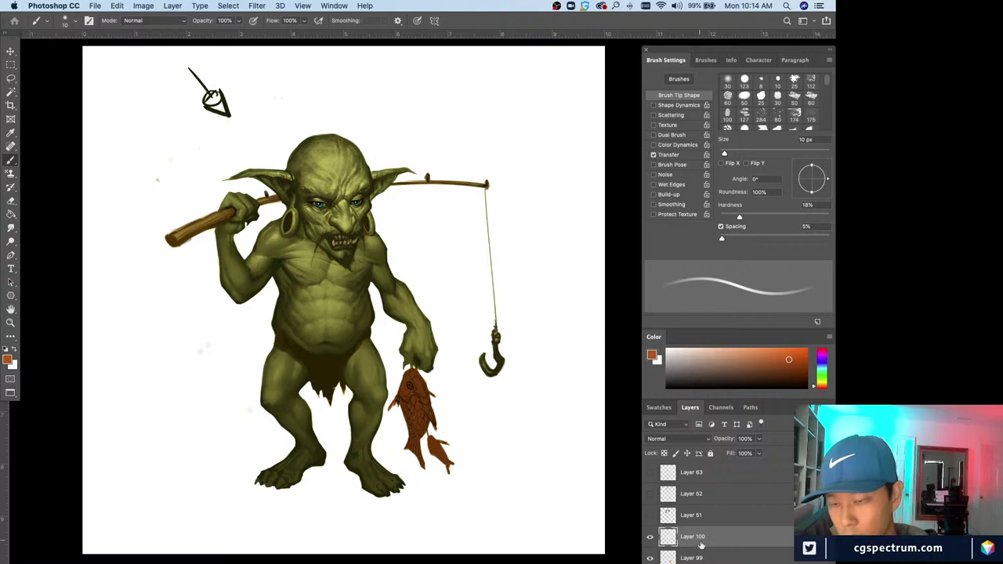
left_click_drag(700, 544, 706, 540)
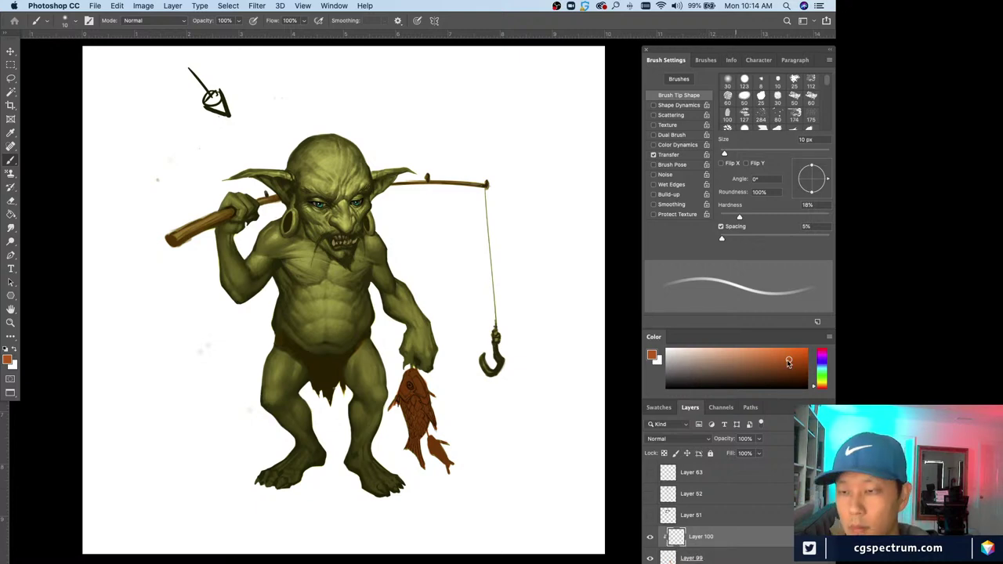
- Shift the paint hue to red, choose a muted greyish red and switch to a large, soft round brush with 0% hardness
left_click(815, 389)
left_click_drag(814, 388, 814, 390)
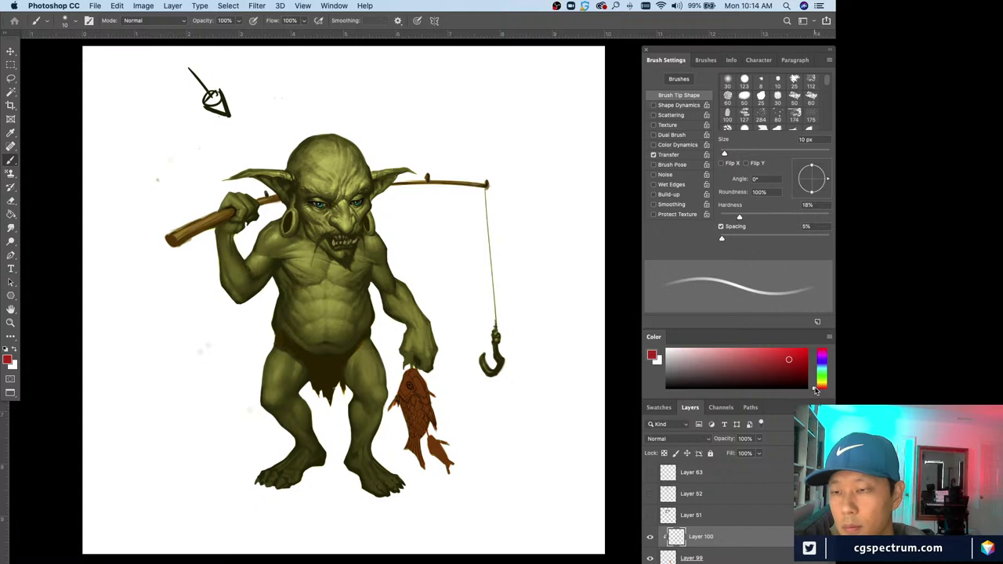
left_click(710, 367)
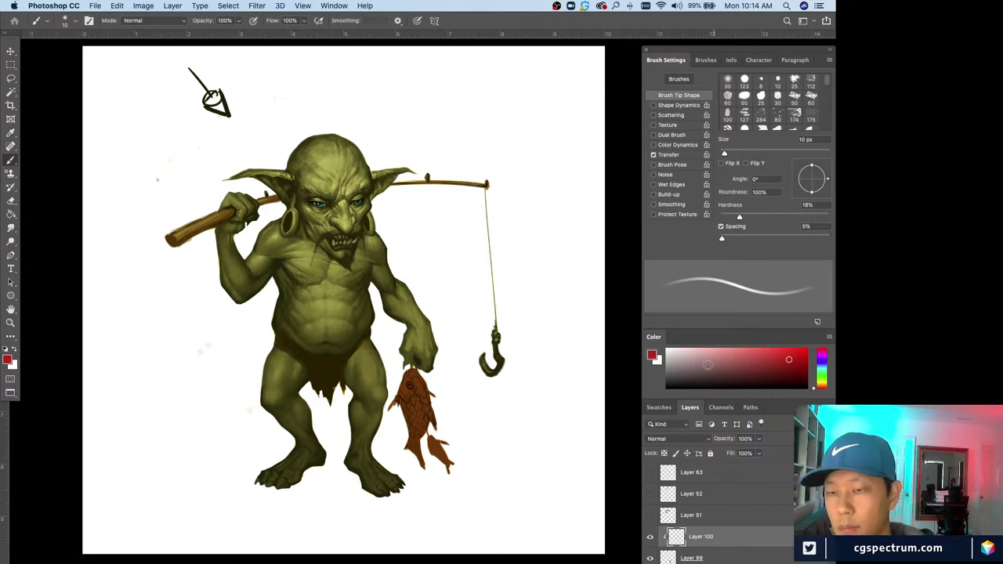
left_click_drag(724, 152, 727, 152)
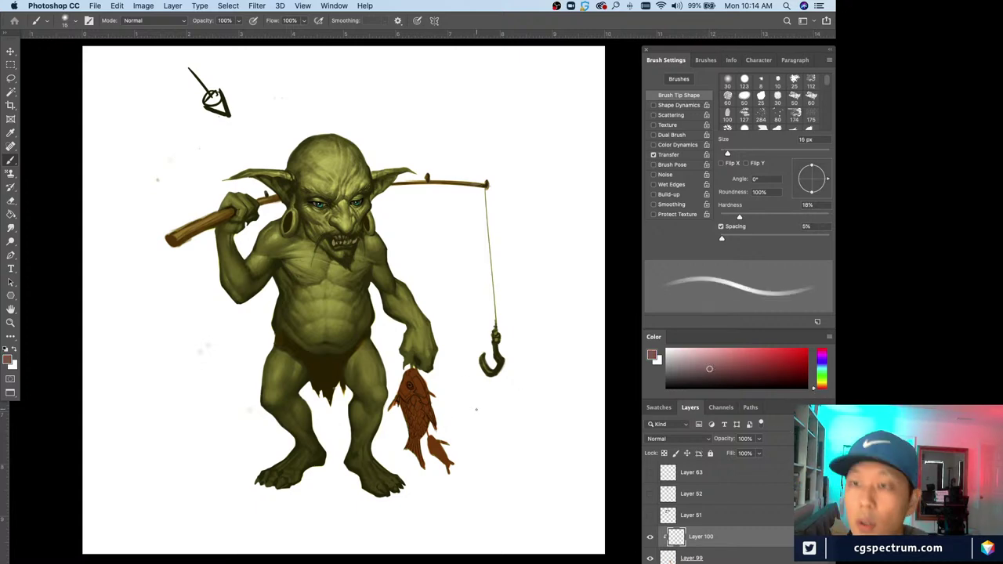
left_click(727, 79)
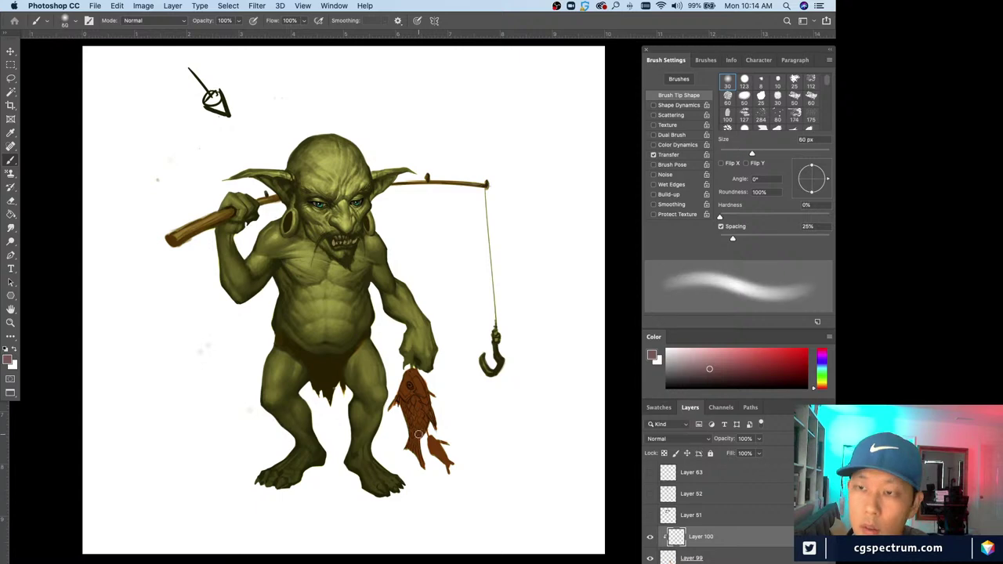
key("bracketright")
key("bracketright")
key("bracketright")
key("bracketright")
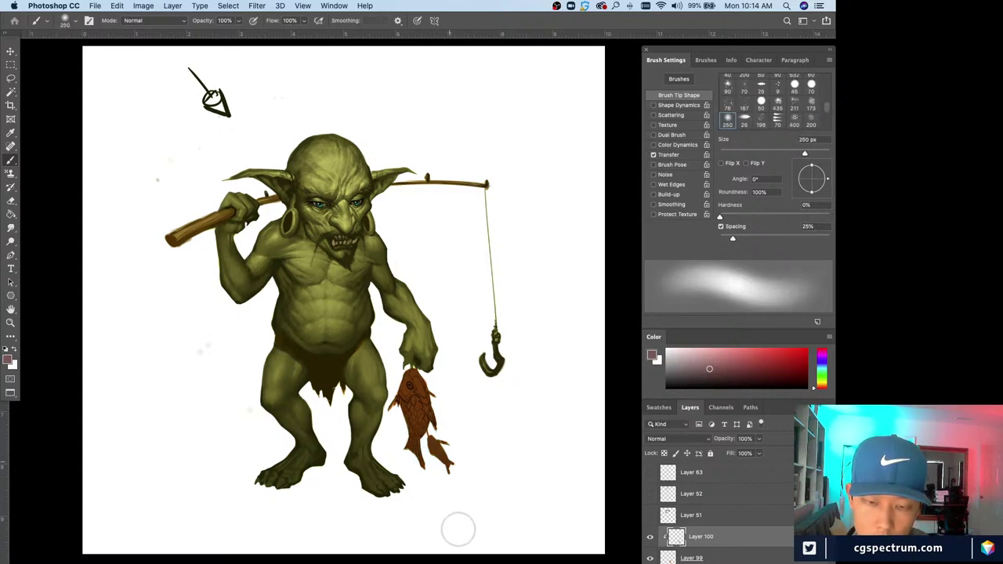
- Set Layer 100 to Multiply and softly shade the fish with a 150 px soft round brush
left_click(658, 441)
left_click(658, 469)
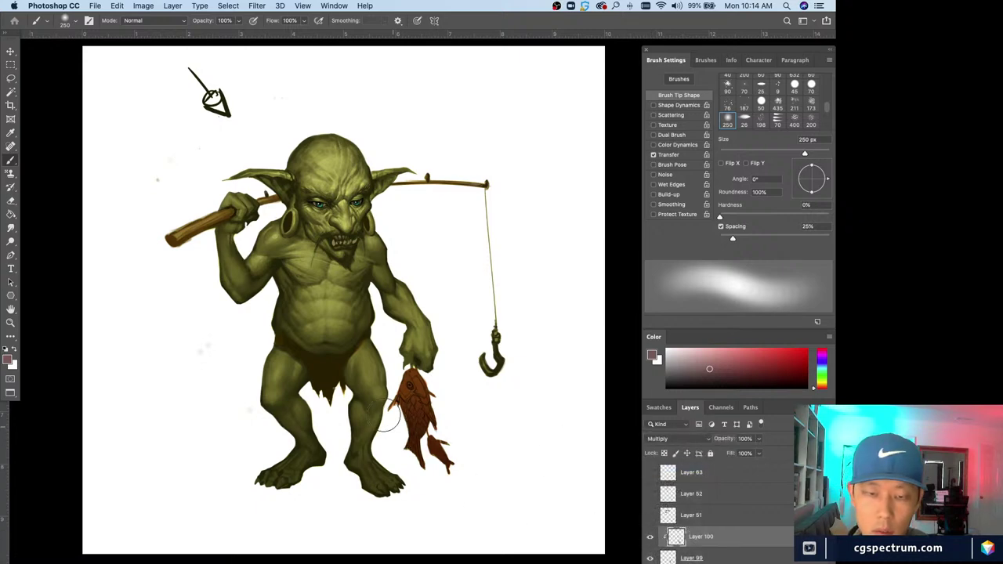
key("comma")
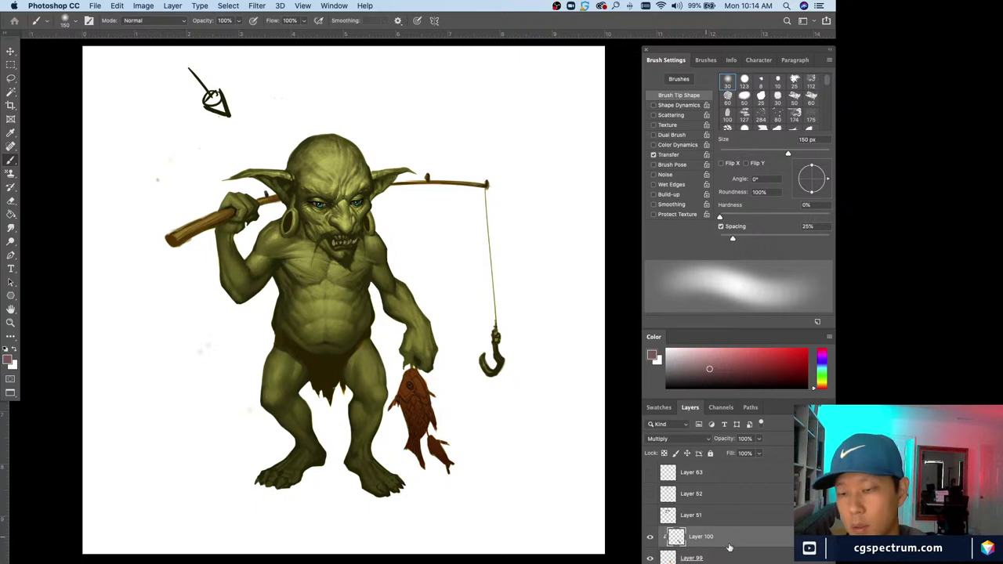
- Add a new layer above Layer 100 and save the painting
key("super+shift+alt+n")
key("super+s")
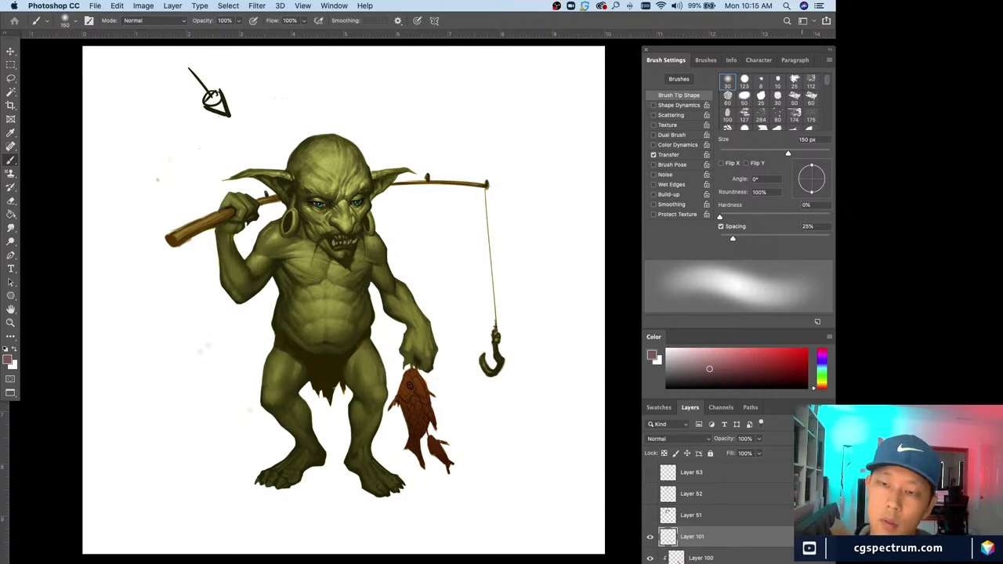
- Choose the 123 px round brush tip with 20% hardness and 5% spacing
left_click(745, 80)
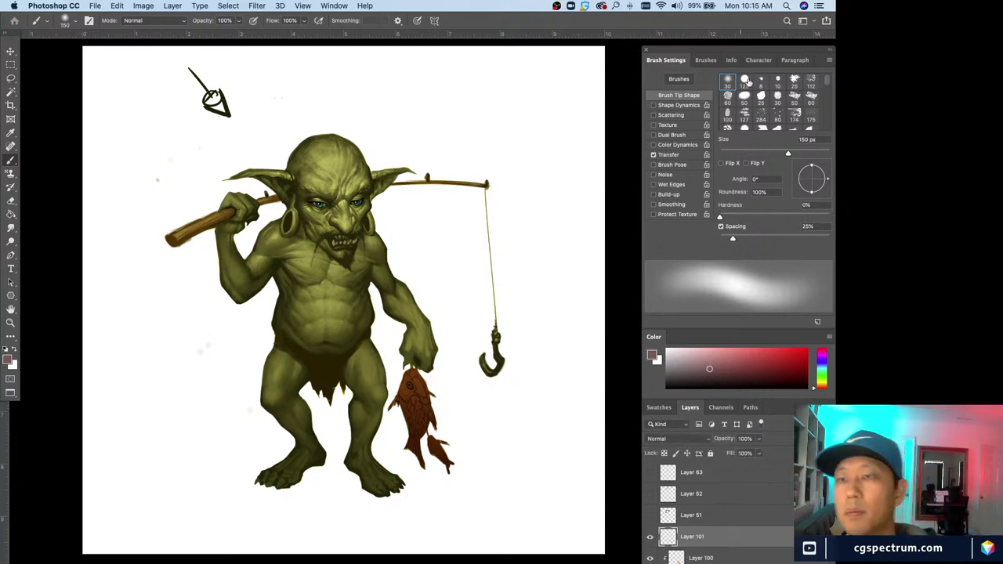
left_click(746, 216)
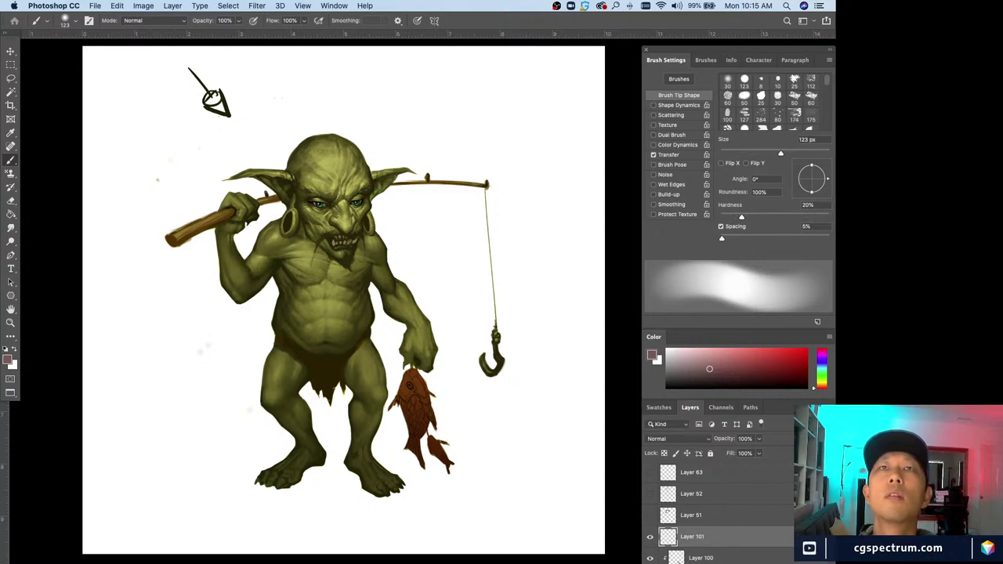
- Review the coloured goblin, rod, hook and fish, first without the interface panels and at full size, and at a closer view
key("f")
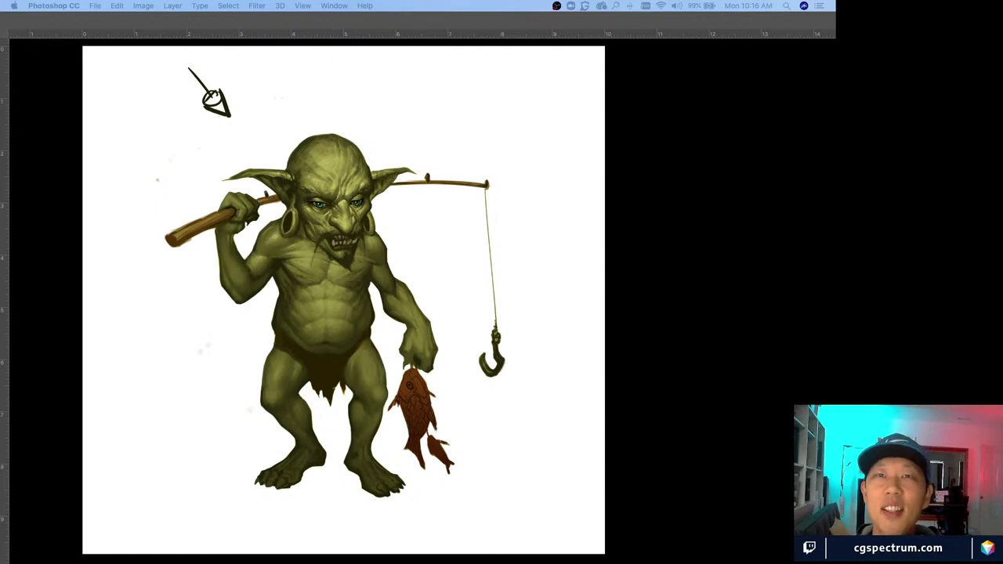
key("Tab")
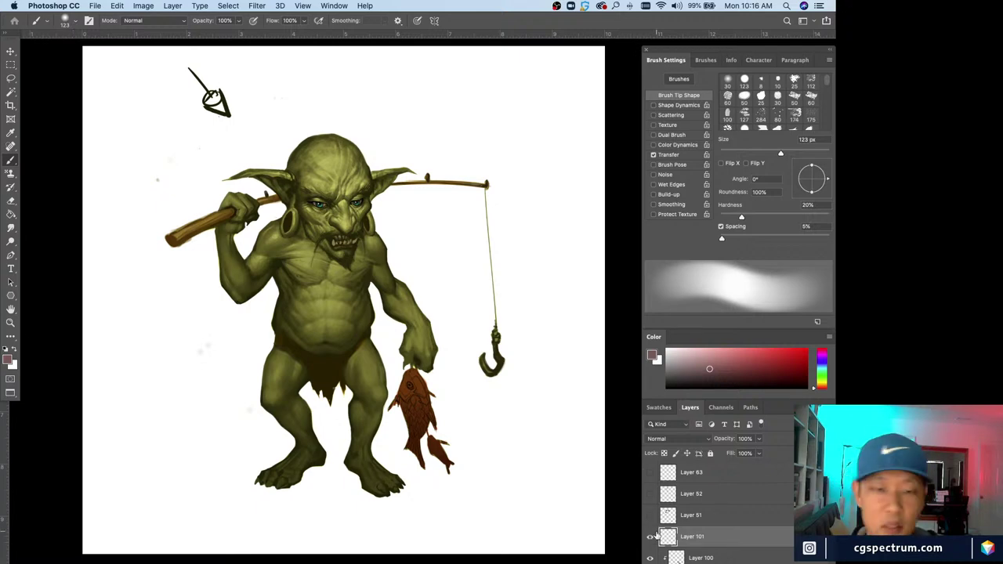
key("super+plus")
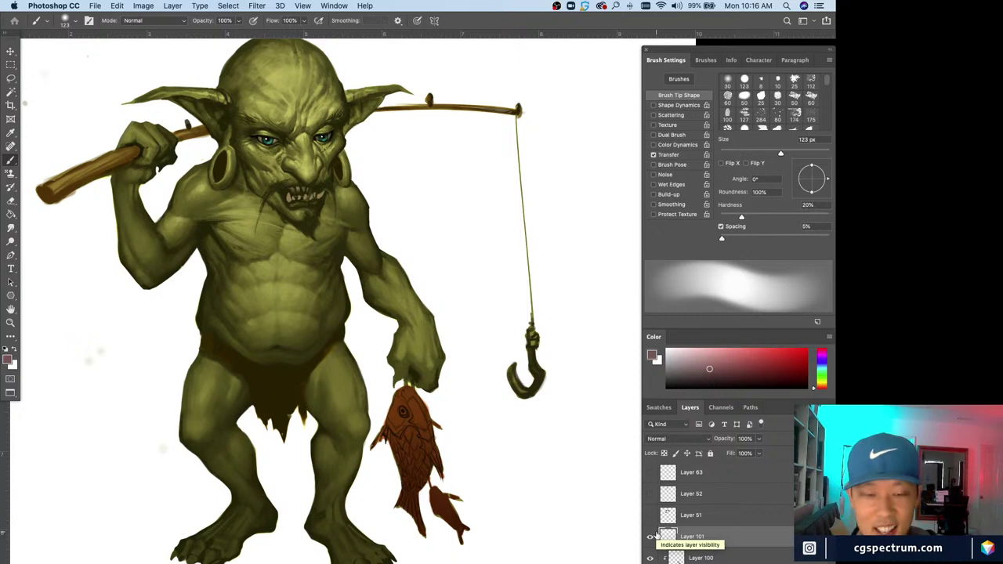
left_click_drag(399, 508, 417, 545)
scroll(368, 500, "up", 3)
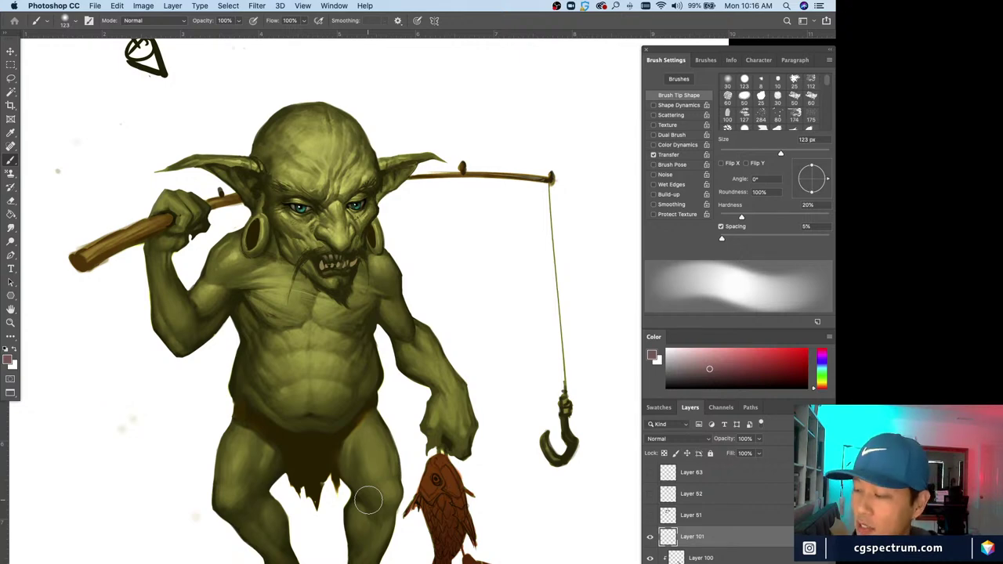
key("super+minus")
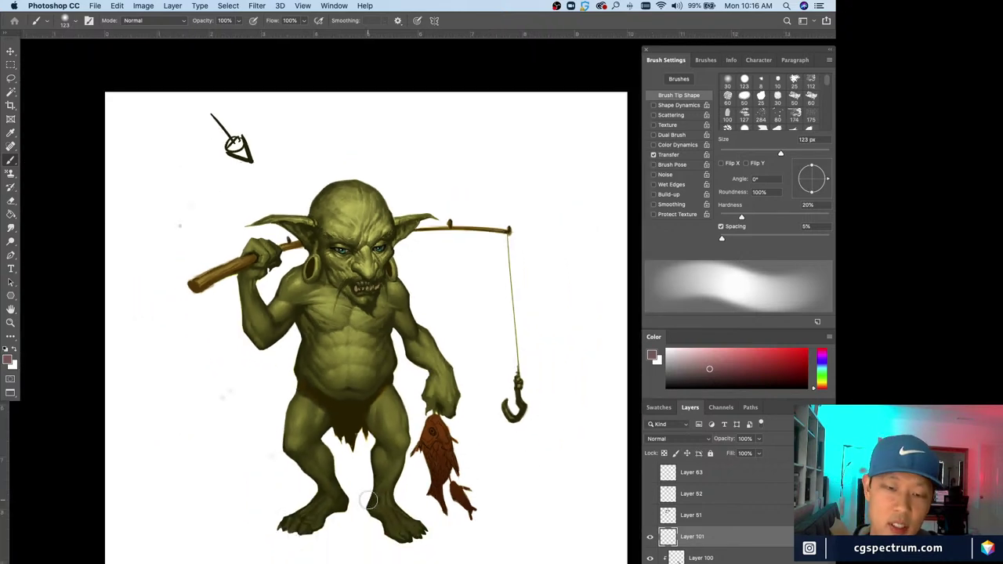
key("super+plus")
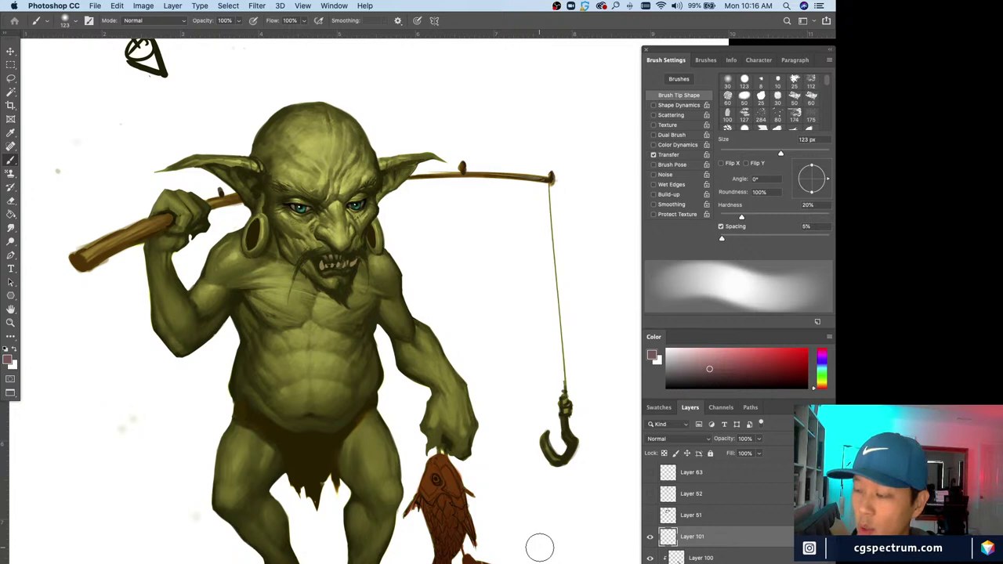
key("h")
left_click_drag(539, 547, 539, 547)
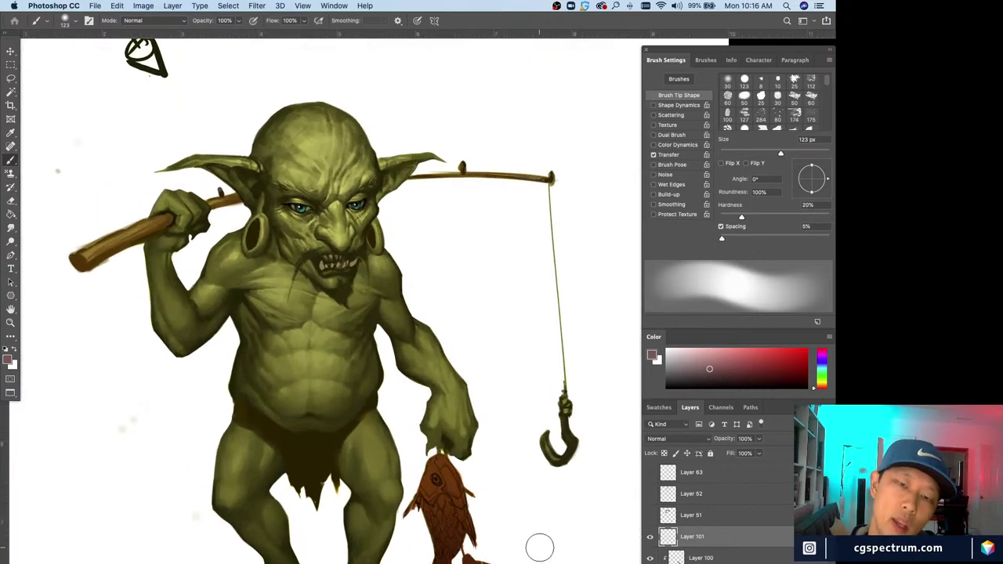
key("e")
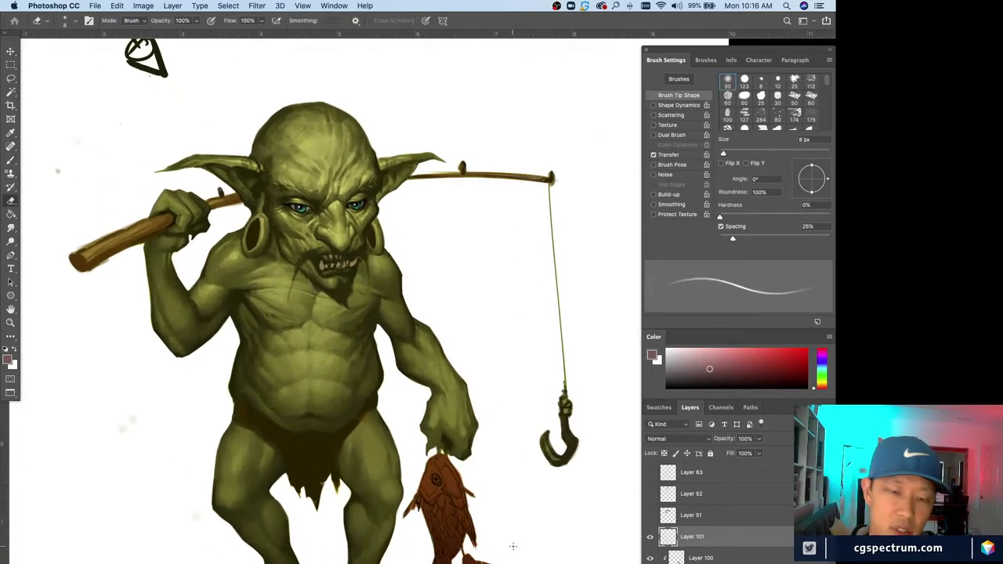
key("b")
scroll(498, 557, "down", 2)
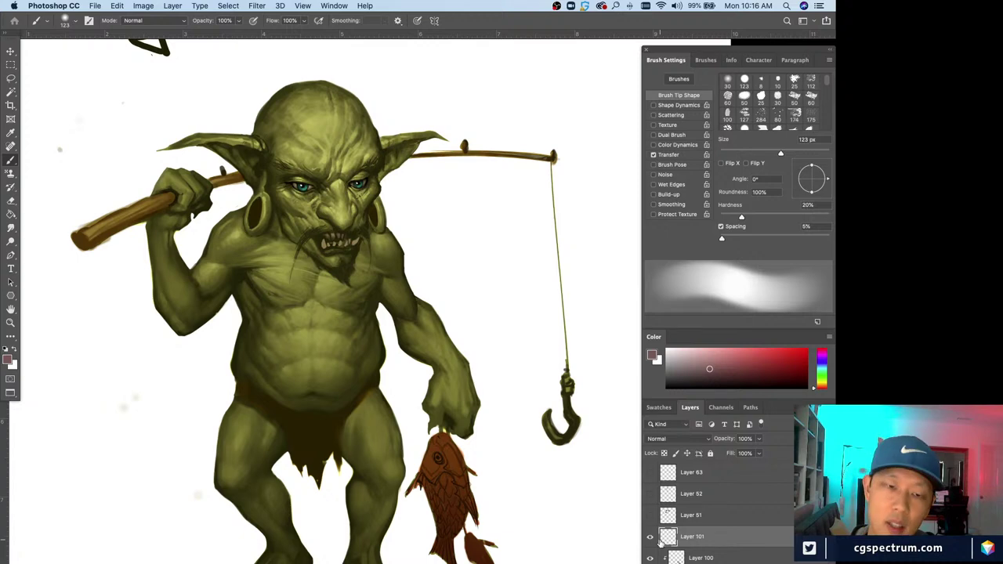
scroll(397, 504, "down", 2)
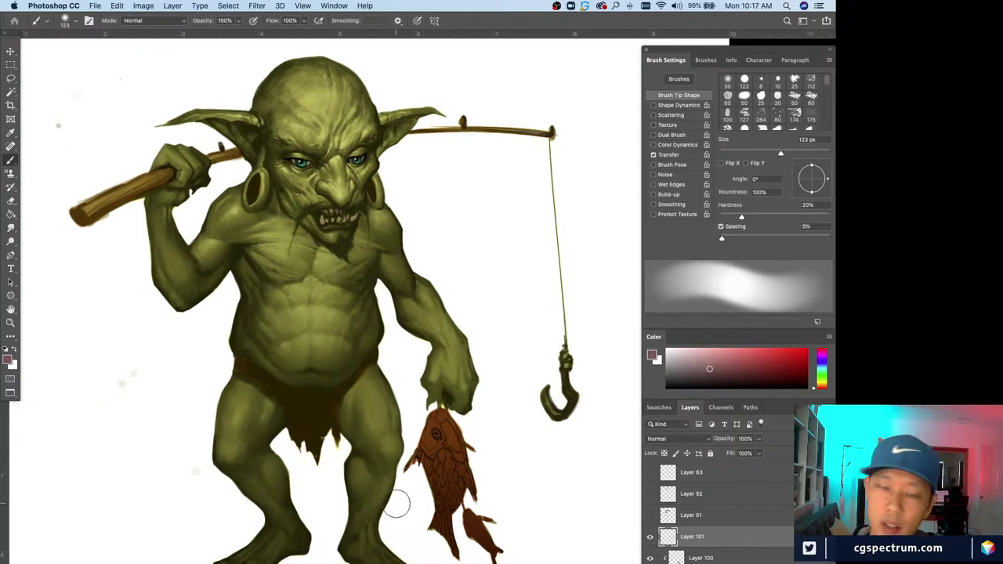
- Review the whole goblin, from the head and fishing rod to the feet, at overview and closer views
key("super+minus")
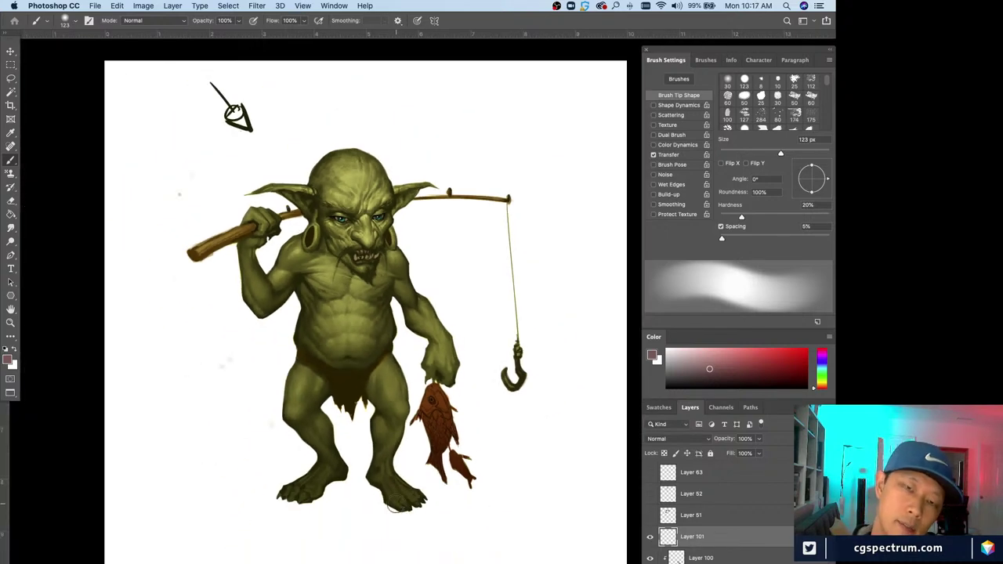
key("super+plus")
key("super+minus")
key("super+plus")
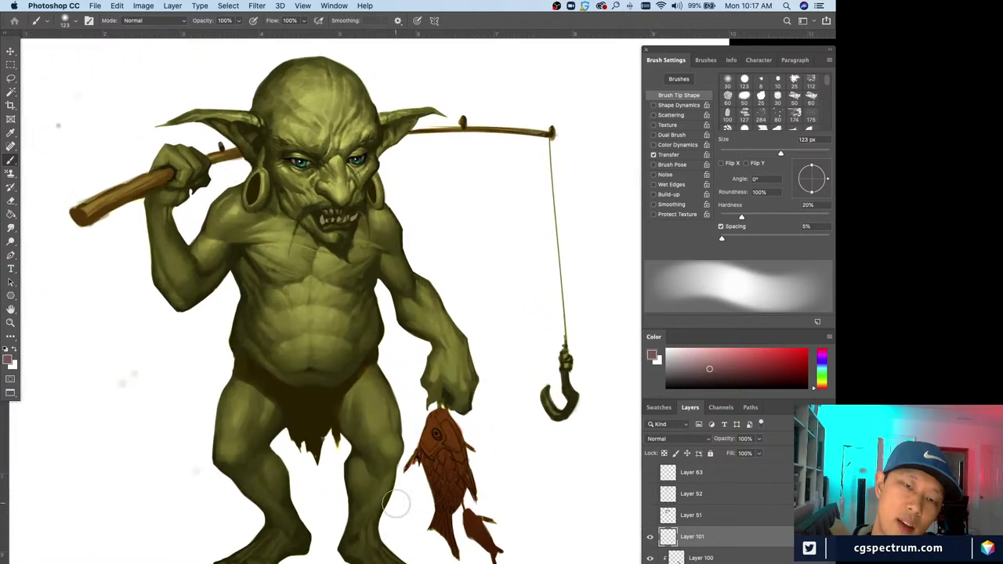
scroll(471, 545, "down", 2)
scroll(471, 545, "right", 2)
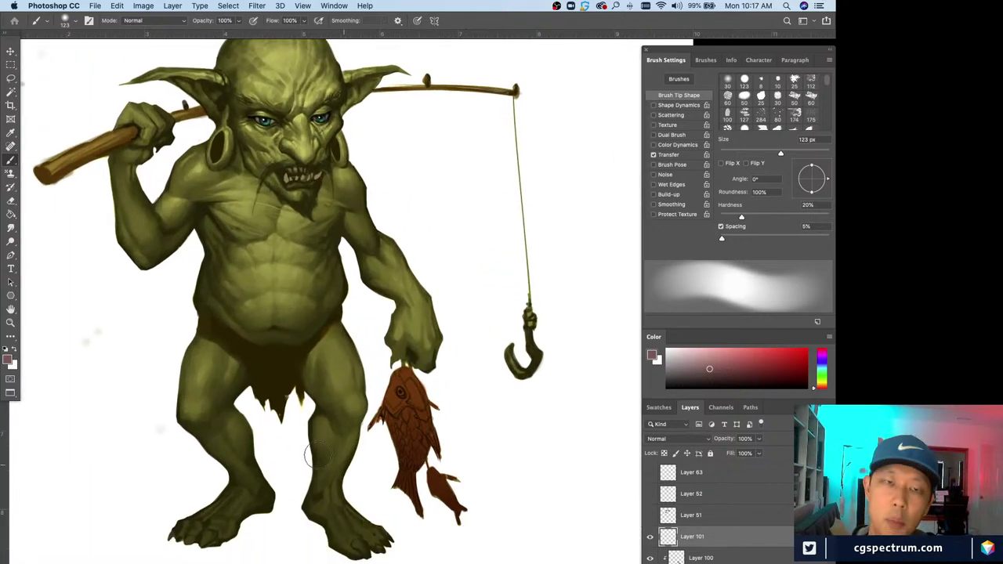
scroll(321, 486, "up", 2)
scroll(321, 486, "left", 1)
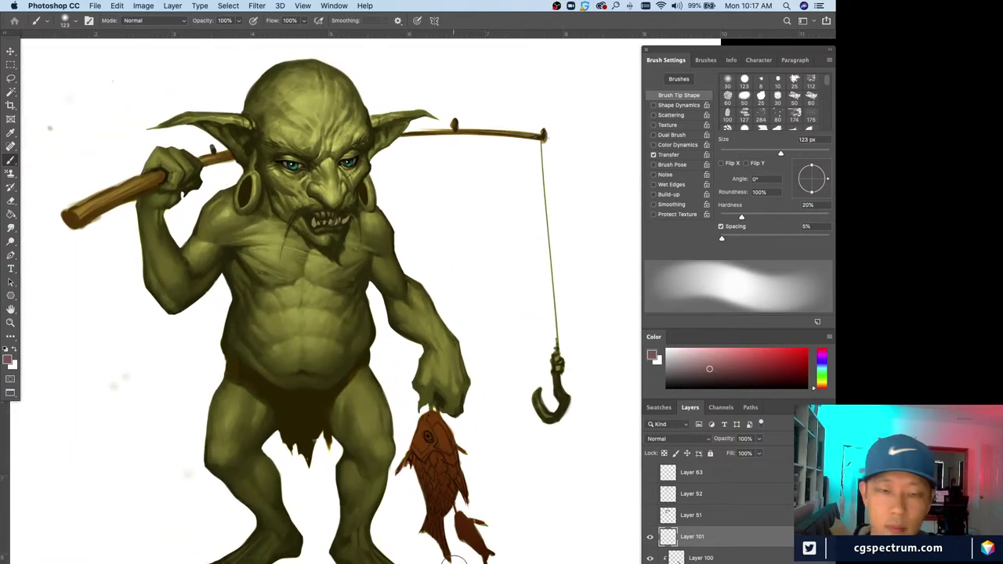
scroll(369, 466, "up", 1)
scroll(368, 466, "left", 1)
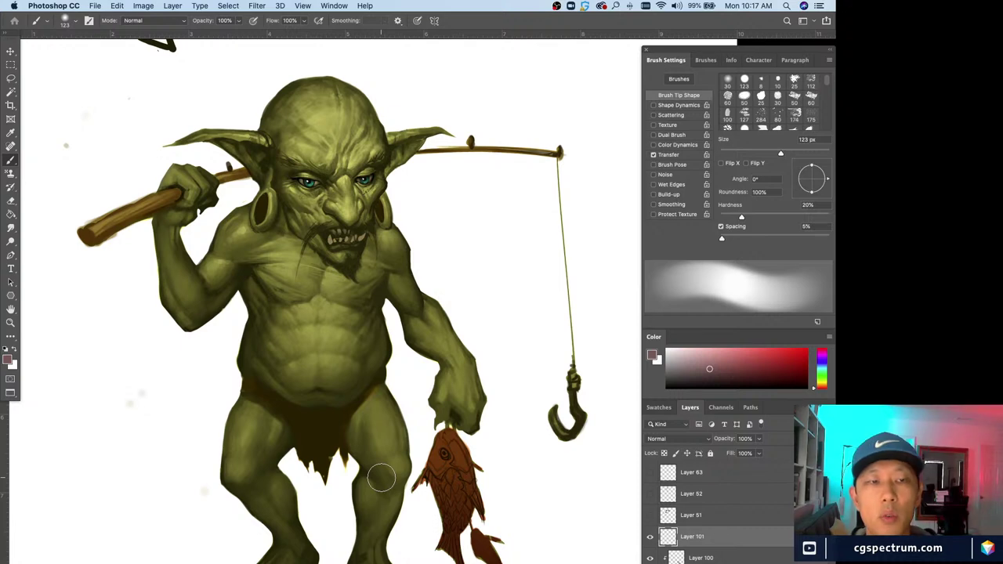
- Dab two soft test spots on the blank background beside the goblin with the 123 px brush and check Layer 101's visibility
left_click(69, 159)
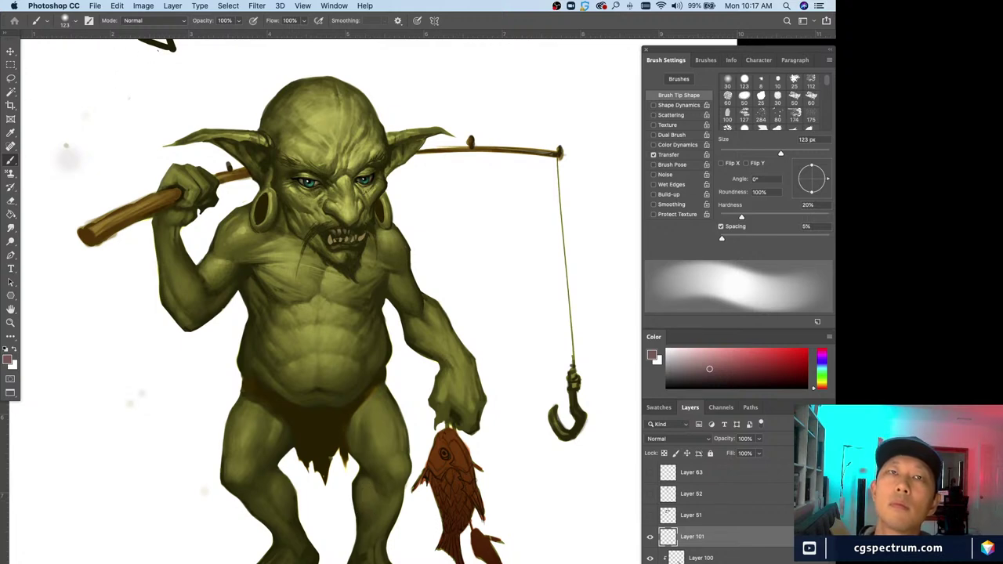
left_click(96, 398)
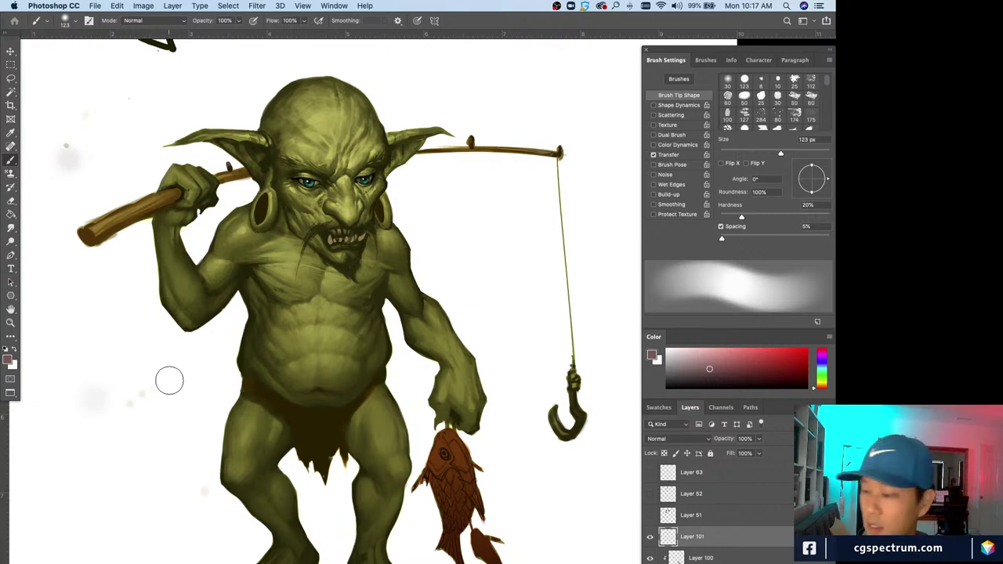
left_click(650, 537)
left_click(649, 537)
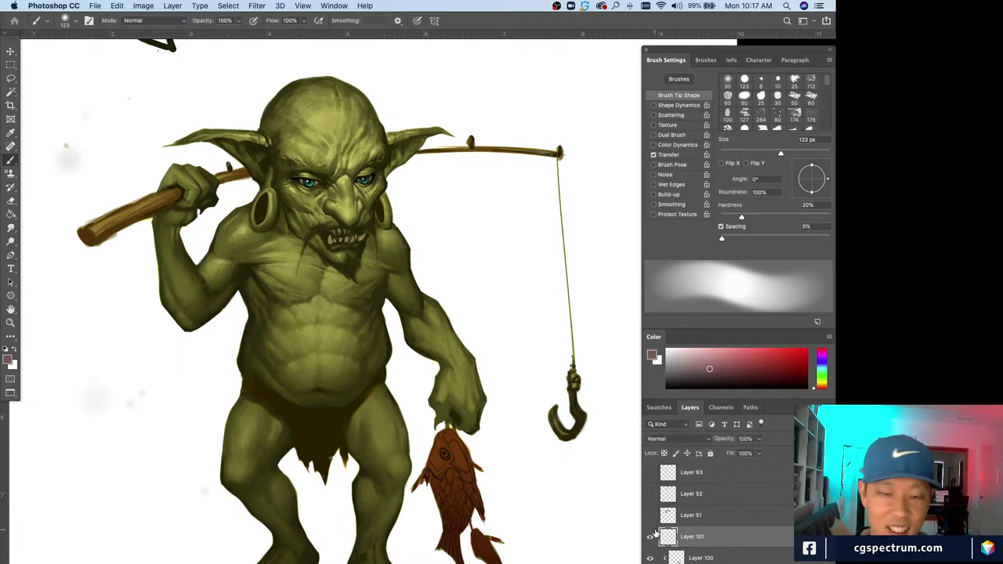
- Reduce the brush to 30 px and paint muted brown over the front of the loincloth on Layer 101
left_click_drag(339, 518, 338, 515)
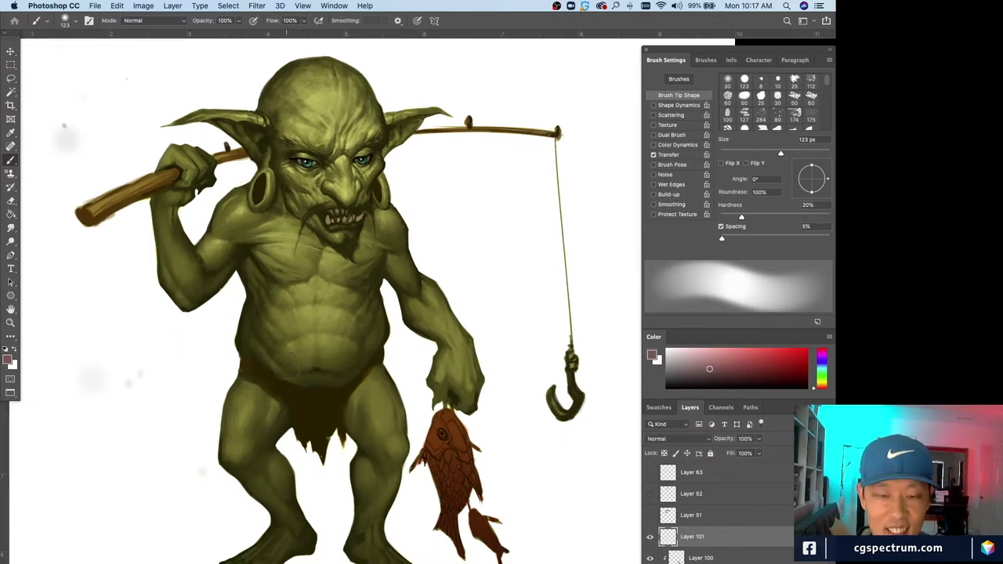
key("[")
key("[")
key("[")
key("[")
key("[")
key("[")
key("[")
key("[")
key("[")
key("[")
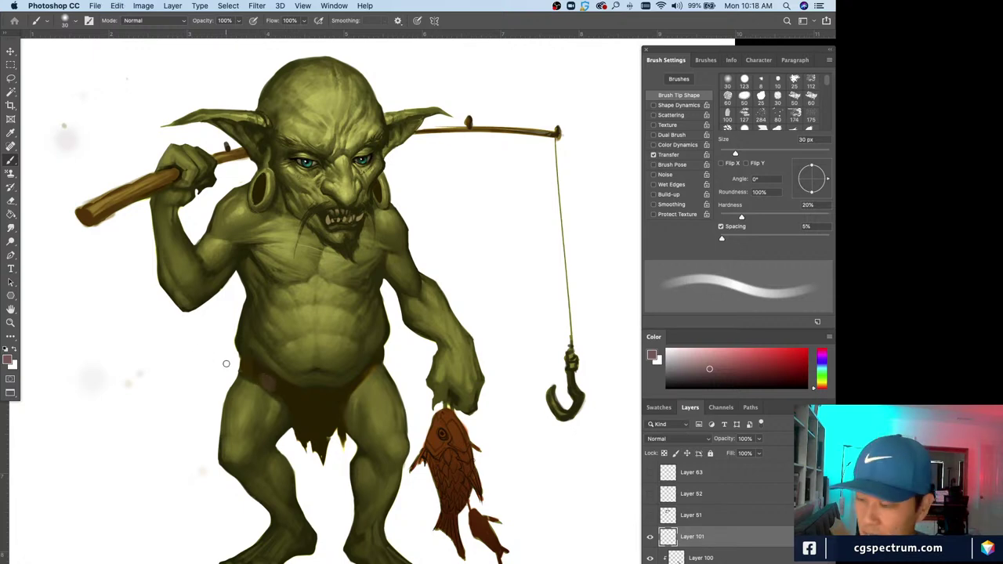
left_click(270, 374, "alt")
mouse_move(278, 389)
left_mouse_down()
mouse_move(319, 412)
mouse_move(319, 436)
mouse_move(309, 419)
mouse_move(326, 415)
mouse_move(325, 426)
mouse_move(338, 405)
mouse_move(332, 440)
left_mouse_up()
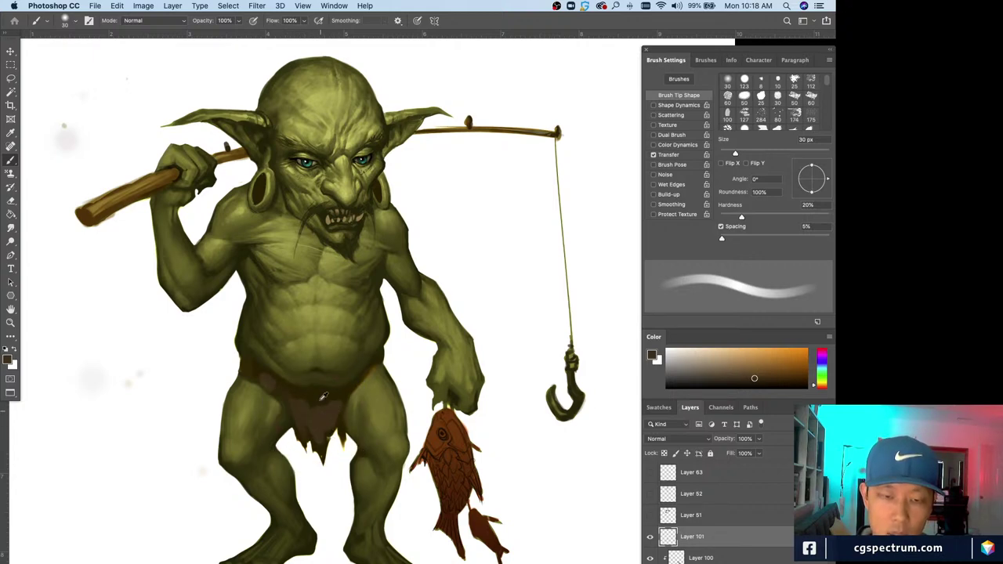
- Refine the loincloth's waist edge under the belly with an 8 px brush and sample its dark brown shadow colour
key("bracketleft")
key("bracketleft")
key("bracketleft")
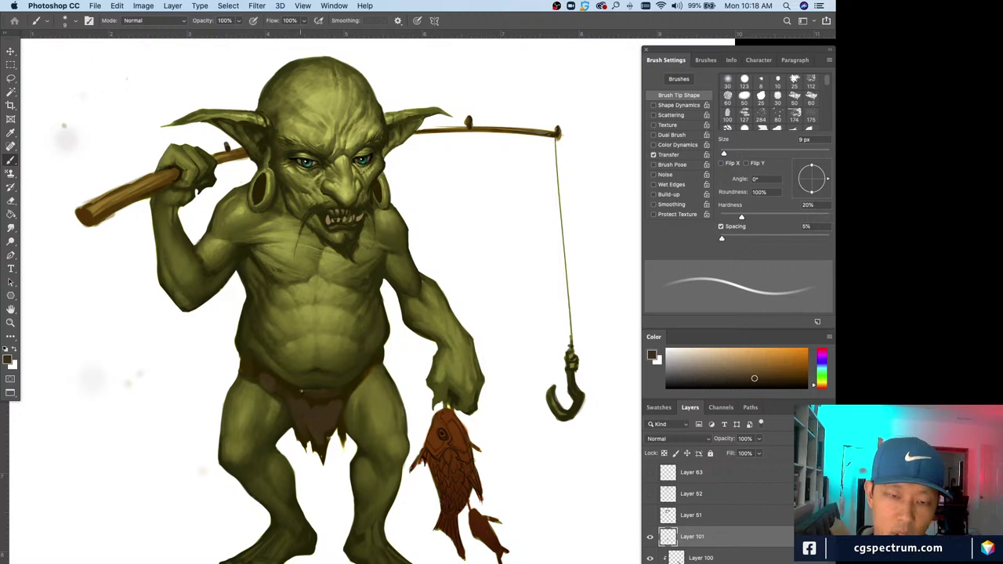
key("bracketleft")
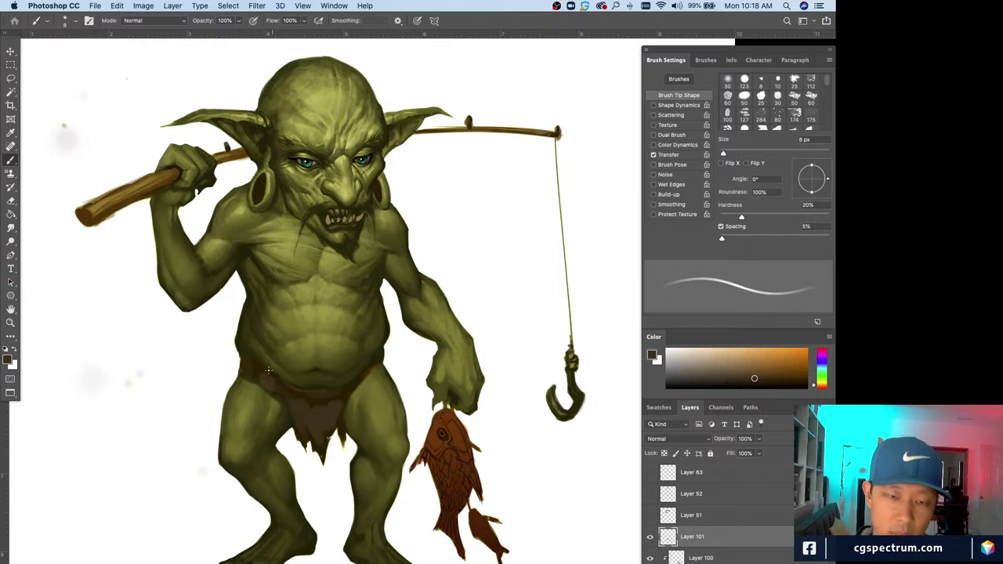
left_click(263, 365, "alt")
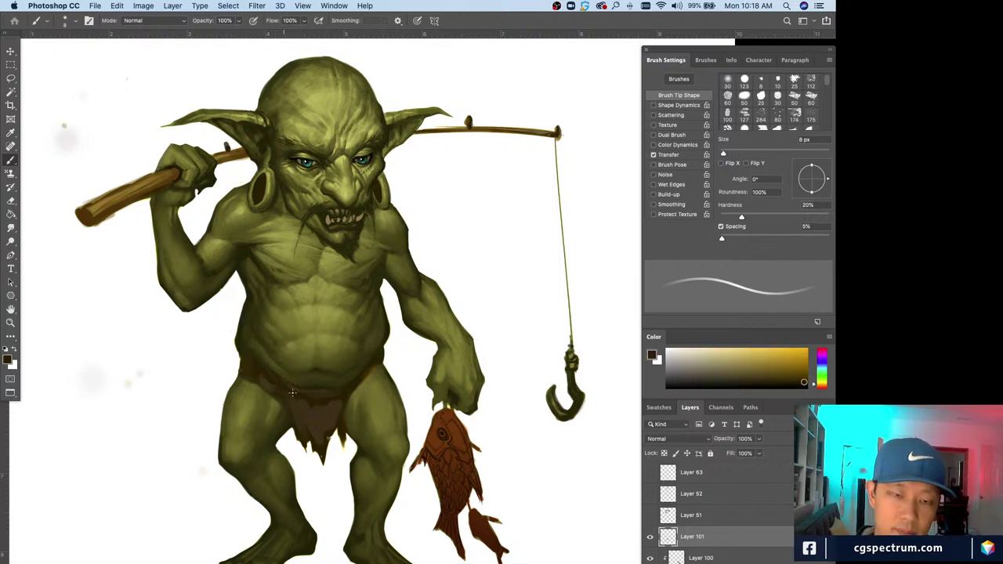
- Shade the upper loincloth beneath the belly in dark brown, enlarging the brush from 10 to 25 px
key("bracketright")
key("bracketright")
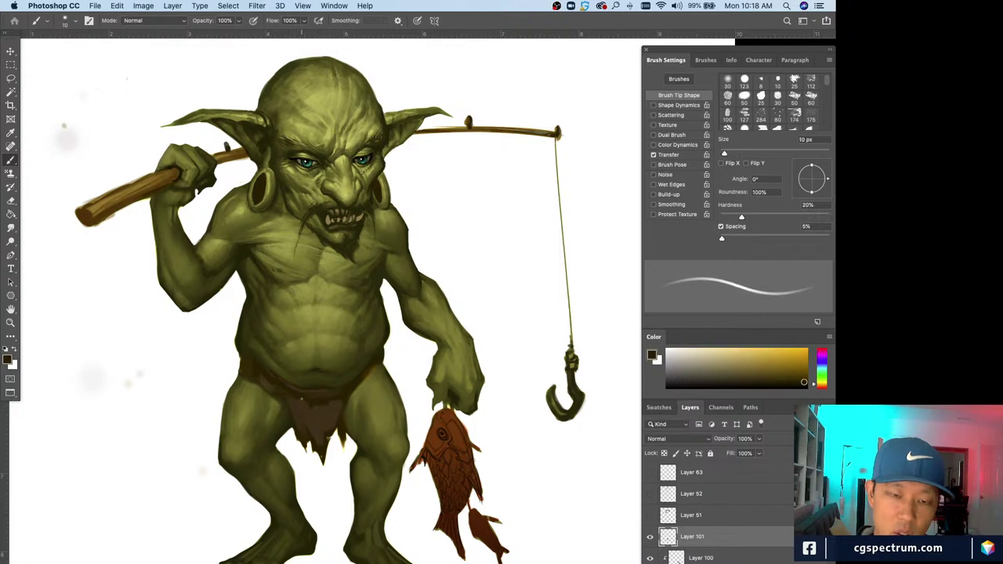
key("bracketright")
key("bracketright")
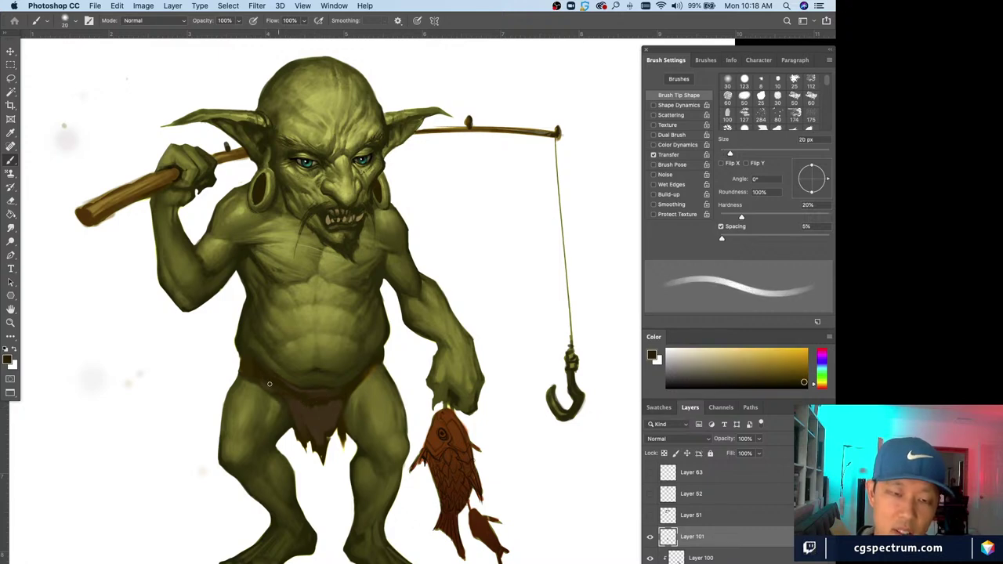
key("bracketright")
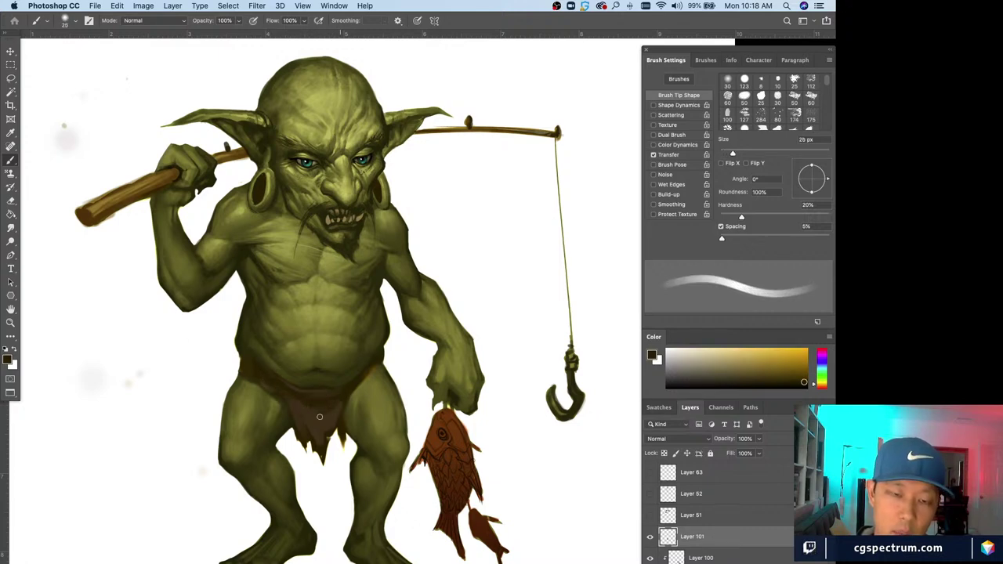
- Sample the loincloth's lighter brown and blend it toward the waist, reducing the brush to 20 px and finally 6 px
left_click(328, 422, "alt")
key("bracketleft")
key("bracketleft")
key("bracketleft")
key("bracketleft")
key("bracketleft")
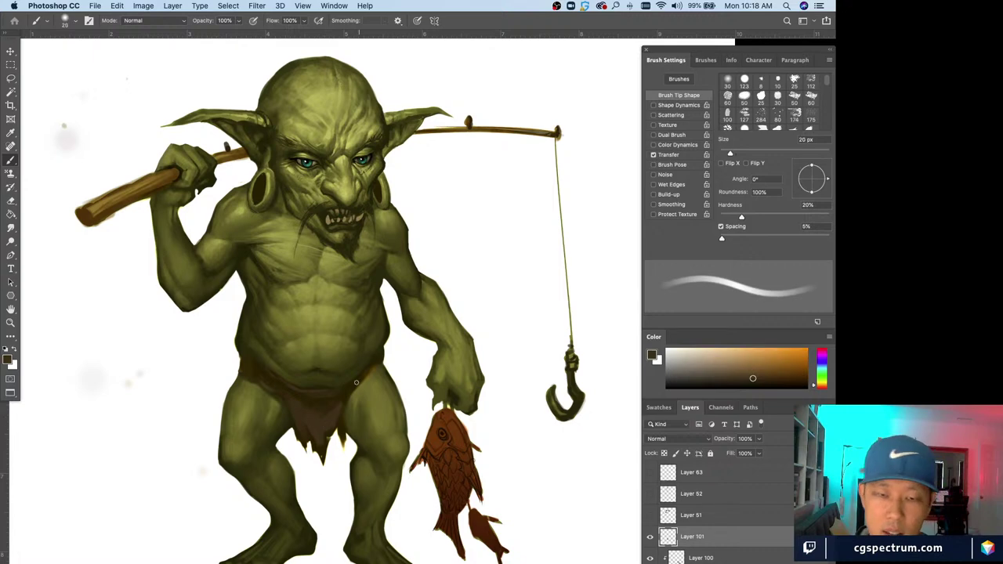
key("bracketleft")
key("bracketleft")
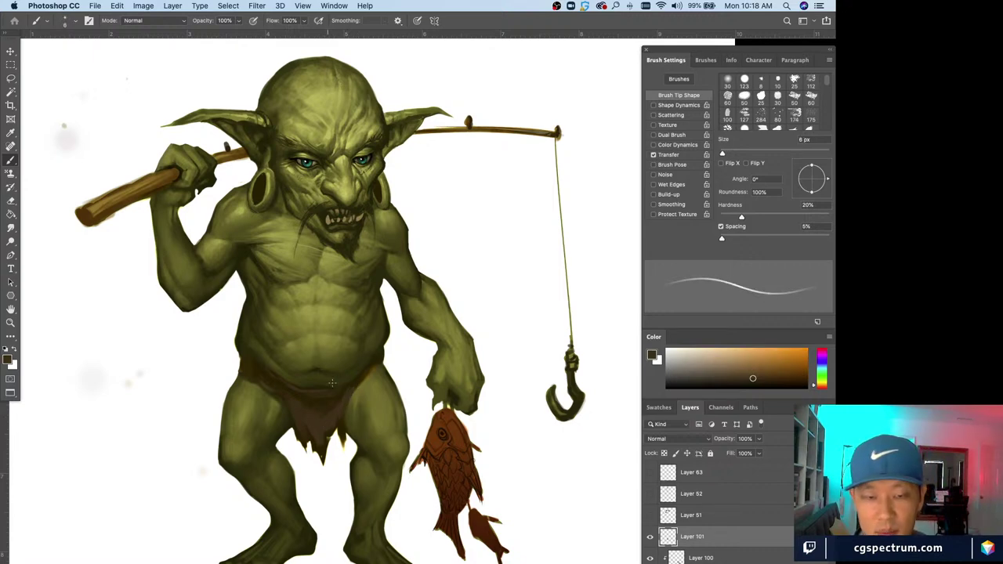
- Sample the dark shadow tones and define the belly's shadow line and upper folds of the loincloth with a 6 to 8 px brush
left_click(344, 388, "alt")
left_click(345, 388, "alt")
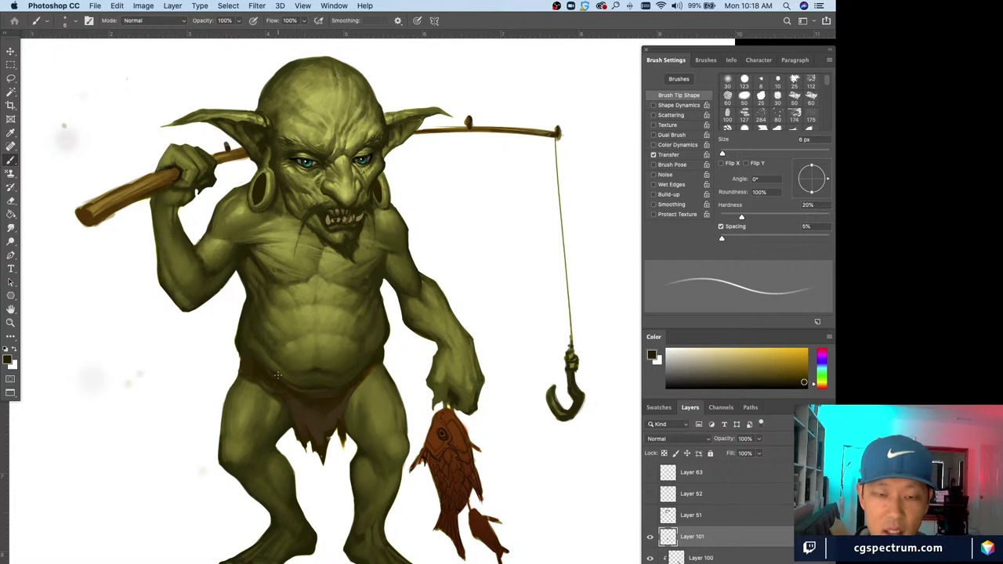
left_click(350, 387, "alt")
key("bracketright")
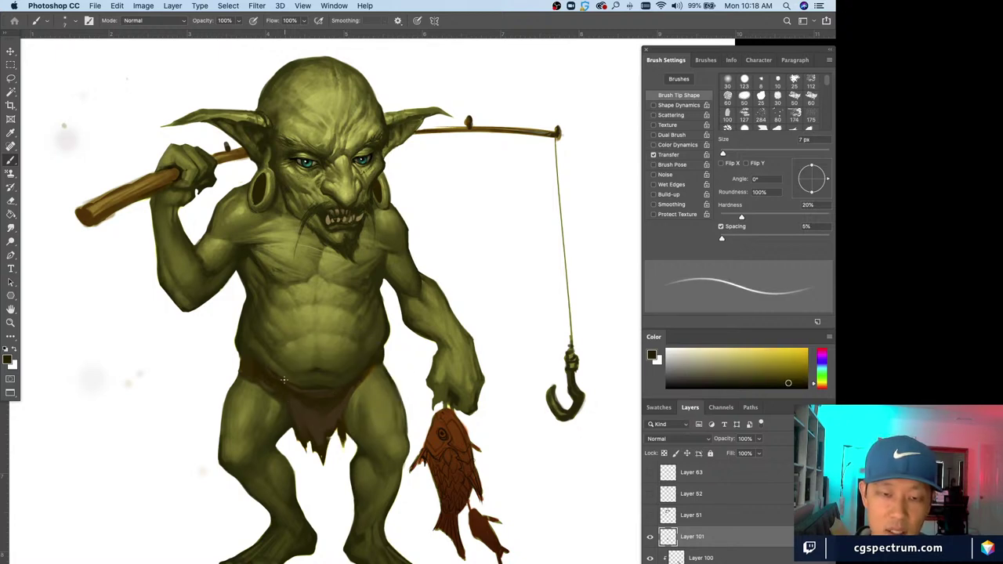
left_click(317, 395, "alt")
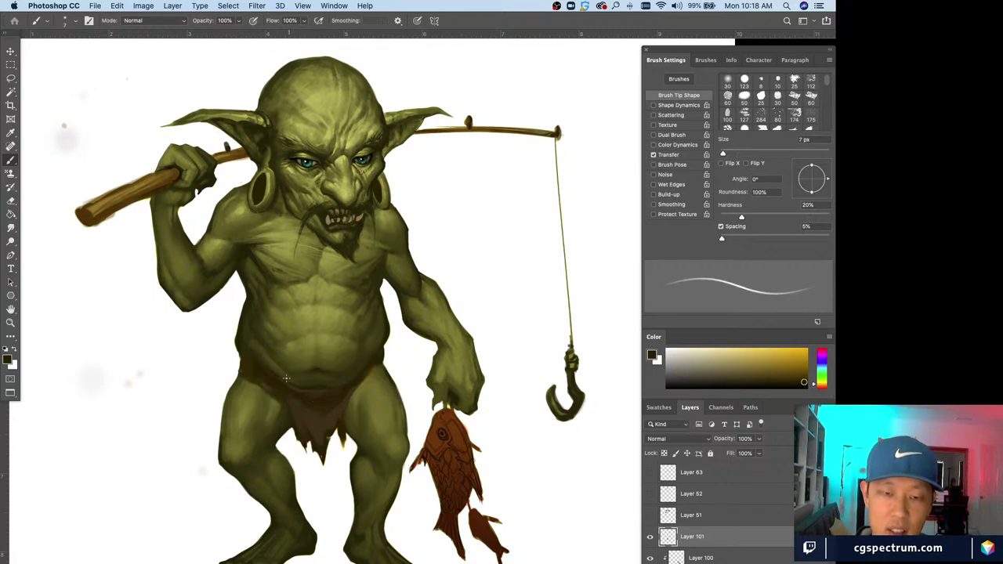
key("bracketright")
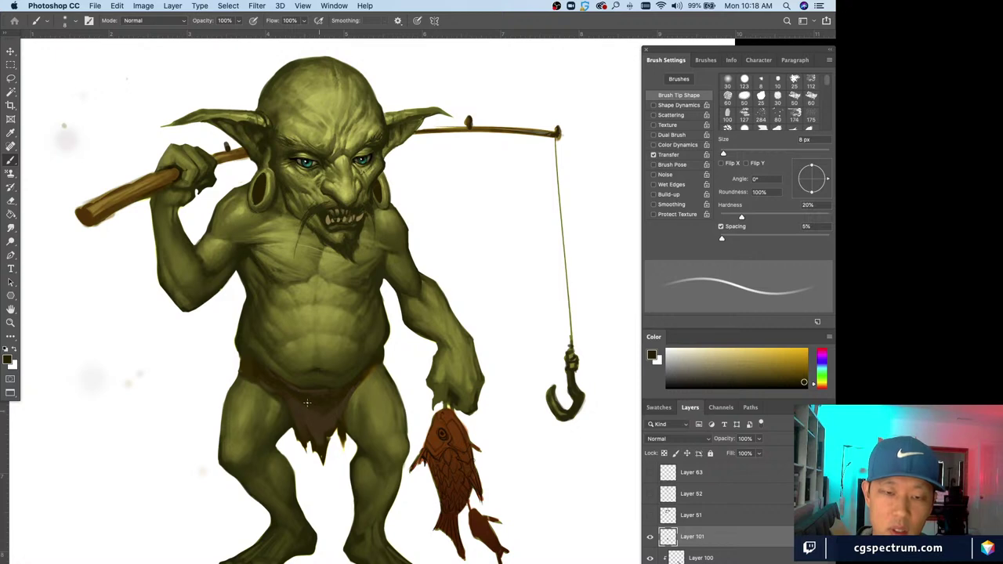
key("bracketright")
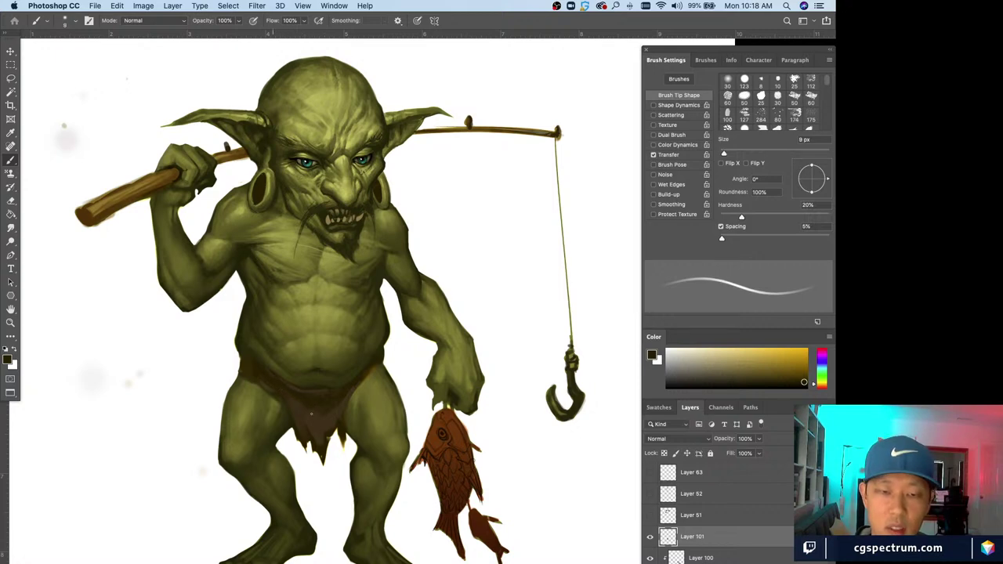
- Paint the loincloth's hip folds and ragged hem with small strokes, alternating sampled light and dark browns at 9 px
left_click(269, 387, "alt")
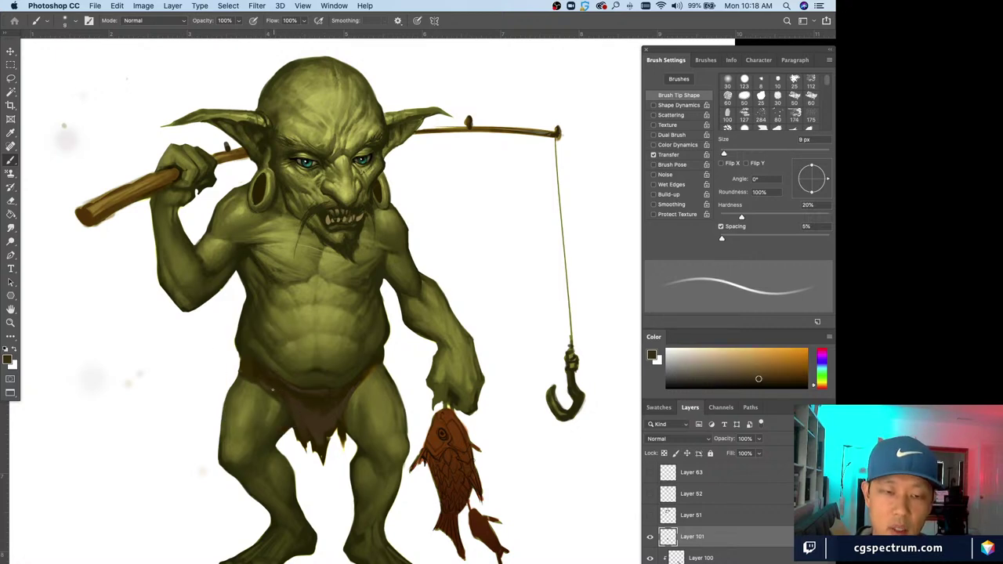
left_click(286, 394, "alt")
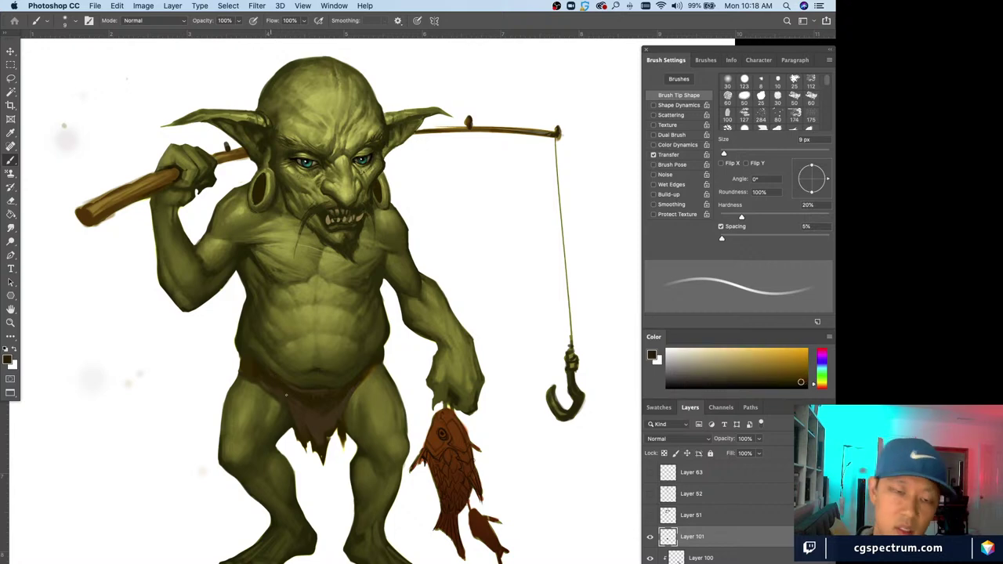
left_click(324, 444, "alt")
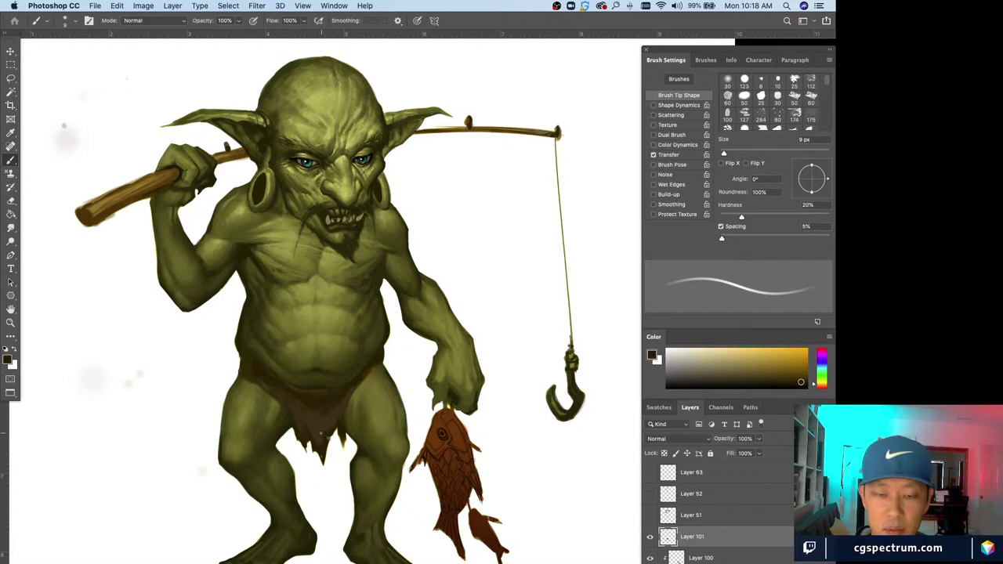
left_click(330, 427, "alt")
left_click_drag(331, 434, 327, 449)
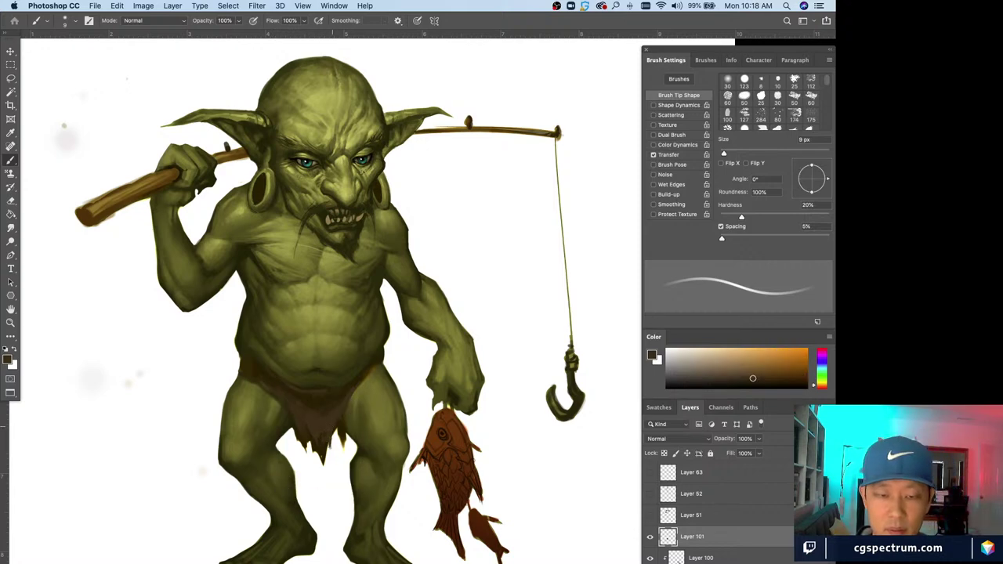
- Darken the loincloth's edge along the fish-side thigh with a sampled dark brown and a 7 px brush
left_click(335, 414, "alt")
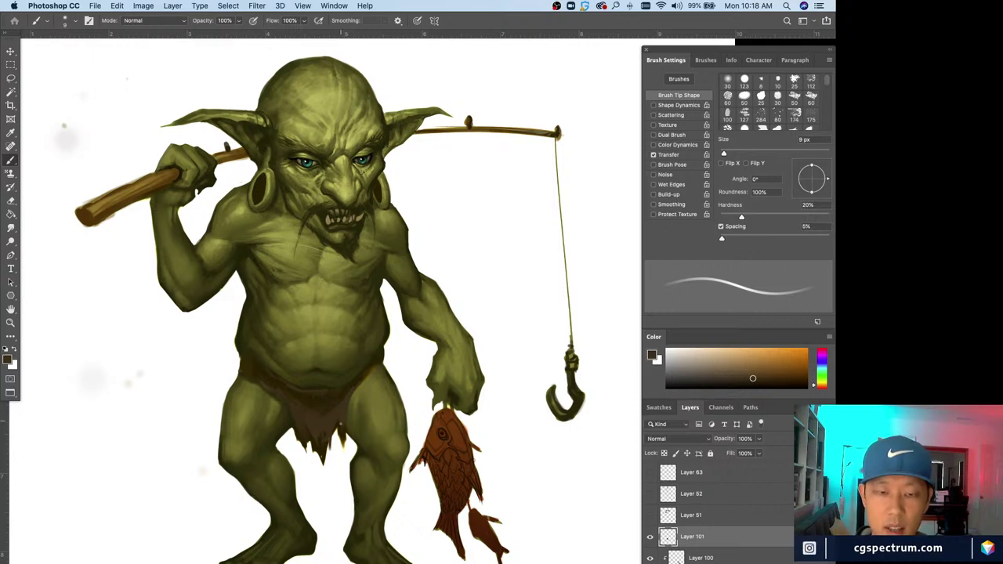
left_click(338, 394, "alt")
key("bracketleft")
key("bracketleft")
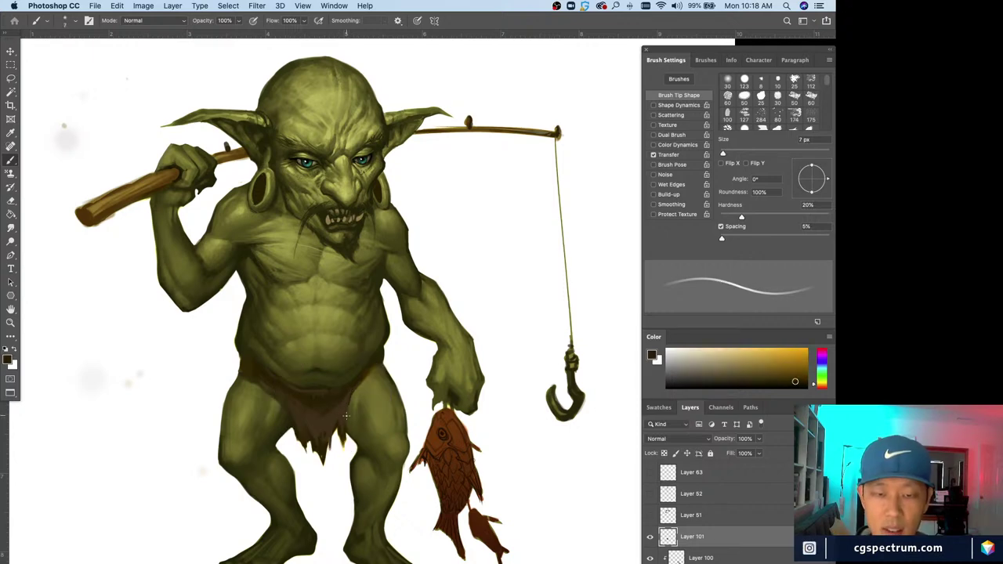
left_click_drag(357, 385, 347, 423)
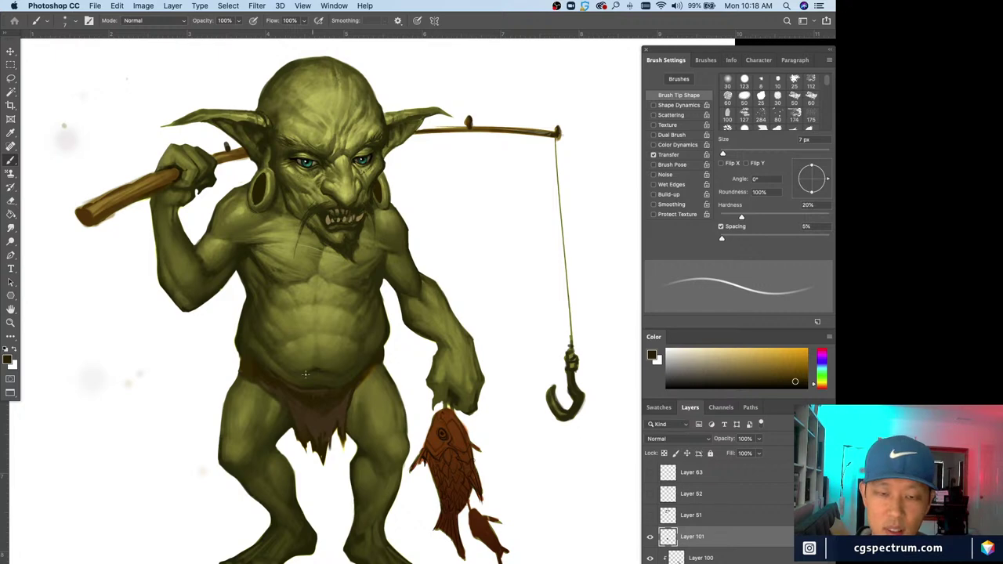
- Sample the lighter brown and blend the fish-side part of the loincloth up to the hip, enlarging the brush to 15 px
left_click(347, 403, "alt")
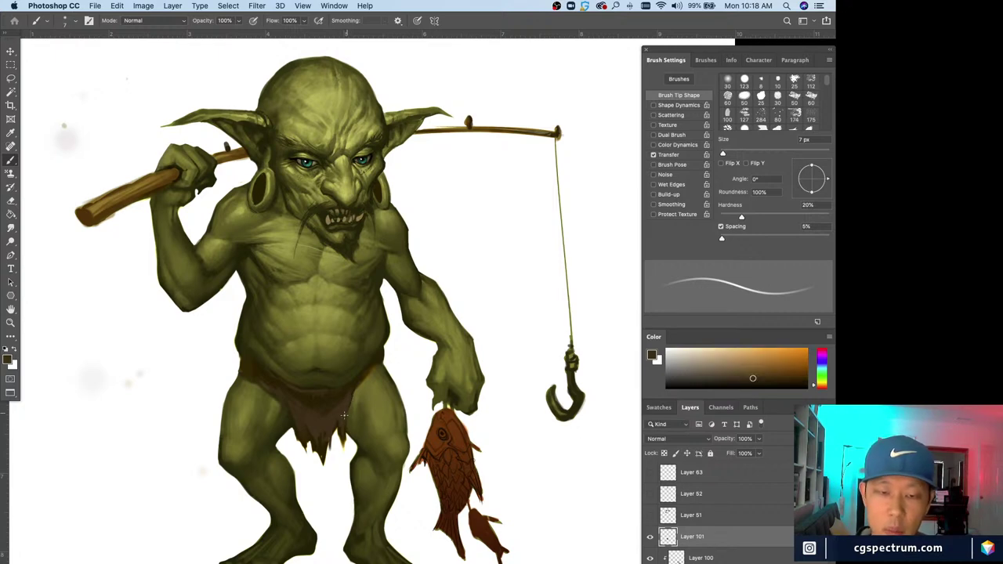
key("bracketright")
left_click(334, 416, "alt")
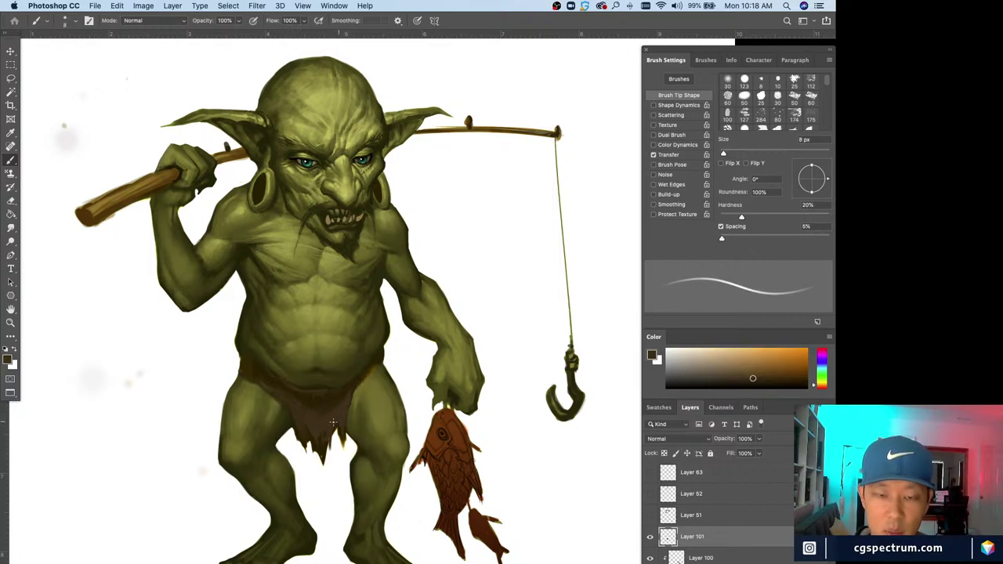
key("bracketright")
key("bracketright")
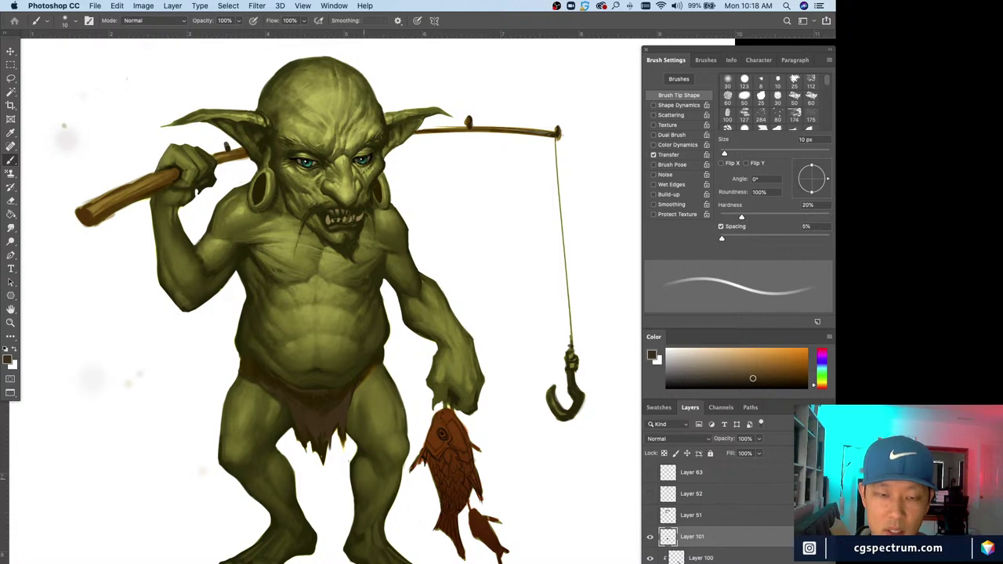
key("bracketright")
left_click(346, 405, "alt")
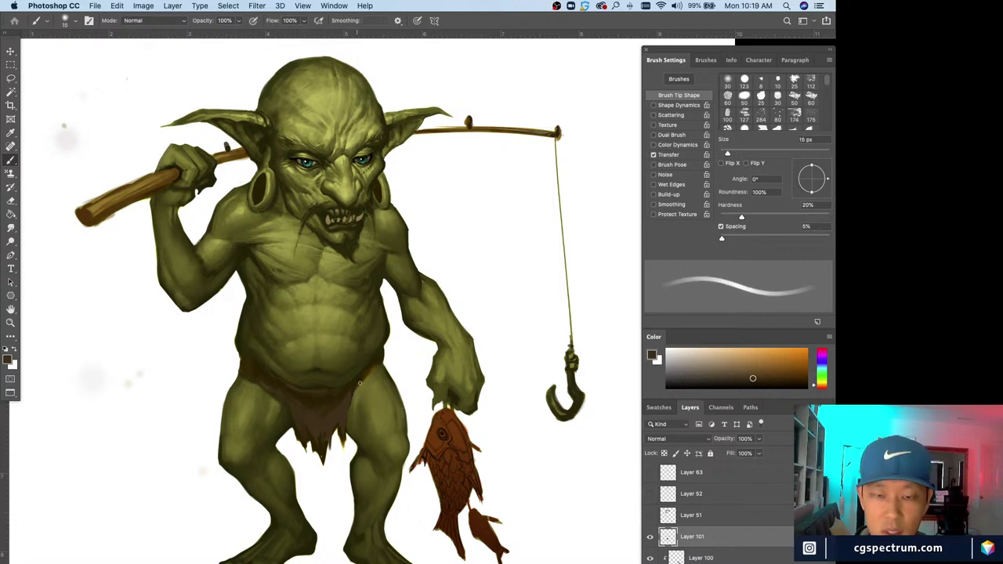
- Sample the dark shadow tones and darken the loincloth's waist edge on the rod-arm hip, reducing the brush to 7 px
key("bracketleft")
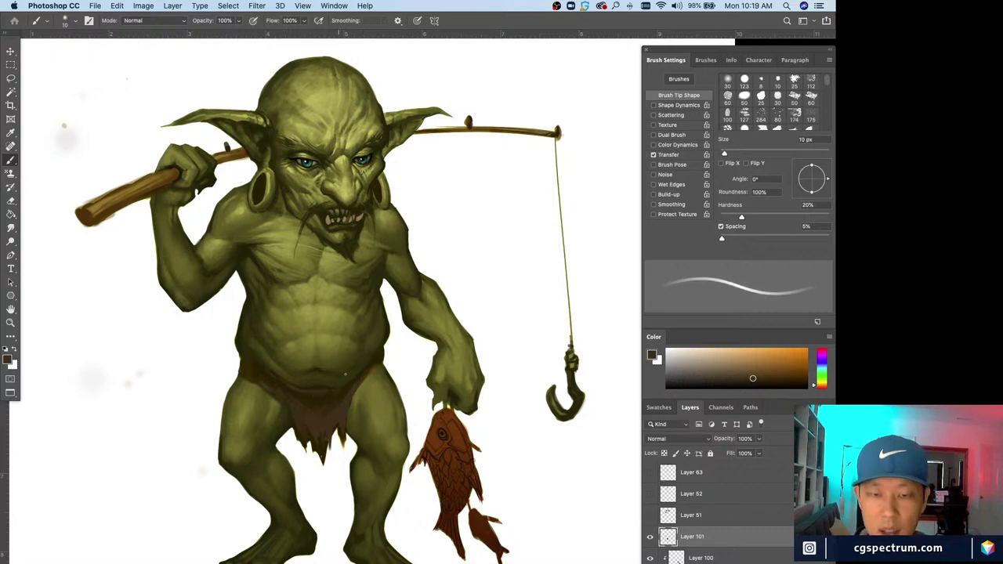
left_click(352, 384, "alt")
key("bracketleft")
key("bracketleft")
key("bracketleft")
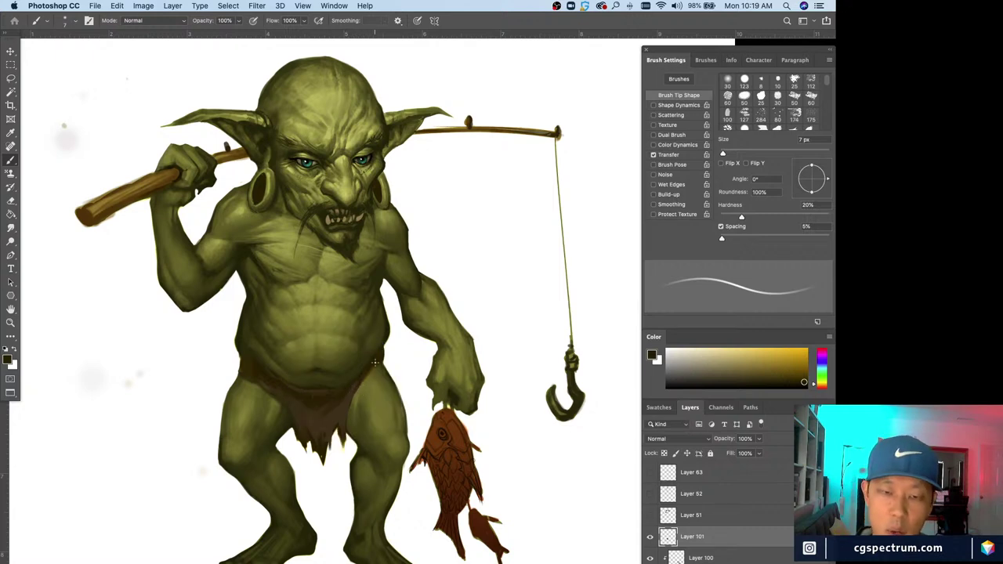
left_click(259, 374, "alt")
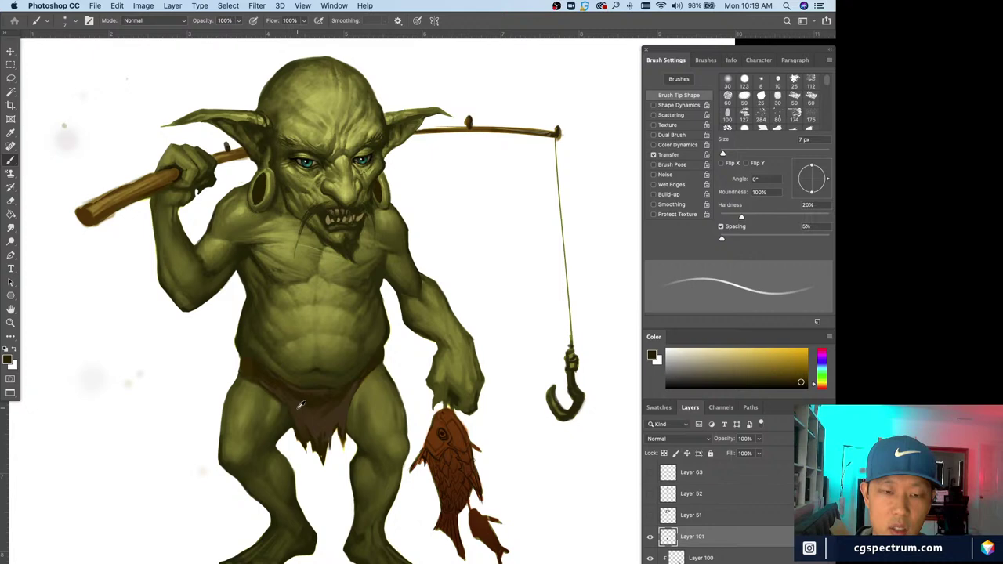
left_click(271, 381, "alt")
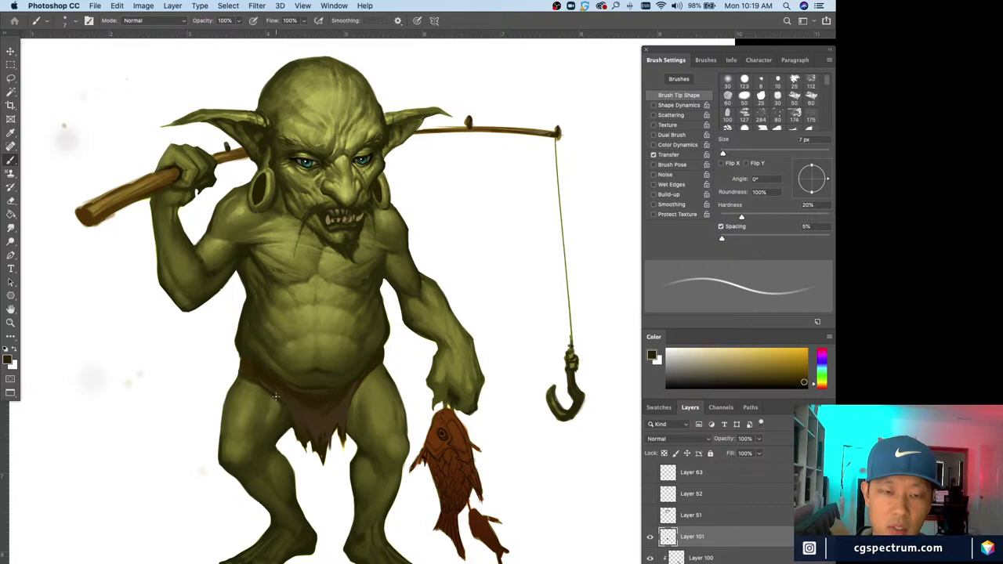
- Refine the shadow line under the belly toward the fish-side hip with sampled olive and dark brown tones at 8 to 10 px
key("bracketright")
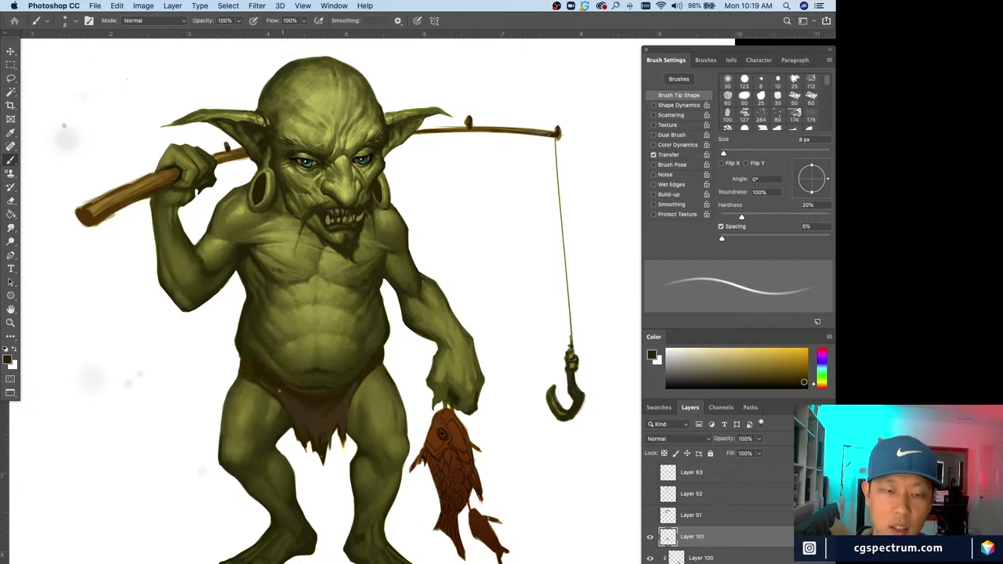
key("bracketright")
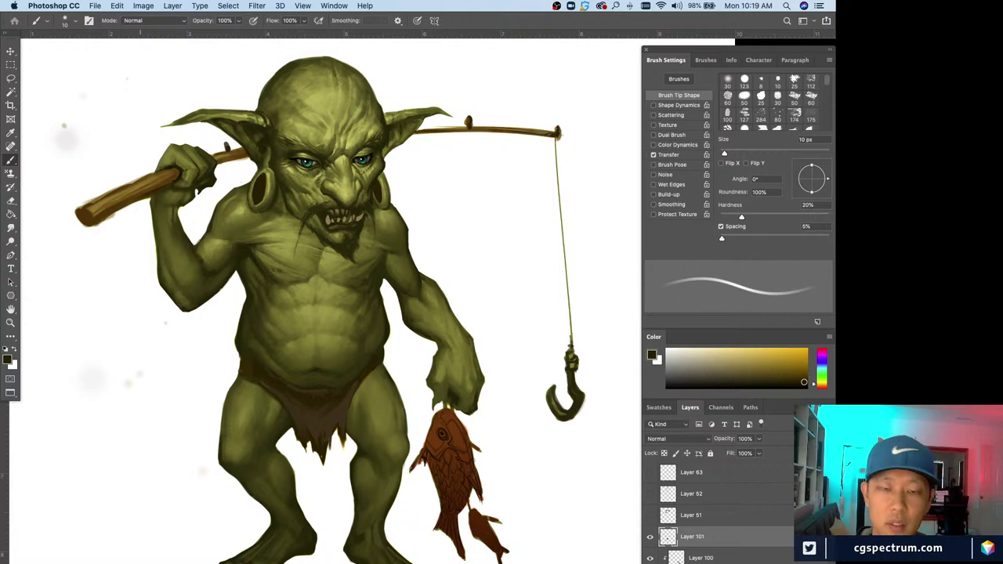
left_click(347, 387, "alt")
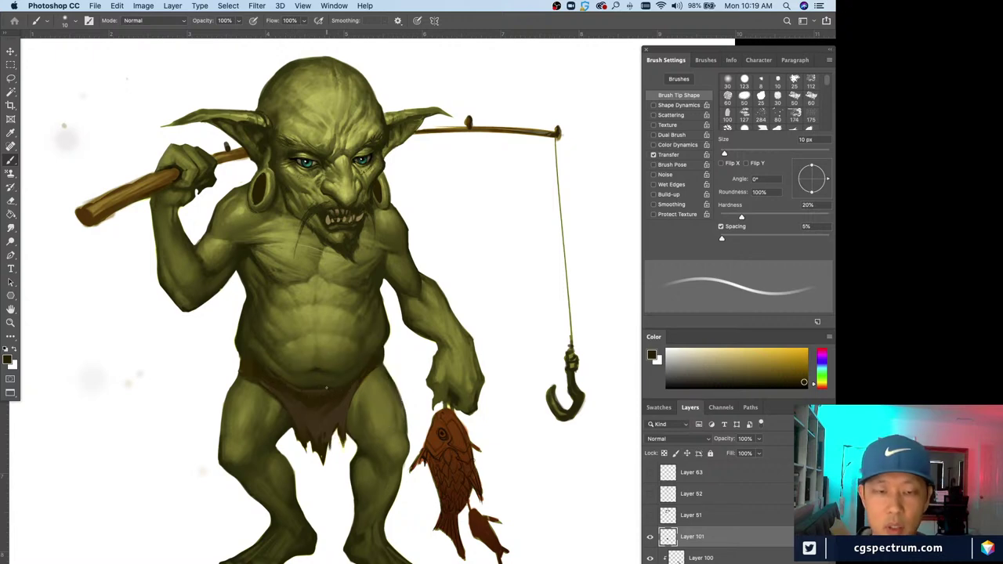
key("bracketleft")
left_click(319, 384, "alt")
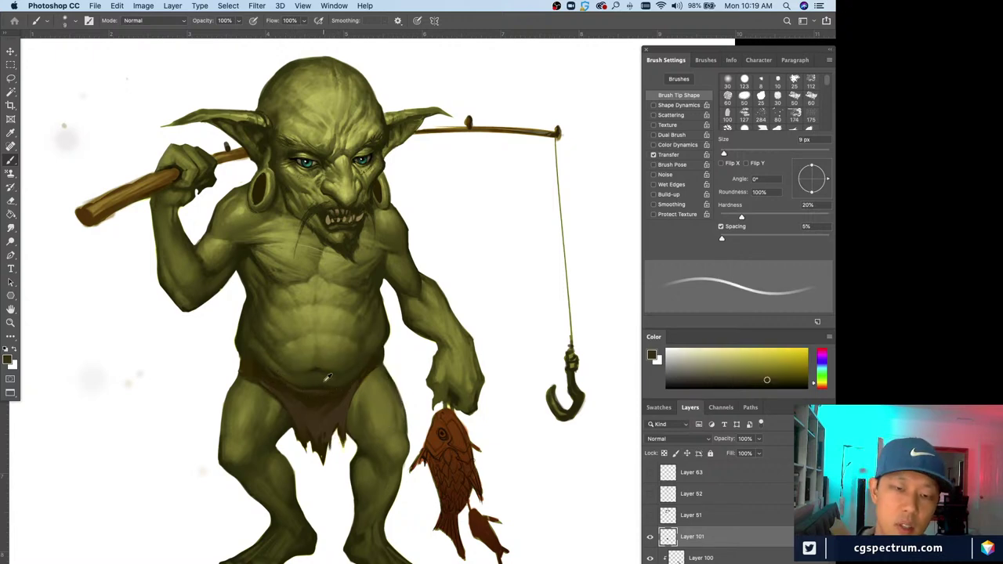
left_click(341, 387, "alt")
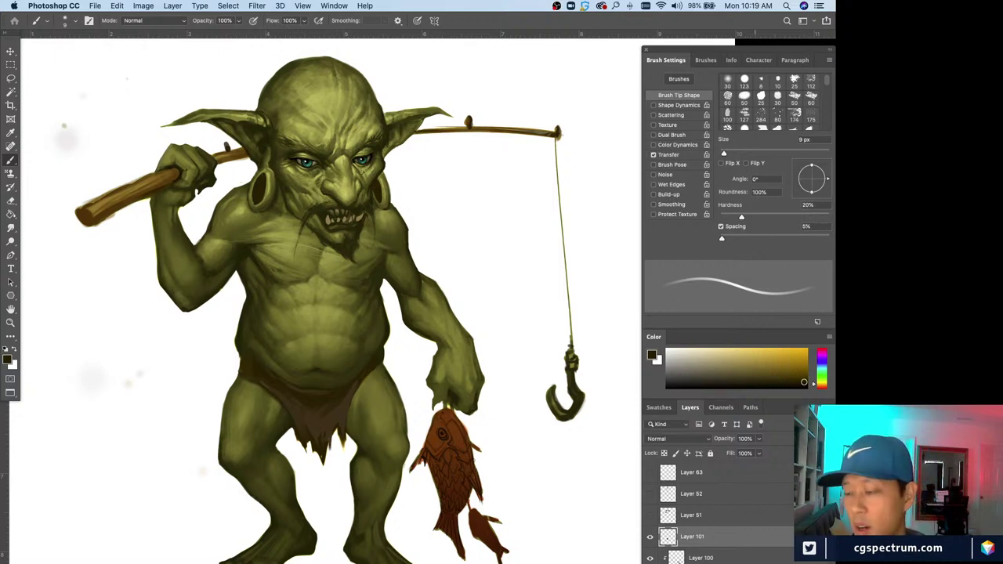
left_click(354, 379, "alt")
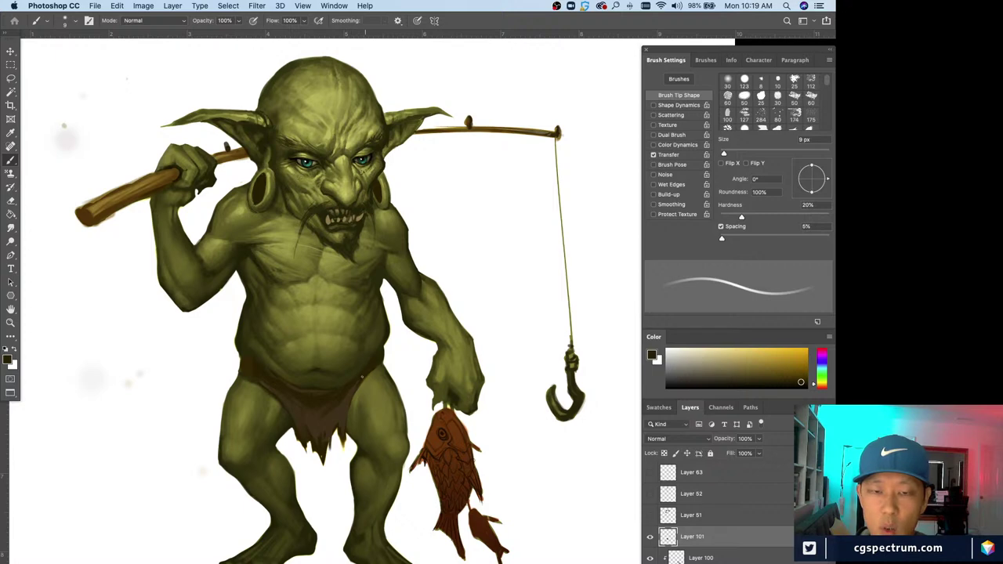
left_click(349, 382, "alt")
key("bracketright")
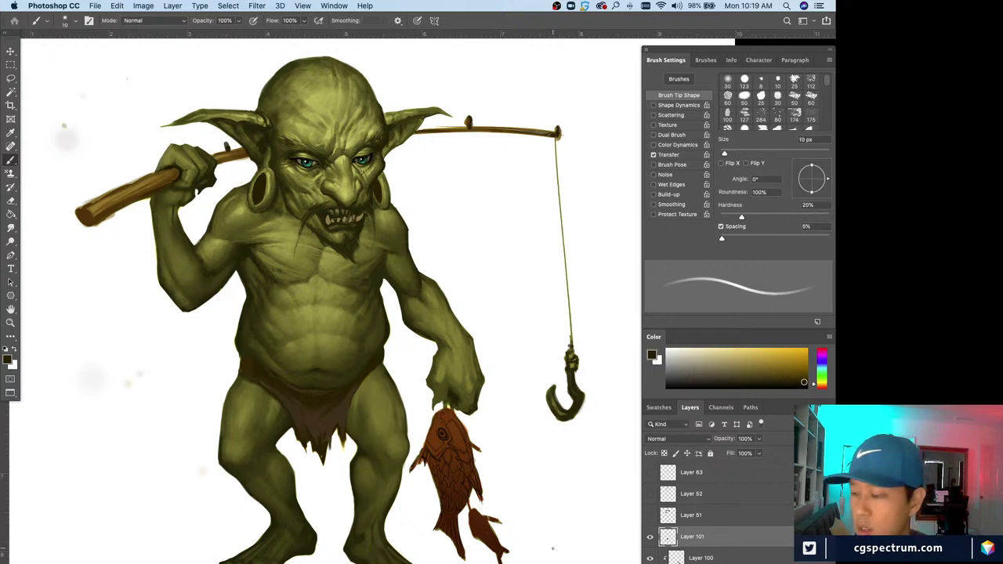
- Blend the middle of the loincloth with sampled lighter and dark browns, using a 20 to 30 px brush
left_click(325, 420, "alt")
key("bracketright")
key("bracketright")
key("bracketright")
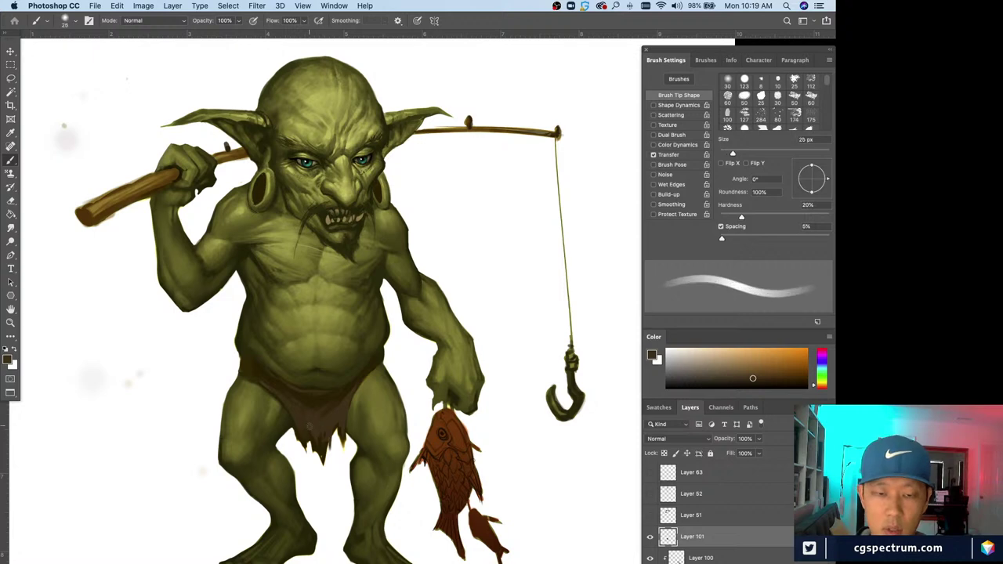
left_click(312, 402, "alt")
key("bracketright")
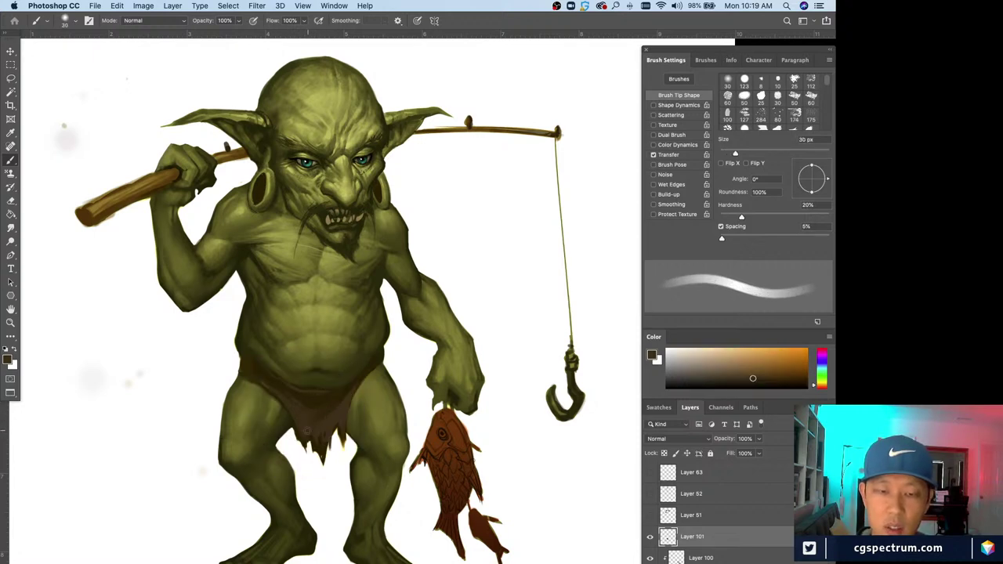
key("bracketleft")
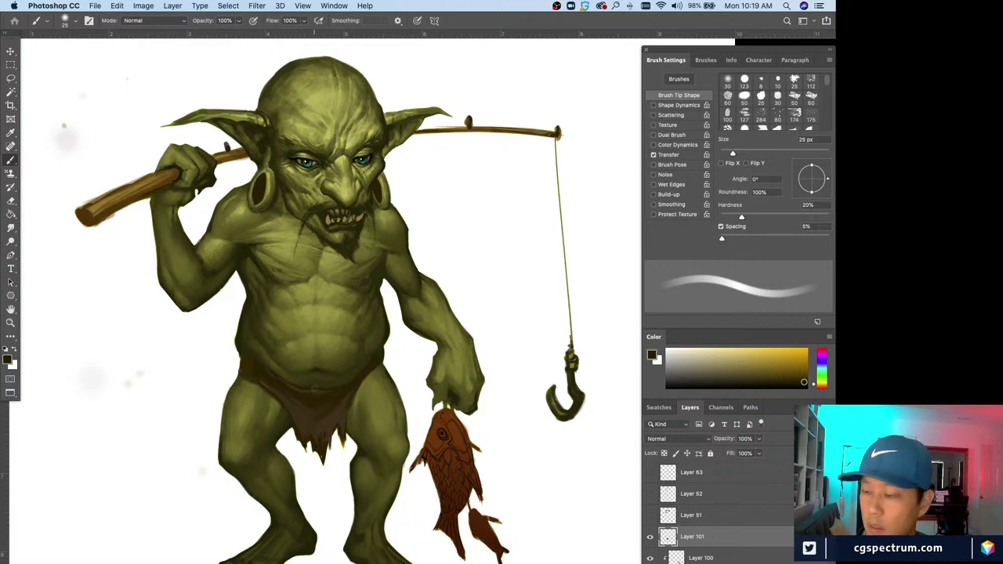
key("bracketleft")
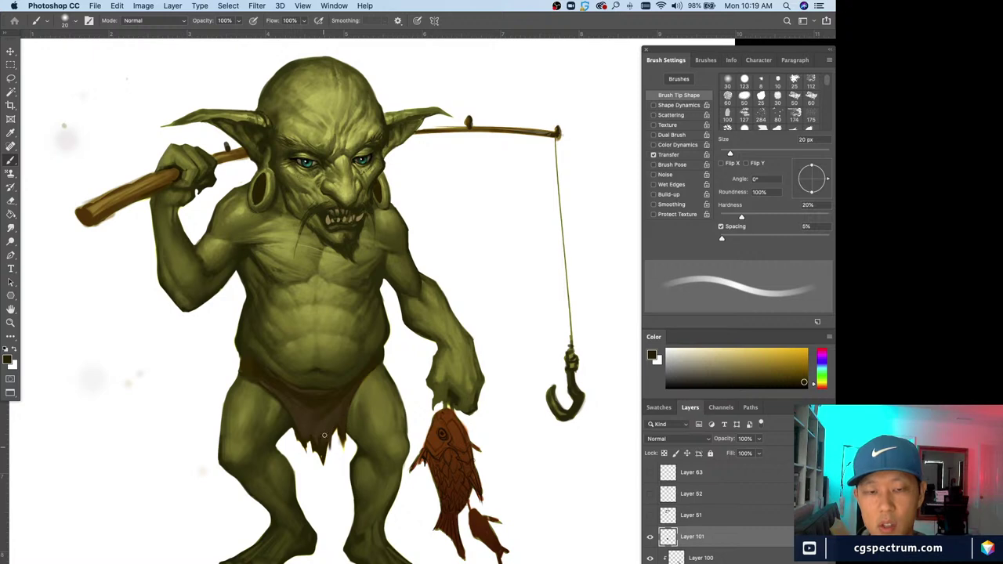
left_click(331, 427, "alt")
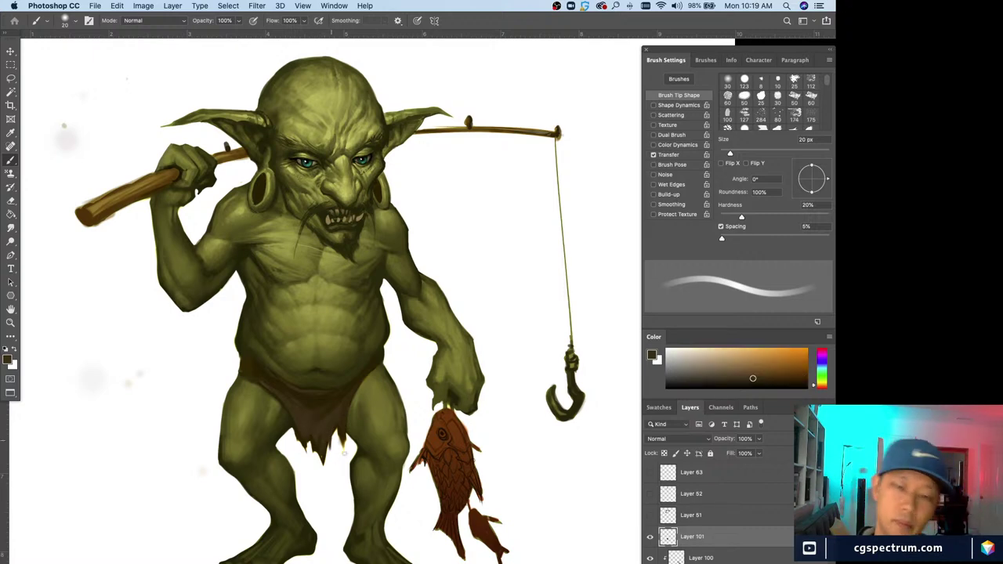
- Sample the off-white background and trim the fish-side tip of the loincloth's ragged hem with a 7 px brush
left_click(344, 451, "alt")
key("bracketleft")
key("bracketleft")
key("bracketleft")
key("bracketleft")
key("bracketleft")
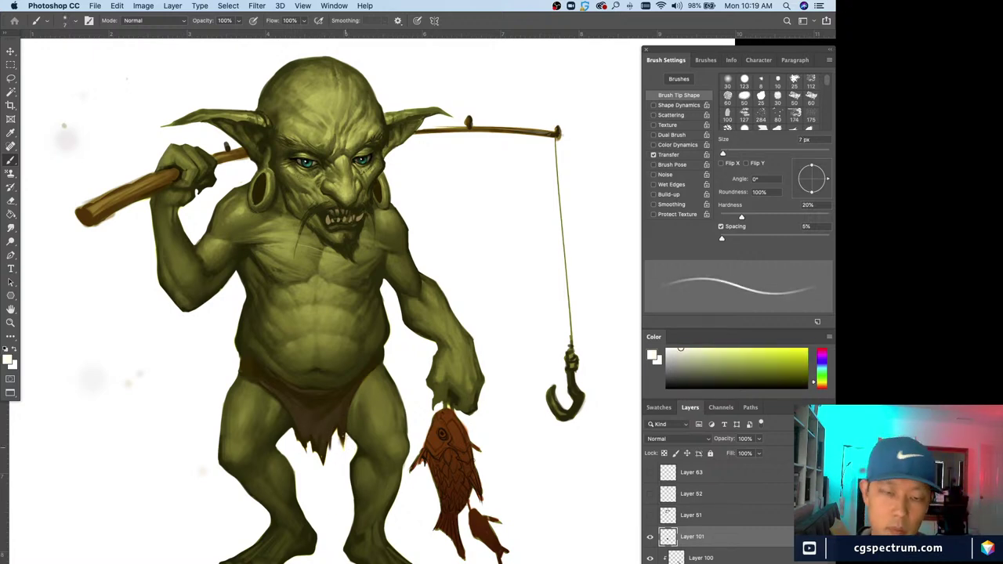
left_click_drag(345, 447, 338, 433)
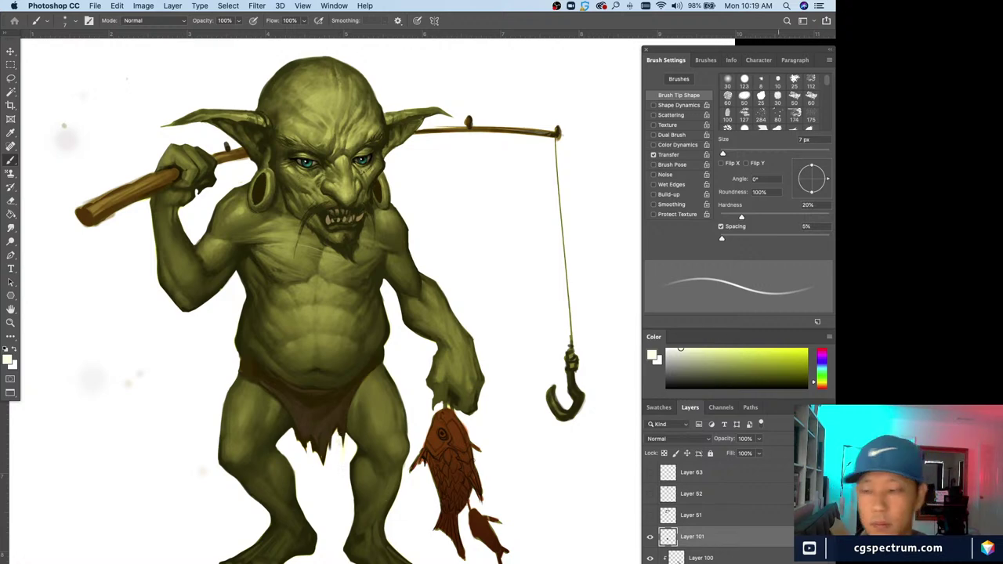
- Add a new layer and refine the loincloth's edge along the rod-side thigh with sampled browns and dark green at 8 to 10 px
key("super+alt+shift+n")
left_click(301, 424, "alt")
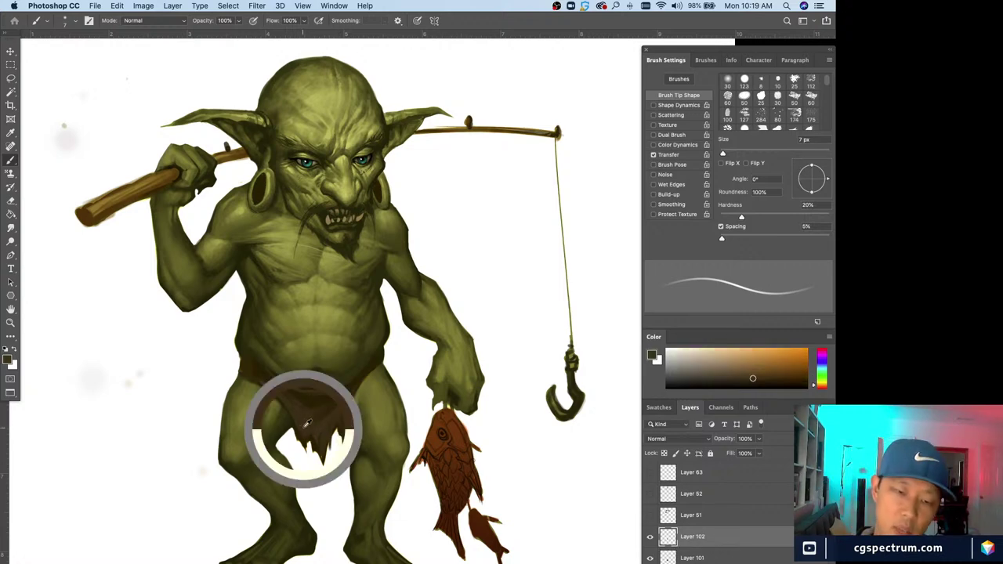
key("bracketright")
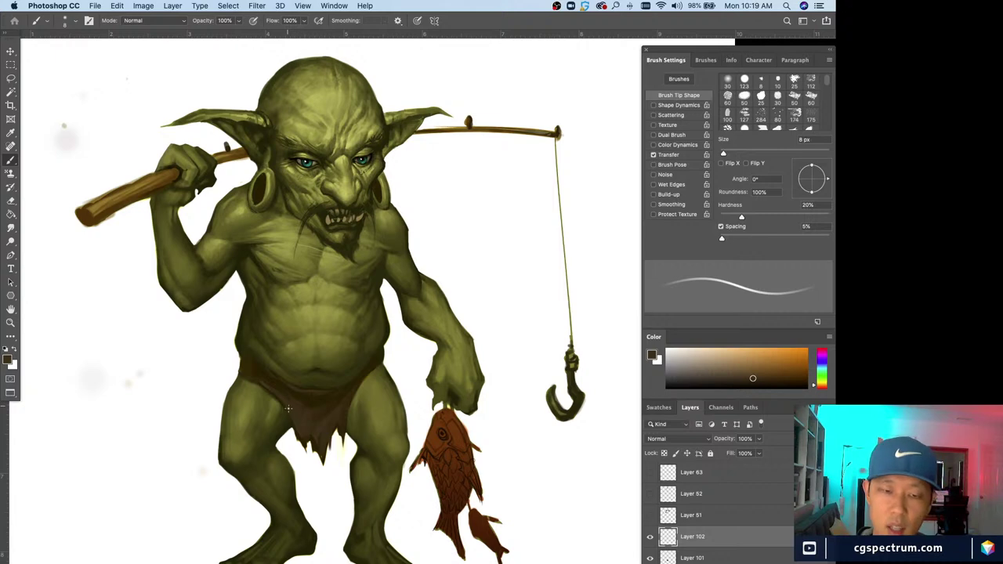
left_click(279, 398, "alt")
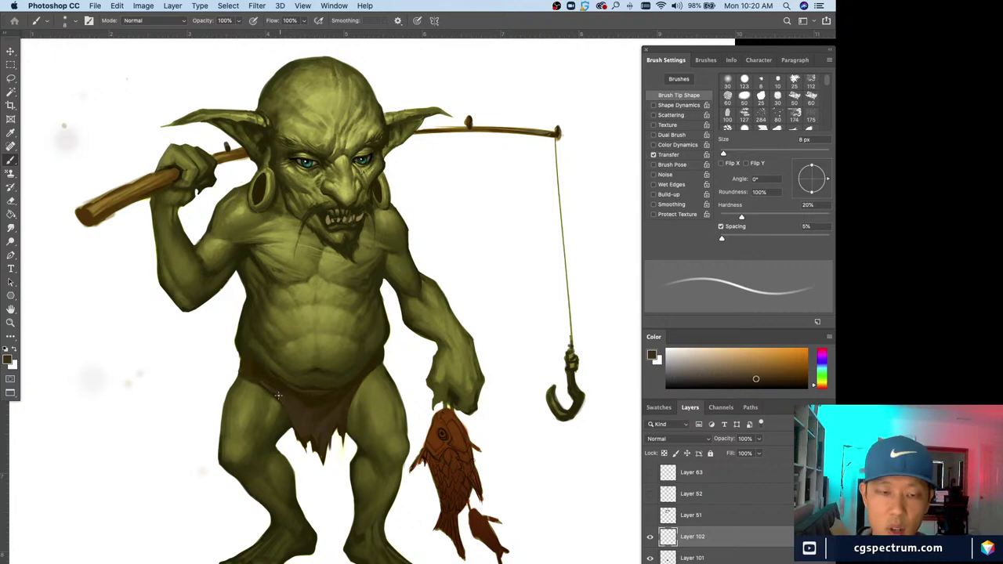
left_click(294, 388, "alt")
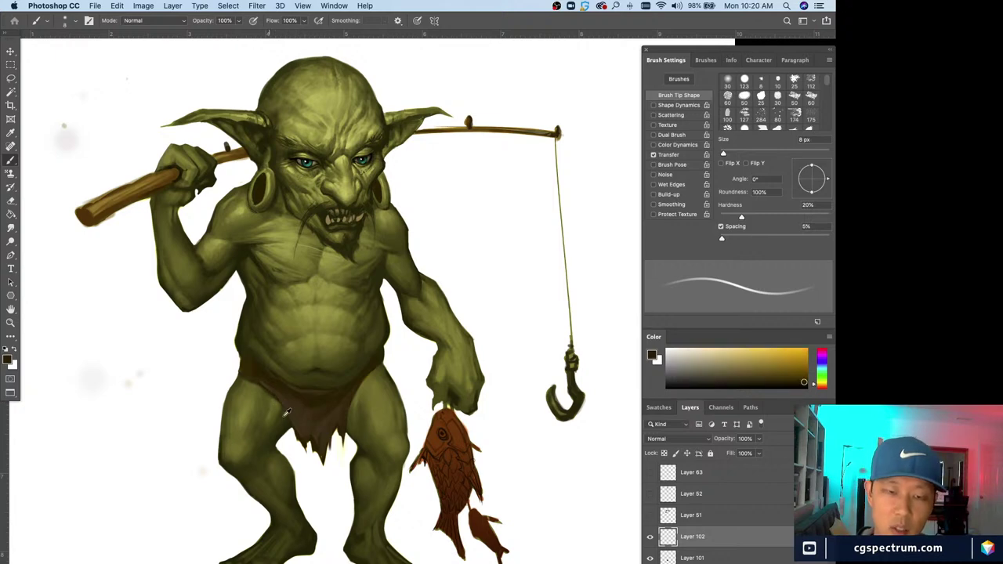
left_click(285, 424, "alt")
key("bracketright")
key("bracketright")
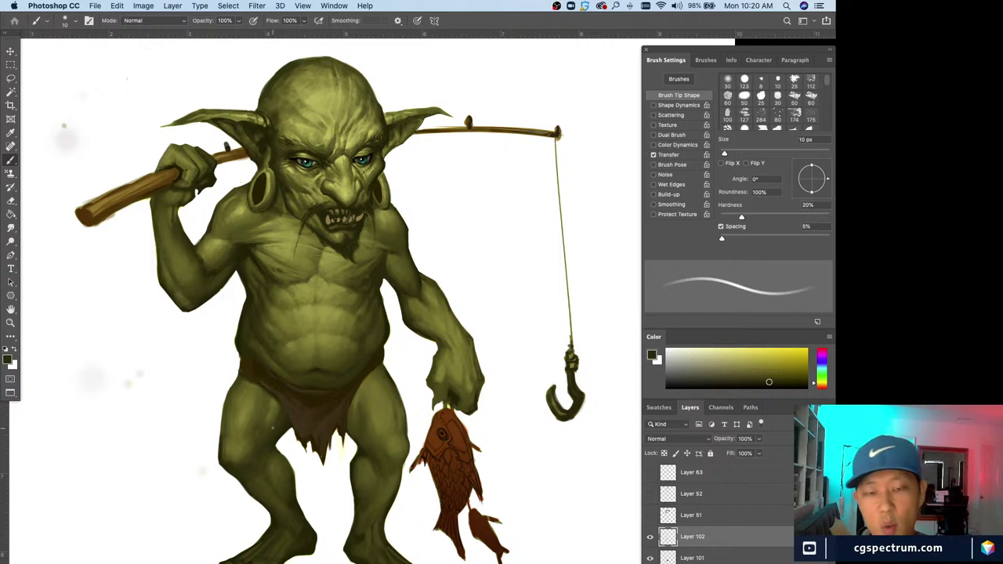
left_click(294, 406, "alt")
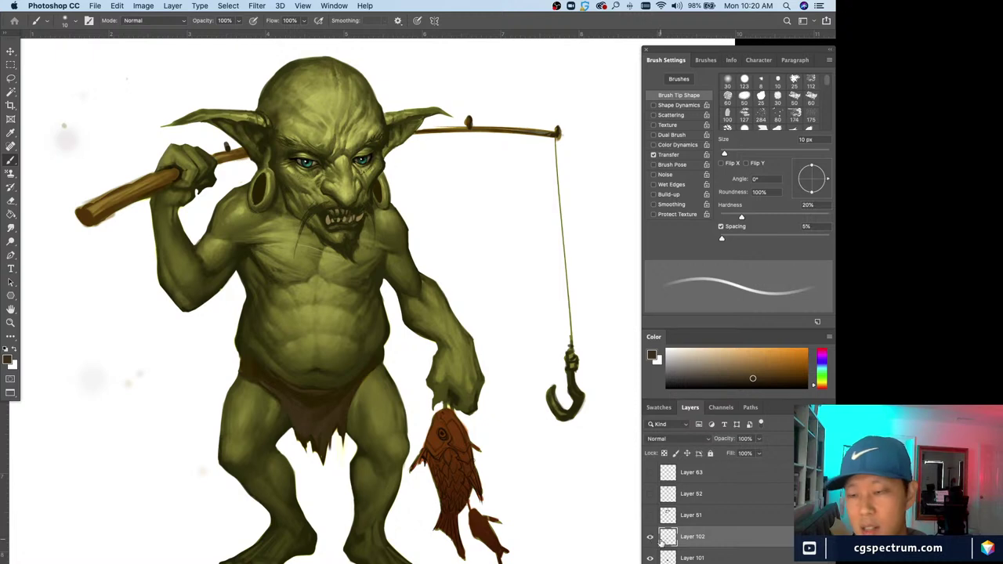
- On another new layer, rework the loincloth's rod-side edge and hem points with sampled brown and background white at 10 px
key("super+shift+alt+n")
left_click(295, 415, "alt")
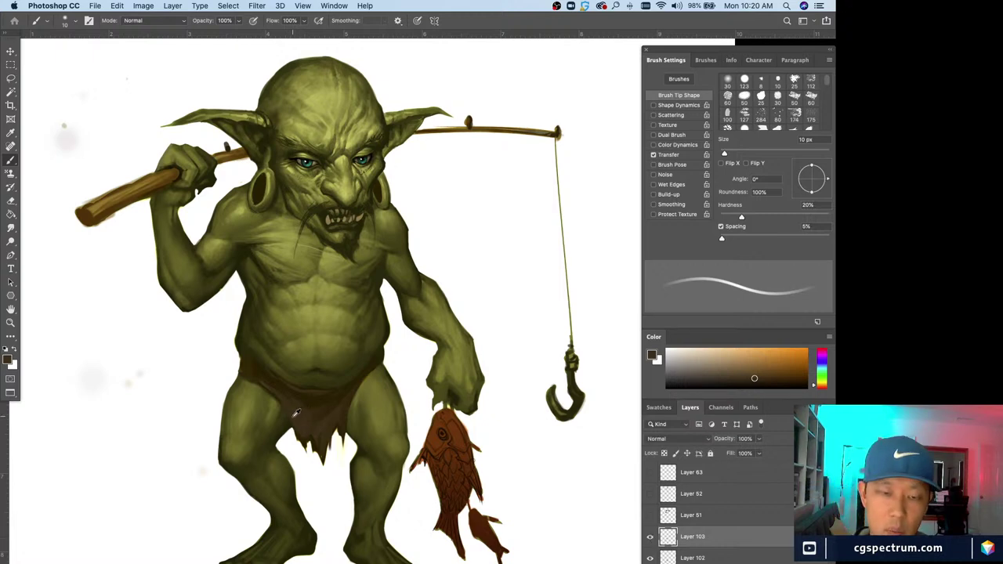
left_click(293, 417, "alt")
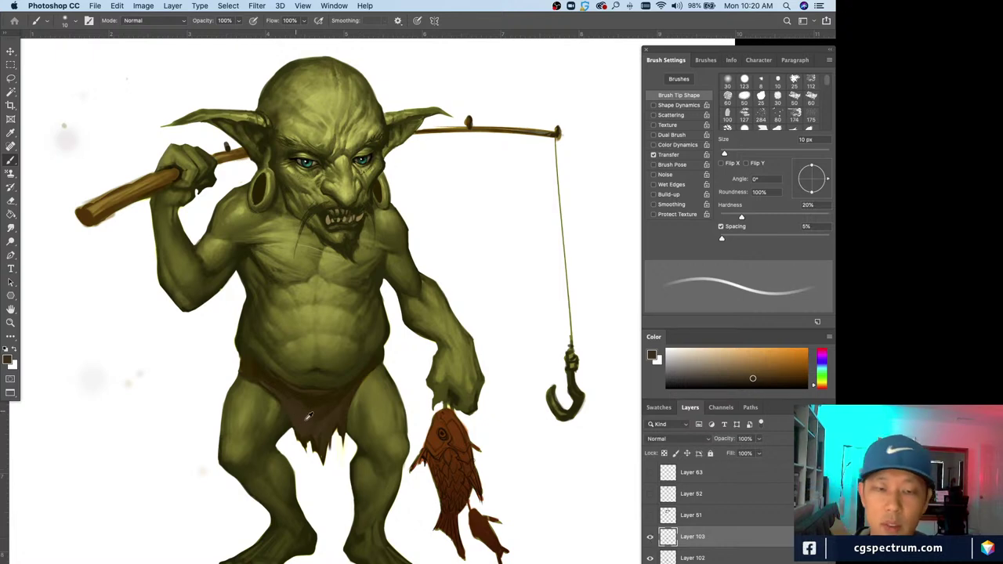
left_click(309, 416, "alt")
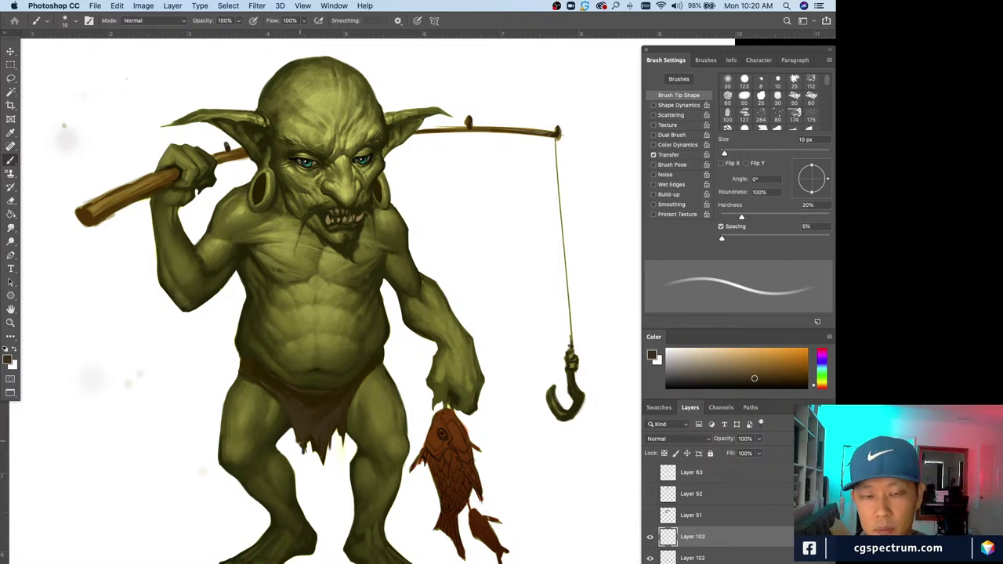
left_click_drag(303, 442, 308, 466)
left_click(299, 451, "alt")
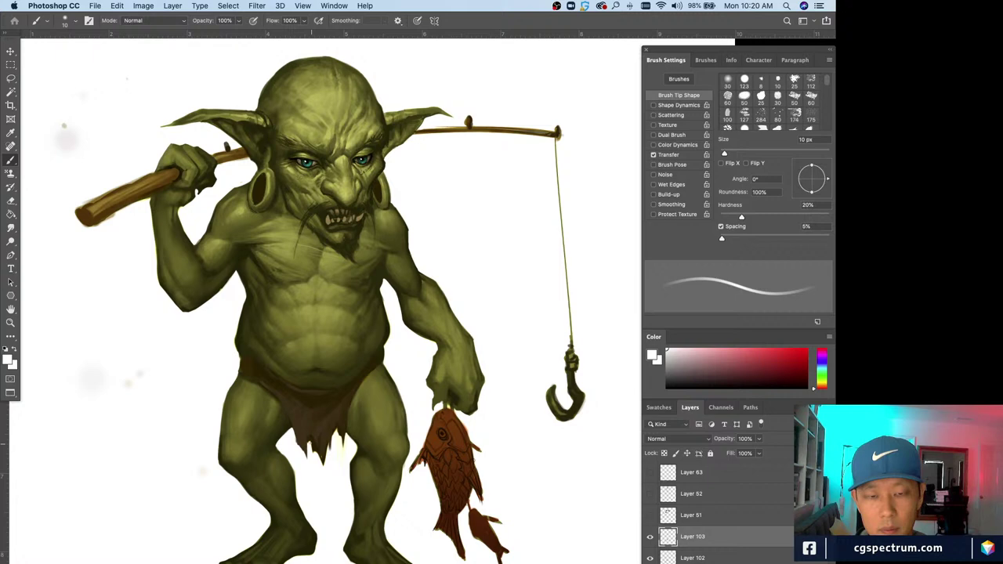
- Blend the loincloth's upper rod-side folds with alternately sampled light and dark browns, using a 10 to 15 px brush
left_click(311, 427, "alt")
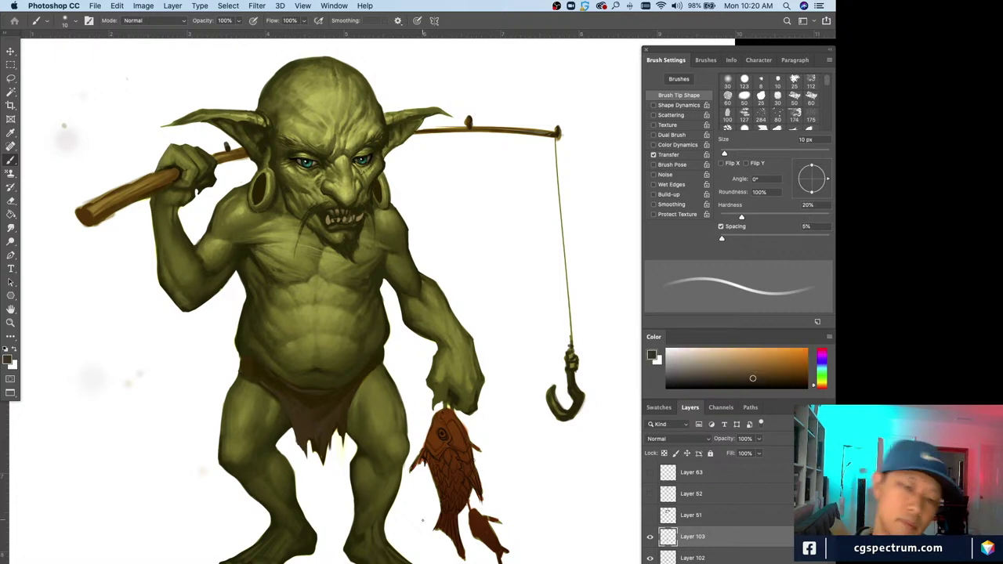
left_click(291, 402, "alt")
left_click(273, 383, "alt")
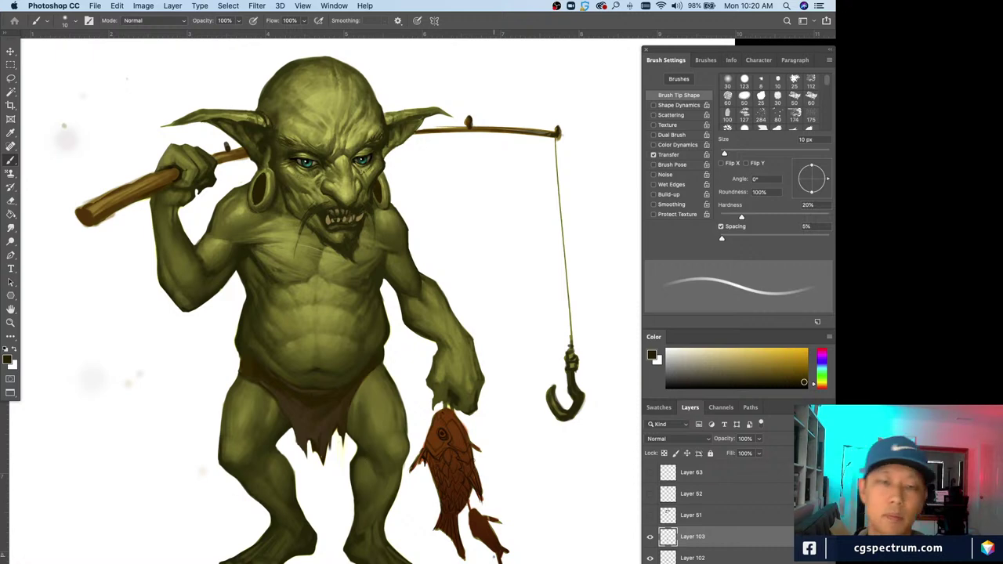
left_click(294, 399, "alt")
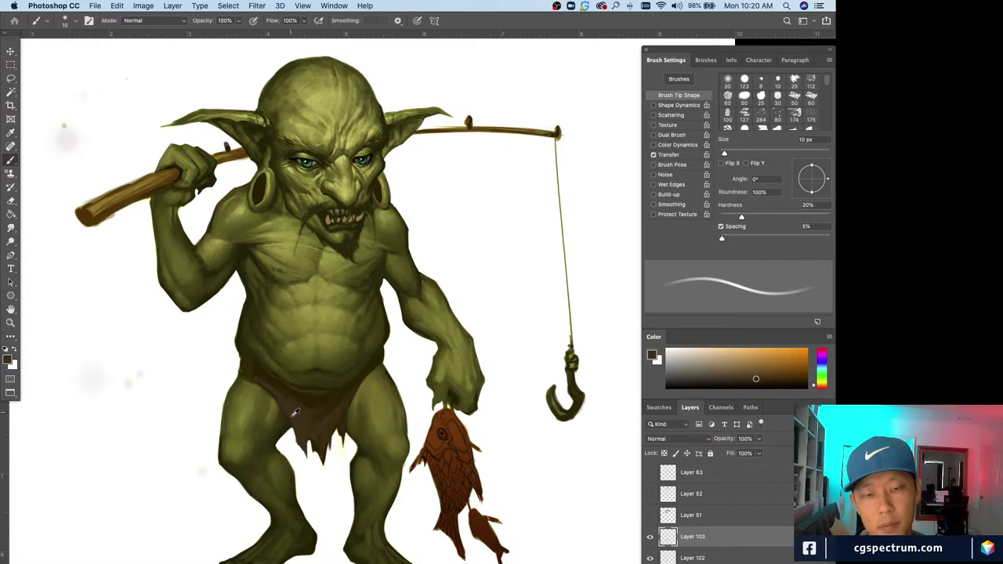
left_click(288, 387, "alt")
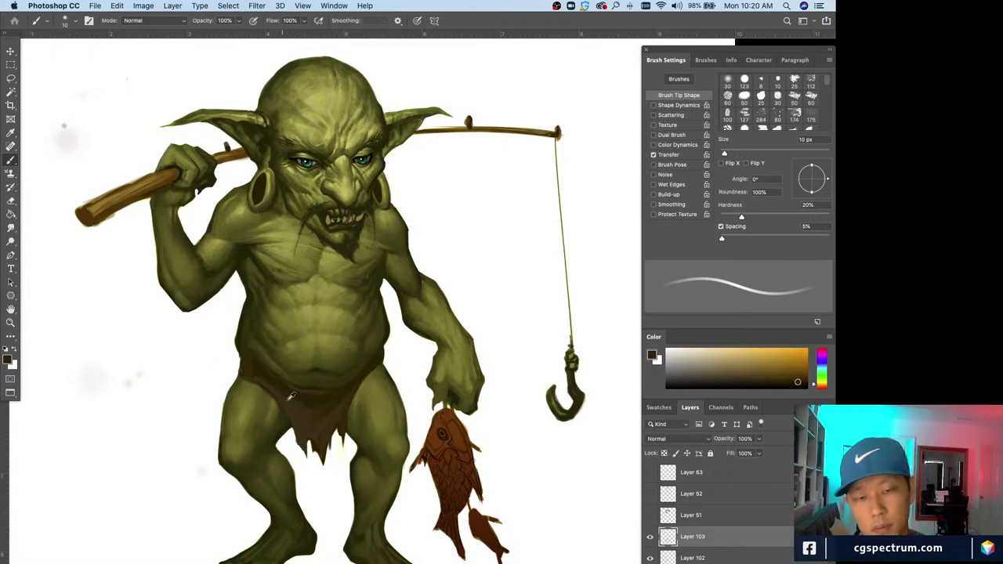
key("bracketright")
key("bracketright")
key("bracketright")
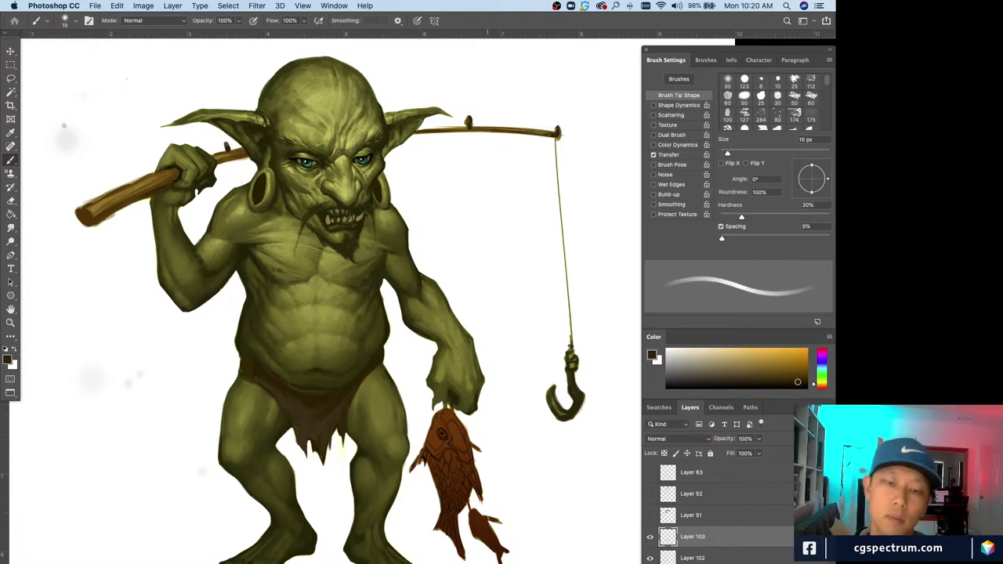
key("bracketleft")
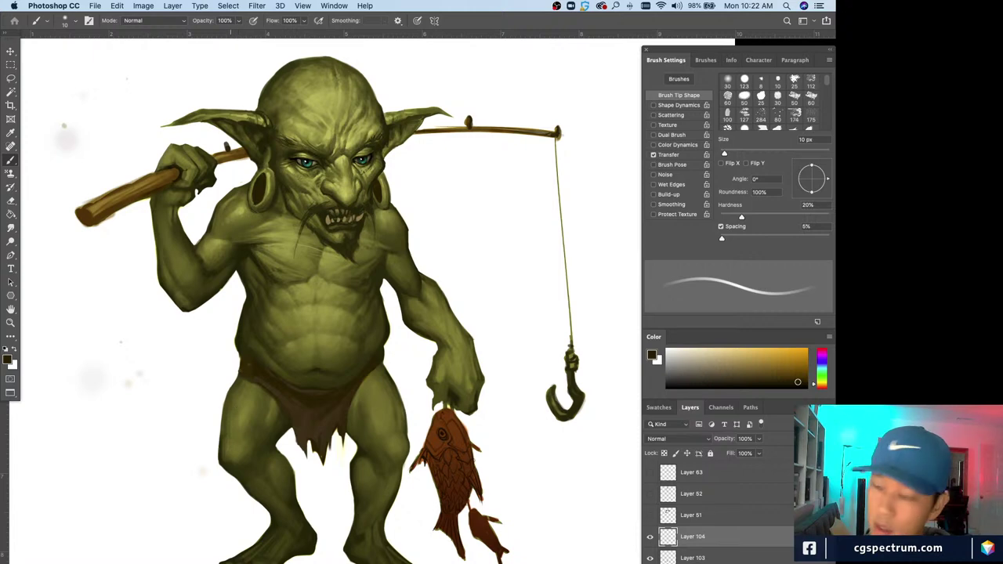
left_click_drag(247, 452, 266, 436)
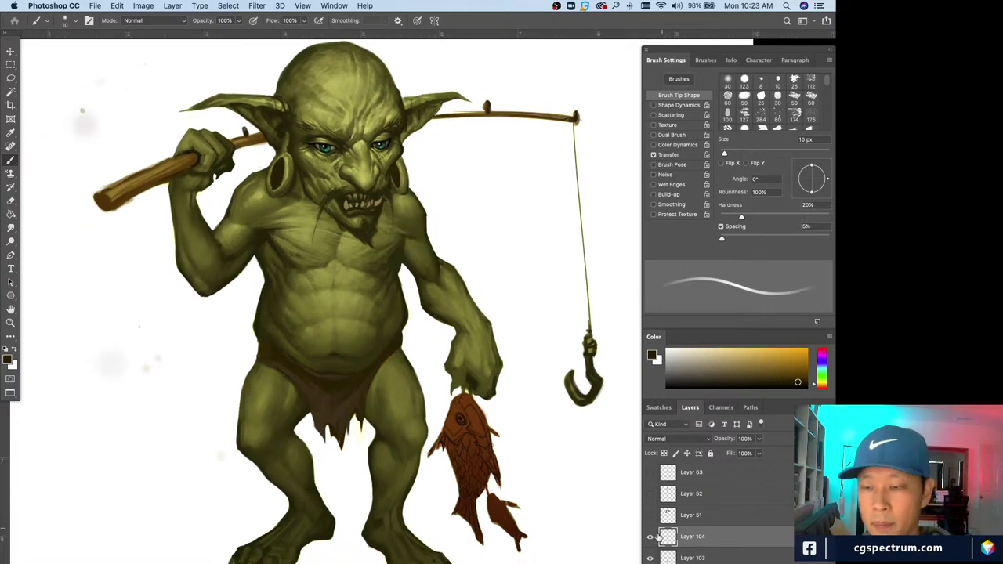
- Merge Layer 103 down into Layer 101 and compare the painting with and without the merged strokes
left_click(651, 537)
left_click(650, 536)
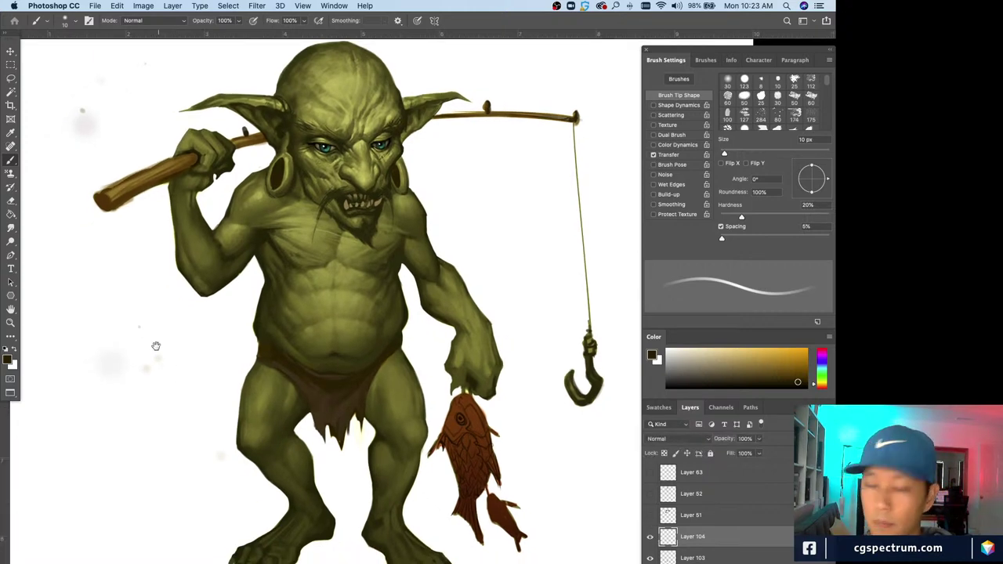
scroll(188, 407, "up", 3)
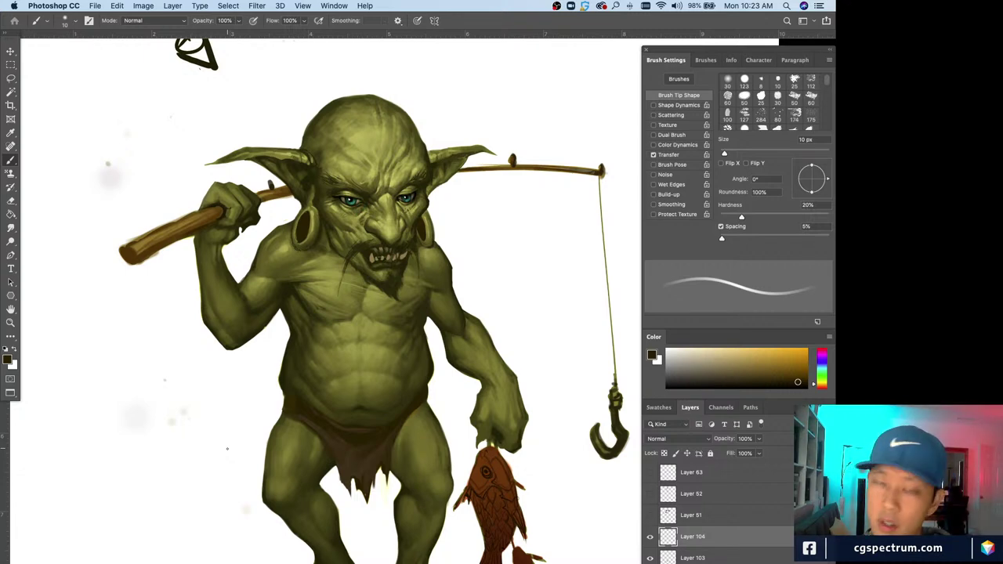
scroll(162, 385, "up", 3)
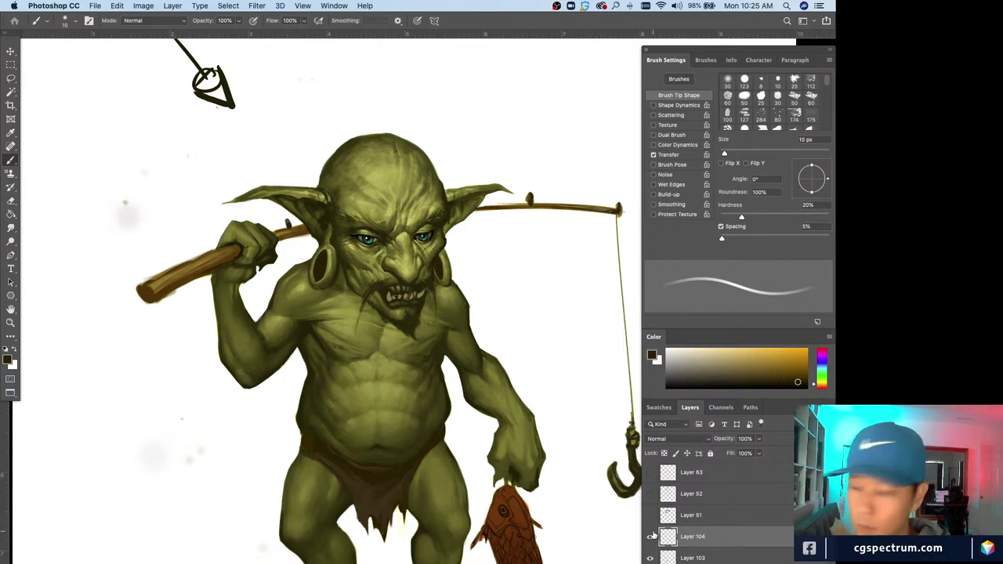
left_click_drag(352, 520, 339, 468)
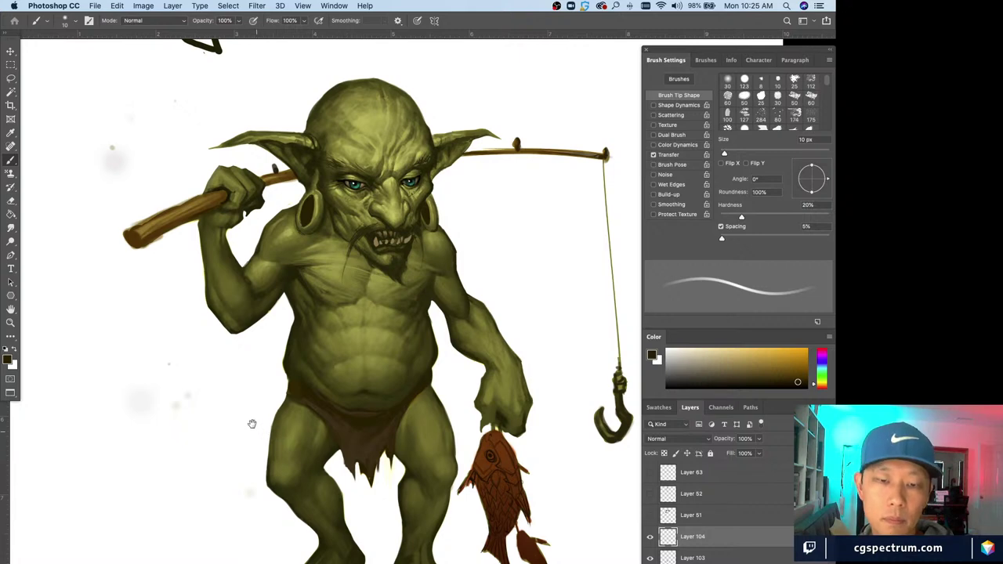
left_click_drag(252, 424, 240, 408)
left_click(662, 557)
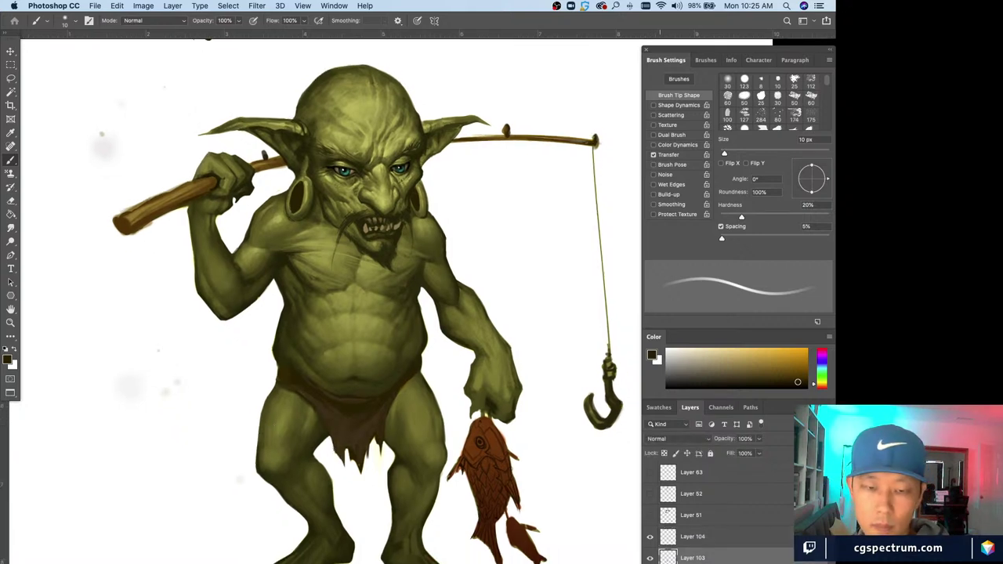
key("super+e")
left_click(650, 559)
left_click(650, 559)
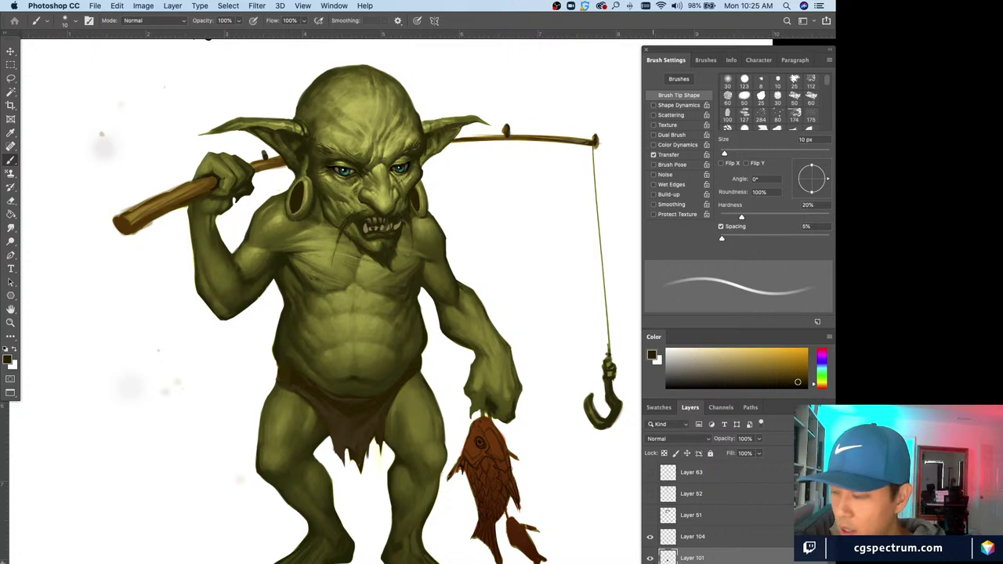
- Try a Levels adjustment on Layer 101 with the input black point at 6 and the white point at 207
key("e")
key("bracketright")
key("bracketright")
key("bracketright")
key("bracketright")
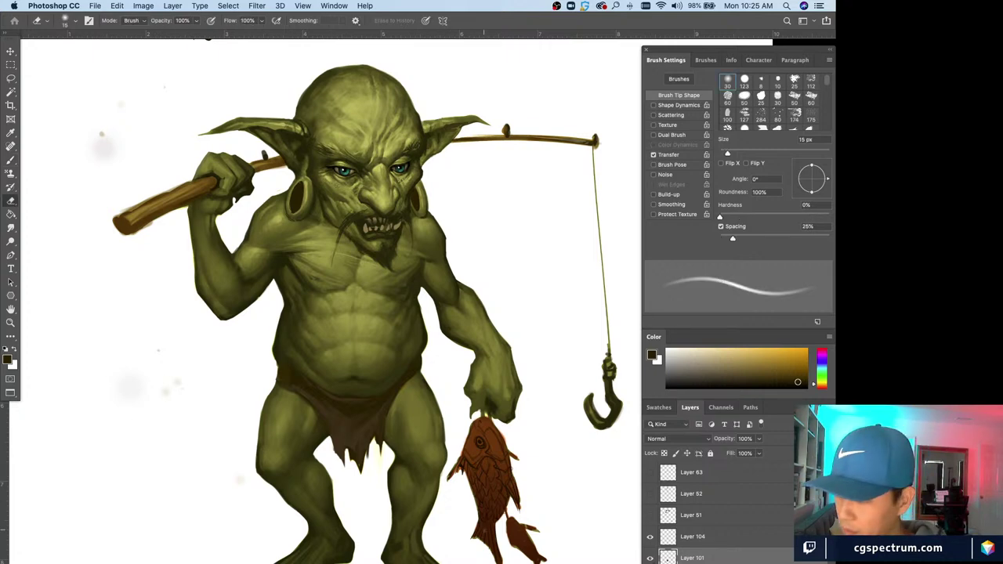
key("super+l")
left_click_drag(357, 363, 598, 421)
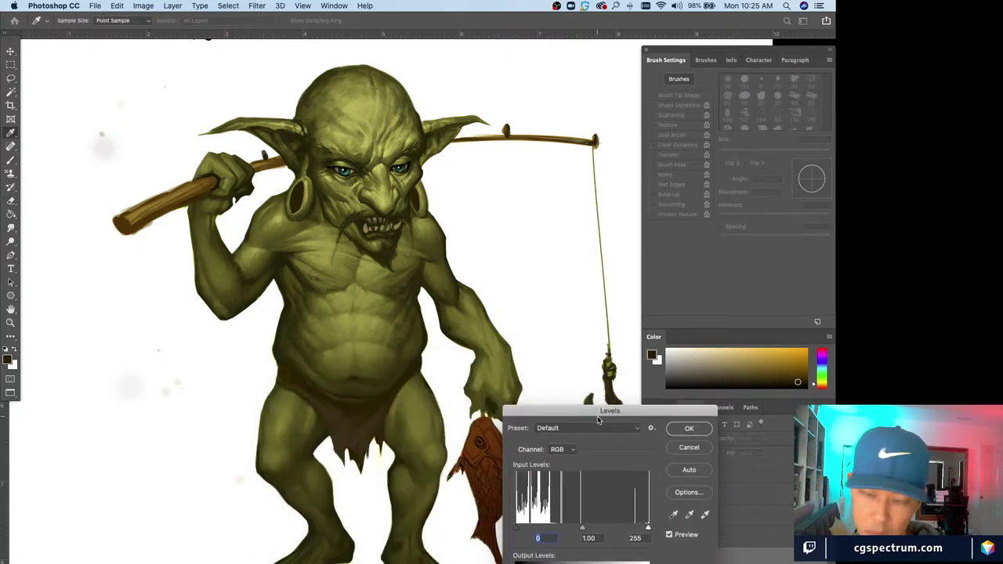
left_click_drag(647, 527, 633, 526)
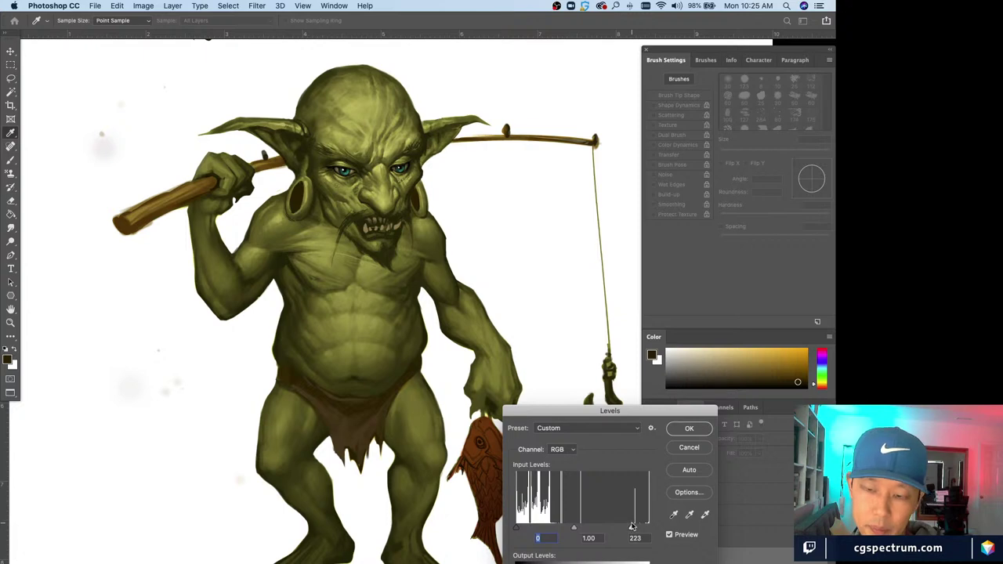
mouse_move(516, 528)
left_mouse_down()
mouse_move(531, 529)
mouse_move(518, 529)
left_mouse_up()
left_click_drag(632, 527, 623, 529)
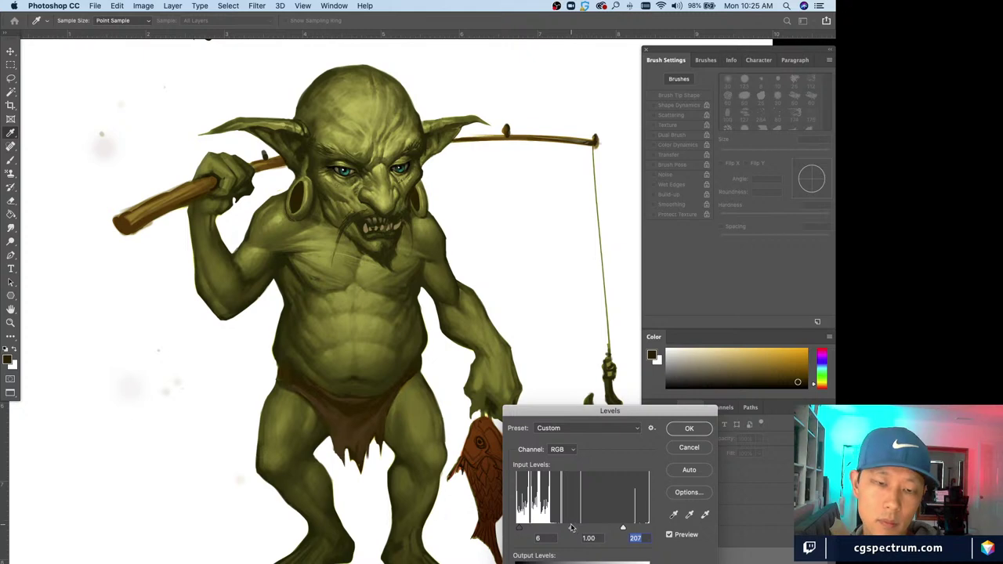
left_click(681, 445)
key("e")
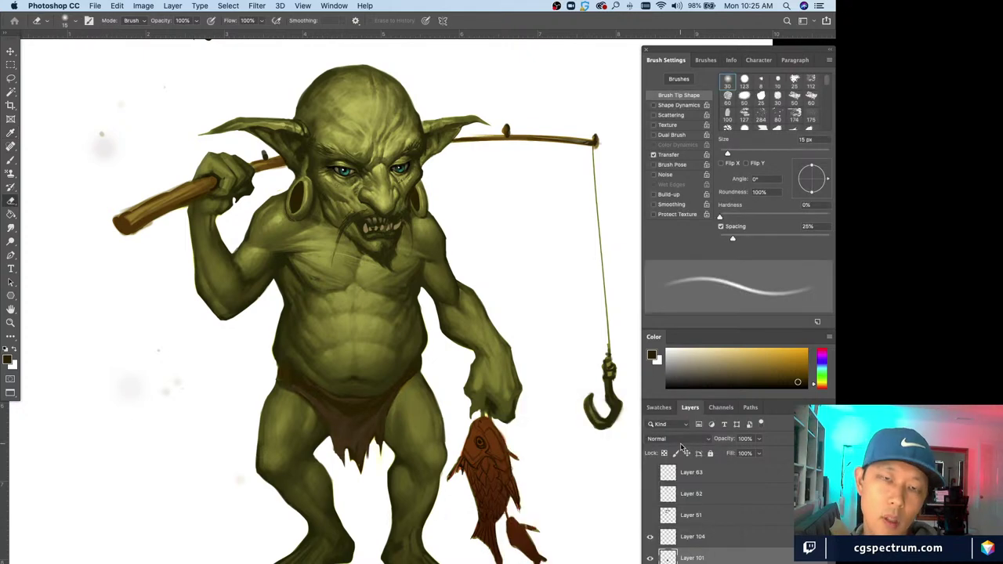
key("b")
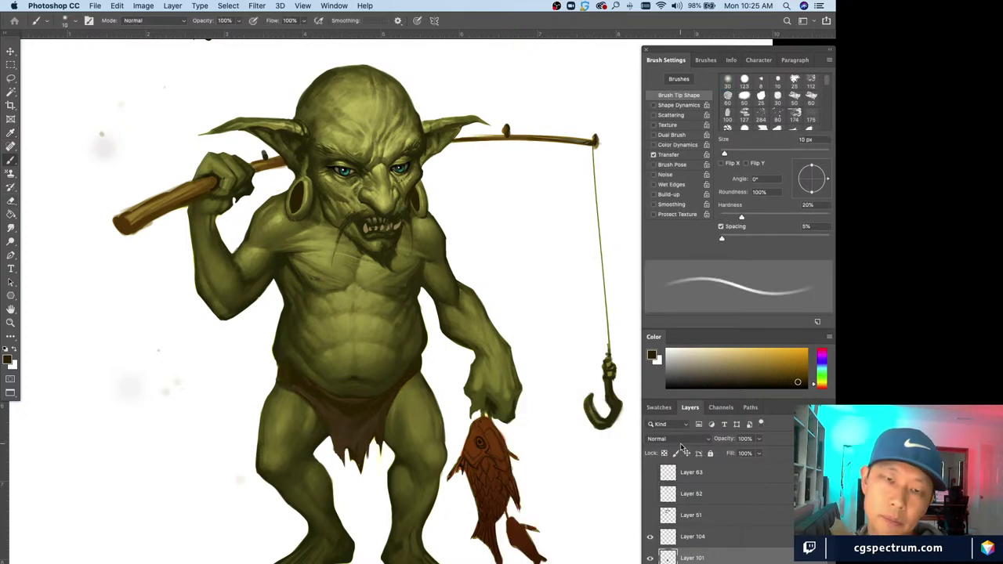
- Examine the whole goblin painting at reduced size, its lower half, and the head and shoulders close up
key("super+minus")
key("super+minus")
key("super+minus")
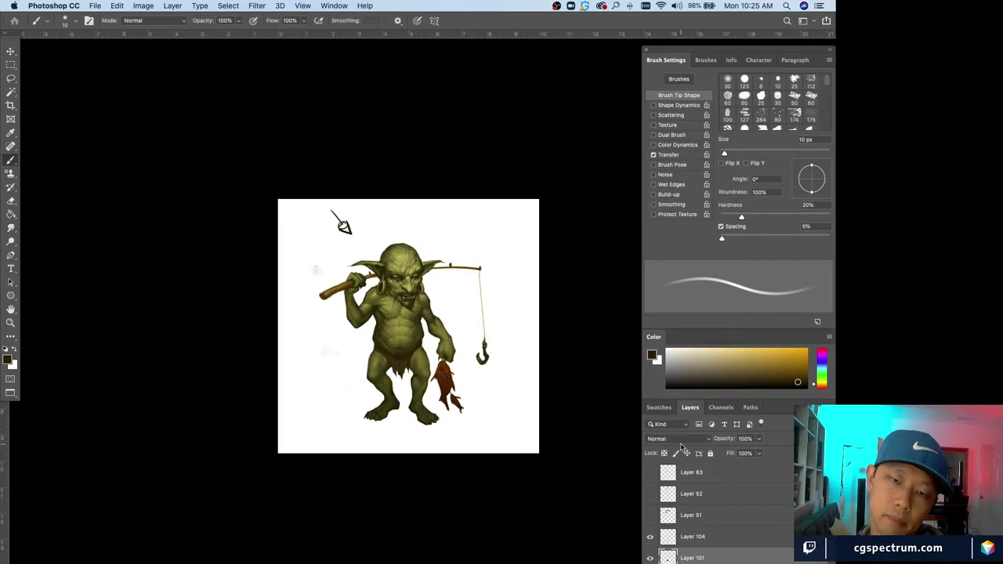
key("super+plus")
key("super+plus")
key("super+plus")
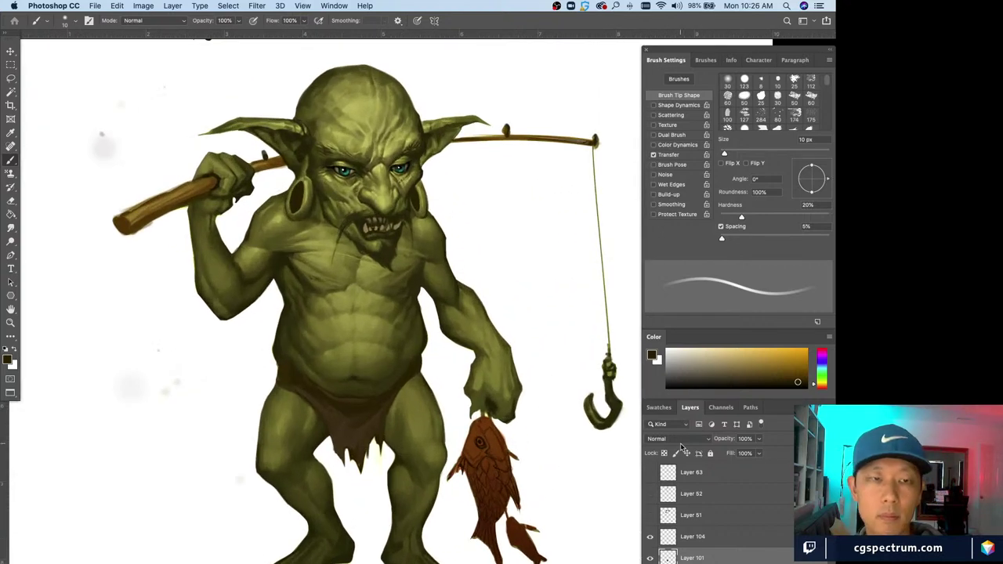
scroll(516, 474, "down", 5)
scroll(517, 474, "right", 3)
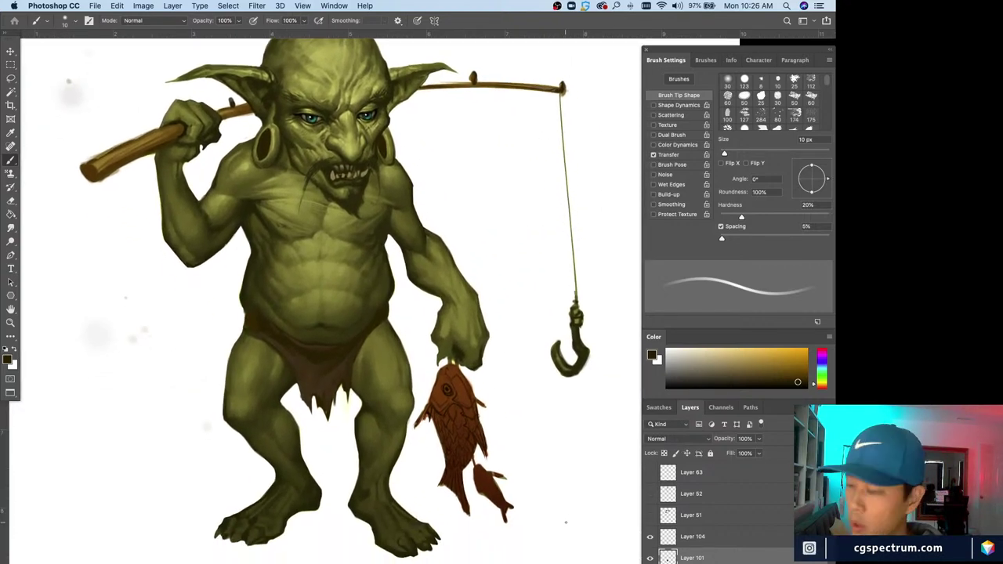
key("super+plus")
mouse_move(300, 264)
left_mouse_down()
mouse_move(343, 421)
mouse_move(390, 532)
left_mouse_up()
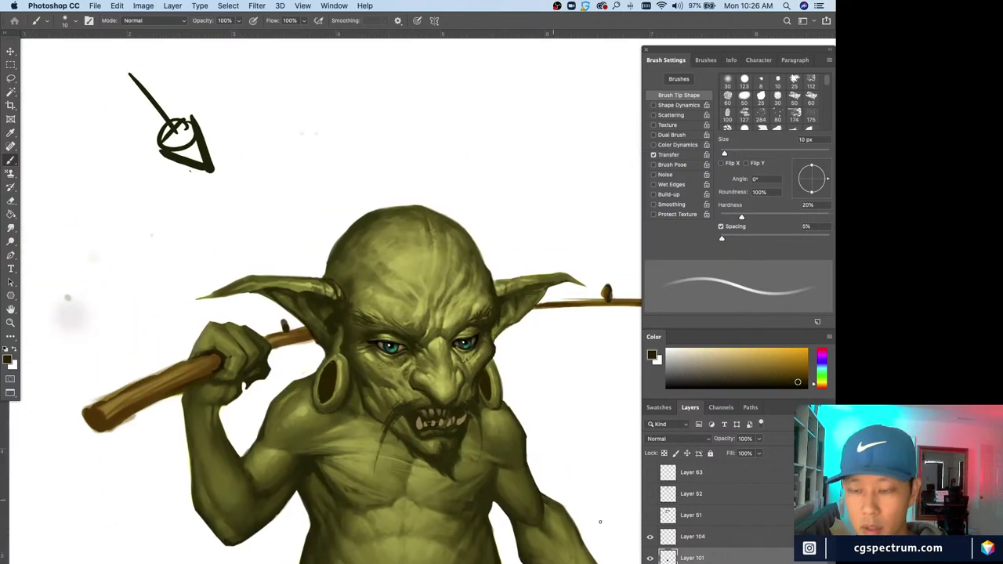
- On Layer 104, start painting the opening of the rod-side earring with a muted brown derived from the rod, at 7 to 8 px
left_click(660, 537)
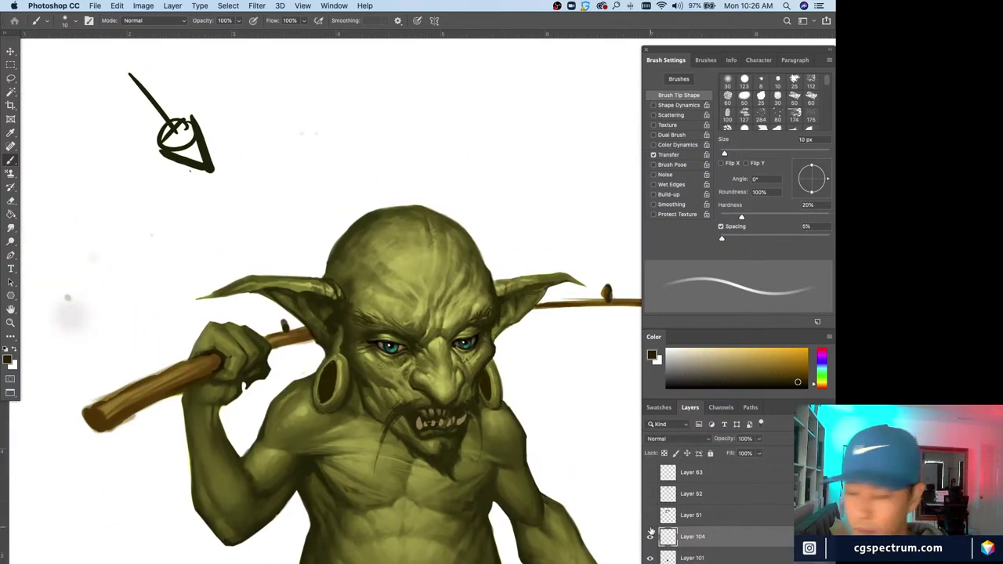
scroll(267, 484, "down", 5)
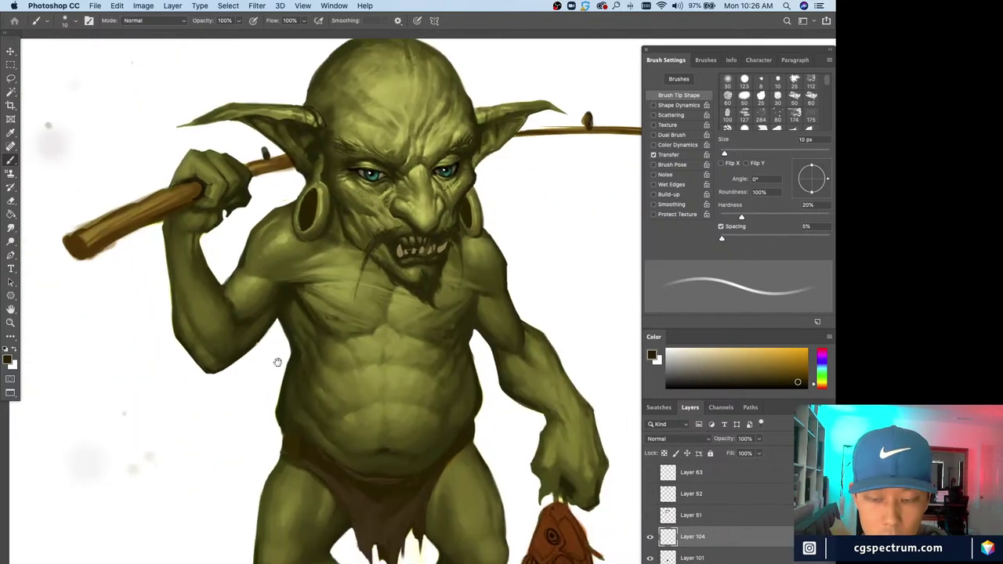
scroll(302, 497, "up", 4)
left_click(214, 328, "alt")
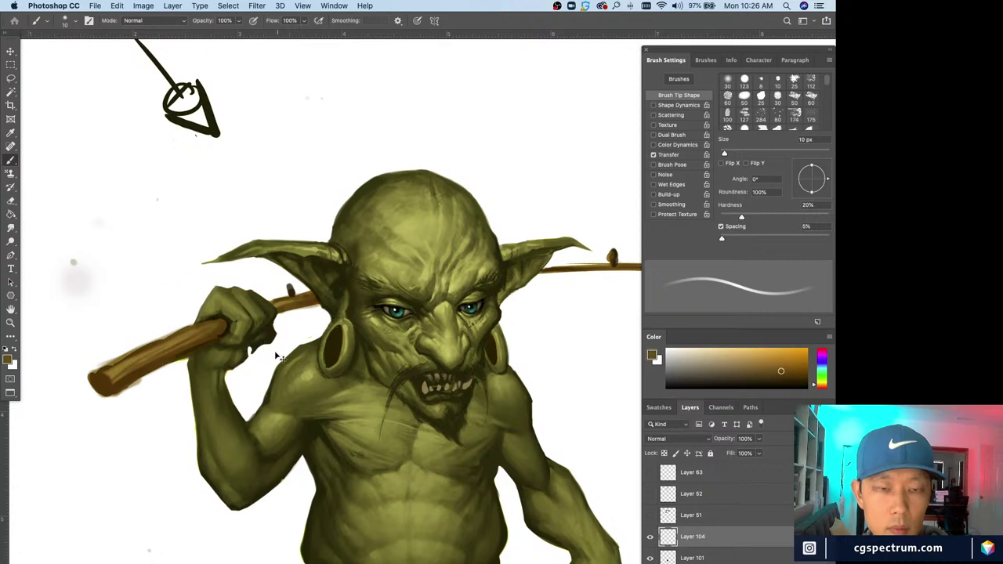
key("super+plus")
left_click(710, 370)
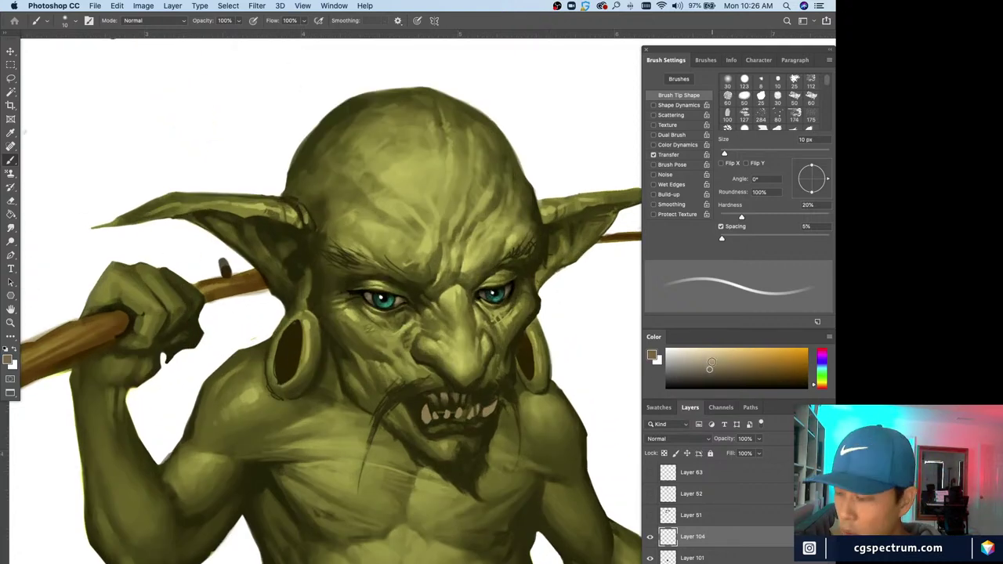
key("bracketleft")
key("bracketleft")
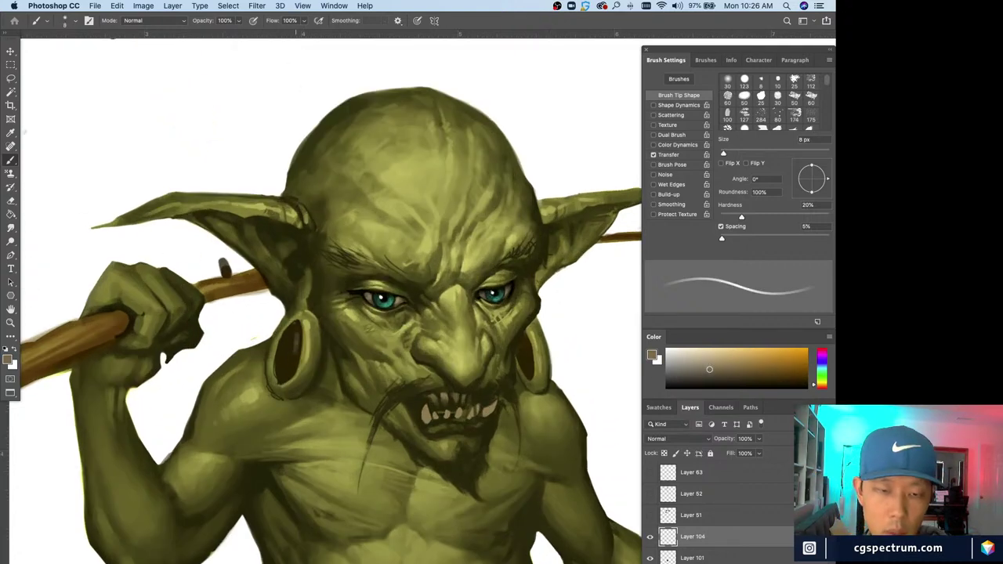
left_click(297, 341, "alt")
key("bracketleft")
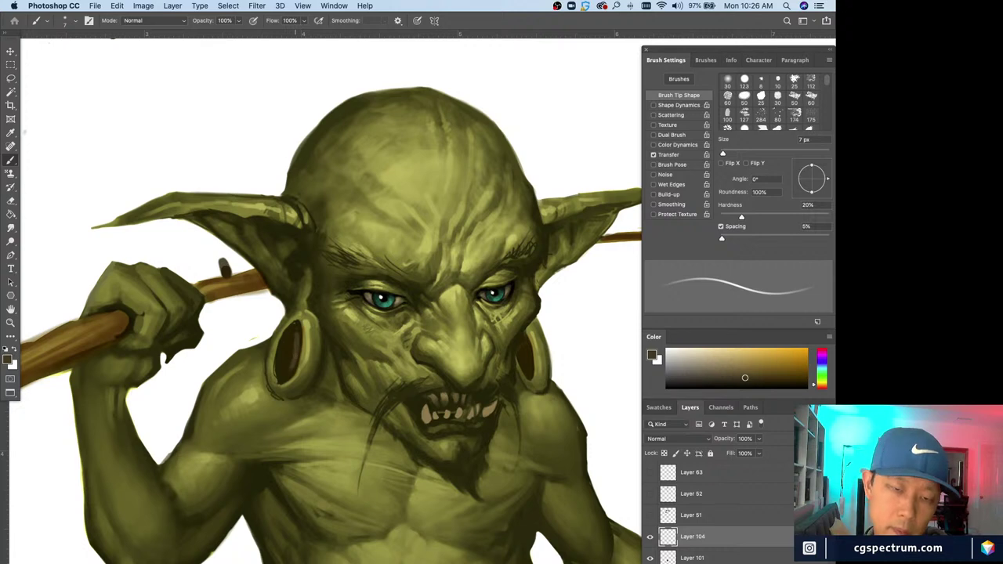
key("bracketright")
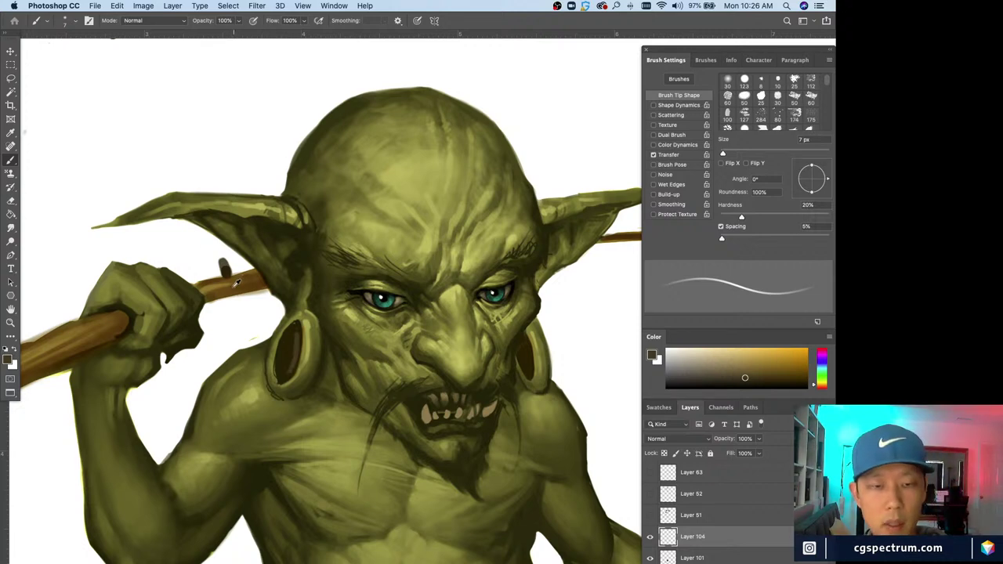
- Build up the rod-side earring's opening with brown sampled from the rod and darker browns, using a 6 to 8 px brush
left_click(237, 284, "alt")
left_click(295, 350, "alt")
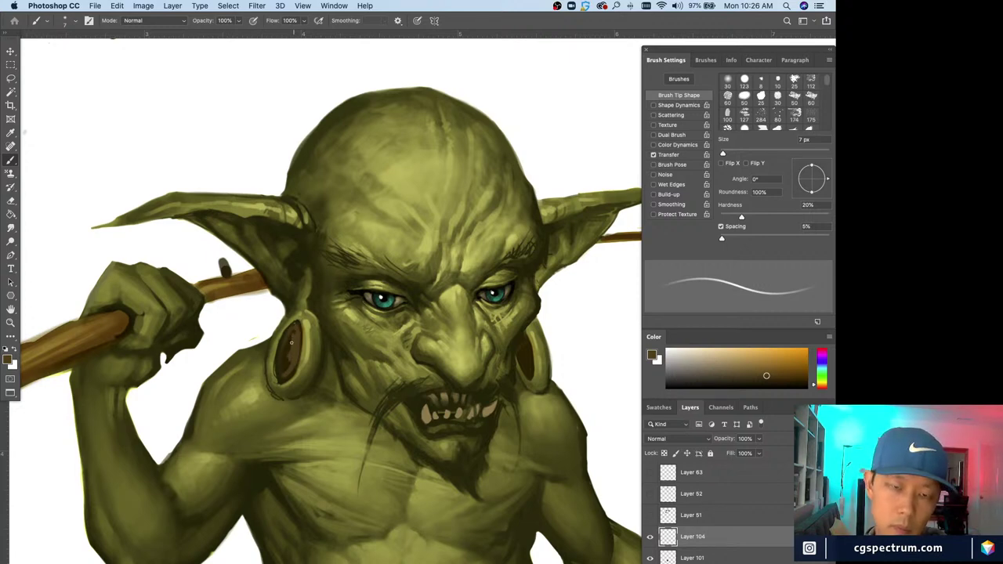
left_click(289, 355, "alt")
key("bracketright")
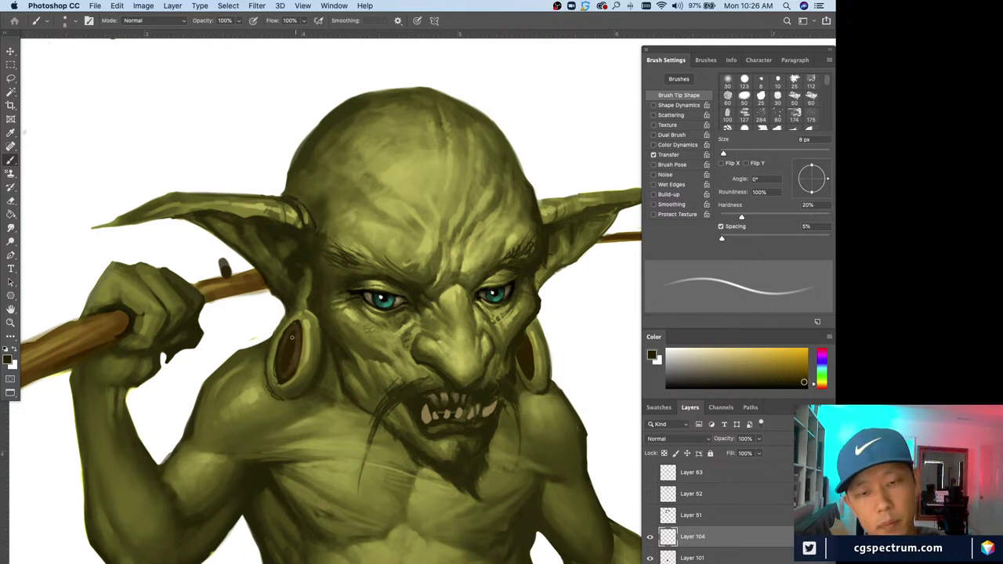
left_click(300, 347, "alt")
key("bracketleft")
key("bracketleft")
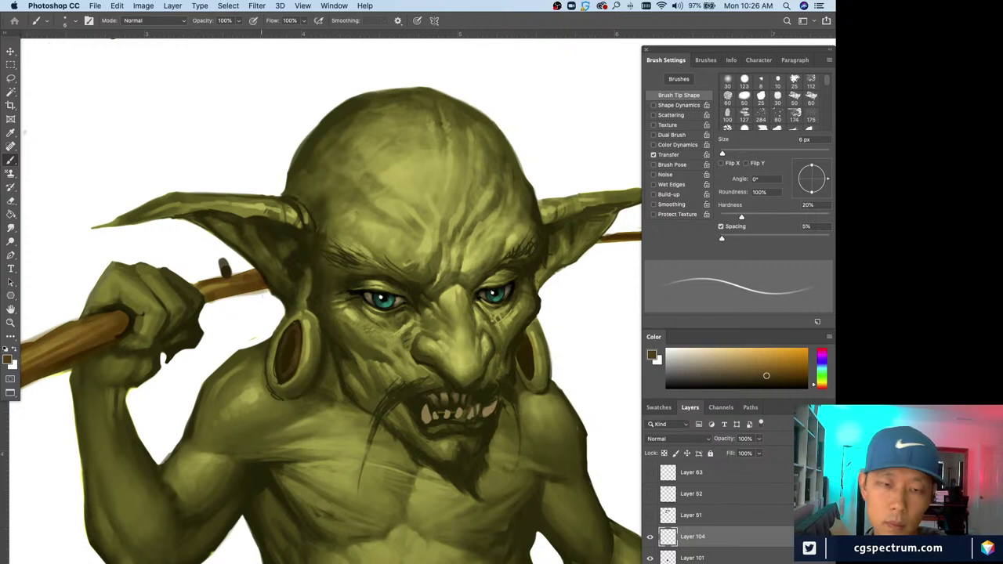
- Paint the opening of the fish-side earring with brown sampled from the other earring and dark shades, at 6 to 7 px
left_click_drag(482, 454, 441, 483)
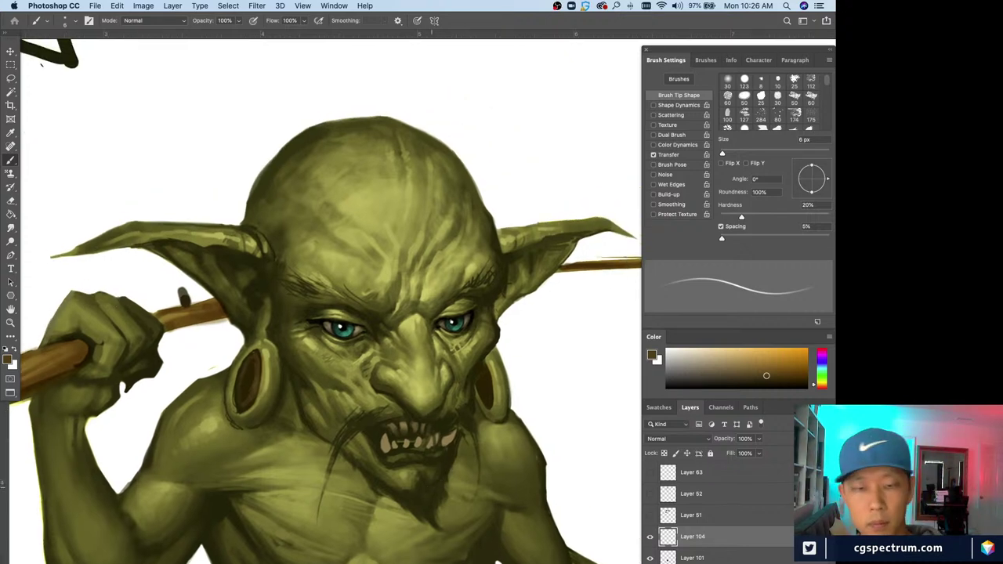
left_click(256, 382, "alt")
key("bracketright")
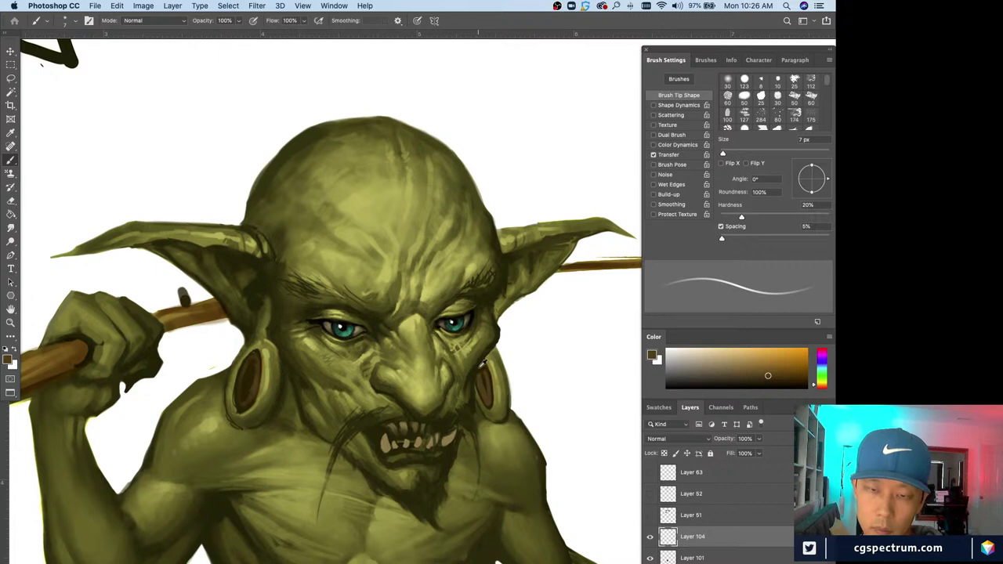
left_click(483, 374, "alt")
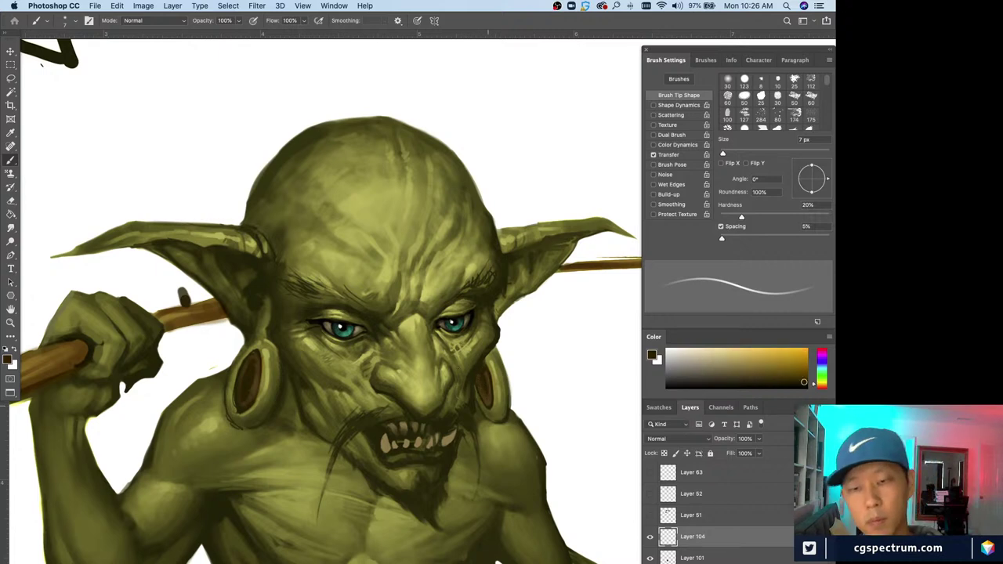
left_click(478, 375, "alt")
key("bracketright")
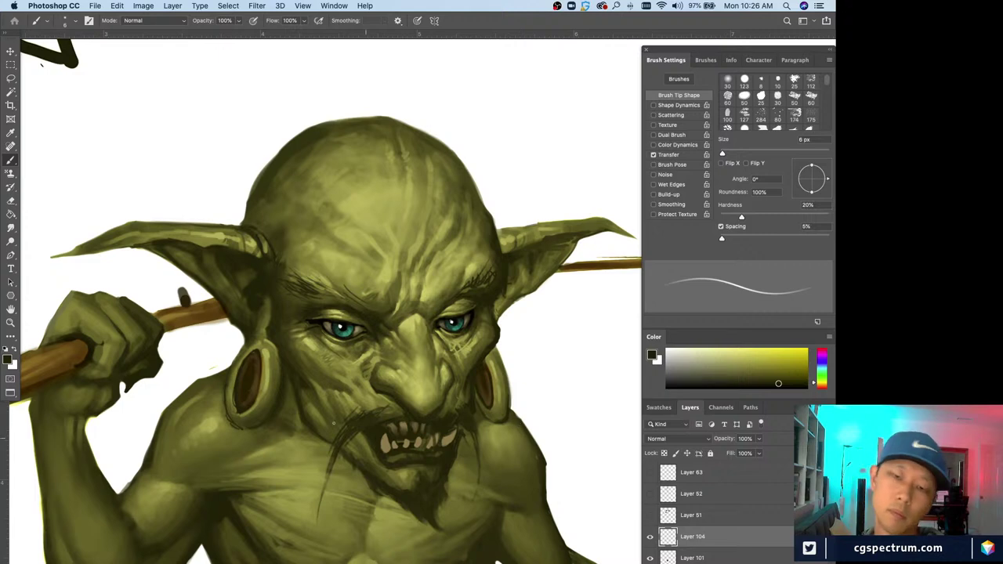
- Refine the rod-side earring's brown opening and dark inner edge with alternately sampled light and dark tones at 6 to 9 px
left_click(250, 372, "alt")
key("bracketright")
left_click(256, 364, "alt")
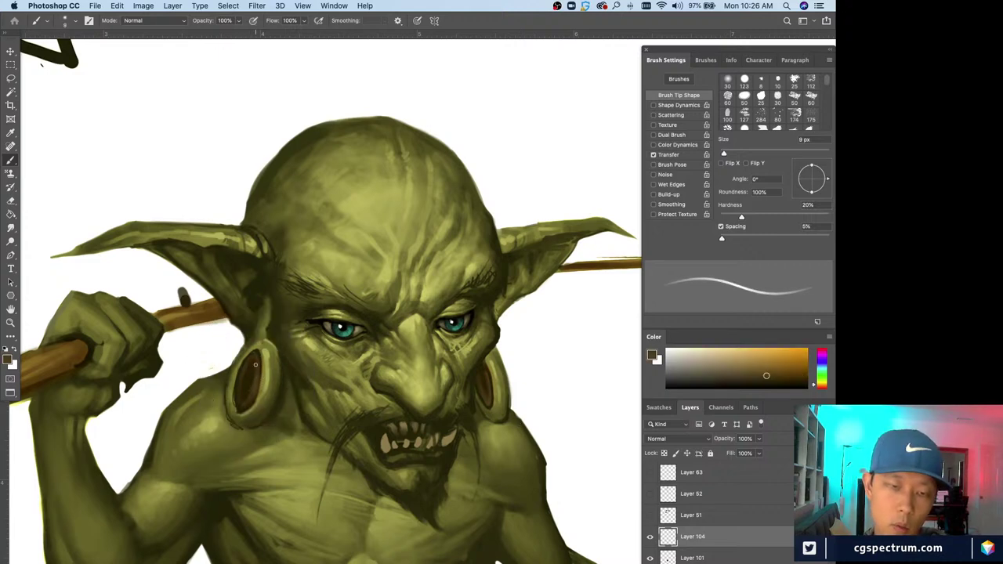
left_click(247, 380, "alt")
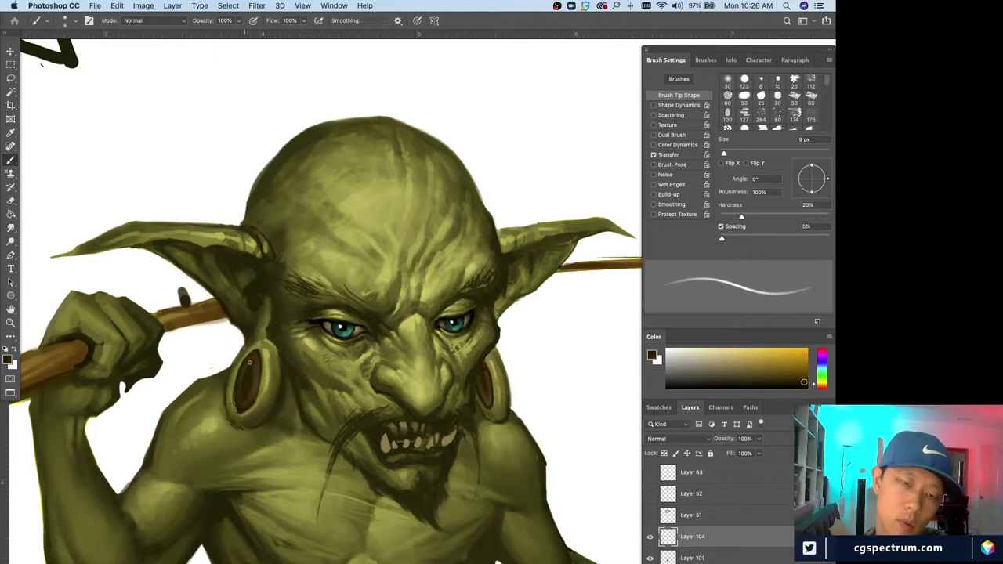
left_click(246, 396, "alt")
key("bracketleft")
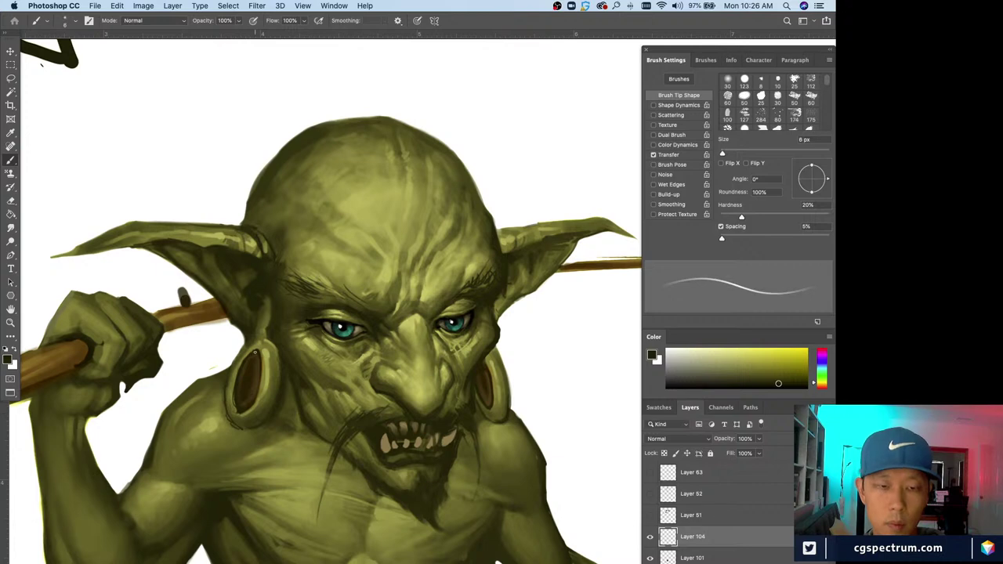
key("super+minus")
key("super+minus")
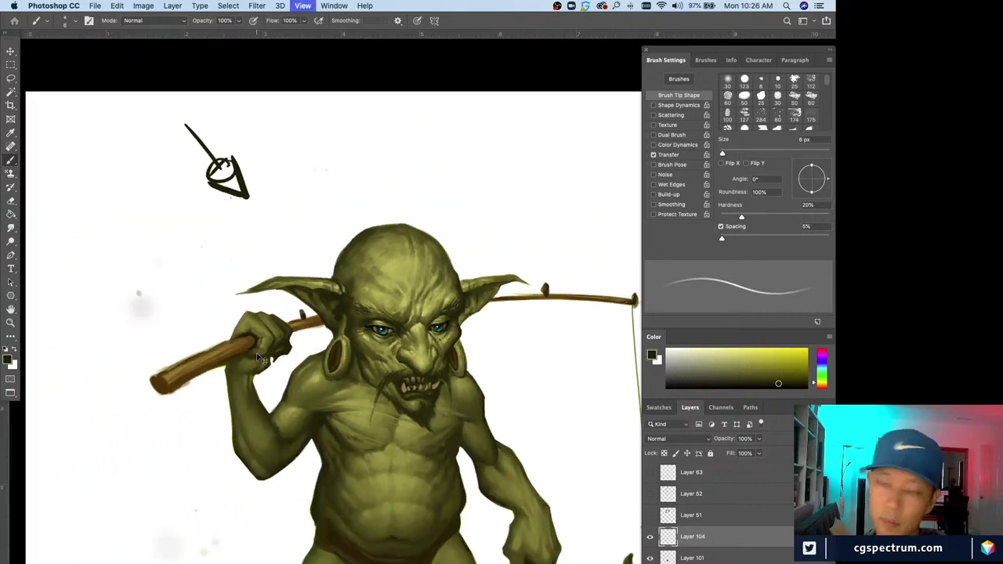
key("super+equal")
key("super+u")
left_click_drag(602, 536, 607, 558)
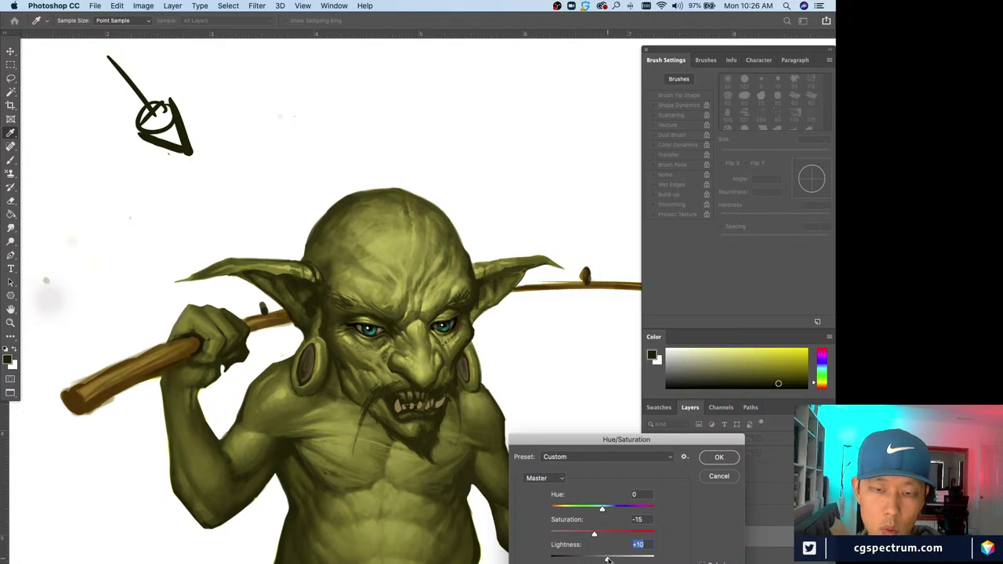
left_click(713, 476)
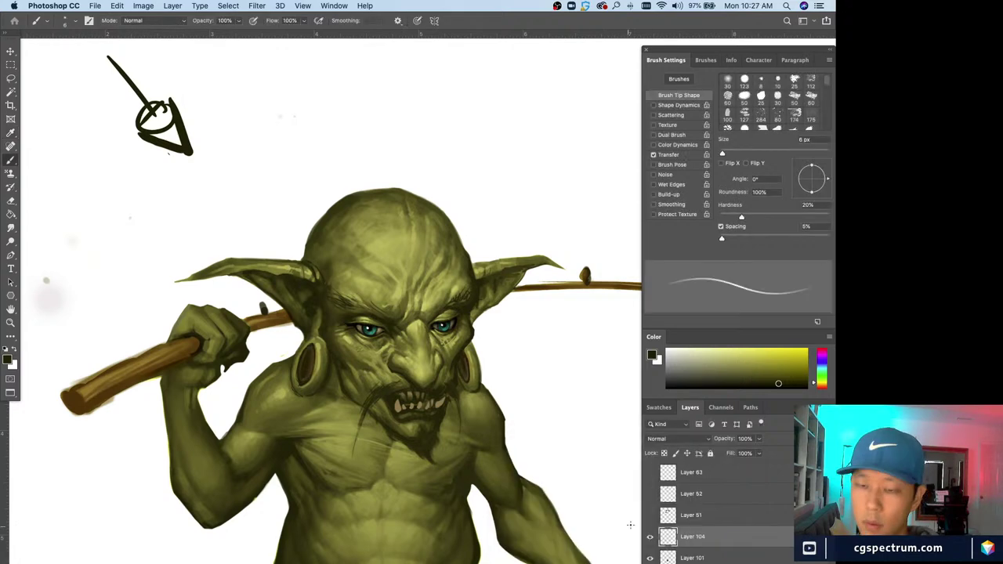
- Reduce the saturation of the brown earring openings on Layer 104 by 10 with Hue/Saturation
key("super+u")
left_click_drag(602, 534, 597, 535)
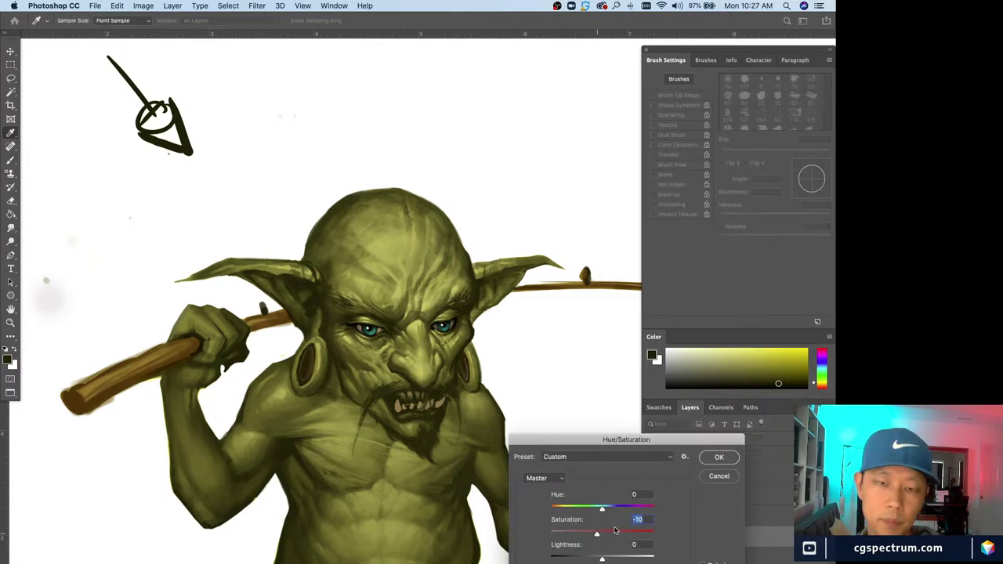
left_click(716, 458)
key("super+minus")
key("super+minus")
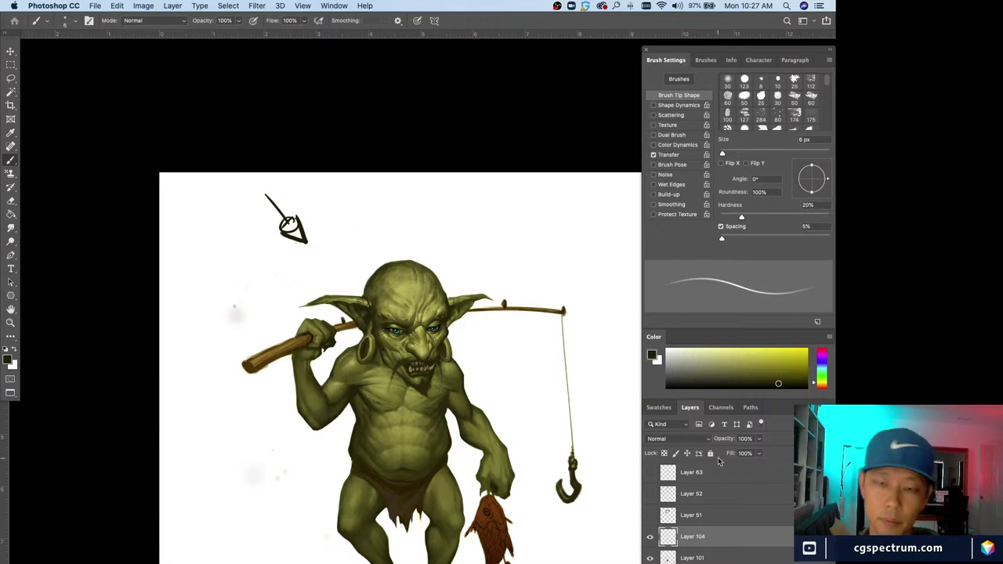
- On a new layer, paint a near-black core inside the rod-side earring's brown opening with a 6 to 7 px brush
key("super+equal")
key("super+equal")
key("alt+shift+super+n")
key("super+equal")
key("super+equal")
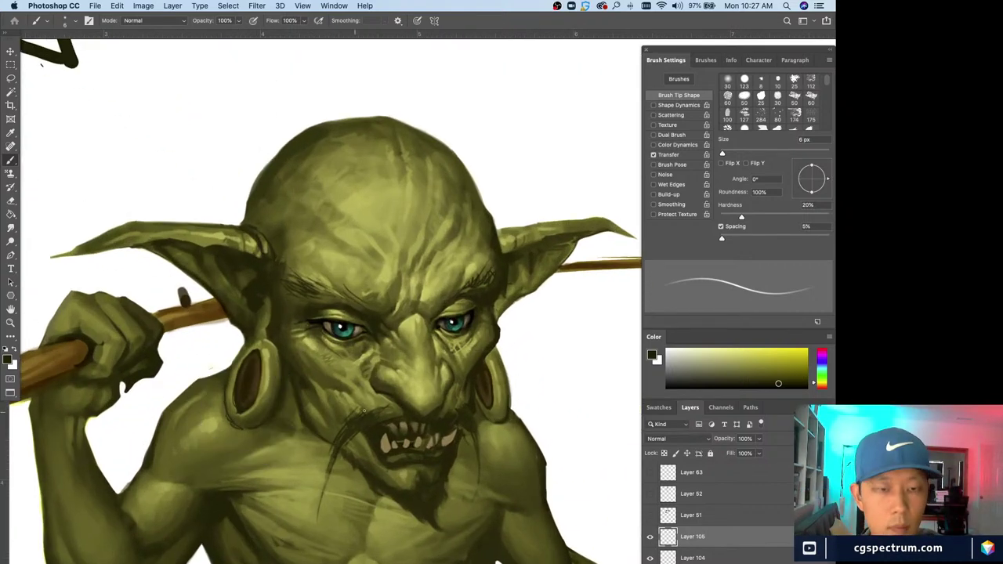
left_click_drag(776, 384, 778, 389)
key("bracketright")
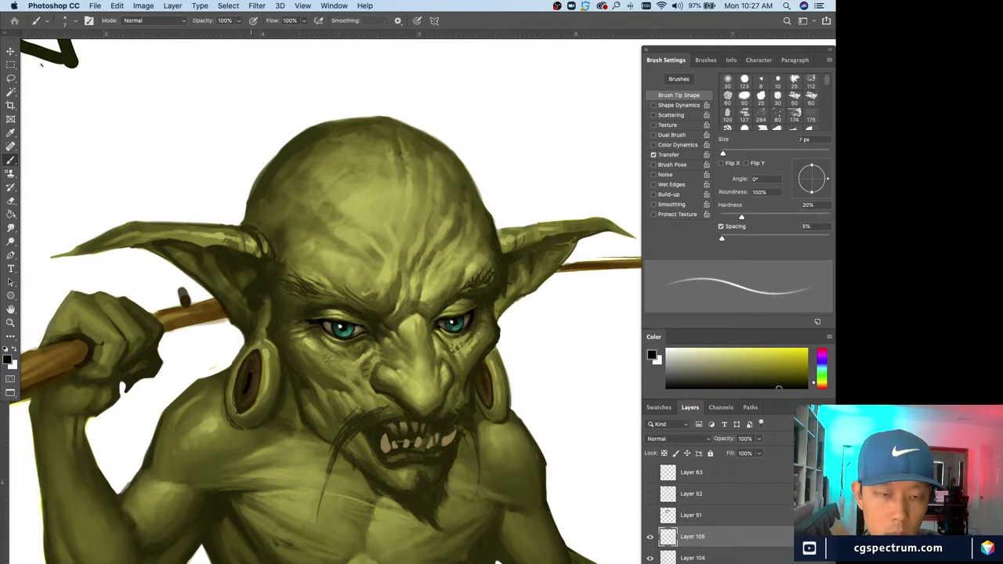
key("bracketleft")
mouse_move(253, 364)
left_mouse_down()
mouse_move(247, 392)
mouse_move(248, 380)
left_mouse_up()
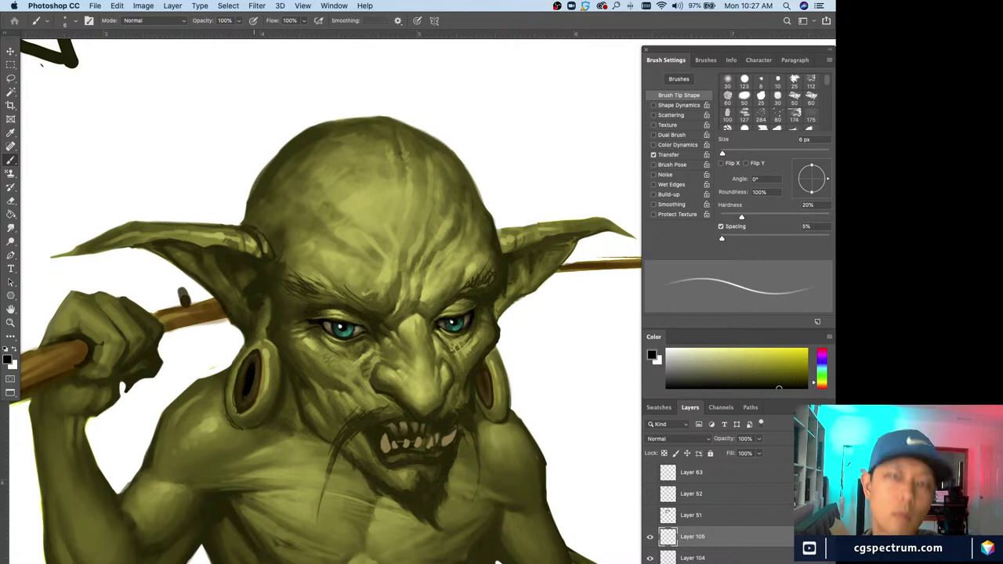
- Paint the same near-black depth inside the fish-side earring's opening, varying the brush between 4 and 7 px
key("bracketleft")
key("bracketleft")
left_click_drag(484, 384, 481, 376)
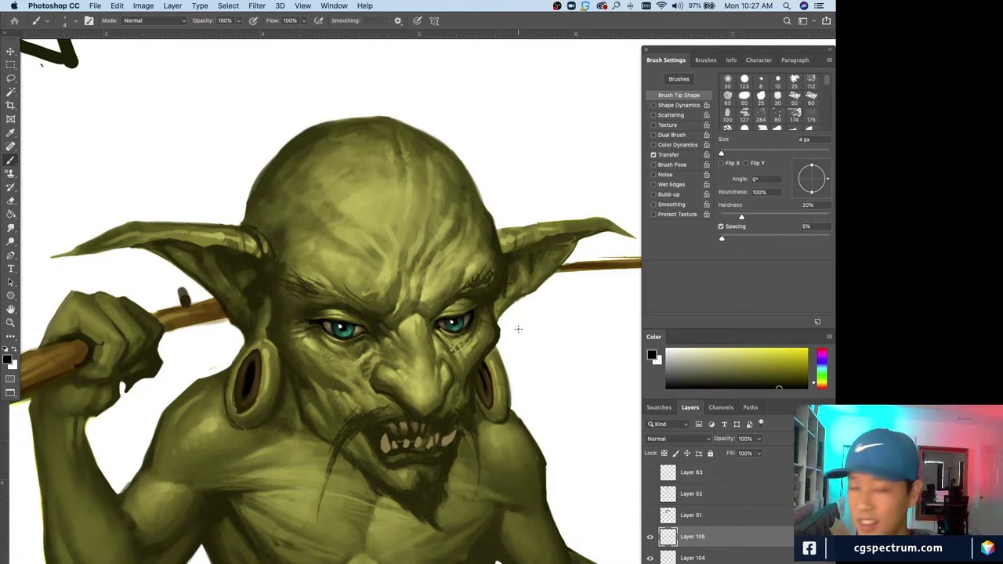
key("bracketright")
key("bracketright")
key("bracketright")
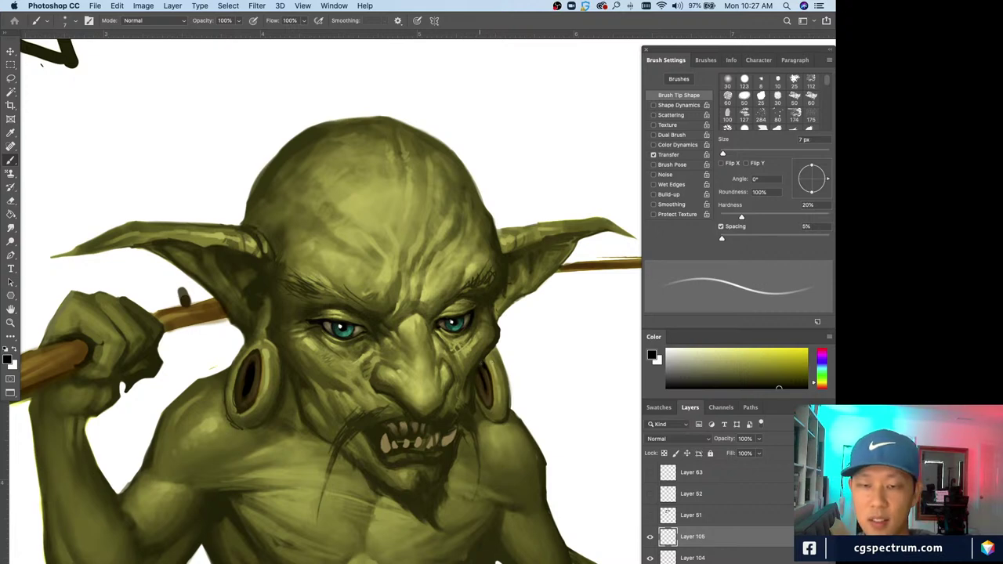
key("bracketleft")
key("bracketleft")
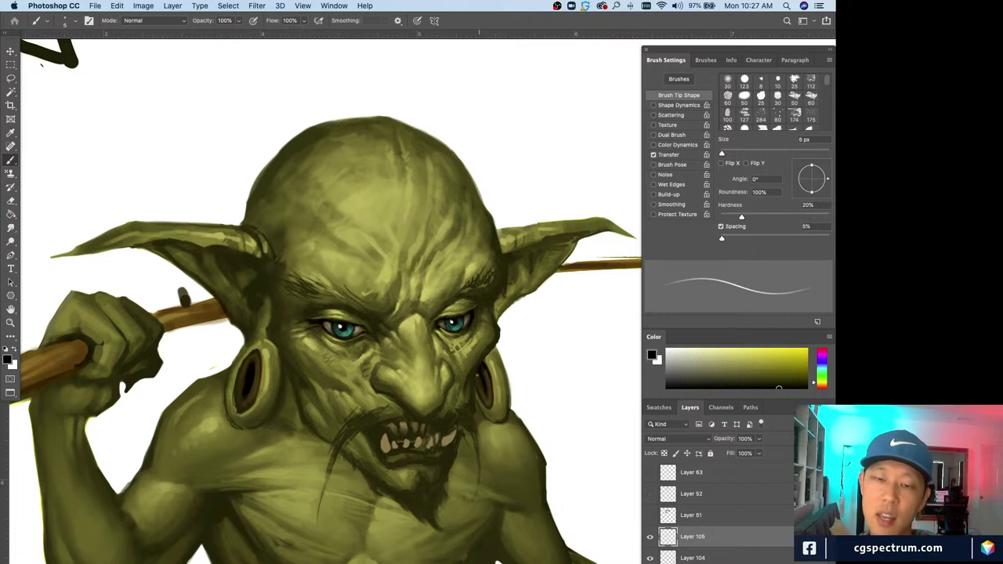
key("bracketleft")
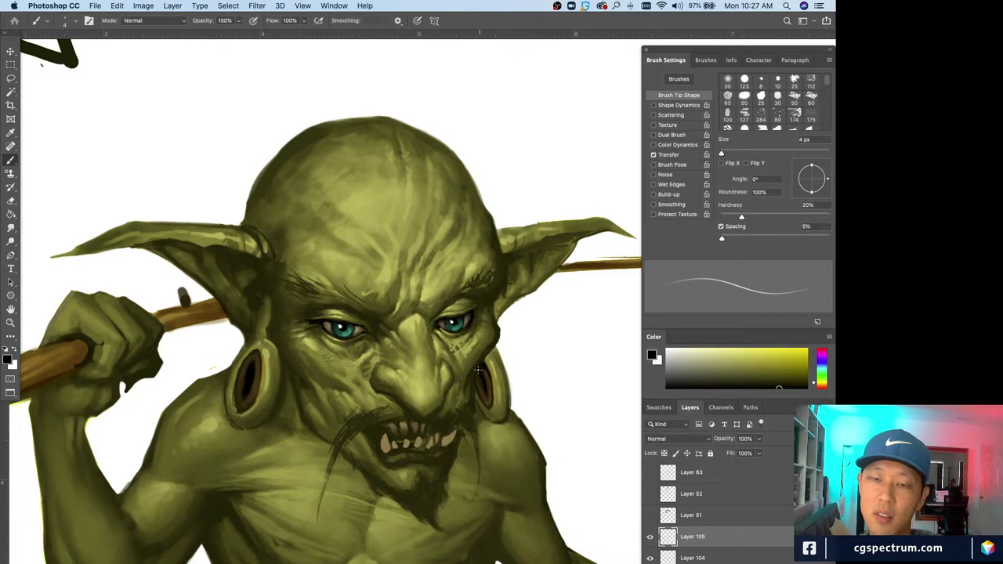
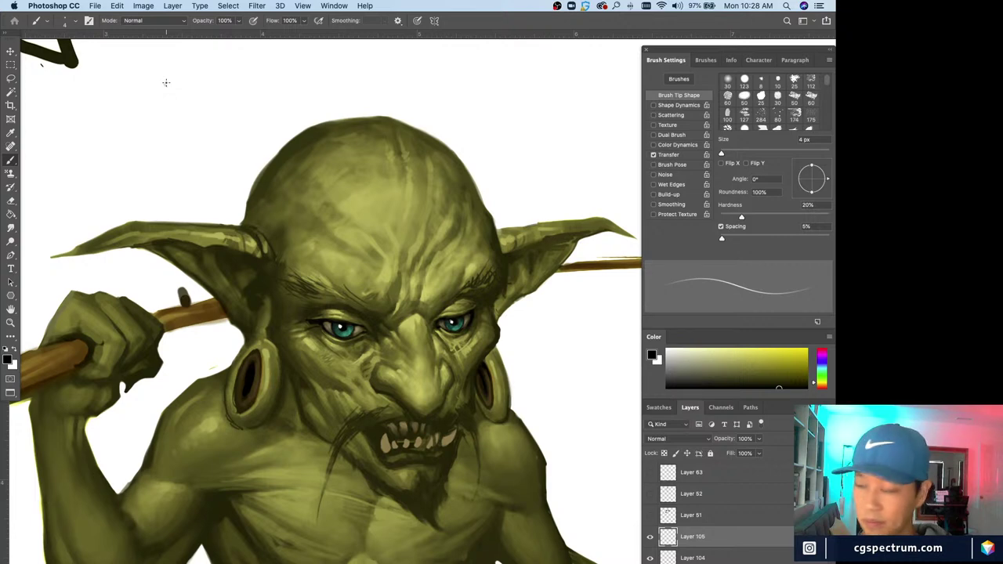
- Deepen the dark cores of the earring openings on Layer 105 with pure black, enlarging the brush from 6 to 9 px
left_click(649, 536)
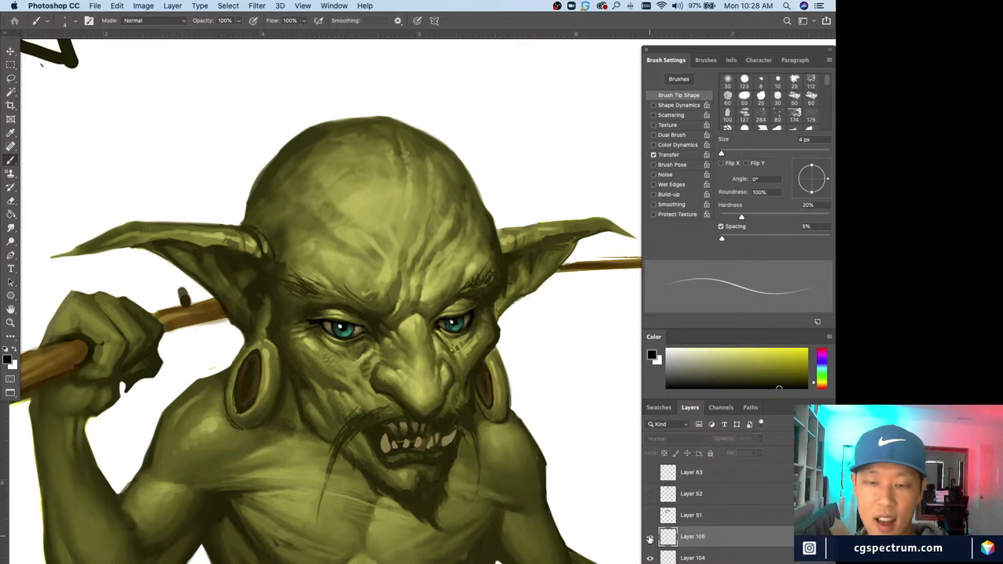
left_click(650, 537)
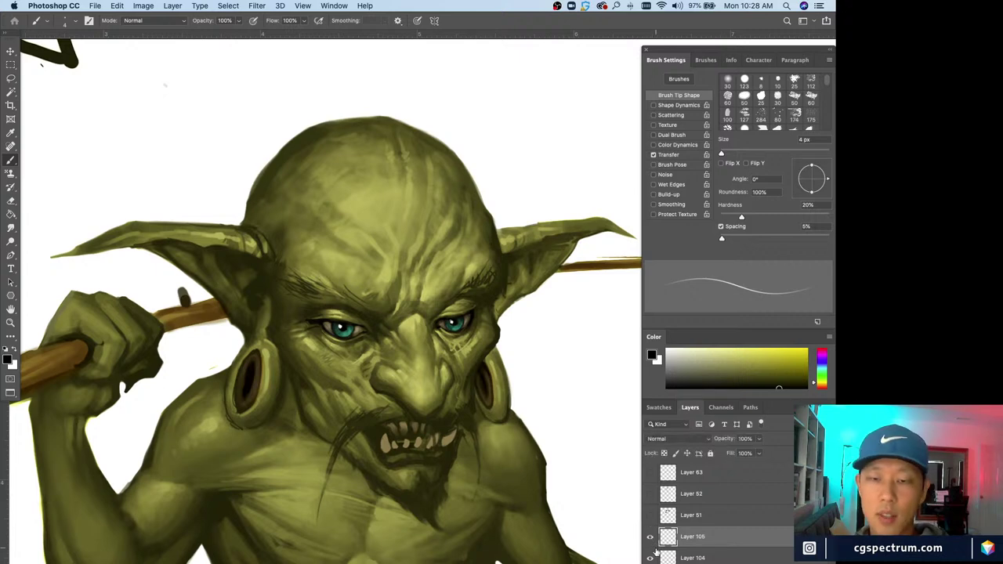
key("d")
key("bracketright")
key("bracketright")
key("bracketright")
key("bracketright")
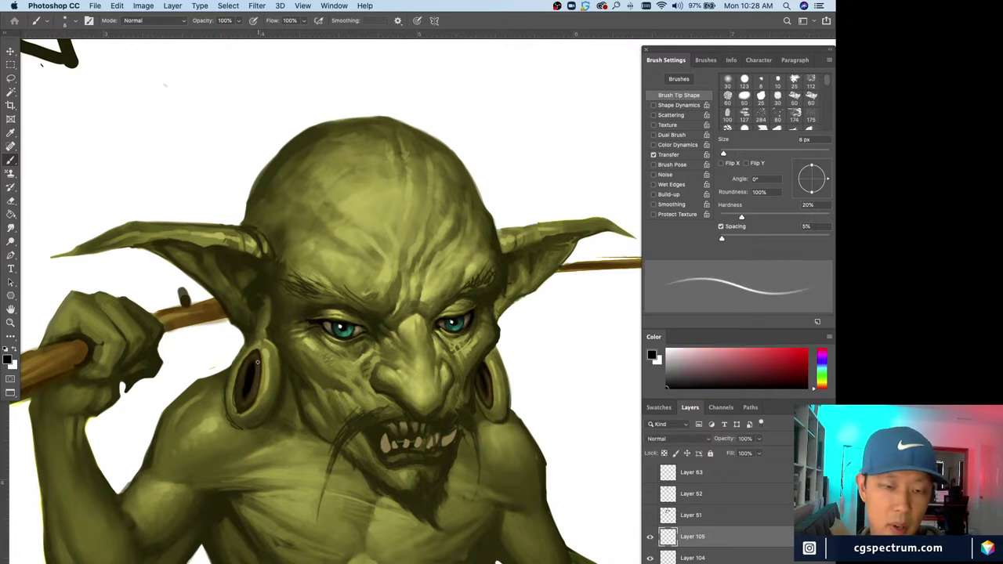
key("bracketright")
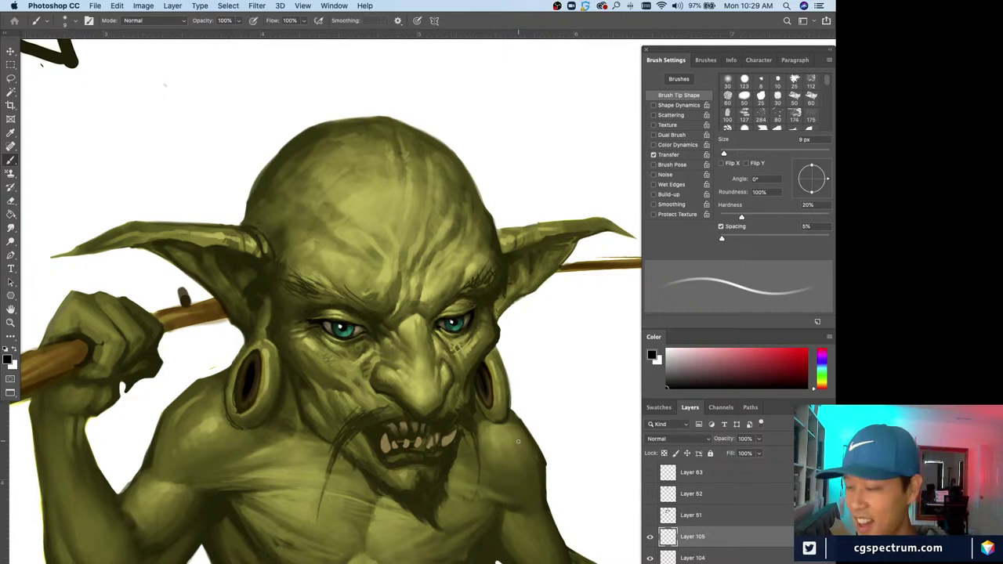
- Compare the earring openings with Layer 105 hidden and shown to judge the added inner depth
left_click(650, 537)
left_click(650, 536)
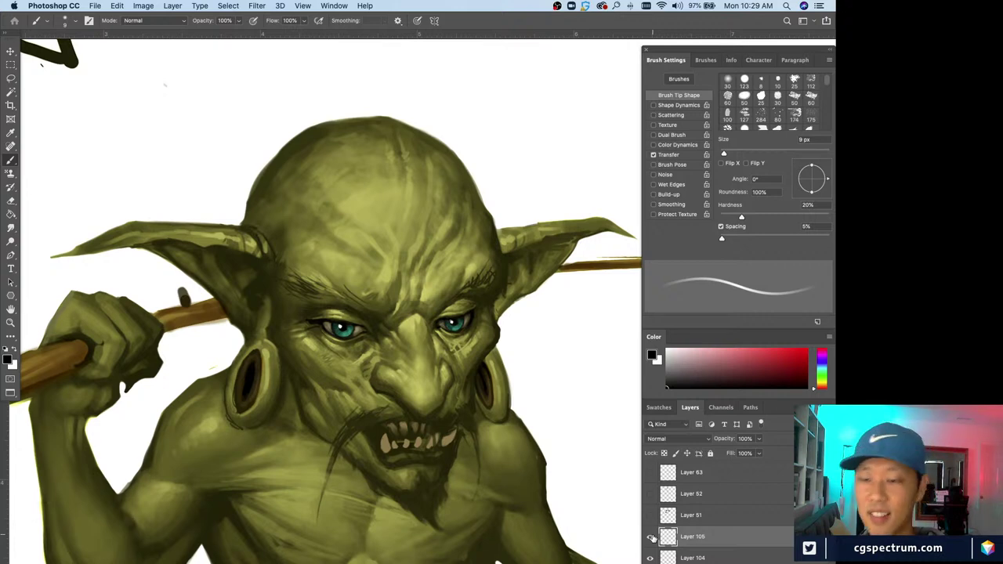
left_click(651, 537)
left_click(651, 537)
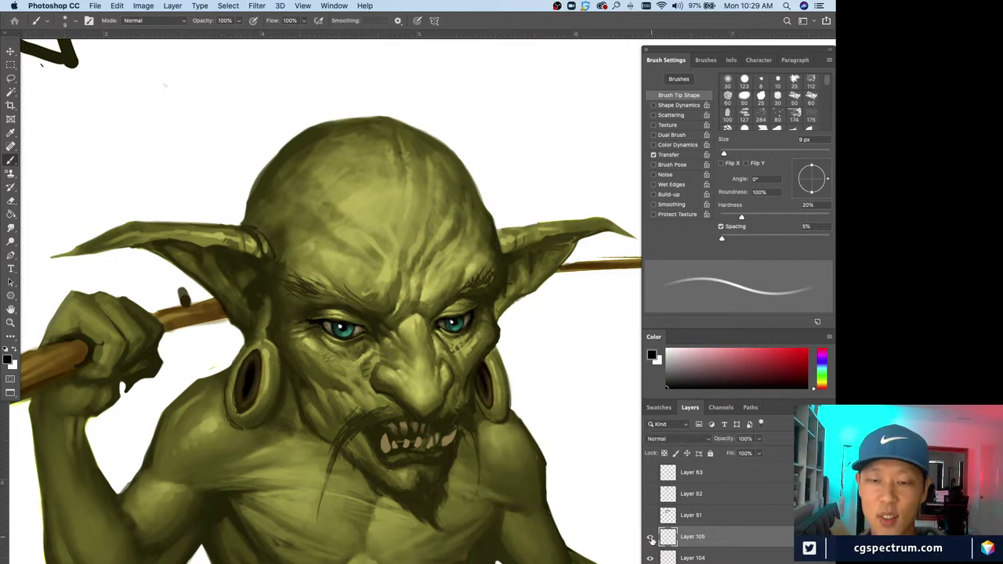
left_click(651, 539)
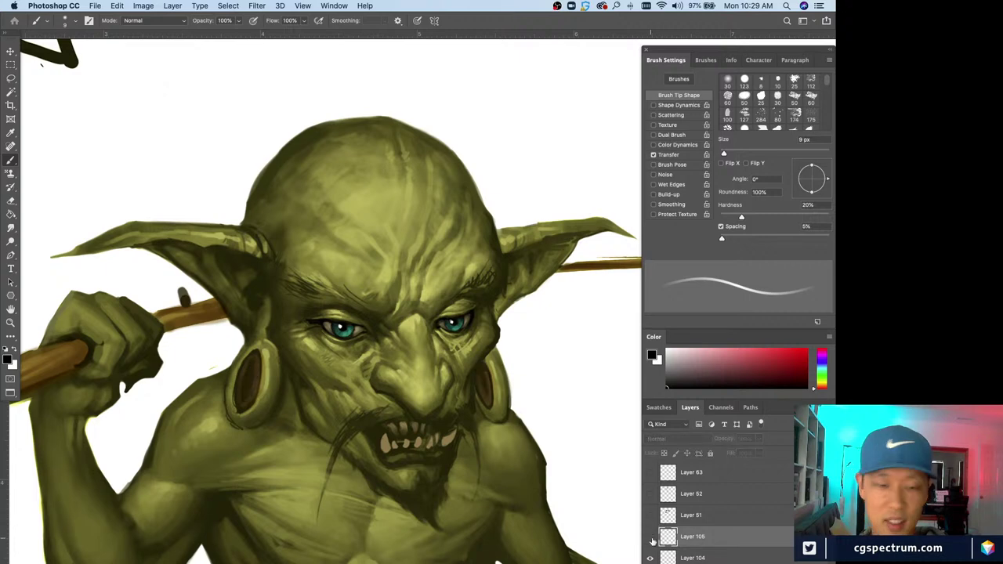
left_click(651, 538)
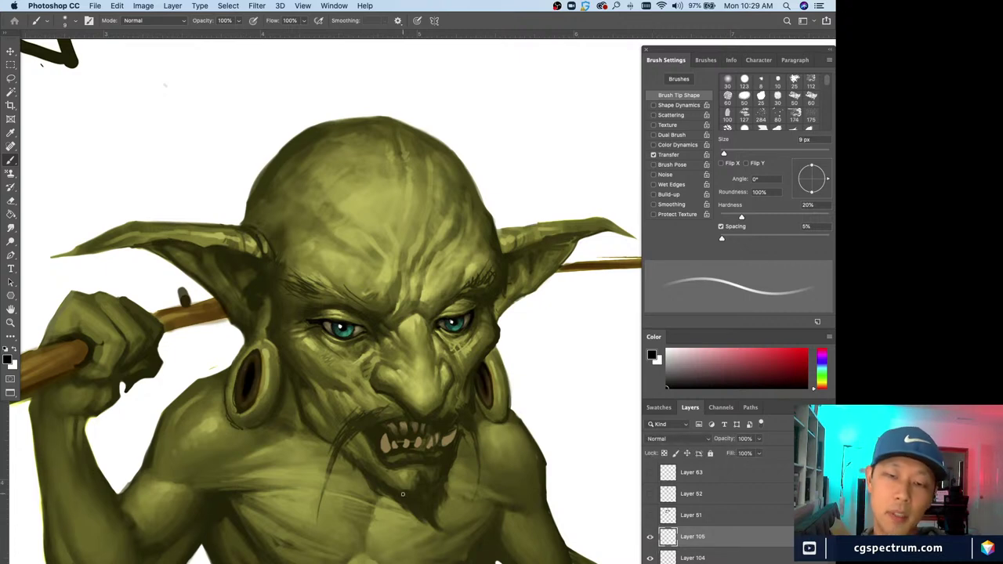
key("super+minus")
key("super+plus")
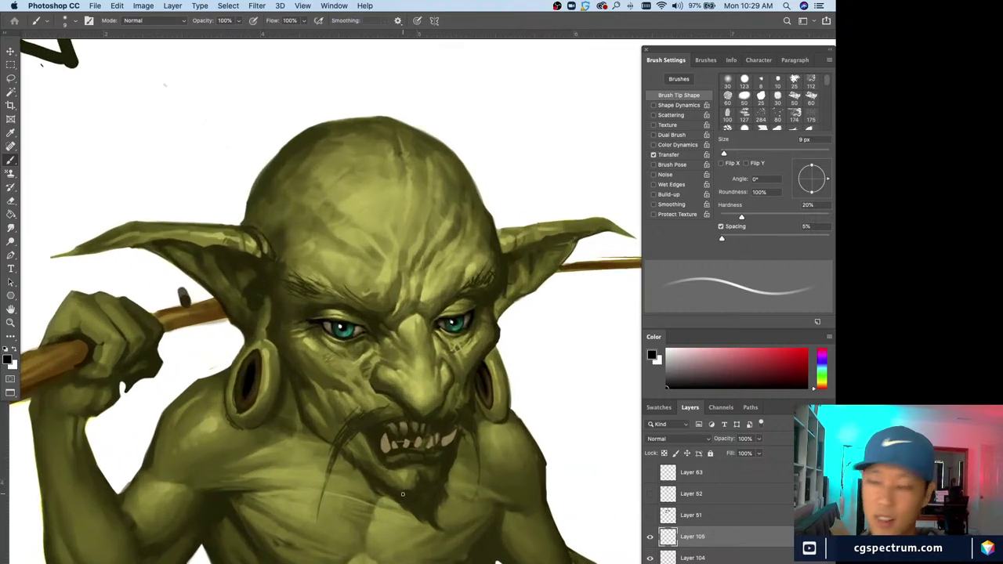
left_click_drag(403, 495, 400, 494)
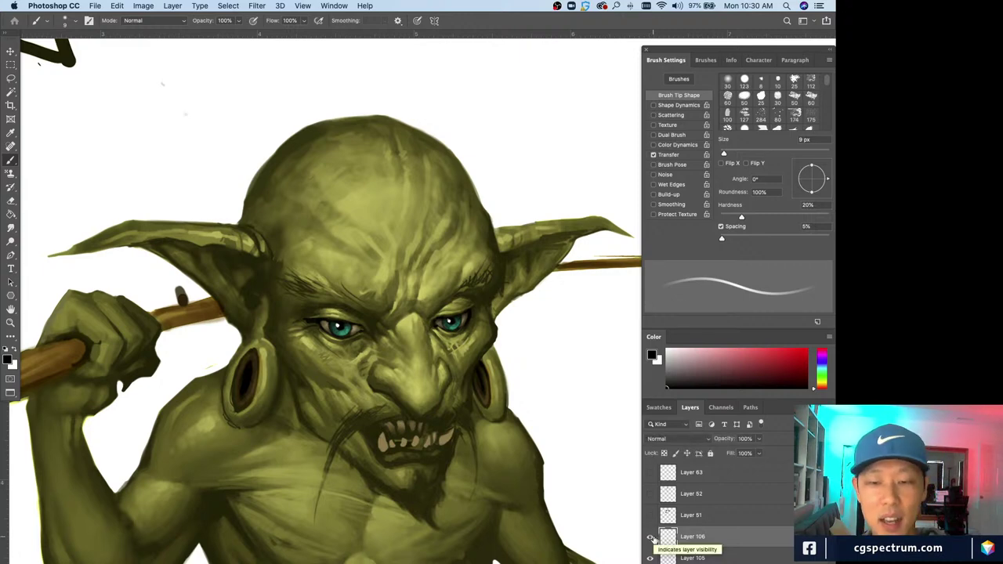
- On a new layer, paint a muted grey-brown inner rim in the rod-side earring's opening at 4 px, undoing the unwanted stroke
left_click(249, 379, "alt")
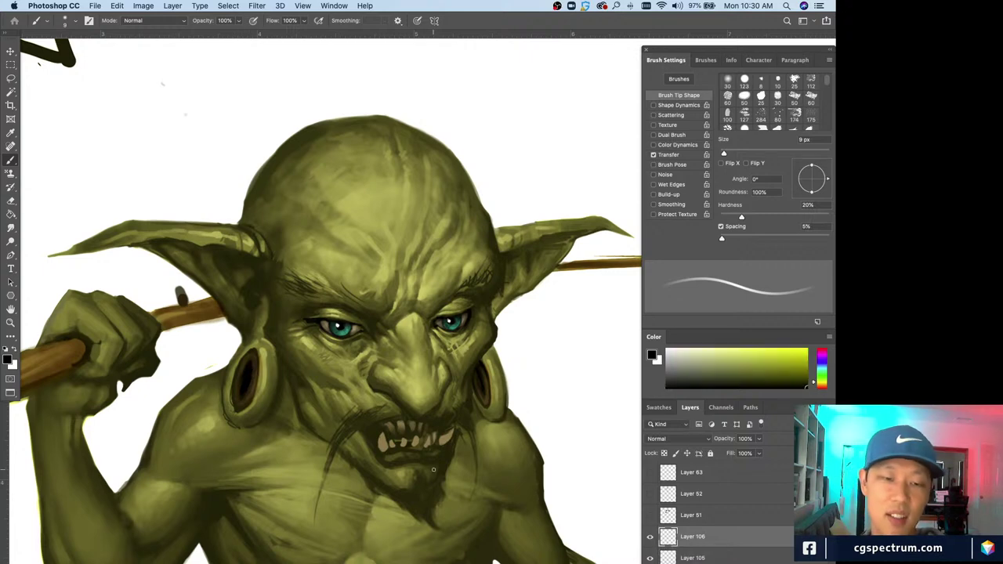
key("super+shift+alt+n")
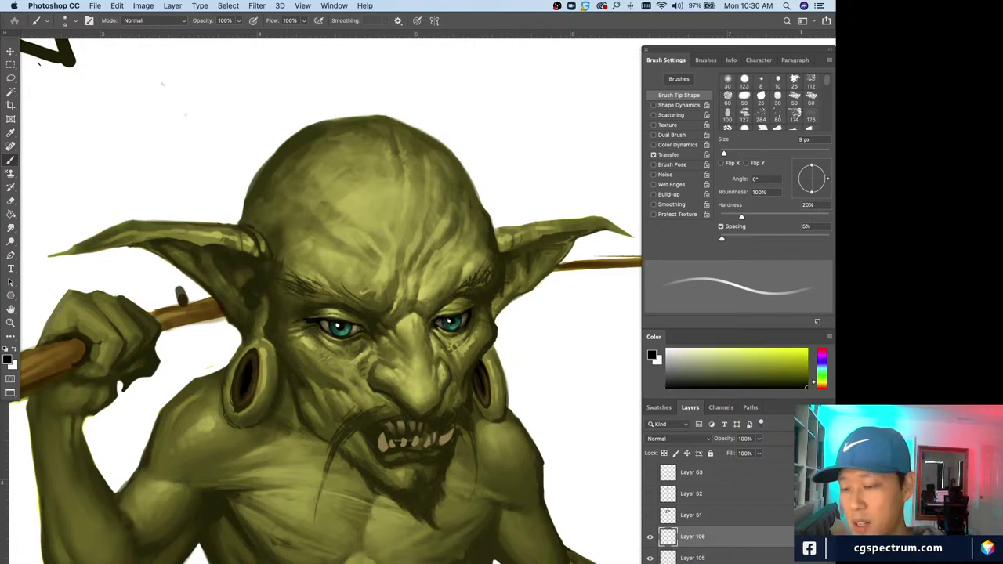
left_click(224, 334, "alt")
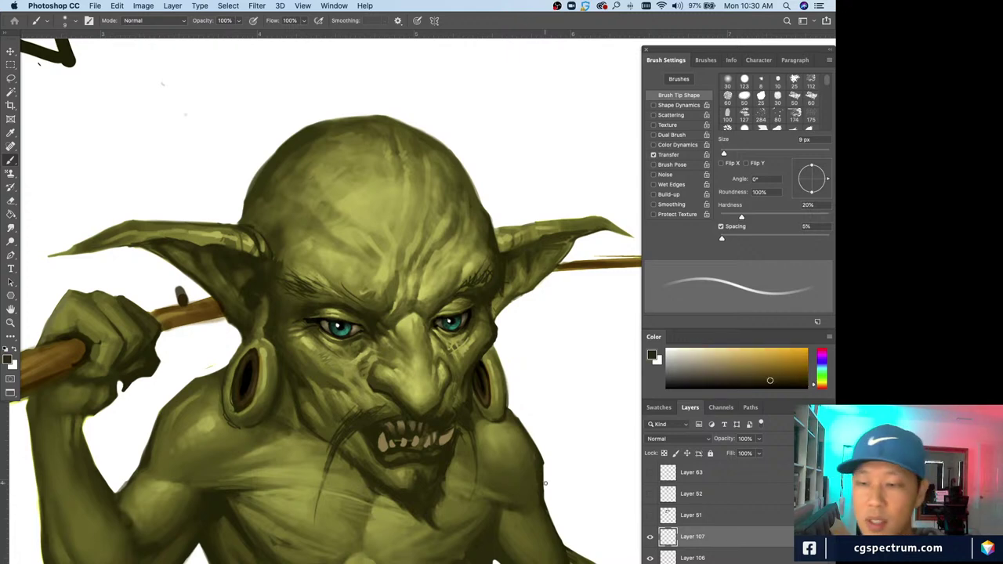
left_click(697, 375)
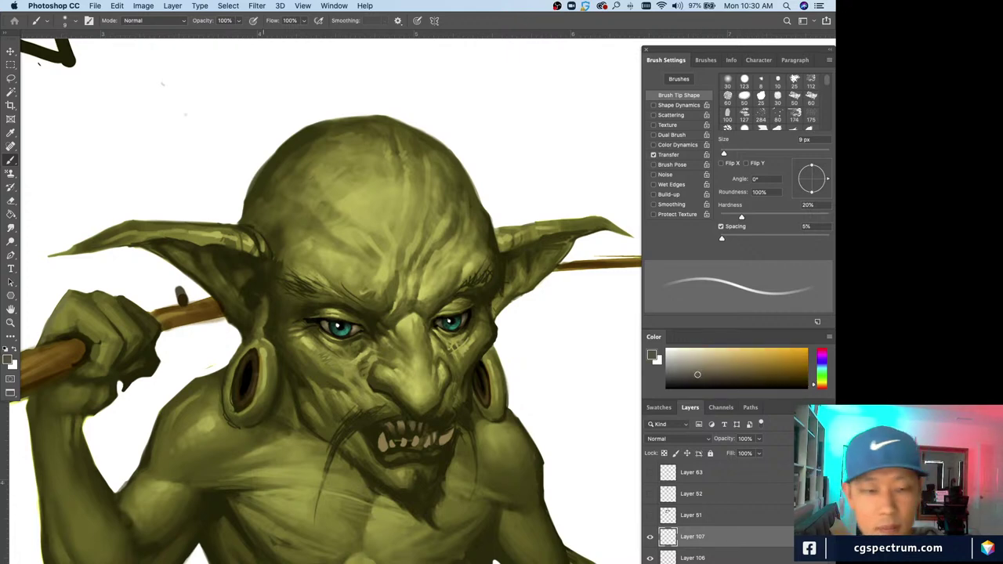
key("[")
key("[")
key("[")
key("[")
key("[")
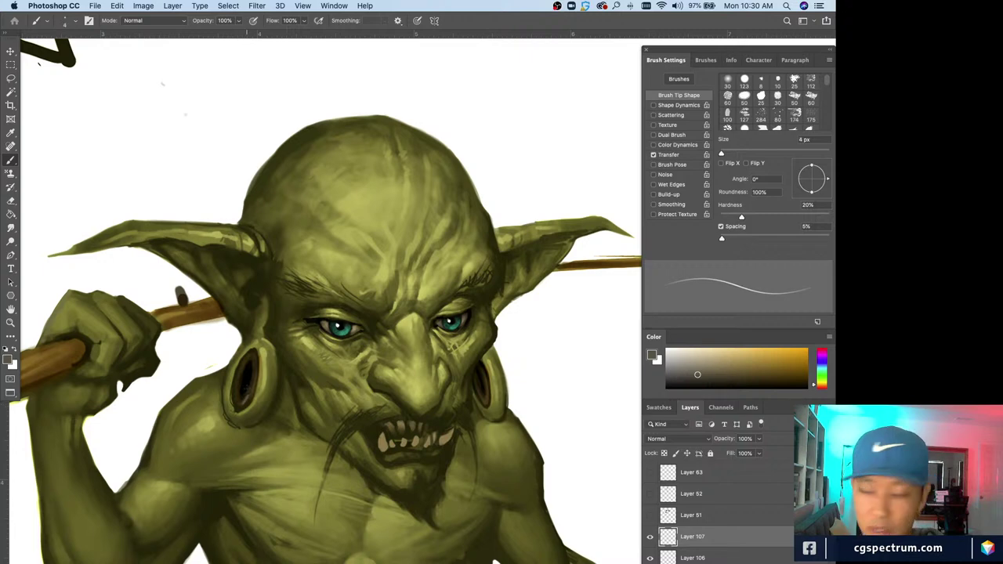
key("super+z")
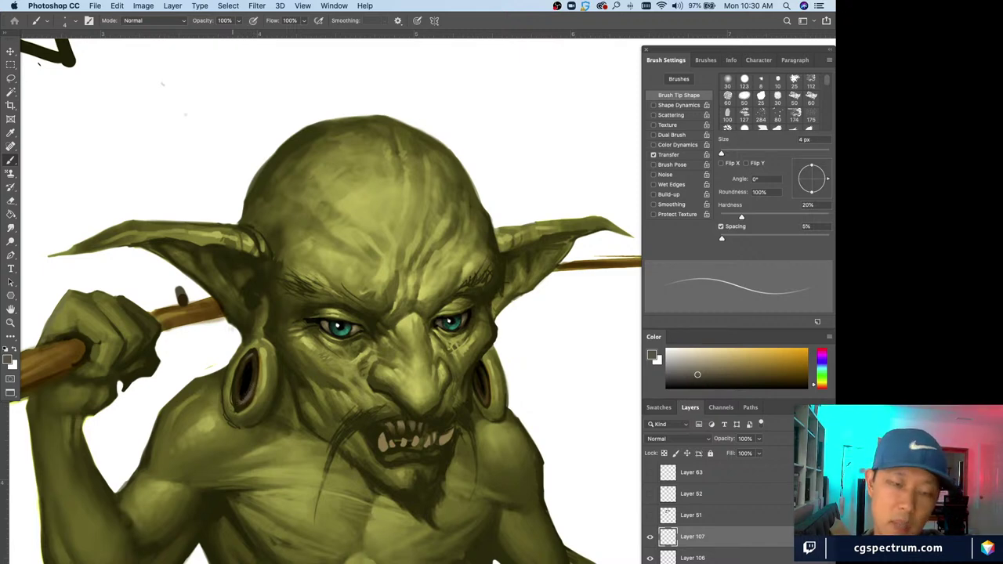
- Soften the rod-side earring's new inner rim with a soft 15 px eraser
key("e")
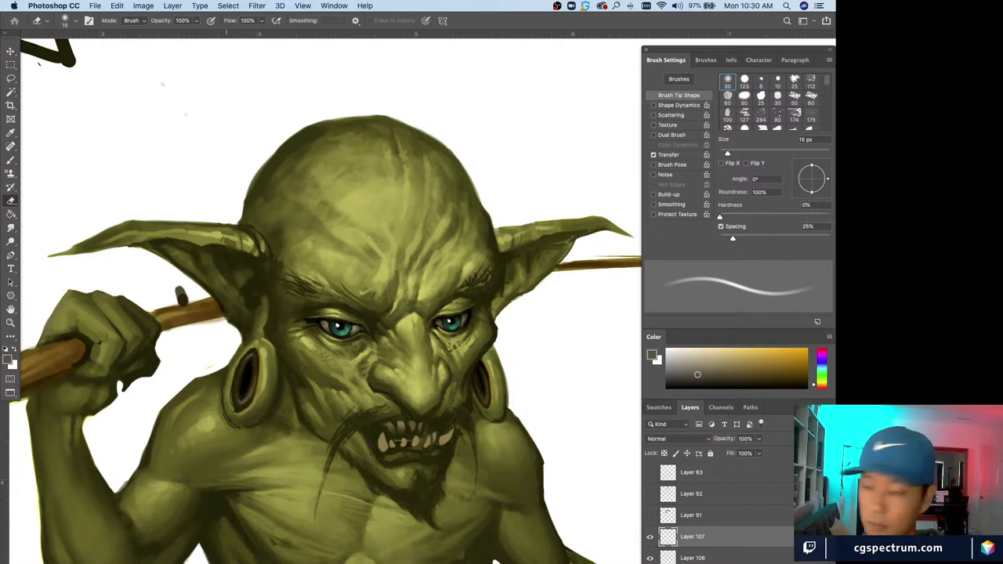
key("b")
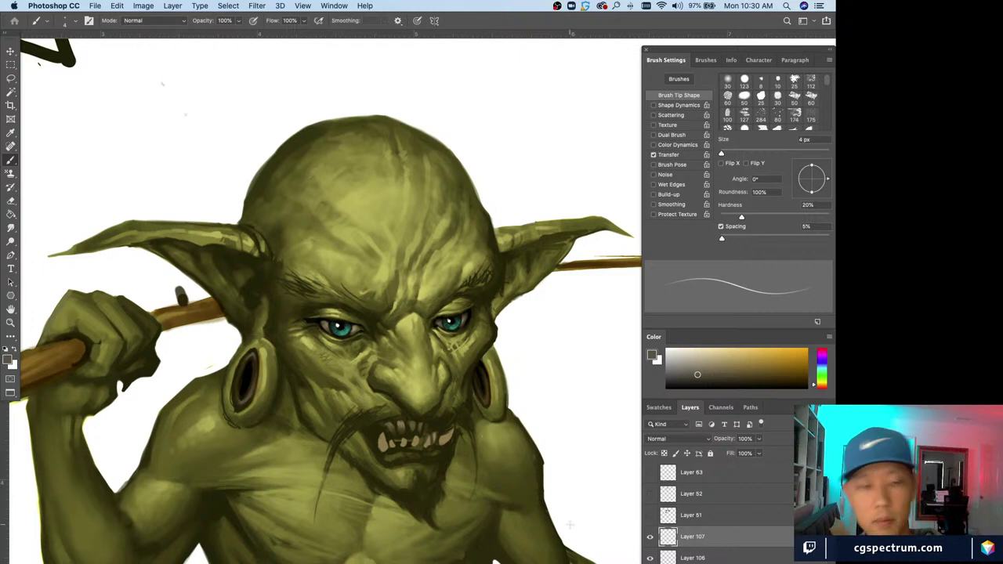
key("super+minus")
key("super+equal")
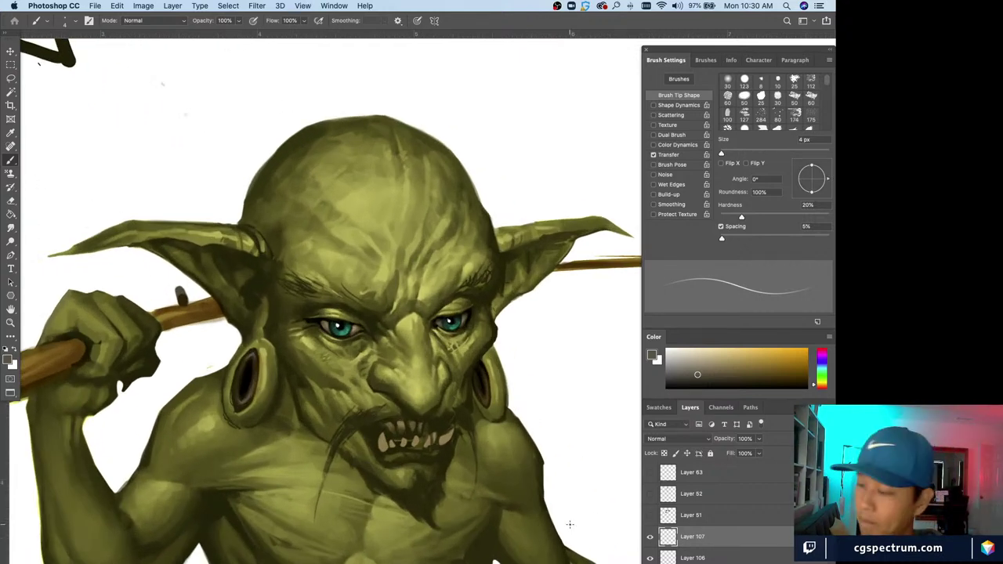
- Add lighter, warmer grey-brown accents along the upper inner rim of the rod-side earring's opening at 5 to 7 px
left_click_drag(697, 374, 714, 370)
key("bracketright")
key("bracketright")
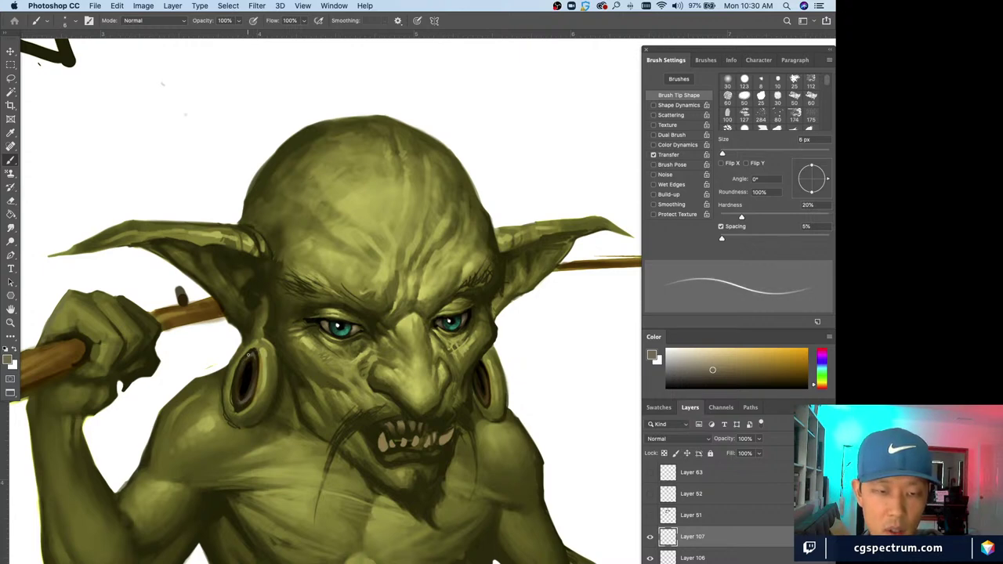
left_click(723, 369)
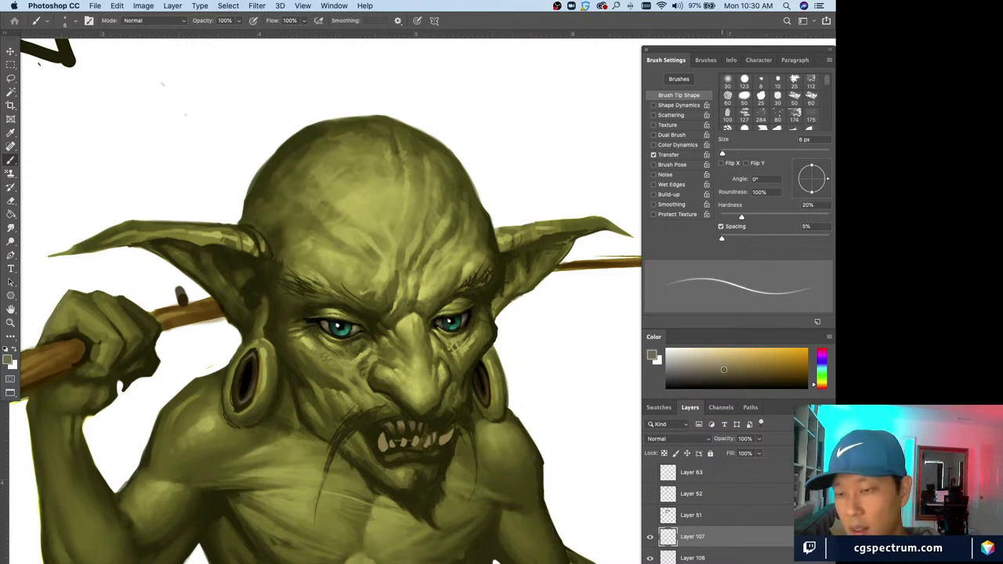
key("bracketleft")
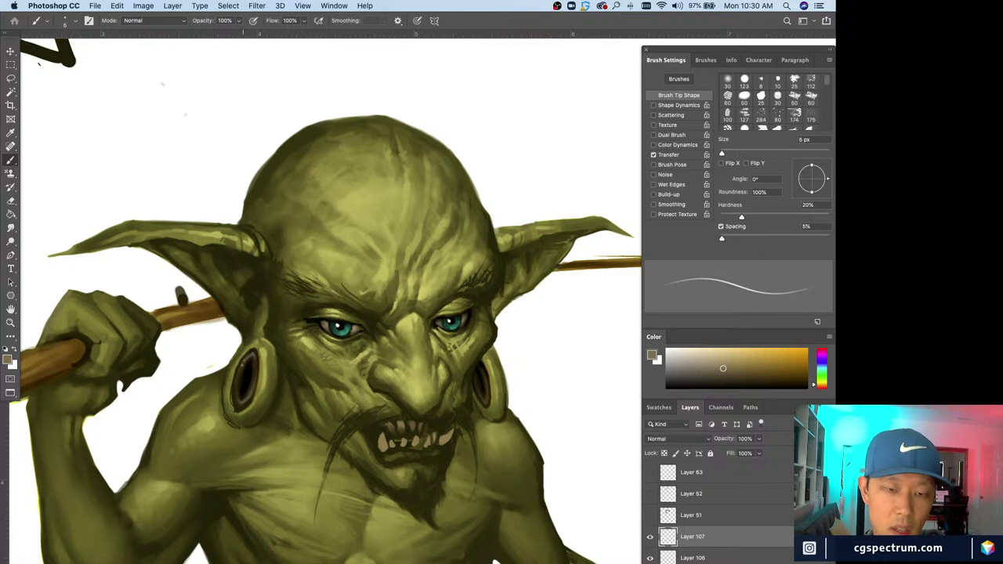
left_click(248, 357, "alt")
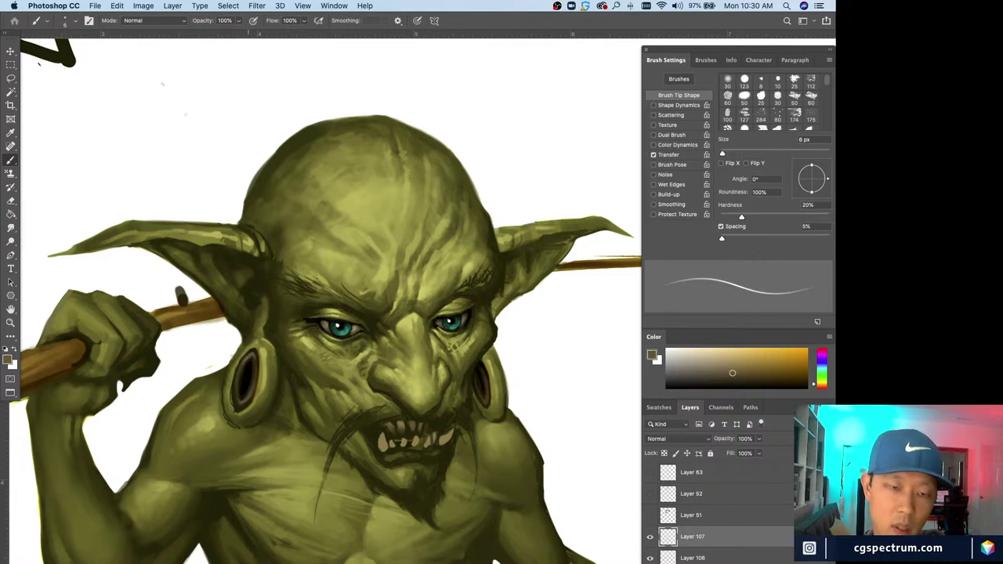
key("bracketright")
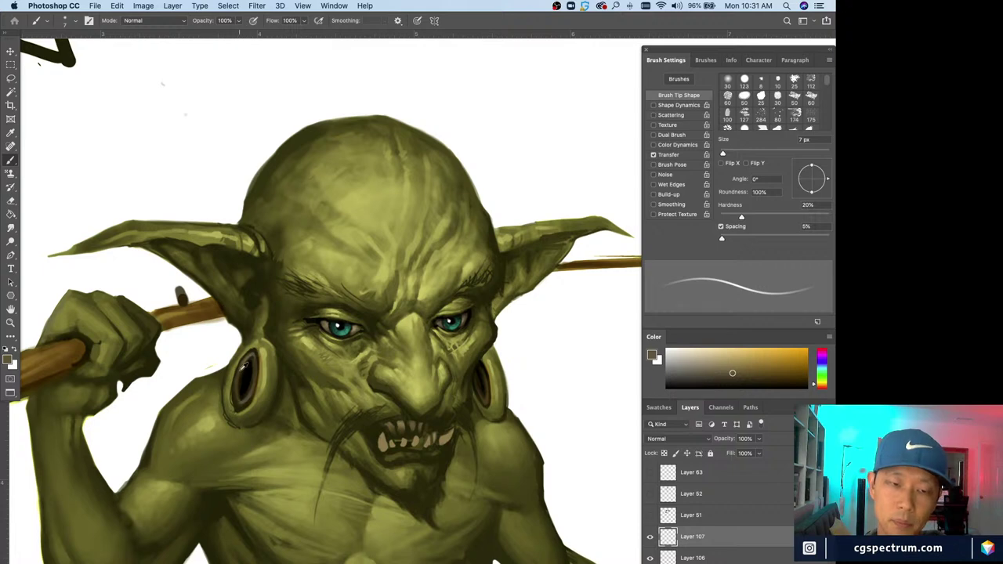
- Blend the rod-side earring's inner rim into its dark core with sampled dark olive-browns at 7 px
left_click(238, 369, "alt")
left_click(239, 377, "alt")
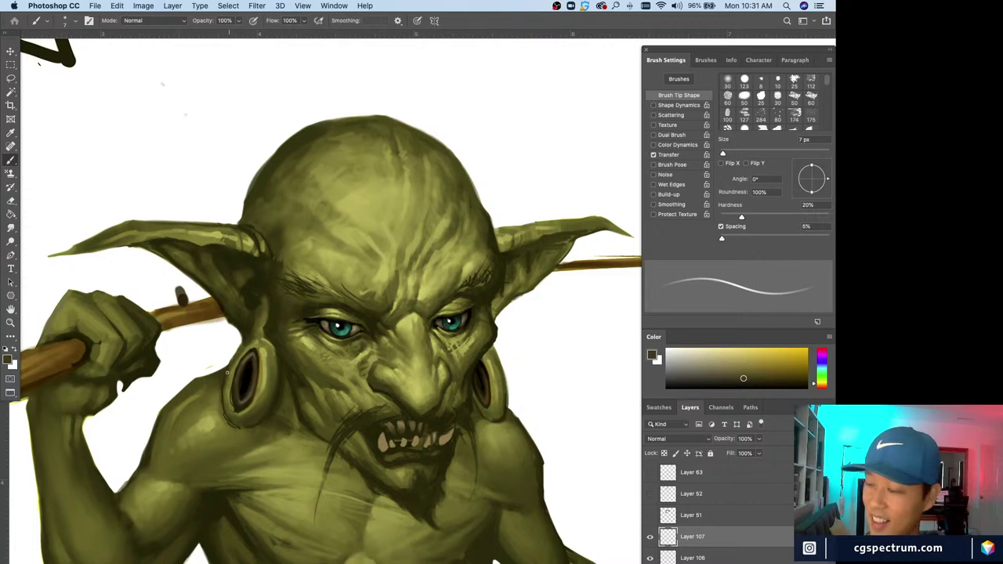
left_click(235, 381, "alt")
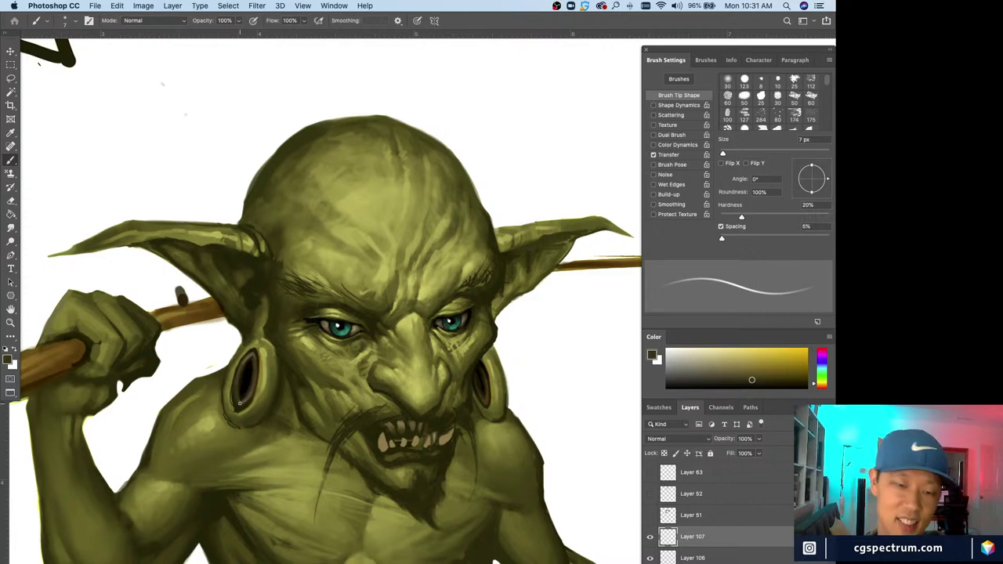
key("super+minus")
key("super+minus")
key("super+plus")
key("super+plus")
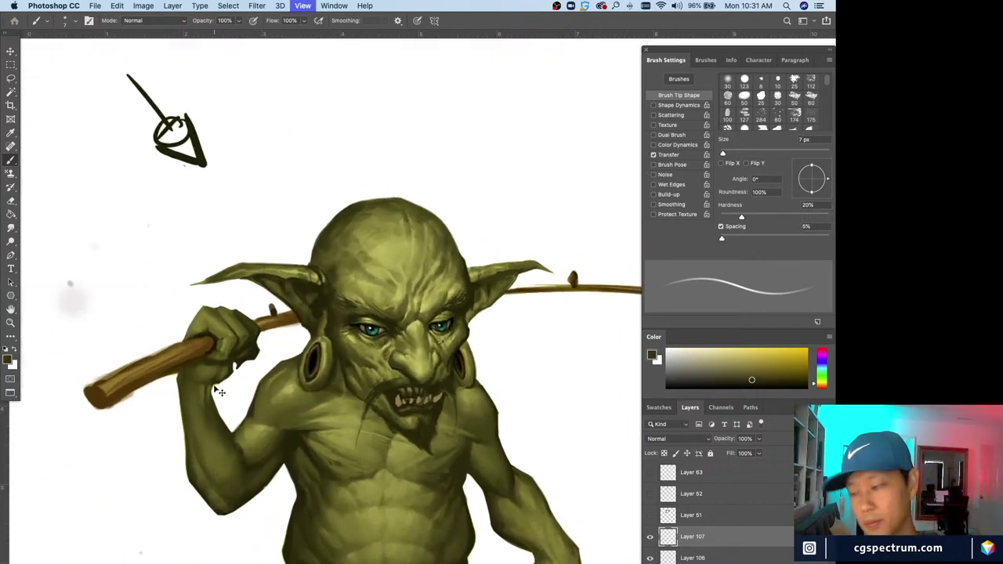
- Touch up the core inside the rod-side earring's opening with black at 8 px
key("e")
key("b")
left_click(242, 366, "alt")
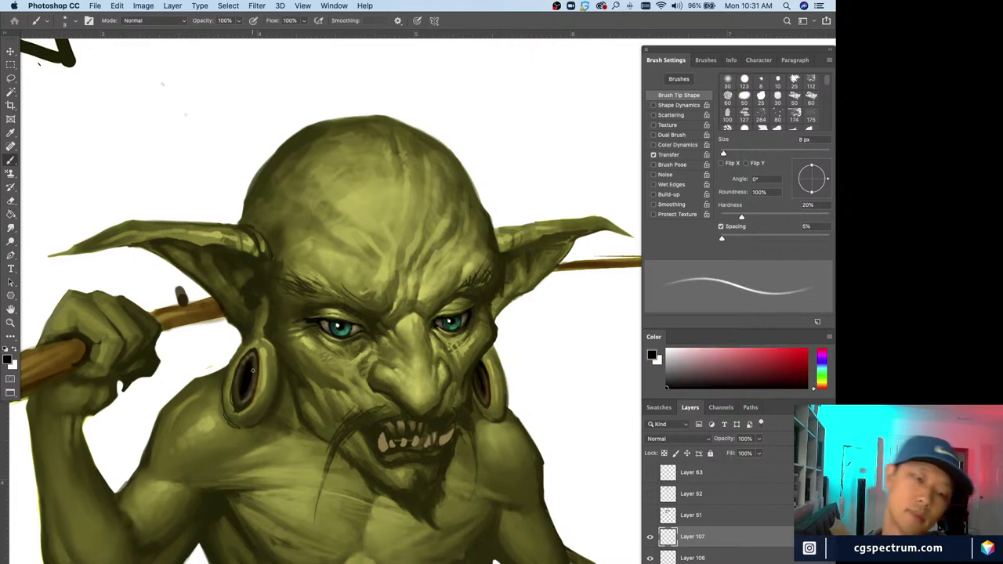
- Examine how the earring openings read across the whole goblin at several magnifications, with Layer 107 hidden and shown
key("super+minus")
key("super+minus")
left_click_drag(391, 527, 398, 507)
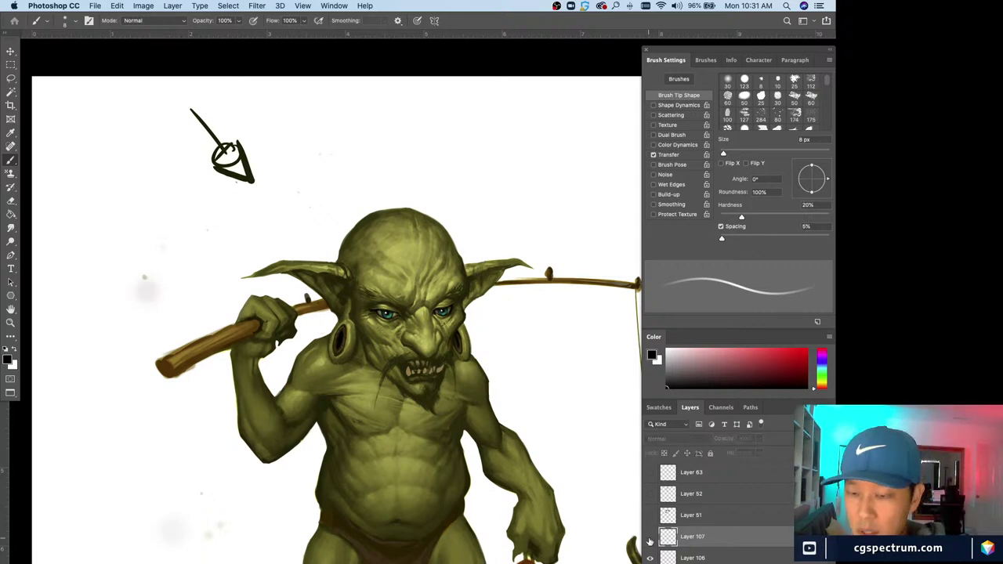
key("super+minus")
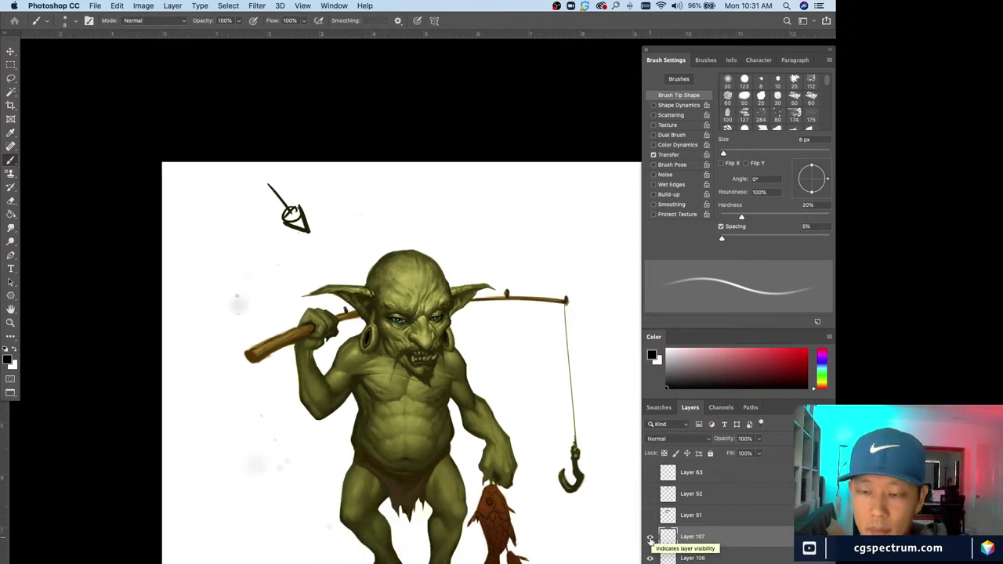
key("super+plus")
key("super+plus")
key("super+plus")
key("super+plus")
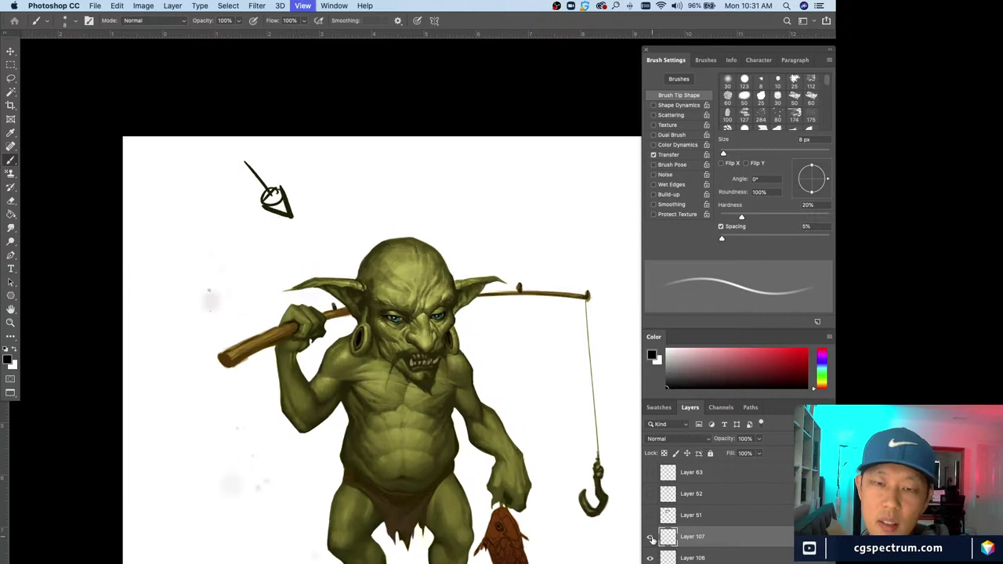
left_click_drag(409, 462, 410, 456)
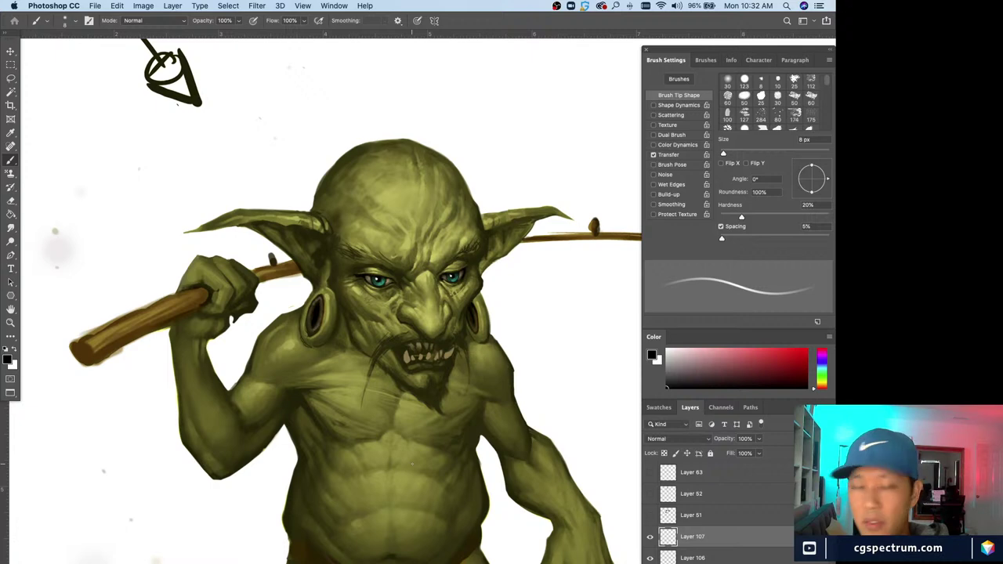
left_click(304, 306, "alt")
key("super+minus")
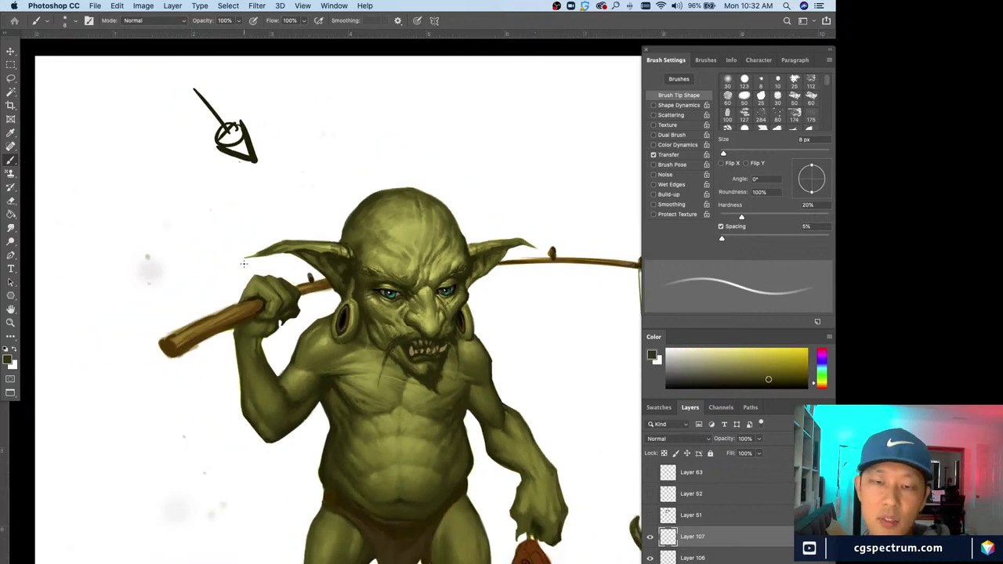
key("super+minus")
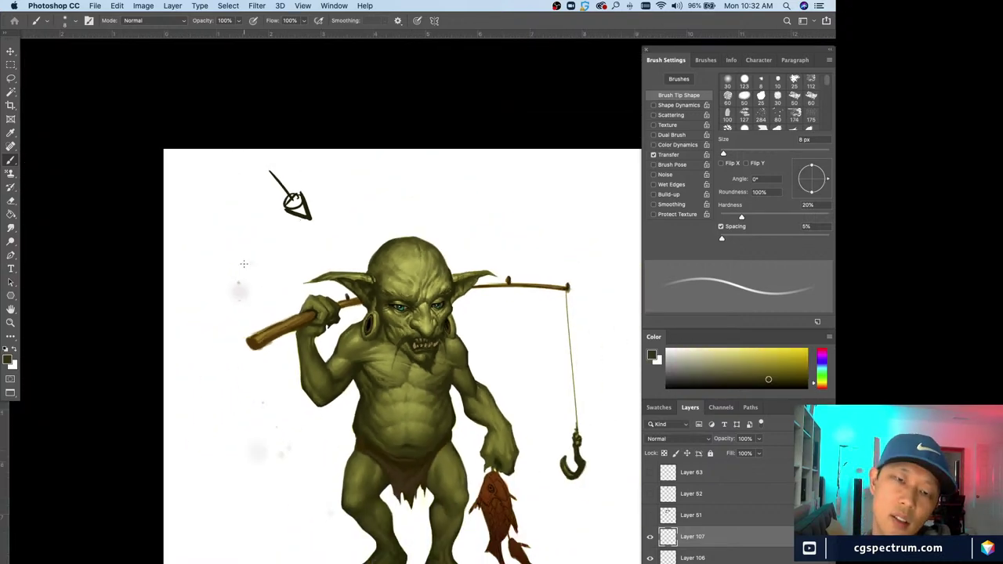
key("super+minus")
key("super+plus")
key("super+plus")
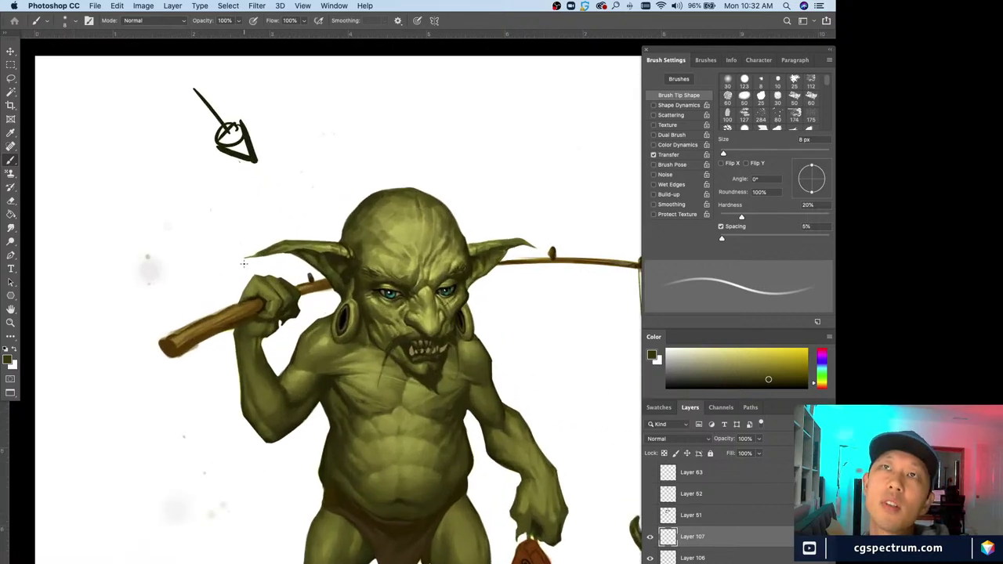
scroll(244, 264, "down", 2)
scroll(244, 264, "up", 2)
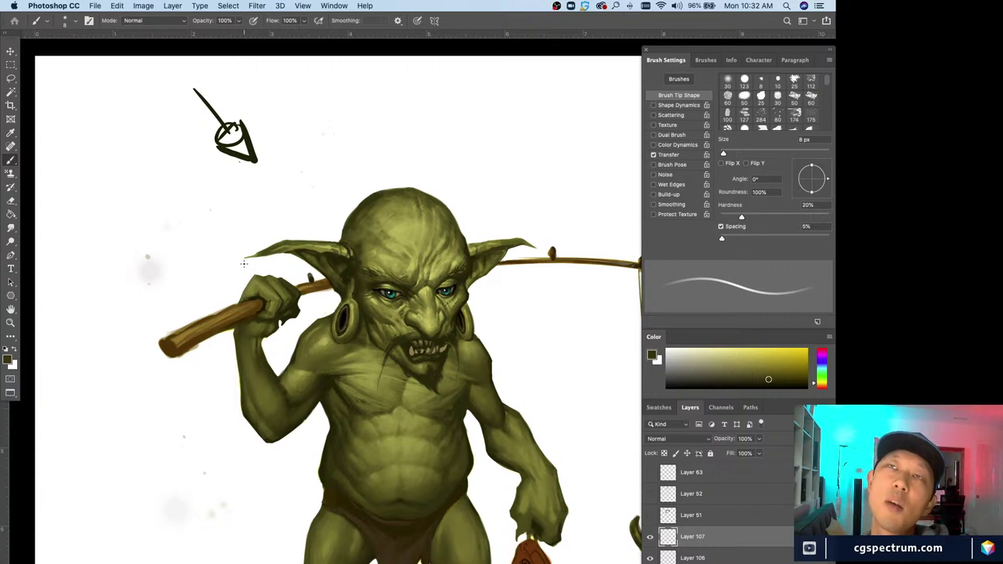
scroll(244, 264, "down", 2)
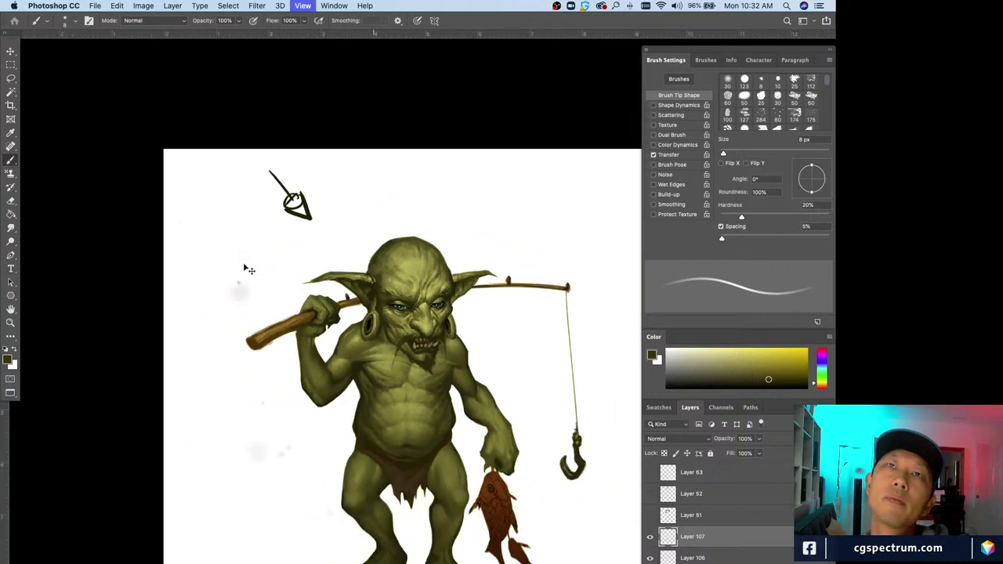
scroll(244, 264, "up", 2)
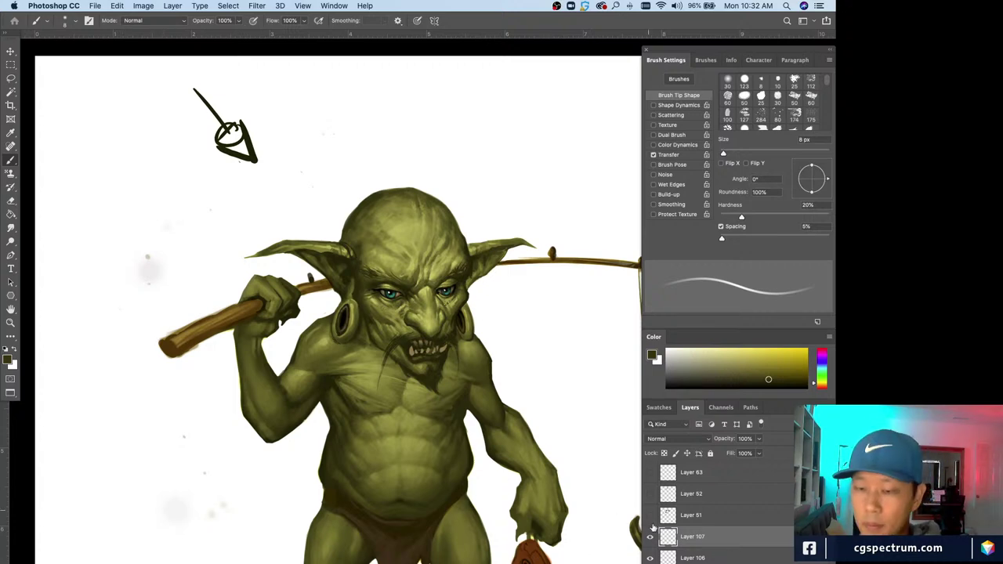
- Darken the cut end of the fishing rod's thick handle with dark brown, enlarging the brush from 8 to 15 px
key("super+minus")
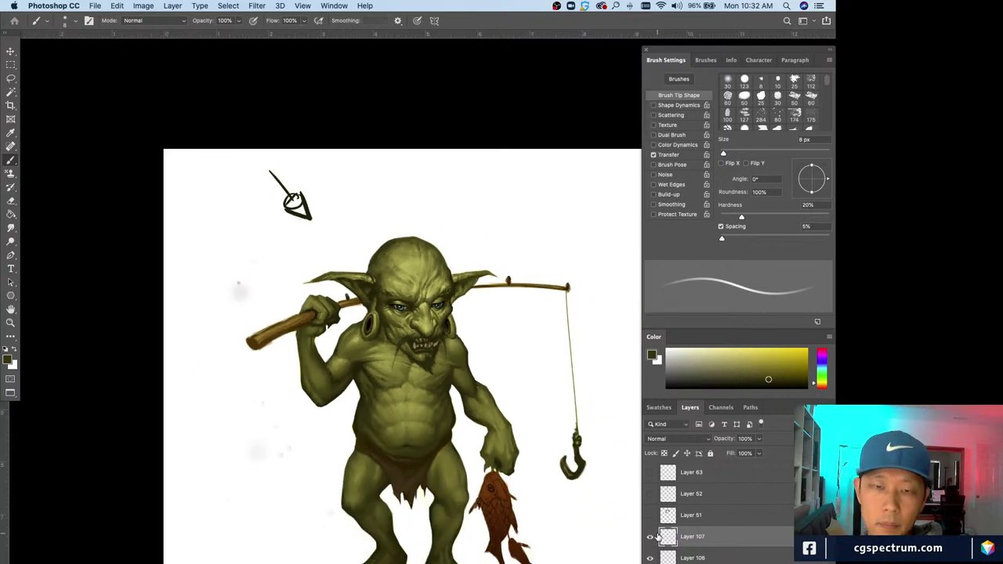
key("super+plus")
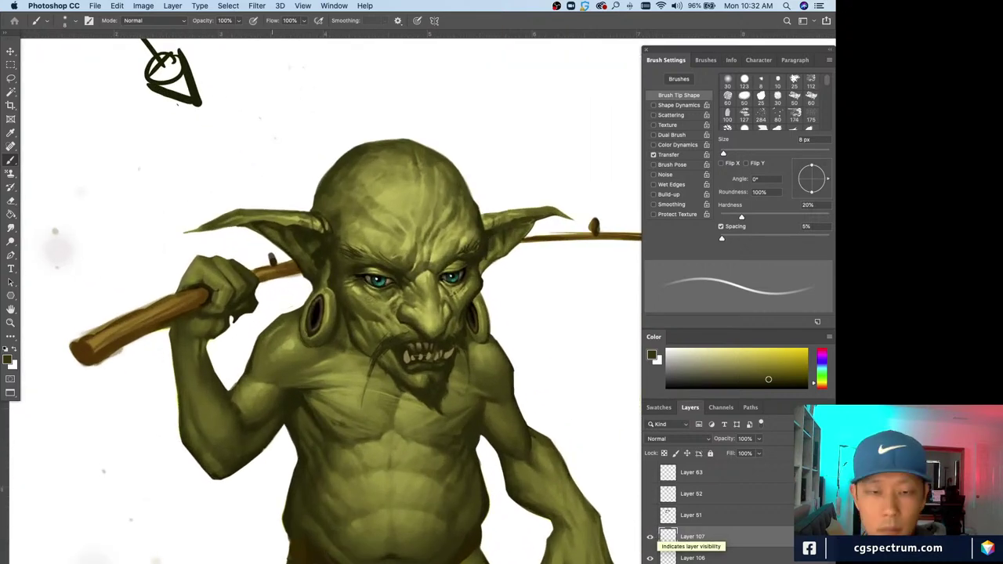
key("d")
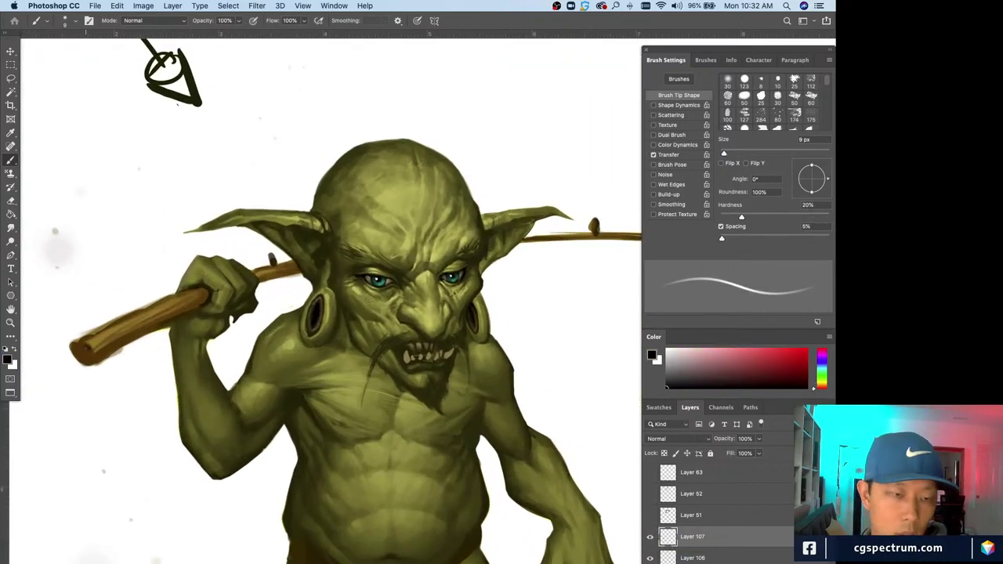
left_click(91, 344, "alt")
key("bracketright")
key("bracketright")
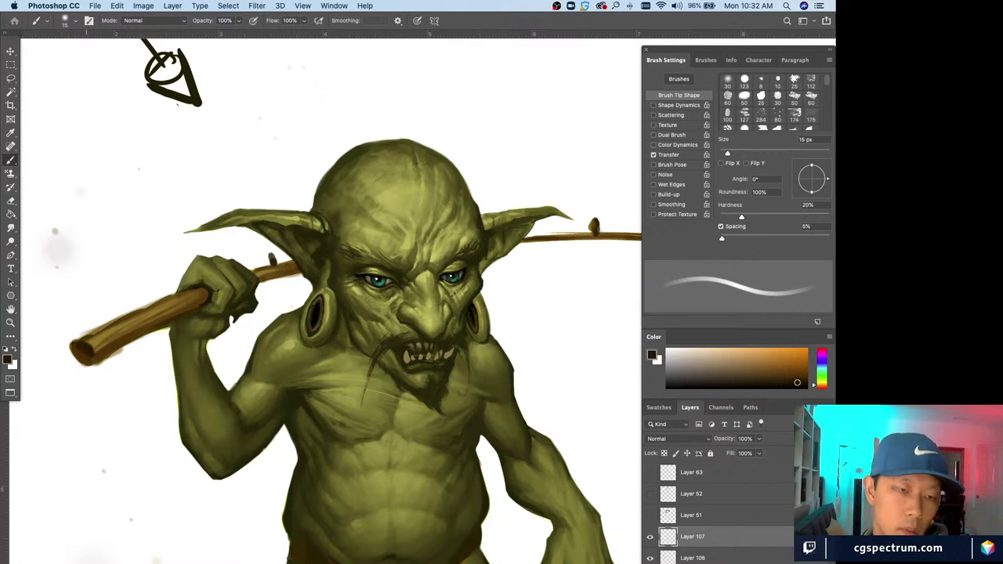
left_click_drag(94, 391, 217, 383)
- Refine the rod handle's upper edge near its cut end with sampled browns at 8 px
key("x")
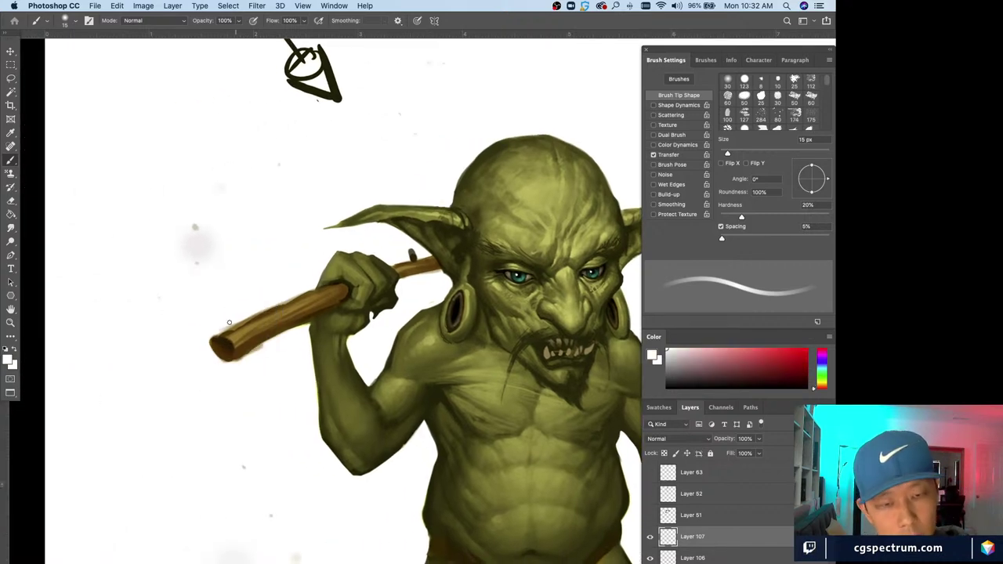
key("x")
key("bracketleft")
key("bracketleft")
key("bracketleft")
left_click_drag(257, 316, 231, 331)
left_click(253, 333, "alt")
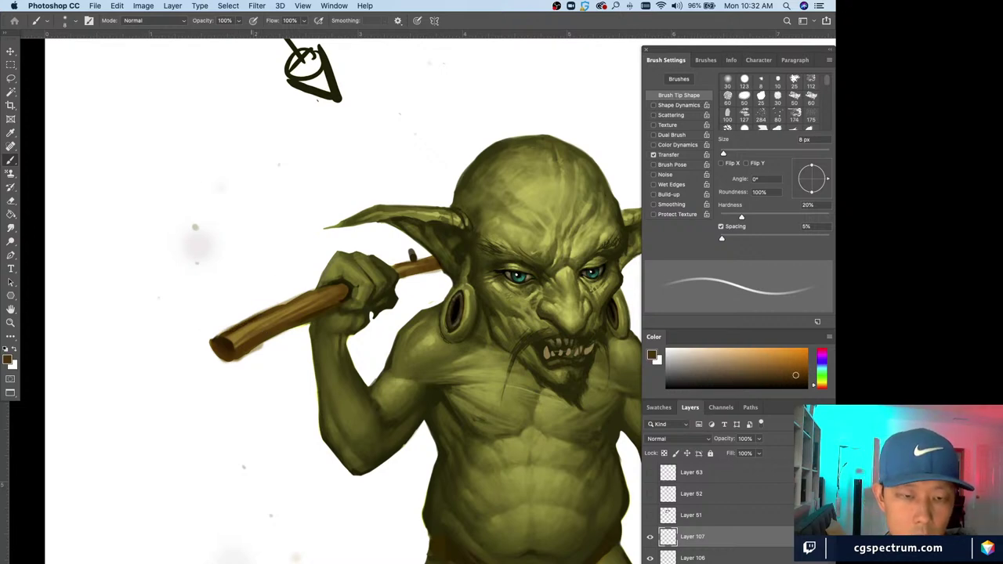
left_click(224, 335, "alt")
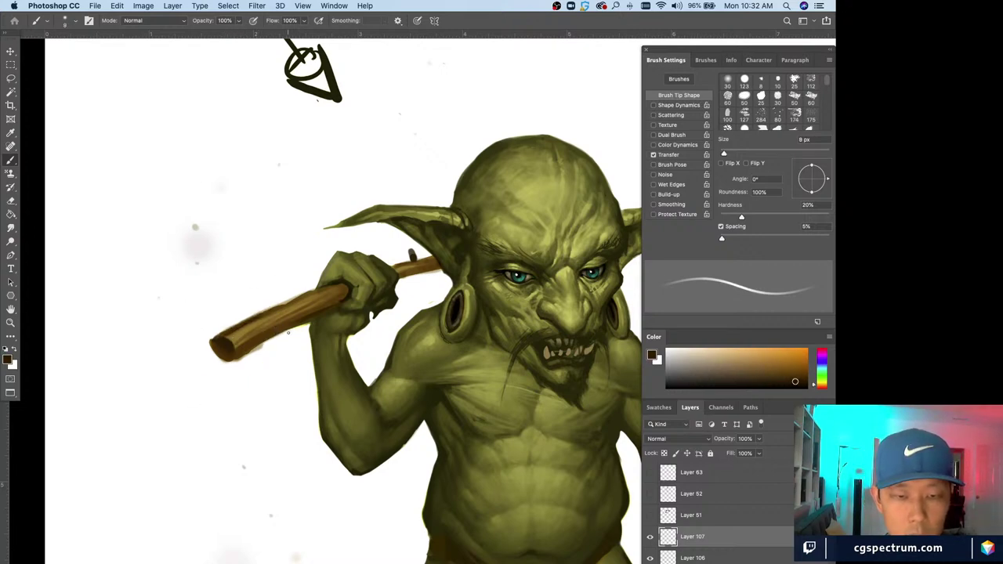
- Deepen the shadow along the underside of the rod handle with dark brown at 9 to 10 px
key("bracketright")
left_click_drag(298, 325, 235, 362)
left_click(262, 356, "alt")
left_click(253, 346, "alt")
key("bracketright")
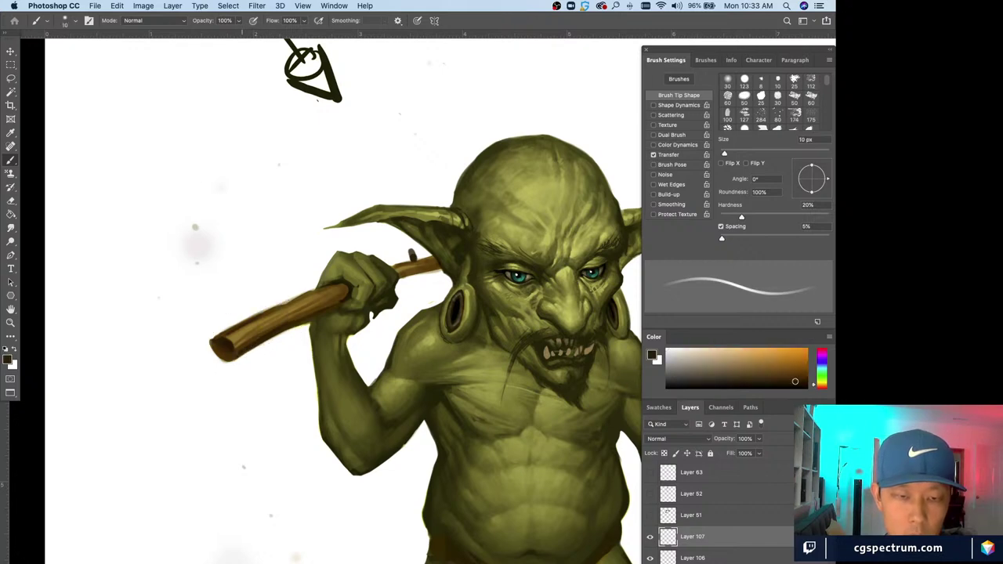
key("bracketleft")
- Trim the rod handle's underside beside the fist with the sampled background white at 9 px, undoing the first two strokes
left_click(300, 333, "alt")
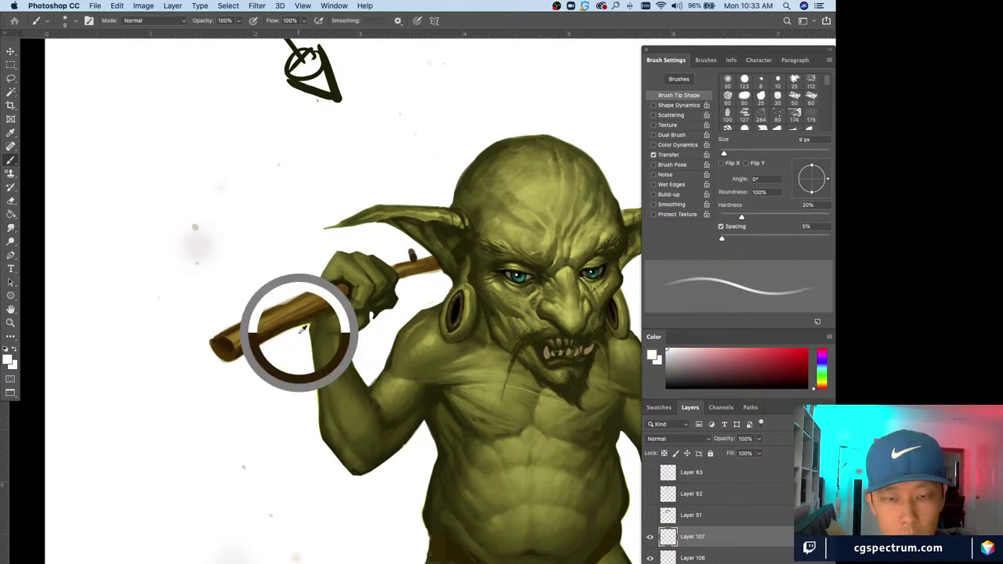
left_click_drag(310, 321, 271, 338)
left_click_drag(304, 322, 259, 343)
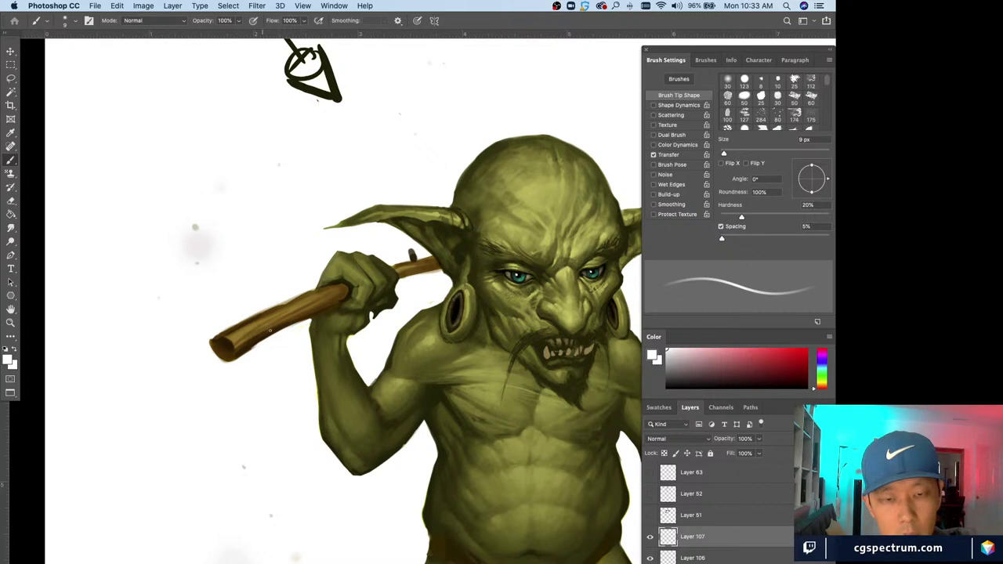
key("super+z")
key("super+z")
left_click(302, 332, "alt")
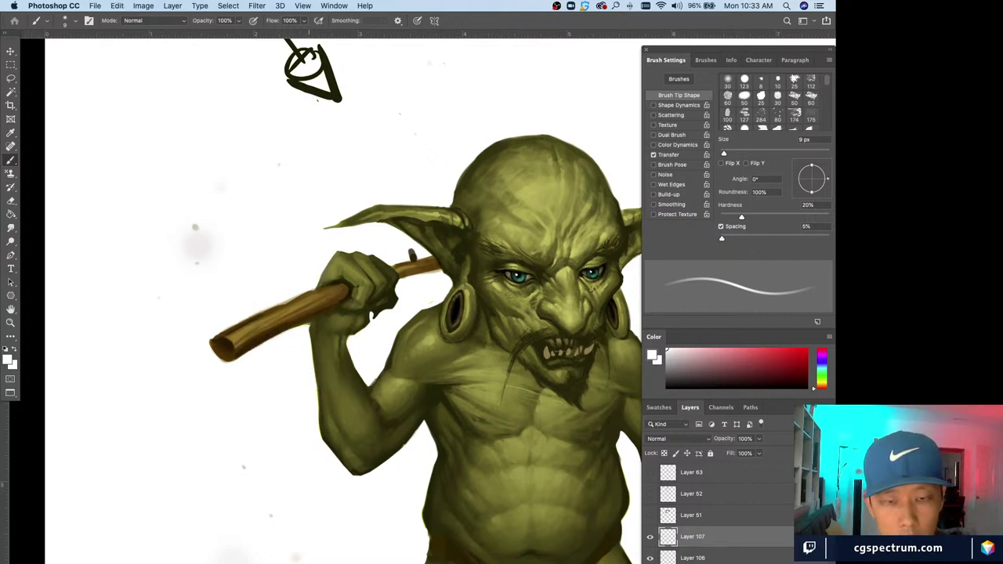
- Blend the rod handle's shaded side and cut end with sampled dark browns at 10 to 15 px
left_click(265, 333, "alt")
key("bracketright")
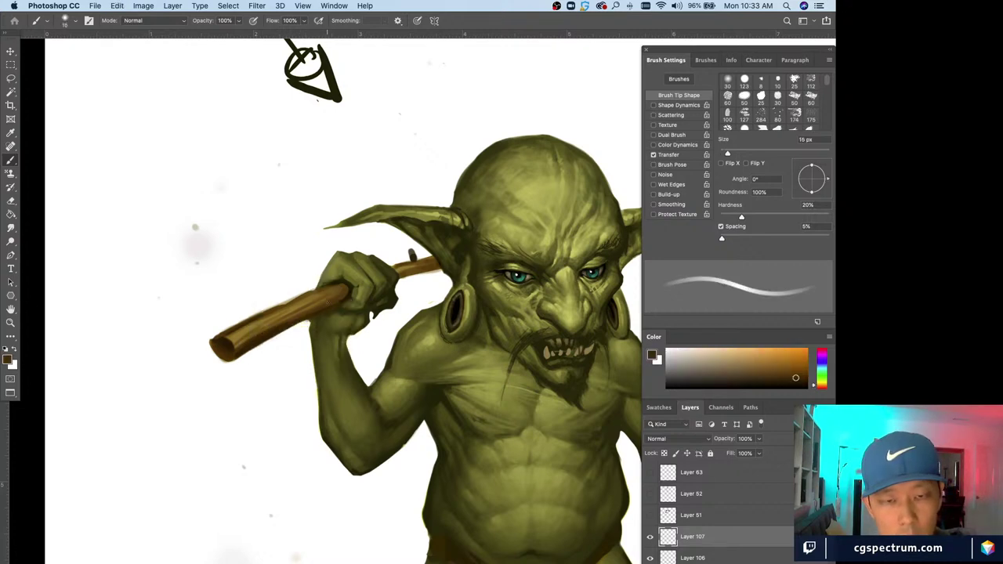
left_click(232, 342, "alt")
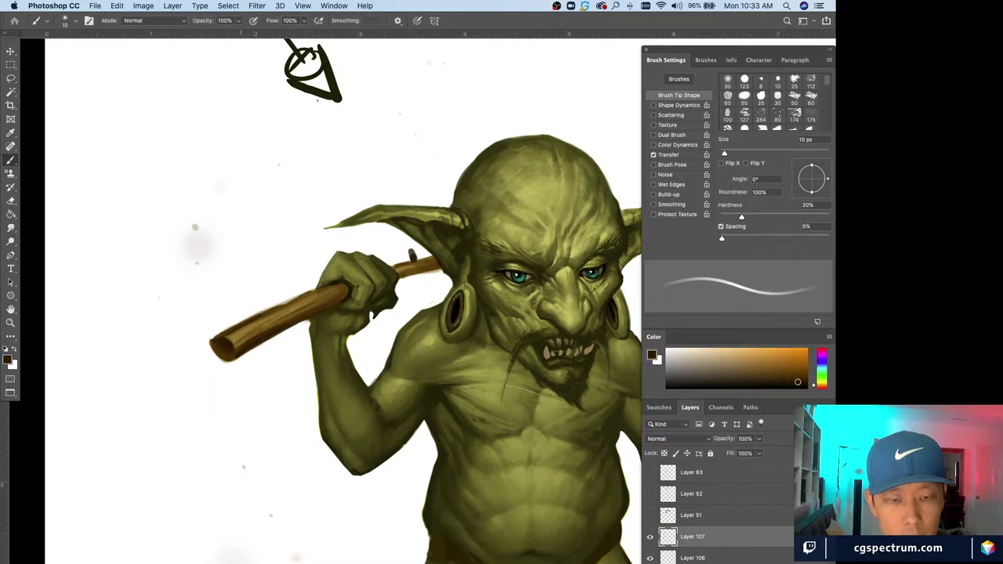
- Trim the outer contour of the rod's cut end with the sampled background white at 7 to 8 px
key("bracketleft")
key("bracketleft")
key("bracketleft")
left_click(209, 343, "alt")
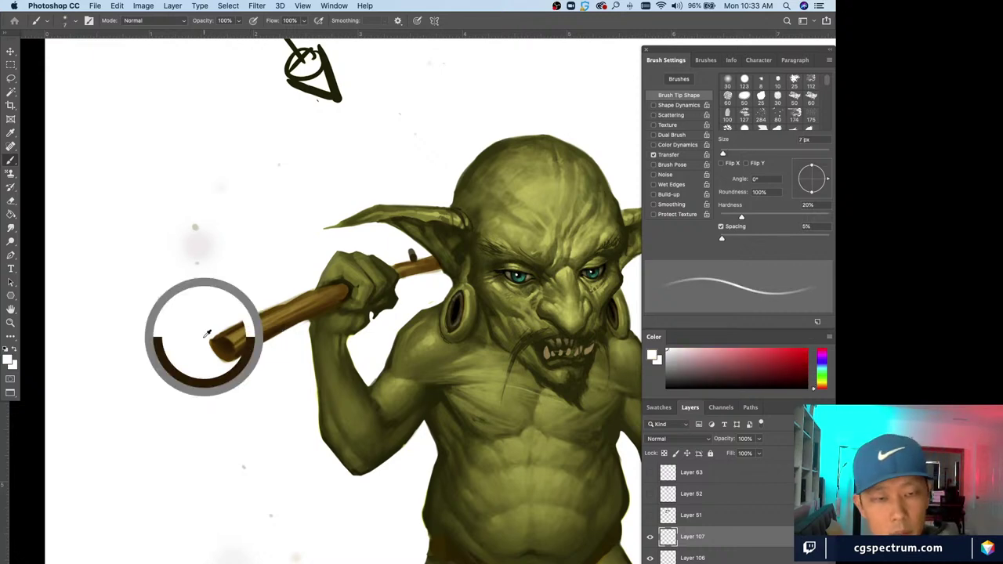
key("bracketright")
mouse_move(210, 347)
left_mouse_down()
mouse_move(224, 362)
mouse_move(211, 351)
left_mouse_up()
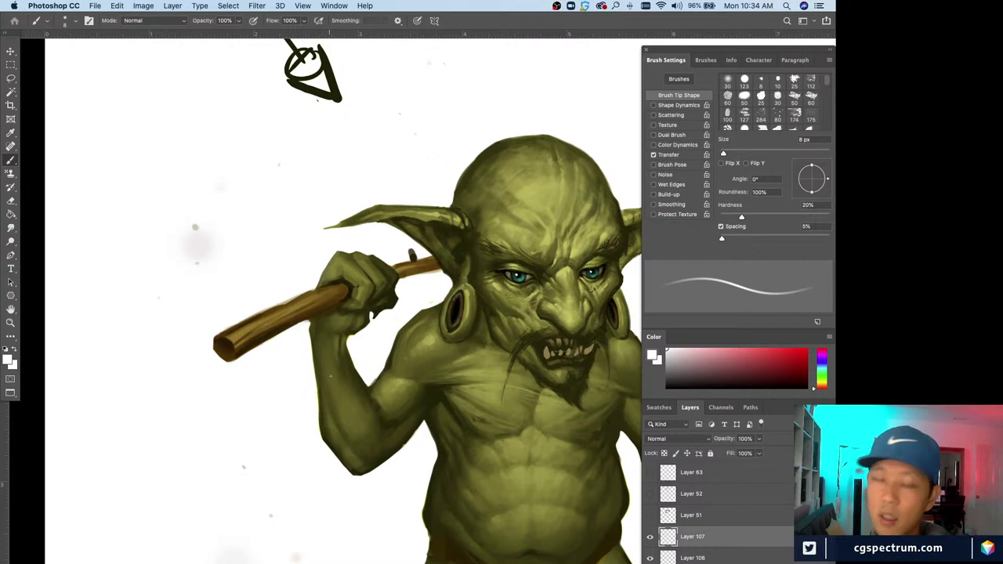
- Darken the underside of the short rod section between the fist and the ear with a sampled dark brown at 6 px
mouse_move(353, 436)
left_mouse_down()
mouse_move(342, 445)
mouse_move(353, 426)
mouse_move(349, 442)
left_mouse_up()
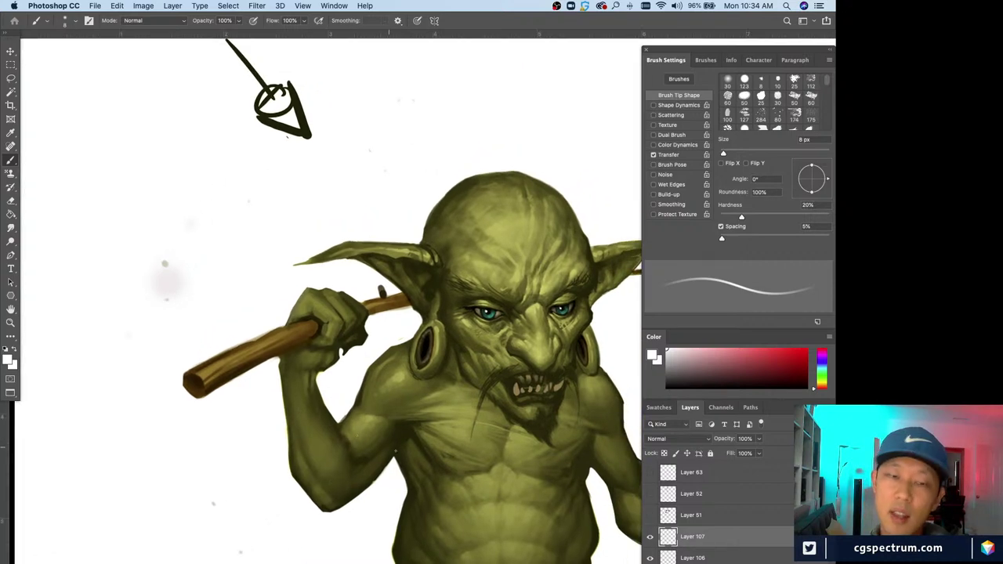
left_click(239, 365, "alt")
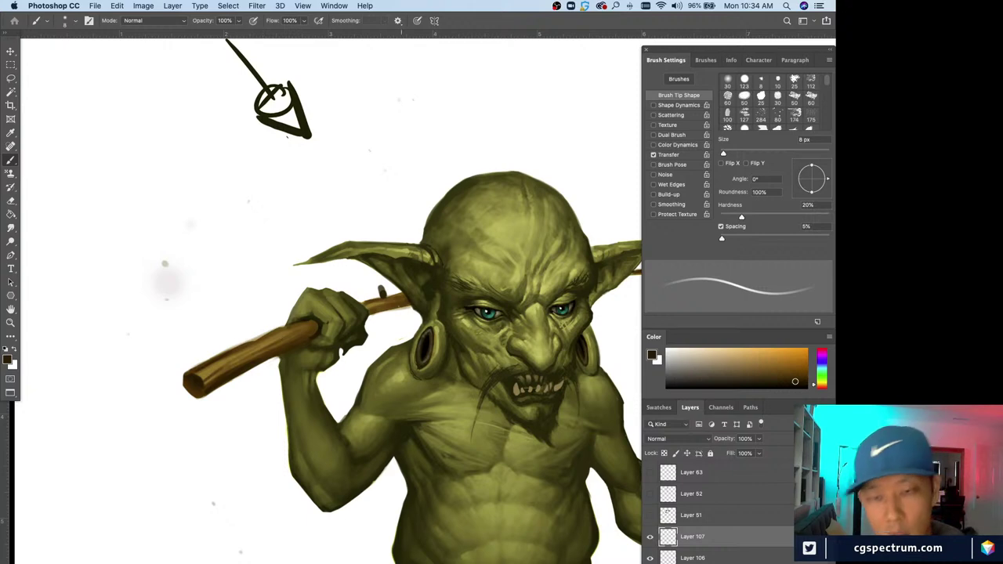
key("bracketleft")
key("bracketleft")
left_click_drag(403, 304, 374, 314)
left_click(395, 307, "alt")
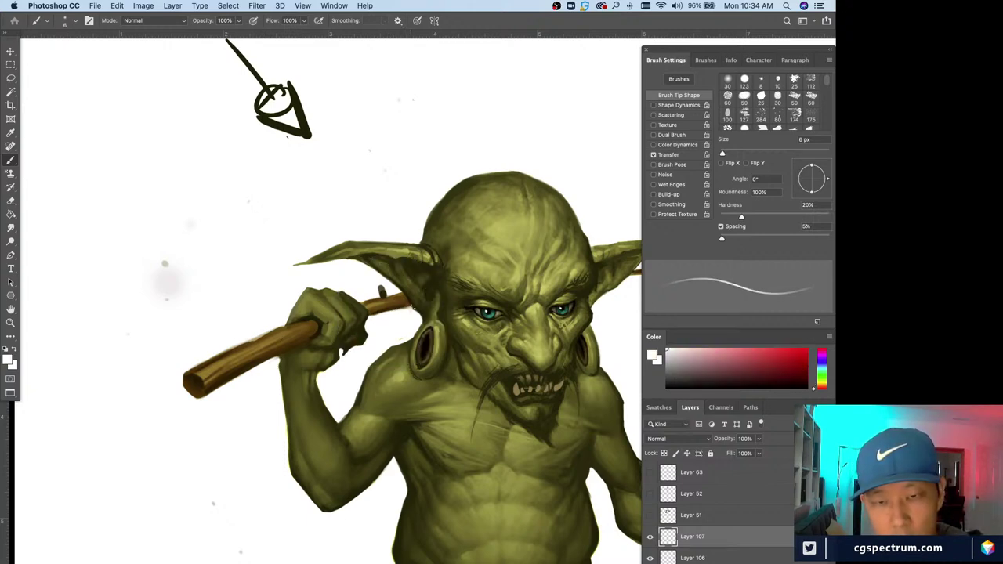
- Refine the lower edge and shading of the rod section behind the fist with sampled white and browns at 6 to 7 px
left_click(397, 308, "alt")
left_click_drag(392, 307, 373, 314)
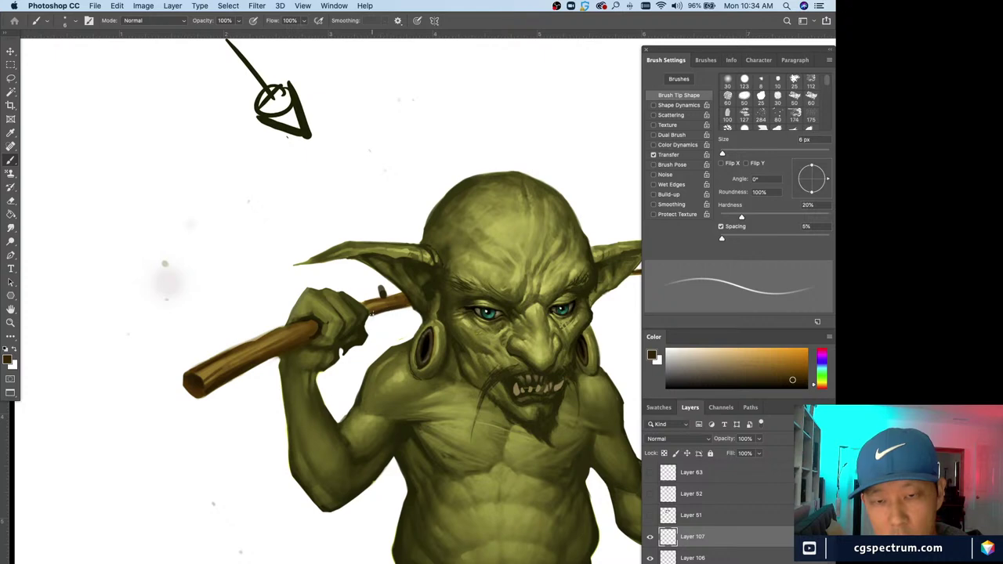
left_click(381, 315, "alt")
left_click(377, 314, "alt")
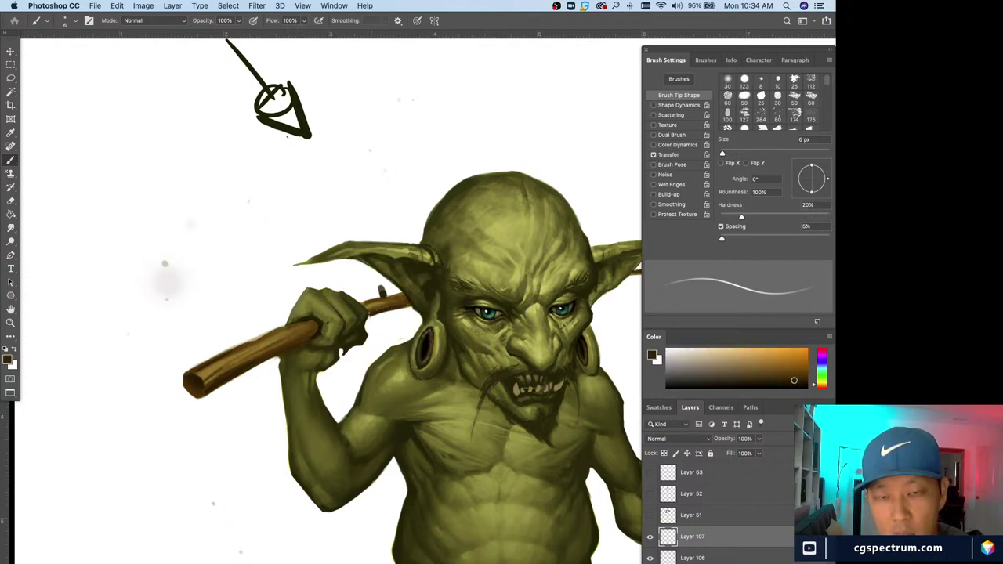
left_click(404, 304, "alt")
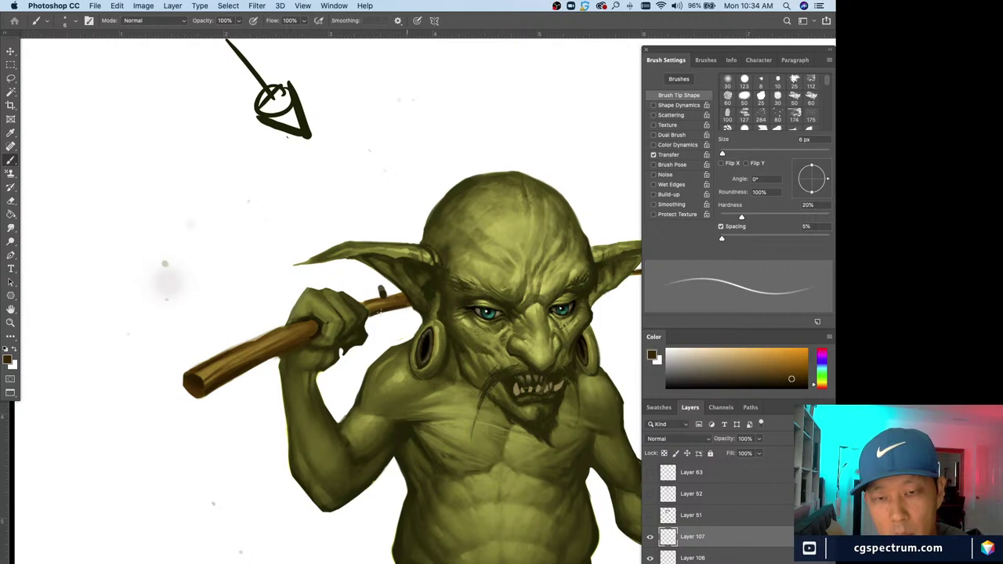
left_click(394, 306, "alt")
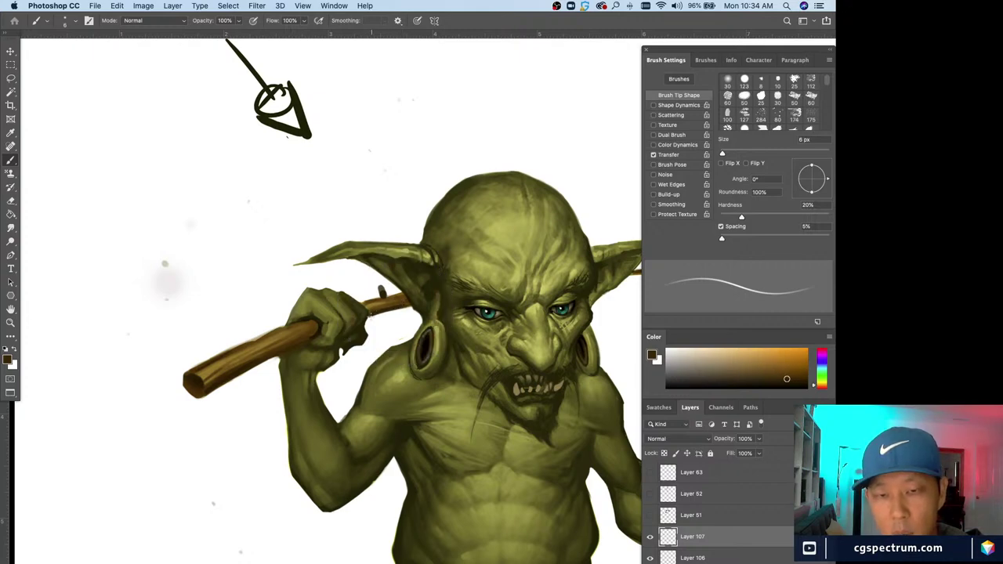
key("bracketright")
left_click(405, 303, "alt")
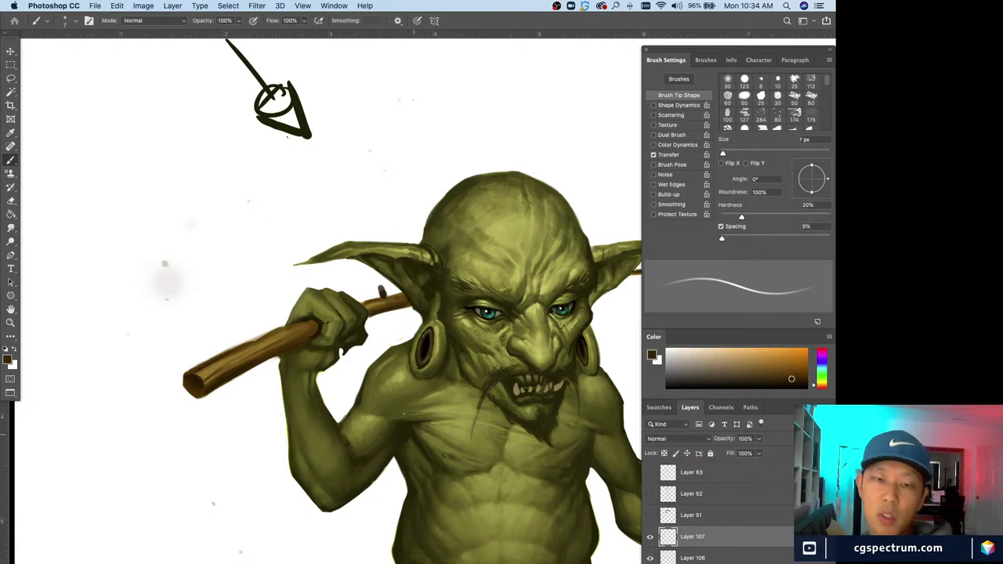
- Blend sampled tan and brown tones along the top of the rod section behind the fist, around the knot, at 5 to 6 px
left_click(311, 333, "alt")
key("bracketleft")
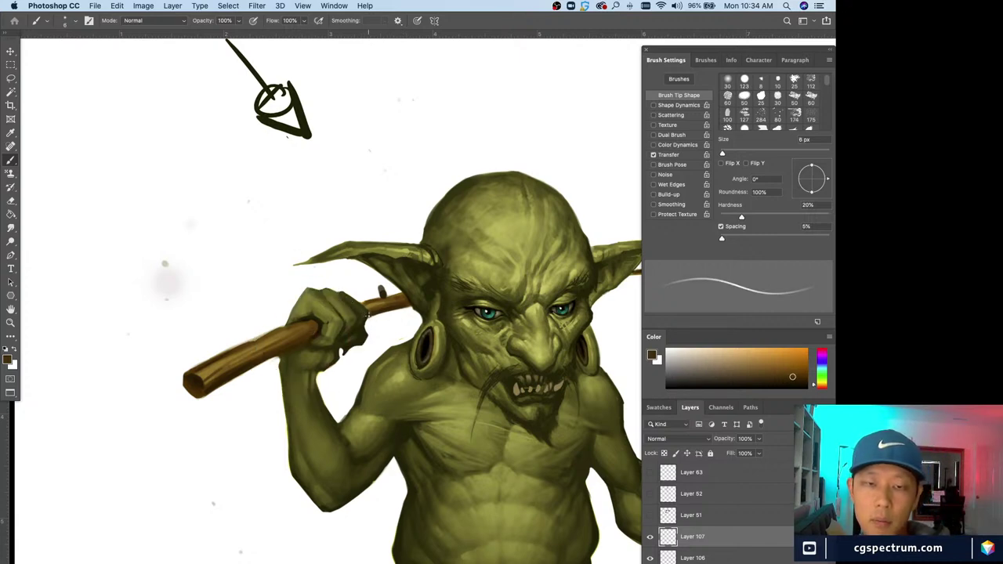
left_click_drag(382, 291, 389, 335)
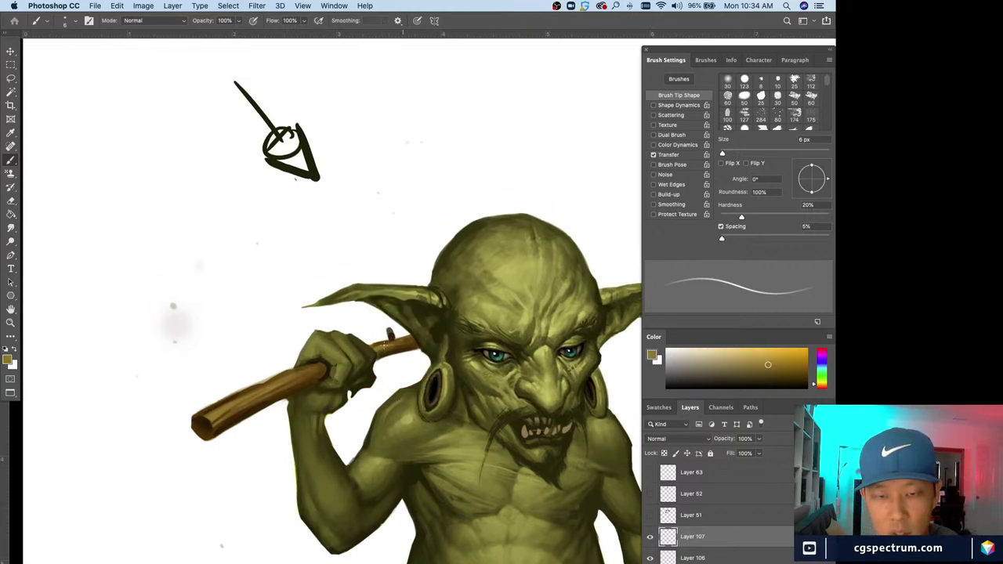
left_click(389, 333, "alt")
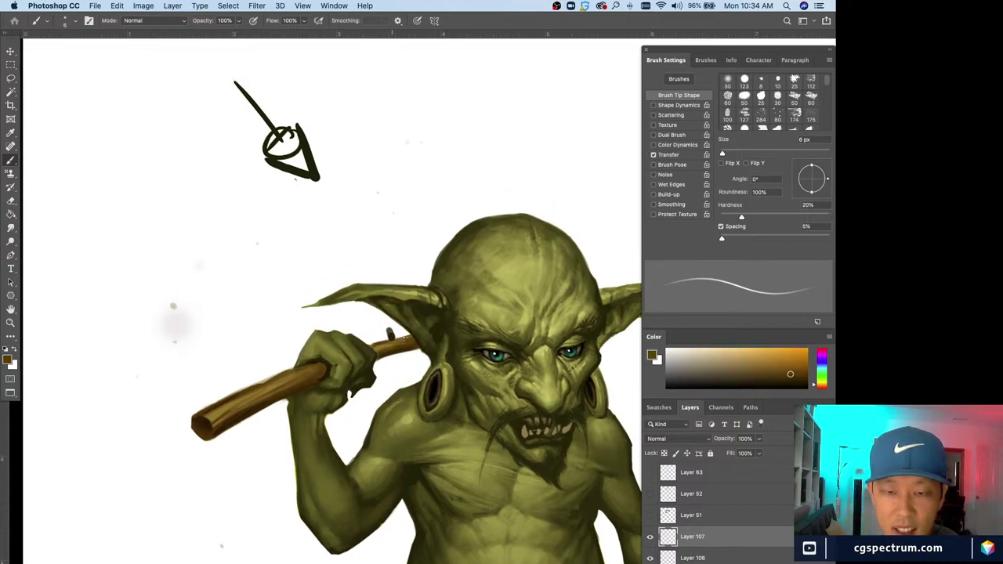
left_click(381, 342, "alt")
key("[")
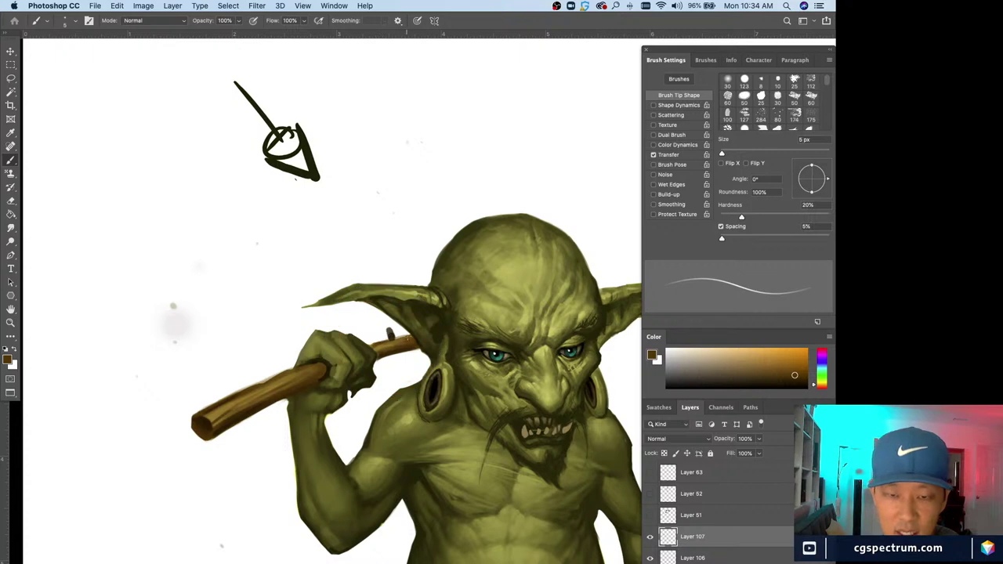
mouse_move(394, 339)
left_mouse_down()
mouse_move(412, 337)
mouse_move(375, 344)
left_mouse_up()
left_click(379, 343, "alt")
key("]")
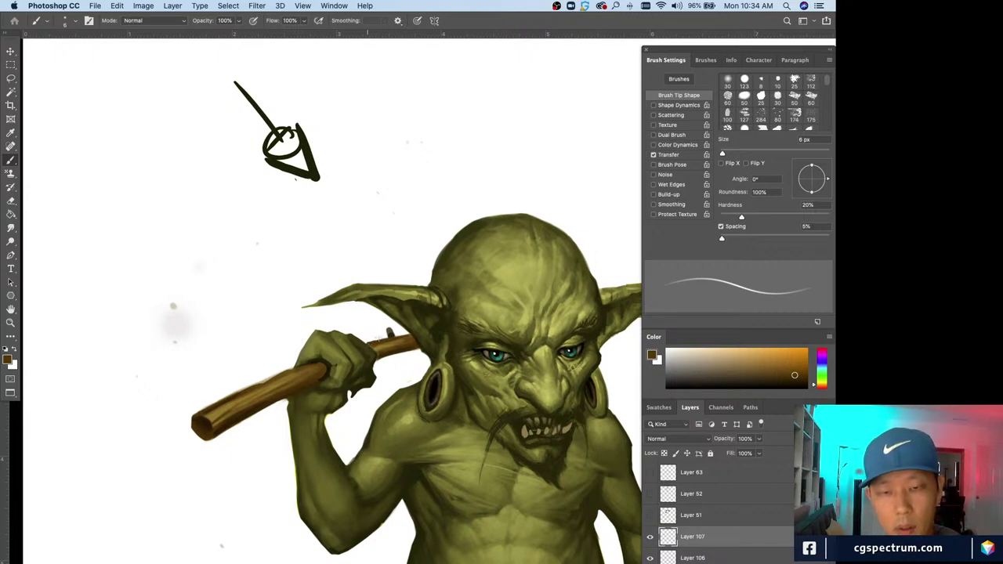
- Clean up the upper contour of the rod handle in front of the fist with white and olive-brown at 7 px
key("x")
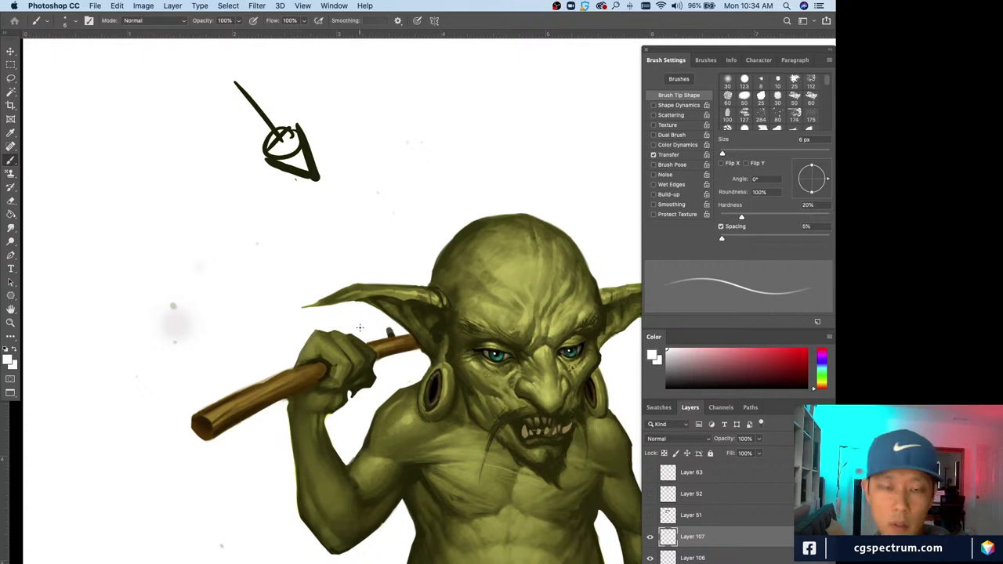
key("bracketright")
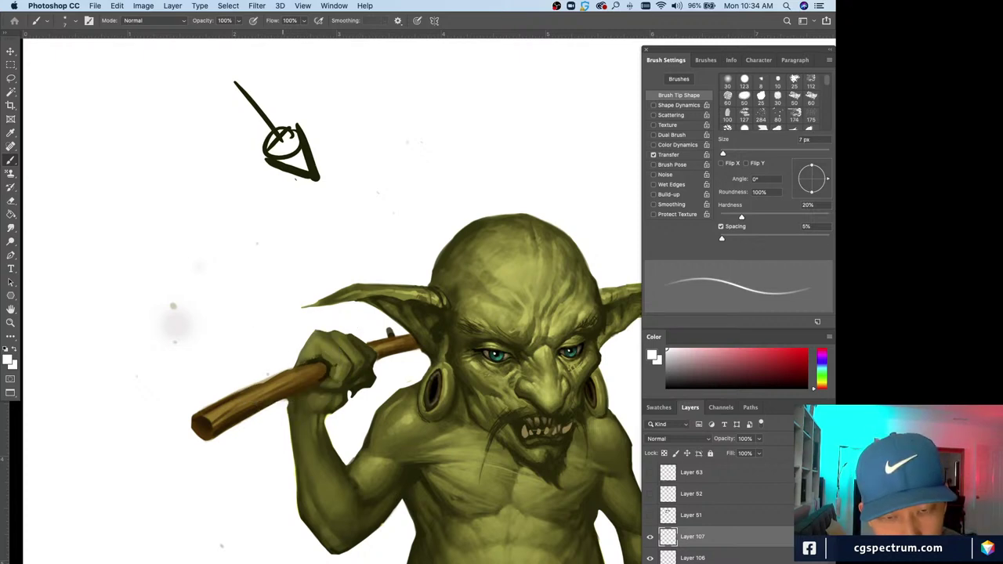
left_click(264, 380, "alt")
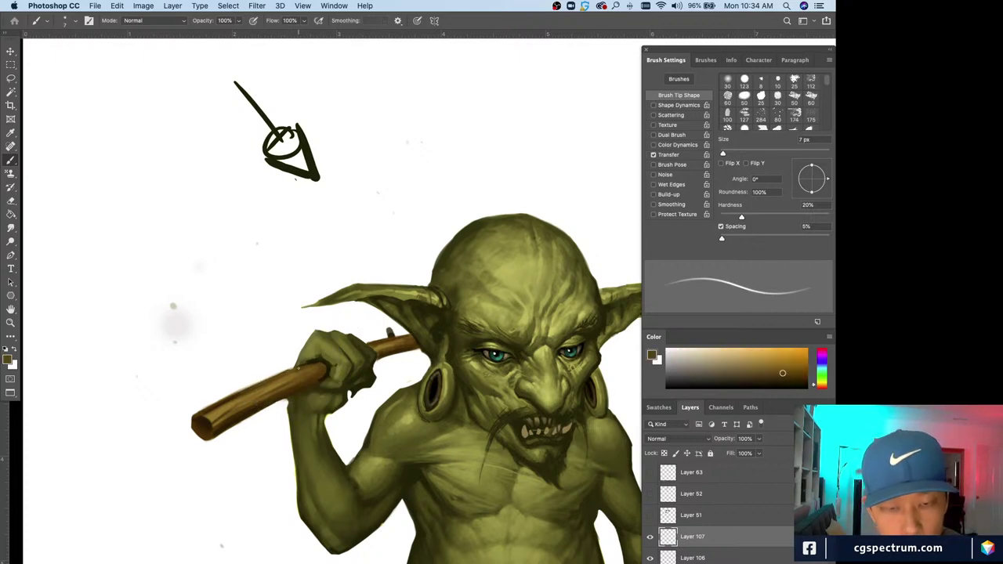
key("x")
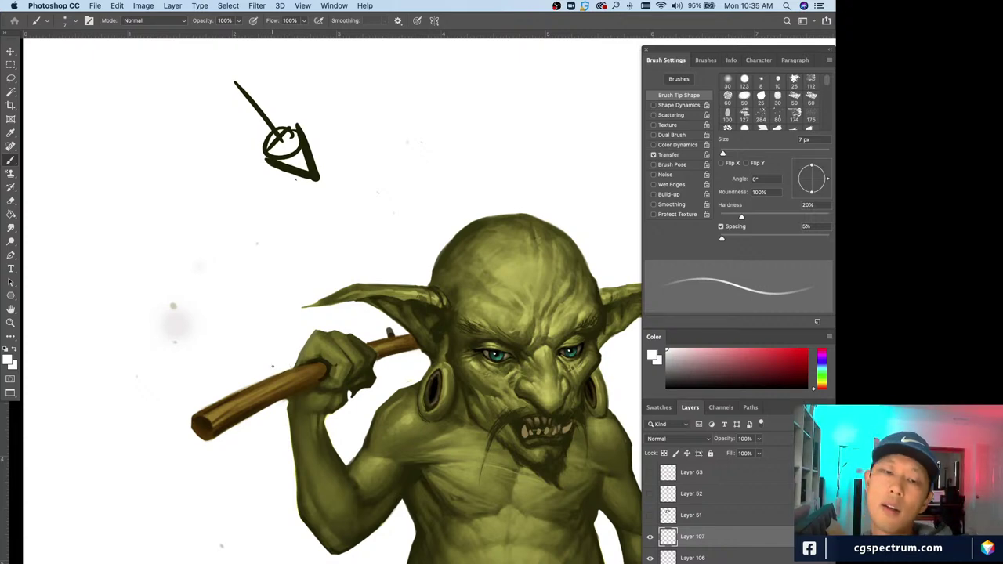
- Add a new layer and shade the cut end of the rod handle with sampled ochre and browns at 9 to 10 px
left_click_drag(454, 489, 394, 471)
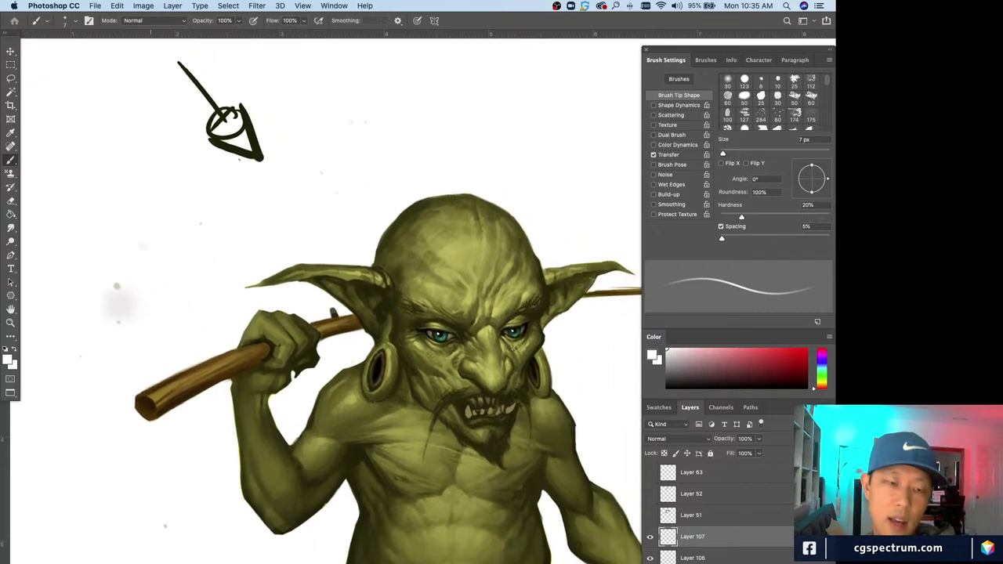
left_click(255, 354, "alt")
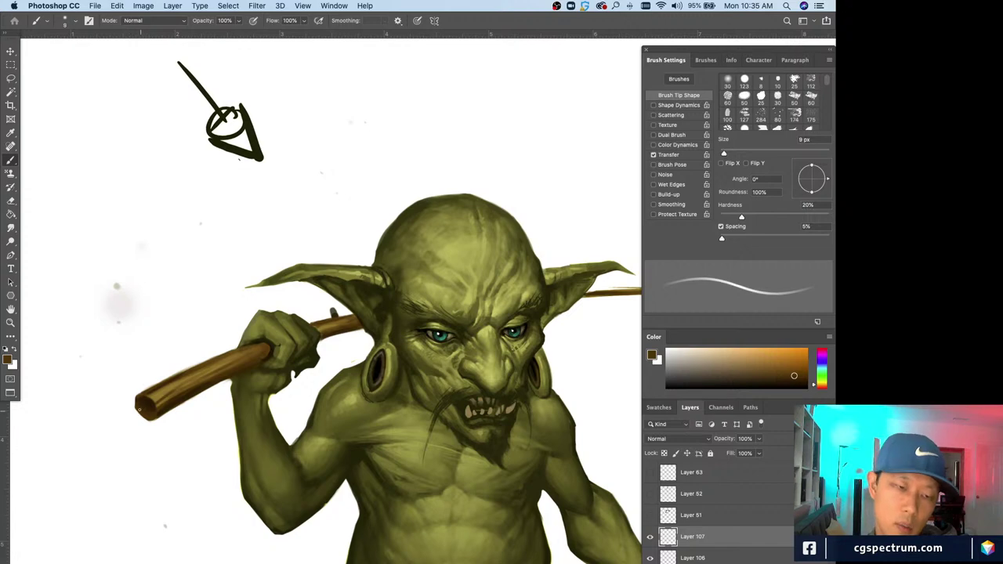
left_click(217, 362, "alt")
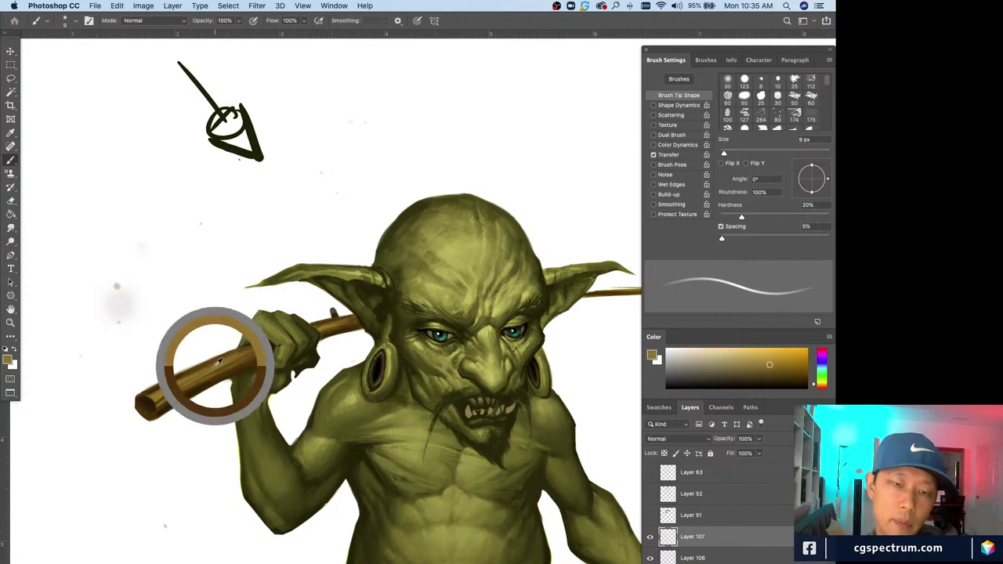
key("super+shift+alt+n")
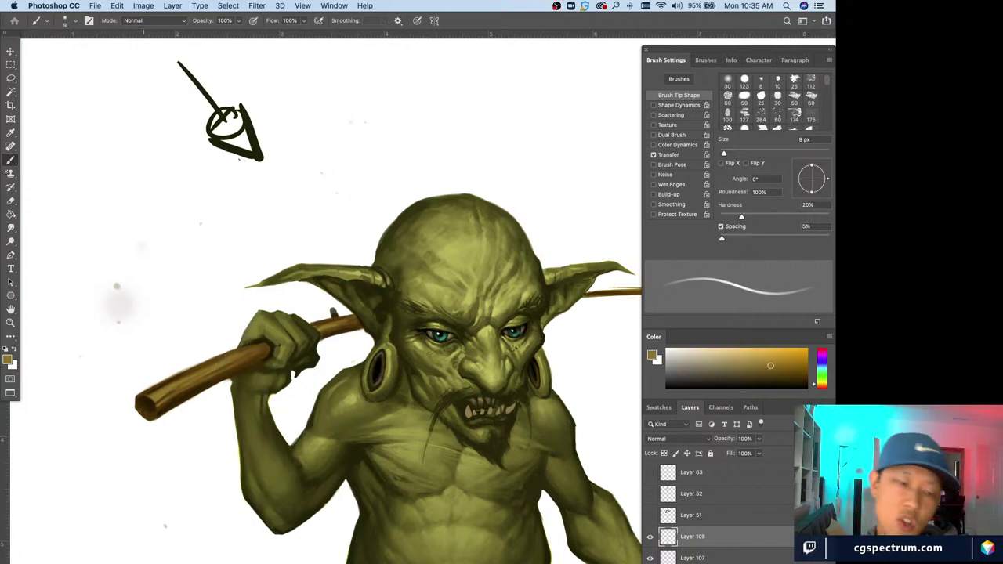
key("bracketright")
left_click(145, 407, "alt")
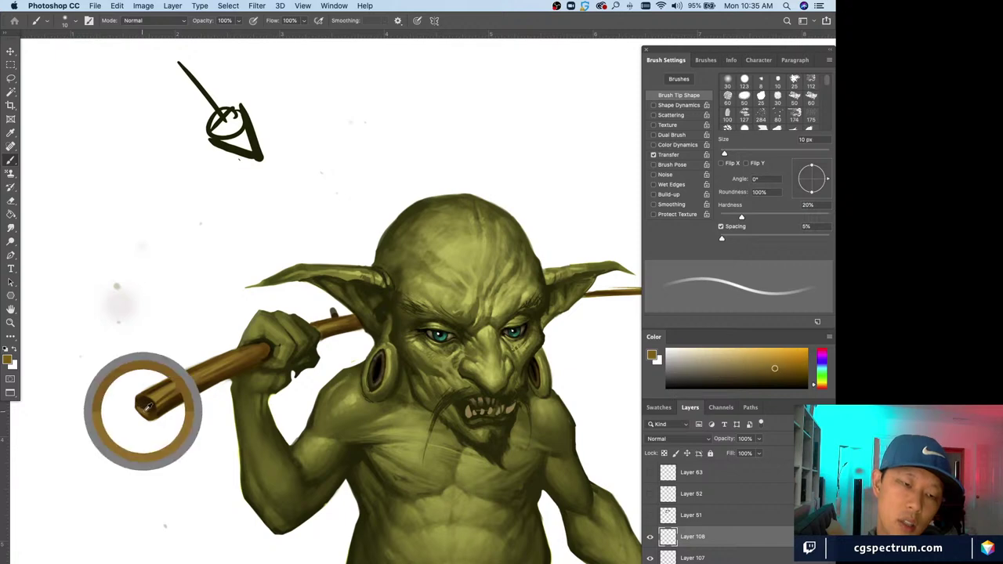
left_click(145, 407, "alt")
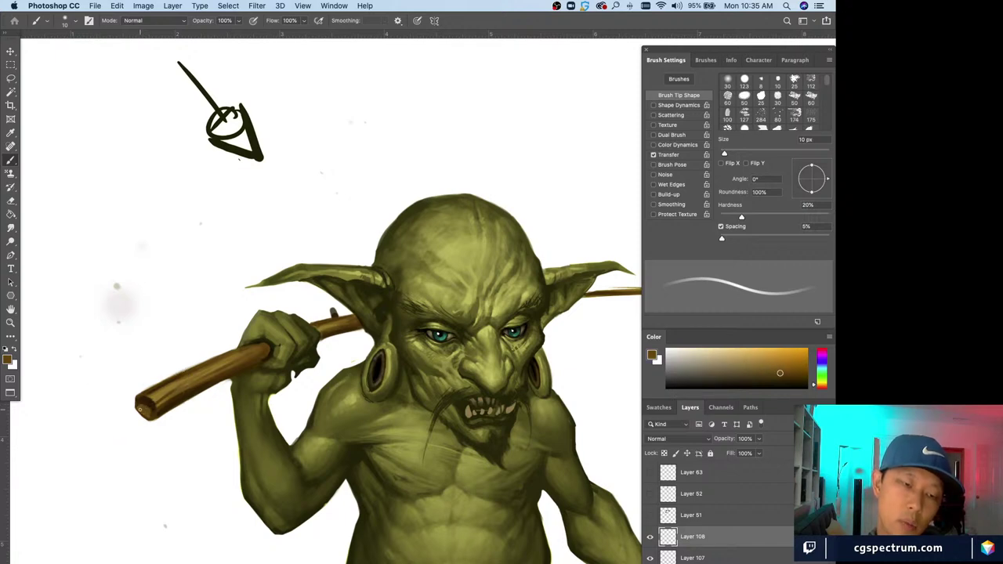
left_click(144, 401, "alt")
- Darken and soften the face of the rod's cut end with sampled dark brown and ochre at 20 to 25 px
key("bracketright")
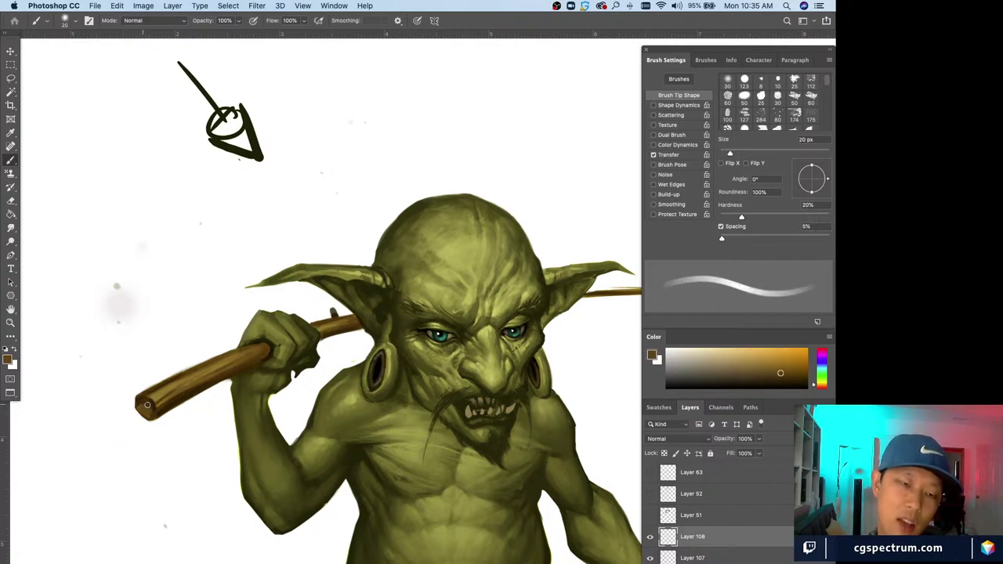
left_click(146, 401, "alt")
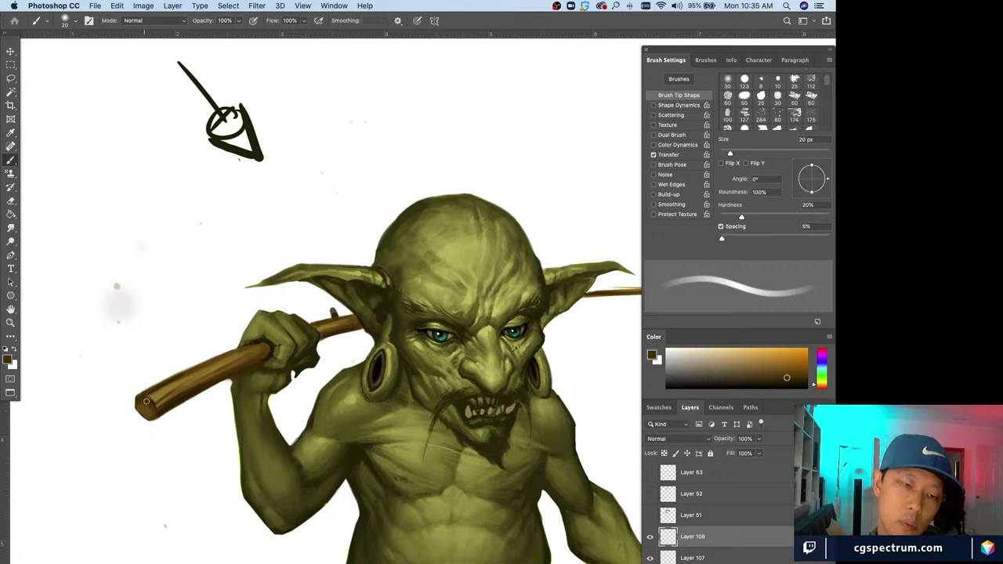
left_click(145, 394, "alt")
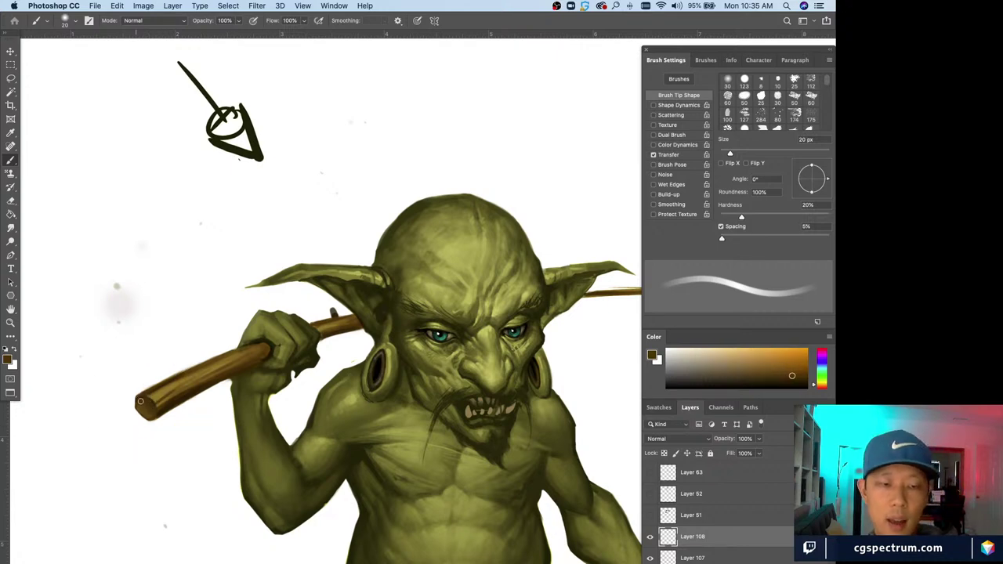
left_click(153, 388, "alt")
left_click(153, 387, "alt")
key("bracketright")
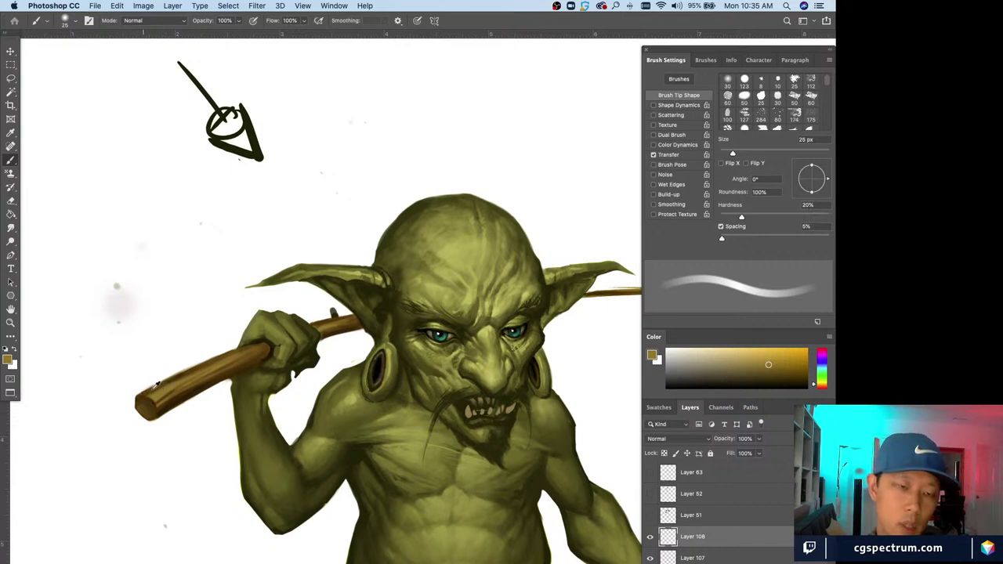
- Blend the rim and centre of the rod's cut end with sampled ochre and dark browns at 15 px
key("bracketleft")
key("bracketleft")
left_click(152, 412, "alt")
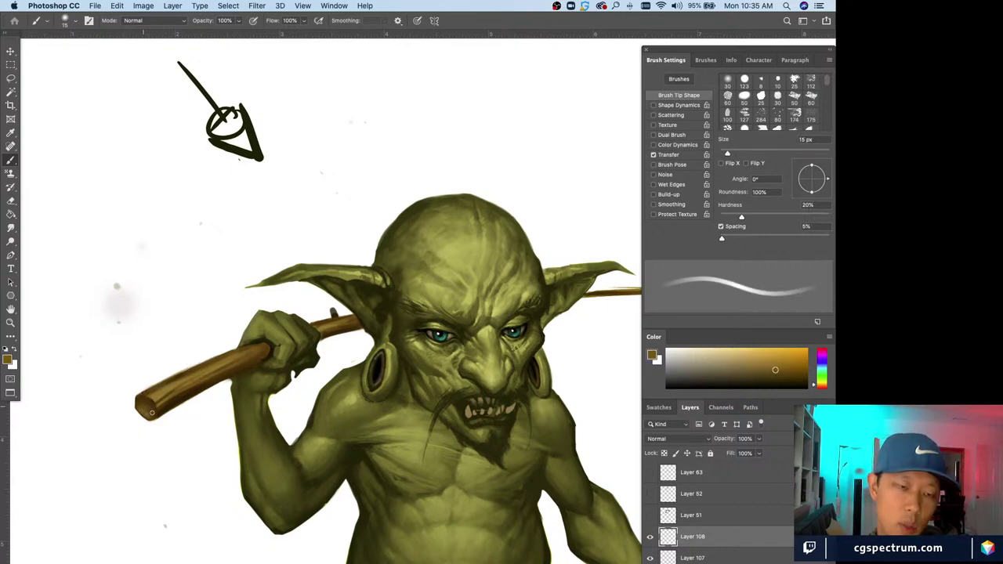
left_click(161, 402, "alt")
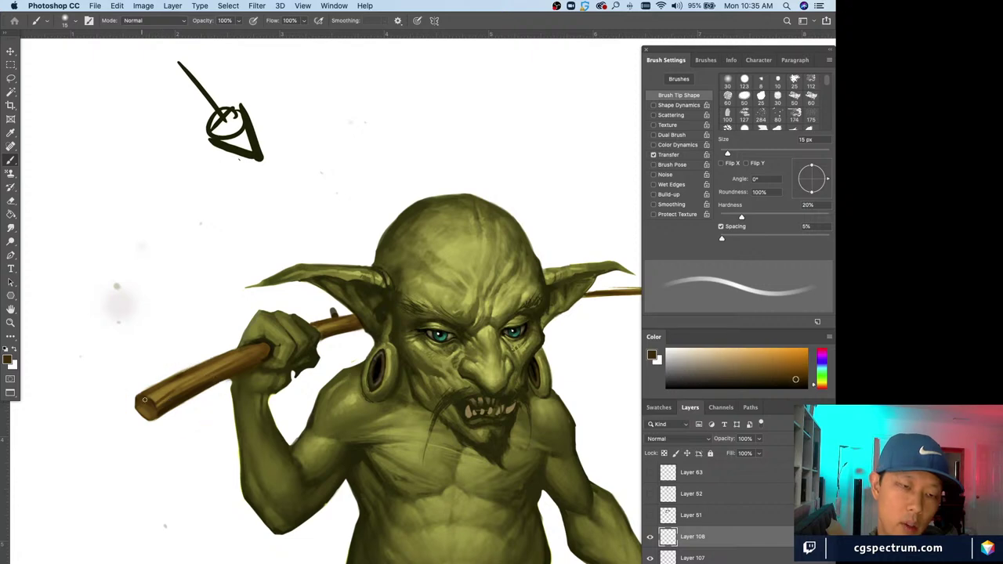
left_click(150, 409, "alt")
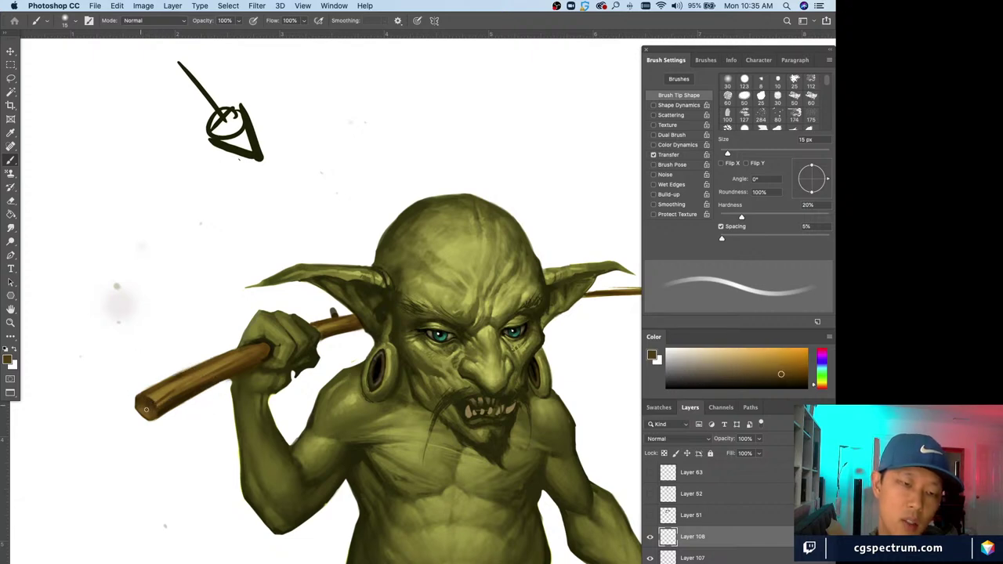
left_click(144, 402, "alt")
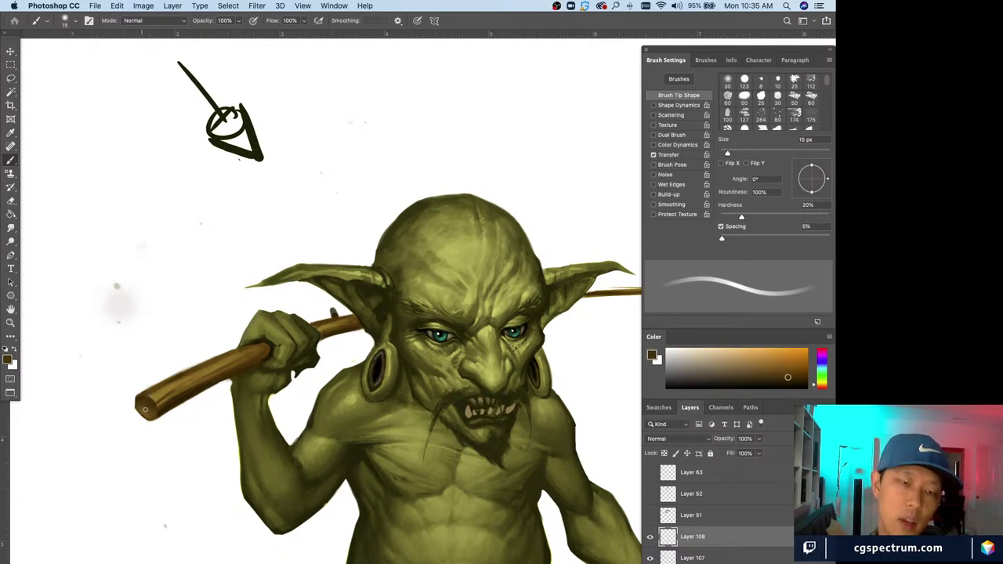
- Touch up the rod handle between its cut end and the fist with sampled ochre and dark brown at 9 px
left_click(217, 362, "alt")
key("bracketleft")
key("bracketleft")
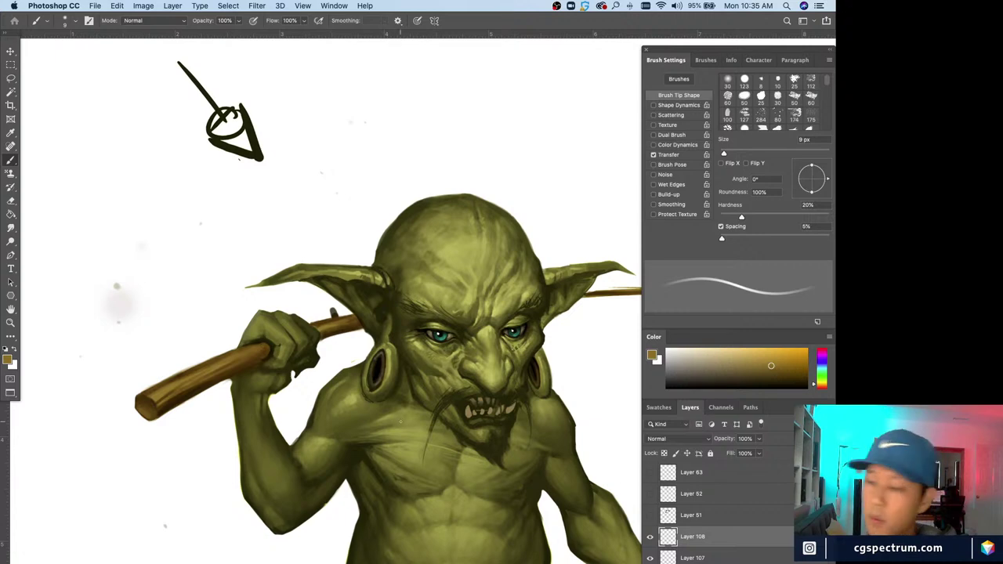
left_click(265, 352, "alt")
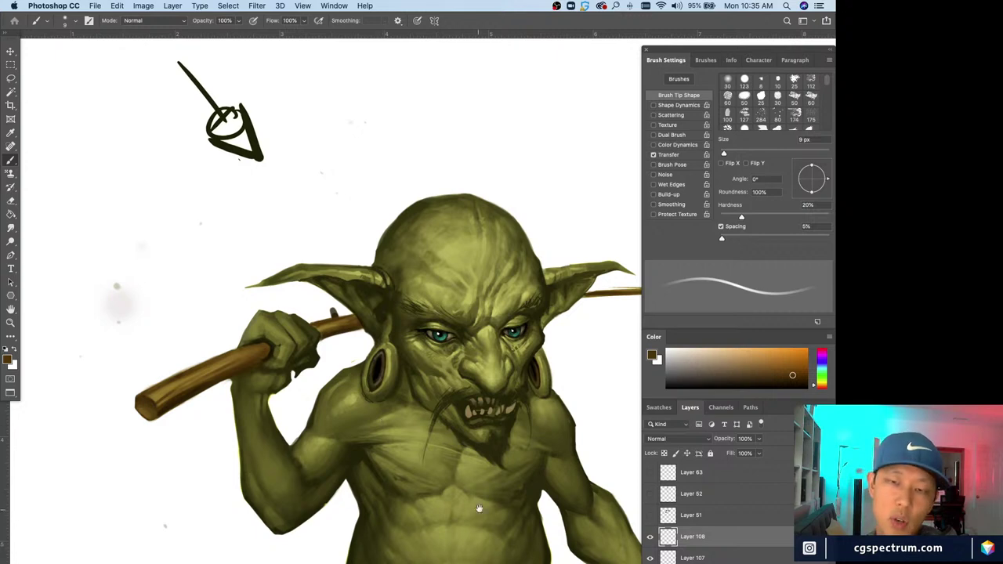
- Shade and highlight the rod section between the far ear and the middle knot with sampled dark brown and ochre at 7 to 8 px
scroll(424, 478, "right", 5)
left_click_drag(546, 359, 465, 420)
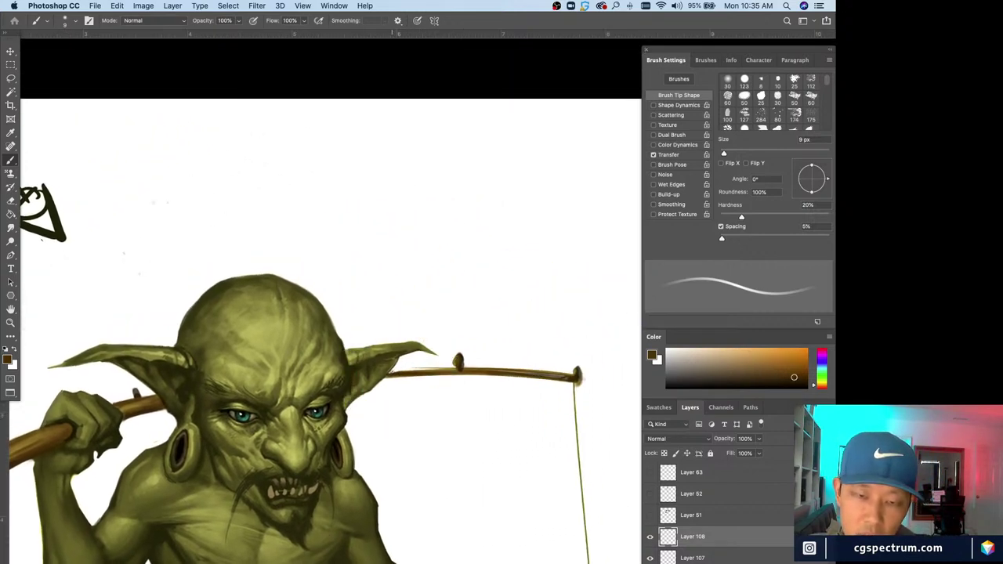
key("bracketleft")
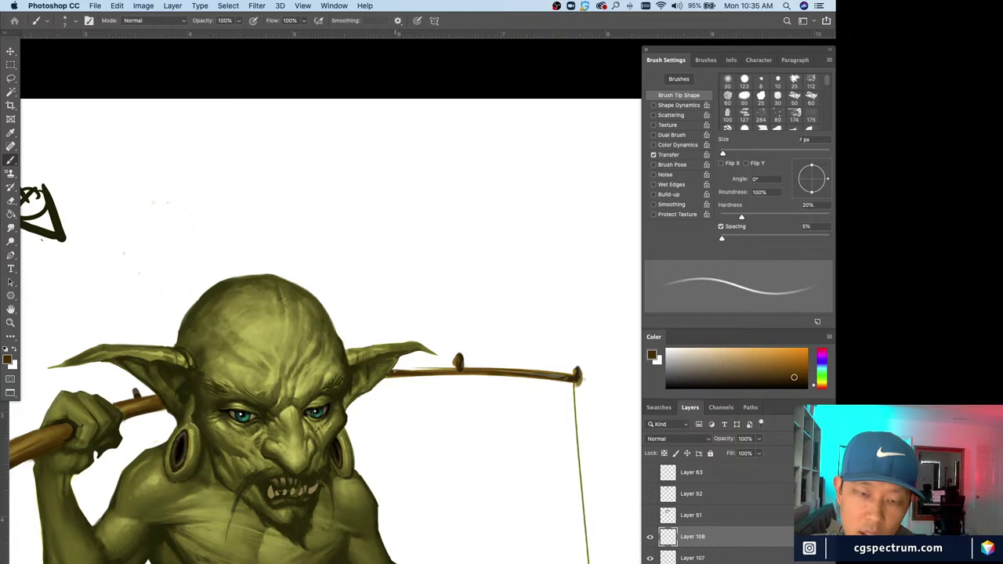
mouse_move(396, 371)
left_mouse_down()
mouse_move(451, 366)
mouse_move(407, 370)
left_mouse_up()
left_click(450, 368, "alt")
key("bracketright")
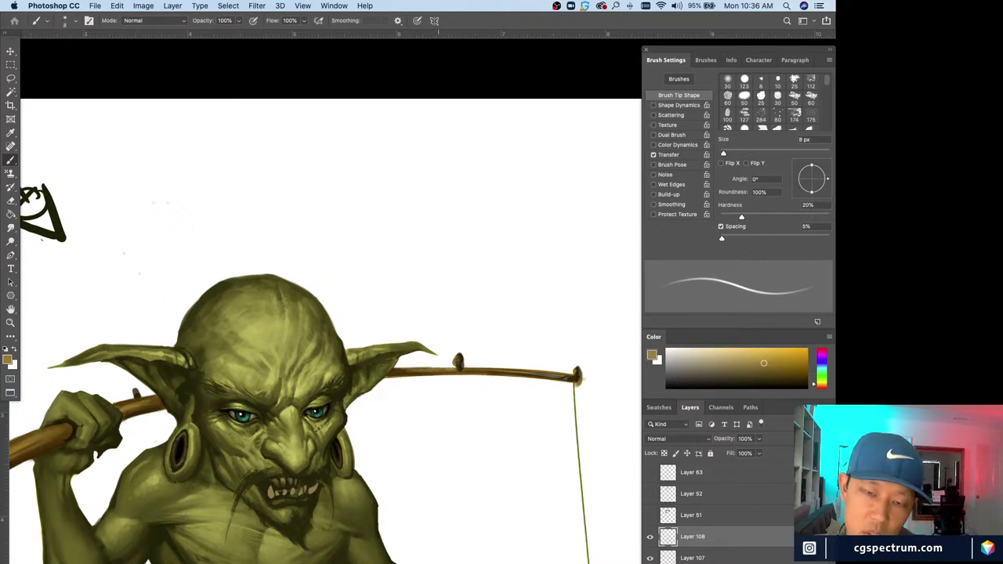
left_click(456, 367, "alt")
left_click_drag(452, 368, 415, 369)
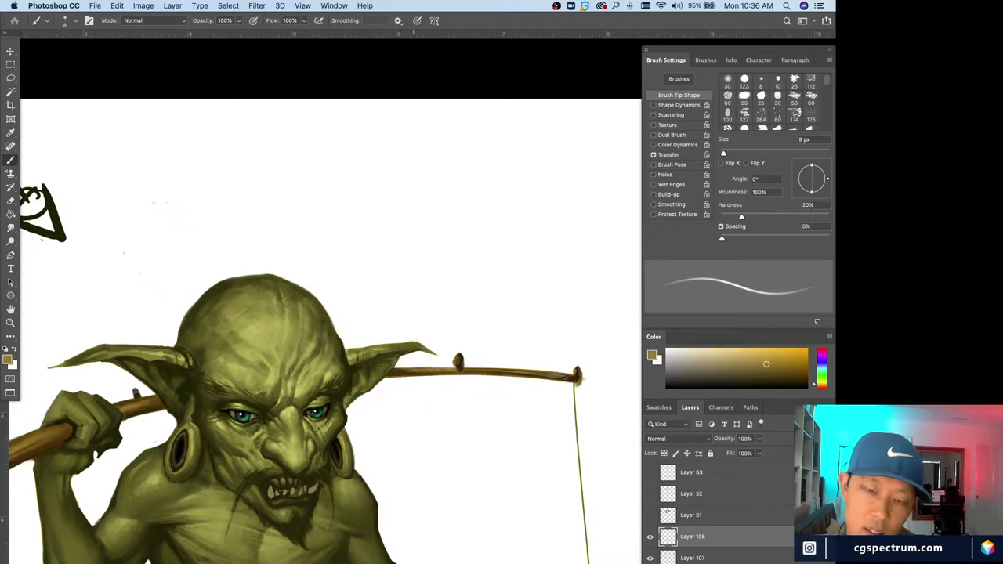
left_click(396, 370, "alt")
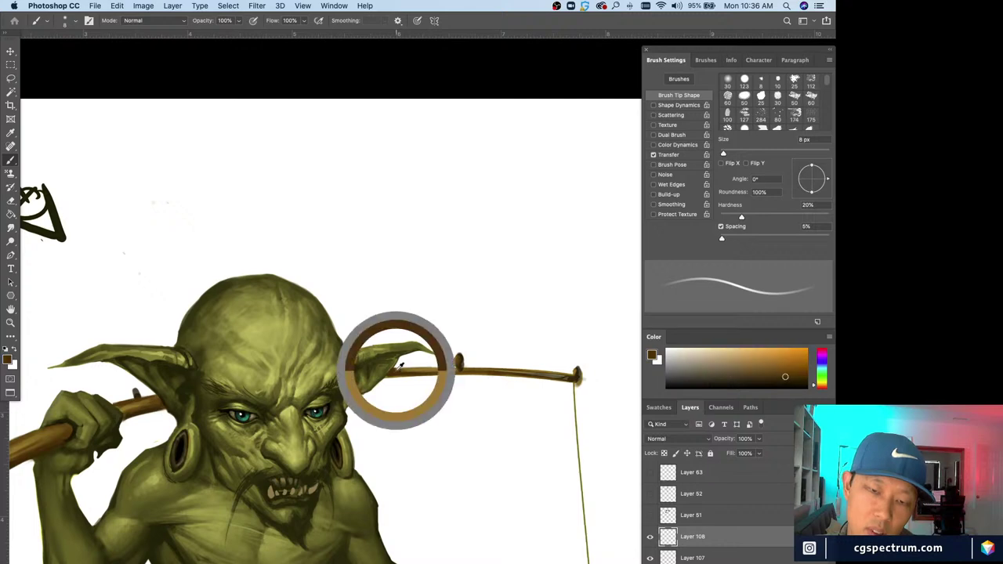
- Trim and reshade the middle knot on the rod beyond the far ear with white, dark brown and ochre at 8 px
left_click(453, 346, "alt")
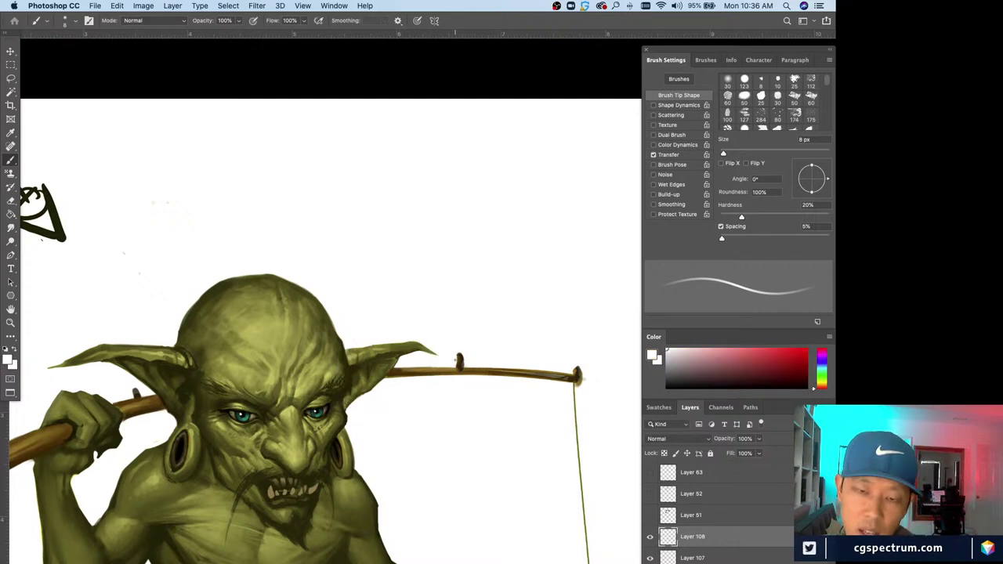
left_click_drag(454, 365, 457, 355)
left_click(463, 369, "alt")
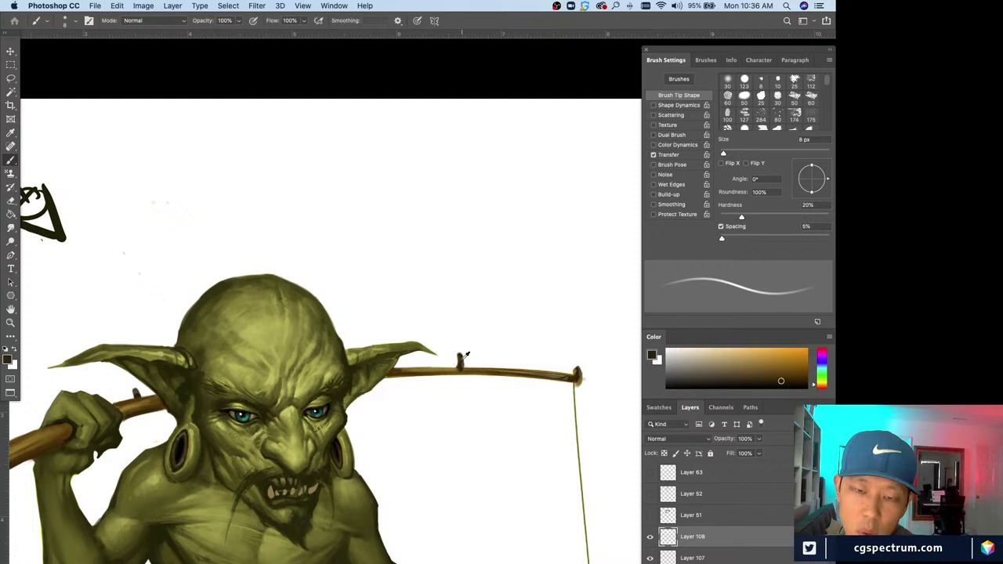
left_click(456, 372, "alt")
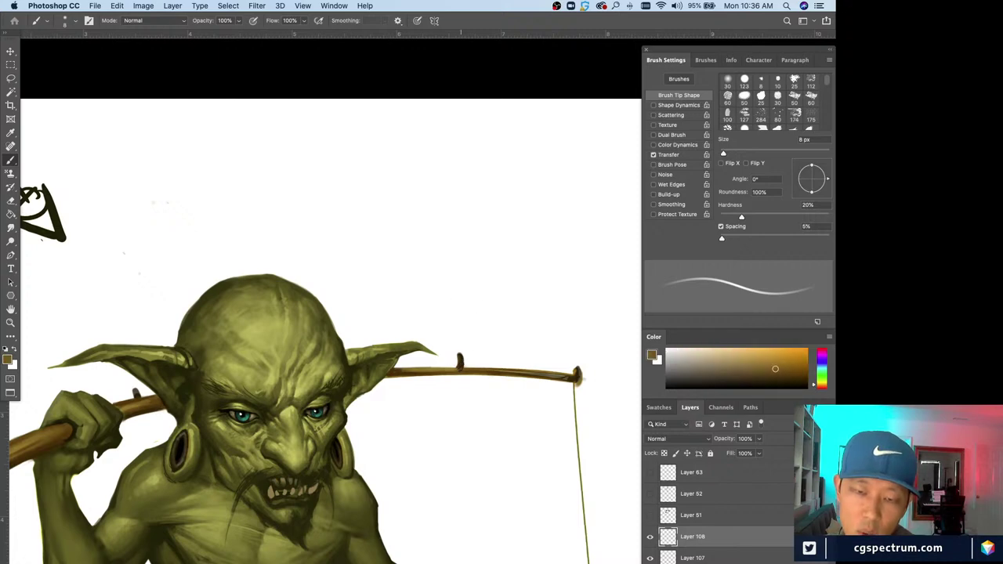
left_click(463, 359, "alt")
left_click_drag(457, 365, 458, 357)
left_click(461, 357, "alt")
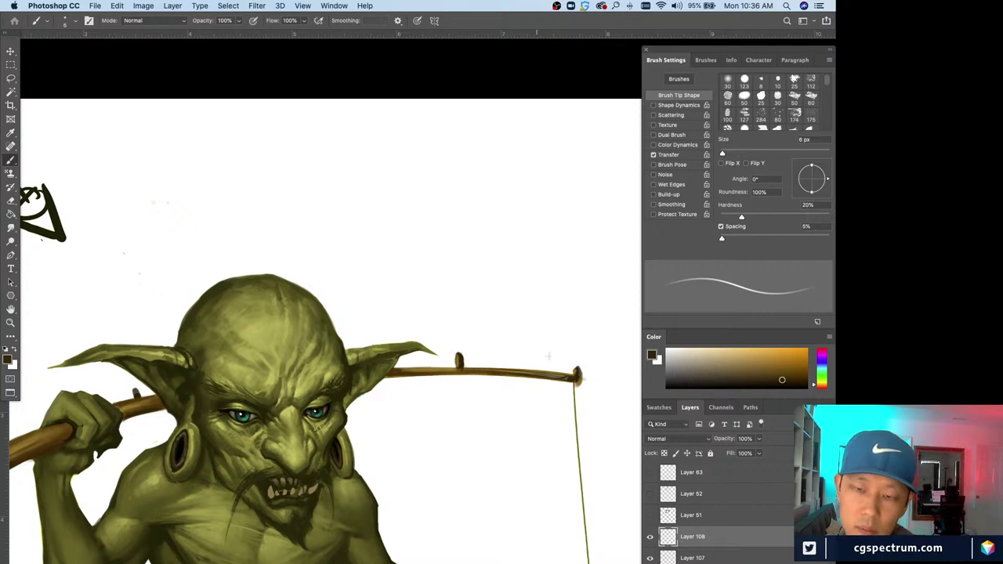
- Reshape the knot at the rod's tip and clean up its edges with sampled ochre, dark brown and white at 7 px
key("bracketright")
left_click(574, 365, "alt")
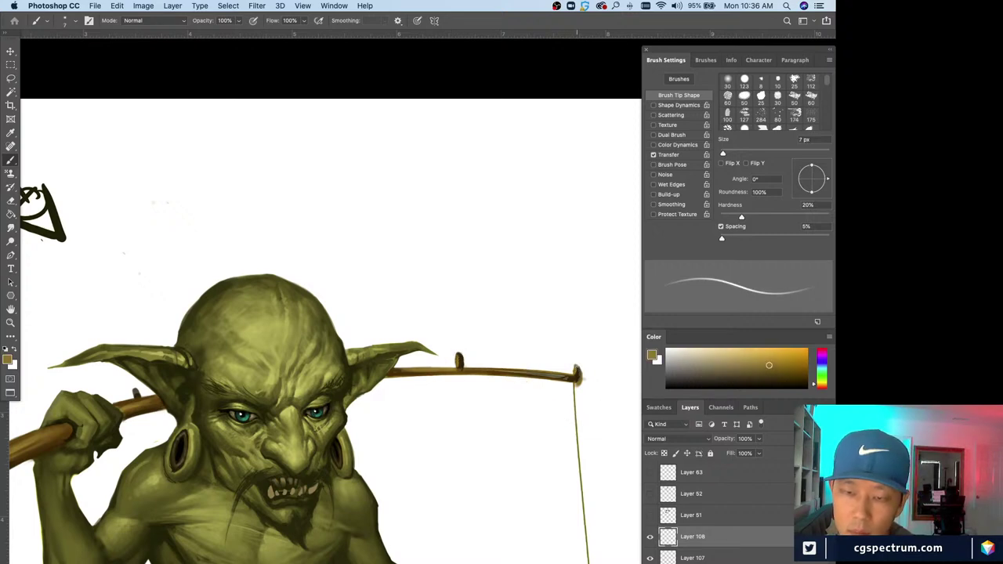
key("x")
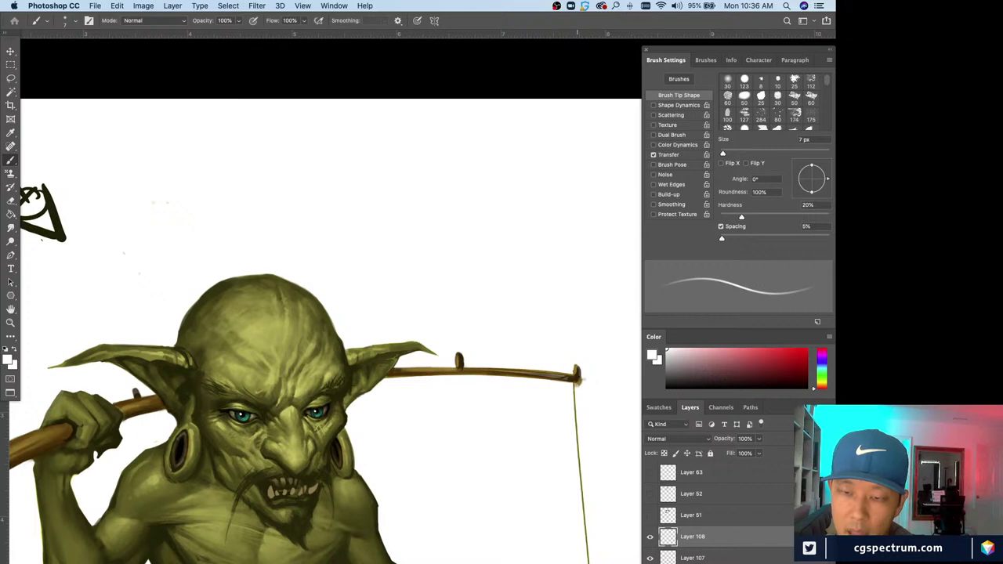
left_click(576, 372, "alt")
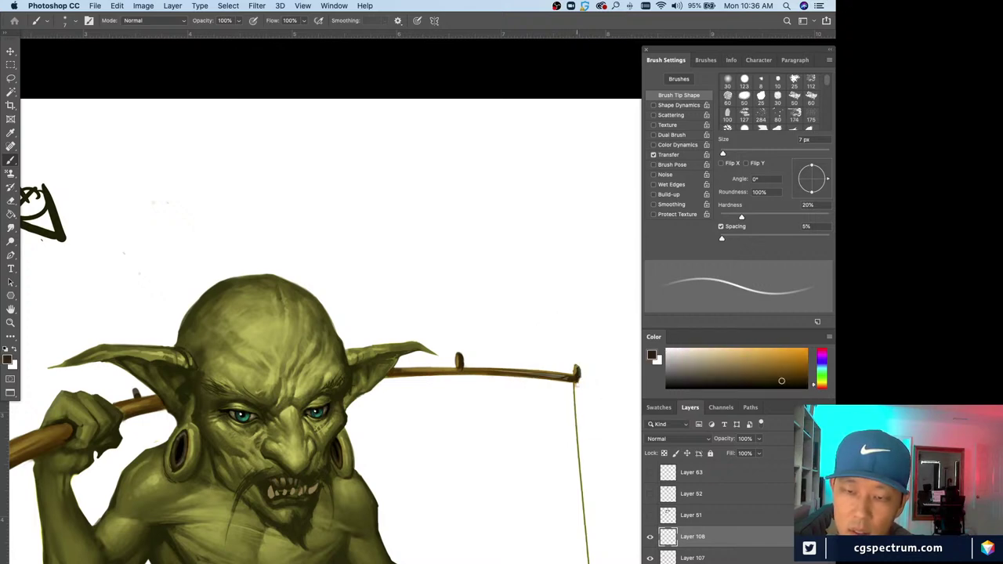
left_click(576, 358, "alt")
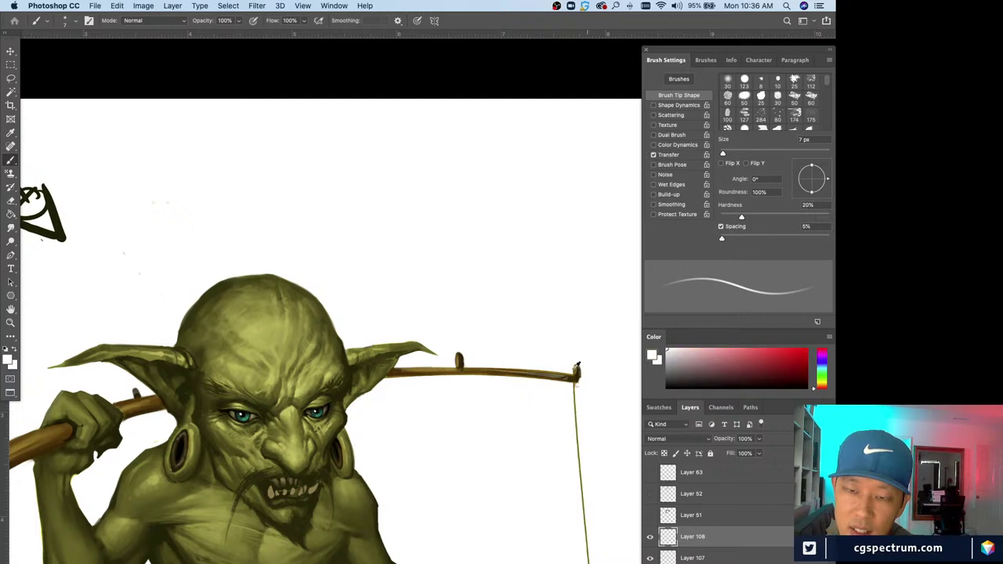
- Compare the painting with the rod touch-up layer hidden and shown, and add a new layer above it
left_click_drag(417, 446, 501, 431)
key("super+minus")
scroll(584, 519, "down", 3)
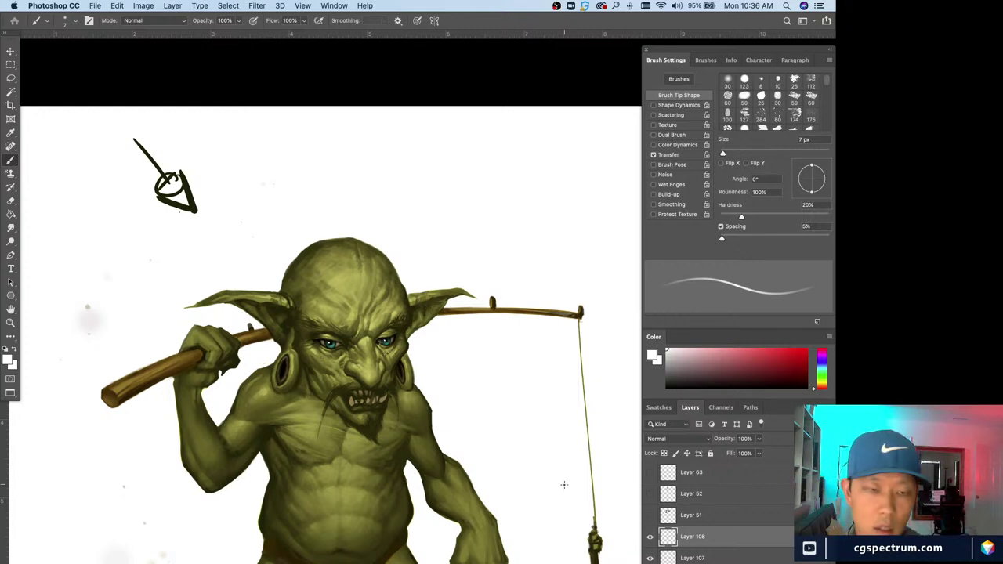
scroll(564, 484, "down", 10)
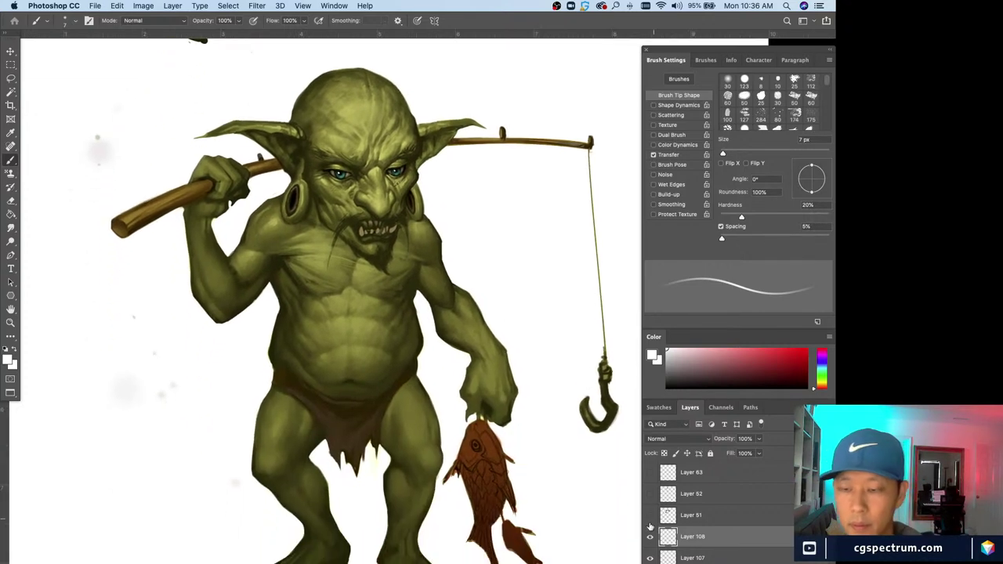
left_click(650, 538)
left_click(650, 537)
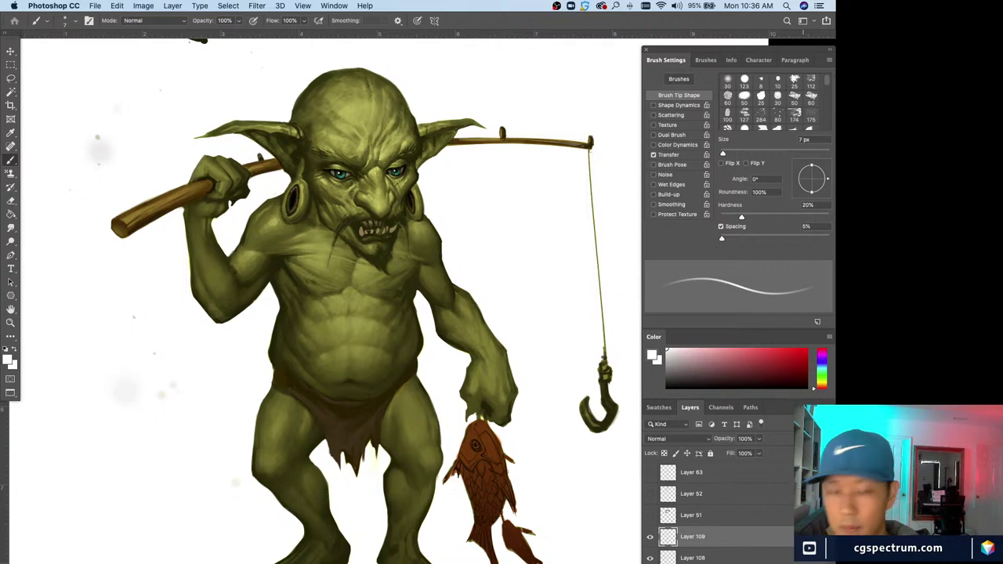
scroll(470, 513, "down", 2)
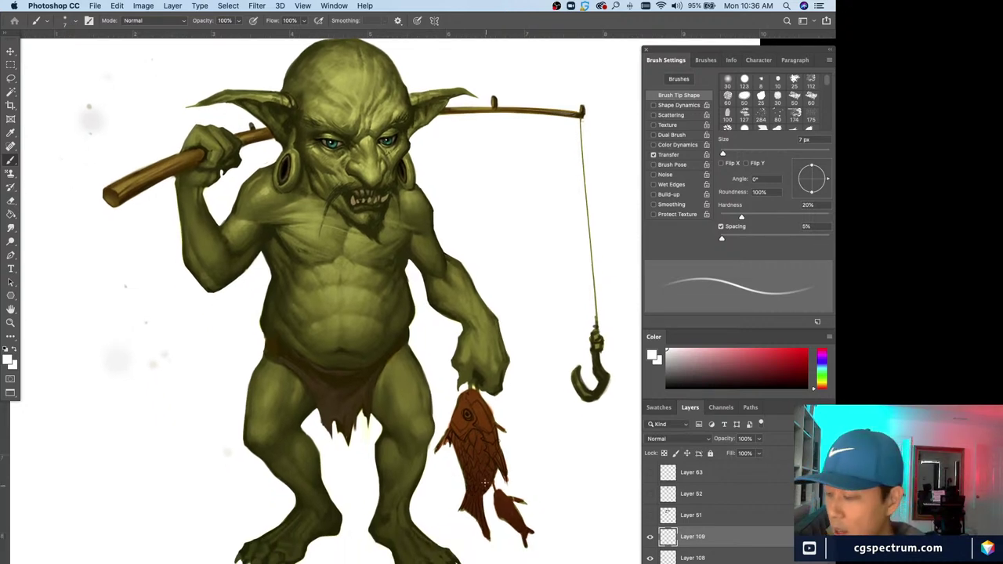
scroll(478, 492, "up", 3)
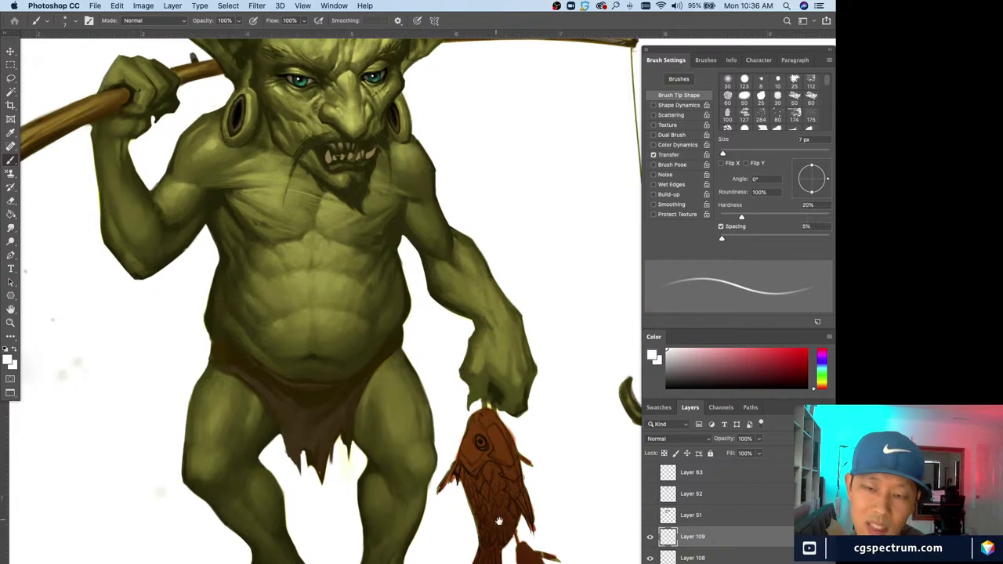
scroll(481, 477, "up", 1)
key("super+minus")
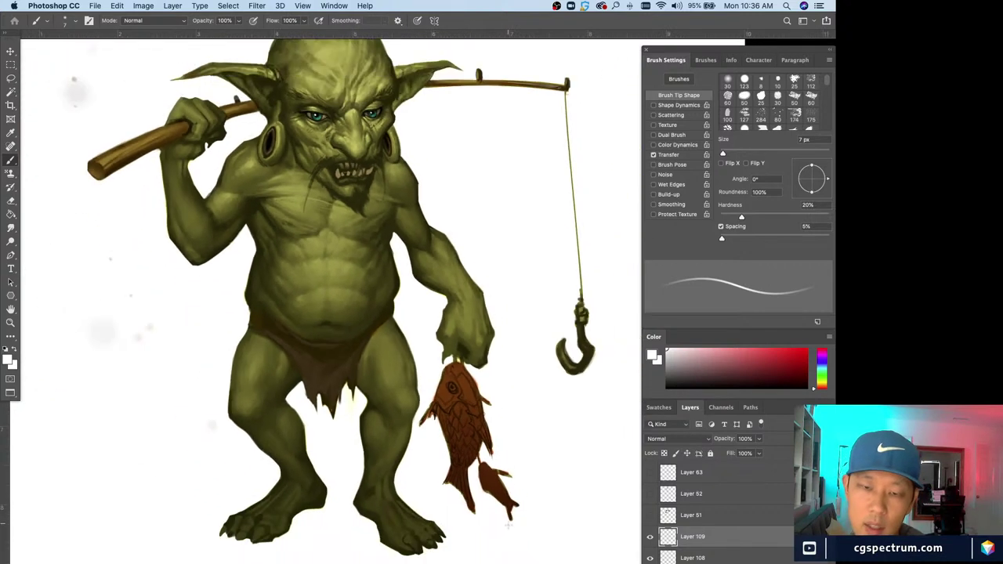
- Paint a dark cord linking the goblin's lowered hand to the fish's head with sampled dark olive at 8 px
key("super+equal")
left_click_drag(496, 472, 492, 497)
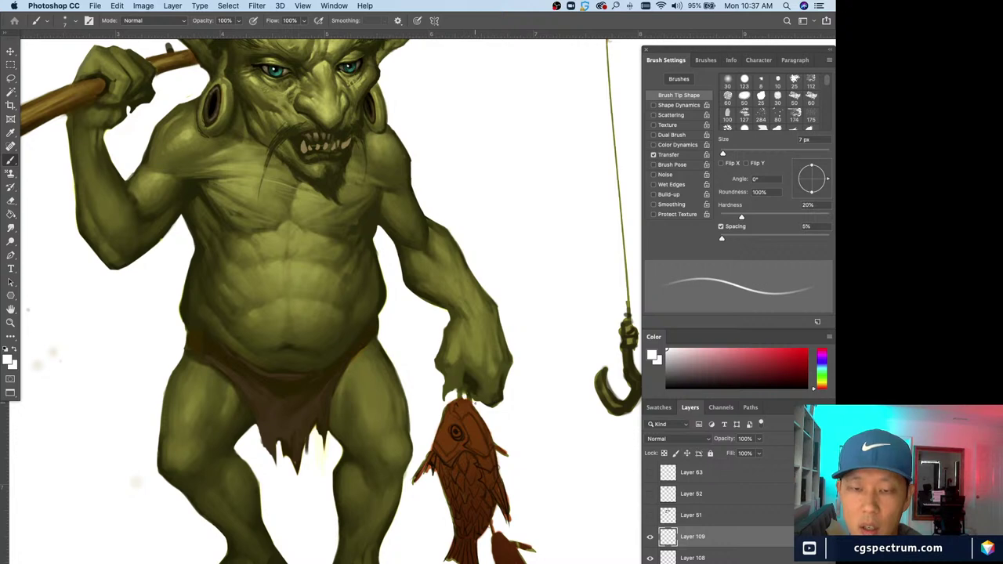
left_click(467, 375, "alt")
key("bracketright")
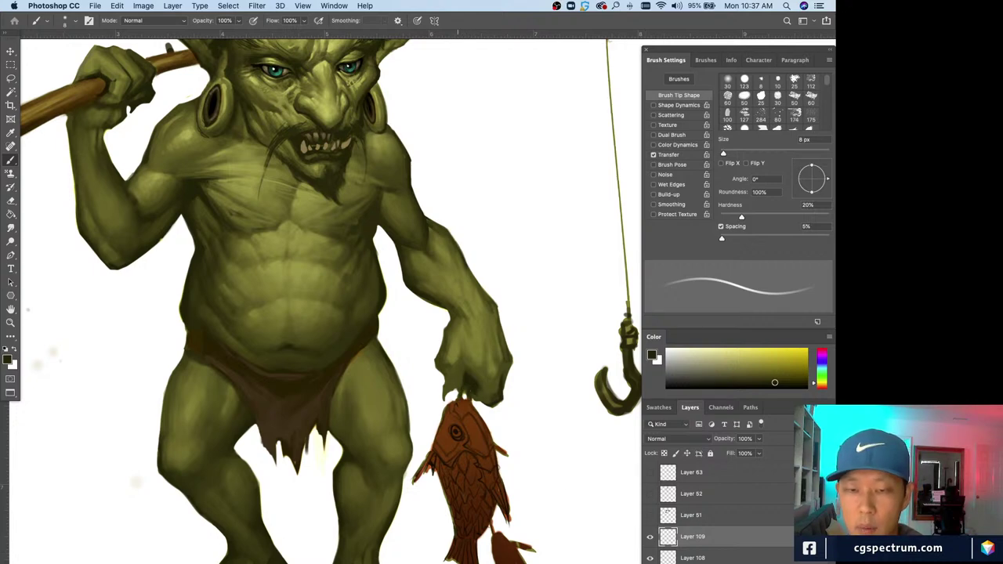
left_click(463, 390, "alt")
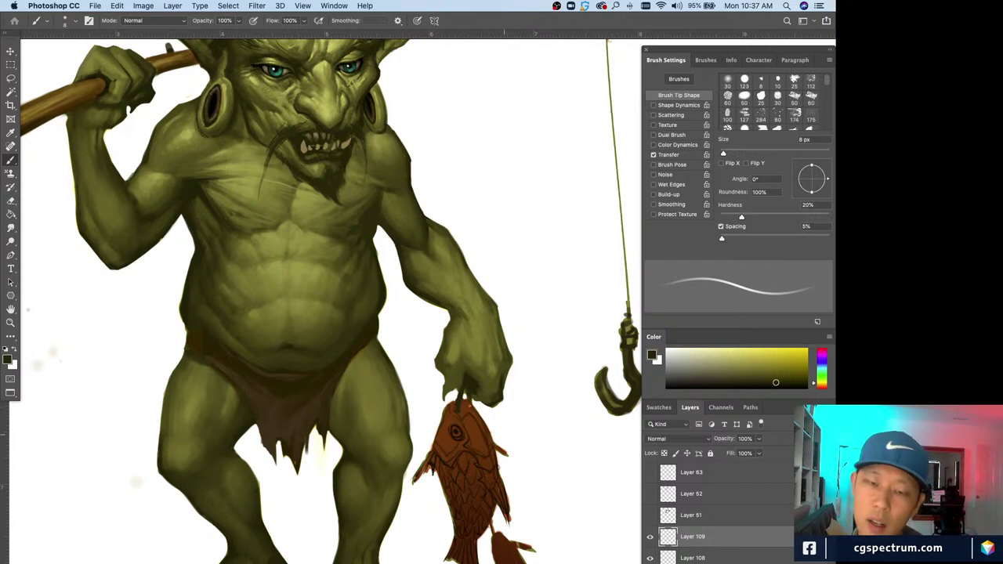
- Add a new layer and clean up the background around the loincloth's ragged hem with white at 10 px
key("x")
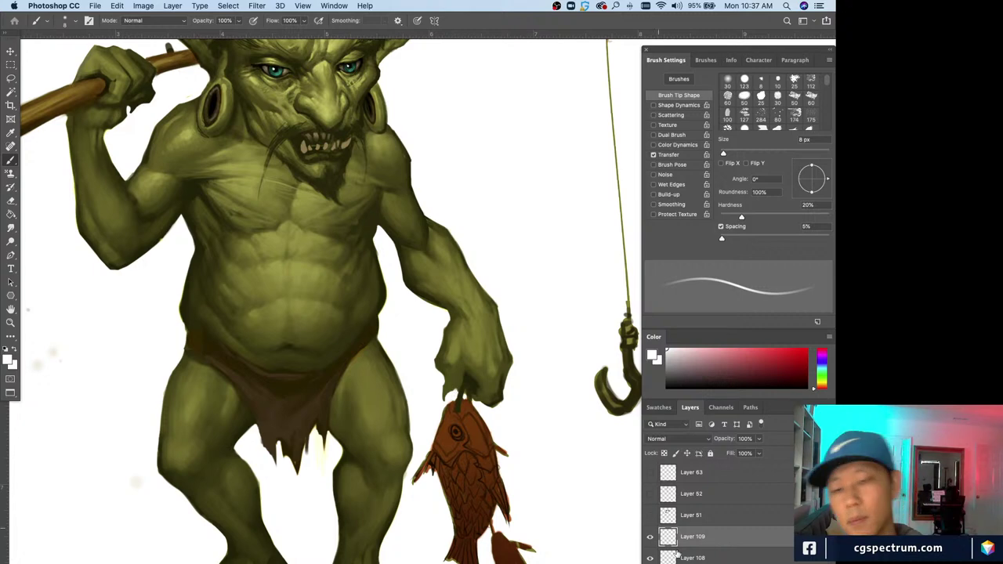
left_click(803, 560)
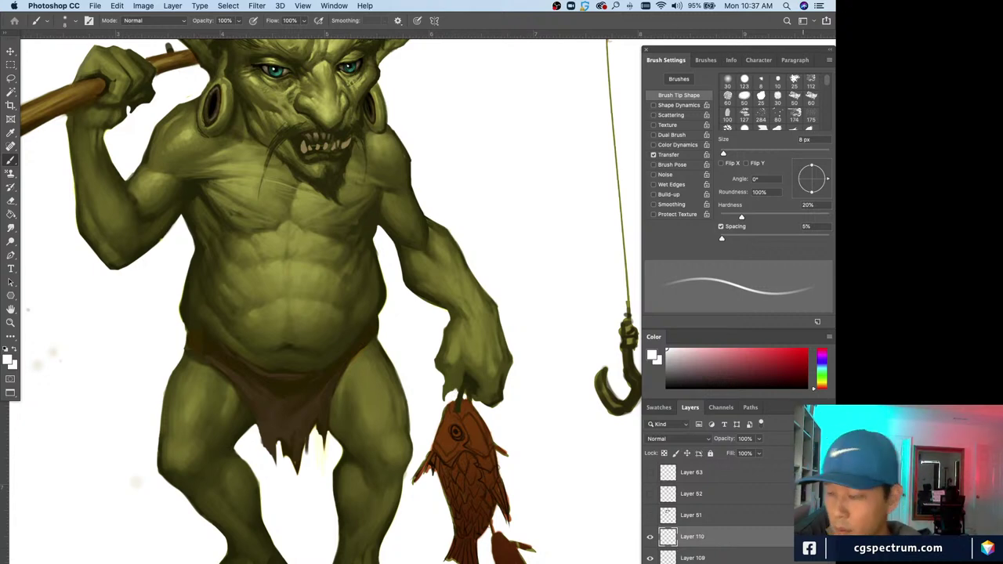
key("super")
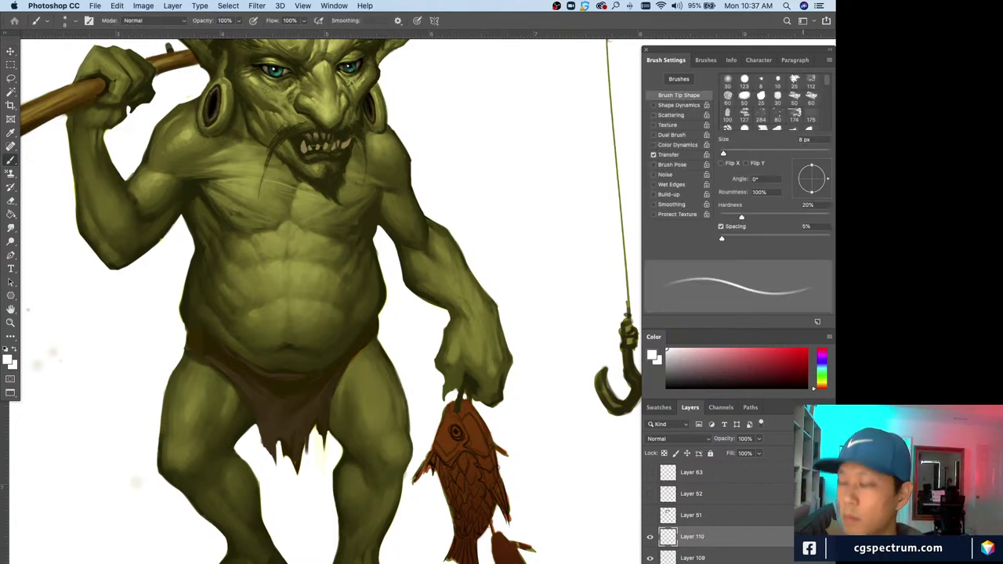
left_click_drag(354, 494, 340, 415)
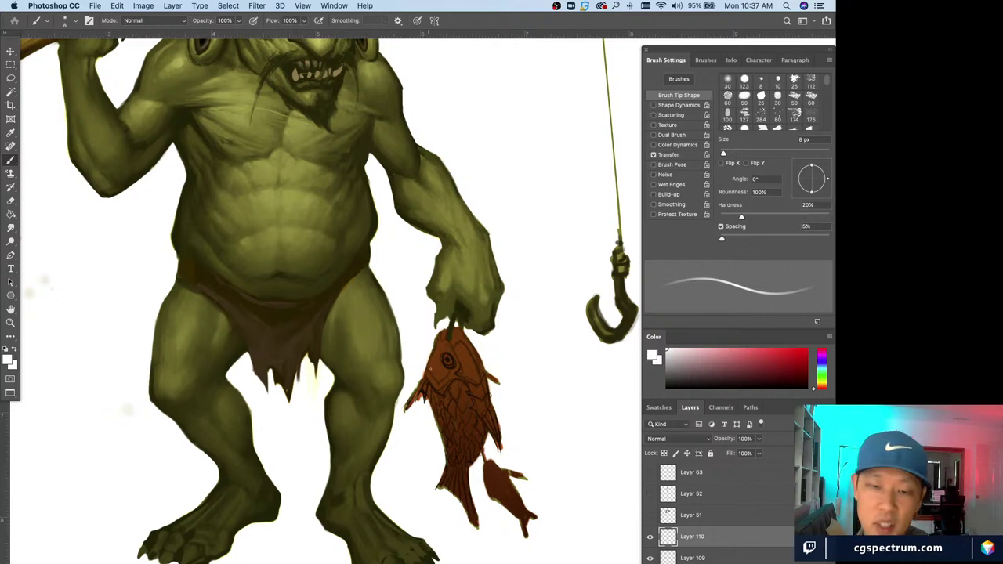
left_click_drag(463, 438, 447, 453)
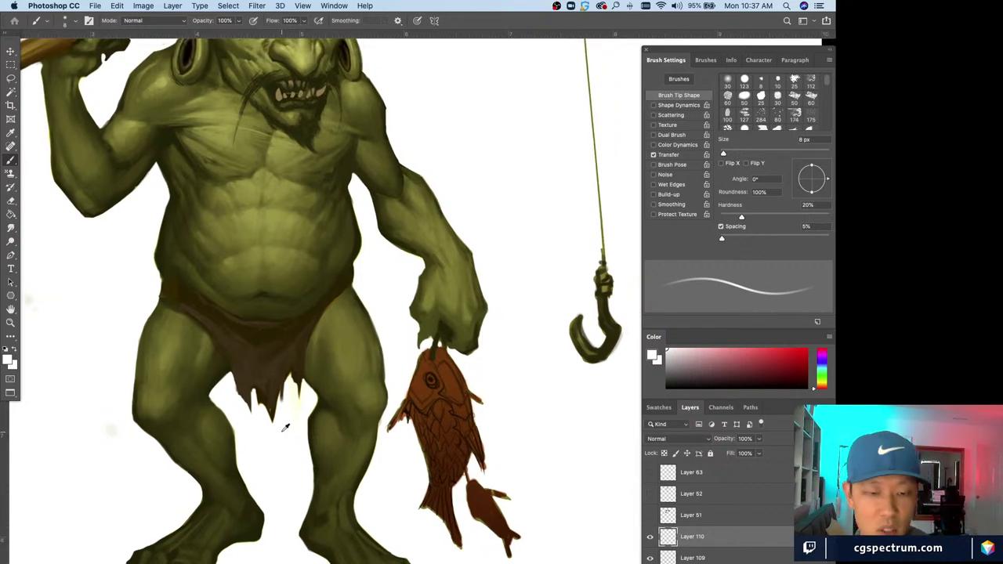
key("bracketright")
key("bracketright")
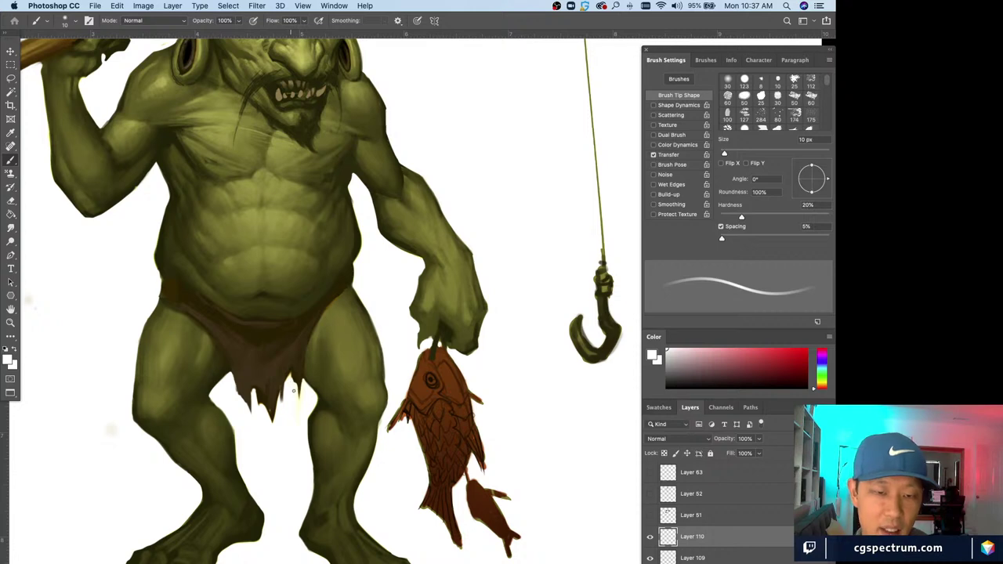
left_click_drag(303, 383, 300, 406)
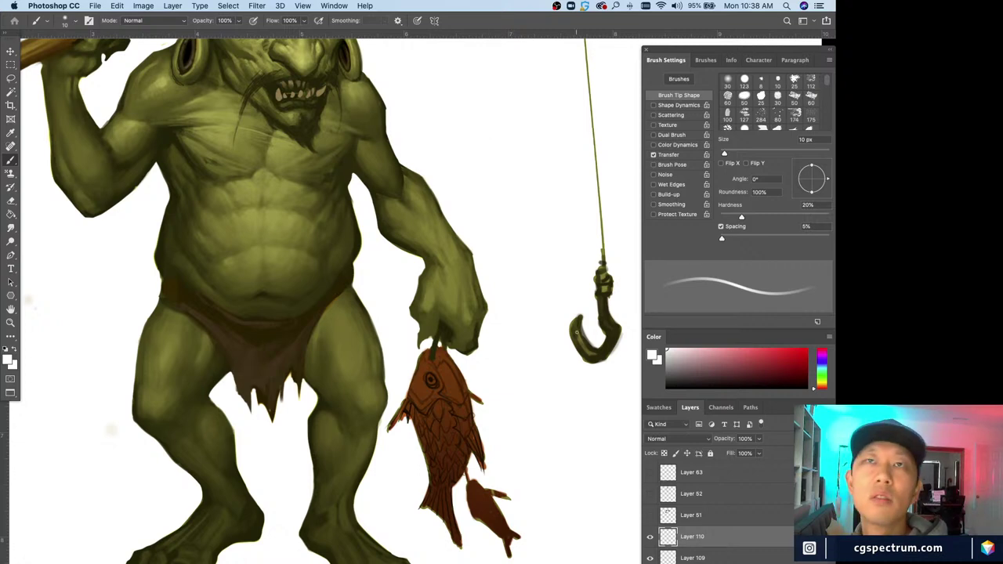
- Compare the painting with the loincloth clean-up layer hidden and shown
mouse_move(365, 385)
left_mouse_down()
mouse_move(363, 414)
mouse_move(361, 365)
mouse_move(360, 380)
left_mouse_up()
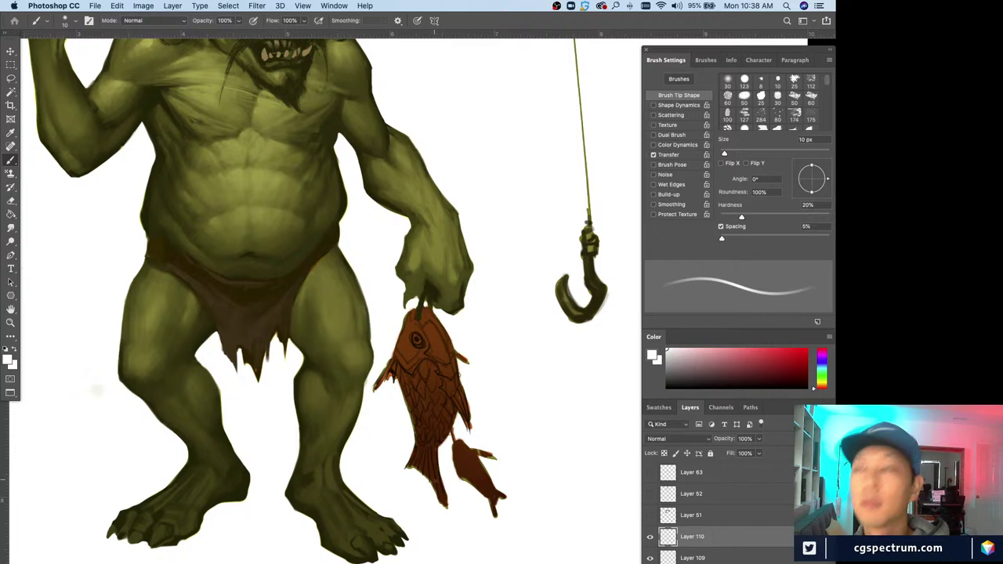
key("super+minus")
key("super+plus")
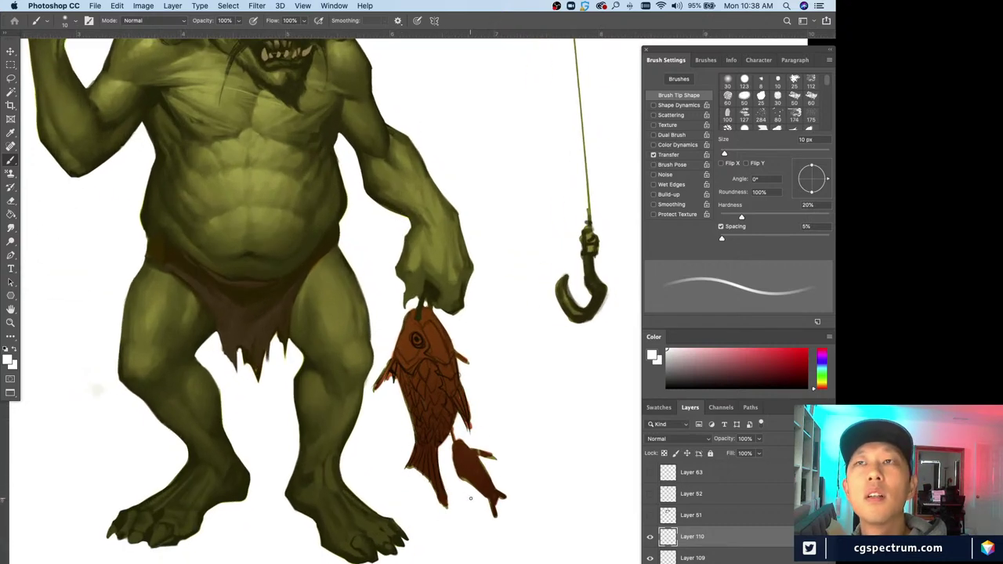
key("h")
left_click(470, 499)
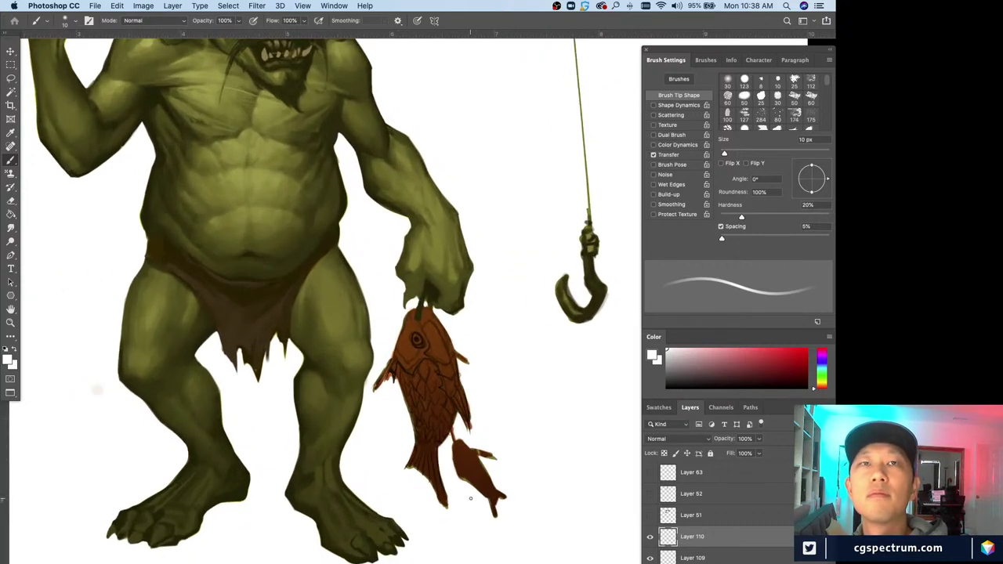
key("h")
left_click(470, 498)
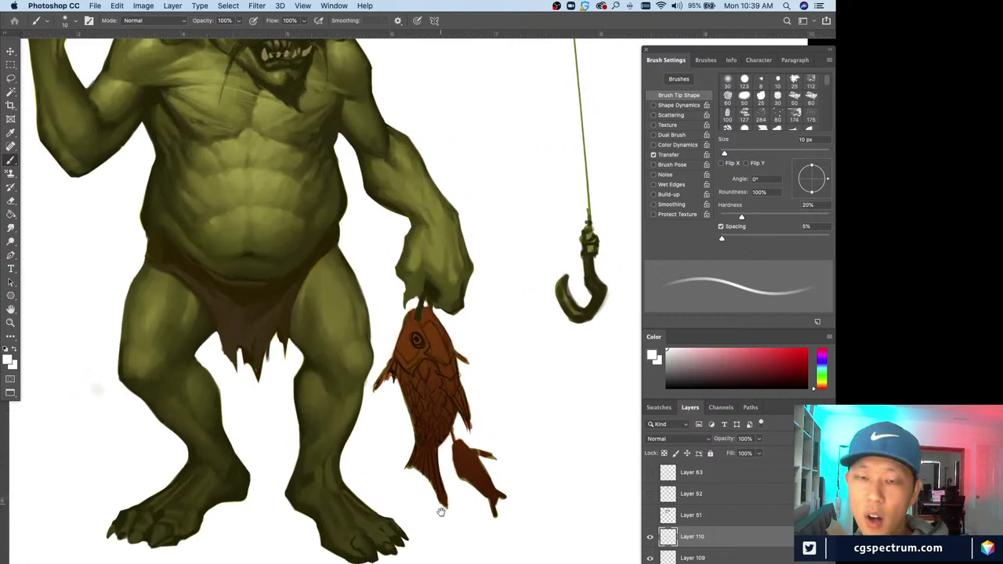
left_click_drag(574, 561, 577, 530)
left_click(649, 537)
left_click(652, 538)
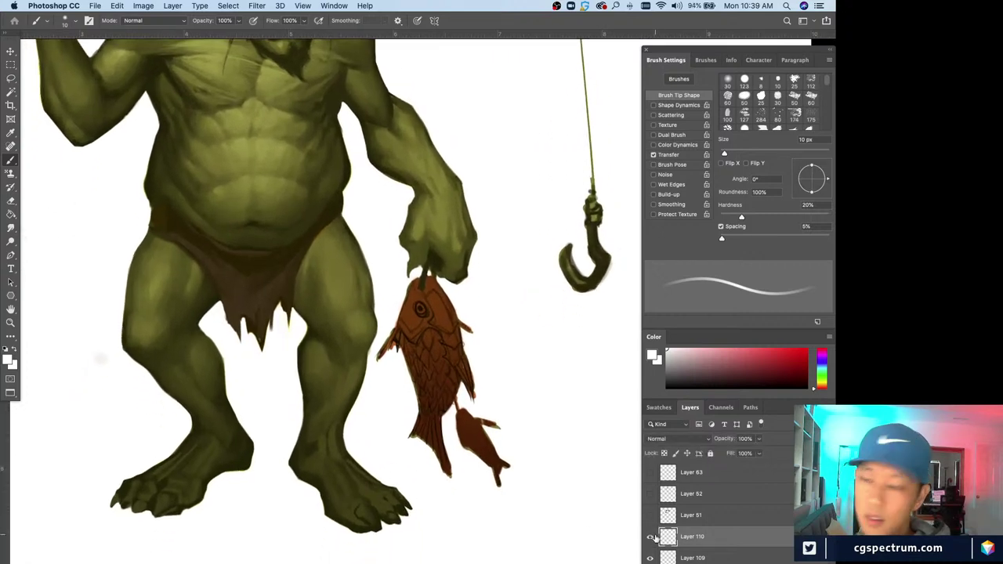
key("h")
left_click(655, 537)
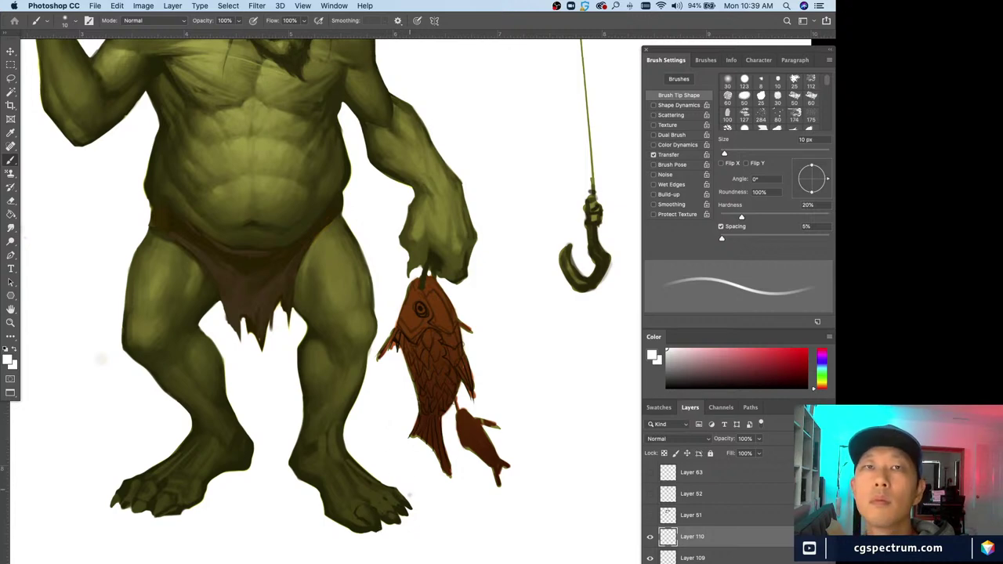
- Examine the fish, feet, face and fishing line for remaining areas that need refinement
left_click_drag(410, 495, 404, 474)
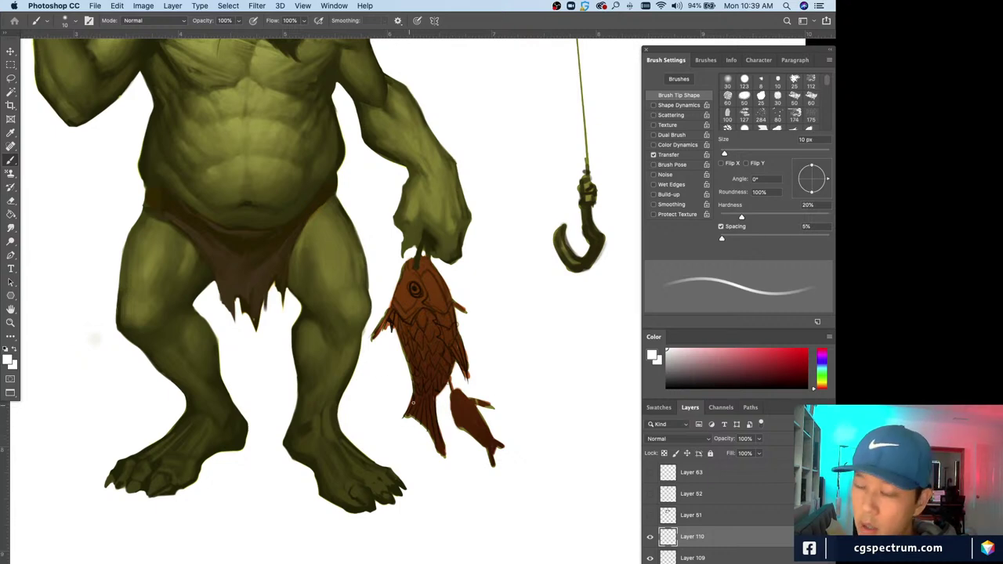
scroll(416, 401, "up", 2)
scroll(415, 401, "right", 2)
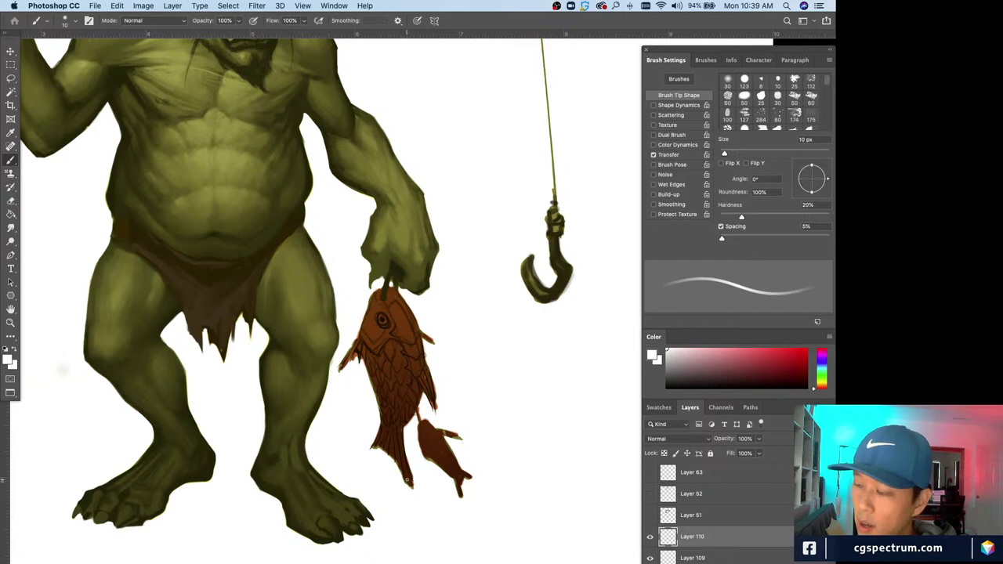
scroll(405, 488, "down", 2)
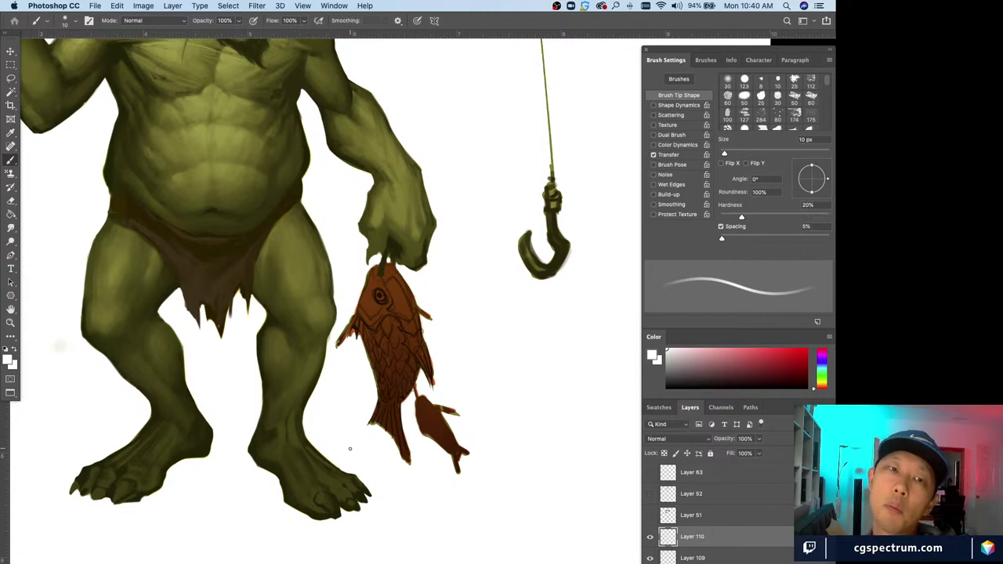
left_click_drag(233, 363, 273, 560)
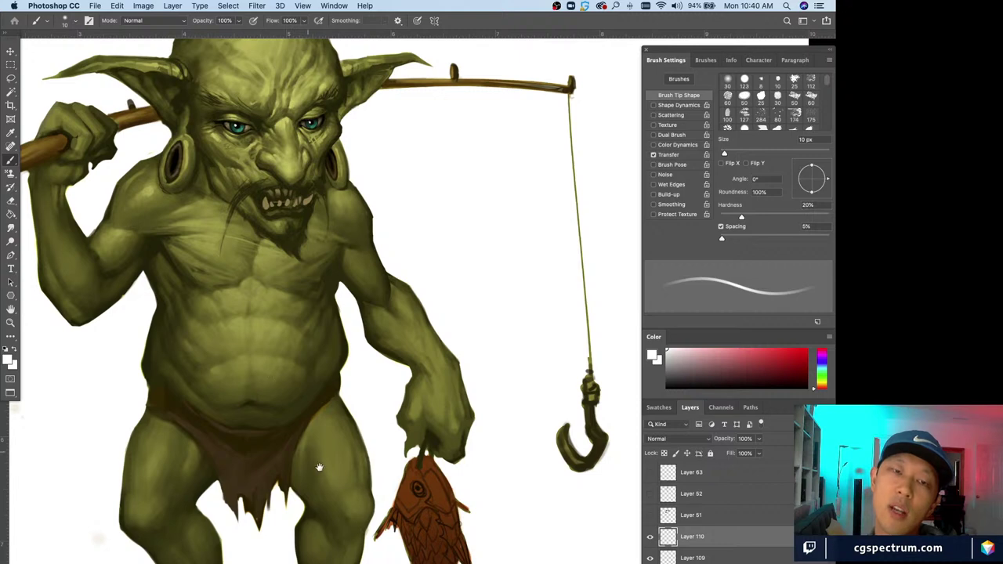
left_click_drag(338, 533, 304, 465)
mouse_move(338, 503)
left_mouse_down()
mouse_move(333, 479)
mouse_move(304, 448)
left_mouse_up()
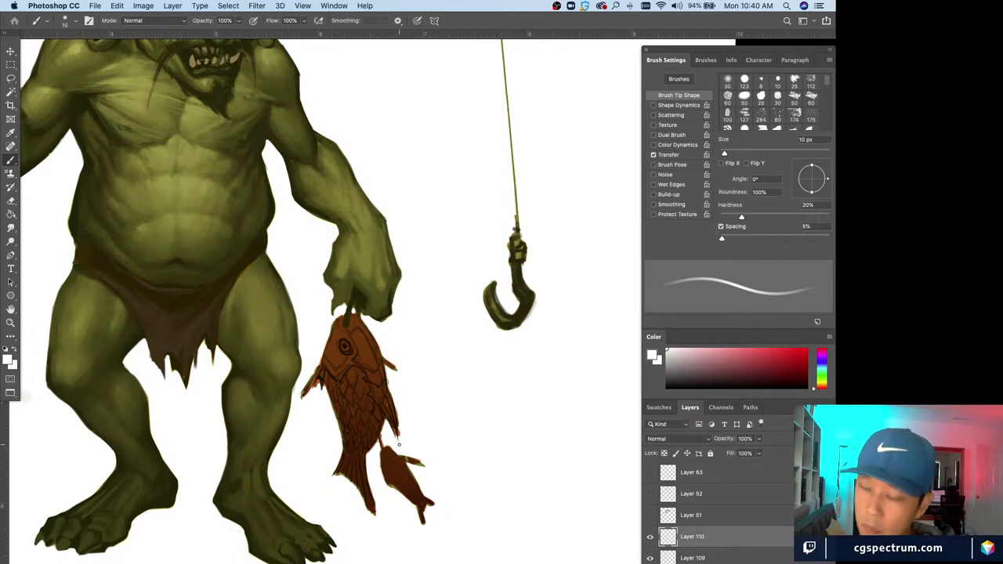
scroll(373, 418, "up", 2)
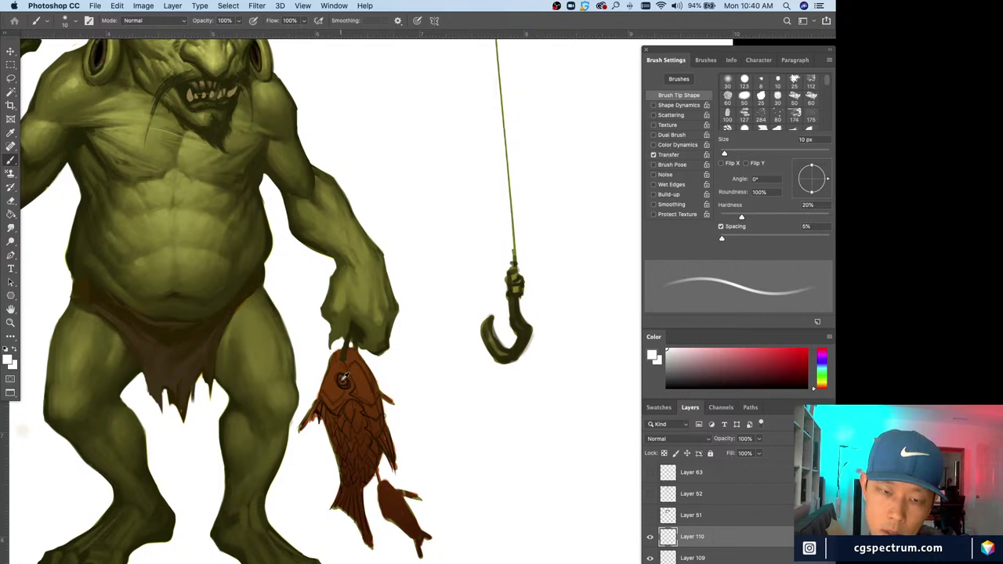
- Darken the inside of the large fish's eye with sampled near-black at 15 px
left_click(354, 329, "alt")
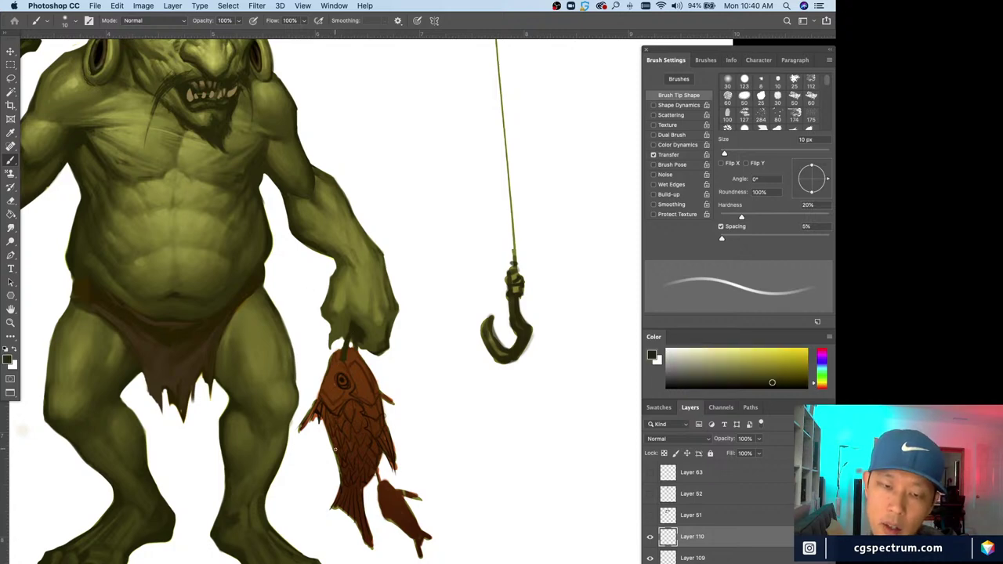
key("super+plus")
left_click_drag(326, 431, 338, 404)
key("bracketright")
key("bracketright")
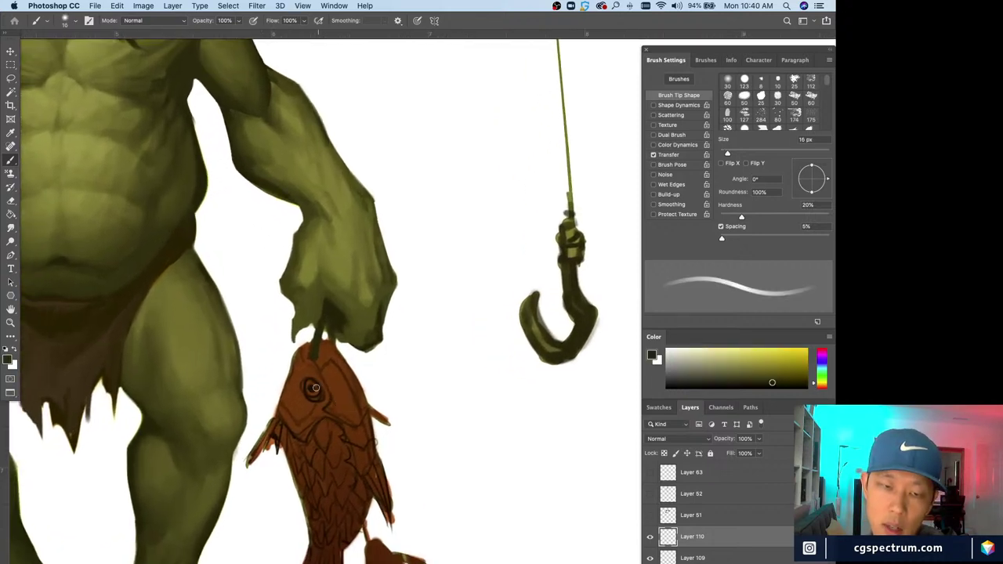
key("bracketleft")
left_click(312, 388, "alt")
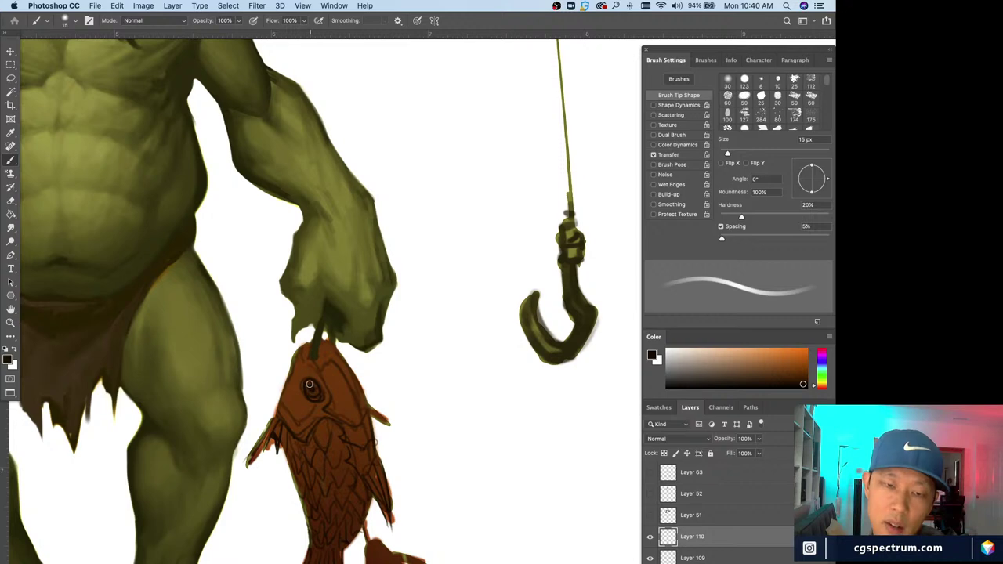
key("bracketleft")
key("bracketleft")
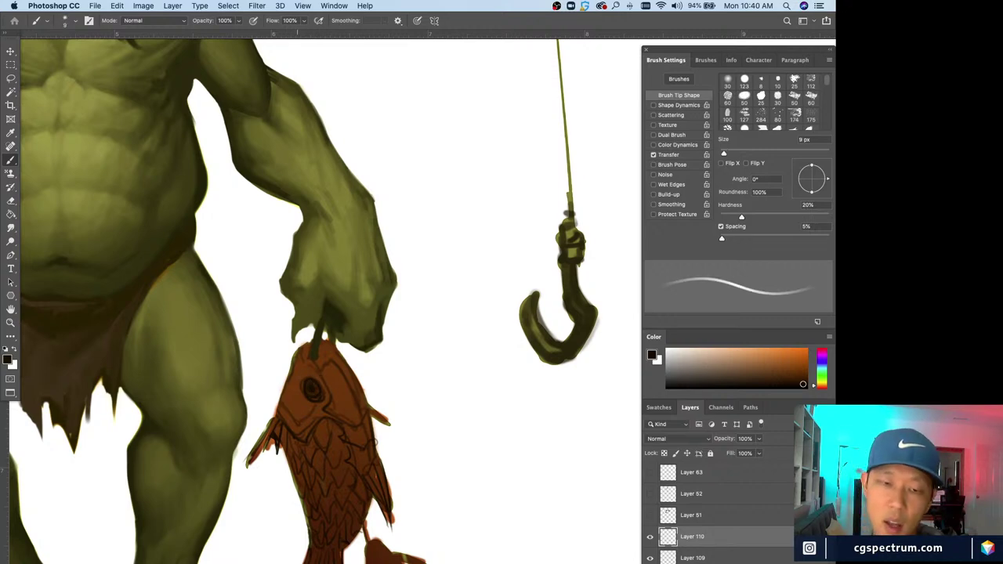
- Refine the fish's eye ring and pupil with sampled rust brown and dark brown at 8 px, and near-black at 4 px
left_click(302, 373, "alt")
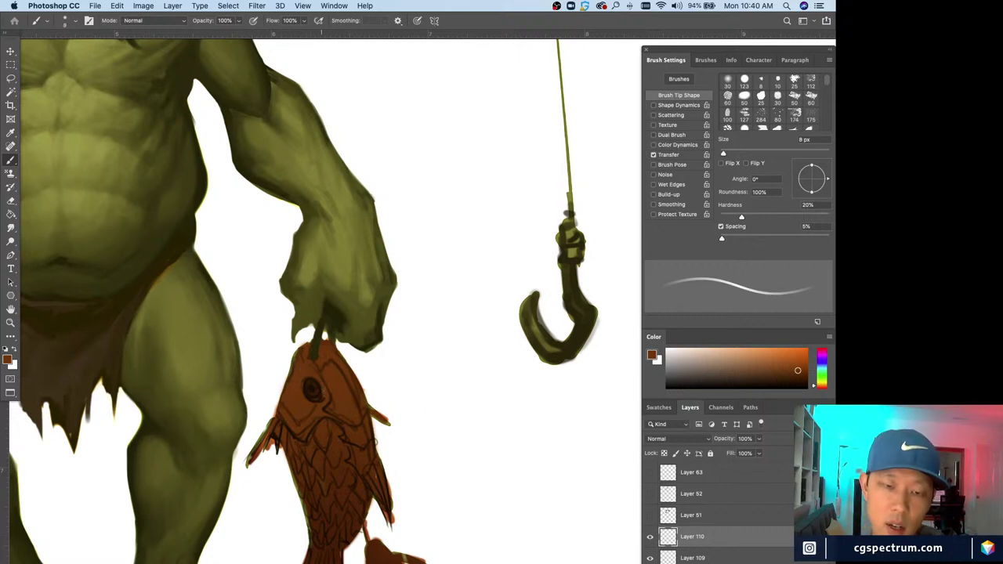
left_click(315, 391, "alt")
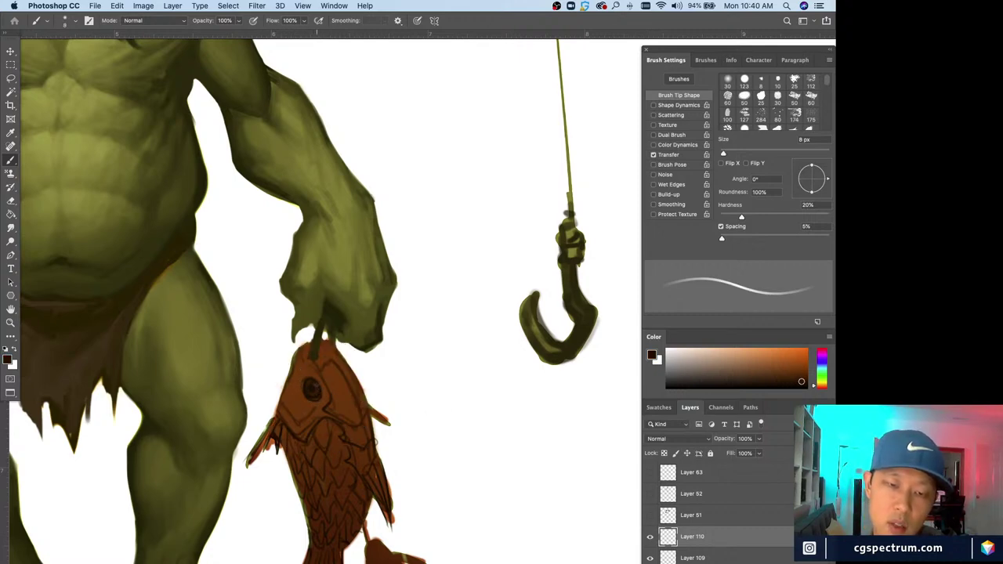
left_click(311, 380, "alt")
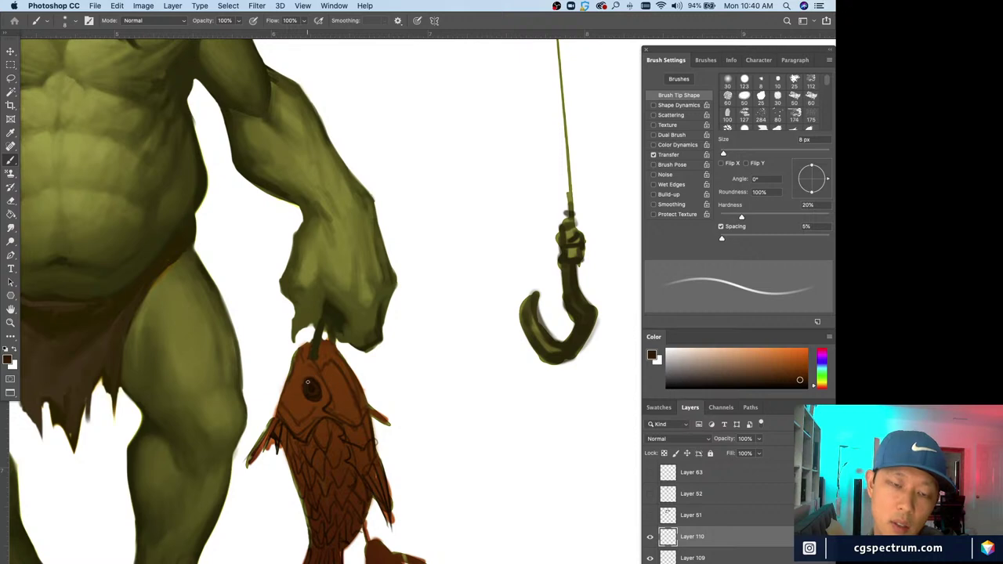
left_click(304, 376, "alt")
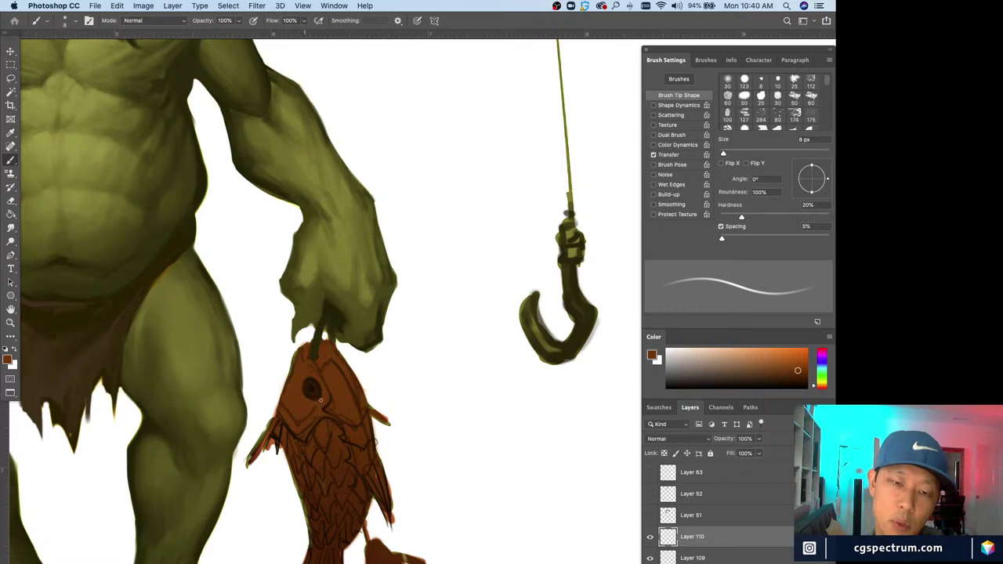
left_click(310, 385, "alt")
key("bracketleft")
key("bracketleft")
key("bracketleft")
key("bracketleft")
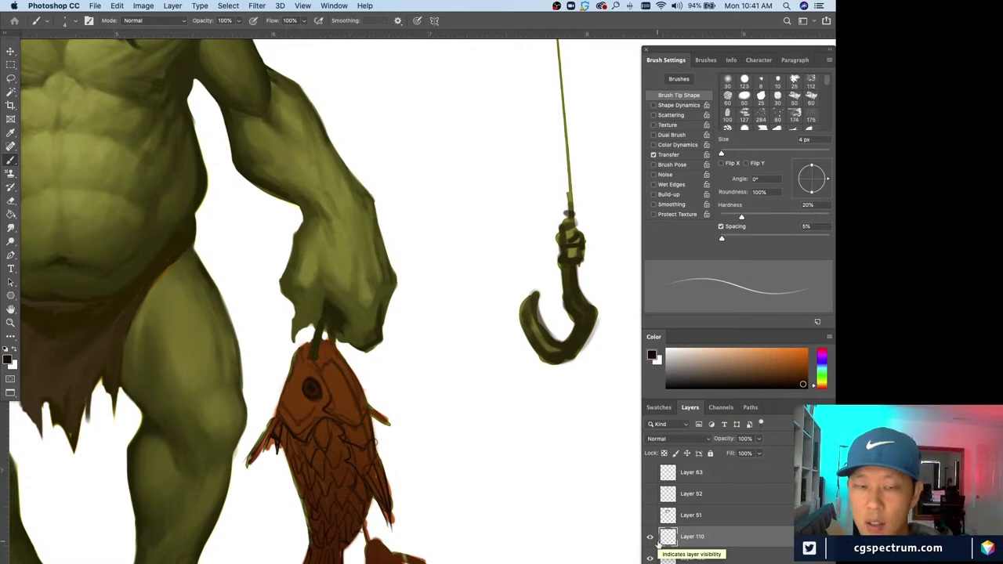
- Check the fish's eye against the whole figure and add a new layer above the eye layer
key("space")
left_click_drag(308, 428, 325, 390)
key("super+minus")
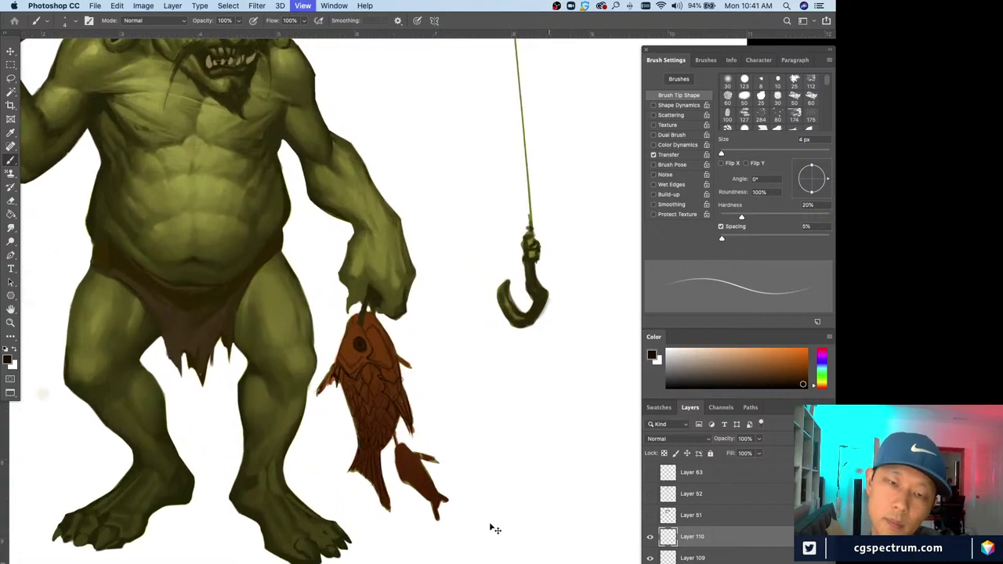
key("super+plus")
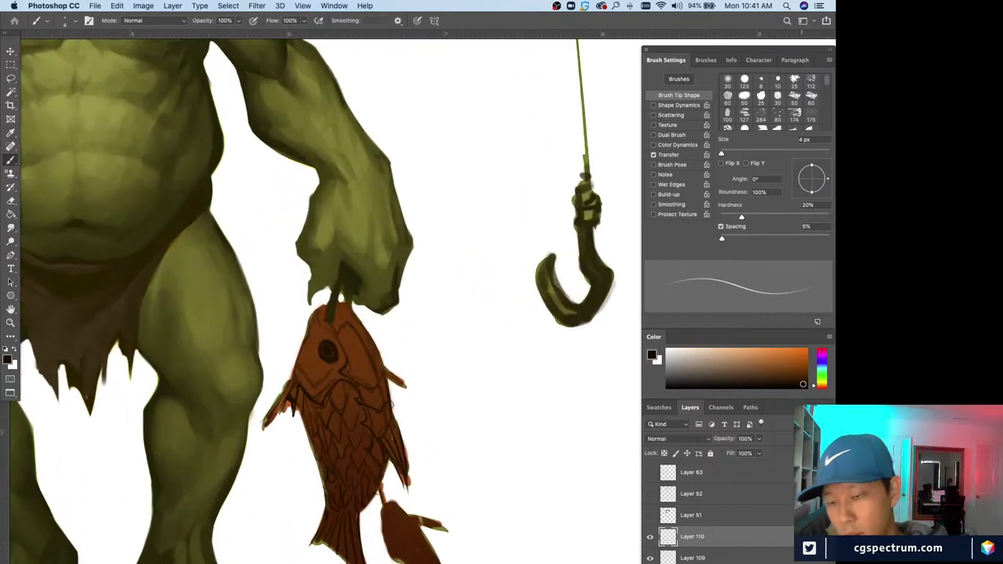
key("super+shift+alt+n")
key("super+equal")
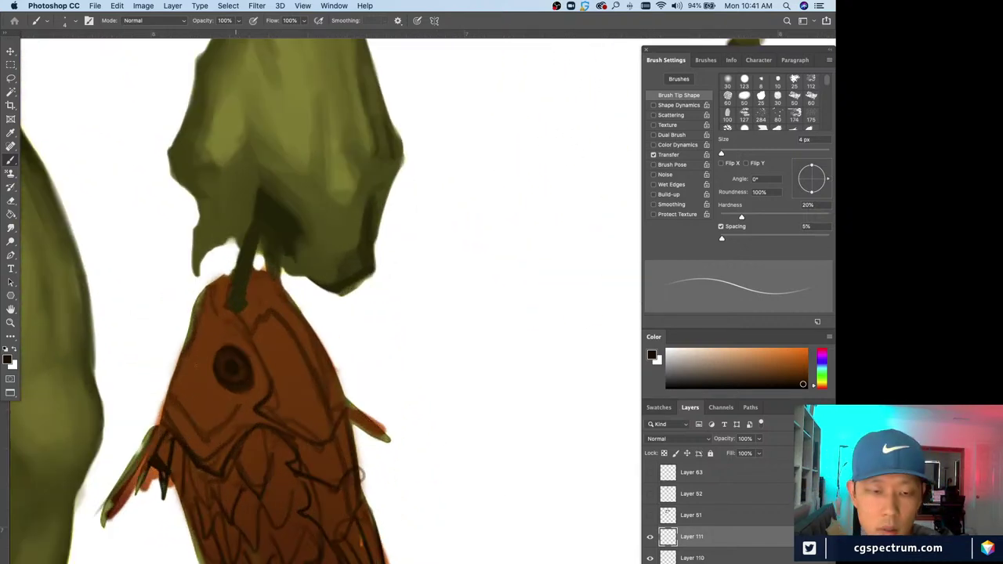
left_click_drag(179, 409, 196, 359)
left_click(246, 317, "alt")
key("super+minus")
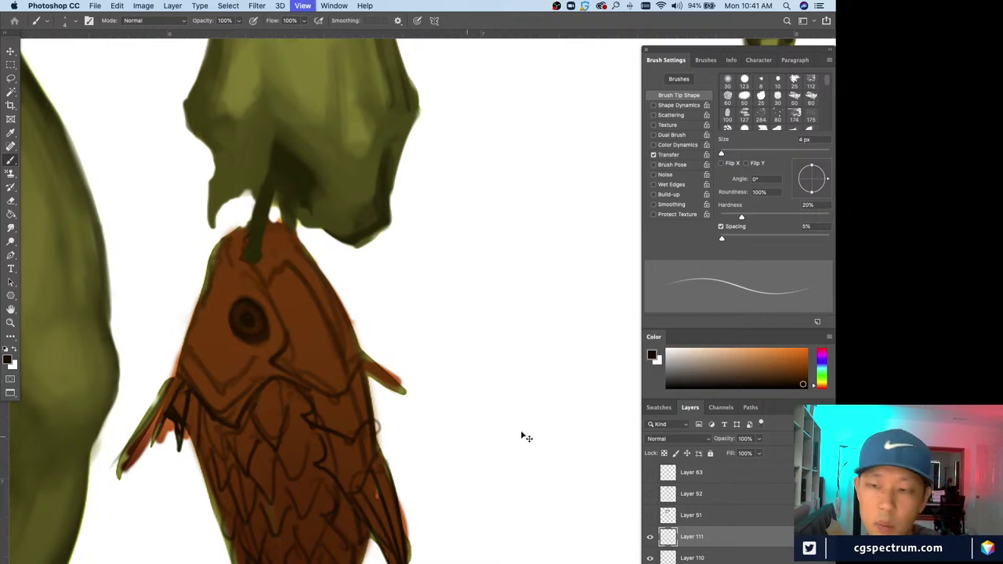
- Set the new layer's blend mode to Multiply for shading the hanging fish
key("super+minus")
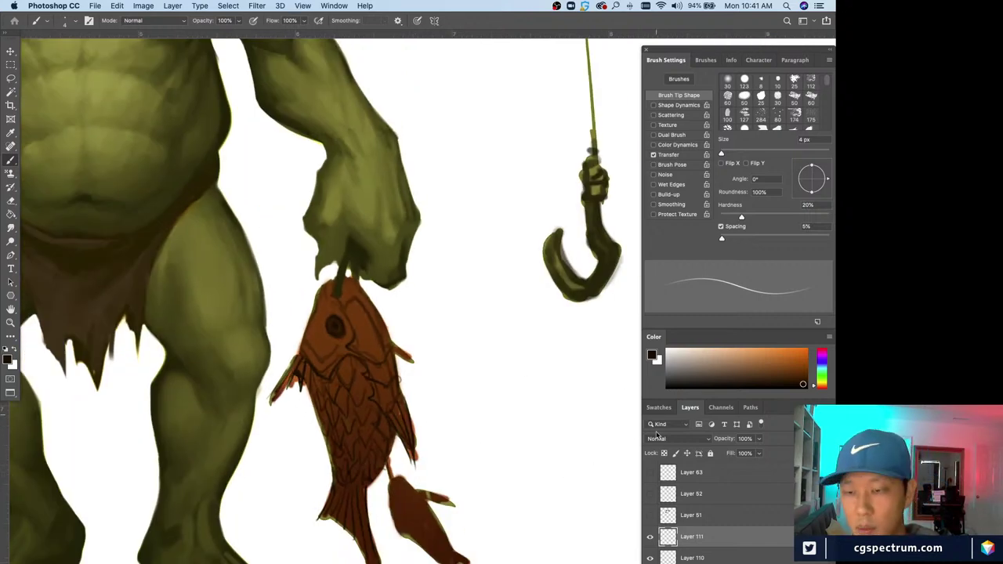
left_click(656, 435)
left_click(666, 470)
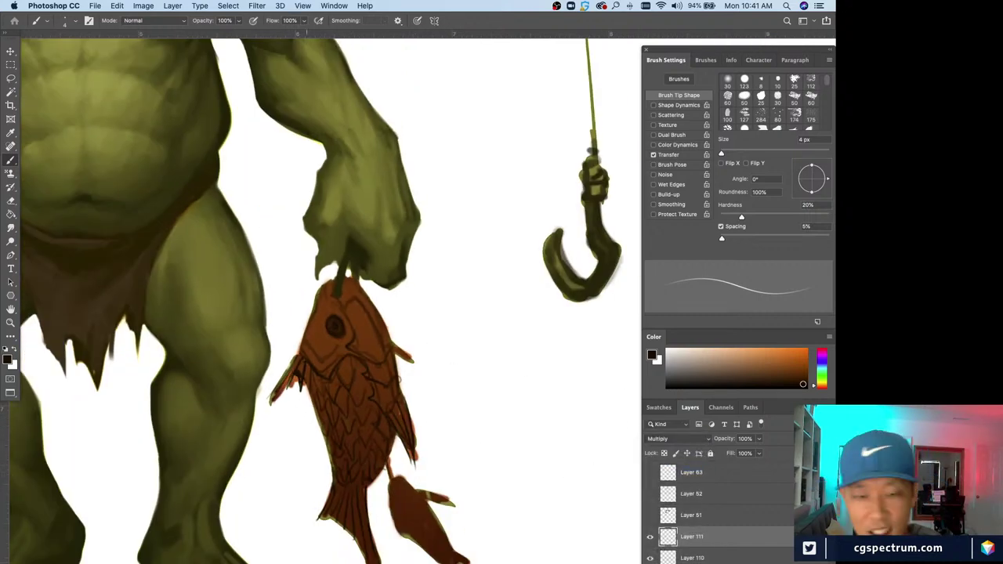
- Shade the large fish's side just below the gill with near-black at 8 px
key("bracketright")
key("bracketright")
key("bracketright")
key("bracketright")
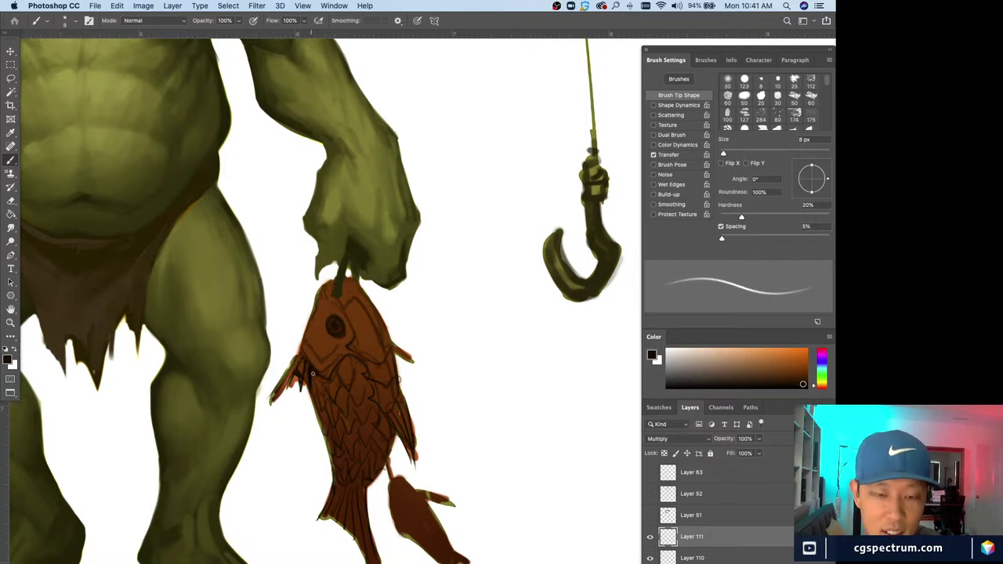
left_click_drag(315, 385, 320, 427)
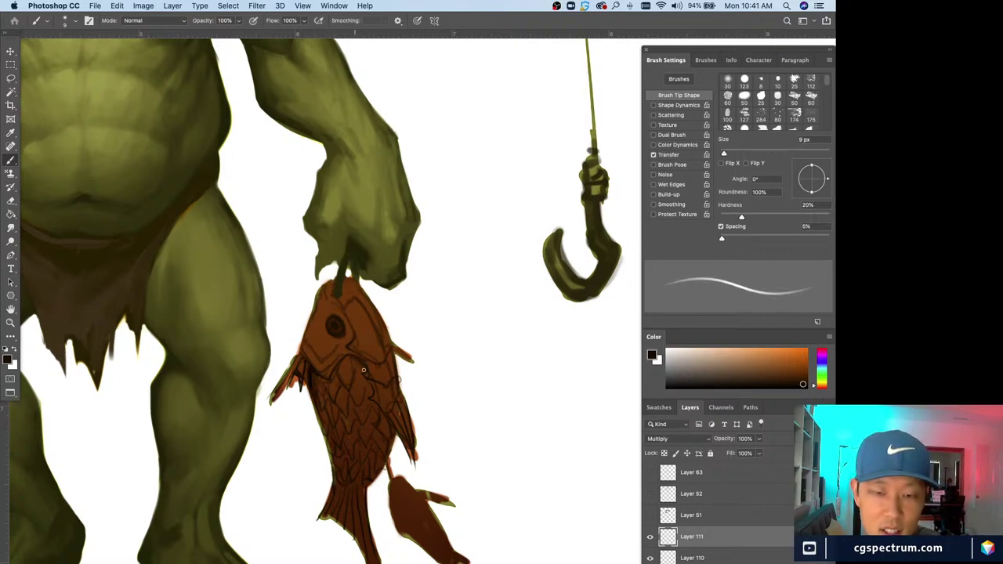
- Shade the large fish's outer body edges and lower body above the tail with near-black at 15 px
key("bracketright")
key("bracketright")
key("bracketright")
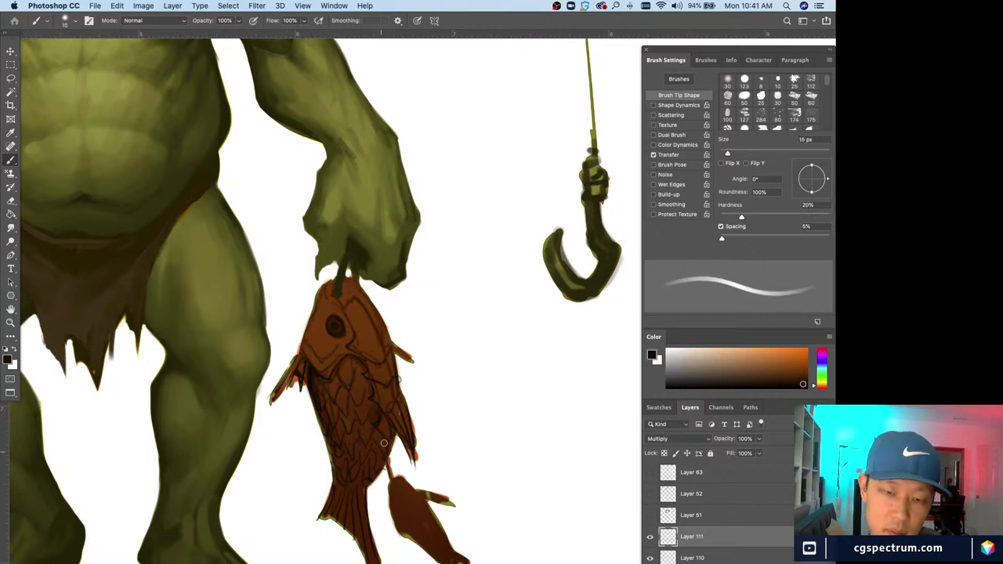
key("bracketright")
key("bracketleft")
key("bracketleft")
key("bracketleft")
key("bracketleft")
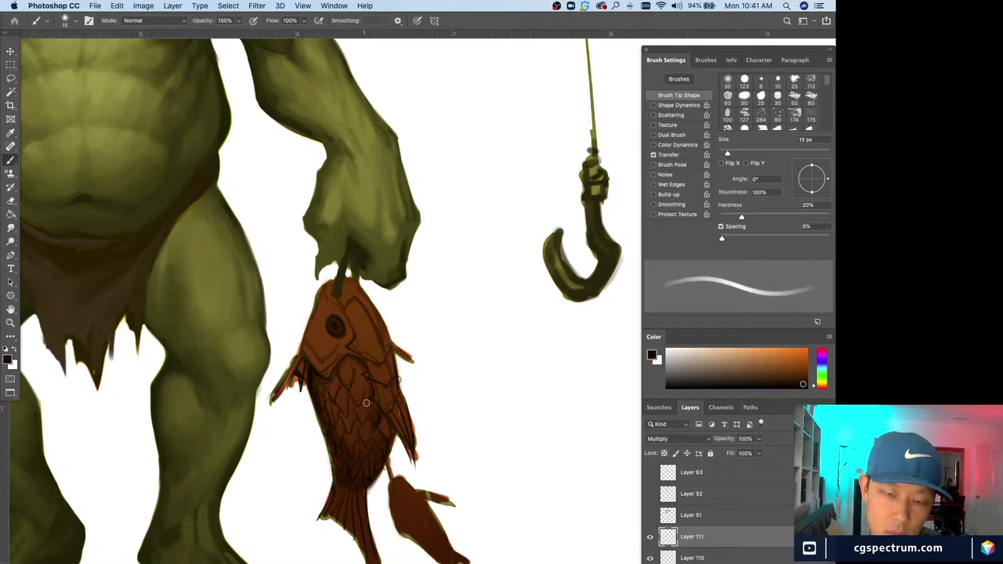
- Darken the gaps and undersides of the large fish's body scales with near-black strokes between 7 and 10 px
key("bracketleft")
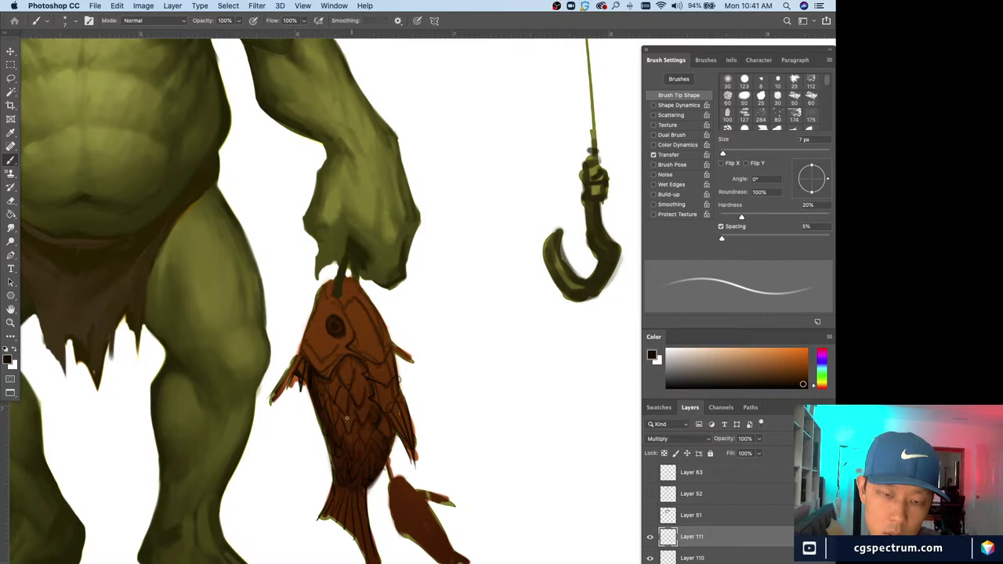
key("bracketright")
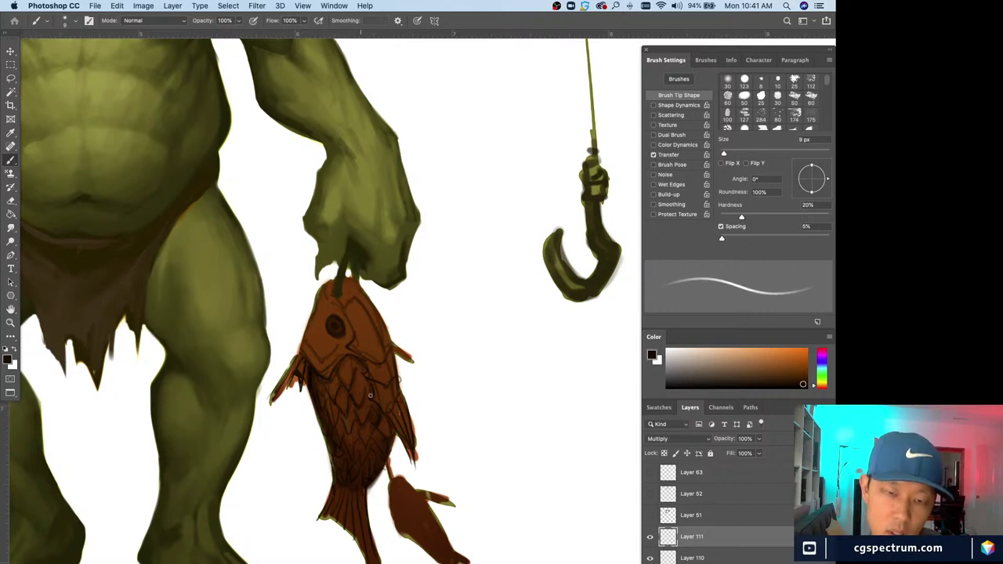
key("bracketright")
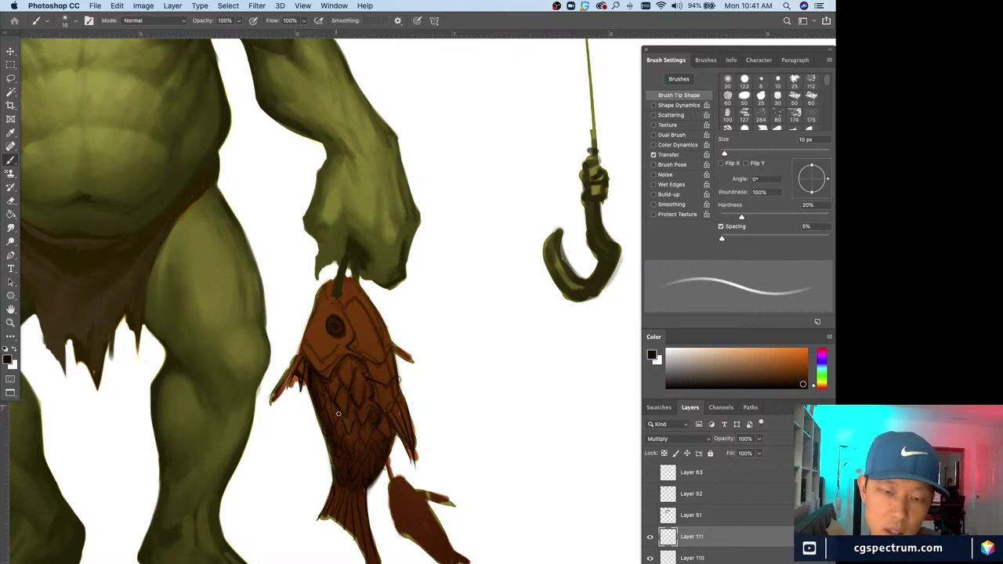
key("bracketleft")
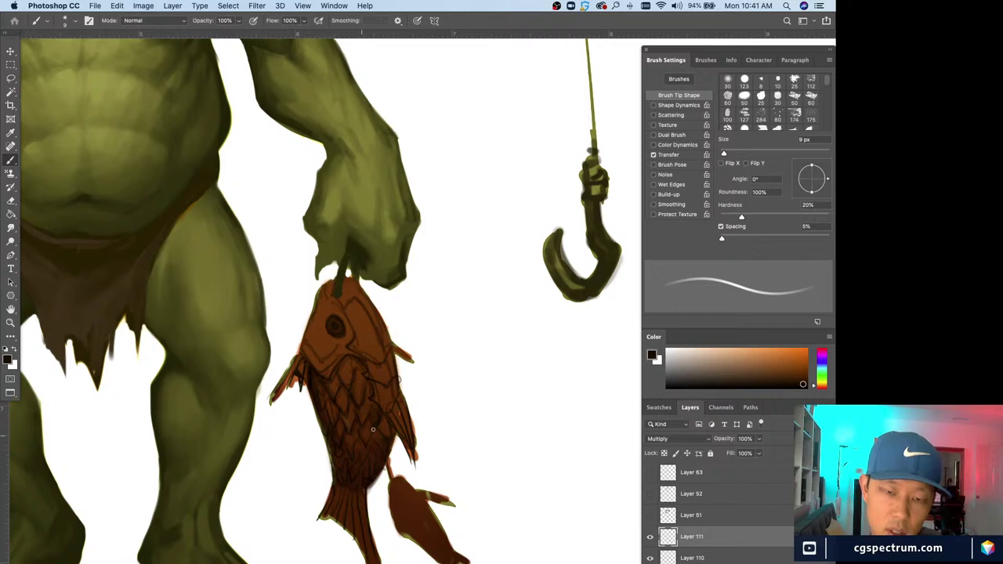
key("bracketright")
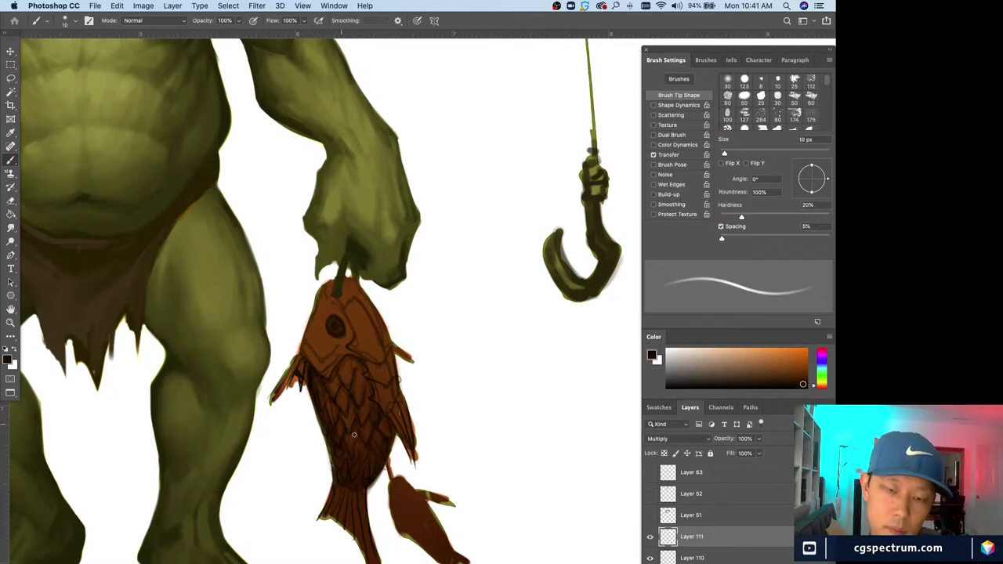
key("bracketleft")
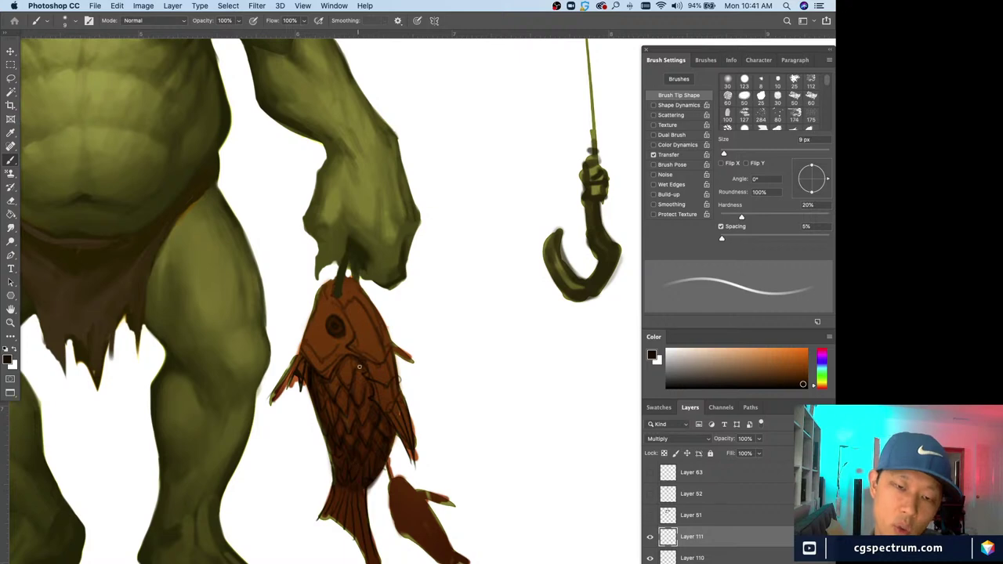
- Shade the outer edge of the large fish's head and its gill line with near-black at 10 and 15 px
key("bracketleft")
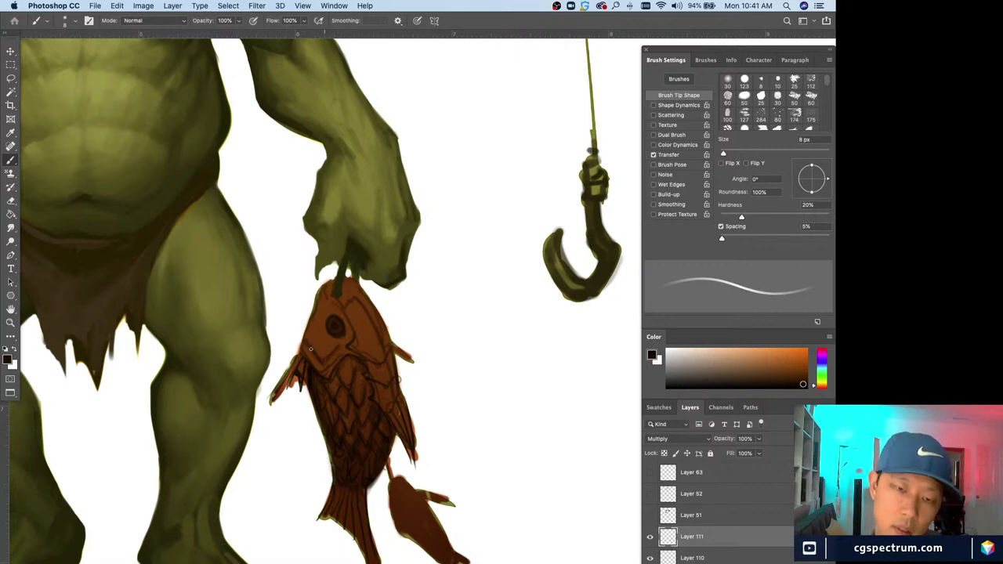
key("bracketright")
key("bracketright")
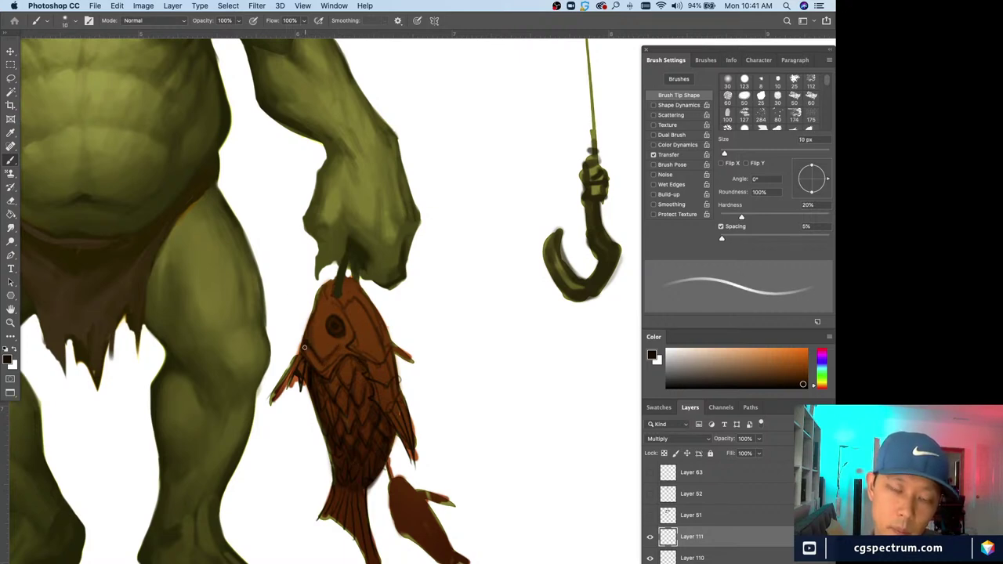
key("bracketright")
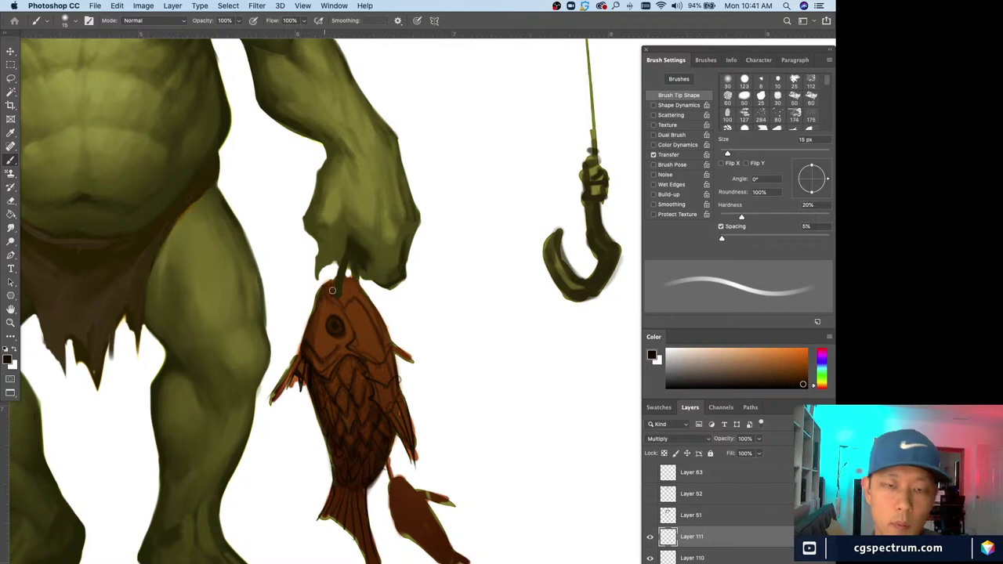
- Darken the cord's end where it enters the large fish's head with near-black at 5 px
key("bracketleft")
key("bracketleft")
key("bracketleft")
key("bracketleft")
key("bracketleft")
key("bracketleft")
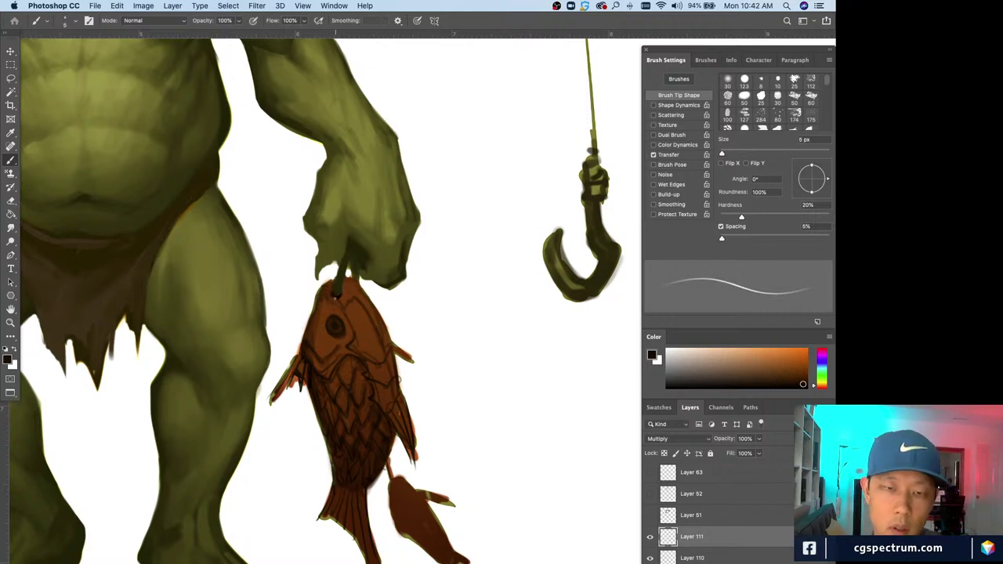
- Deepen the shadows on the large fish's head around the eye and gill at 8 and 20 px
key("bracketright")
key("bracketright")
key("bracketright")
key("bracketright")
key("bracketright")
key("bracketright")
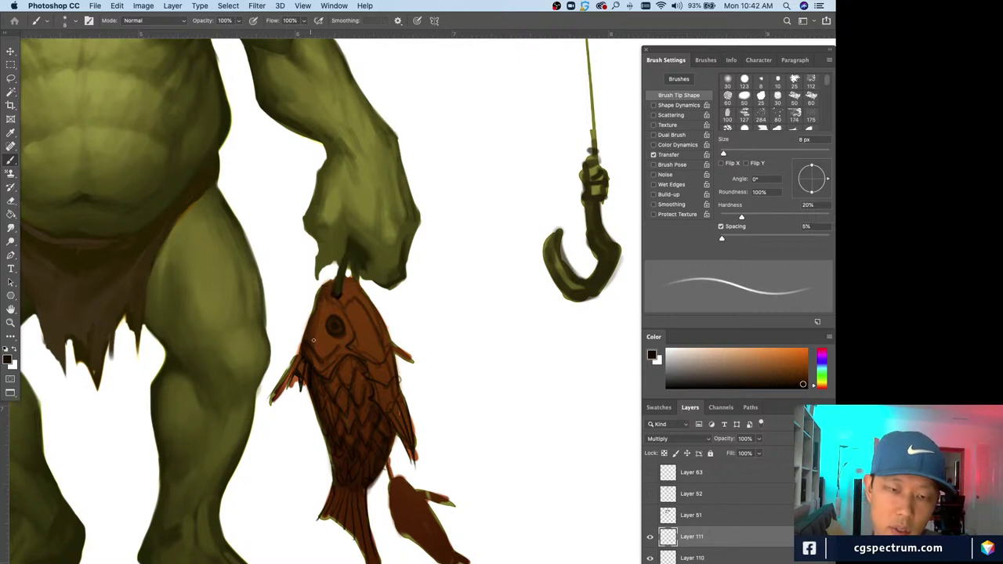
key("bracketright")
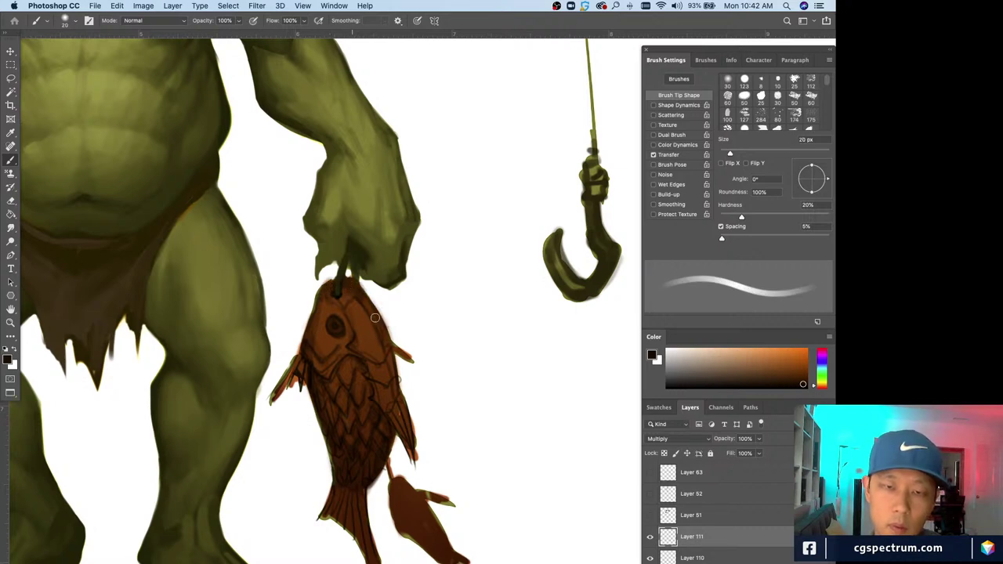
- Darken the small fins on both sides of the large fish's body with near-black at 9 px
key("bracketleft")
key("bracketleft")
key("bracketleft")
key("bracketleft")
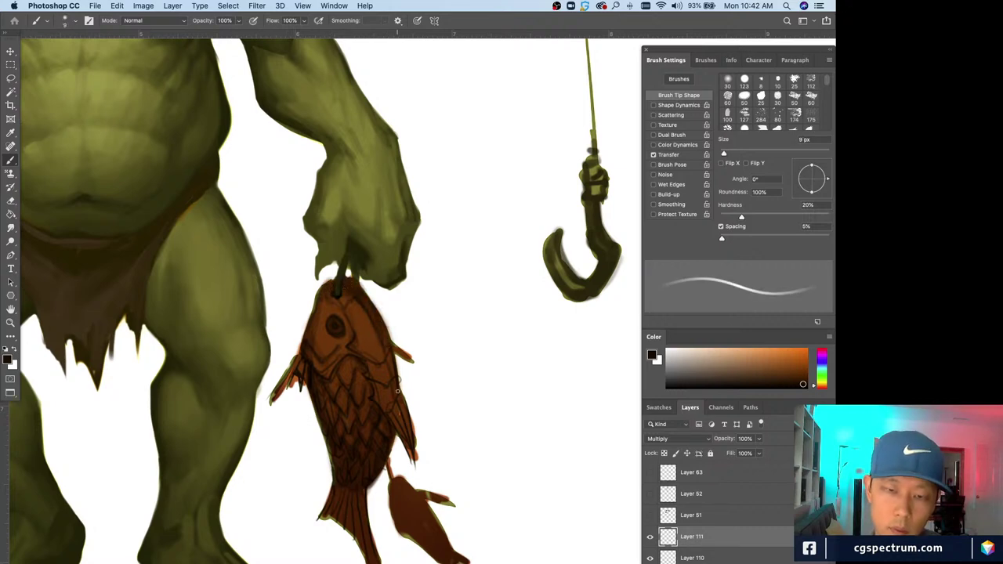
left_click_drag(390, 343, 415, 362)
left_click_drag(297, 357, 281, 384)
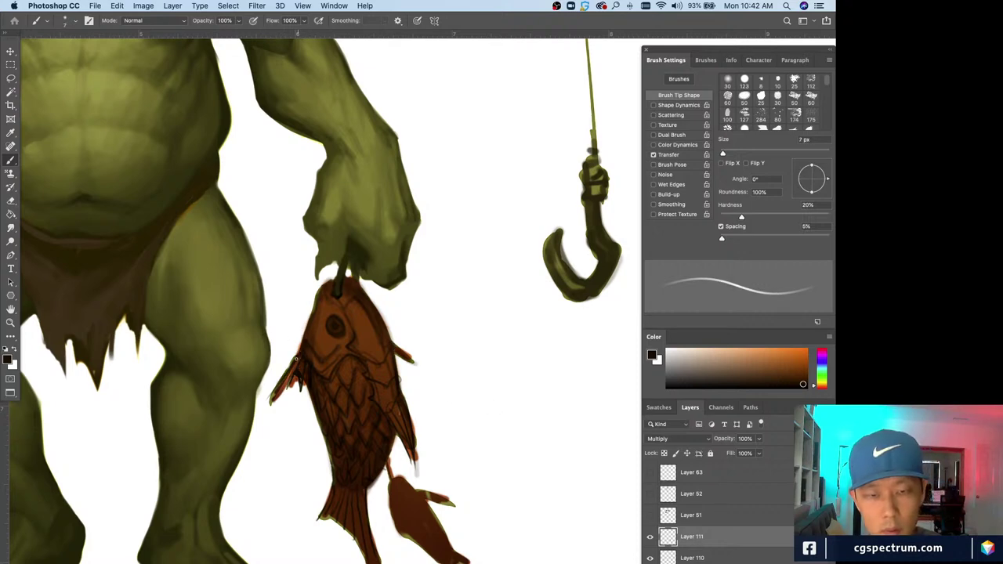
- Deepen the large fish's fin nearest the goblin's leg from base to tip with near-black at 7 px
left_click_drag(296, 356, 263, 415)
key("bracketleft")
key("bracketleft")
key("bracketleft")
key("bracketright")
key("bracketright")
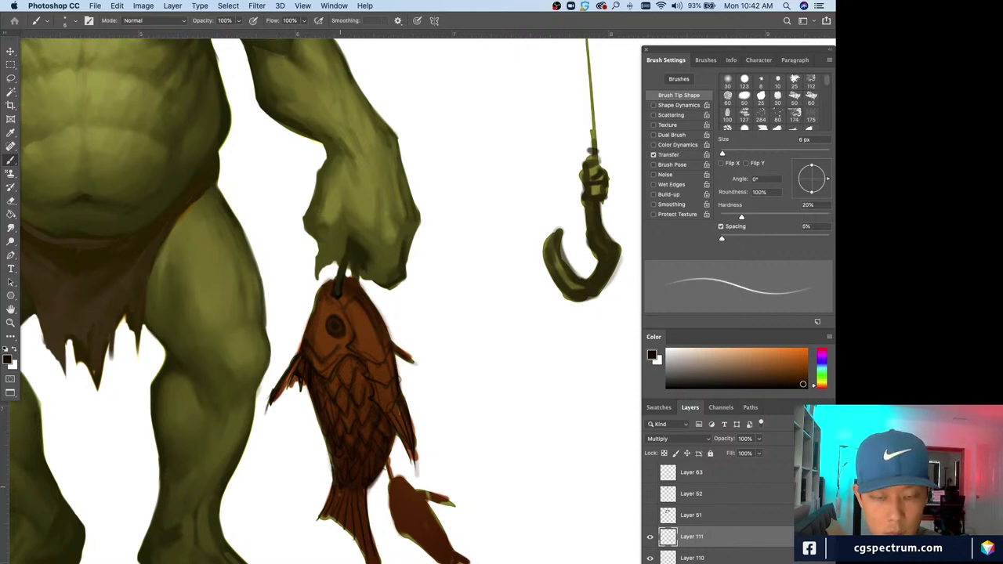
- Undo the last stroke and darken the tail fin's outer edge on the leg side with near-black at 9 px
key("bracketright")
key("bracketright")
key("bracketright")
key("bracketright")
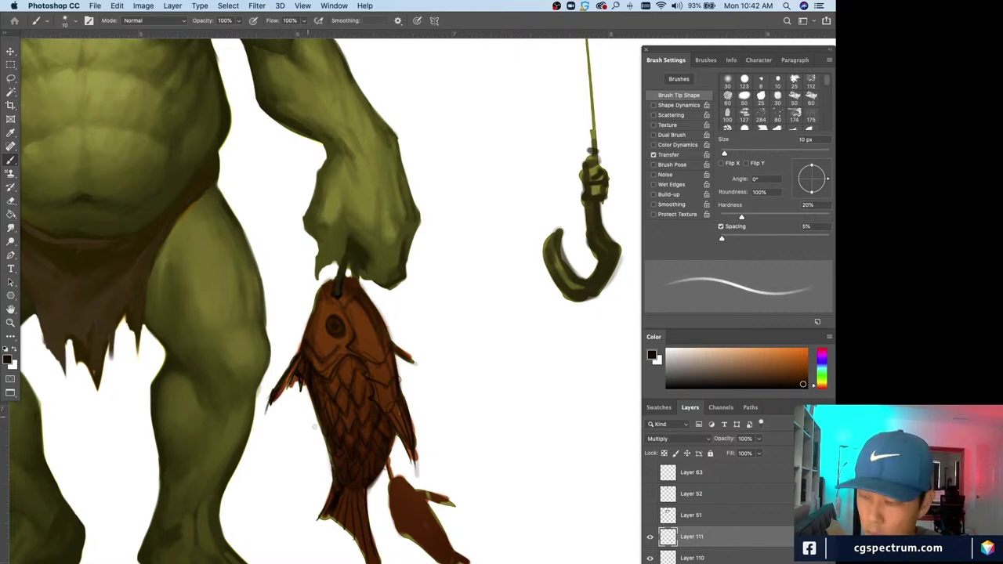
key("super+z")
left_click_drag(336, 482, 321, 519)
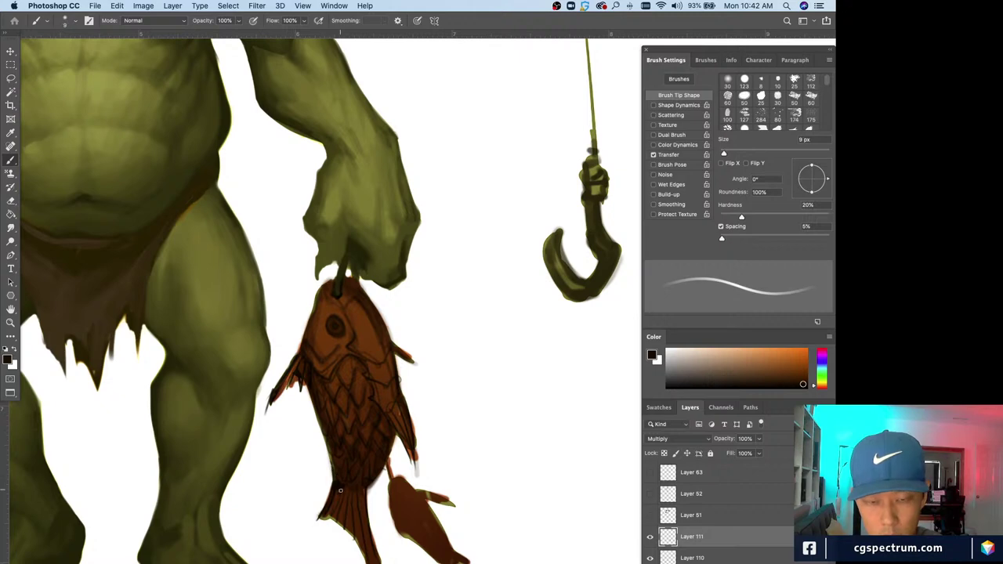
- Paint dark strokes along the tail fin's rays and its far edge with near-black at 9 px
key("bracketright")
key("bracketleft")
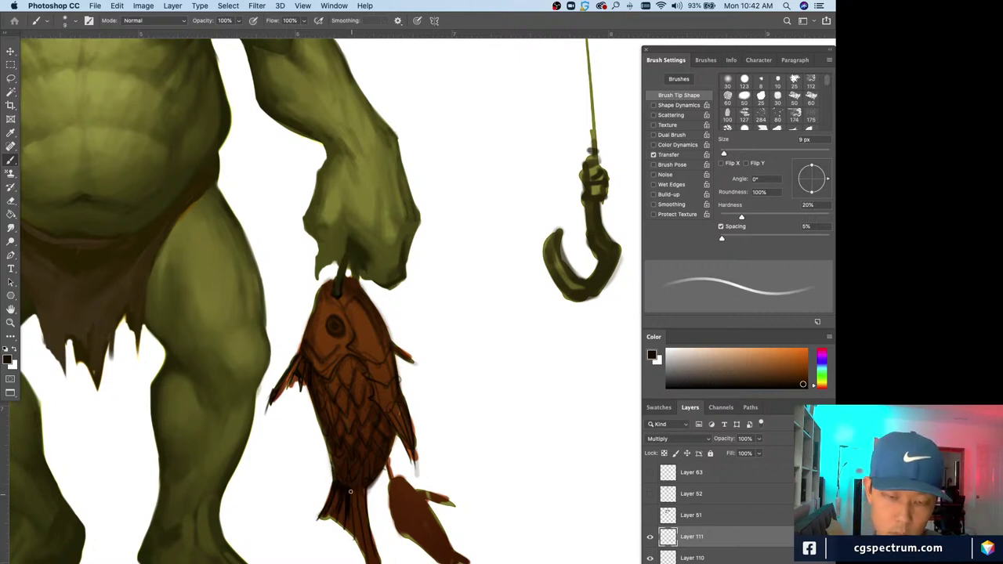
left_click_drag(354, 489, 368, 549)
left_click_drag(364, 505, 381, 561)
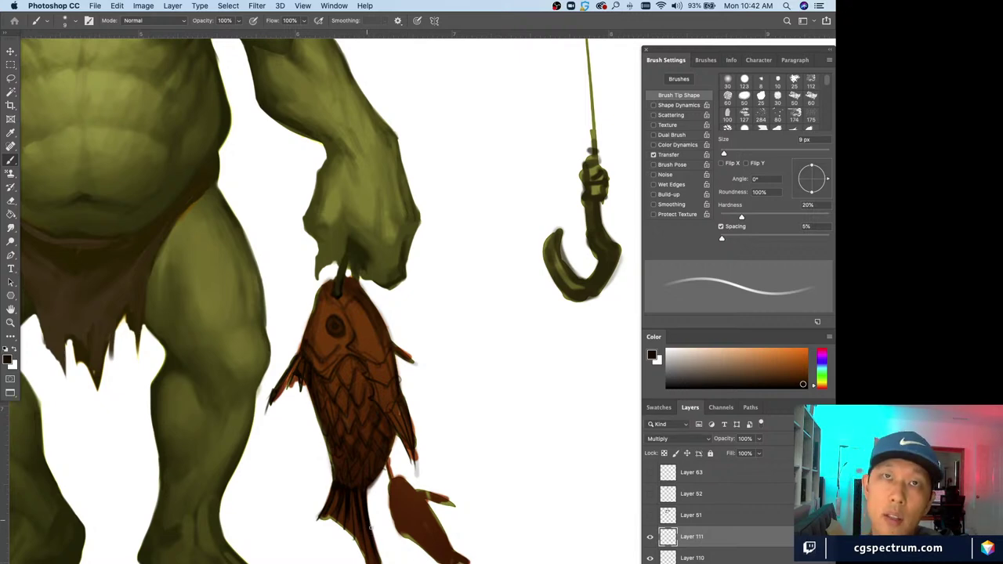
- Shade the large fish's lower body where it narrows into the tail with near-black at 10 px
scroll(352, 530, "down", 2)
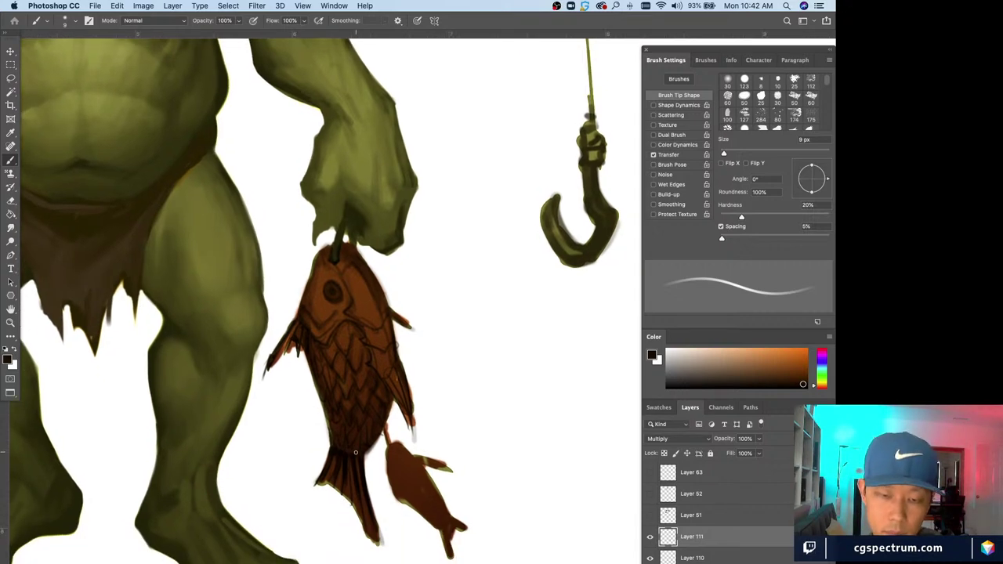
key("bracketright")
left_click_drag(332, 426, 344, 447)
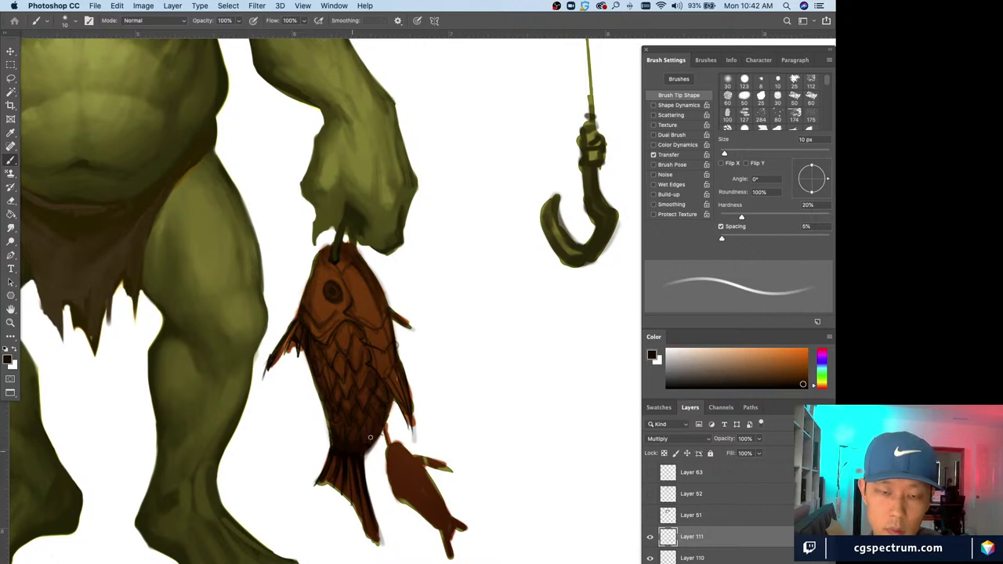
left_click_drag(327, 413, 330, 432)
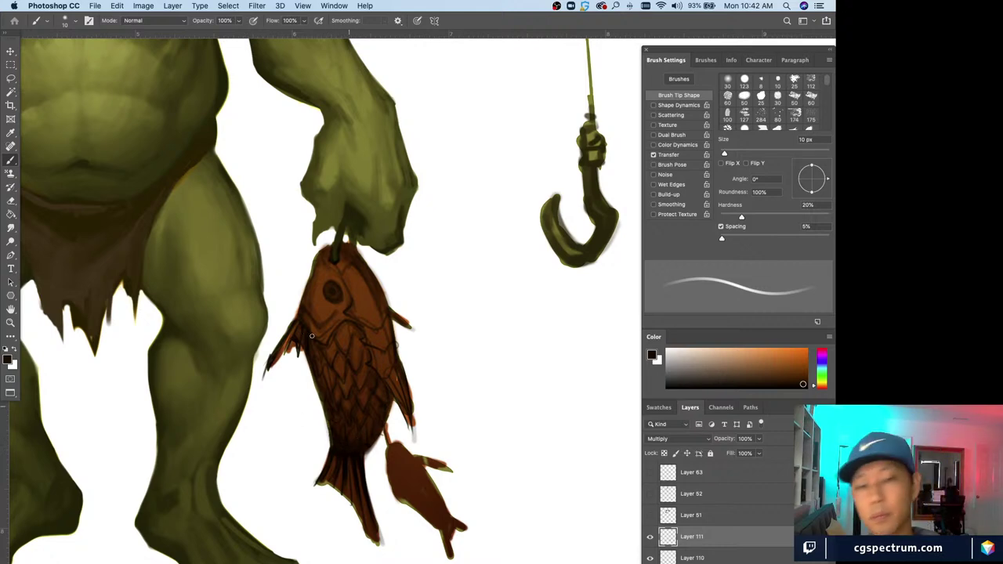
- Soften the shading over the large fish's middle scales with a 30 px Eraser and check it against the whole figure
key("e")
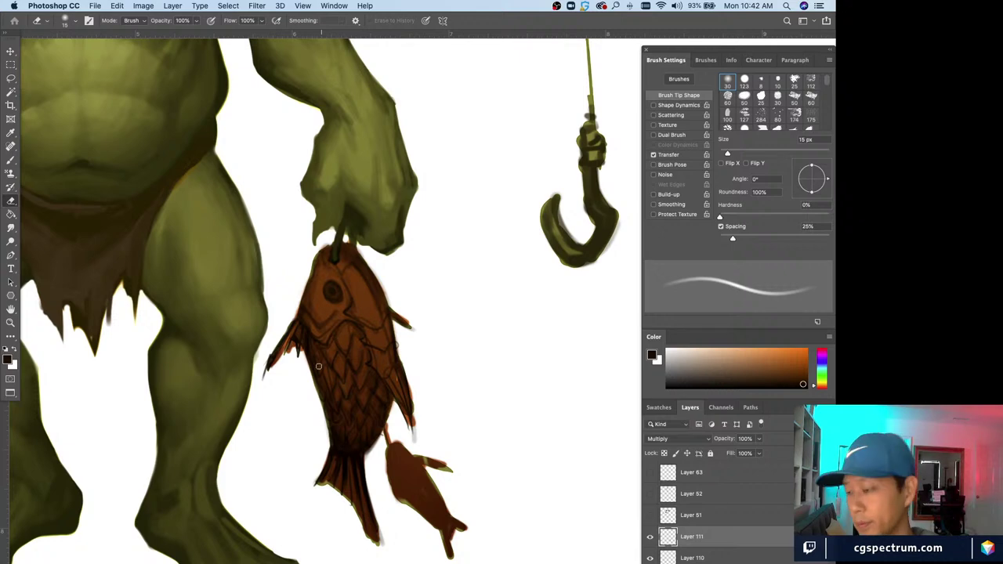
key("bracketright")
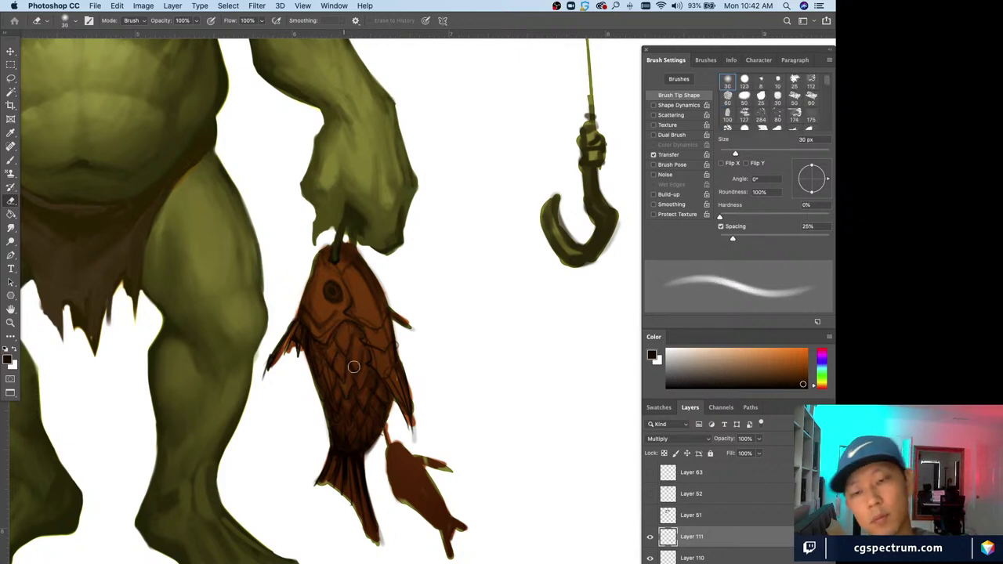
key("super+minus")
key("super+minus")
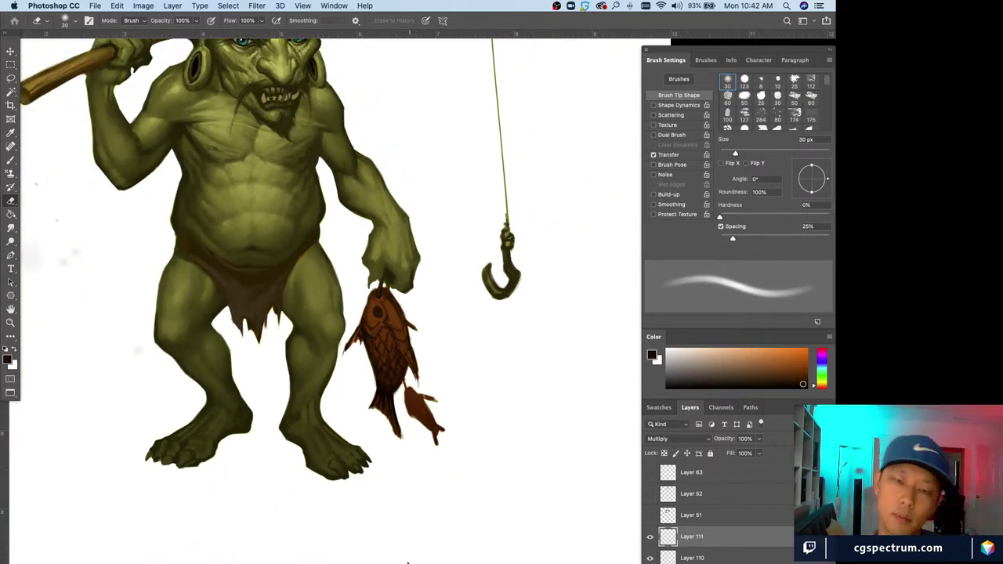
key("super+equal")
key("super+equal")
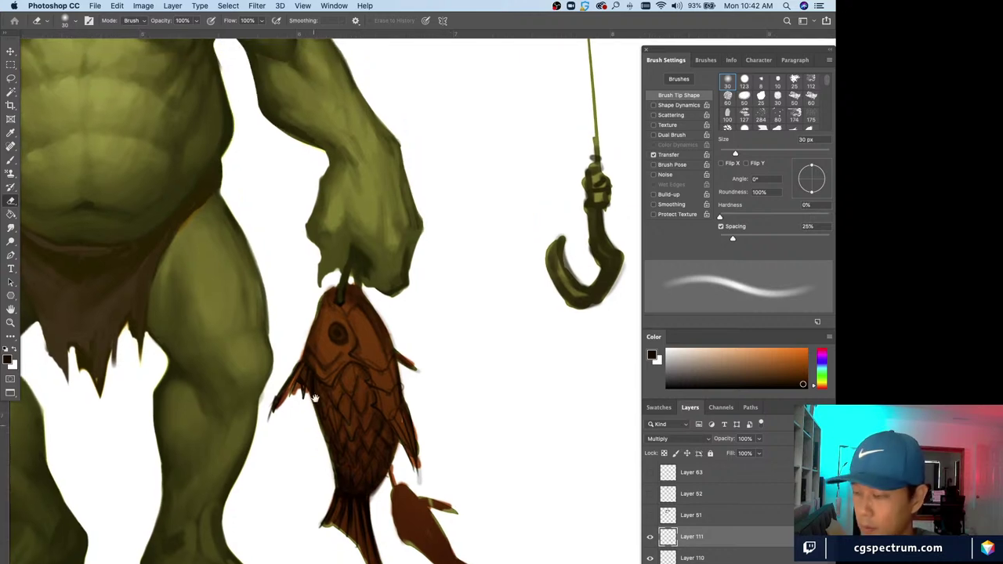
- Add near-black shading behind the large fish's gill and along its back-side scales at 9 and 10 px
key("b")
key("bracketleft")
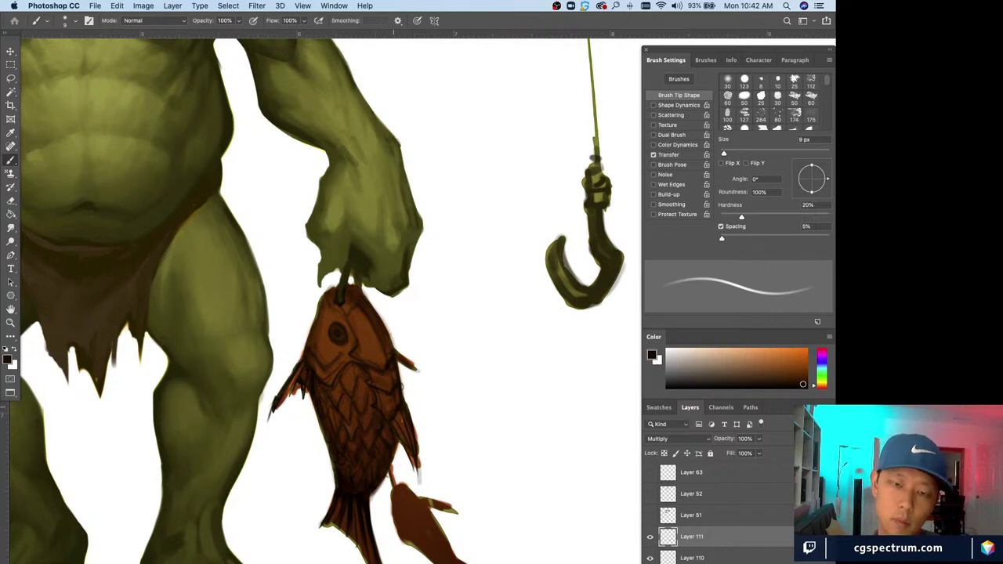
key("bracketright")
key("bracketright")
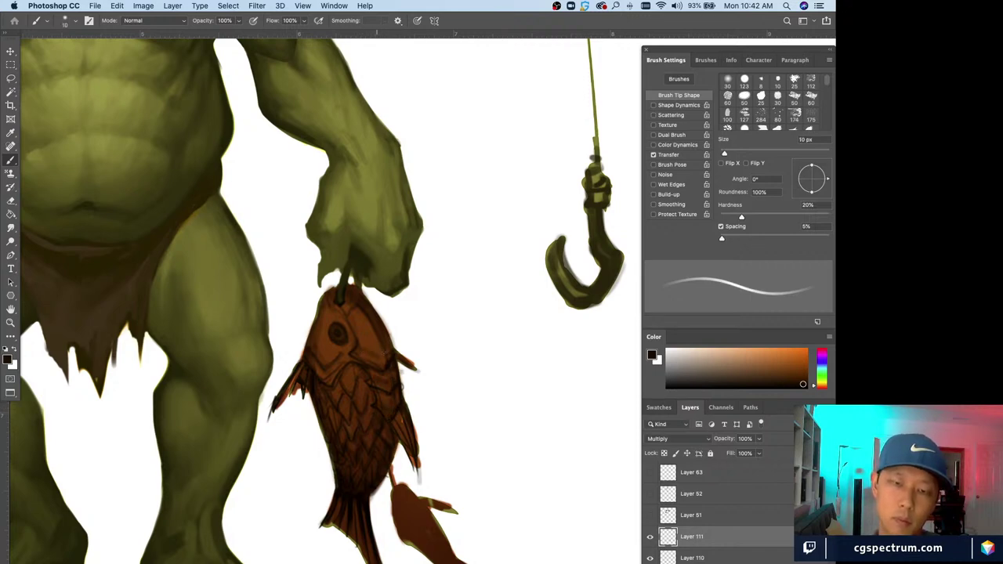
key("bracketleft")
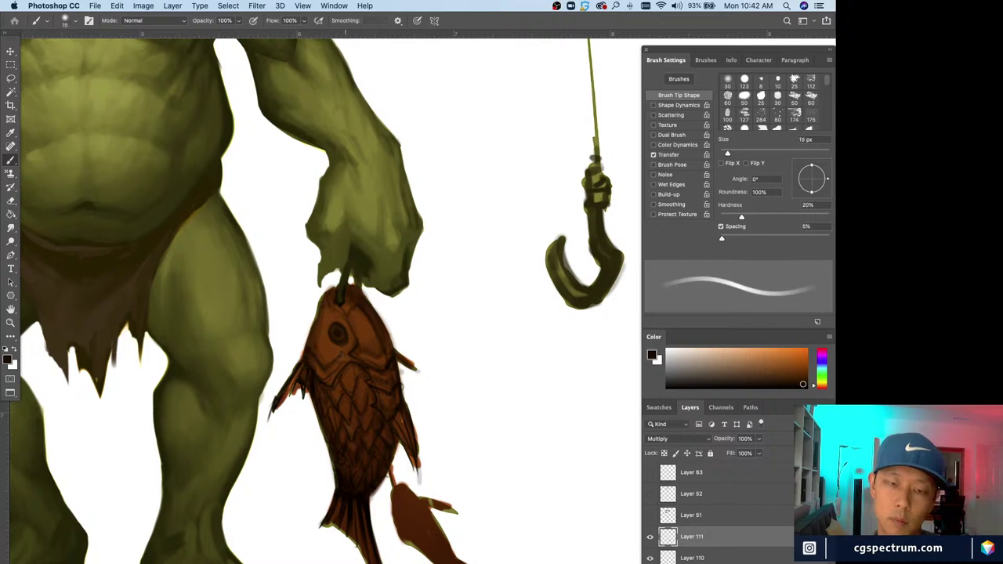
- Refine the near-black shading around the large fish's gill and upper scales at 10 and 7 px
key("bracketleft")
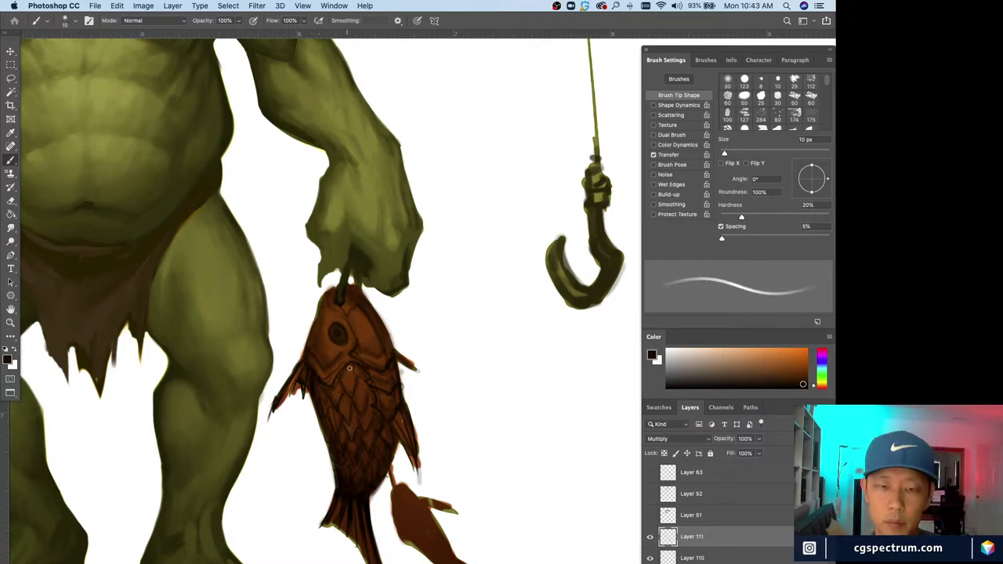
key("bracketleft")
key("bracketleft")
key("bracketleft")
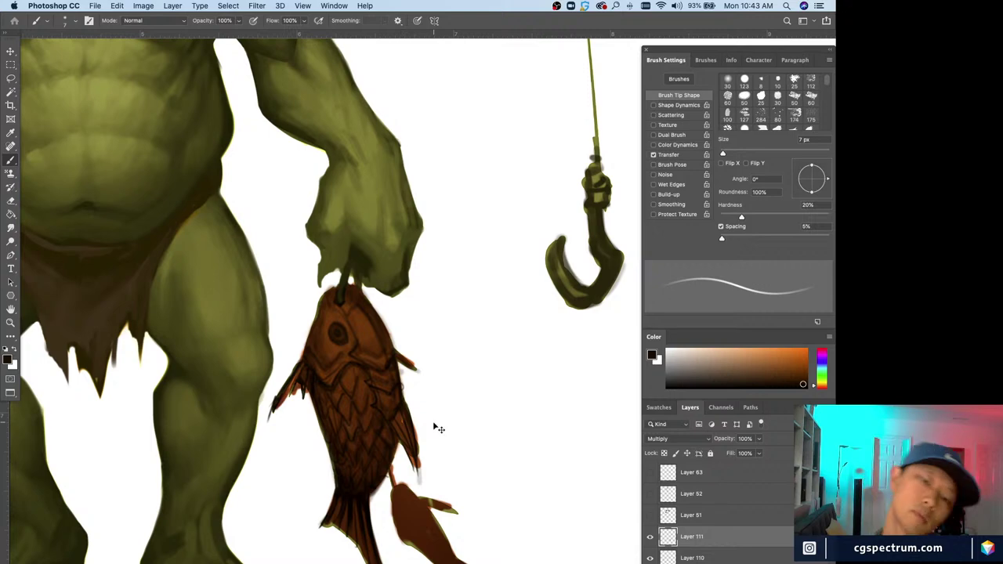
key("super+minus")
key("super+minus")
key("super+minus")
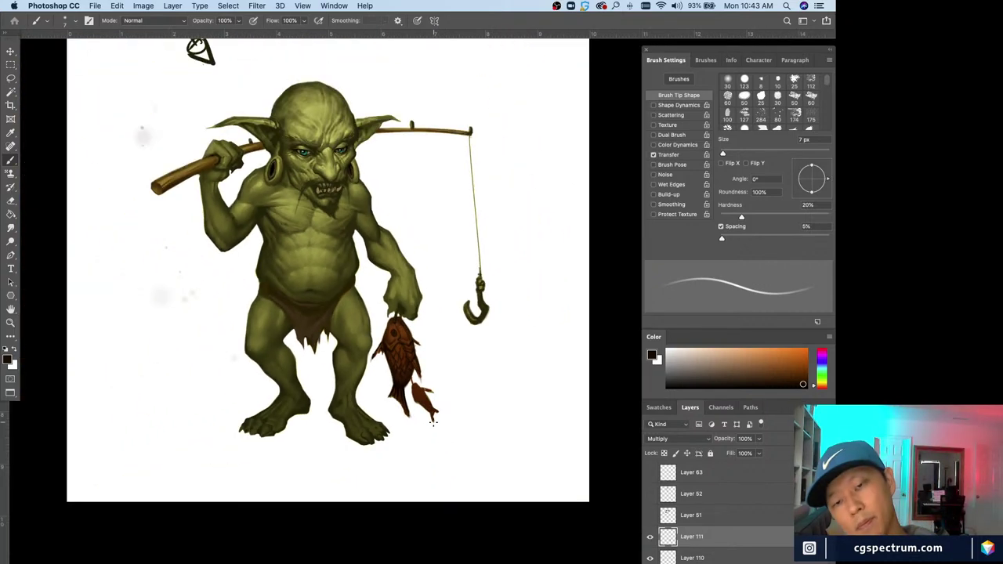
- Add a new layer above the fish shading and set its blend mode to Multiply
key("super+plus")
key("super+shift+alt+n")
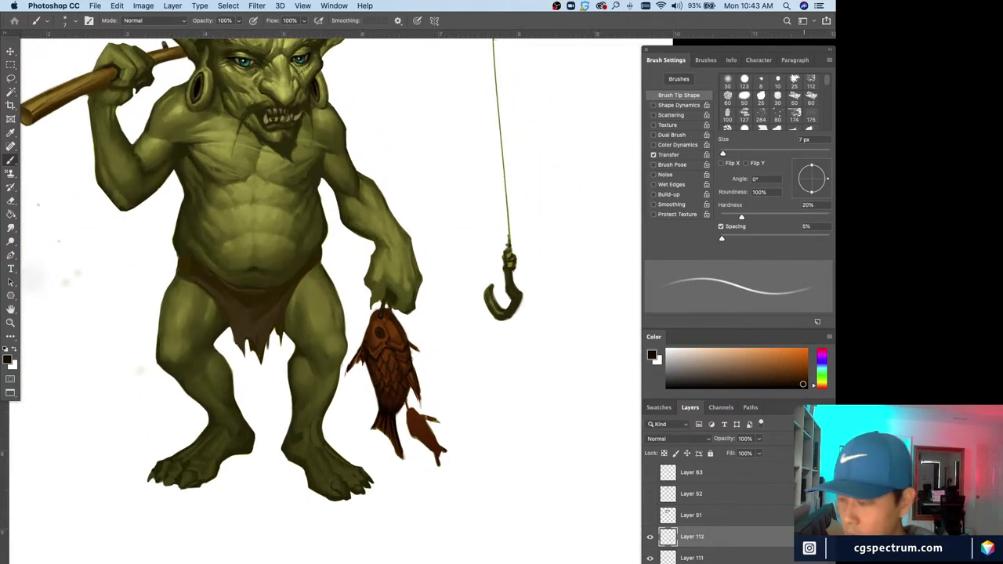
key("super+plus")
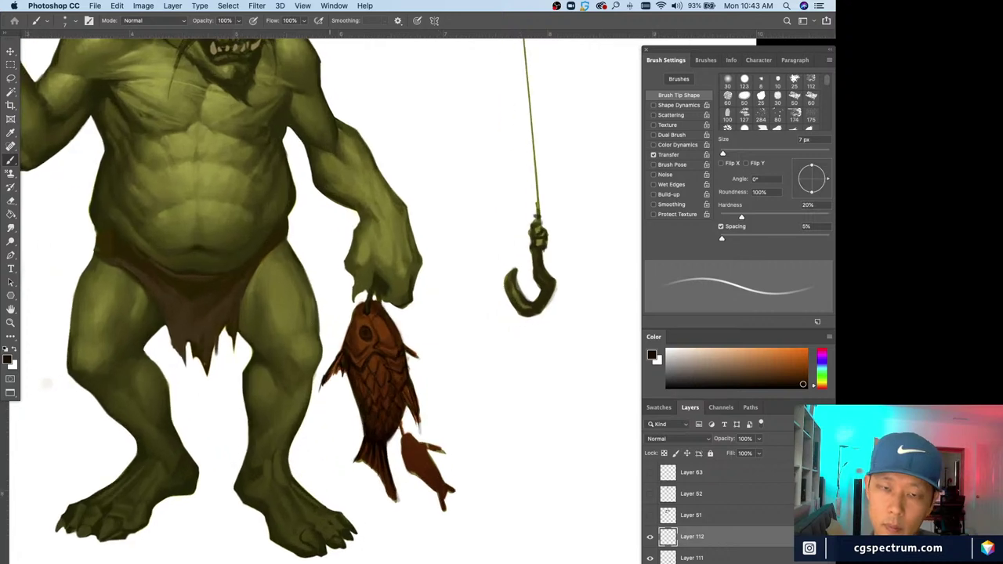
key("super+plus")
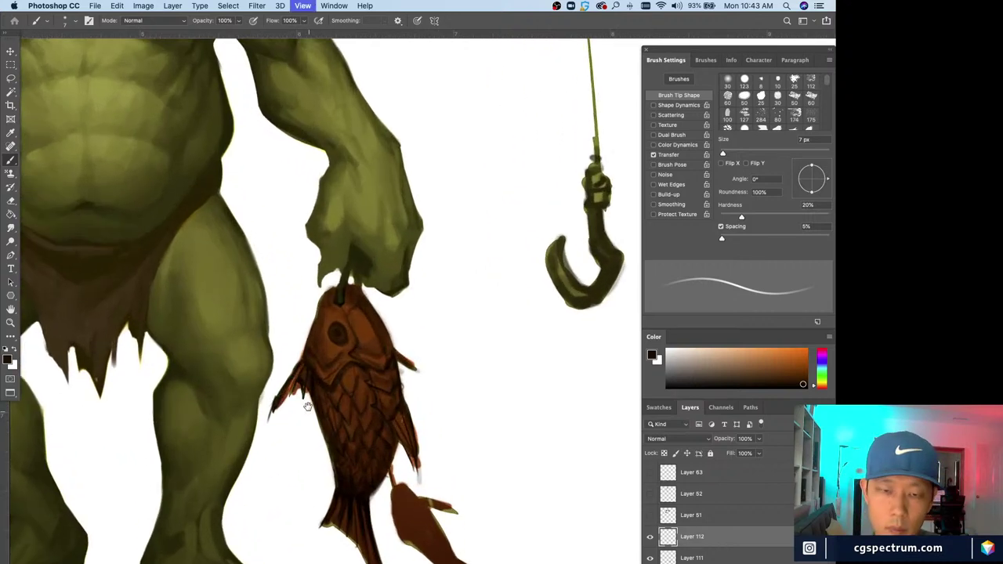
left_click(333, 316, "alt")
key("super+minus")
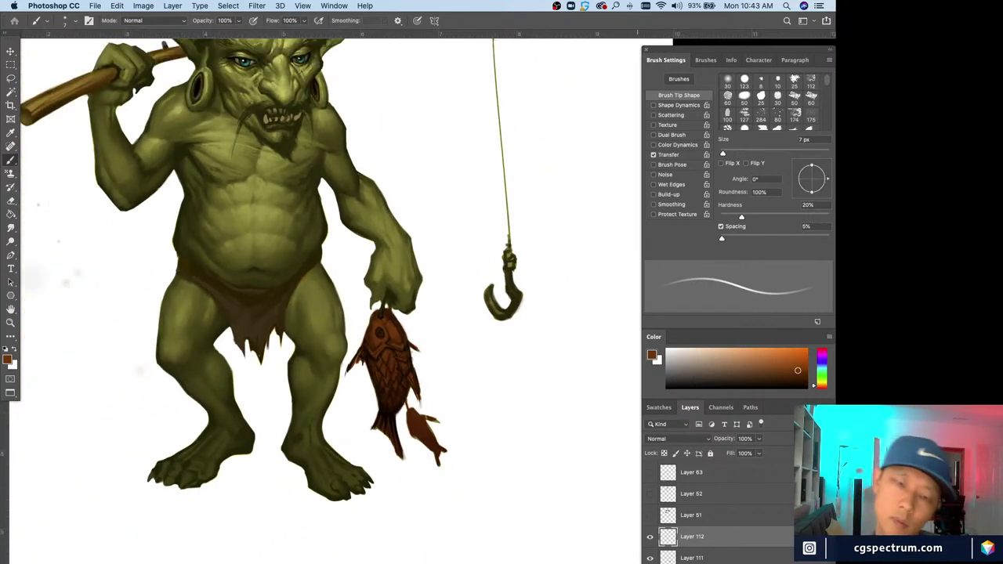
key("super+plus")
key("super+minus")
left_click(661, 438)
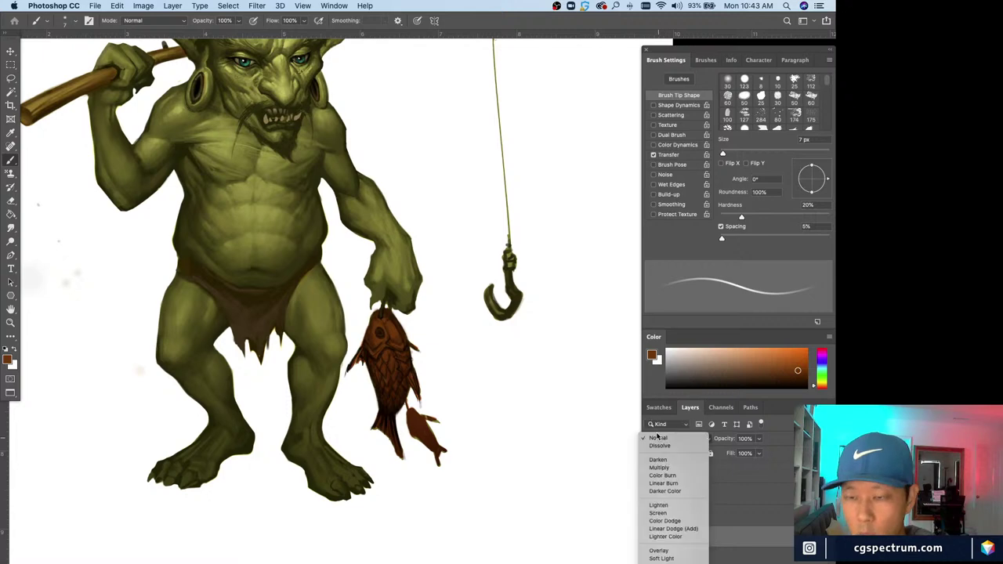
left_click(657, 467)
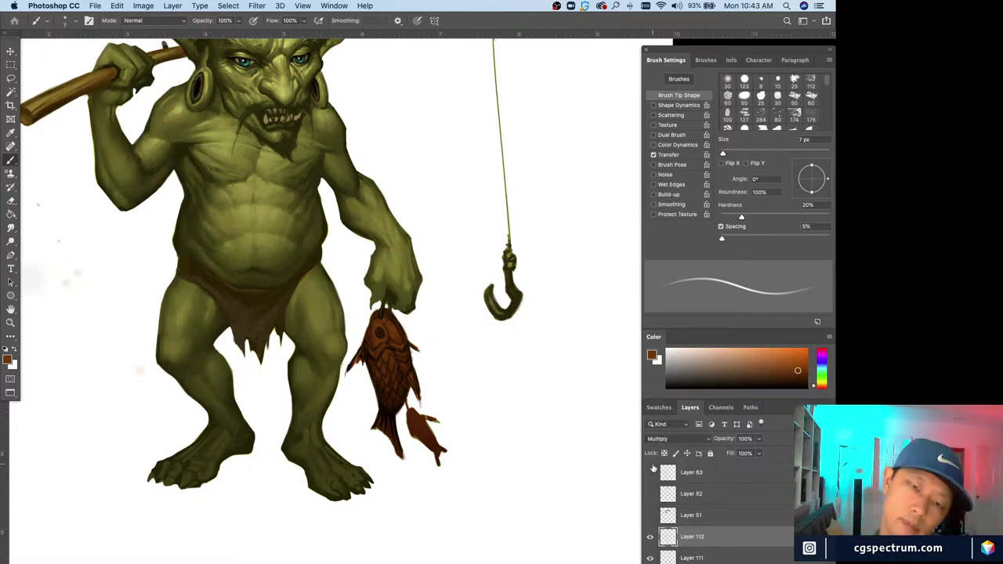
- Glaze the large fish's scales with bright magenta on the Multiply layer using a soft brush at 40 and 35 px
key("super+plus")
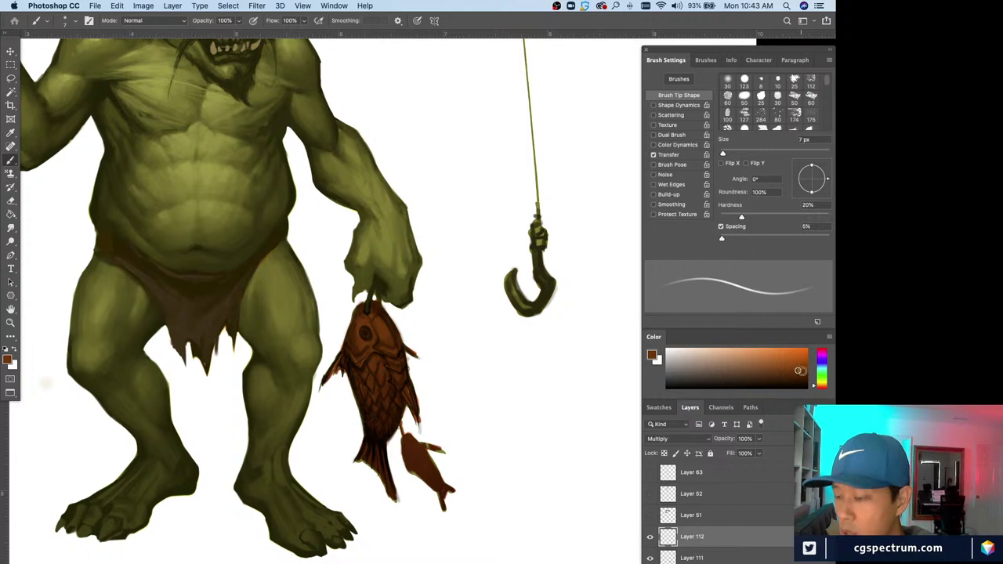
left_click(819, 351)
left_click(793, 361)
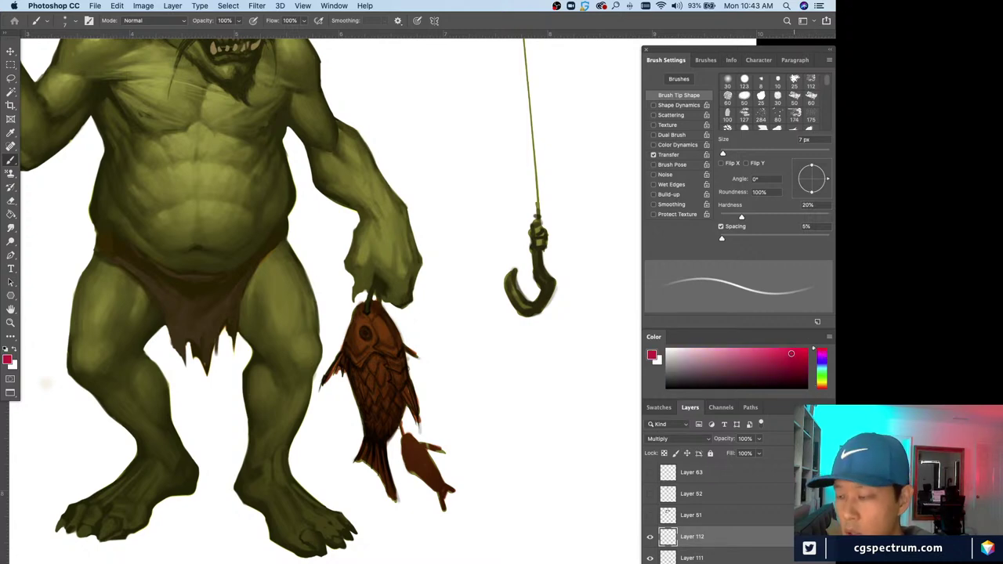
left_click(819, 351)
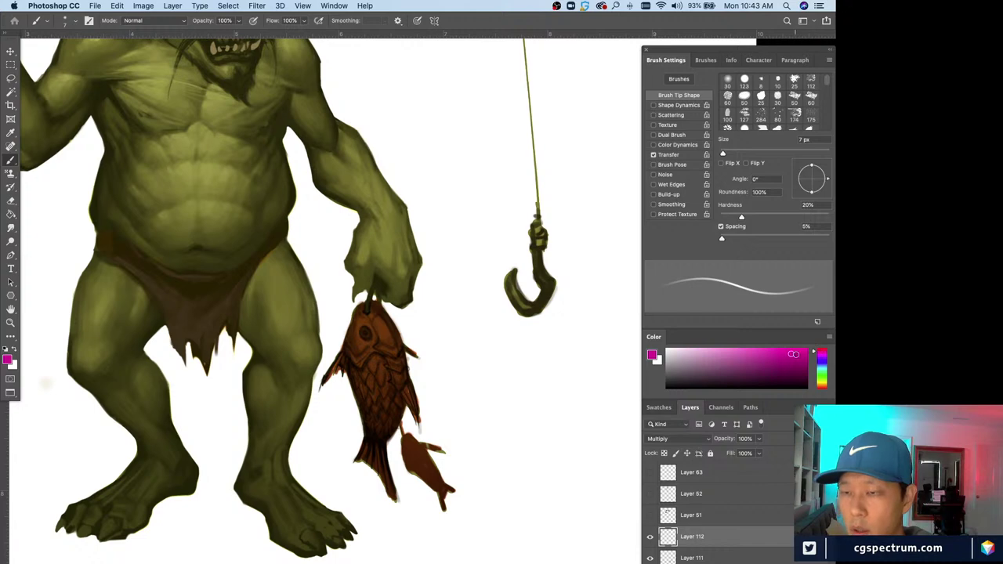
left_click(755, 352)
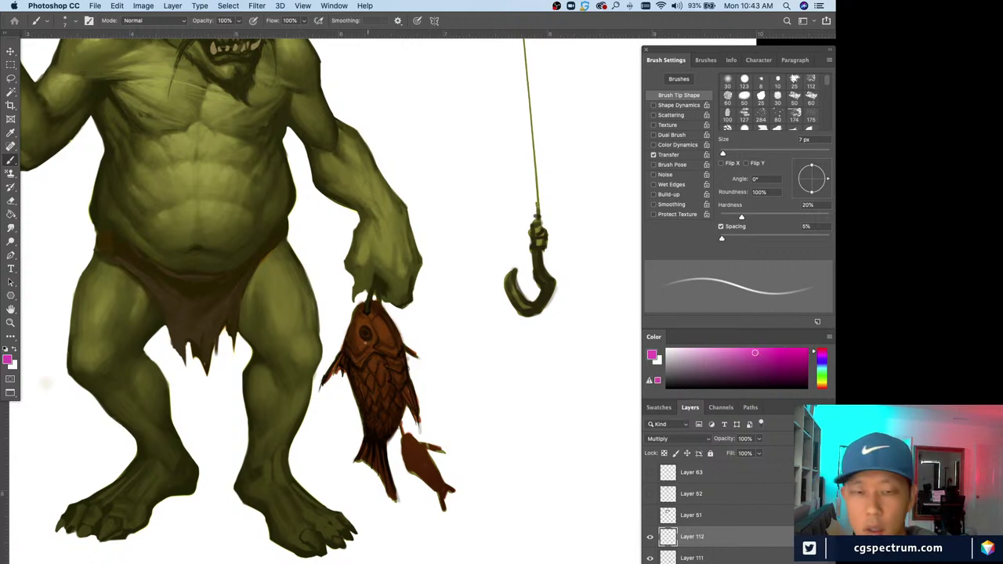
key("bracketright")
key("bracketright")
key("bracketright")
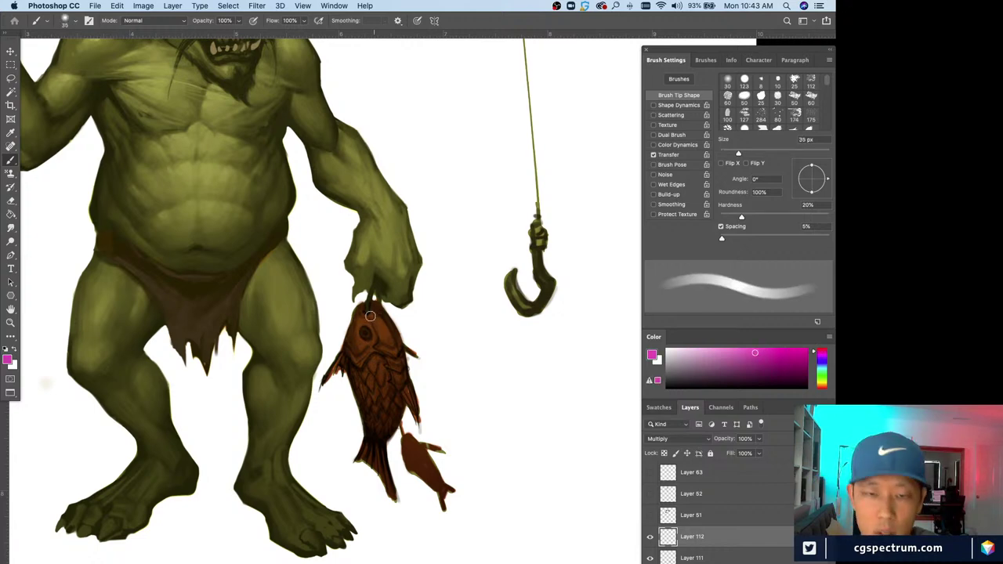
key("bracketright")
key("bracketright")
key("bracketright")
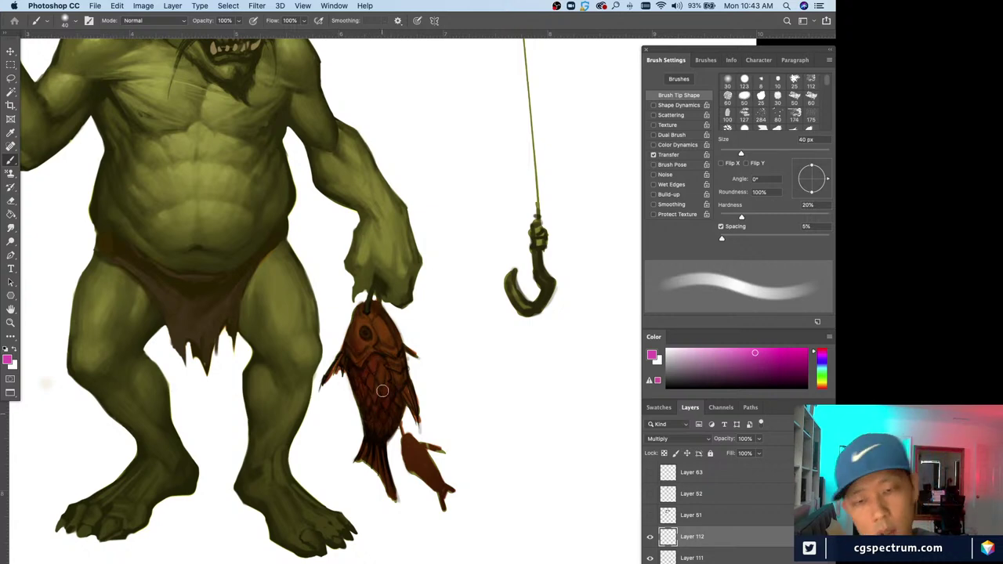
key("bracketleft")
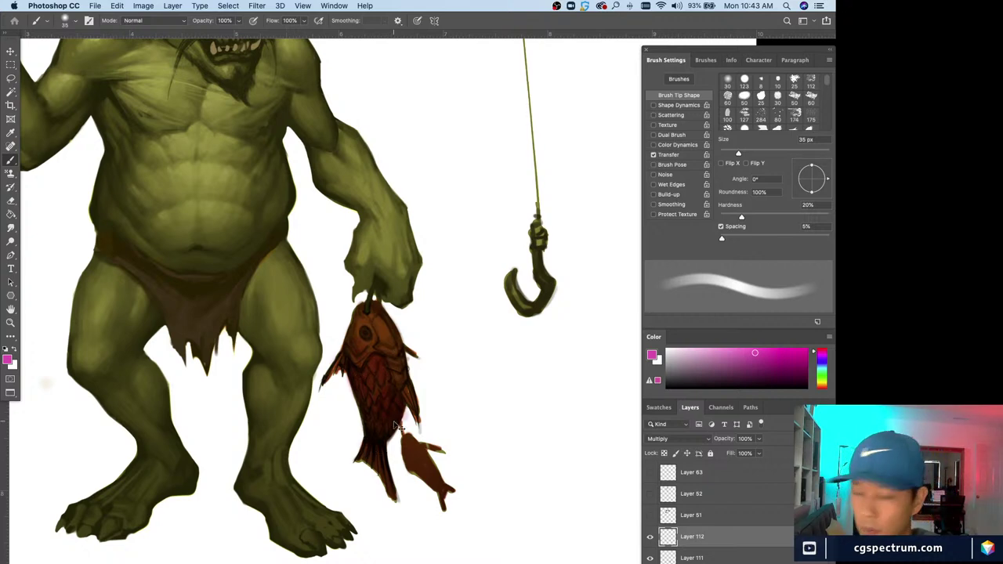
- Adjust the magenta glaze with Hue/Saturation to Hue -9, Saturation +34 and Lightness +23
key("ctrl+u")
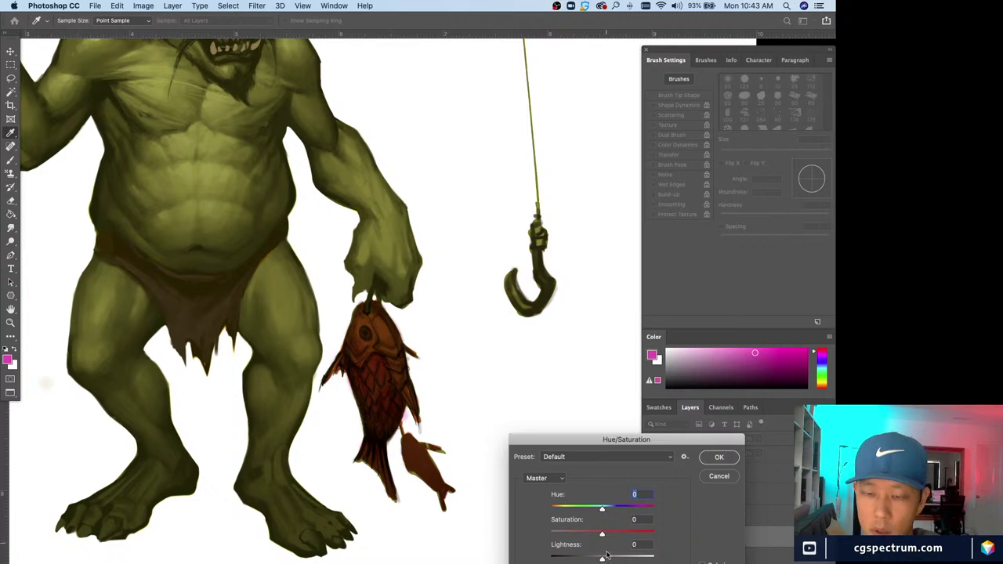
left_click_drag(602, 534, 613, 534)
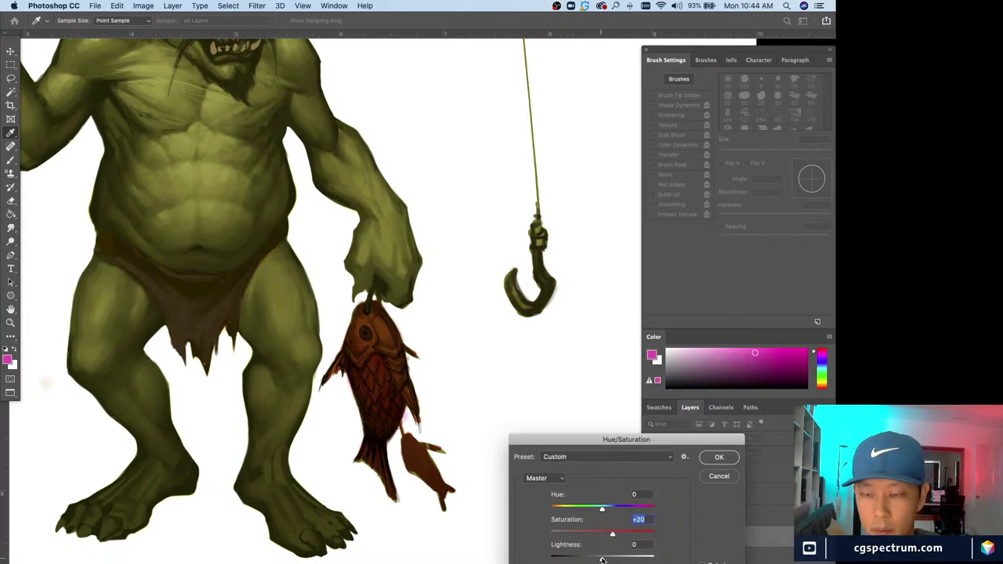
left_click_drag(602, 559, 599, 509)
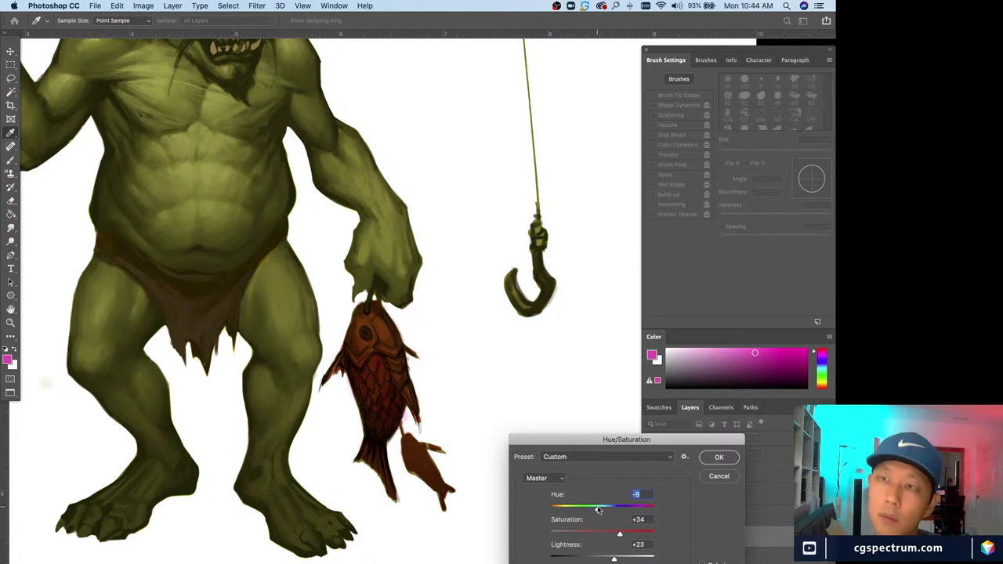
left_click(713, 457)
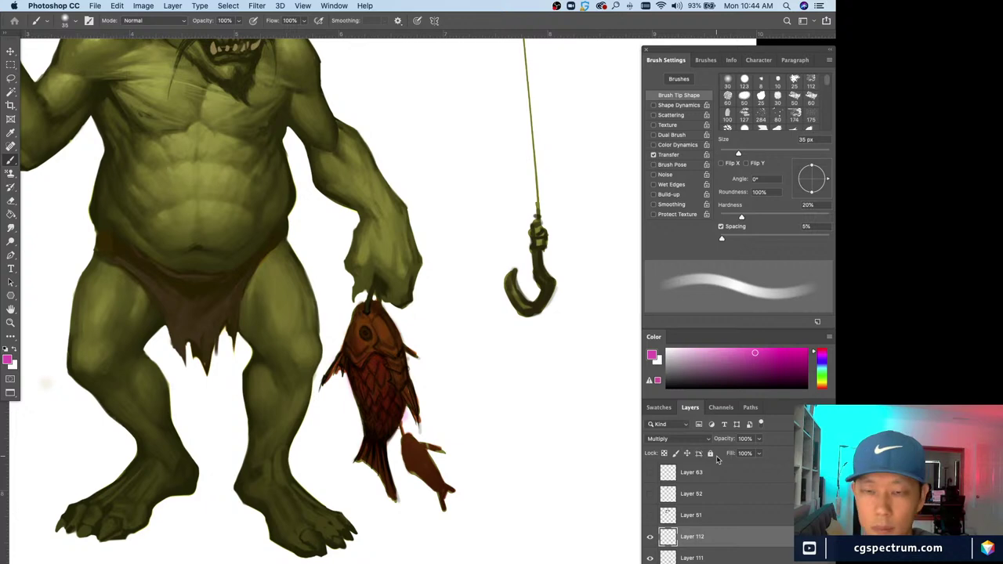
- Add a new Normal layer above the magenta glaze, reduce the brush to 25 px and save the painting
key("super+plus")
key("bracketleft")
key("bracketleft")
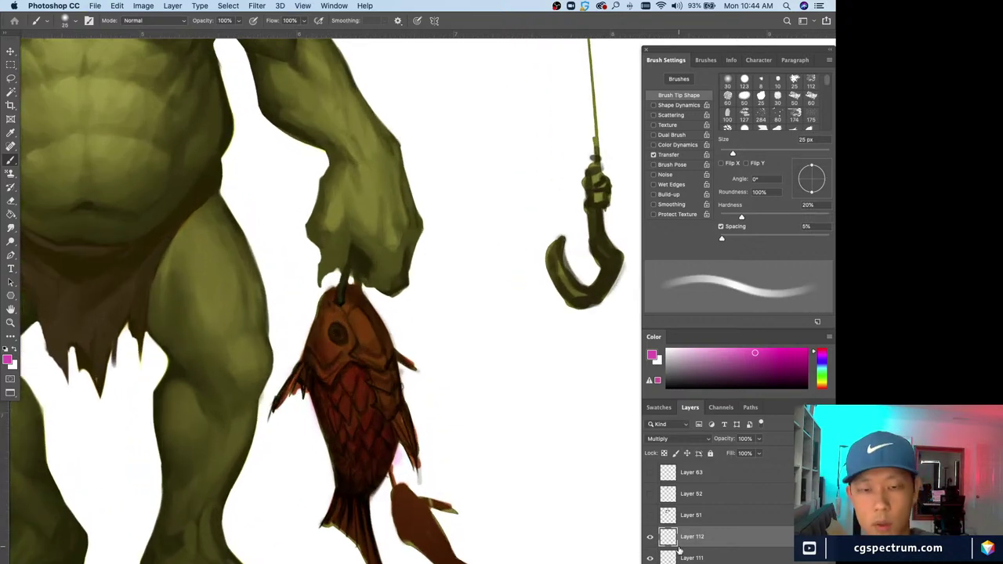
key("super+alt+shift+n")
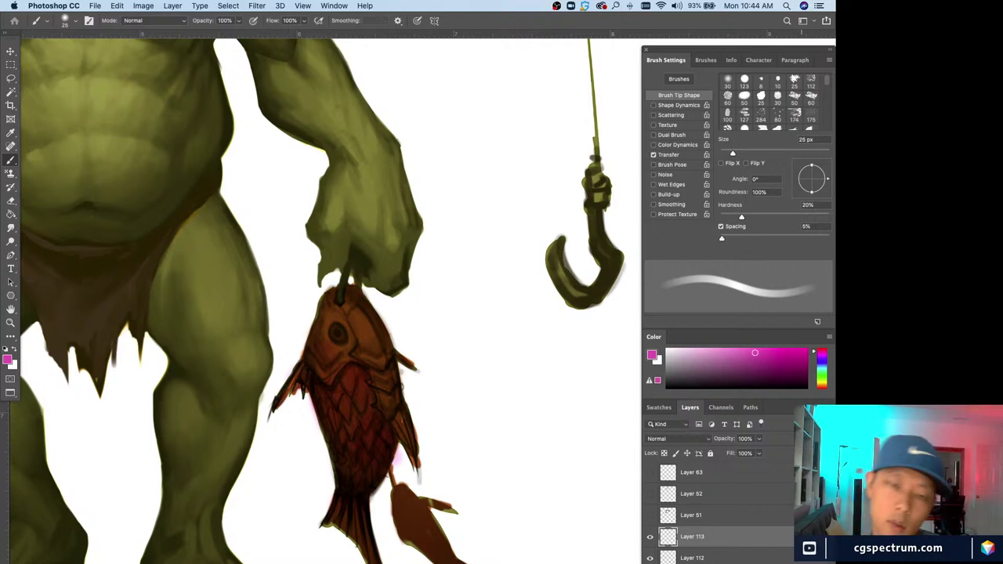
key("super+minus")
key("super+minus")
key("super+s")
key("v")
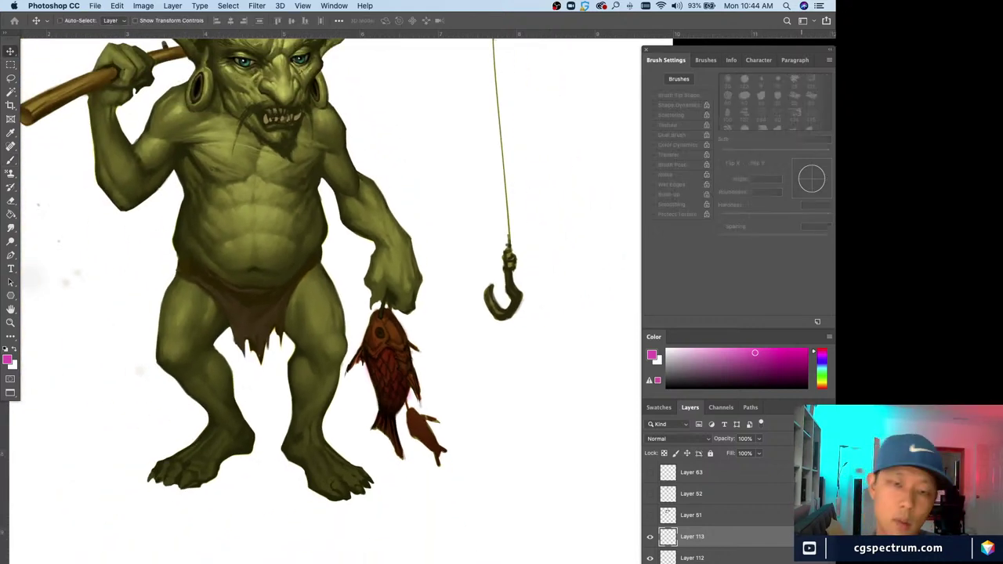
key("b")
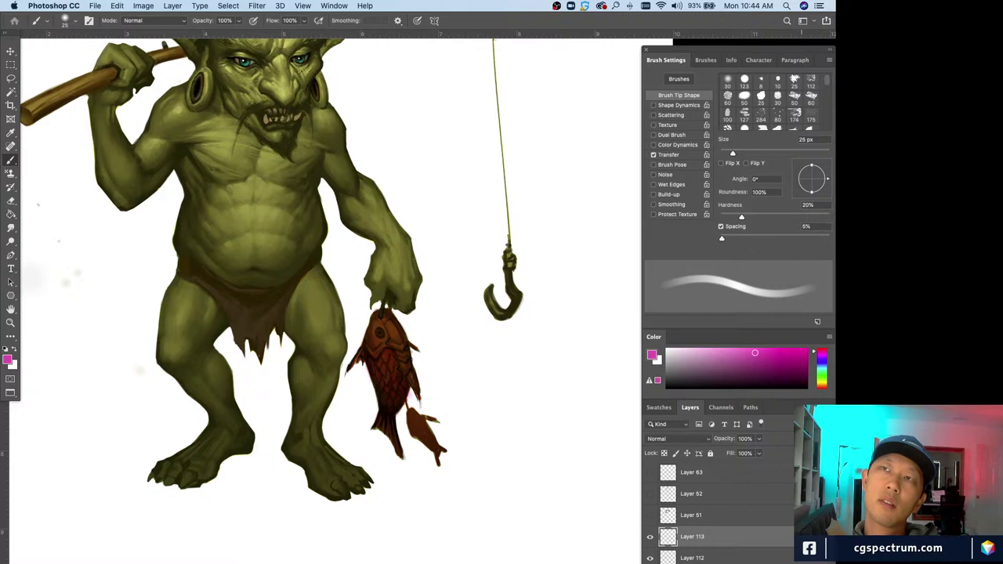
- Dab magenta marks on the blank canvas beside the goblin's leg and erase them
left_click(99, 365)
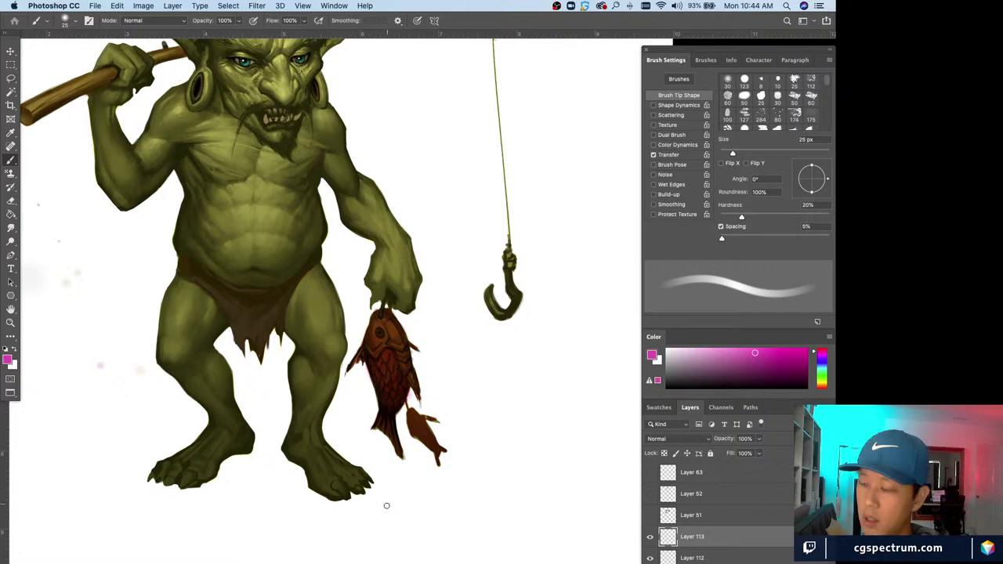
scroll(386, 505, "down", 2)
scroll(378, 472, "left", 1)
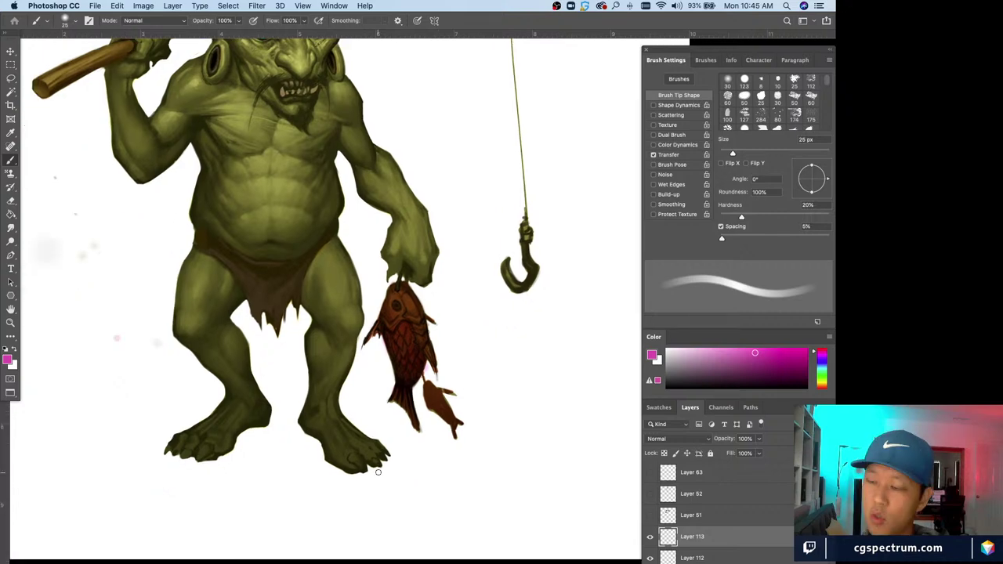
scroll(378, 472, "up", 3)
scroll(384, 517, "left", 2)
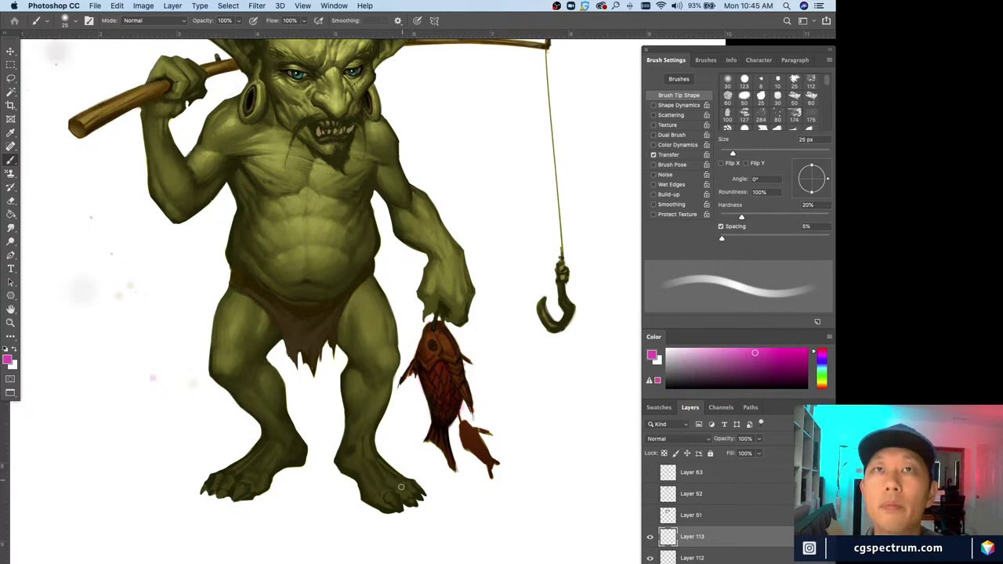
left_click_drag(396, 499, 375, 486)
key("super+r")
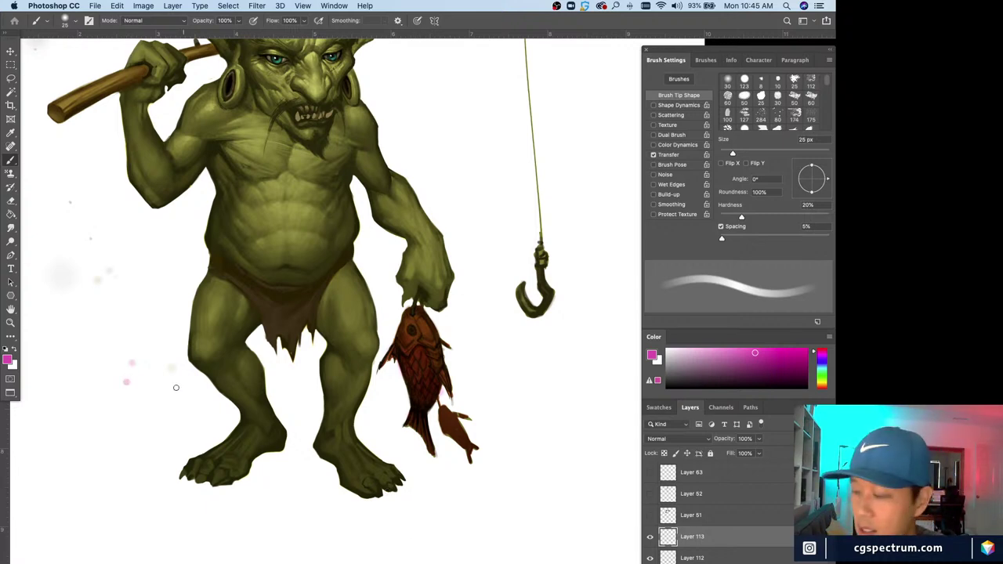
key("e")
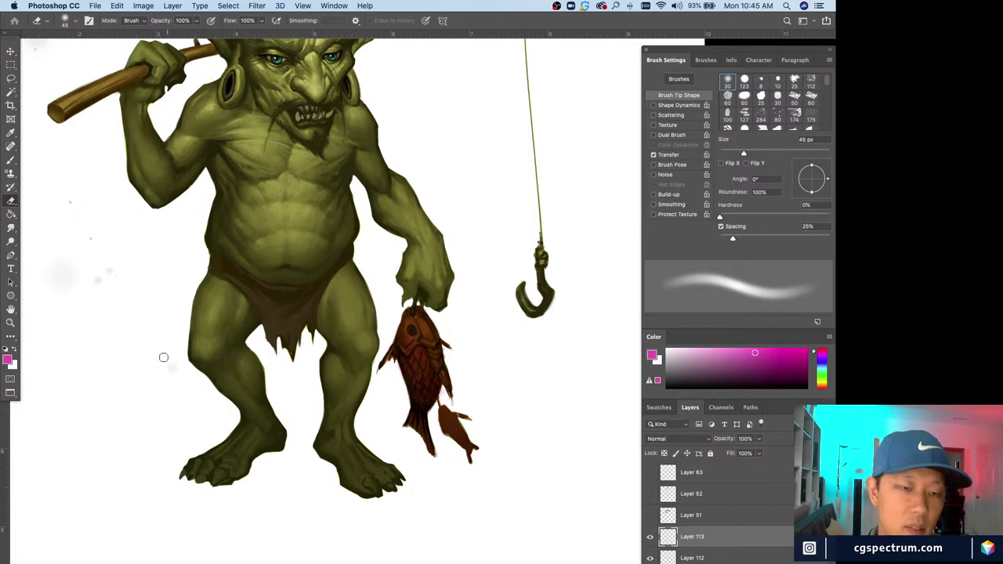
key("b")
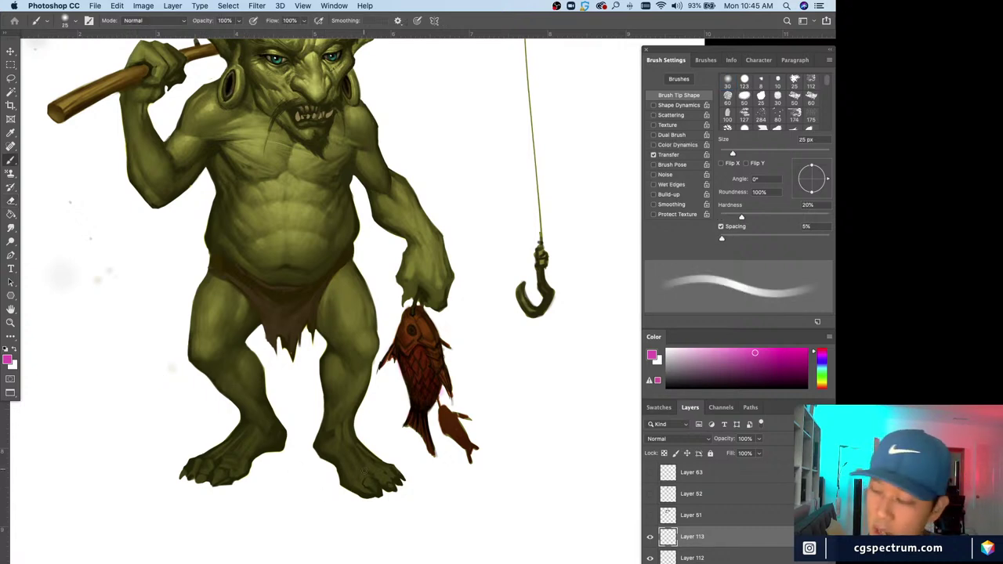
key("space")
left_click_drag(382, 503, 347, 499)
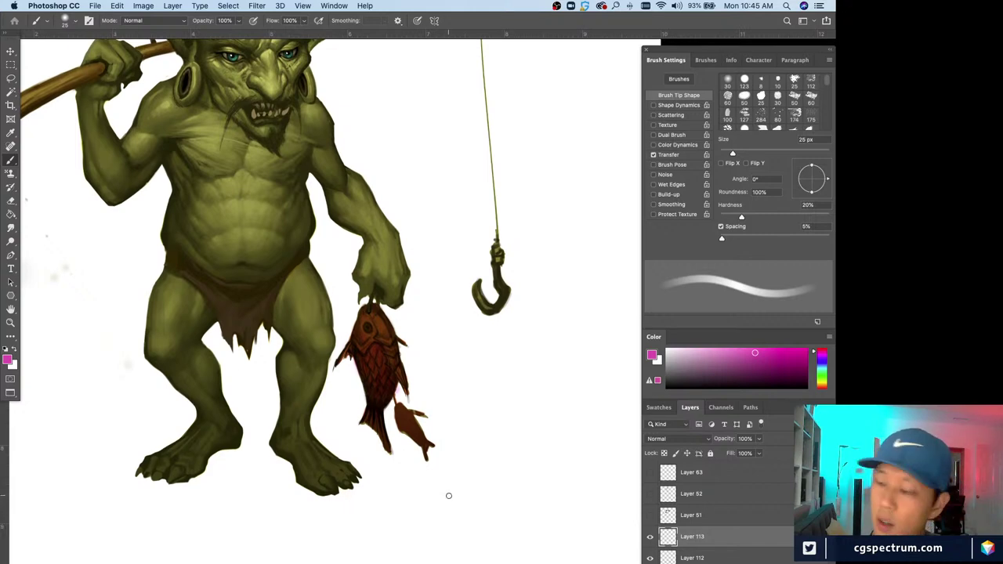
key("space")
left_click_drag(427, 525, 396, 538)
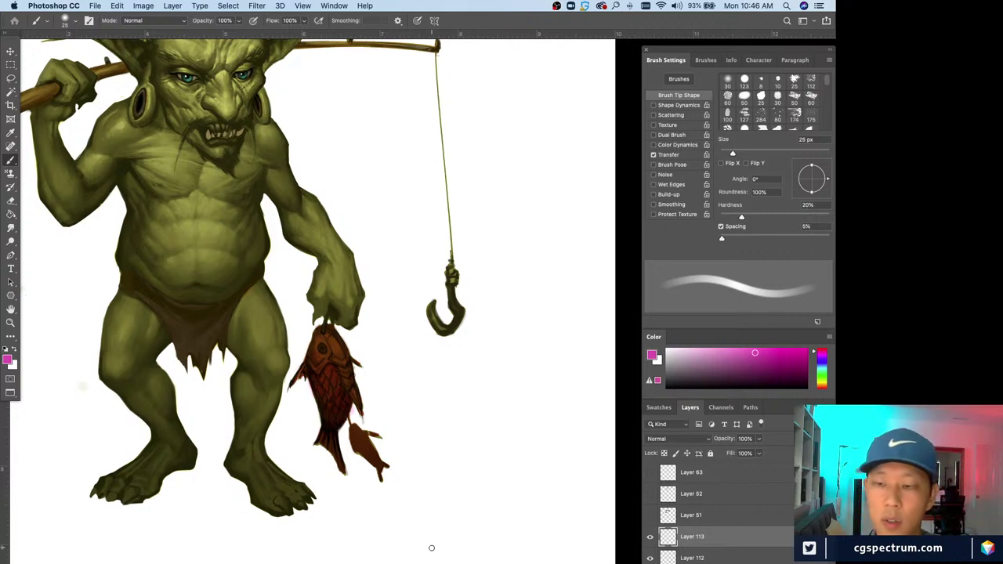
left_click(650, 536)
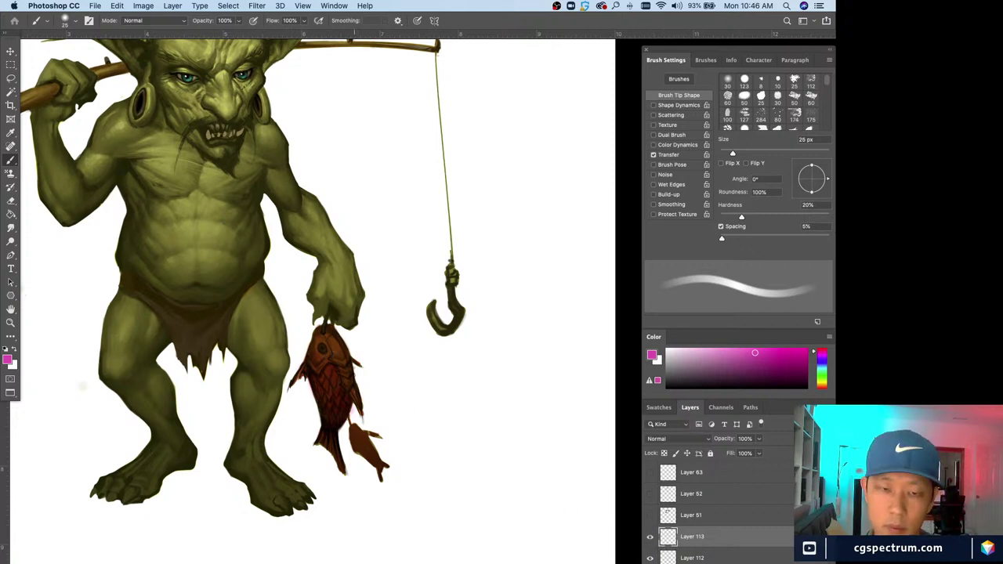
key("bracketleft")
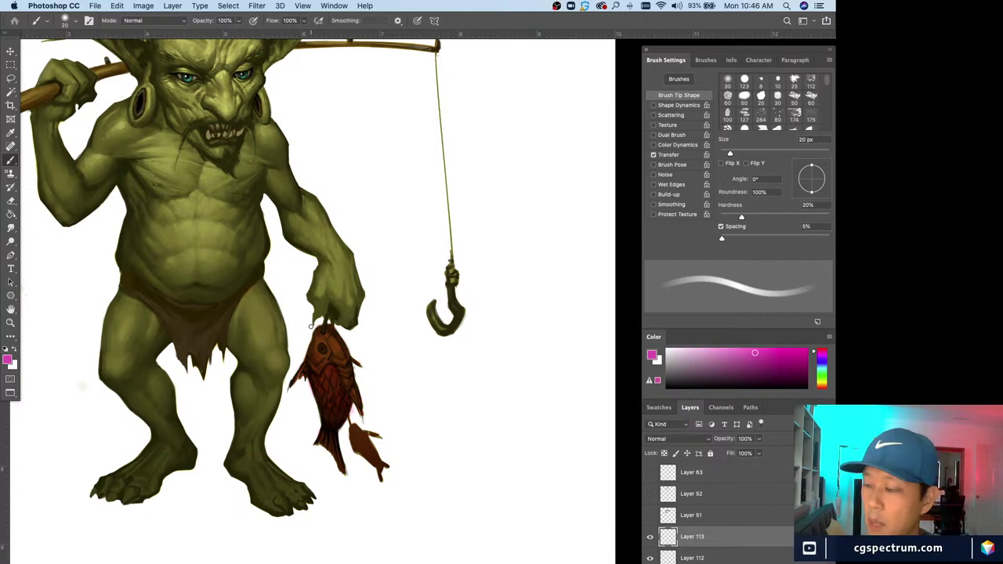
key("super+plus")
key("super+minus")
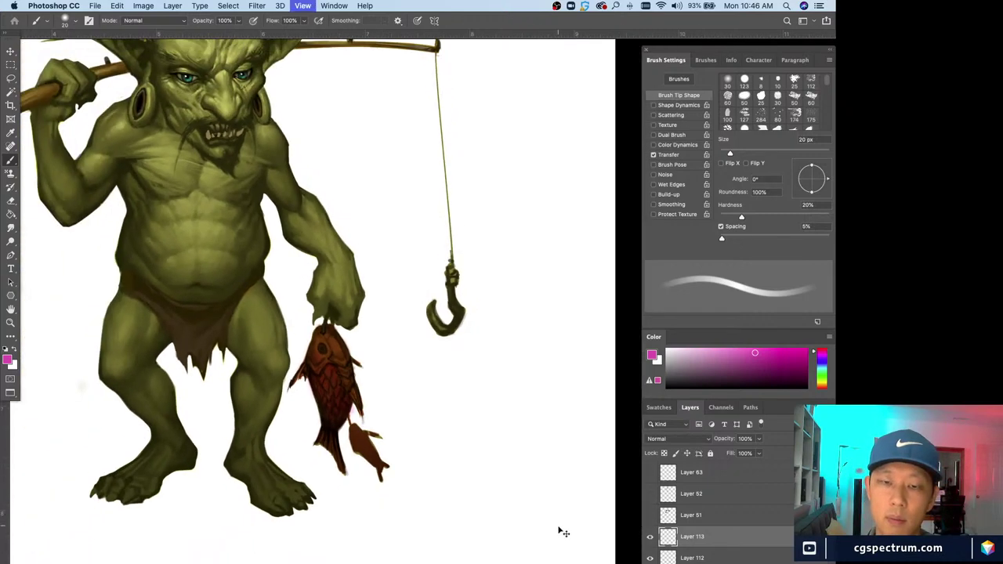
left_click_drag(504, 522, 532, 514)
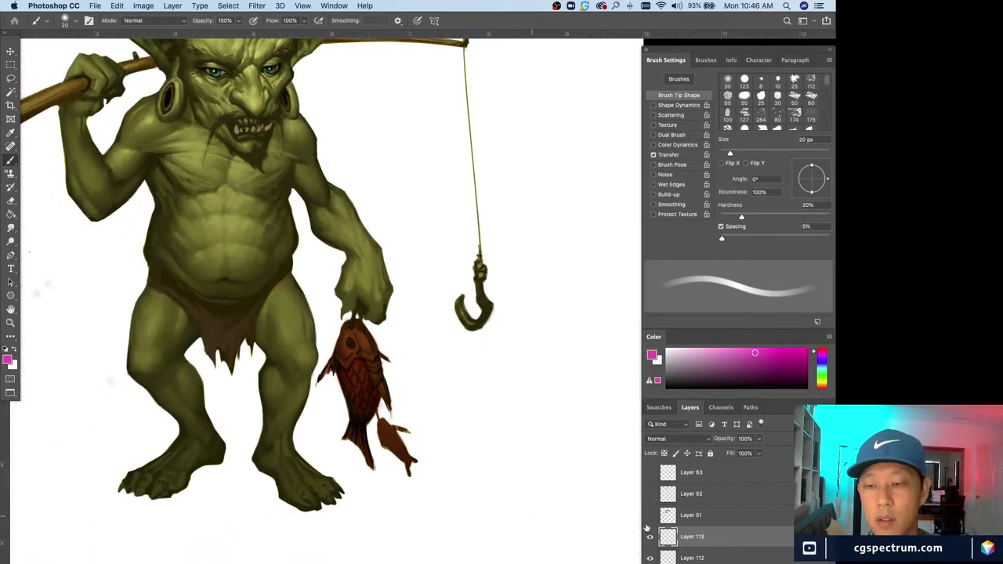
key("super+minus")
key("super+plus")
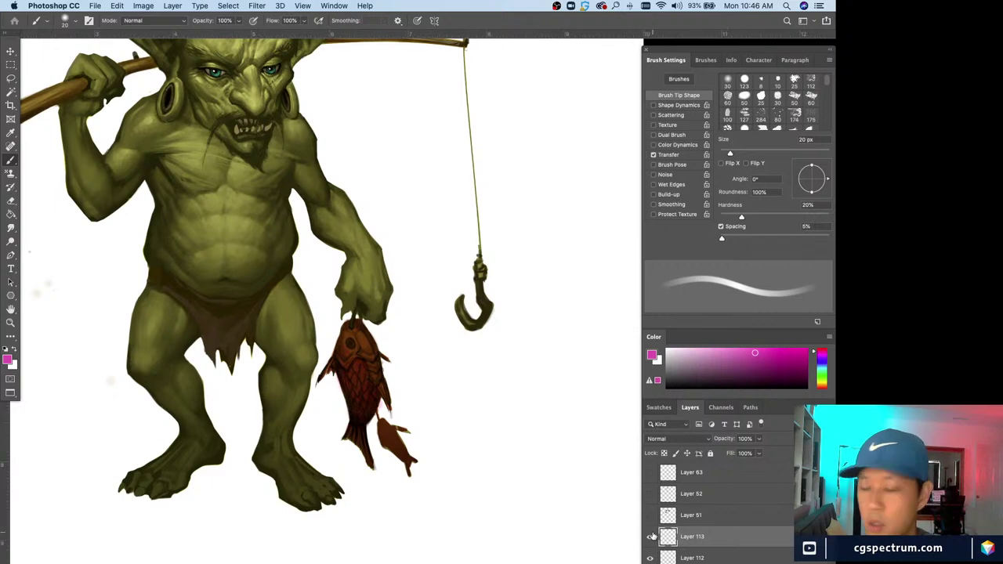
left_click(689, 557)
key("bracketleft")
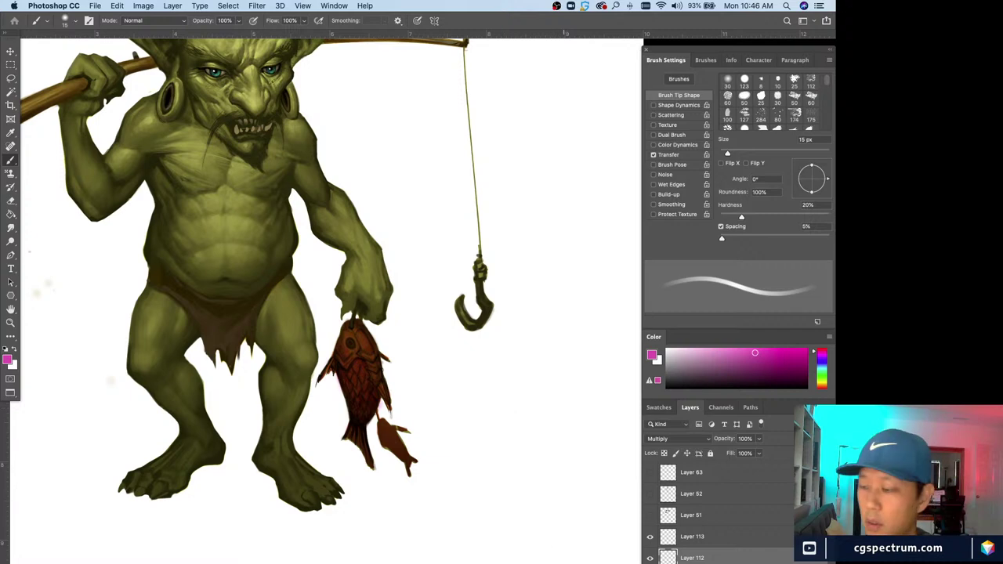
left_click(689, 539)
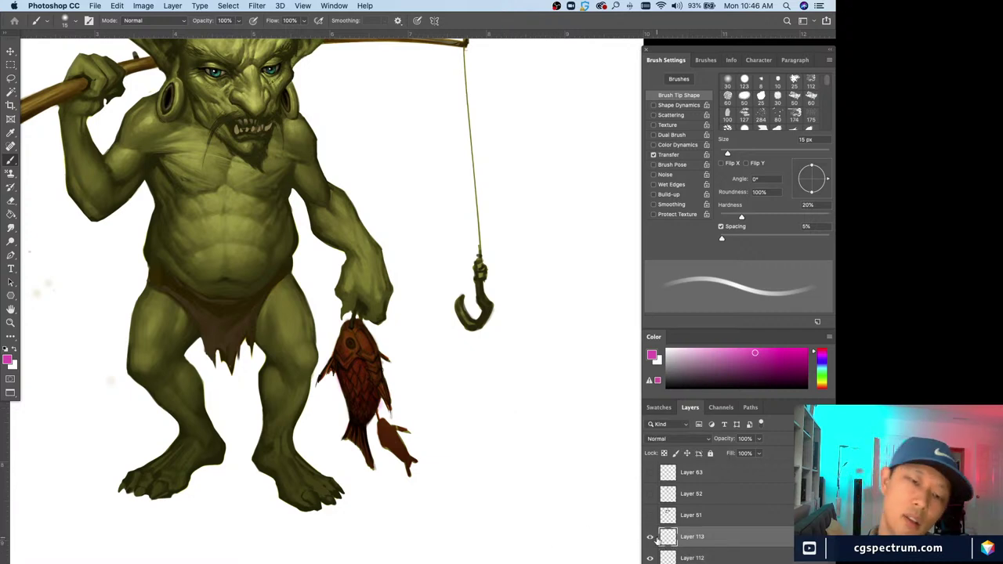
- Sample the orange-brown of the large fish's head and shift the foreground colour to a pale greyish brown
key("super+plus")
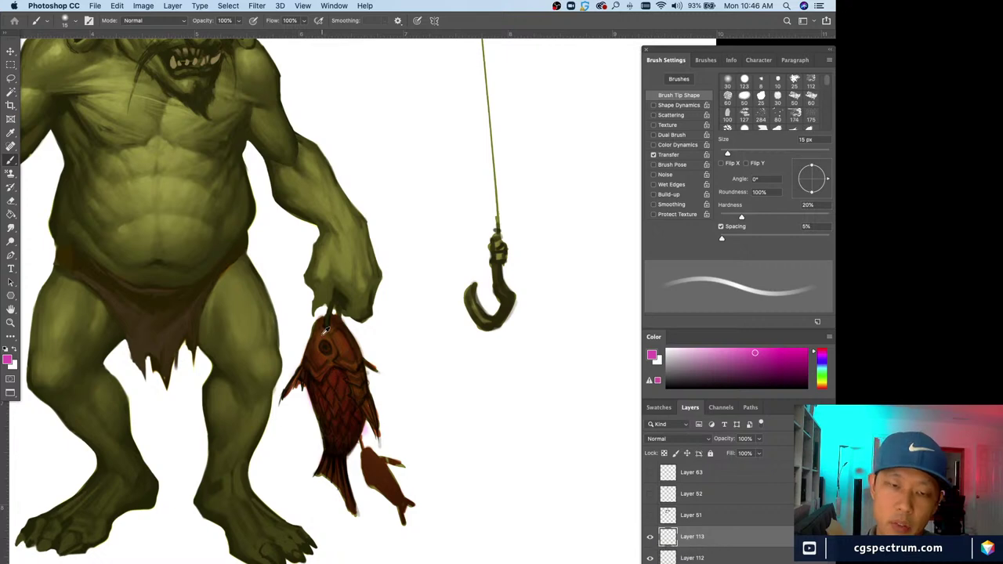
left_click(329, 331, "alt")
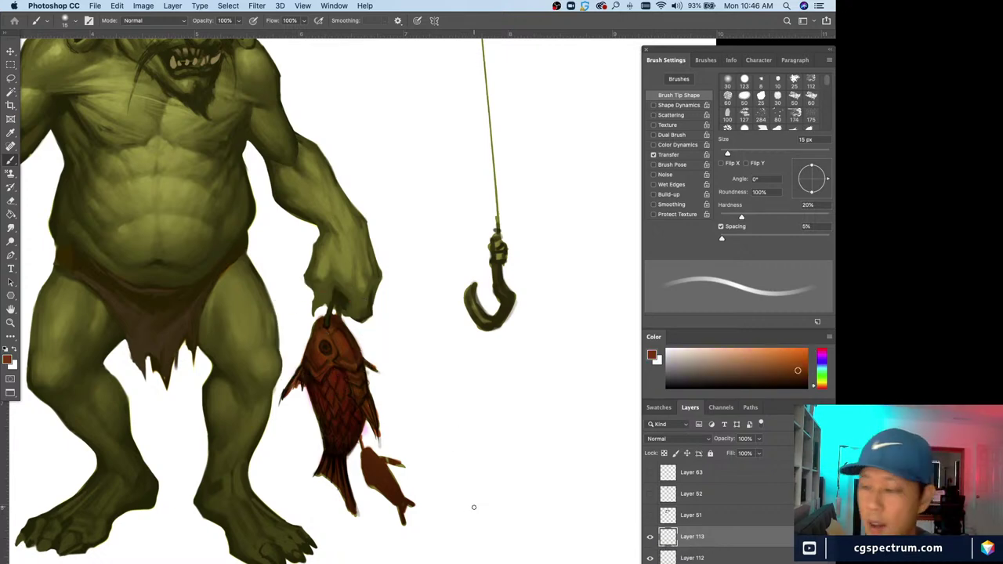
left_click(703, 365)
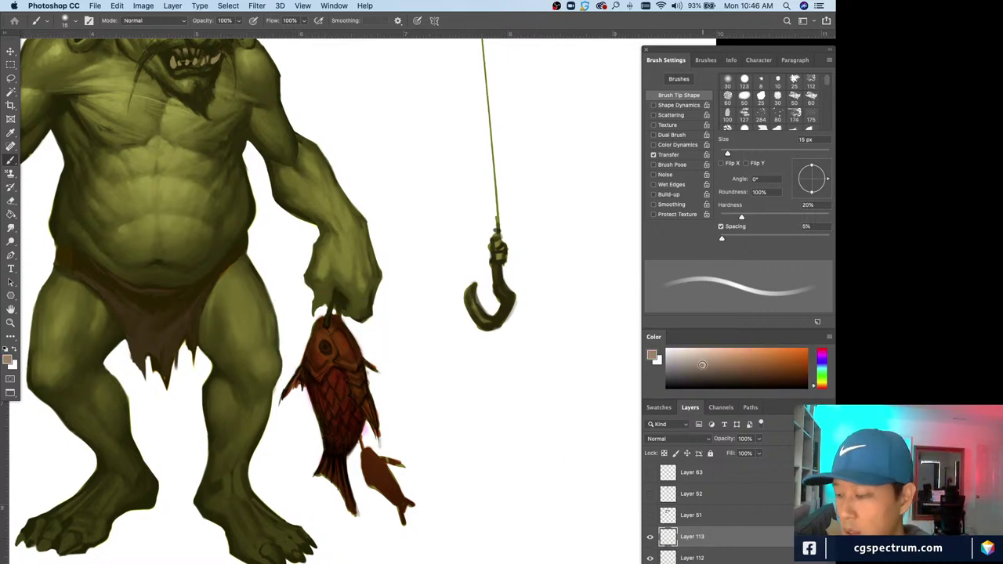
left_click(698, 362)
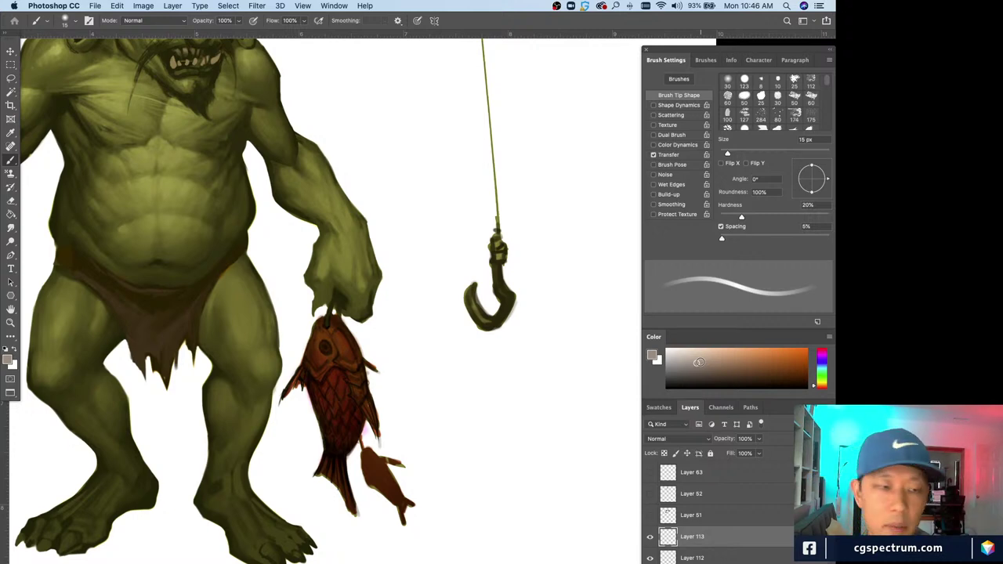
- Paint a thin pale highlight along the front edge of the large fish's gill cover with a 3 to 4 px brush
scroll(290, 414, "up", 5)
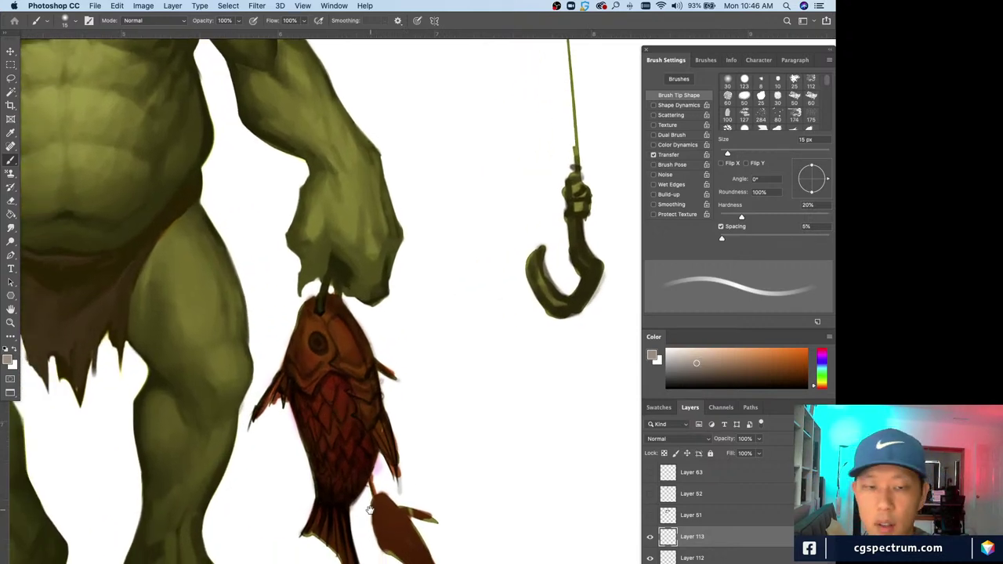
left_click_drag(370, 510, 377, 499)
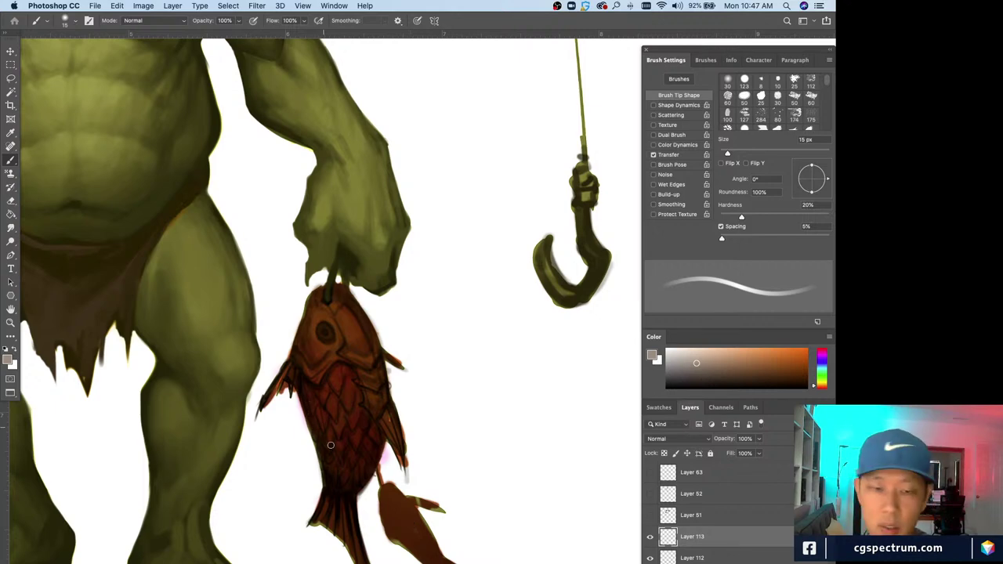
left_click_drag(337, 495, 341, 493)
left_click(649, 537)
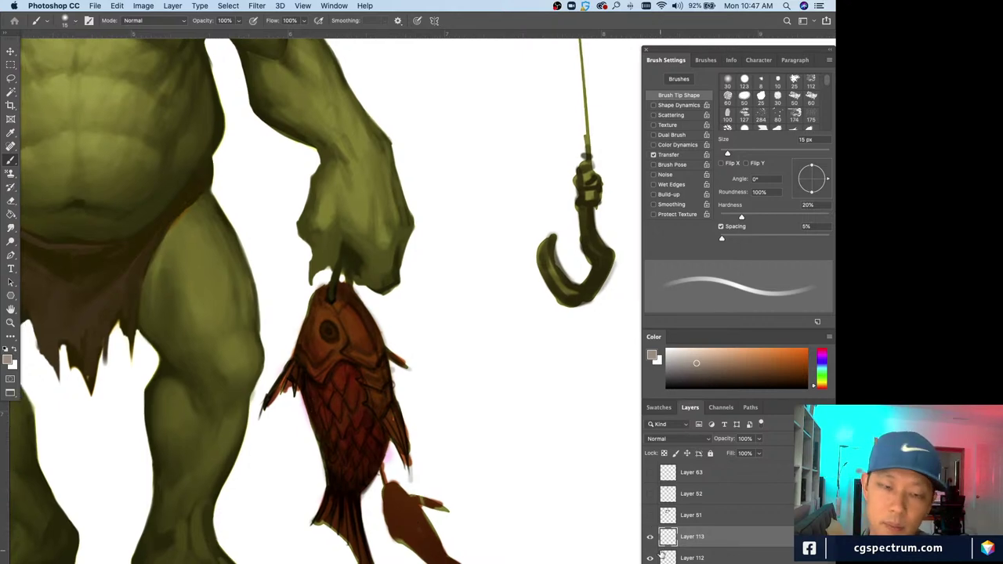
left_click_drag(338, 403, 352, 470)
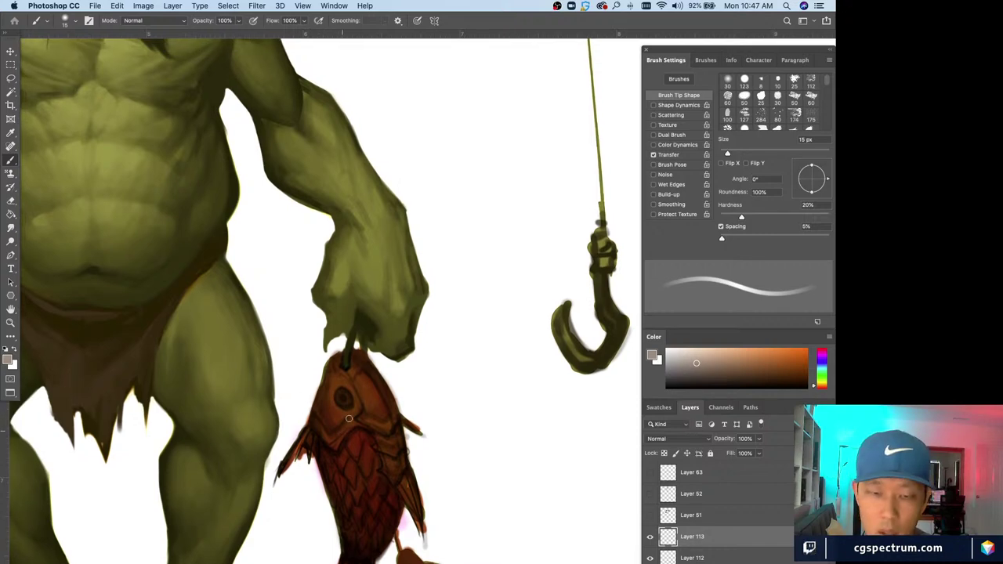
key("bracketleft")
key("bracketleft")
key("bracketleft")
key("bracketleft")
key("bracketleft")
key("bracketleft")
key("bracketleft")
key("bracketleft")
key("bracketleft")
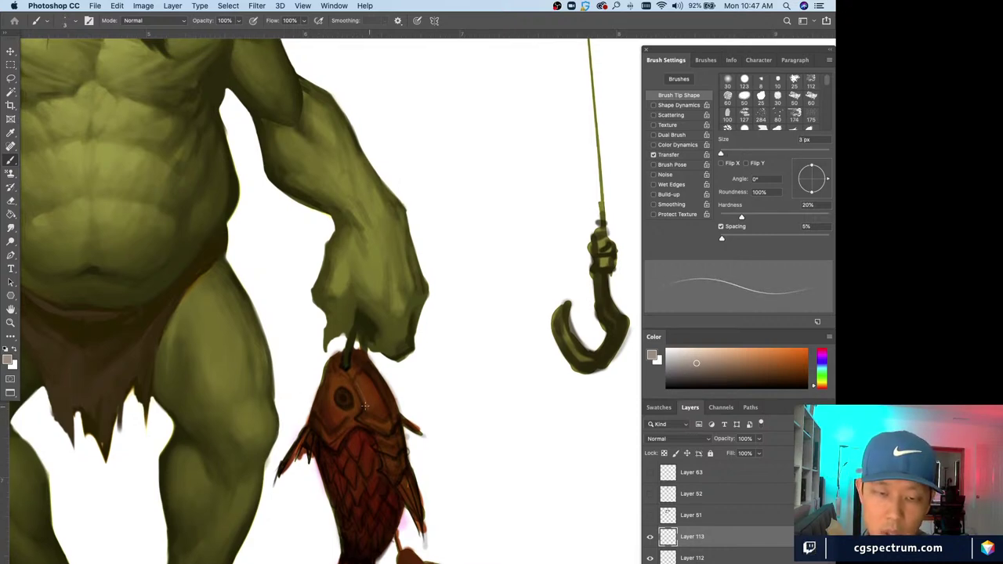
key("bracketright")
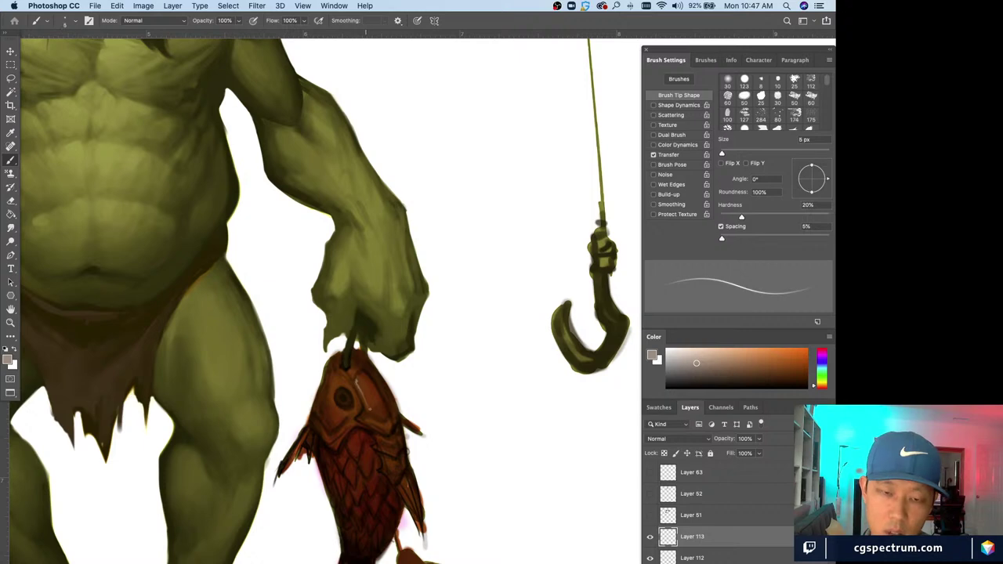
left_click(371, 403, "alt")
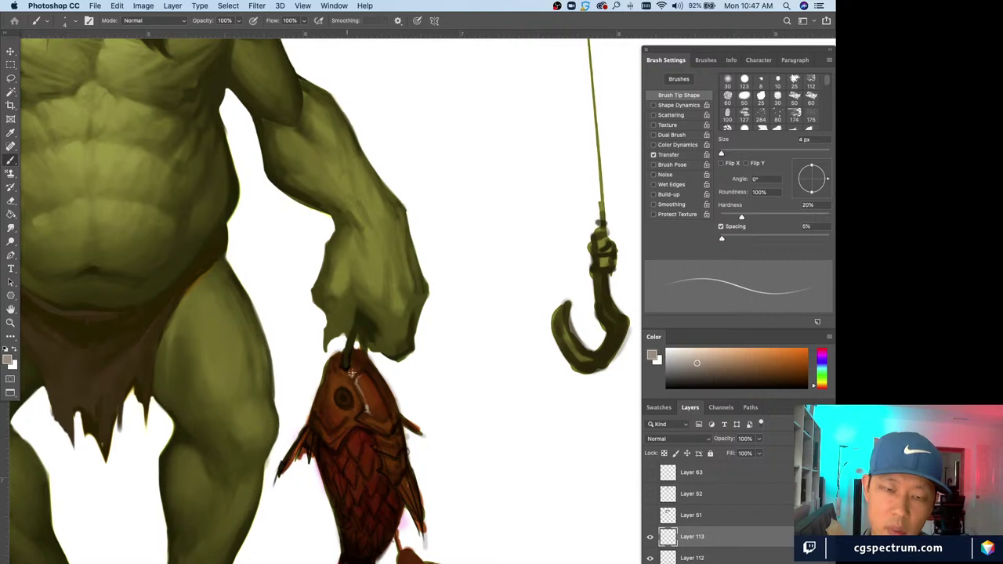
- Extend the pale highlight lines up the large fish's head towards the string, using 3 and 4 px brush sizes
key("bracketleft")
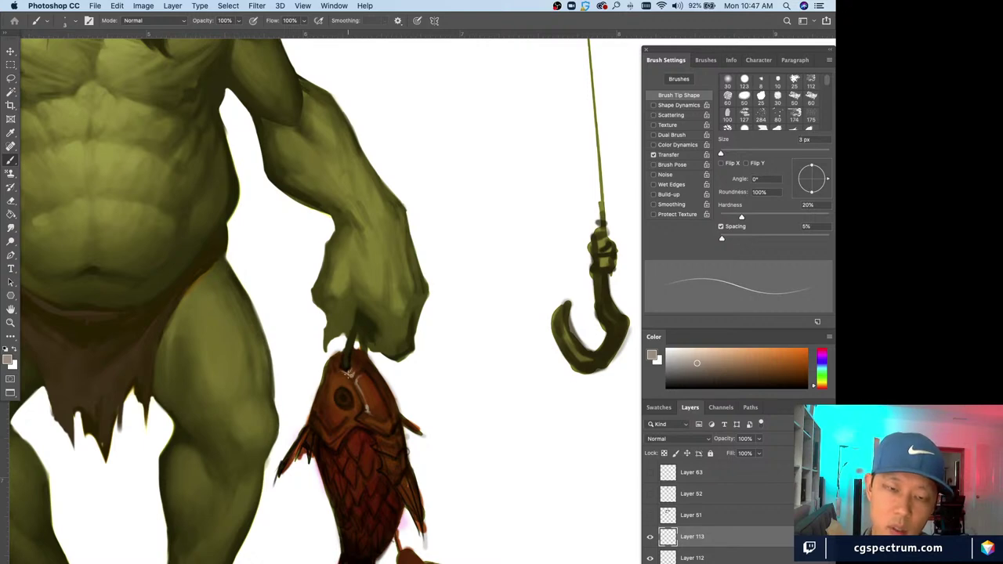
key("bracketright")
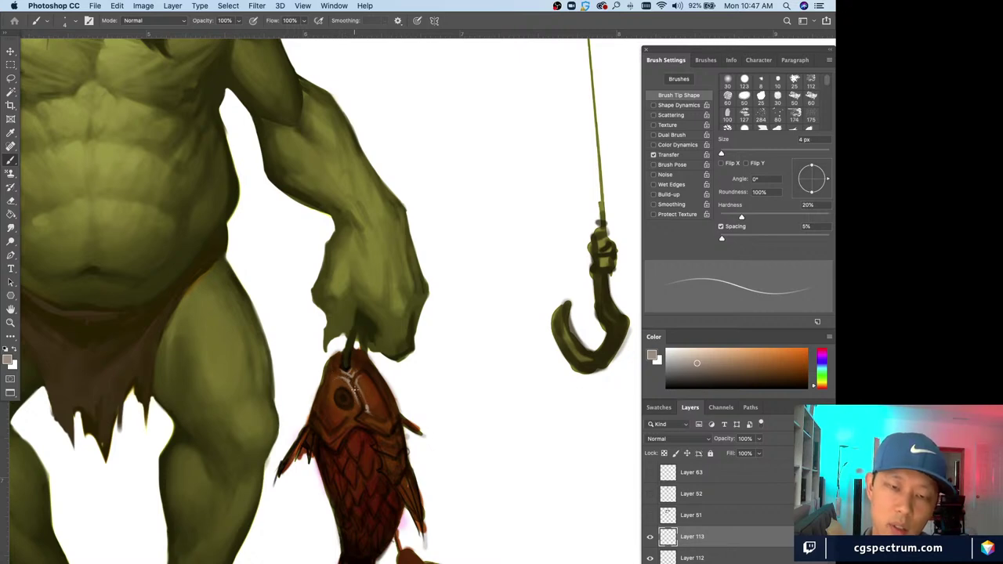
key("bracketleft")
key("bracketright")
key("bracketright")
key("bracketright")
key("bracketright")
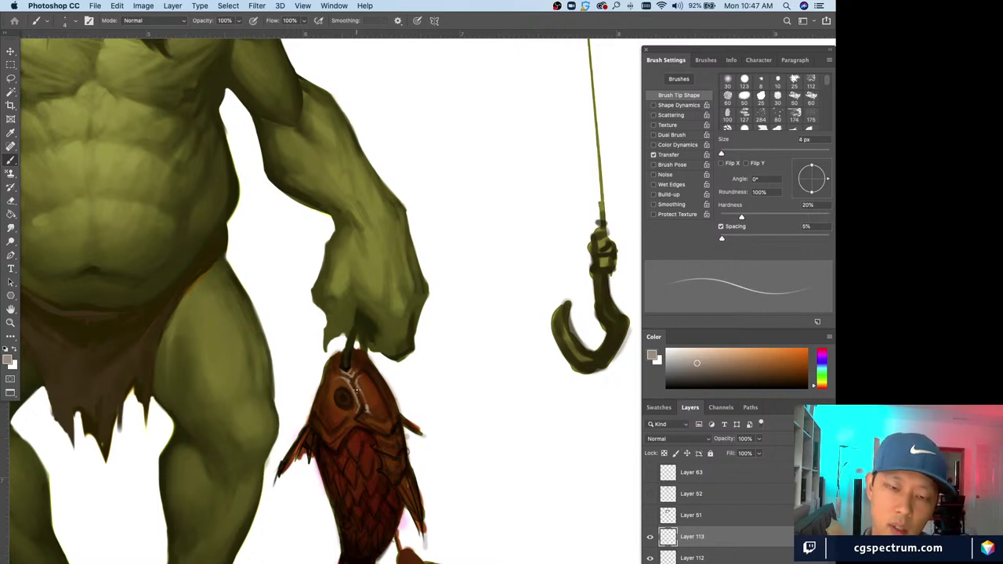
- Blend sampled brown tones across the gill cover beside the highlight with a 10 px and 9 px brush
key("bracketright")
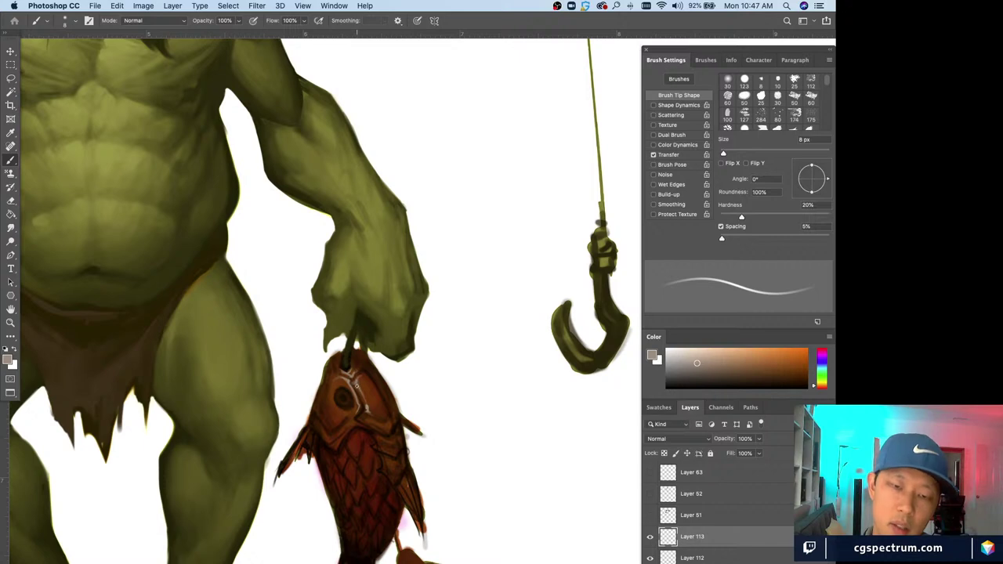
key("bracketright")
key("bracketright")
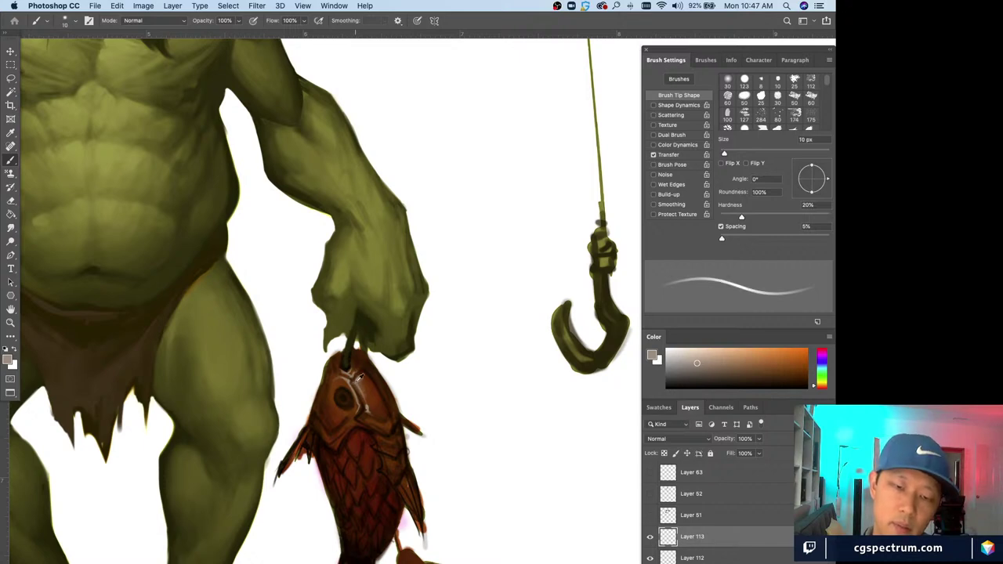
left_click(359, 380, "alt")
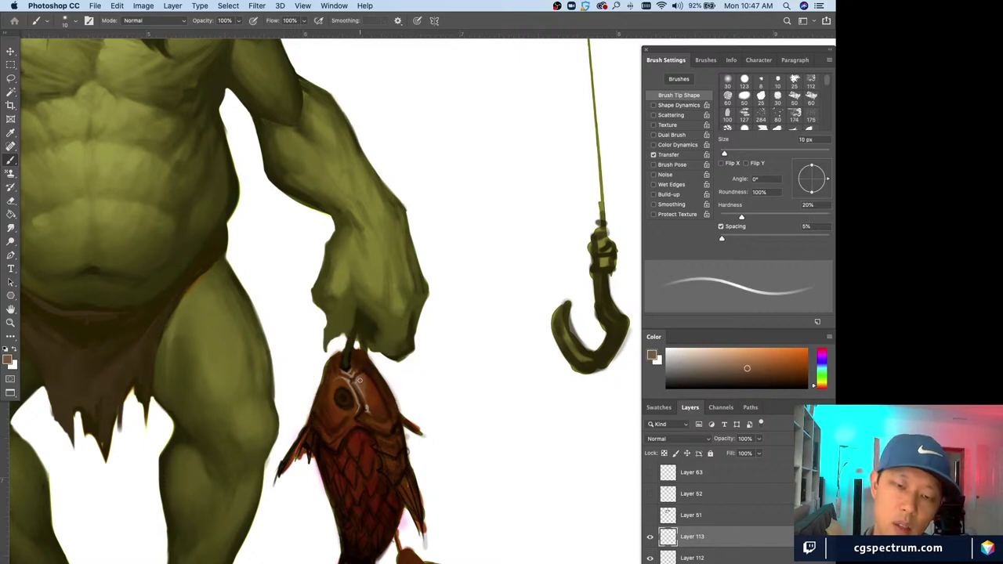
left_click(362, 382, "alt")
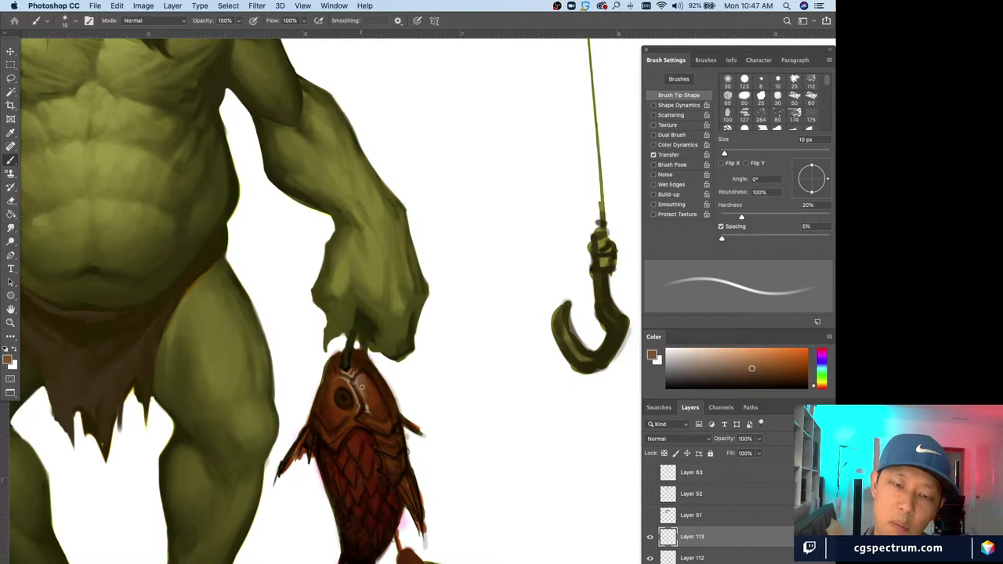
left_click(360, 388, "alt")
key("bracketleft")
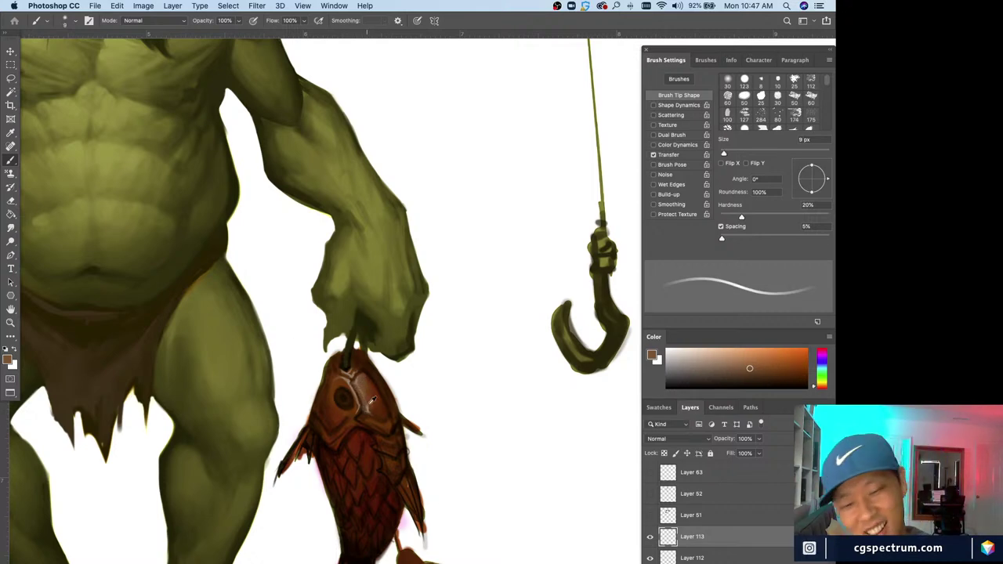
left_click(374, 408, "alt")
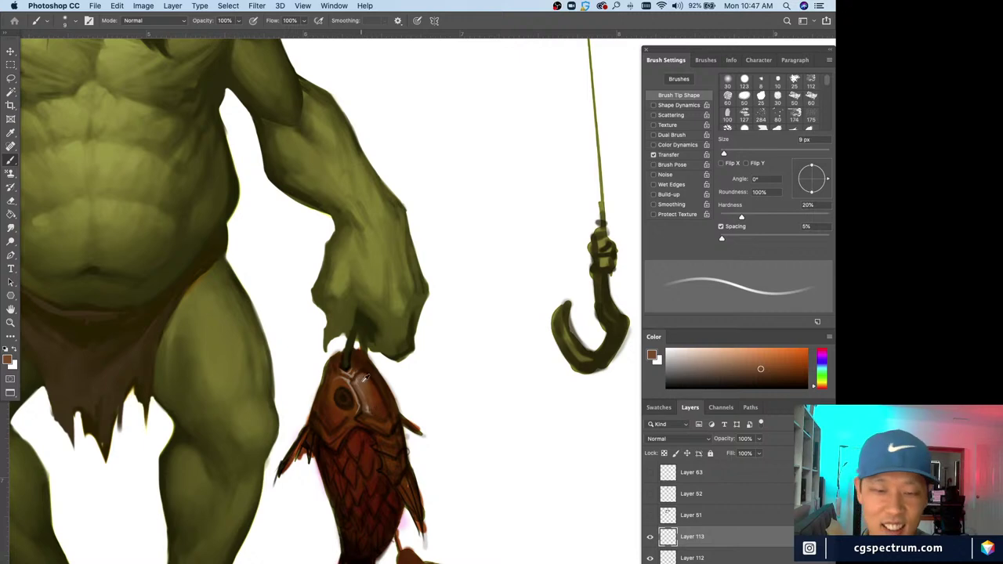
left_click(371, 406, "alt")
- Sharpen the pale highlight at the gill cover's lower front corner with a fine 3 to 5 px brush
key("bracketleft")
key("bracketleft")
key("bracketleft")
key("bracketleft")
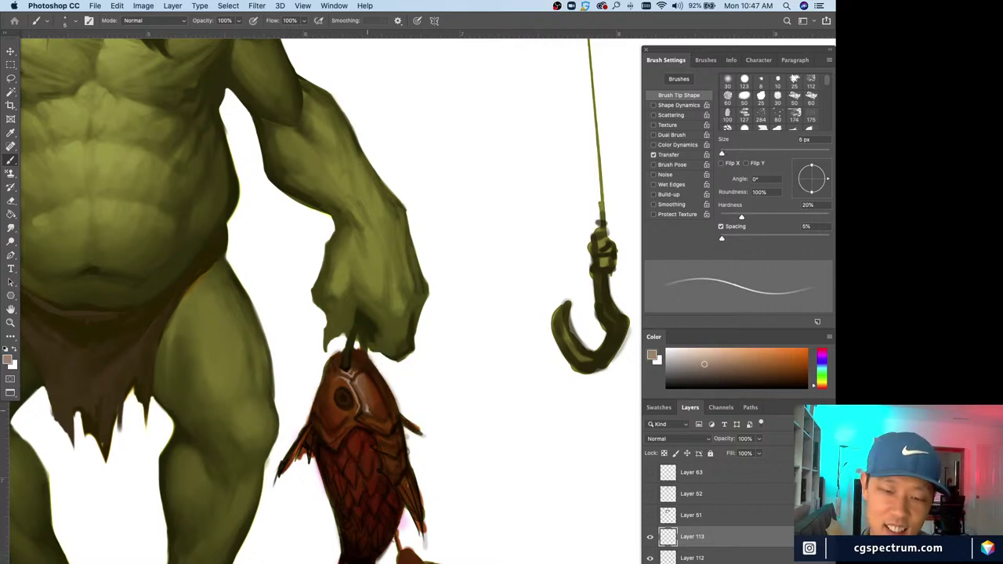
key("bracketleft")
key("bracketleft")
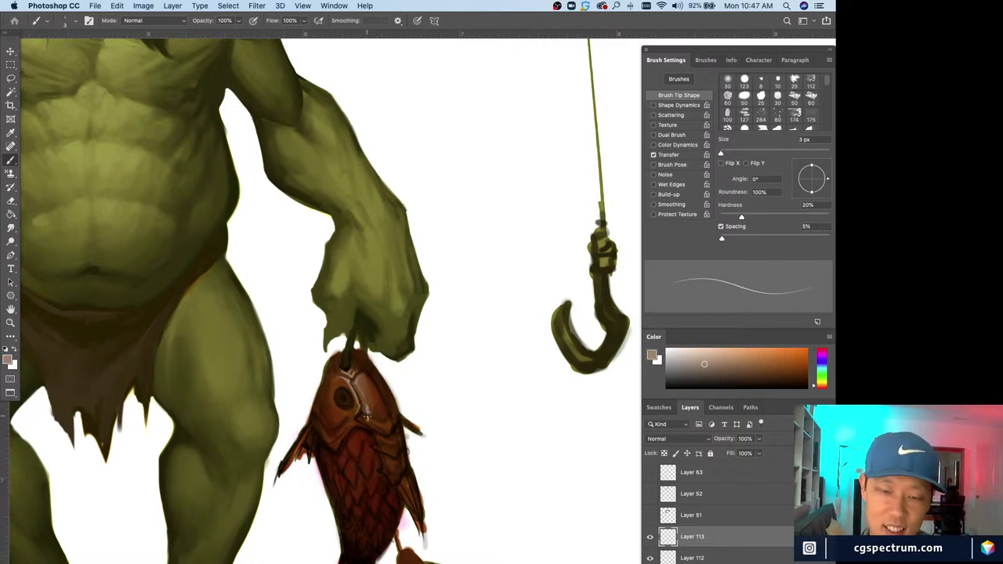
key("bracketright")
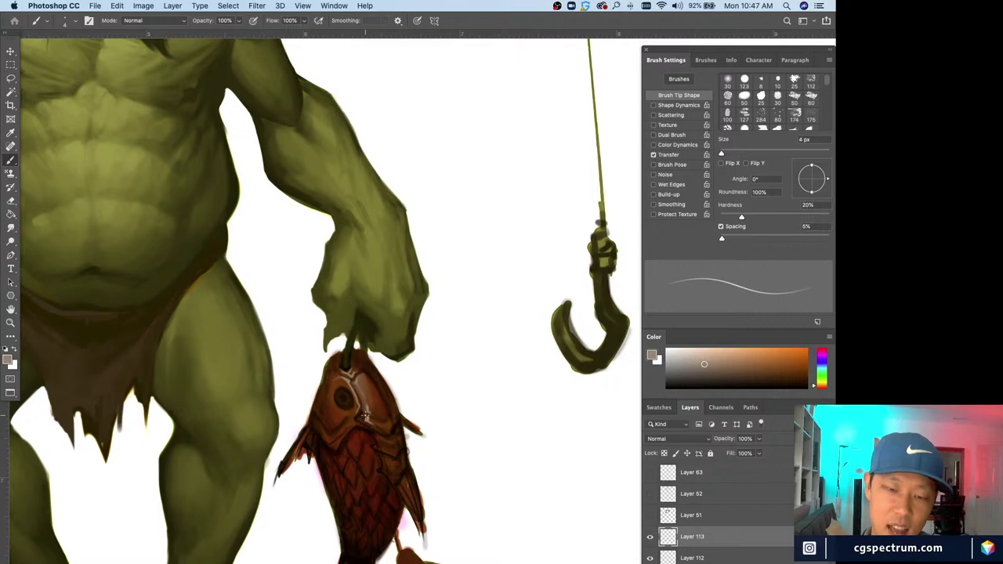
- Sample a darker brown from the fish's head and soften the gill cover's lower front corner at 6 and 7 px
left_click(349, 400, "alt")
key("bracketright")
key("bracketright")
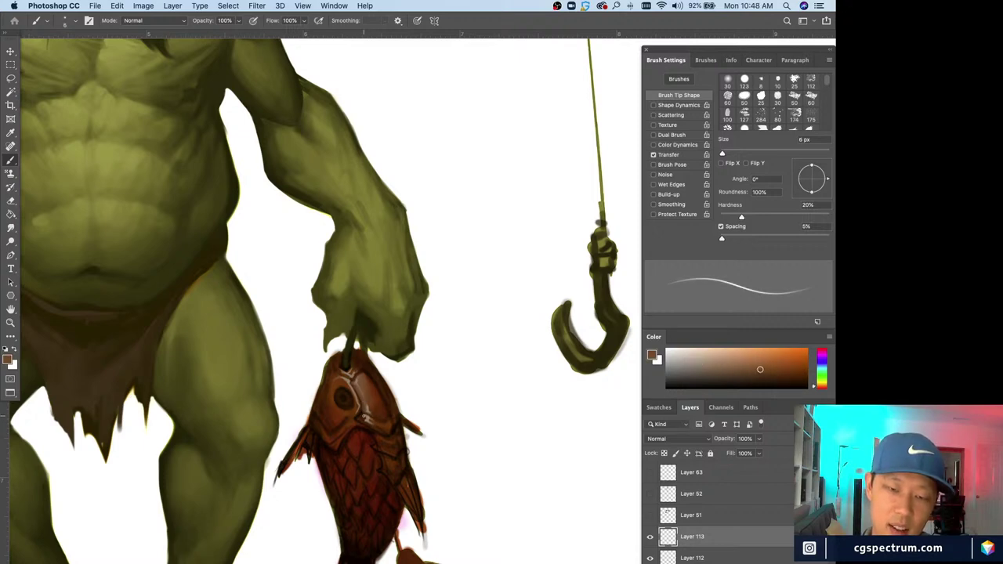
key("bracketright")
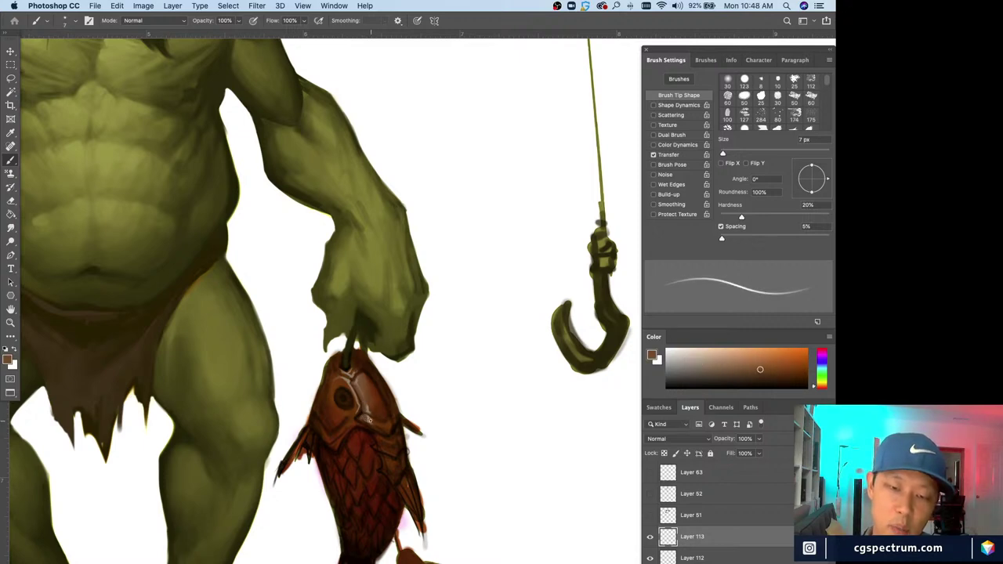
- Resample the pale highlight colour and paint it along the gill cover's lower edge at 4 and 2 px
left_click(363, 411, "alt")
key("bracketright")
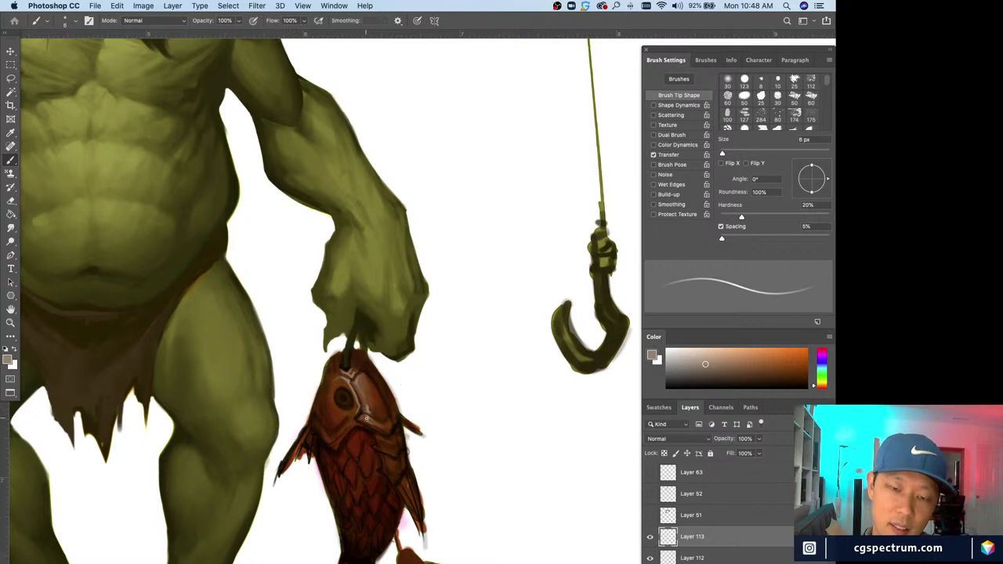
key("bracketleft")
key("bracketleft")
key("bracketleft")
key("bracketleft")
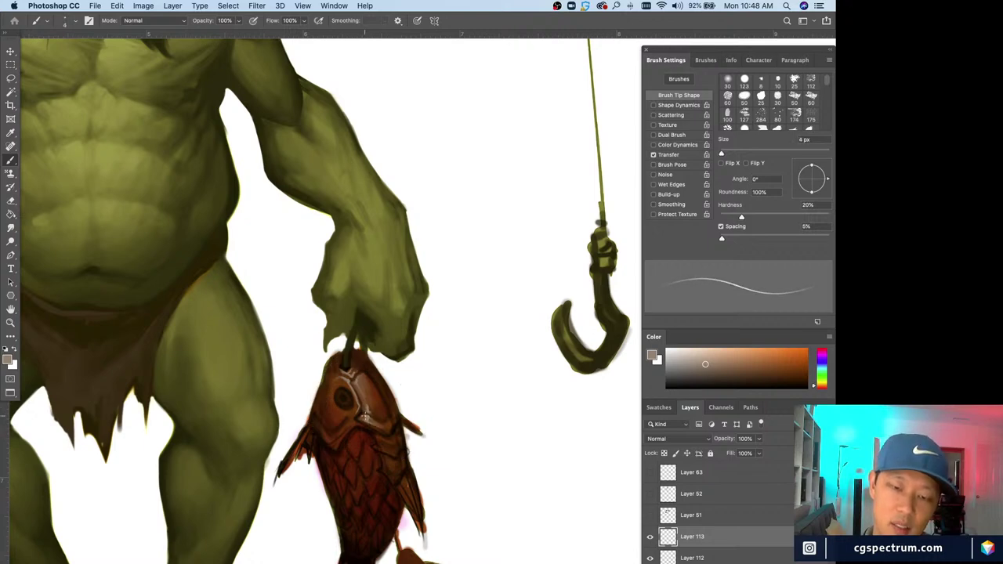
key("bracketleft")
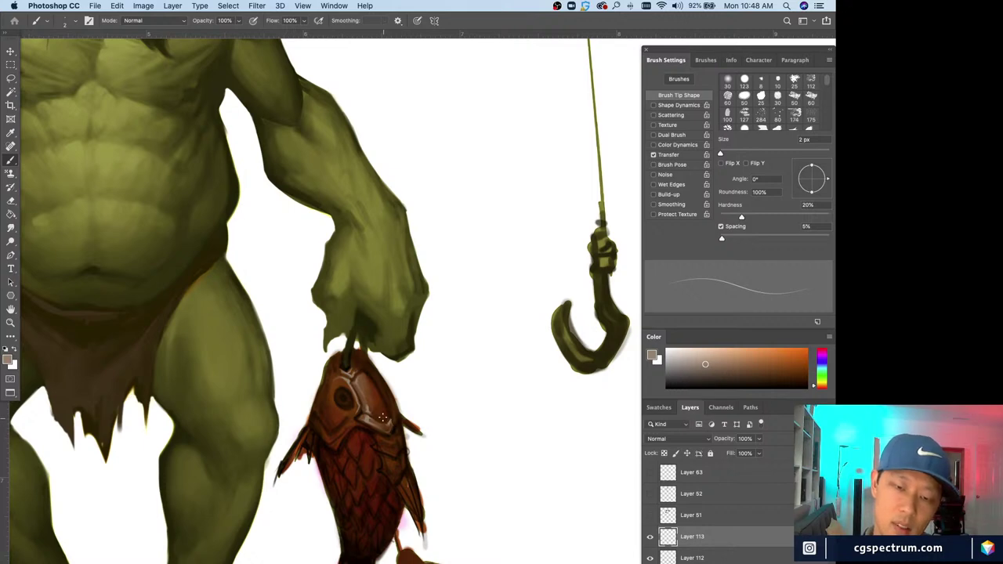
- Resample the pale tones at the gill cover's lower rear corner and refine its highlight with a 2 to 6 px brush
left_click(388, 418, "alt")
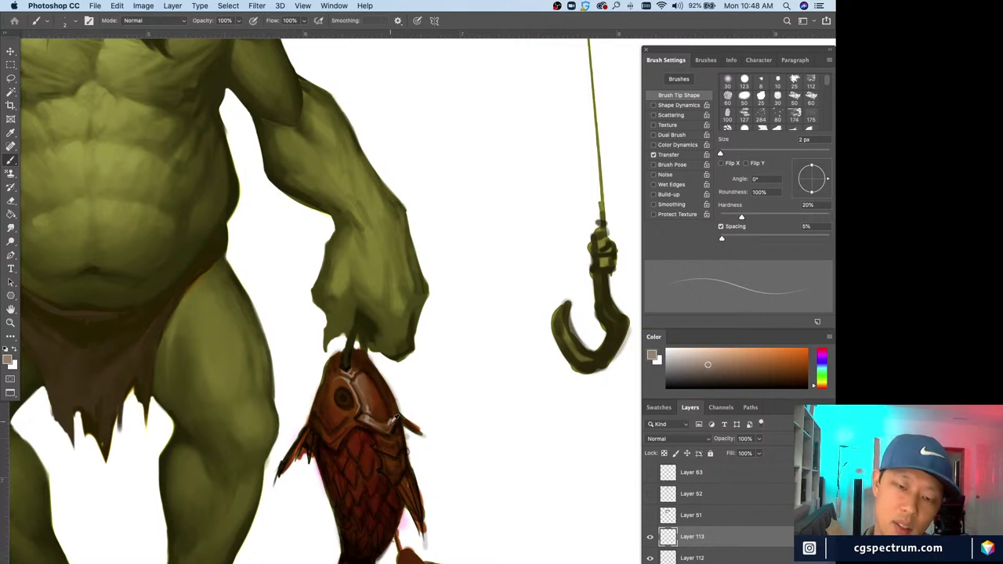
left_click(392, 419, "alt")
key("bracketright")
left_click(392, 423, "alt")
key("bracketright")
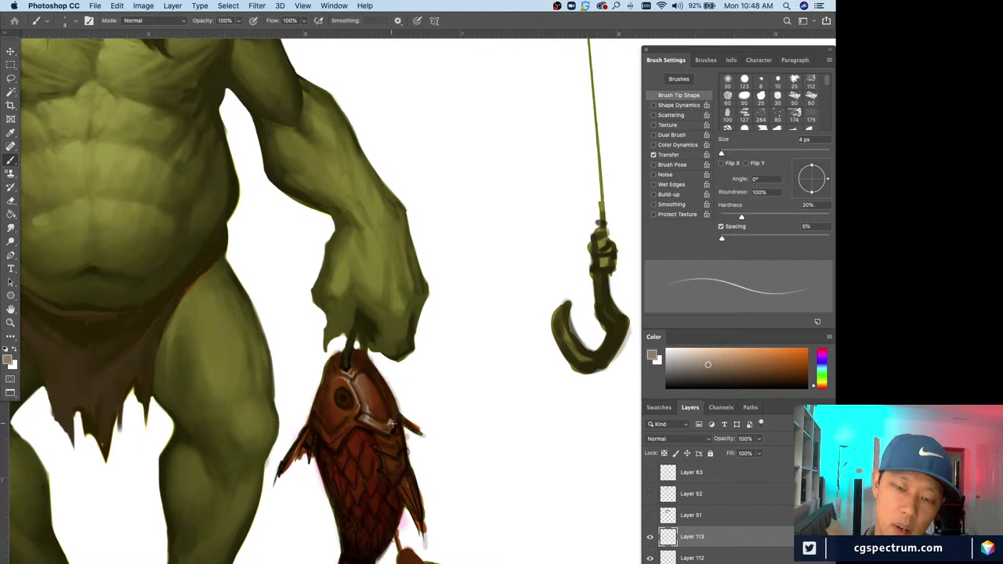
key("bracketright")
key("bracketright")
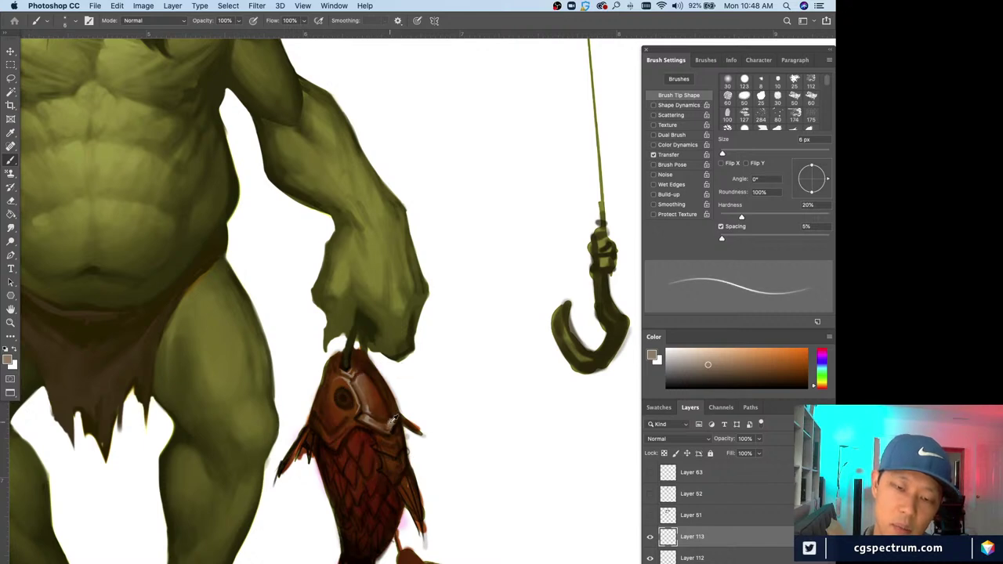
left_click(387, 423, "alt")
left_click(390, 420, "alt")
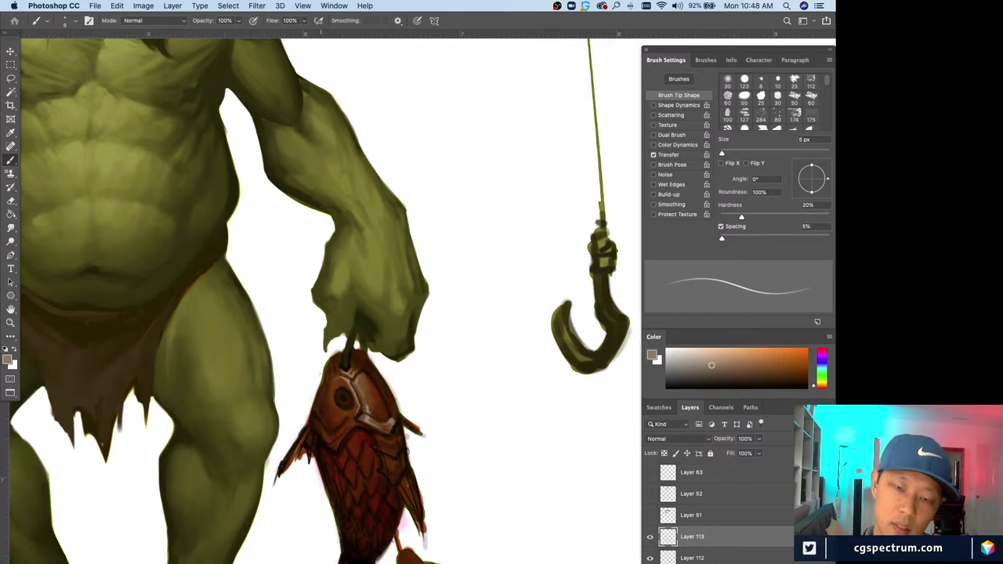
- Sample mid browns from the gill cover and blend them inside its highlighted rim at 6 and 8 px
left_click(371, 378, "alt")
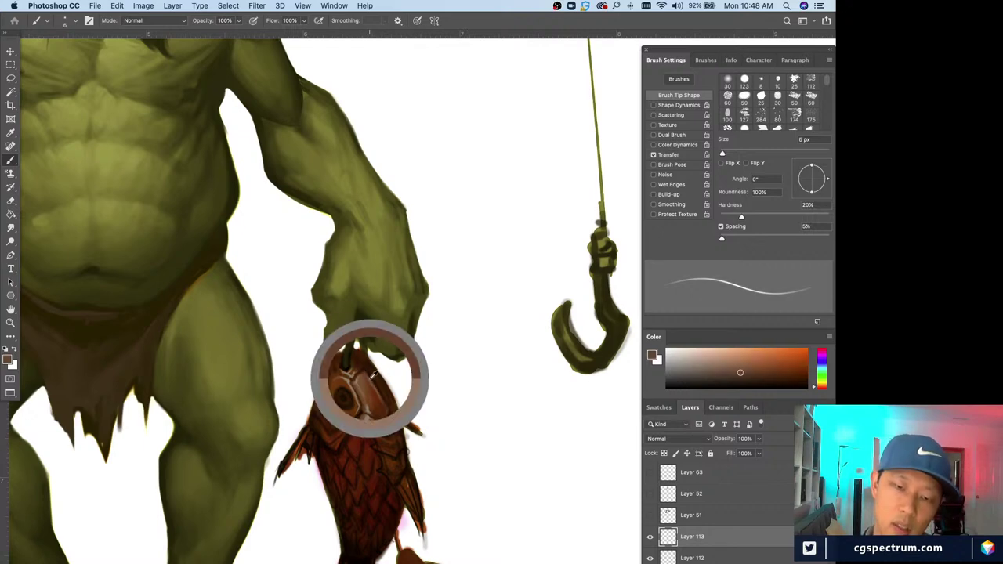
left_click(373, 377, "alt")
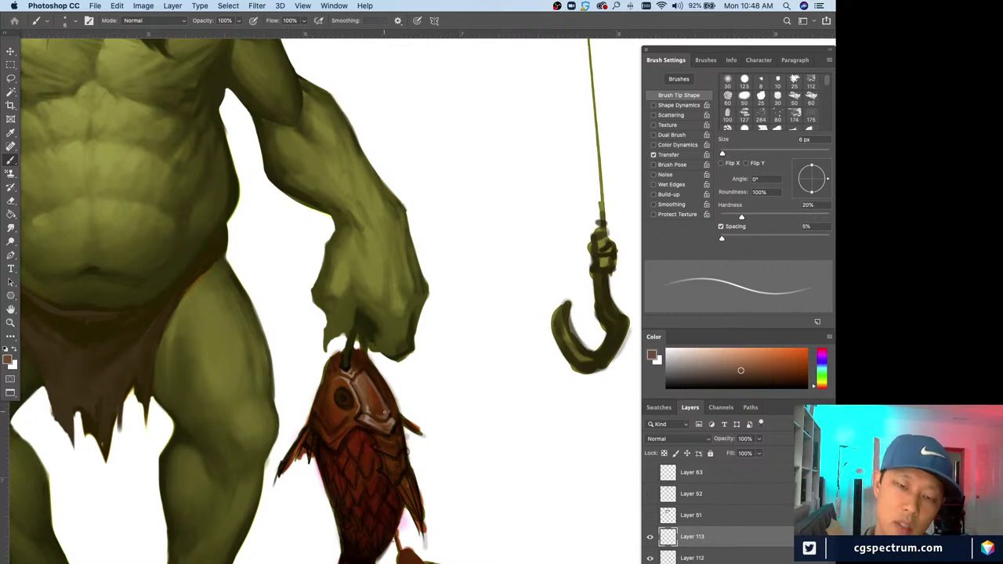
left_click(386, 404, "alt")
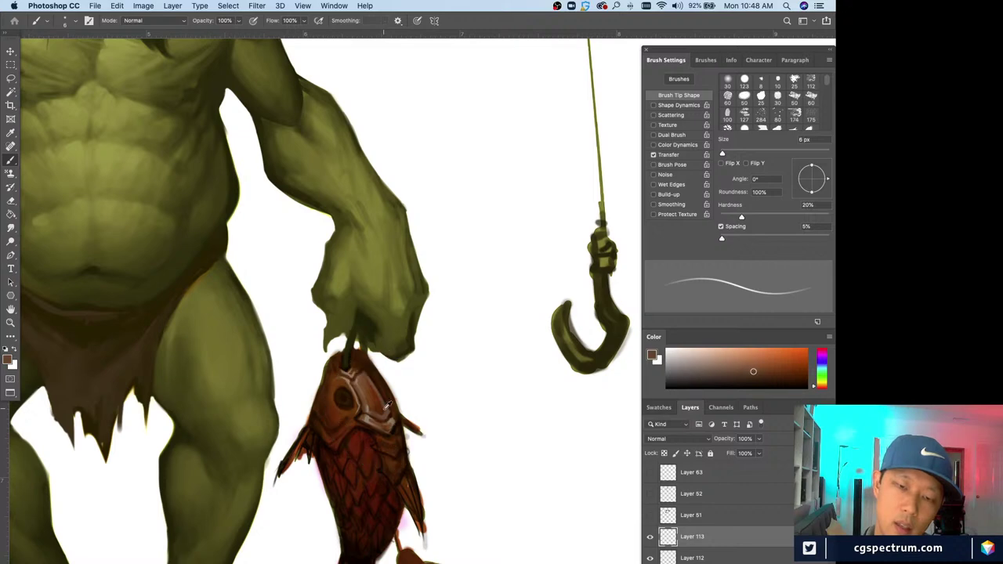
left_click(383, 410, "alt")
key("bracketright")
left_click(383, 411, "alt")
key("bracketright")
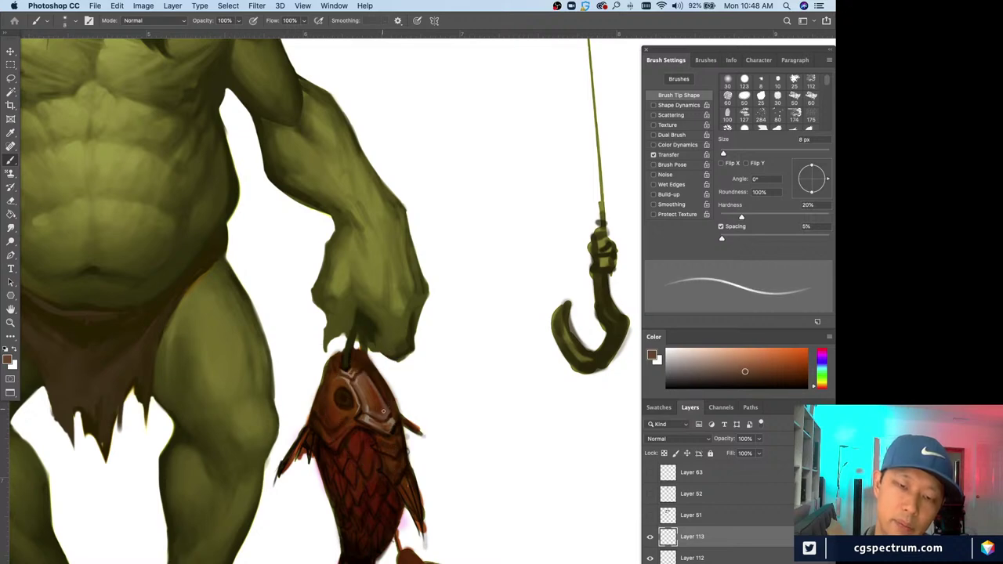
left_click(362, 375, "alt")
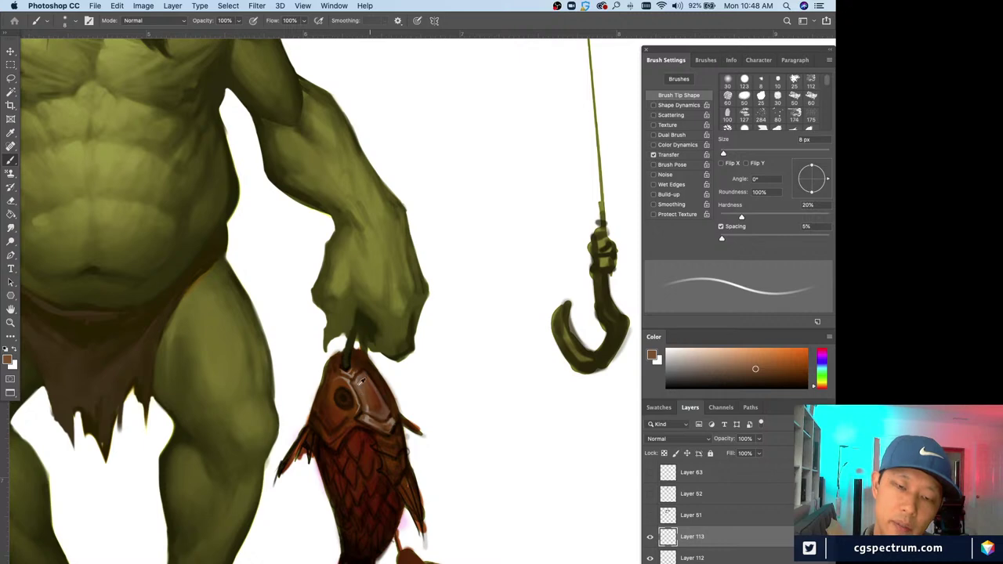
left_click(387, 422, "alt")
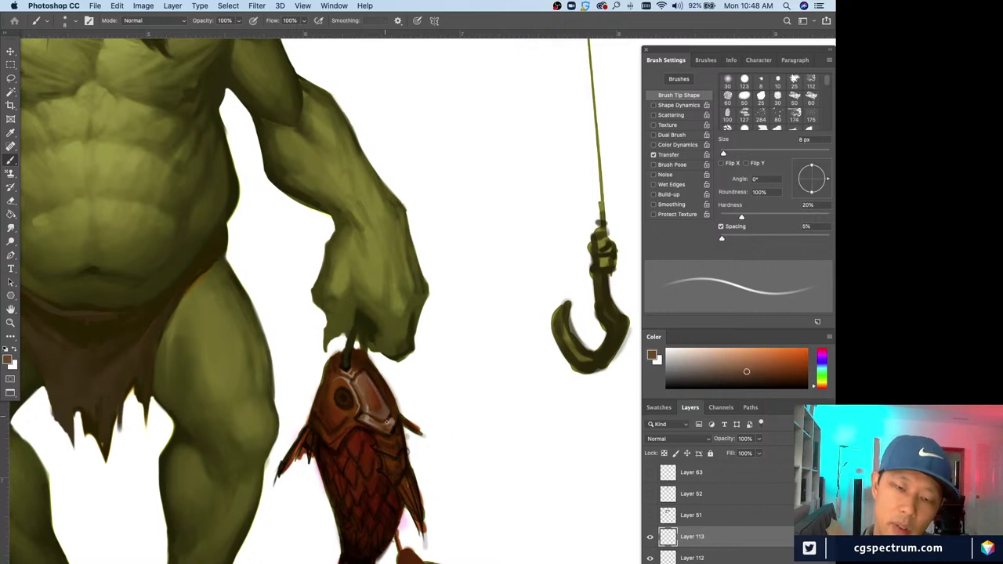
- Sample the pale brown at the gill cover's lower rear corner and sharpen the rim highlight at 4 and 3 px
left_click(393, 419, "alt")
key("bracketleft")
key("bracketleft")
key("bracketleft")
key("bracketleft")
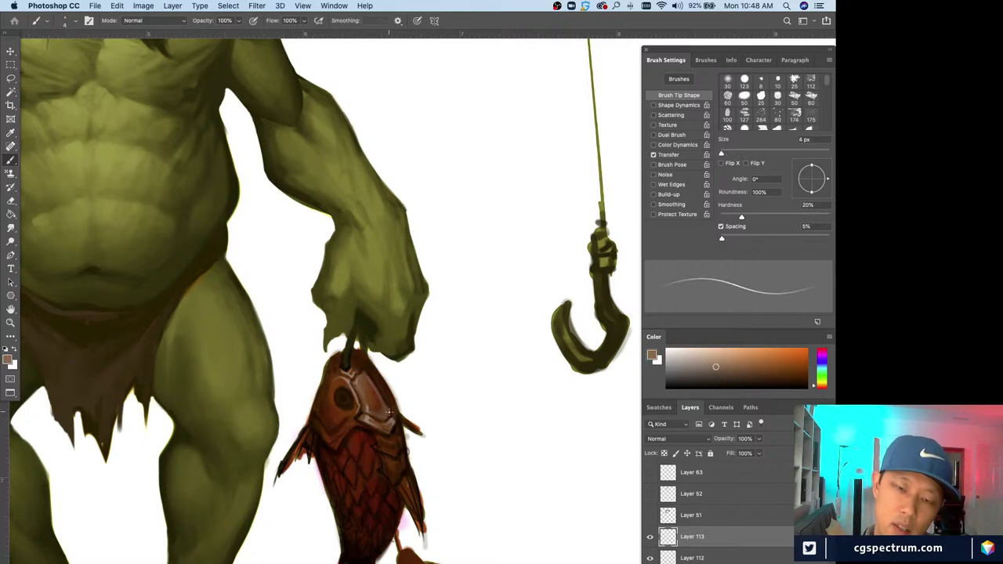
key("bracketleft")
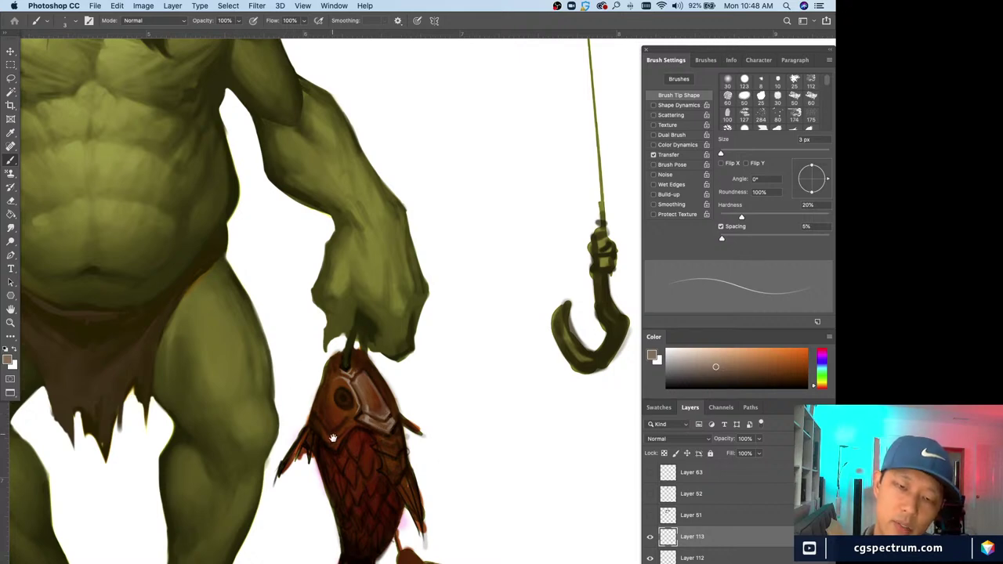
- Sample the pale highlight colour and paint it along the lower edge of the fish's cheek plate at 3 to 6 px
left_click_drag(333, 438, 342, 428)
left_click(364, 406, "alt")
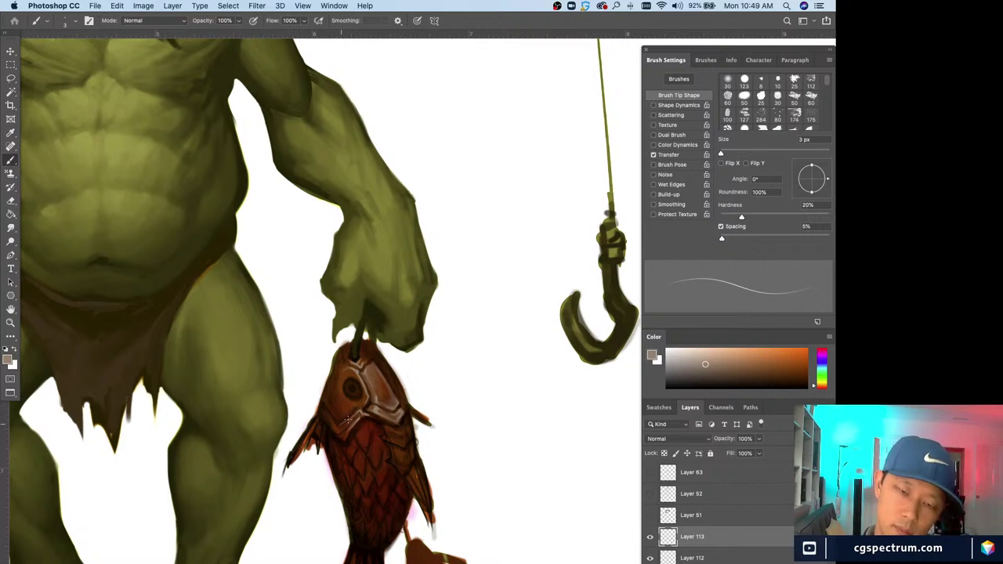
key("bracketright")
key("bracketright")
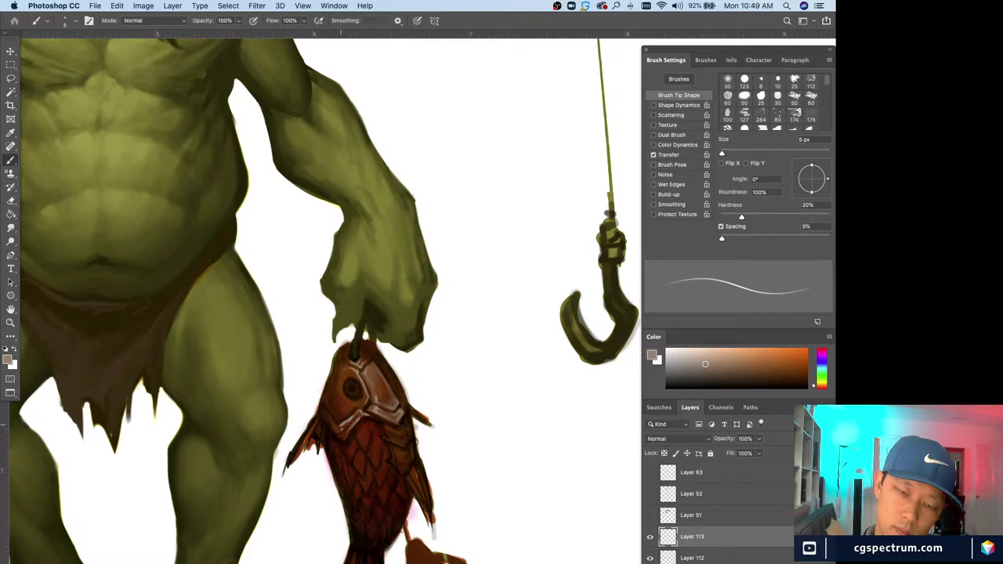
key("bracketleft")
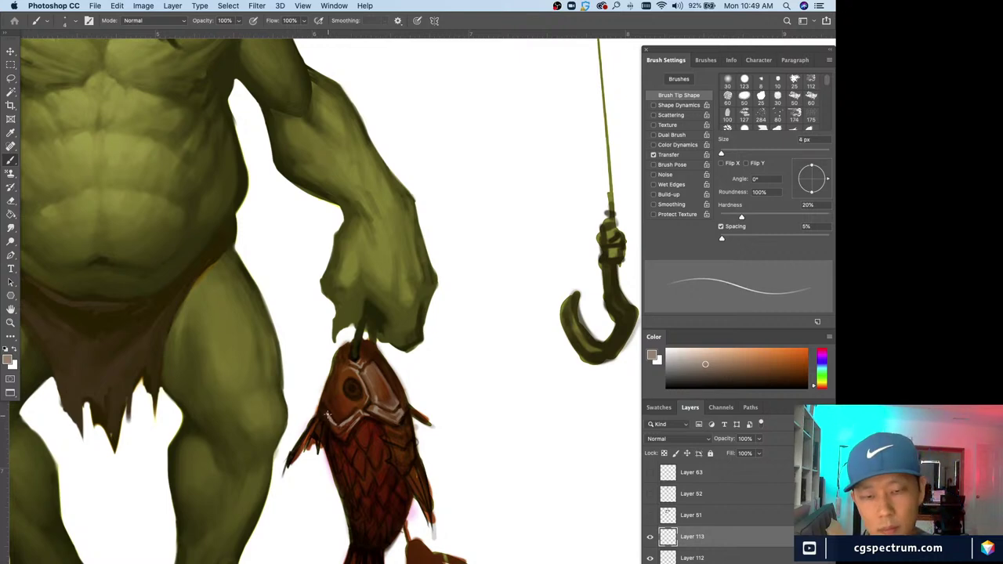
key("bracketright")
key("bracketright")
key("bracketright")
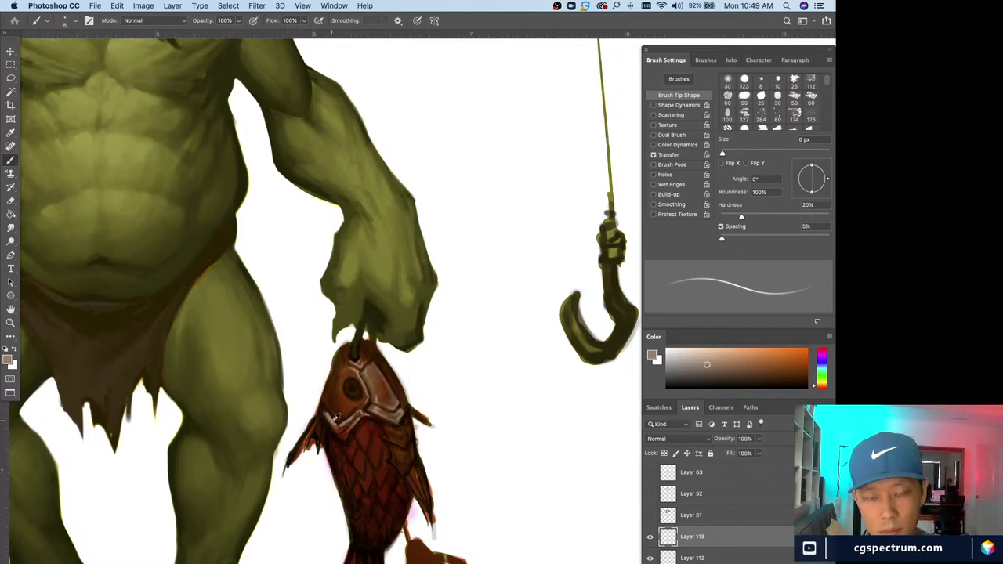
- Refine the highlight at the cheek plate's outer corner with sampled pale and darker brown tones at 7 and 6 px
key("e")
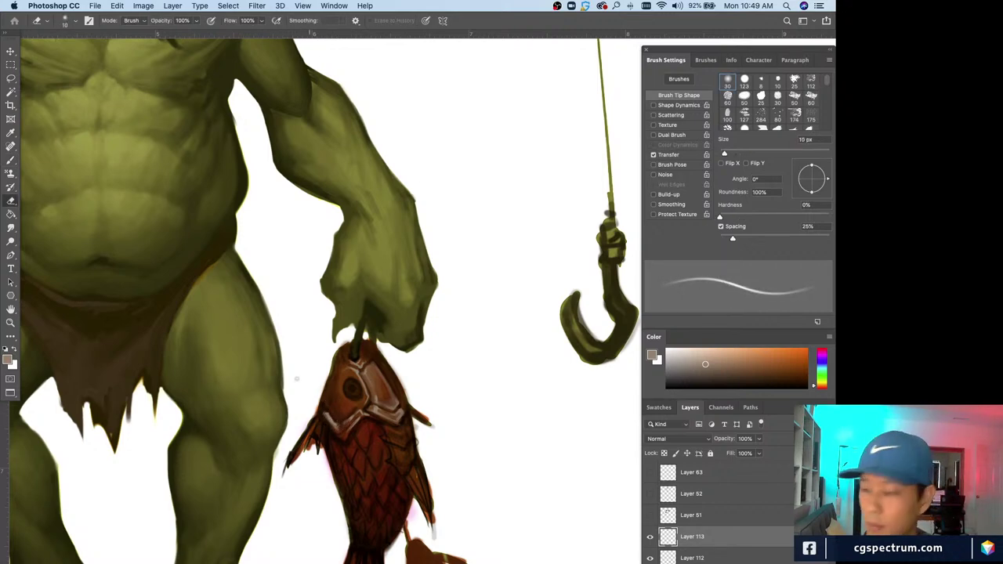
key("b")
left_click(328, 415, "alt")
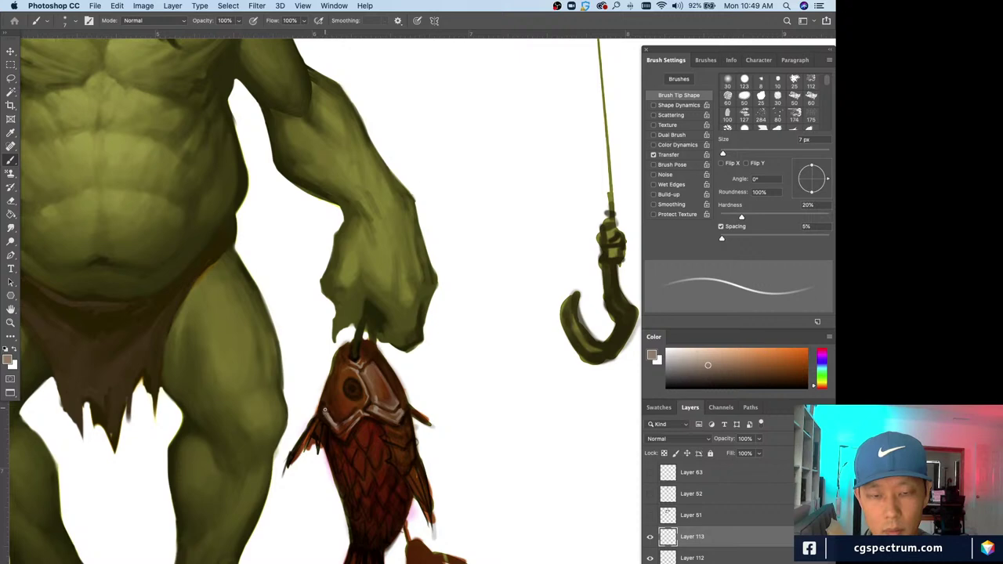
key("bracketleft")
left_click(325, 407, "alt")
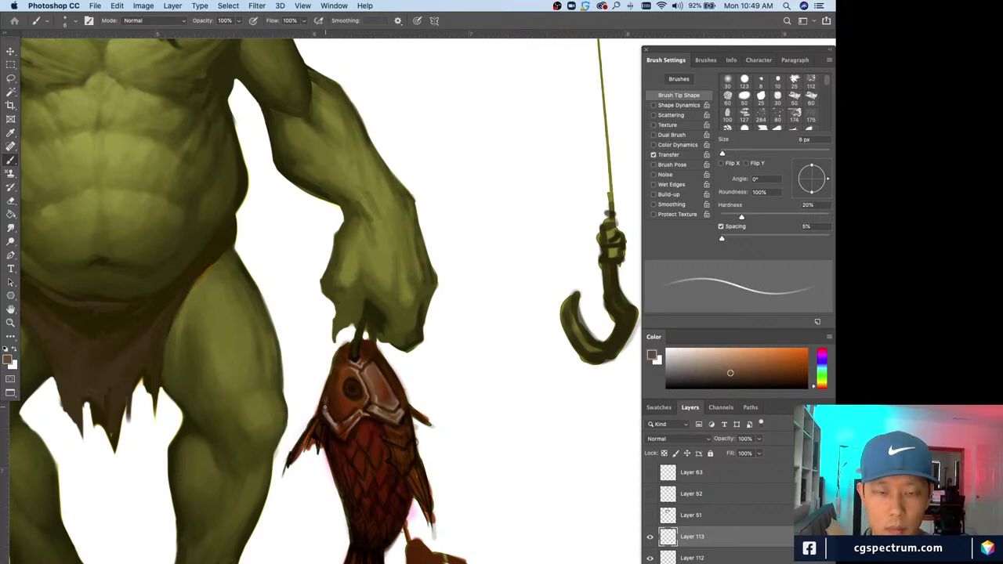
key("super+minus")
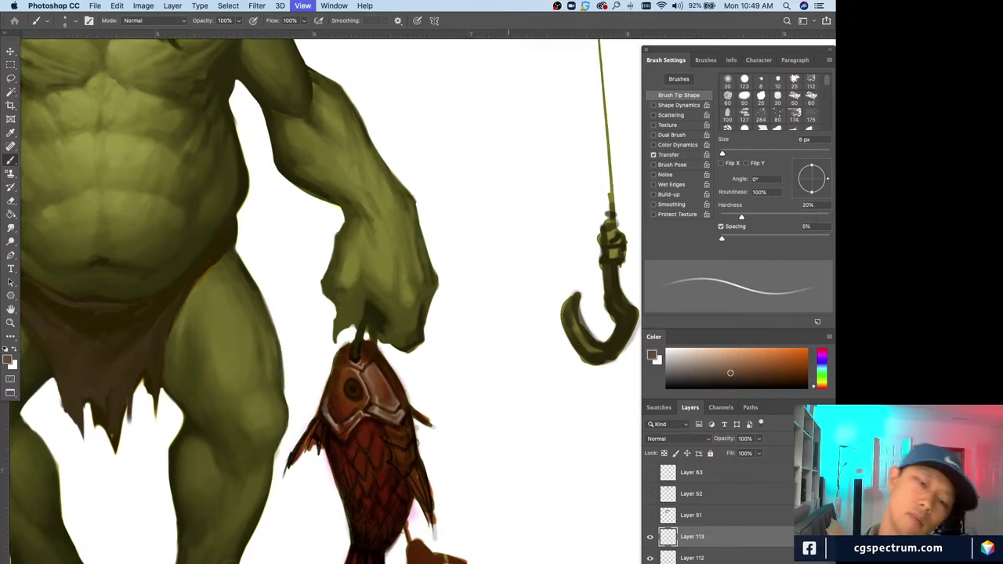
key("super+plus")
key("v")
key("b")
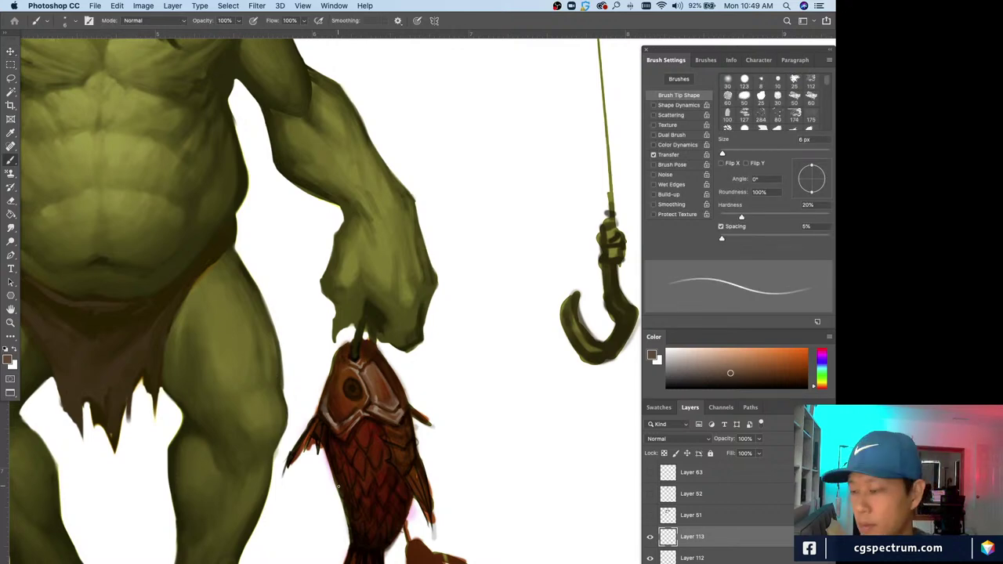
- Extend a thin pale highlight up the cheek plate's outer edge at 2 px and soften it with a sampled darker brown
left_click(327, 408, "alt")
key("bracketleft")
key("bracketleft")
key("bracketleft")
key("bracketleft")
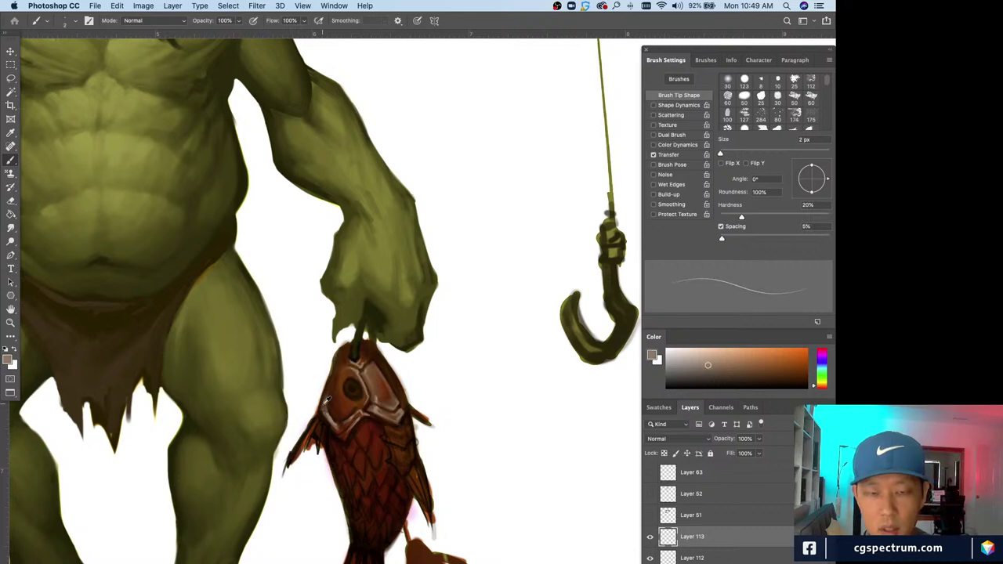
left_click(327, 400, "alt")
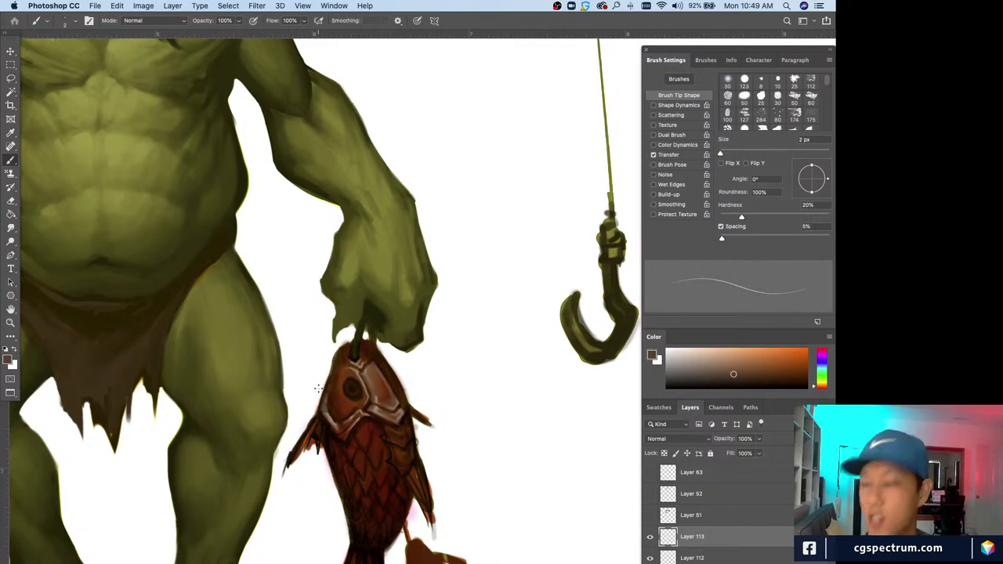
left_click(329, 401, "alt")
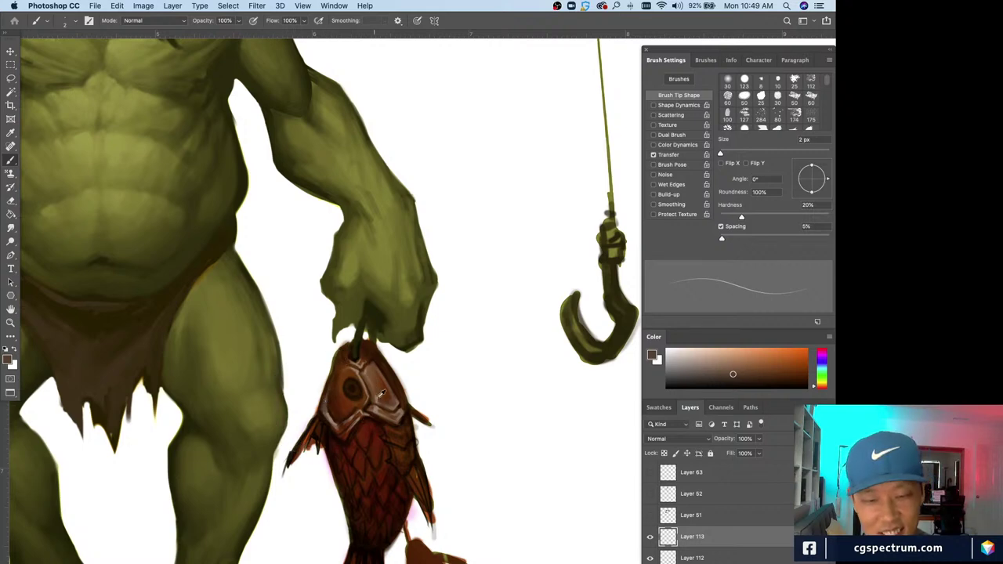
- Paint fine pale highlights around the fish's eye socket and blend them with sampled brown at 3 to 5 px
left_click(330, 386, "alt")
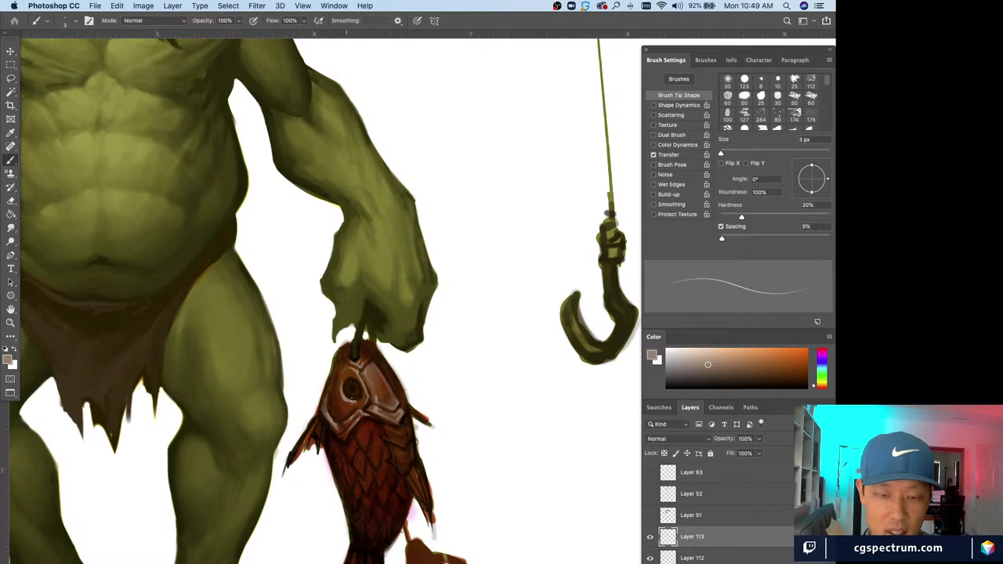
key("bracketright")
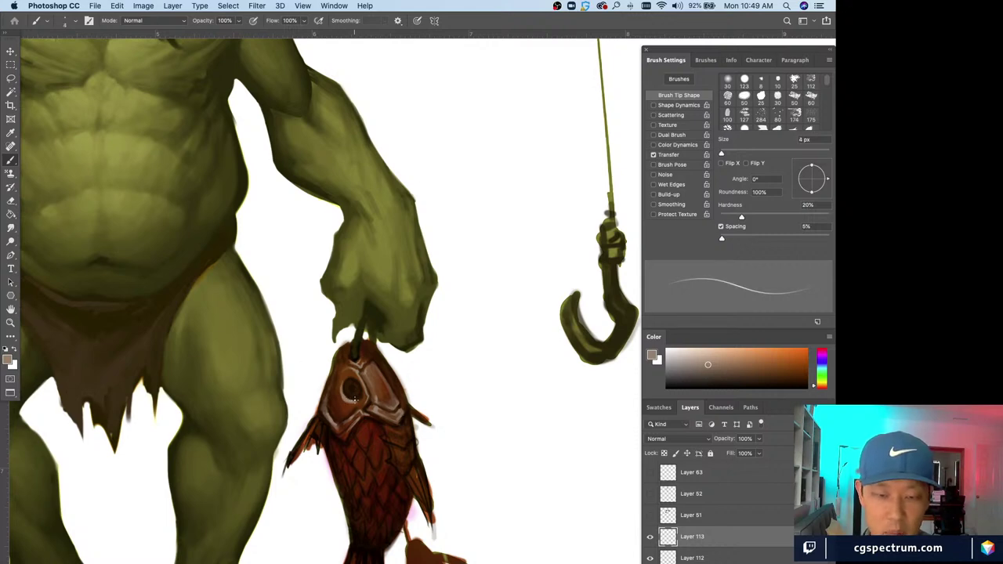
key("bracketright")
left_click(355, 398, "alt")
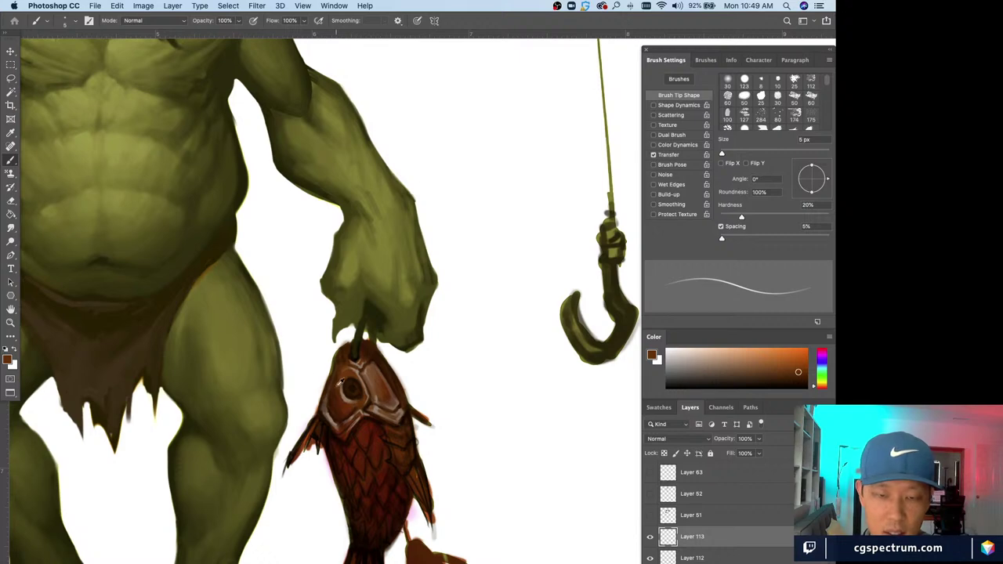
left_click(345, 380, "alt")
key("bracketleft")
key("bracketleft")
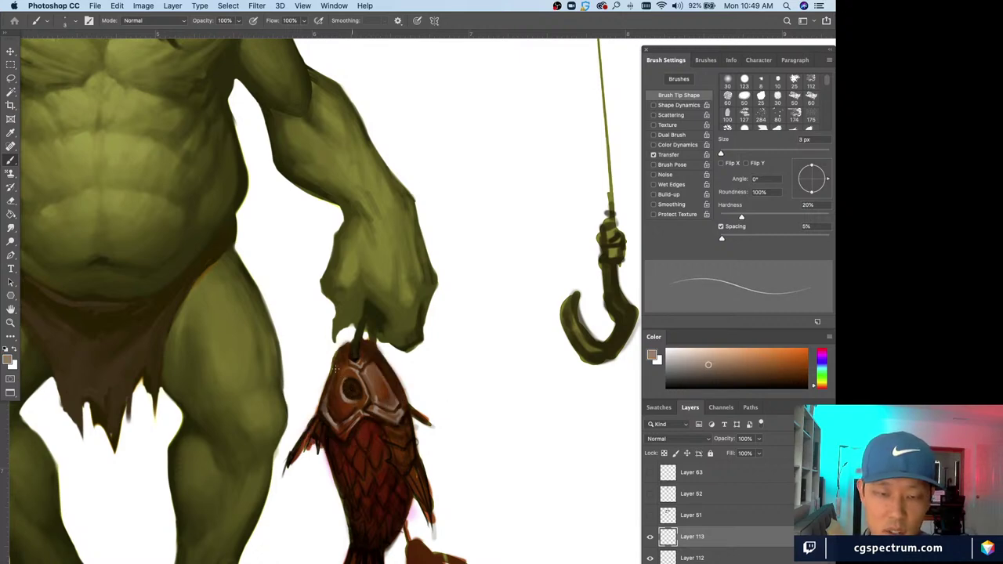
- Sample dark and warm browns beside the fish's eye and shade around the socket with a 5 to 7 px brush
left_click(337, 387, "alt")
key("bracketright")
key("bracketright")
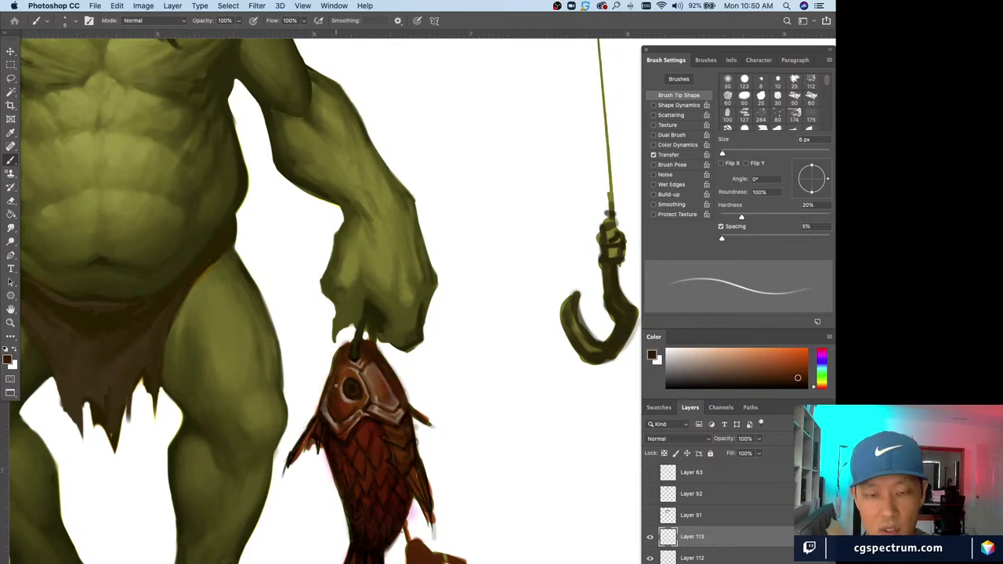
left_click(345, 373, "alt")
key("bracketright")
key("bracketright")
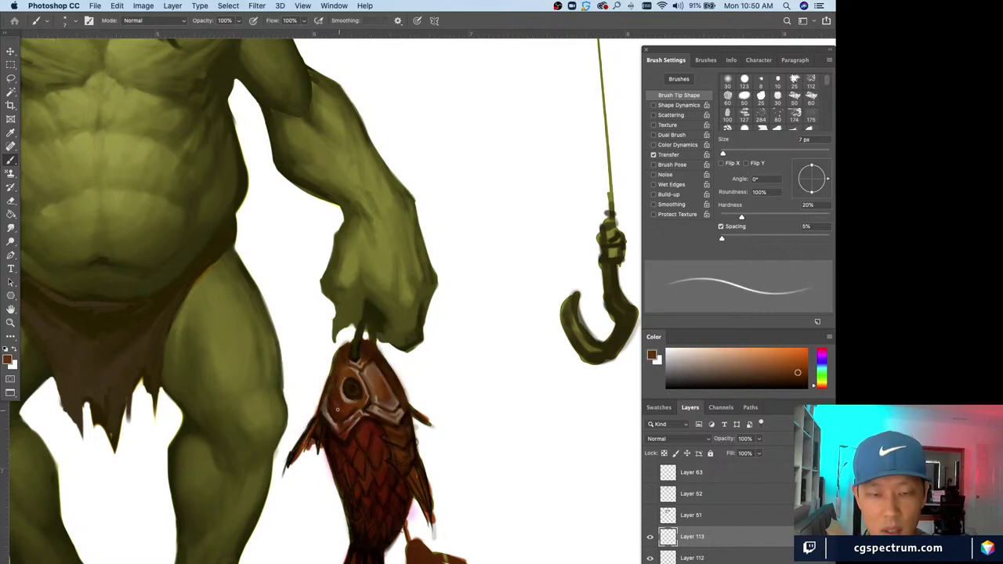
- Blend sampled reddish browns over the cheek below and beside the eye at 9 and 7 px
left_click(342, 407, "alt")
key("bracketright")
key("bracketright")
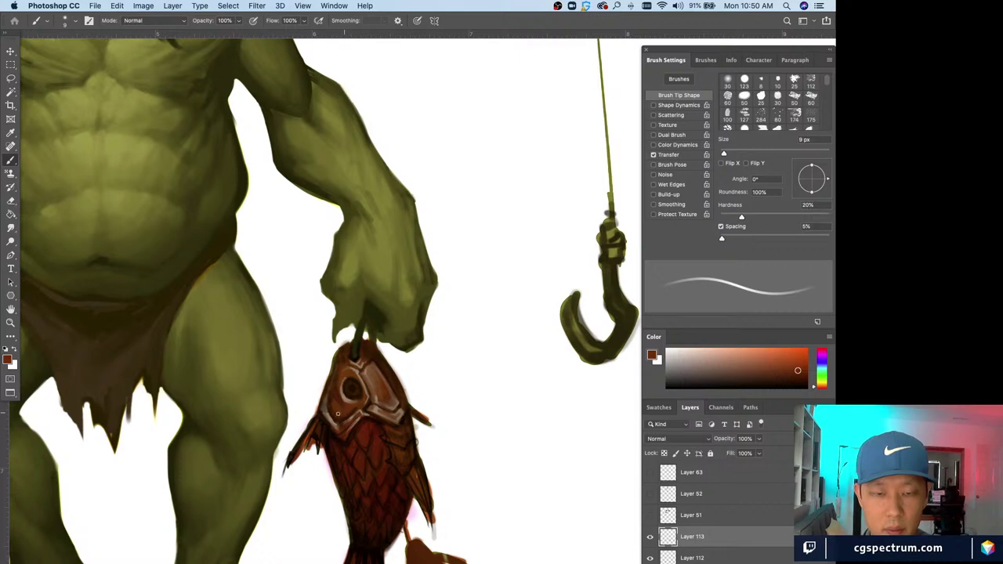
key("bracketleft")
key("bracketleft")
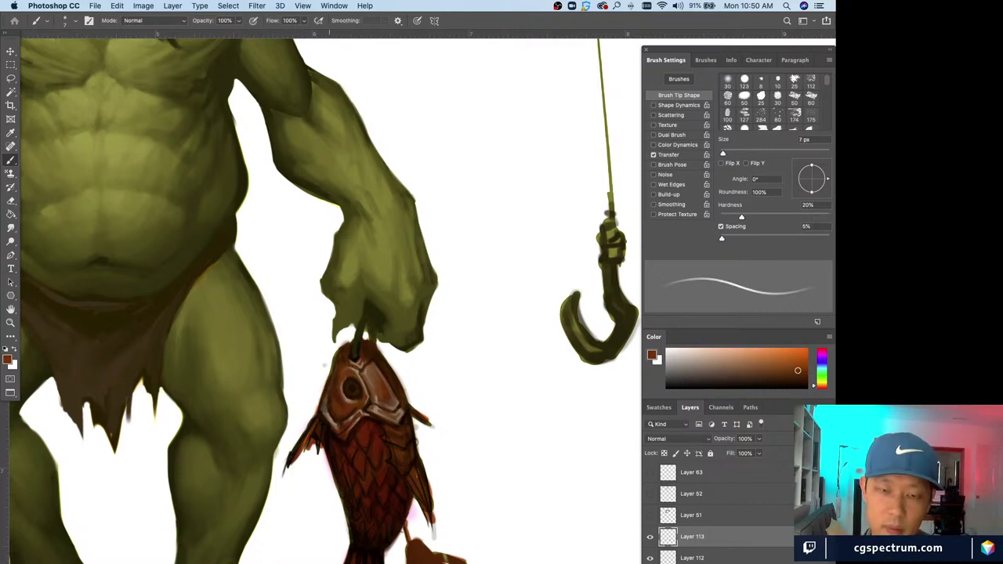
left_click(337, 380, "alt")
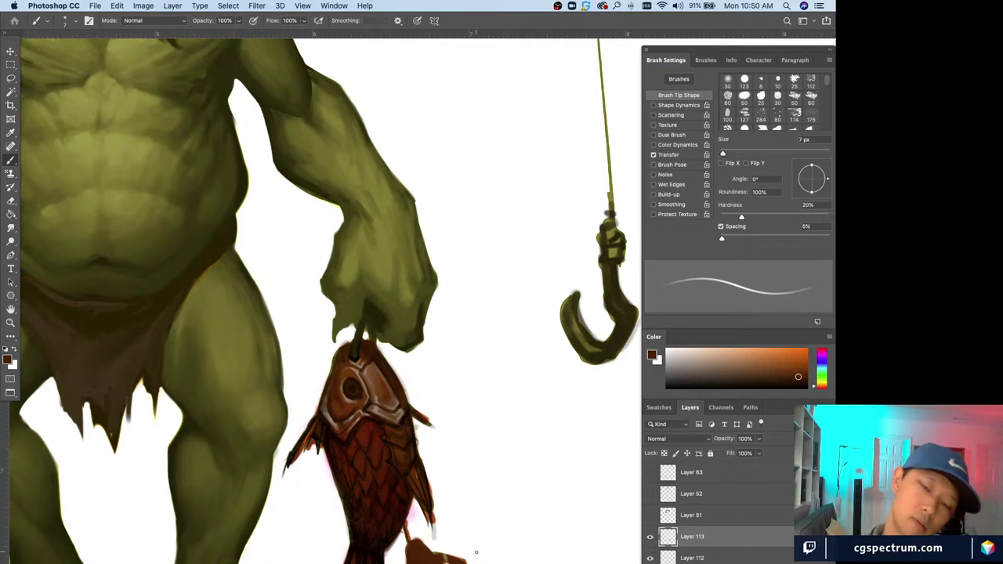
- Add a new layer and blend sampled warm brown over the fish's cheek below the eye at 8 to 9 px
left_click(377, 375, "alt")
key("super+shift+alt+n")
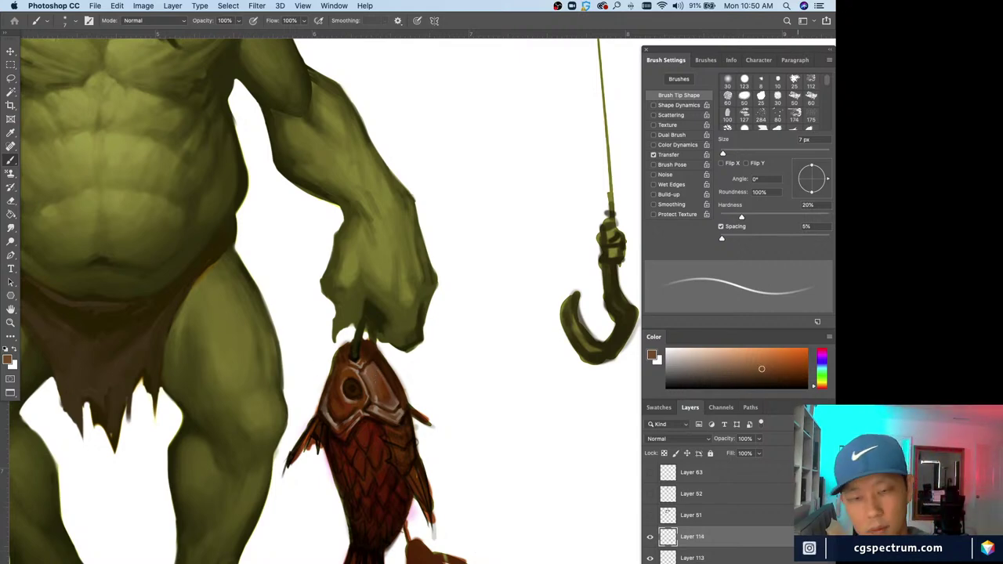
key("]")
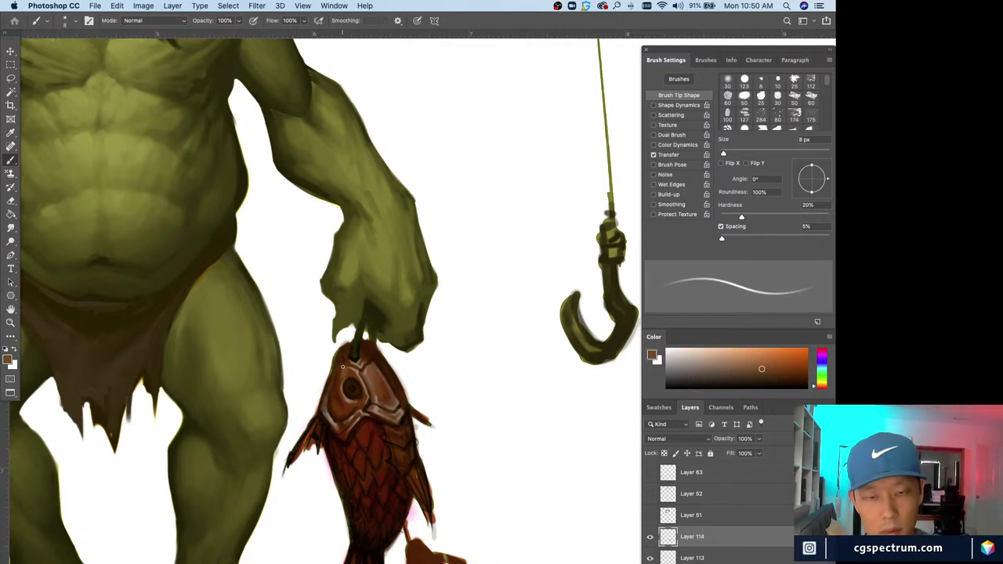
left_click(336, 405, "alt")
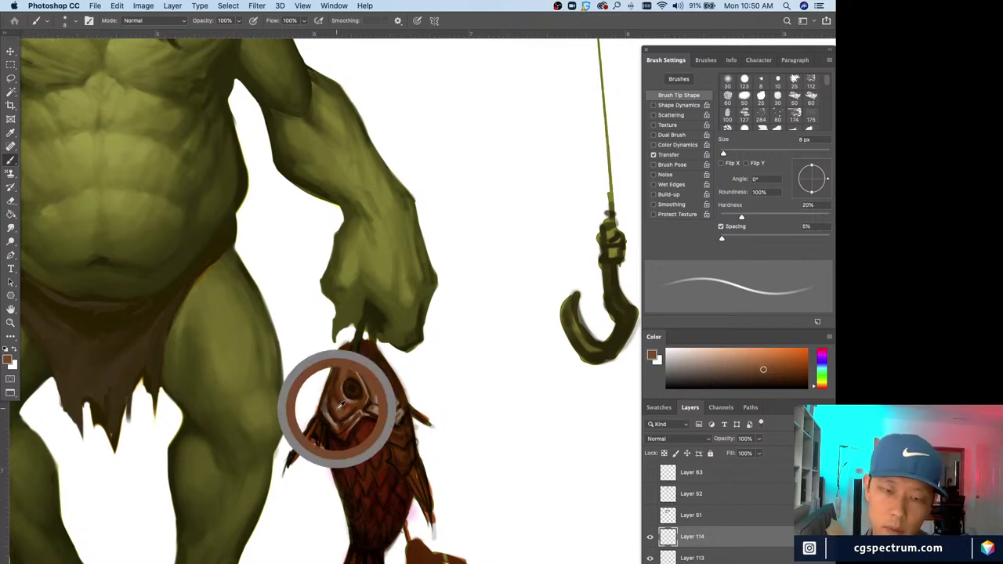
key("bracketright")
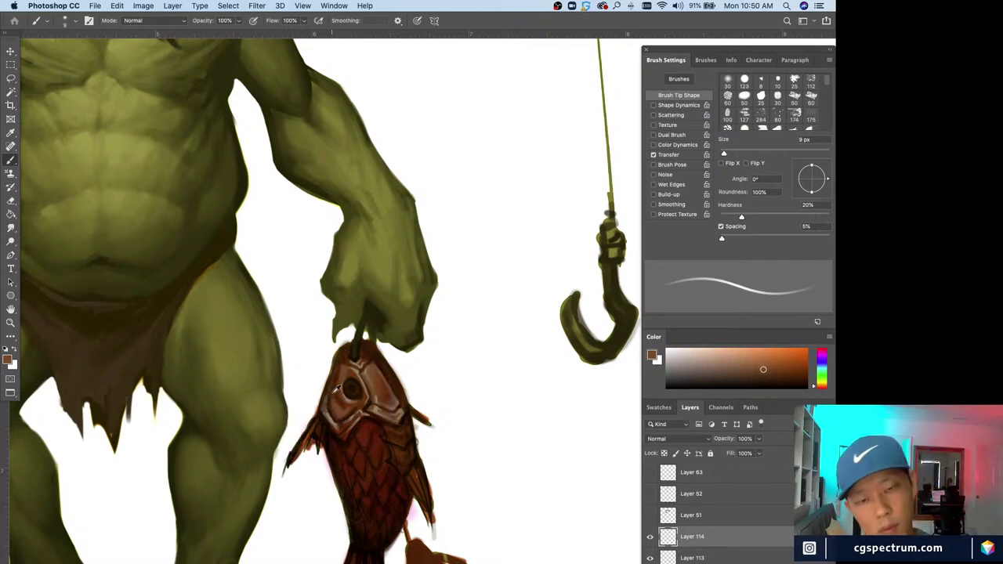
left_click(332, 400, "alt")
- Sample dark and warm browns around the fish's eye and shade the face above and beside the socket at 10 to 15 px
key("bracketright")
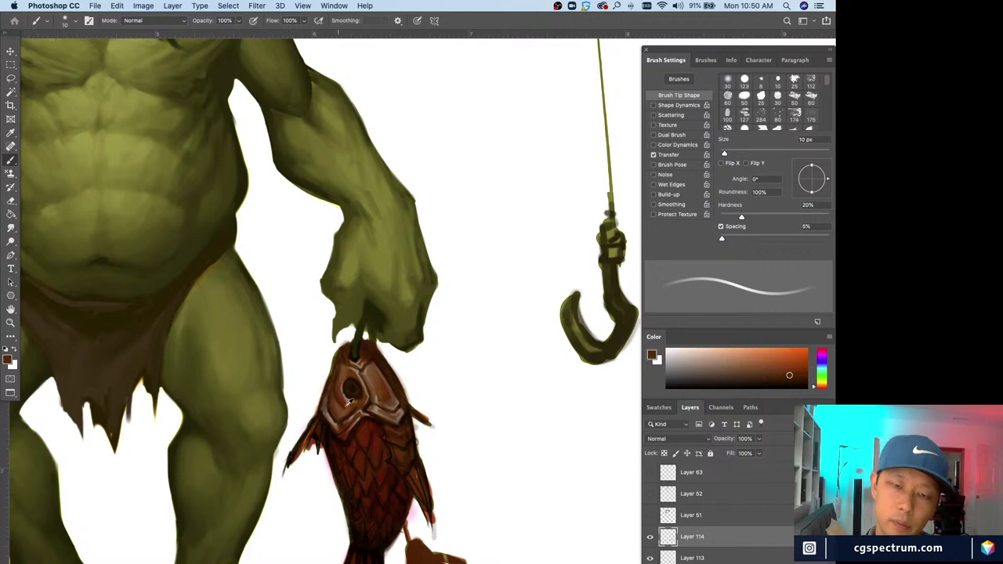
left_click(337, 376, "alt")
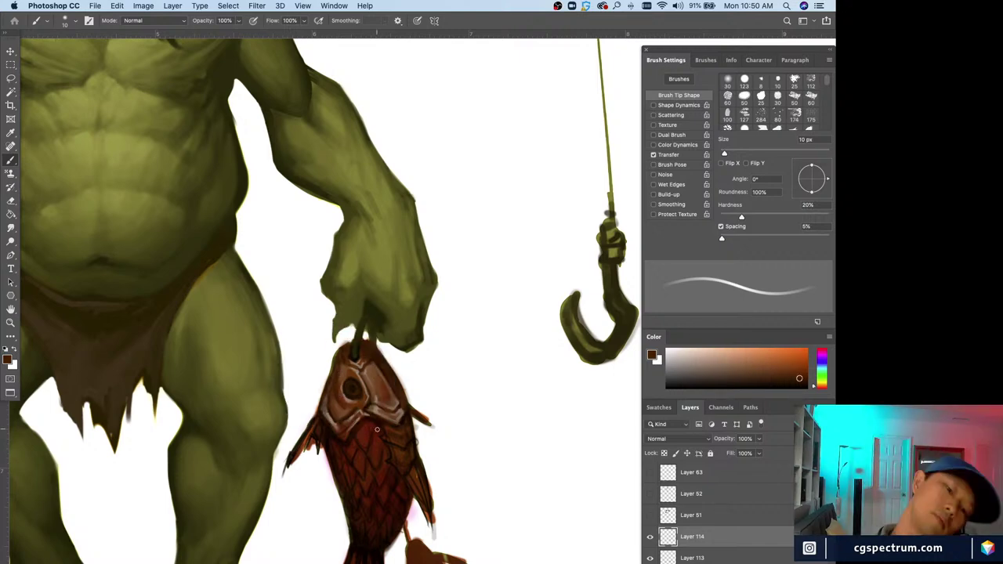
left_click(345, 370, "alt")
key("bracketright")
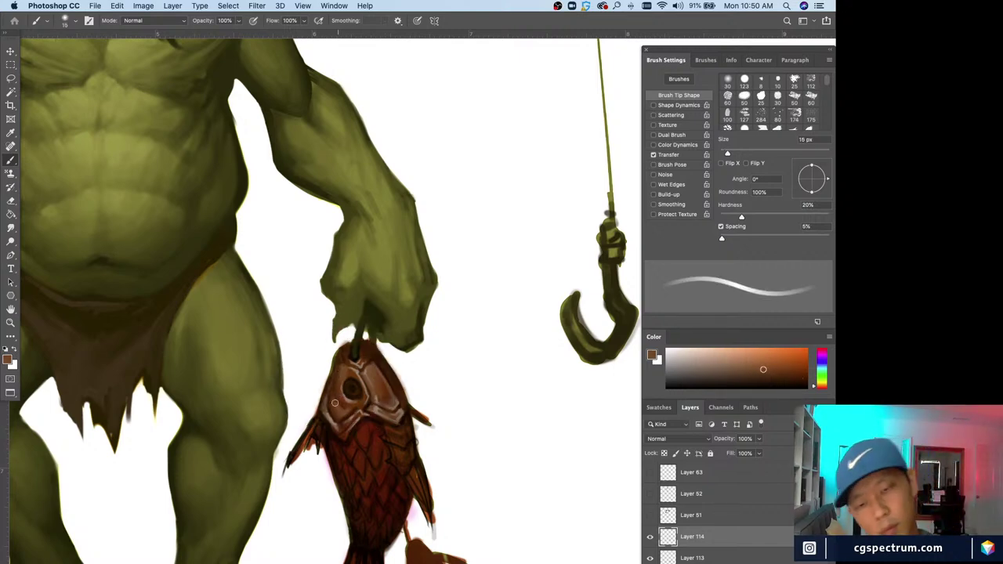
key("bracketleft")
key("super+minus")
key("super+plus")
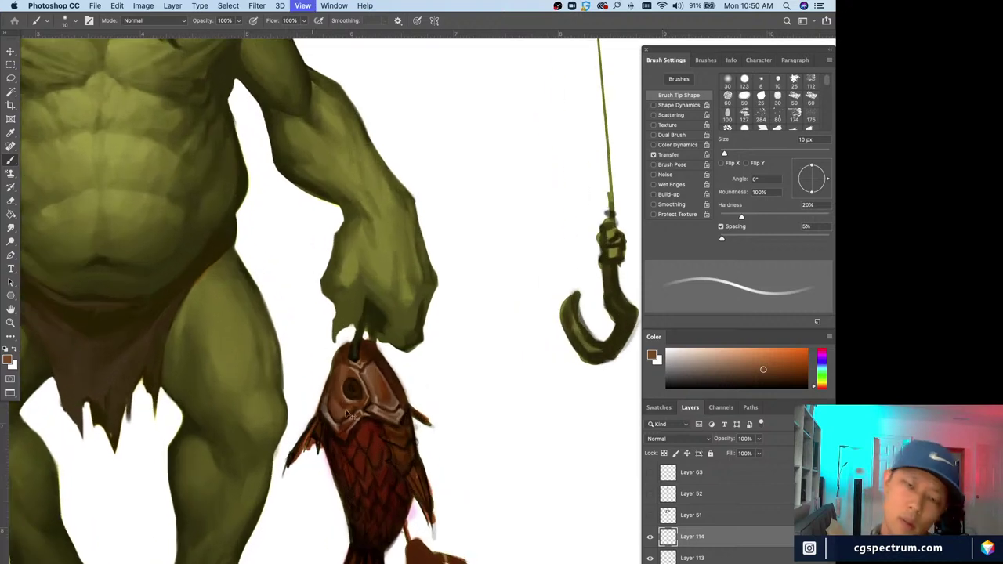
- Sample a paler brown and paint fine highlights on the fish's mouth around the hook with a 3 px brush
key("bracketleft")
left_click(355, 359, "alt")
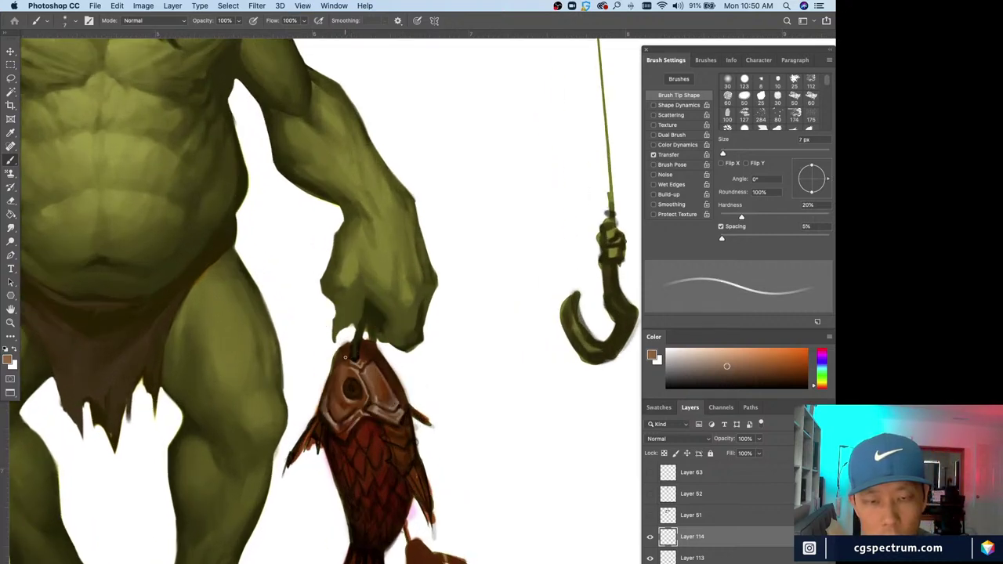
key("bracketleft")
key("bracketleft")
key("bracketleft")
key("bracketleft")
key("bracketleft")
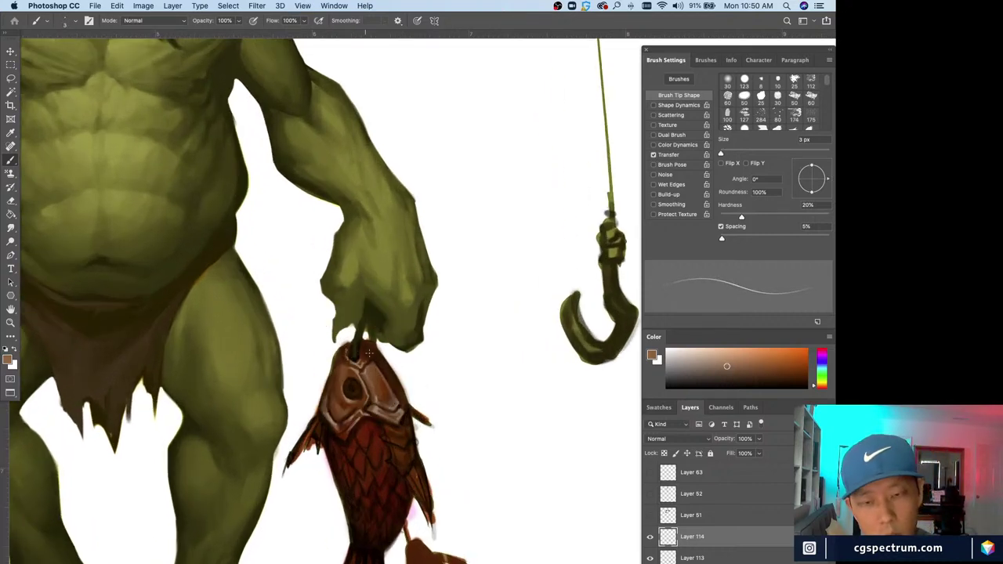
left_click(342, 358, "alt")
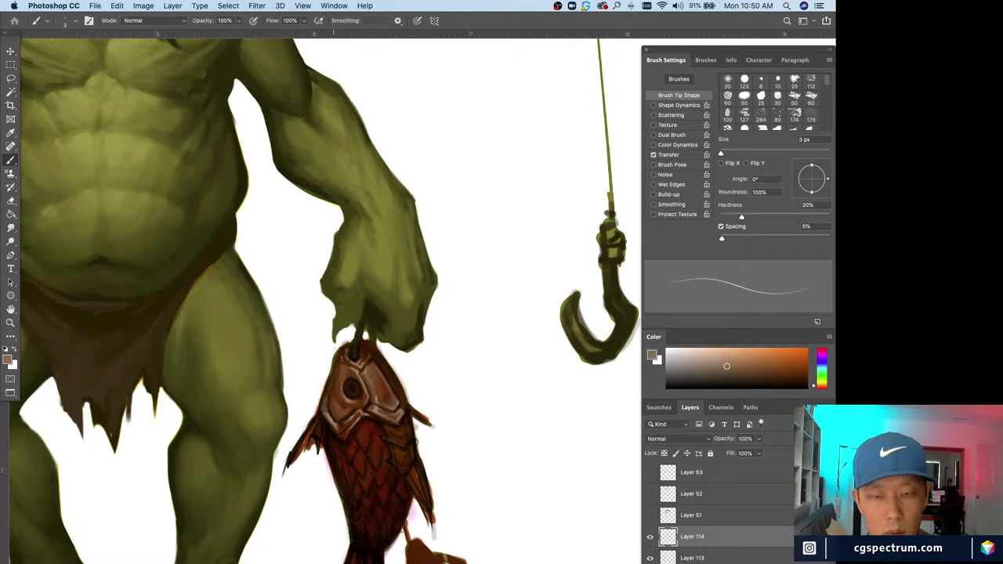
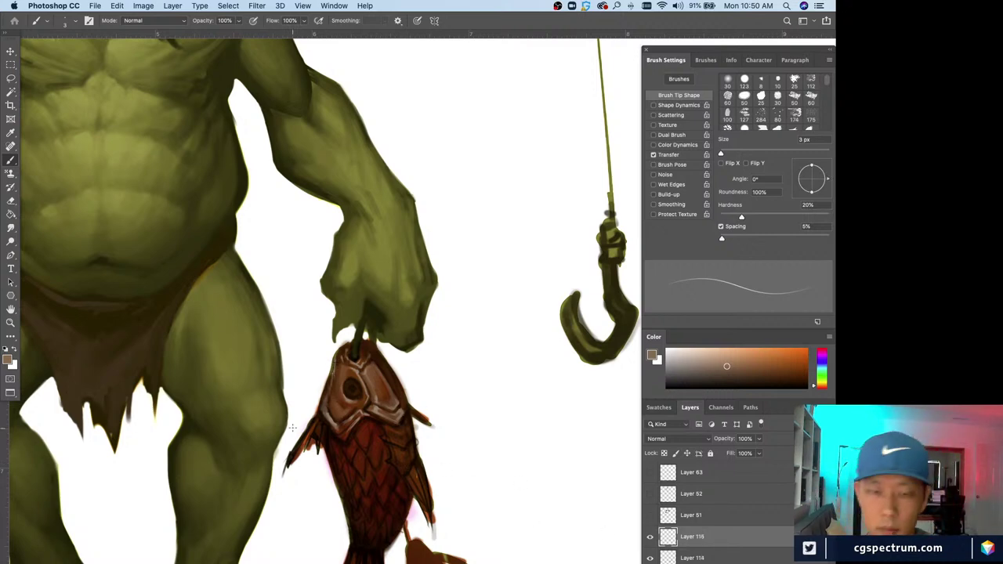
- Choose a deep, saturated magenta as the brush colour for the hanging fish's eye
key("super+plus")
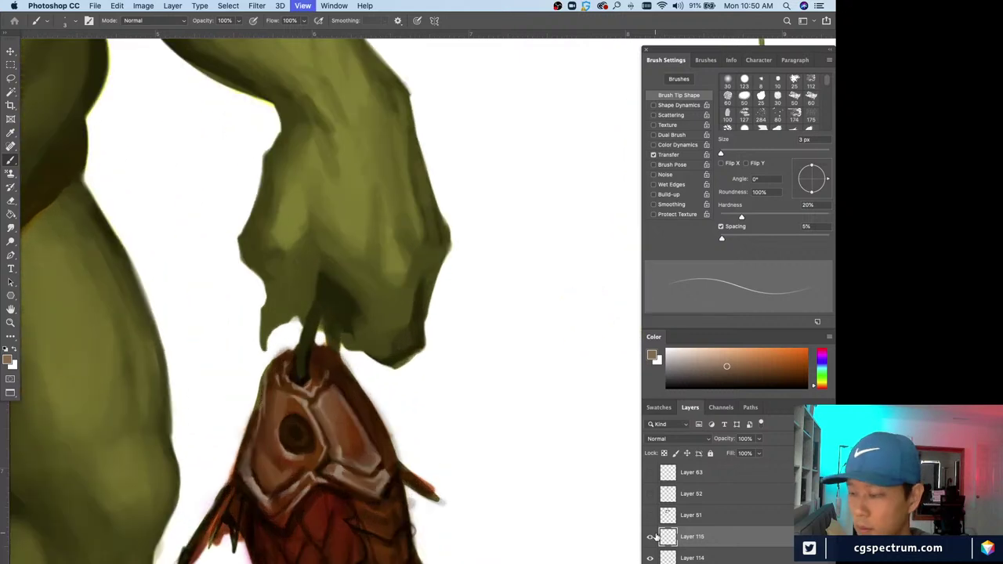
left_click_drag(251, 466, 295, 378)
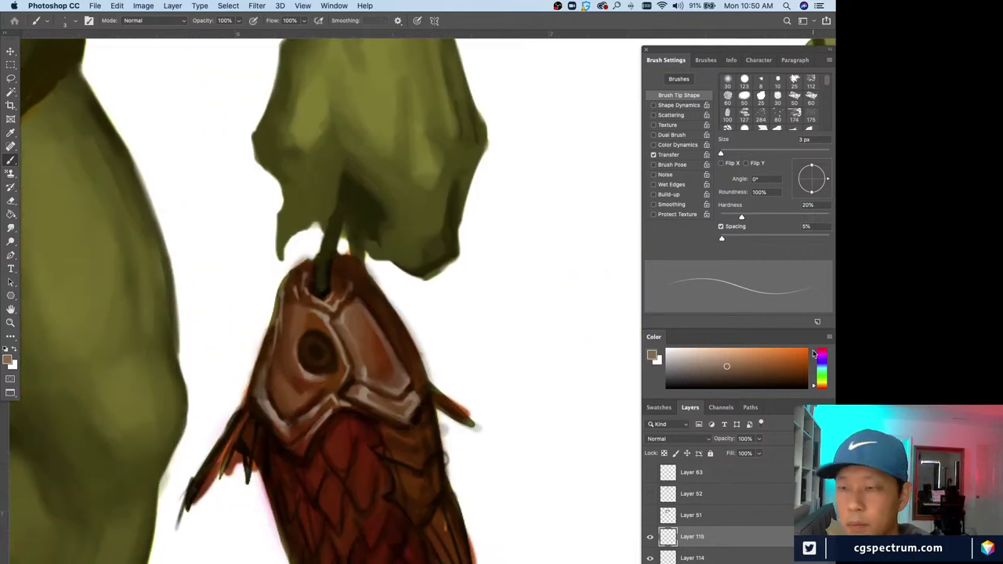
left_click(342, 435, "alt")
left_click(823, 352)
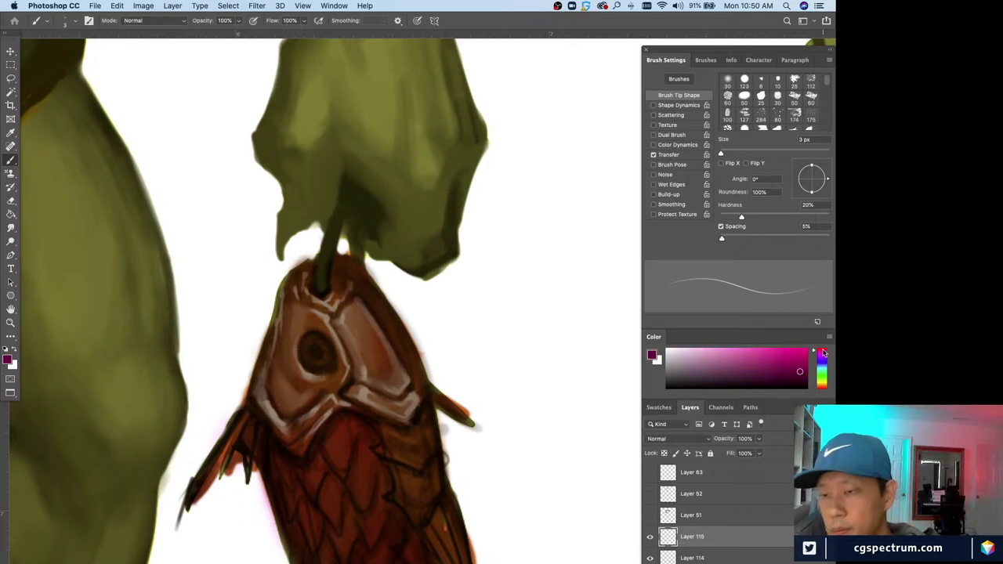
left_click(795, 362)
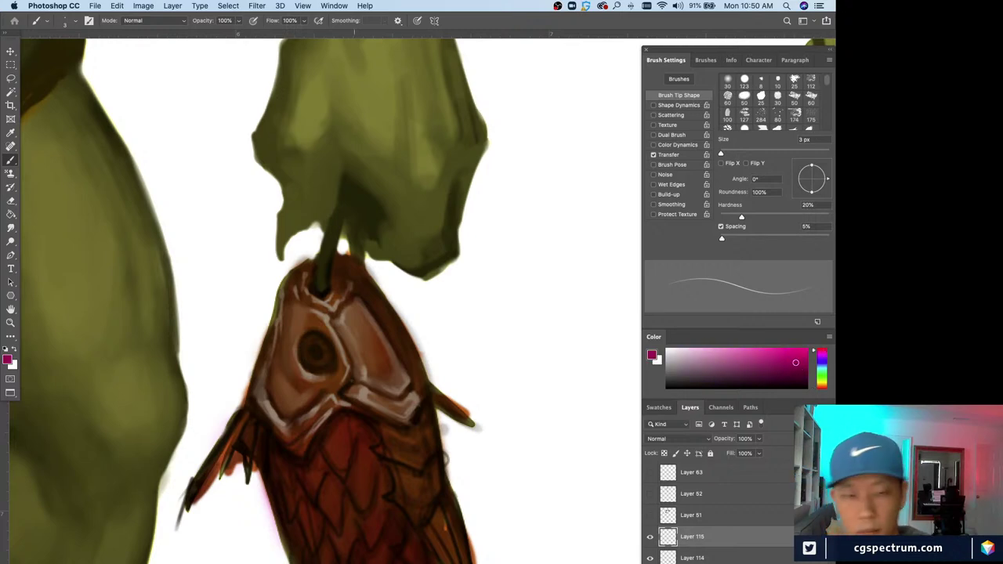
- Try a magenta dab on the lower part of the fish's eye at 5 px and erase it
key("]")
key("bracketright")
key("super+minus")
key("super+minus")
key("super+minus")
key("super+minus")
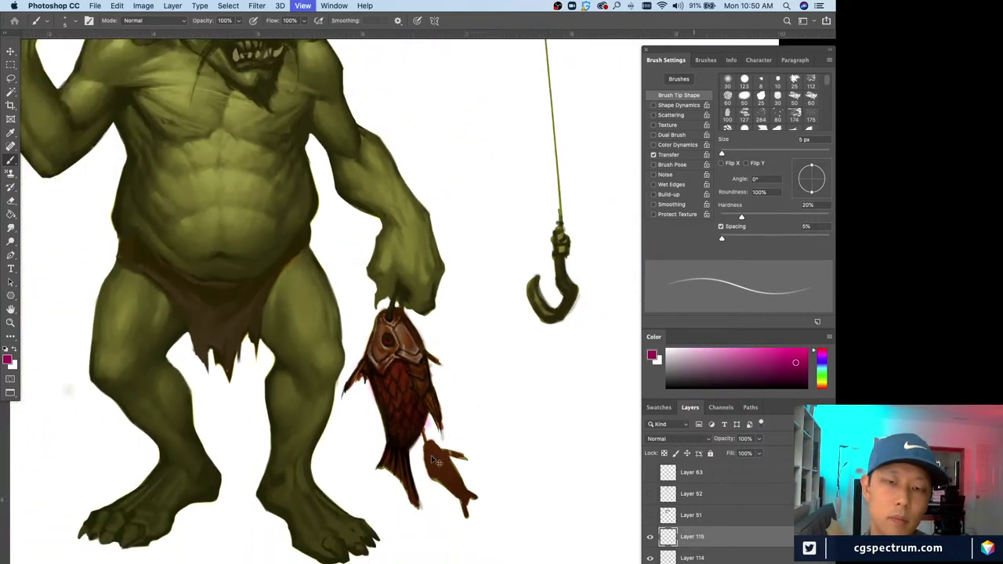
key("super+plus")
key("super+plus")
key("super+plus")
key("super+plus")
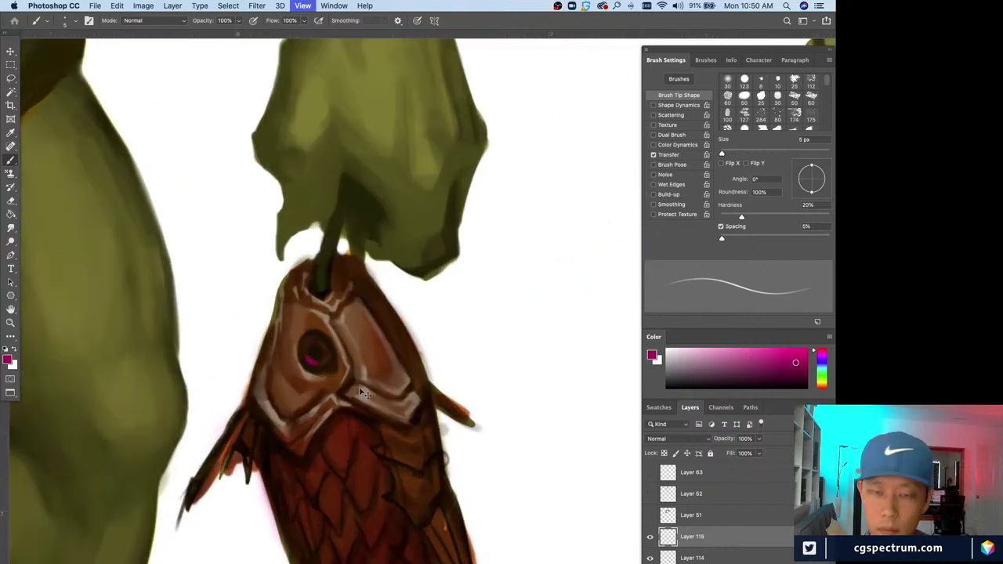
key("e")
left_click_drag(310, 359, 312, 355)
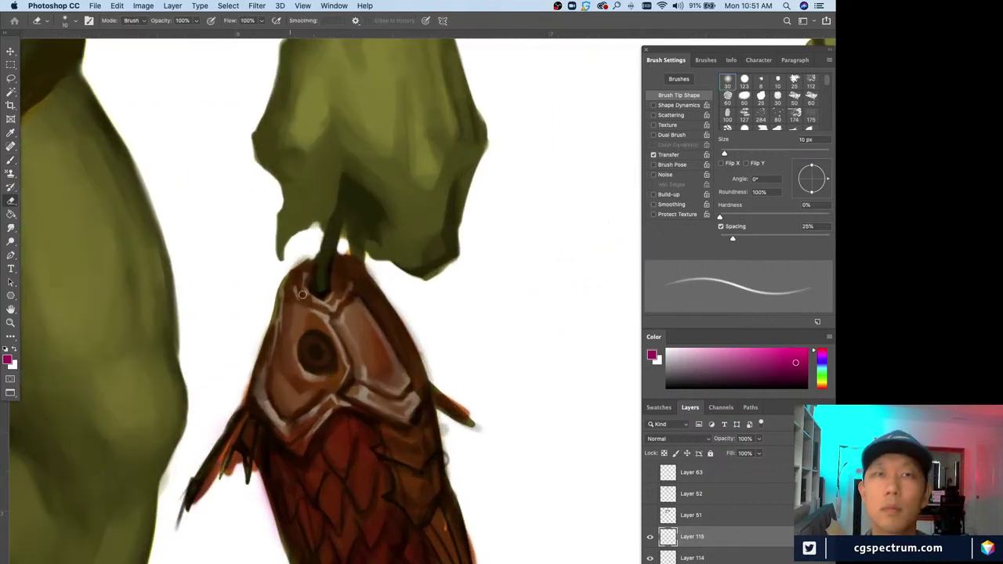
- Paint a magenta iris around the fish's dark pupil with a brush of about 6 px
key("b")
left_click(323, 357)
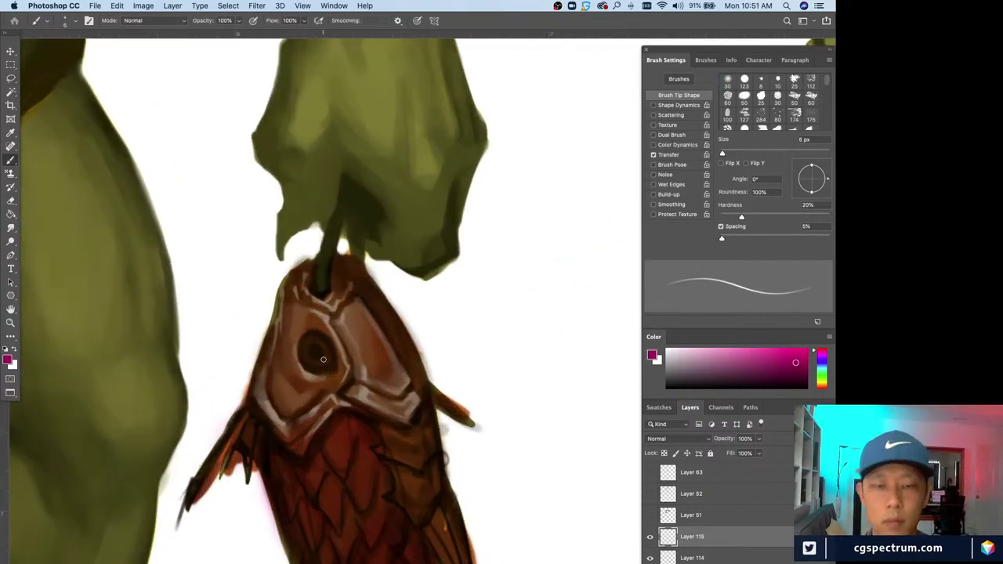
mouse_move(325, 354)
left_mouse_down()
mouse_move(324, 363)
mouse_move(309, 359)
left_mouse_up()
key("super+minus")
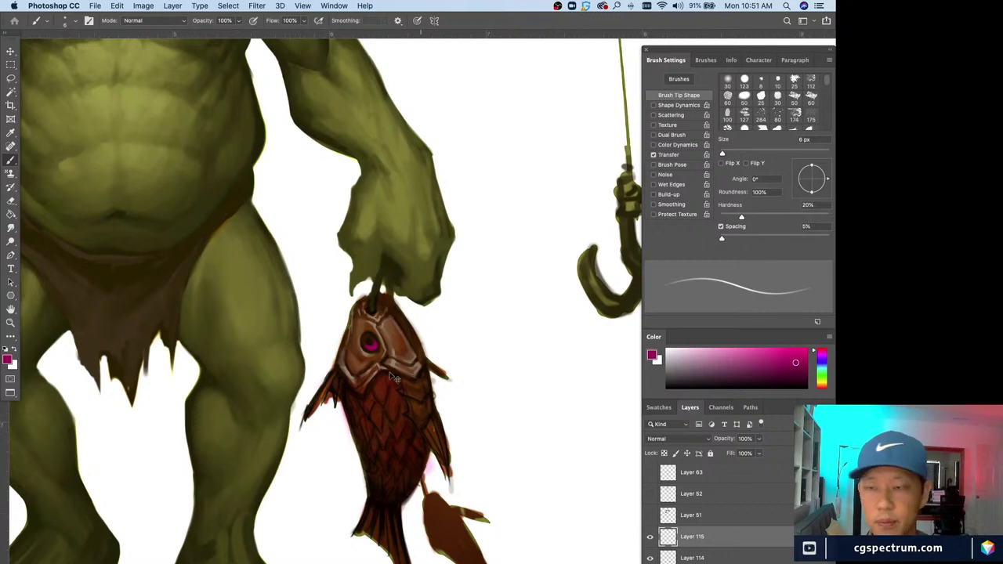
key("super+equal")
- Sample darker magentas inside the fish's eye and shade the iris around the pupil with a 6 px brush
key("bracketright")
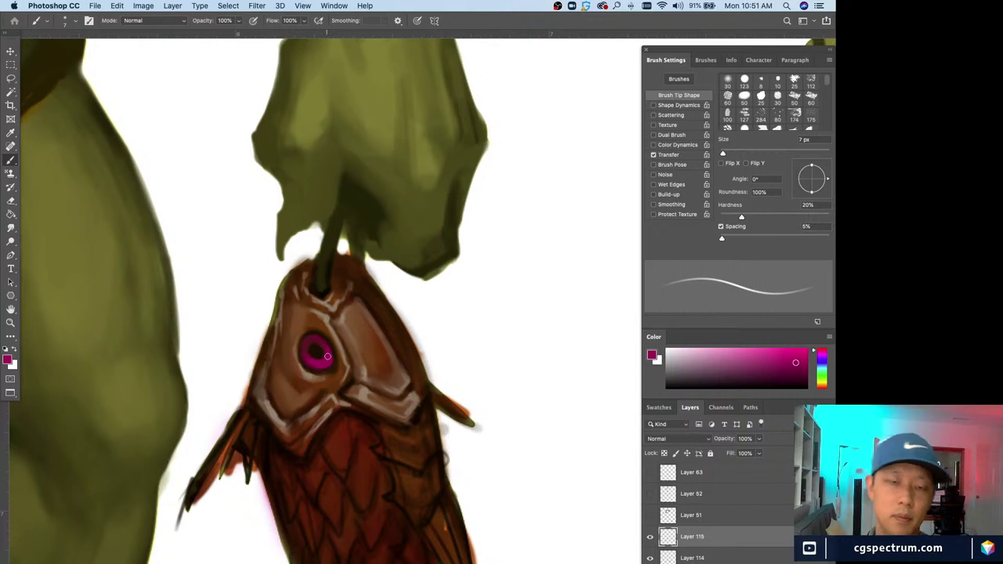
left_click(320, 349, "alt")
key("[")
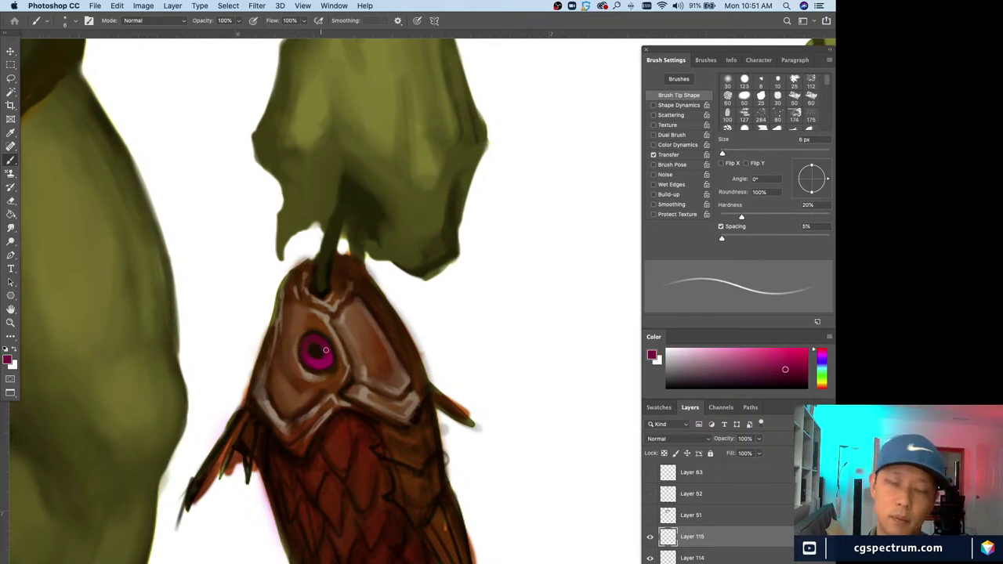
left_click(322, 362, "alt")
left_click(326, 353, "alt")
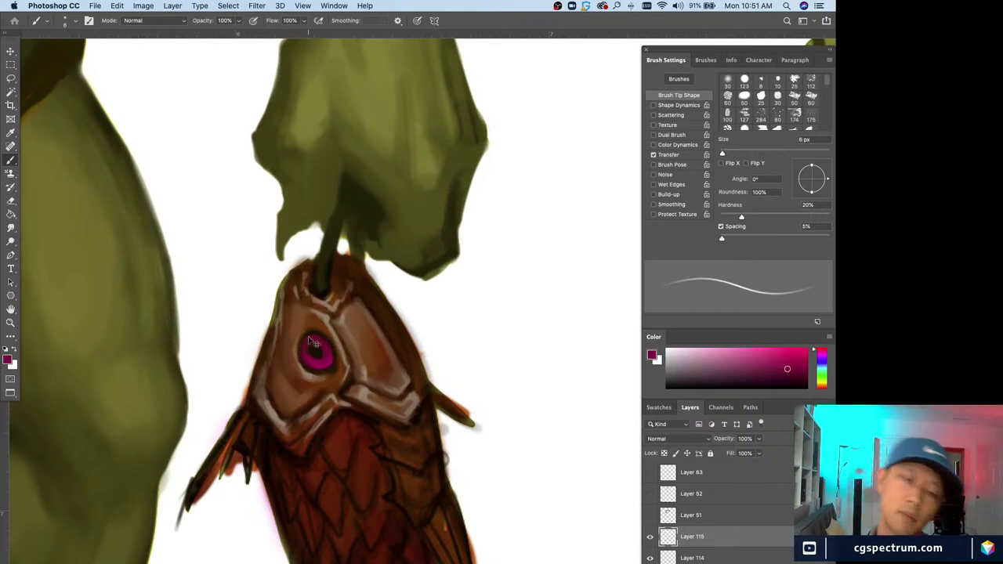
key("super+0")
key("super+equal")
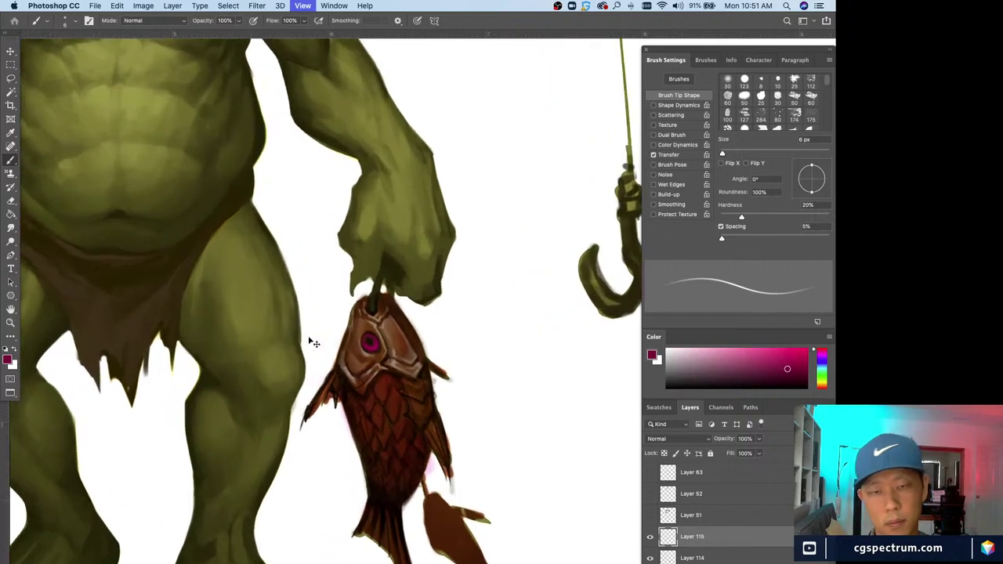
key("super+equal")
left_click(311, 339, "alt")
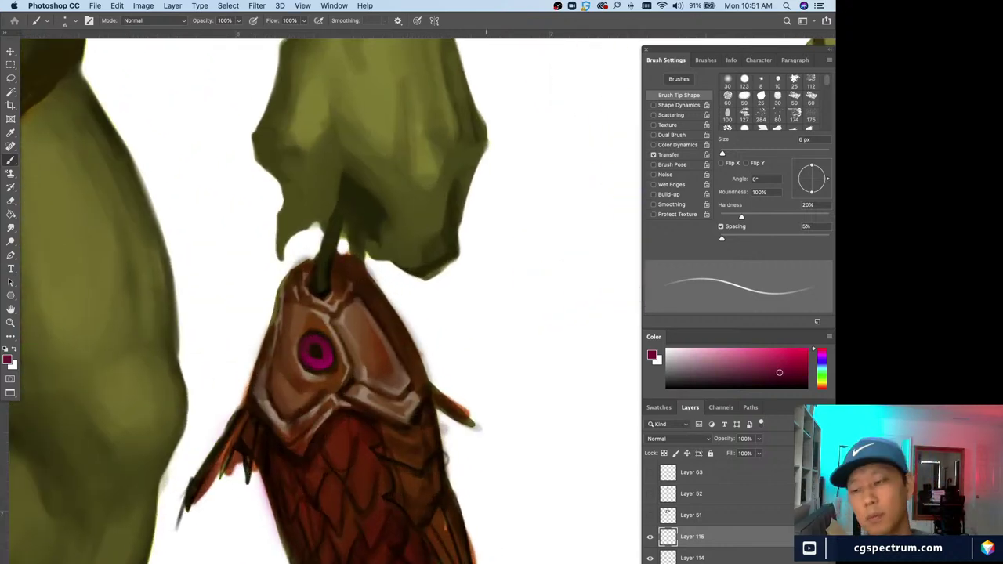
- Add a new layer and choose a light grey for the eye highlight
key("super+shift+alt+n")
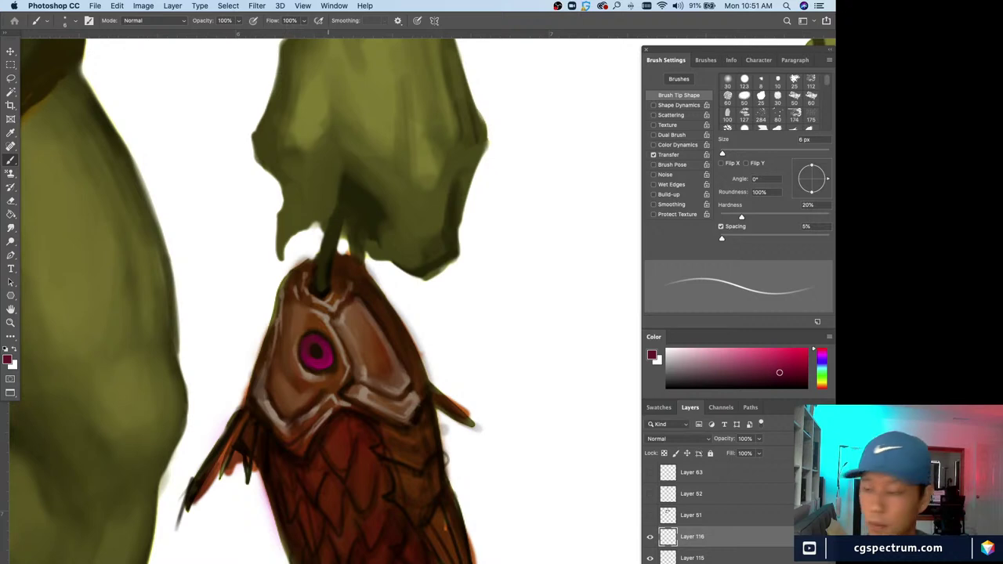
key("x")
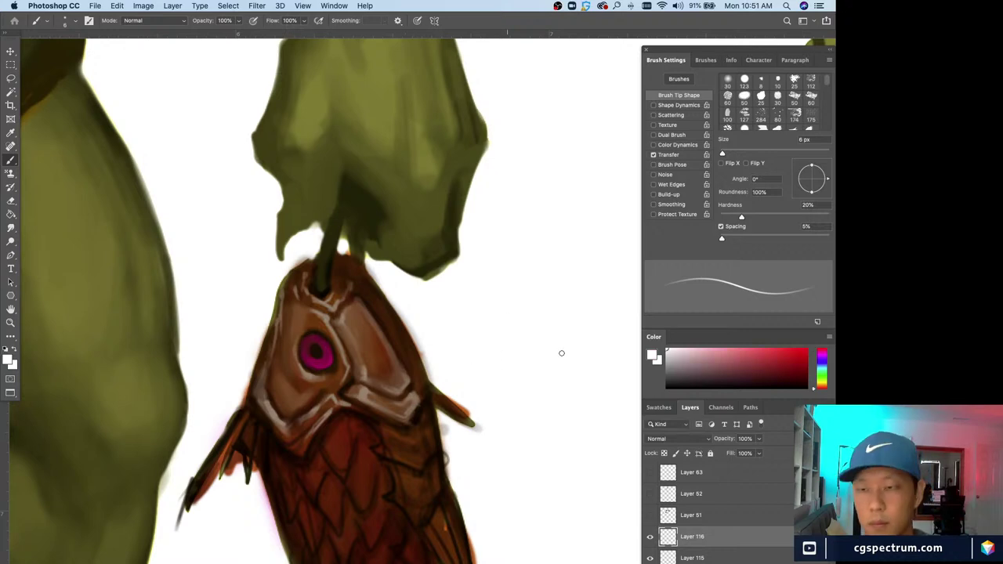
left_click(674, 357)
left_click(670, 356)
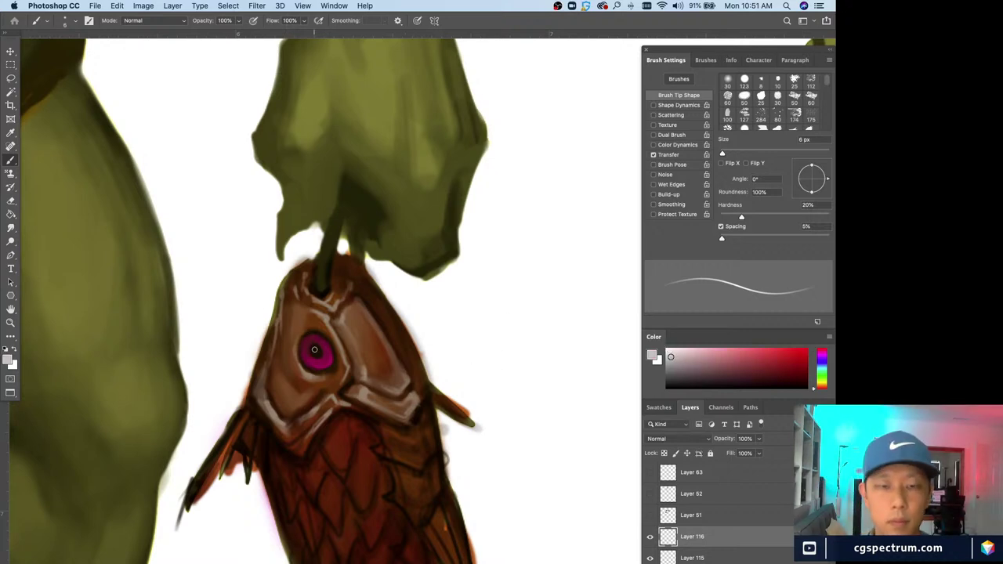
- Paint a small light grey highlight on the upper part of the fish's pupil at 4 to 6 px
key("bracketleft")
key("bracketleft")
key("super+minus")
key("super+minus")
key("super+minus")
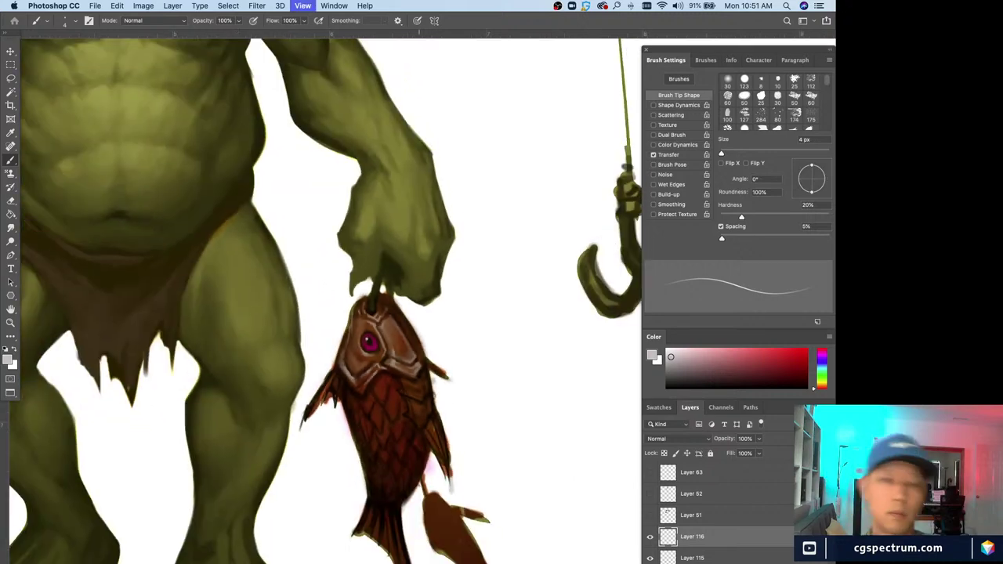
key("super+plus")
key("super+plus")
key("super+plus")
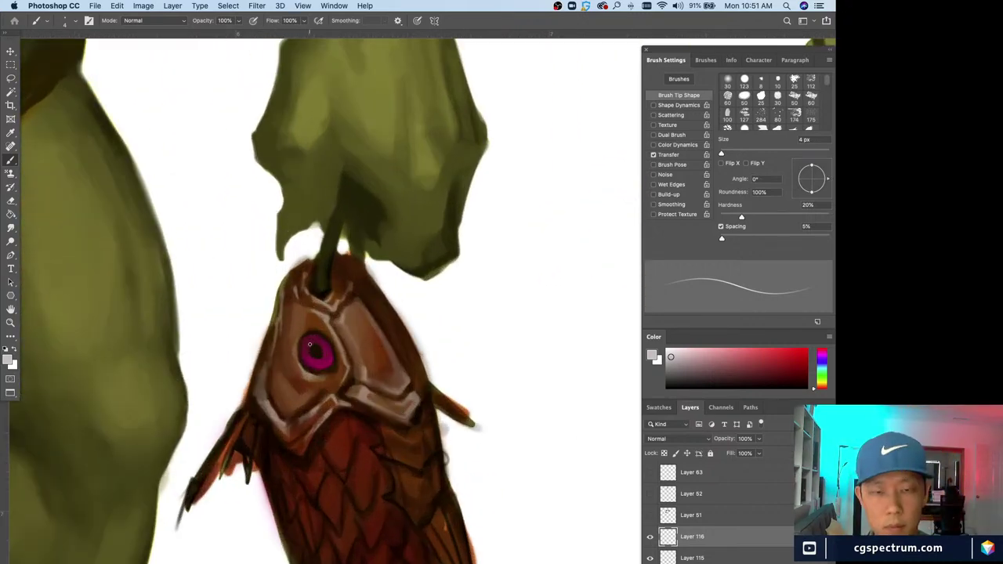
key("bracketright")
left_click(311, 345, "alt")
key("bracketright")
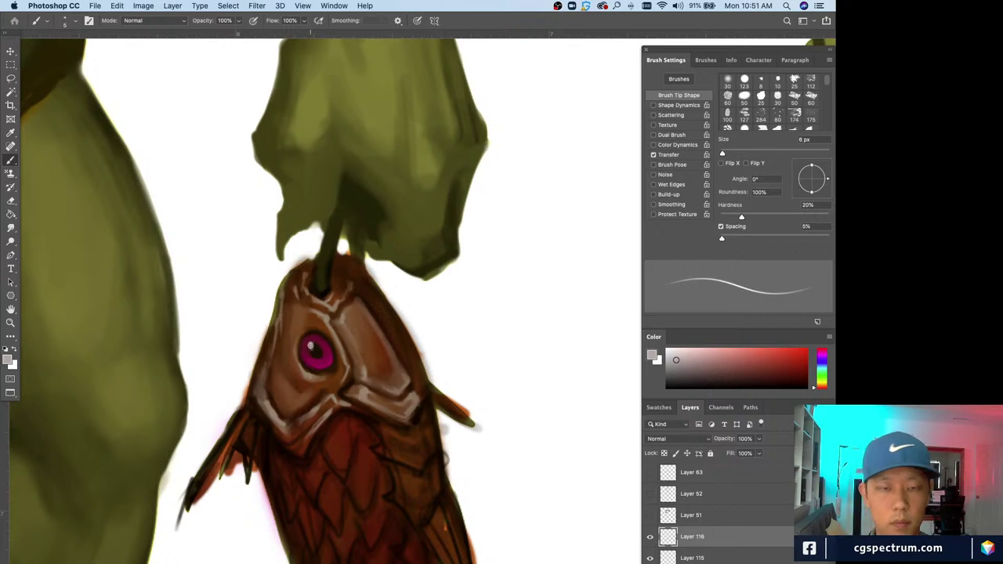
- Set the brush to 10 px, undo the oversized highlight stroke and repaint a softer grey glow on the pupil
key("bracketright")
key("bracketright")
key("bracketright")
key("bracketright")
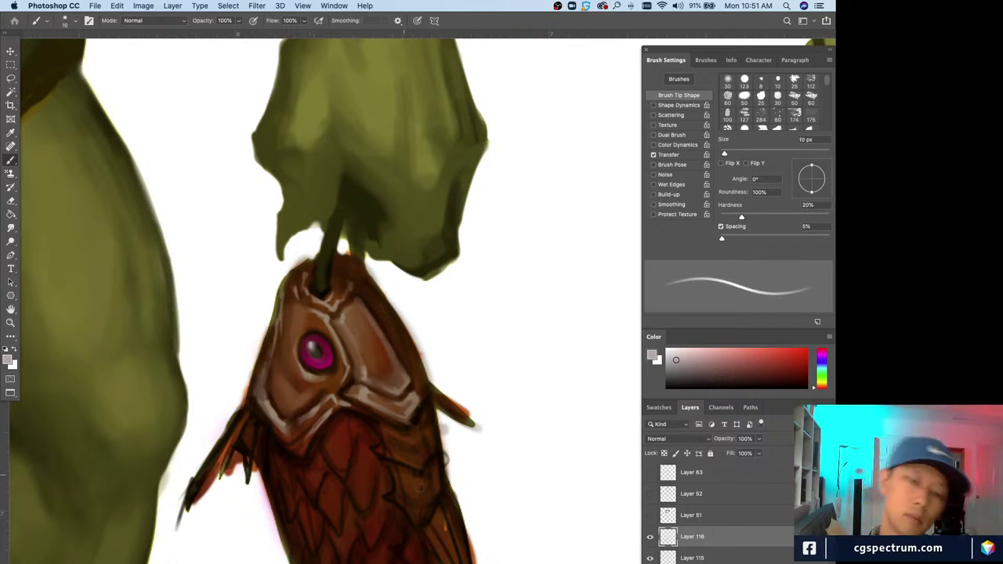
key("super+z")
left_click_drag(310, 343, 312, 344)
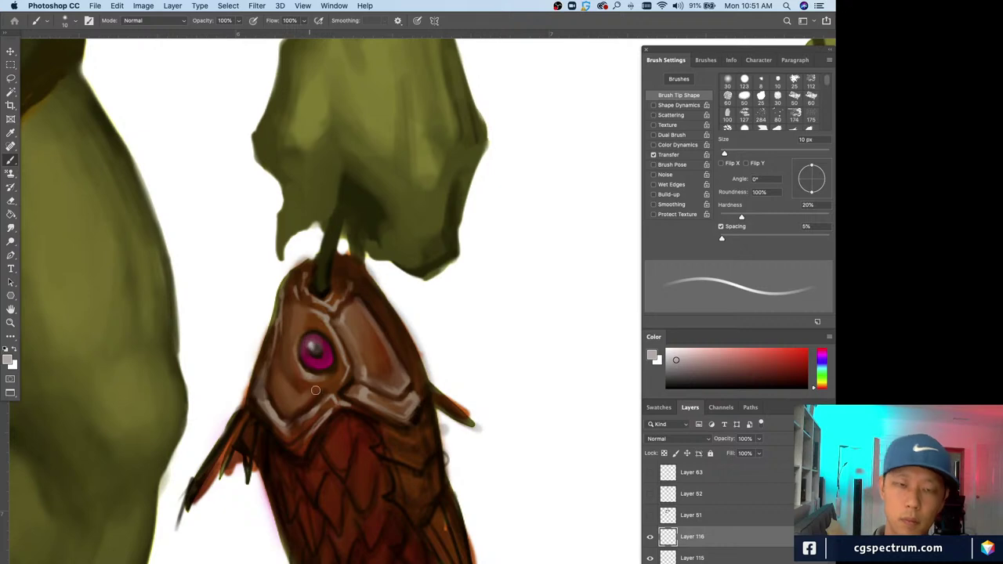
- Sample a muted mauve from the eye and refine the iris's upper edge beside the highlight at 5 to 3 px
left_click(307, 338, "alt")
key("bracketleft")
key("bracketleft")
key("bracketleft")
key("bracketleft")
key("bracketleft")
key("bracketleft")
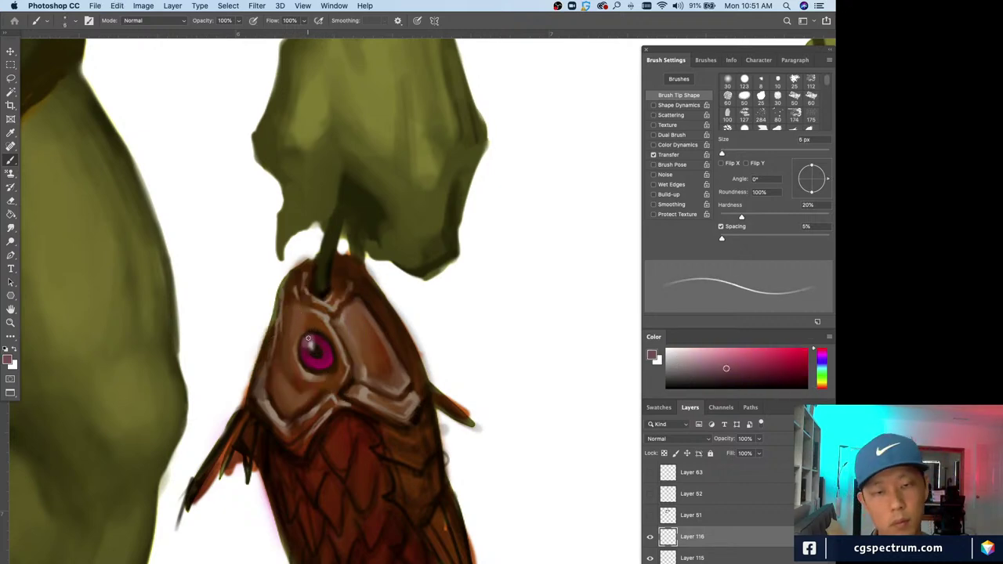
key("bracketleft")
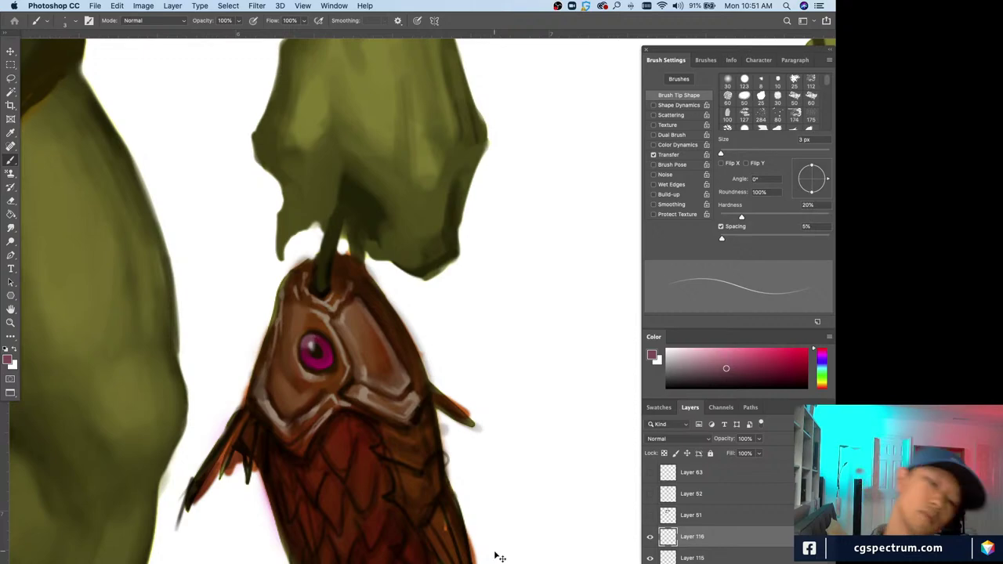
- Examine the fish's painted eye up close and against the whole goblin figure
key("super+minus")
key("super+minus")
key("ctrl+plus")
key("ctrl+plus")
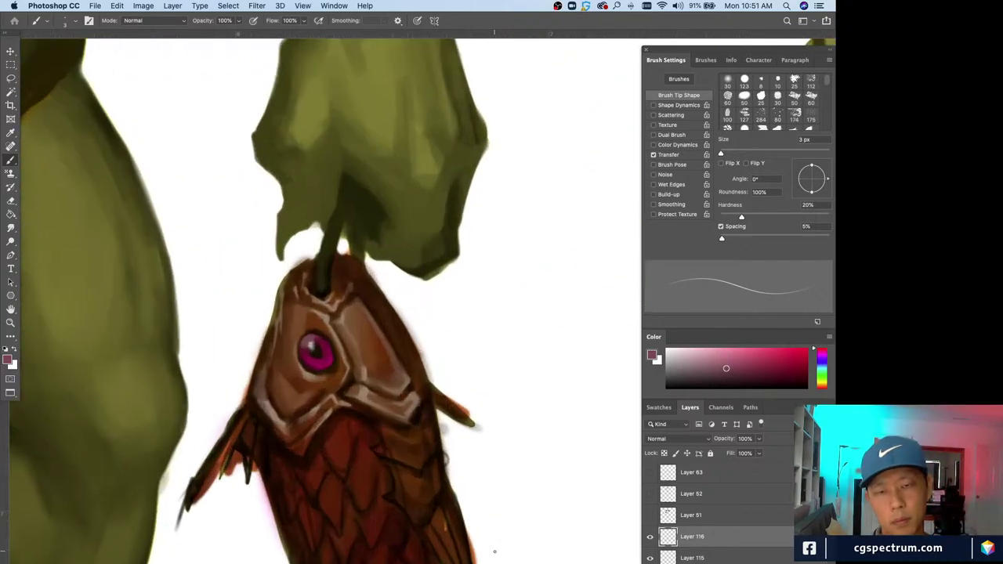
key("ctrl+minus")
key("ctrl+minus")
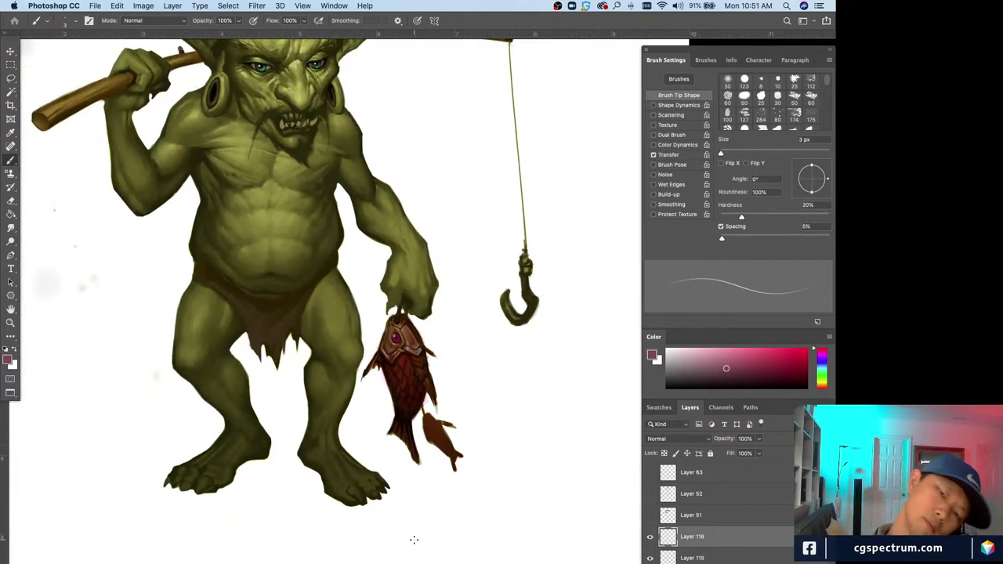
key("ctrl+plus")
key("ctrl+plus")
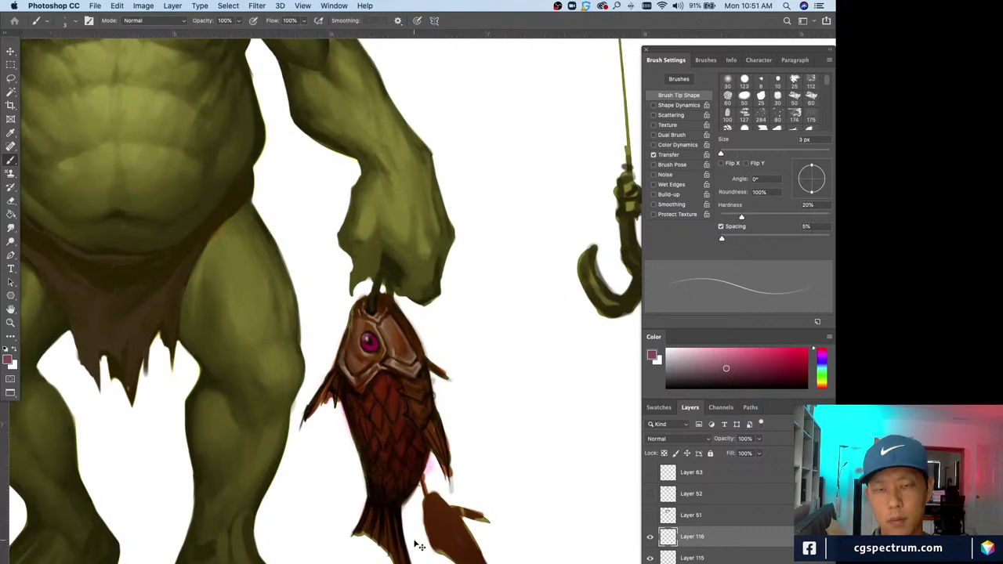
key("ctrl+o")
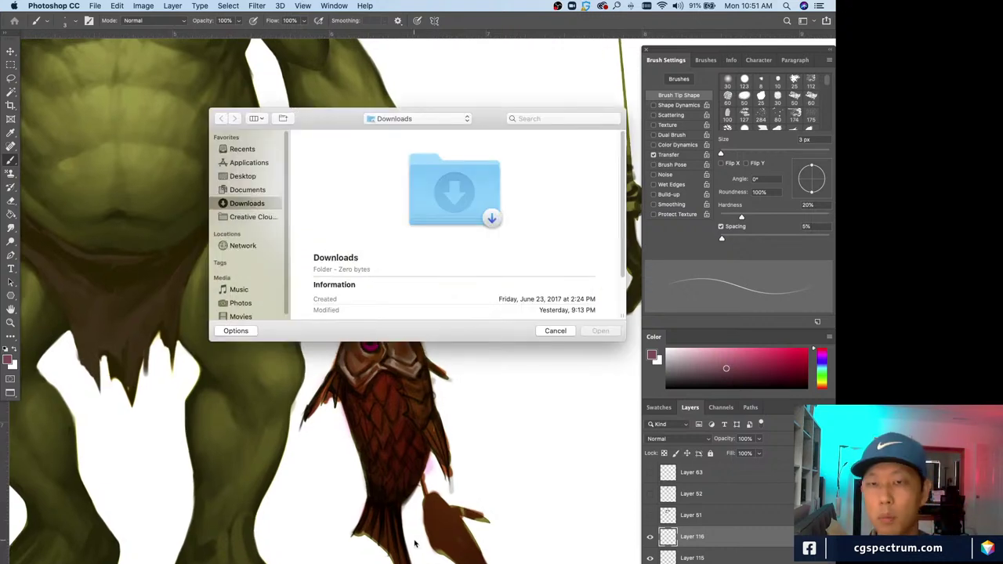
left_click(551, 331)
key("ctrl+minus")
key("ctrl+plus")
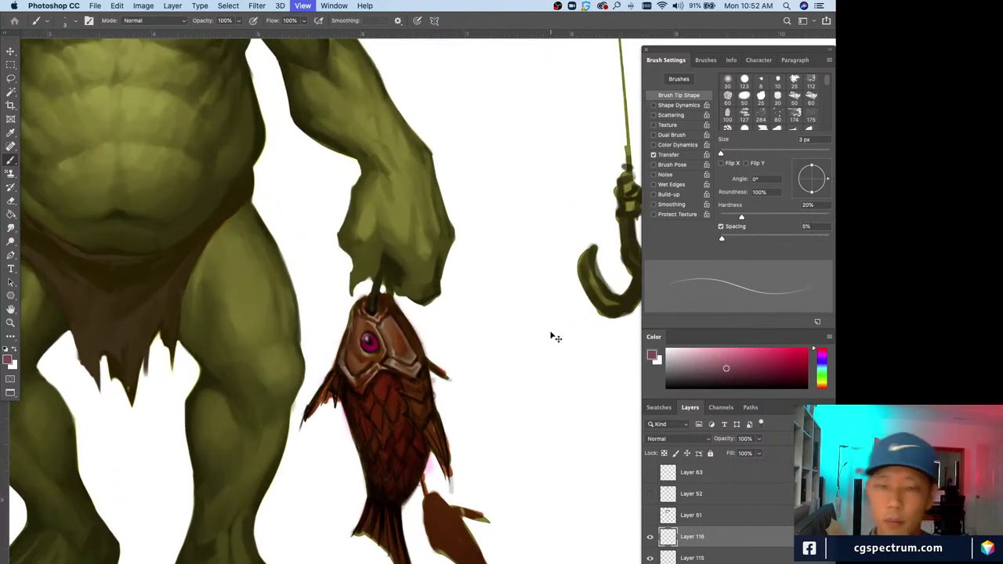
- Add a new layer, sample a reddish brown and paint fine lines along the outer edge of the fish's cheek plate, starting at 2 px
key("ctrl+shift+alt+n")
key("ctrl+plus")
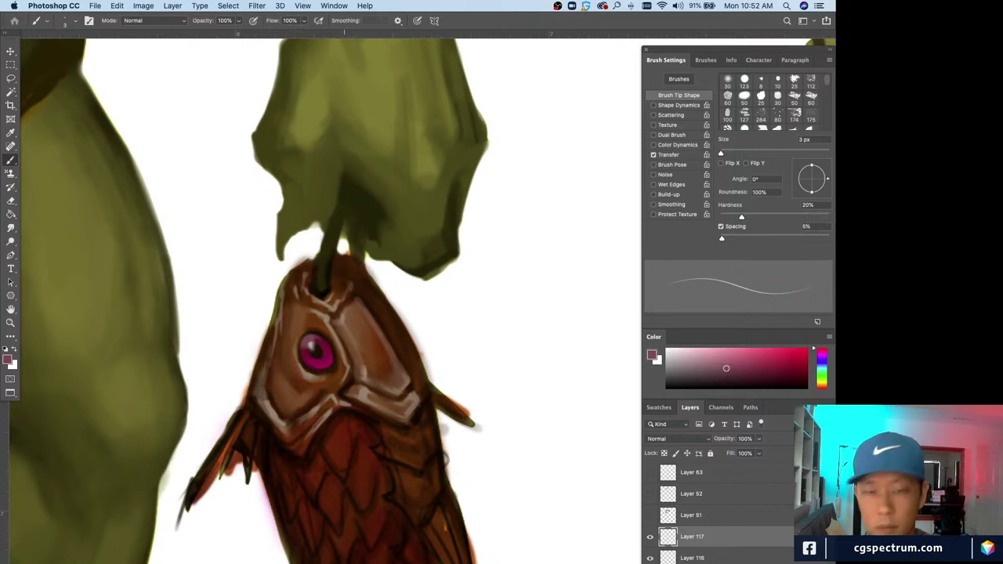
left_click(396, 366, "alt")
key("bracketleft")
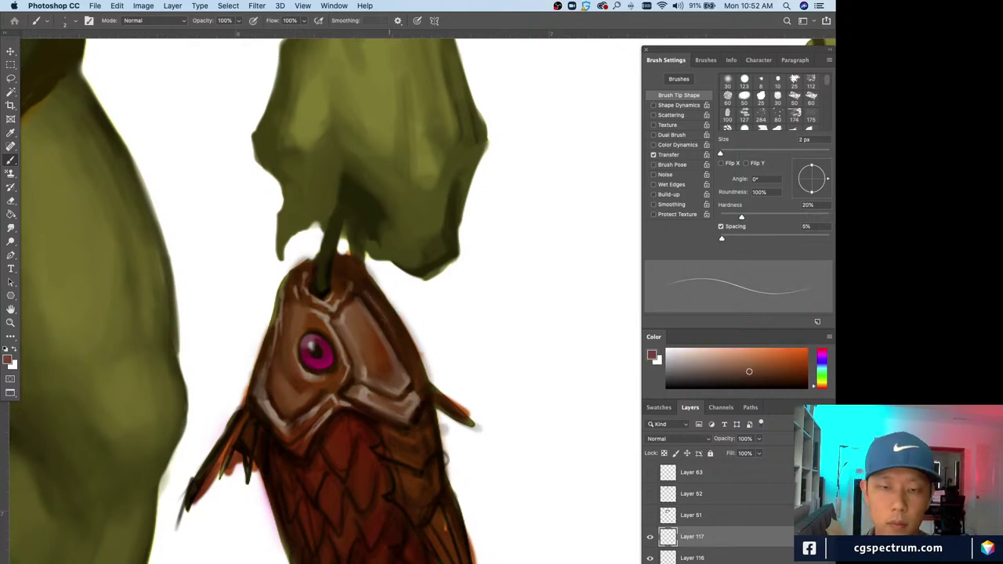
key("bracketright")
key("bracketright")
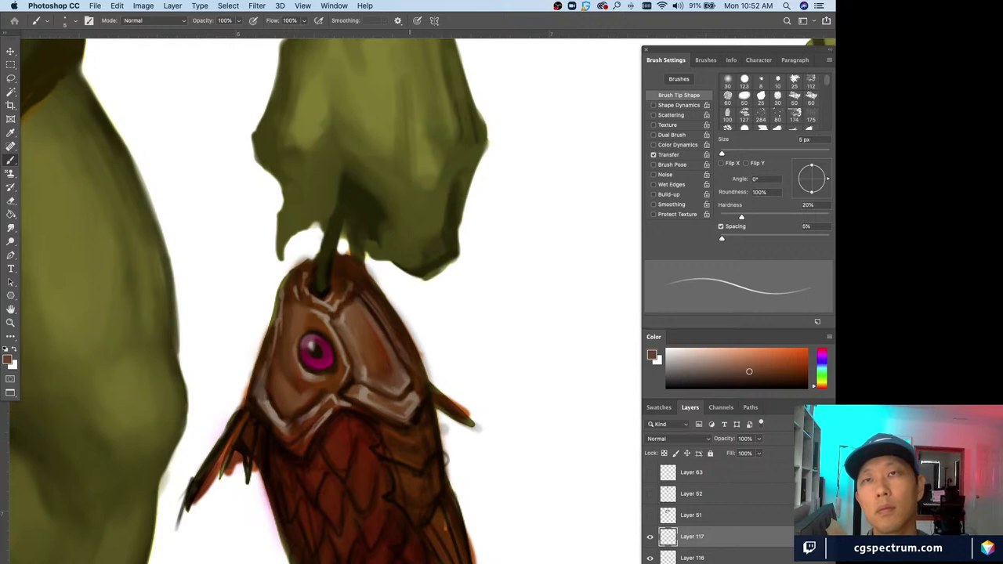
- Sample dark and mid browns and blend the outer edge of the fish's head behind the cheek plate at 6 to 4 px
left_click(418, 372, "alt")
left_click(416, 362, "alt")
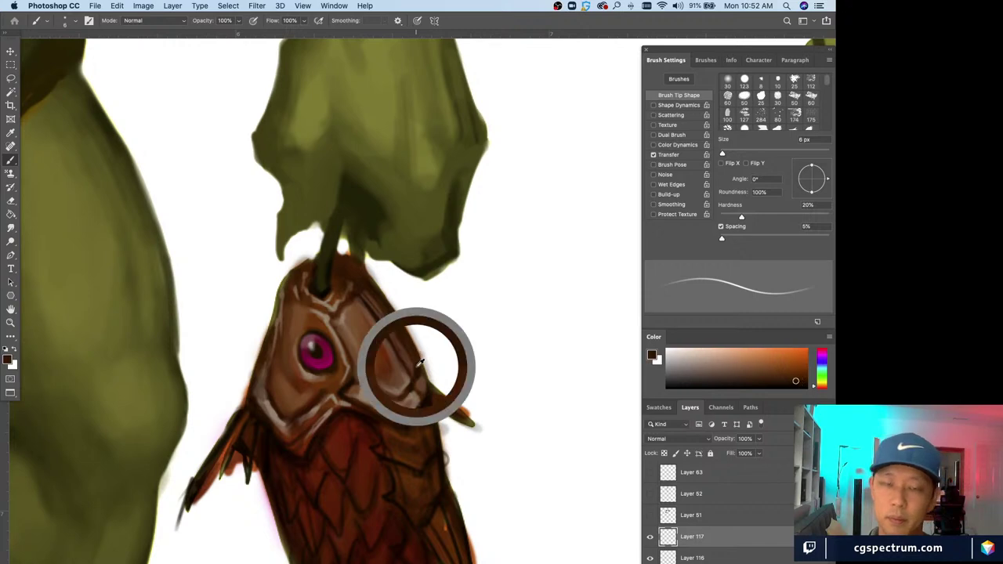
left_click(408, 350, "alt")
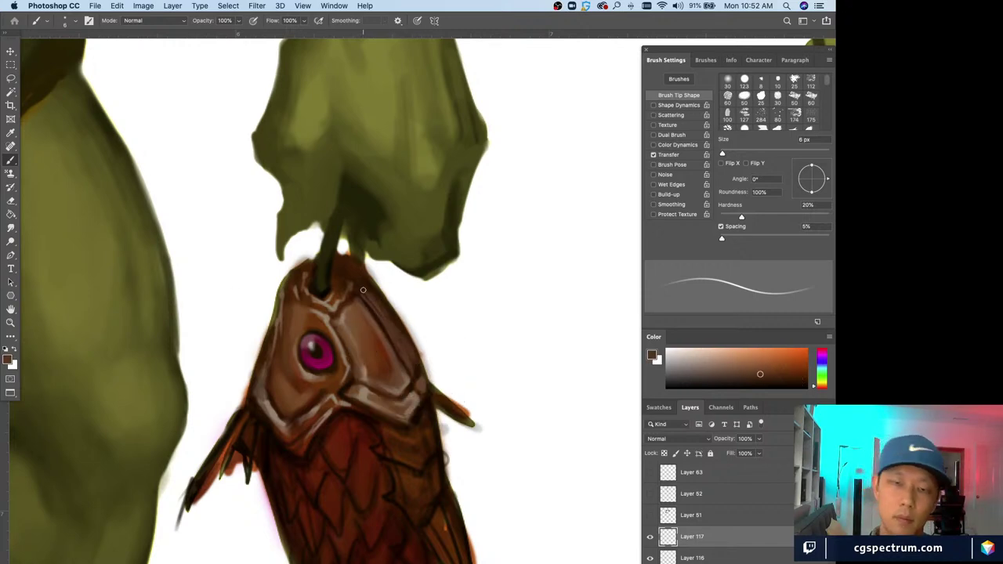
key("bracketleft")
key("bracketleft")
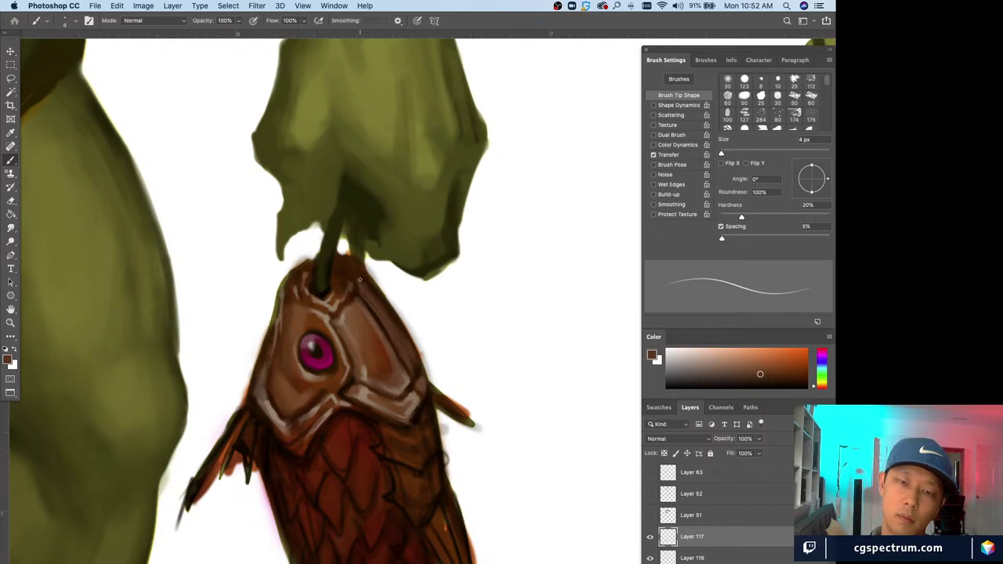
- Sample dark browns to deepen the outer edge of the fish's head at 5 px, and sample white for trimming its contour
left_click(357, 286, "alt")
key("bracketright")
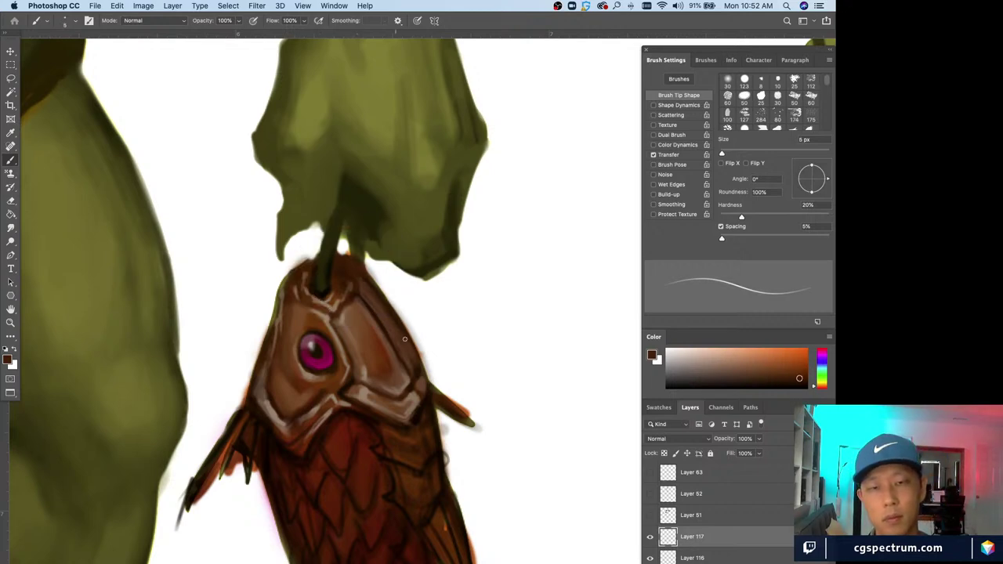
left_click(396, 314, "alt")
left_click_drag(403, 328, 431, 377)
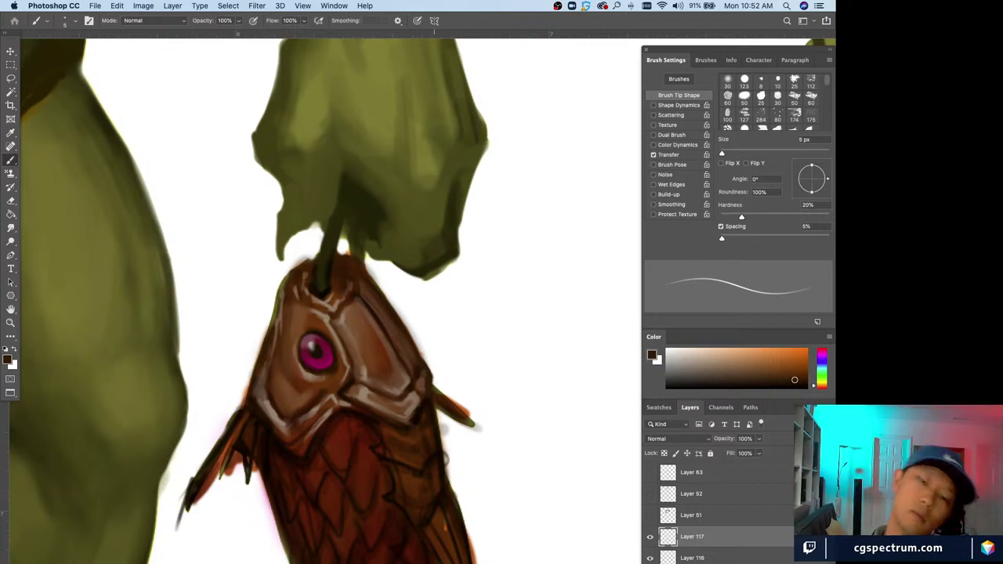
left_click(427, 345, "alt")
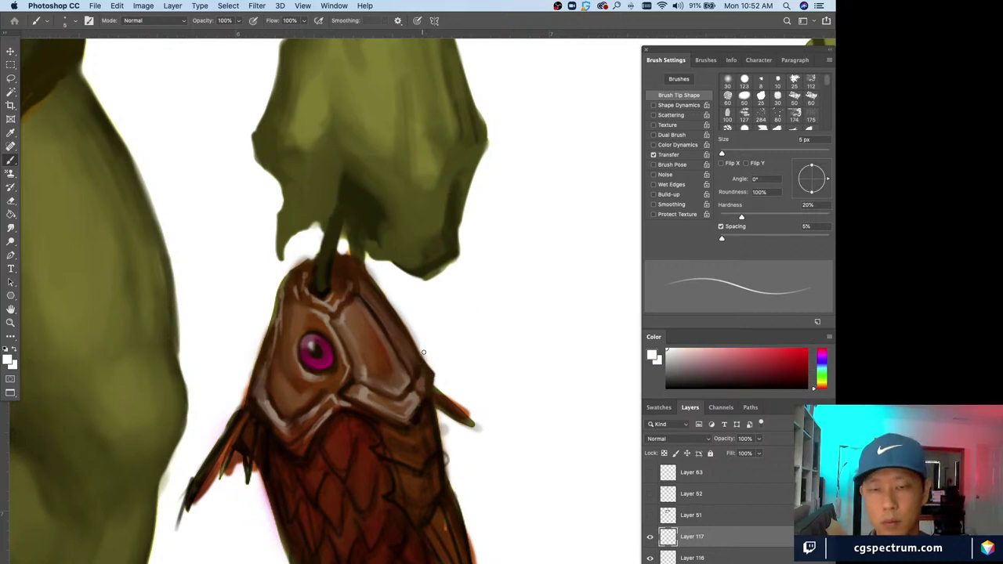
- Sample mid and reddish browns and blend the band beside the cheek plate, enlarging the brush from 5 to 9 px
left_click(400, 326, "alt")
key("bracketright")
key("bracketright")
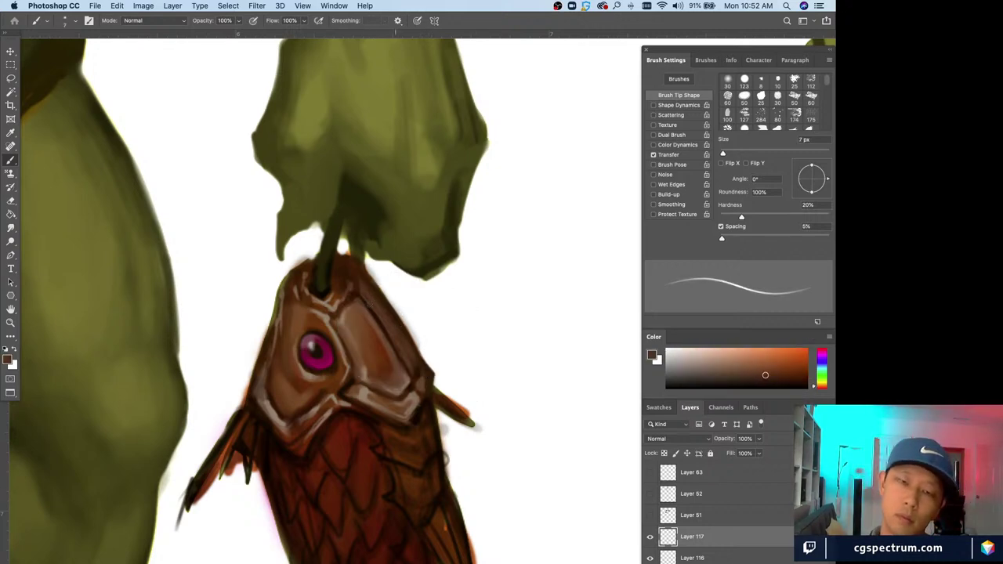
left_click(383, 353, "alt")
key("bracketright")
key("bracketright")
- Examine the refined fish head against the whole goblin figure and up close
key("super+minus")
key("super+minus")
key("super+minus")
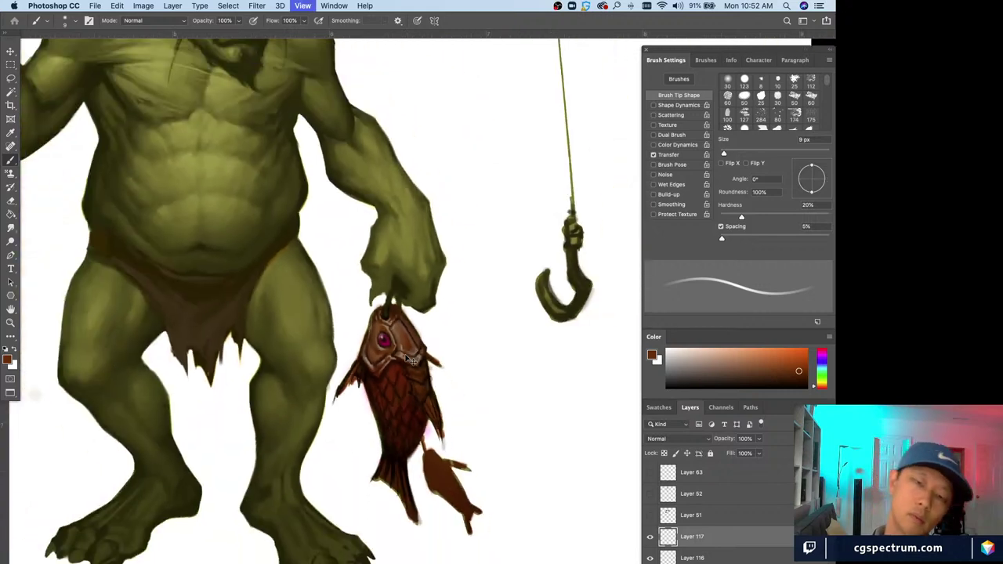
key("super+minus")
key("super+plus")
key("super+plus")
key("super+equal")
key("super+equal")
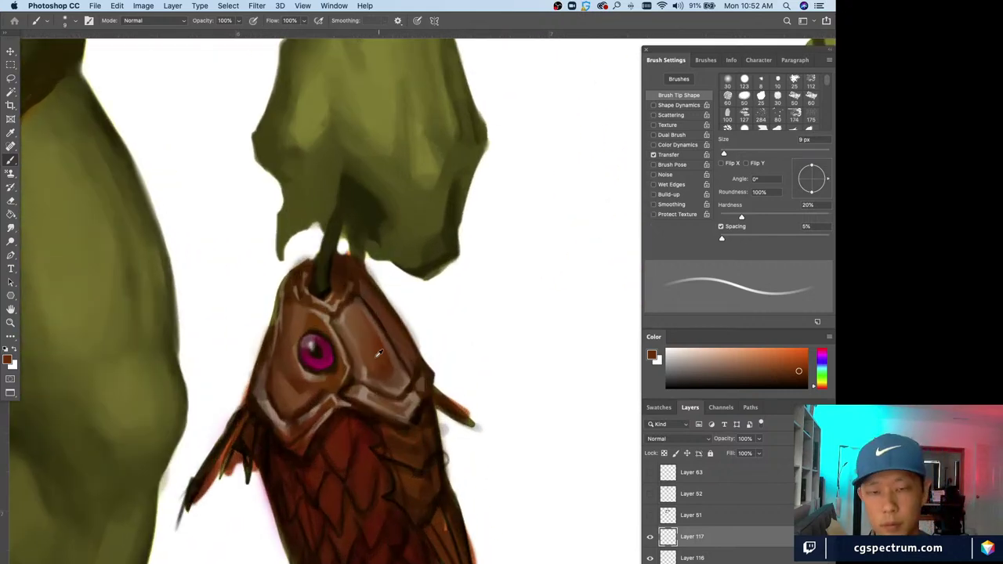
- Sample a lighter brown and paint the upper overlapping side plates behind the fish's cheek at 9 to 5 px
left_click(354, 357, "alt")
scroll(337, 392, "down", 3)
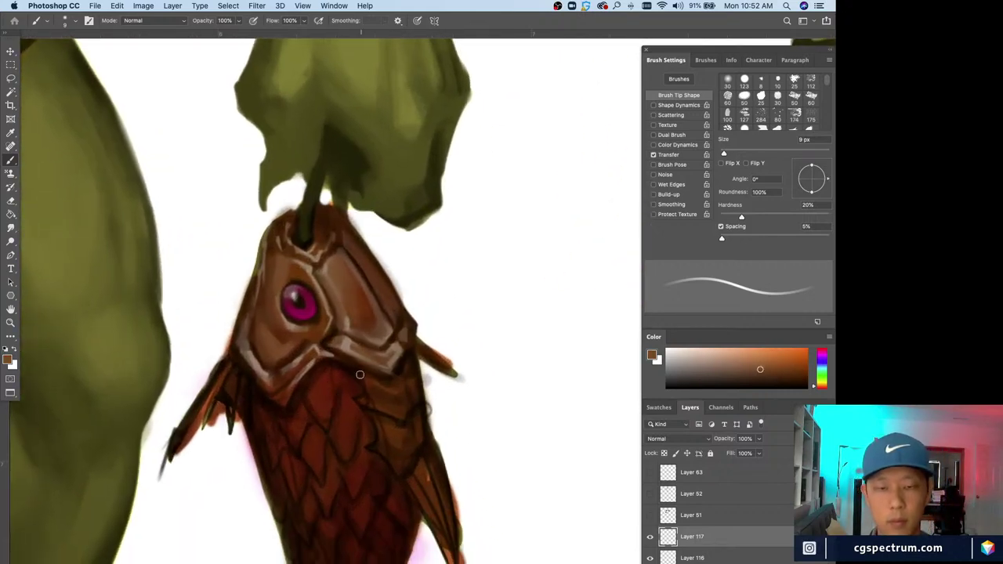
key("bracketleft")
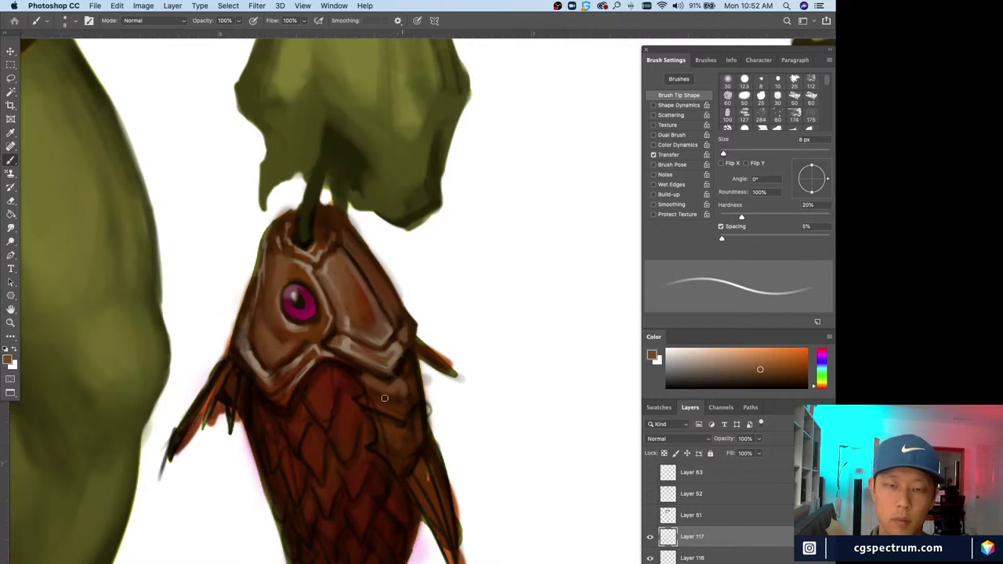
key("bracketleft")
key("bracketleft")
key("bracketleft")
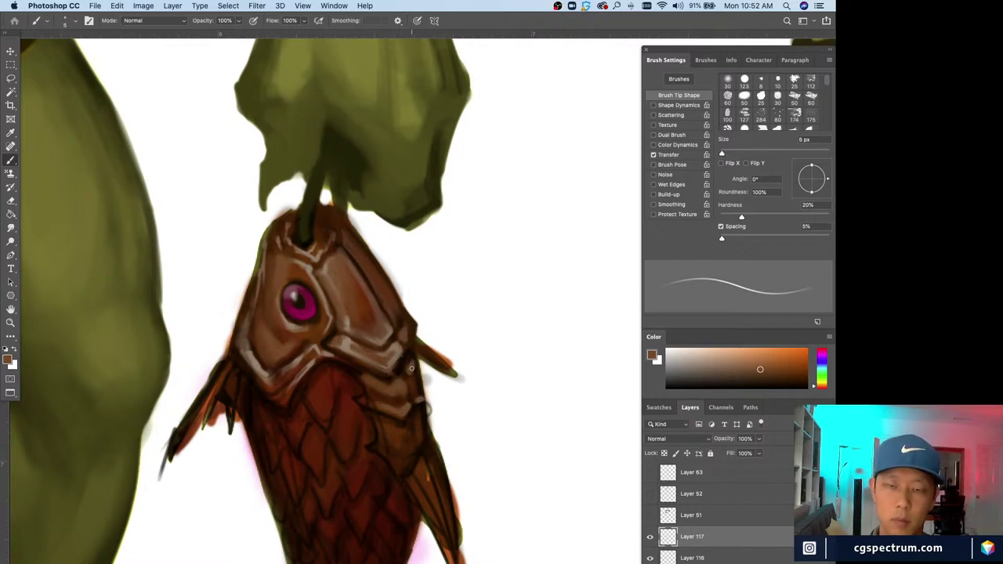
- Paint the lowest side plate above the rear fin in the same light brown with a 6 px brush
key("bracketright")
mouse_move(397, 466)
left_mouse_down()
mouse_move(427, 439)
mouse_move(422, 453)
mouse_move(381, 423)
mouse_move(393, 436)
mouse_move(409, 422)
mouse_move(402, 443)
mouse_move(425, 411)
mouse_move(427, 437)
left_mouse_up()
key("bracketright")
key("bracketleft")
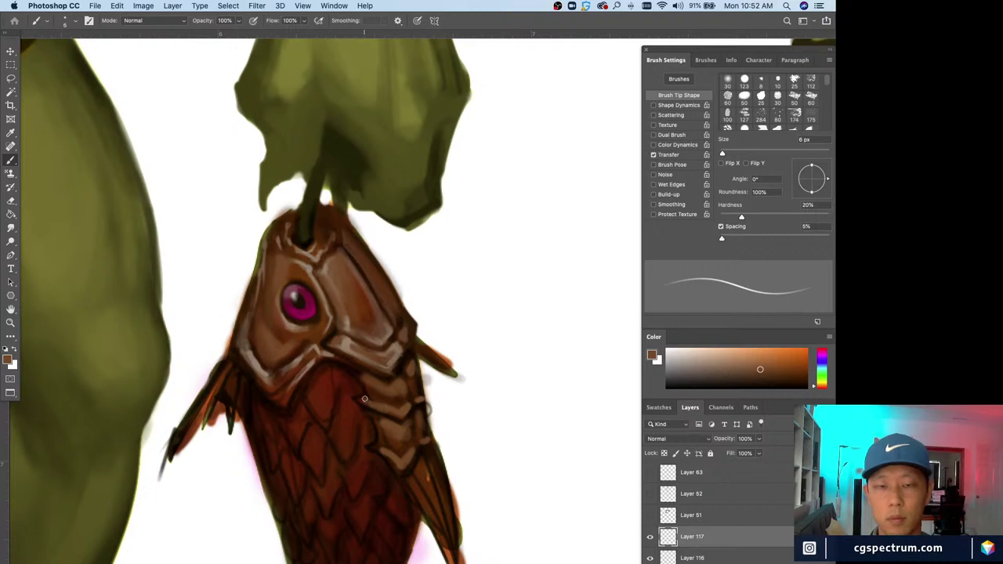
- Sample mid browns and refine the inner edge of the upper side plates beside the red scales at 6 px
left_click(369, 372, "alt")
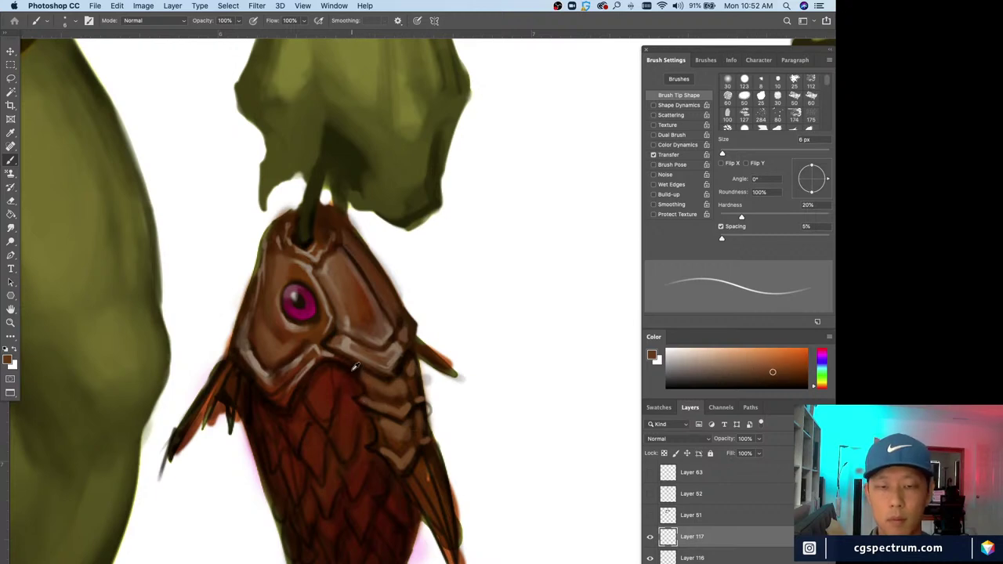
left_click(359, 381, "alt")
left_click(373, 377, "alt")
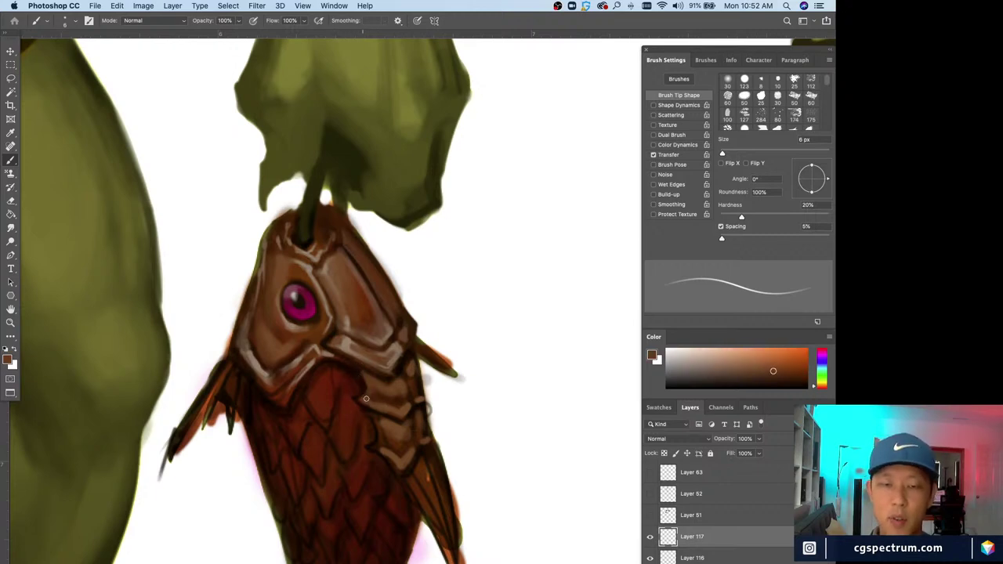
left_click(405, 376, "alt")
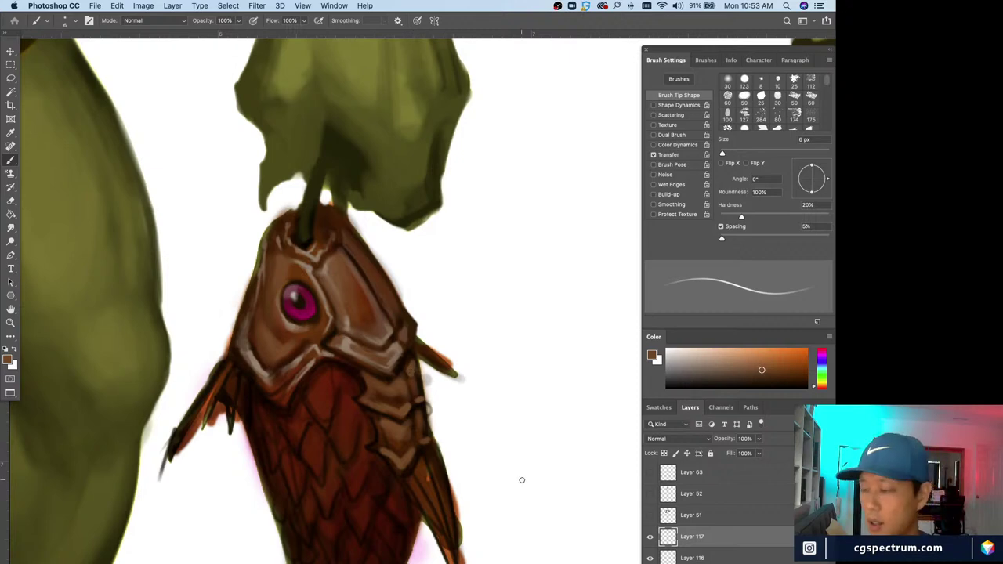
- Sample near-black and white to darken and trim the outer contour of the upper side plate at 5 to 6 px
left_click(408, 358, "alt")
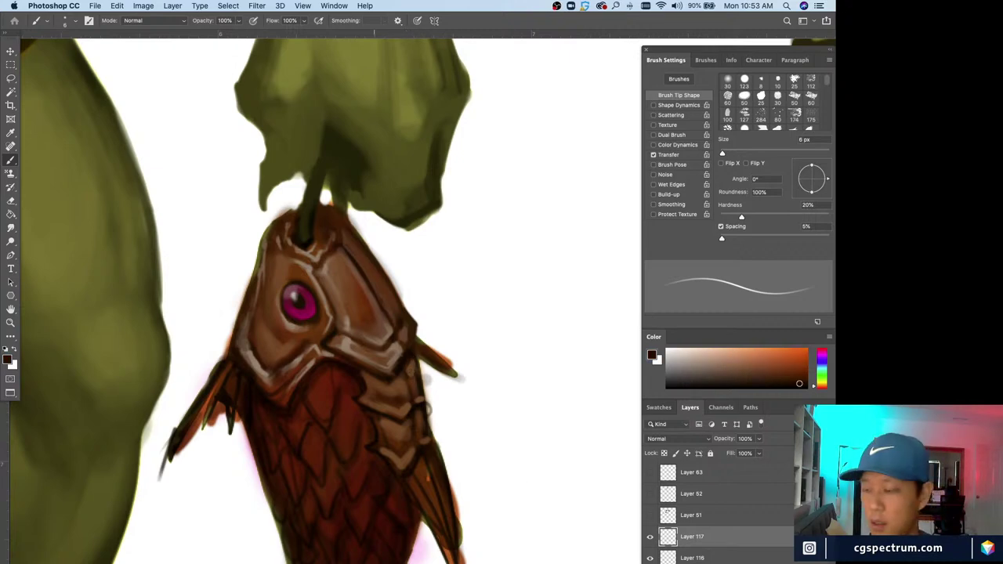
left_click(411, 353, "alt")
key("bracketleft")
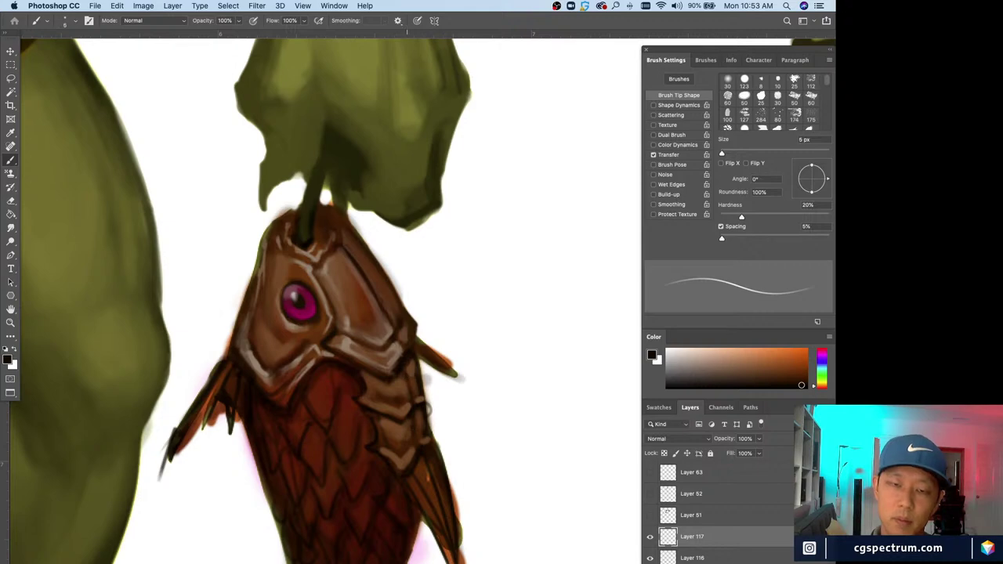
left_click(425, 382, "alt")
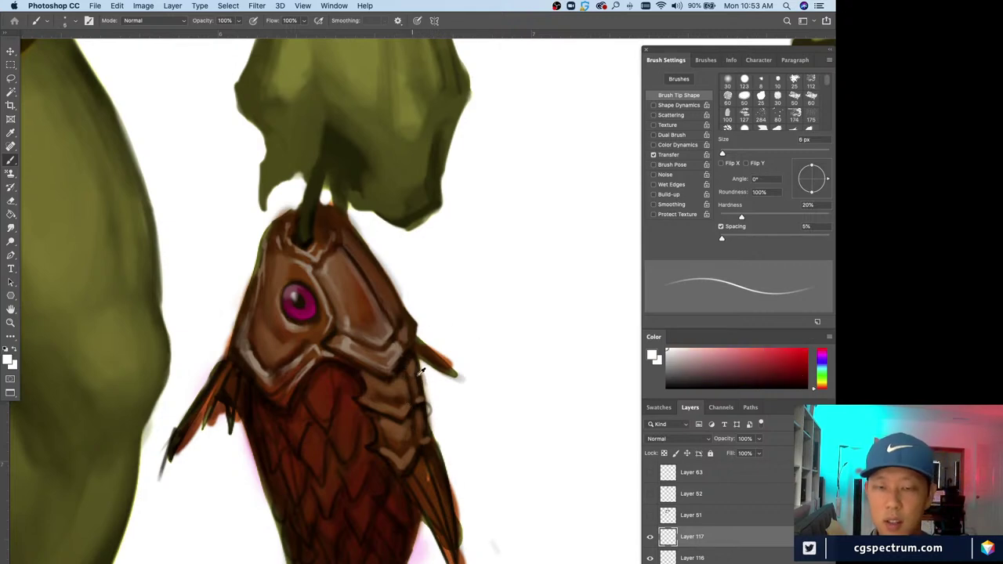
left_click(430, 373, "alt")
left_click(422, 381, "alt")
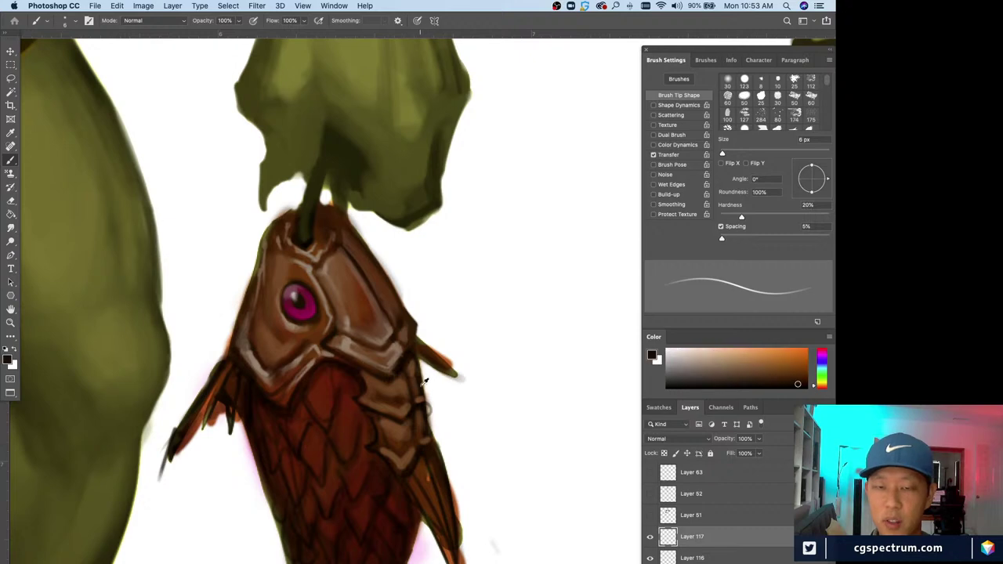
- Reshape the jagged outer contour of the lower side plates with sampled white and dark brown at 5 px
key("bracketleft")
left_click(429, 404, "alt")
key("bracketright")
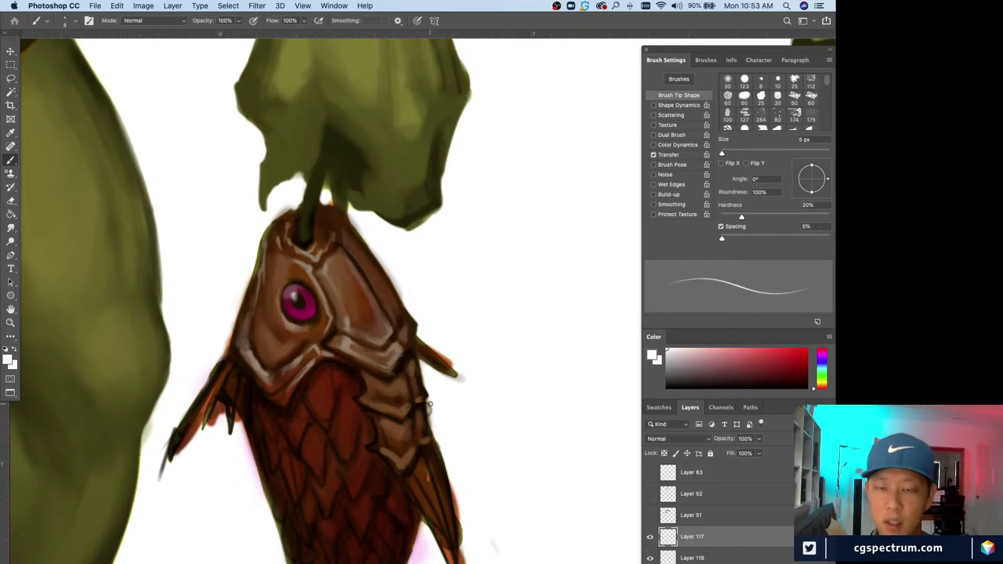
left_click_drag(428, 403, 445, 474)
left_click(428, 416, "alt")
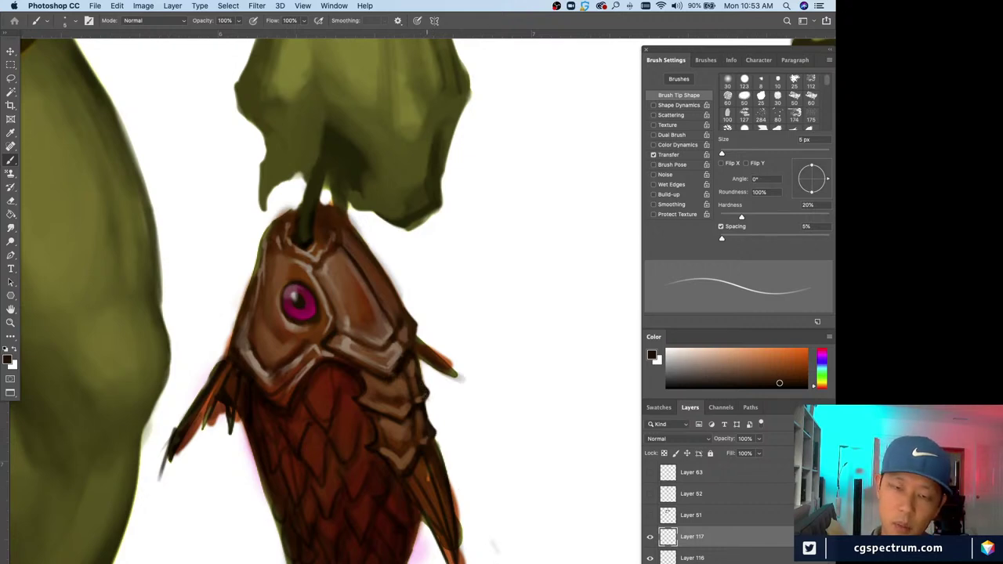
- Sample white, trim the edge of the small fin behind the head at 3 to 4 px, and check the whole fish
left_click(439, 381, "alt")
key("bracketleft")
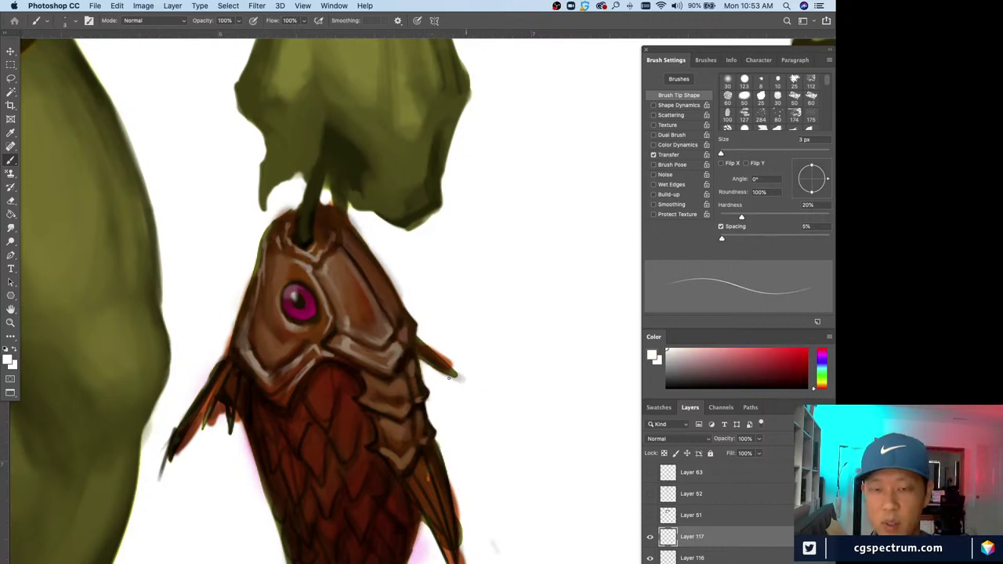
key("bracketright")
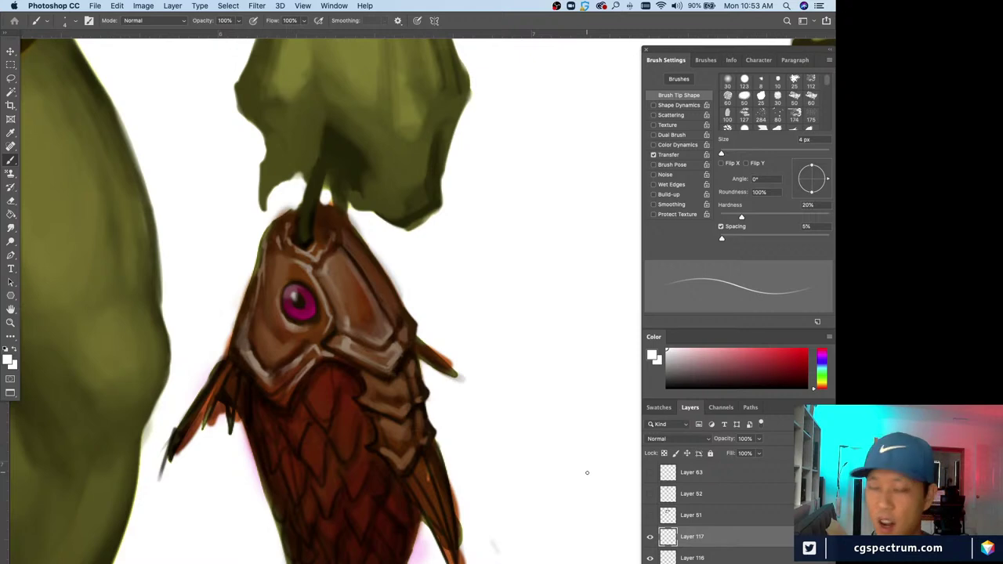
key("super+minus")
key("super+minus")
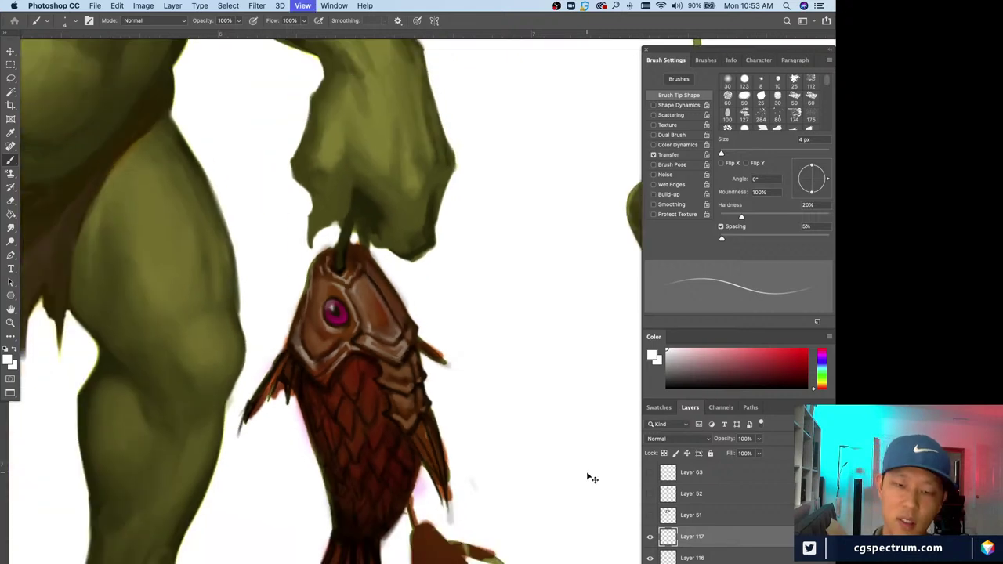
key("ctrl+plus")
key("ctrl+plus")
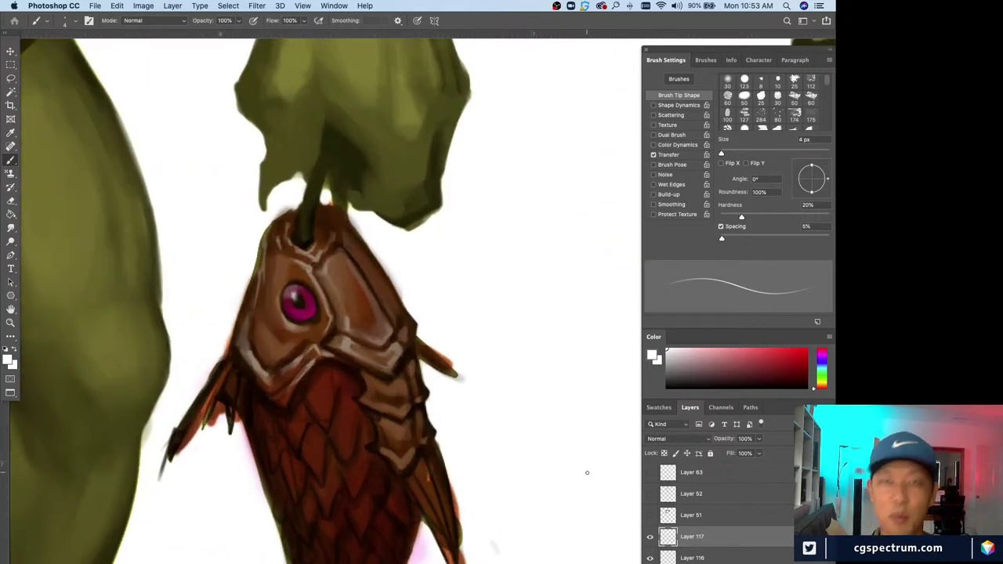
- Sample a reddish brown and soften the shading across the fish's overlapping side plates with varying brush sizes
left_click_drag(358, 464, 362, 459)
left_click(380, 370, "alt")
key("bracketright")
key("bracketright")
key("bracketright")
key("bracketright")
key("bracketright")
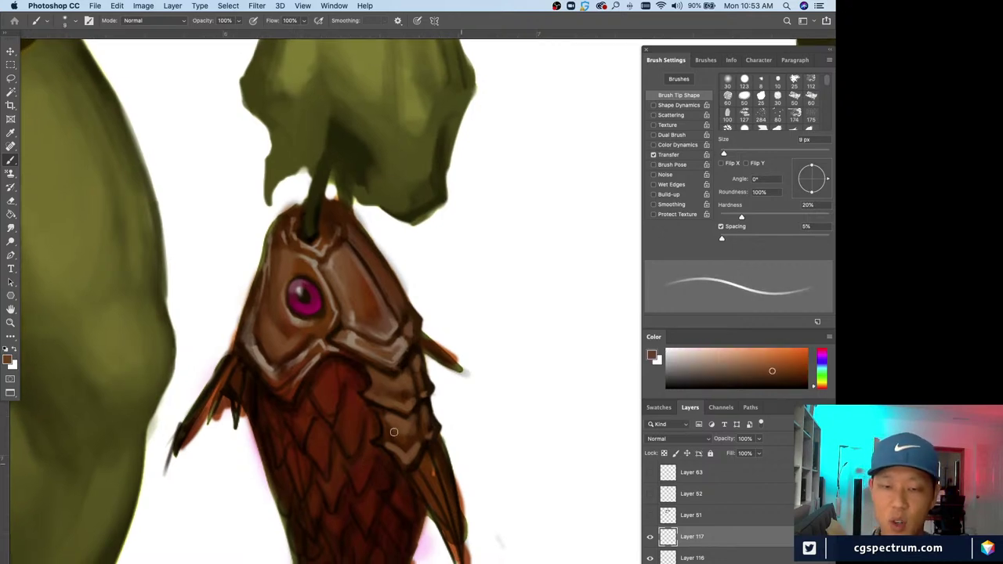
key("bracketleft")
key("bracketleft")
key("bracketleft")
key("bracketleft")
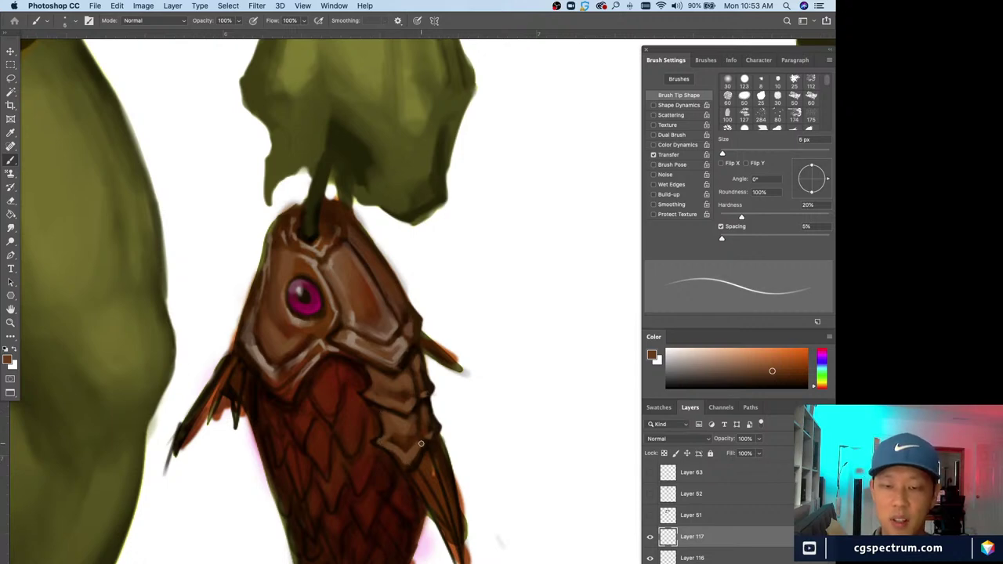
key("bracketright")
key("bracketright")
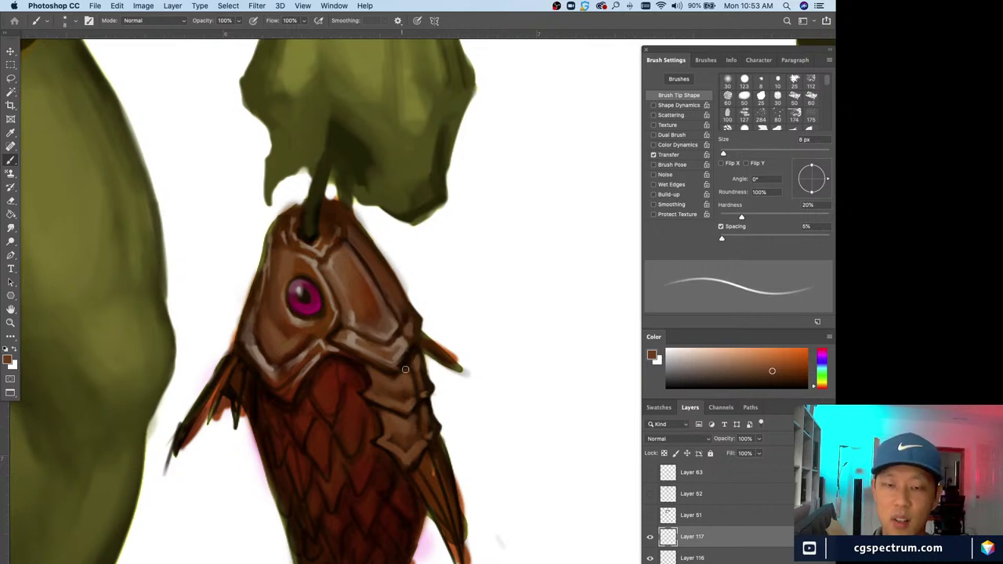
- Refine the side plate edges with a lighter brown at 4 px, and sample near-black for the gap under the cheek at 7 px
key("bracketleft")
key("bracketleft")
key("bracketleft")
key("bracketleft")
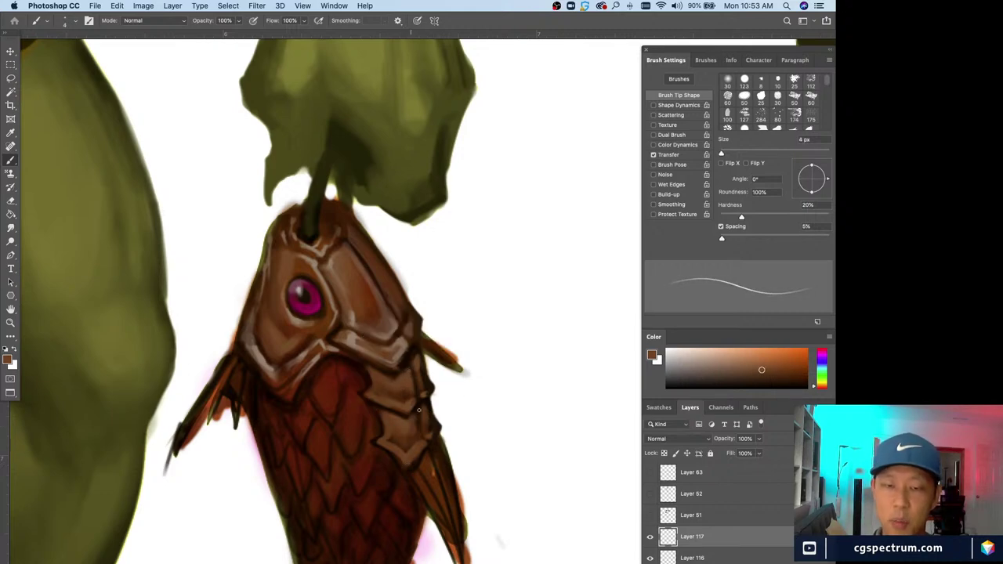
left_click(416, 356, "alt")
key("bracketright")
key("bracketright")
key("bracketright")
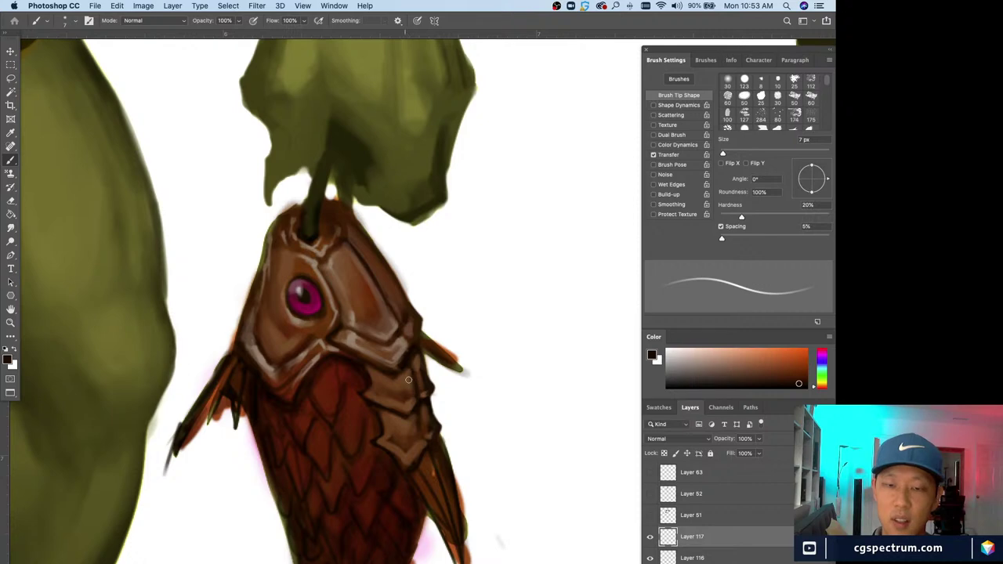
- Sample browns from the fish's side plates and blend the dark outer edge of the upper plates at 7 px
key("super+minus")
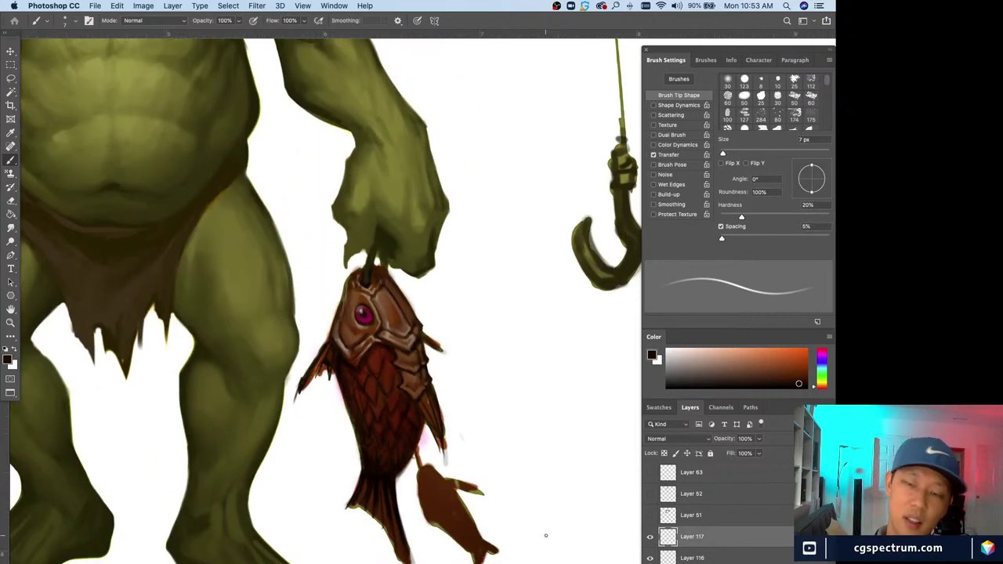
key("super+equal")
left_click(409, 398, "alt")
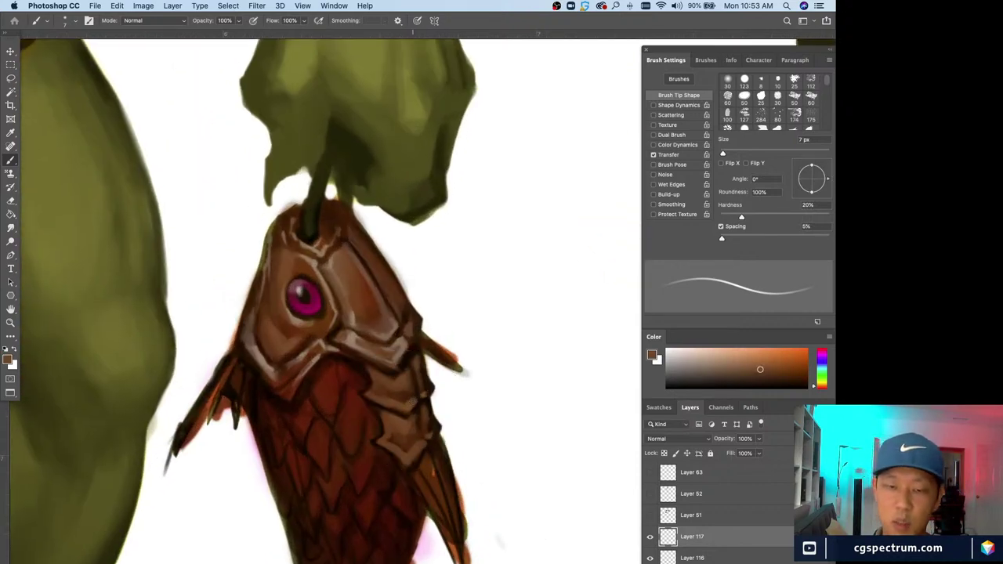
left_click(421, 385, "alt")
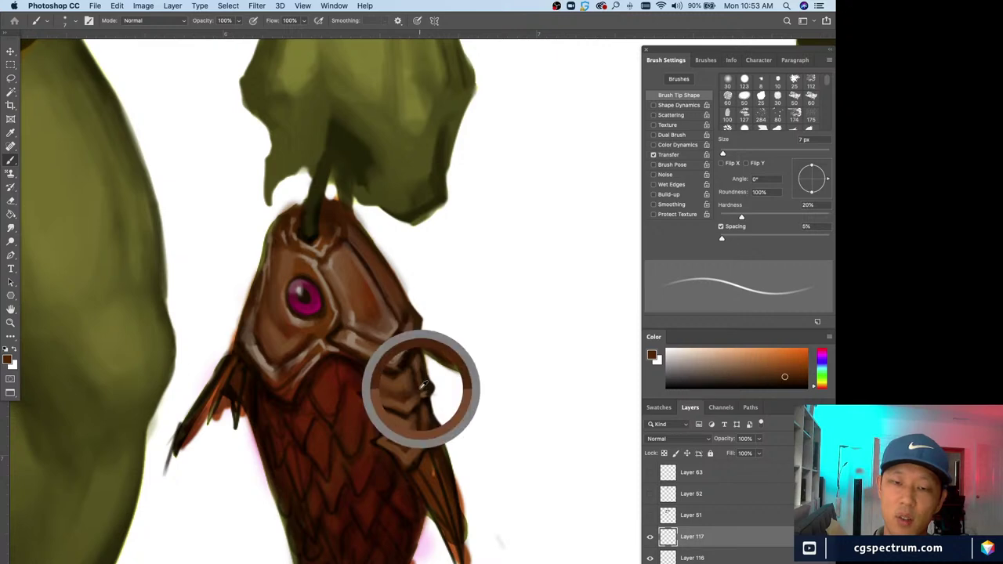
left_click(423, 390, "alt")
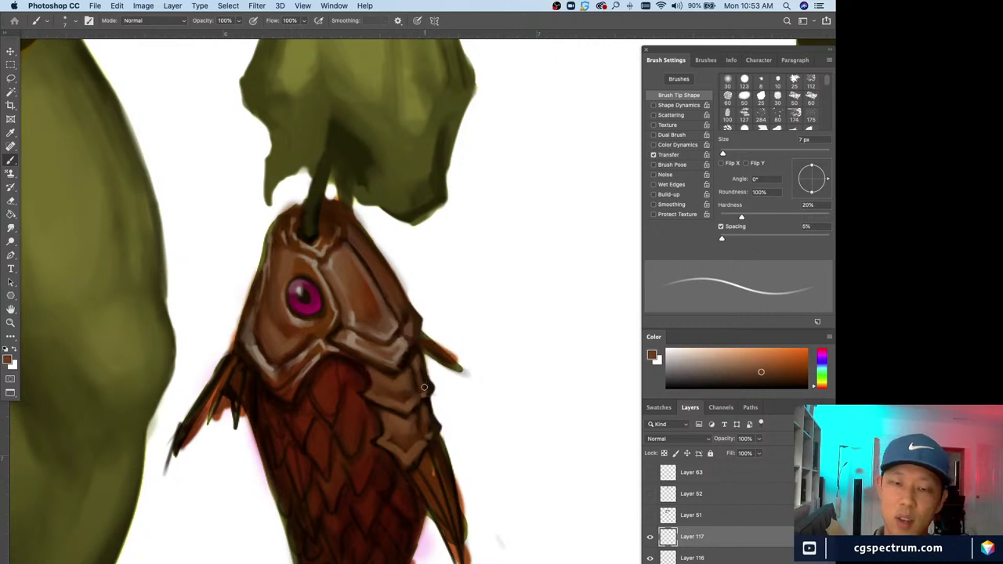
left_click(422, 387, "alt")
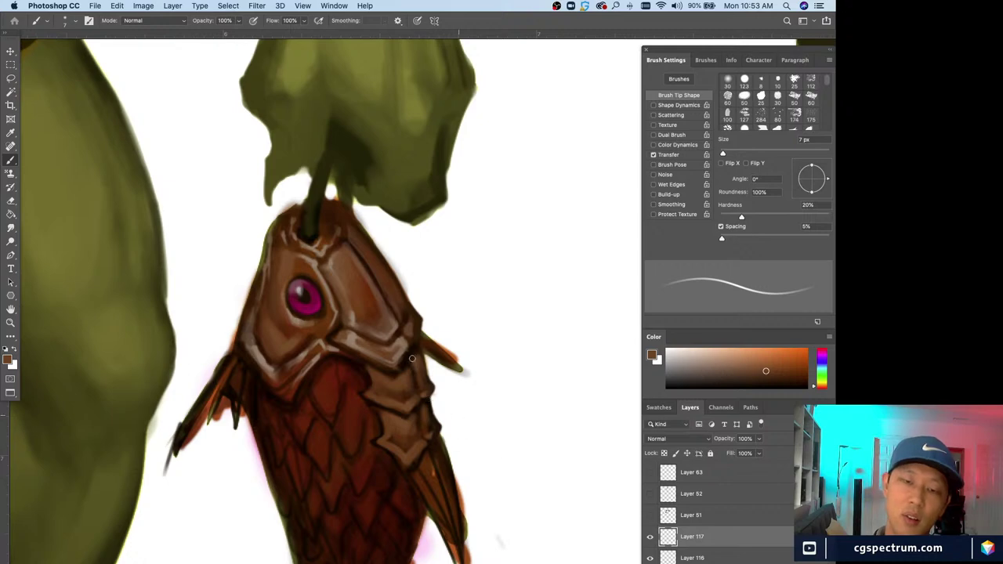
- Refine the overlap shadow and outer edge of the lowest side plate with sampled near-black and brown at 6 to 7 px
key("bracketright")
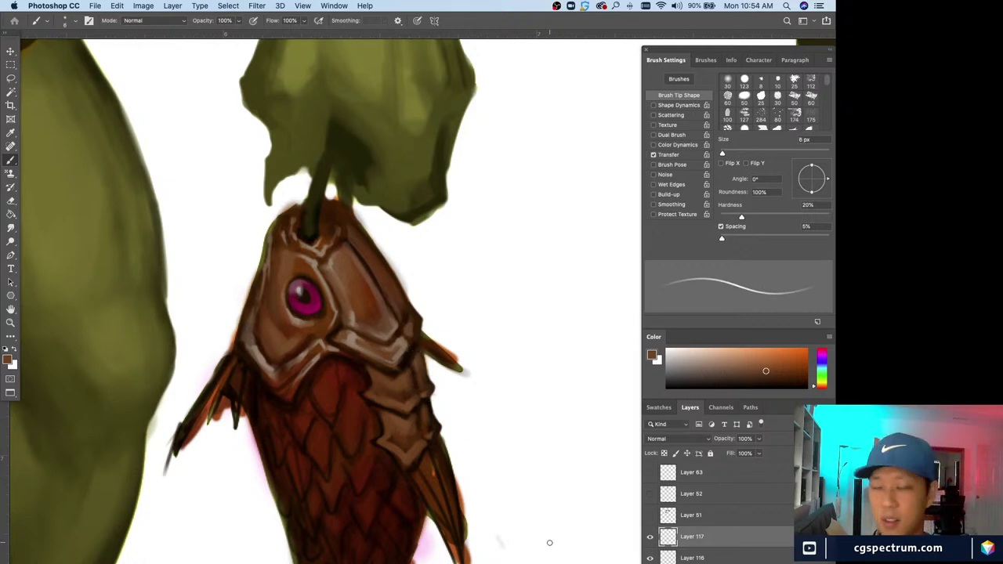
left_click(410, 421, "alt")
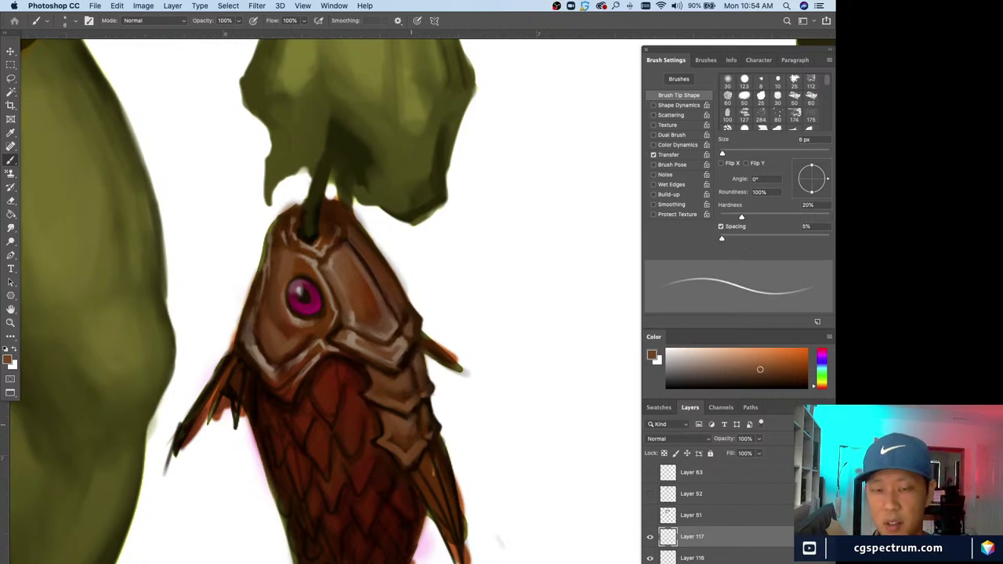
key("bracketleft")
left_click(418, 410, "alt")
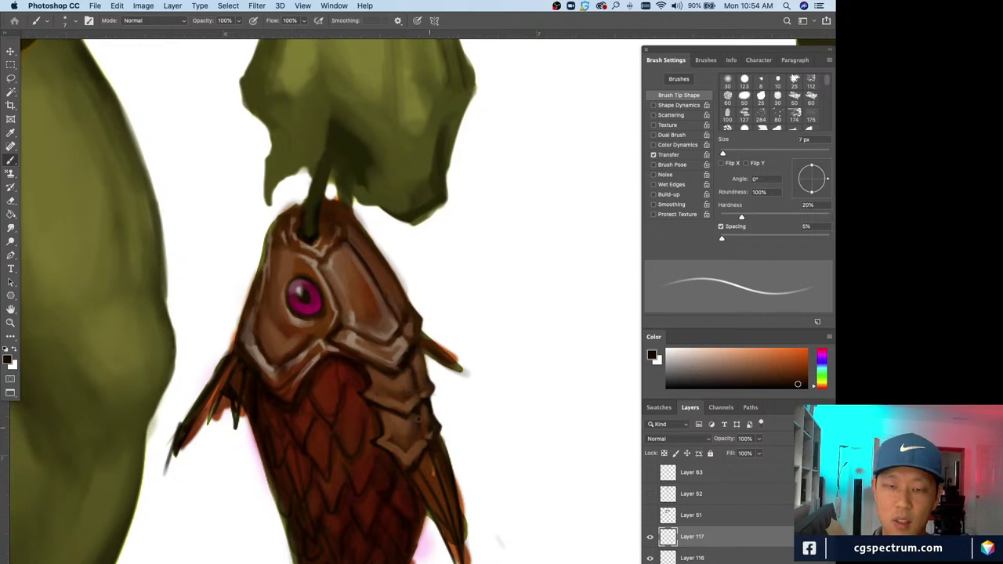
left_click(425, 404, "alt")
key("bracketleft")
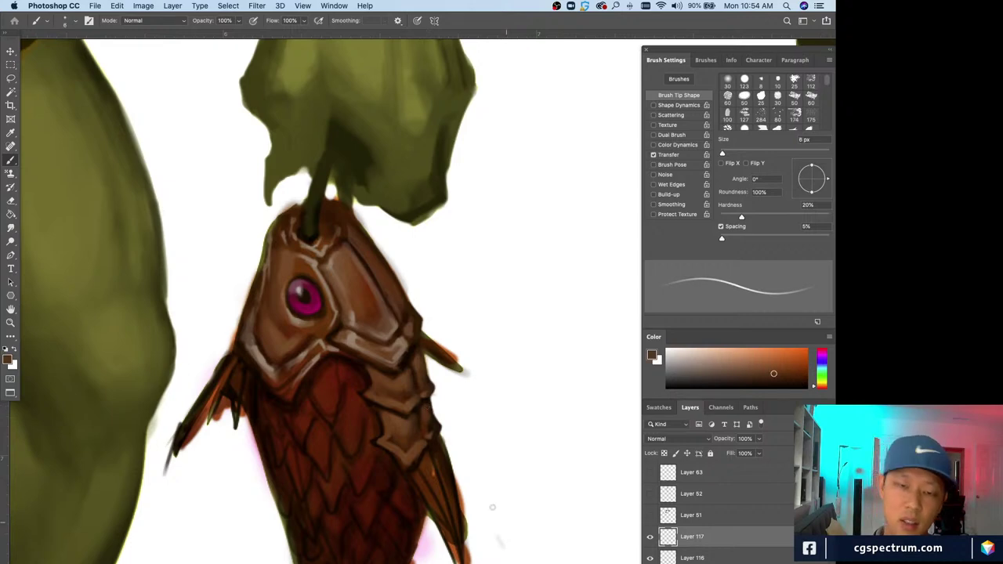
left_click(425, 418, "alt")
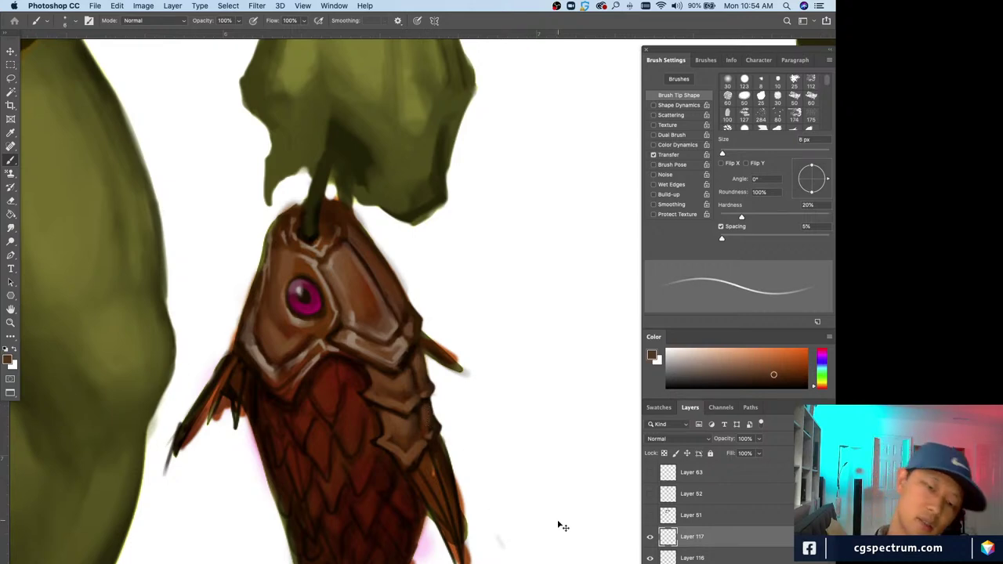
- Smooth the surfaces of the fish's side plates with sampled warm browns at 6 to 8 px, and add a new layer
key("super+minus")
key("super+minus")
key("super+plus")
key("super+plus")
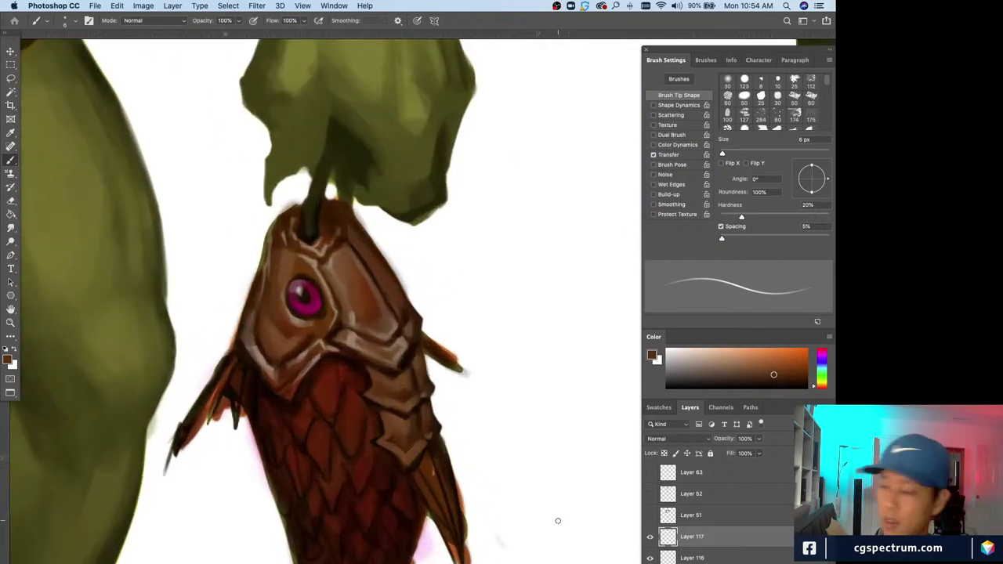
left_click(400, 427, "alt")
key("bracketright")
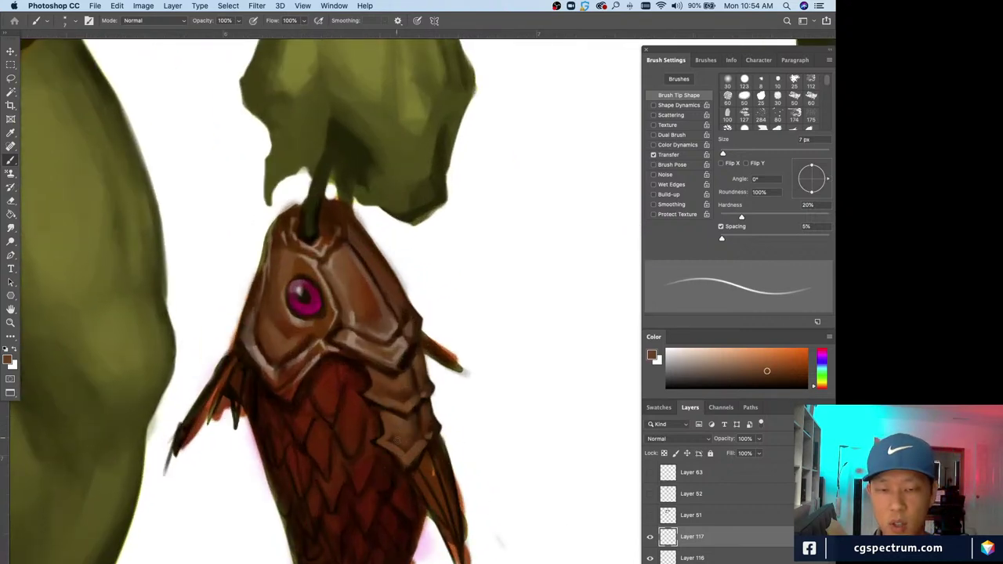
left_click(395, 394, "alt")
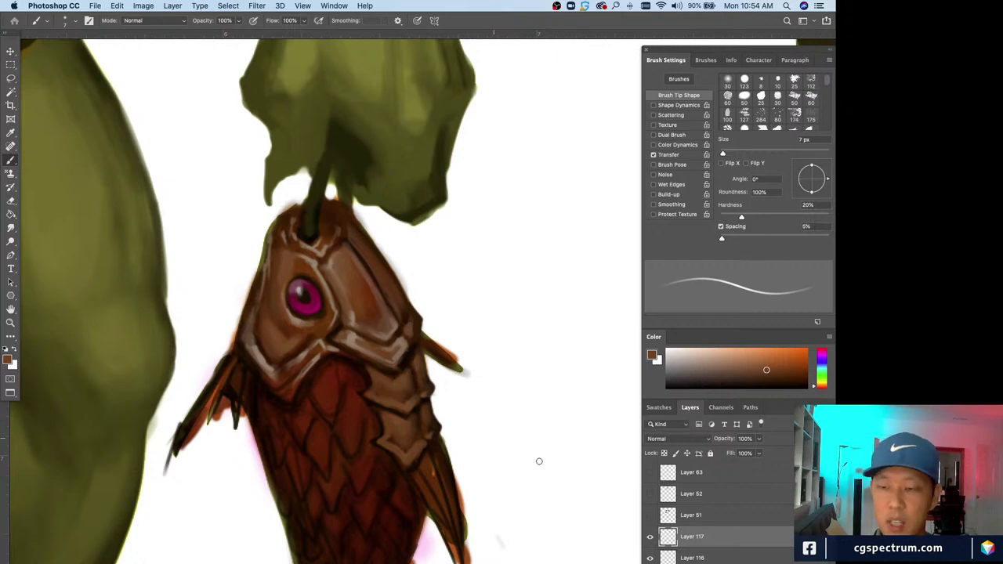
left_click(406, 375, "alt")
key("bracketright")
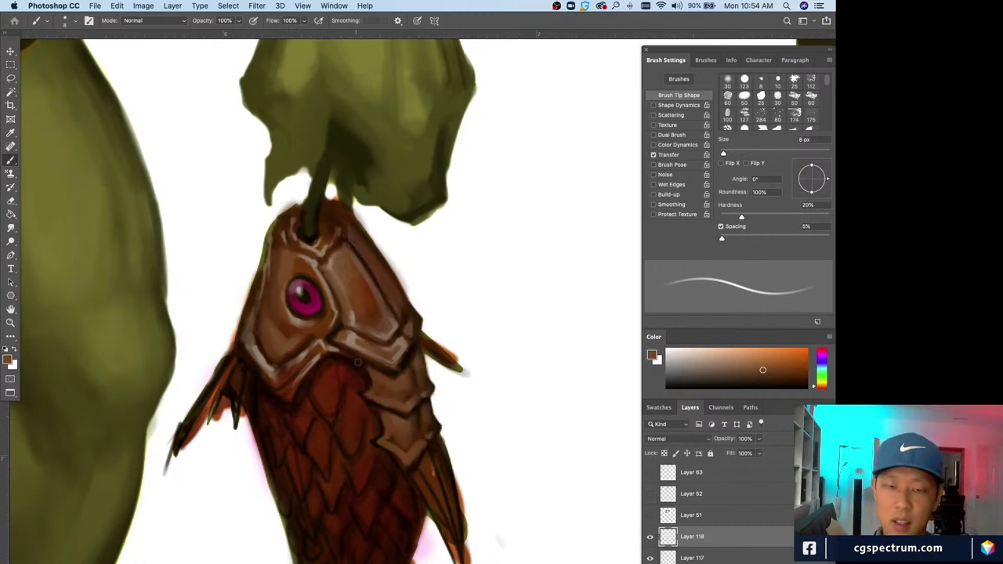
- Sample a light greyish brown from the cheek plate's ridge and paint a highlight on the upper side plate at 3 to 4 px
left_click(341, 342, "alt")
key("bracketleft")
key("bracketleft")
key("bracketleft")
key("bracketleft")
key("bracketleft")
key("bracketleft")
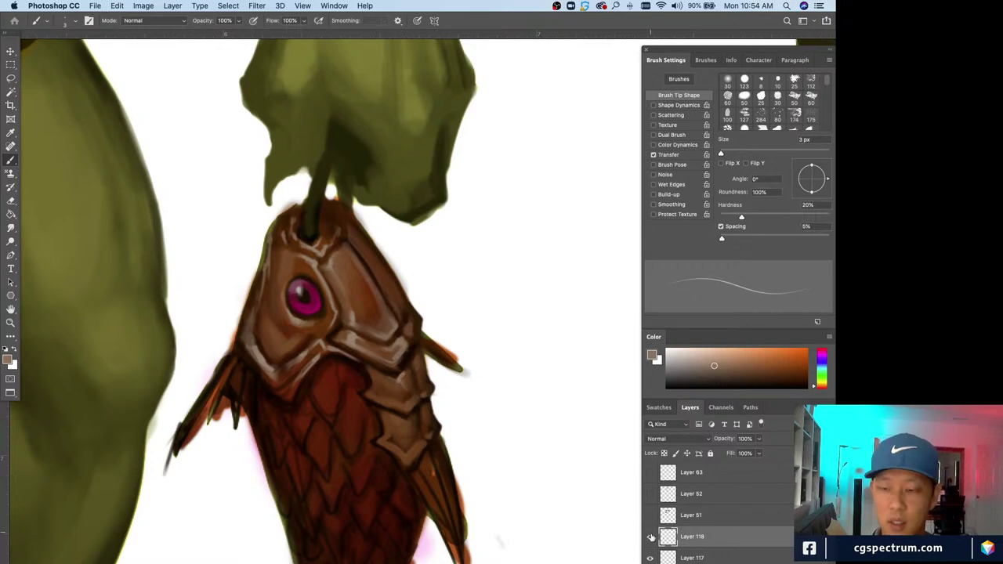
key("bracketright")
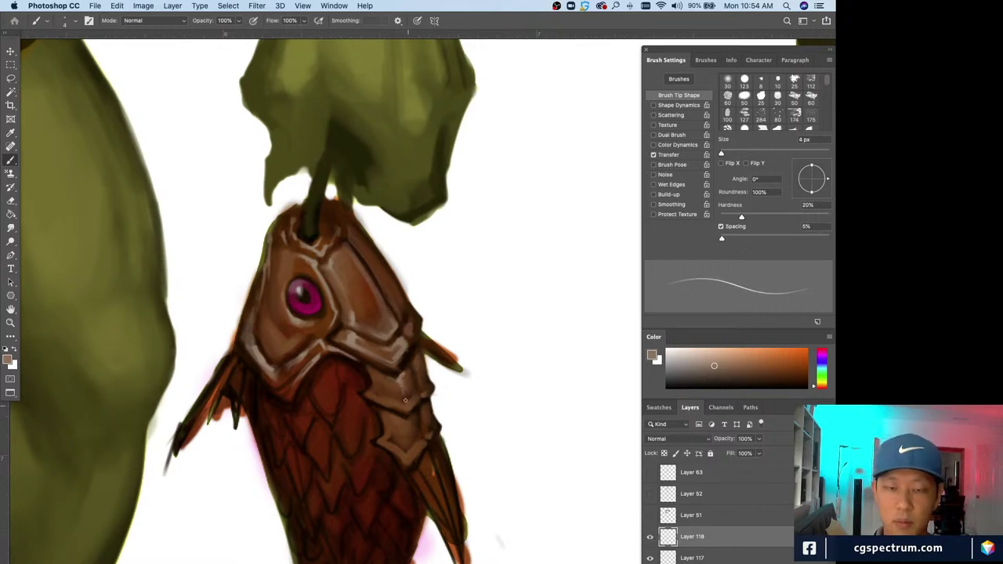
- Soften the first highlight with a 10 px eraser and paint light ridges along the side plates at 2 to 4 px
key("e")
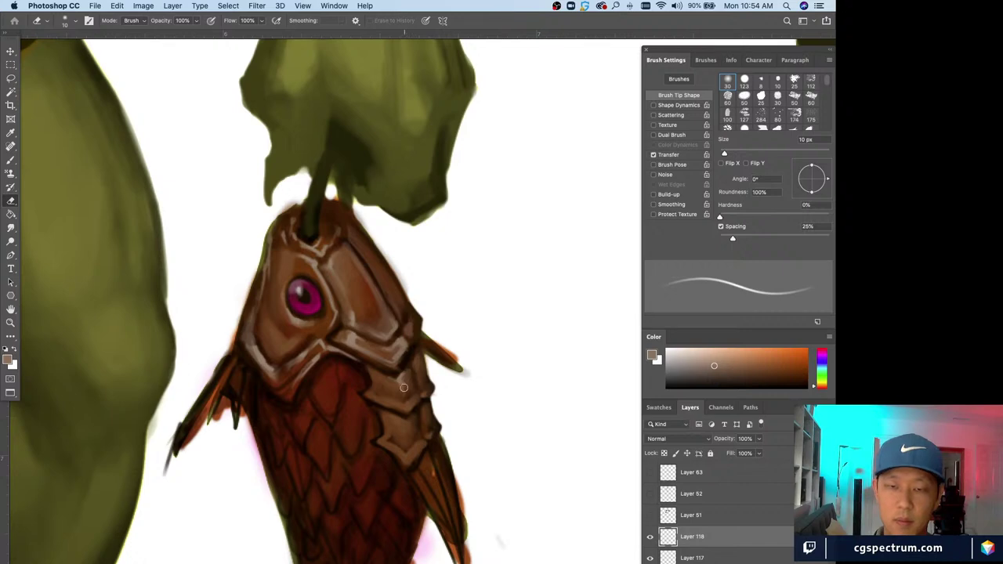
key("b")
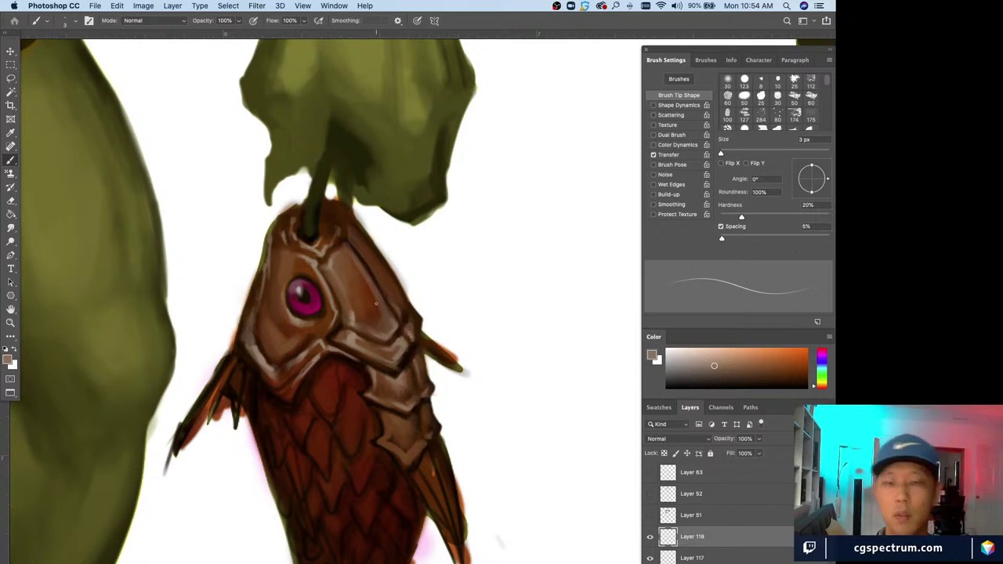
key("bracketright")
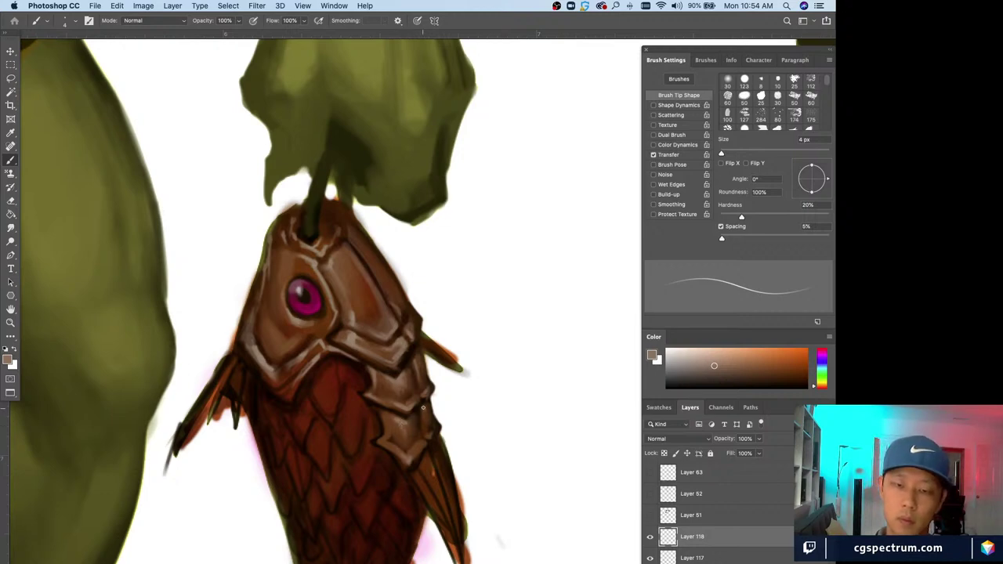
key("bracketleft")
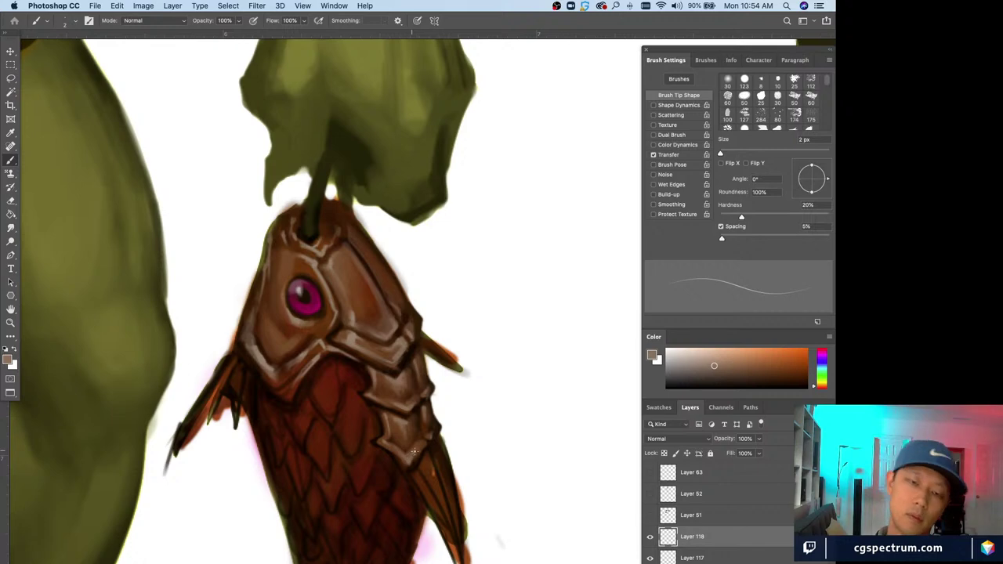
- Inspect the highlighted side plates up close and against the goblin's body
key("super+minus")
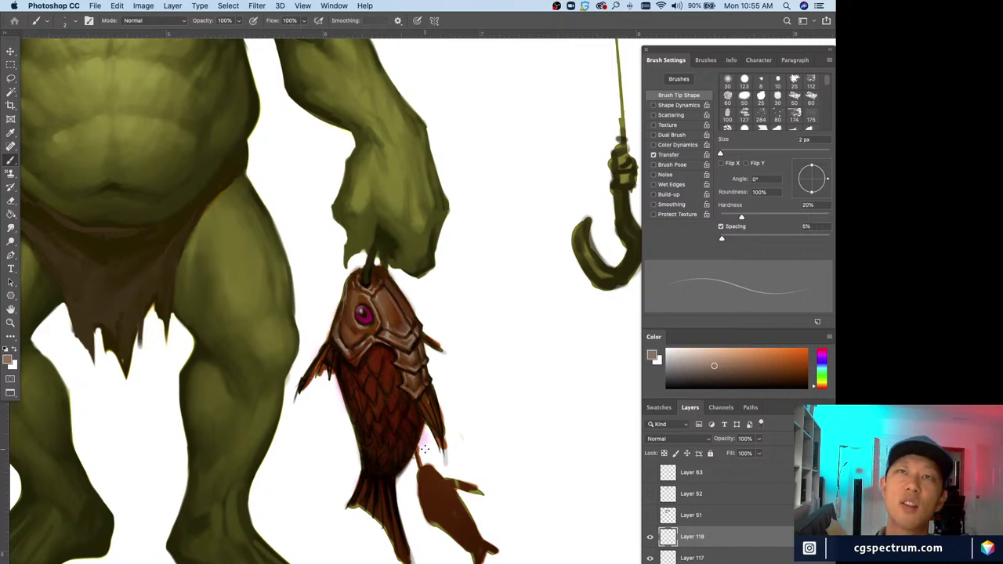
key("super+plus")
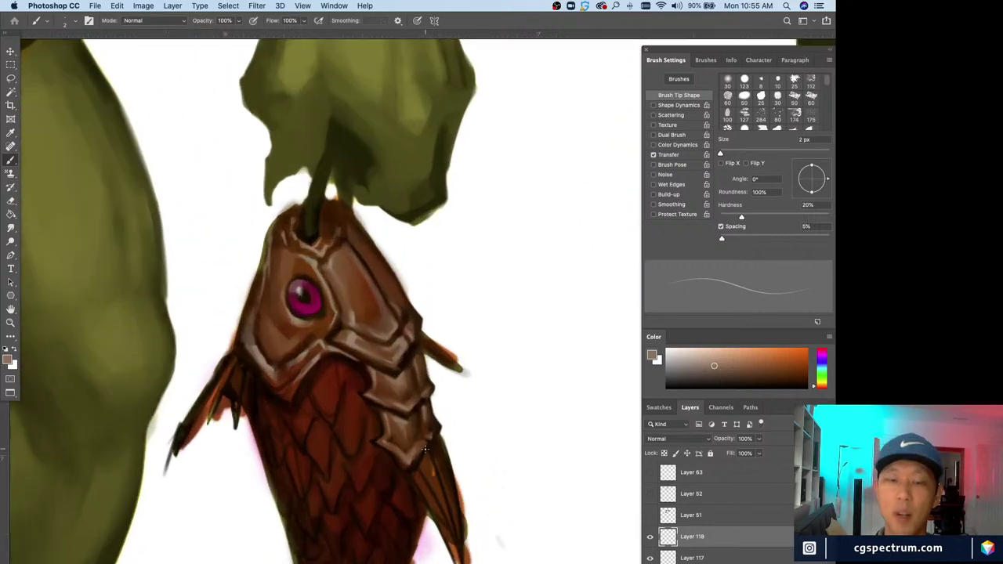
scroll(353, 510, "down", 3)
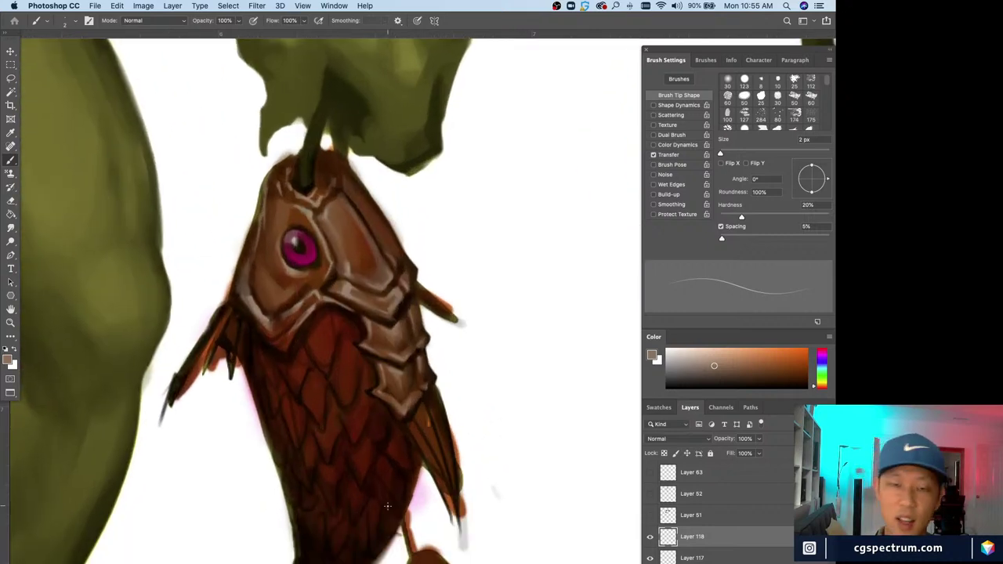
key("super+minus")
key("super+minus")
key("super+equal")
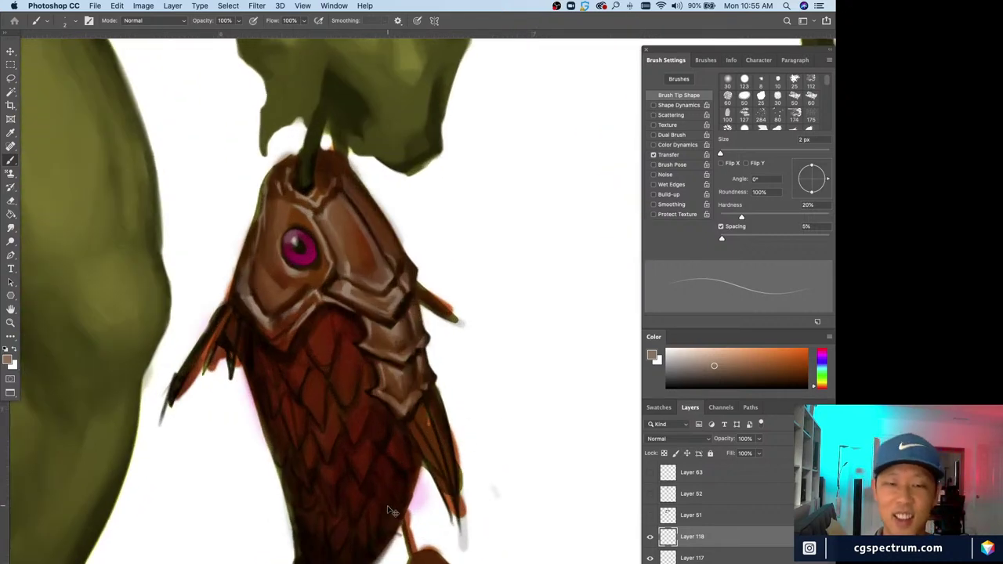
key("super+minus")
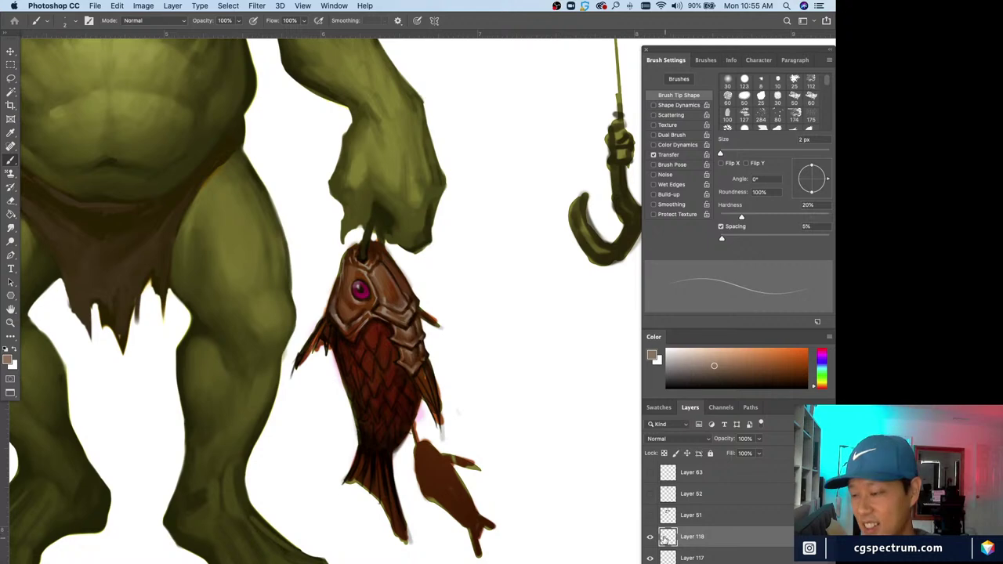
- Merge the highlight layer into Layer 117 and toggle the merged layer's visibility to compare the fish before and after
key("super+e")
left_click(649, 538)
left_click(650, 538)
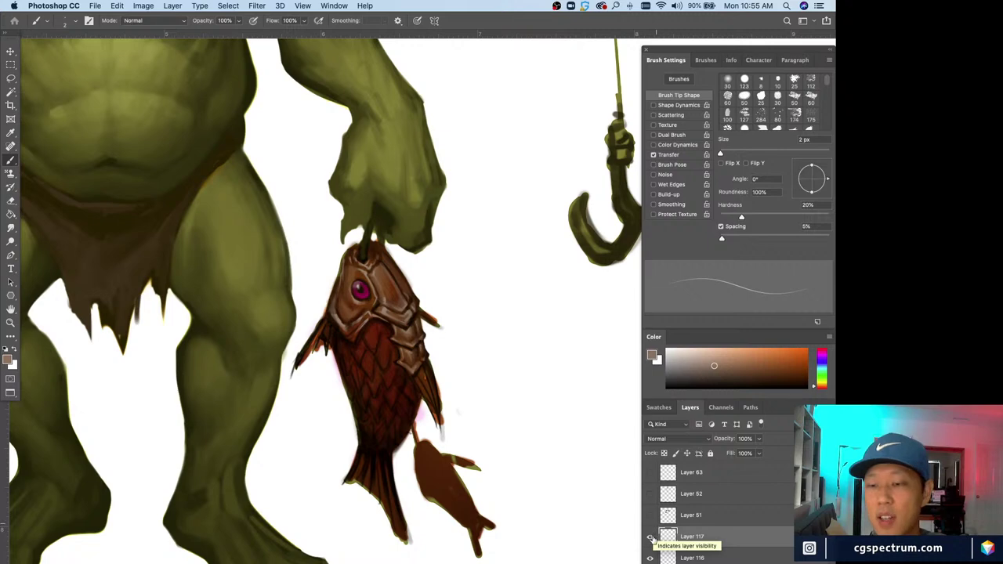
left_click(650, 538)
left_click(649, 537)
key("super+equal")
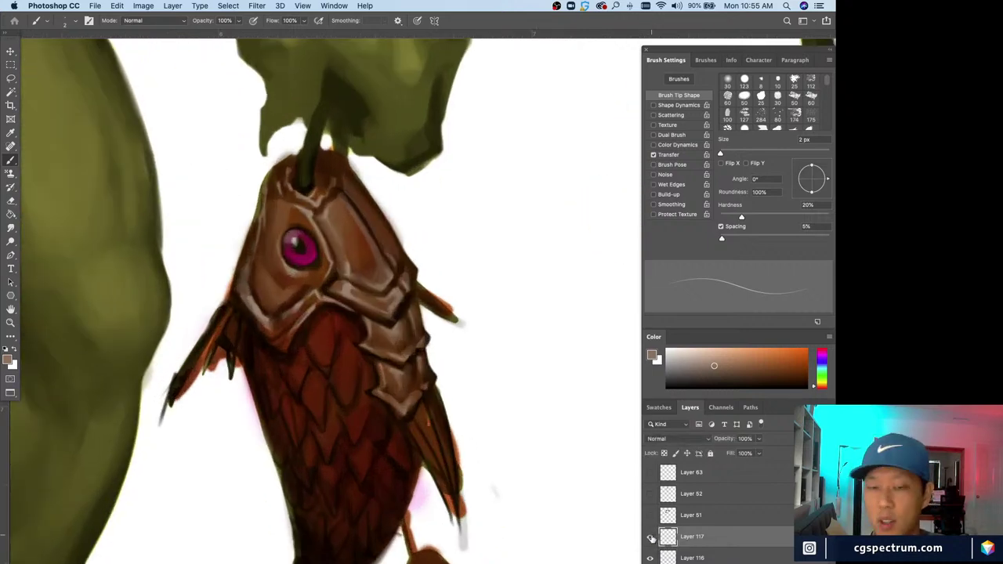
- Compare the fish with Layer 117 hidden and shown while viewing it beside the goblin's lower body
key("super+minus")
key("super+minus")
key("super+minus")
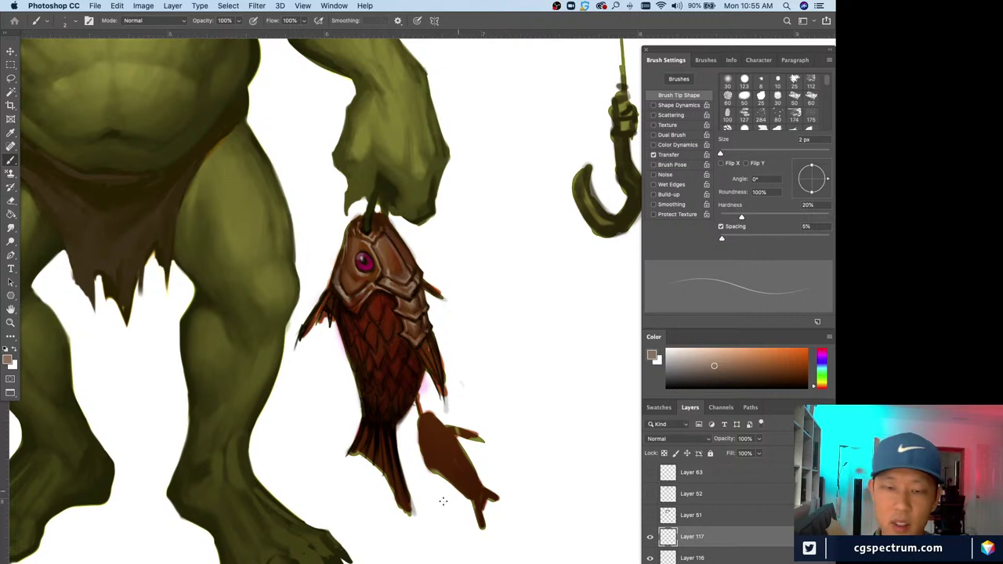
scroll(438, 509, "up", 3)
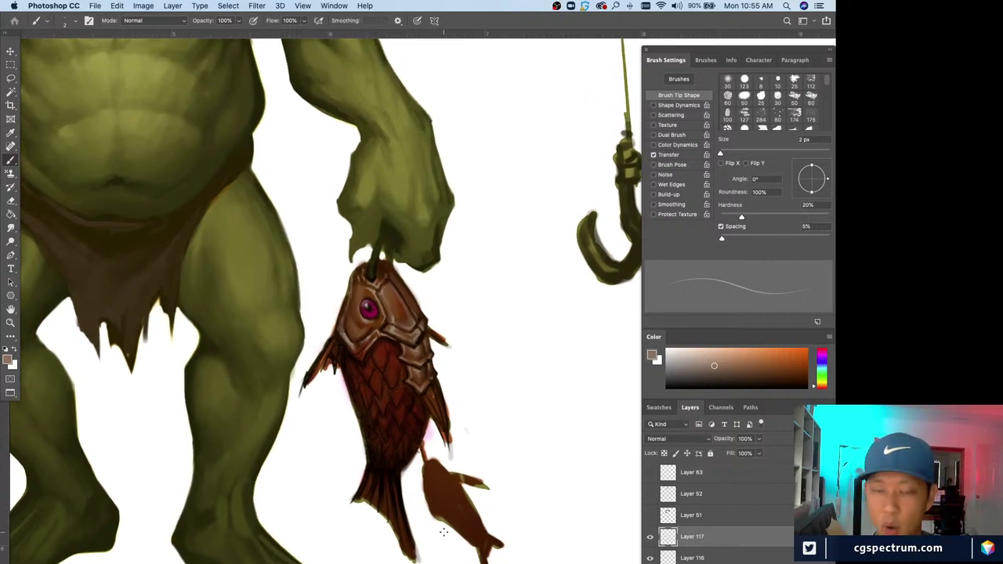
left_click(650, 536)
left_click(650, 537)
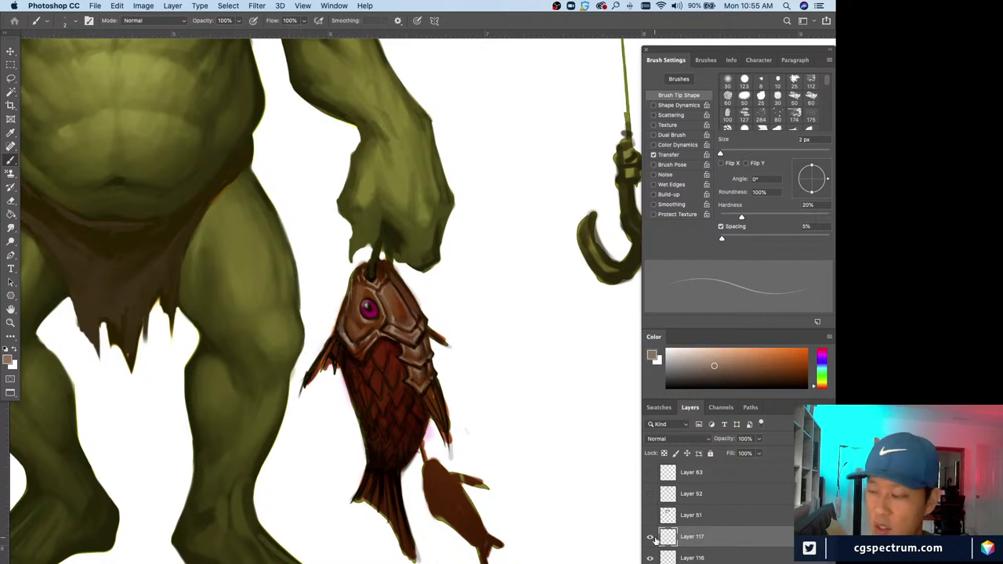
left_click(651, 537)
left_click(651, 537)
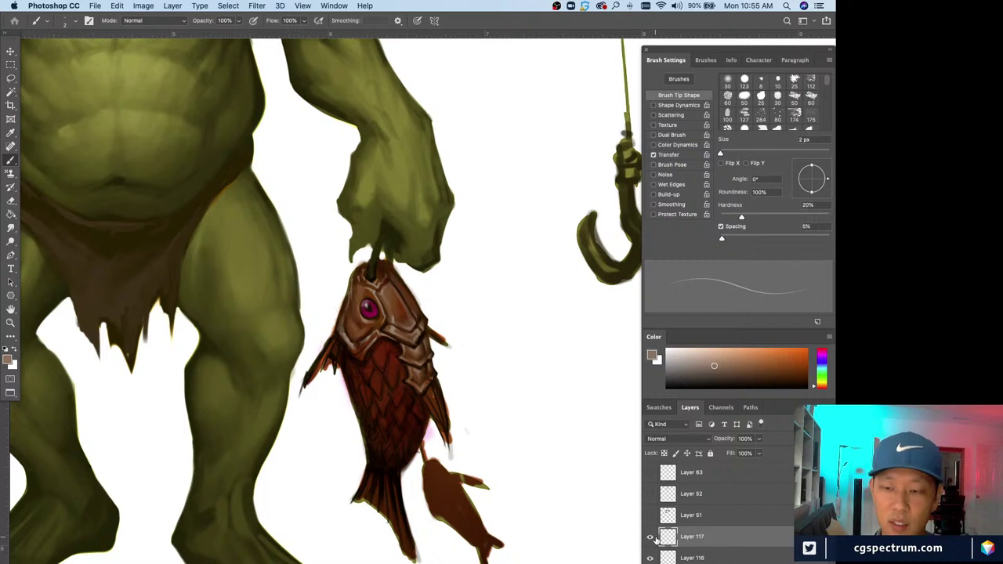
left_click(650, 537)
left_click(650, 537)
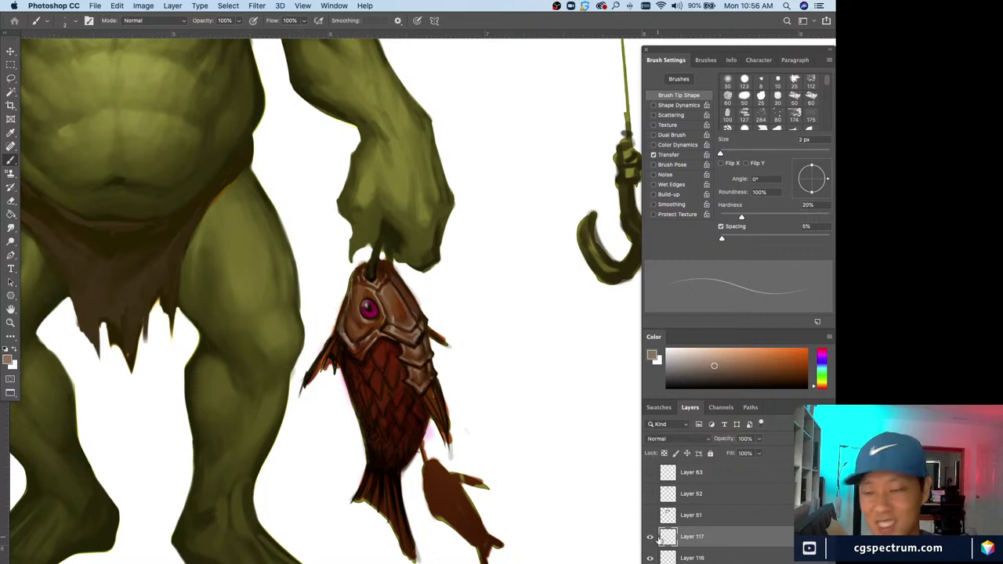
- Add a new layer above Layer 117 and paint a light brown highlight, sampled from the side plates, along the fish's rear side fin
left_click(801, 561)
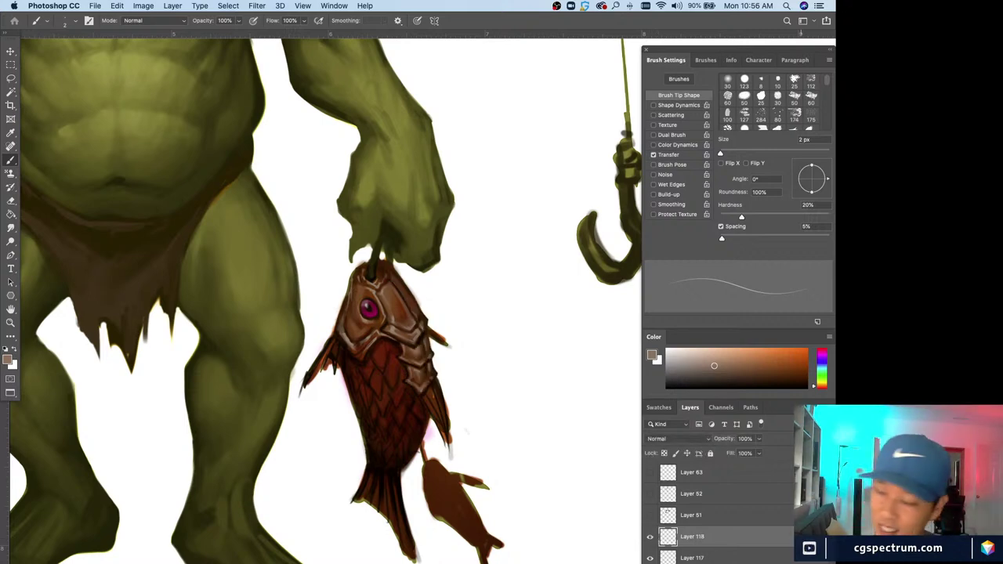
left_click(416, 350, "alt")
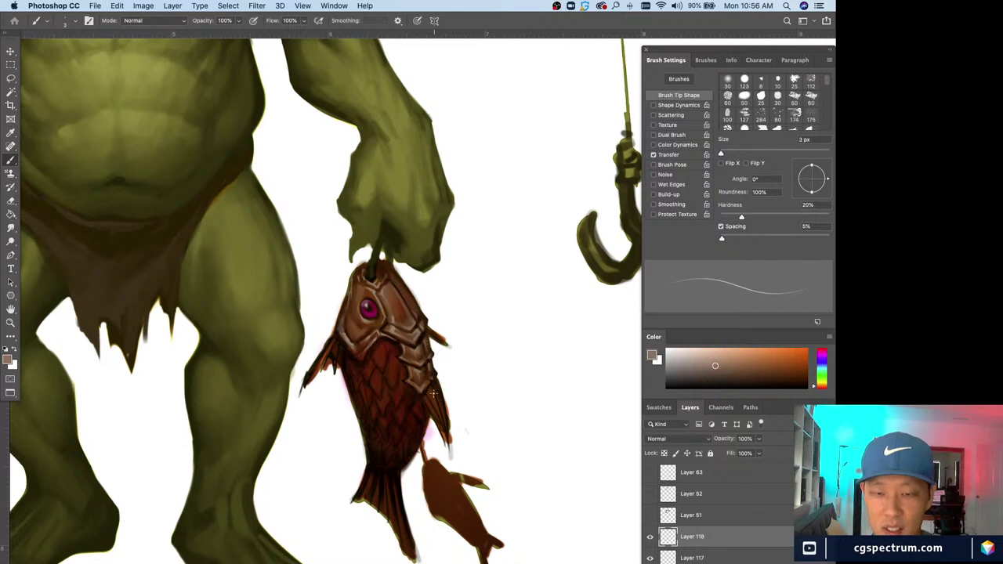
key("bracketright")
key("bracketright")
key("bracketright")
left_click_drag(432, 387, 450, 447)
- Paint thin light brown rays with a 1 to 2 px brush on the rear side fin and the fin beside the fish's head
key("bracketleft")
key("bracketleft")
key("bracketleft")
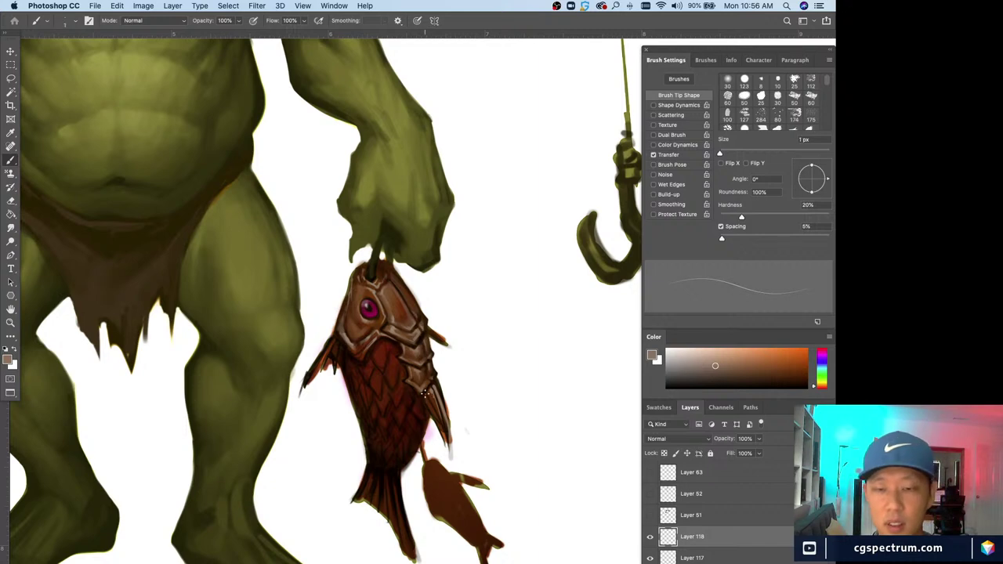
mouse_move(427, 396)
left_mouse_down()
mouse_move(437, 420)
mouse_move(445, 406)
left_mouse_up()
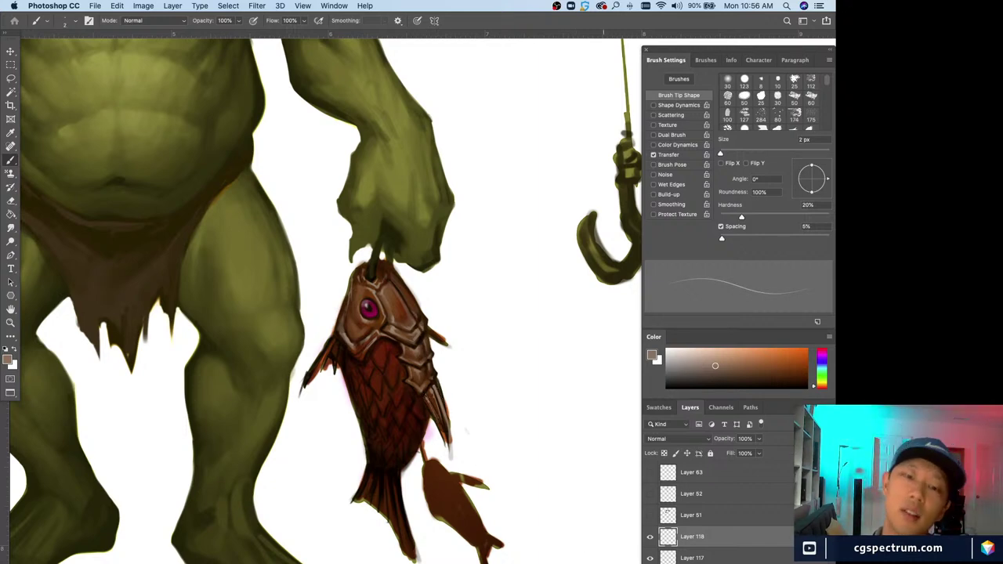
key("bracketleft")
mouse_move(332, 340)
left_mouse_down()
mouse_move(318, 364)
mouse_move(342, 365)
left_mouse_up()
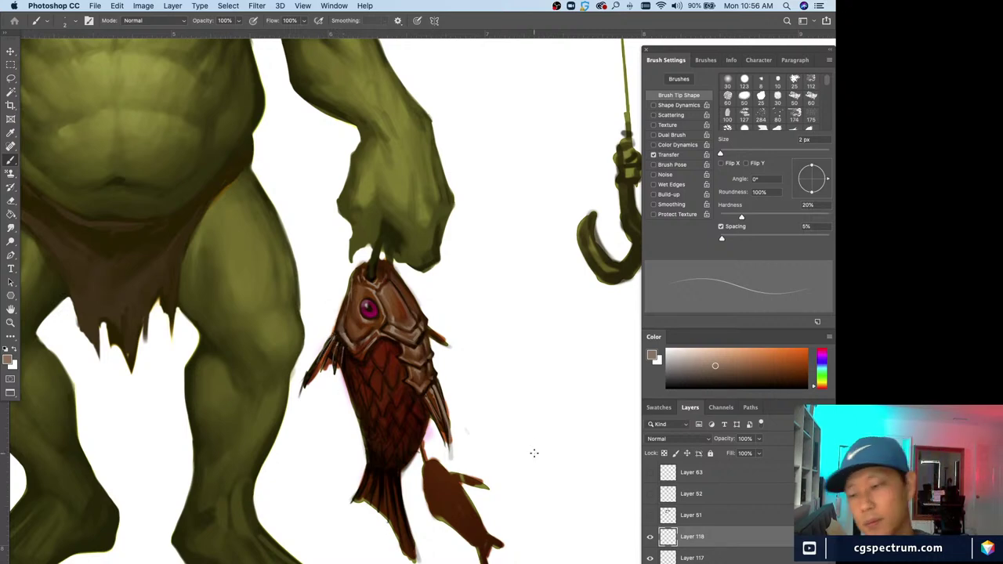
- On a new layer, brighten a red sampled from the fish's body and paint the first scale highlights below the head at 7 px
left_click(387, 350, "alt")
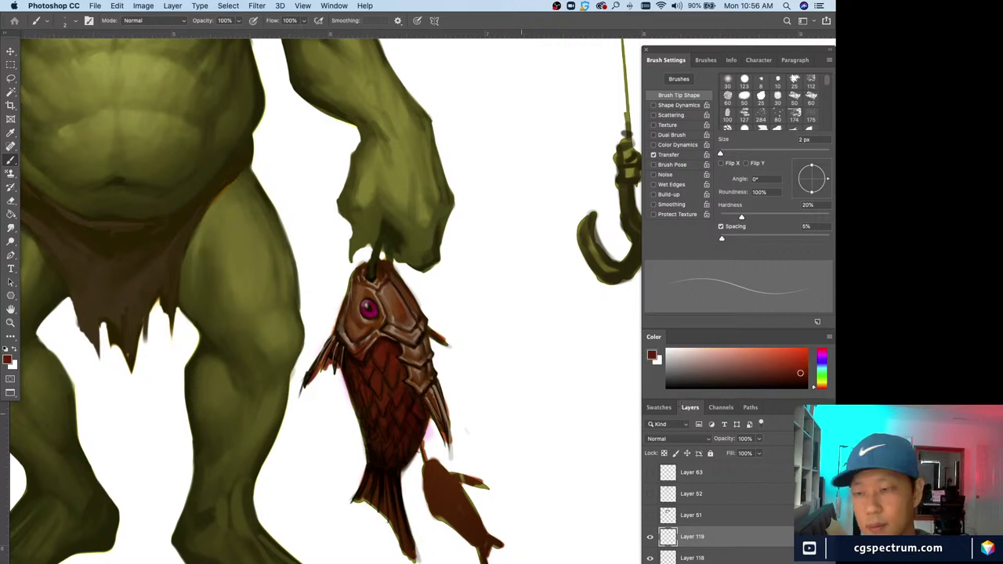
left_click(770, 365)
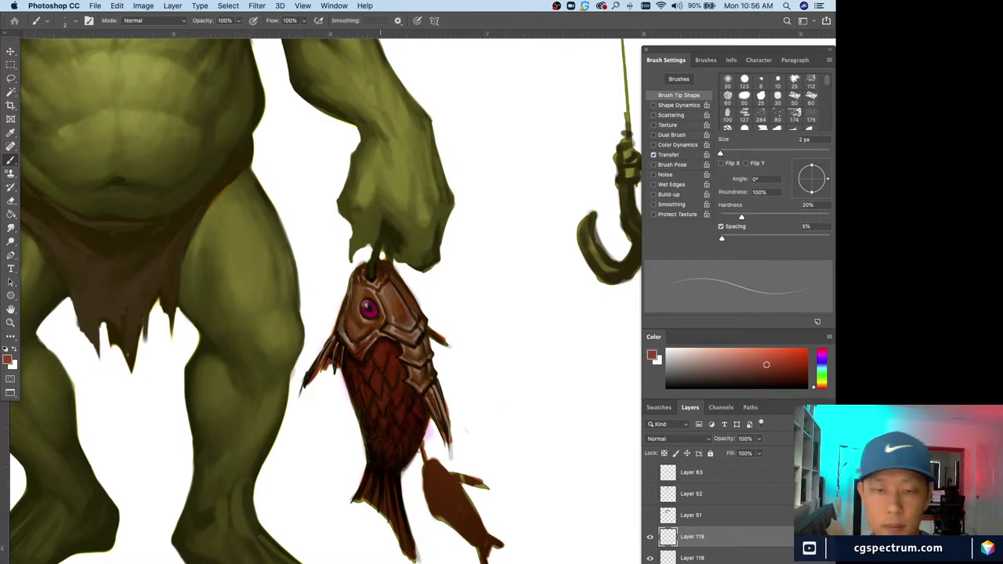
key("bracketright")
key("bracketright")
key("bracketright")
key("bracketright")
key("bracketright")
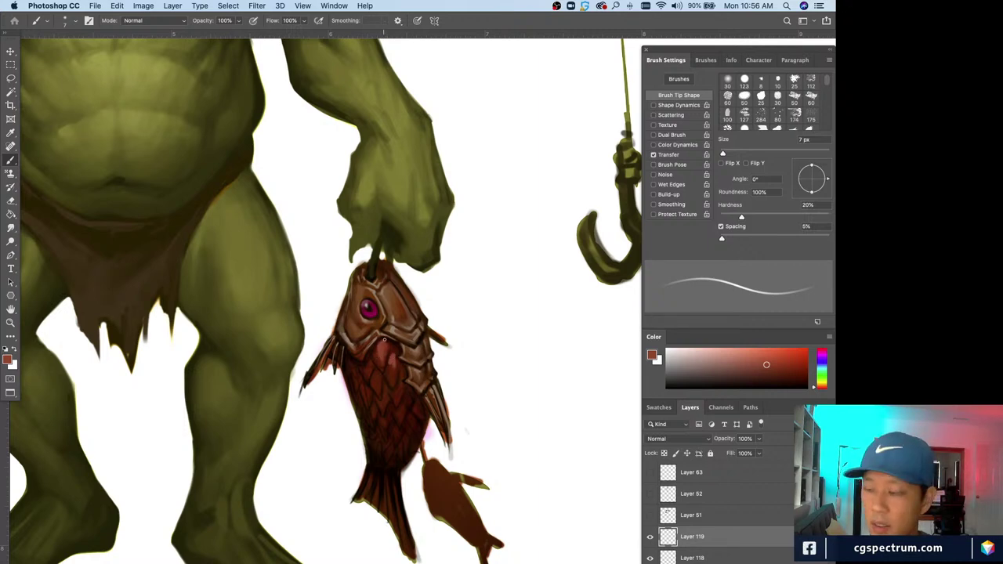
- Soften the upper scale highlights with a 10 px eraser and define individual scales with the red brush at 5 to 4 px
key("e")
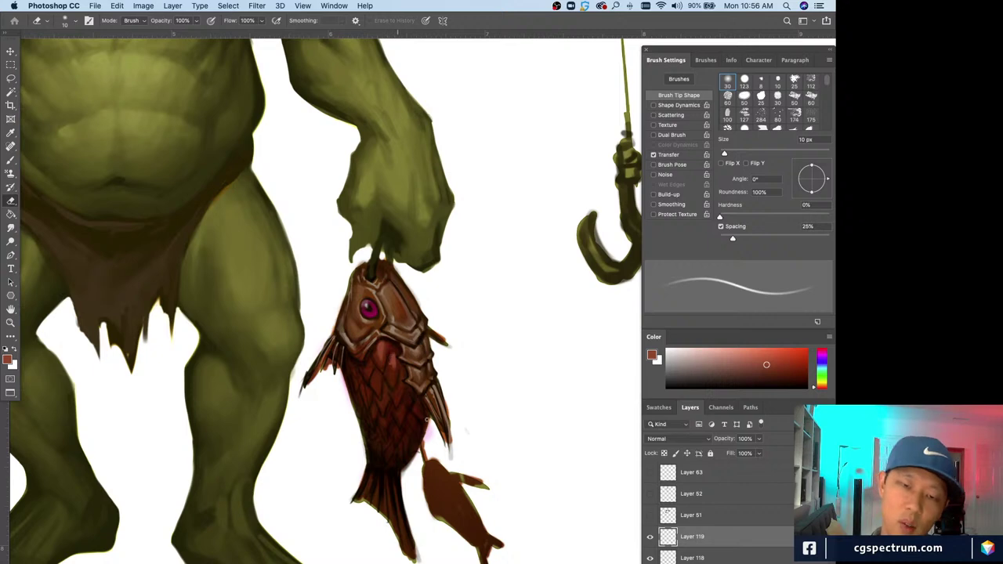
key("b")
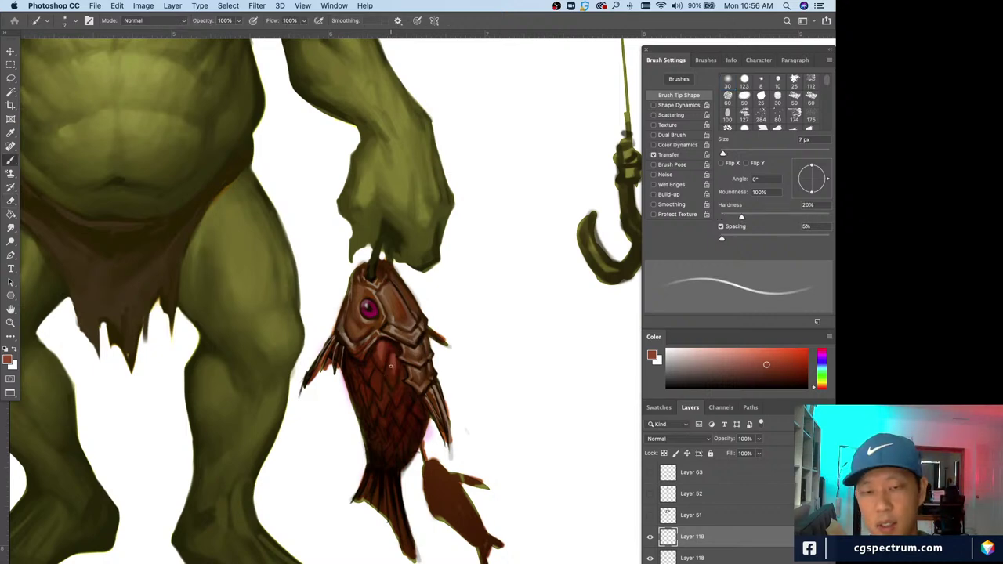
key("bracketleft")
key("bracketleft")
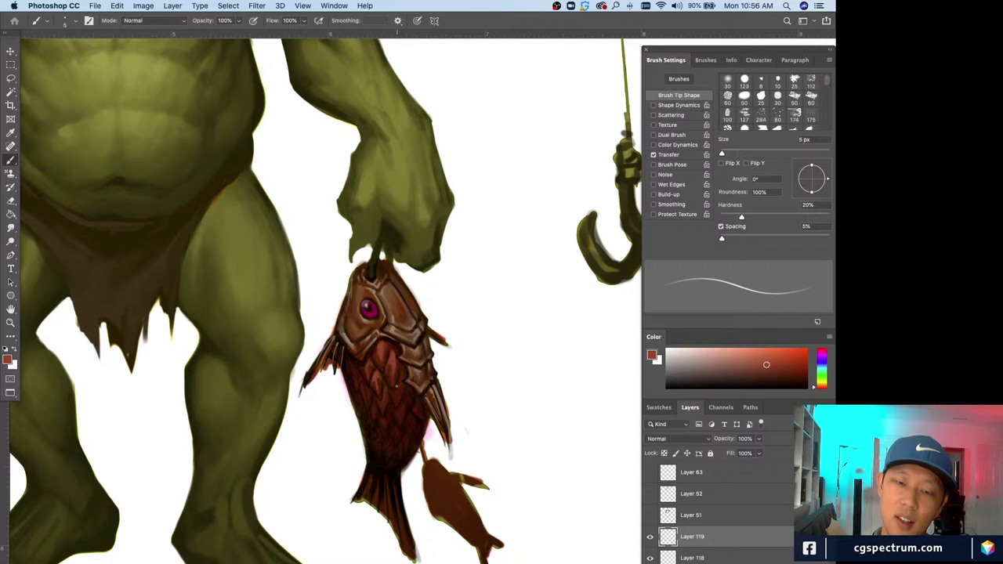
key("bracketleft")
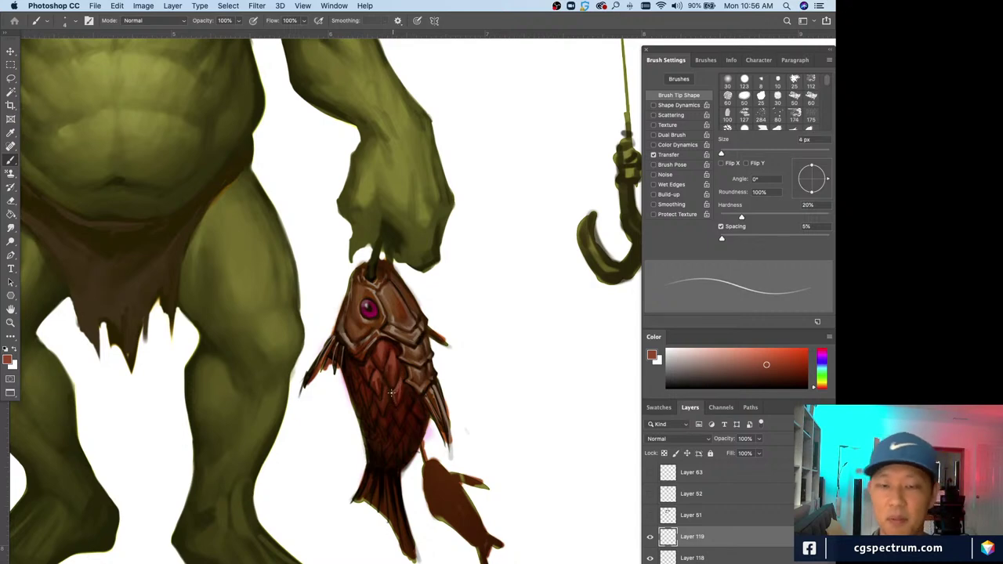
- Soften the scales with a 15 px eraser, then extend the highlights down and across the body at 3 to 7 px, resampling a red midway
key("e")
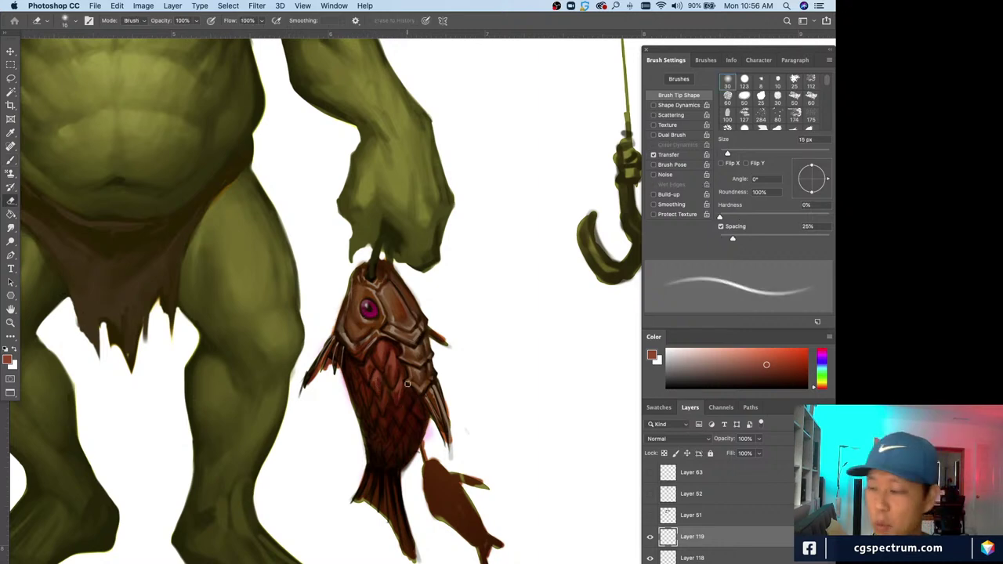
key("b")
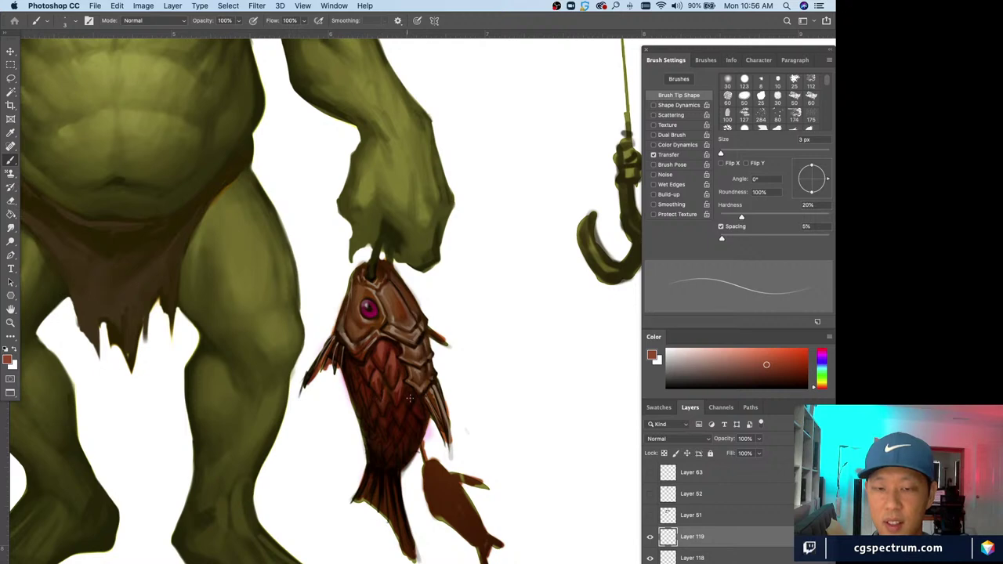
key("bracketright")
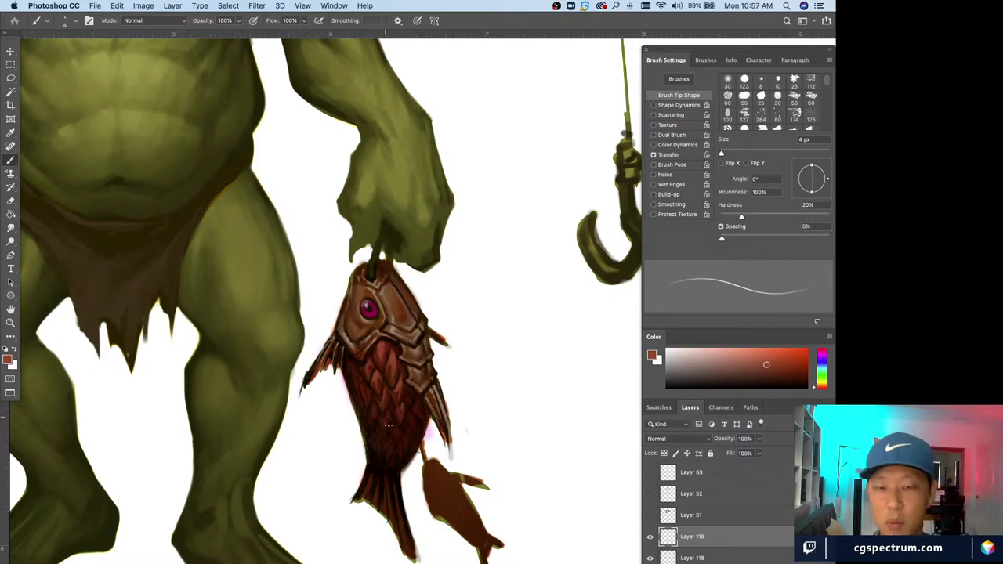
left_click(373, 388, "alt")
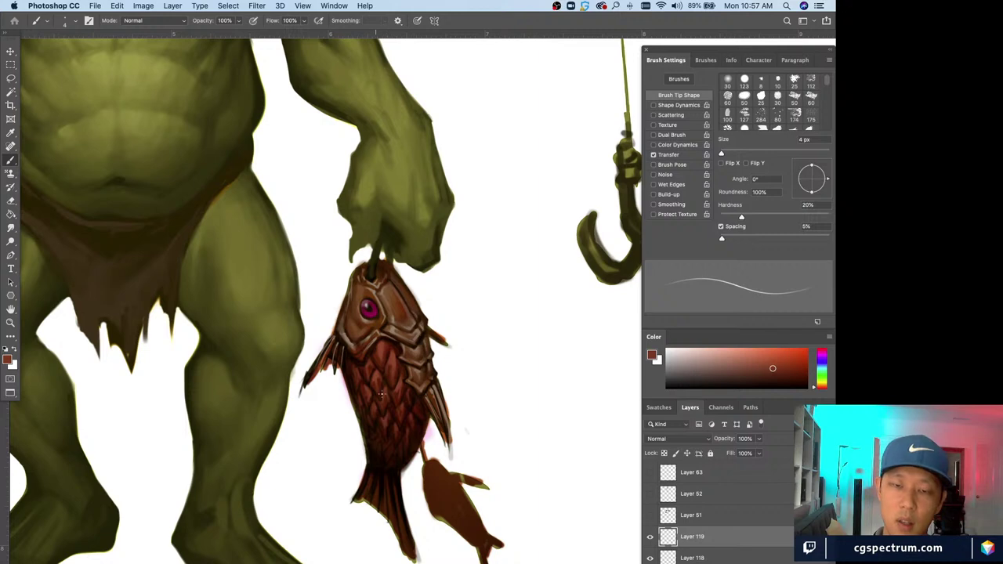
key("bracketright")
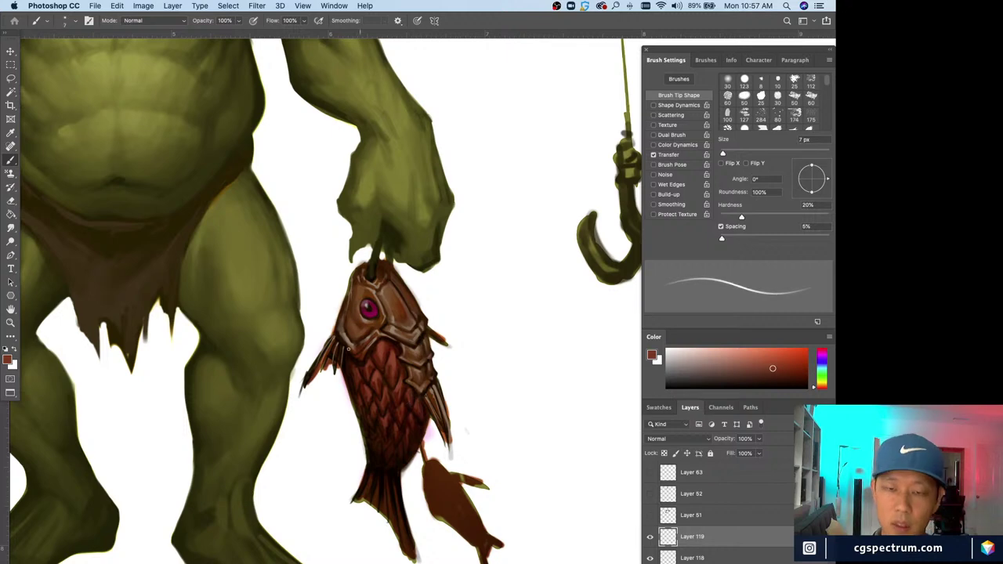
- Clean up with a 15 px eraser and highlight the lower scales in a brighter sampled red, using brush sizes from 8 to 5 px
key("e")
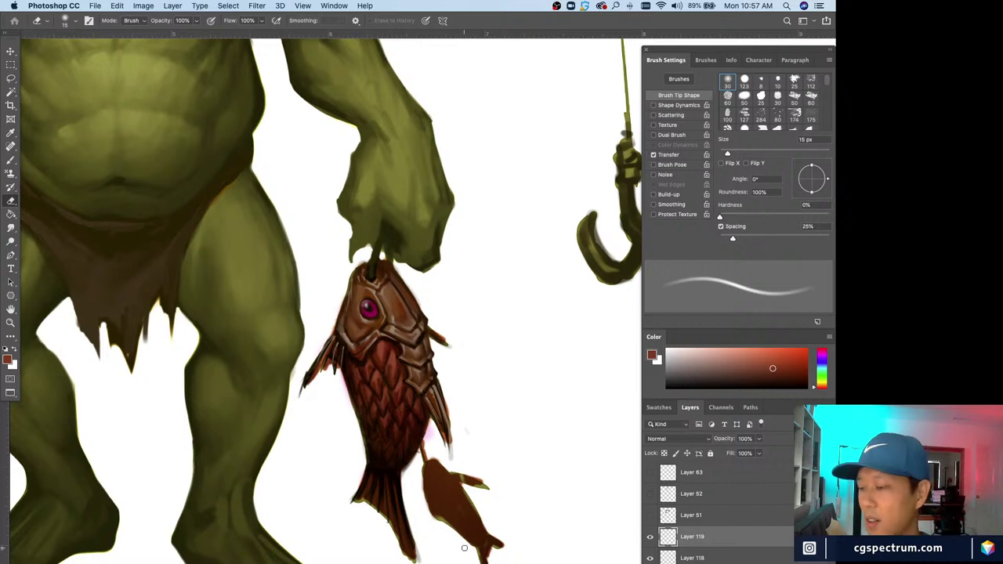
key("b")
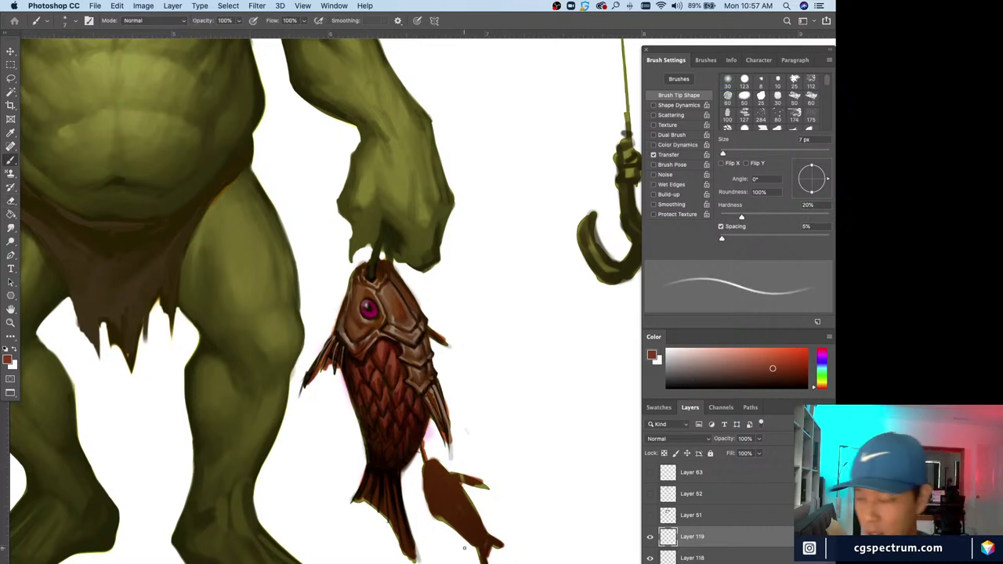
left_click(382, 347, "alt")
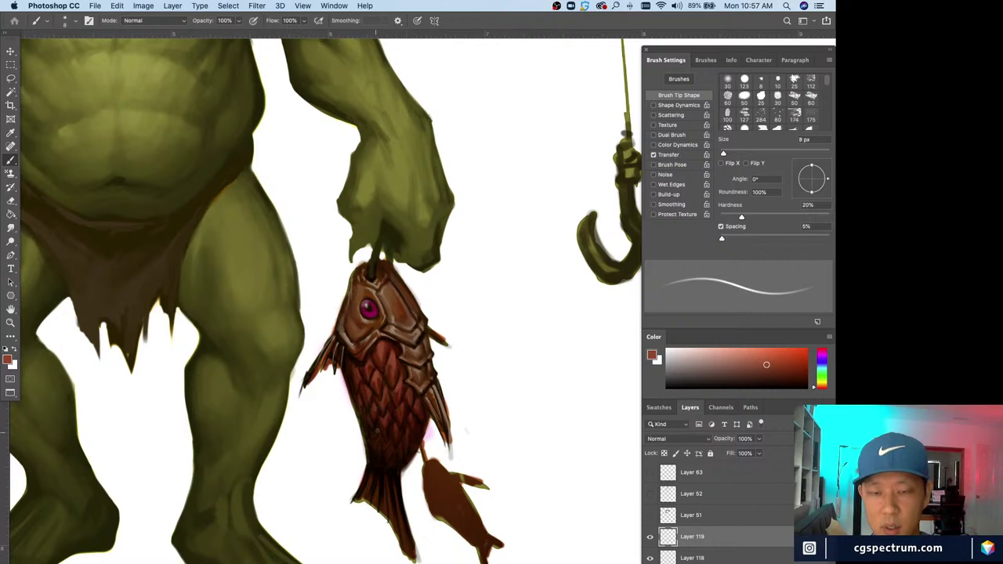
key("bracketleft")
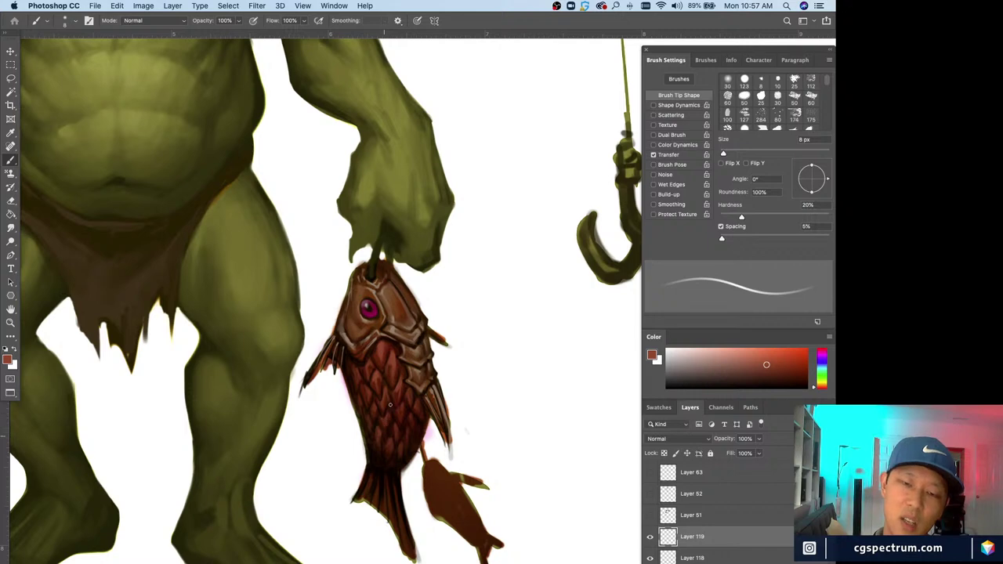
key("bracketleft")
key("bracketleft")
key("bracketleft")
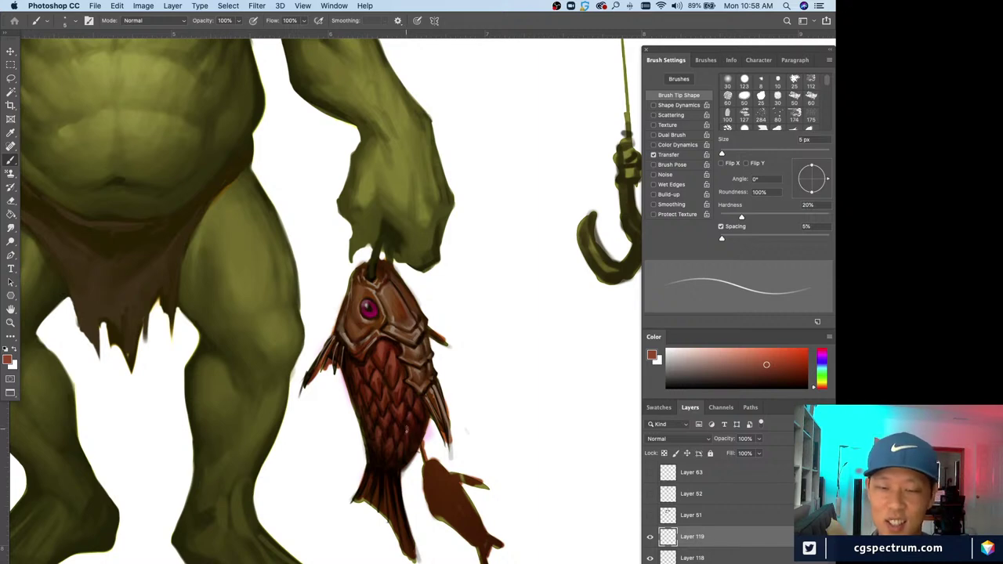
key("bracketright")
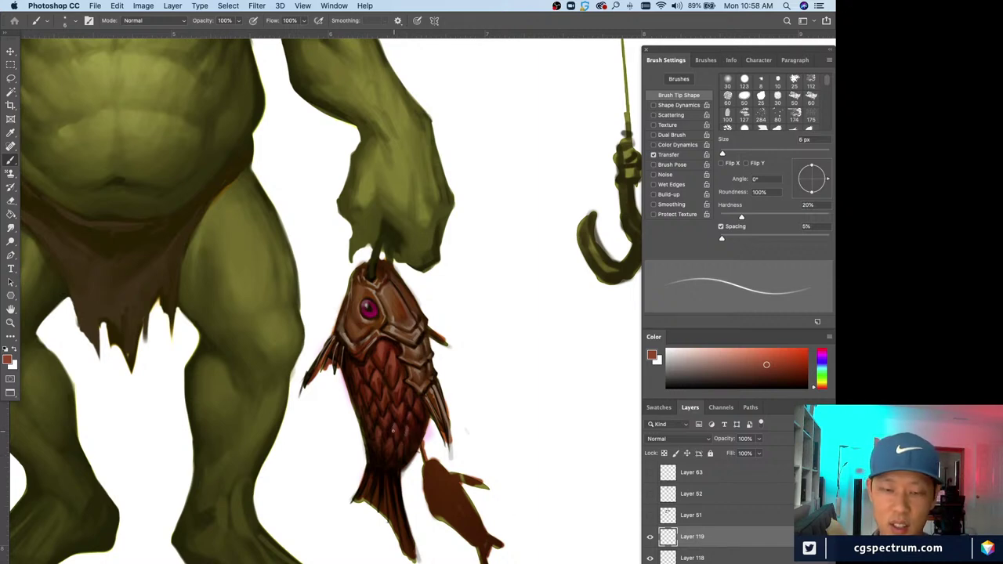
- Fade the lowest scale highlights towards the tail with a 20 to 15 px soft eraser and check the fish zoomed out
key("e")
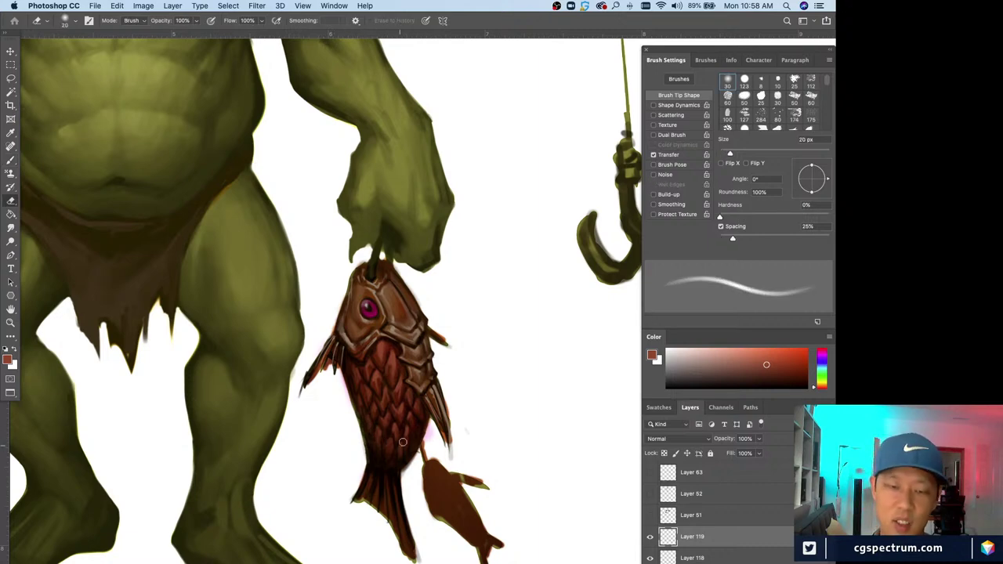
key("bracketleft")
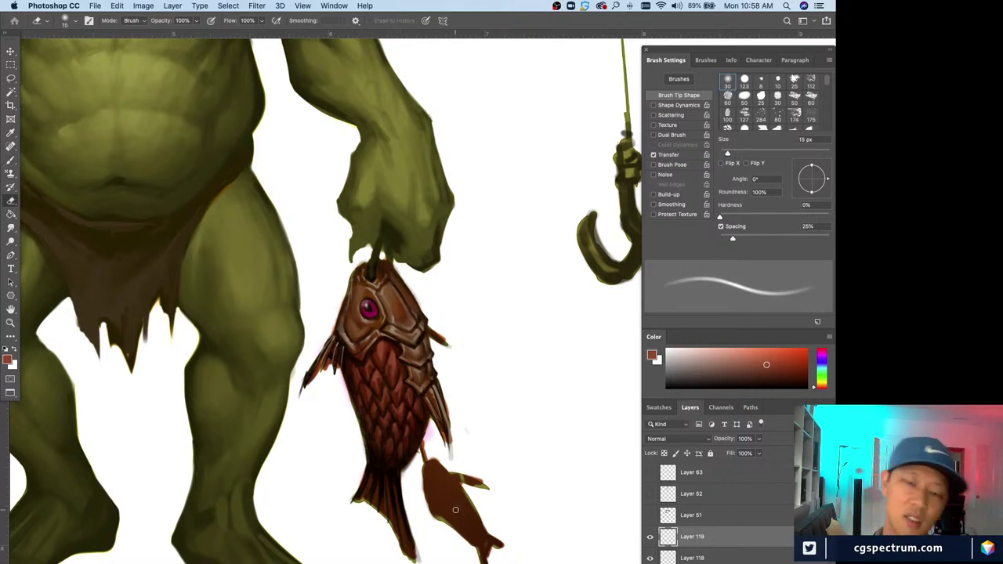
key("super+minus")
key("super+minus")
key("super+equal")
key("super+equal")
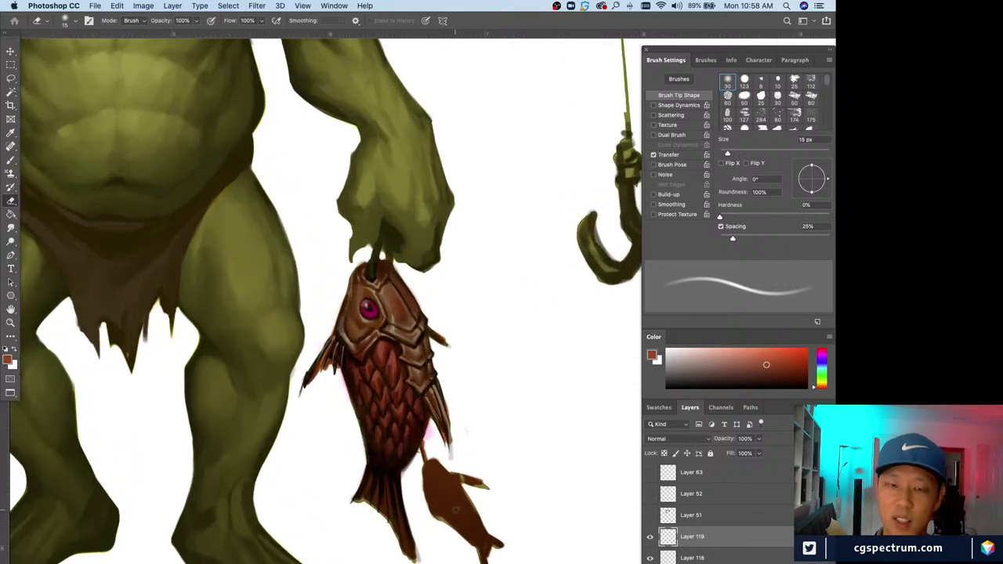
- Add a new layer above Layer 119 and touch up the upper scales with dark and light reds sampled from the body at 7 px
key("b")
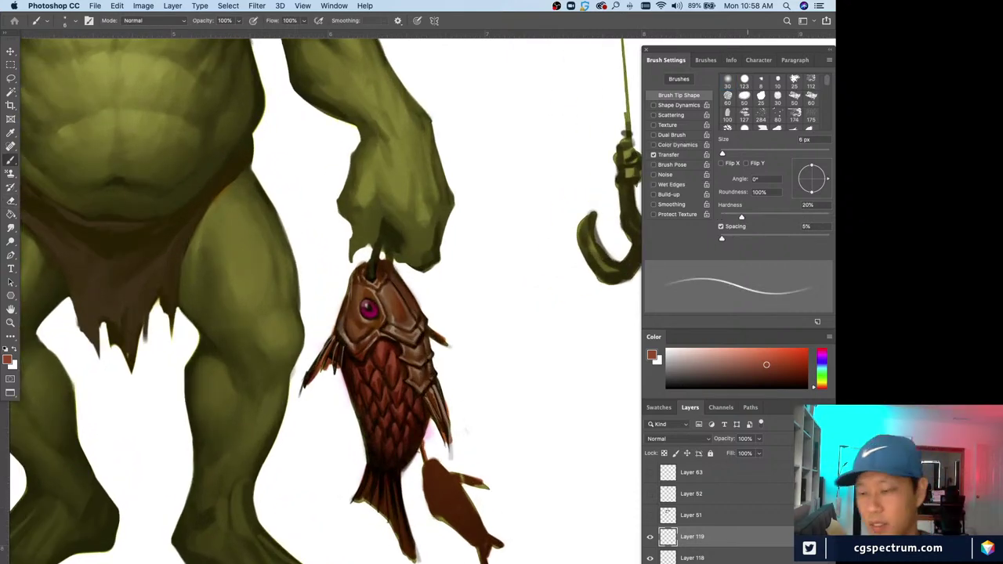
left_click(414, 413, "alt")
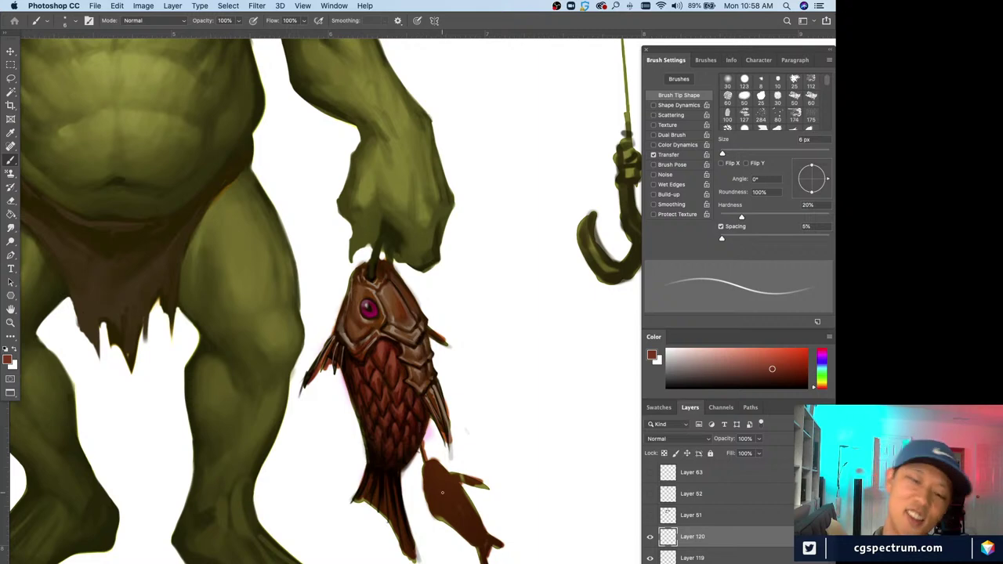
left_click(396, 350, "alt")
key("bracketright")
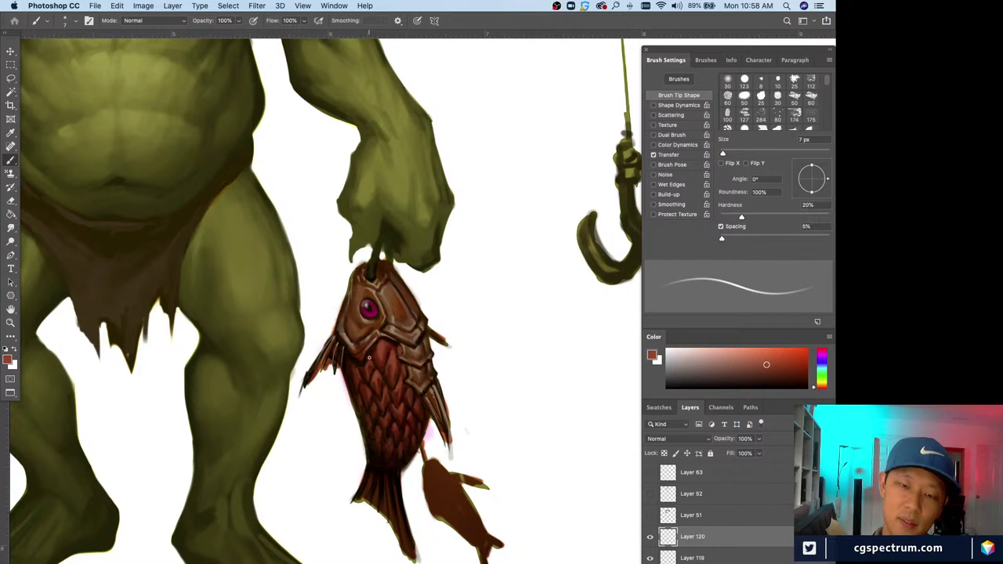
left_click(370, 374, "alt")
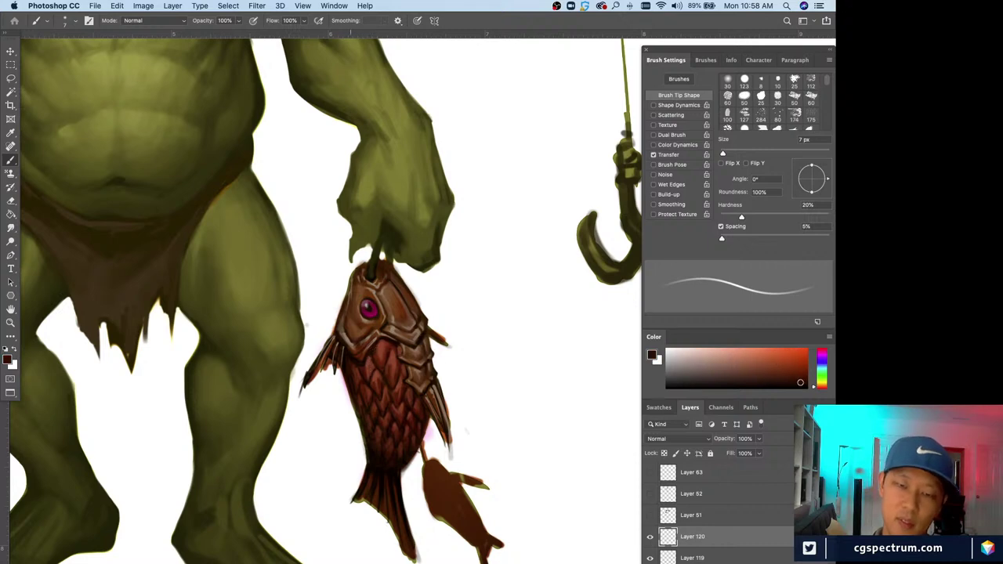
left_click(369, 378, "alt")
left_click(365, 365, "alt")
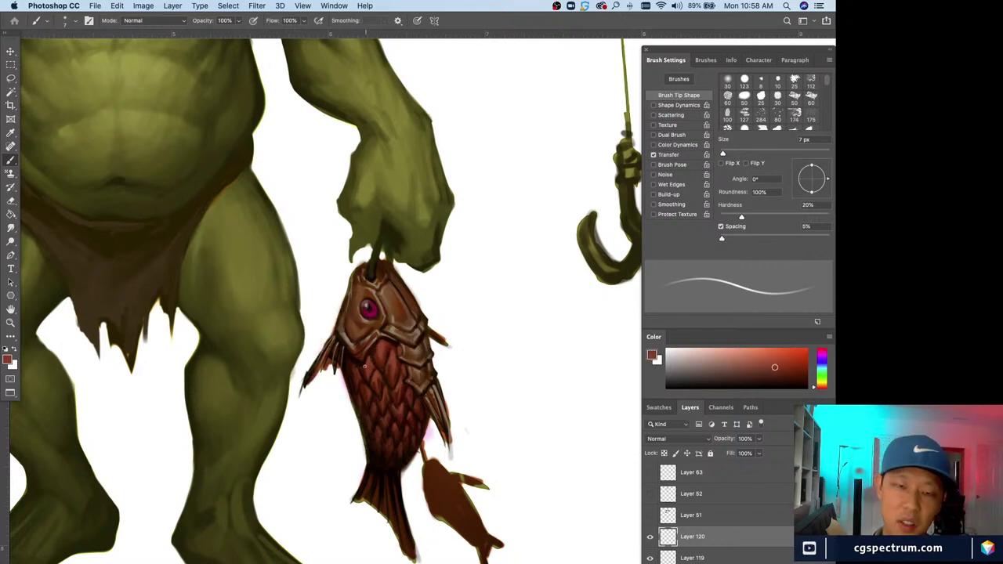
- Touch up the fish's upper scales with dark and light reds sampled from the body, using a 7 to 8 px brush
key("bracketright")
left_click(366, 369, "alt")
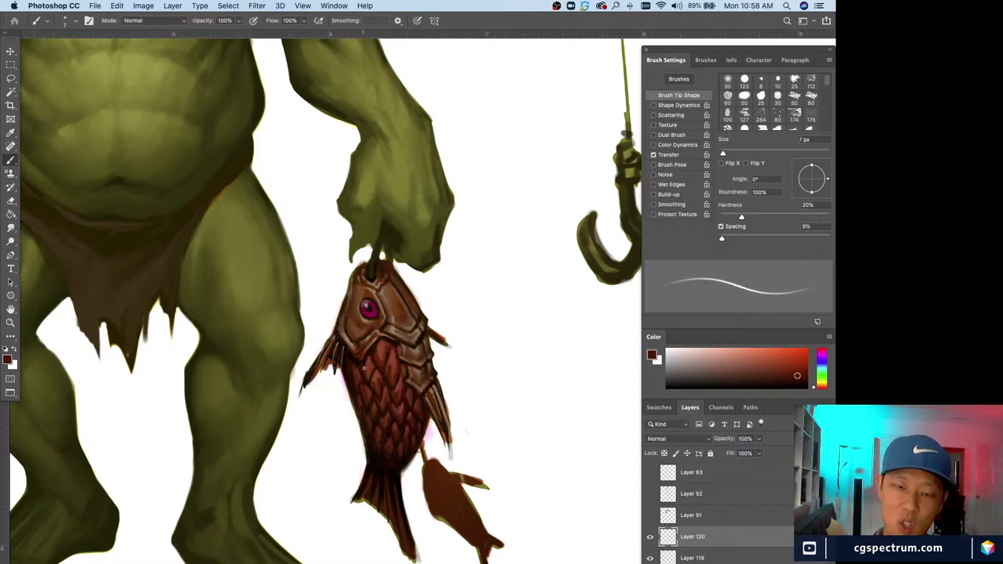
key("bracketleft")
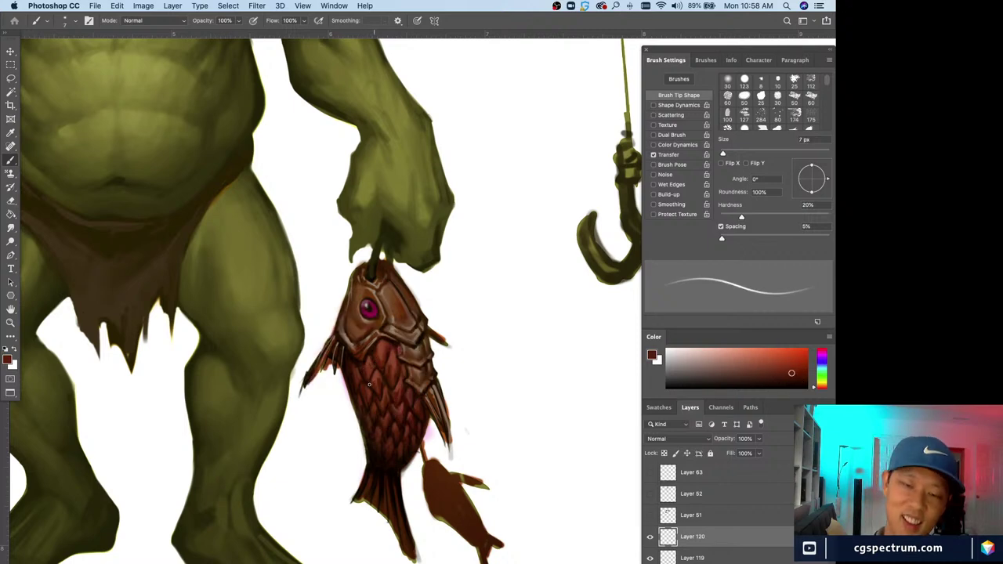
left_click(376, 375, "alt")
key("bracketright")
left_click_drag(377, 377, 388, 405)
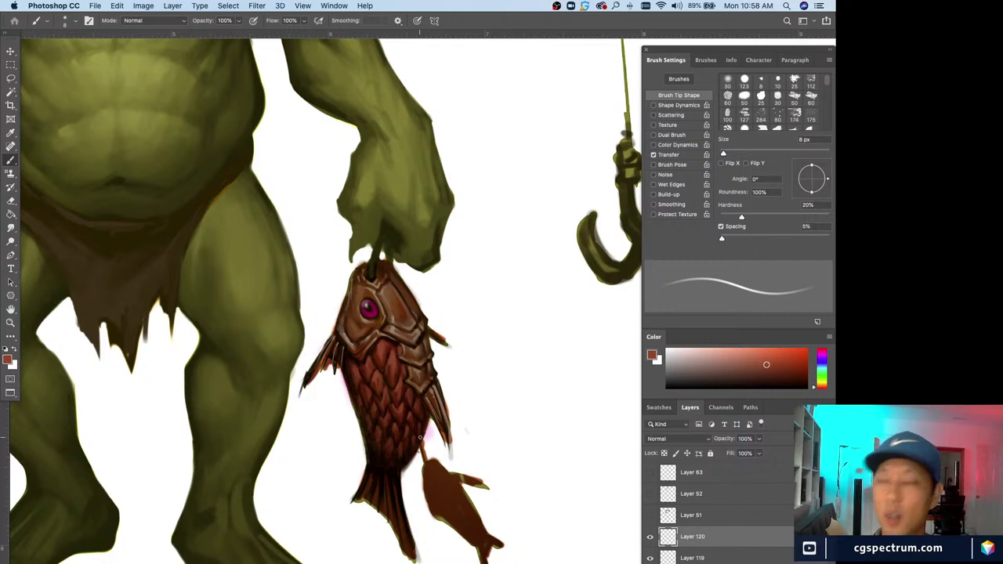
- Refine the scales along the fish's belly side with sampled mid, dark and light reds at 6 to 7 px
left_click(374, 366, "alt")
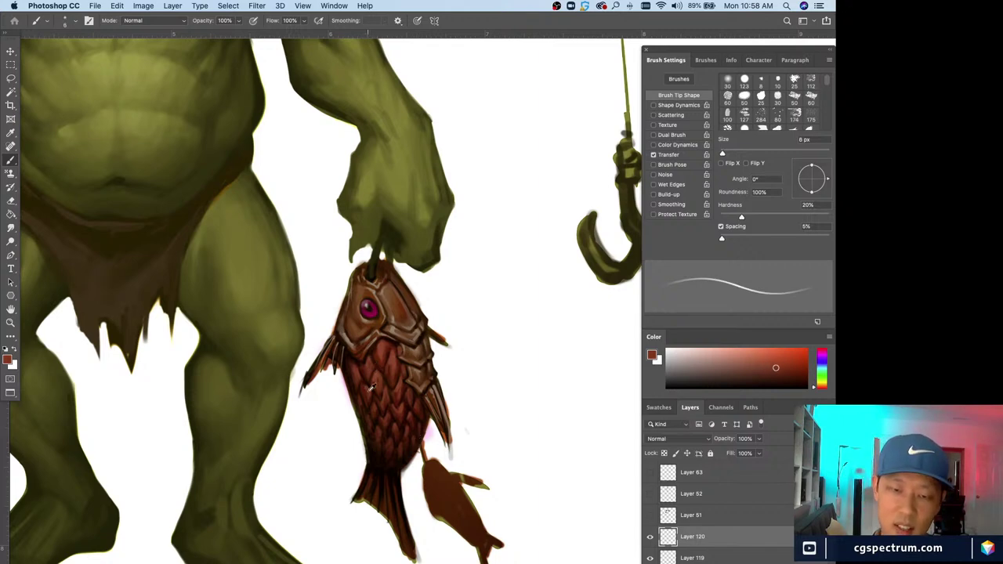
left_click(368, 390, "alt")
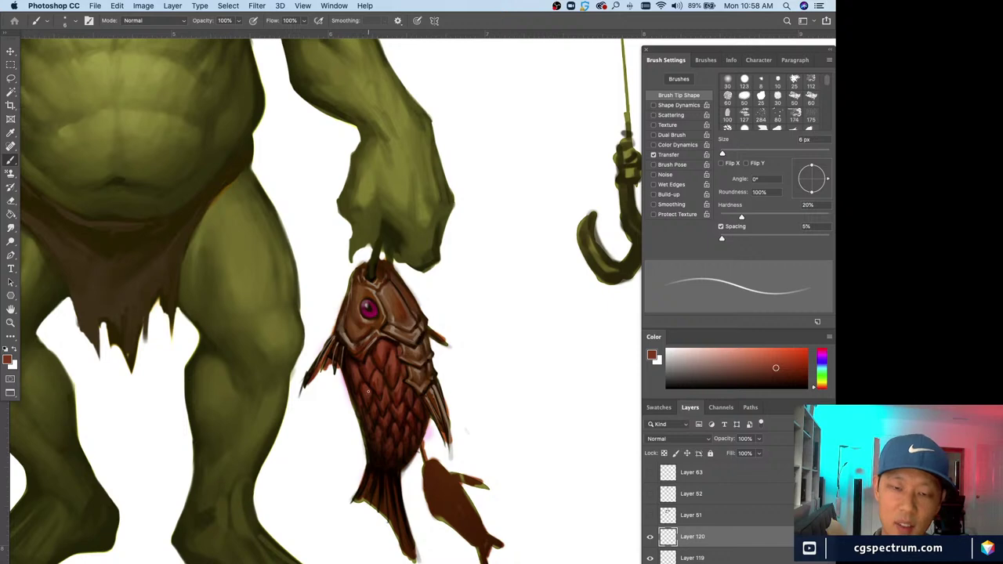
left_click(370, 392, "alt")
key("bracketright")
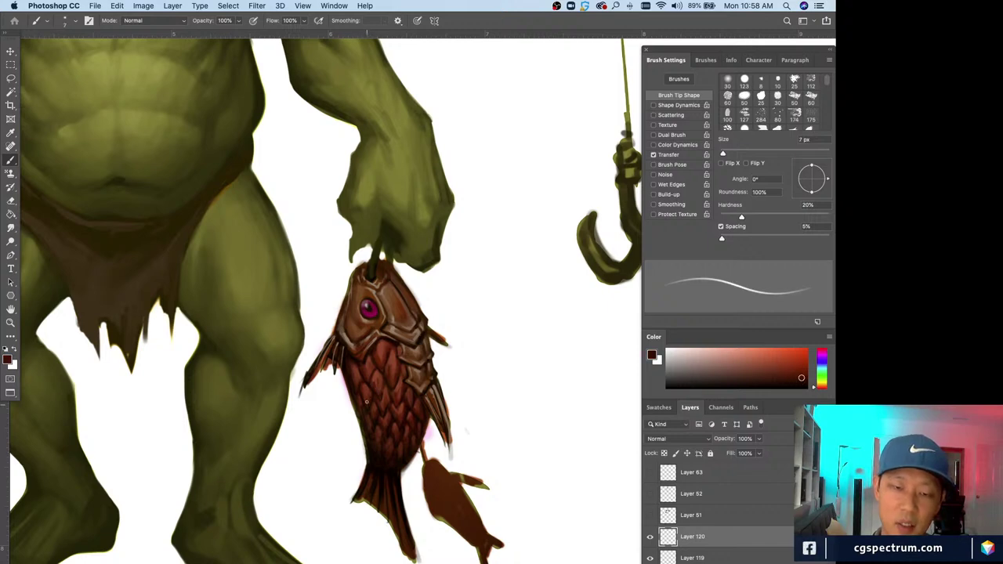
left_click(365, 387, "alt")
left_click(378, 373, "alt")
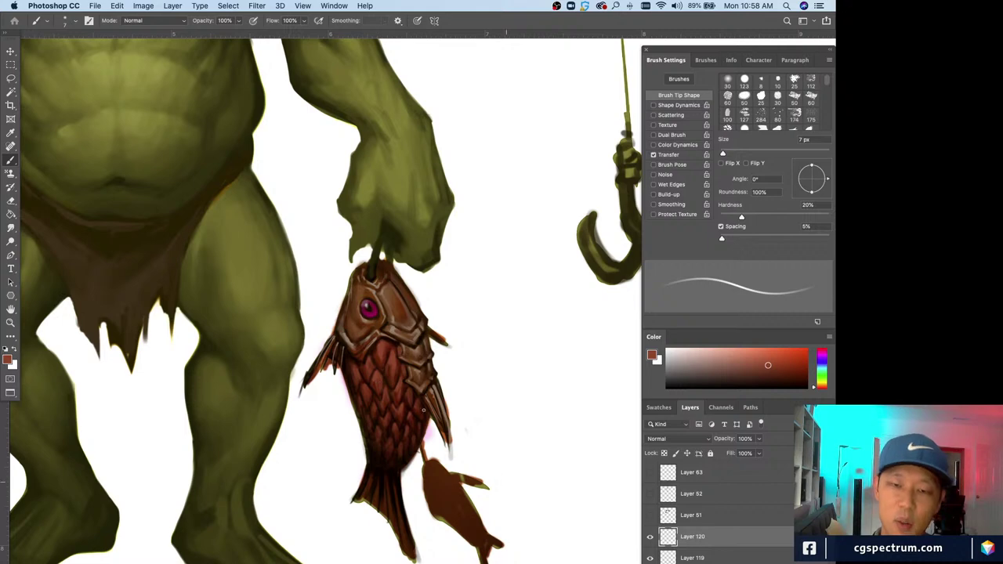
- Define the central scales with alternating dark and light sampled reds, reducing the brush from 7 to 5 px
left_click(374, 382, "alt")
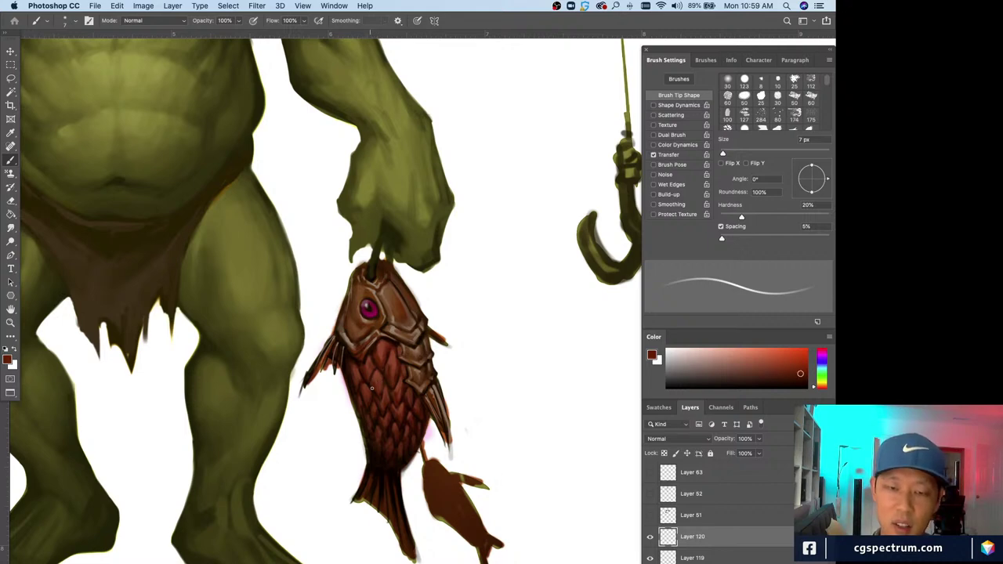
left_click(382, 353, "alt")
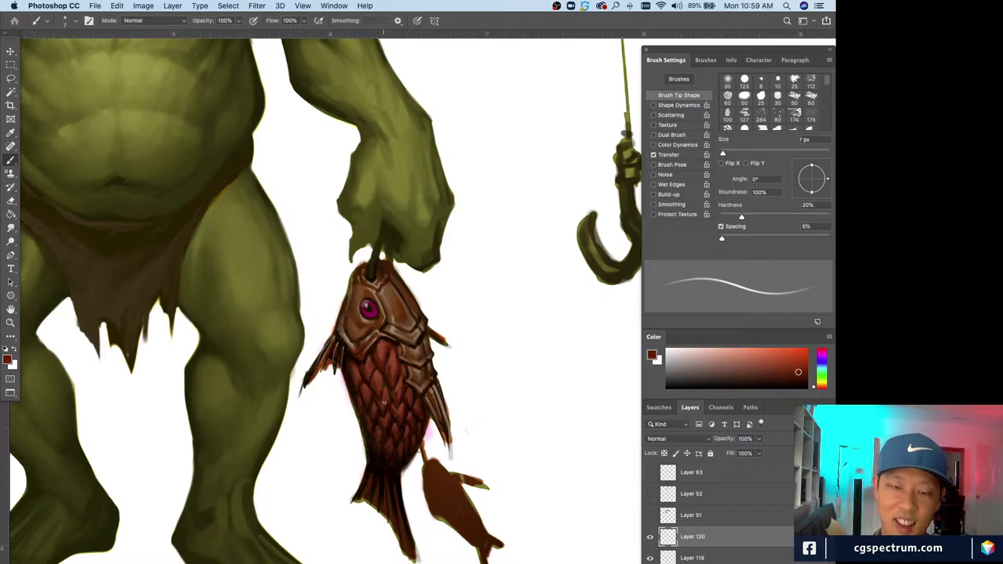
left_click(375, 374, "alt")
key("bracketleft")
key("bracketleft")
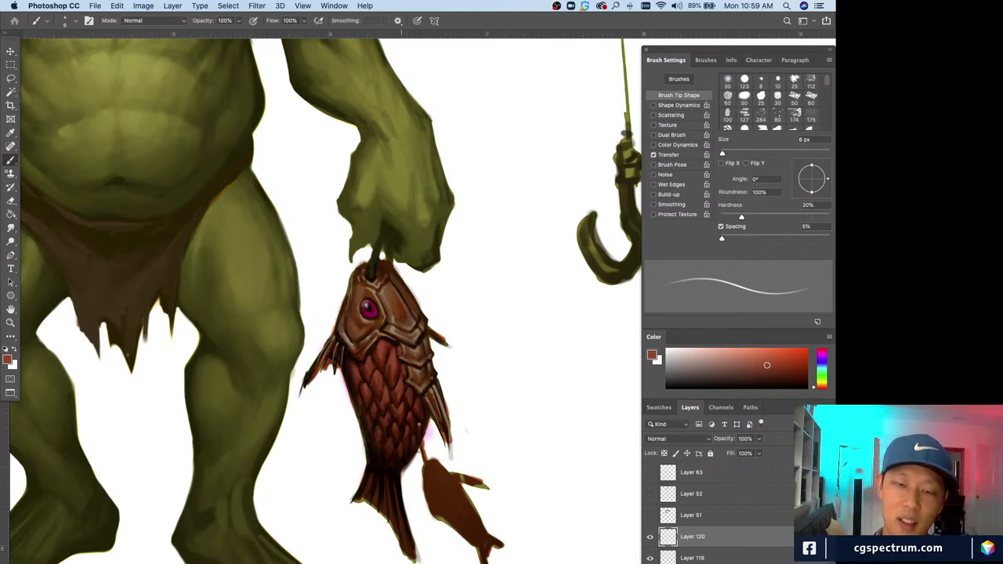
left_click(393, 357, "alt")
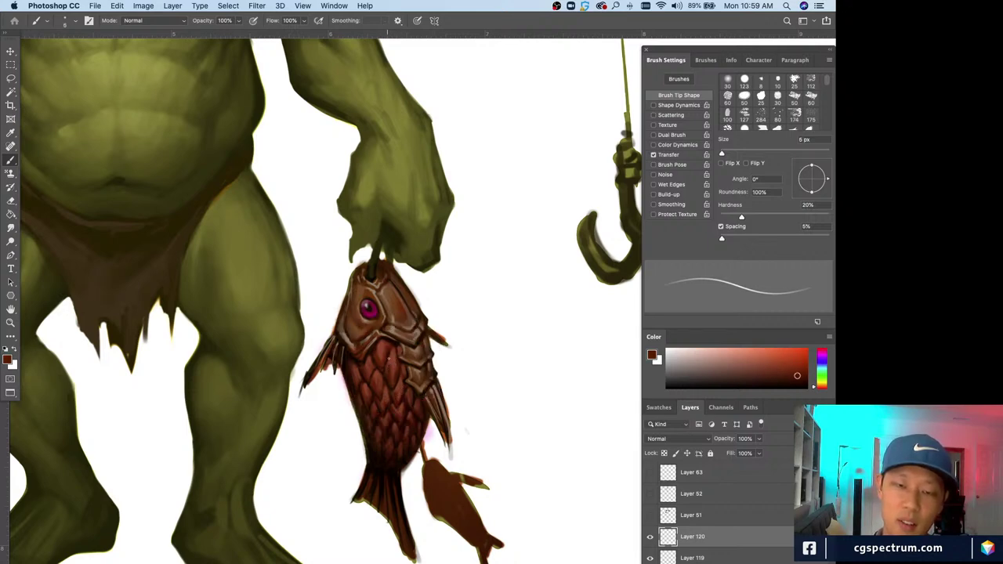
left_click(395, 385, "alt")
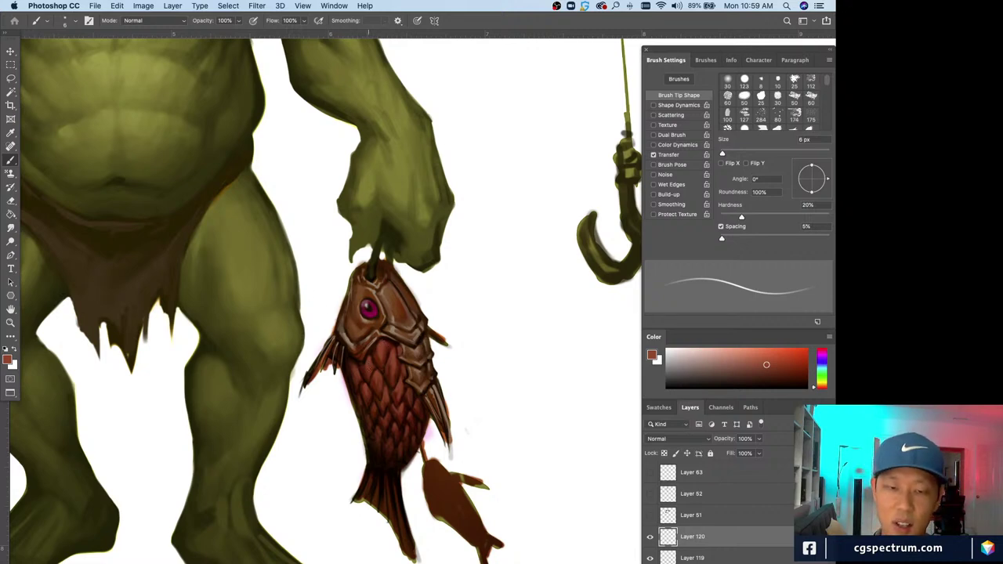
- Blend the scales just below the head plates with freshly sampled reds, enlarging the brush from 6 to 8 px
left_click(366, 358, "alt")
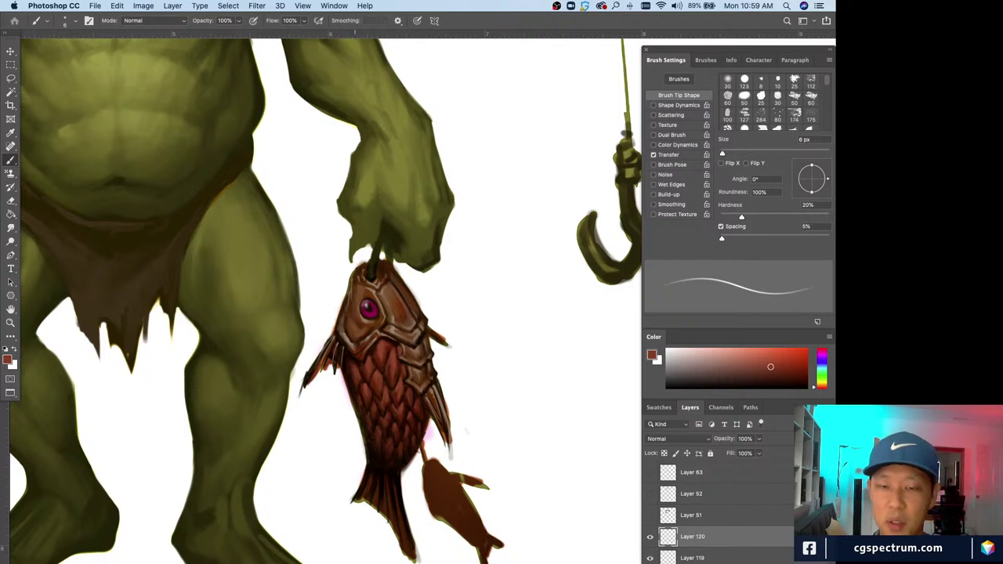
key("bracketright")
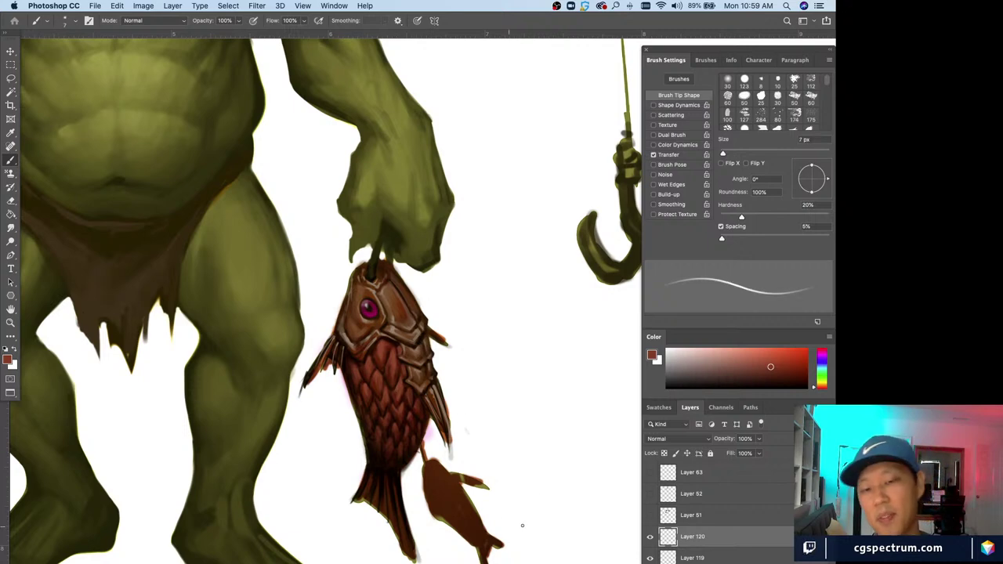
key("bracketright")
left_click(404, 360, "alt")
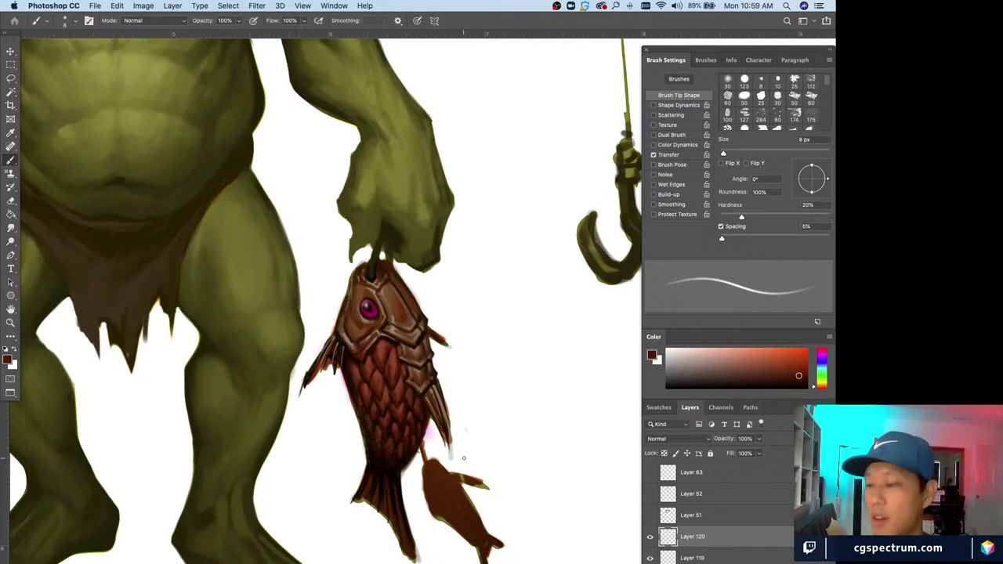
left_click(359, 365, "alt")
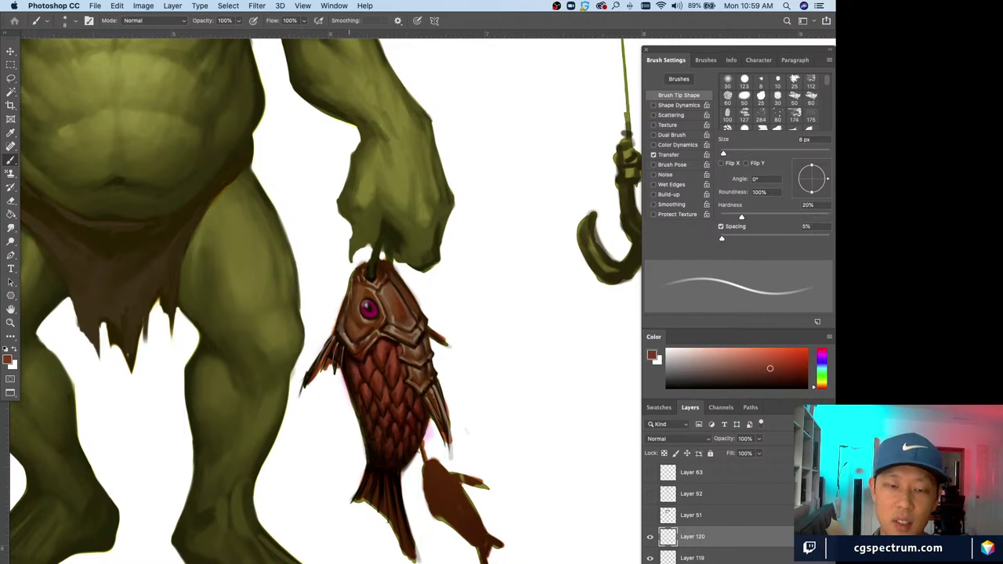
- Add fine red touches to the body's edge and the lower scales near the tail with a 3 to 4 px brush
key("bracketleft")
key("bracketleft")
key("bracketleft")
key("bracketleft")
key("bracketleft")
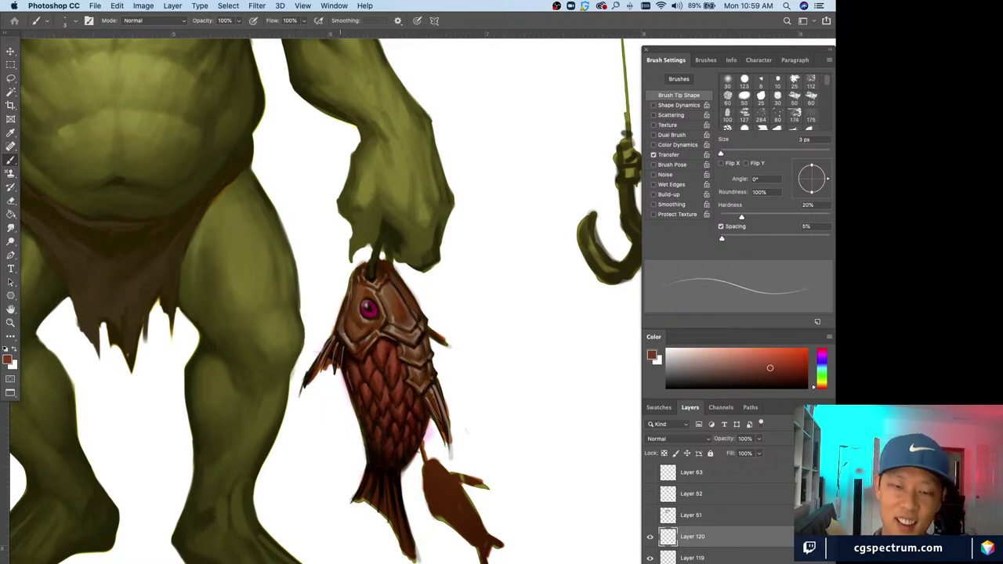
key("bracketright")
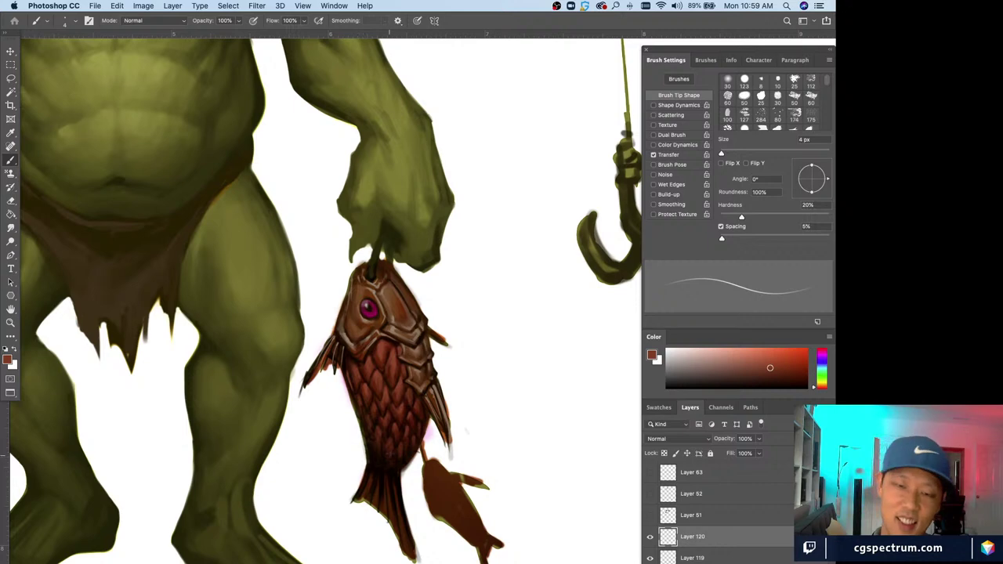
key("super+minus")
key("super+minus")
key("super+minus")
key("super+minus")
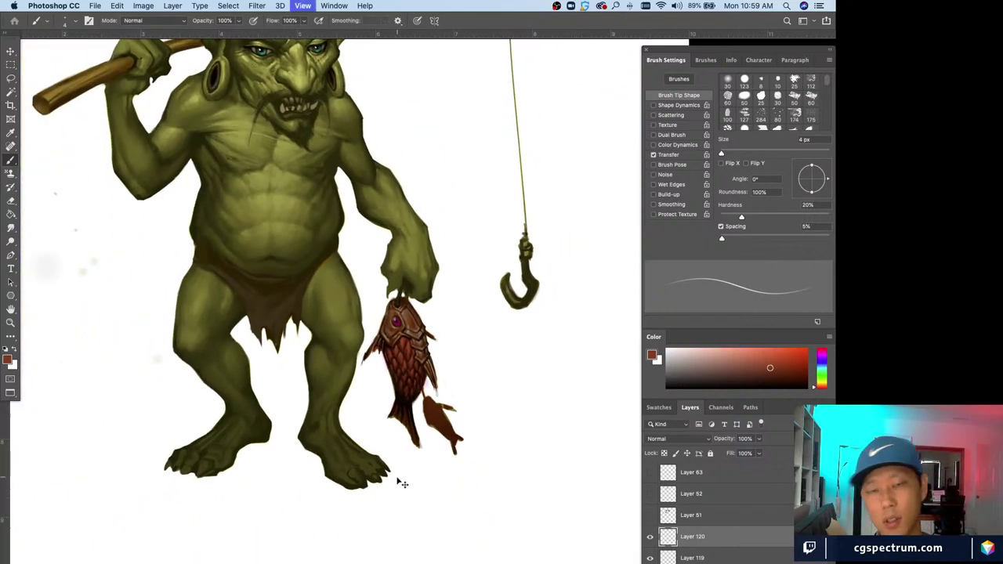
- Add a new layer above Layer 120 and glaze a lighter red over the fish's scales with a 35 px brush
key("super+equal")
key("super+equal")
key("super+equal")
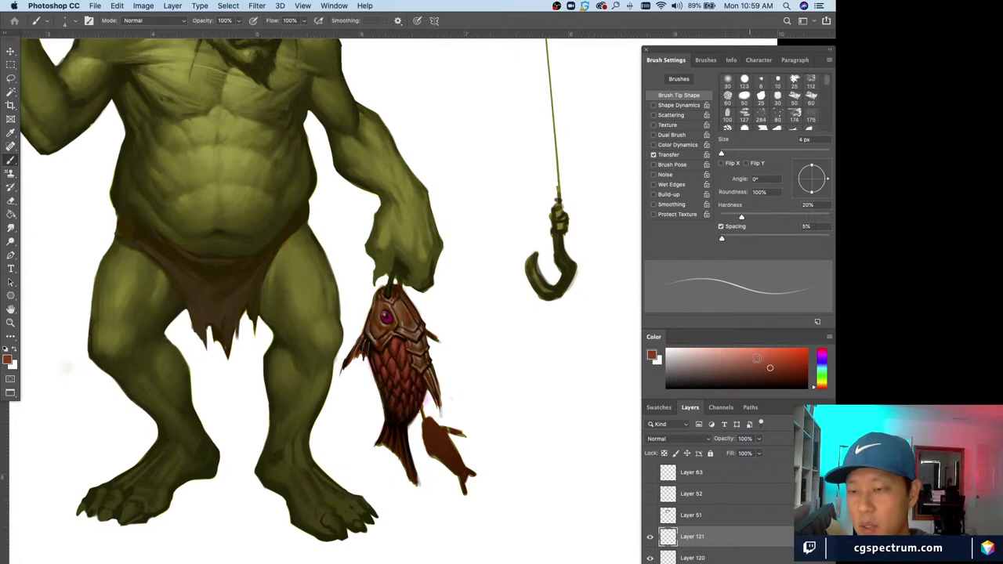
key("bracketright")
key("bracketright")
key("bracketright")
key("bracketright")
key("bracketright")
key("bracketright")
key("bracketright")
key("bracketright")
key("bracketright")
key("bracketright")
key("bracketright")
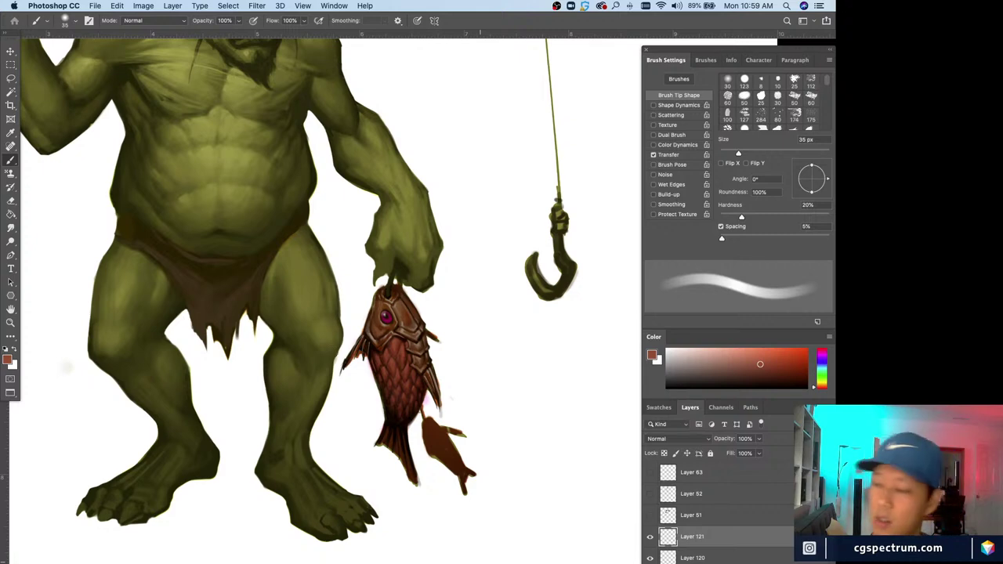
- Erase the light red glaze from the scales with a soft 50 px eraser
key("e")
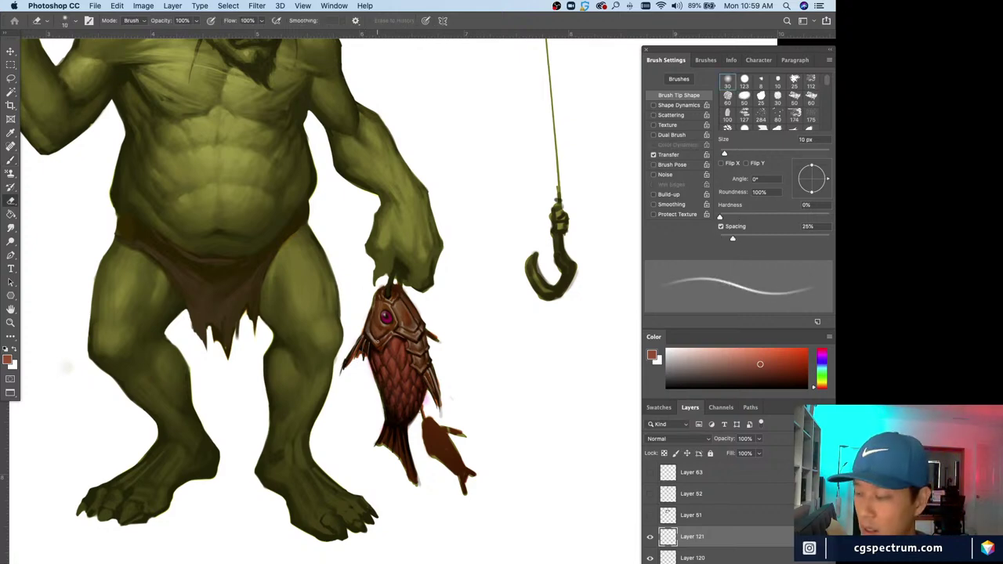
key("bracketright")
key("bracketright")
key("bracketright")
key("bracketright")
key("bracketright")
key("bracketright")
key("bracketright")
key("bracketright")
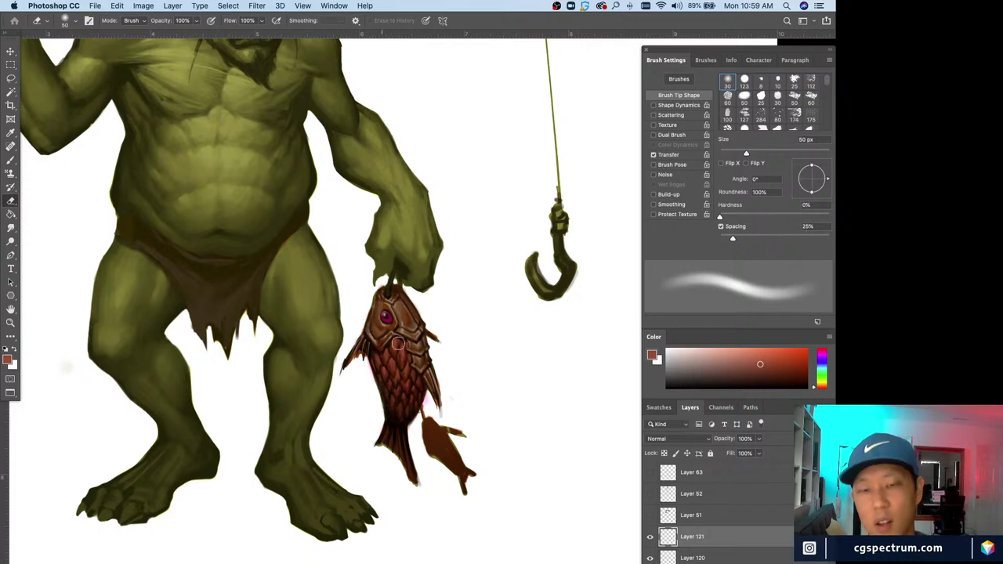
- Set Layer 121 to Overlay and brighten the upper scales with a pale greyish red, using a 35 to 40 px brush
key("b")
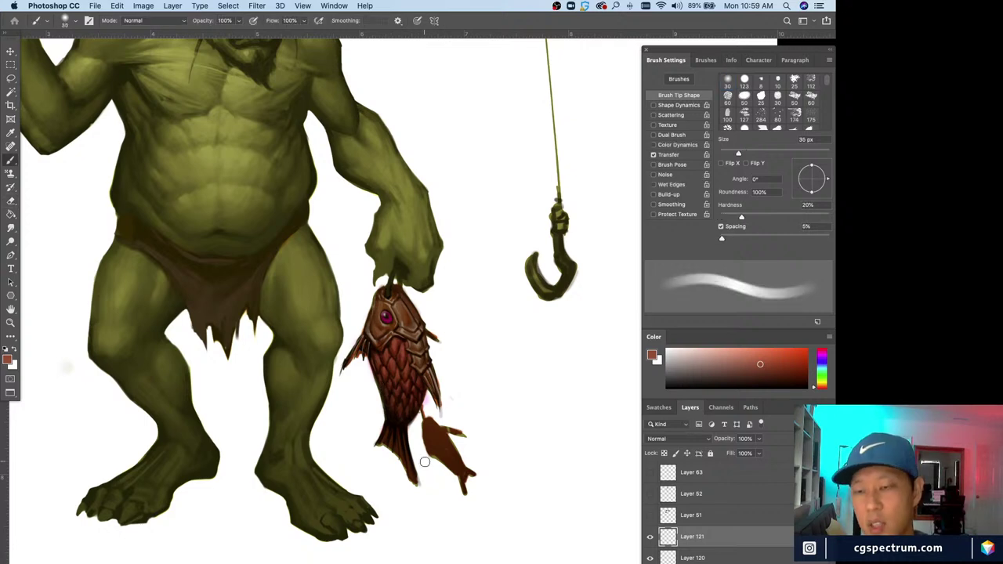
left_click(659, 440)
left_click(654, 549)
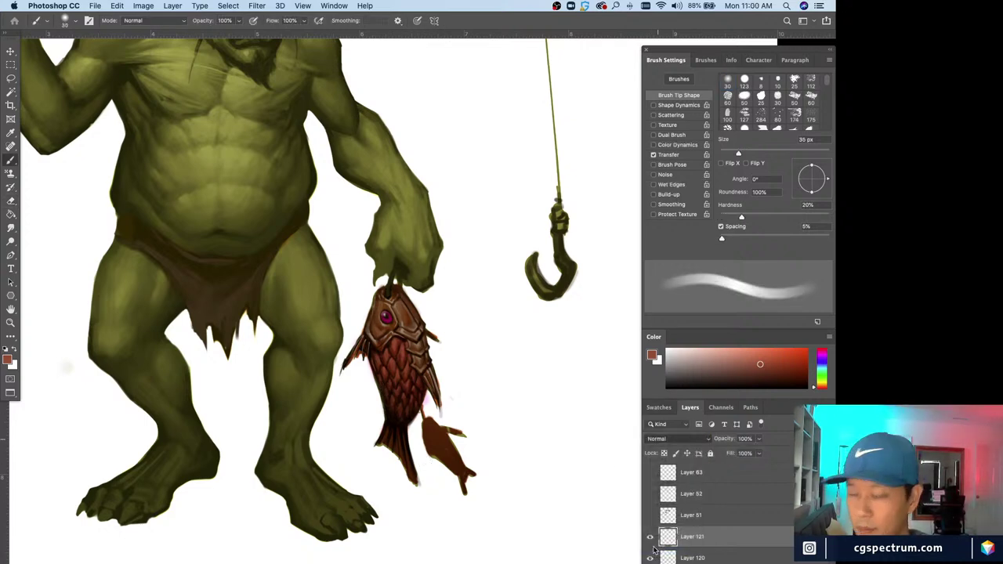
left_click(655, 551)
left_click(699, 359)
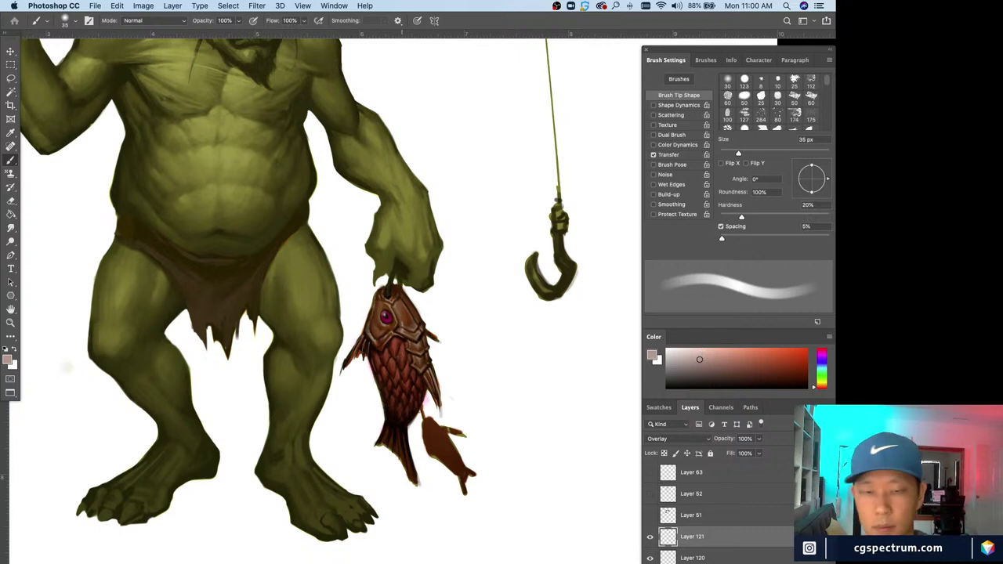
key("bracketright")
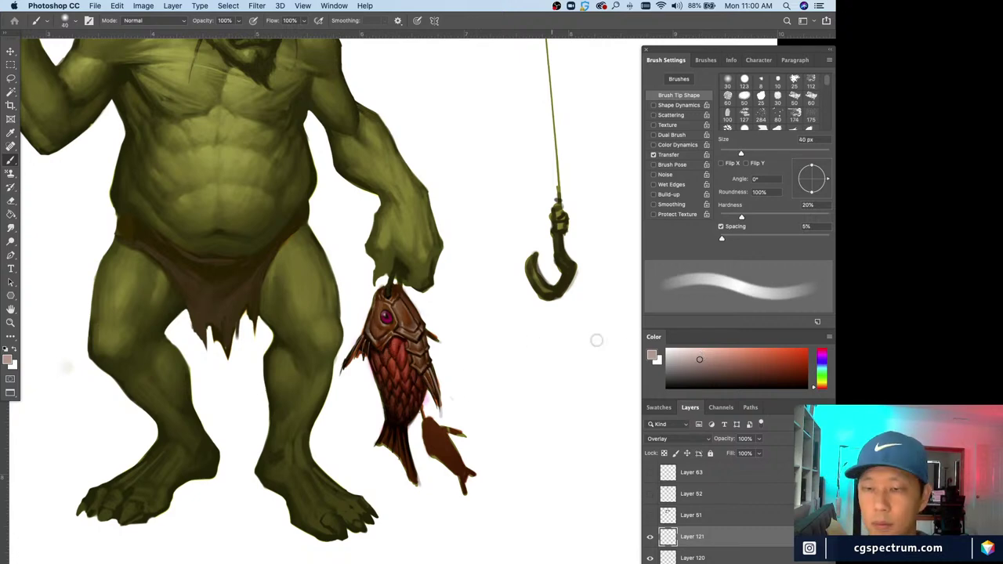
- Intensify the scale highlights on the Overlay layer with paler, greyer tones, using brush sizes from 40 to 30 px
left_click(676, 362)
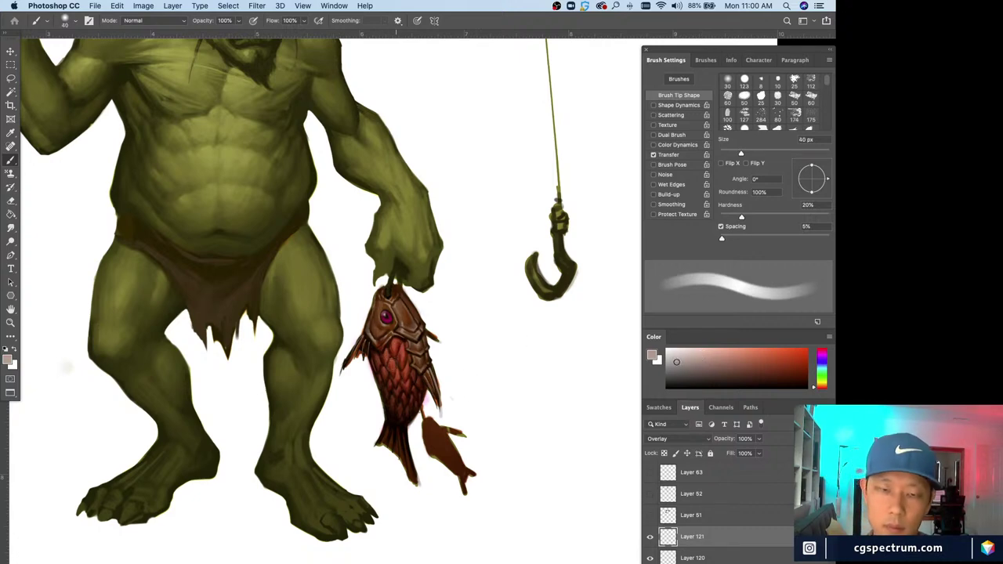
left_click(671, 356)
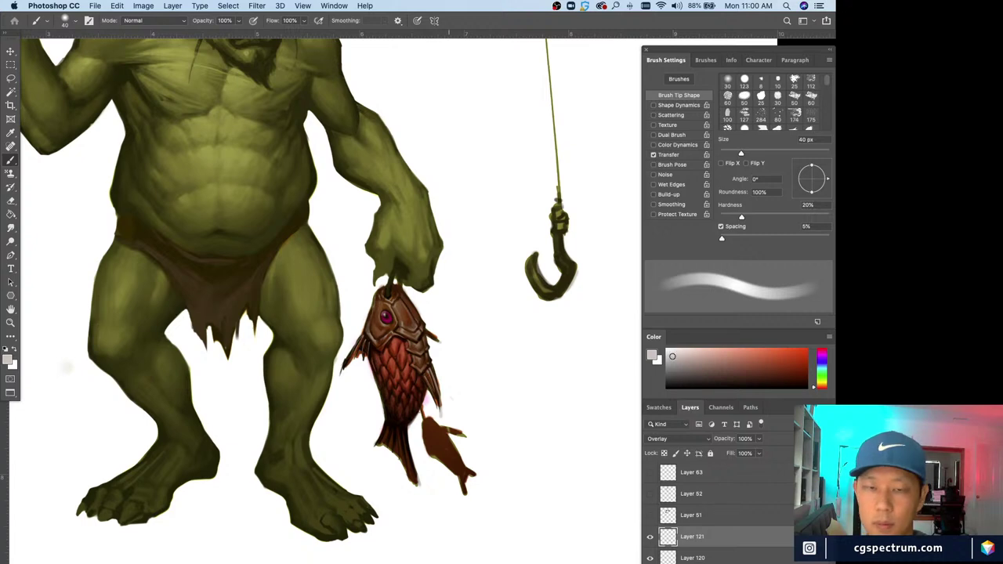
key("bracketleft")
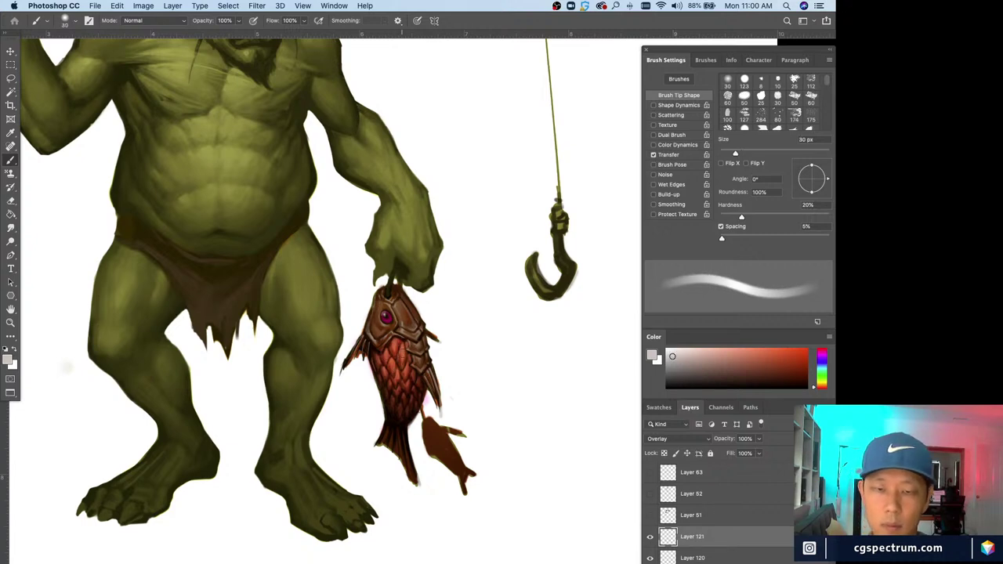
key("bracketright")
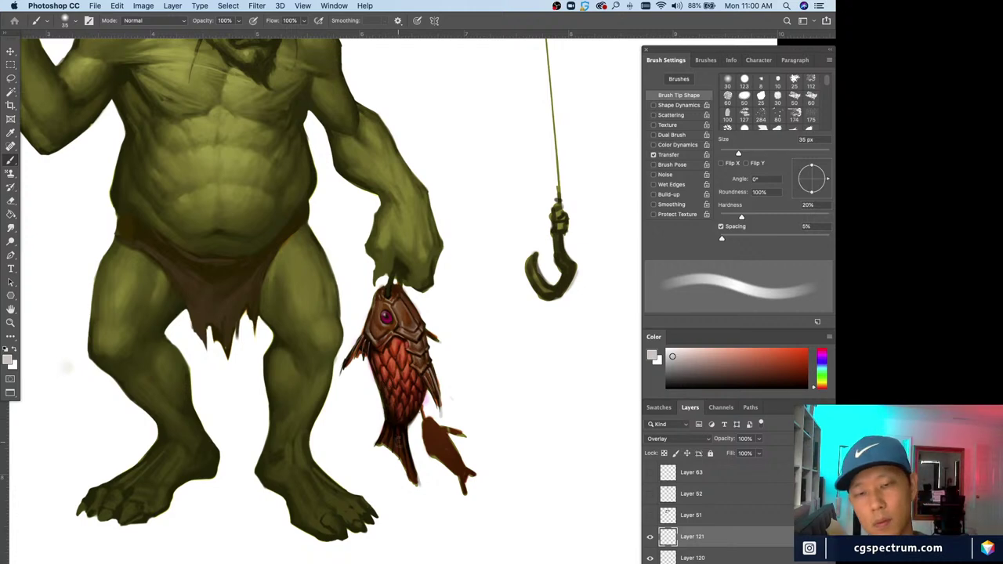
- Extend the pale overlay highlights over the fish's fins, head plates and scales, varying the brush between 20 and 35 px
key("bracketleft")
key("bracketleft")
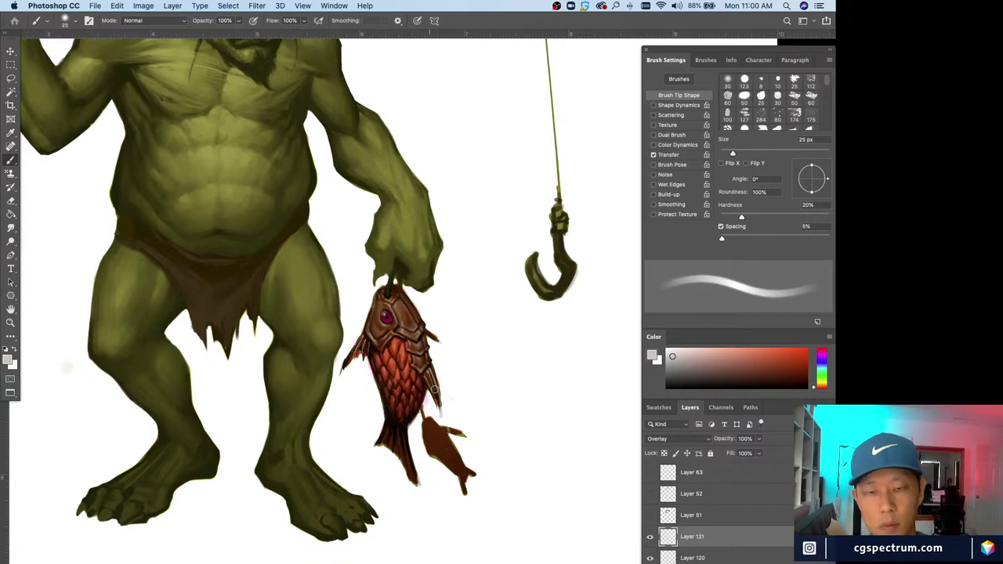
key("bracketright")
key("bracketright")
key("bracketleft")
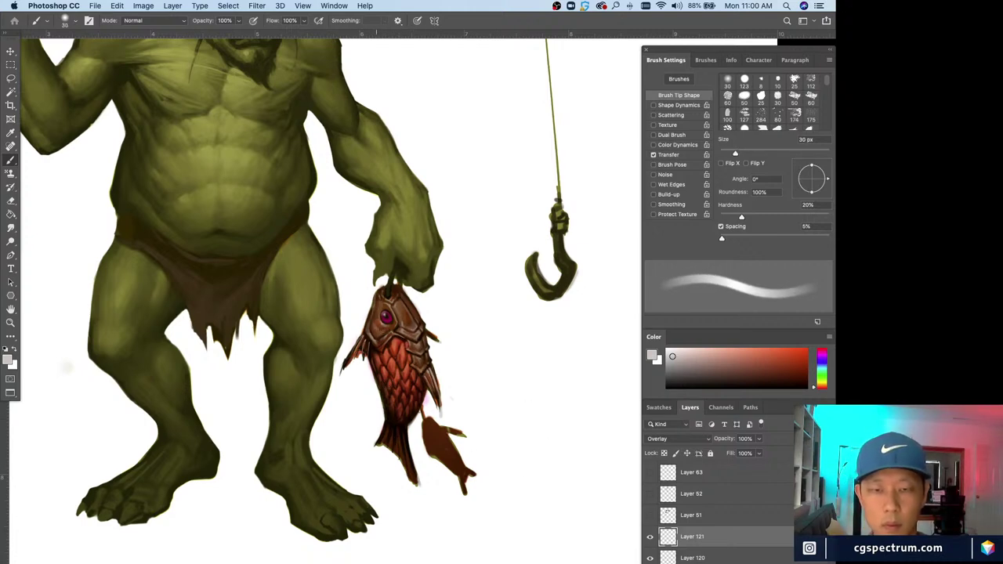
key("bracketleft")
key("bracketleft")
key("bracketright")
key("bracketright")
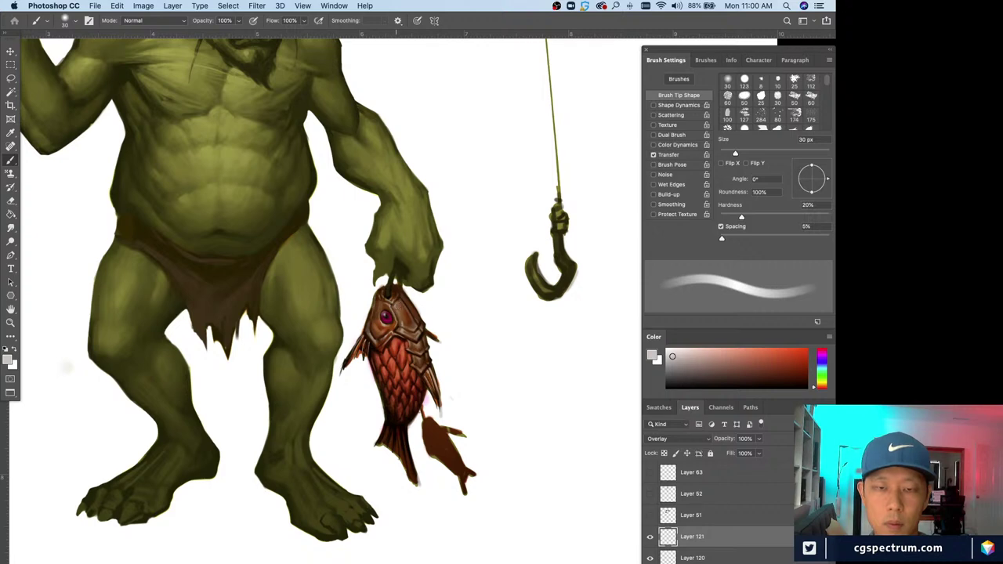
key("bracketleft")
key("bracketleft")
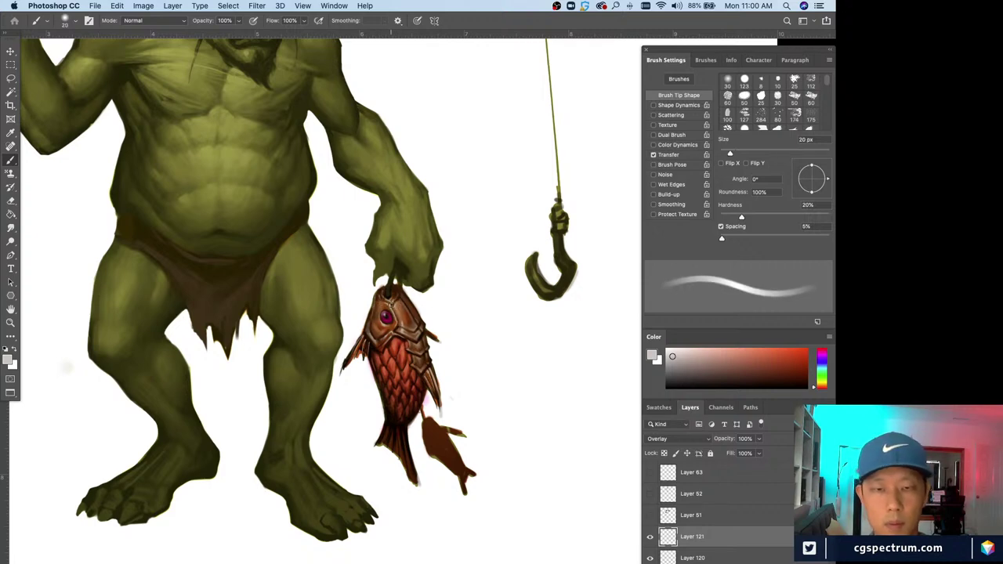
- Refine the pale Overlay highlights on the fish's head plates and scales with a 20 to 30 px brush
key("bracketright")
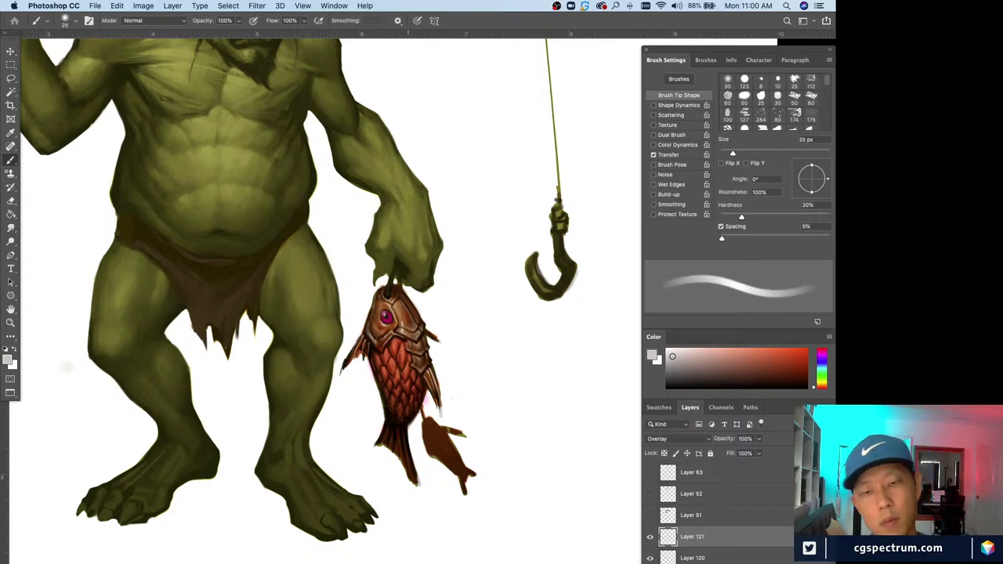
key("bracketleft")
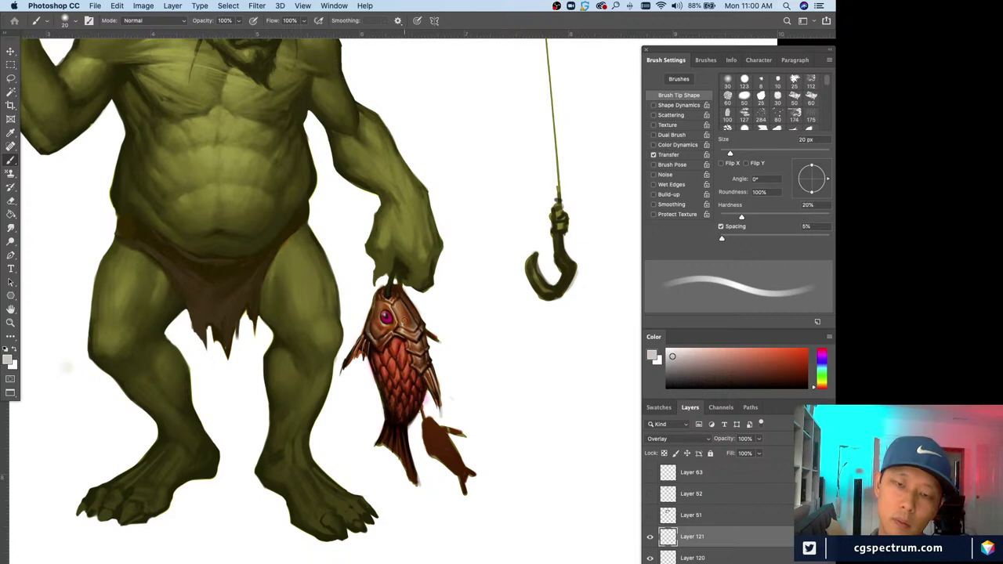
left_click_drag(411, 316, 420, 335)
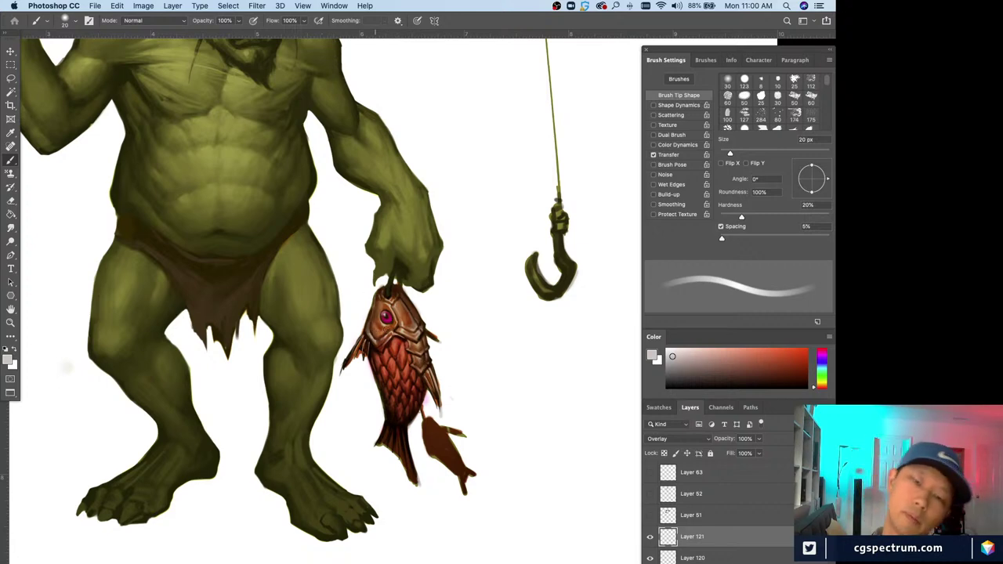
key("bracketright")
key("bracketright")
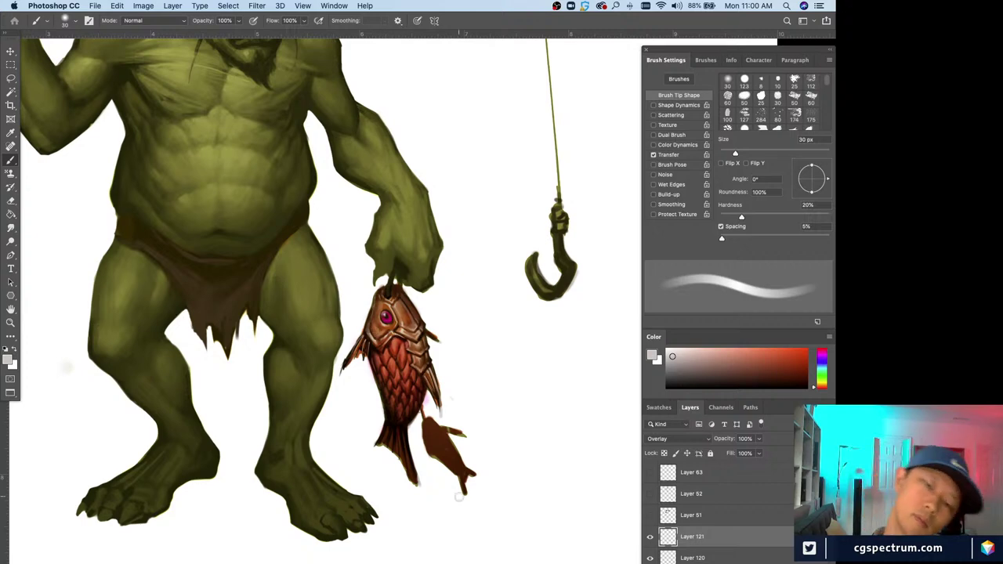
- Compare the highlighted fish with the rest of the goblin at full-canvas and closer views
key("super+minus")
key("e")
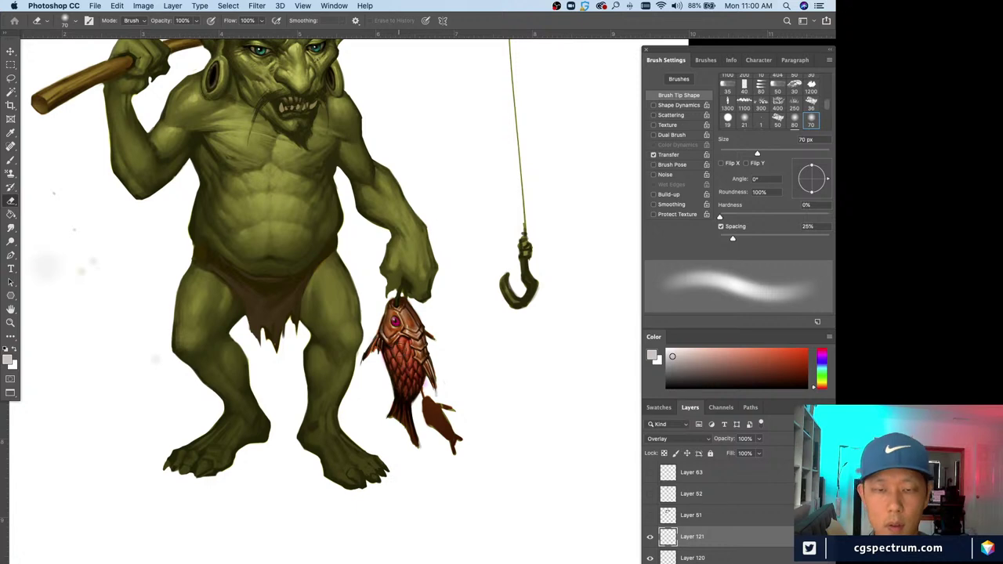
key("super+0")
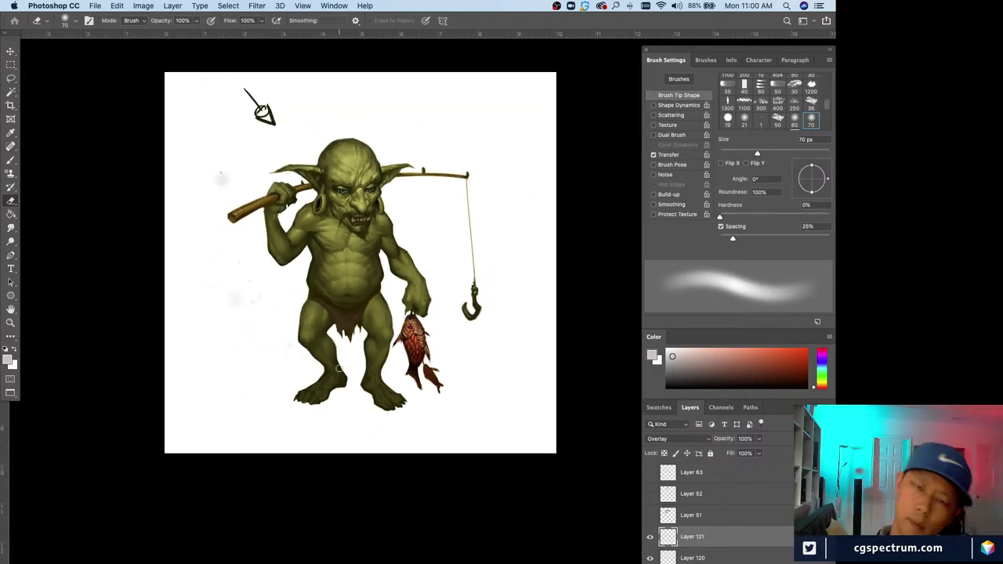
key("super+plus")
key("super+plus")
key("b")
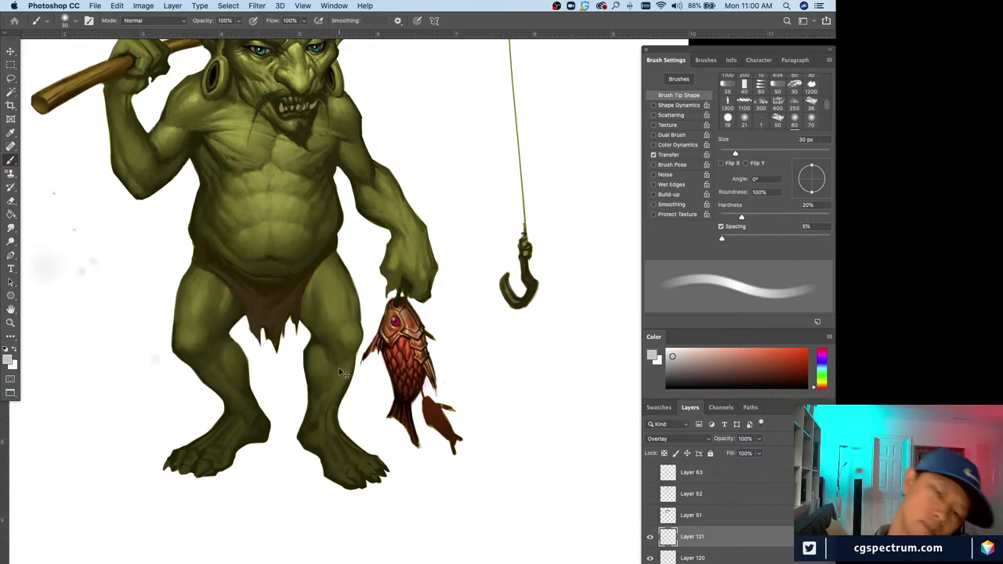
key("super+0")
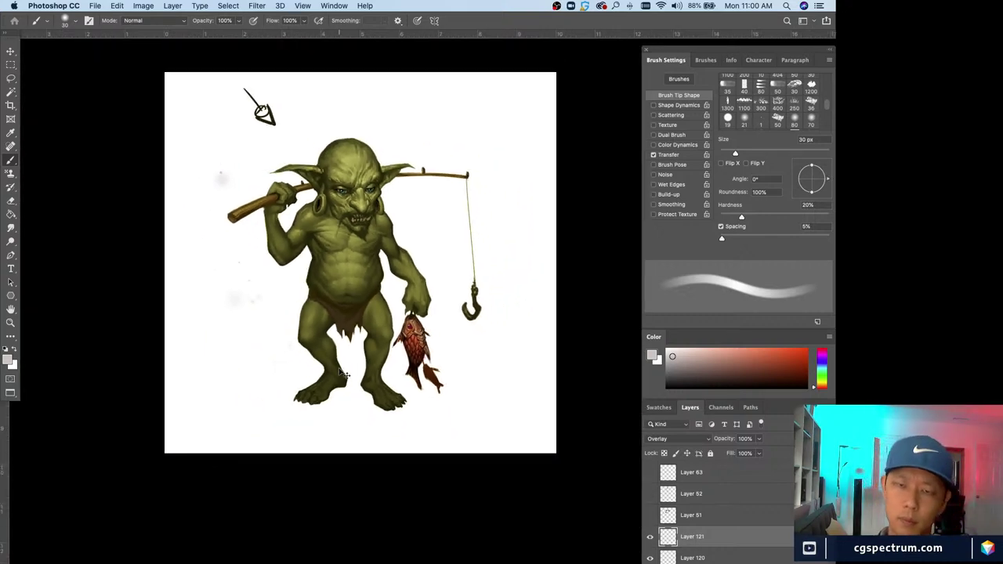
- Add a new Normal layer above the fish's Overlay layer
key("super+plus")
key("super+plus")
key("super+minus")
key("super+plus")
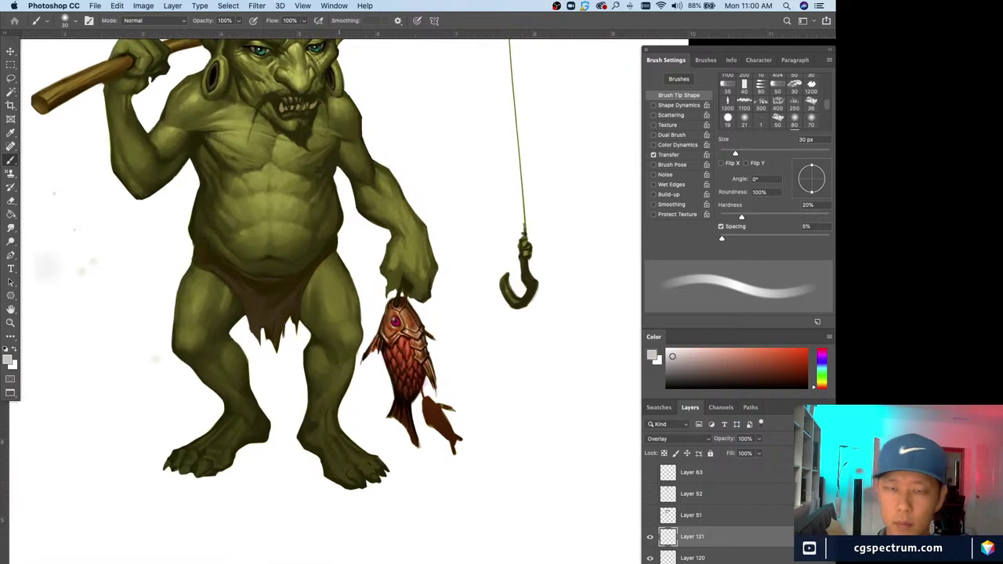
key("super+shift+alt+n")
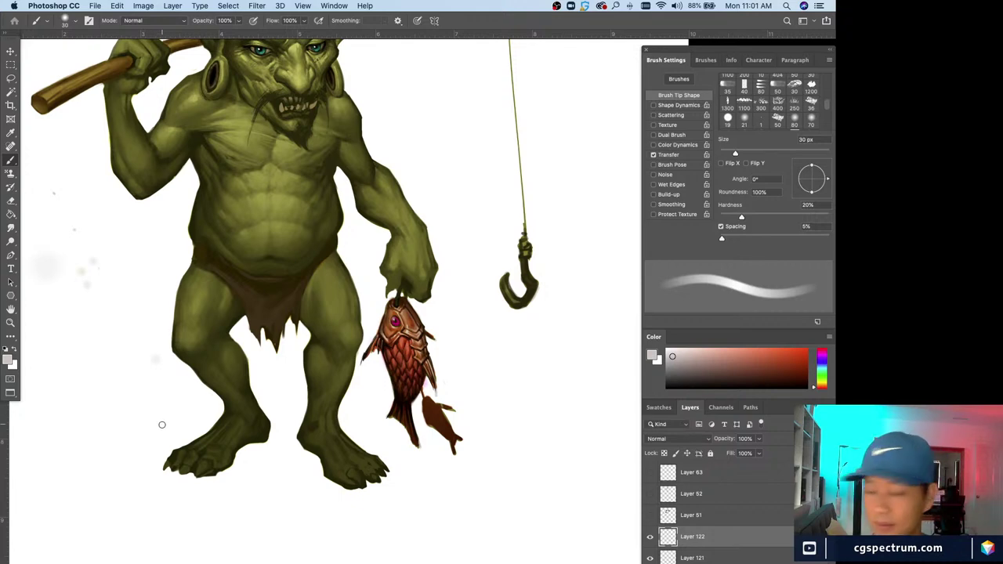
- Examine the goblin, fishing rod, hook and fish at several magnifications to judge which areas need more detail
left_click_drag(255, 457, 246, 504)
left_click_drag(208, 398, 225, 439)
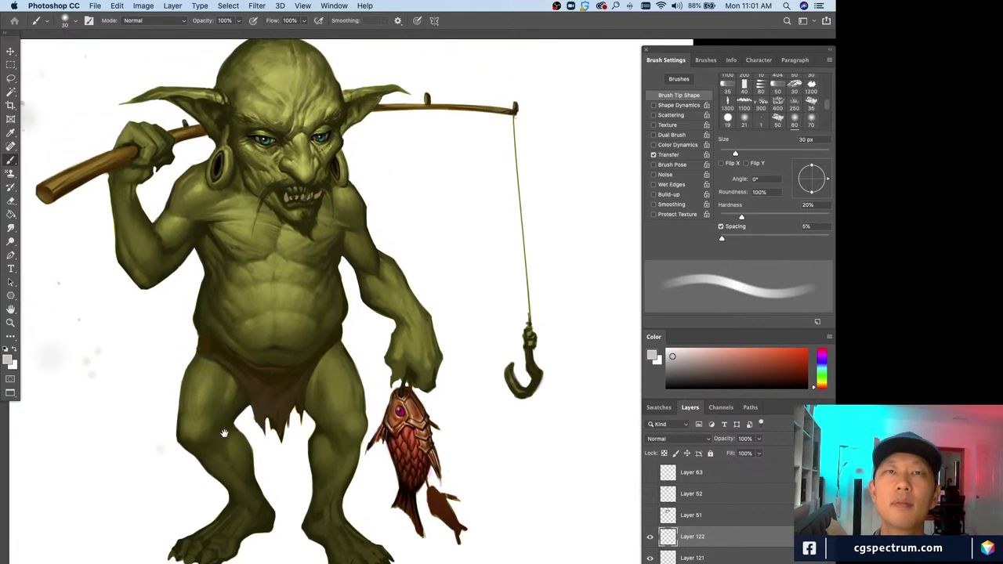
left_click_drag(246, 521, 238, 500)
key("super+minus")
key("super+minus")
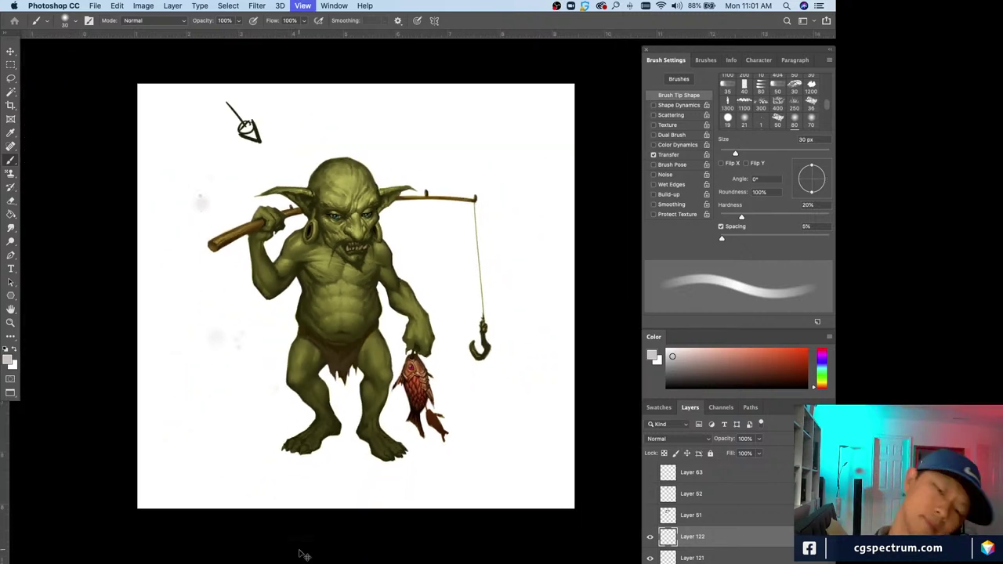
key("super+plus")
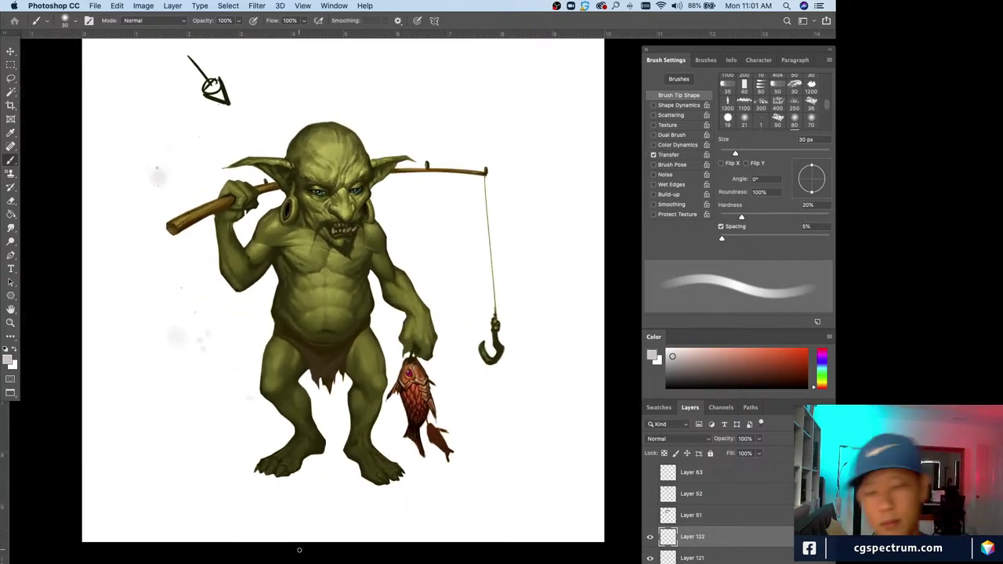
key("super+plus")
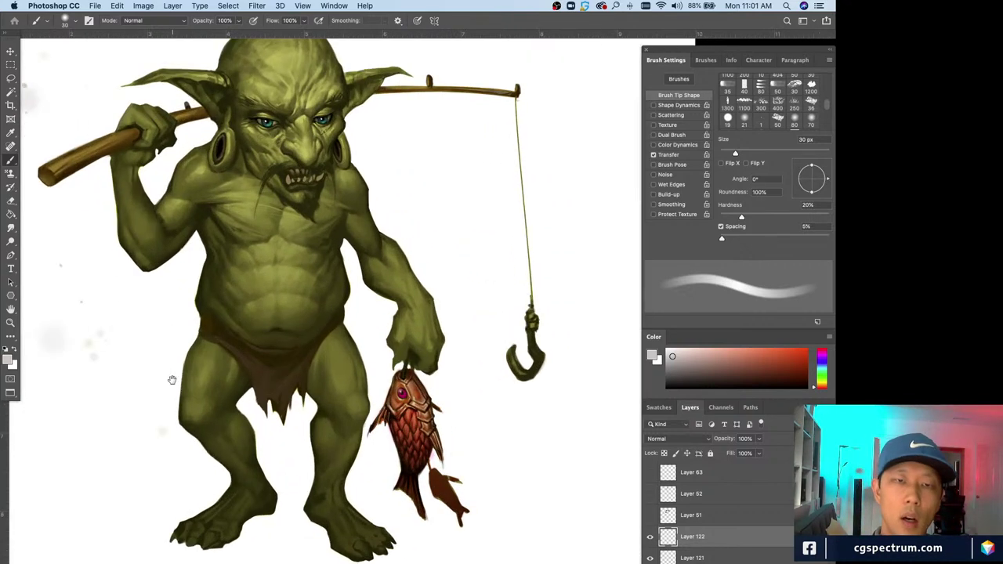
left_click_drag(173, 381, 206, 435)
key("super+minus")
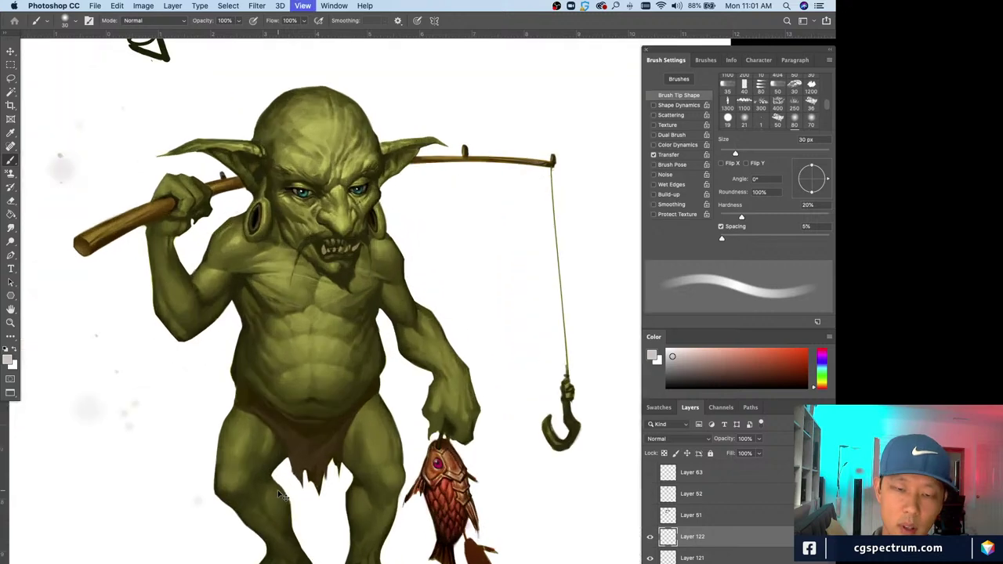
key("ctrl+plus")
key("ctrl+minus")
key("ctrl+minus")
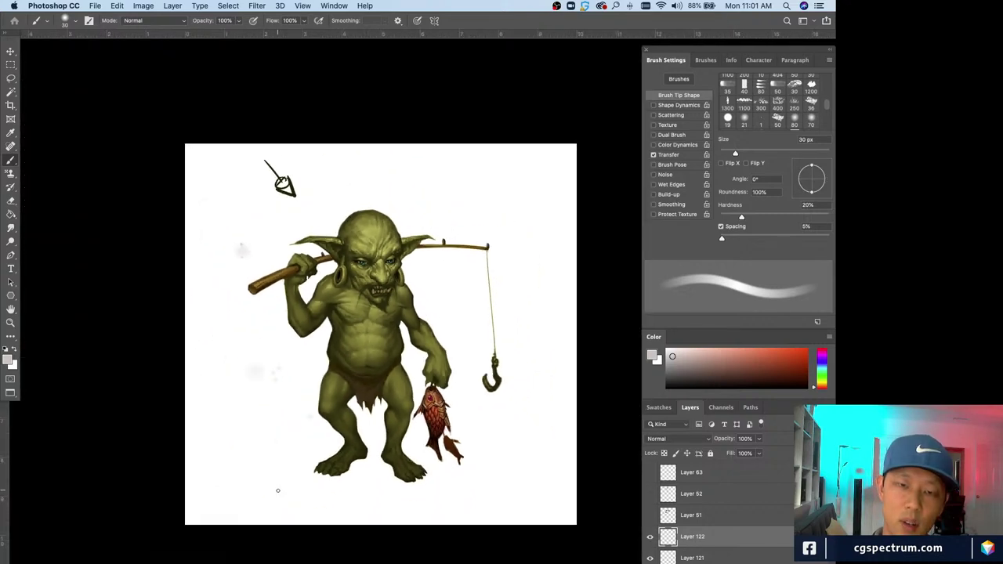
key("ctrl+plus")
key("ctrl+plus")
key("ctrl+minus")
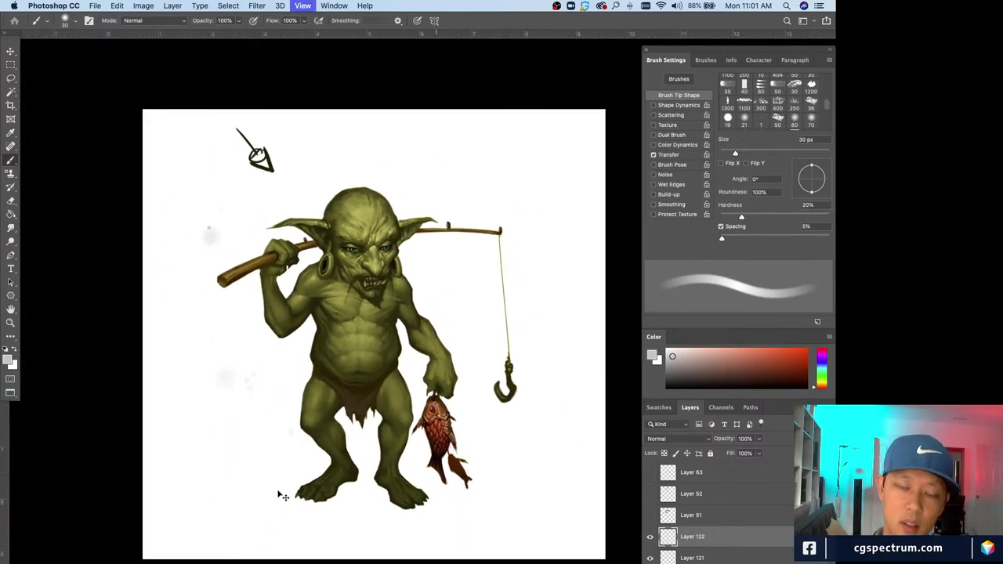
key("ctrl+minus")
key("ctrl+plus")
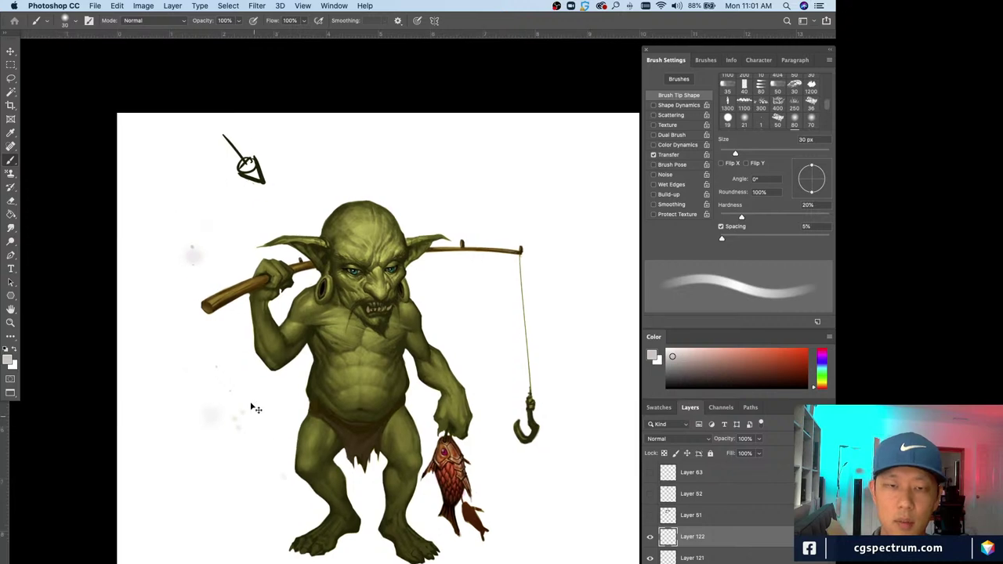
key("ctrl+plus")
key("ctrl+minus")
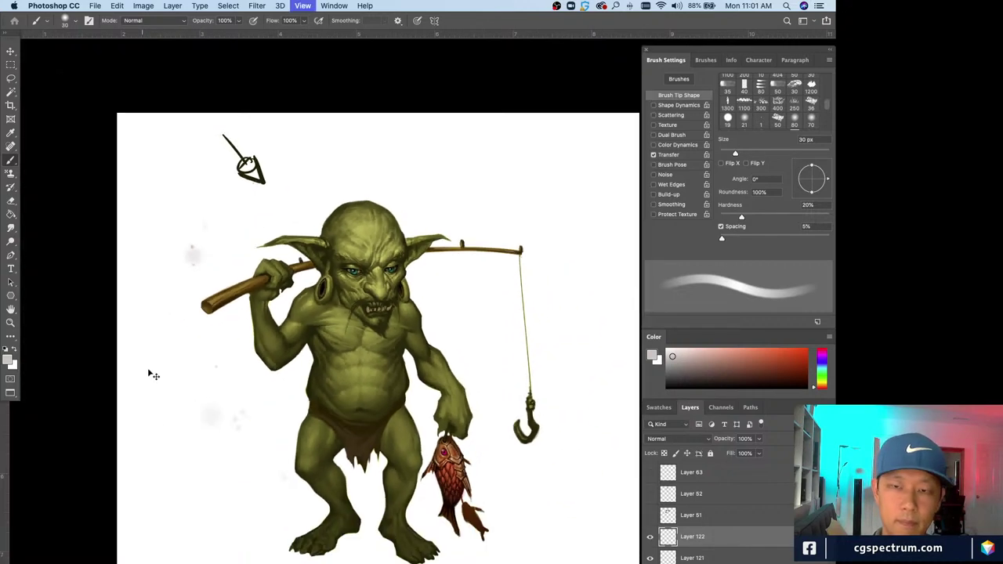
key("ctrl+minus")
key("ctrl+plus")
key("ctrl+plus")
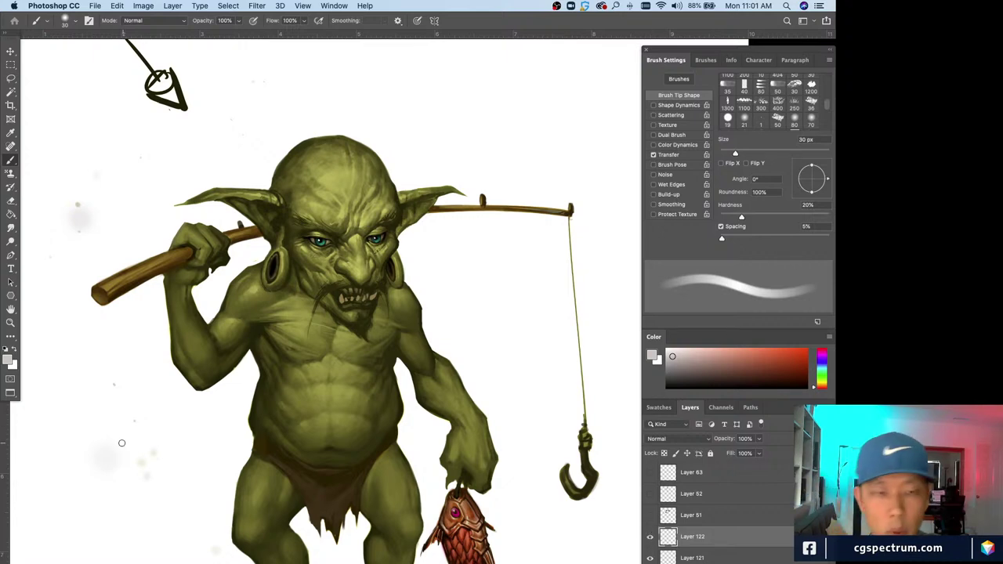
- Paint fine wood-grain highlights on the fishing rod's thick end in a light tan derived from its brown, enlarging the brush from 3 to 6 px
key("ctrl+plus")
key("ctrl+plus")
left_click(188, 338, "alt")
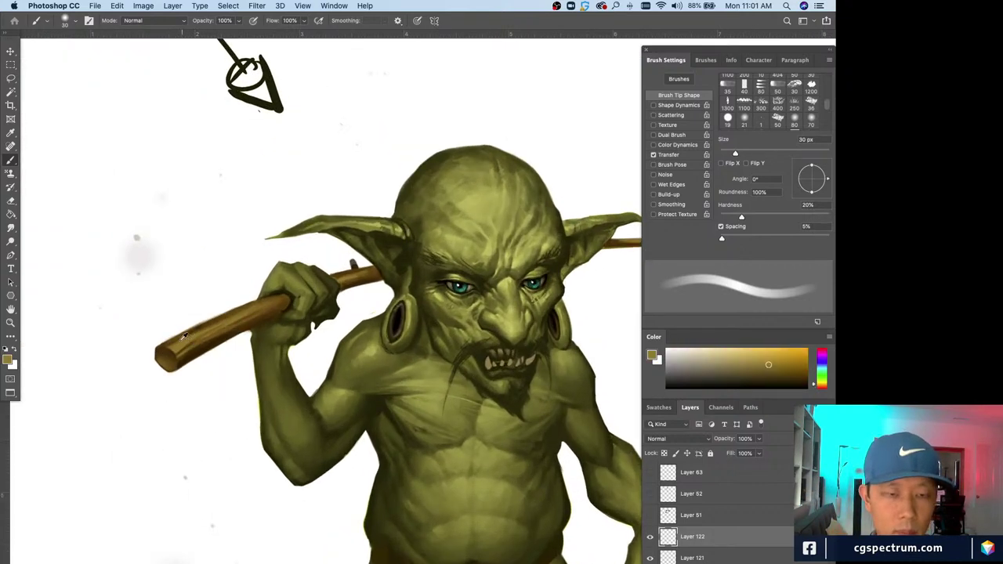
left_click_drag(749, 357, 723, 354)
key("bracketleft")
key("bracketleft")
key("bracketleft")
key("bracketleft")
key("bracketleft")
key("bracketleft")
key("bracketleft")
key("bracketleft")
key("bracketleft")
key("bracketleft")
key("bracketleft")
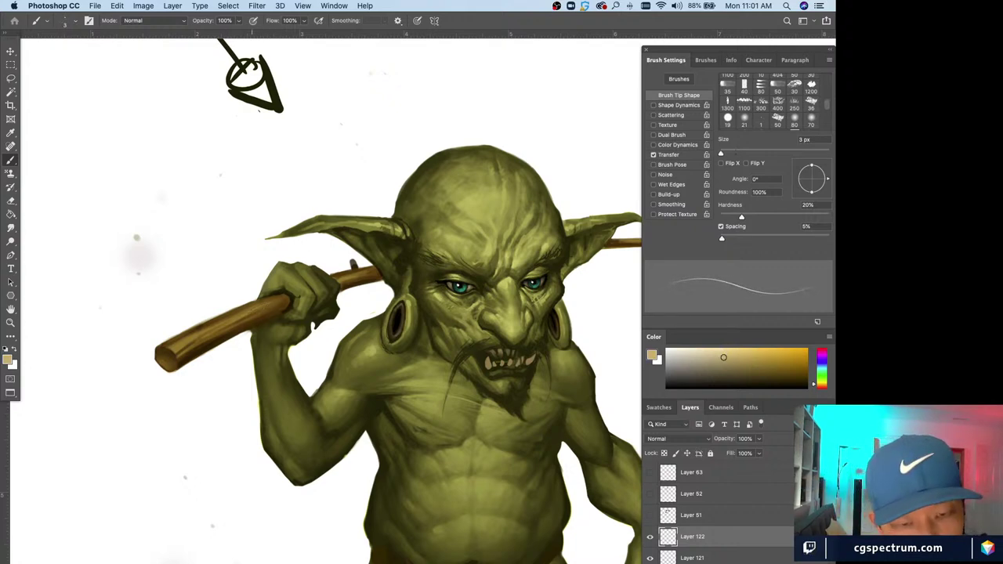
key("bracketright")
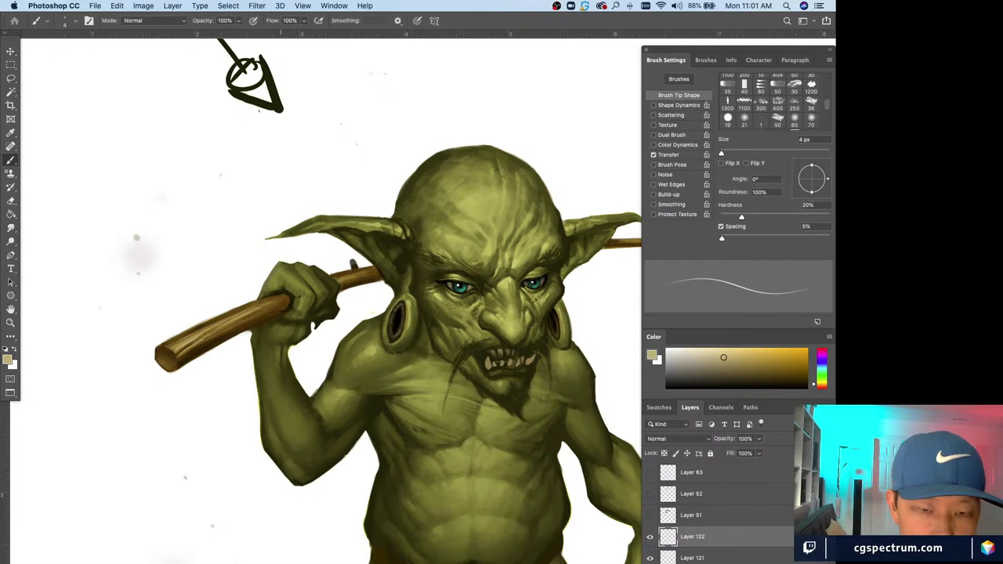
key("bracketright")
key("bracketright")
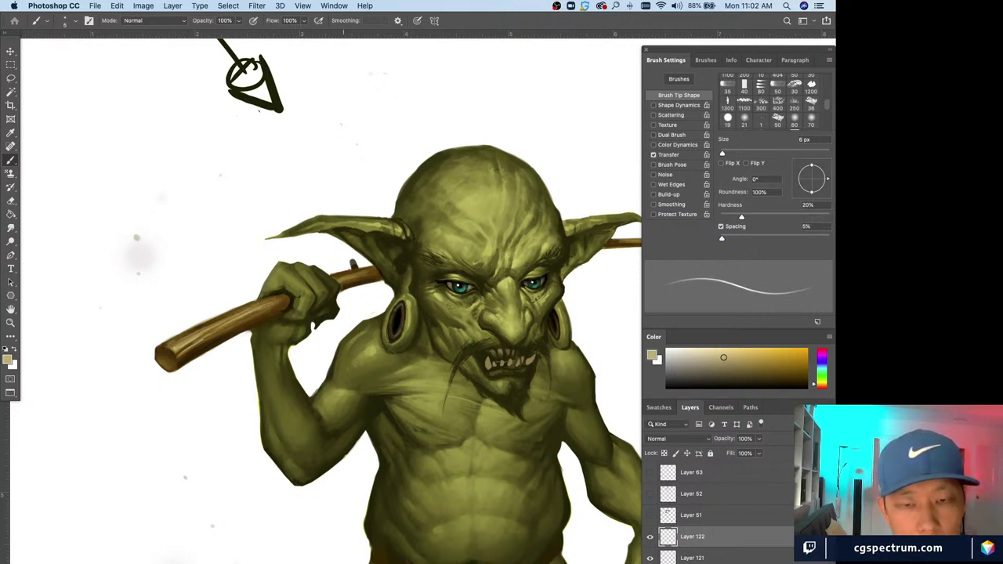
- Paint greyish-beige highlights on the metal hook with a soft brush of 6 to 7 px
key("super+minus")
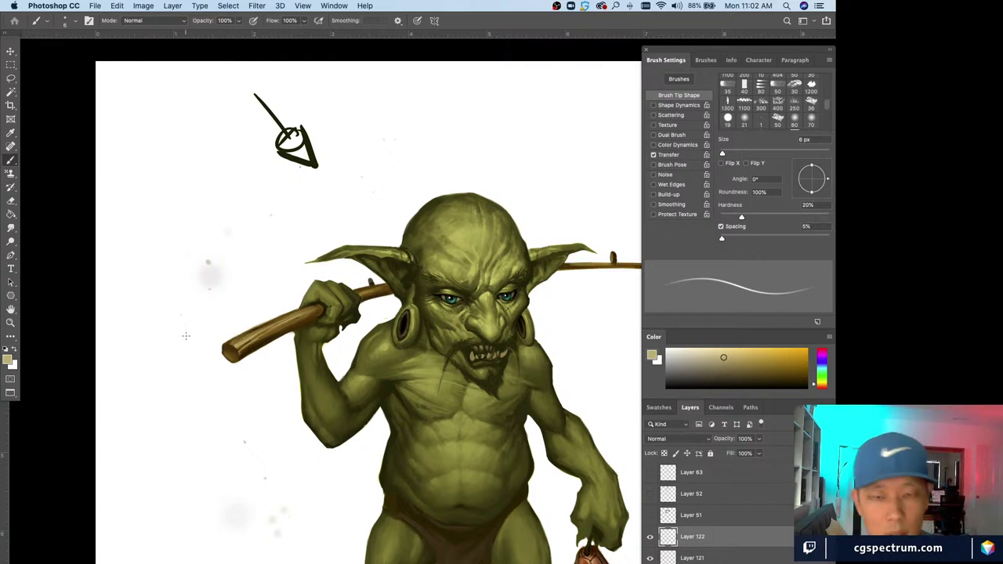
key("super+minus")
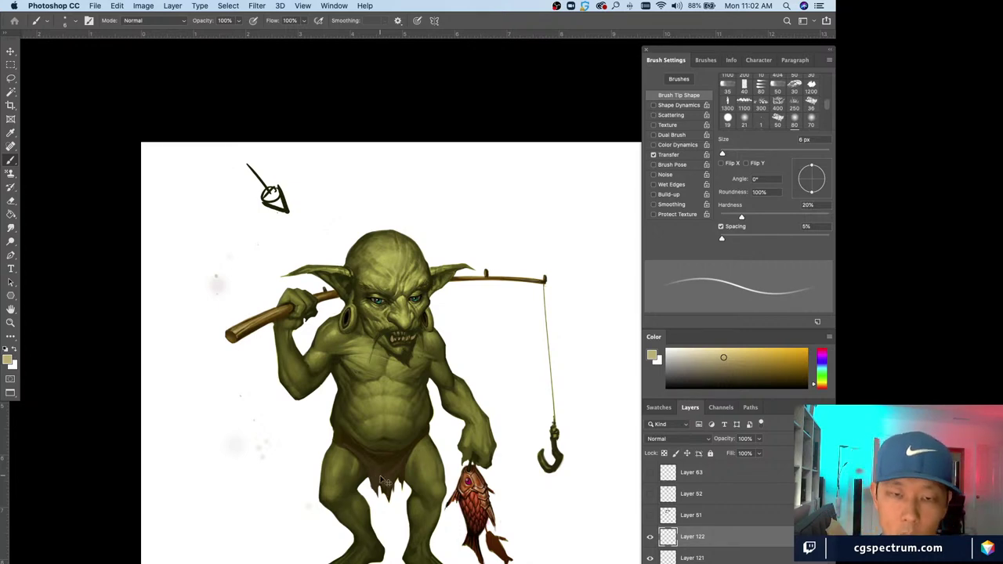
key("super+plus")
key("super+minus")
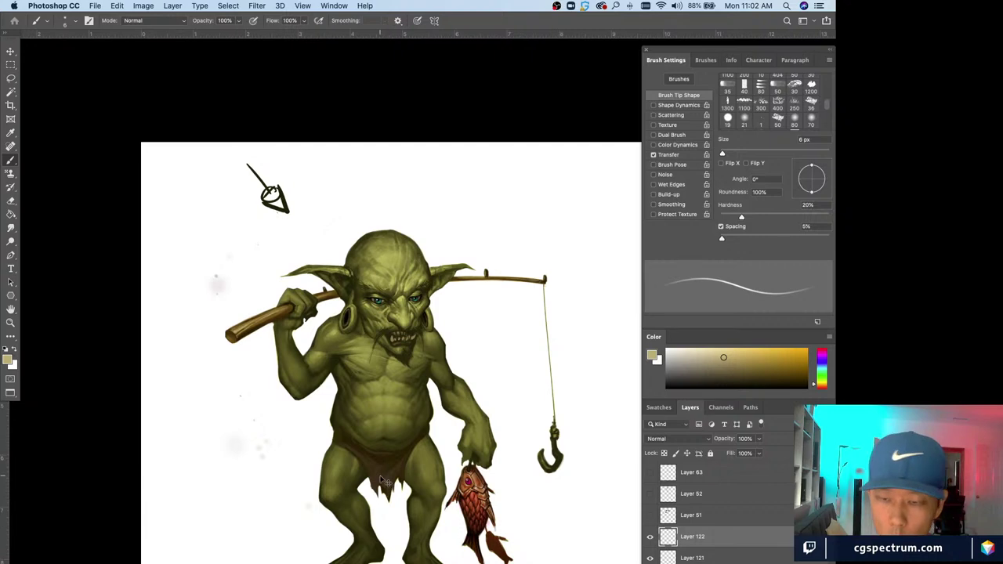
key("super+plus")
left_click_drag(551, 528, 462, 469)
left_click(685, 360)
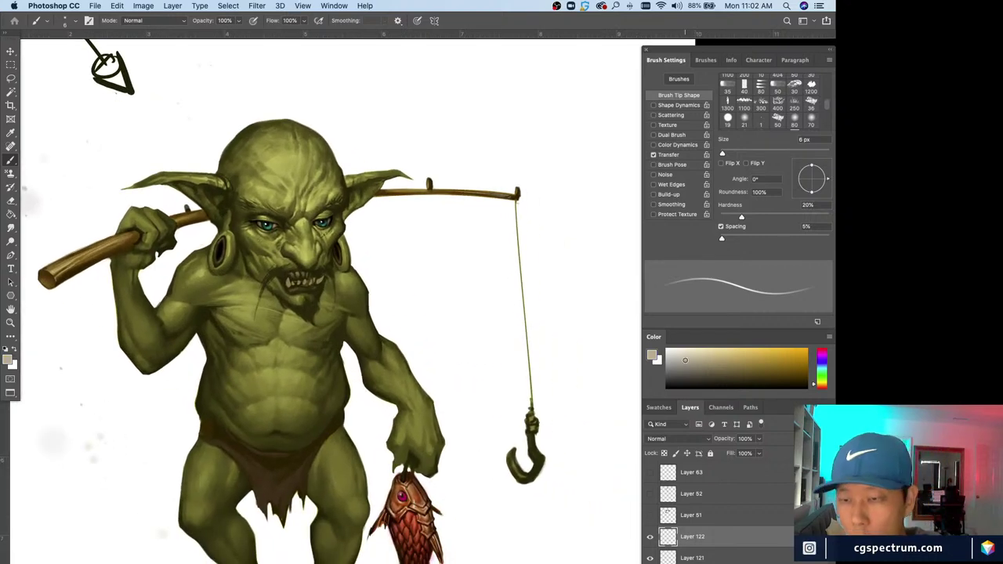
key("super+plus")
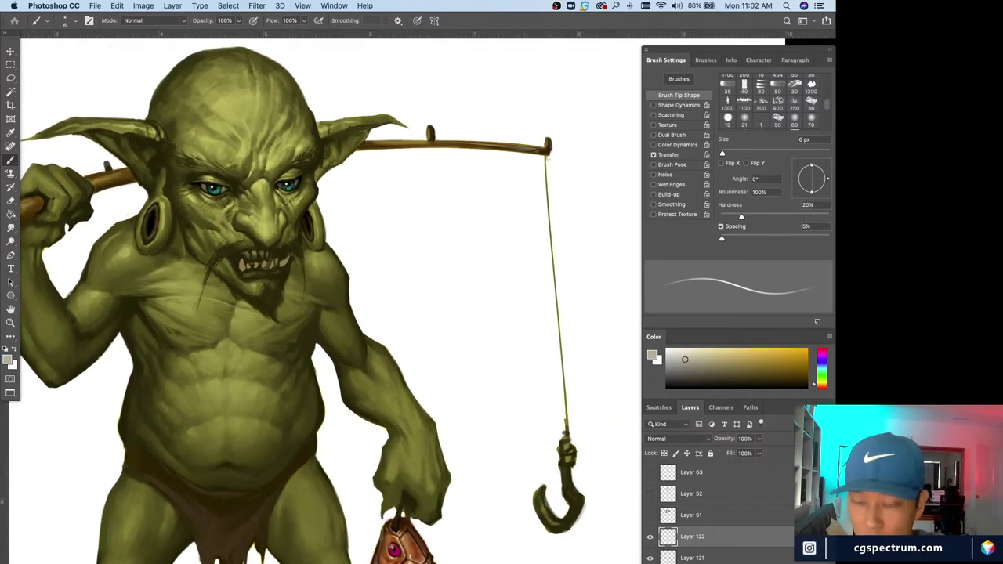
left_click_drag(436, 508, 361, 475)
key("bracketright")
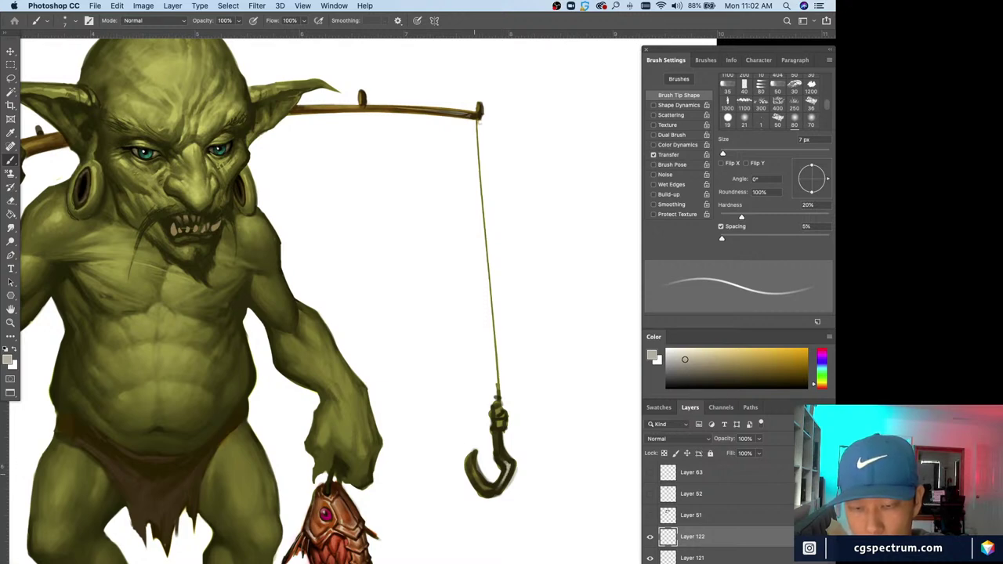
key("bracketleft")
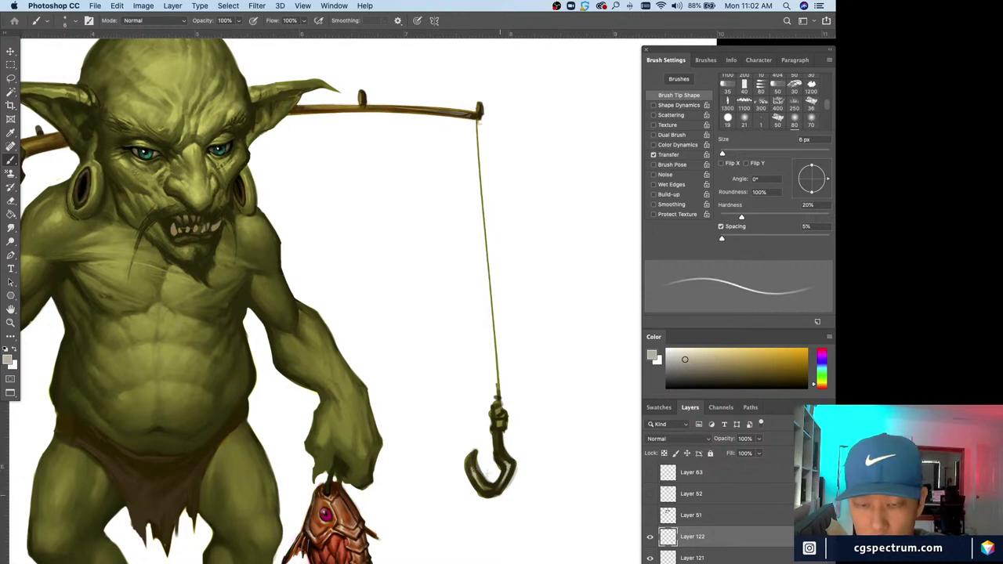
left_click(507, 467, "alt")
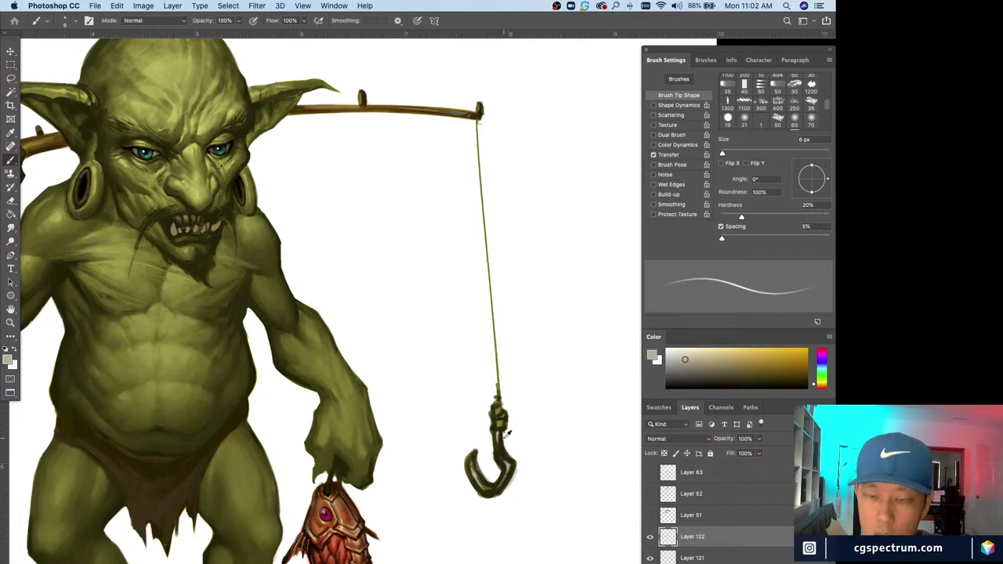
- Refine the hook's silhouette and eye by alternating sampled dark olive and white strokes with an 8 to 9 px brush
key("super+minus")
left_click(465, 431, "alt")
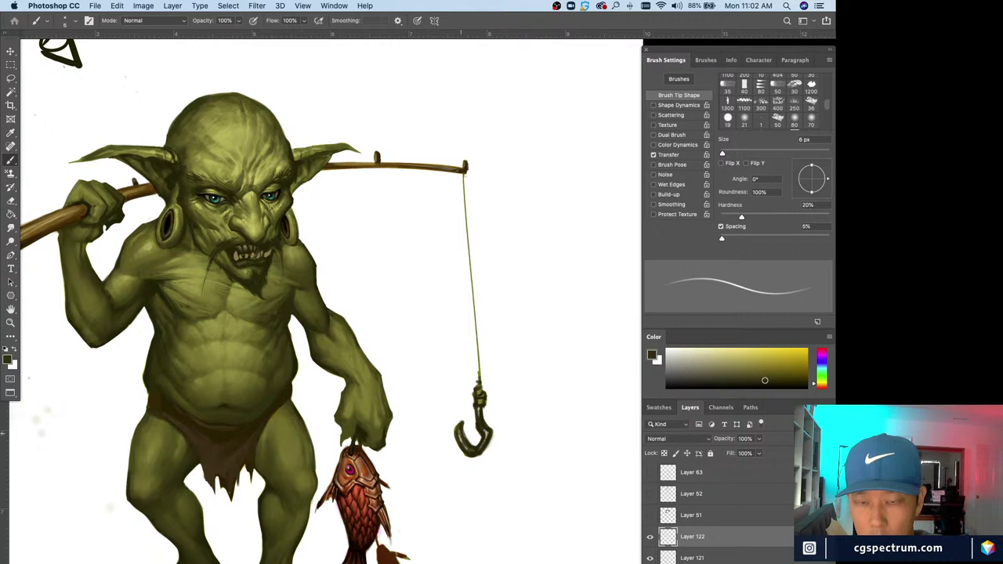
left_click(455, 416, "alt")
key("bracketright")
key("bracketright")
key("bracketright")
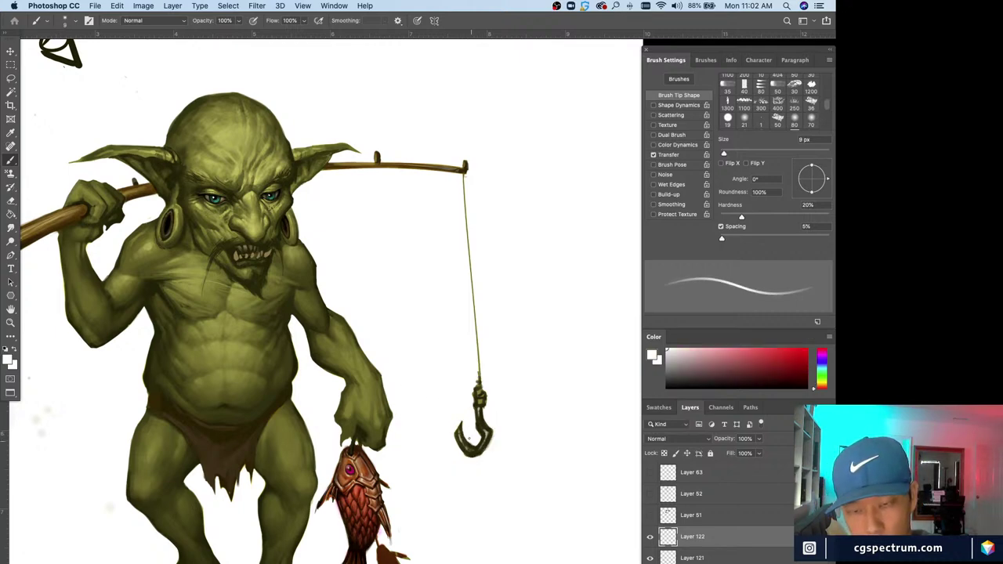
left_click(488, 426, "alt")
key("bracketleft")
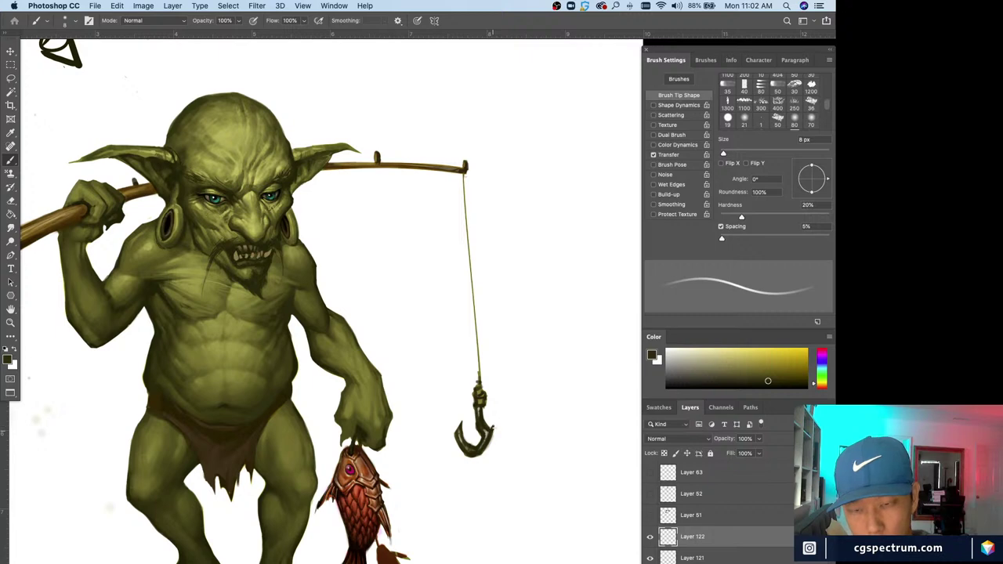
left_click(491, 422, "alt")
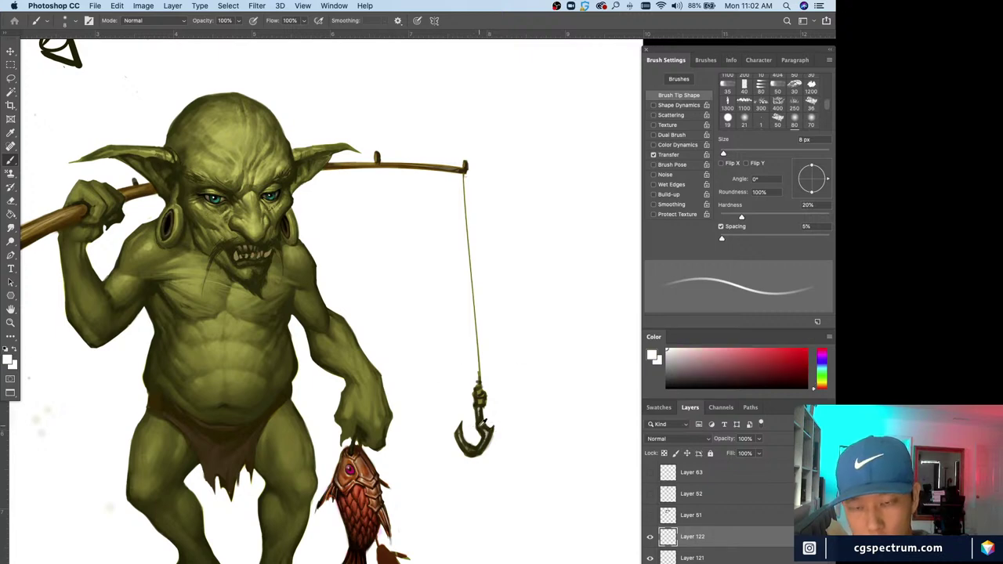
left_click(480, 421, "alt")
left_click(477, 425, "alt")
key("bracketright")
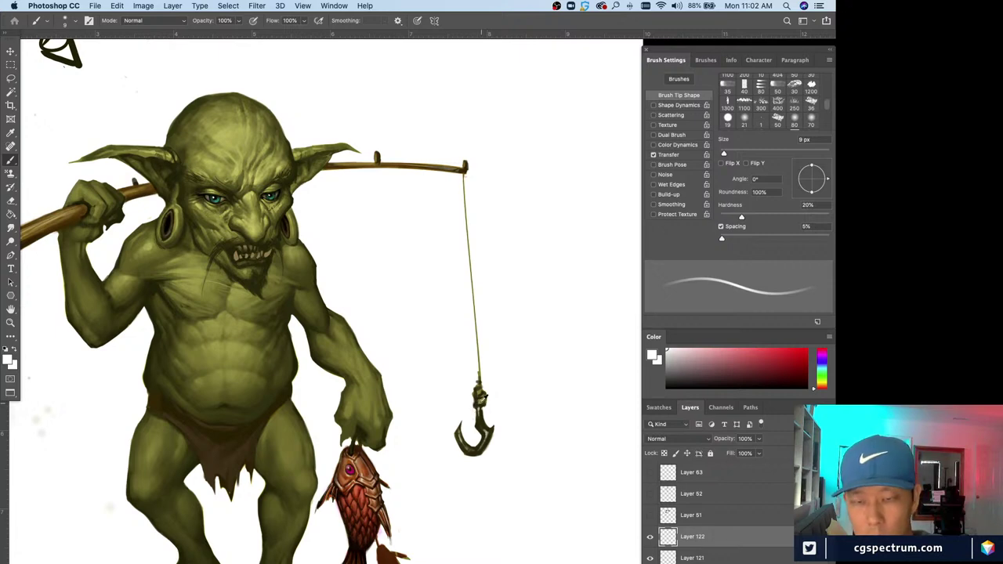
left_click(483, 397, "alt")
- Examine the whole goblin with its rod, hook and fish at reduced magnification to judge the overall rendering
key("super+minus")
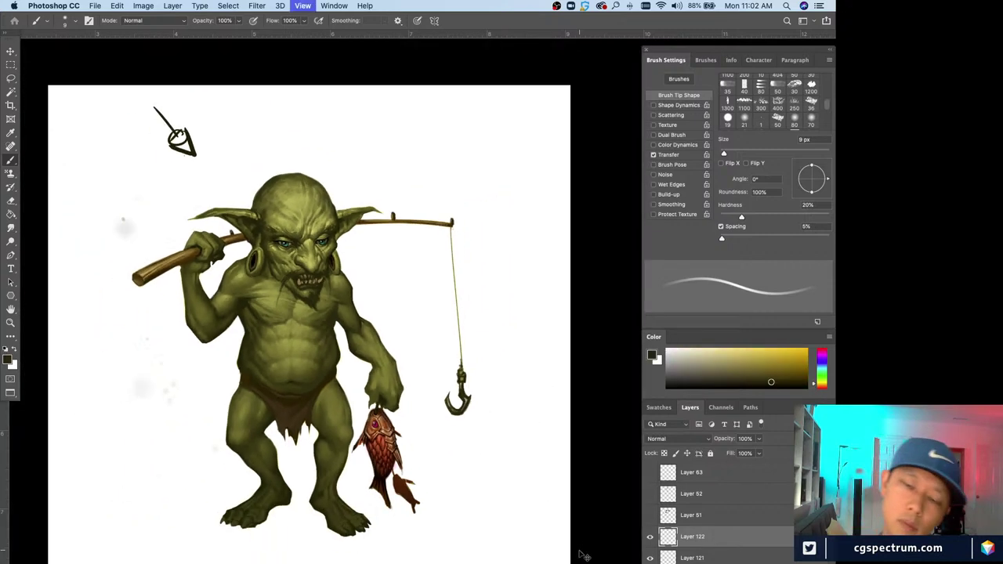
key("super+minus")
key("super+equal")
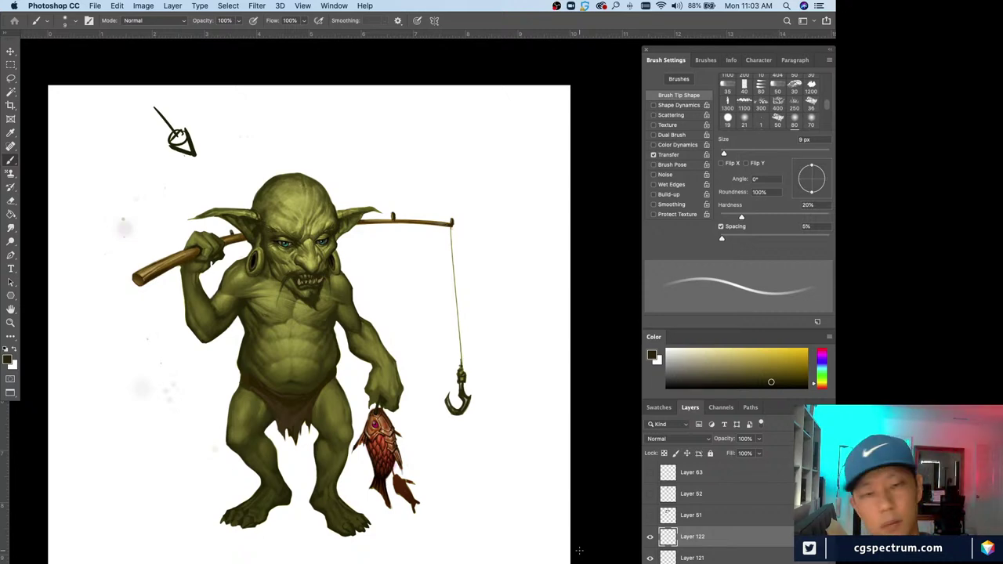
key("super+minus")
key("super+equal")
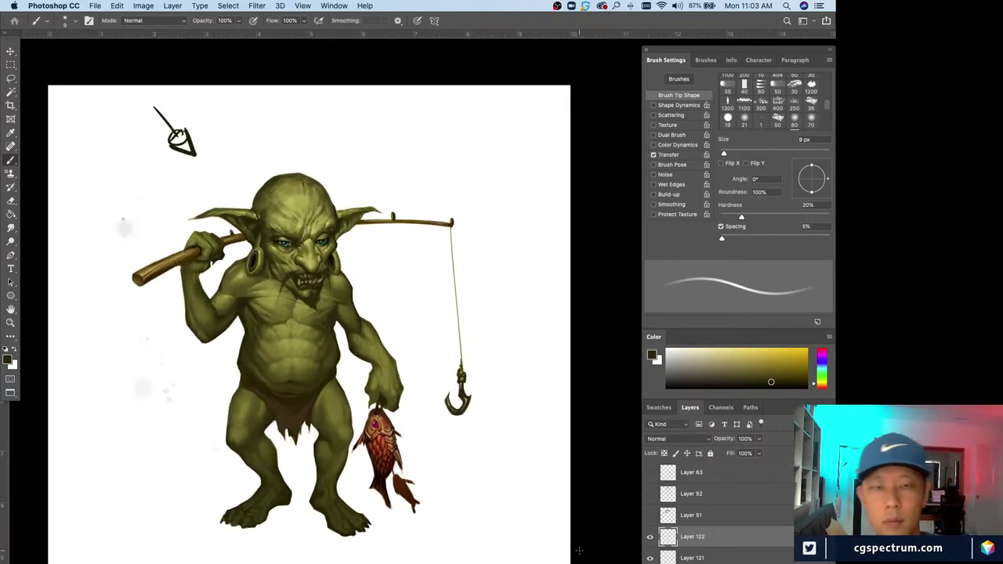
key("super+equal")
key("super+minus")
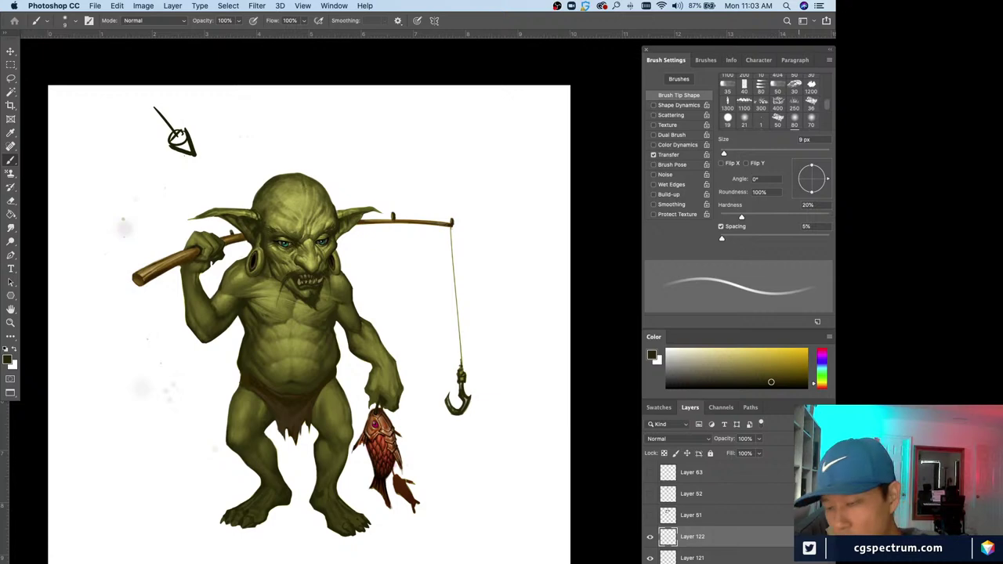
- Add a new layer above the rod and hook highlights layer and set its blend mode to Multiply
left_click(675, 438)
left_click(658, 469)
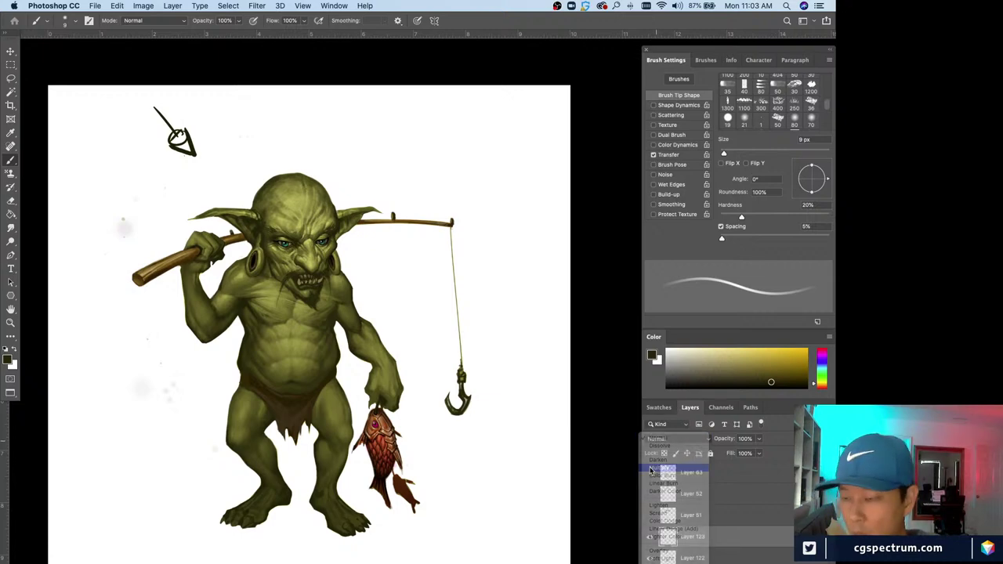
key("super+equal")
left_click_drag(364, 458, 435, 464)
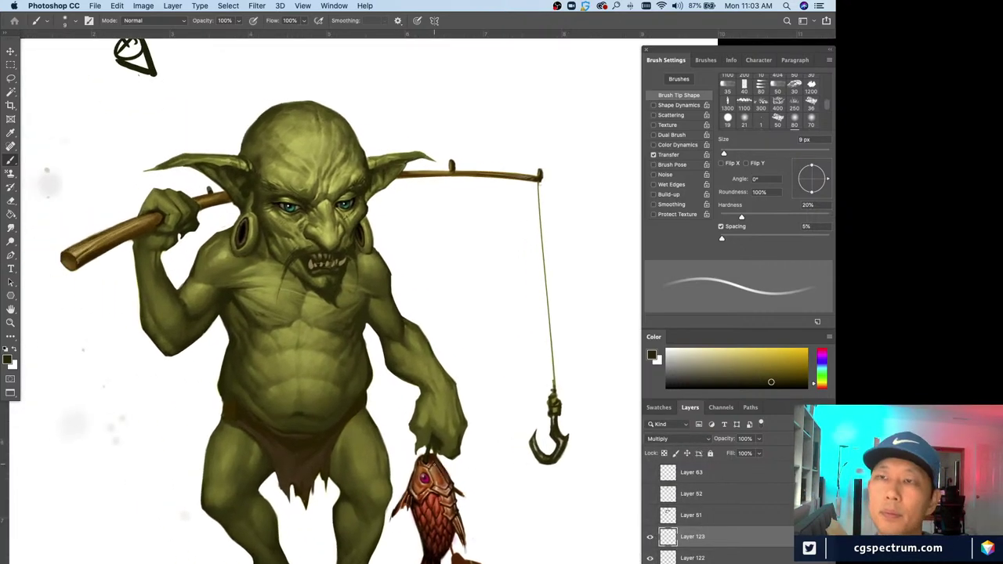
key("super+minus")
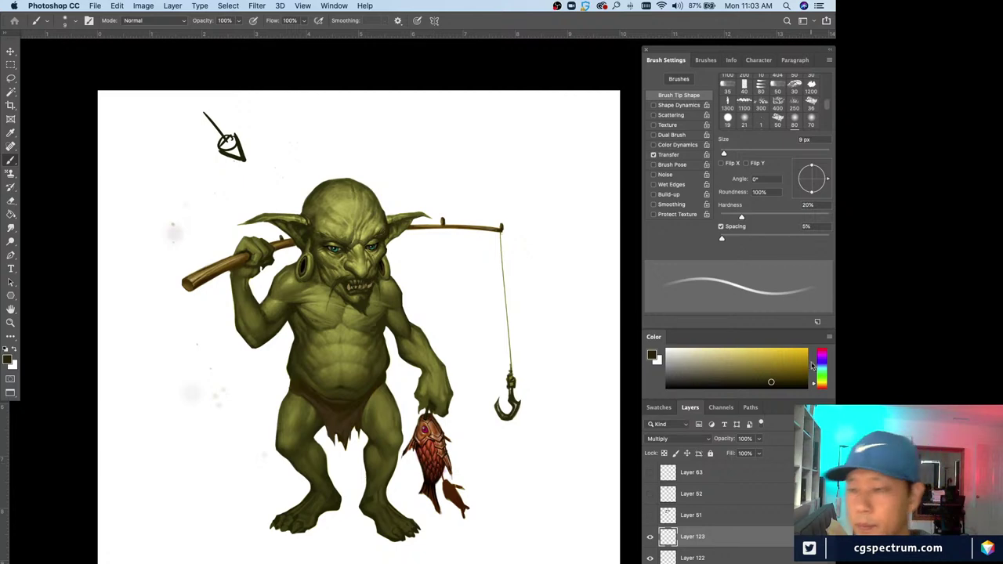
- Choose a pale magenta-pink as the painting colour for tinting the skin
left_click(820, 351)
left_click(757, 364)
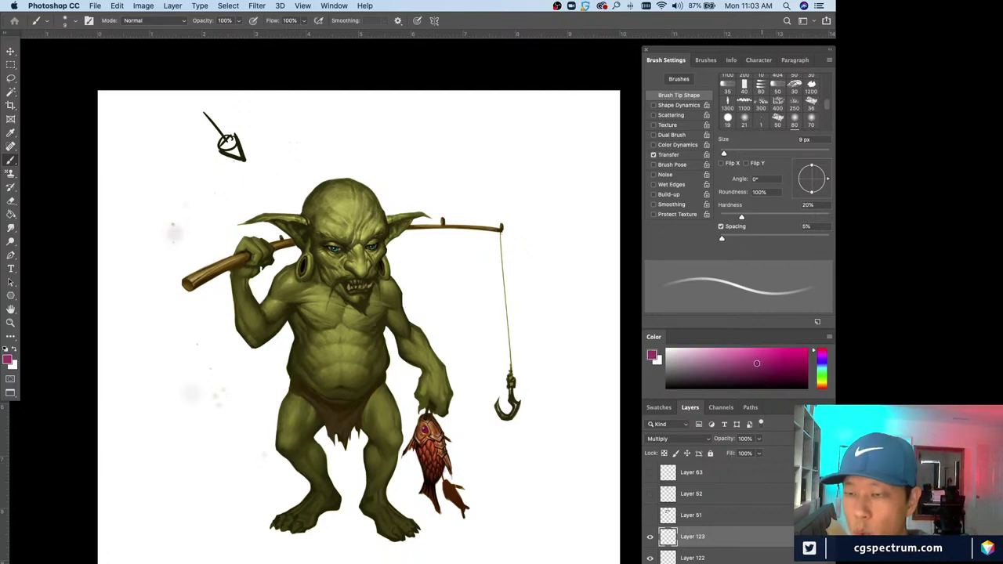
mouse_move(756, 363)
left_mouse_down()
mouse_move(724, 365)
mouse_move(705, 351)
left_mouse_up()
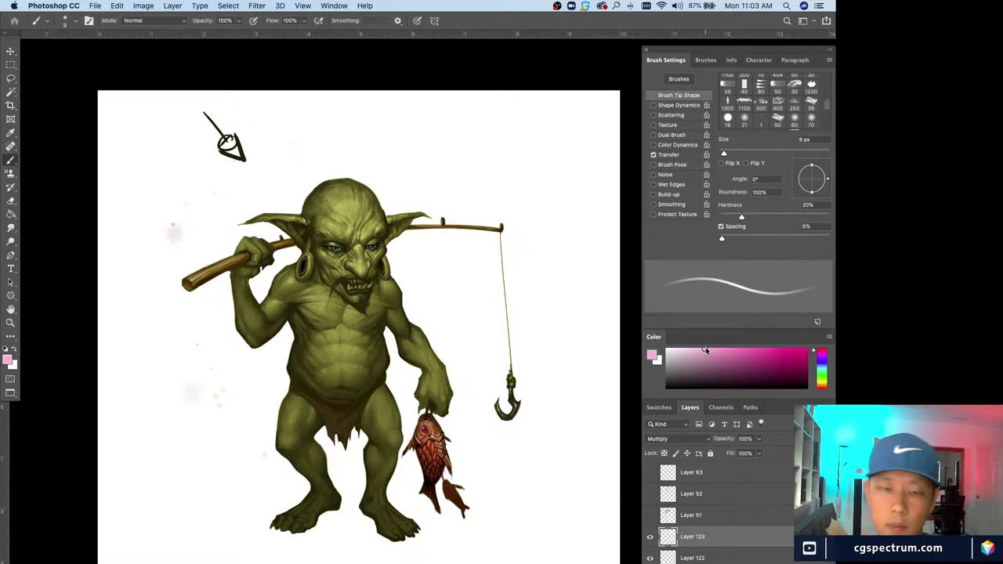
- Switch to the soft round brush preset with 0% hardness and 25% spacing
key("super+plus")
left_click_drag(265, 404, 290, 431)
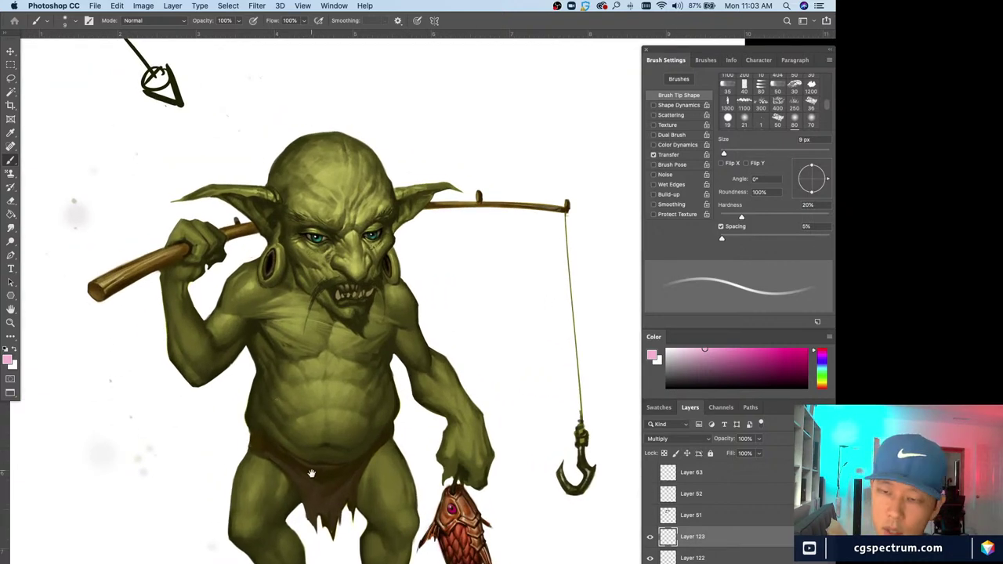
left_click_drag(311, 474, 305, 445)
key("]")
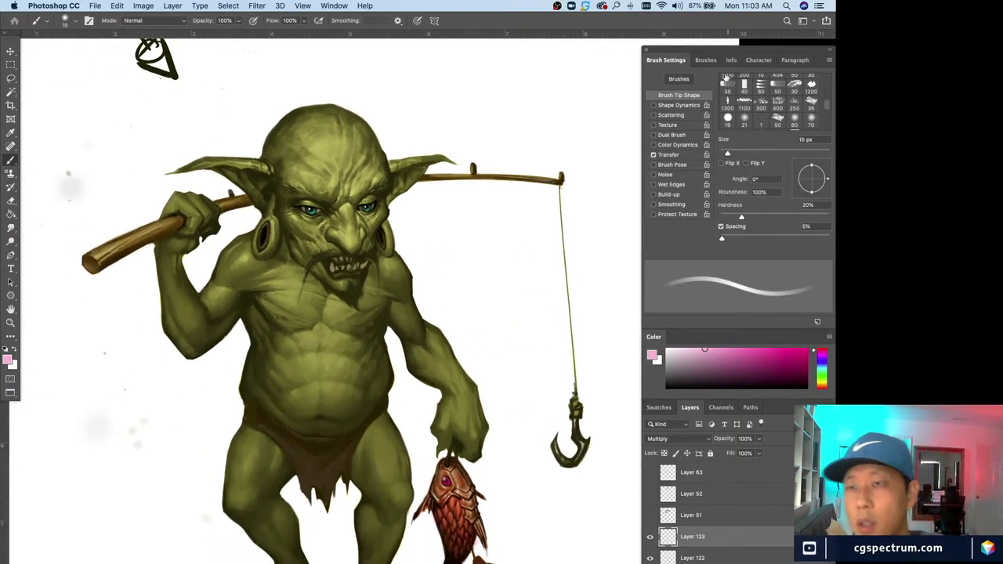
left_click_drag(826, 105, 826, 77)
left_click(727, 82)
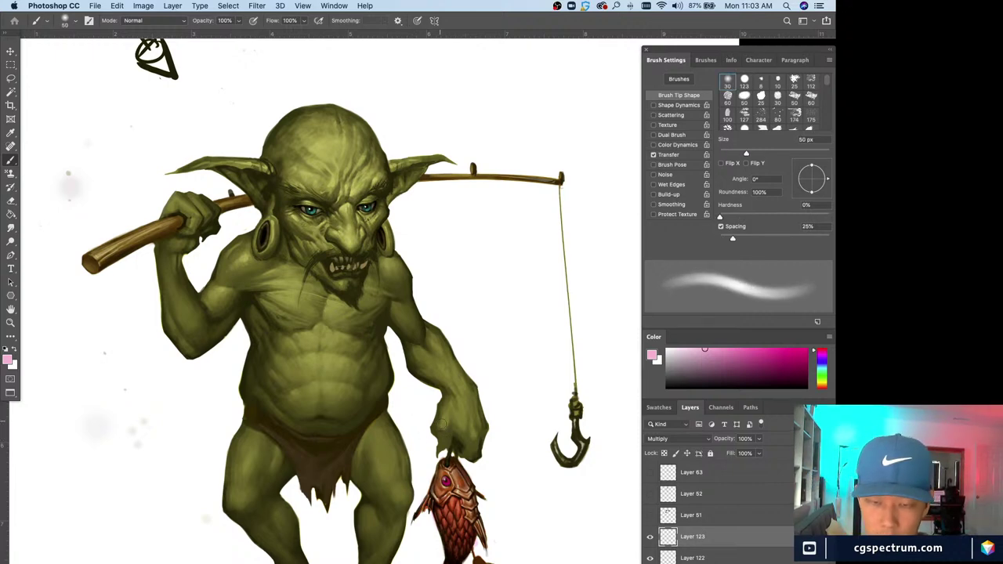
- Tint the hand holding the fish with soft pale pink strokes, using a 60 to 70 px brush
key("]")
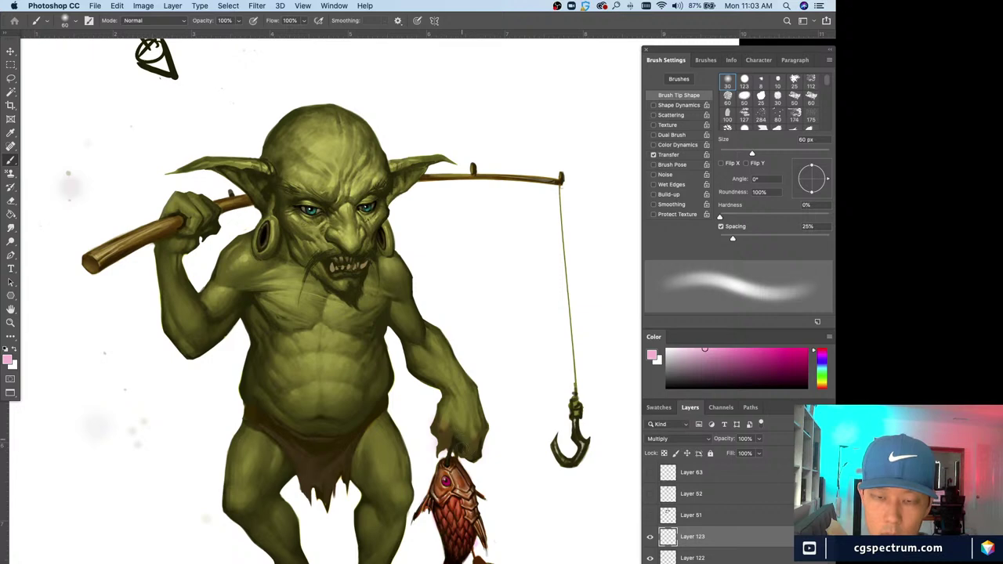
key("bracketleft")
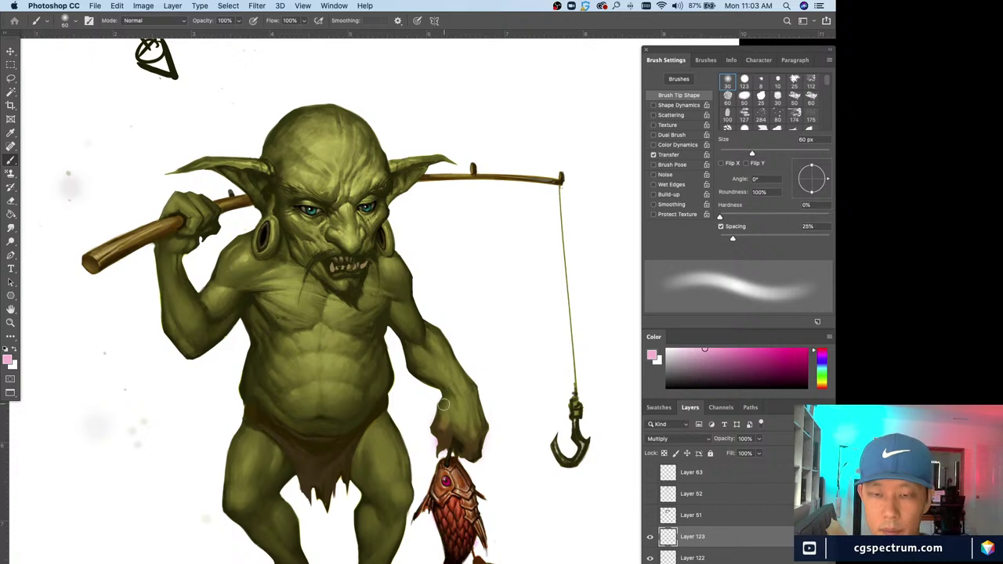
key("bracketright")
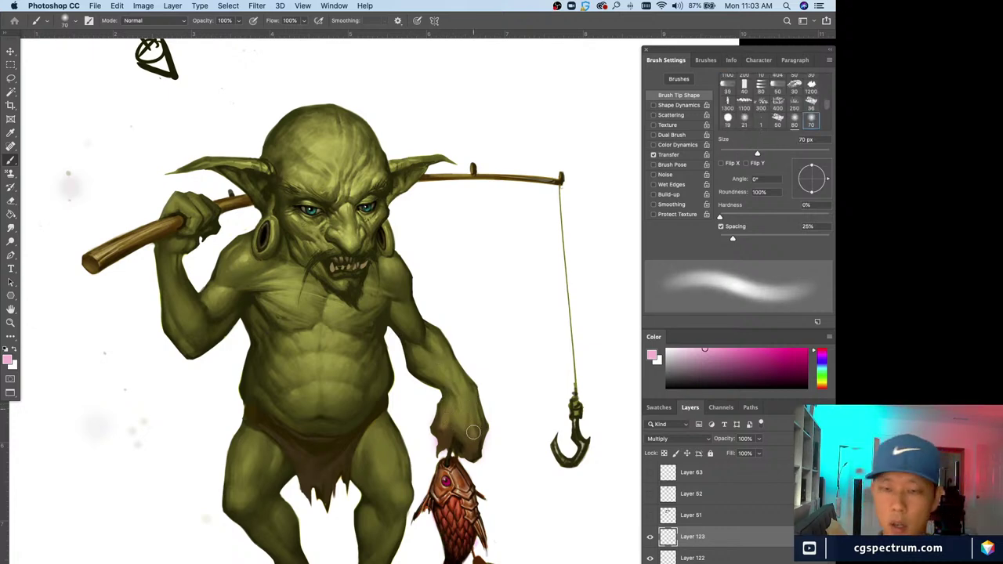
- Glaze pale pink over the knee nearest the fish, varying the soft brush between 45 and 70 px
scroll(293, 473, "down", 3)
key("bracketleft")
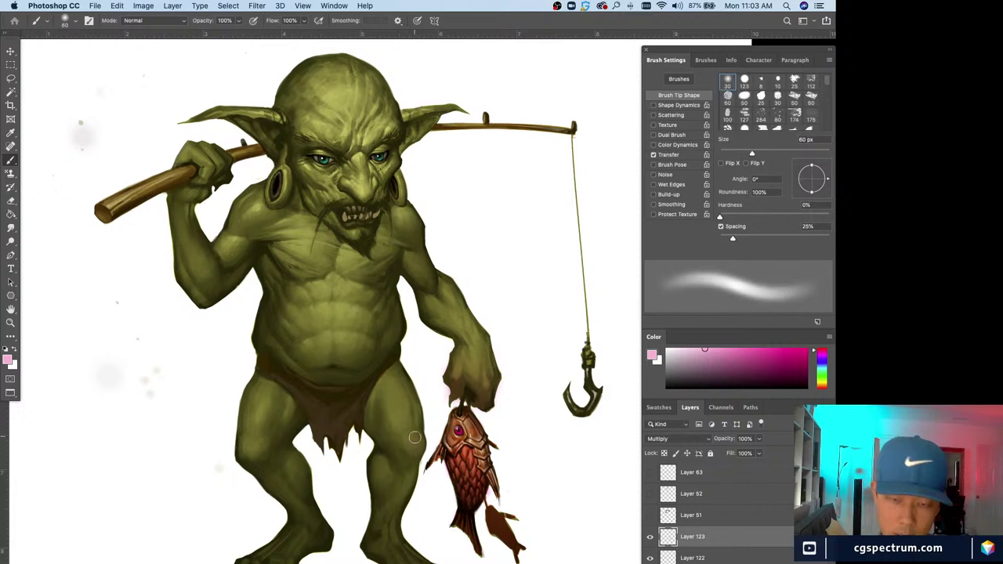
key("bracketleft")
key("bracketleft")
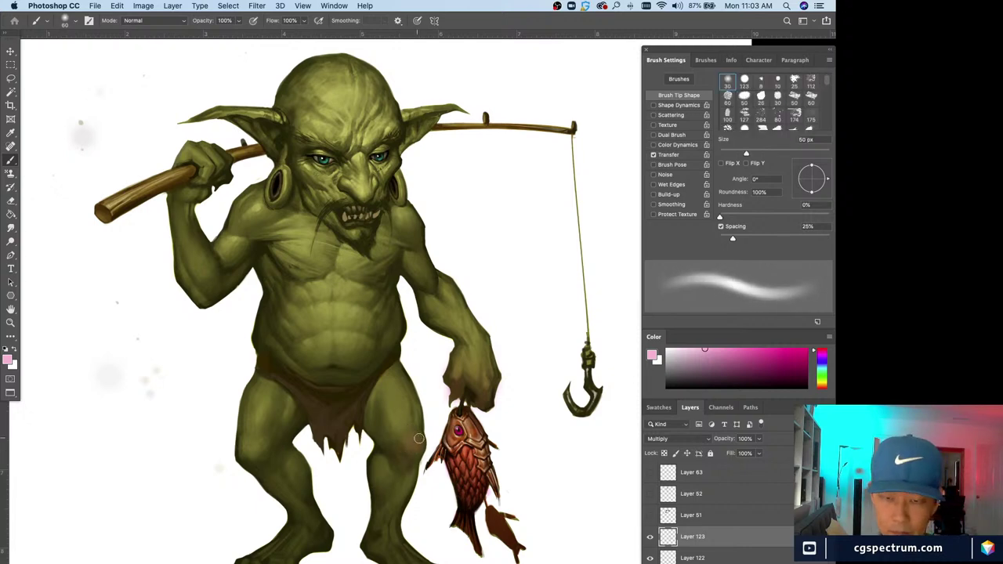
key("bracketright")
key("bracketright")
key("bracketright")
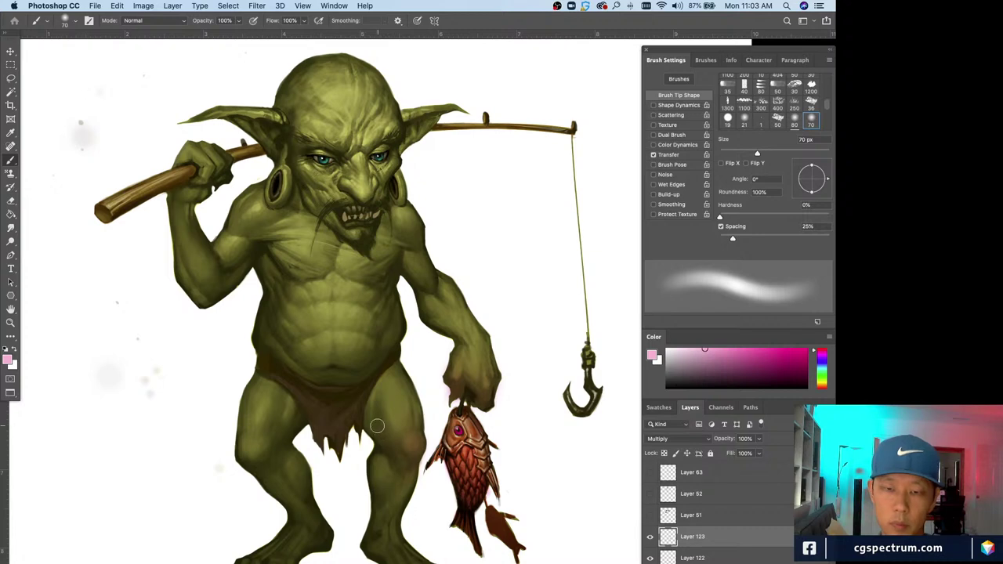
key("bracketleft")
key("bracketleft")
key("bracketleft")
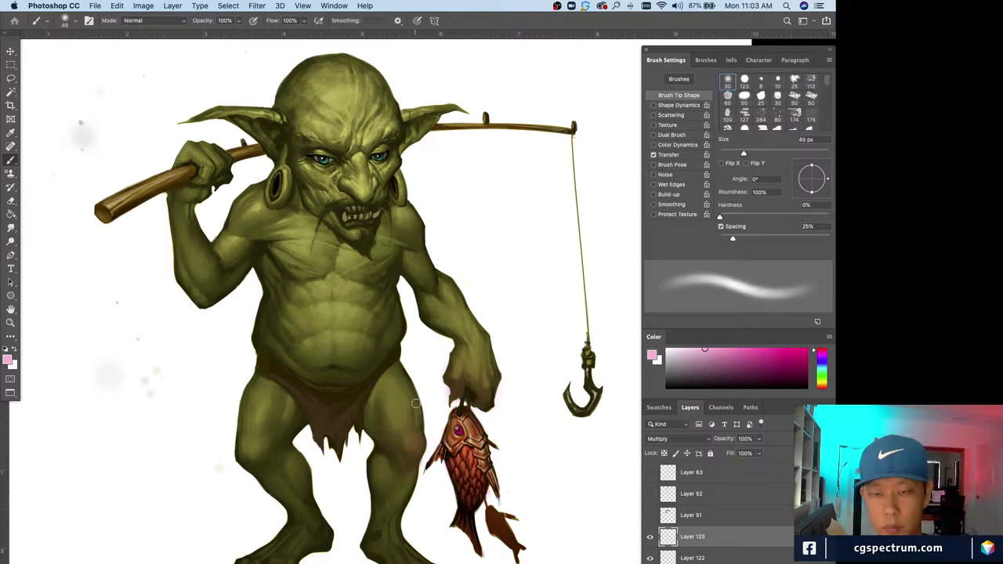
- Tint the toes and ankles of both feet with pale pink, enlarging the soft brush from 35 to 70 px
key("bracketleft")
scroll(423, 396, "down", 3)
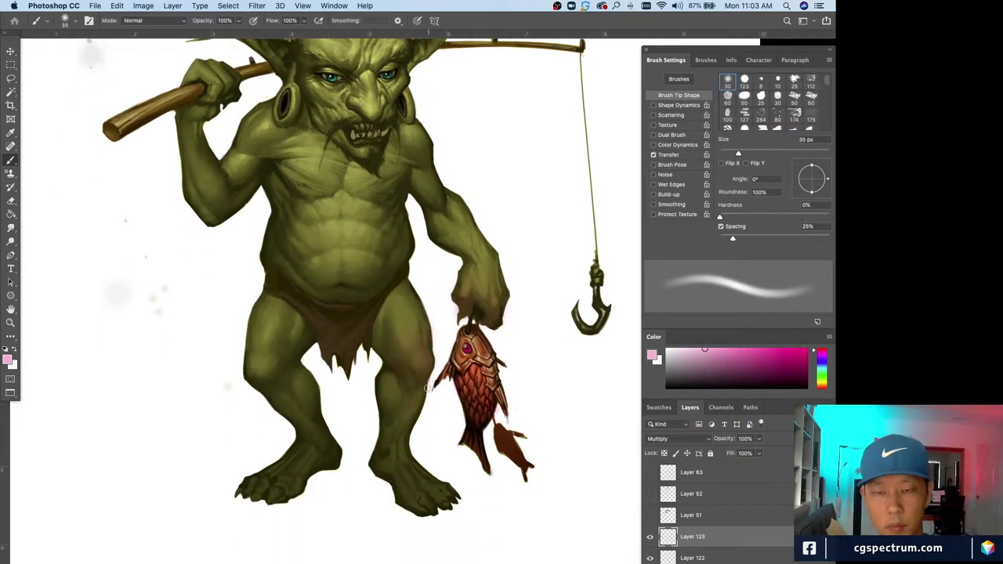
key("bracketright")
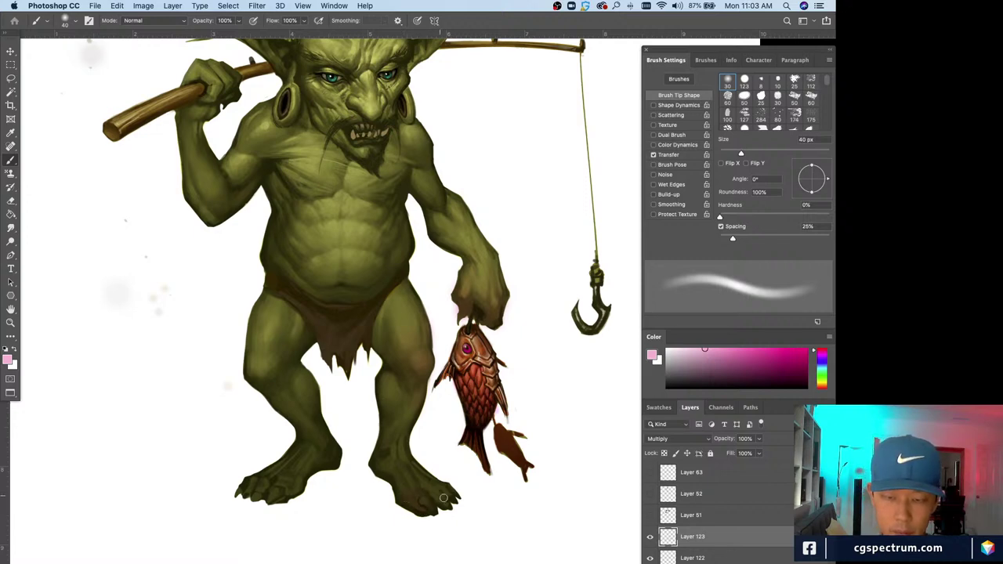
key("bracketright")
key("bracketright")
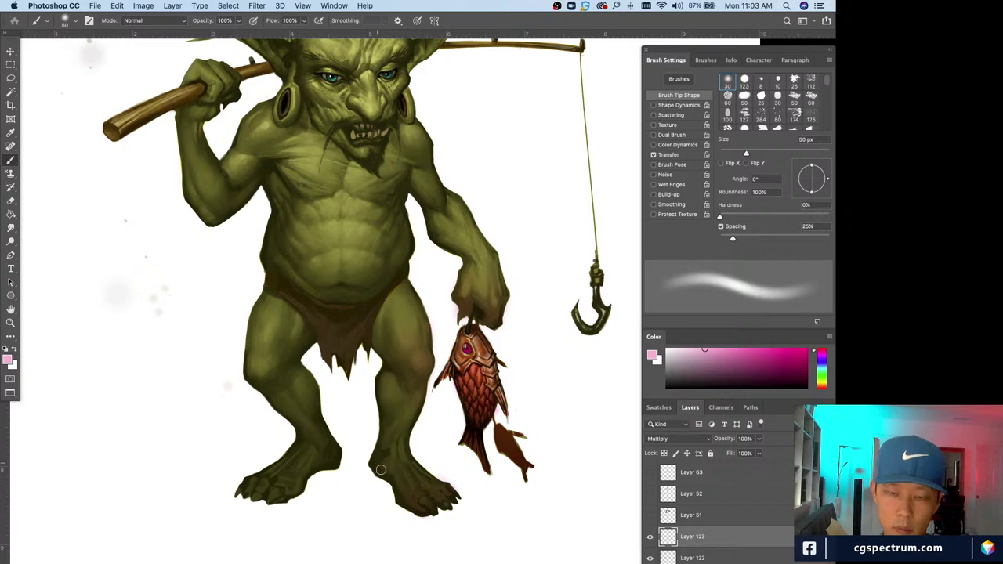
key("bracketright")
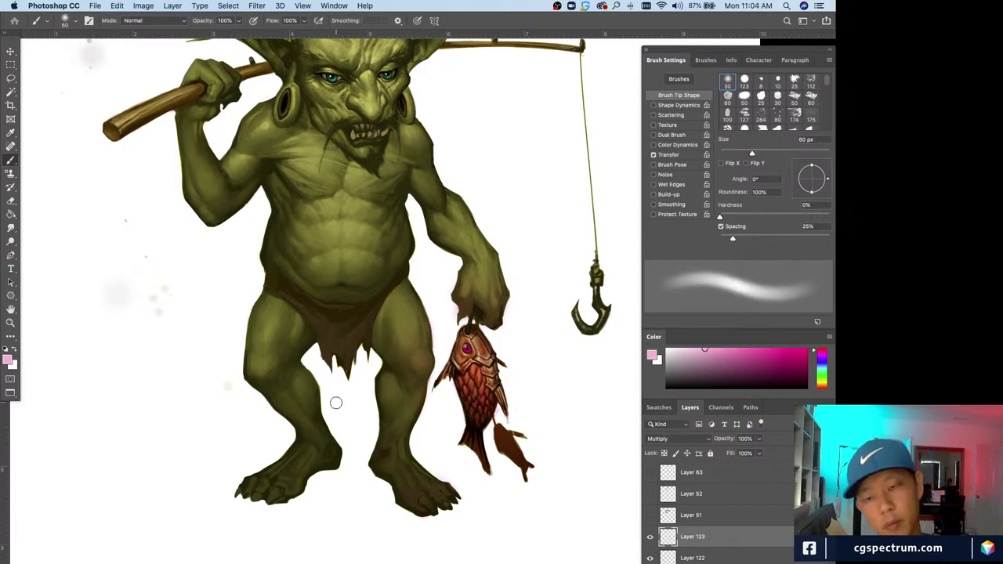
key("bracketright")
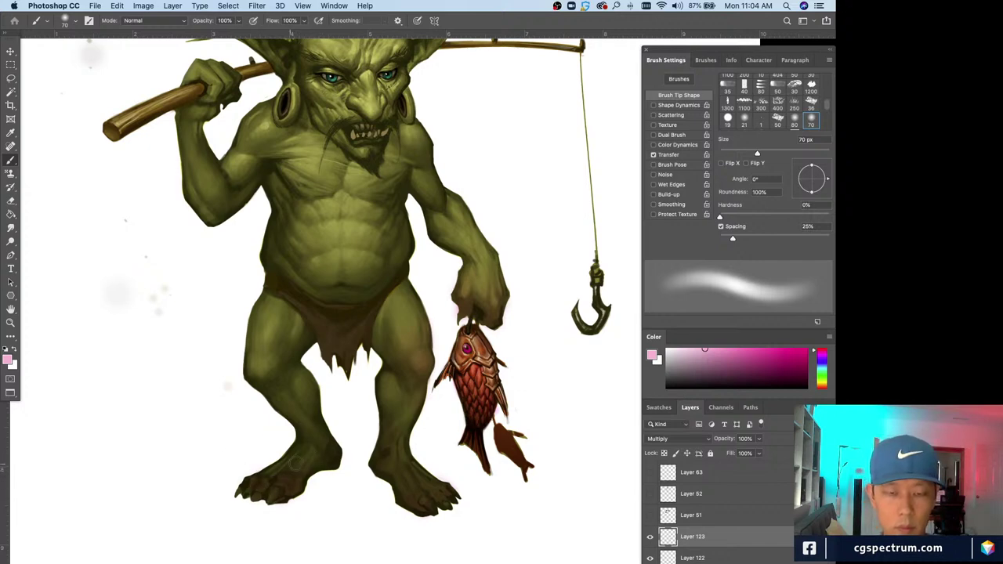
- Glaze pale pink over the knee farther from the fish with a soft brush of 60 to 80 px
key("bracketleft")
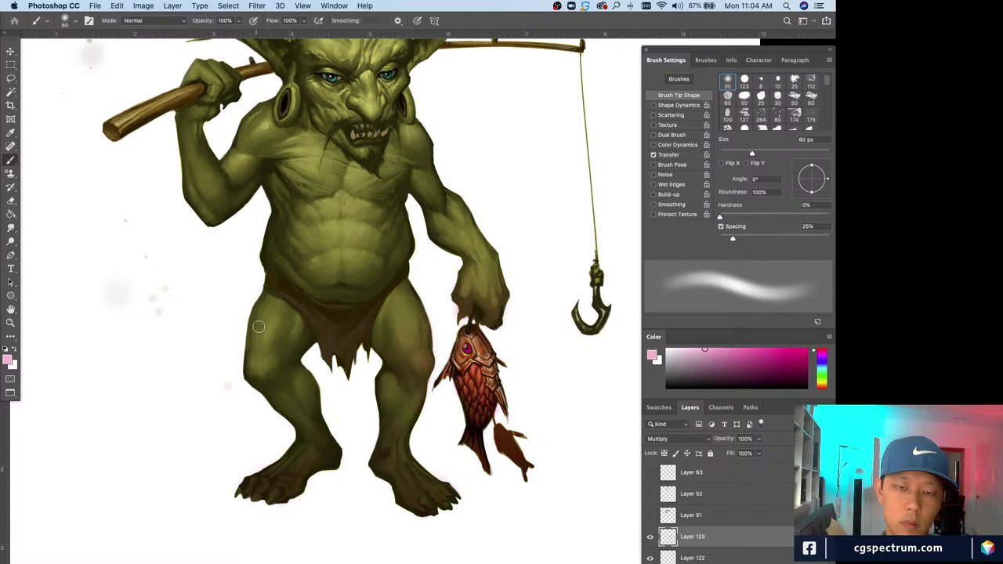
key("bracketright")
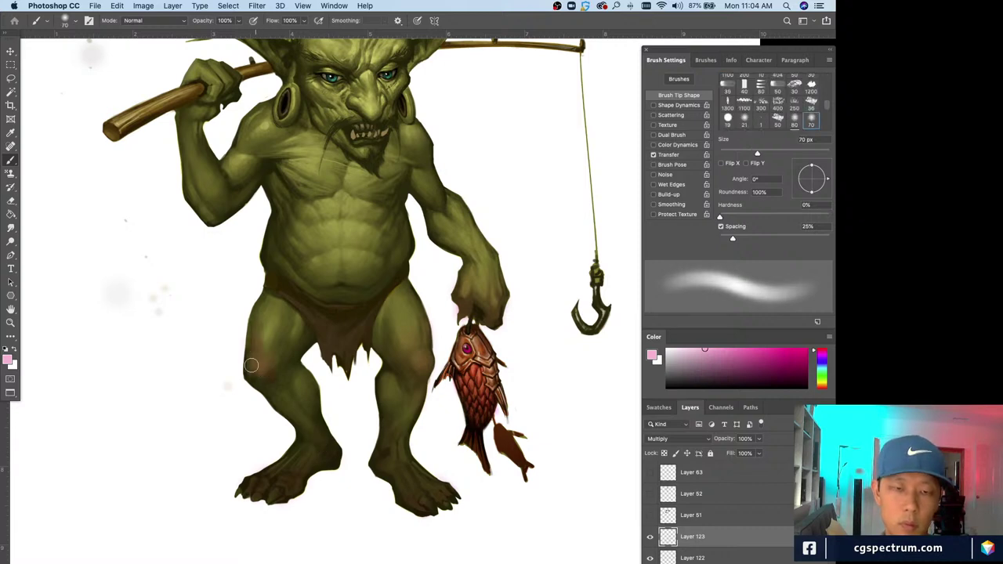
key("bracketright")
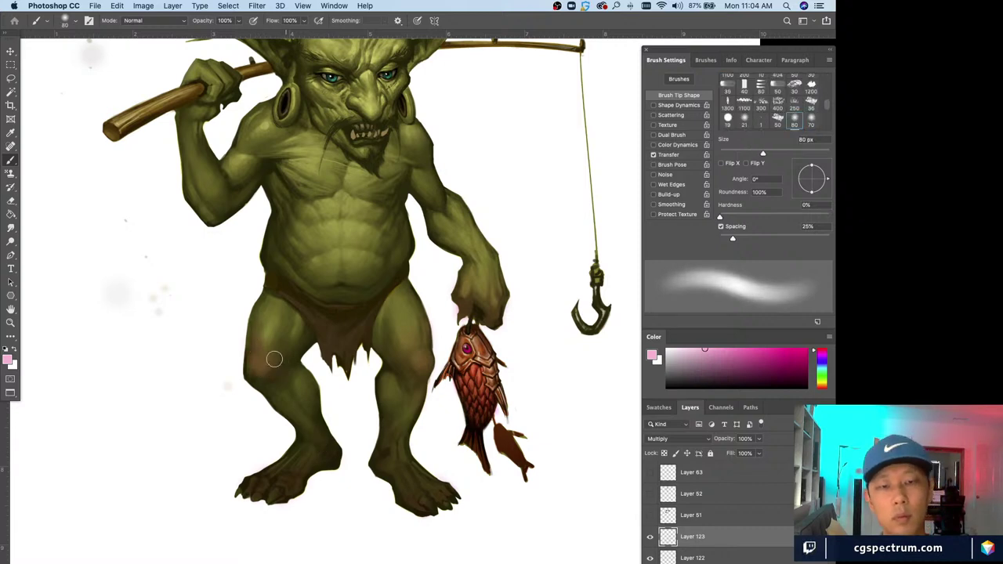
key("bracketleft")
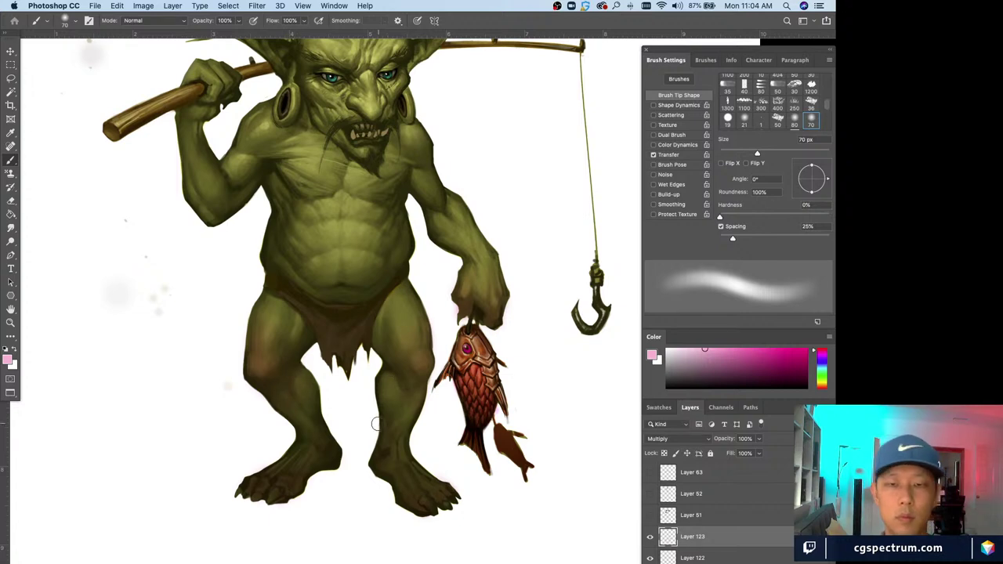
- Extend the pale pink glaze to the goblin's hips and upper thigh, enlarging the soft brush from 60 to 80 px
left_click_drag(216, 332, 233, 419)
key("[")
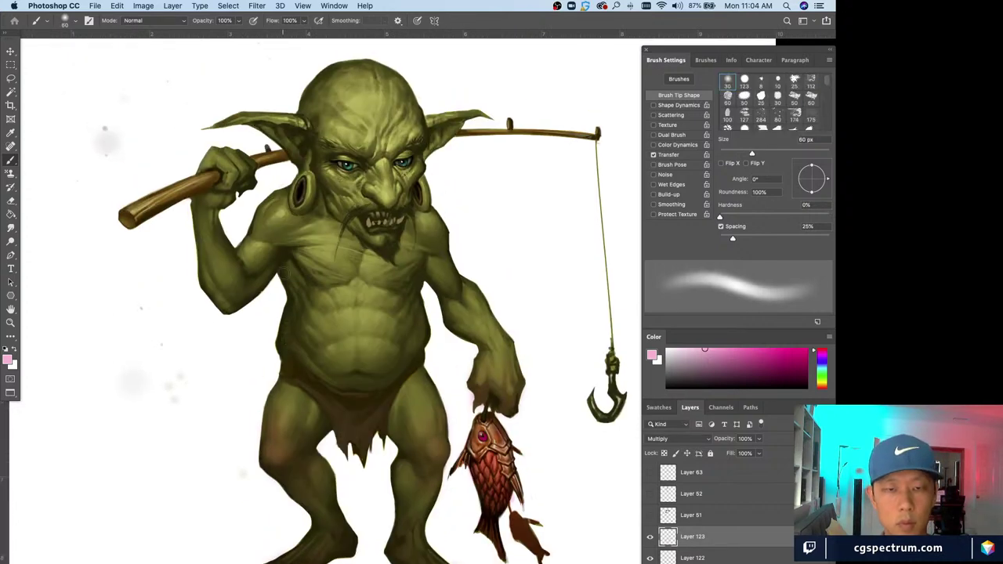
key("bracketright")
key("bracketright")
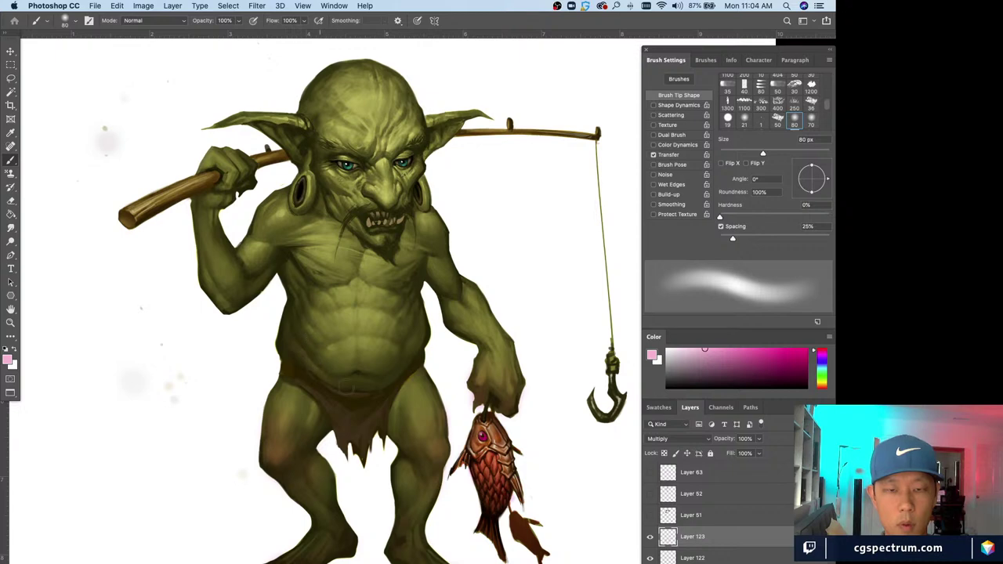
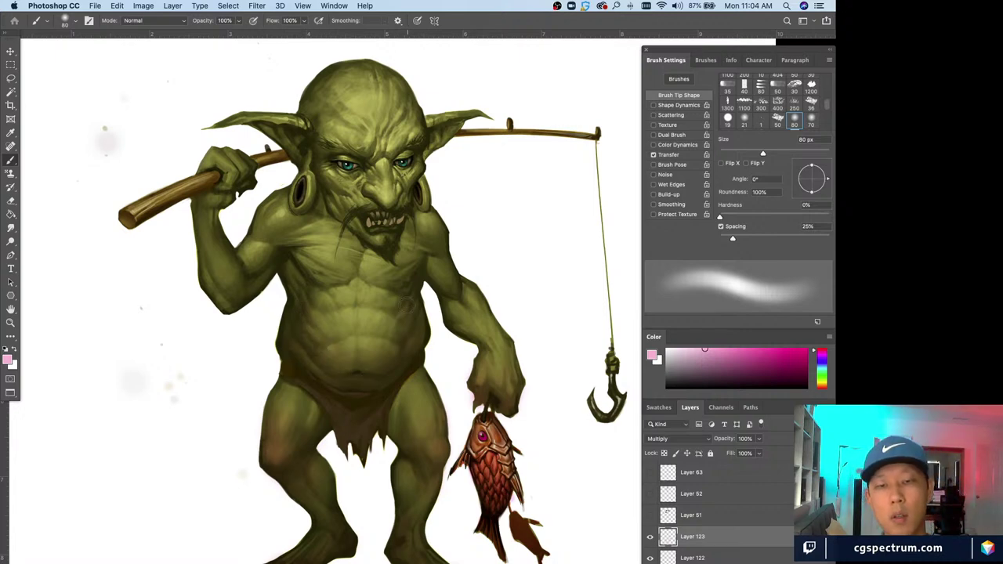
- Glaze pale pink over the goblin's lower belly with a soft brush of 80 to 90 px
key("bracketright")
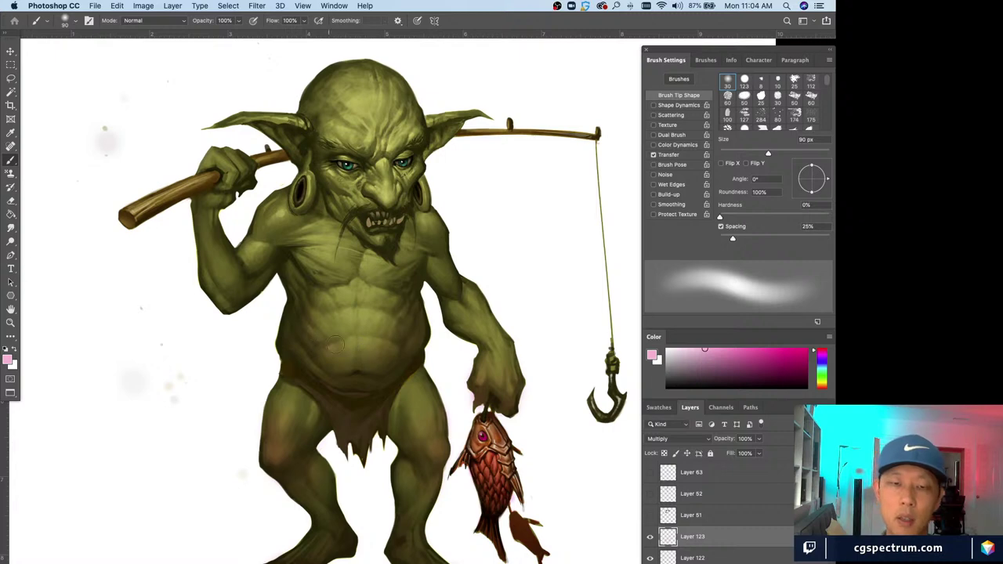
scroll(336, 345, "up", 5)
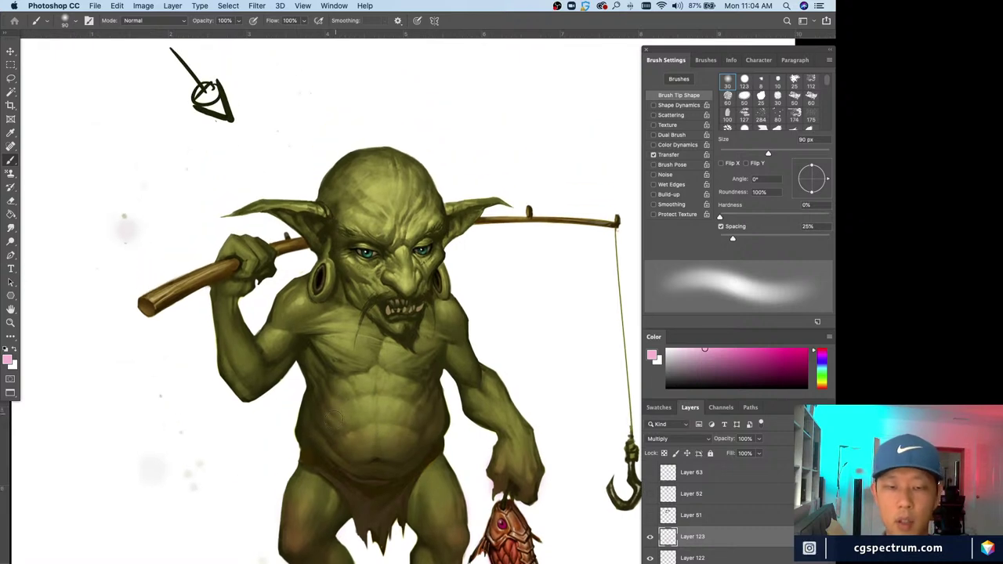
key("bracketleft")
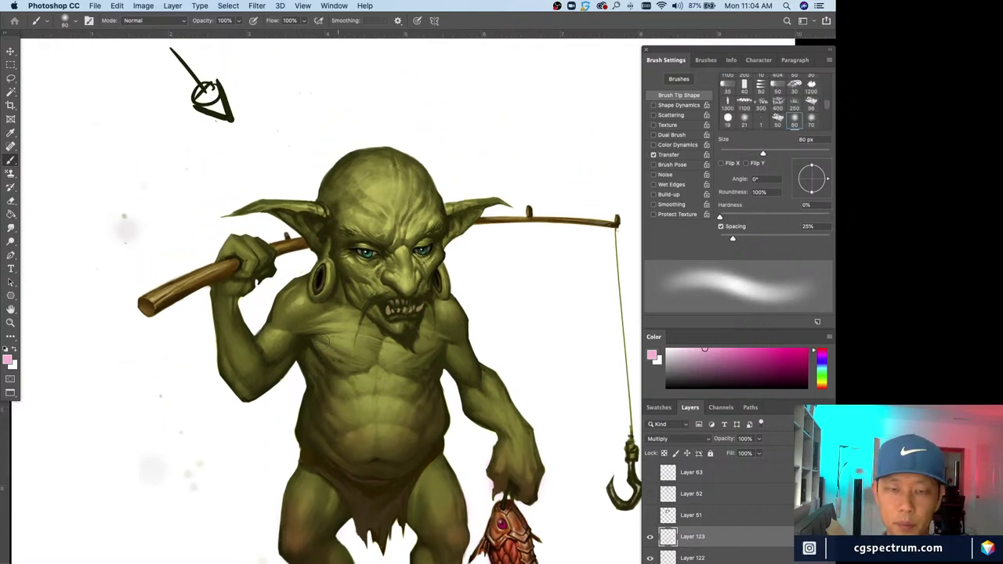
- Tint the undersides of both chest muscles with pale pink, reducing the soft brush to about 50 px
key("bracketleft")
key("bracketleft")
key("bracketleft")
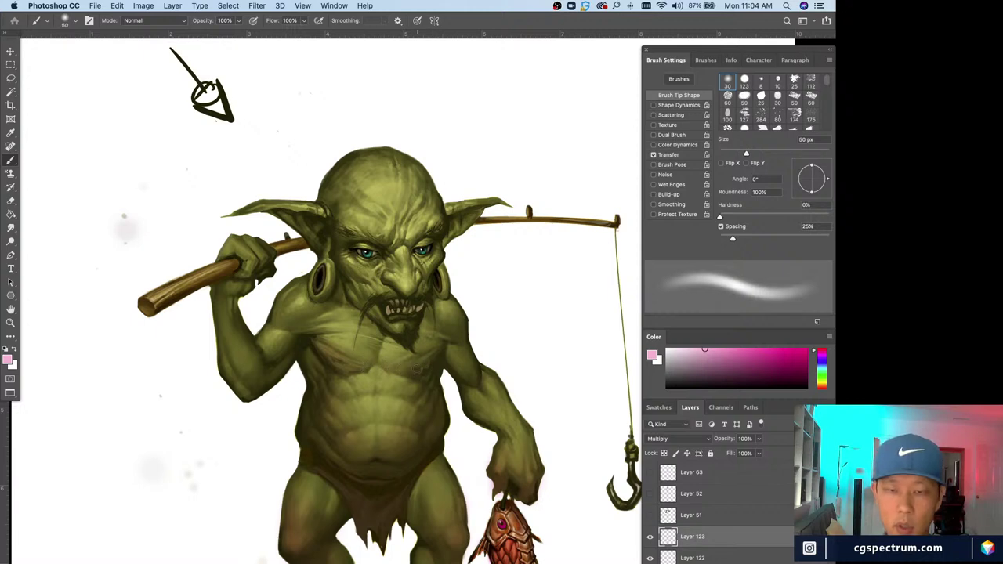
key("bracketleft")
key("bracketright")
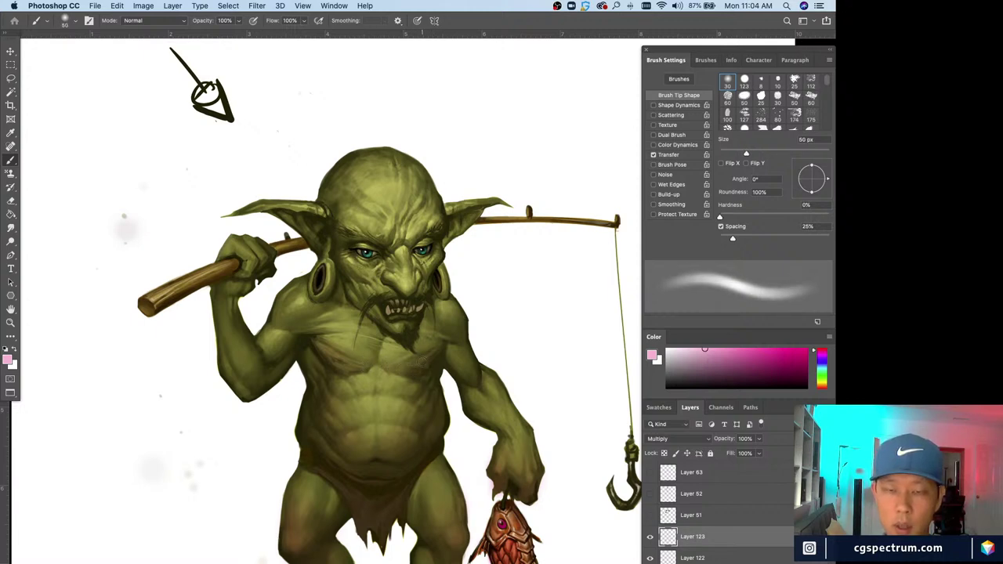
- Extend the pale pink across the chest with a 60 to 70 px brush and soften it with a 70 to 80 px eraser
key("bracketright")
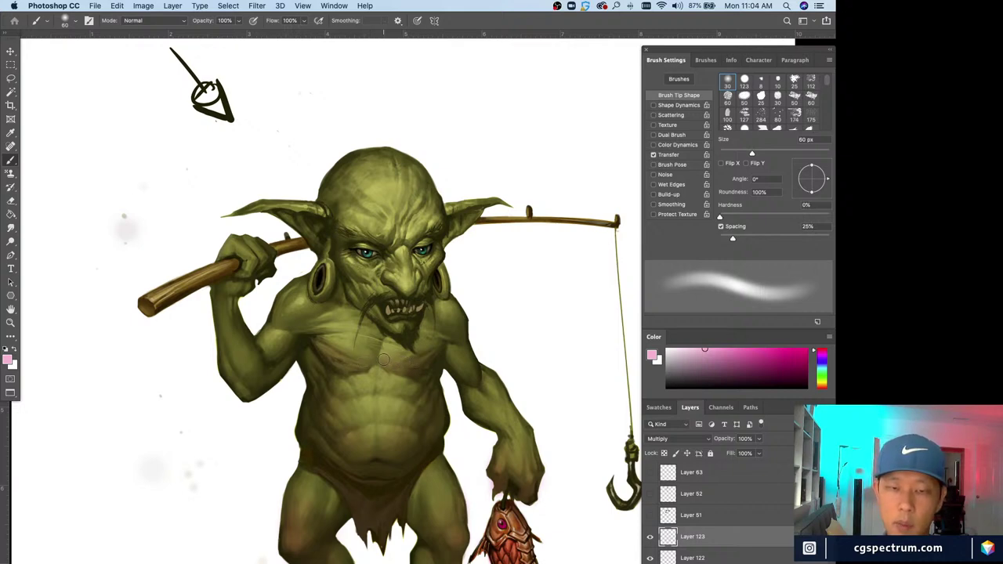
key("bracketright")
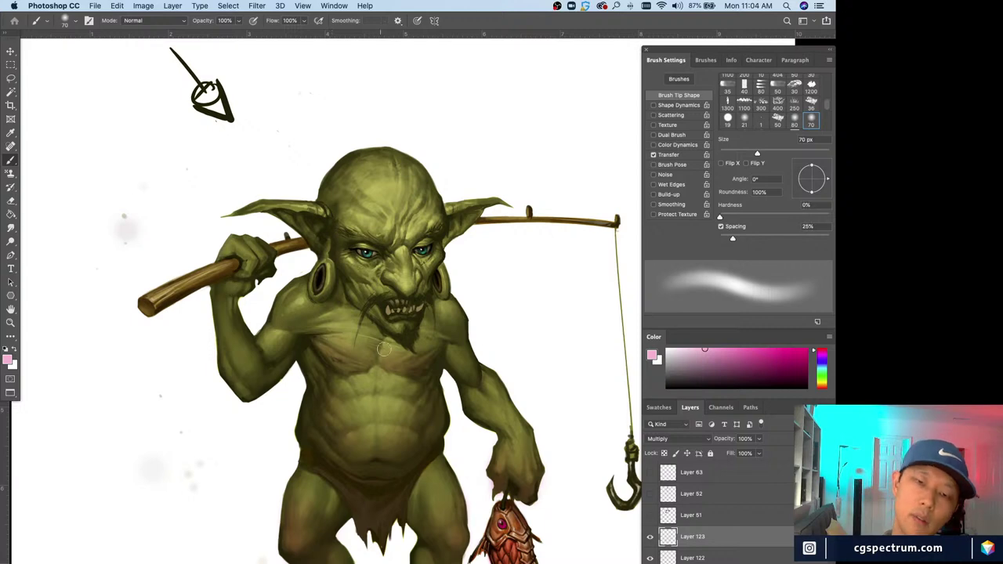
key("e")
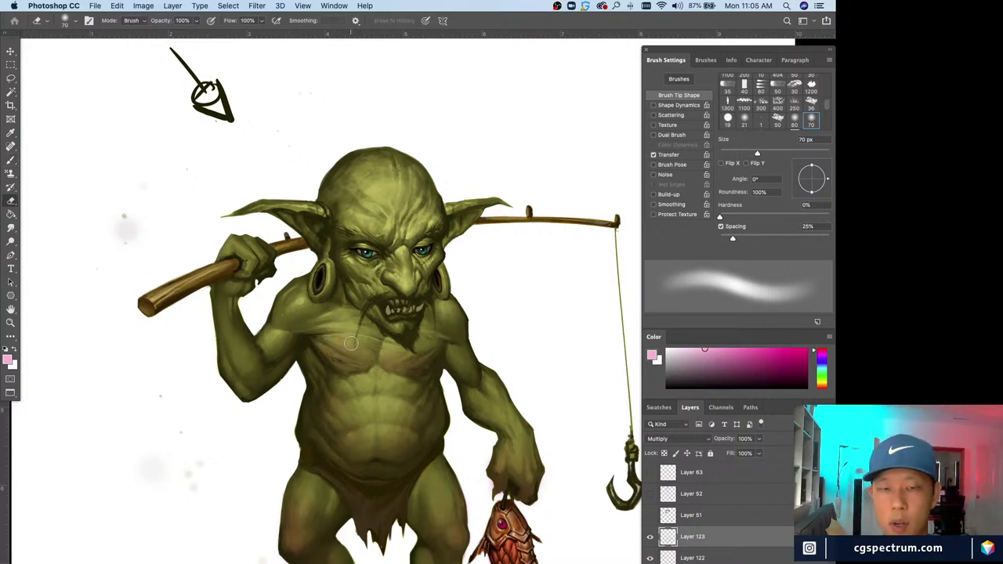
key("bracketright")
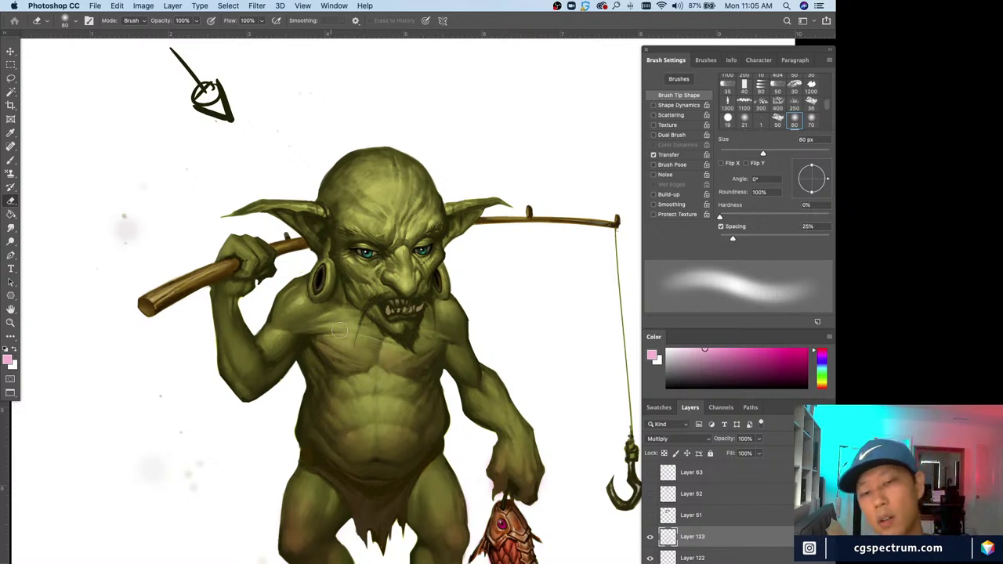
- Glaze pale pink over the elbow and fingers of the arm holding the rod, reducing the soft brush from 70 to 40 px
key("b")
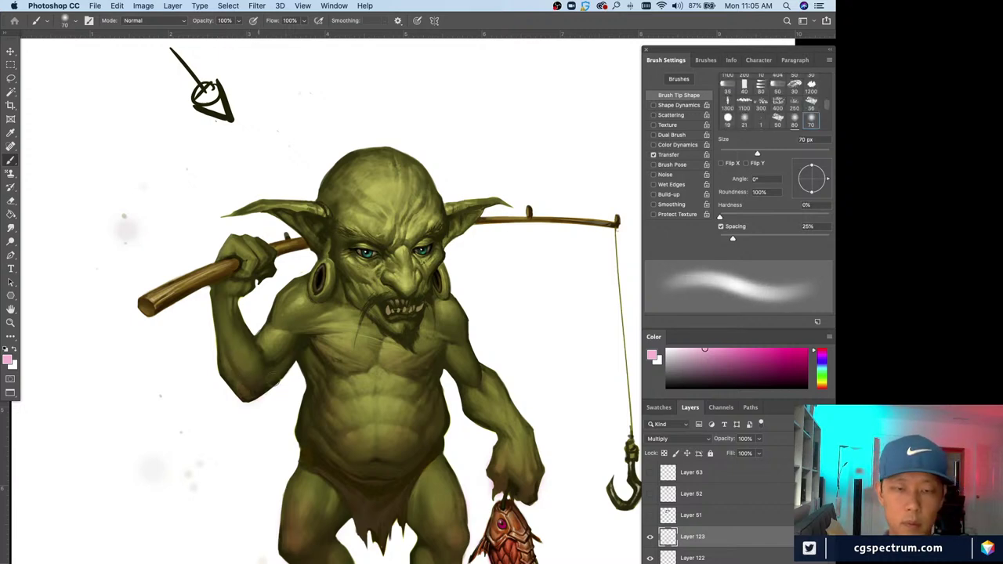
key("[")
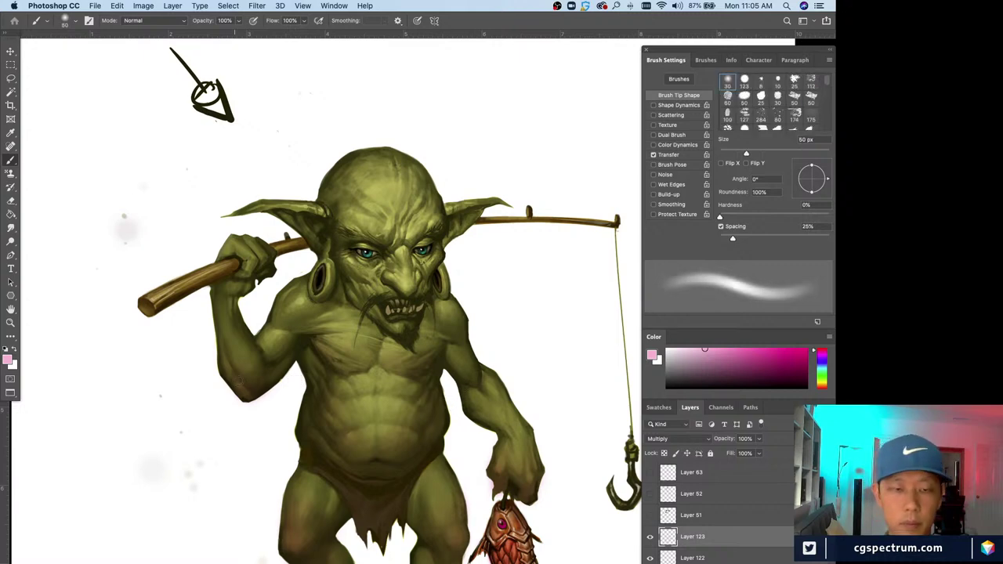
key("bracketleft")
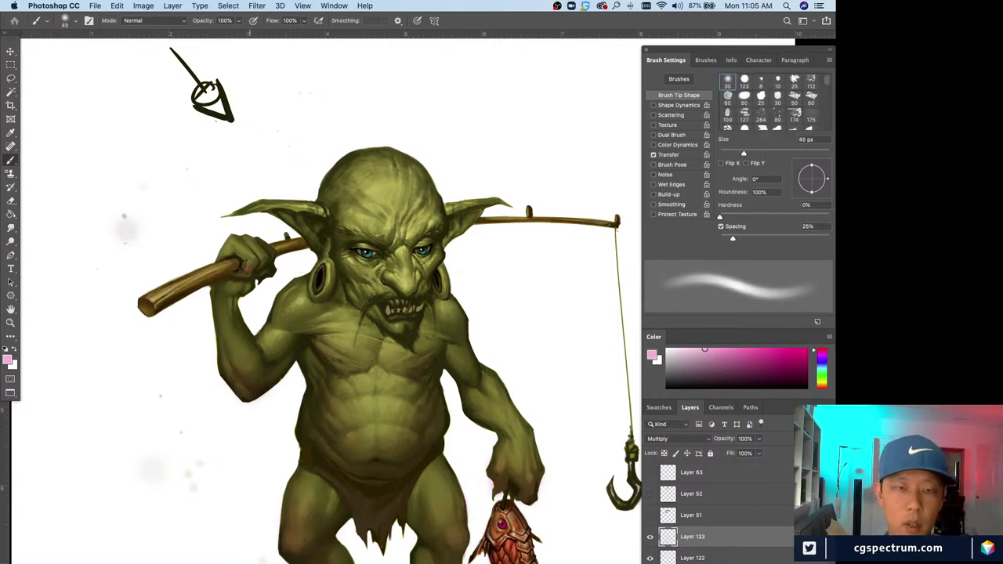
key("bracketright")
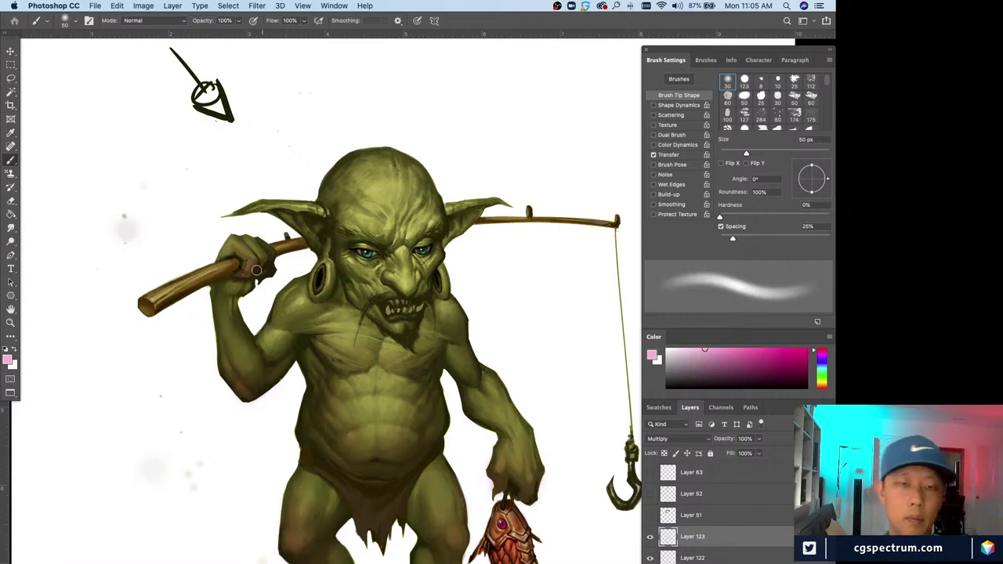
key("bracketleft")
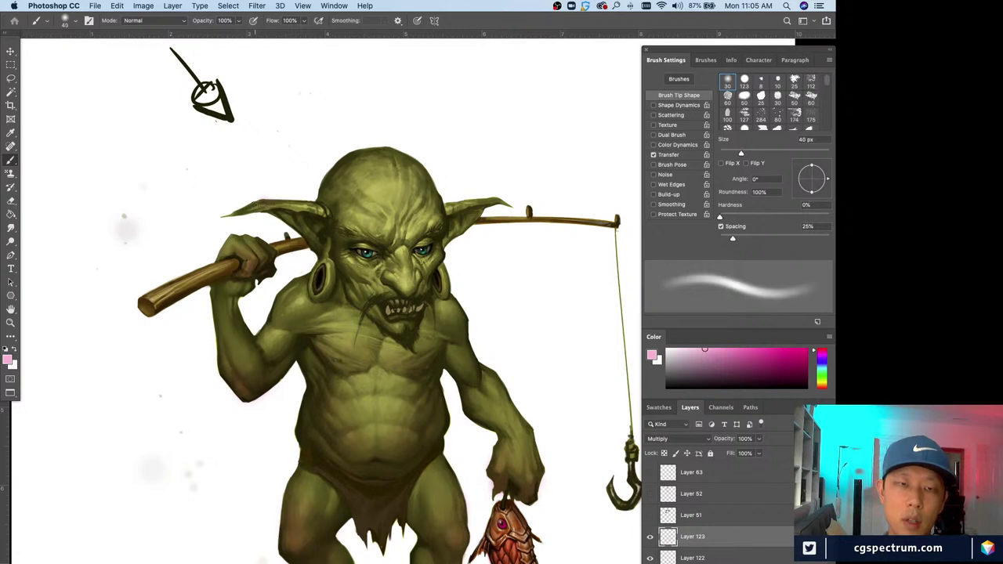
- Tint the ear above the rod-holding hand with pale pink, using a soft brush of 40 to 50 px
key("bracketleft")
key("bracketright")
key("bracketright")
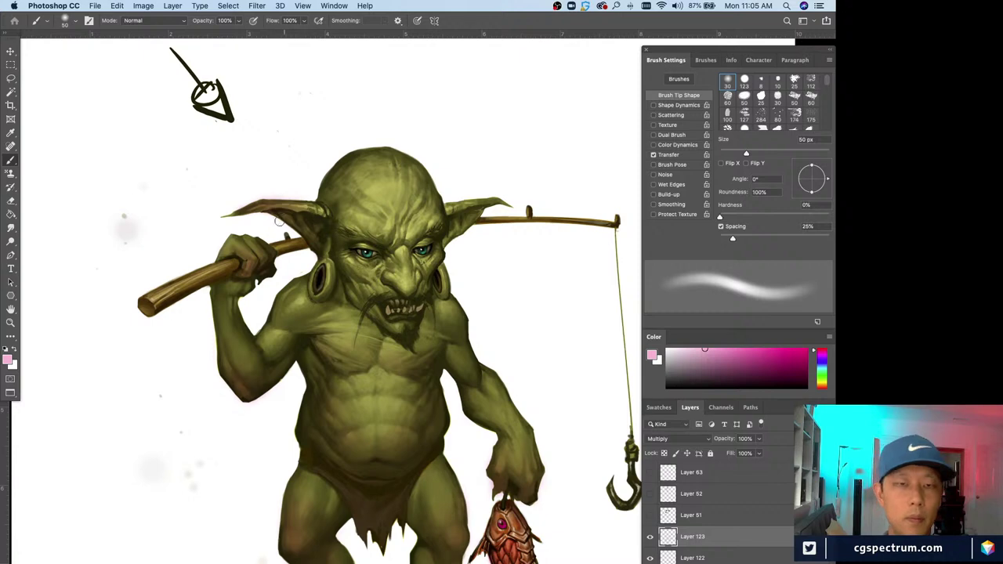
- Tint the opposite ear, in front of the rod's thin end, with pale pink using a soft brush of 25 to 45 px
key("bracketleft")
key("bracketleft")
key("bracketleft")
key("bracketright")
key("bracketright")
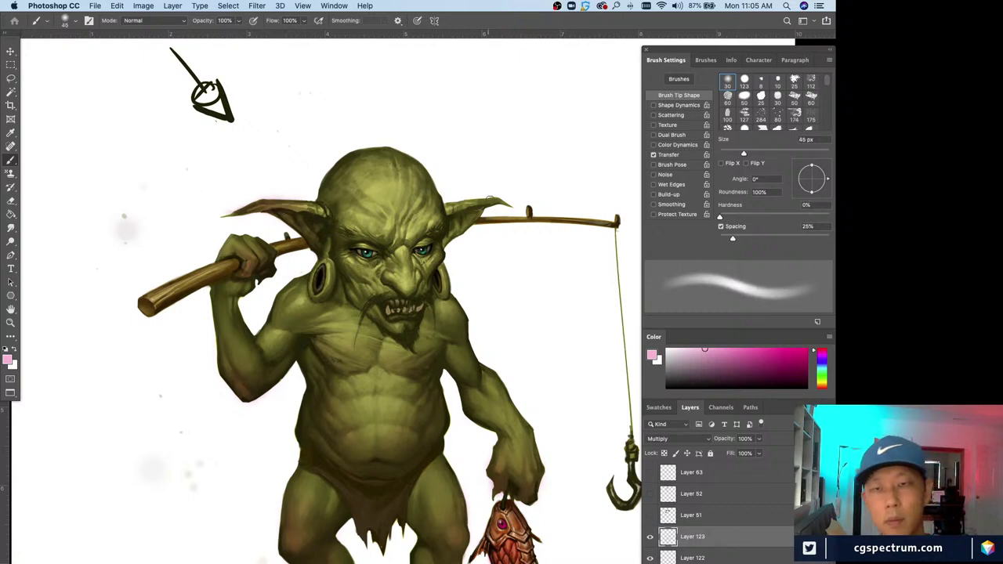
key("bracketleft")
key("bracketleft")
key("bracketleft")
key("bracketleft")
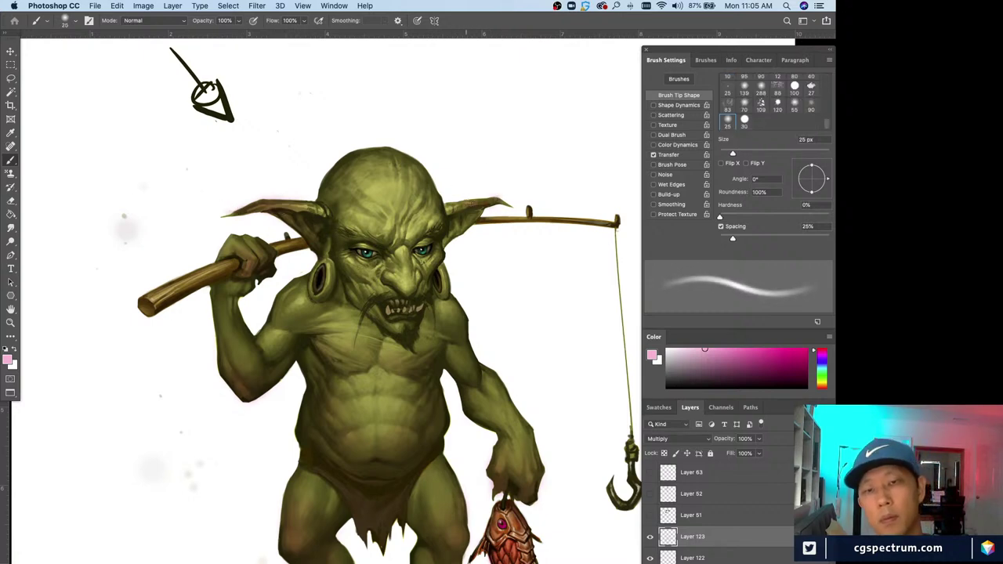
key("bracketright")
key("bracketright")
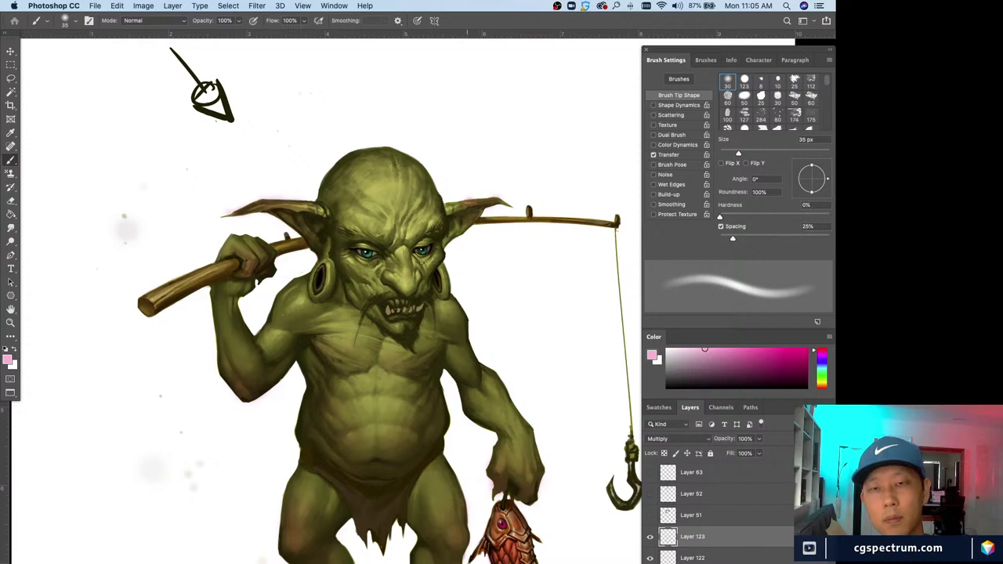
key("bracketleft")
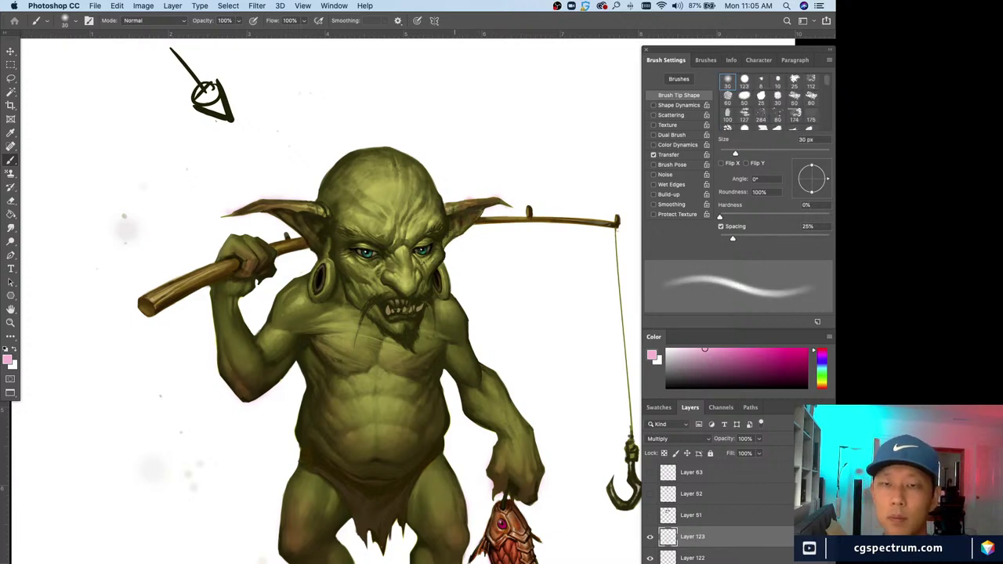
- Erase stray pink around the tip of the ear beside the thin end of the rod with a 10 to 25 px soft eraser
key("e")
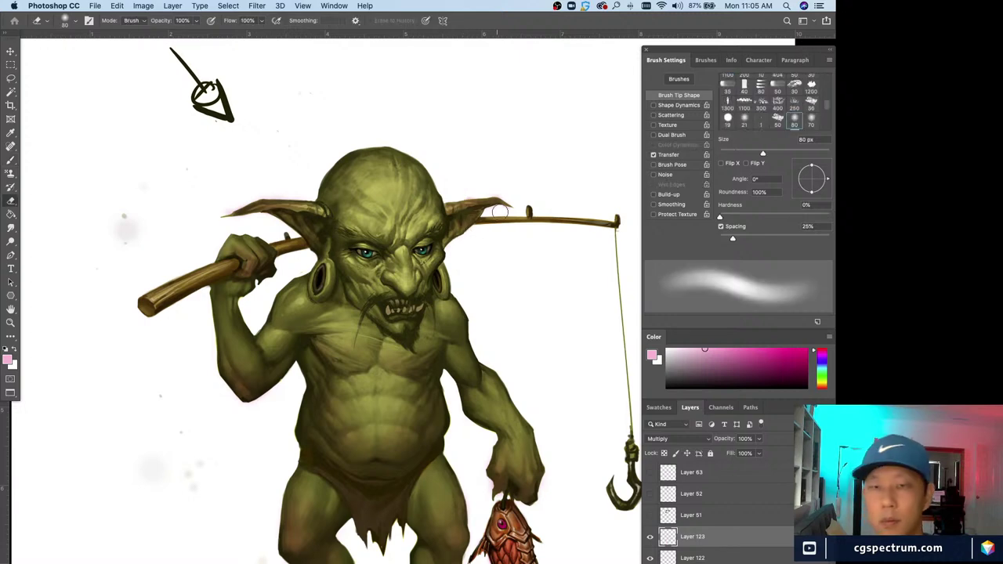
key("bracketleft")
key("bracketleft")
key("bracketleft")
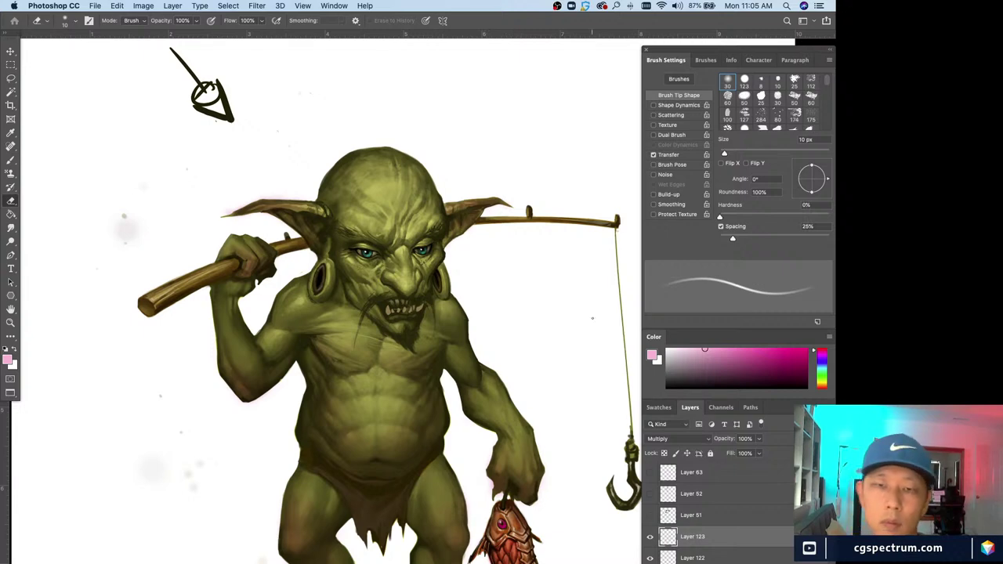
key("bracketright")
key("bracketright")
key("bracketright")
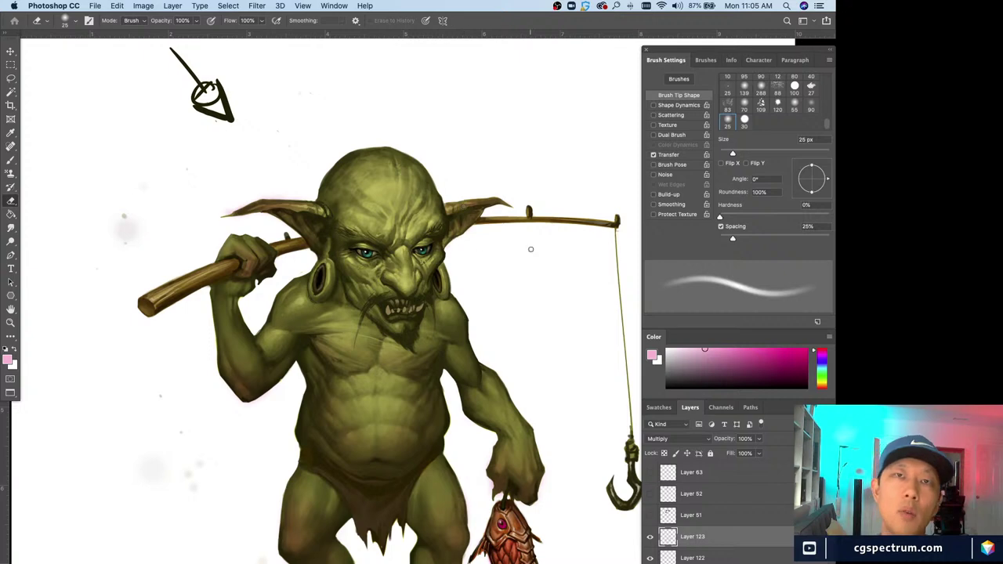
- Tint both earlobes around the earrings with pale pink, reducing the soft brush from 35 to 20 px
key("b")
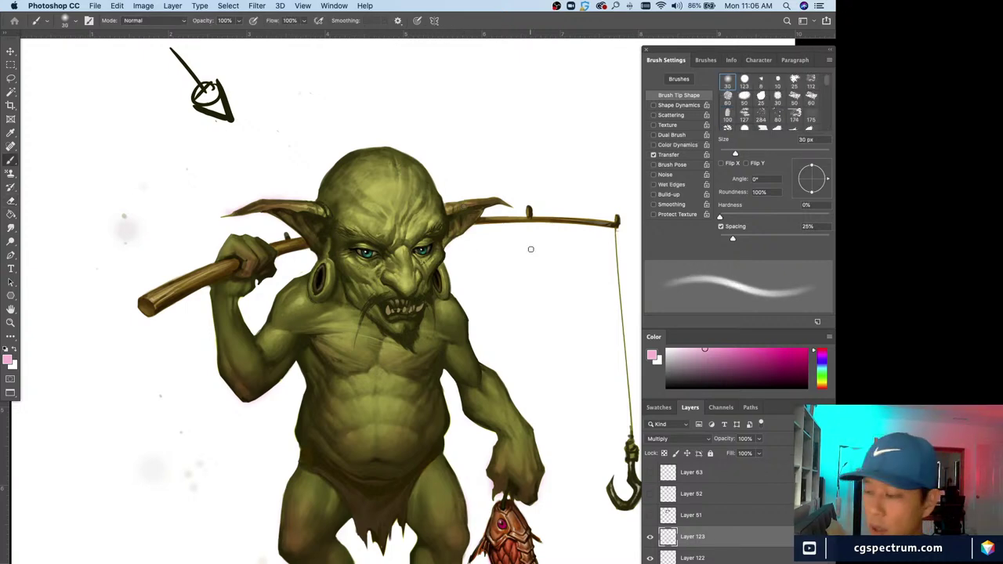
key("bracketright")
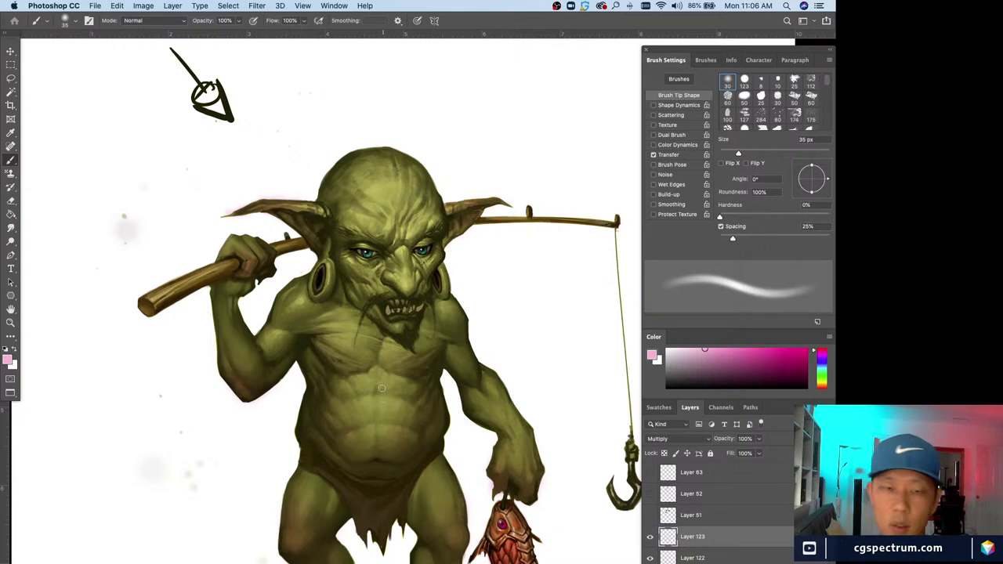
key("super+plus")
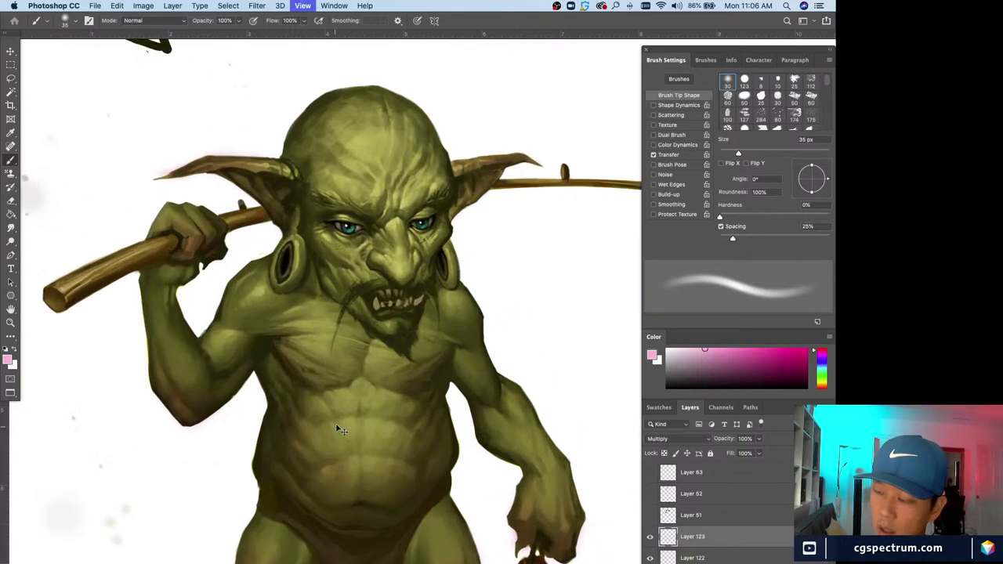
left_click_drag(373, 407, 371, 456)
key("bracketleft")
key("bracketleft")
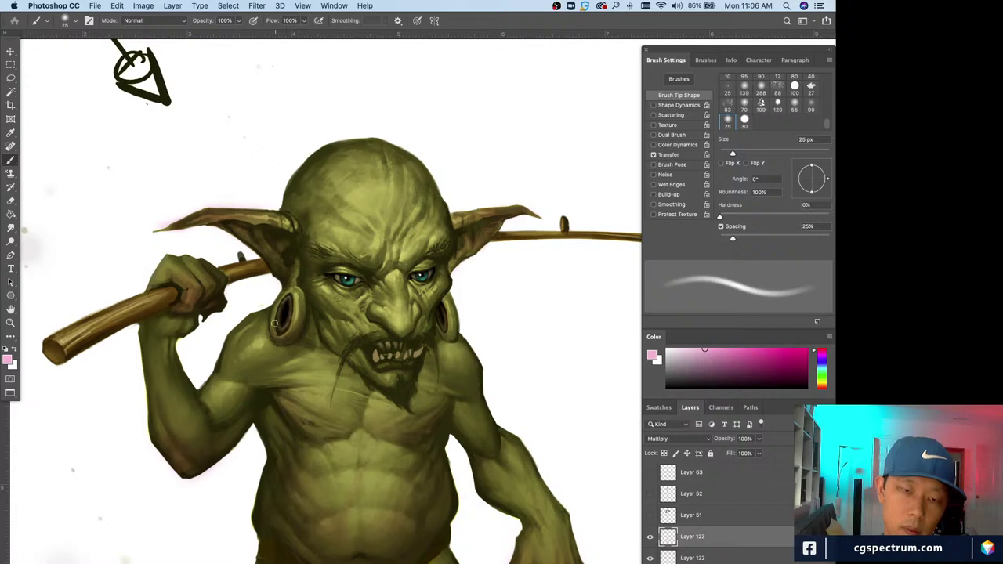
key("bracketleft")
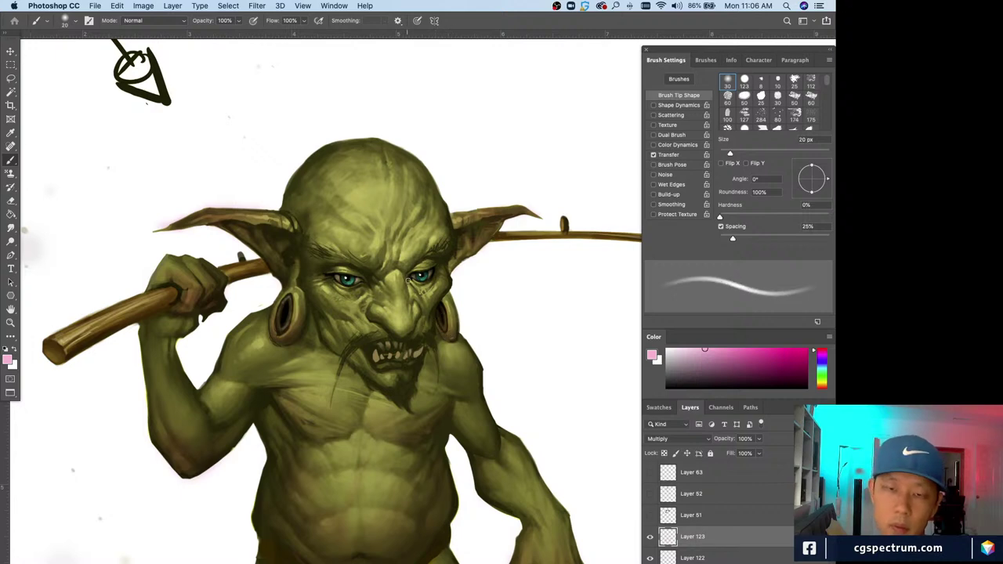
- Glaze pale pink over the goblin's nose tip and nostrils with a soft brush of 25 to 30 px
key("bracketright")
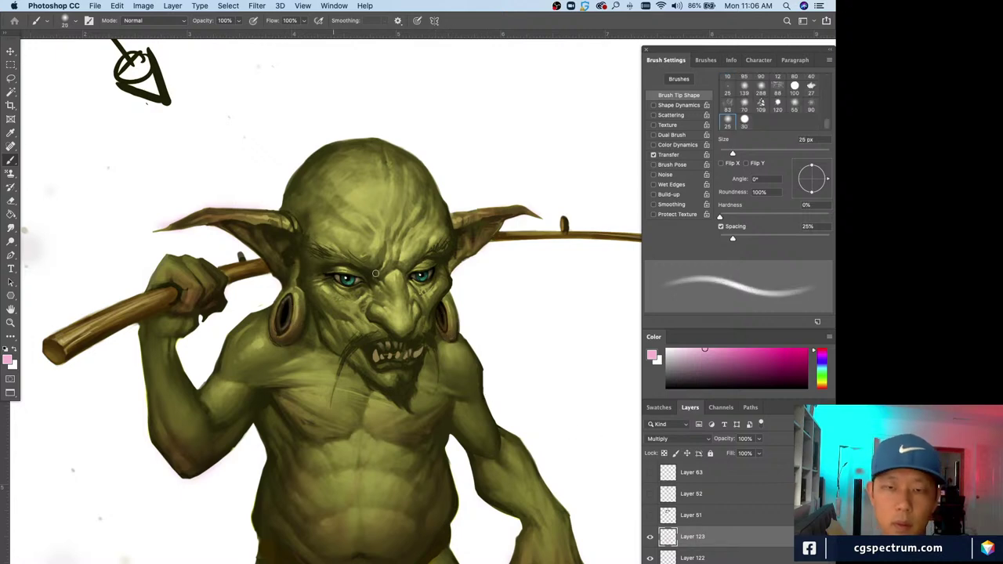
key("bracketright")
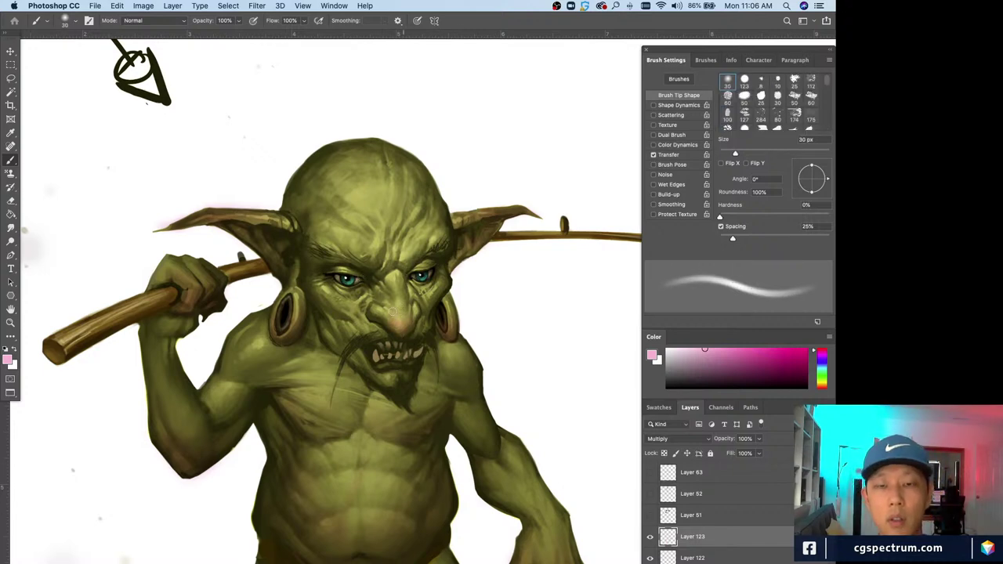
key("bracketleft")
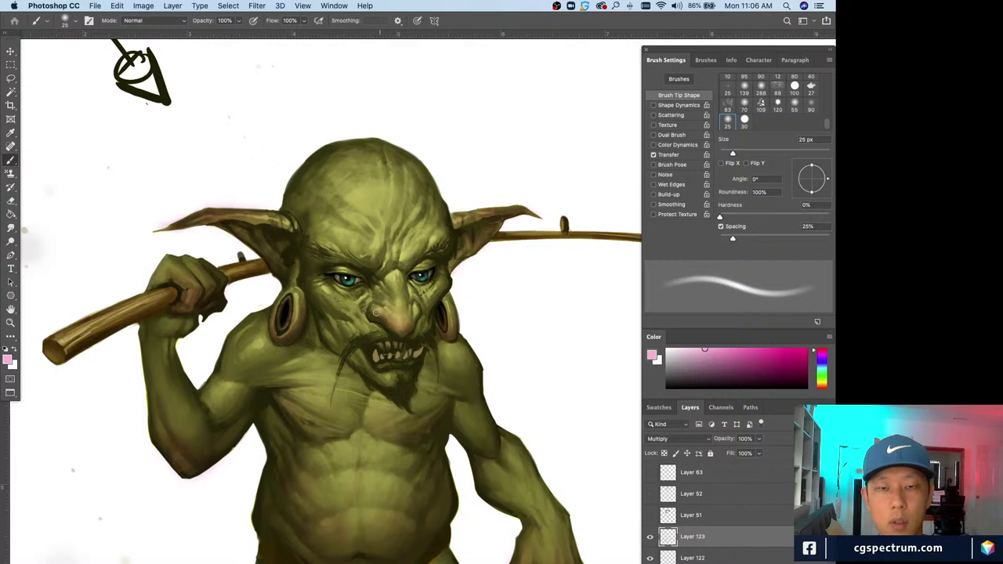
key("bracketright")
key("bracketright")
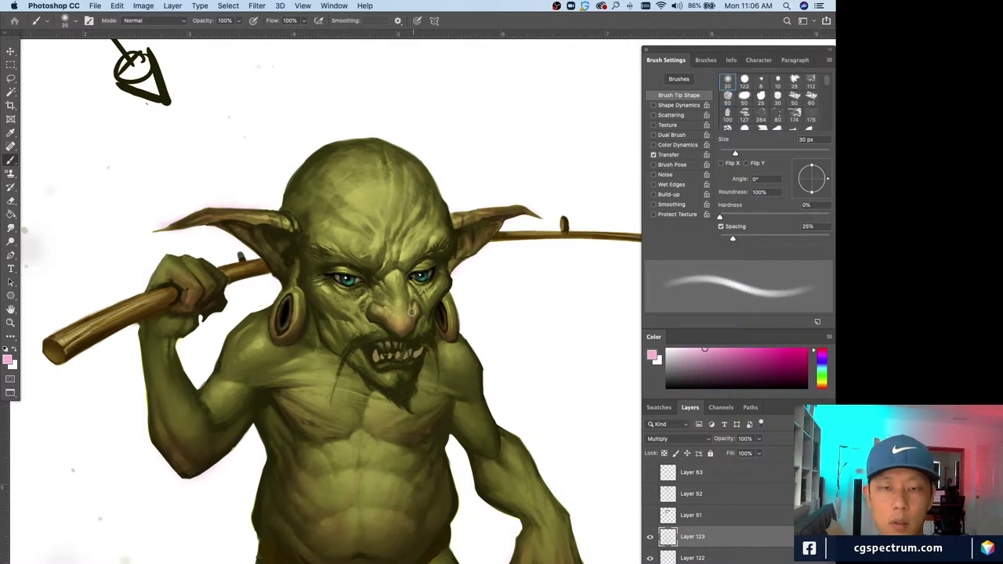
- Blend light touches of pale pink around the face and chest with a 25 to 40 px soft brush and review the whole figure
key("bracketright")
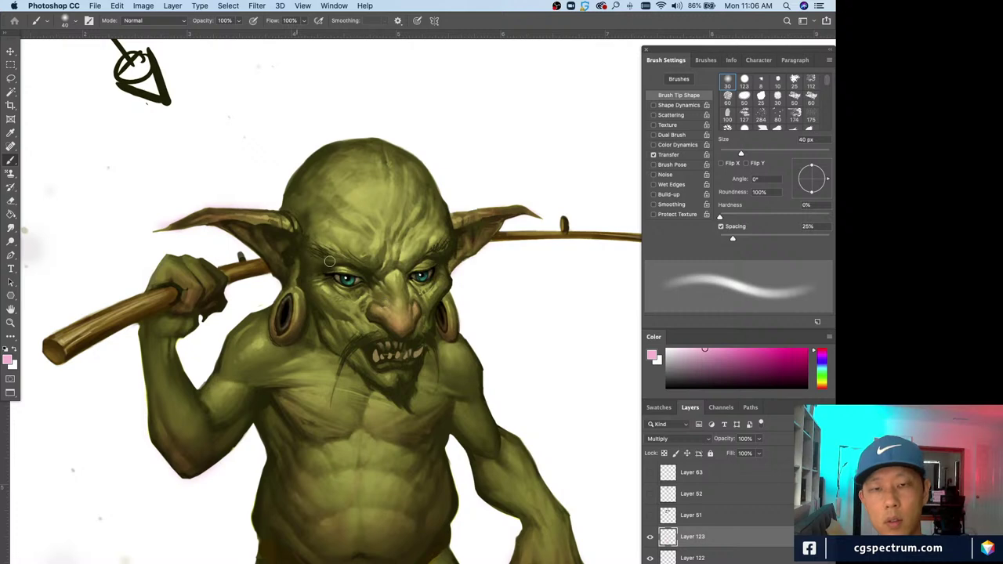
key("bracketleft")
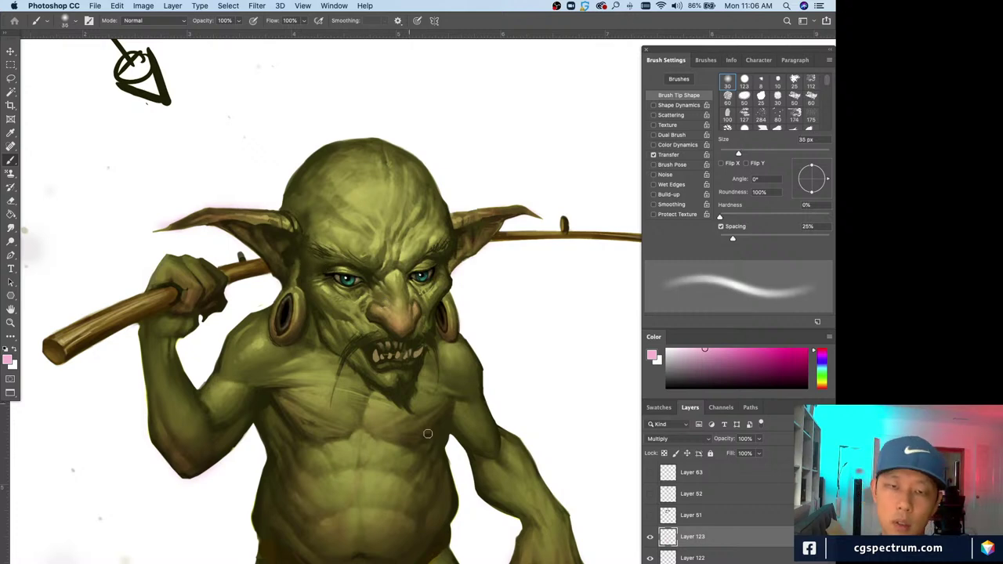
scroll(427, 456, "right", 2)
scroll(427, 456, "down", 1)
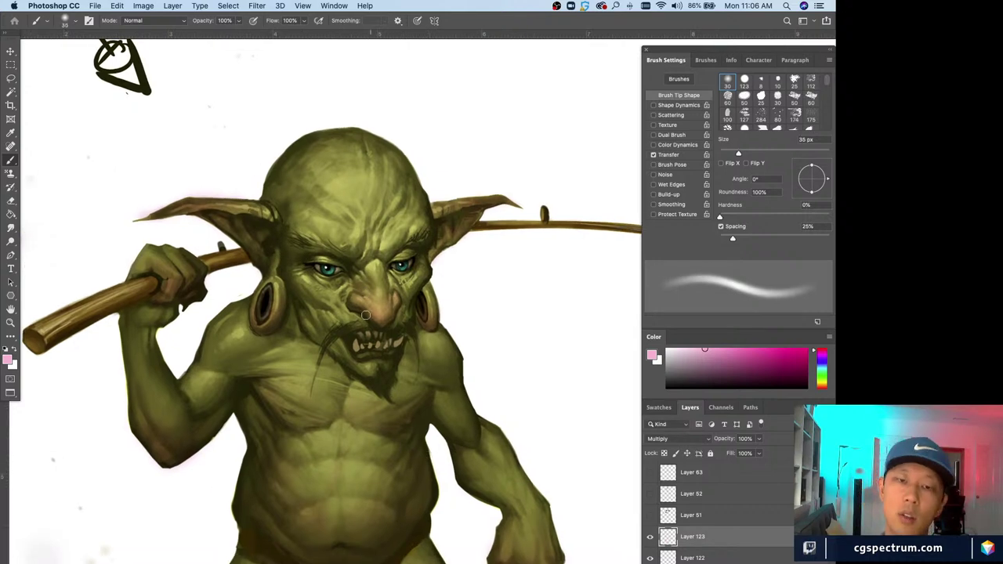
key("bracketleft")
key("bracketleft")
key("super+minus")
key("super+minus")
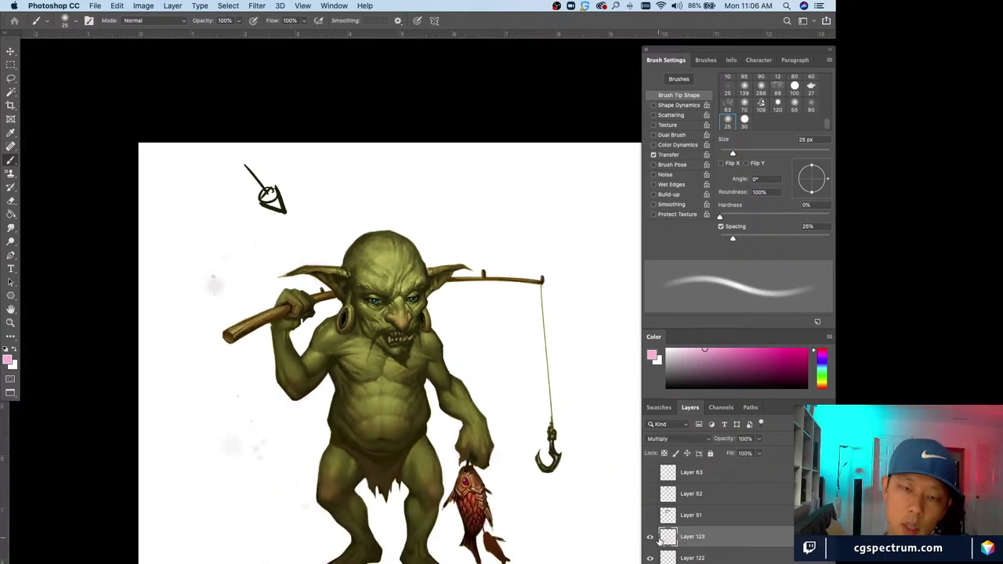
- Examine the pink tint on the goblin's face, ears, arms and torso close up and at a wider view
key("super+equal")
key("super+equal")
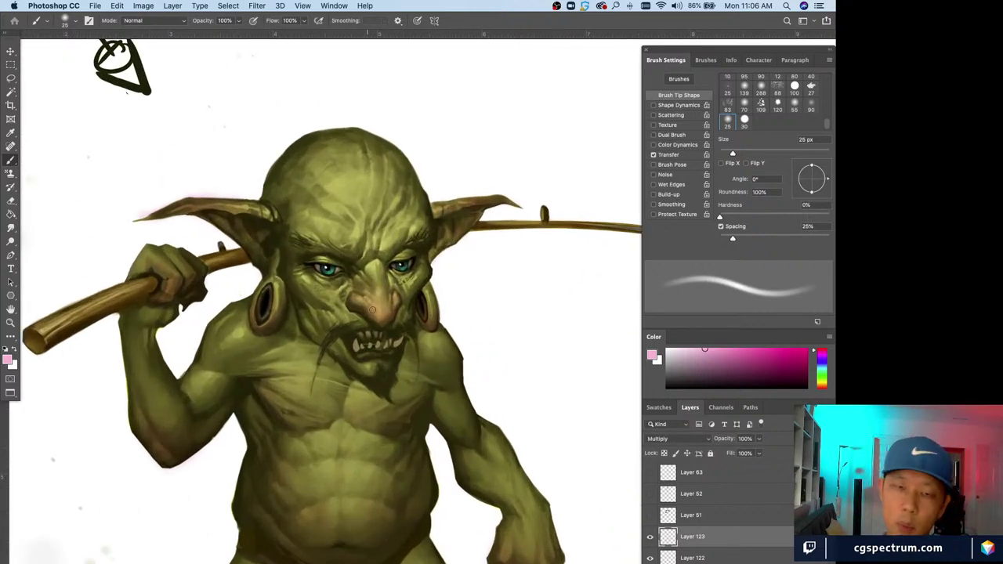
key("[")
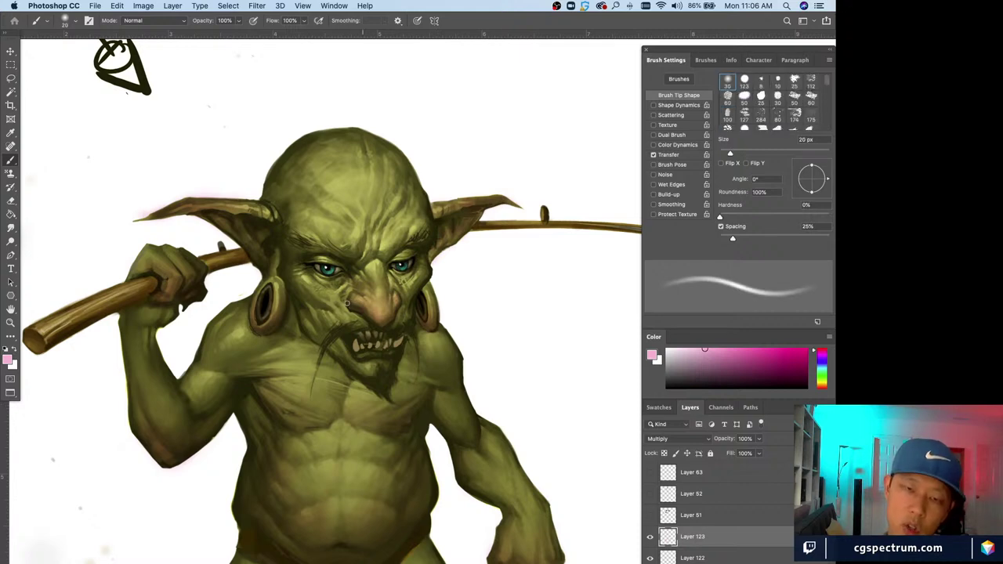
scroll(397, 420, "right", 1)
scroll(436, 518, "down", 3)
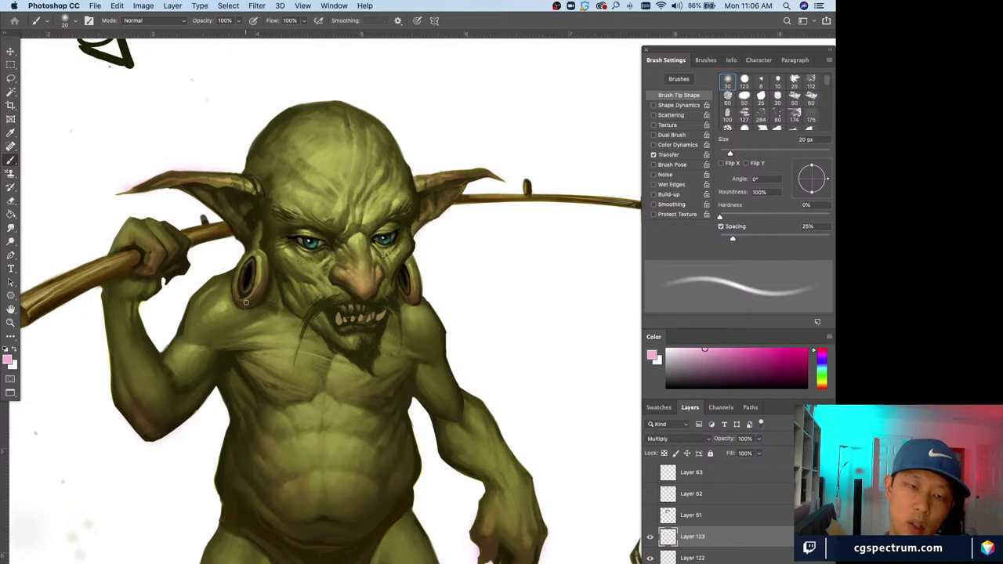
scroll(232, 297, "down", 2)
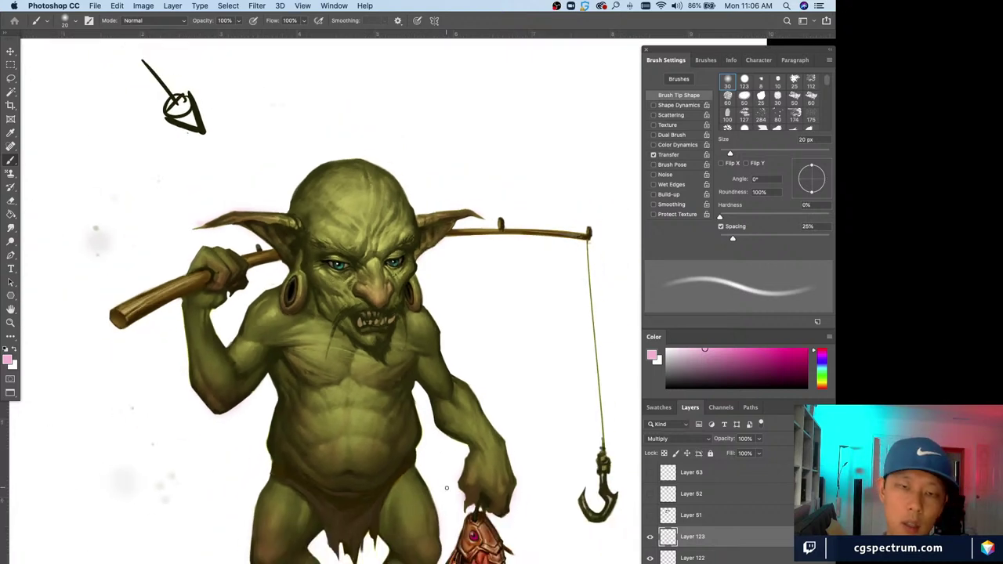
scroll(232, 297, "up", 2)
left_click_drag(296, 323, 313, 352)
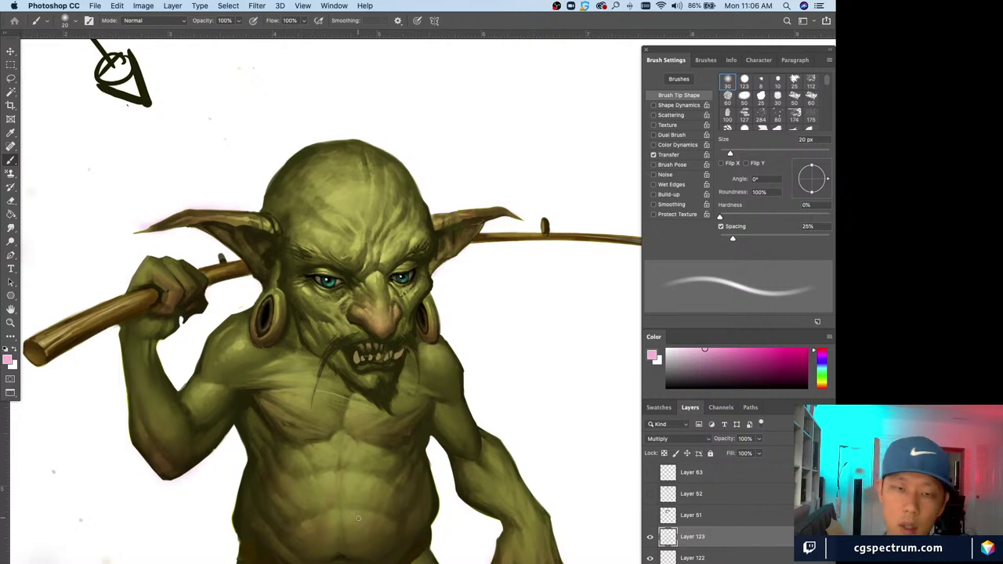
left_click_drag(366, 518, 363, 479)
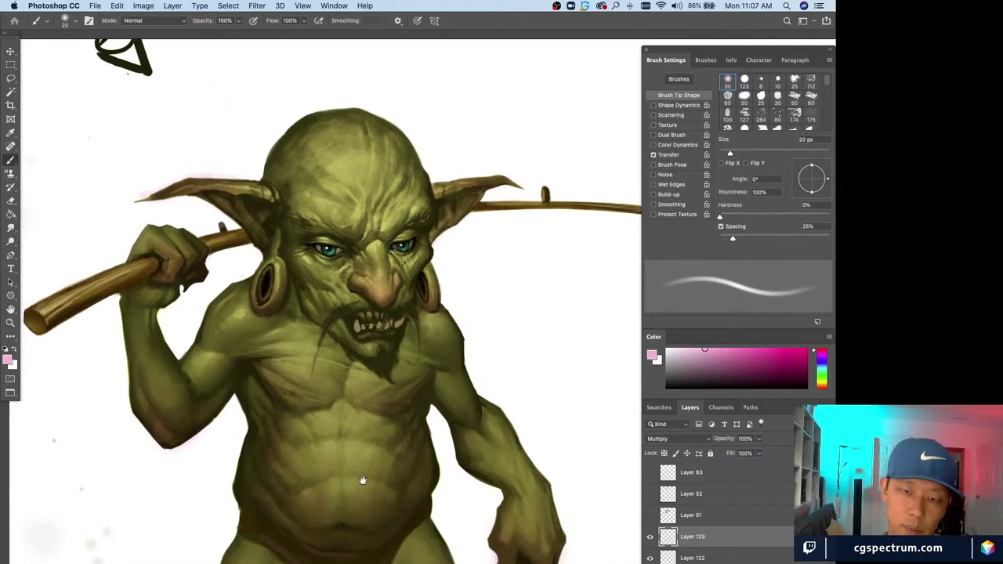
left_click_drag(331, 415, 332, 467)
- Glaze pale pink around the goblin's mouth, lower lip and chin with a soft brush of 20 to 35 px
key("]")
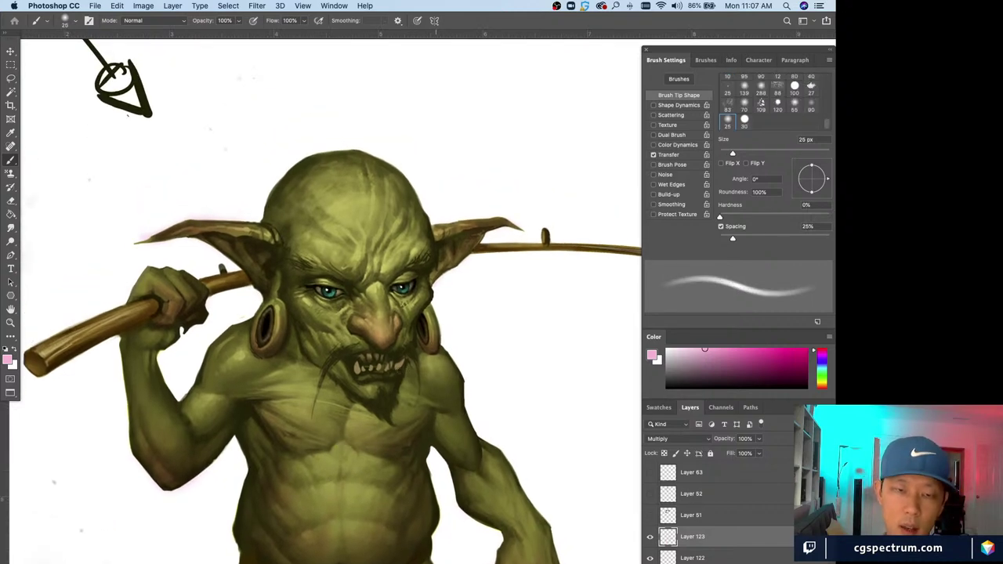
key("period")
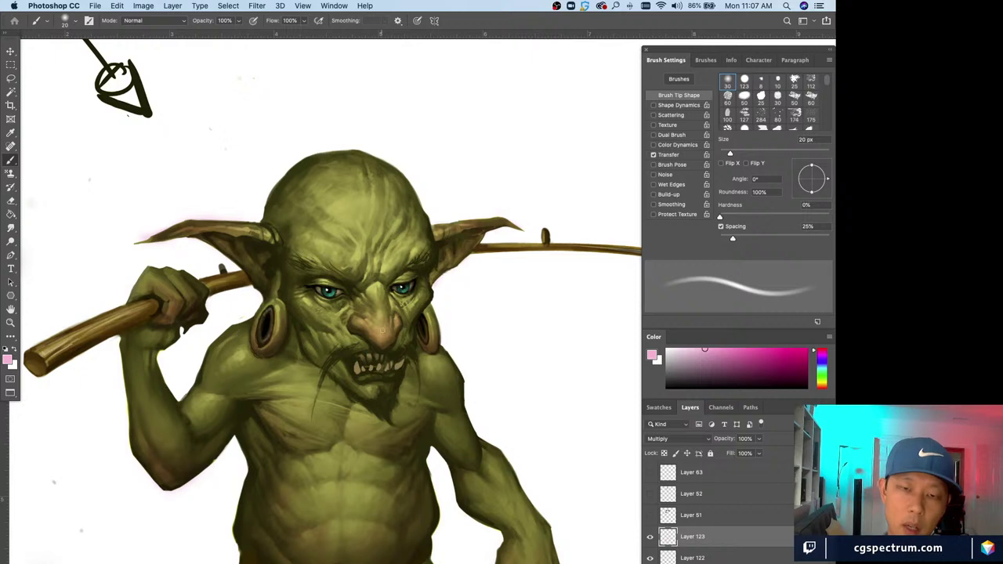
key("bracketright")
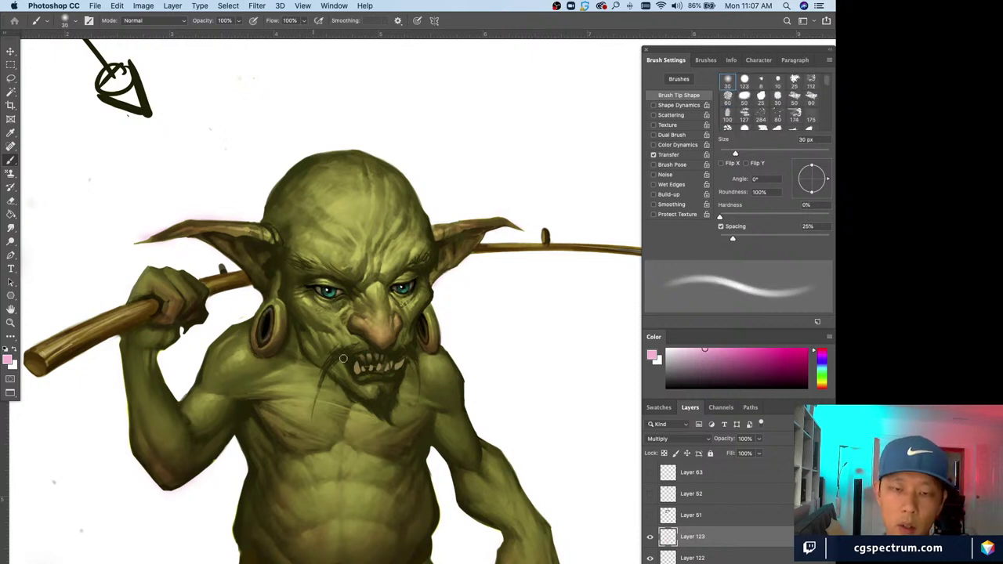
key("bracketright")
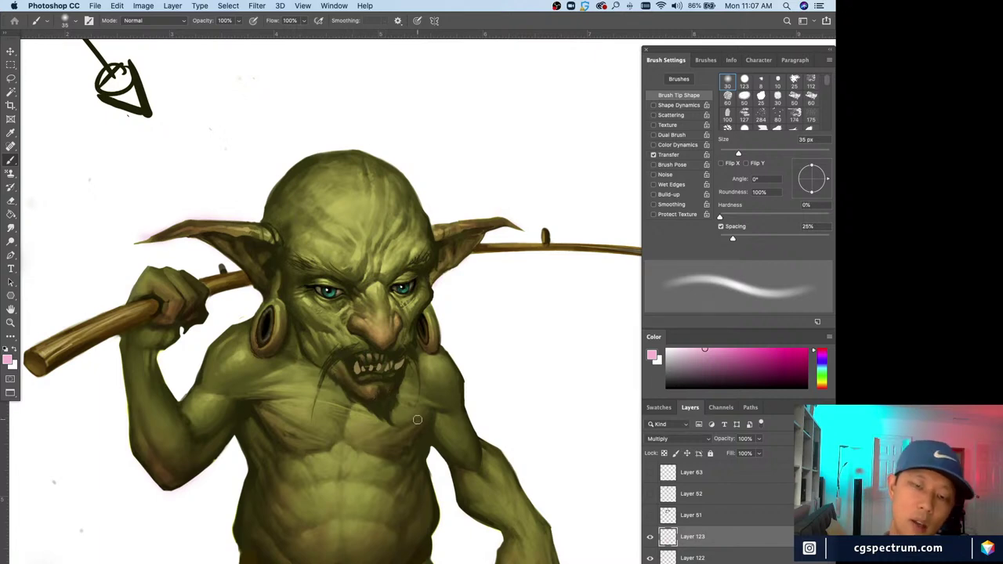
- Tint the cheek and jaw between the mouth and the larger earring with a 35 to 40 px brush, softening with a 30 to 40 px eraser
key("bracketright")
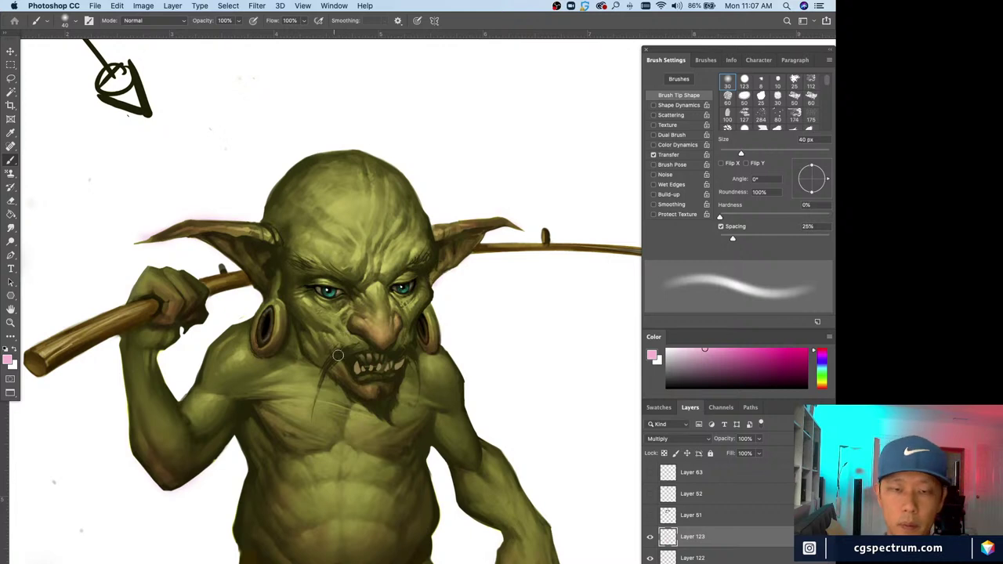
key("bracketleft")
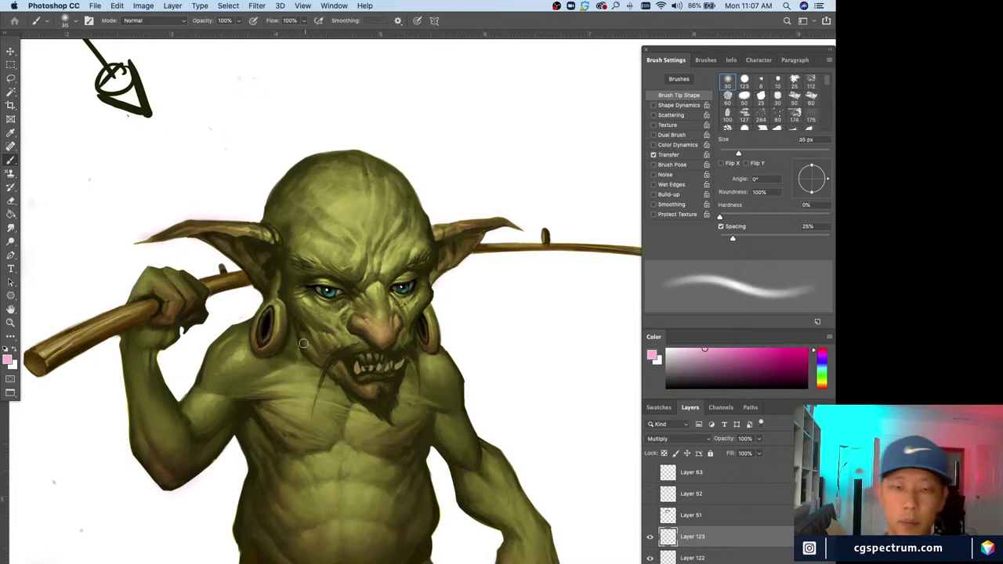
key("bracketright")
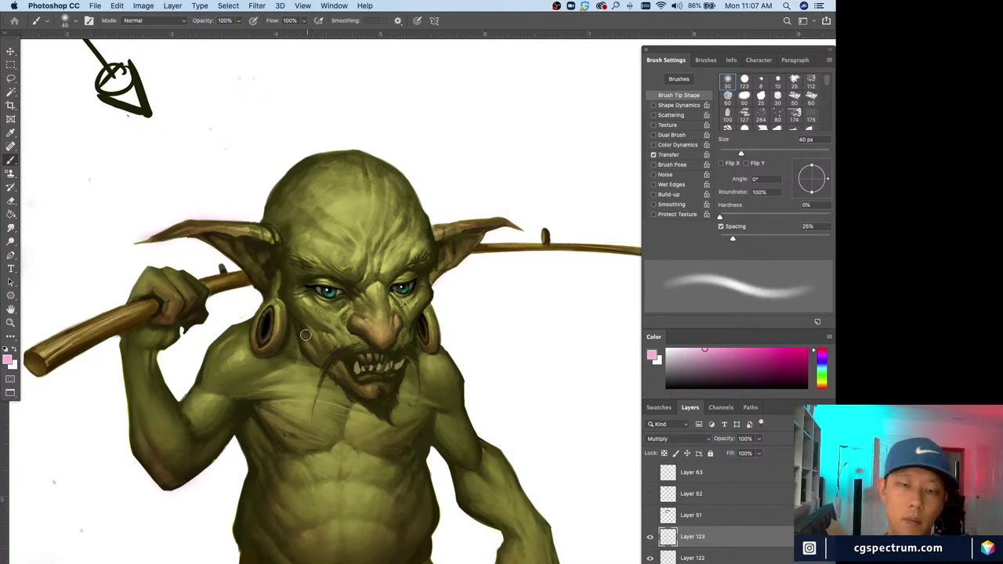
key("e")
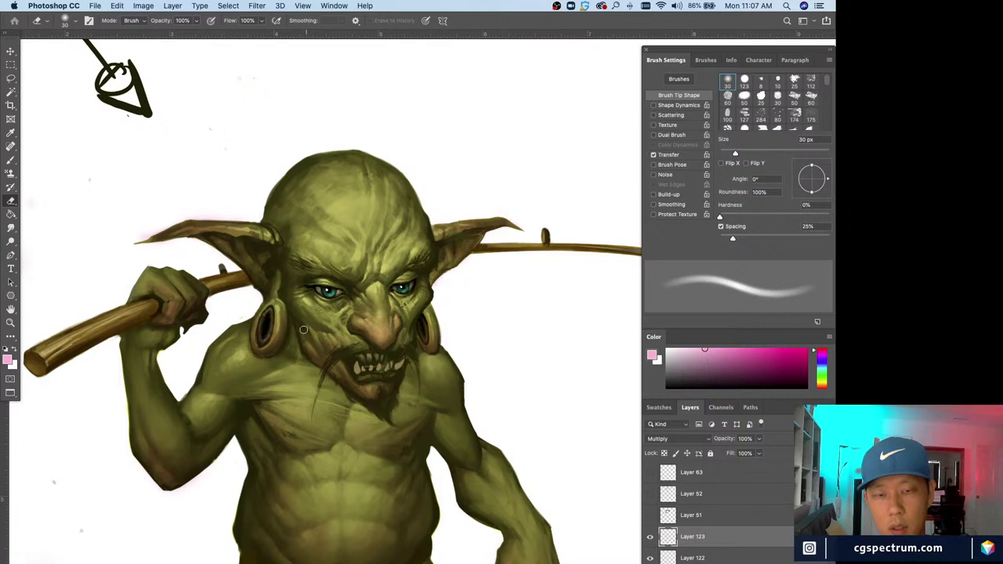
key("bracketright")
key("bracketright")
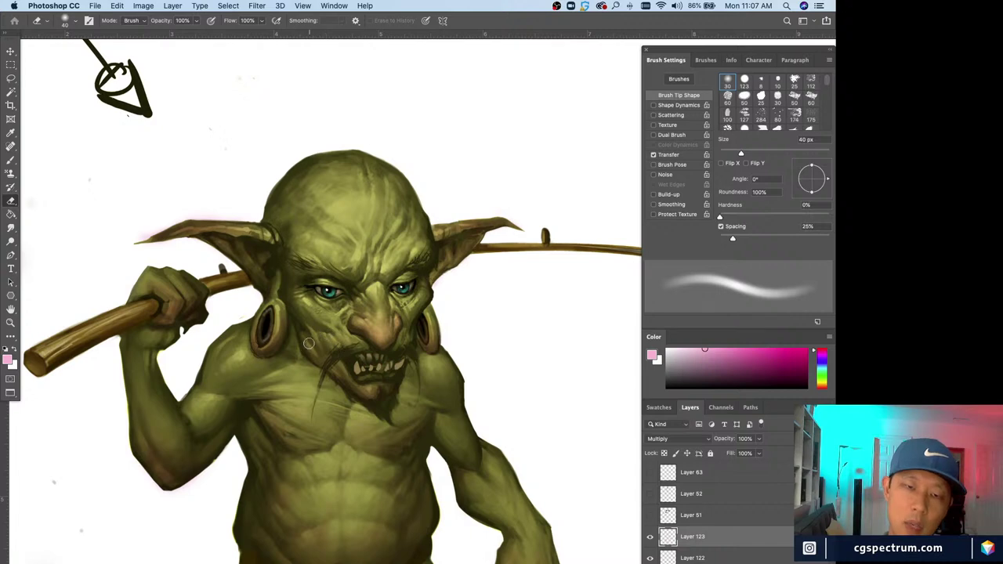
- Glaze pale pink over both cheekbones and the outer eye areas with a soft brush of 30 to 40 px
key("b")
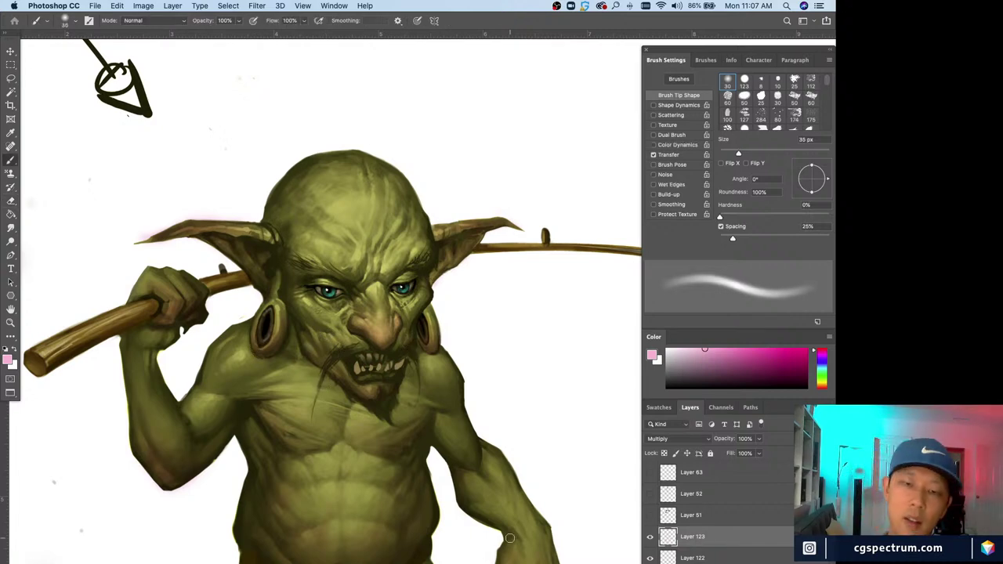
scroll(282, 314, "up", 2)
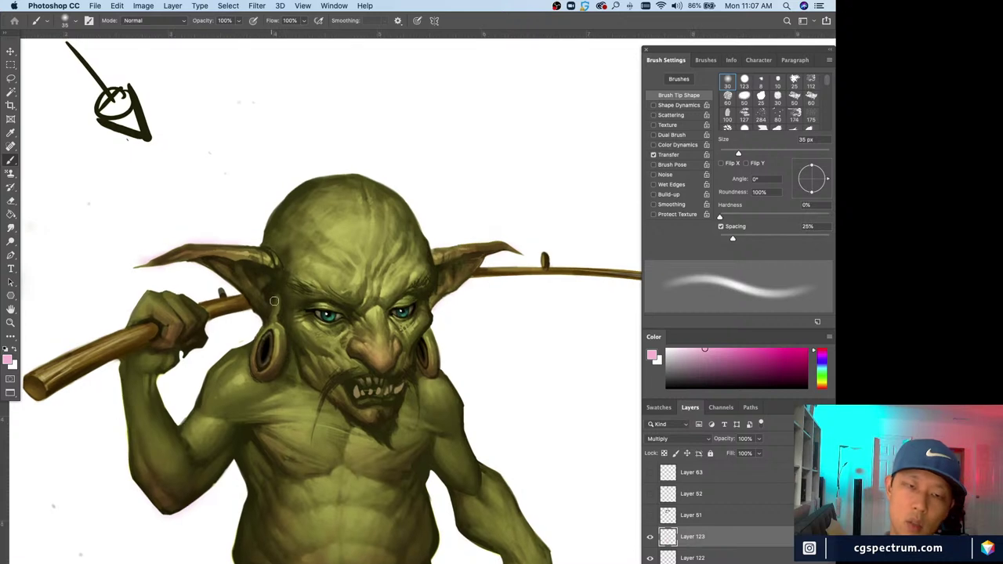
key("bracketleft")
key("bracketright")
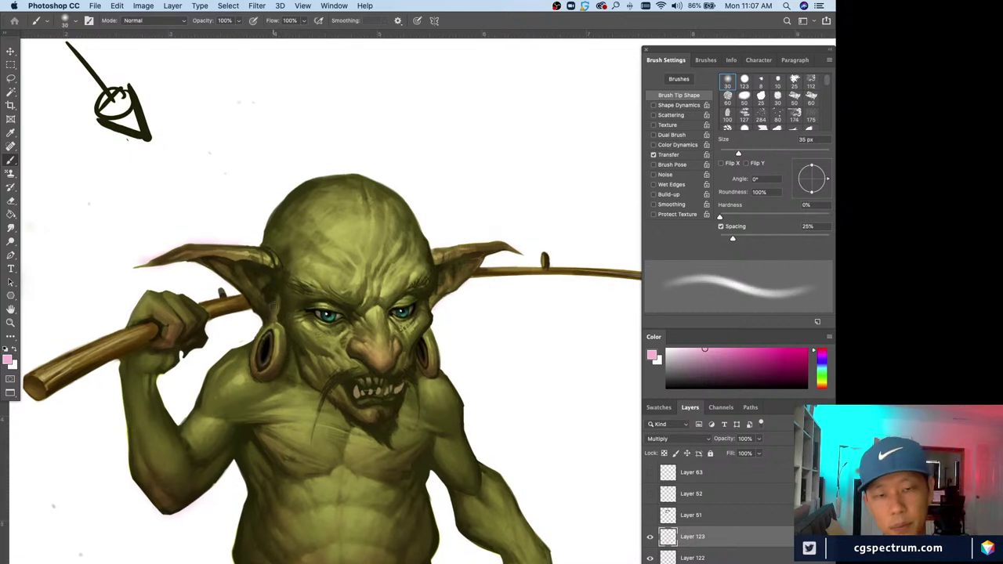
key("bracketright")
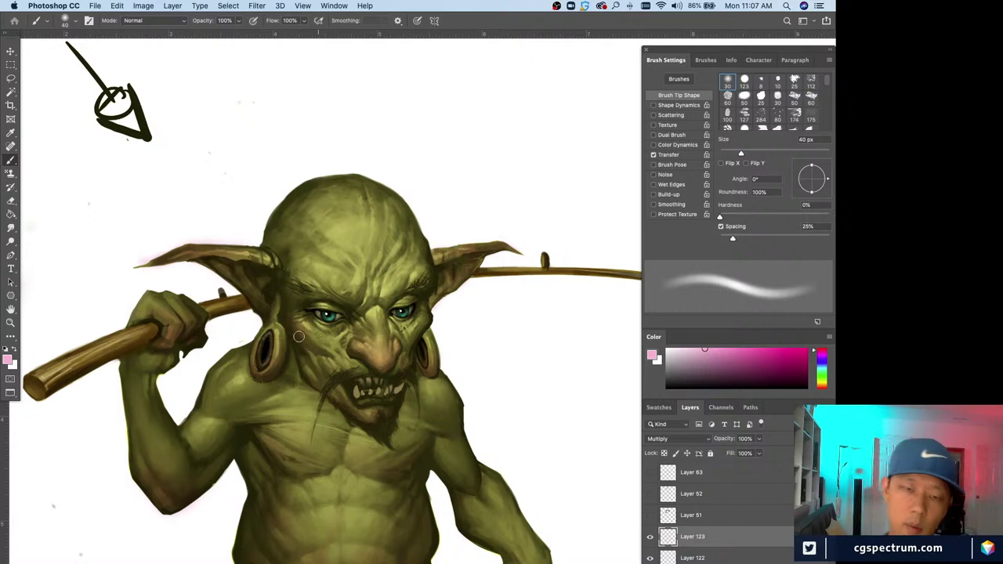
key("bracketleft")
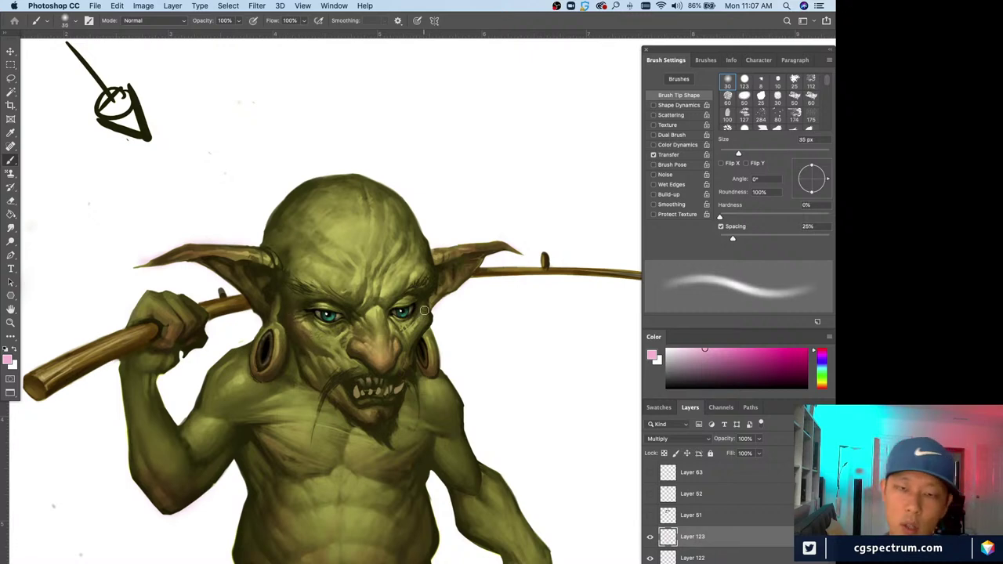
- Tint the nose bridge and brows pale pink with a 30 px soft brush and soften the colour with a 40 to 45 px eraser
key("bracketleft")
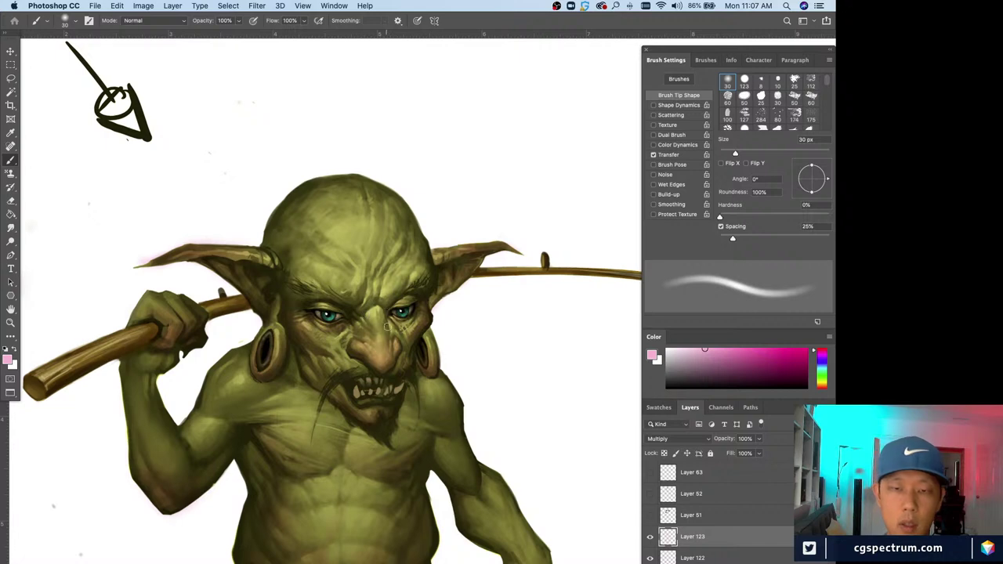
key("bracketright")
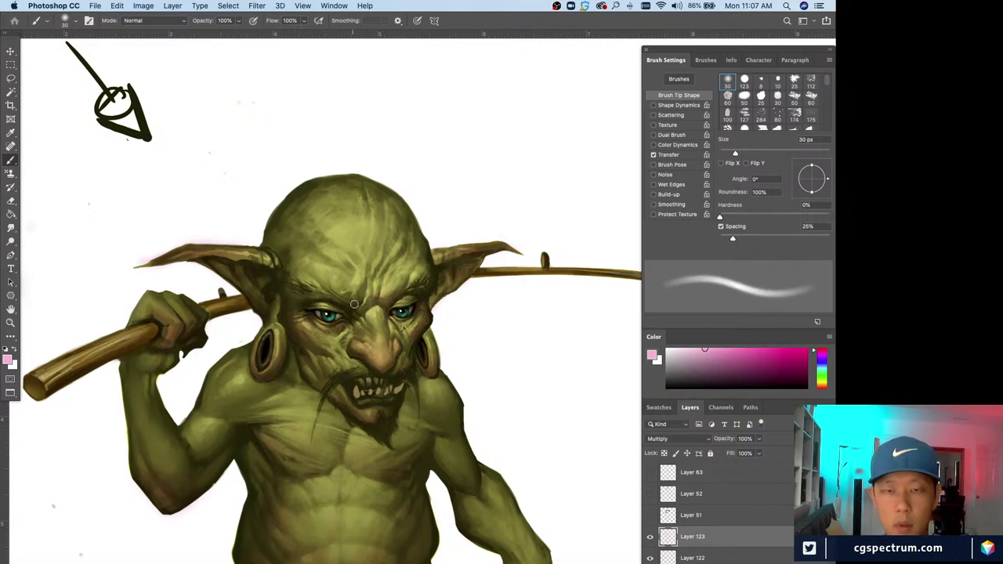
key("bracketright")
key("e")
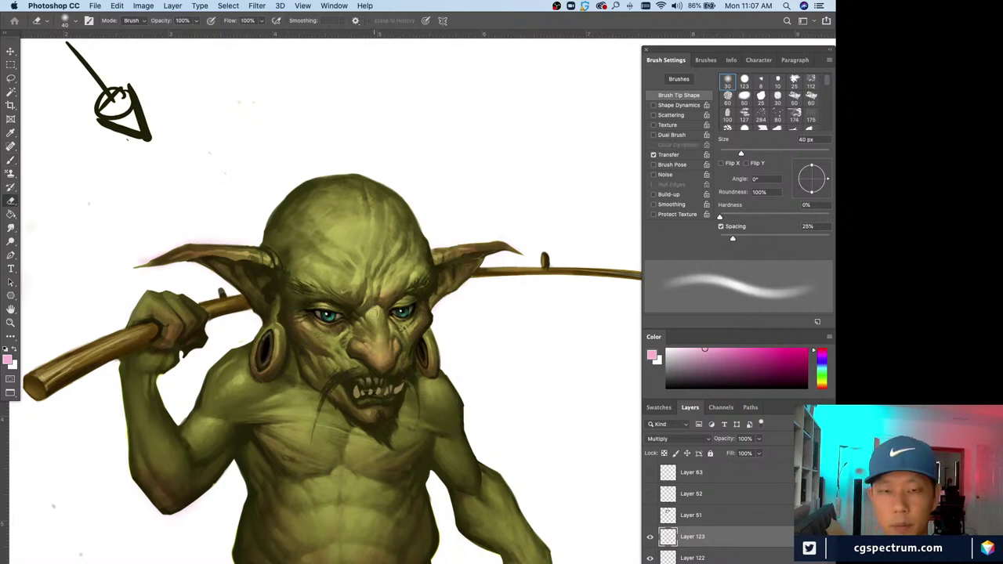
key("bracketright")
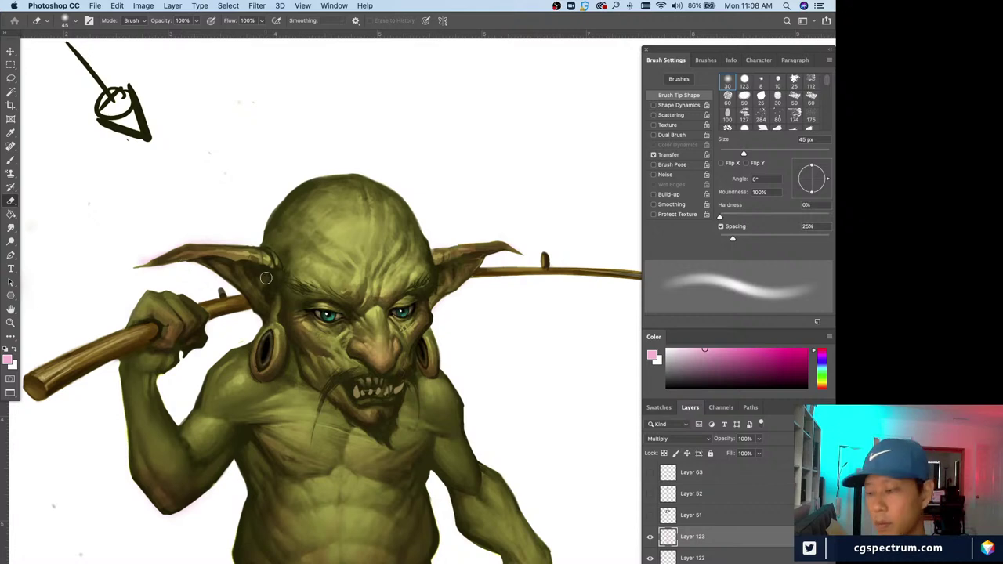
- Spread pale pink over the goblin's forehead wrinkles and brow ridge, enlarging the soft brush from 40 to 60 px
key("b")
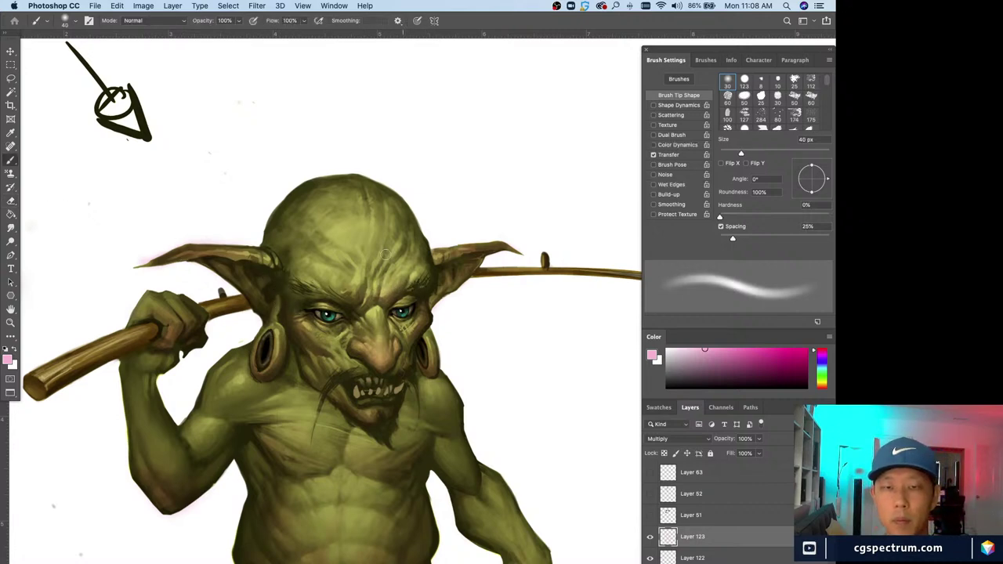
key("bracketright")
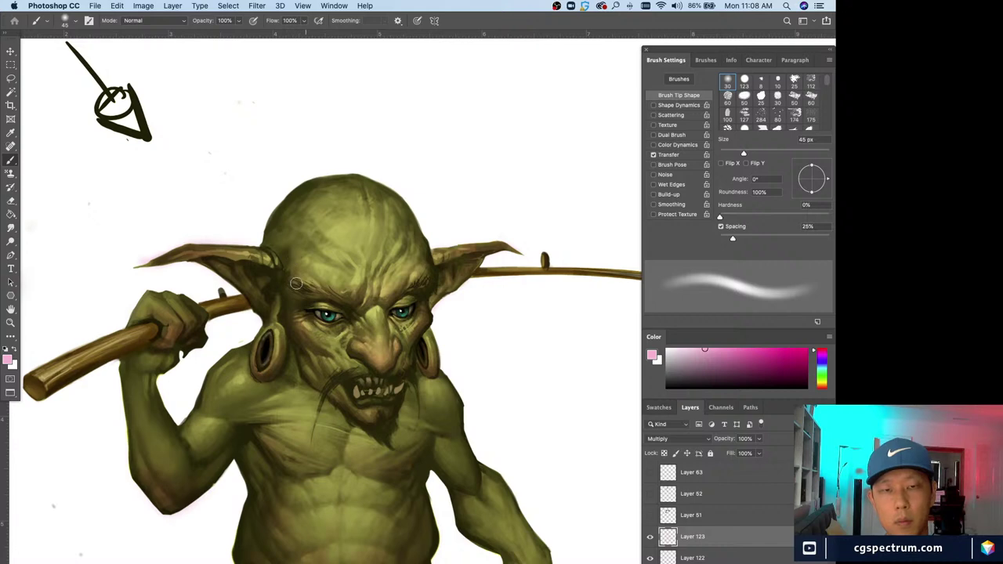
key("super+-")
key("]")
key("]")
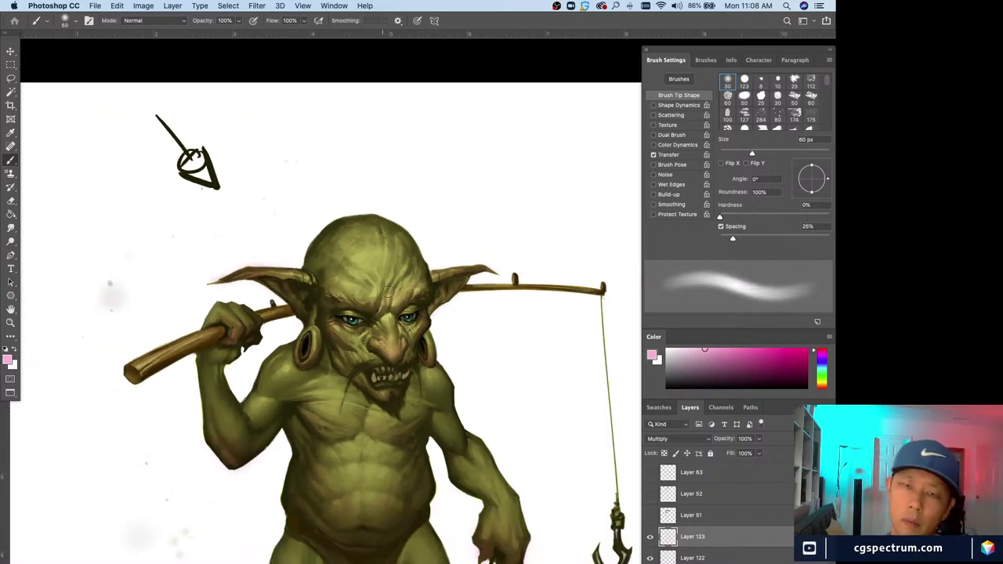
key("[")
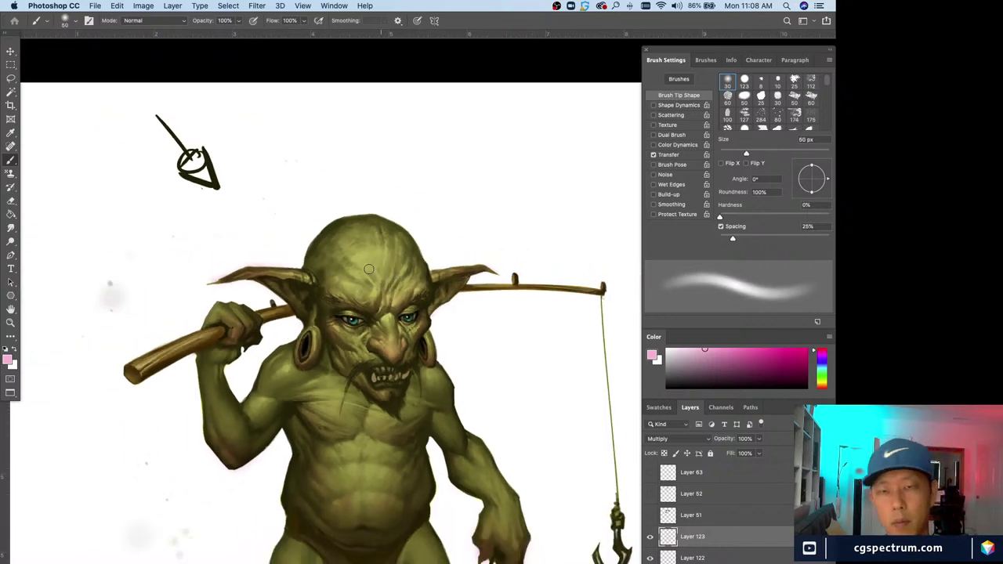
key("bracketright")
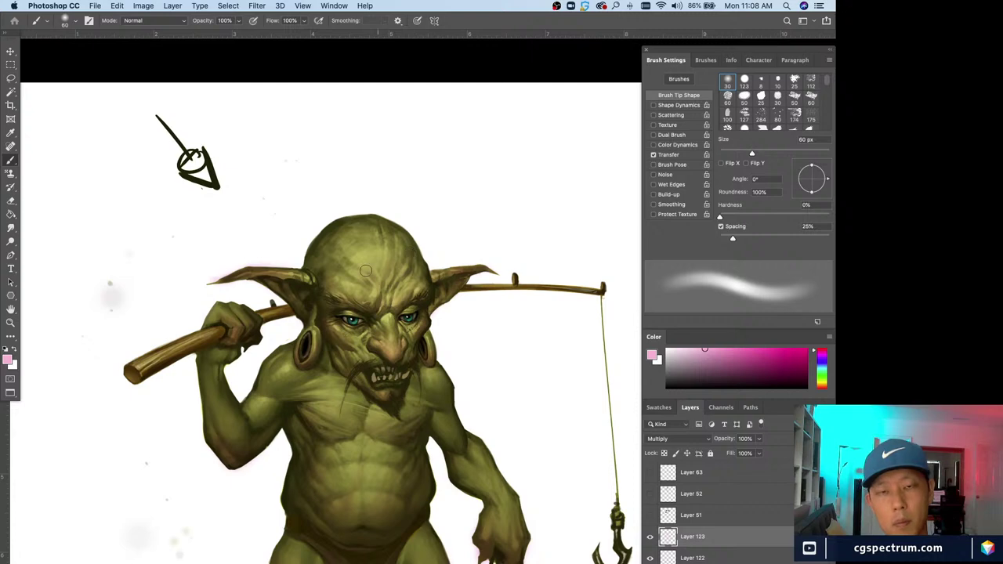
scroll(228, 224, "down", 3)
scroll(227, 226, "up", 3)
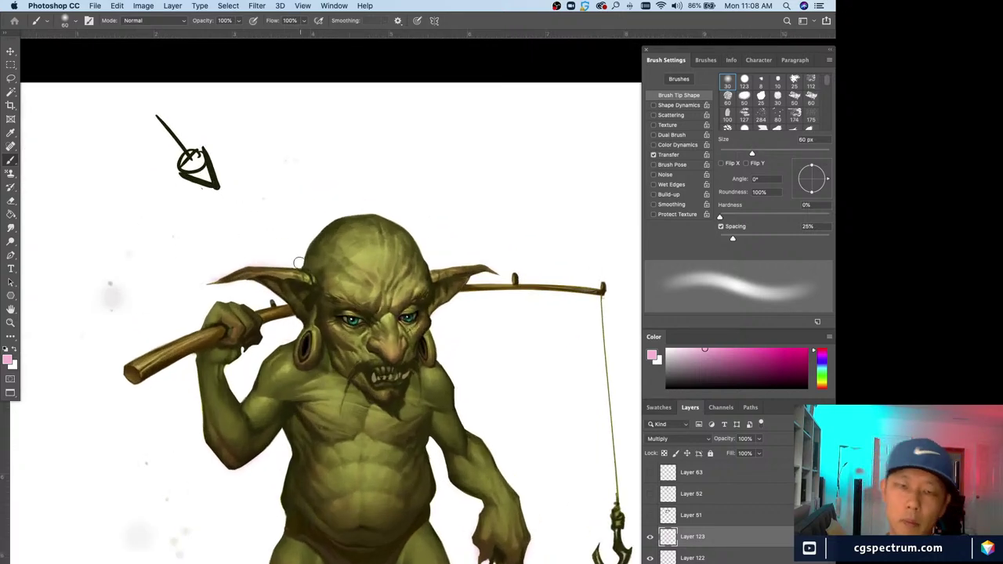
- Tint the hand holding the fish and touch up the cheek and mouth with a 50 to 80 px soft brush, reviewing the figure
key("bracketright")
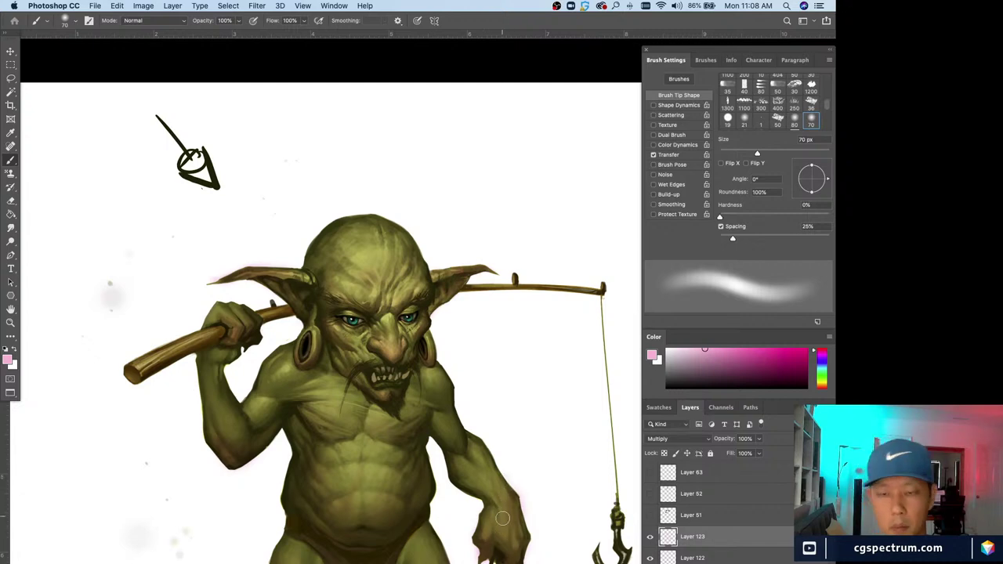
key("bracketright")
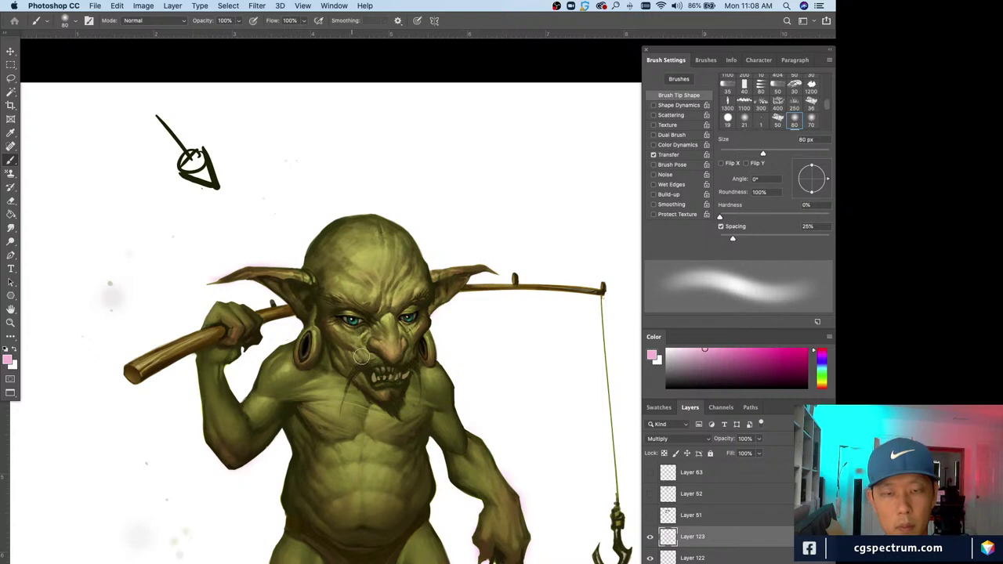
key("bracketleft")
key("bracketleft")
key("bracketleft")
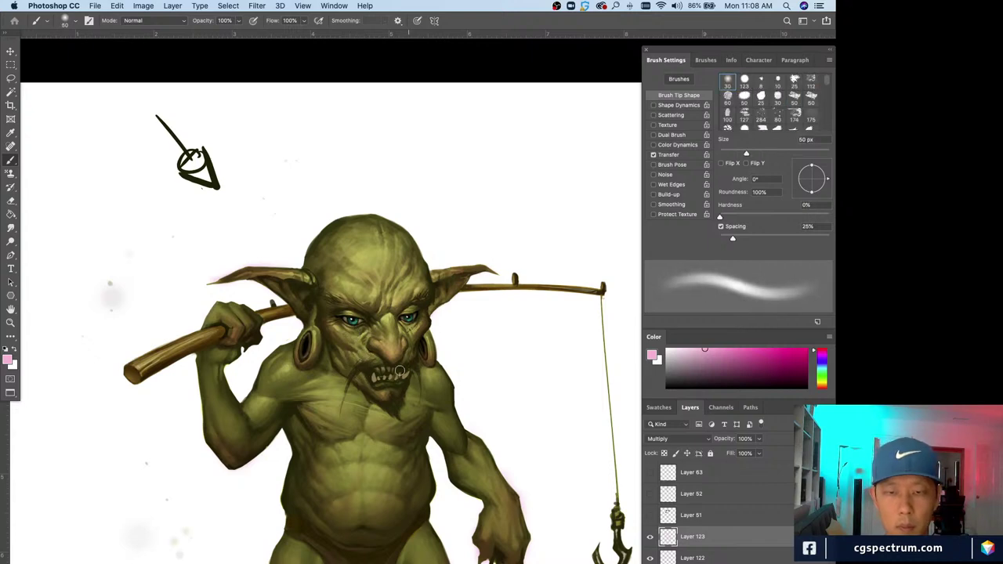
key("super+minus")
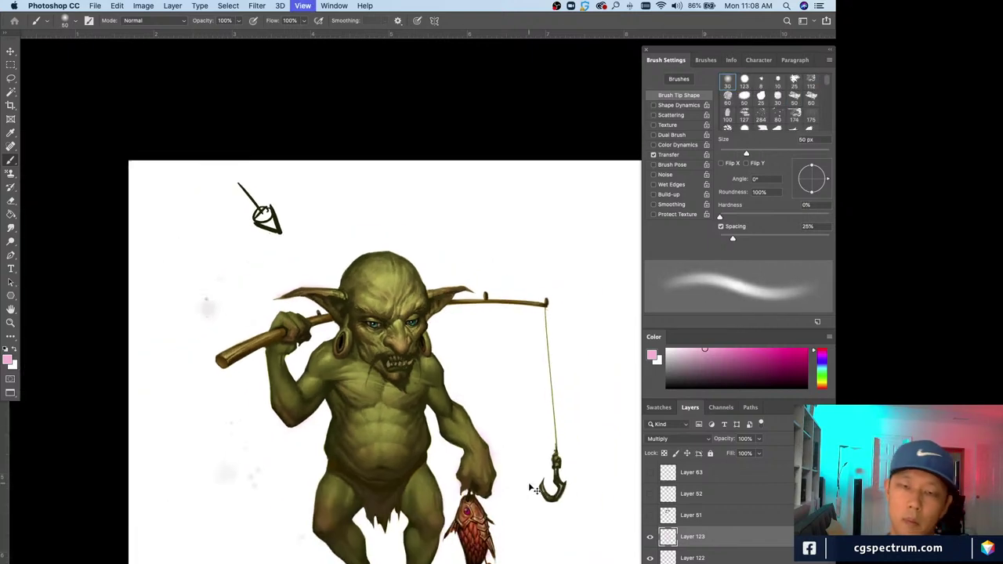
key("super+equal")
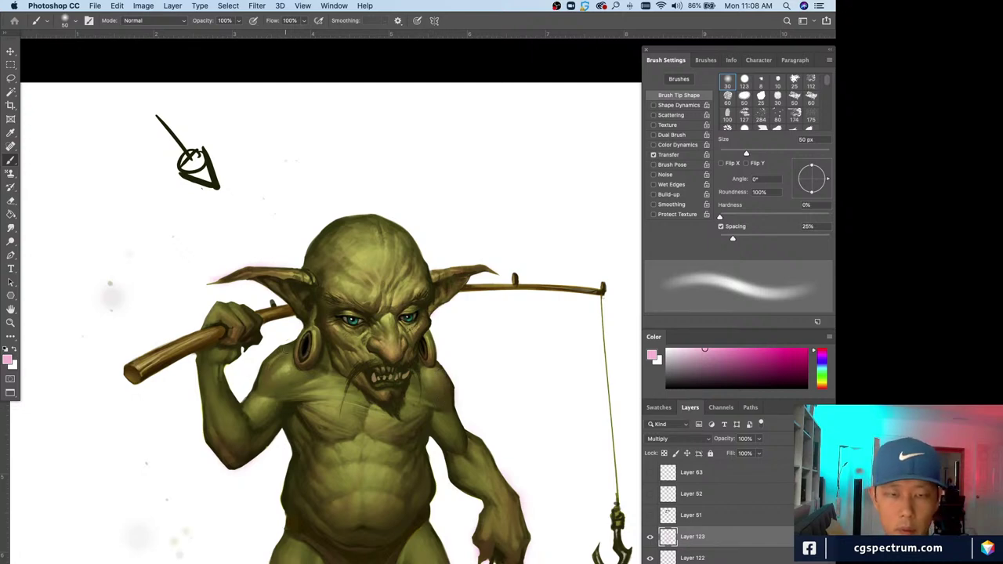
- Tint the raised arm, shoulder and neck area pale pink with a soft brush of 35 to 60 px
key("bracketright")
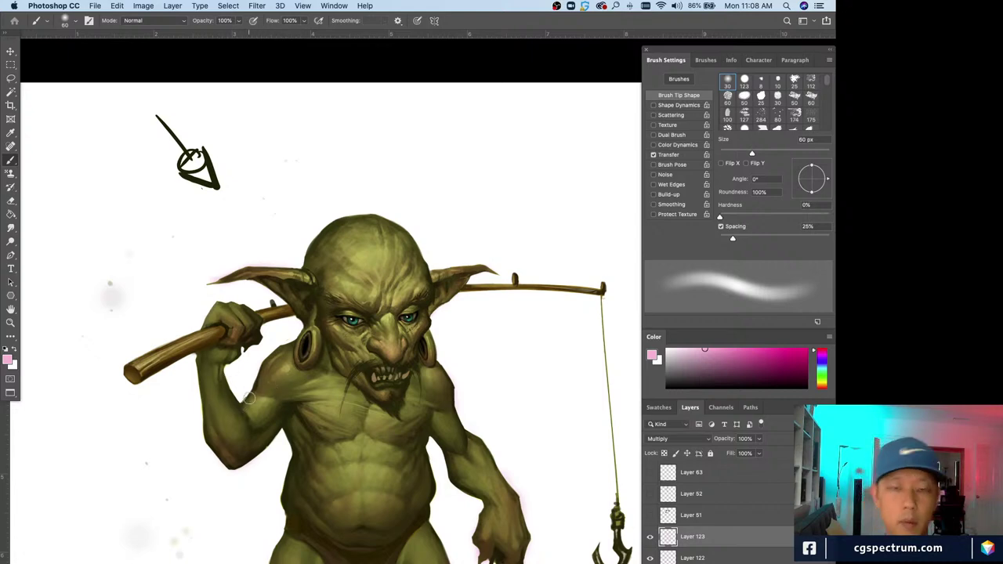
key("bracketleft")
key("bracketleft")
key("bracketleft")
key("bracketleft")
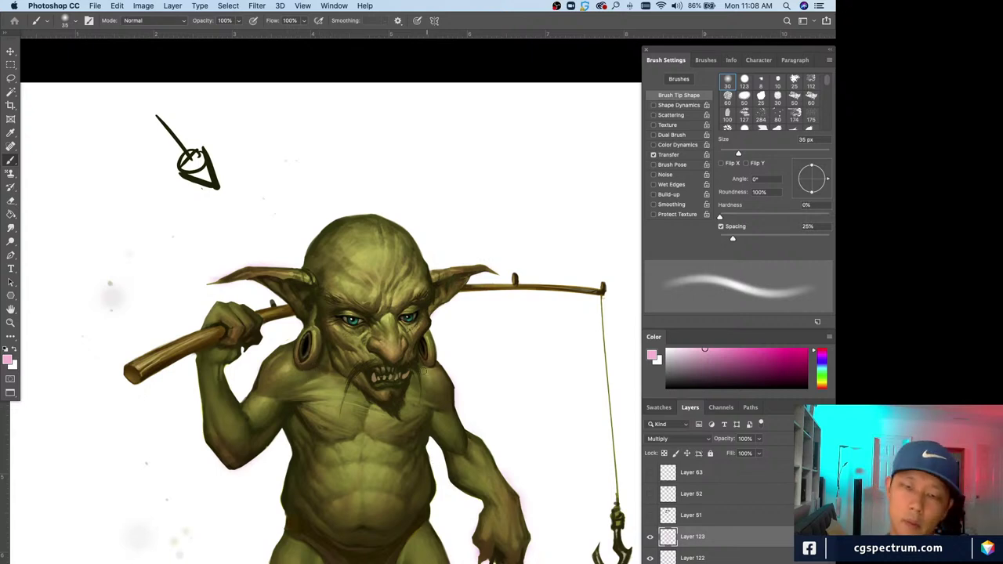
key("bracketright")
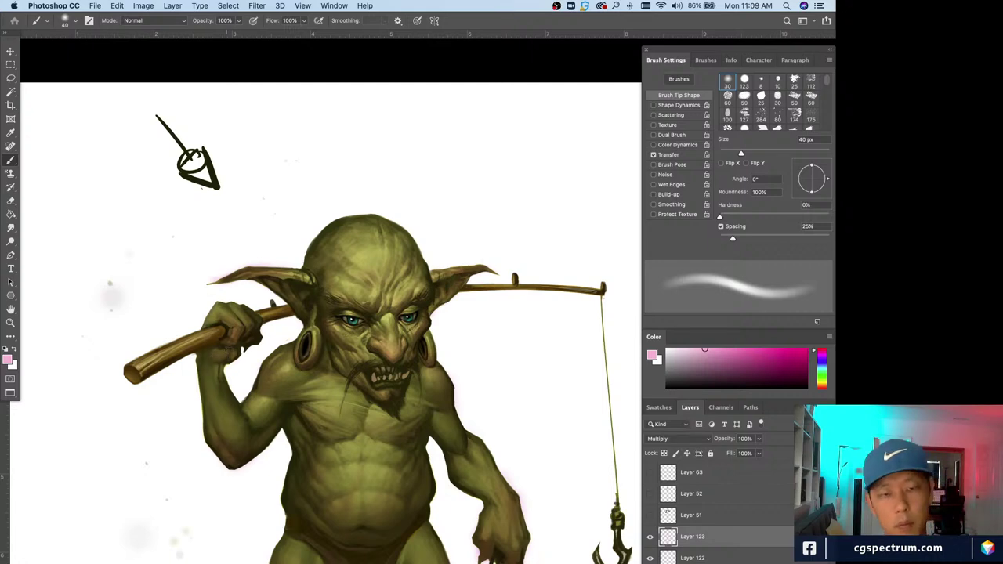
- Add pale pink to the goblin's torso and thigh with a soft brush of 35 to 50 px
key("ctrl+minus")
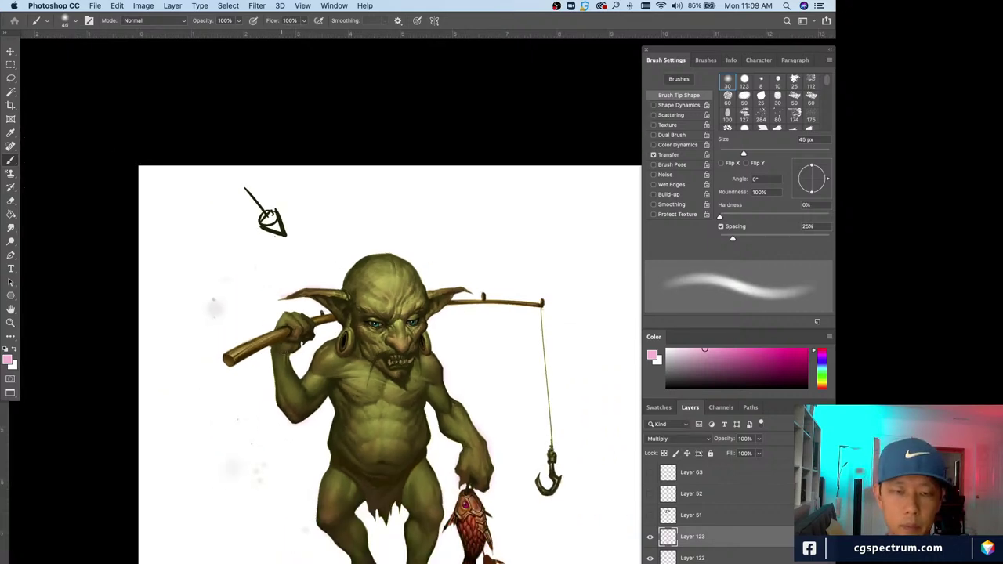
key("bracketleft")
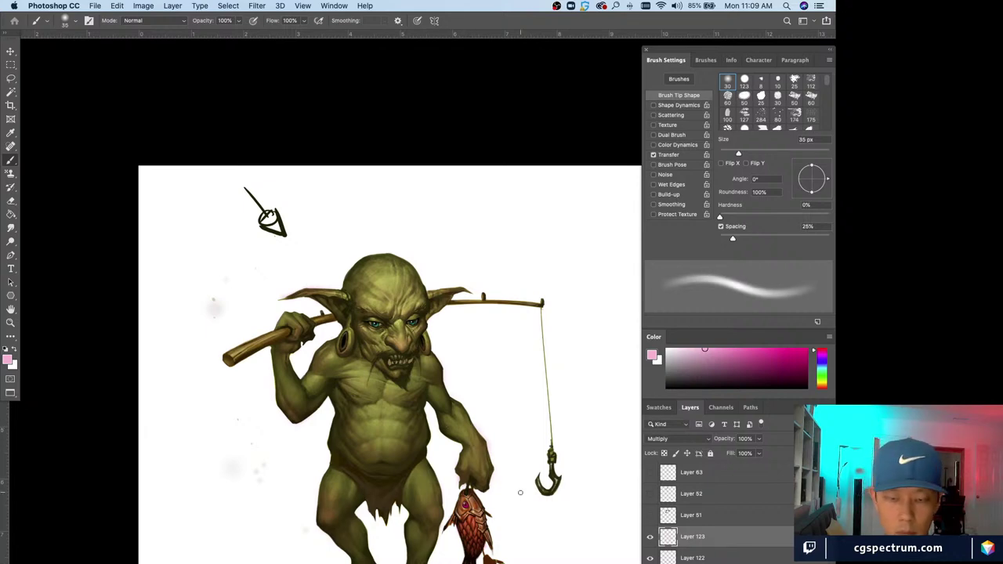
key("bracketright")
key("bracketright")
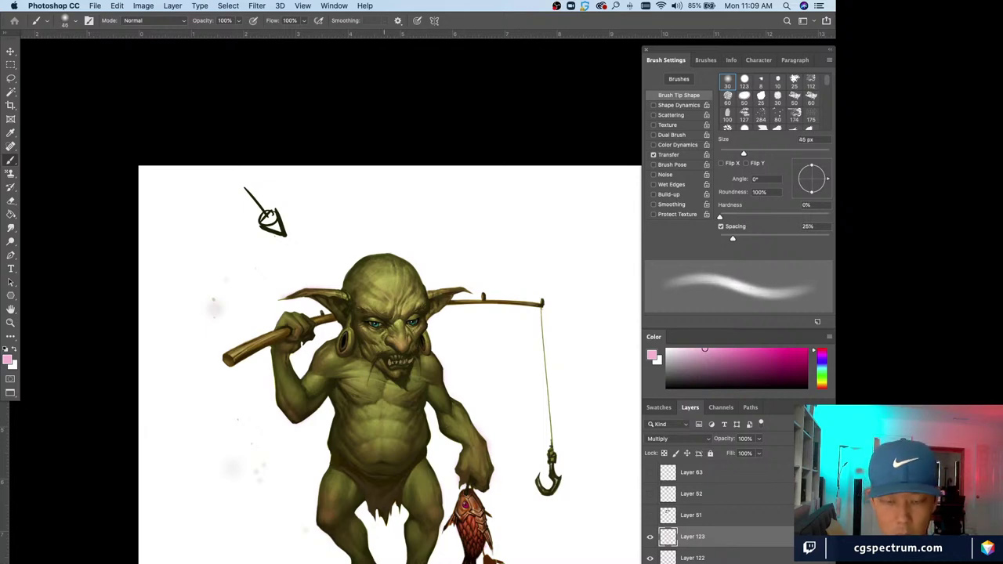
key("super+minus")
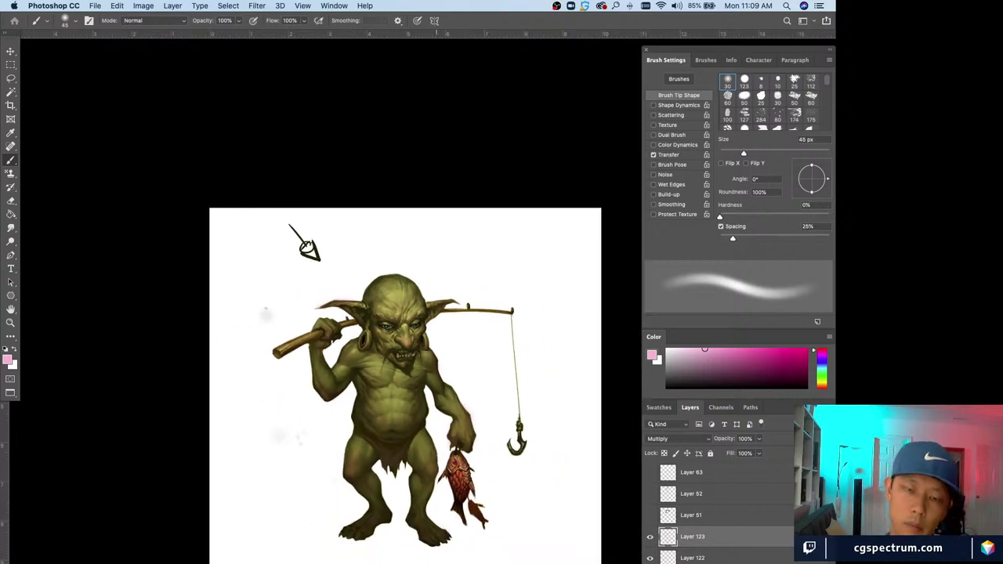
key("super+plus")
key("bracketright")
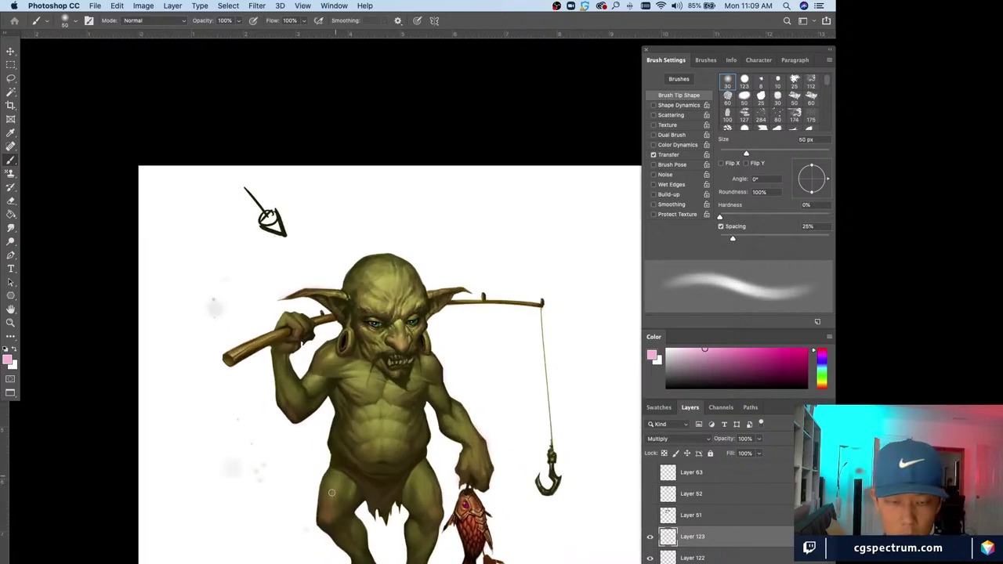
- Soften the pink on the thigh and the lowered forearm with a soft eraser reduced from 45 to 25 px
key("e")
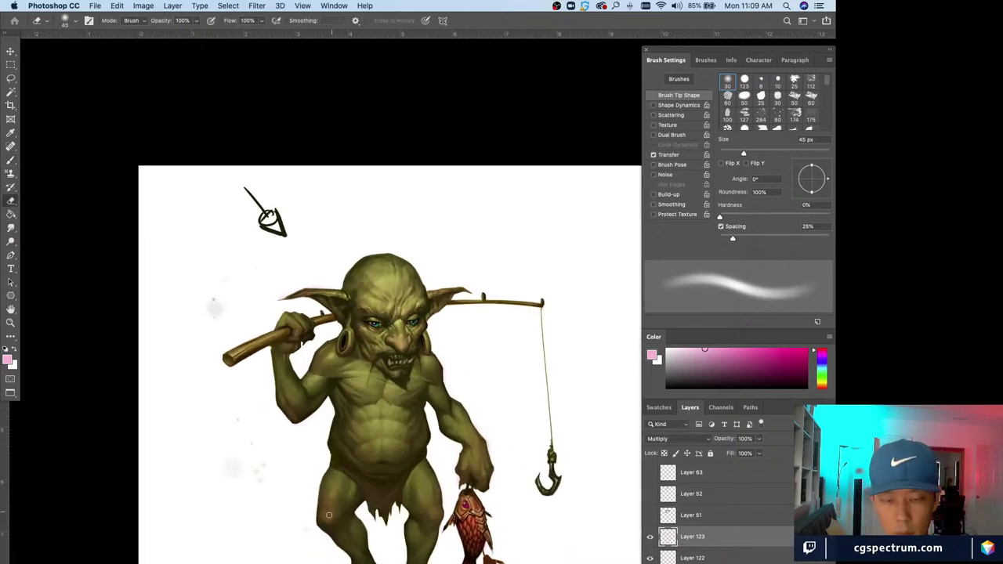
key("bracketleft")
key("bracketleft")
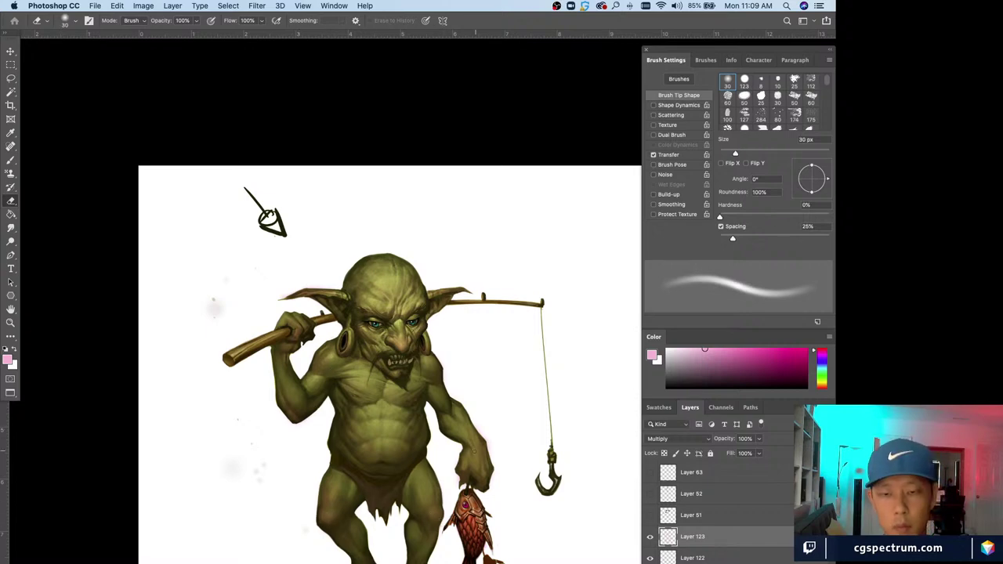
key("super+minus")
key("super+minus")
key("super+equal")
key("super+equal")
key("super+equal")
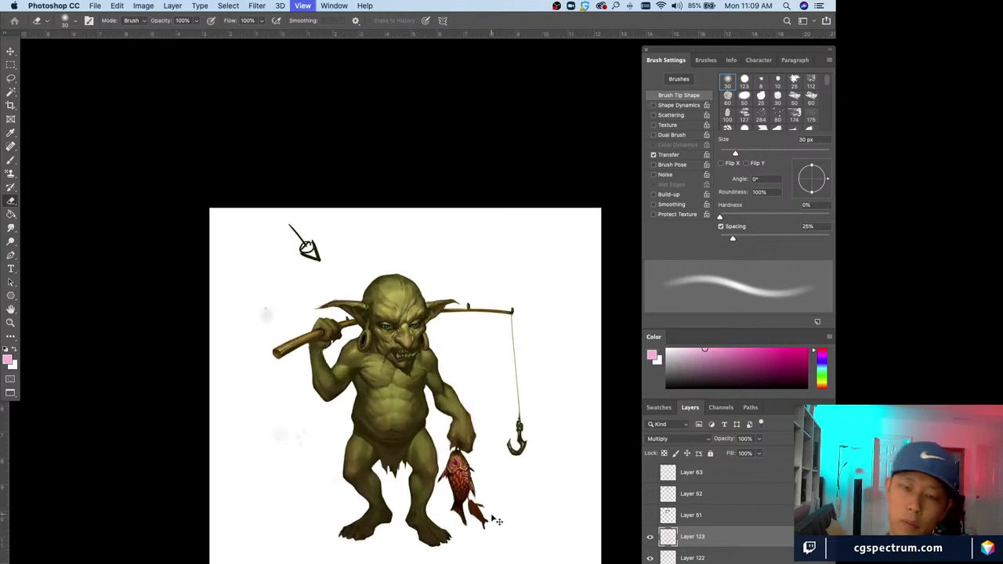
key("bracketleft")
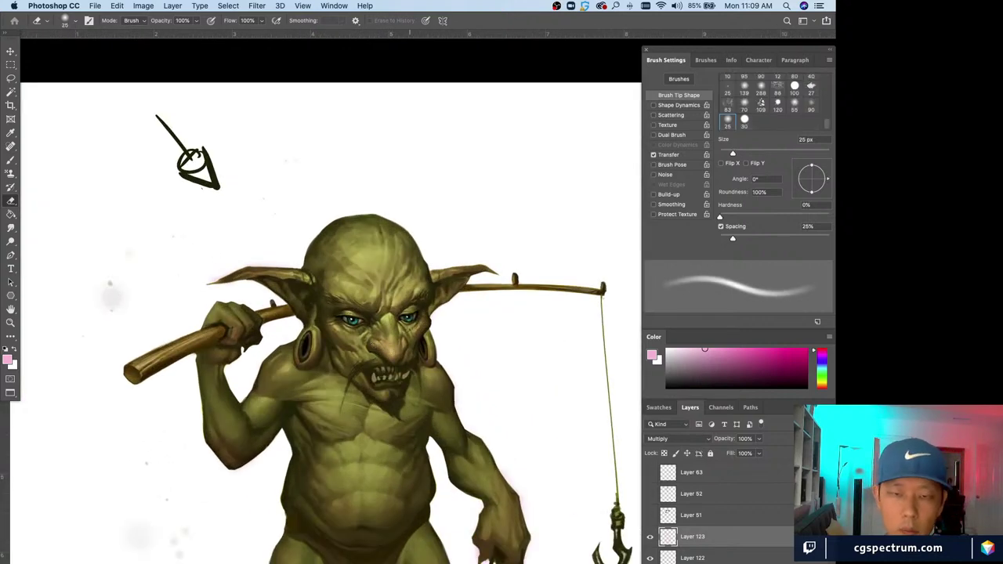
- Fade the pink on the goblin's belly and side with a soft eraser enlarged from 30 to 60 px
scroll(380, 358, "down", 1)
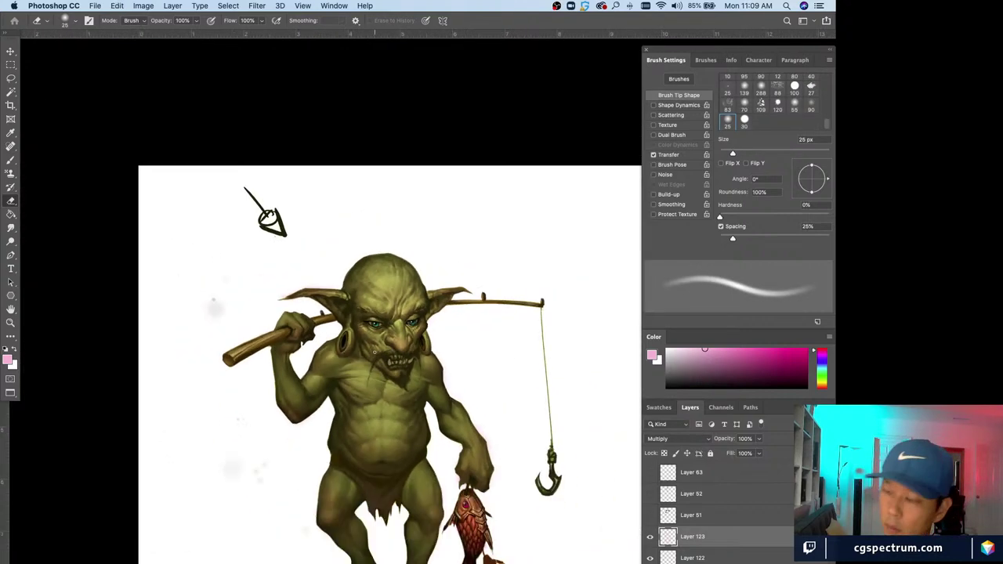
key("b")
scroll(374, 352, "down", 2)
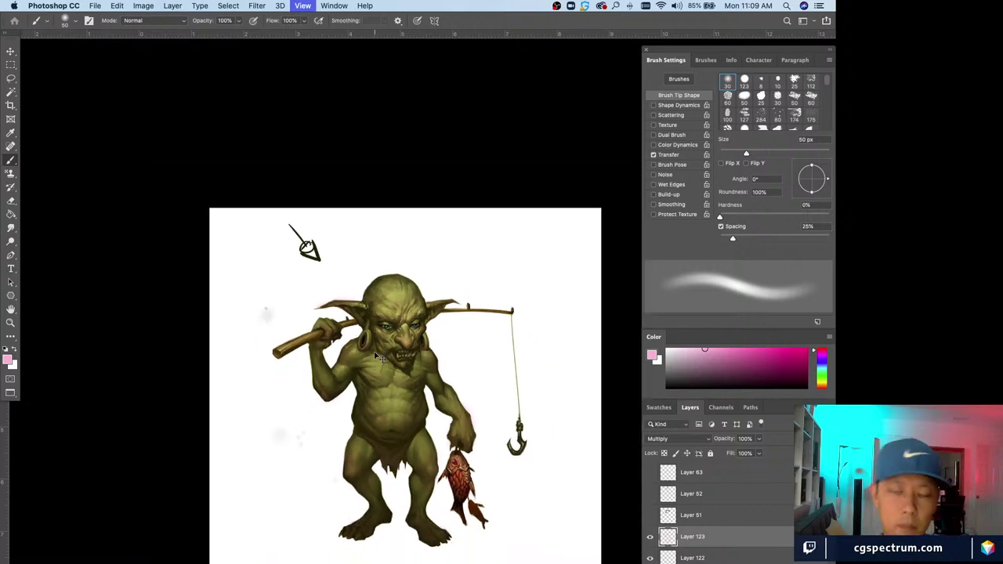
scroll(374, 352, "up", 2)
key("e")
key("bracketright")
key("bracketright")
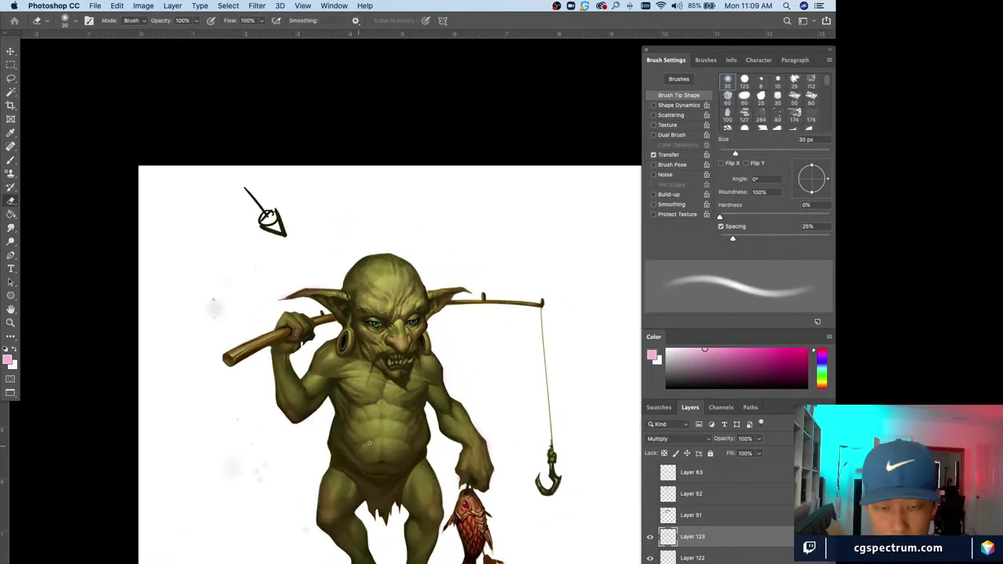
scroll(419, 329, "up", 1)
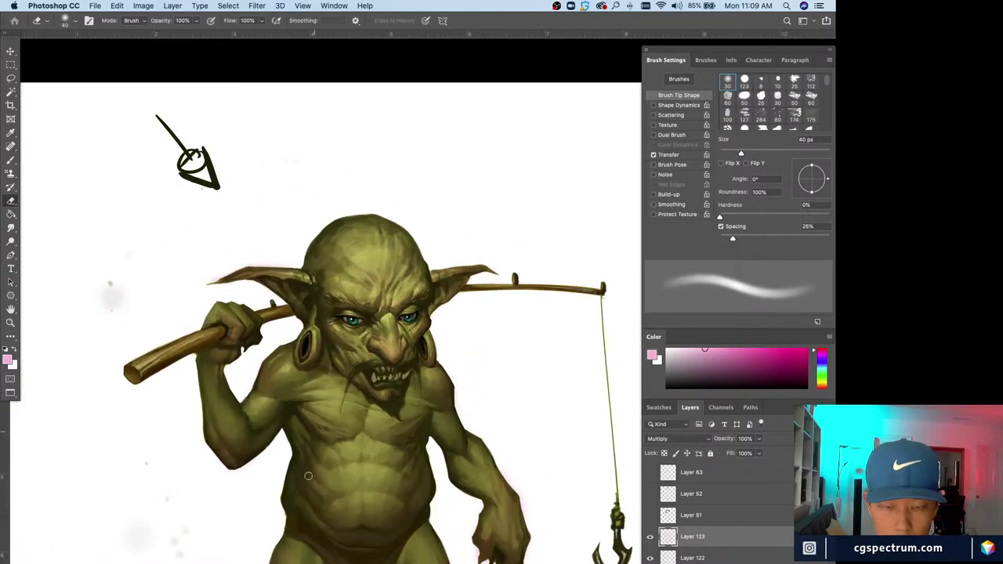
key("bracketright")
key("bracketright")
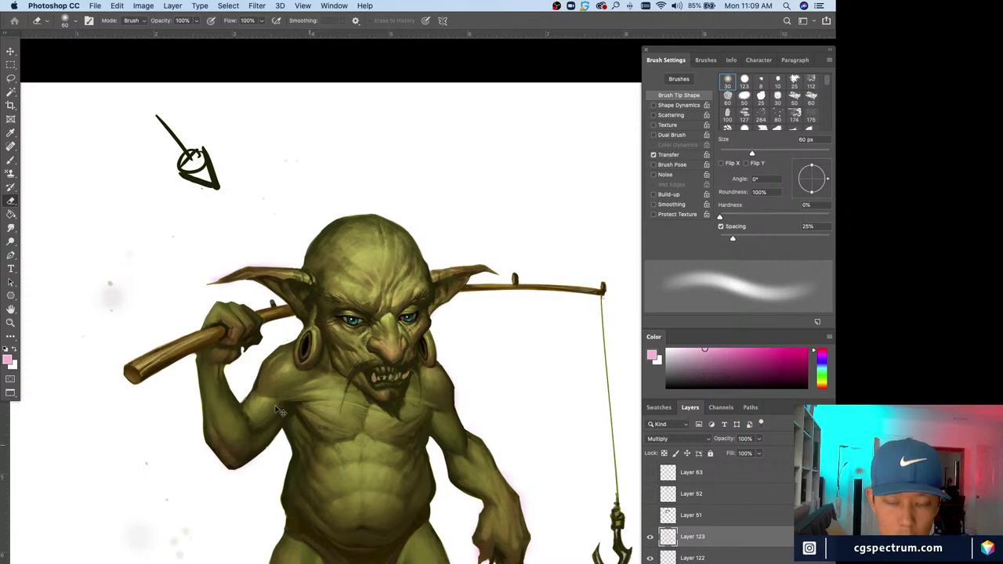
- Blend the tint on the lower belly and the lowered arm with a 70 to 90 px soft eraser
scroll(420, 326, "down", 1)
key("bracketright")
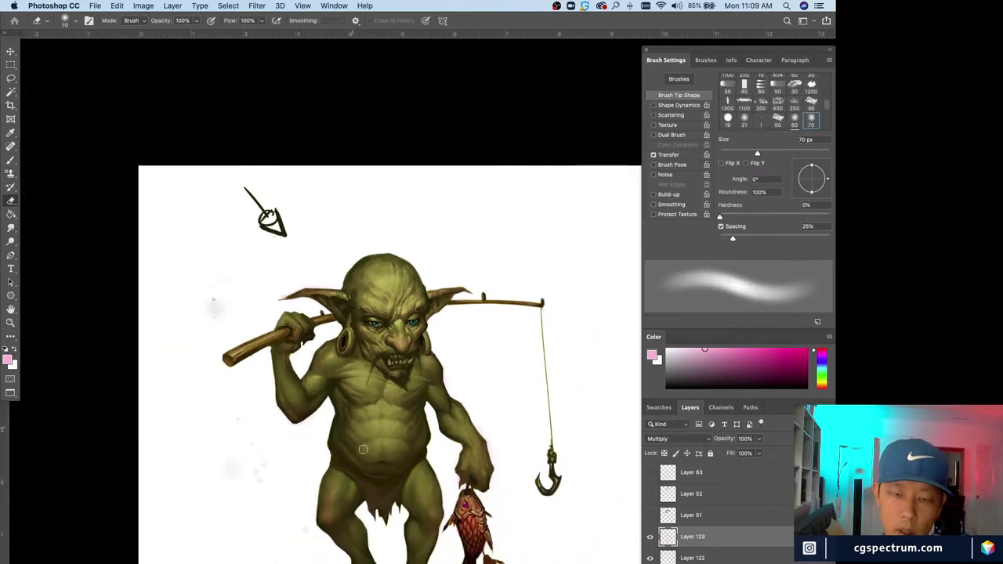
key("bracketright")
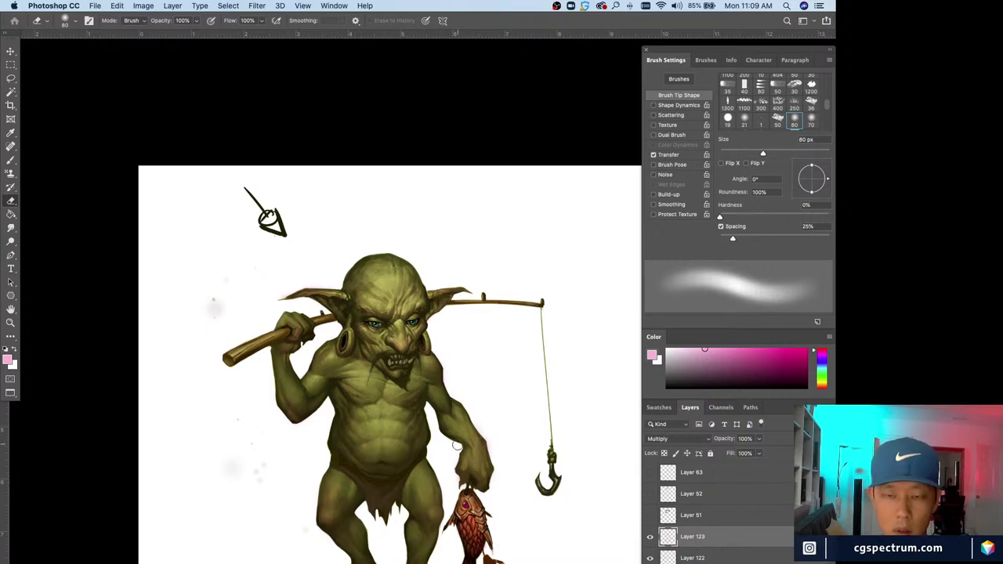
key("bracketright")
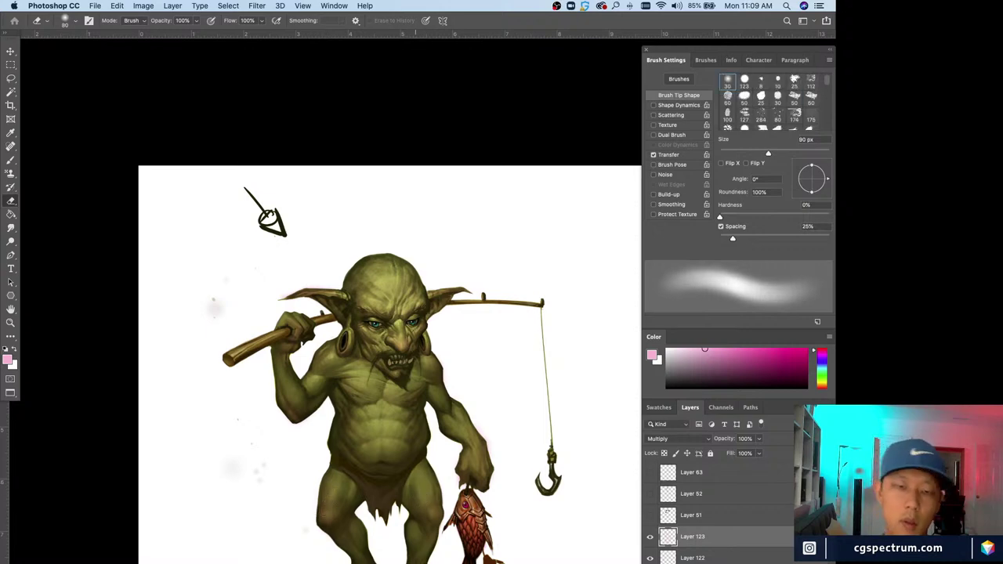
- Examine the pink skin variation across the whole goblin from a distance and up close
key("super+minus")
key("super+plus")
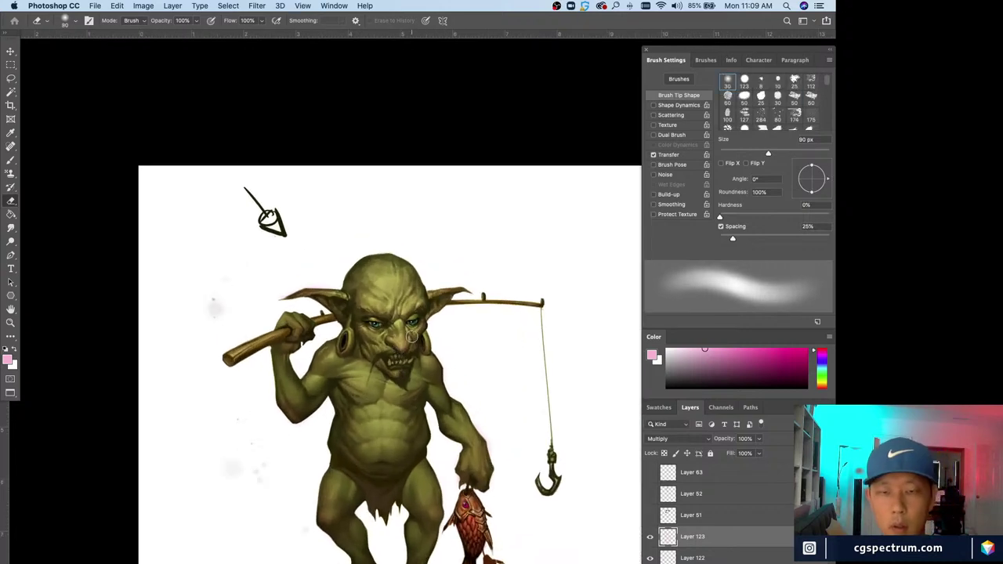
key("super+minus")
key("super+minus")
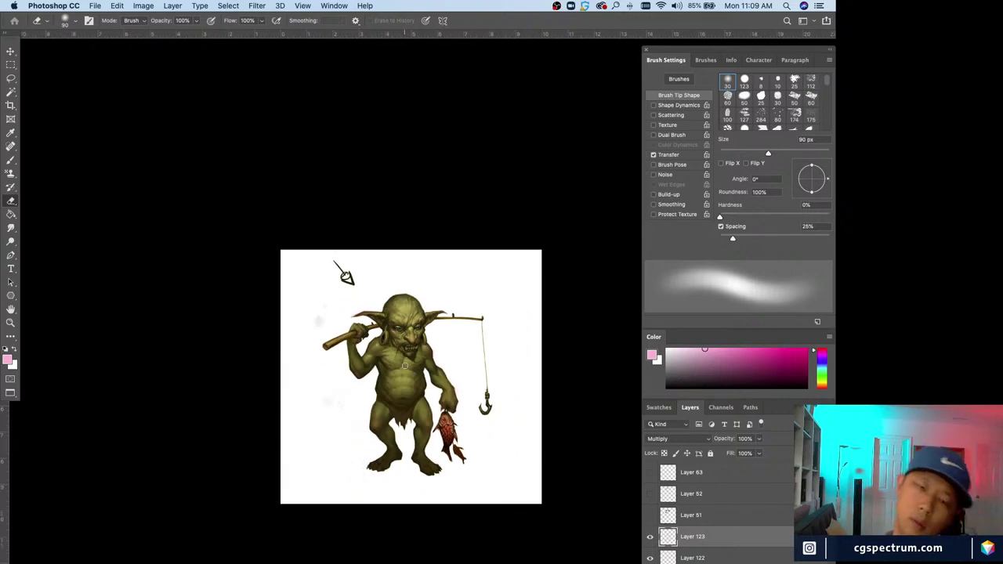
key("super+plus")
key("super+plus")
key("super+plus")
key("space")
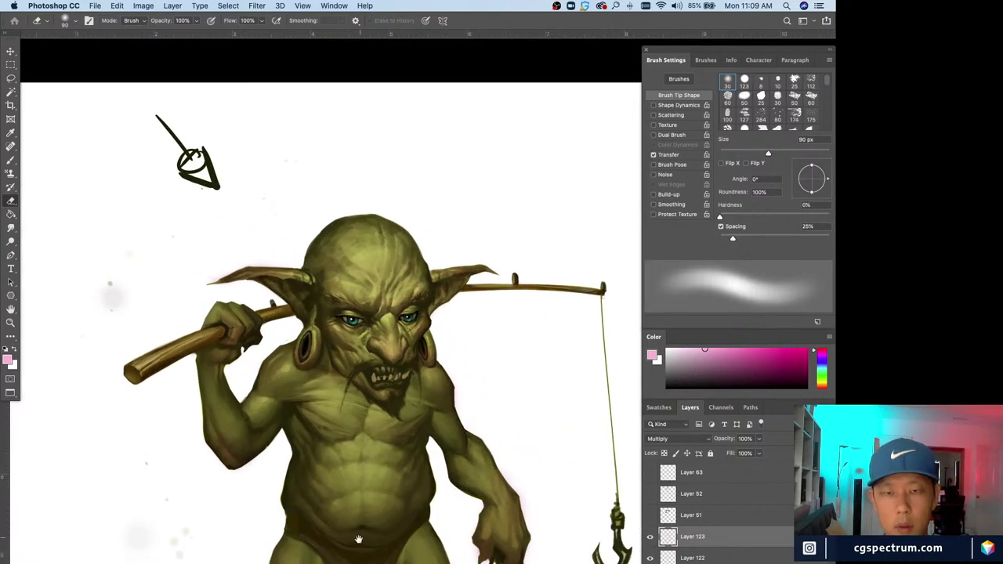
left_click_drag(361, 539, 351, 485)
- Tint the top of the goblin's head with an 80 px soft brush and soften it with a 100 px eraser
key("super+r")
key("b")
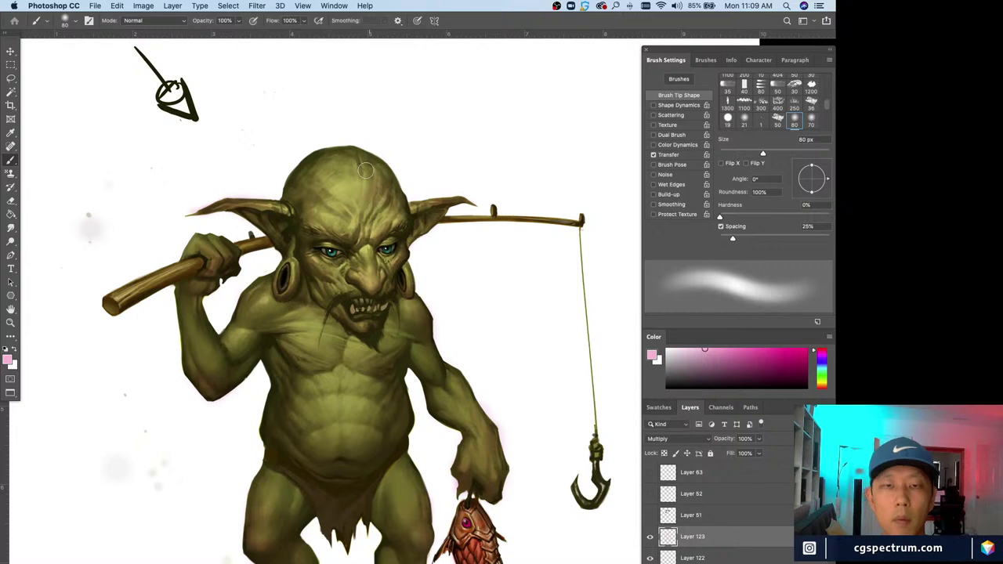
key("e")
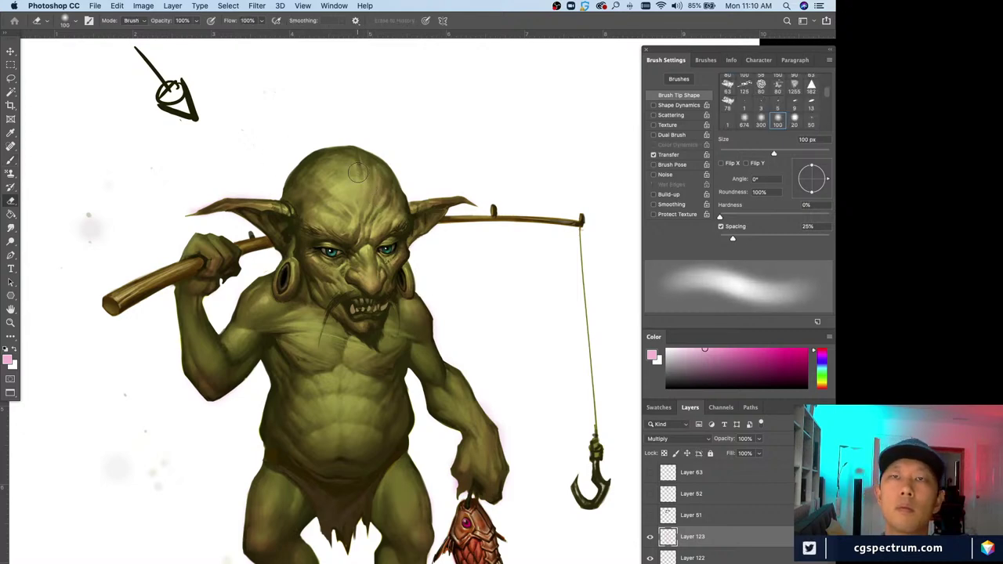
key("super+r")
key("super+plus")
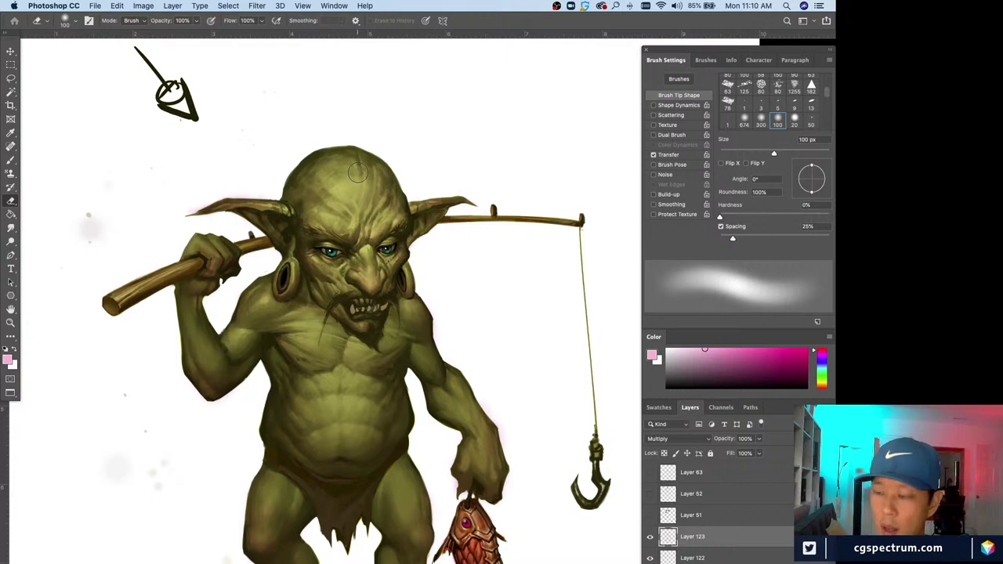
- Glaze pale pink over the goblin's loincloth with an 80 px soft brush
key("b")
scroll(308, 488, "down", 2)
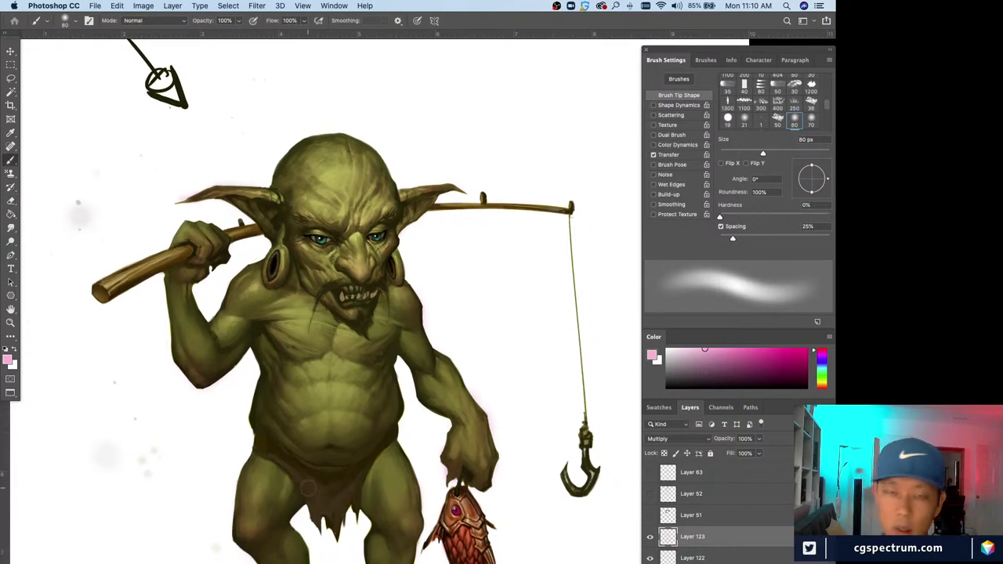
scroll(349, 540, "down", 1)
key("super+minus")
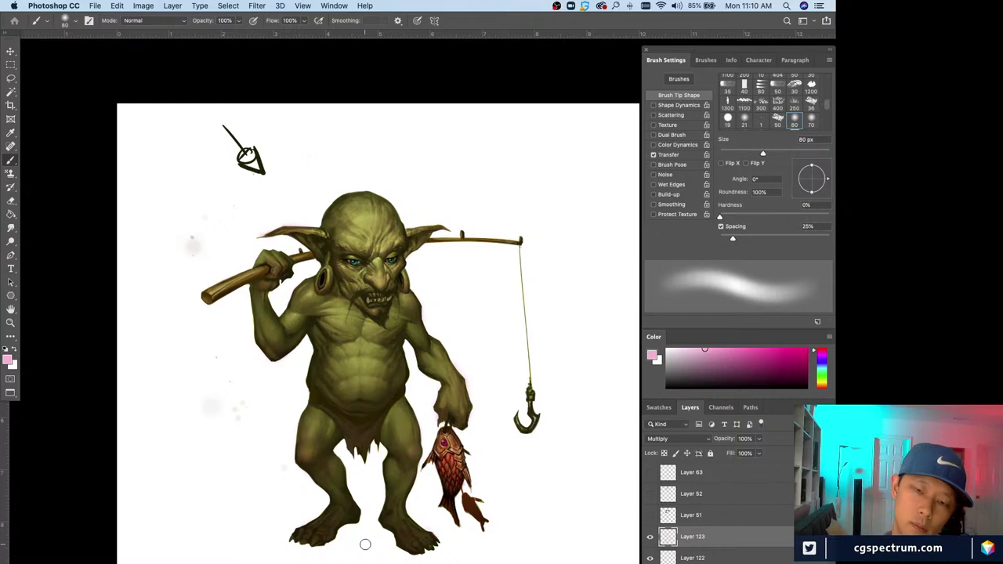
- Compare the tinted goblin at several viewing distances to judge the overall colour balance
key("super+equal")
key("super+minus")
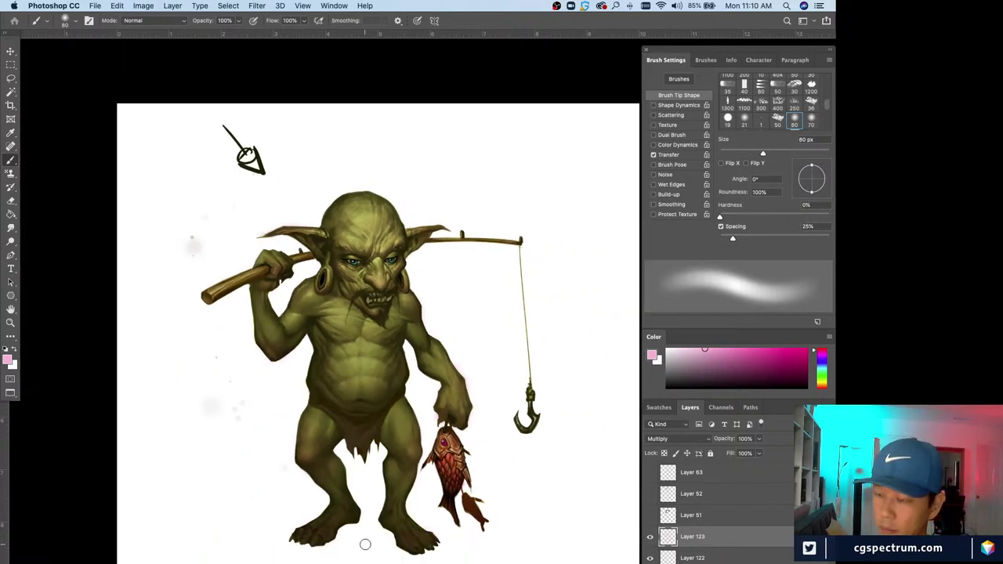
key("super+minus")
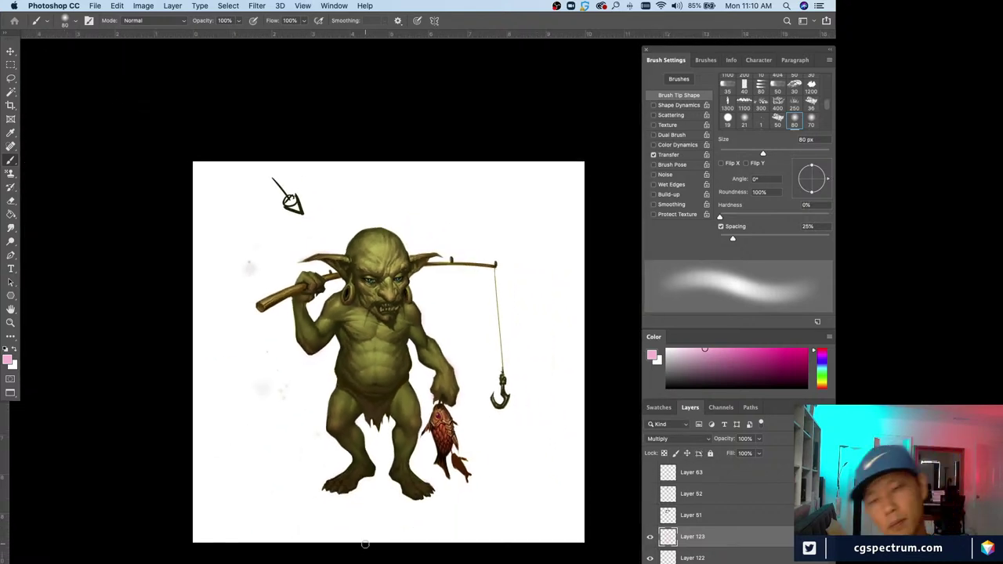
key("super+minus")
key("super+equal")
key("super+equal")
key("super+equal")
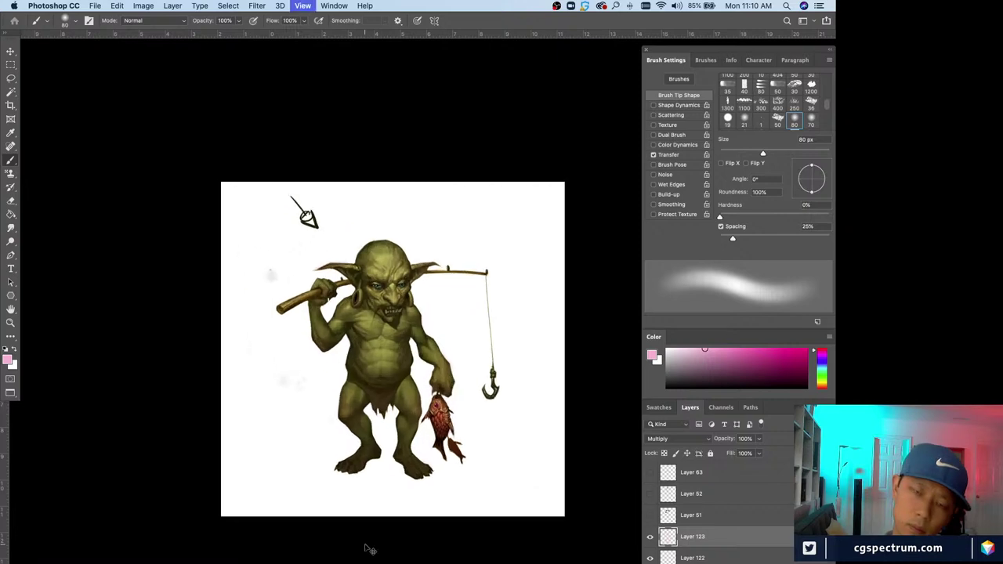
key("super+minus")
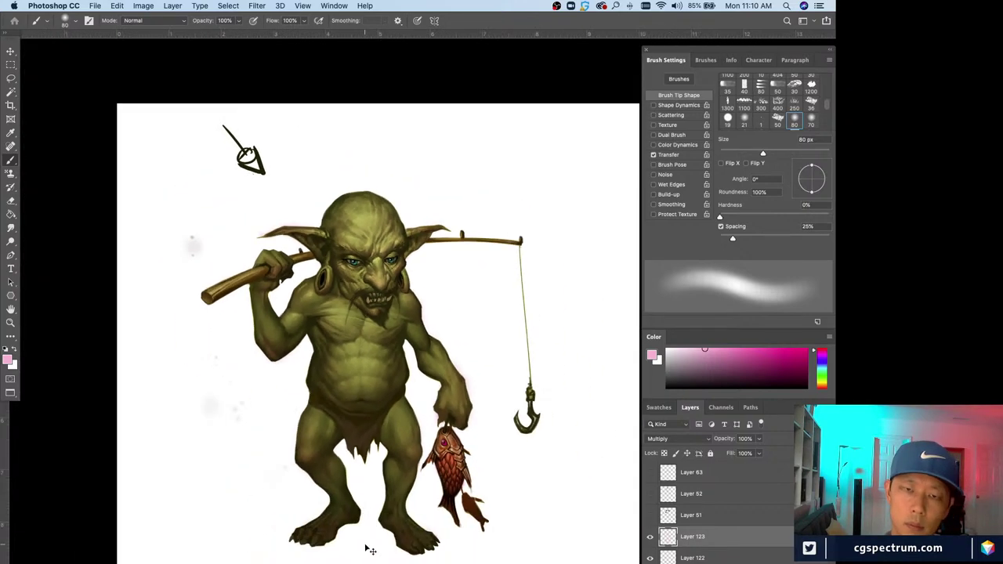
key("super+equal")
key("super+minus")
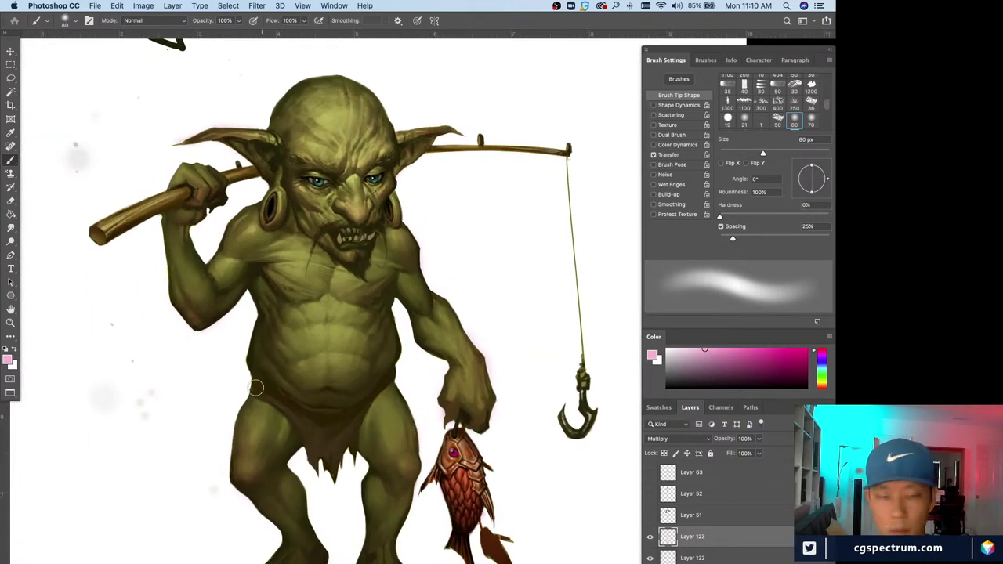
key("super+equal")
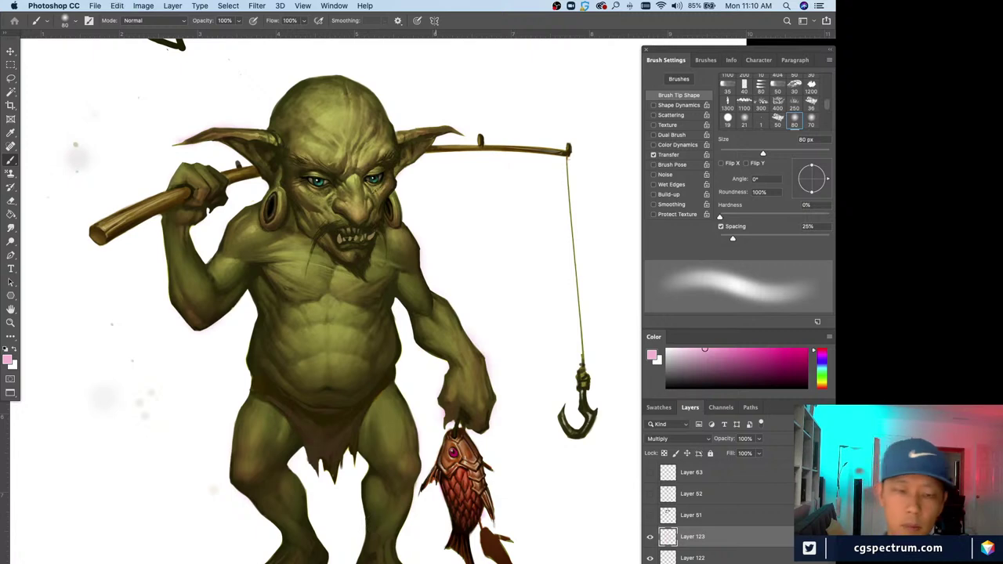
key("super+minus")
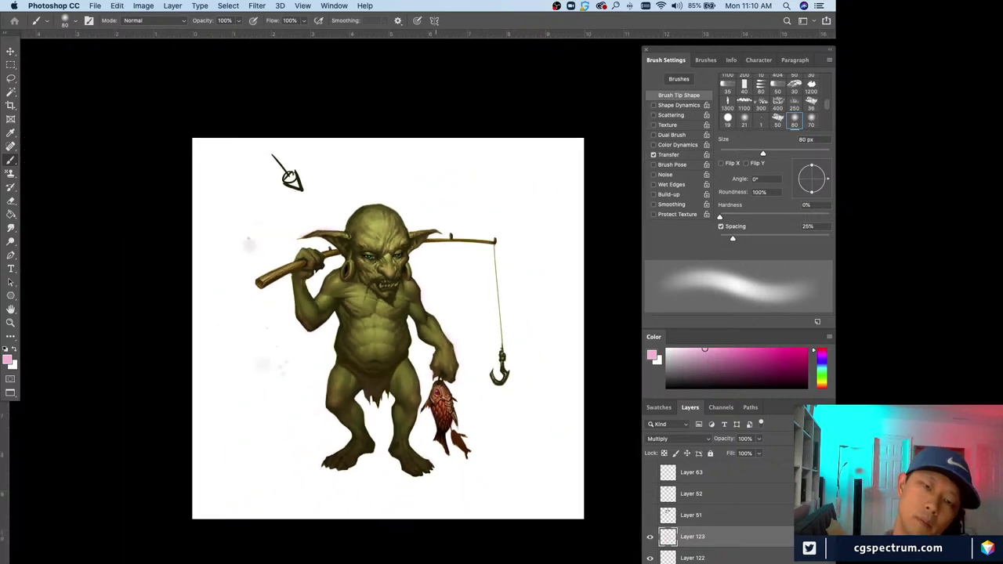
- Add a new Normal layer directly above the pink Multiply layer
key("super+equal")
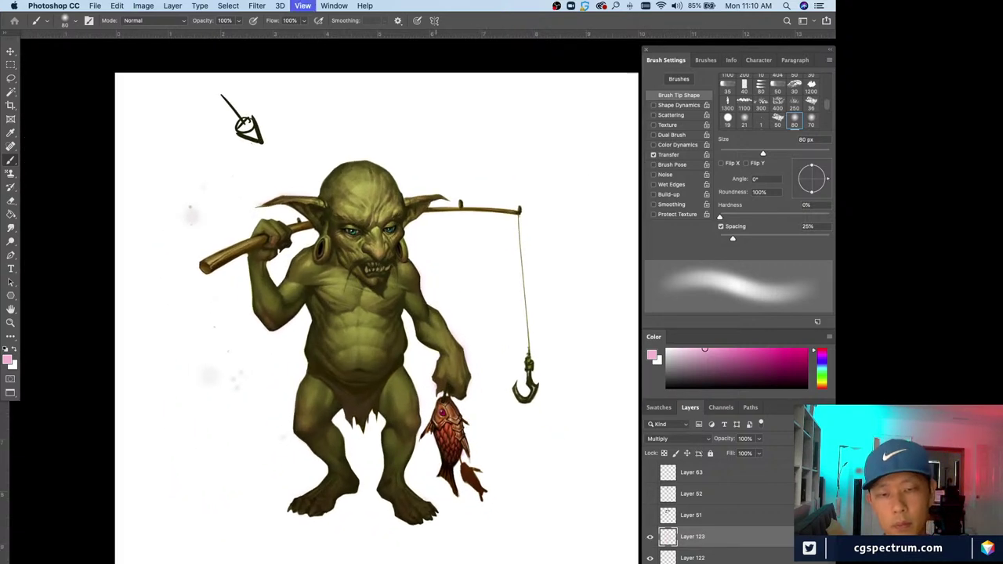
key("super+equal")
key("super+minus")
key("super+equal")
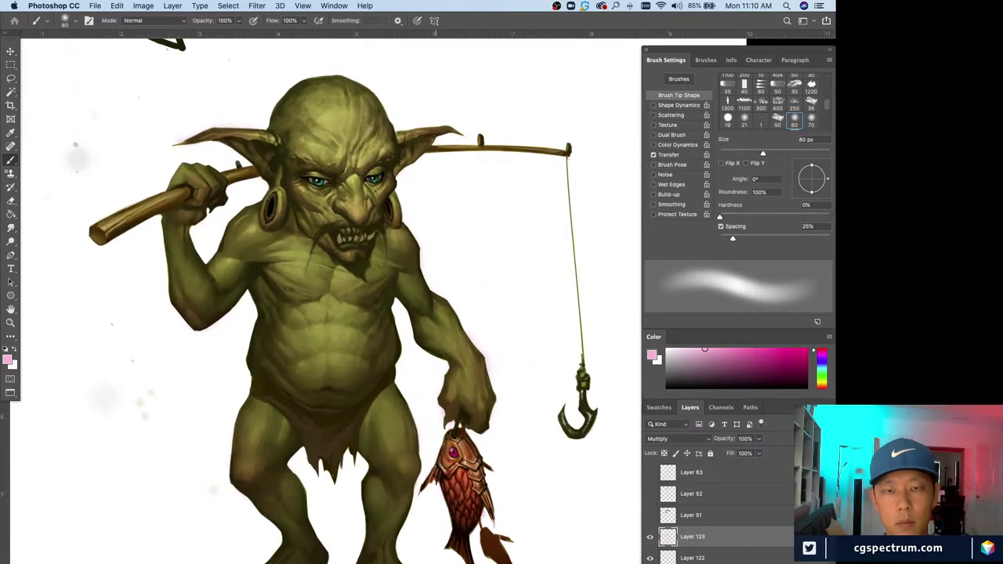
key("super+minus")
key("super+alt+shift+n")
key("super+equal")
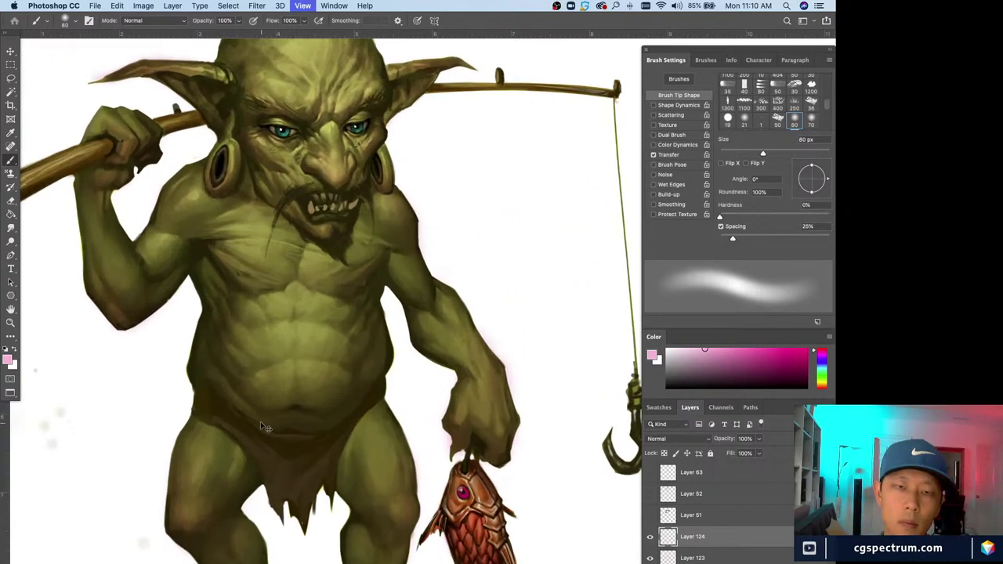
key("super+minus")
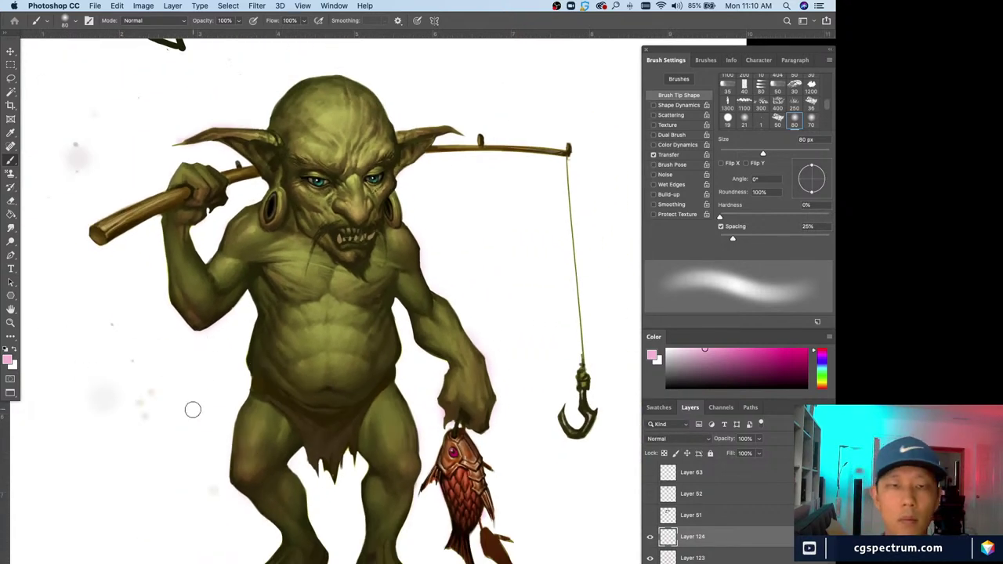
scroll(188, 414, "down", 2)
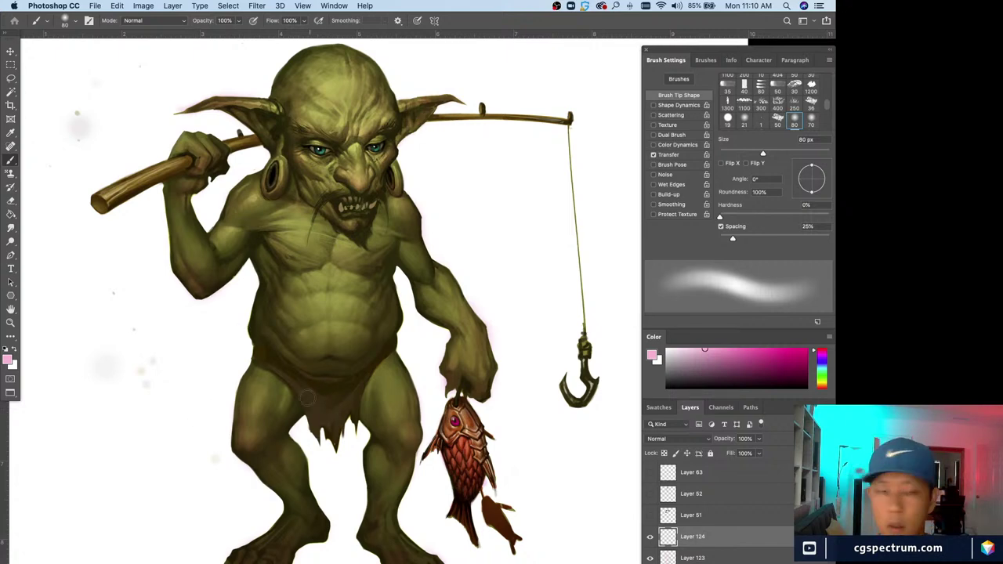
- Sample dark brown from the loincloth and darken its waistband with the 80 px soft brush
left_click(319, 401, "alt")
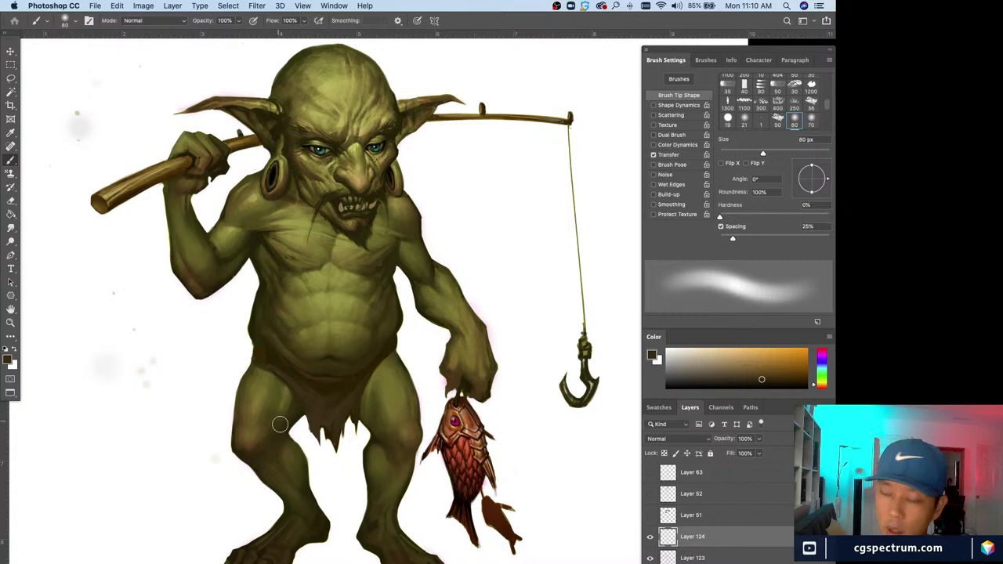
left_click_drag(284, 443, 289, 436)
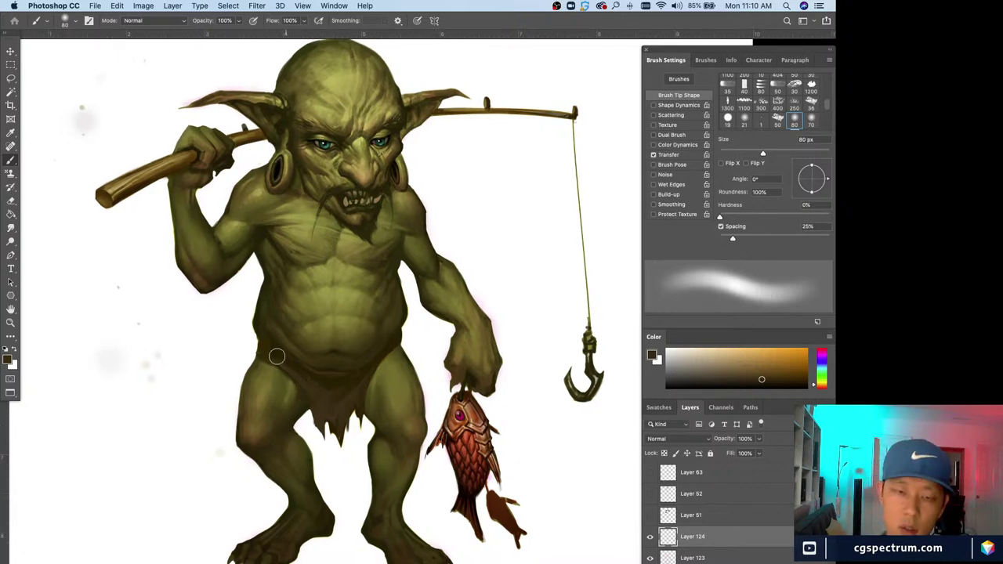
key("super+minus")
key("super+plus")
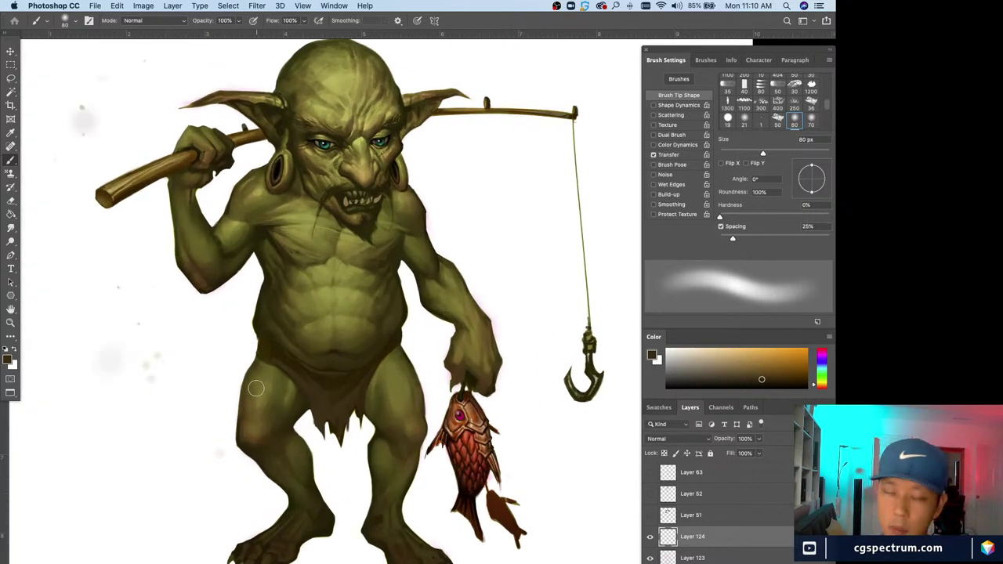
key("super+plus")
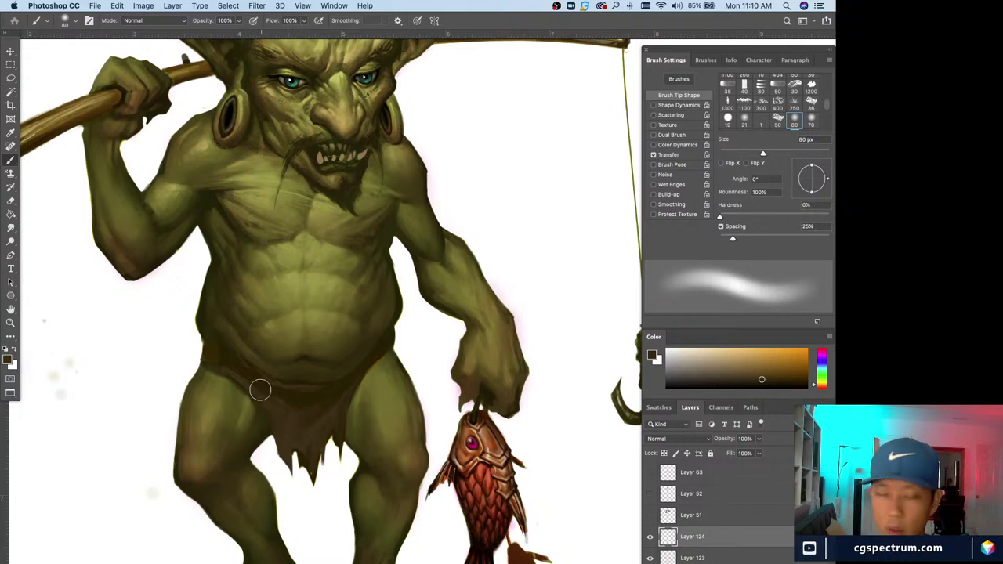
left_click(271, 404, "alt")
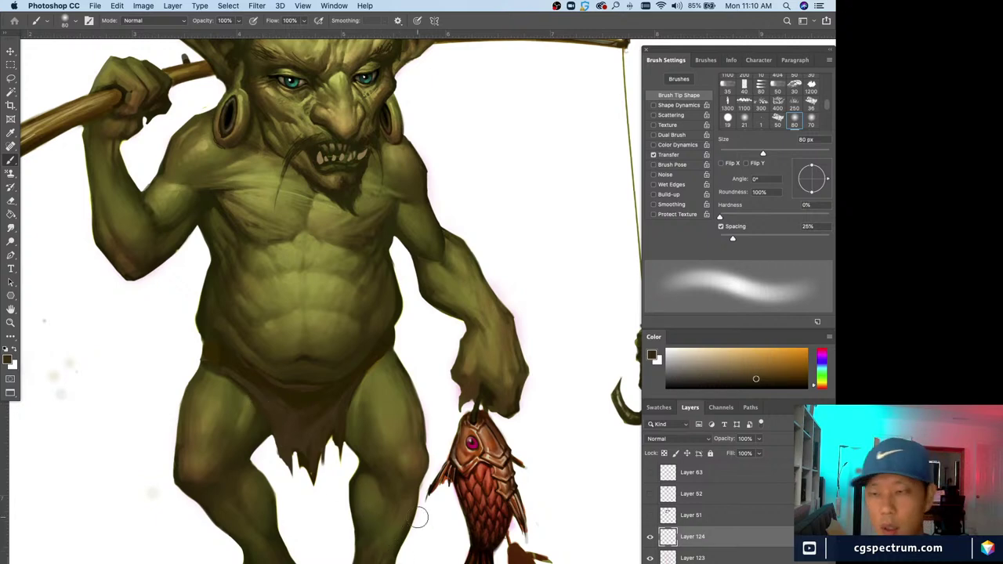
- Paint a thin lighter-brown highlight along the loincloth's waistband edge with a 5 px hard round brush
left_click(742, 364)
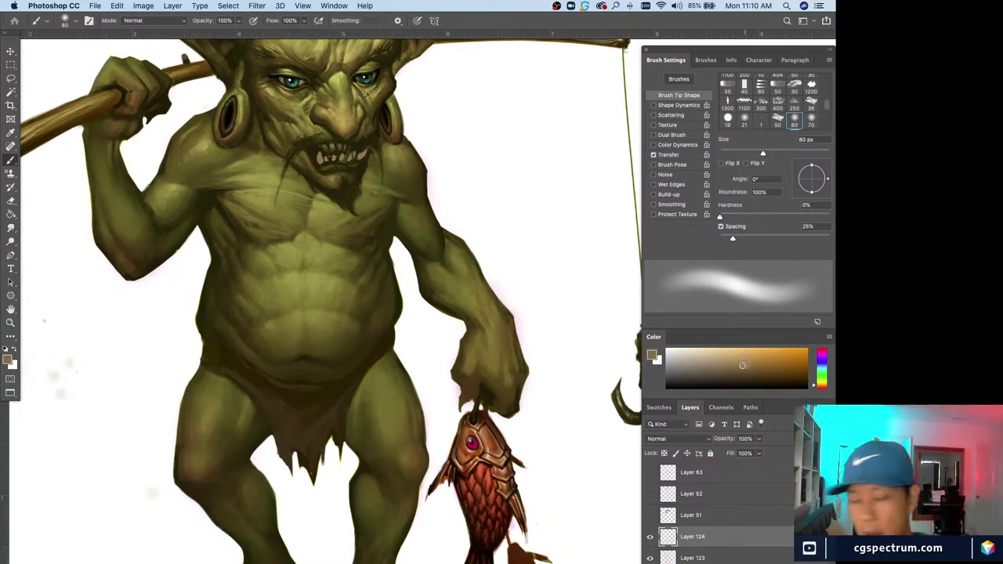
key("bracketleft")
key("bracketleft")
key("bracketleft")
key("bracketleft")
key("bracketleft")
key("bracketleft")
key("bracketleft")
key("bracketleft")
key("bracketleft")
key("bracketleft")
key("bracketleft")
key("bracketleft")
key("bracketleft")
key("bracketleft")
key("bracketleft")
key("bracketleft")
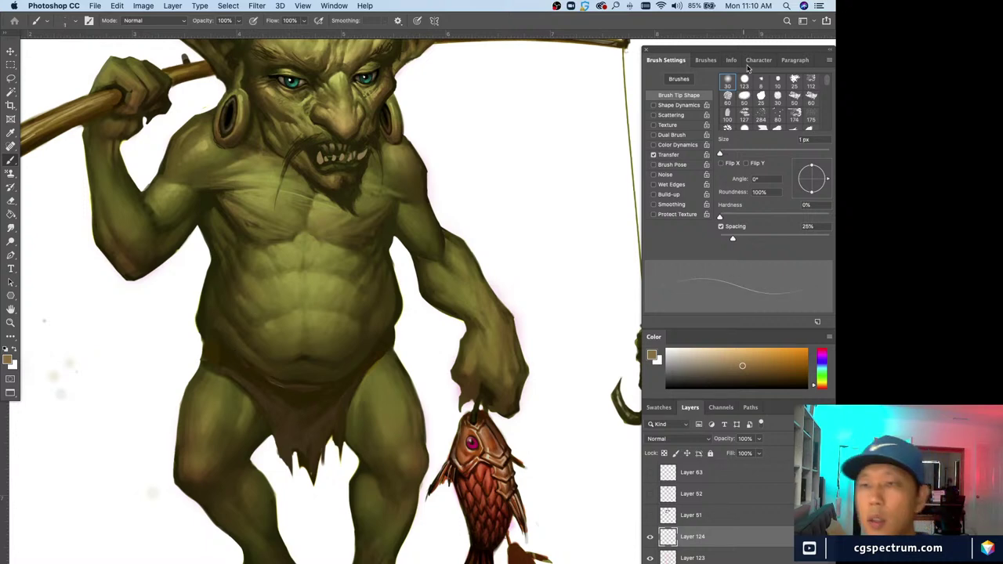
left_click(744, 80)
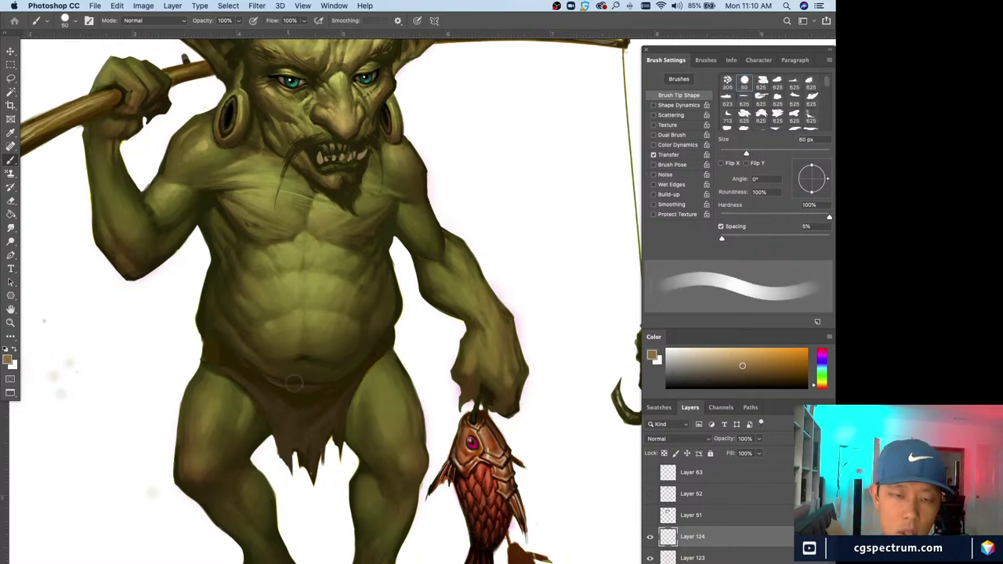
key("bracketleft")
key("bracketleft")
key("bracketleft")
key("bracketleft")
key("bracketleft")
key("bracketleft")
key("bracketleft")
key("bracketleft")
key("bracketleft")
key("bracketleft")
key("bracketleft")
key("bracketleft")
key("bracketleft")
key("bracketleft")
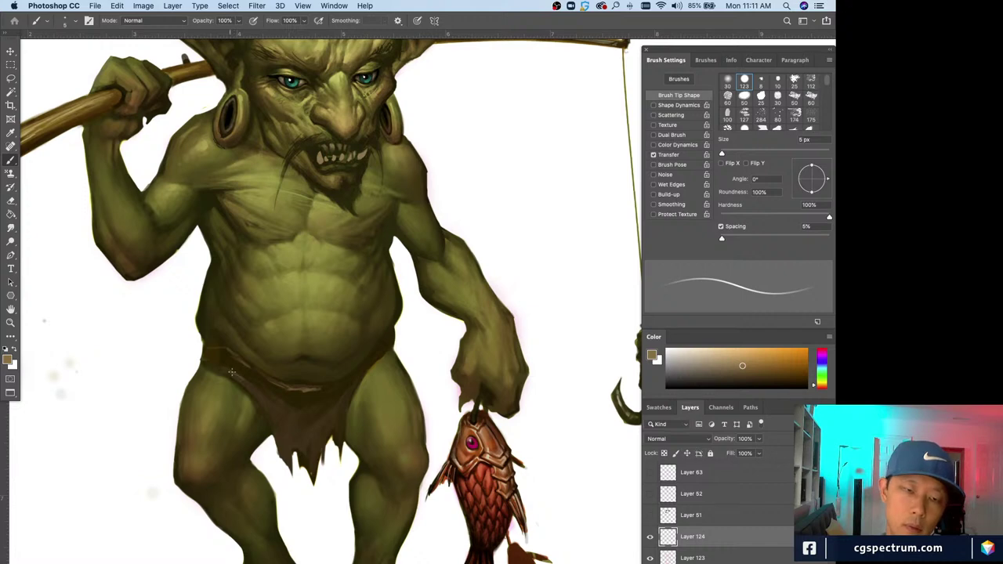
- Sample brown from the waistband and paint its hip-side rim and fold with an 8 px hard round brush
left_click(251, 370, "alt")
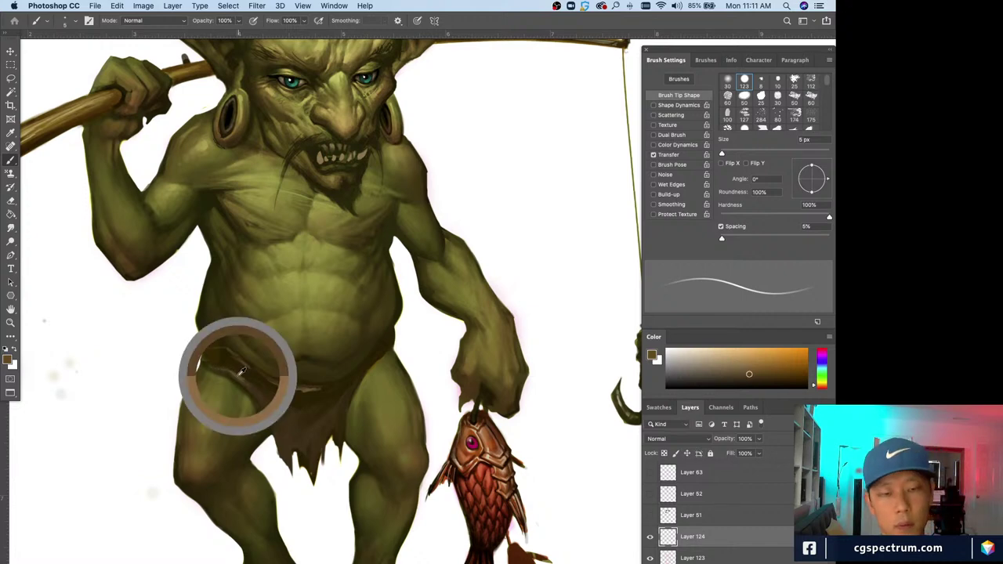
left_click(243, 370, "alt")
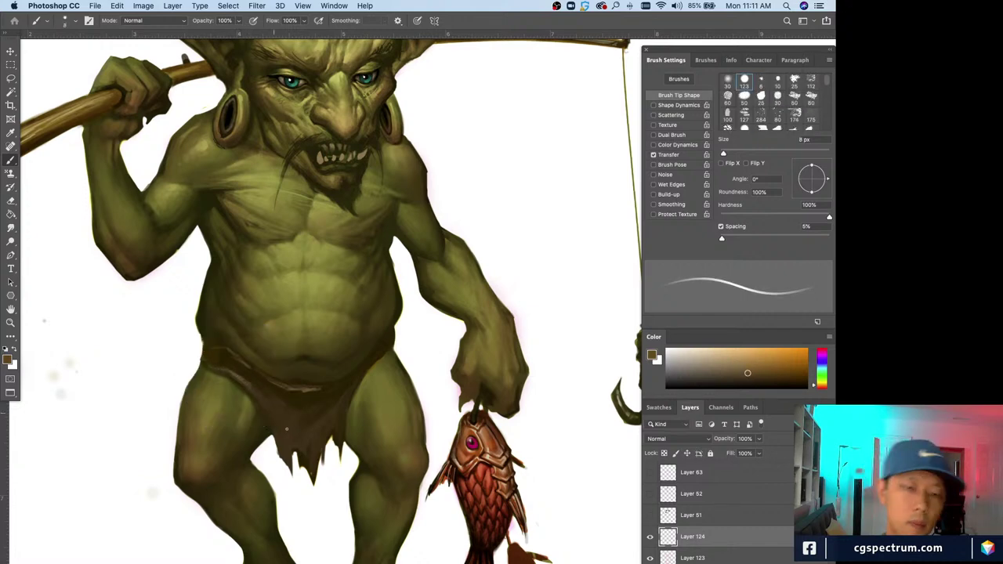
key("bracketright")
key("bracketright")
key("bracketright")
key("bracketright")
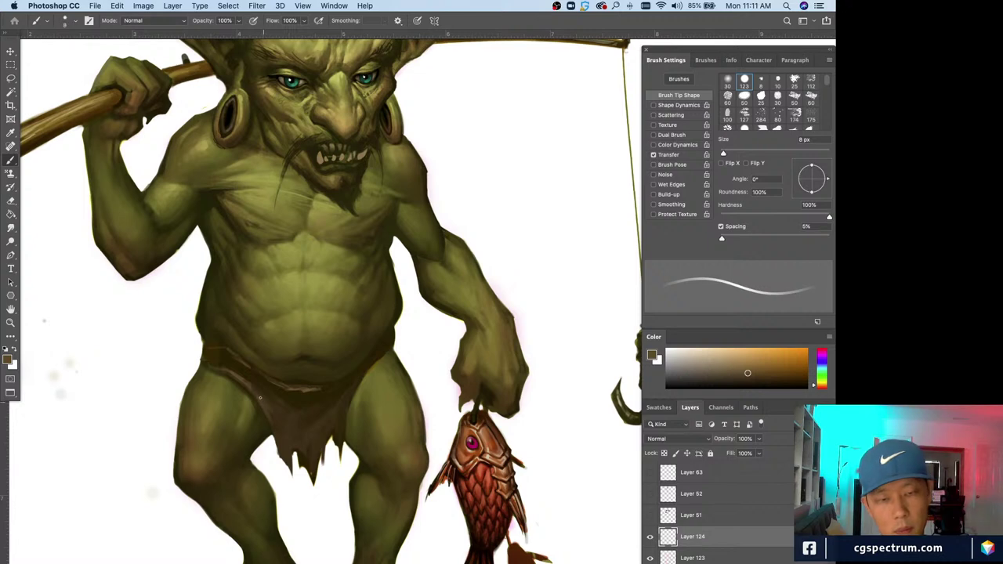
- Block lighter brown fold strokes into the middle of the loincloth with a 15 px hard round brush
key("bracketright")
key("bracketright")
key("bracketright")
key("bracketright")
key("bracketright")
key("bracketright")
key("bracketright")
key("bracketright")
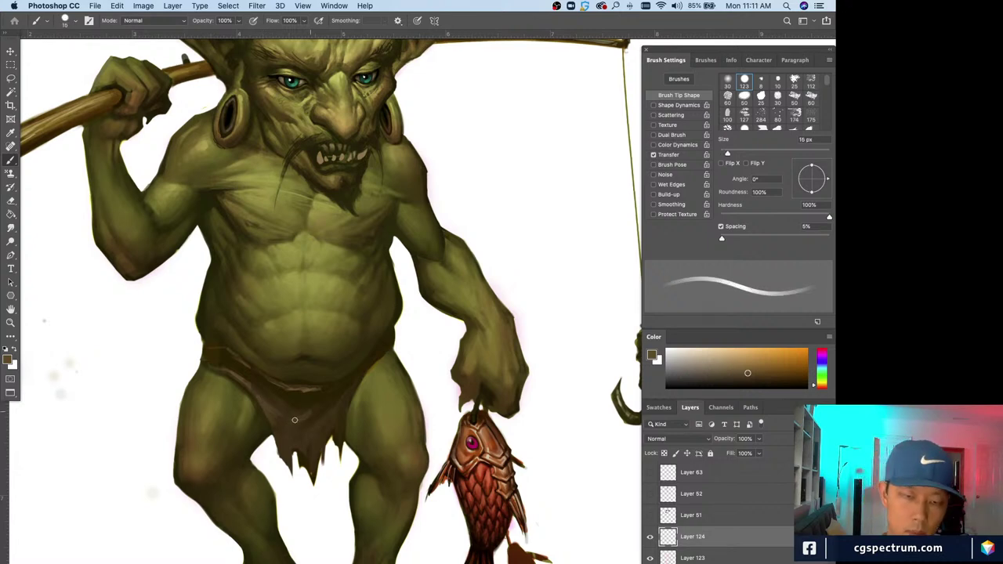
mouse_move(298, 413)
left_mouse_down()
mouse_move(289, 417)
mouse_move(314, 430)
left_mouse_up()
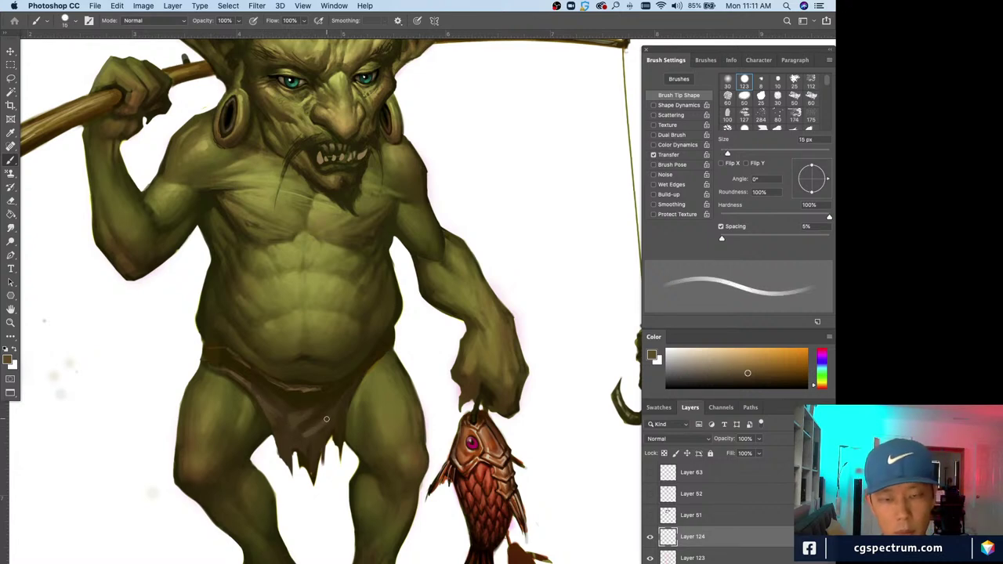
- Extend the lighter brown down into the loincloth's tattered hem with an 8 px hard round brush
key("bracketleft")
key("bracketleft")
key("bracketleft")
key("bracketleft")
key("bracketleft")
mouse_move(306, 442)
left_mouse_down()
mouse_move(316, 439)
mouse_move(314, 457)
left_mouse_up()
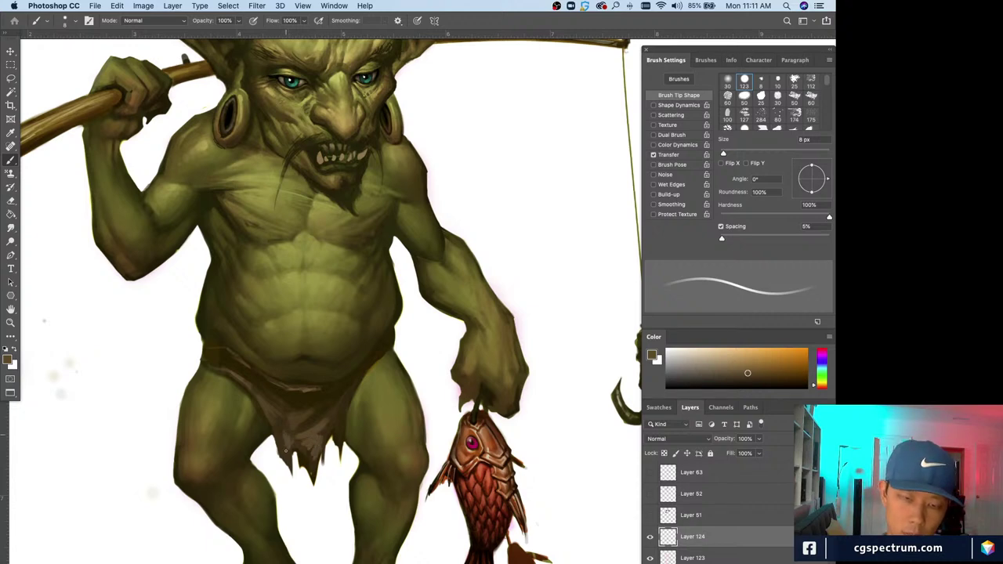
key("bracketright")
key("bracketright")
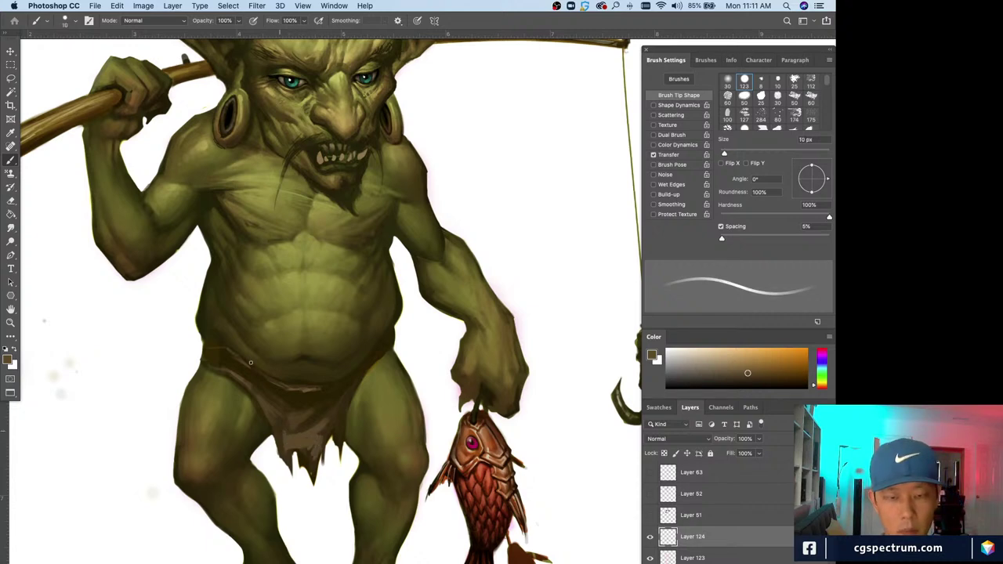
- Broaden the lighter brown over the loincloth's upper folds with a 25 px hard brush, refining near the waistband at 10 px
key("bracketright")
key("bracketright")
key("bracketright")
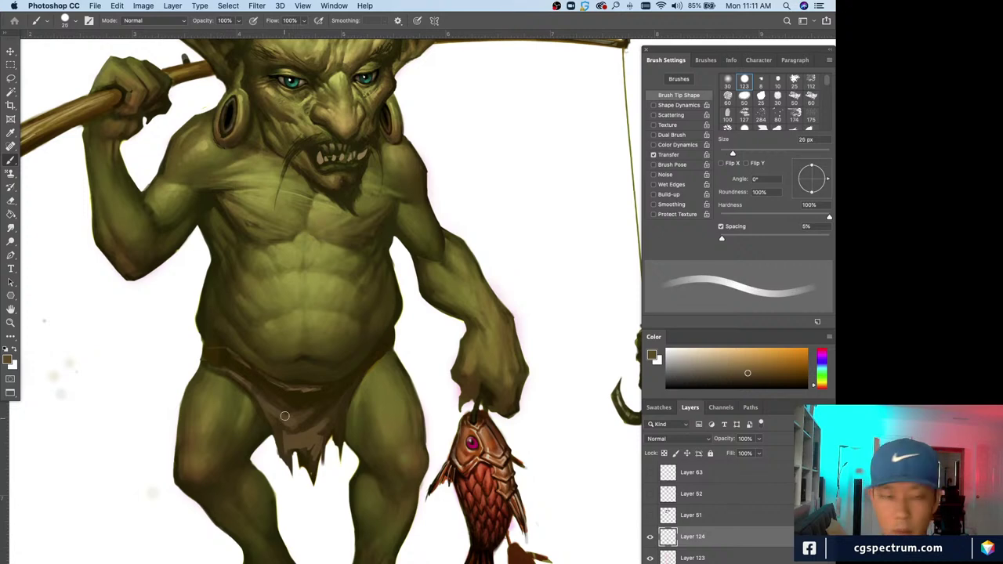
key("bracketleft")
key("bracketleft")
key("bracketleft")
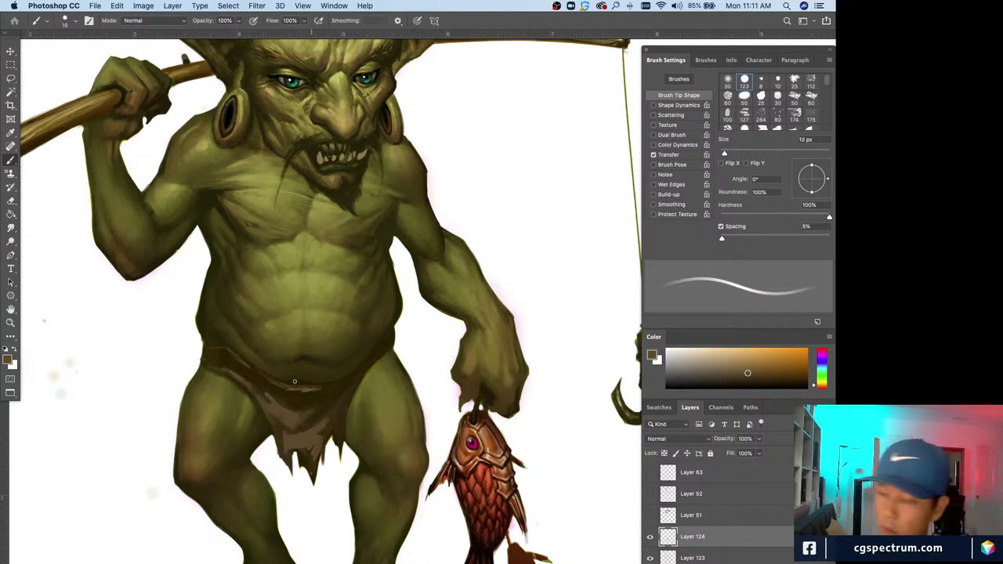
- Soften the new brown strokes on the loincloth and waistband with a soft eraser, reducing it from 50 px to 10 px
key("e")
key("super+minus")
key("super+minus")
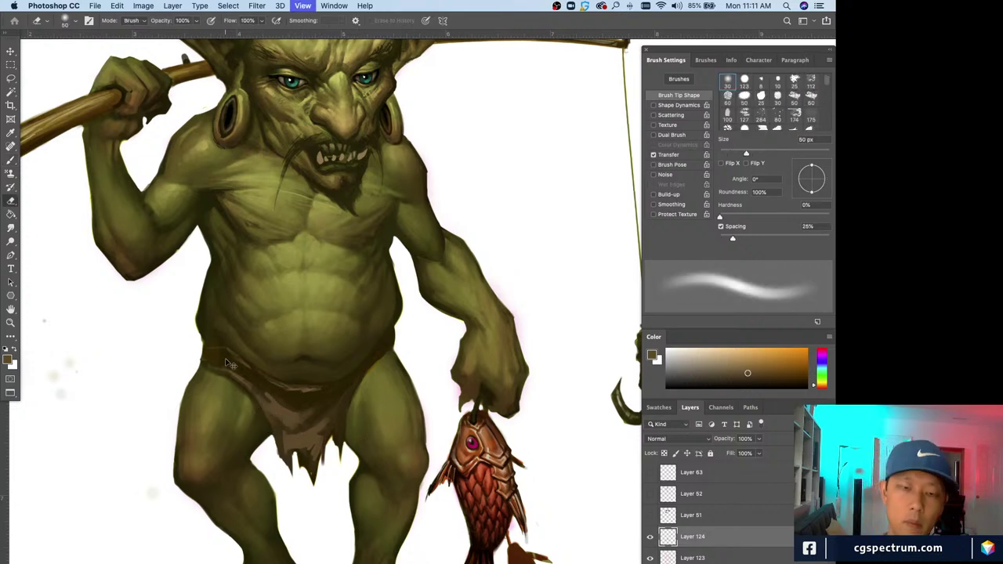
key("bracketleft")
key("bracketleft")
key("bracketleft")
key("bracketright")
key("bracketright")
key("bracketright")
key("bracketleft")
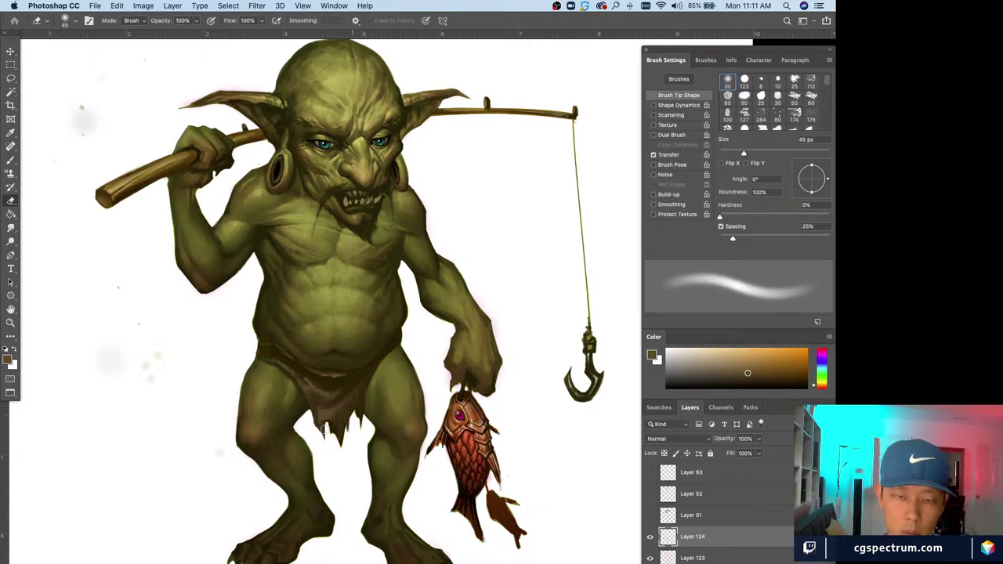
key("bracketleft")
key("bracketleft")
key("bracketleft")
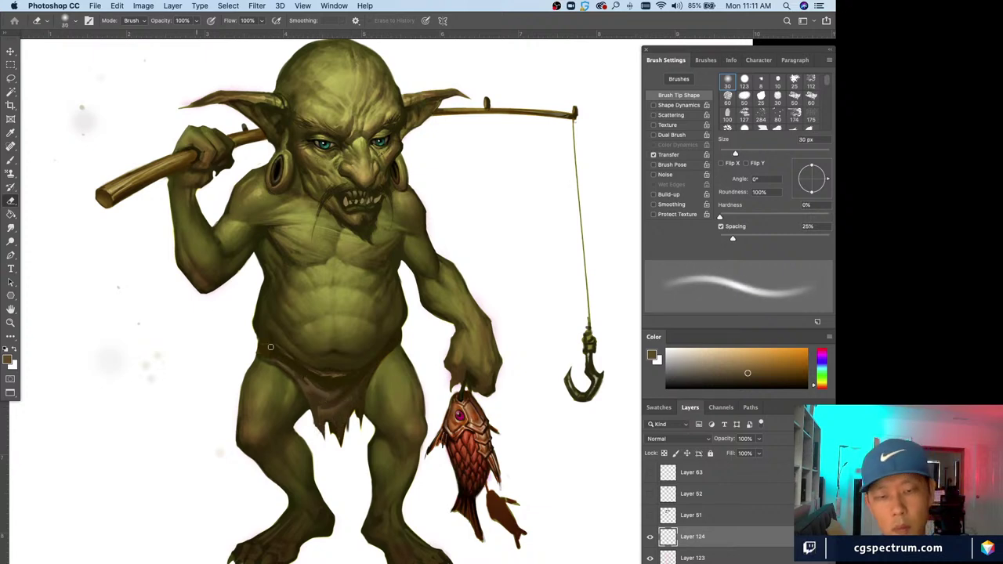
key("bracketleft")
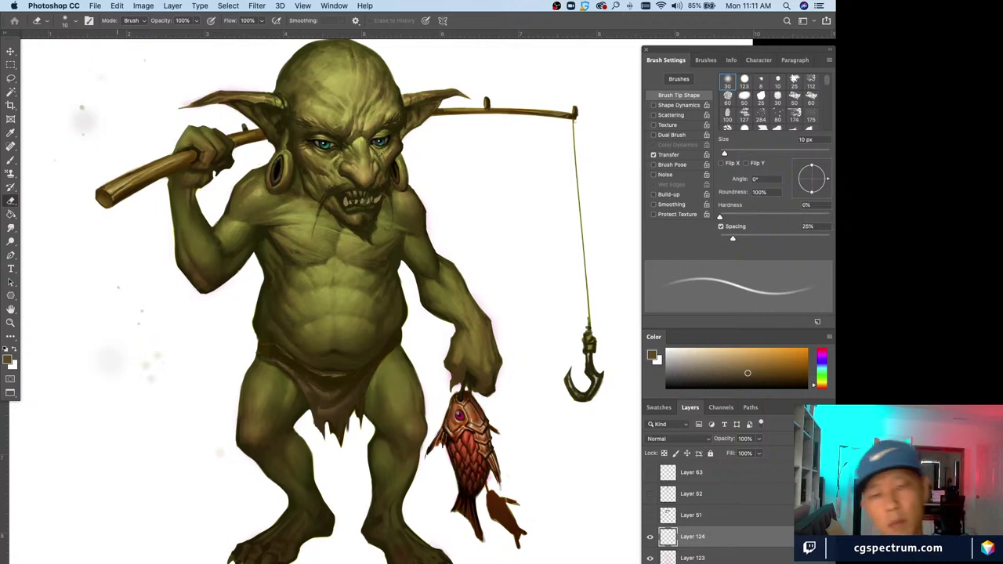
- Rework the lighter brown on the loincloth's hanging cloth with hard round brushes between 10 and 30 px
key("b")
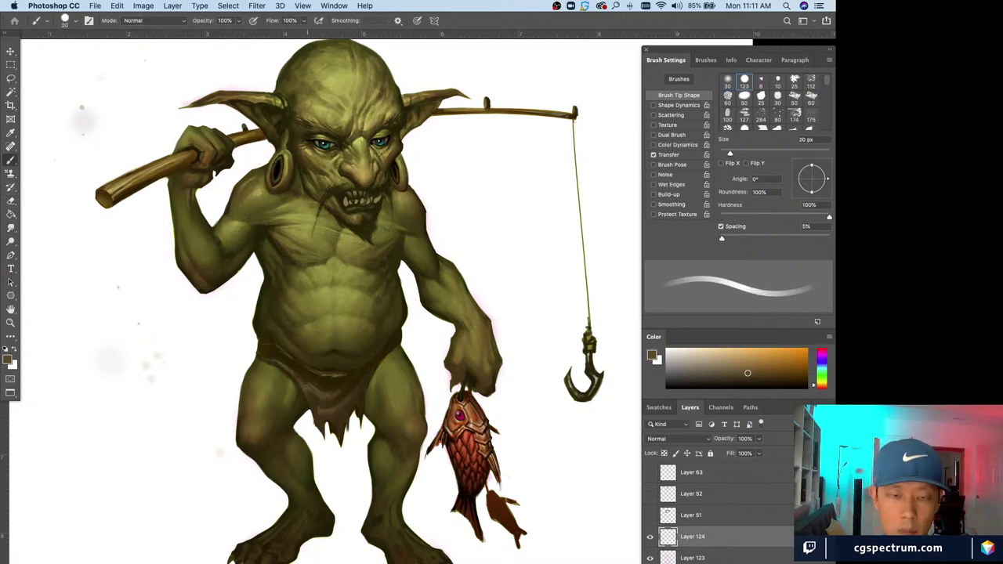
key("bracketright")
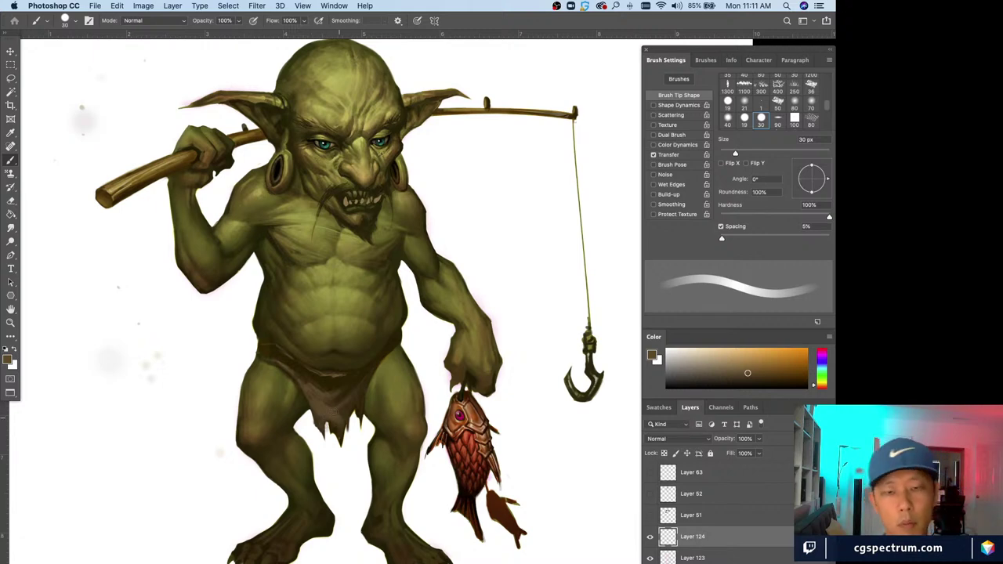
key("bracketleft")
key("bracketleft")
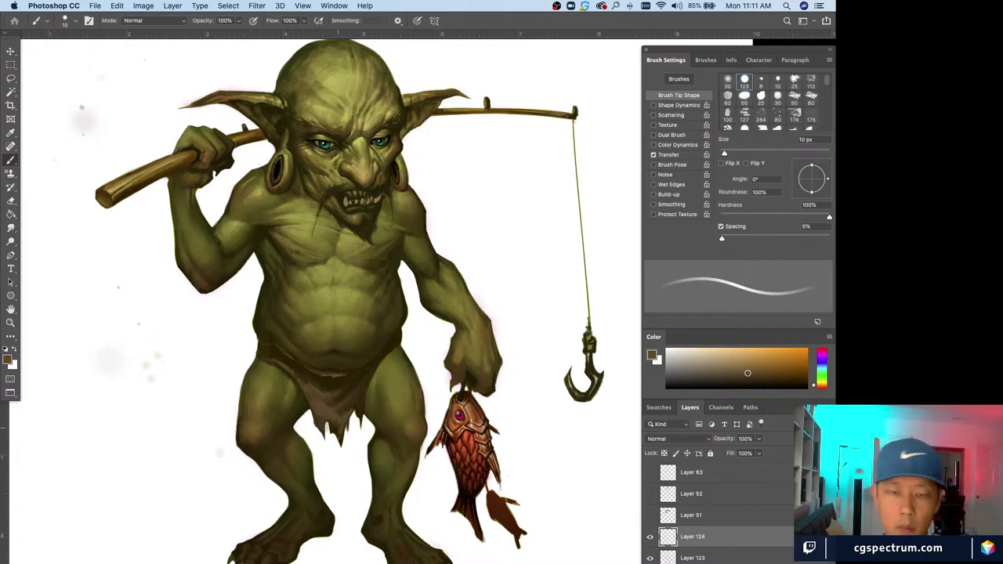
key("bracketright")
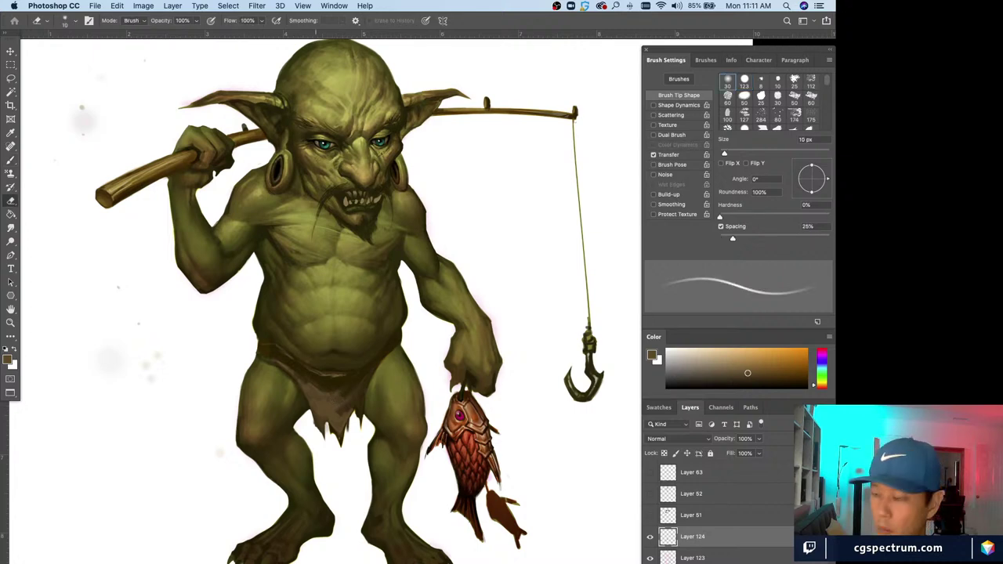
- Blend dark and mid browns through the loincloth's hanging folds with a hard round brush at 25 px, reduced to 20 px
left_click(332, 383, "alt")
key("bracketright")
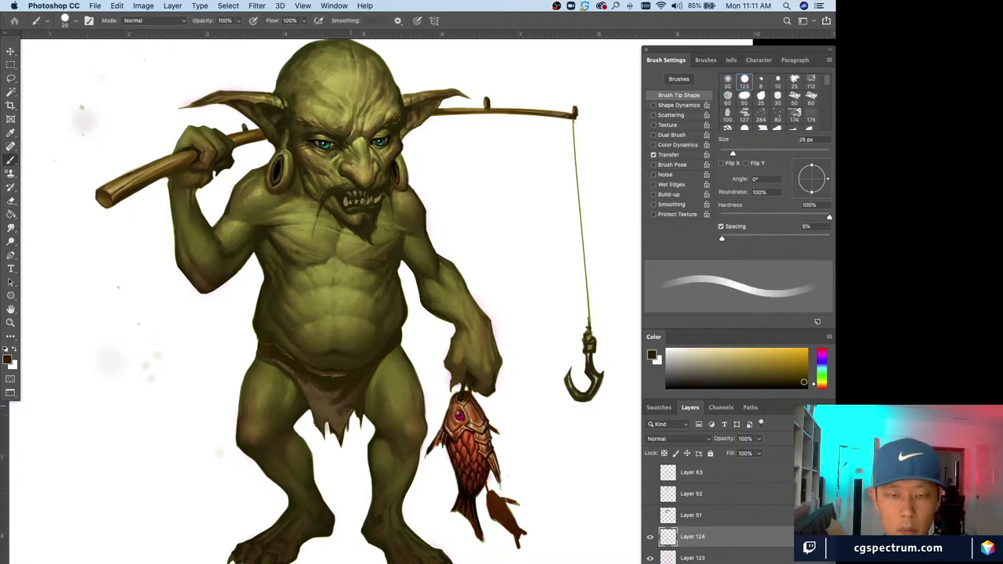
left_click(343, 409, "alt")
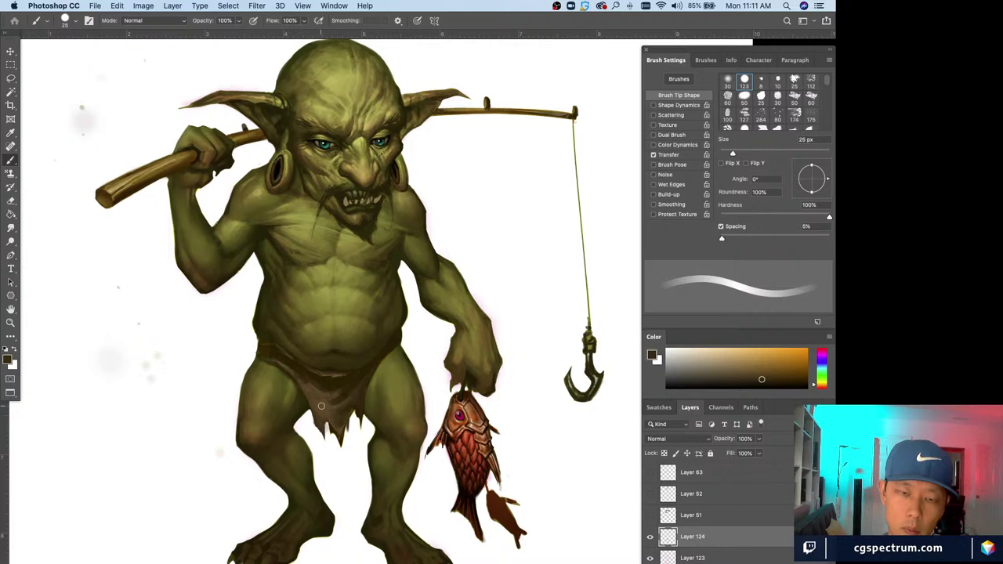
left_click(332, 398, "alt")
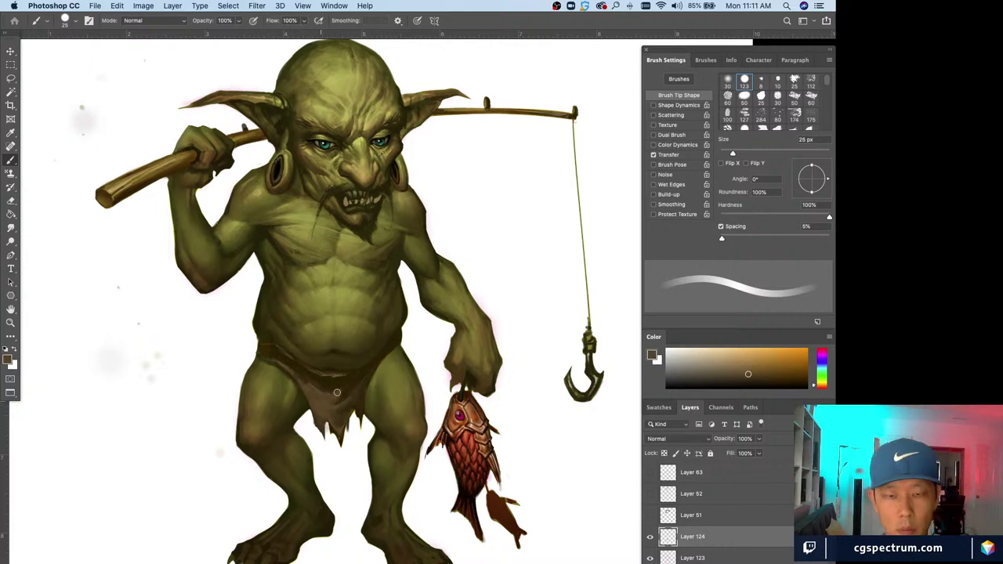
key("bracketleft")
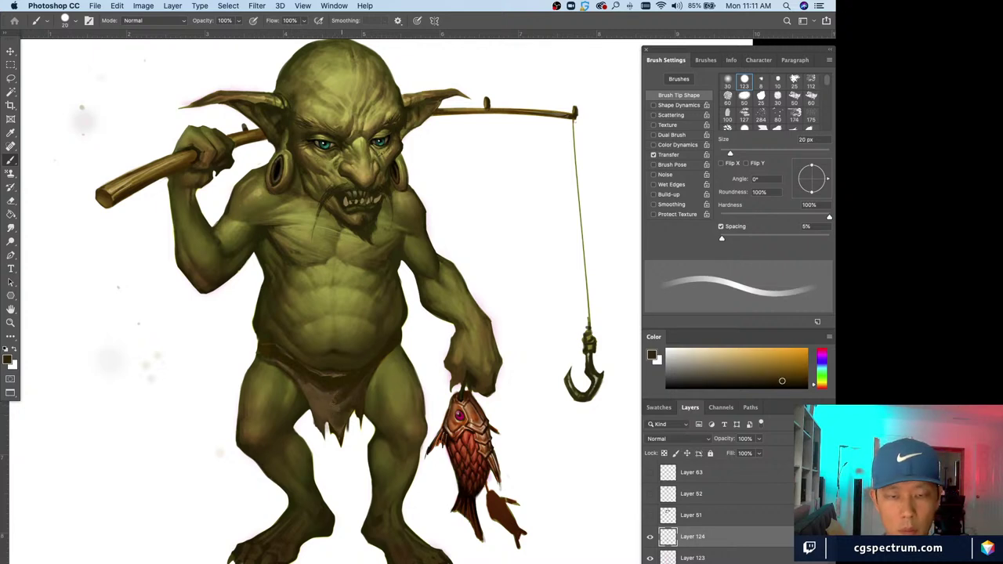
left_click(324, 398, "alt")
left_click(335, 400, "alt")
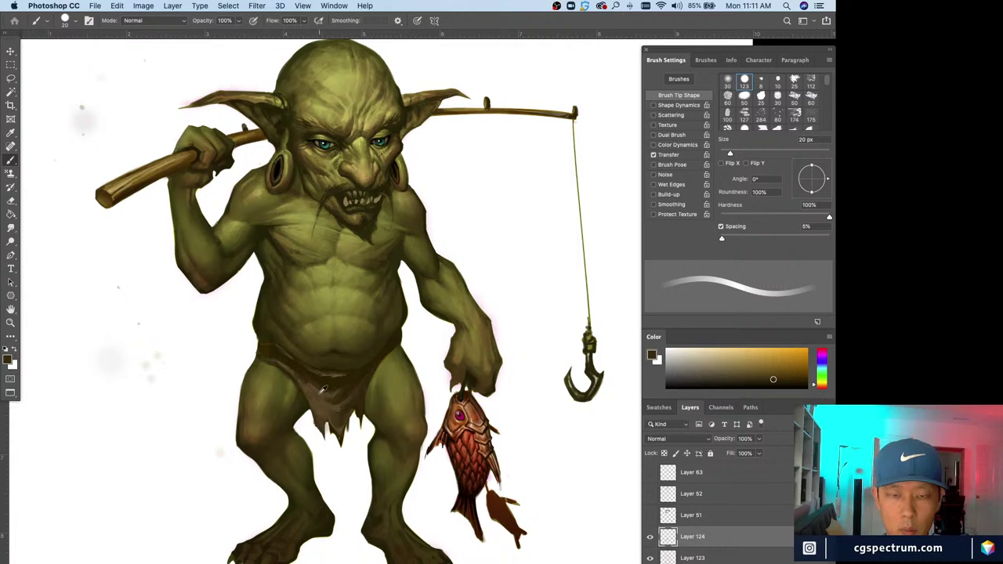
left_click(324, 389, "alt")
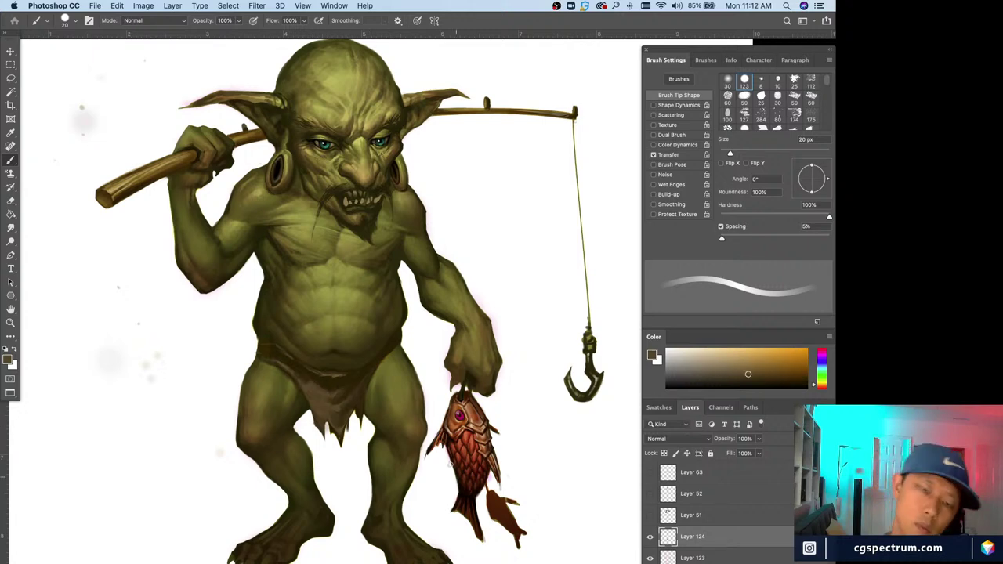
key("bracketleft")
left_click(301, 365, "alt")
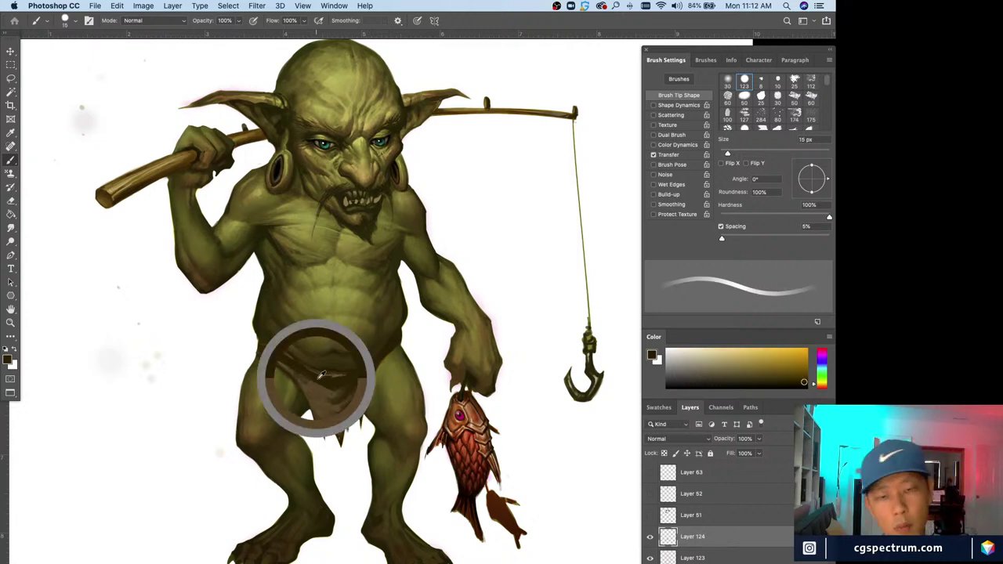
key("bracketright")
key("bracketright")
left_click_drag(314, 395, 333, 415)
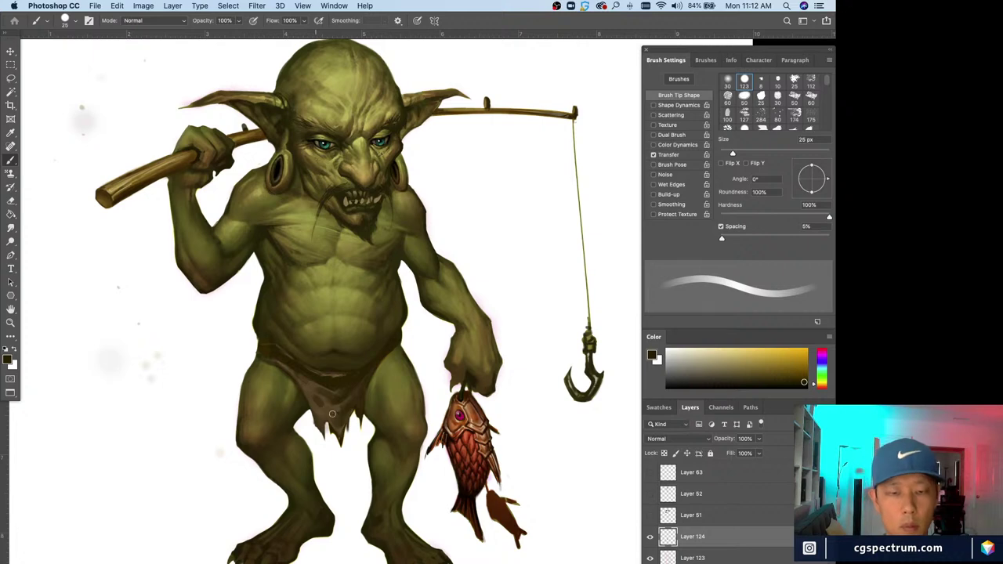
key("super+z")
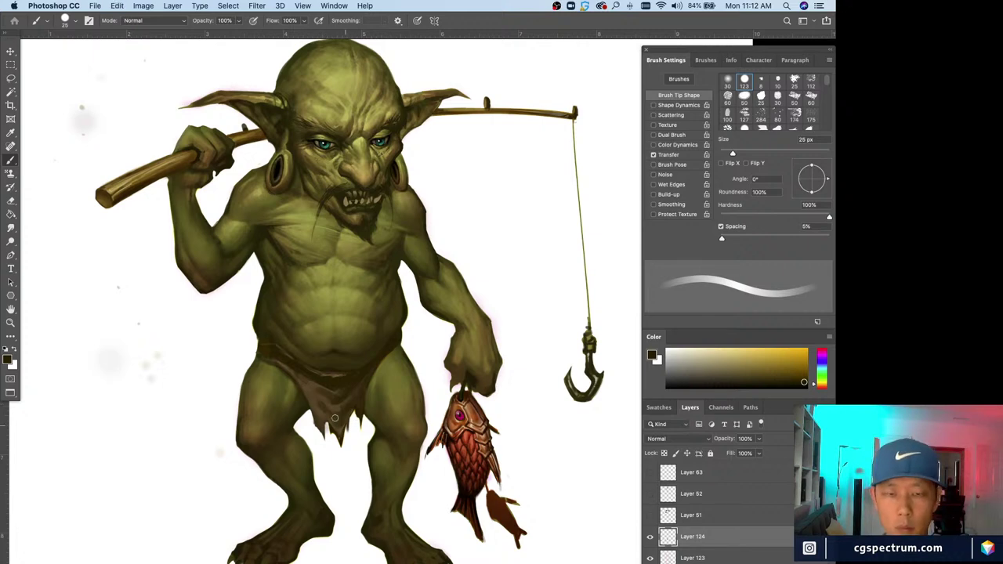
- Smooth the brown transitions across the middle and lower loincloth with sampled browns, using a hard brush at 25 px and 20 px
left_click(322, 411, "alt")
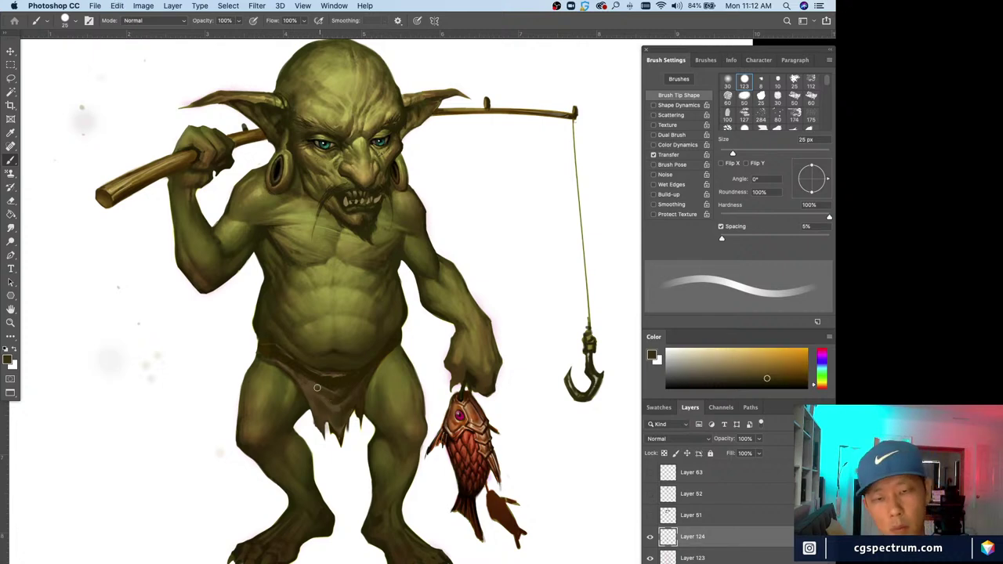
left_click(332, 398, "alt")
key("bracketleft")
left_click(308, 383, "alt")
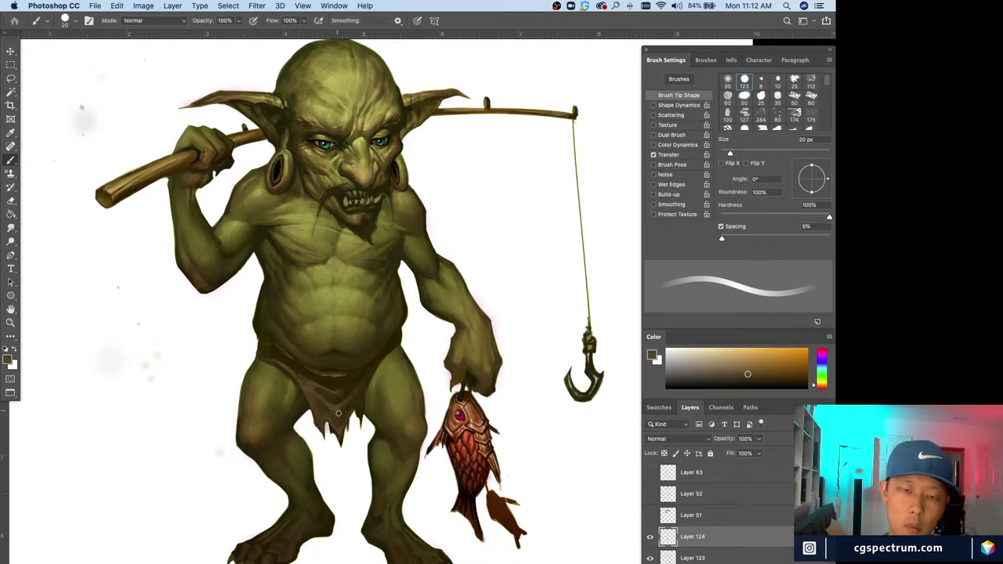
left_click(339, 413, "alt")
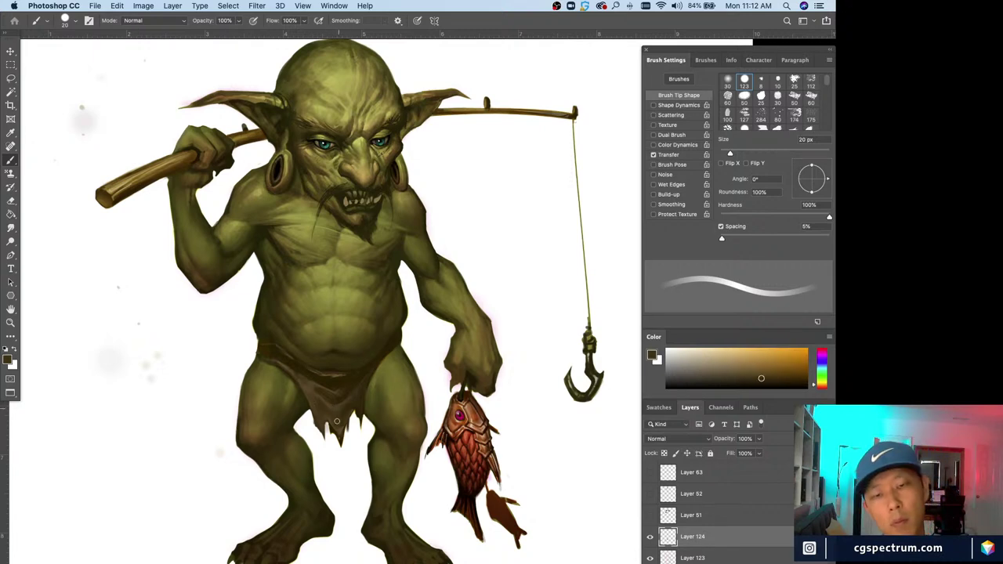
left_click(308, 386, "alt")
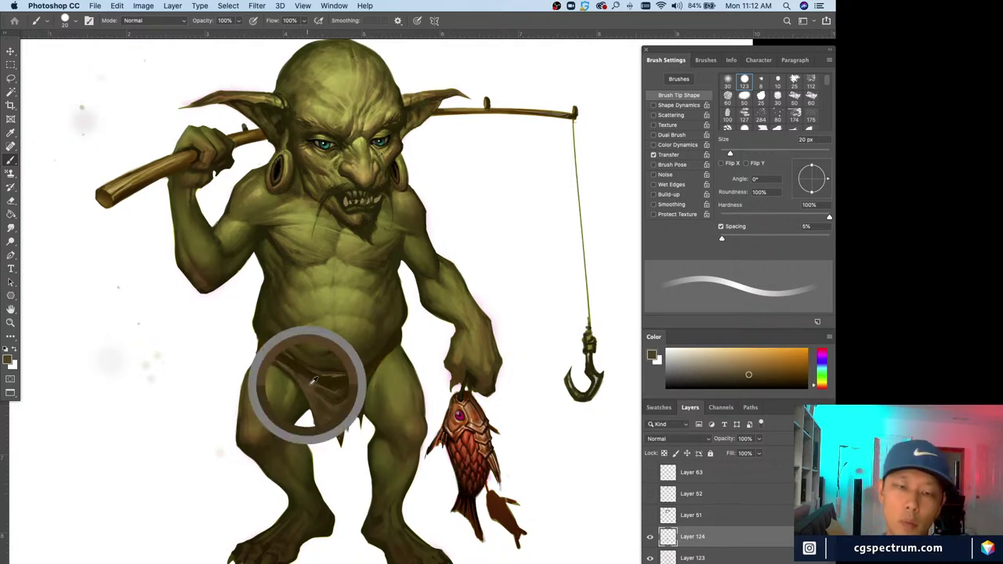
- Paint fine lighter-brown fold highlights on the loincloth's upper cloth with a 7 px to 8 px hard brush
key("bracketleft")
key("bracketleft")
key("bracketleft")
key("bracketleft")
key("bracketleft")
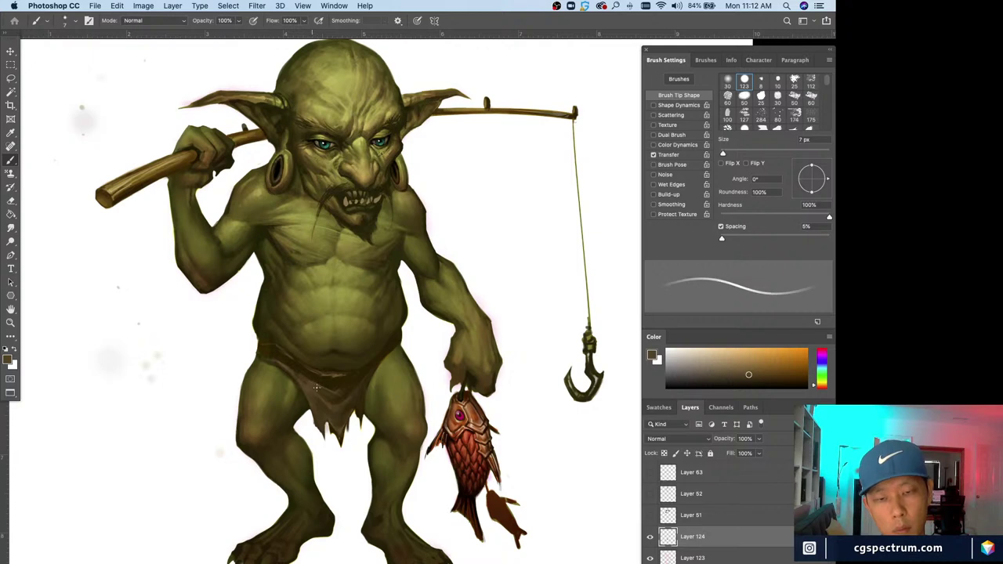
key("bracketright")
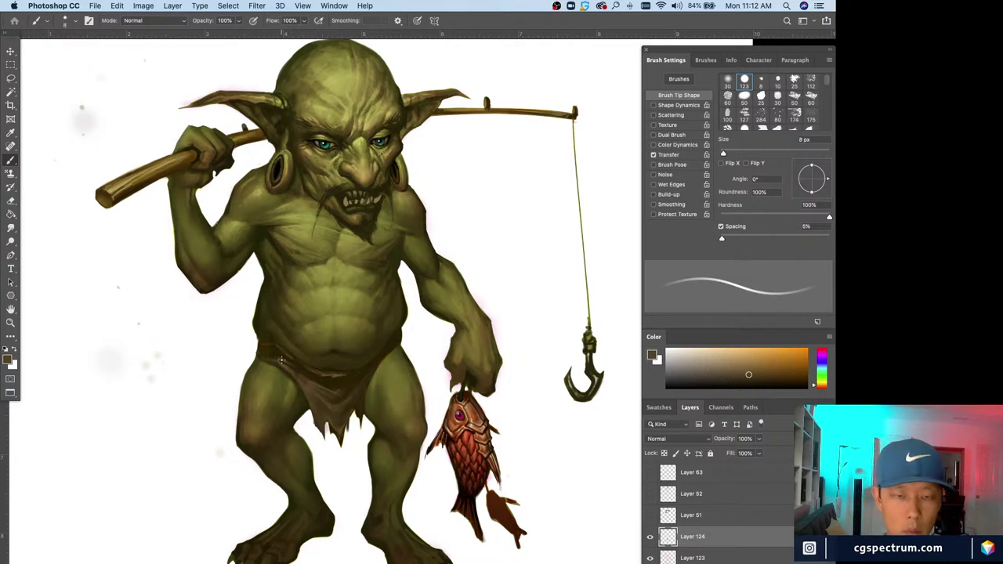
- Define the waistband folds near the rod-side hip with alternating sampled dark and lighter browns at 8 px
left_click(292, 357, "alt")
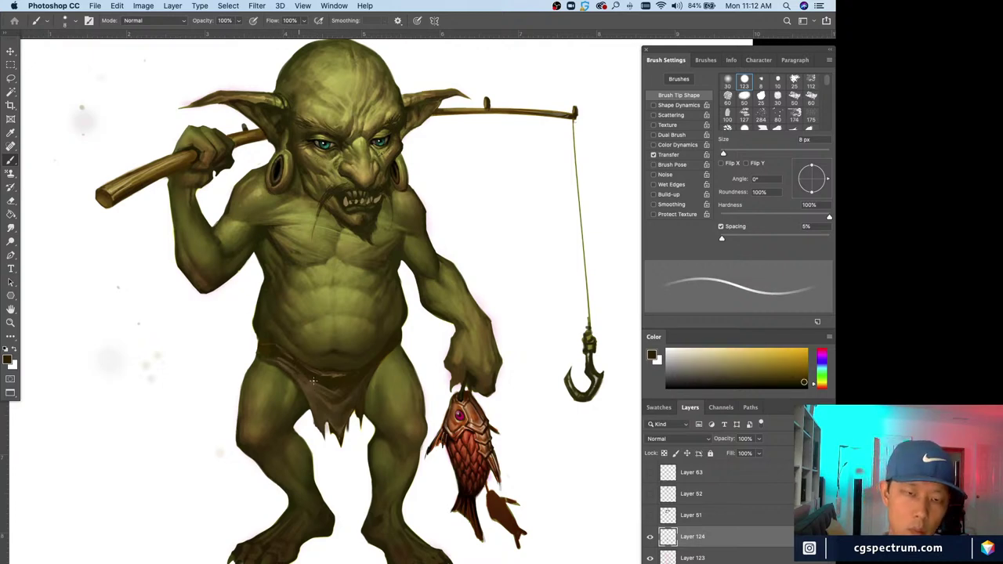
left_click(276, 358, "alt")
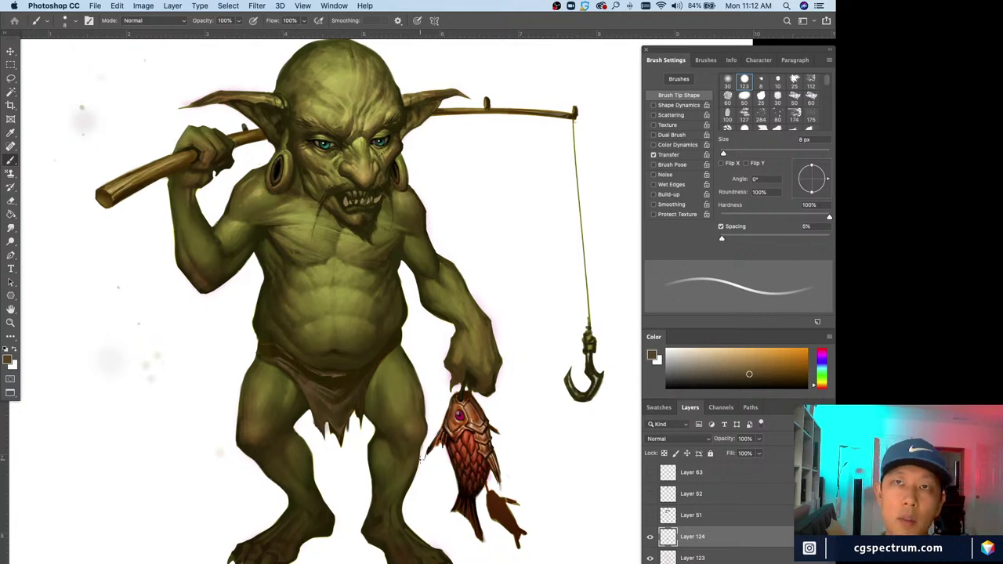
left_click(277, 354, "alt")
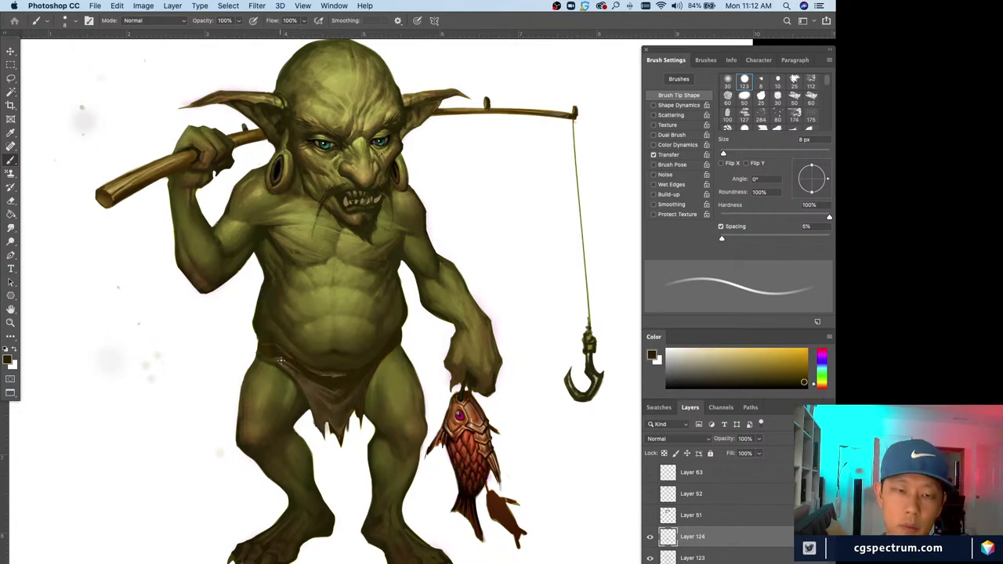
left_click(274, 352, "alt")
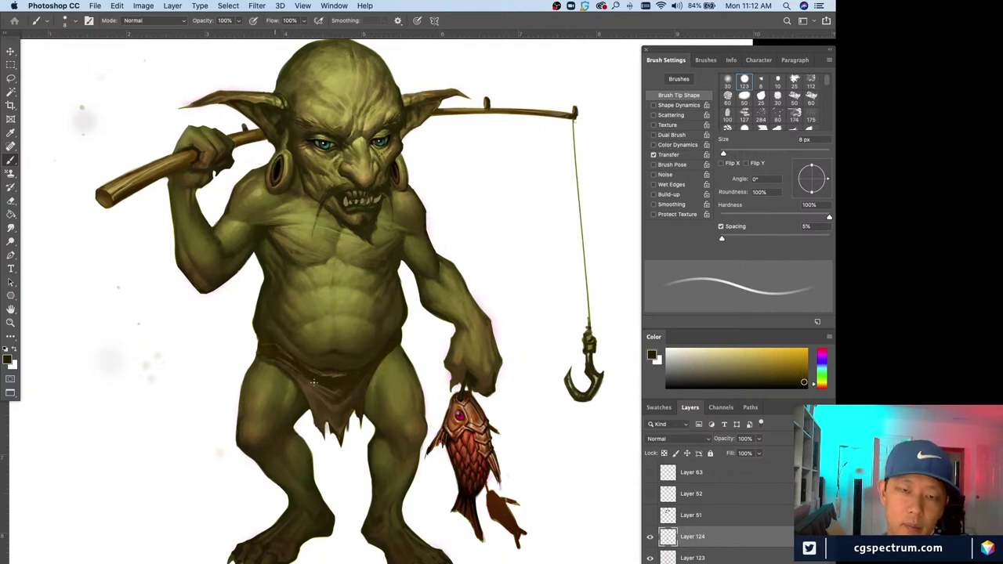
left_click(276, 354, "alt")
- Paint ragged dark brown cloth ends at the waistband's rod-side hip with a hard brush reduced from 10 px to 8 px
key("bracketright")
key("bracketright")
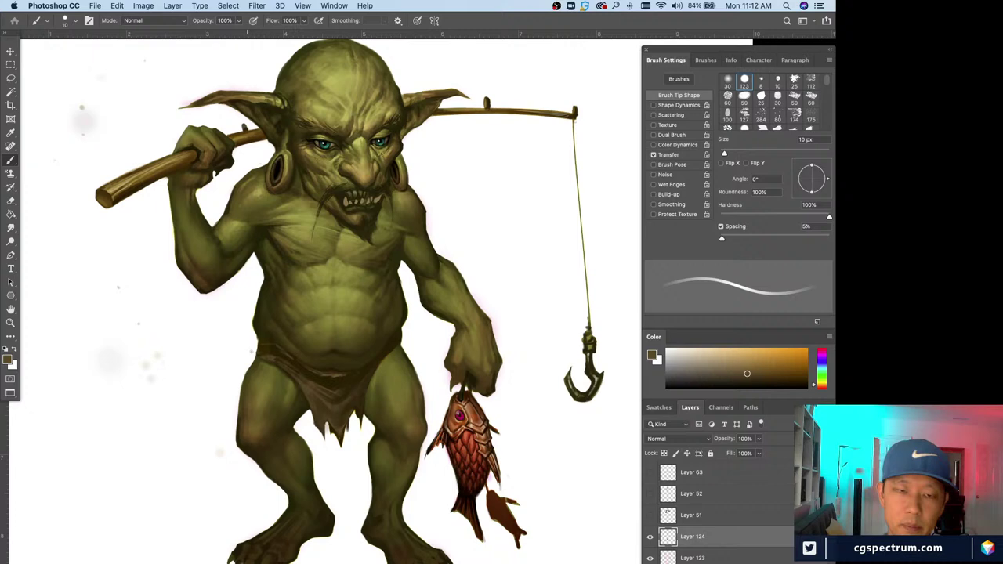
left_click(263, 358, "alt")
key("bracketleft")
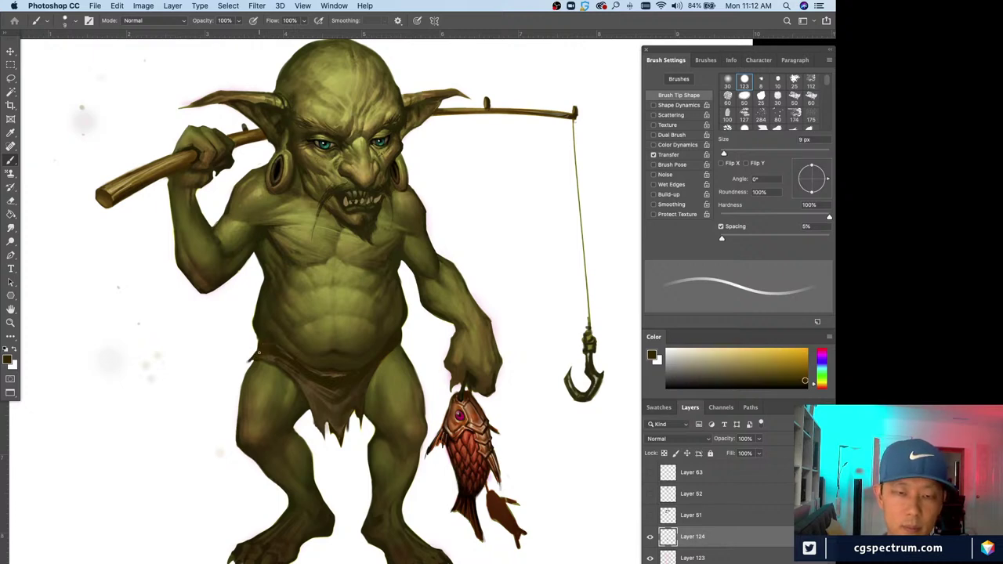
key("bracketleft")
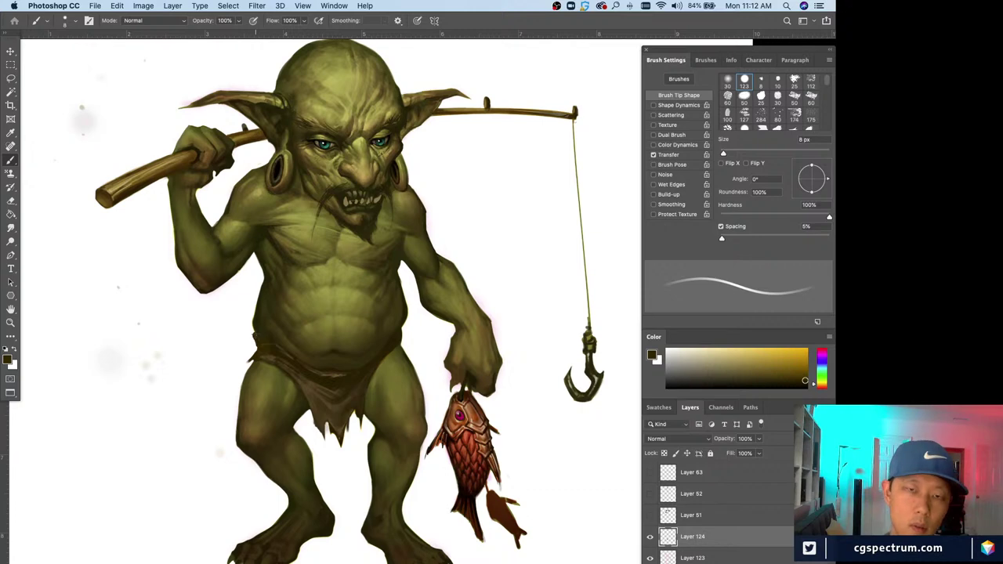
left_click(245, 333, "alt")
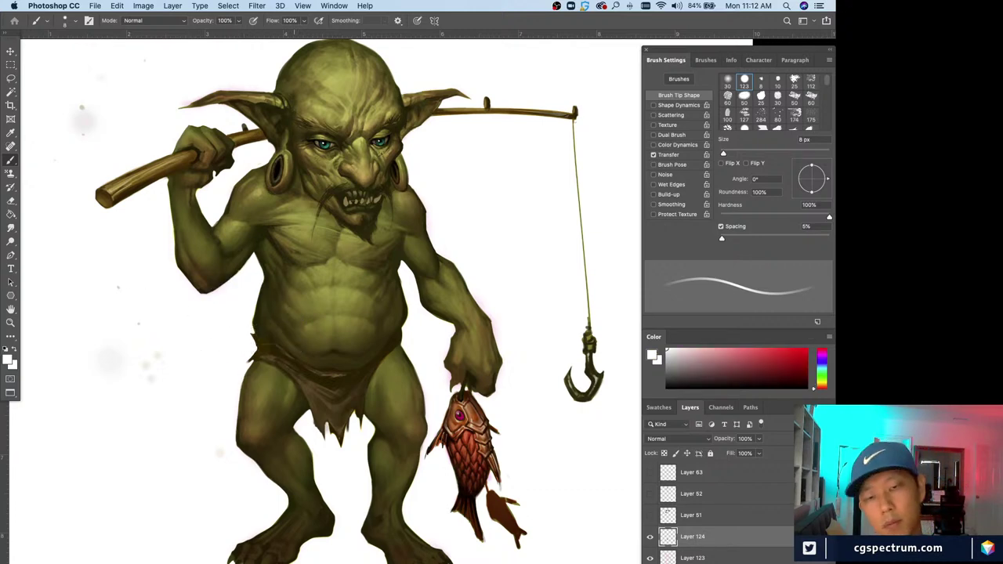
- Add matching tattered dark cloth ends at the fish-side hip with an 8 px brush and trim their edges with white
left_click(401, 331, "alt")
key("bracketright")
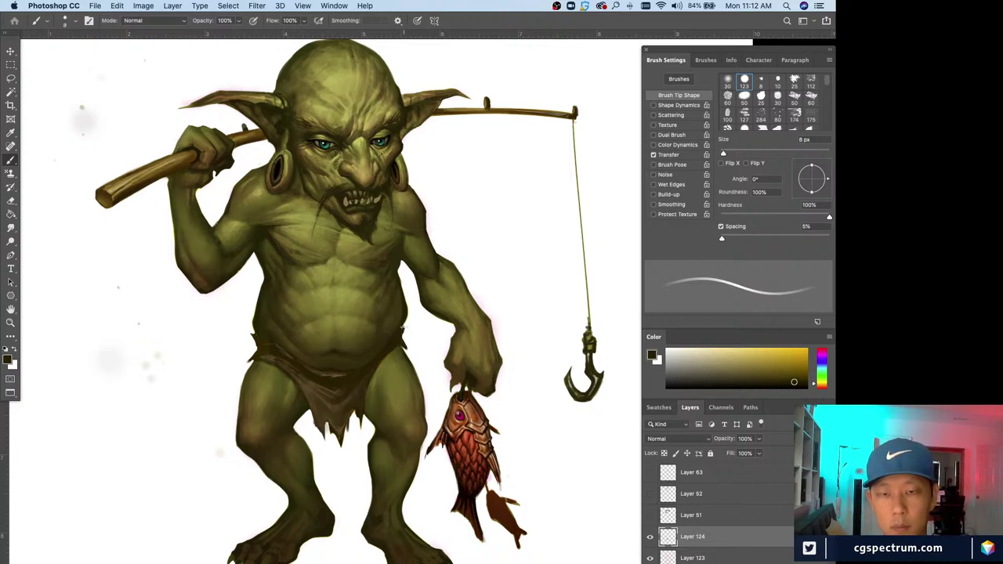
key("x")
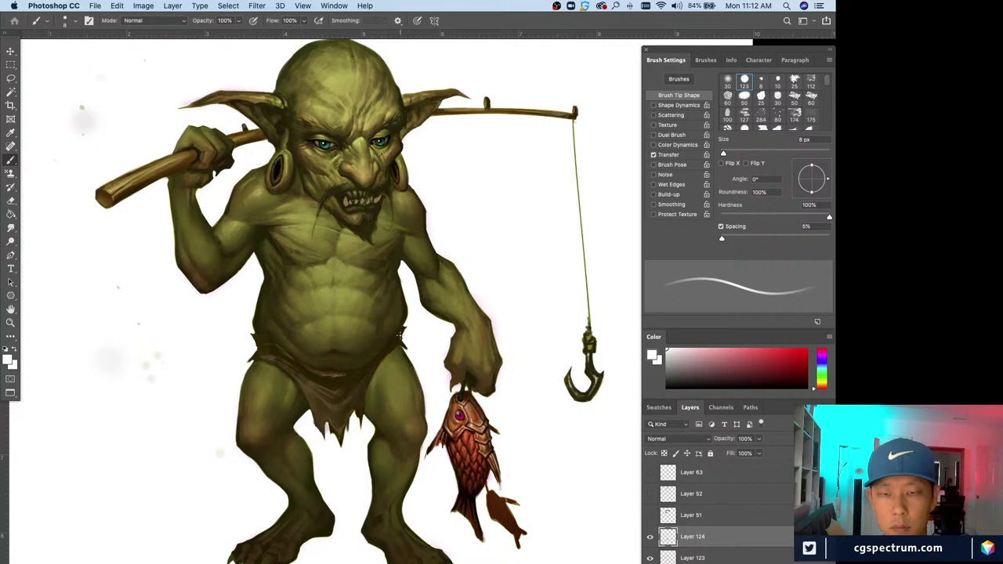
key("x")
key("bracketright")
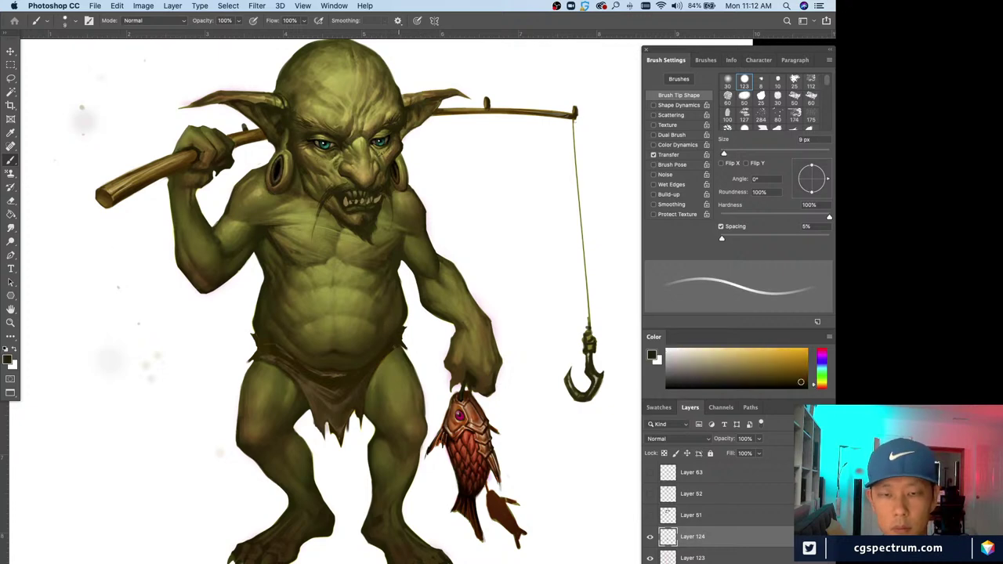
- Draw thin lighter-brown highlights along the waistband's centre below the belly, reducing the hard brush from 8 px to 4 px
left_click(327, 369, "alt")
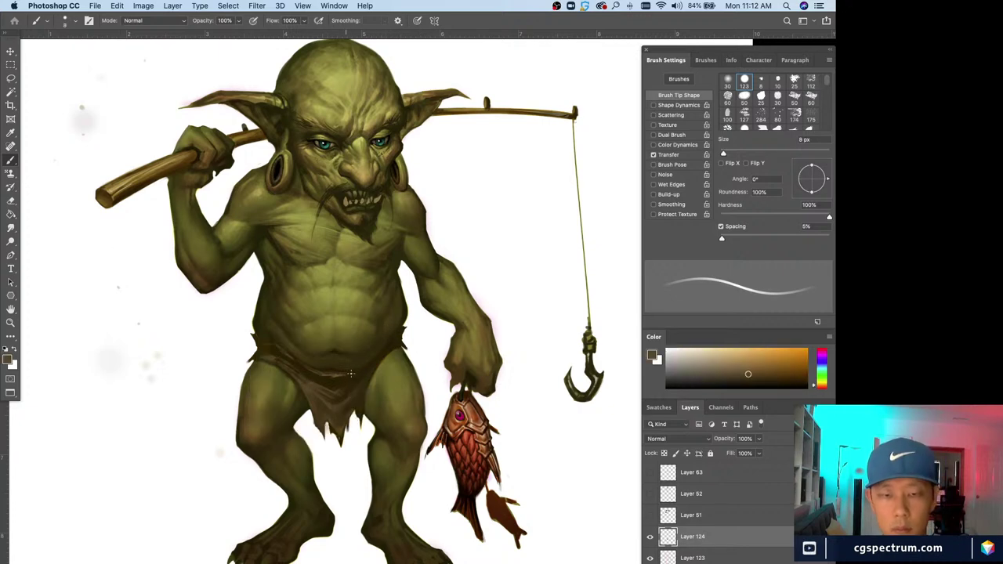
key("bracketleft")
key("bracketleft")
key("bracketleft")
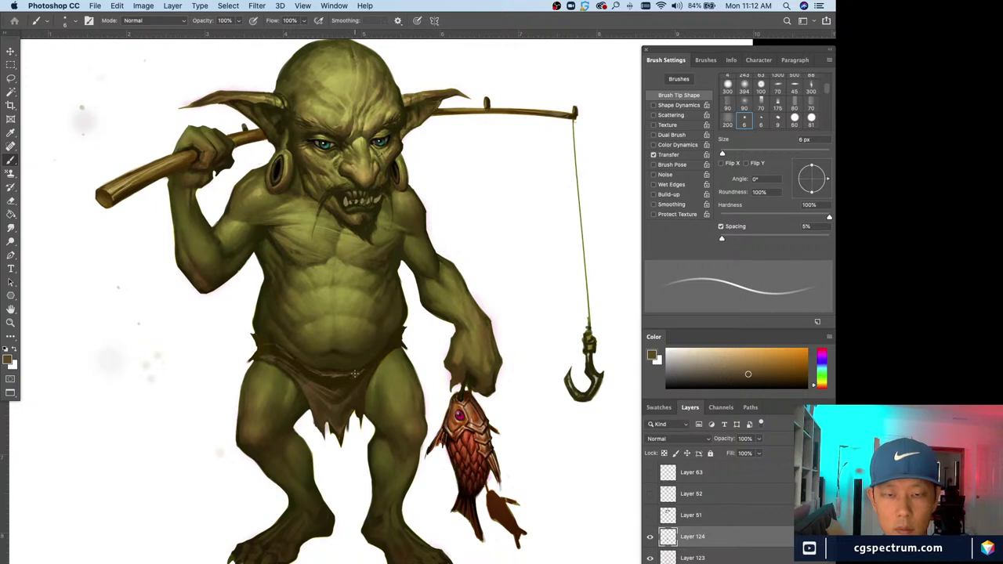
key("bracketleft")
key("bracketleft")
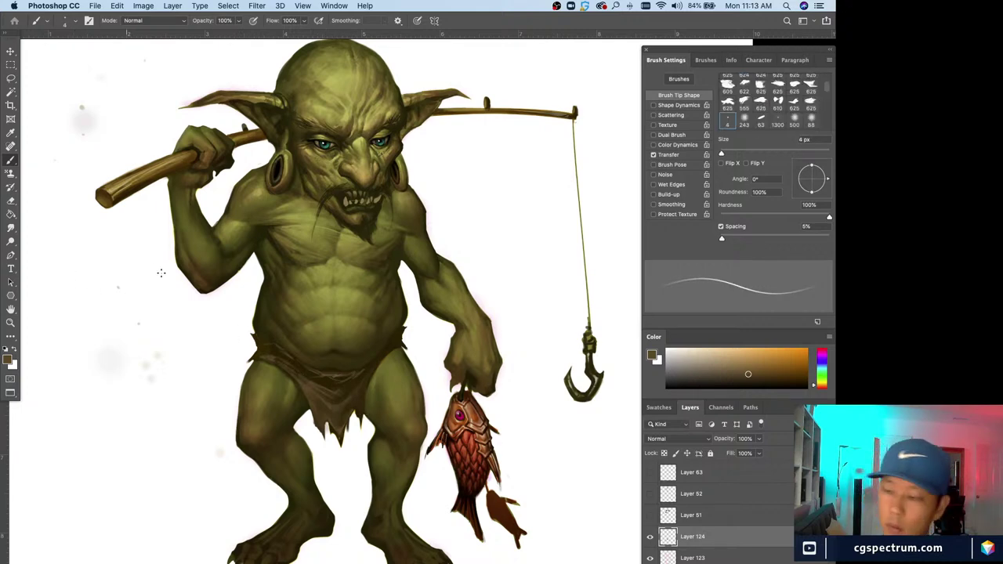
- Undo the most recent fine strokes around the loincloth's waistband
key("super+z")
key("super+z")
key("super+z")
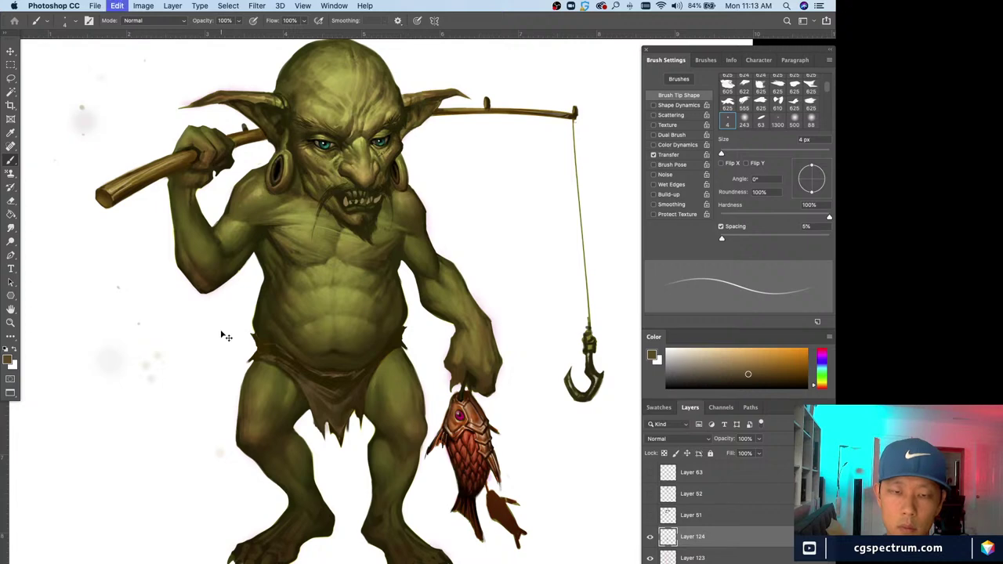
key("super+z")
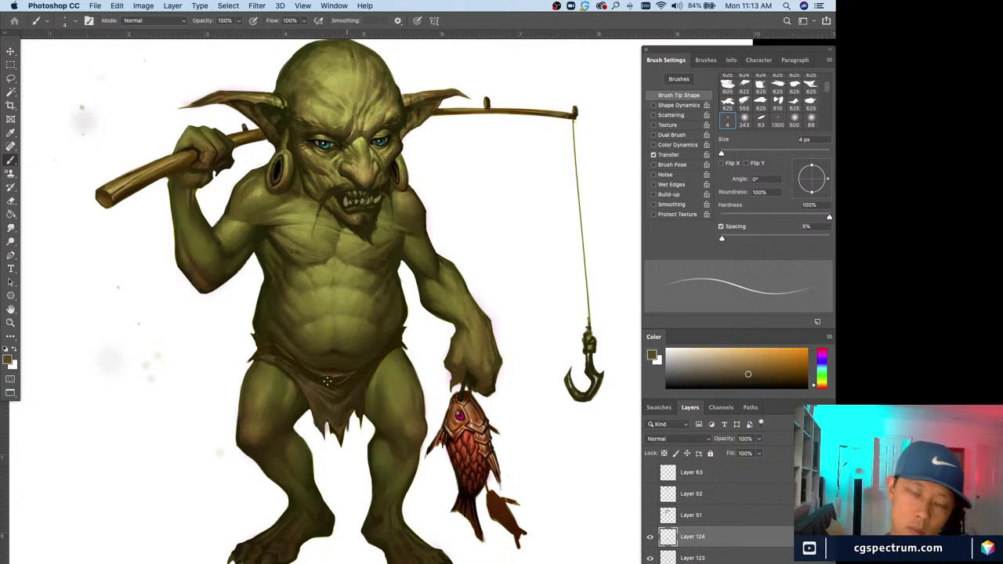
key("super+z")
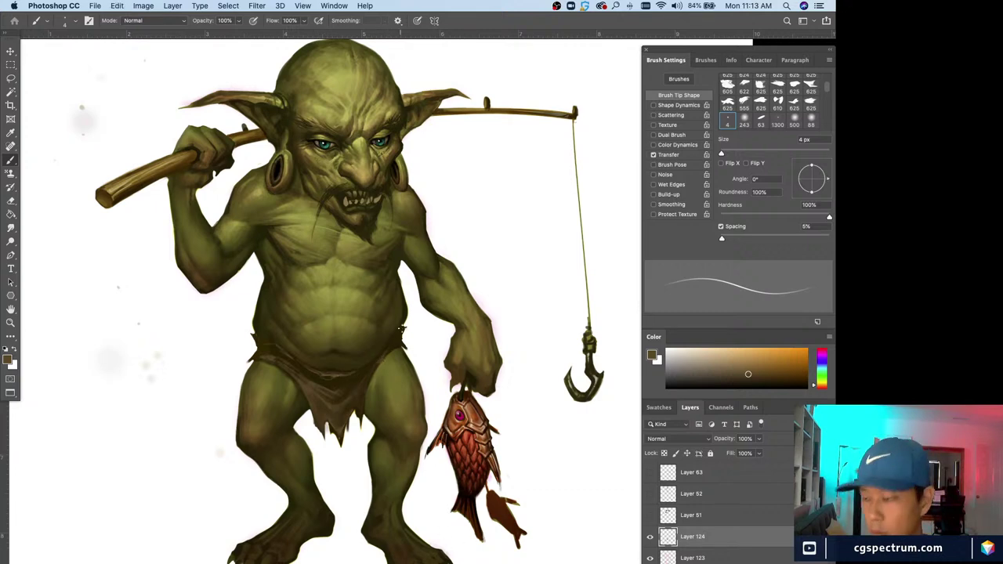
- Touch up the tattered fish-side hip of the waistband in sampled dark brown at 5 px, and add a new layer above
left_click(396, 339, "alt")
left_click(396, 343, "alt")
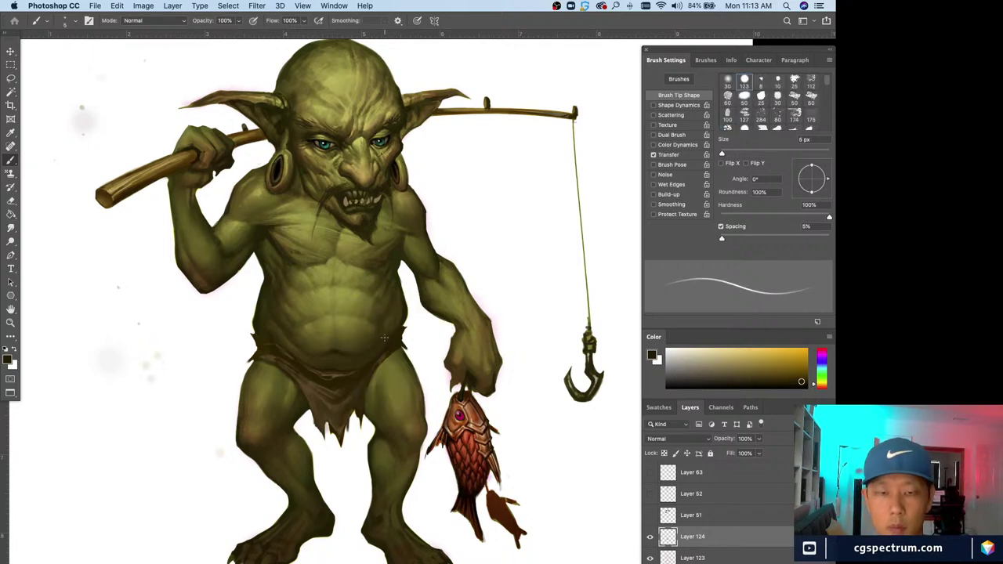
scroll(384, 338, "down", 2)
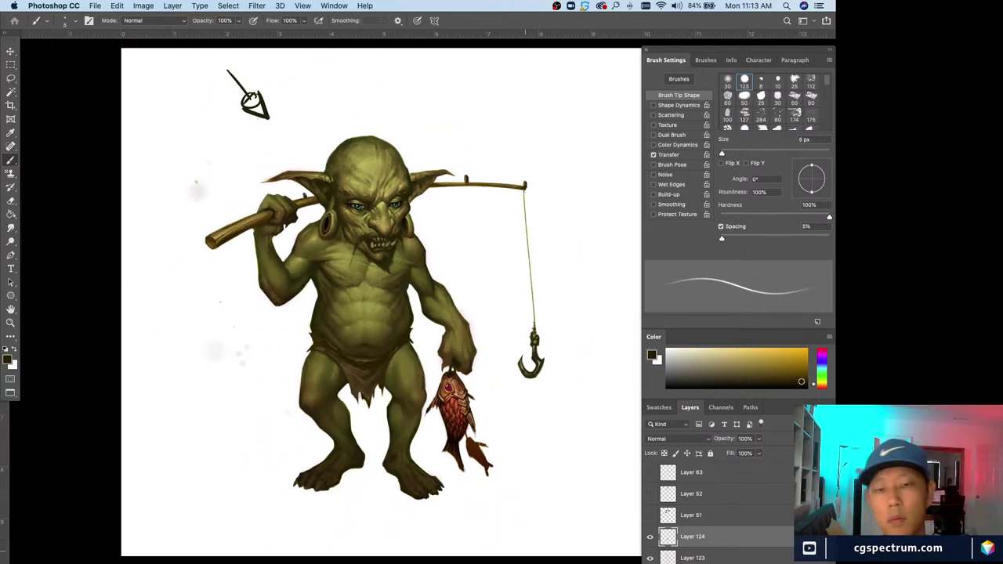
scroll(421, 353, "up", 2)
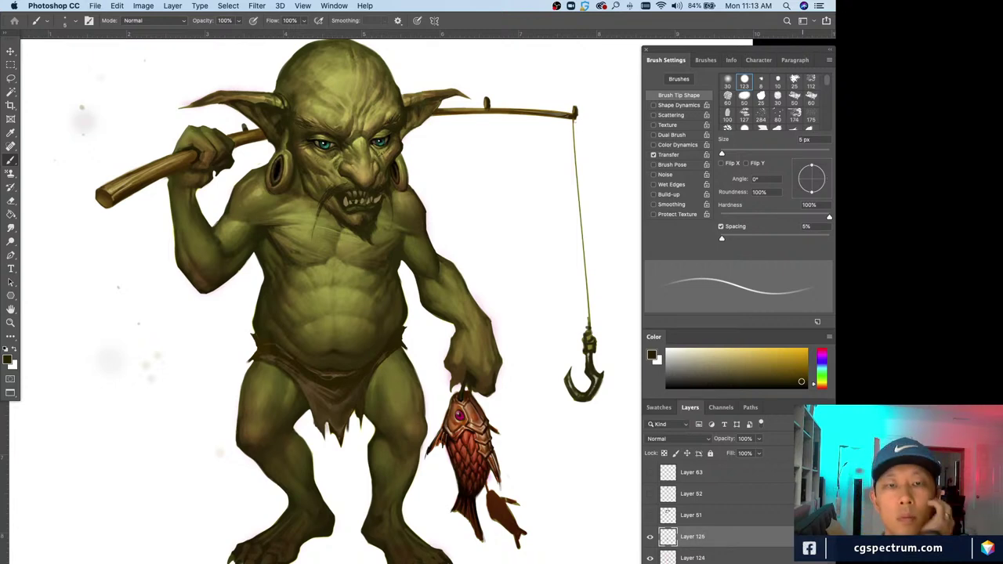
- Examine the whole goblin figure from a distance and up close, from the head down to the loincloth and feet
key("super+minus")
key("super+minus")
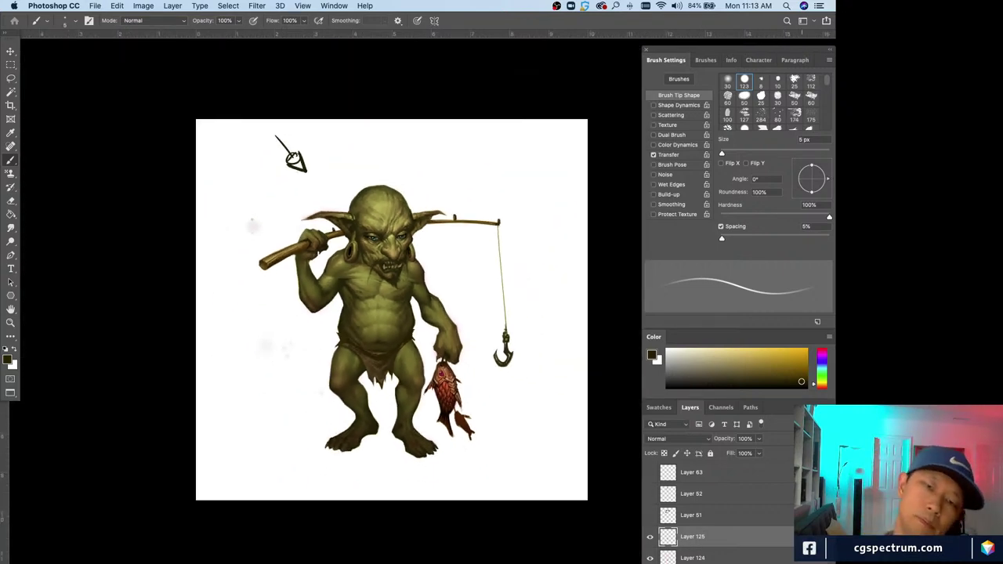
key("super+plus")
key("super+minus")
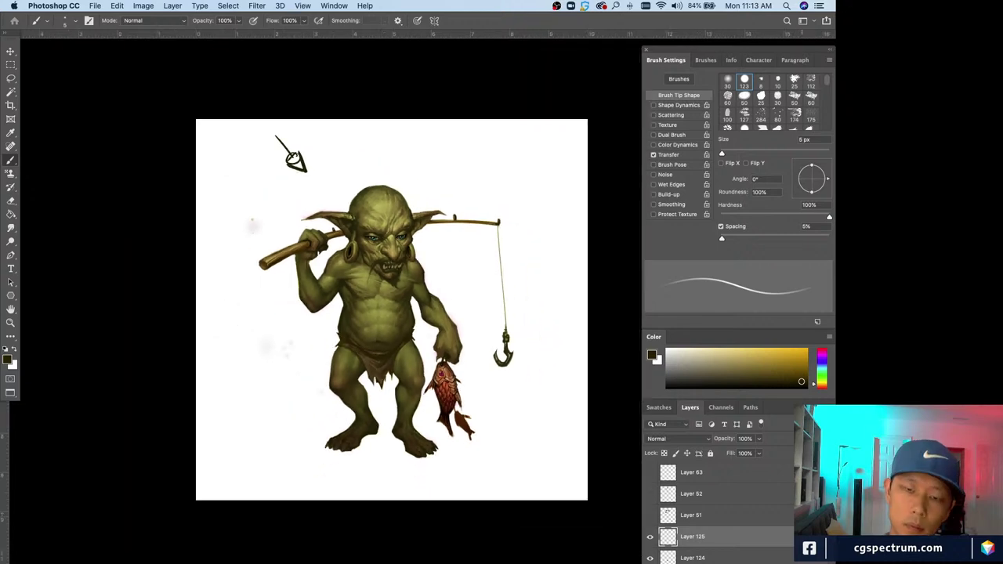
key("super+equal")
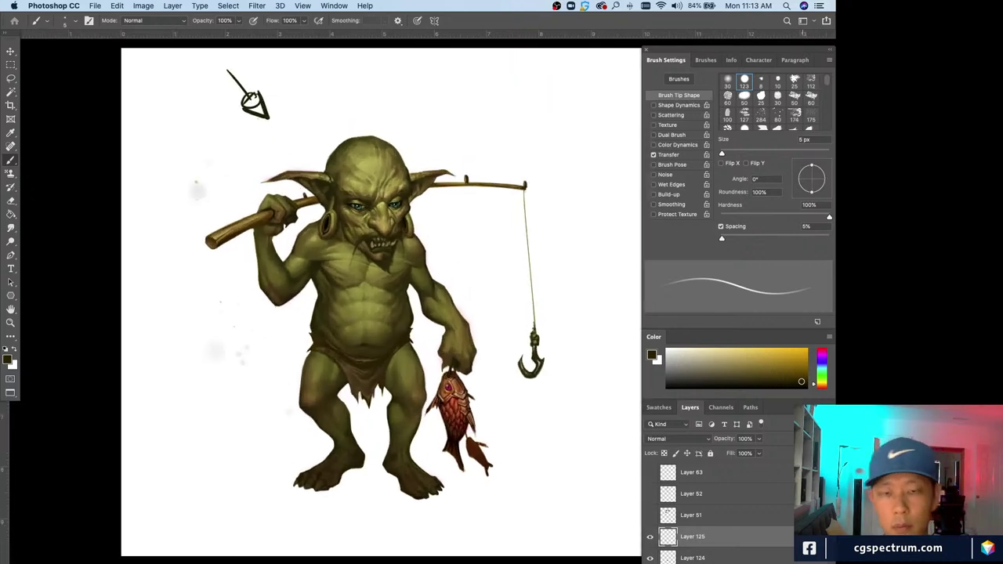
key("super+equal")
mouse_move(223, 392)
left_mouse_down()
mouse_move(224, 470)
mouse_move(227, 407)
left_mouse_up()
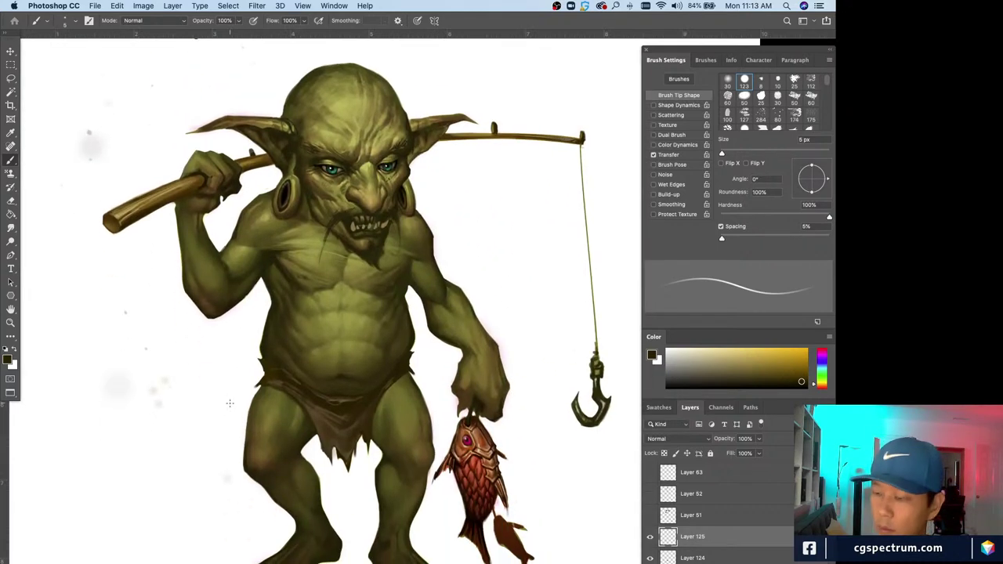
key("super+minus")
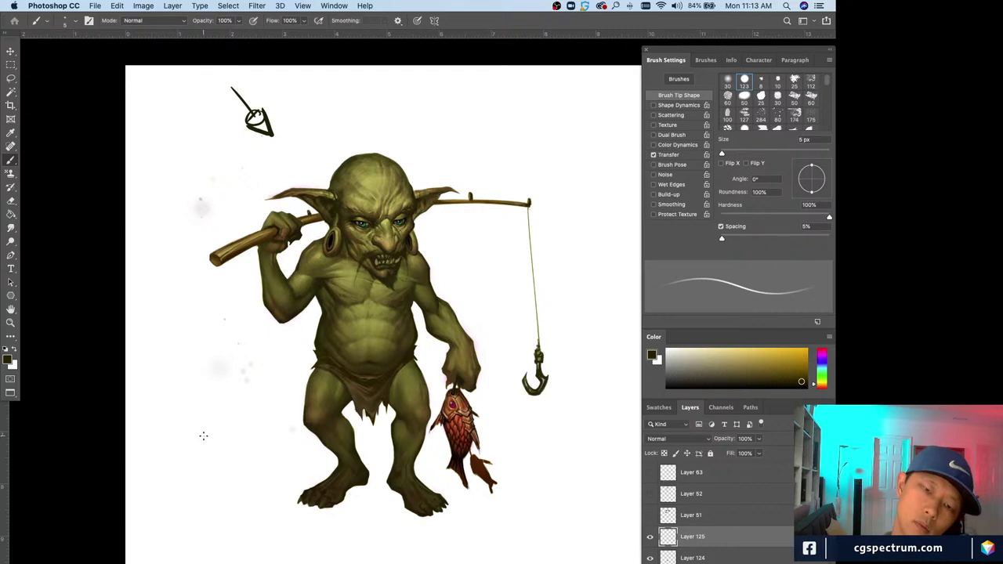
key("super+equal")
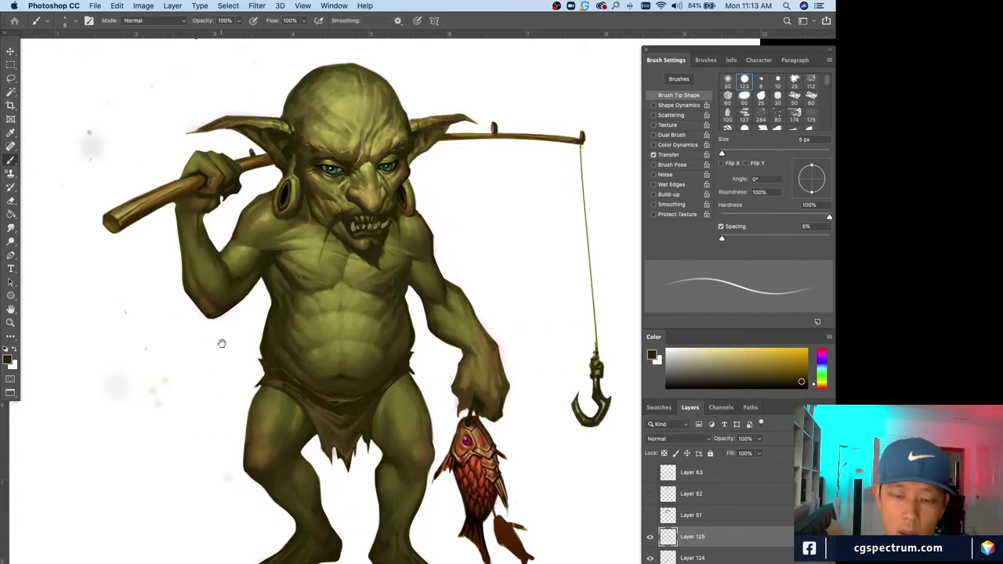
left_click_drag(222, 342, 222, 365)
key("super+equal")
scroll(317, 216, "up", 3)
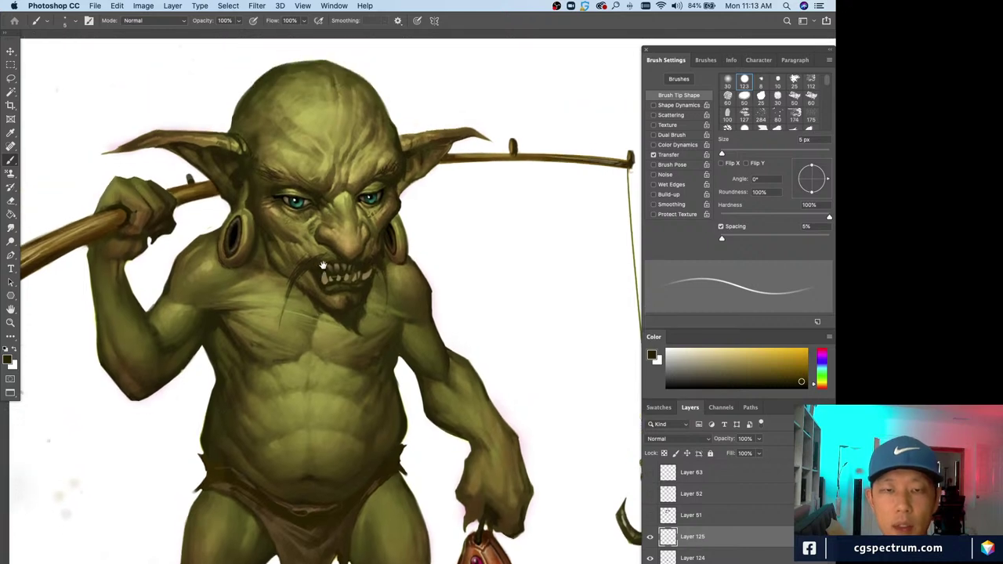
- Sample the skin tone on the nose, lighten it to a pale greyish beige, and reduce the hard brush to 3 px
left_click(352, 239, "alt")
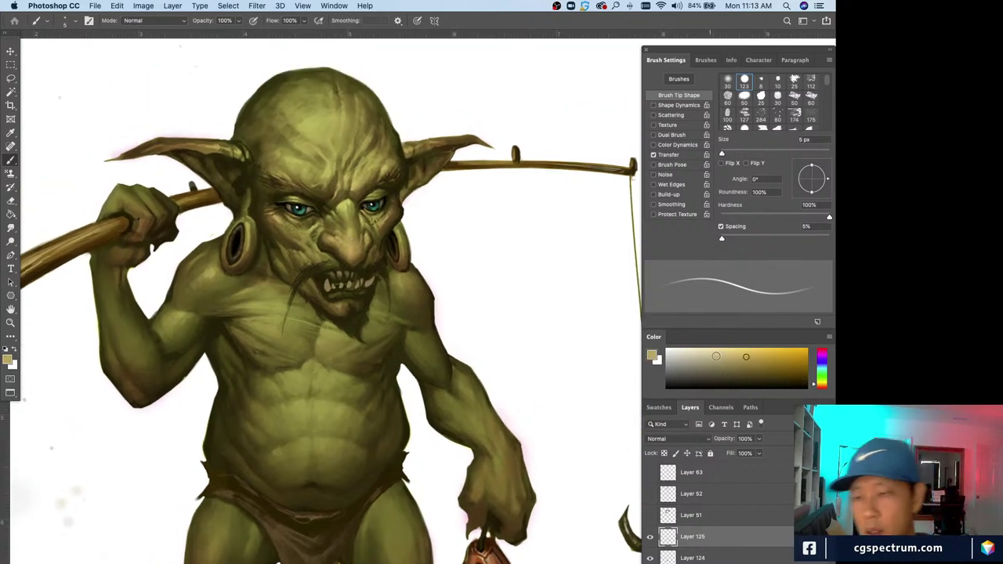
left_click_drag(716, 356, 691, 355)
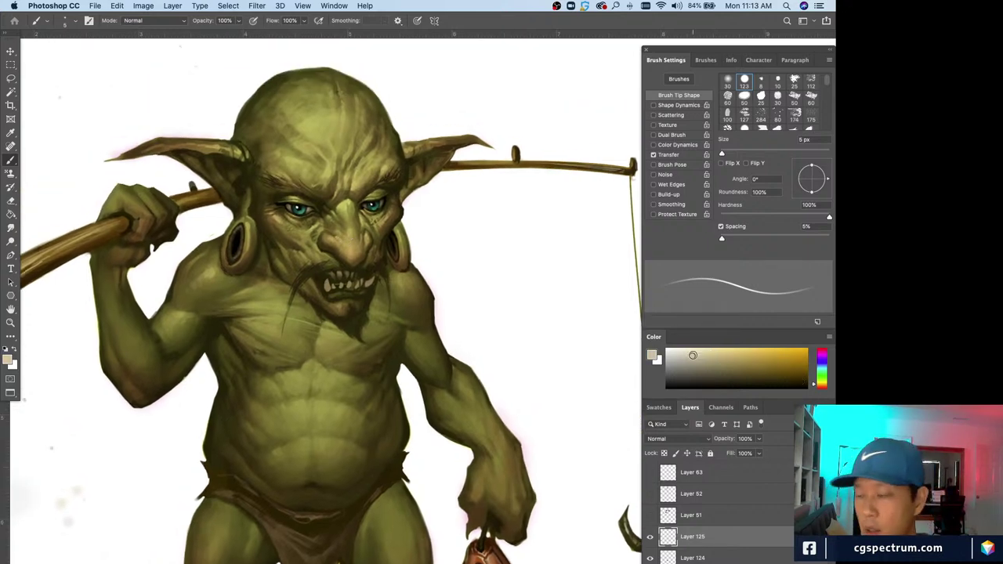
scroll(352, 367, "up", 5)
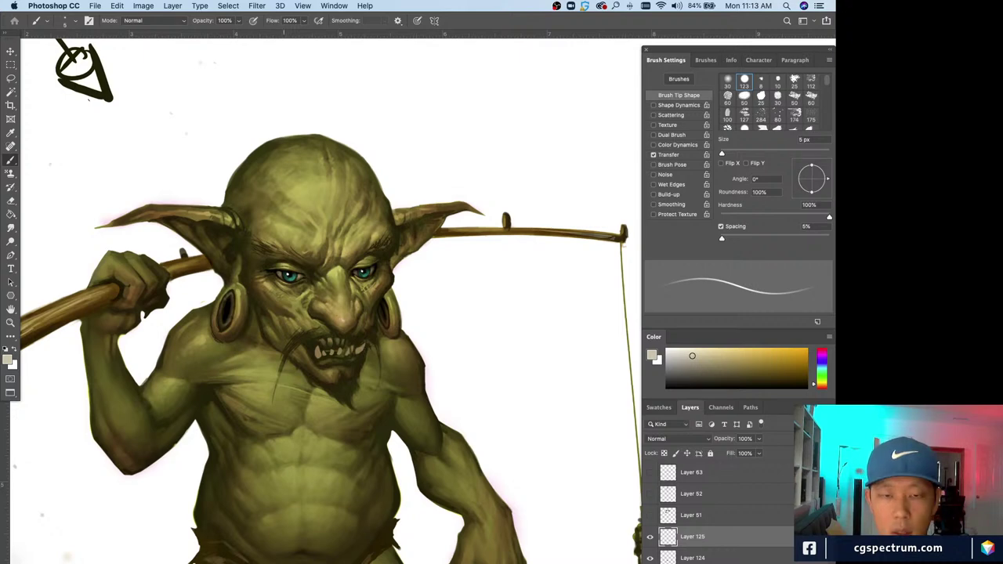
left_click(683, 356)
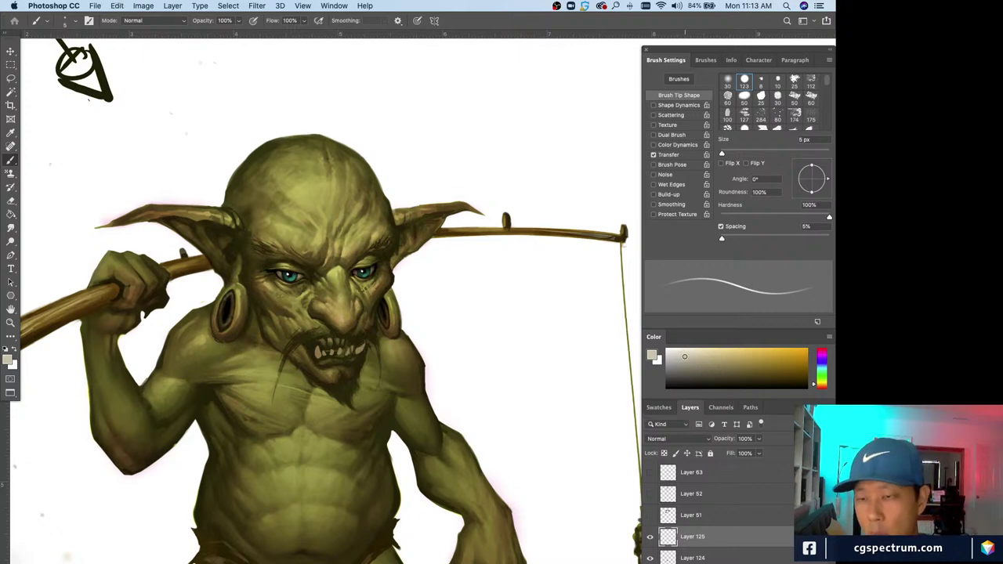
key("bracketleft")
key("bracketleft")
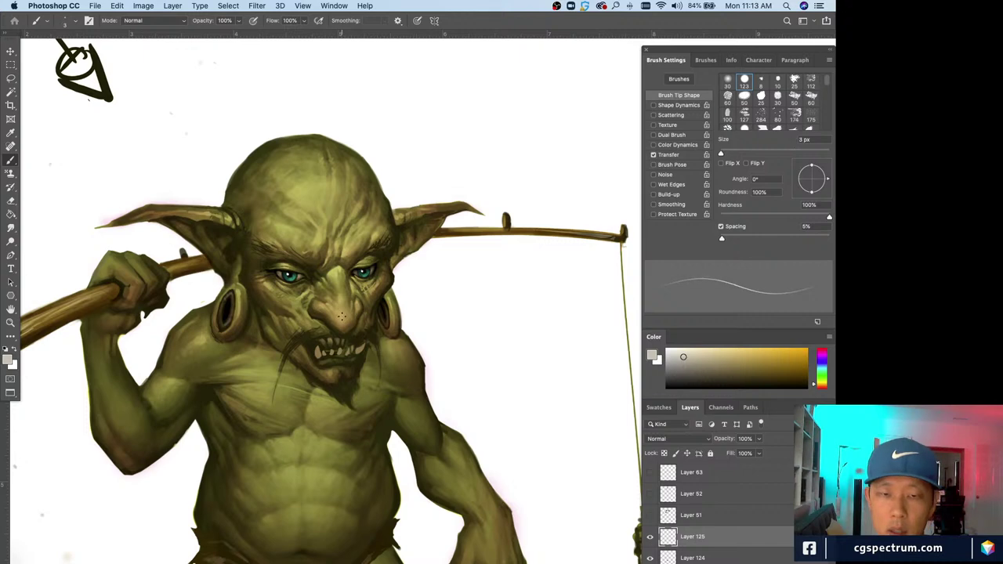
- Try pale highlight strokes on the nose tip at 3 px, using a slightly lighter beige-grey
key("super+z")
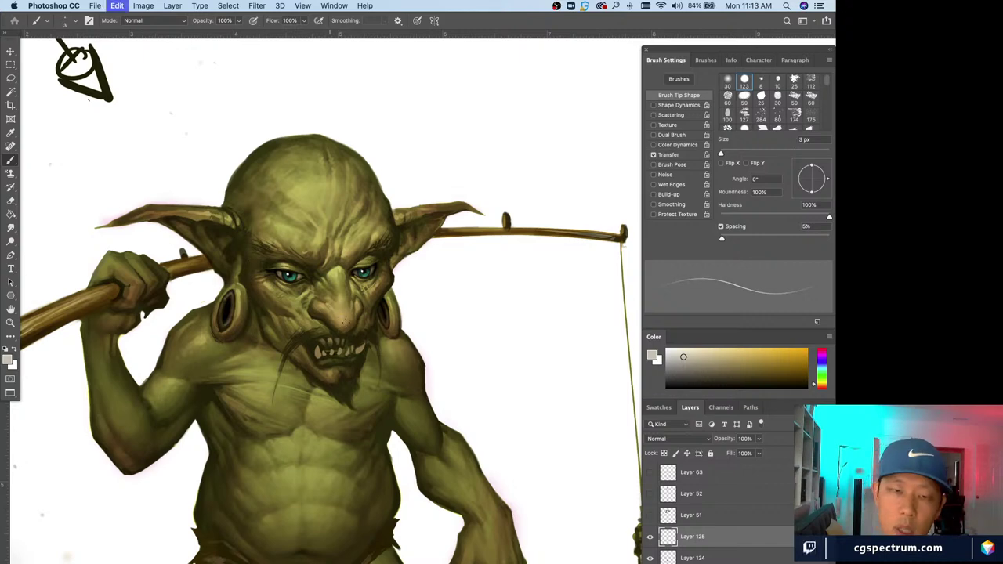
key("super+equal")
key("super+equal")
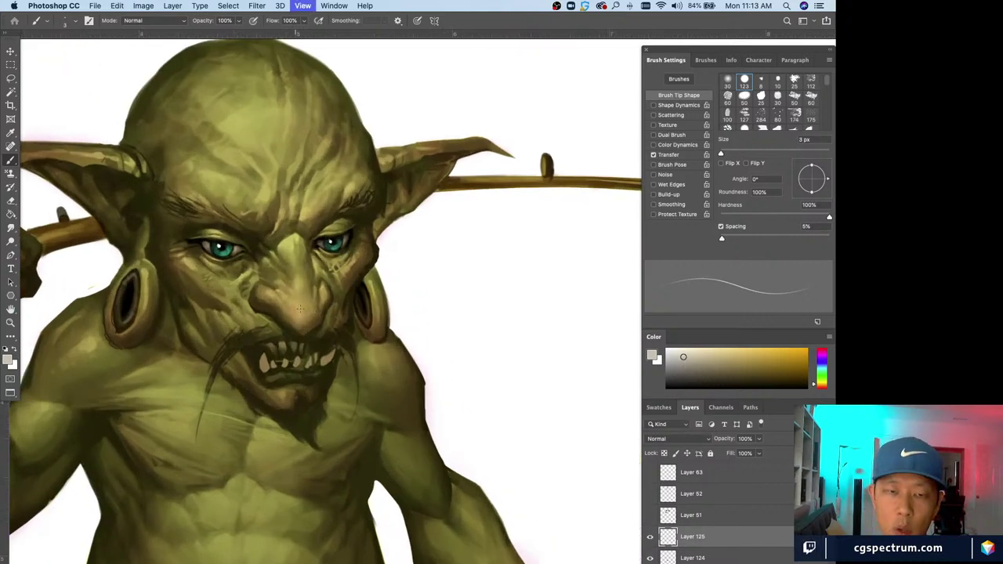
key("super+z")
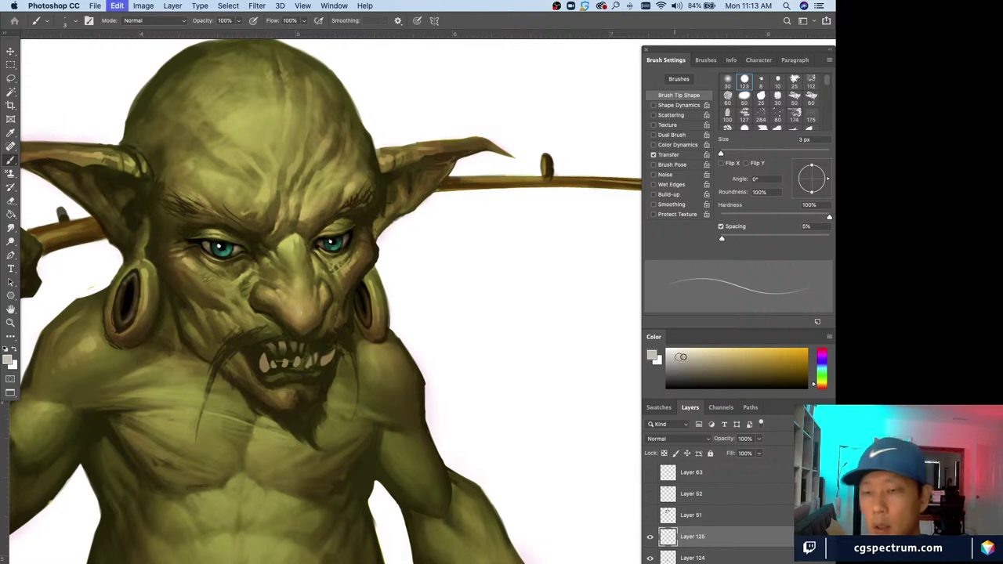
left_click(675, 355)
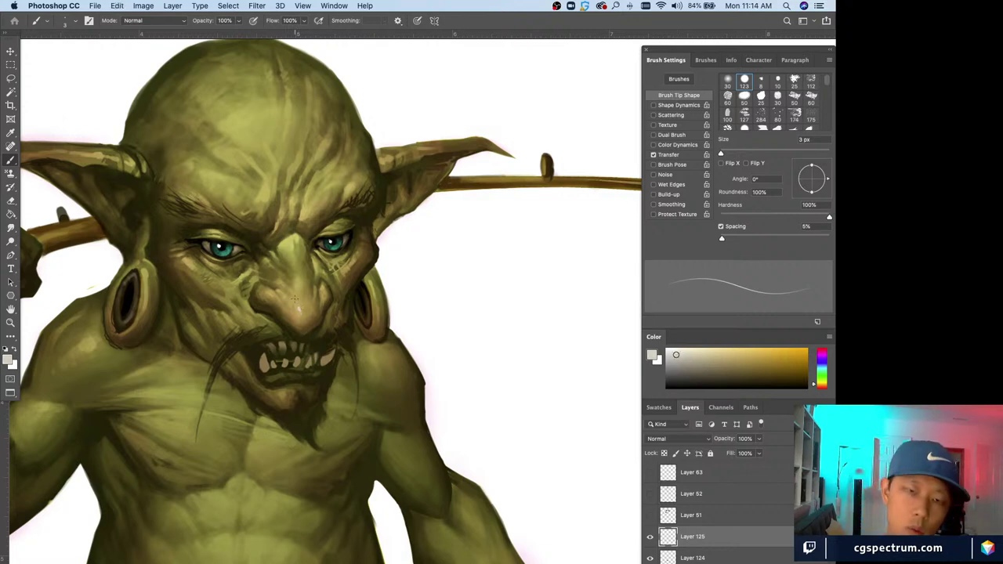
key("super+z")
key("super+minus")
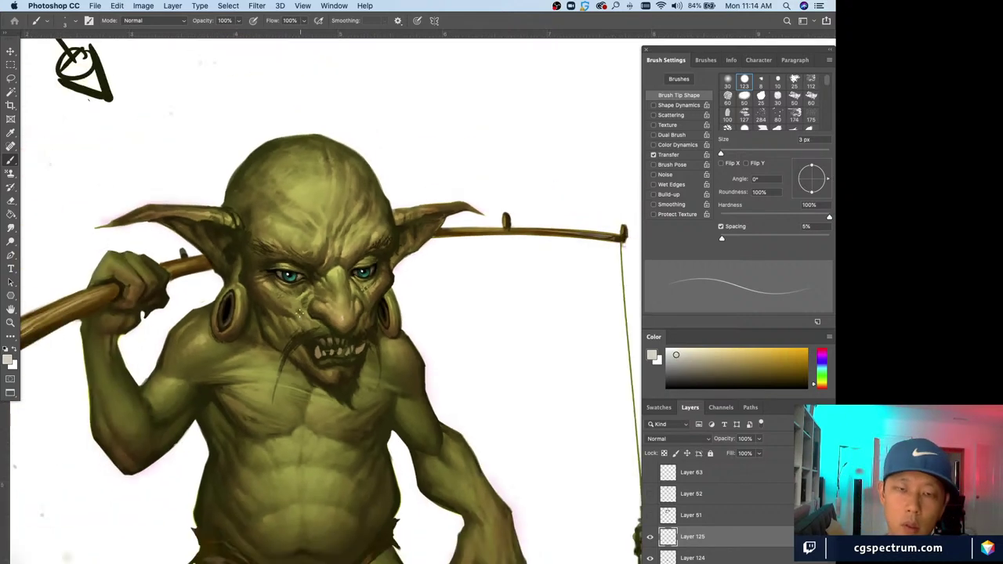
key("super+equal")
key("super+z")
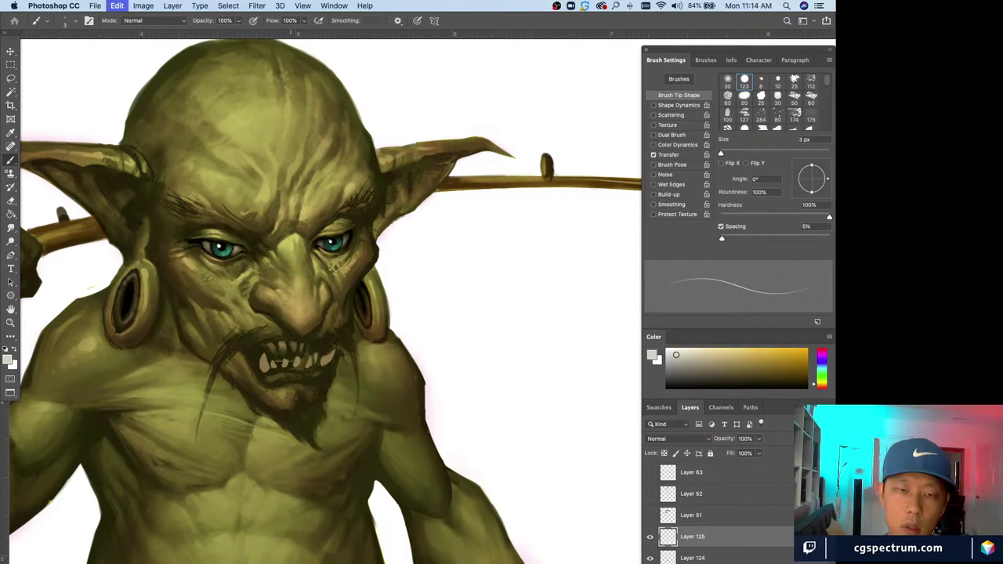
- Paint a pale highlight on the nose tip with the hard brush at 7 px and soften it with a soft 10 px eraser
left_click_drag(285, 302, 304, 339)
key("bracketright")
key("bracketright")
key("bracketright")
key("bracketright")
left_click_drag(314, 346, 321, 352)
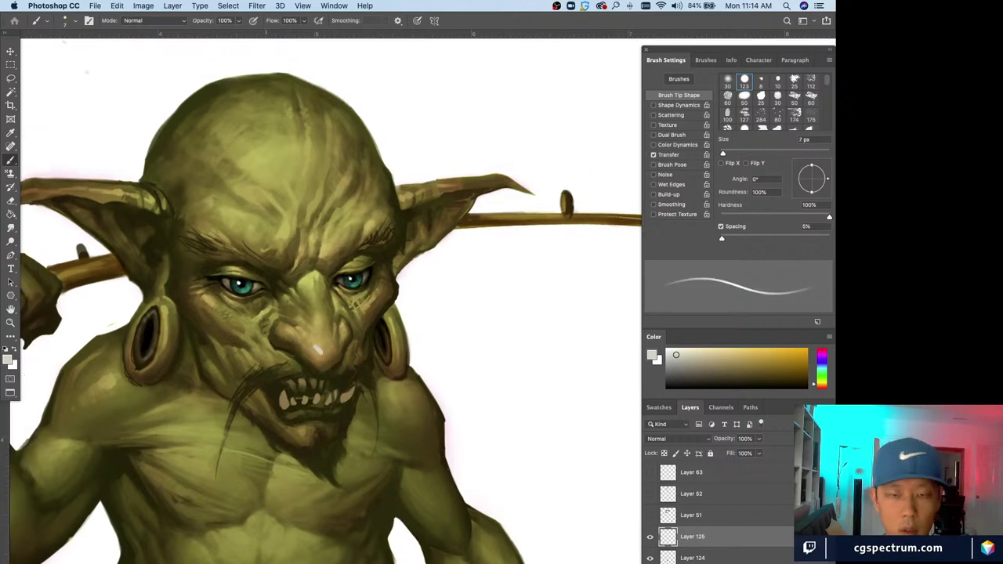
key("super+minus")
key("super+minus")
key("super+equal")
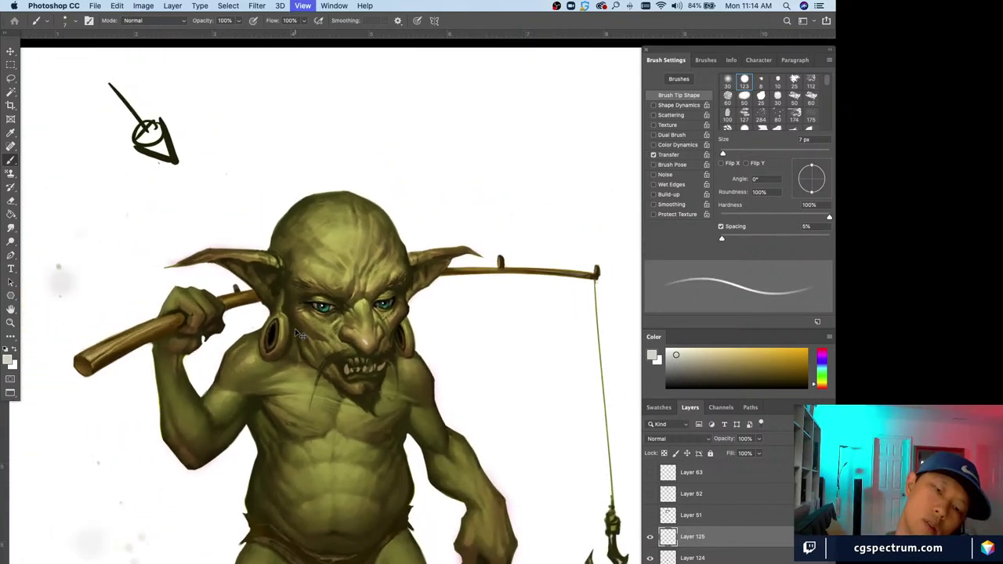
key("e")
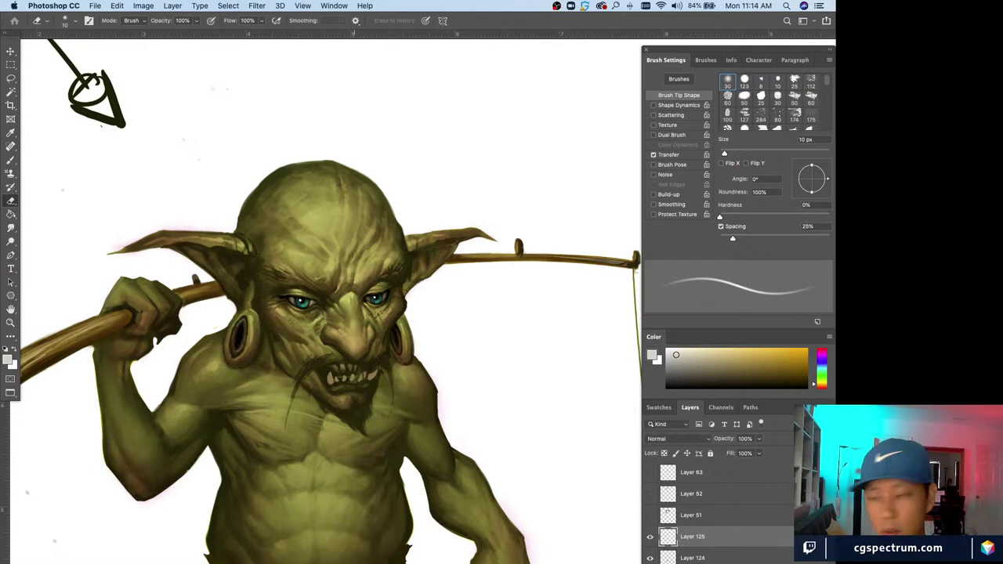
- Add brighter off-white highlights to the nose tip and bridge, reducing the hard brush from 6 px to 4 px
key("b")
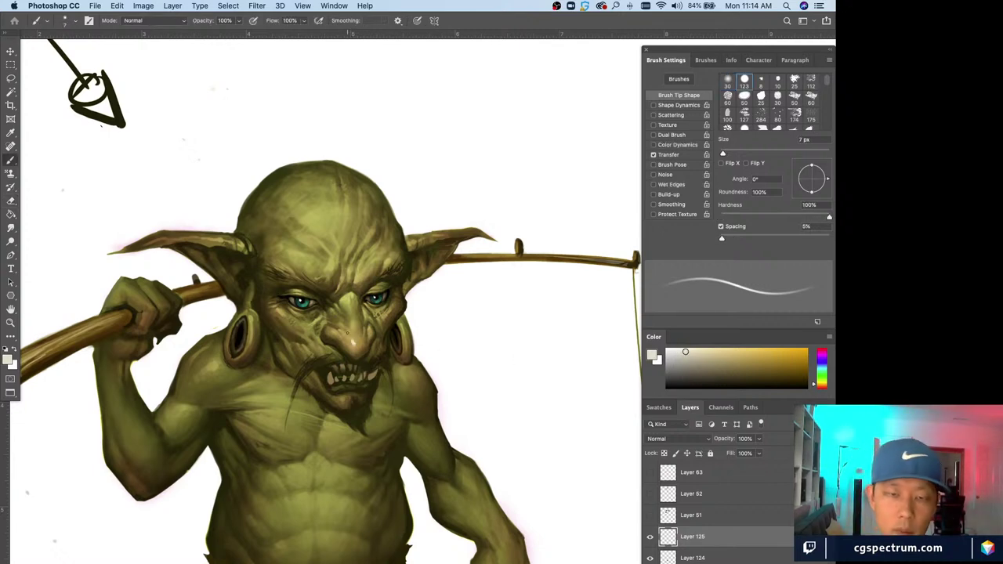
key("bracketleft")
key("bracketleft")
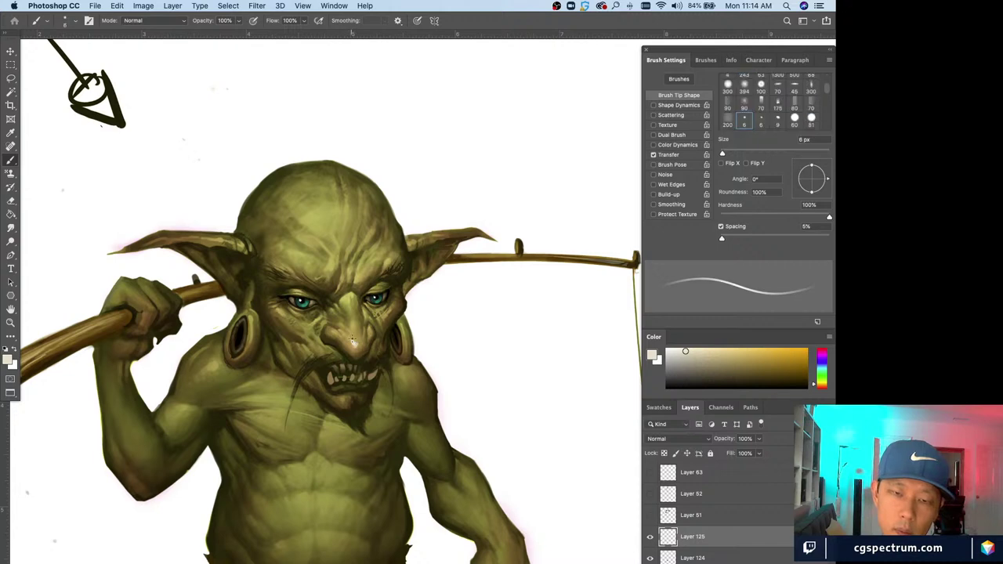
key("bracketleft")
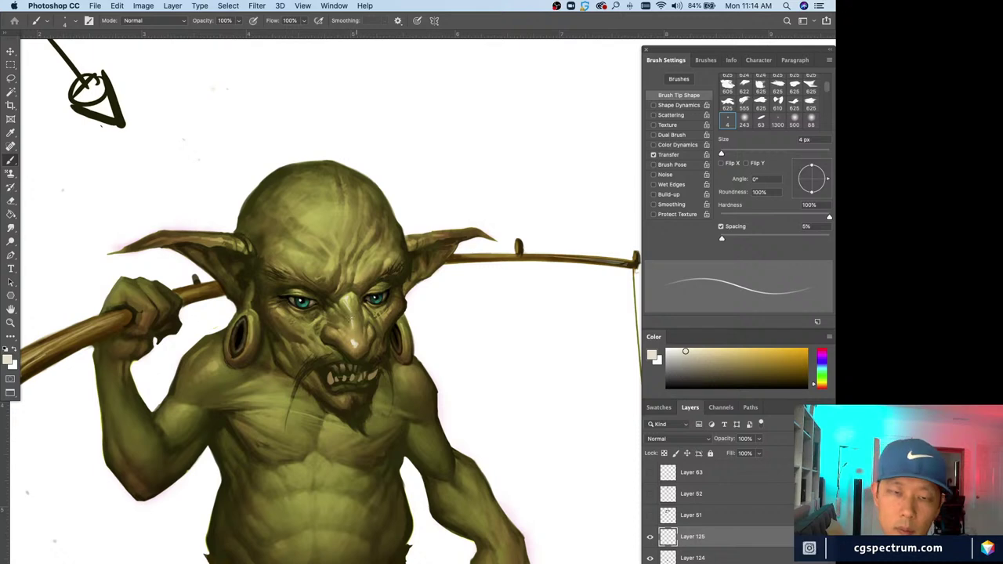
key("super+plus")
left_click_drag(312, 328, 320, 345)
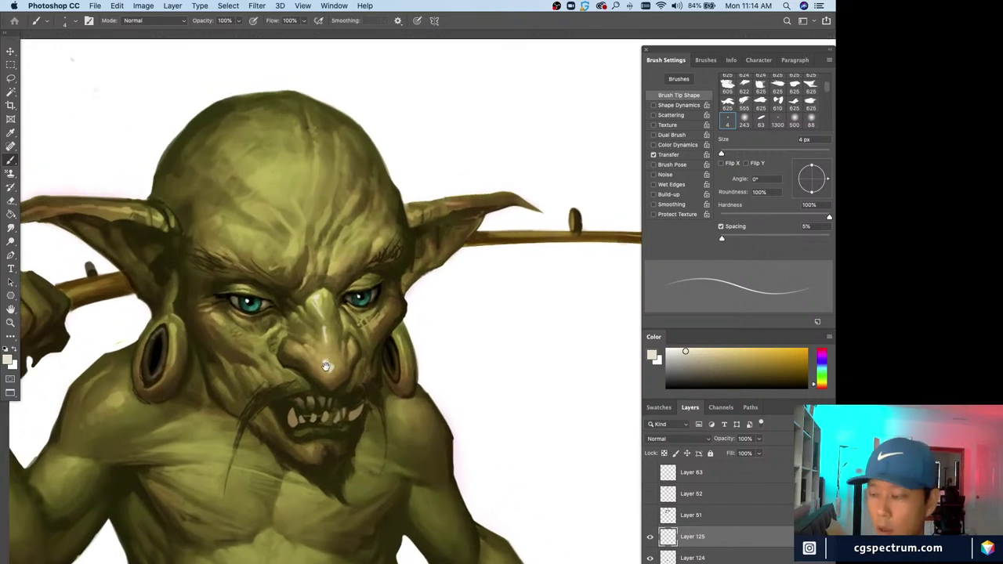
- Refine the nose highlights with 3 px hard brush touches, blending their edges with a soft eraser reduced from 8 px to 5 px
key("e")
key("bracketleft")
key("bracketleft")
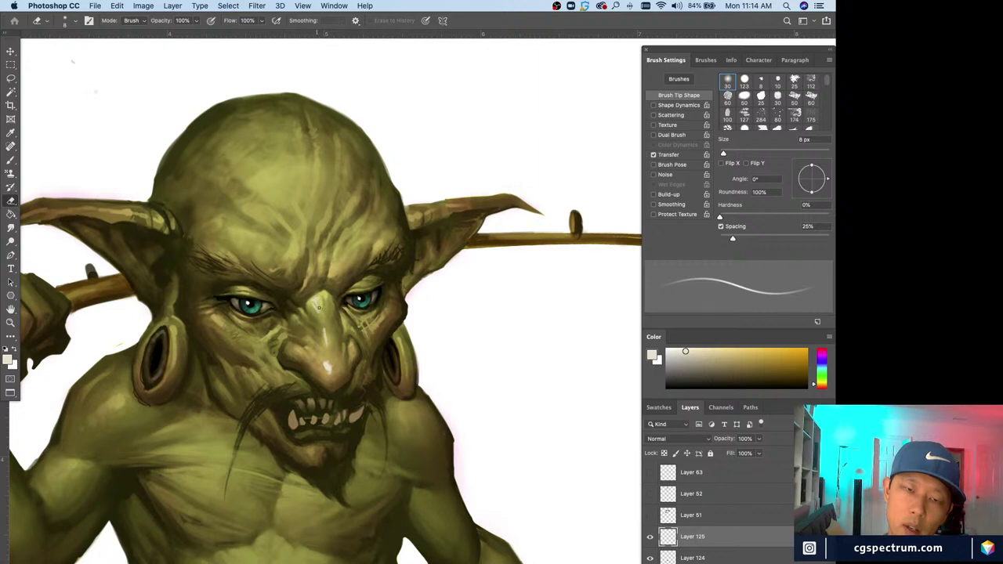
key("b")
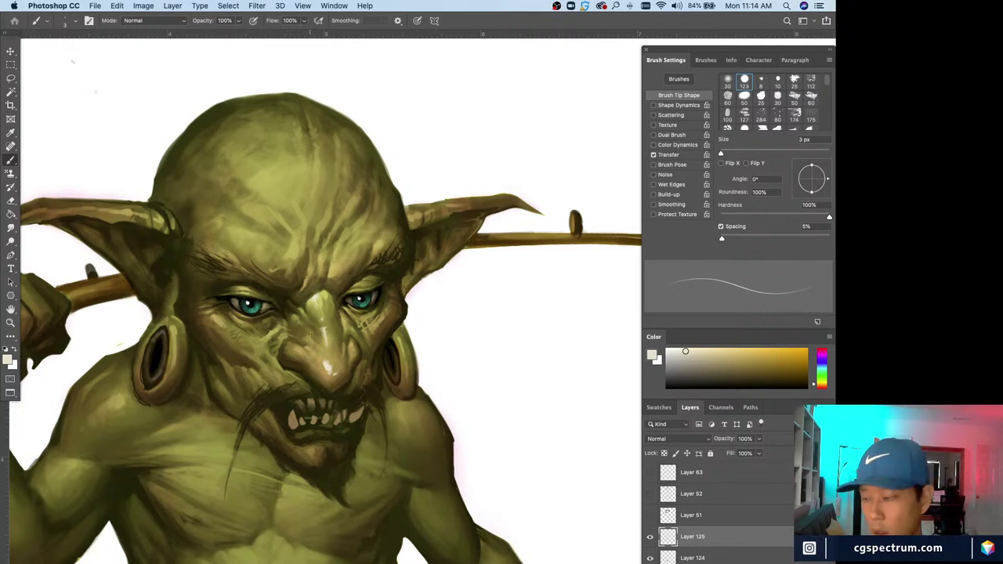
key("e")
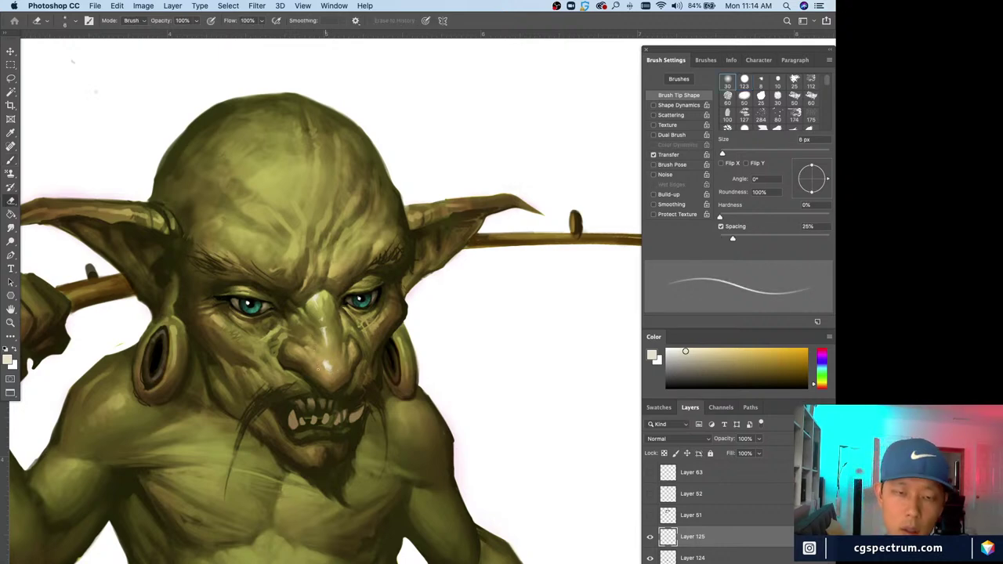
key("[")
key("[")
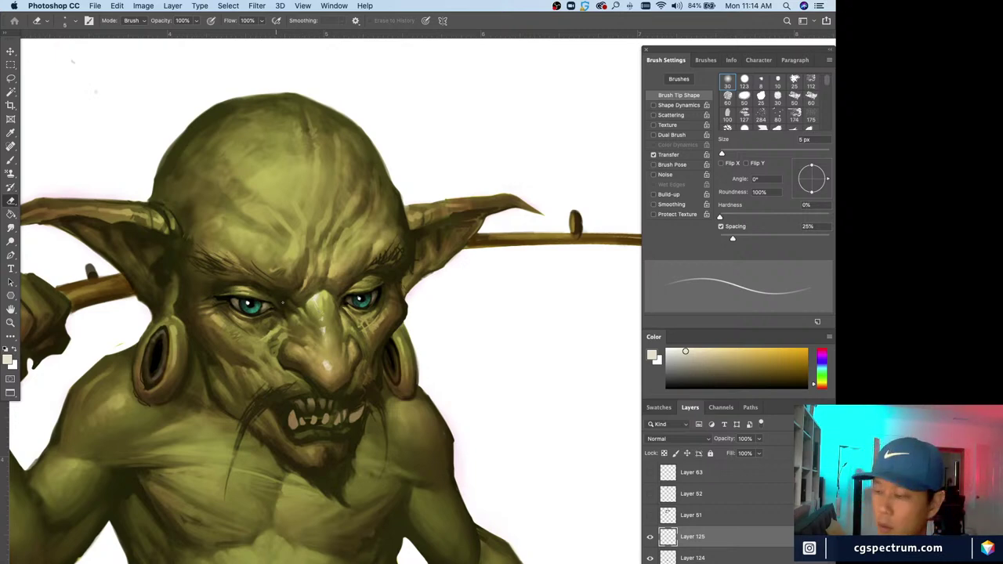
- Add a fine beige highlight to the nostril wing beneath the fully lit eye, using the hard brush at 2 px and sampled skin tones
key("b")
key("super+minus")
key("super+minus")
key("super+minus")
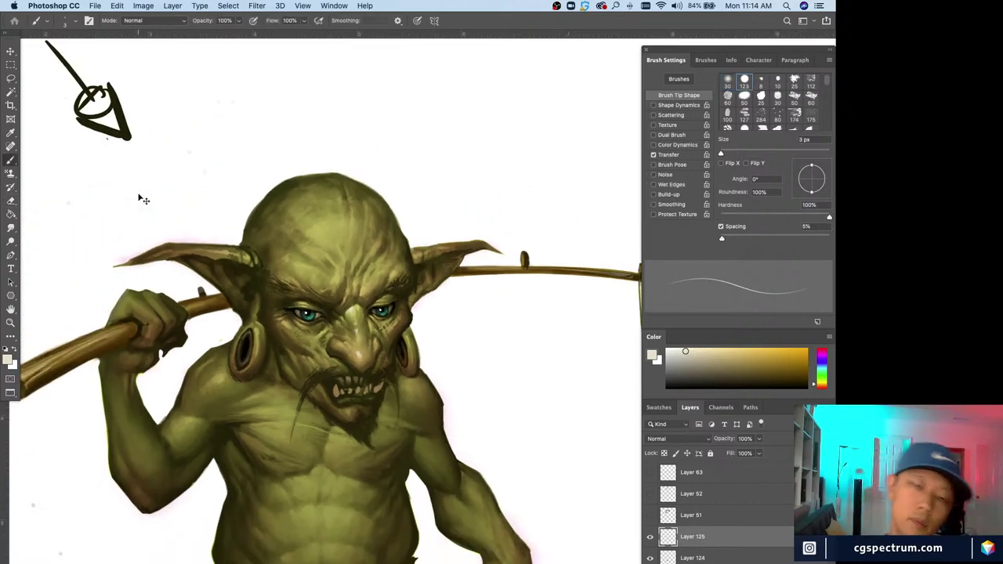
key("super+plus")
key("super+plus")
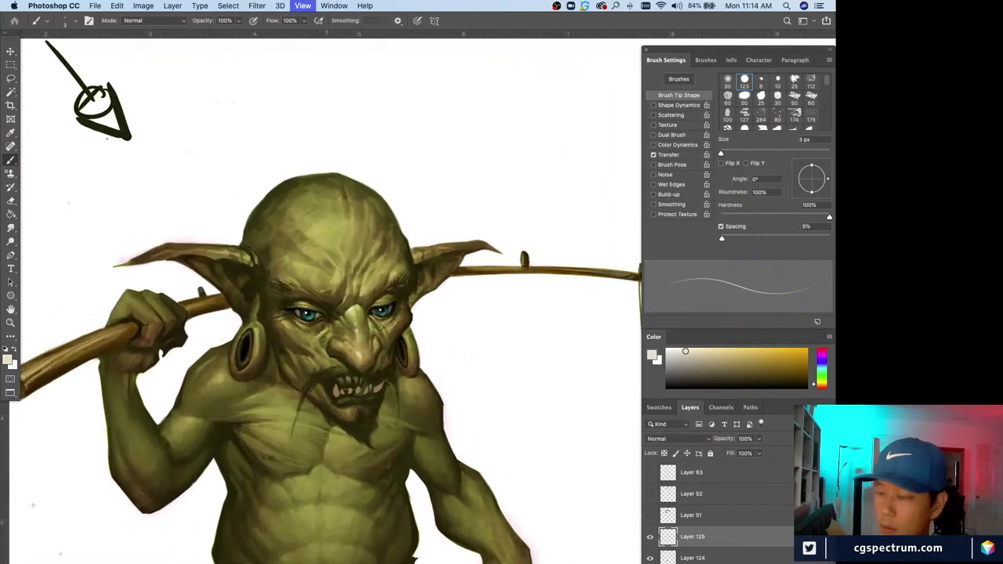
key("e")
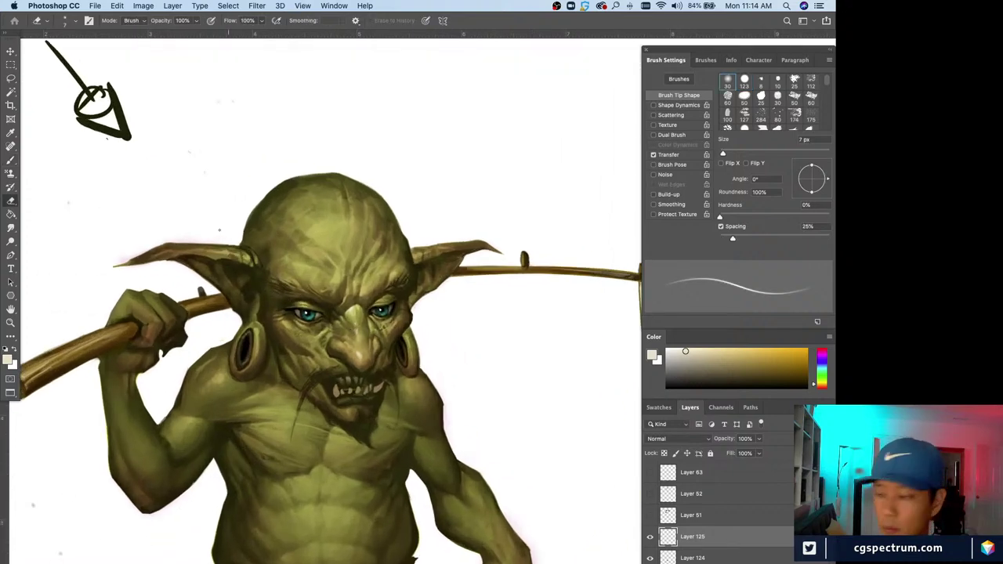
key("b")
key("bracketleft")
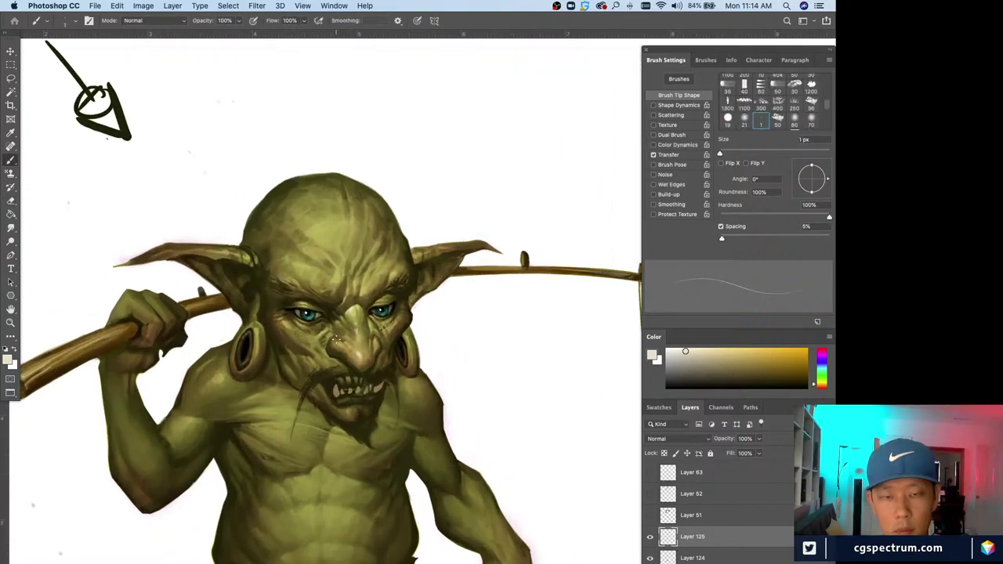
key("bracketright")
key("super+plus")
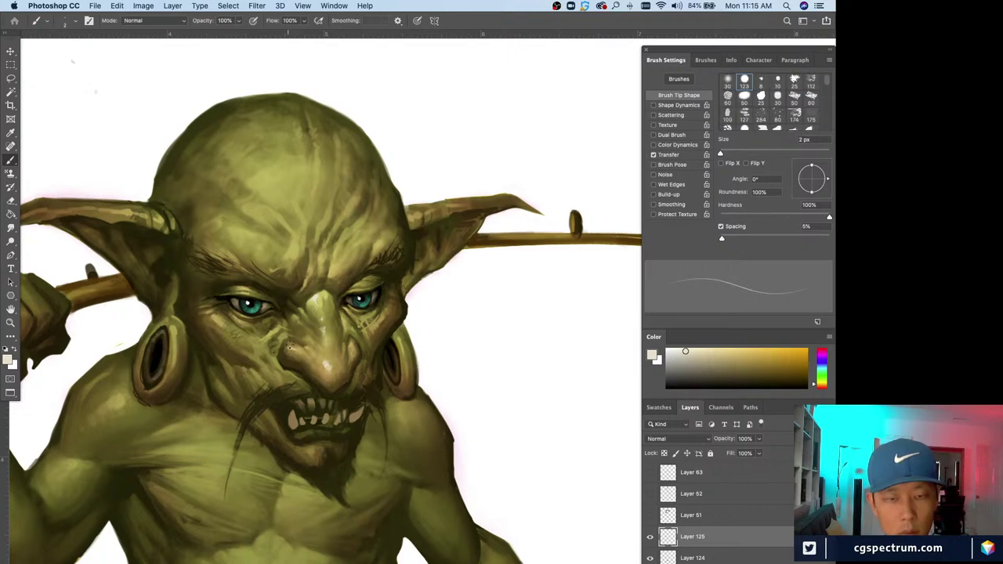
left_click(293, 347, "alt")
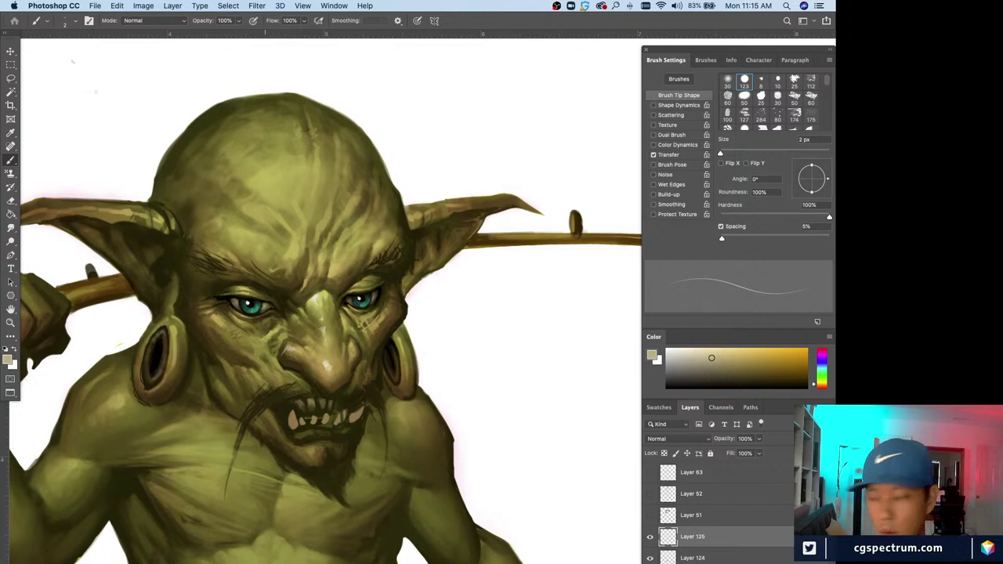
key("e")
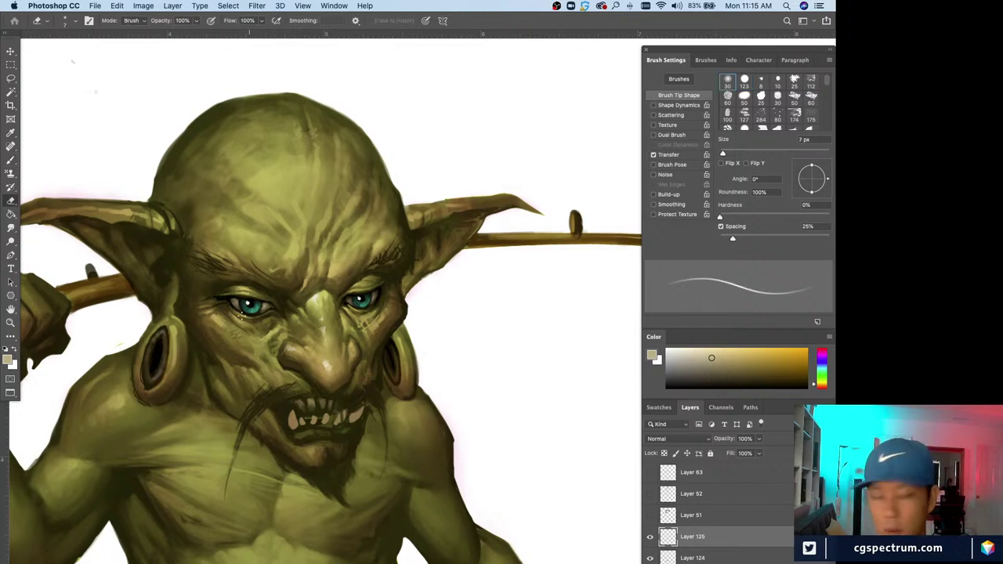
key("b")
left_click(290, 348, "alt")
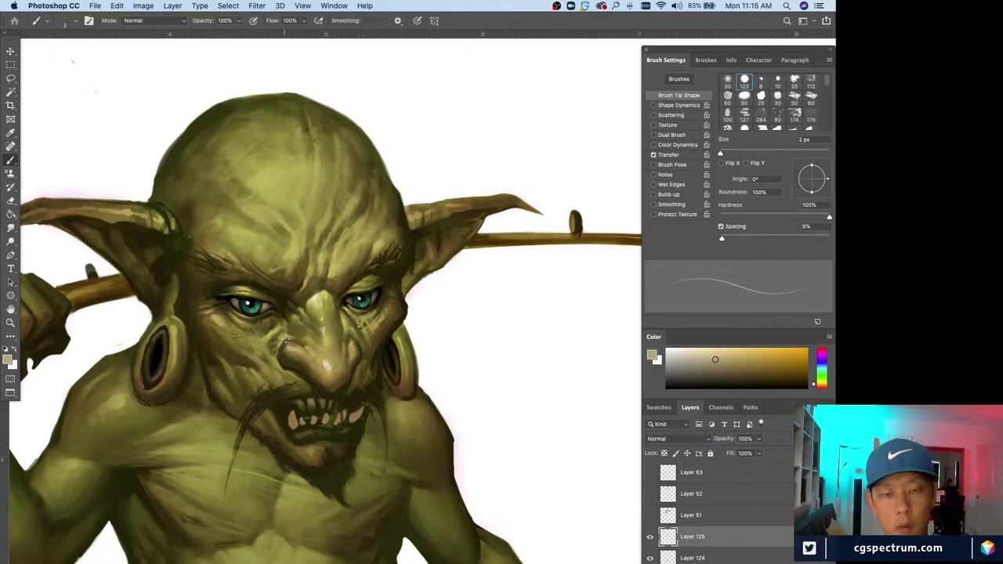
- Refine the nose-tip highlight with 2 px hard brush touches, alternating sampled pale beige and darker olive-tan tones
left_click(327, 356, "alt")
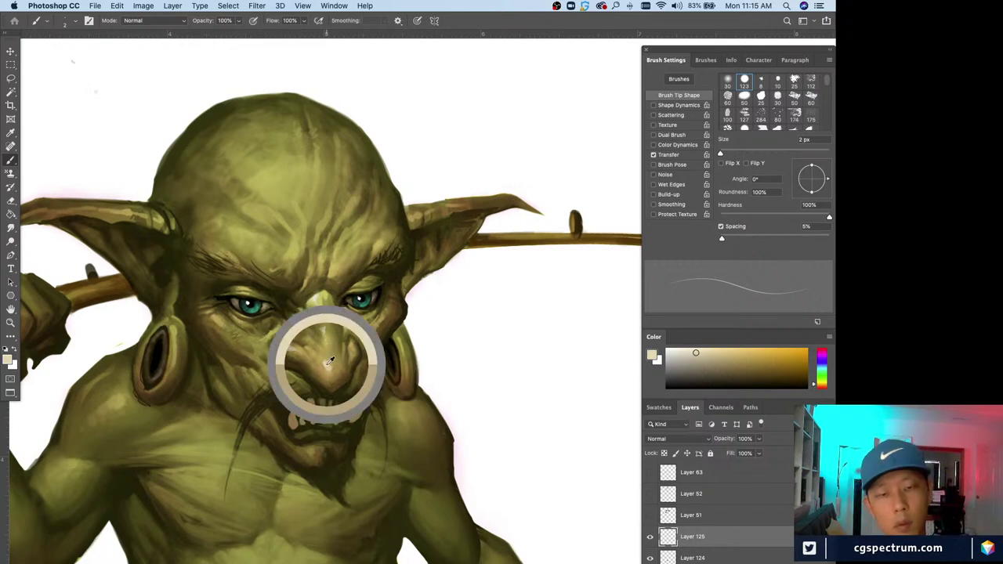
left_click(322, 360, "alt")
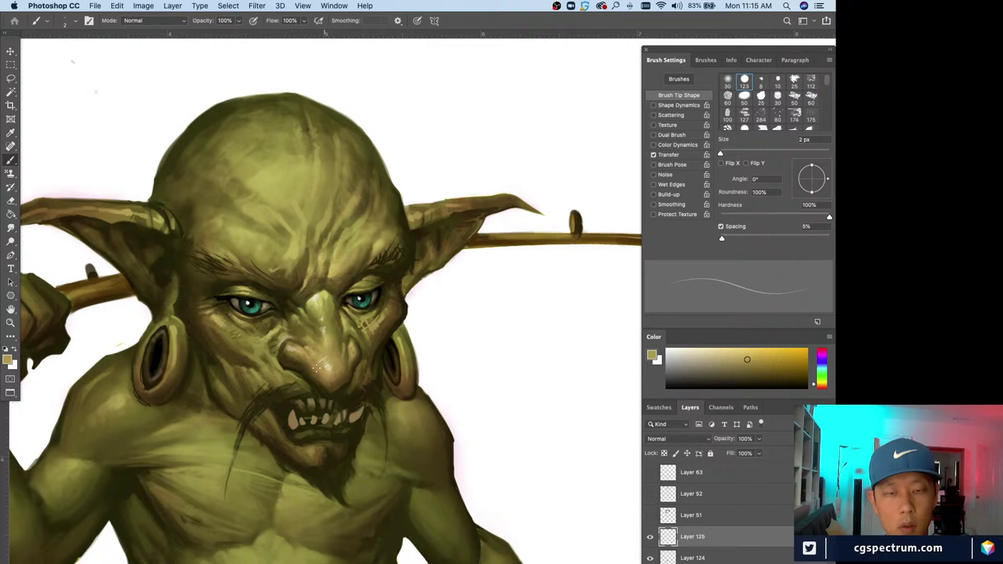
left_click(329, 362, "alt")
left_click(331, 361, "alt")
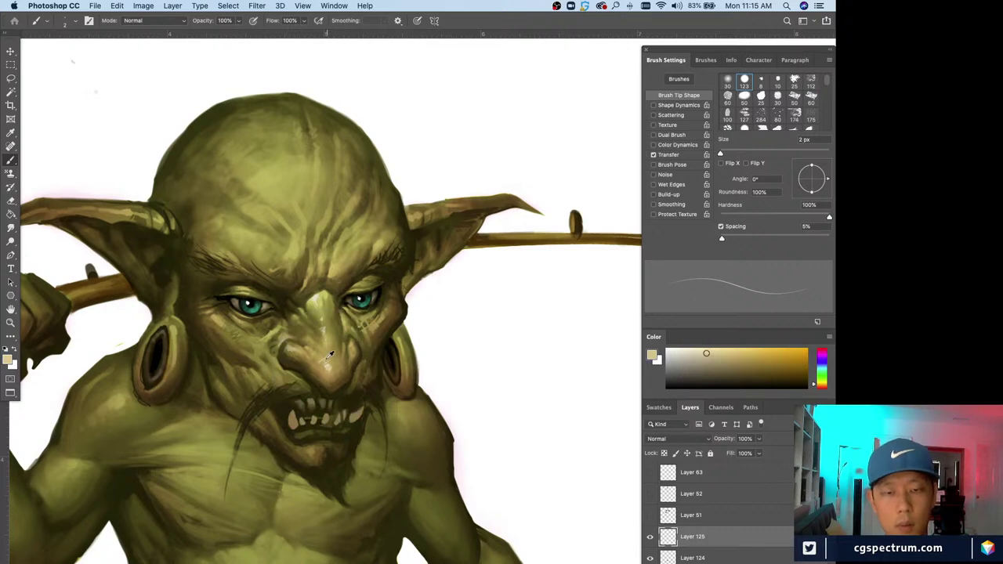
left_click(326, 358, "alt")
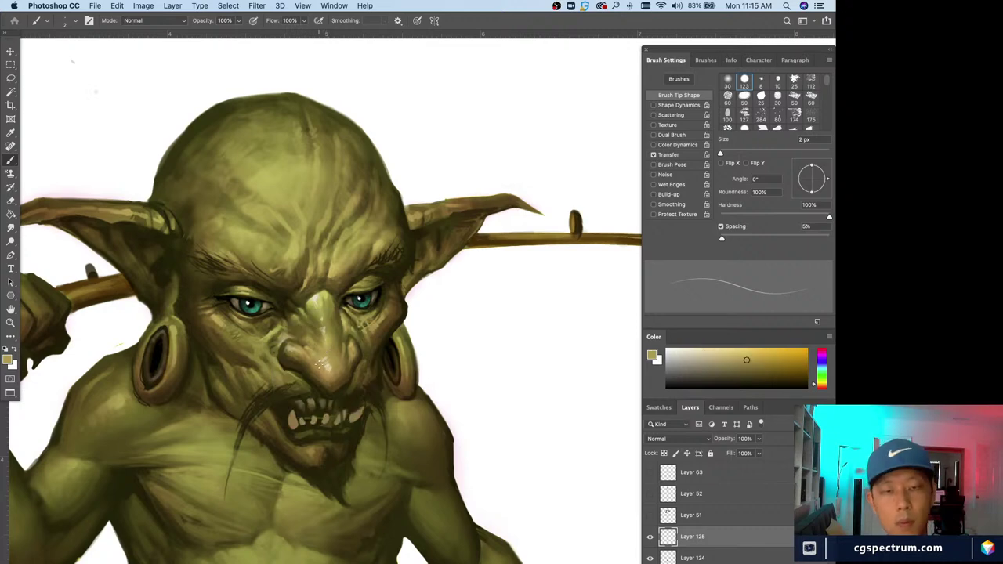
left_click(328, 360, "alt")
key("super+minus")
key("super+minus")
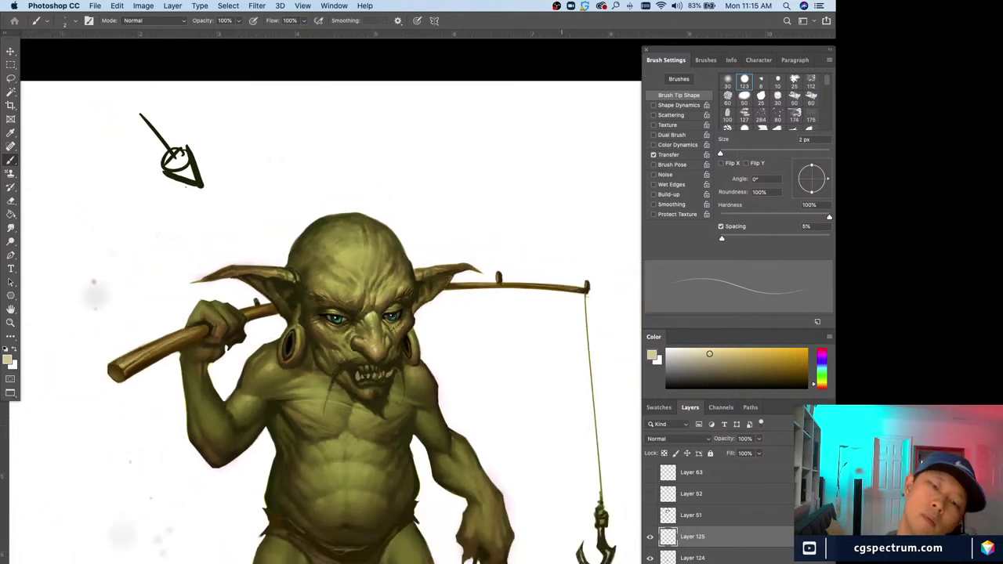
key("super+equal")
- Enlarge the hard brush to 5 px and paint a pale beige highlight on the inner brow just above the nose bridge
key("super+equal")
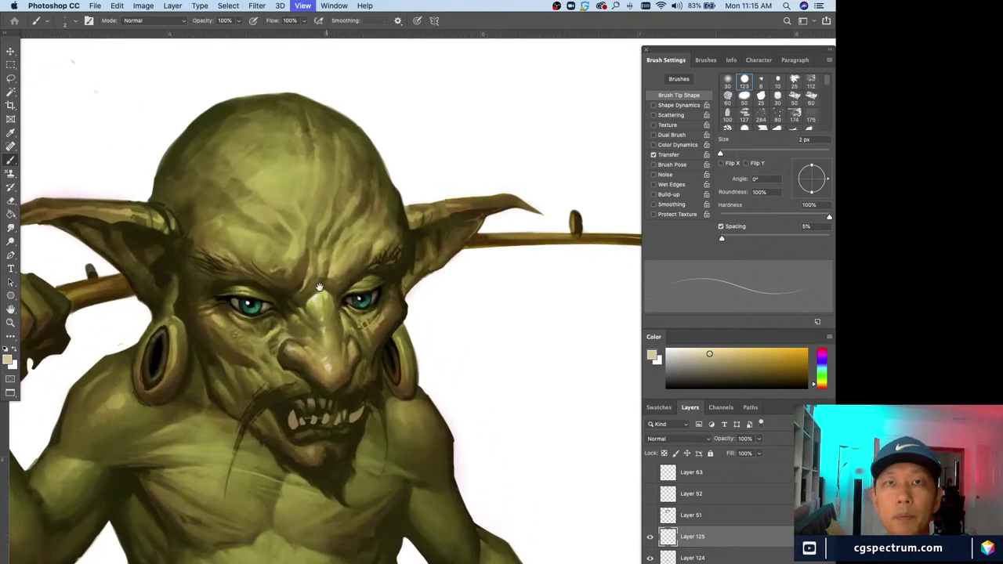
key("super+equal")
key("bracketright")
key("bracketright")
key("bracketright")
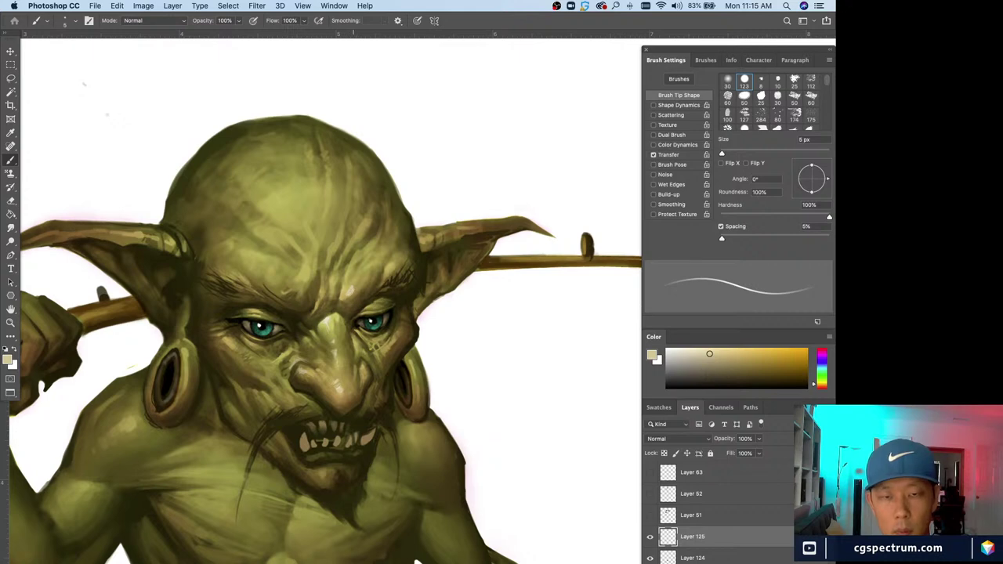
mouse_move(353, 289)
left_mouse_down()
mouse_move(358, 282)
mouse_move(352, 291)
left_mouse_up()
left_click(355, 281, "alt")
left_click(348, 293, "alt")
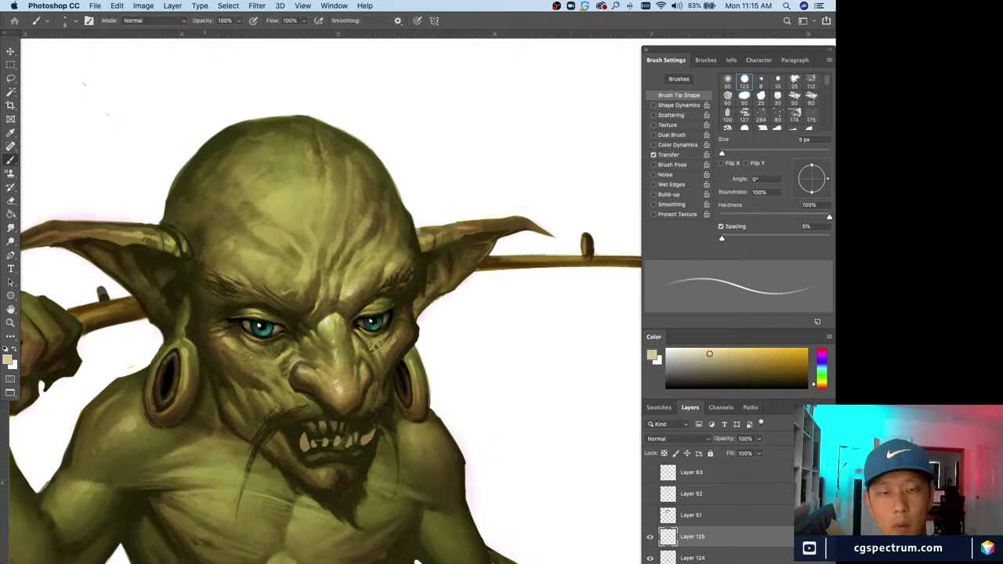
- Paint pale beige highlight strokes along the brow ridge nearer the raised hand with the hard brush at 5 px
key("bracketleft")
key("bracketleft")
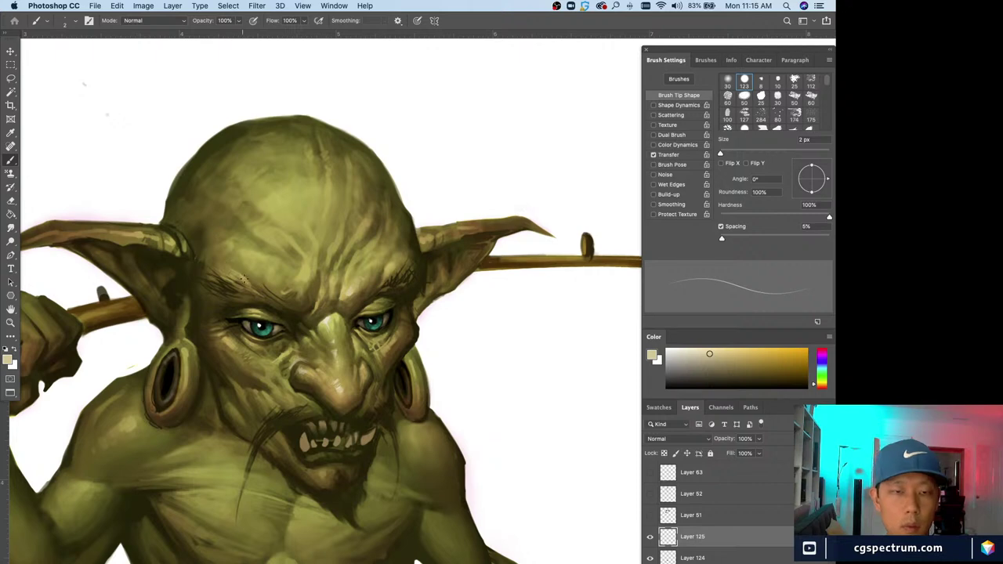
key("bracketright")
key("bracketright")
left_click_drag(255, 266, 292, 284)
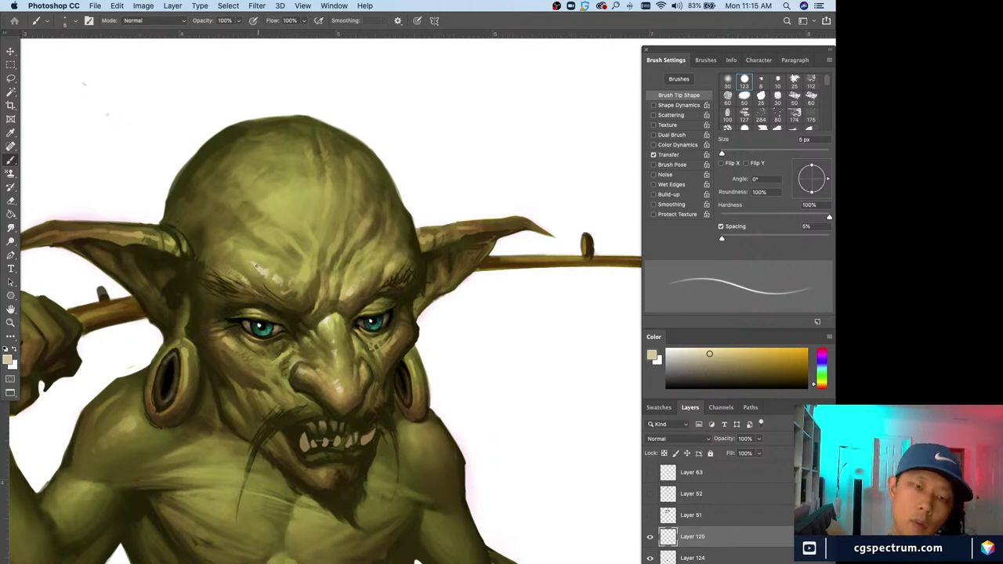
left_click(256, 257, "alt")
key("bracketleft")
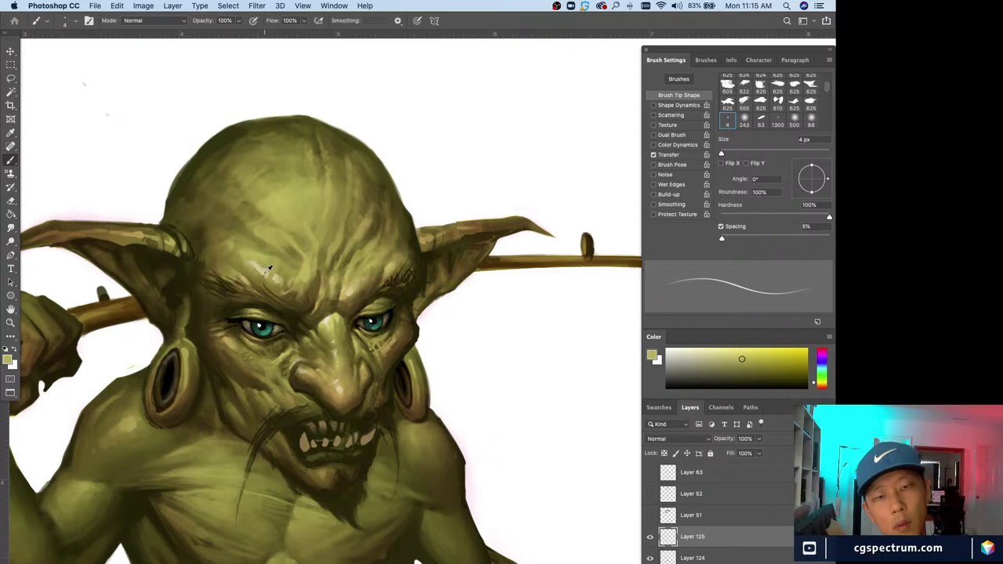
- Touch up the brow highlight with a sampled yellow-green and work on the forehead creases in beige, using a 1 to 3 px brush
left_click(268, 270, "alt")
key("bracketleft")
key("bracketleft")
key("bracketleft")
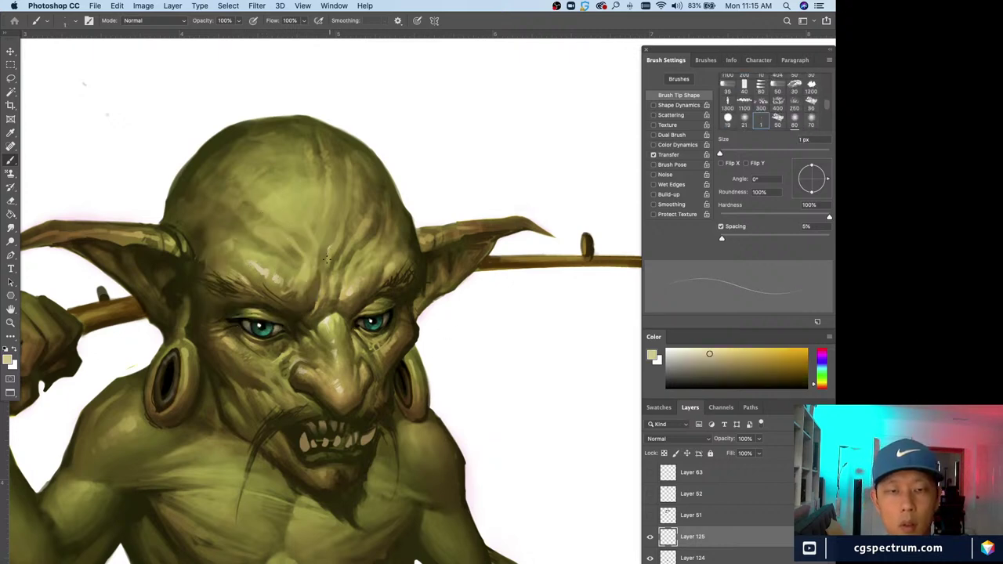
key("bracketright")
key("bracketright")
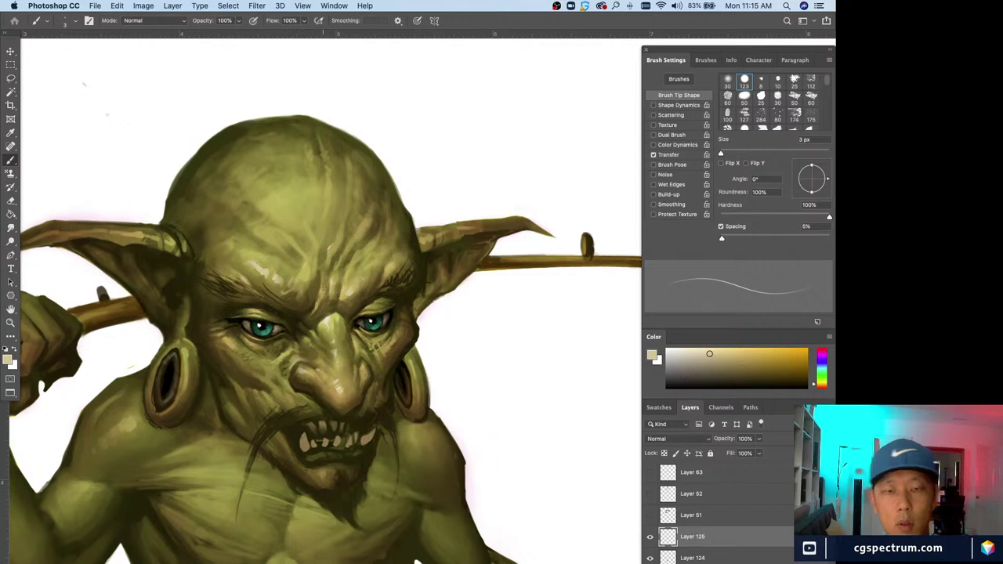
- Refine the brow ridge highlight with the 3 px hard brush, using sampled olive and pale beige tones
key("super+minus")
key("super+minus")
key("super+minus")
key("super+equal")
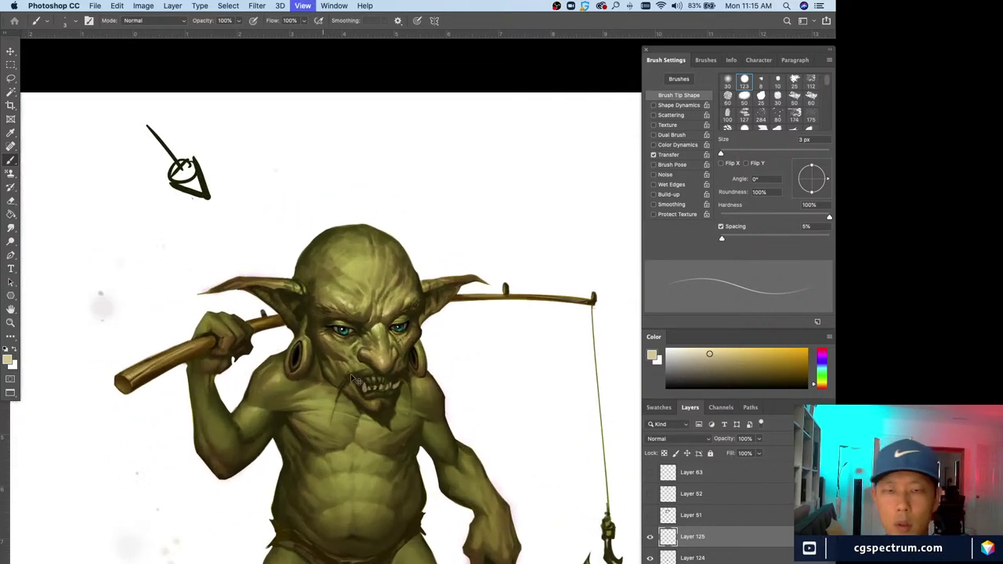
key("super+equal")
left_click(323, 299, "alt")
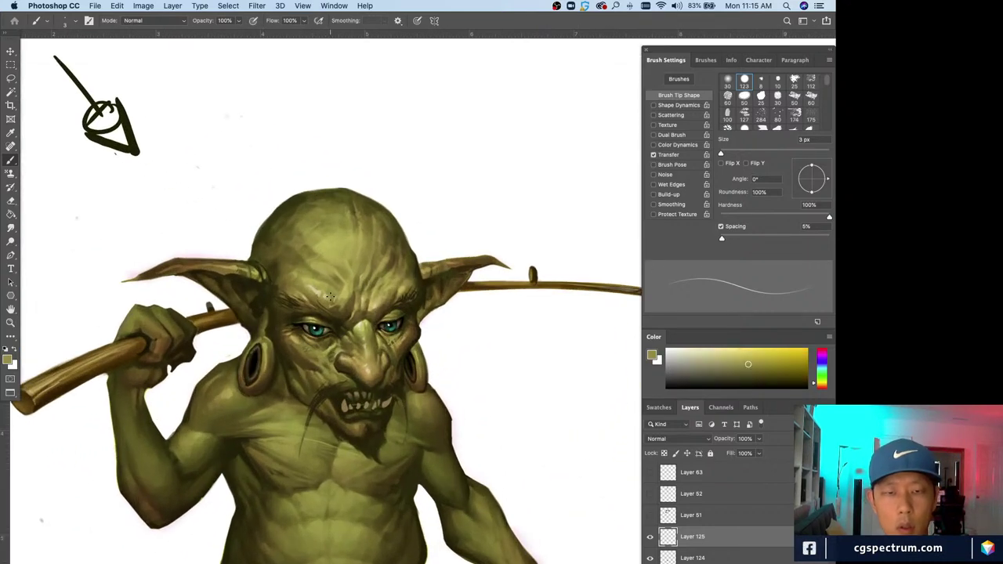
left_click(323, 289, "alt")
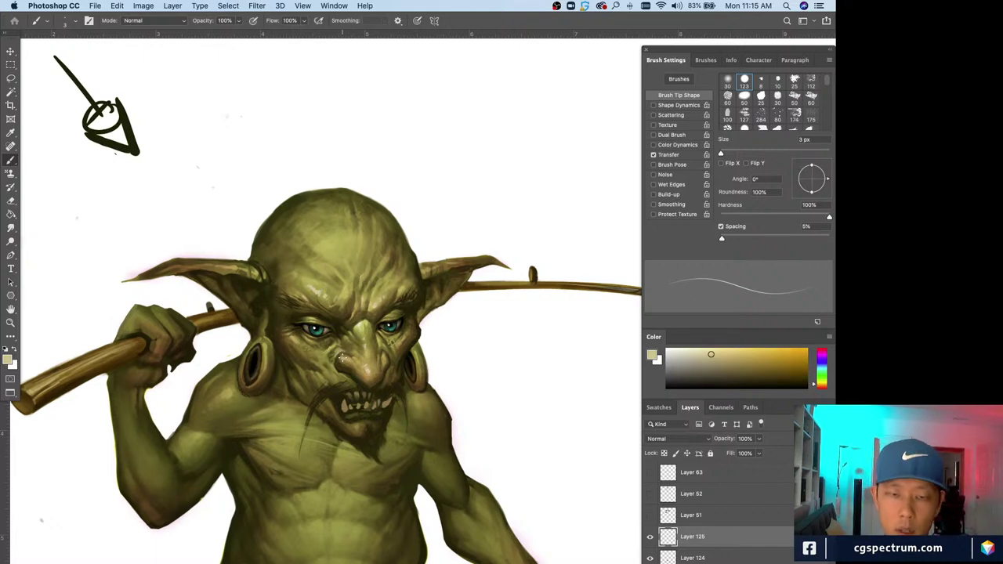
- Touch up the nostril and nose highlights with the 3 px hard brush, using sampled brown and pale beige tones
key("super+equal")
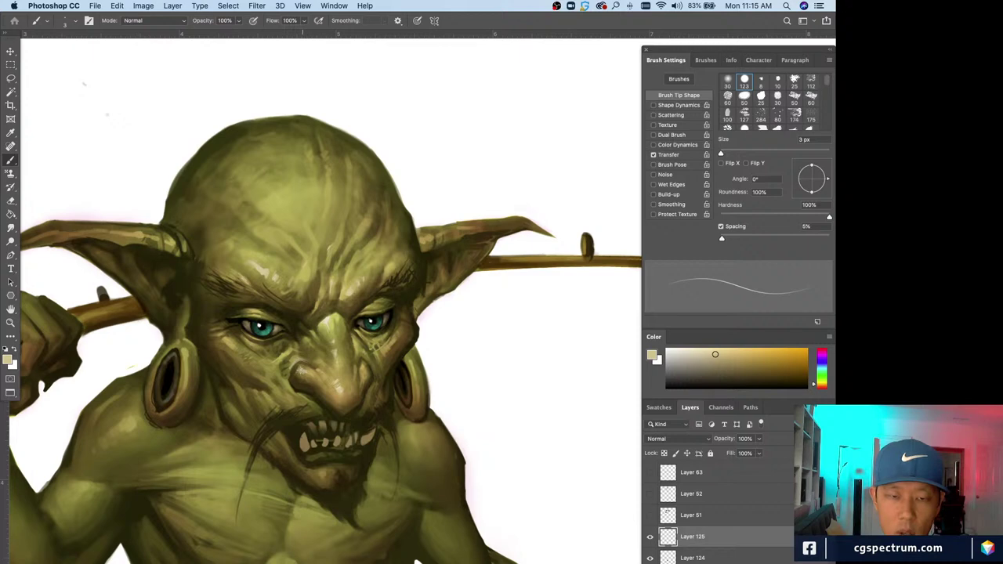
left_click(303, 363, "alt")
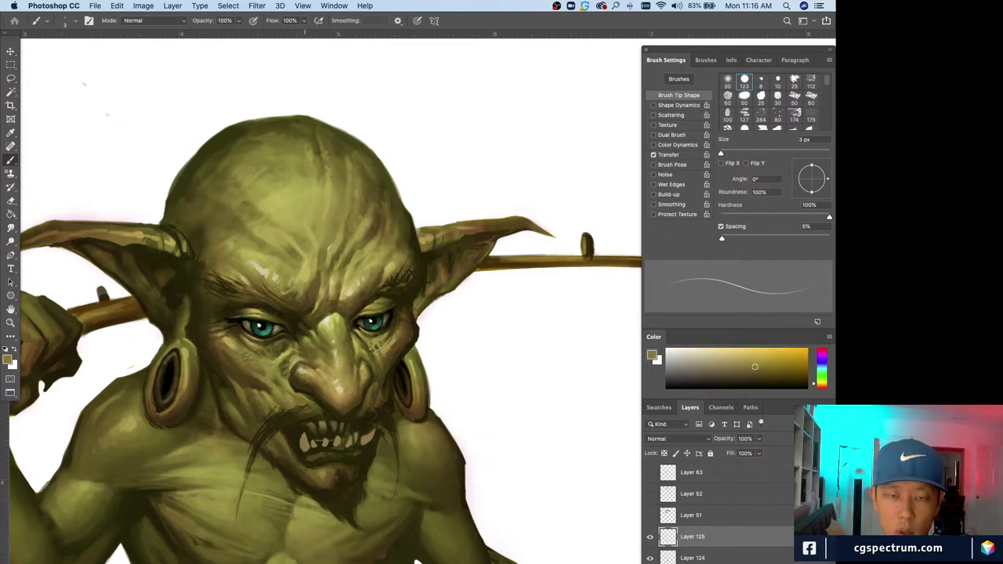
left_click(367, 405, "alt")
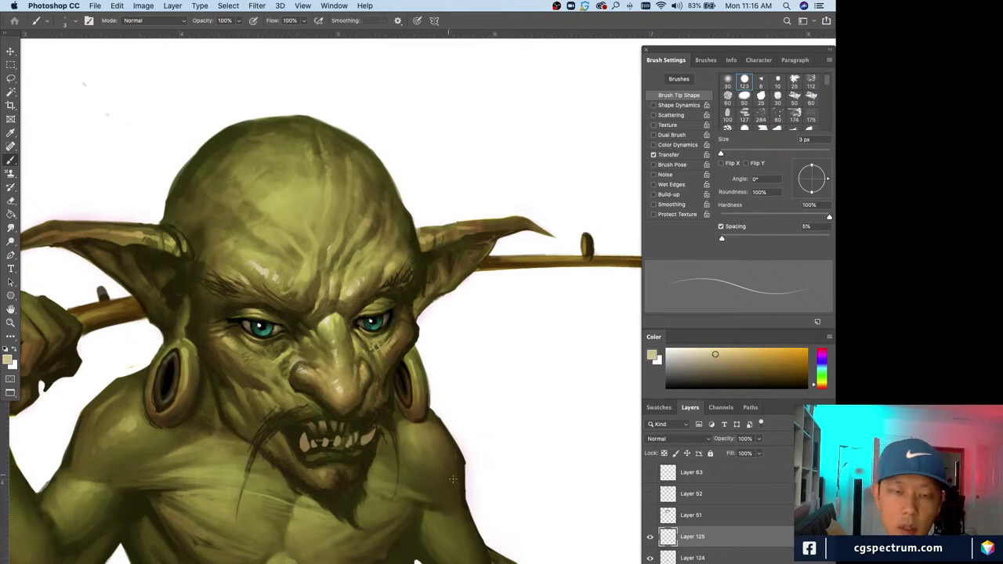
key("super+minus")
key("super+minus")
key("super+equal")
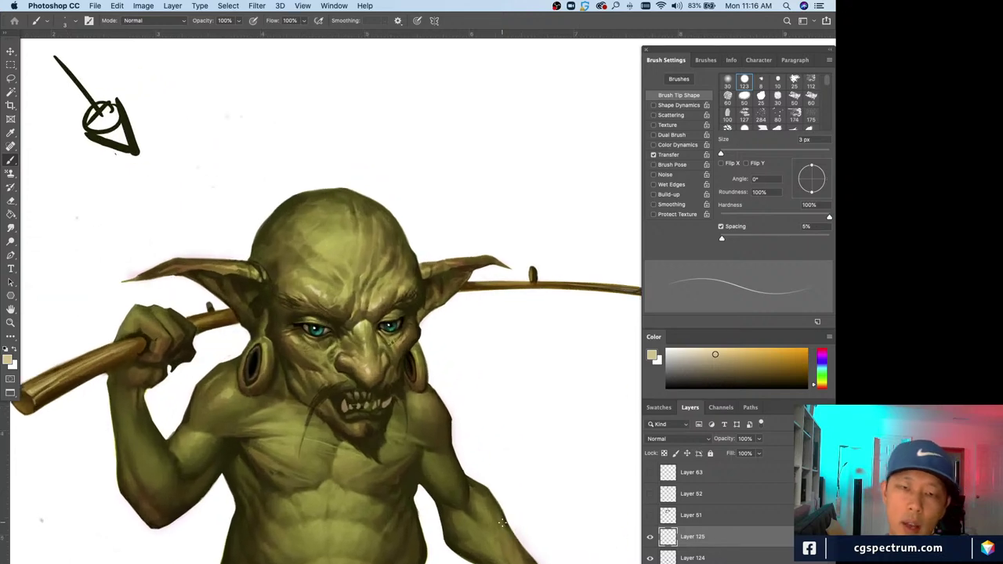
- Add small pale beige highlights to the cheek below the eye with the hard brush at 4 px, reducing it to 3 px
key("super+equal")
key("]")
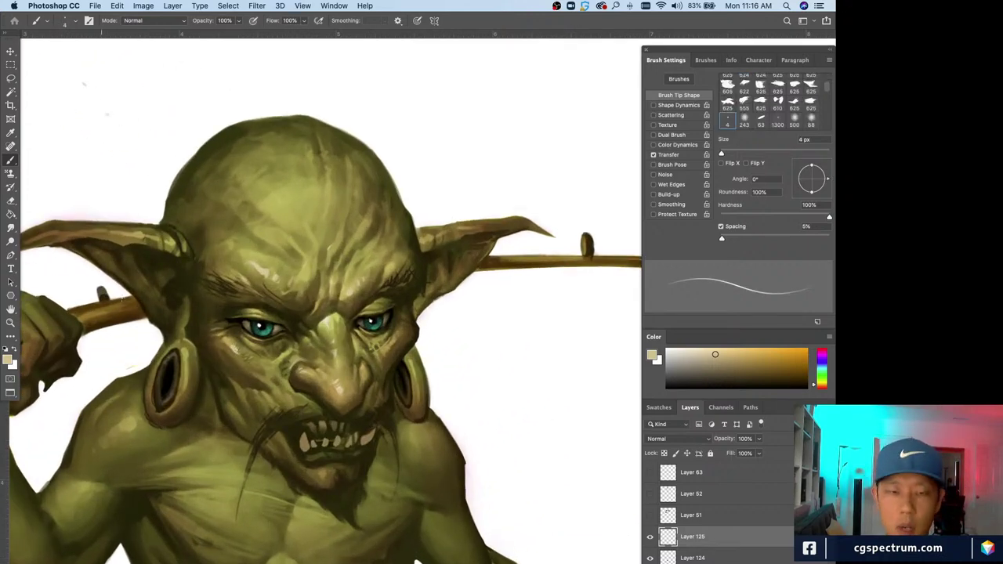
key("bracketleft")
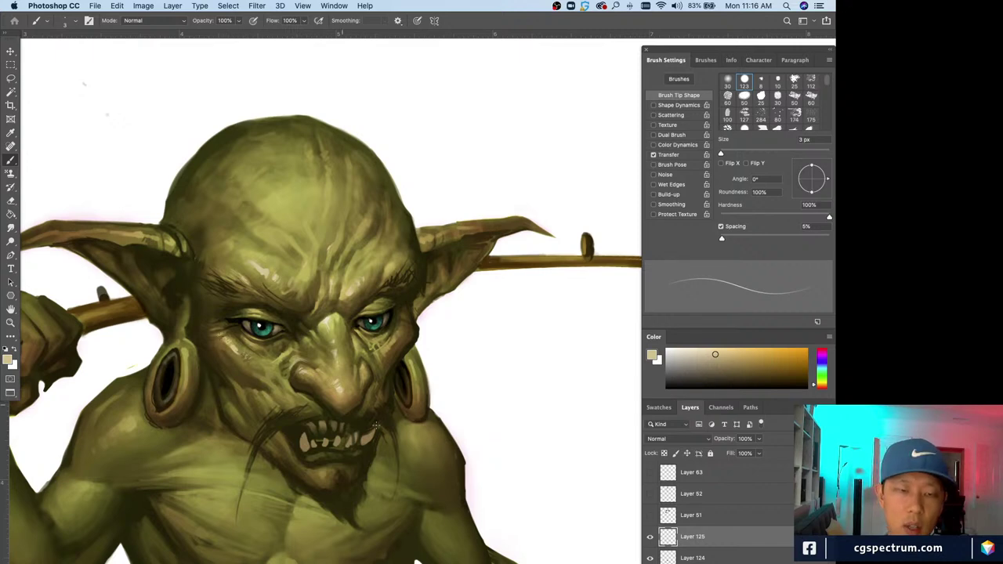
key("super+minus")
key("super+plus")
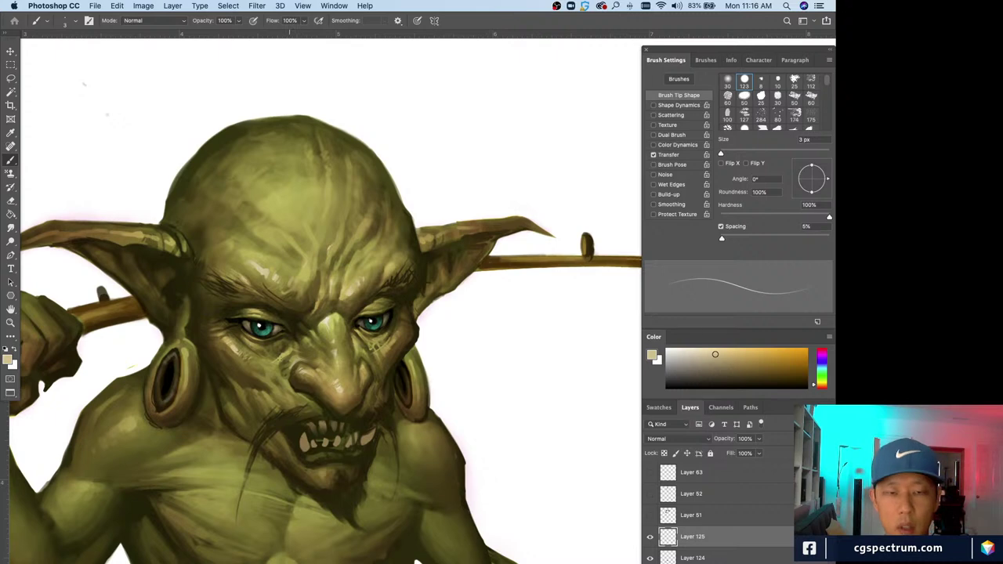
- Examine how the new facial highlights read both close up and across the whole goblin figure
key("super+0")
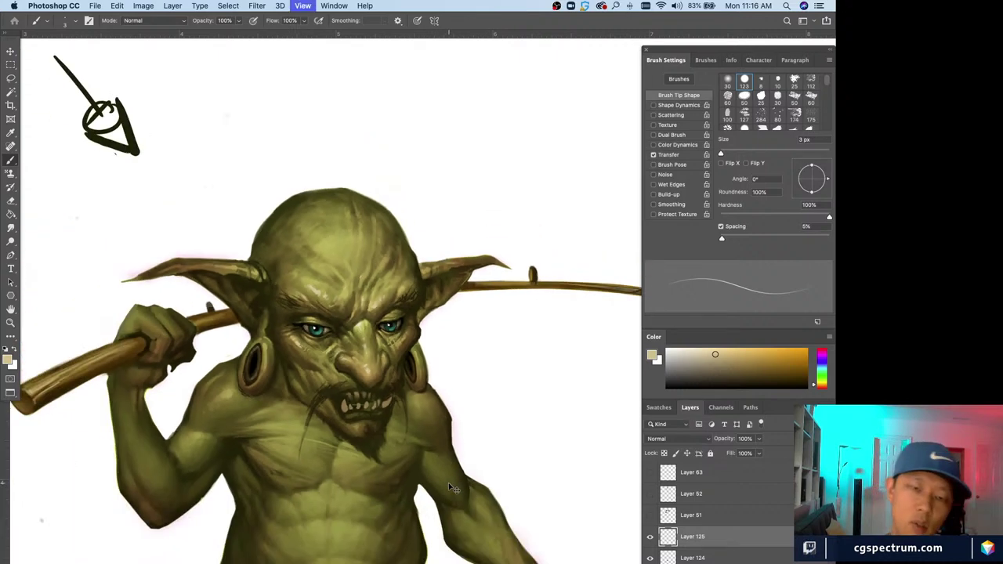
key("super+1")
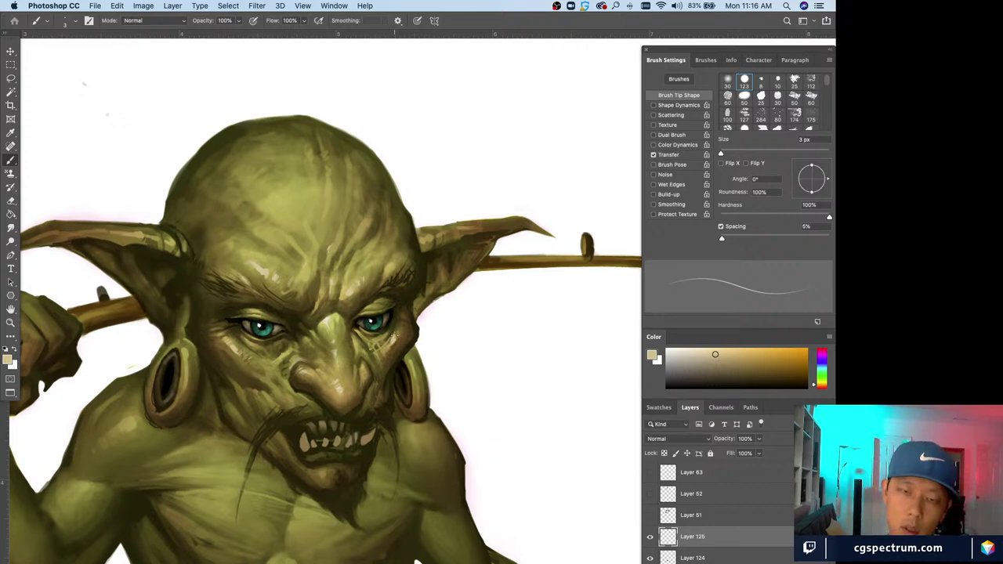
key("super+0")
key("super+1")
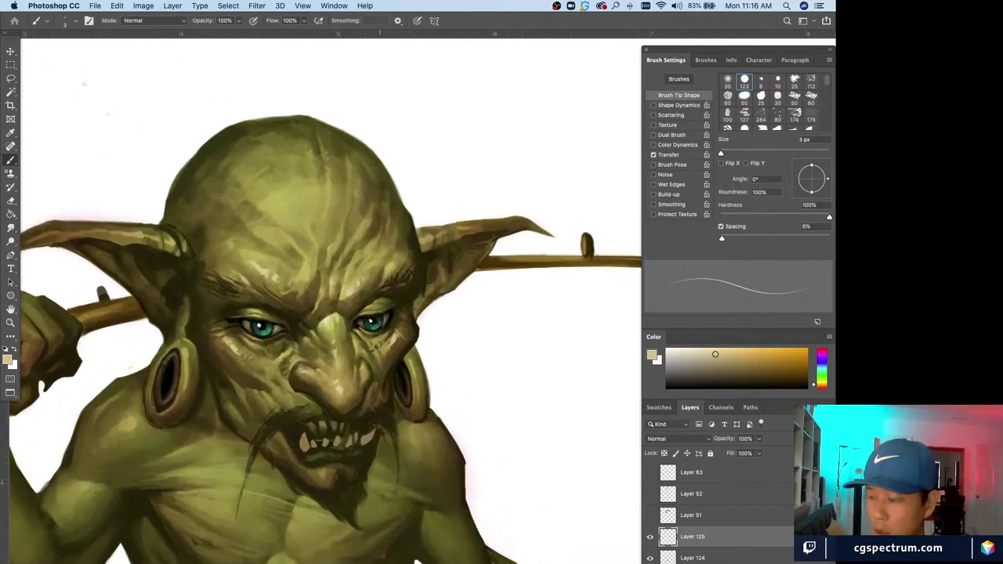
key("e")
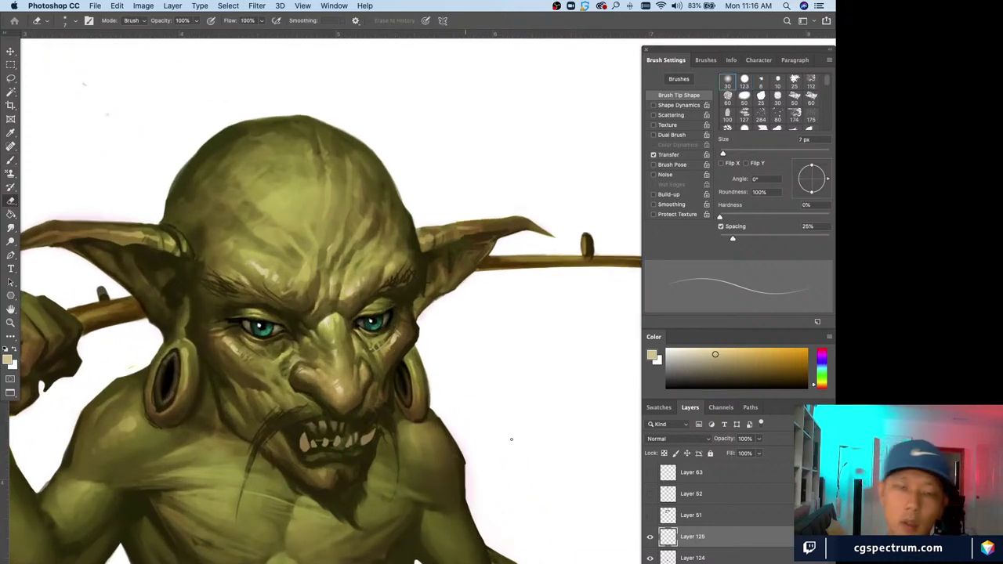
key("super+0")
key("super+1")
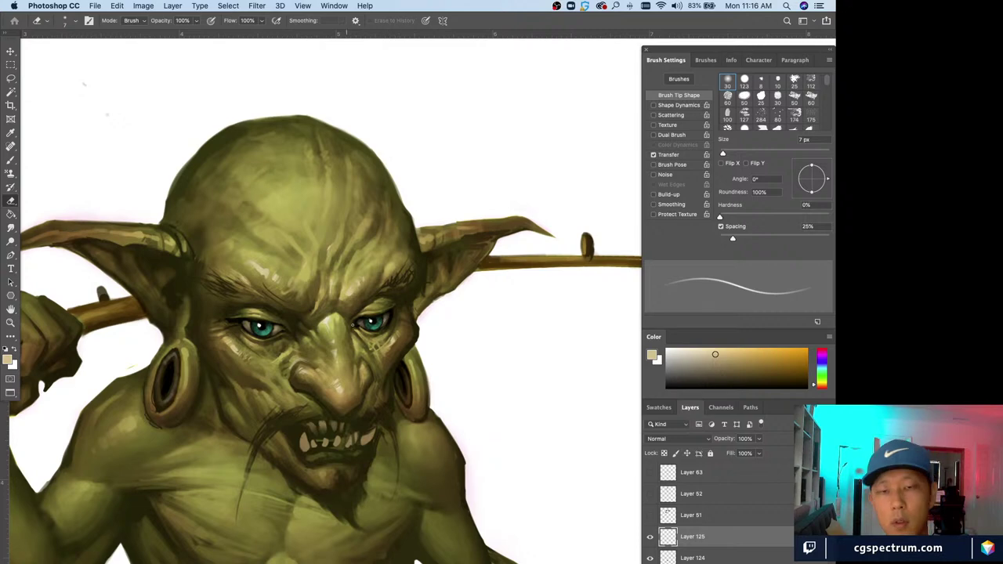
key("super+0")
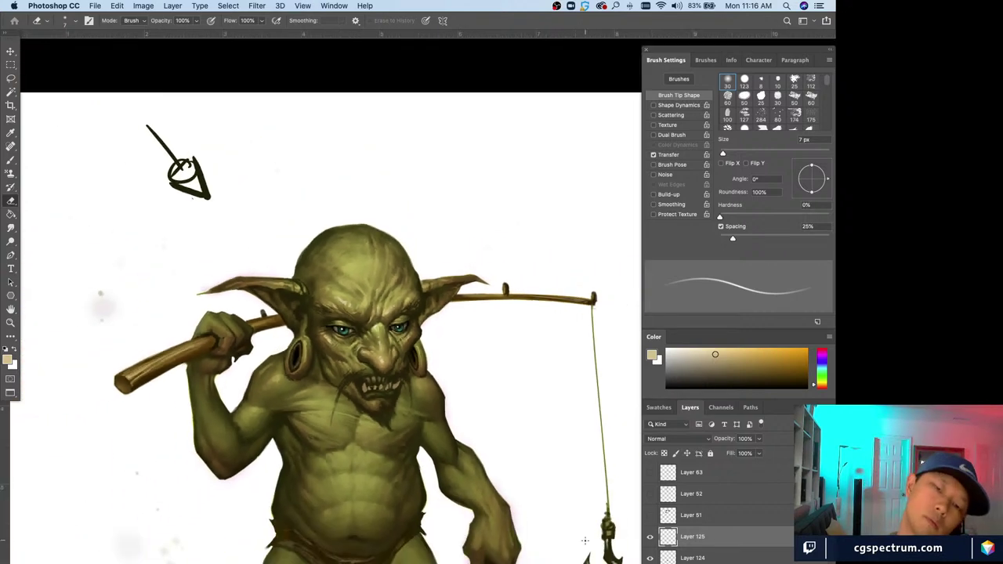
key("super+minus")
key("super+1")
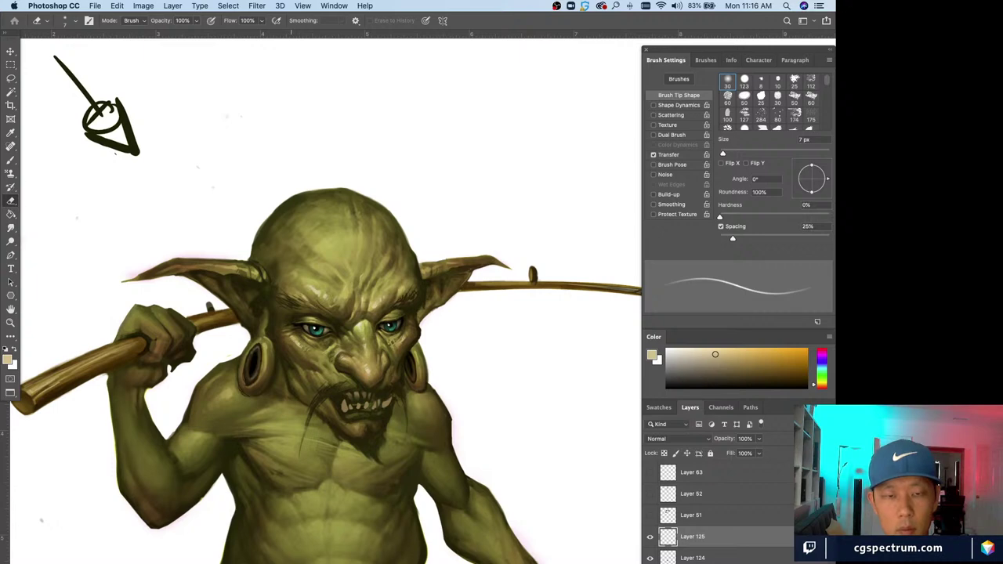
key("super+minus")
key("super+minus")
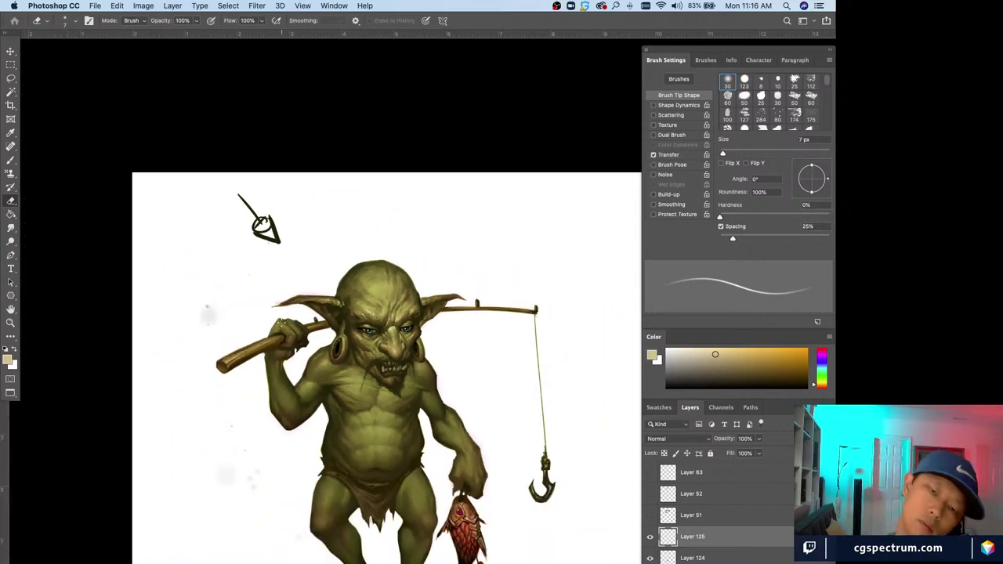
- Set the hard brush to 2 px and sample the pale beige of the brow highlight above the eye
key("super+plus")
key("super+plus")
key("super+plus")
key("super+plus")
key("b")
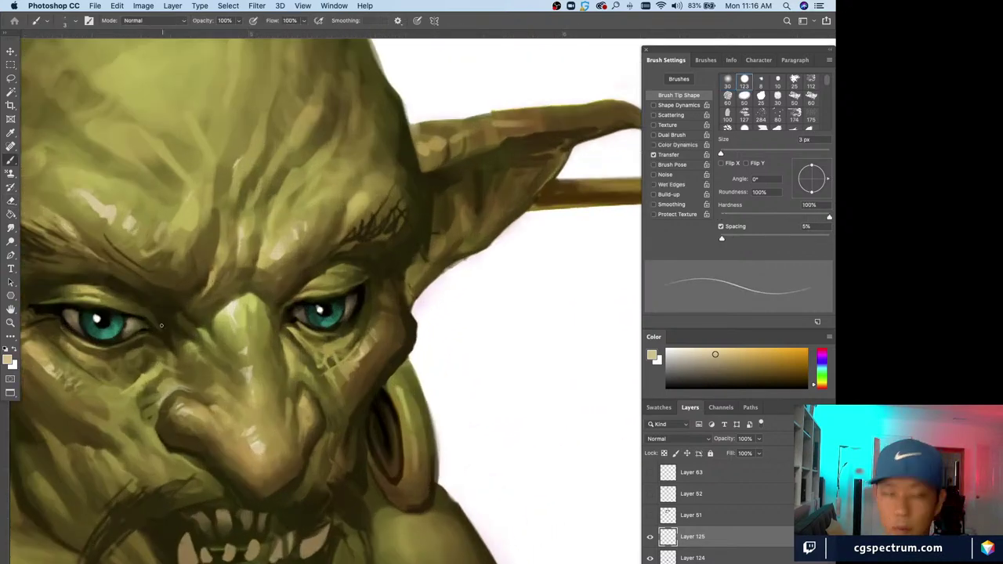
key("bracketleft")
key("bracketleft")
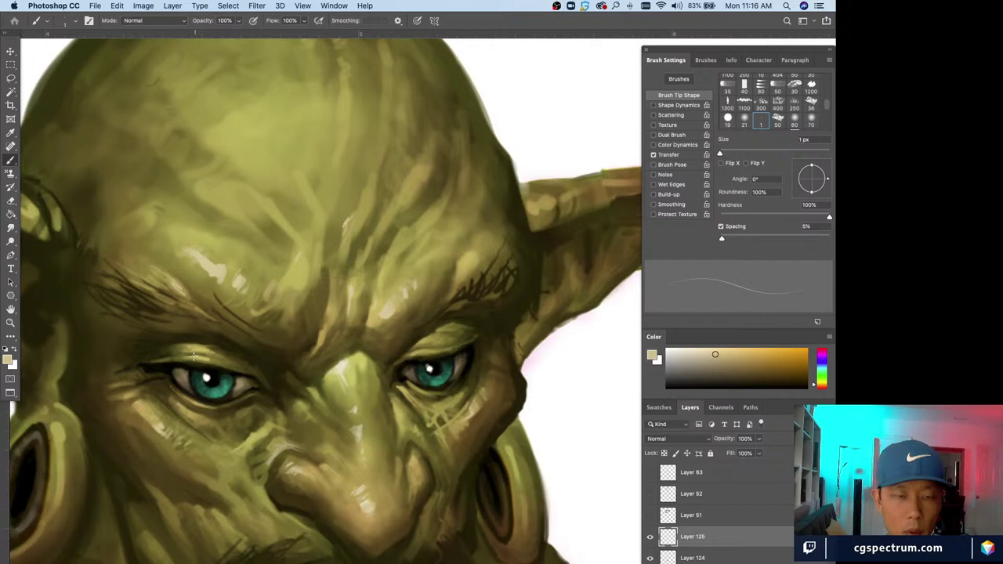
key("bracketright")
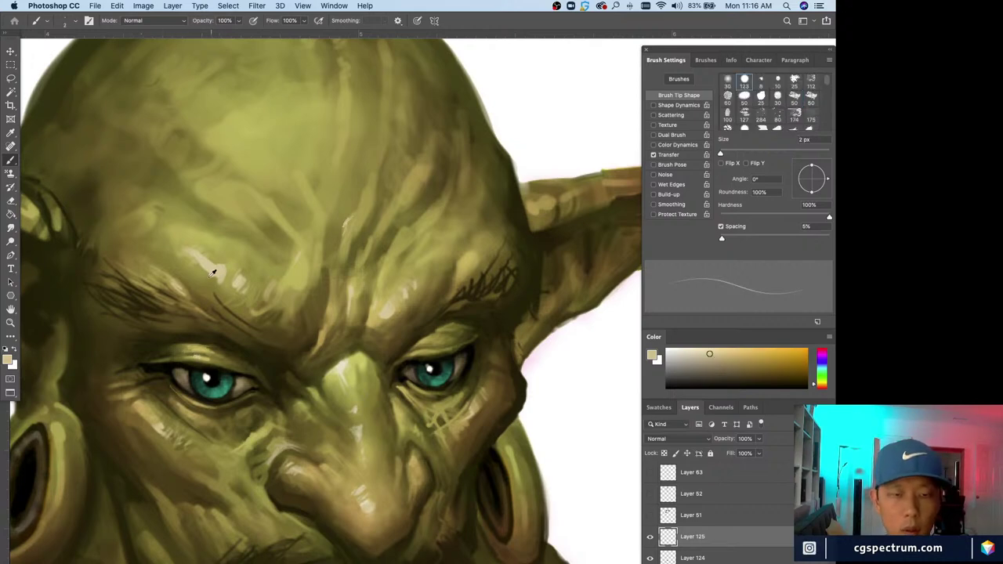
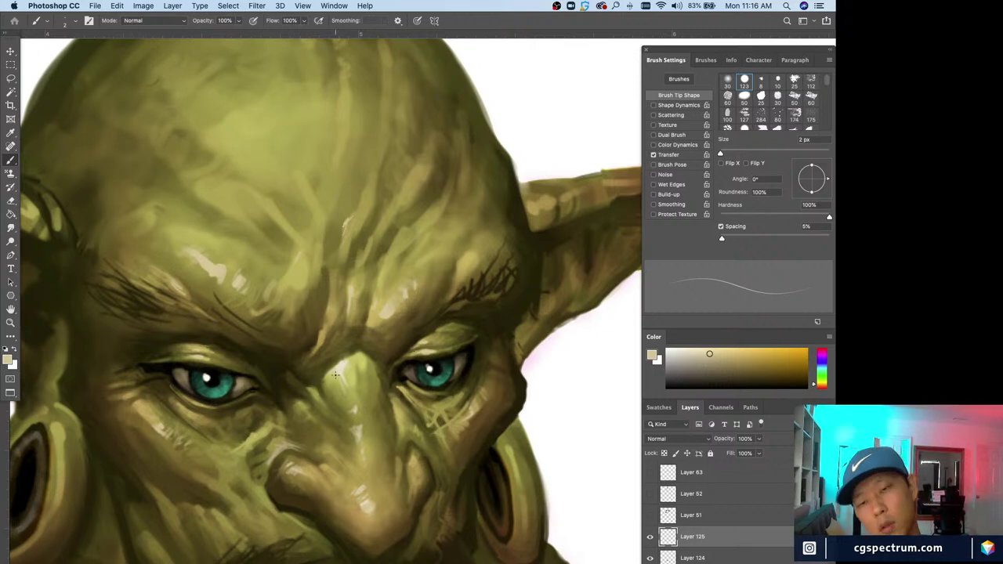
- Reduce the brush to 1 px and refine the pale highlight on the upper lid of the goblin's left-hand eye
key("super+minus")
key("super+minus")
key("super+equal")
key("super+equal")
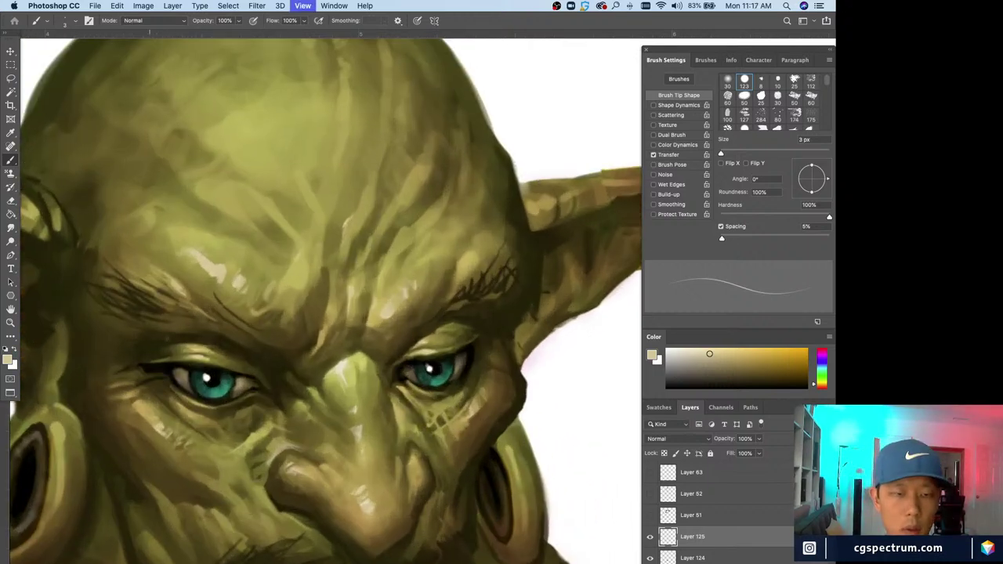
key("bracketright")
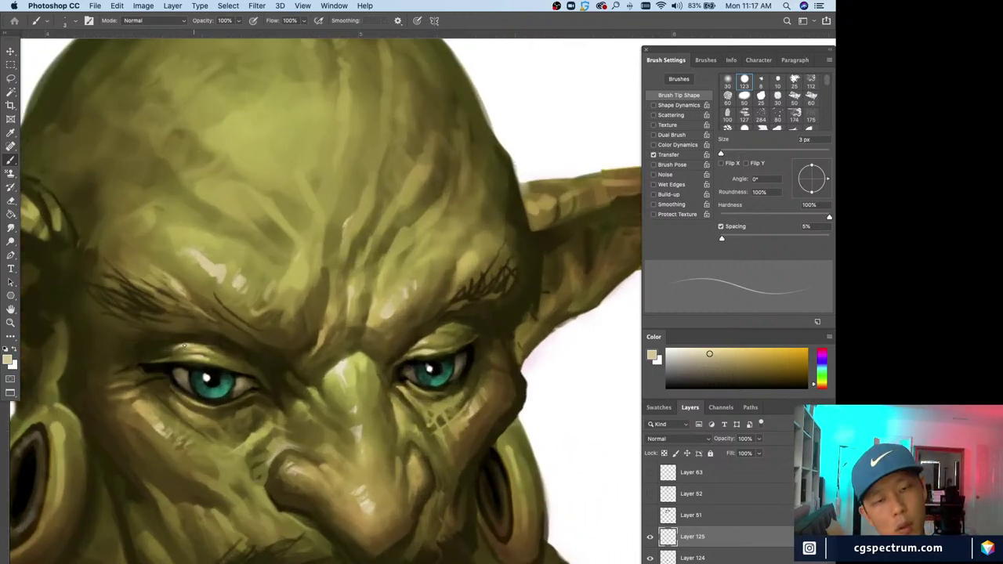
key("bracketleft")
key("bracketleft")
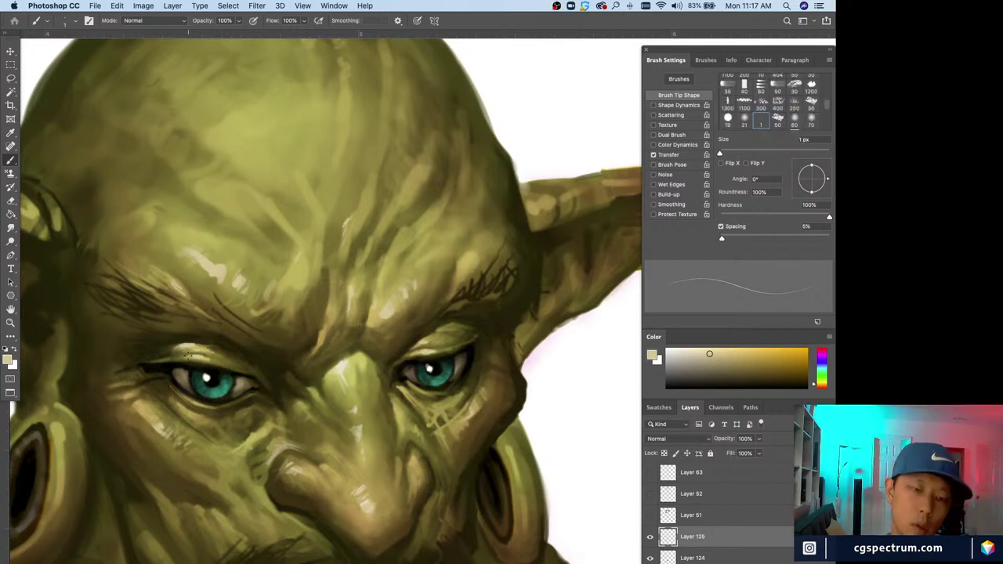
key("super+minus")
key("super+minus")
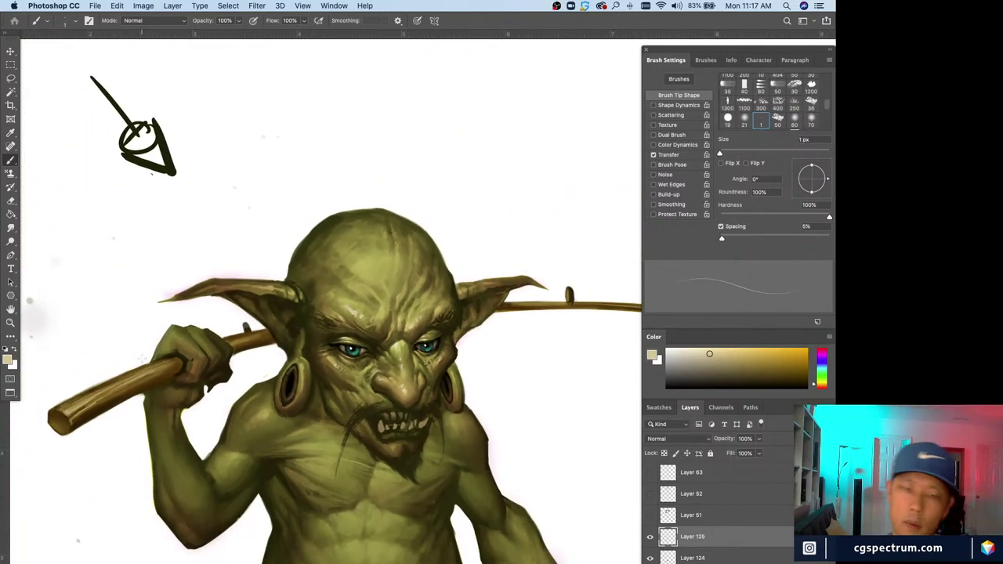
- Paint thin pale 1 px highlights along the lower eyelid rims of both eyes
key("super+equal")
key("e")
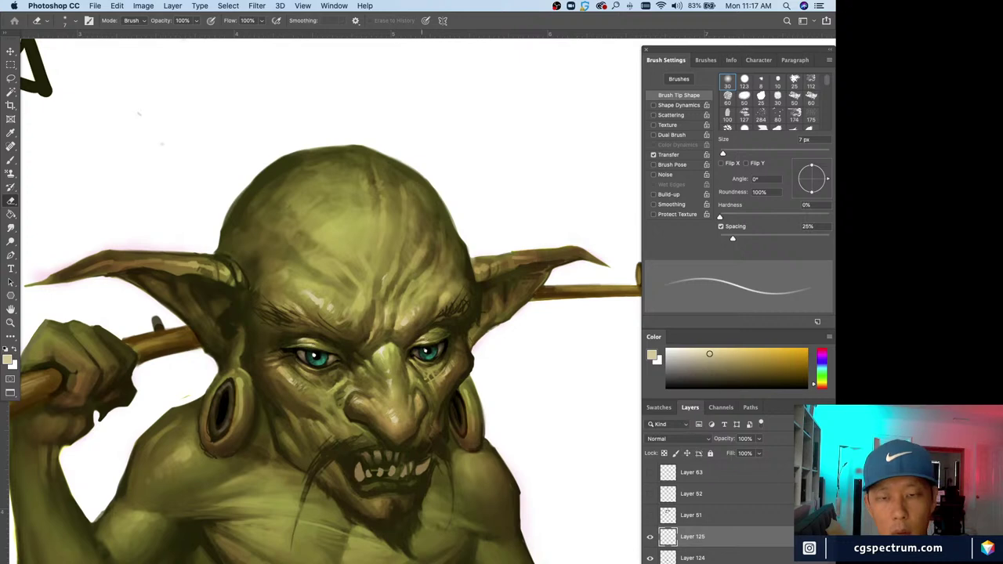
key("super+equal")
key("b")
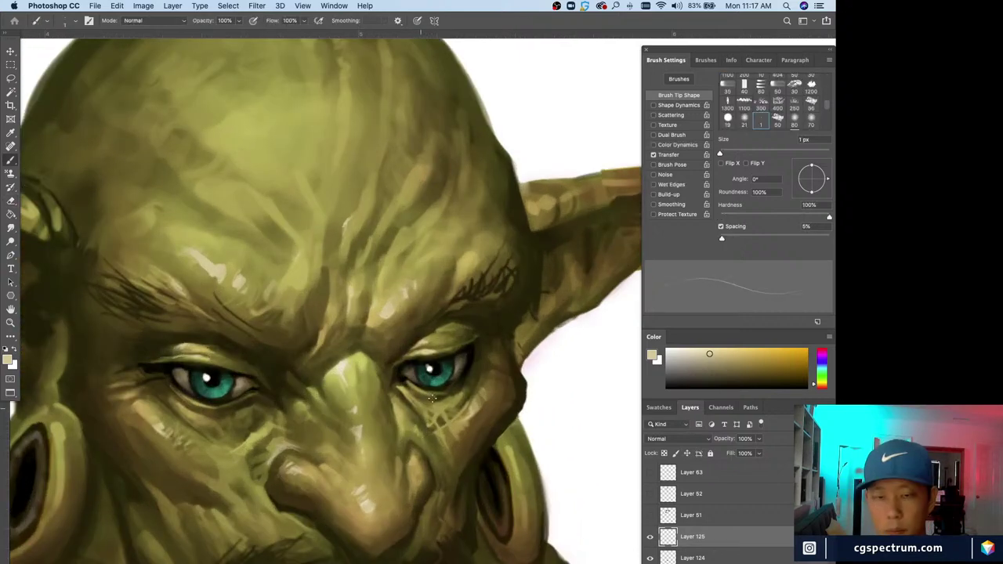
left_click_drag(461, 379, 444, 390)
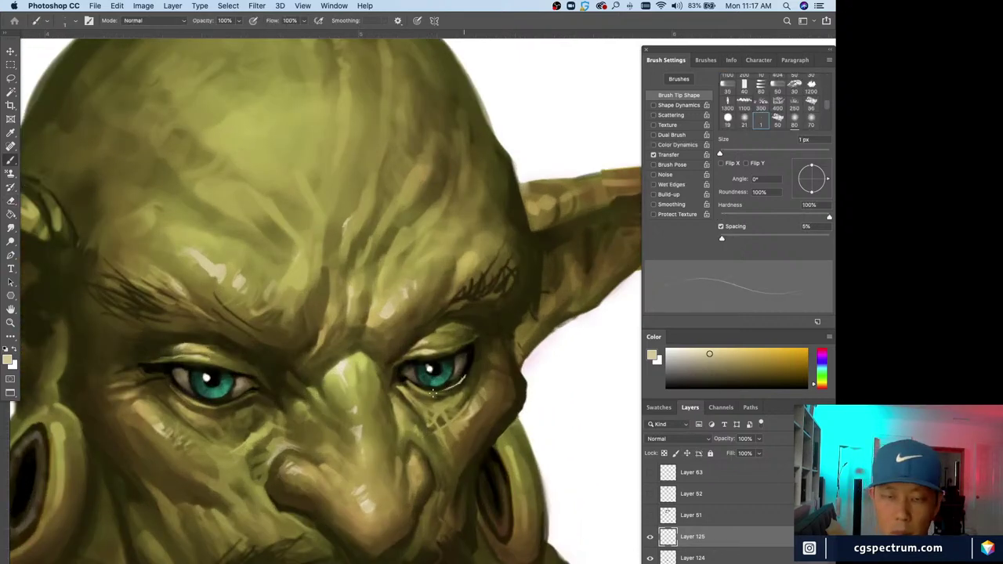
left_click_drag(240, 399, 217, 405)
key("super+minus")
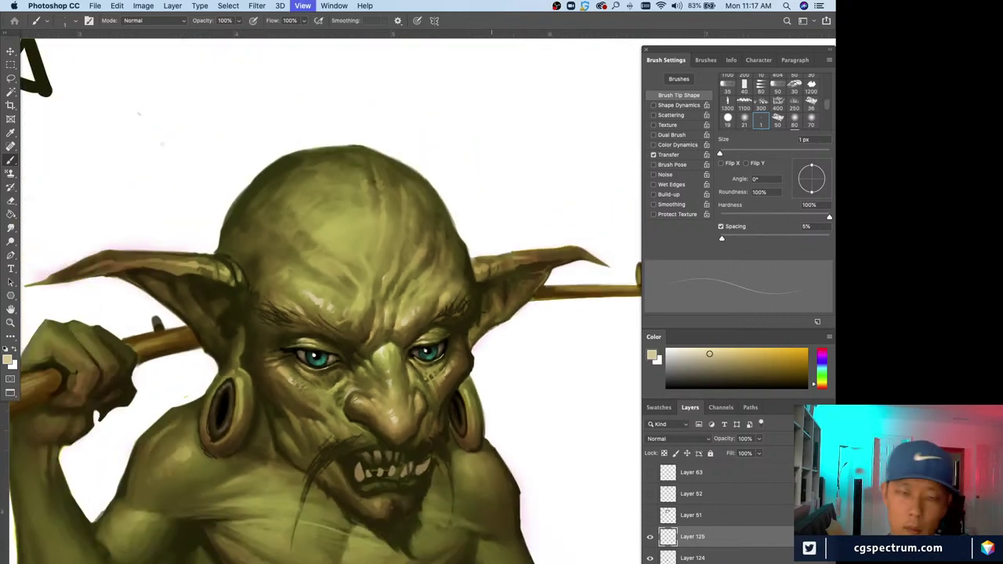
- Soften the lower eyelid highlights with a soft 5 px eraser
key("super+minus")
key("super+equal")
key("super+equal")
key("e")
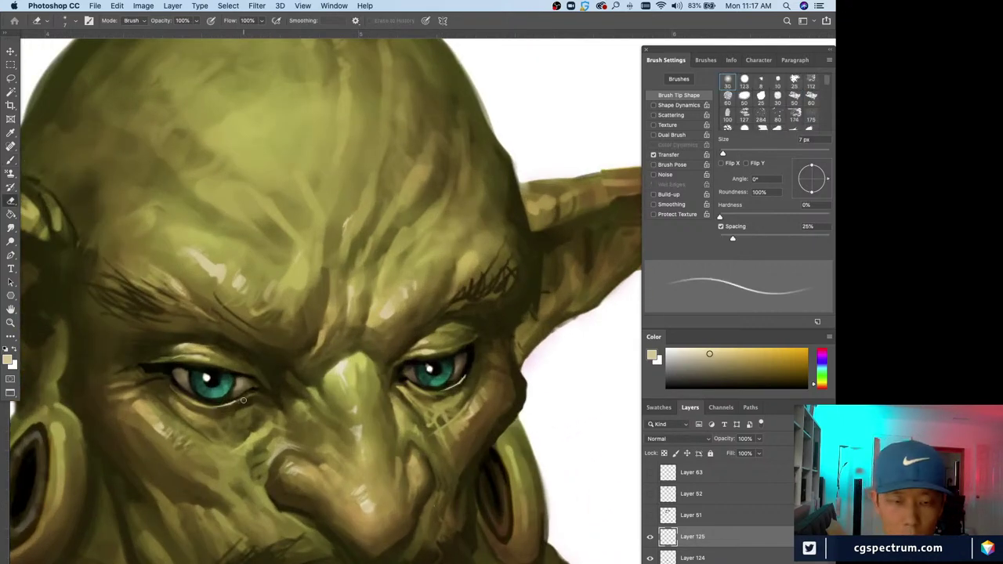
key("bracketleft")
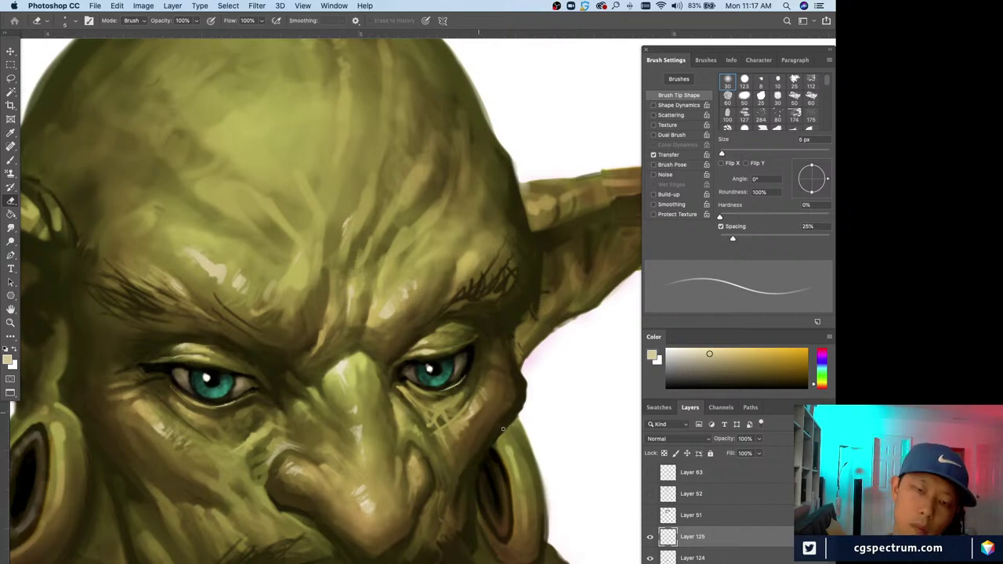
- Examine the eye highlights against the face and upper body at several magnifications
key("super+minus")
key("super+minus")
key("super+minus")
key("super+plus")
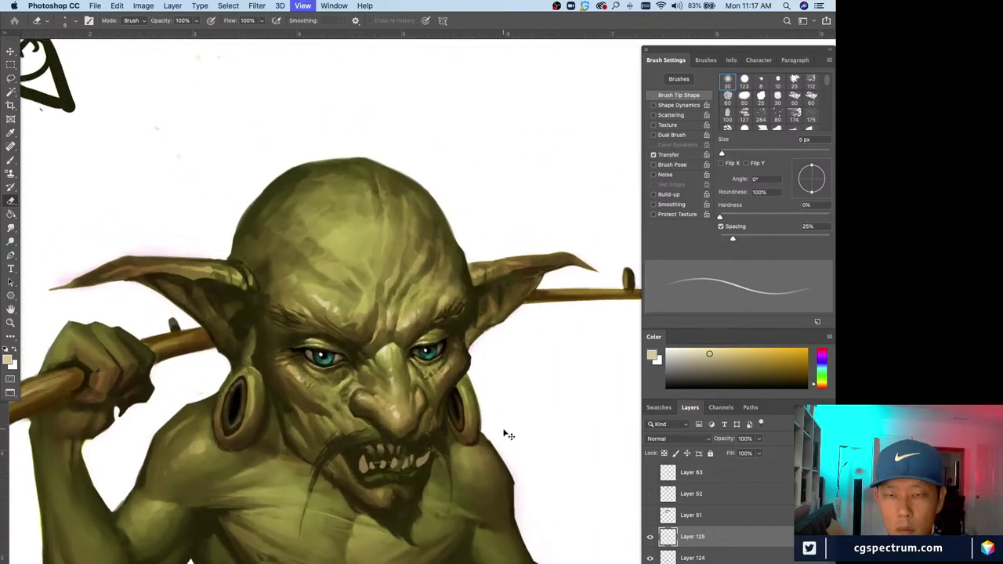
key("super+plus")
key("super+minus")
key("super+minus")
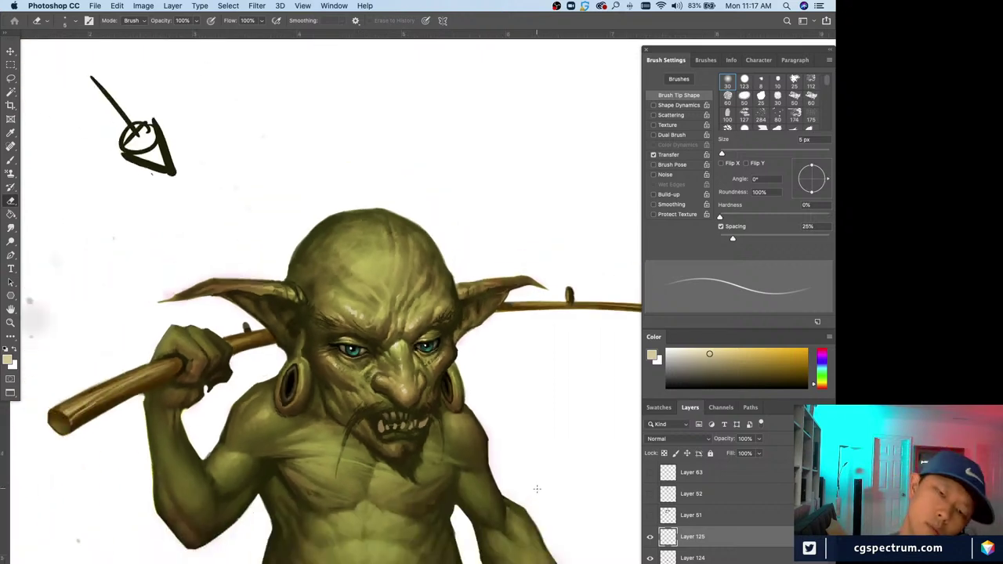
key("super+plus")
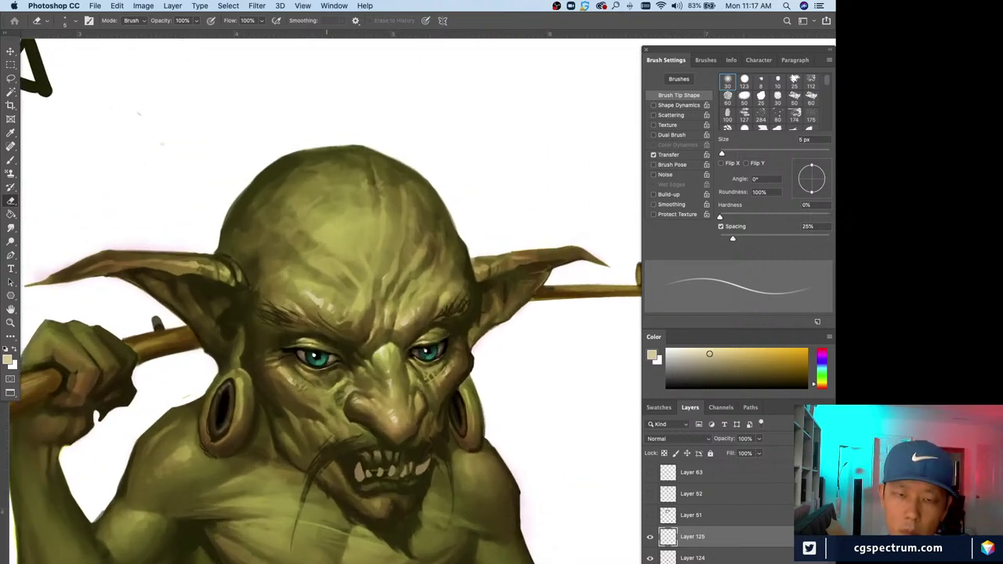
key("super+minus")
key("super+minus")
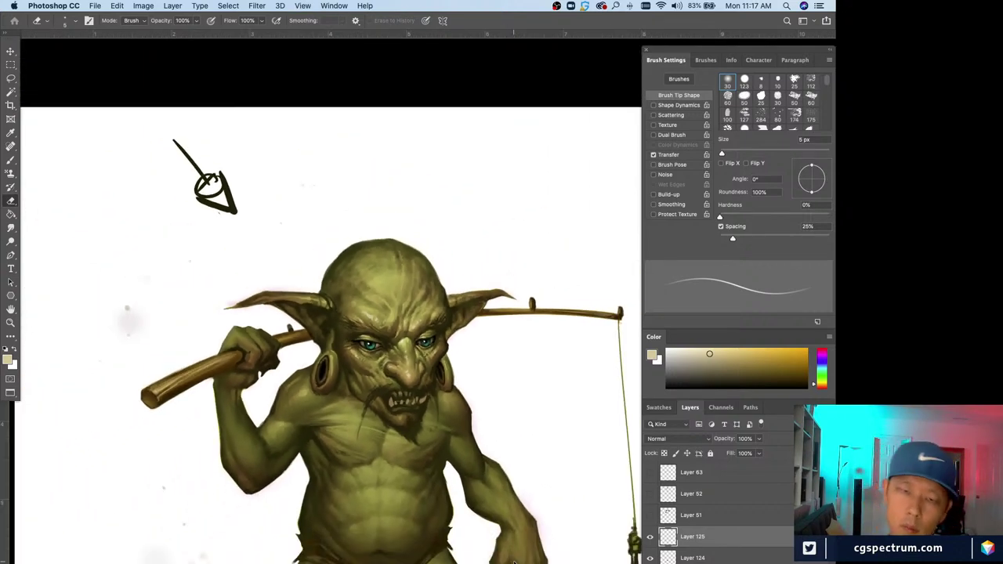
key("super+plus")
- Add a new layer above Layer 125 and choose a warm tan brush color, shifting its hue to red
key("b")
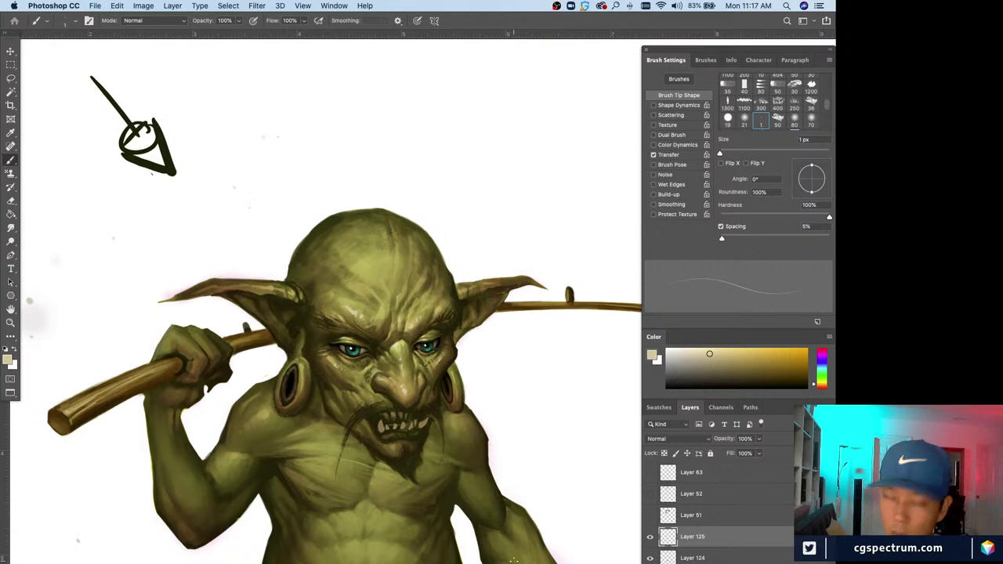
left_click_drag(362, 491, 344, 484)
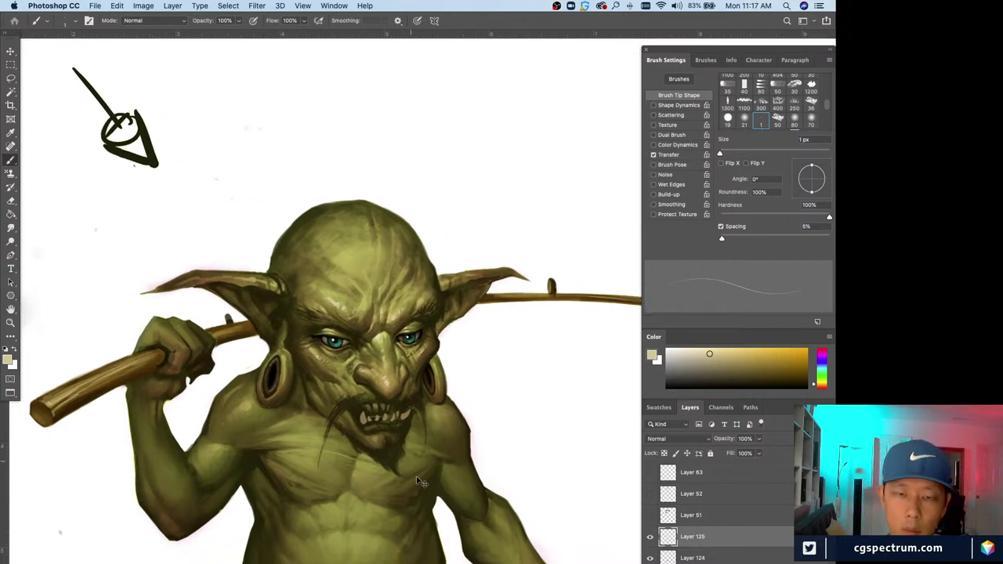
key("super+plus")
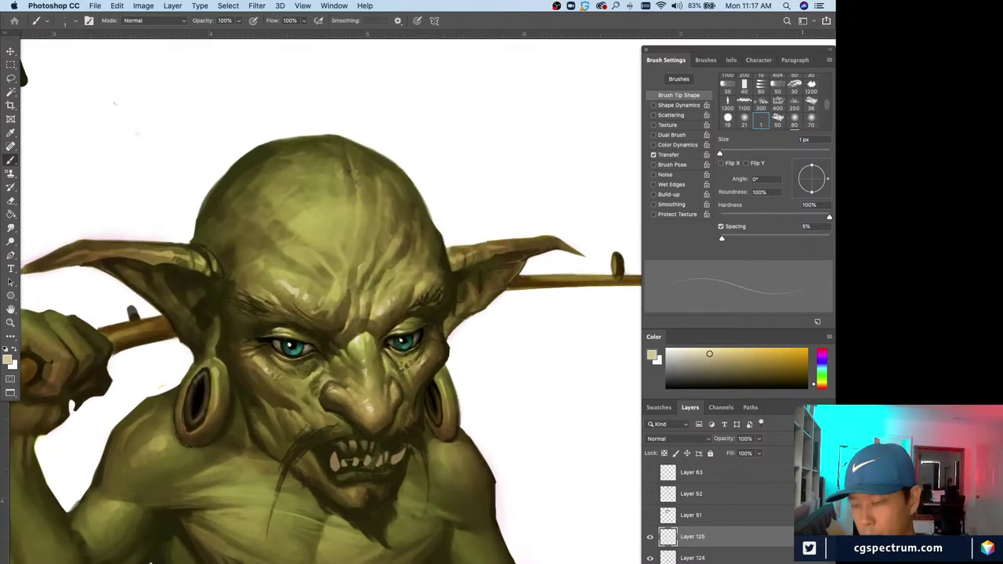
left_click(359, 403, "alt")
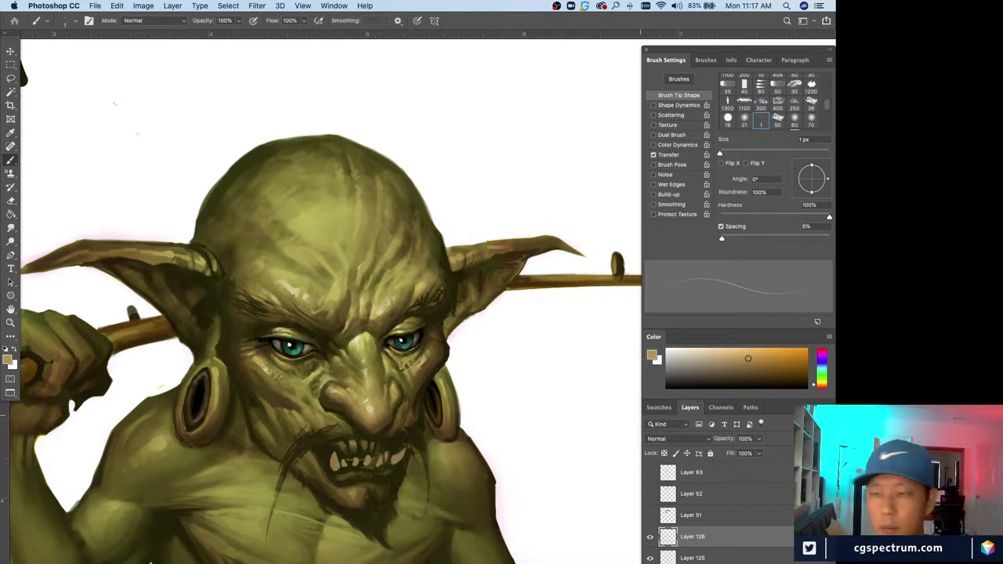
left_click_drag(815, 385, 815, 391)
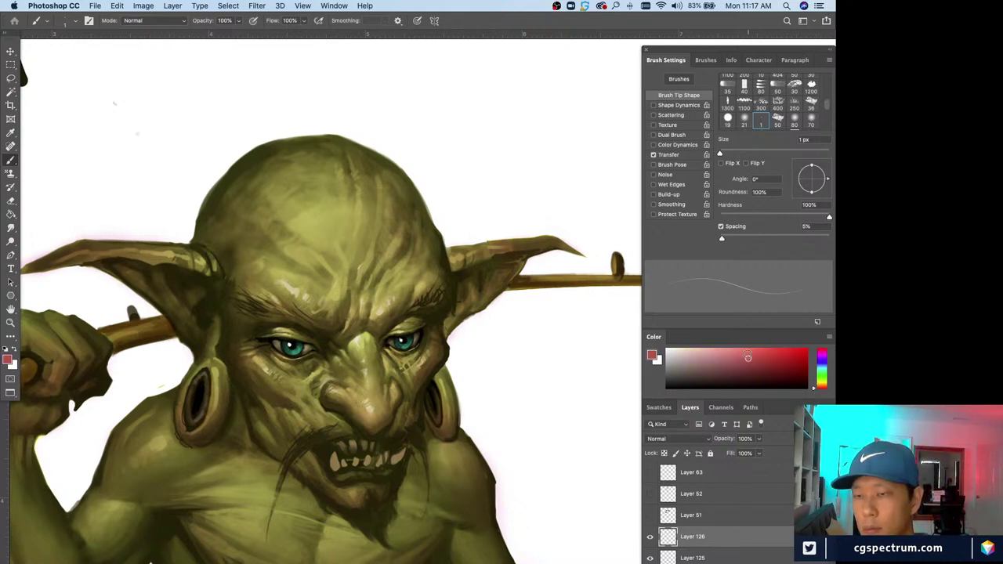
- Paint reddish tear ducts in the inner corners of both eyes with a 3 px brush
key("super+equal")
key("bracketright")
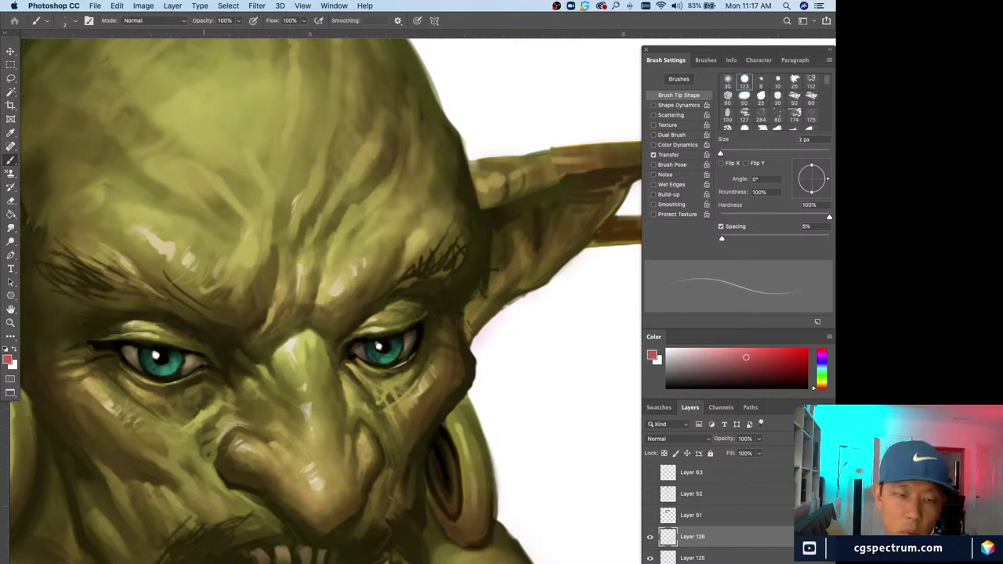
key("bracketright")
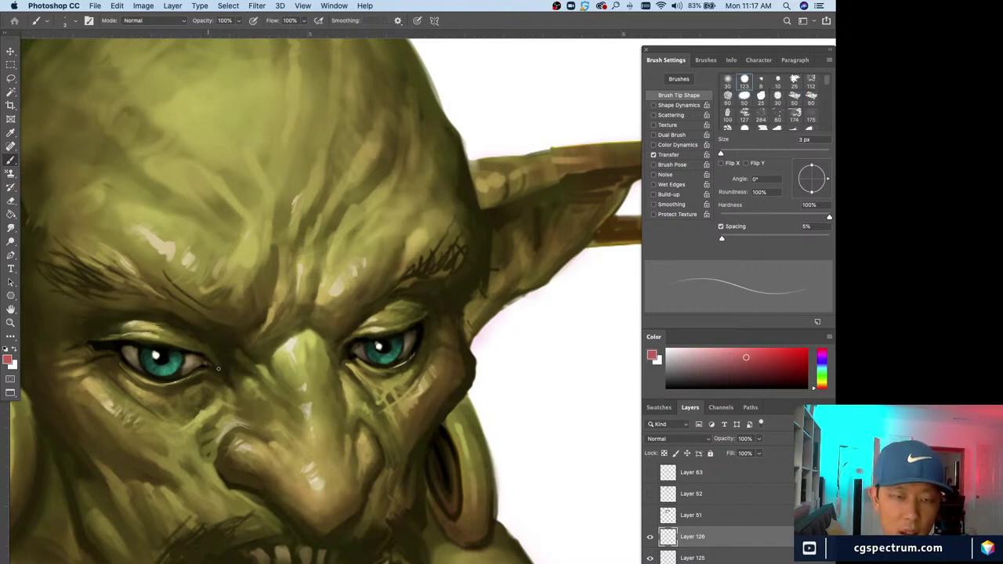
left_click(207, 362, "alt")
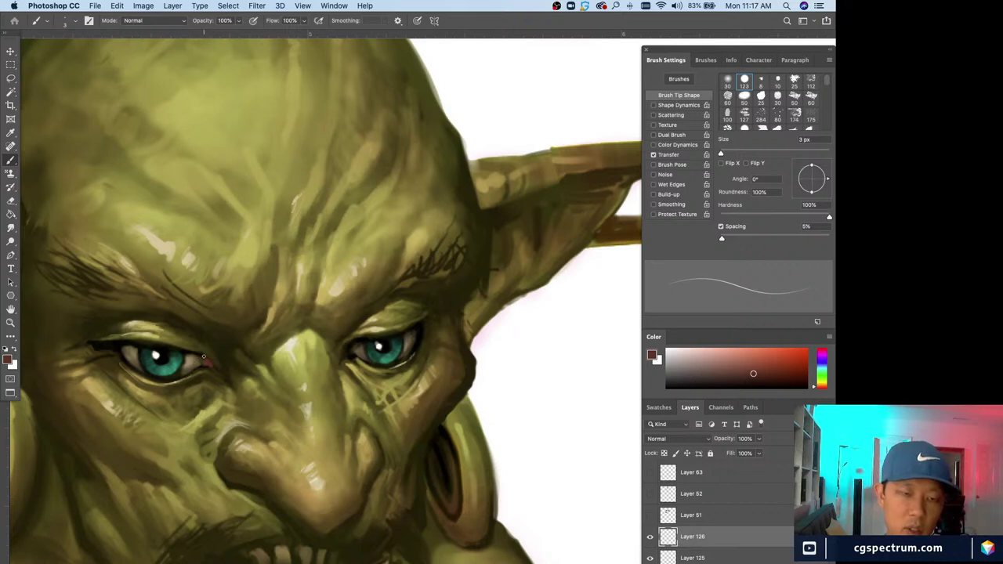
left_click(353, 353, "alt")
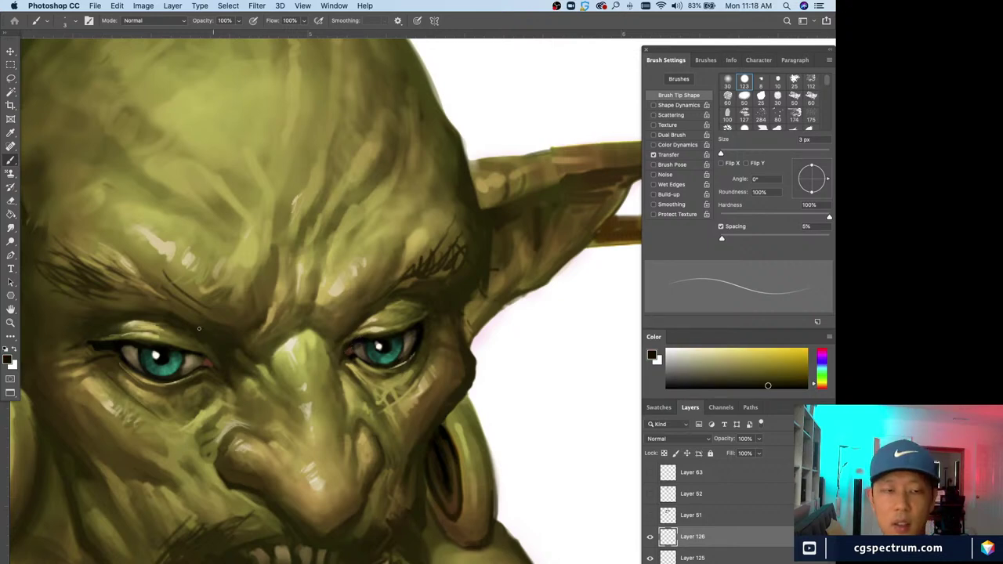
- Refine the inner eye corners with a dark reddish brown sampled from the tear duct, using a 2 px brush
left_click(209, 362, "alt")
key("bracketleft")
key("bracketleft")
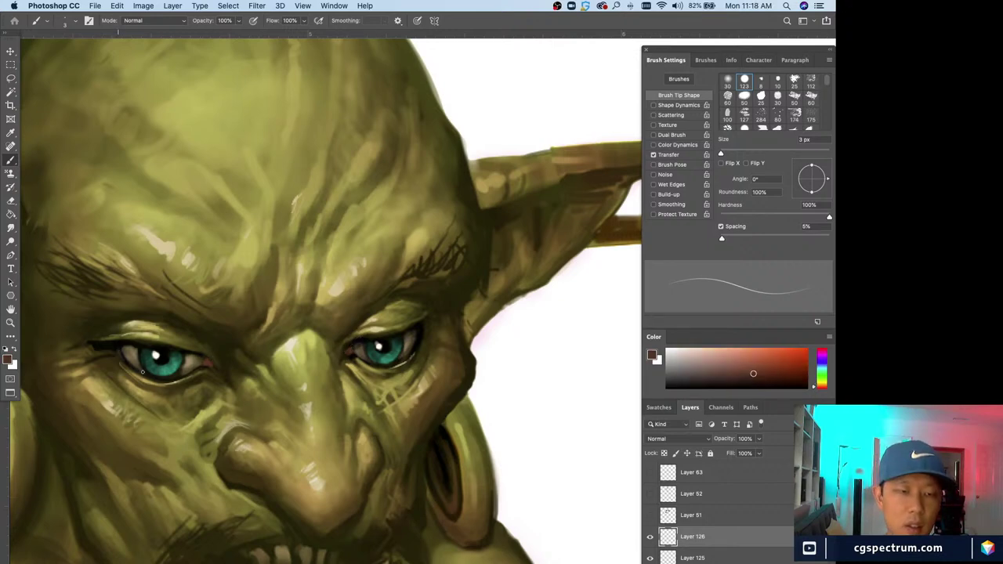
key("comma")
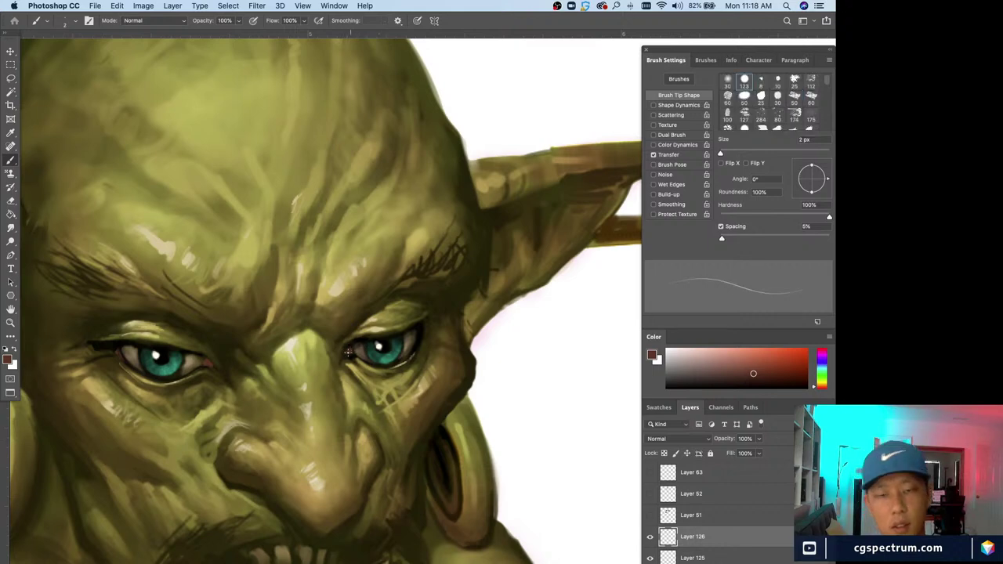
- Examine the face and full figure at several magnifications, comparing the painting with Layer 126 hidden and shown
key("super+0")
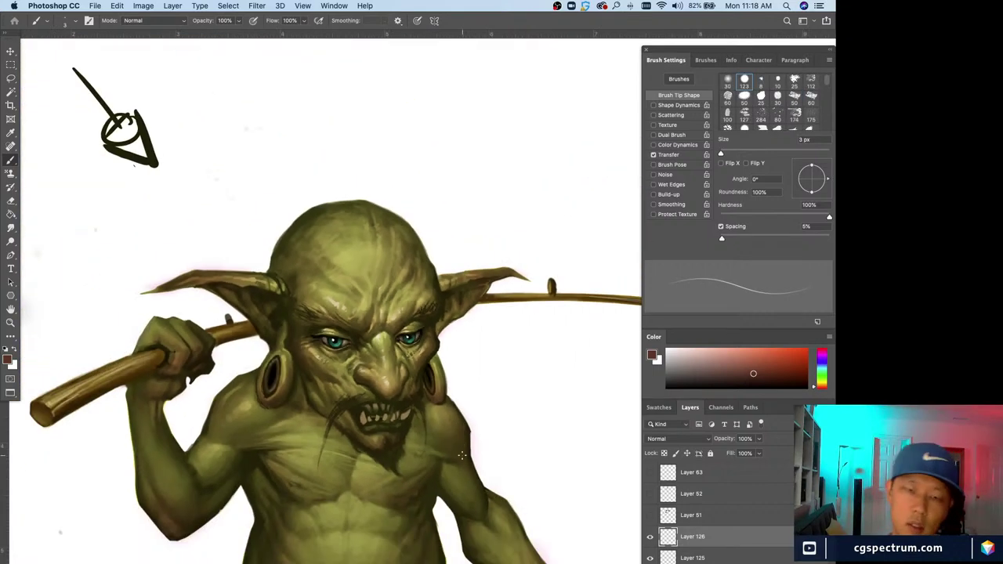
key("super+plus")
left_click_drag(339, 500, 357, 482)
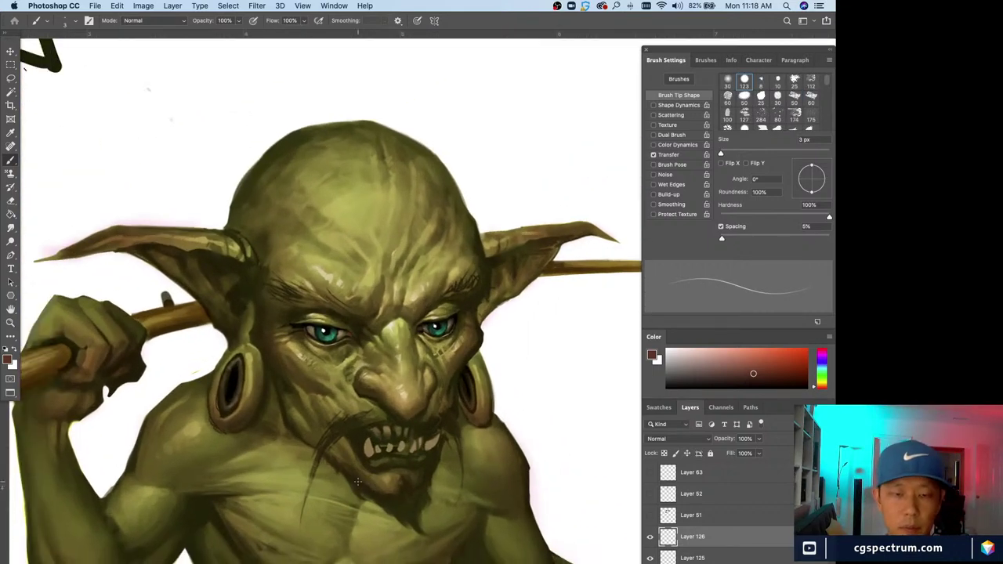
key("super+minus")
key("super+plus")
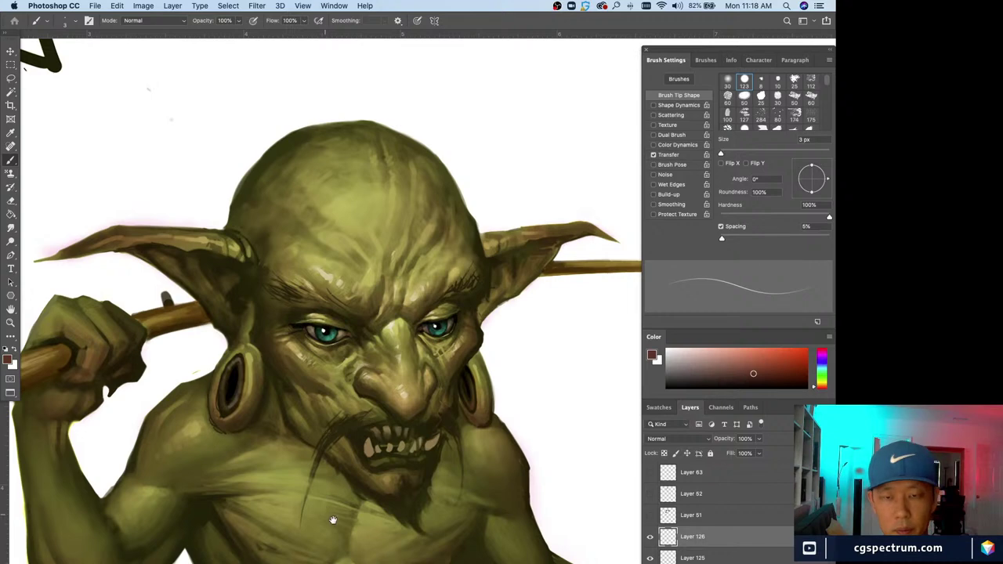
key("super+minus")
key("super+minus")
scroll(433, 520, "down", 3)
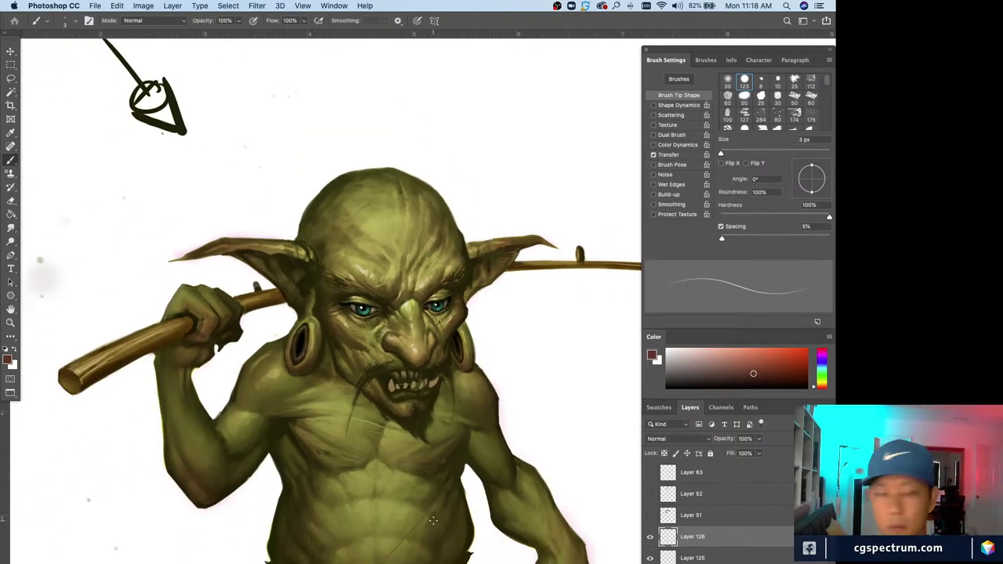
key("super+minus")
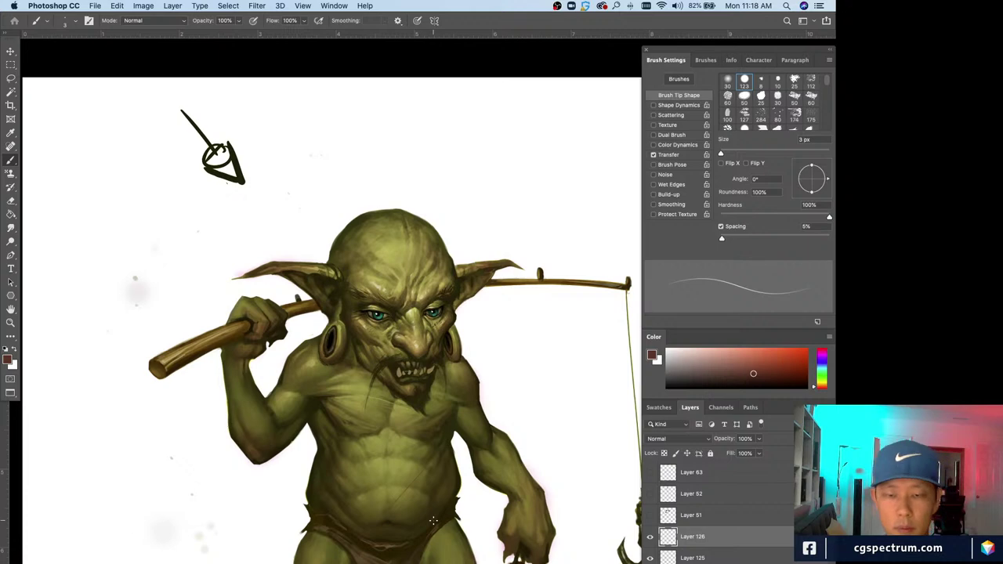
scroll(433, 521, "down", 2)
left_click(650, 538)
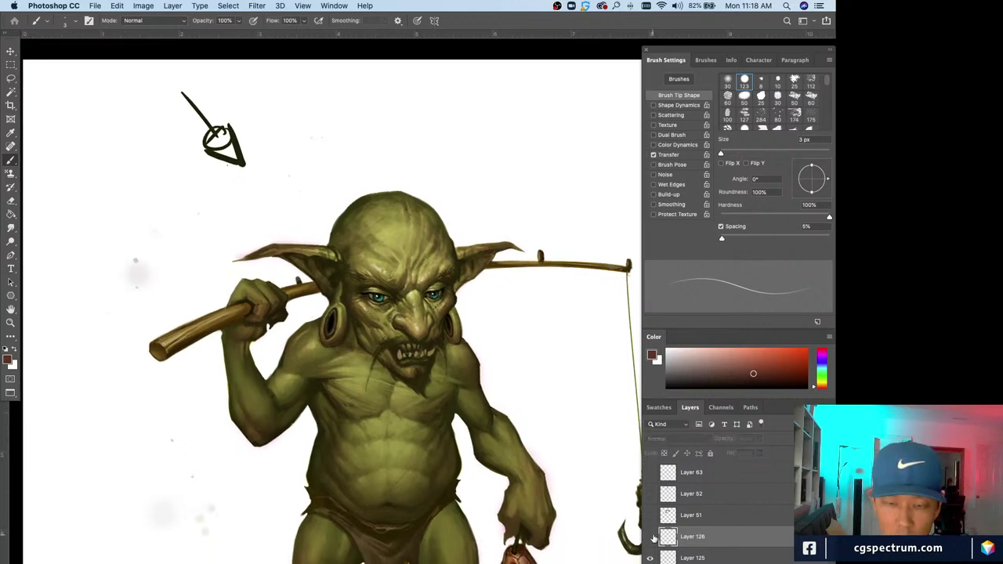
left_click(650, 537)
- Erase the stray line across the belly on Layer 126 with a soft 90 px eraser, then return to the brush
key("e")
scroll(269, 520, "down", 5)
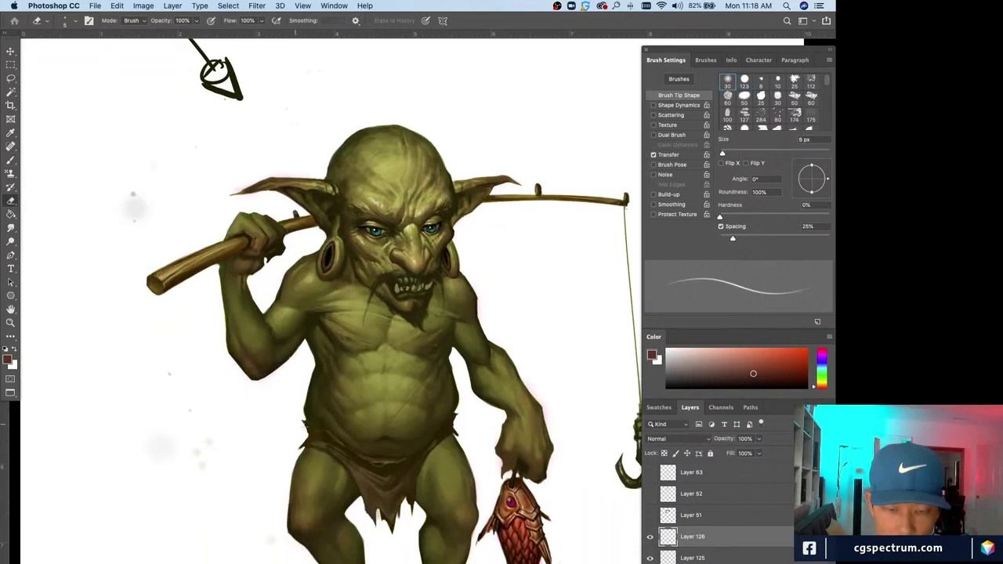
key("bracketright")
key("bracketright")
key("bracketright")
key("bracketright")
key("bracketright")
key("bracketright")
key("bracketright")
key("bracketright")
key("bracketright")
key("bracketright")
key("bracketright")
key("bracketright")
key("bracketright")
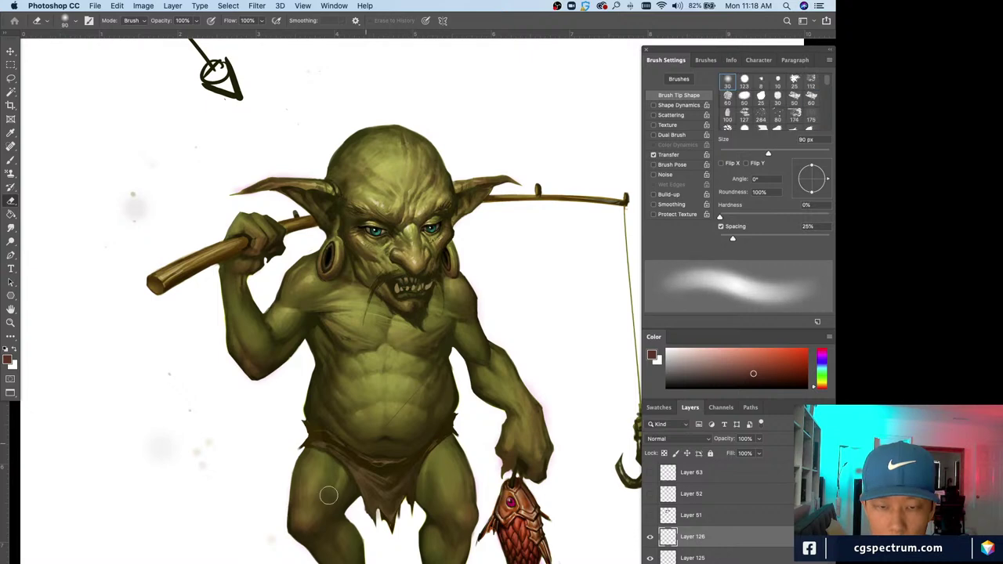
scroll(437, 351, "up", 3)
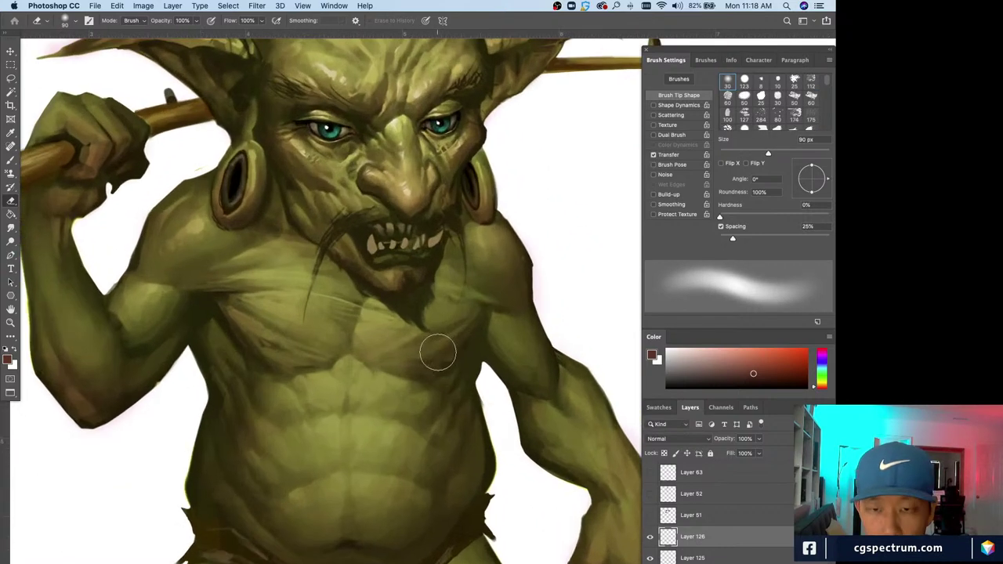
scroll(403, 538, "down", 4)
key("b")
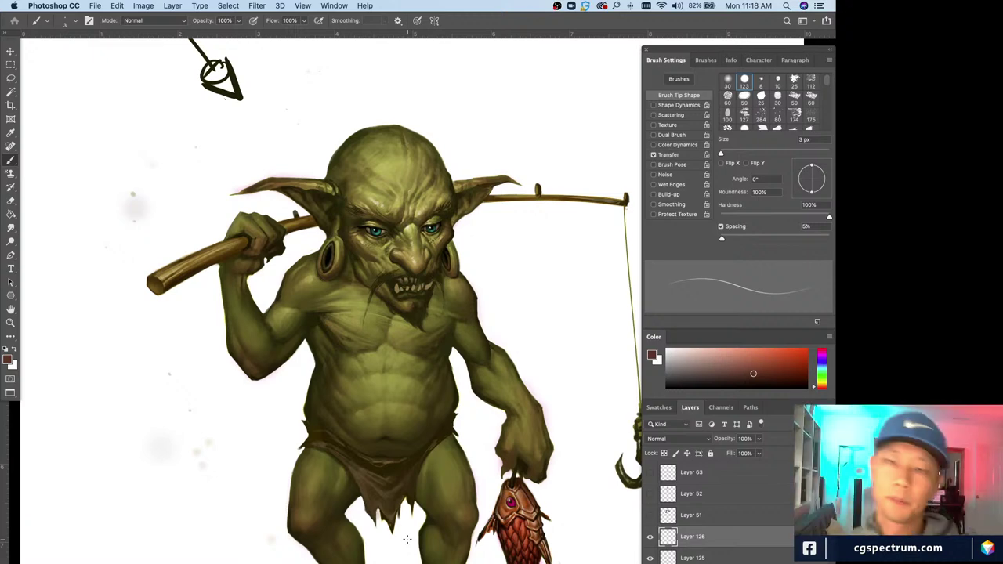
- Pick a pale warm grey and add a small highlight to the rod's line guide beside the raised hand with a 4 px brush
key("super+equal")
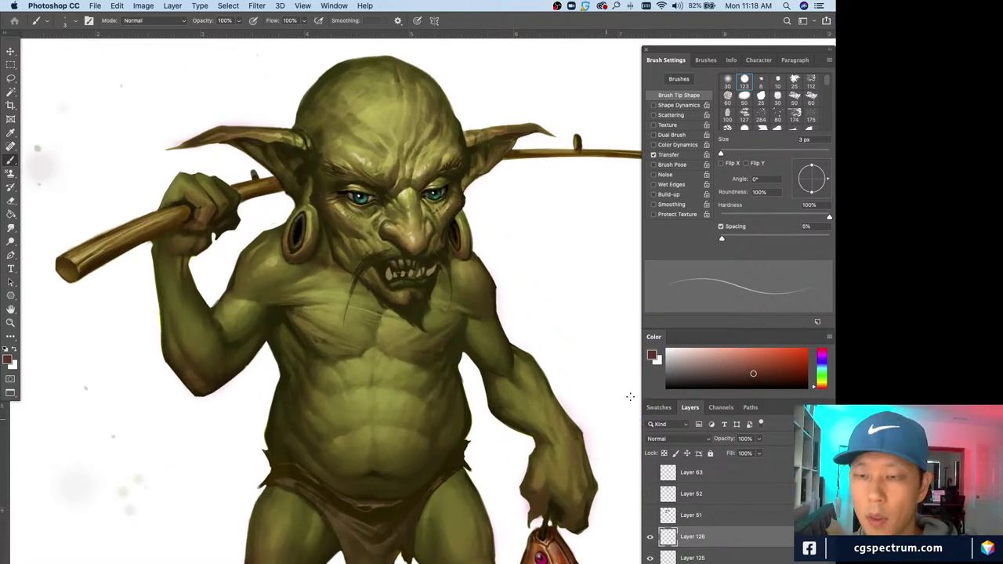
left_click(680, 362)
left_click_drag(539, 254, 472, 370)
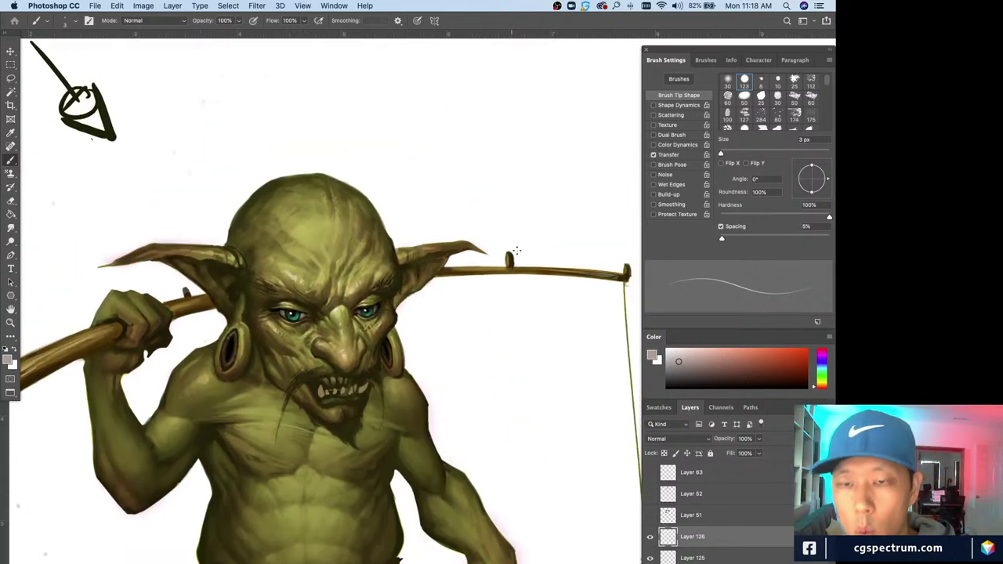
key("[")
key("bracketright")
key("bracketright")
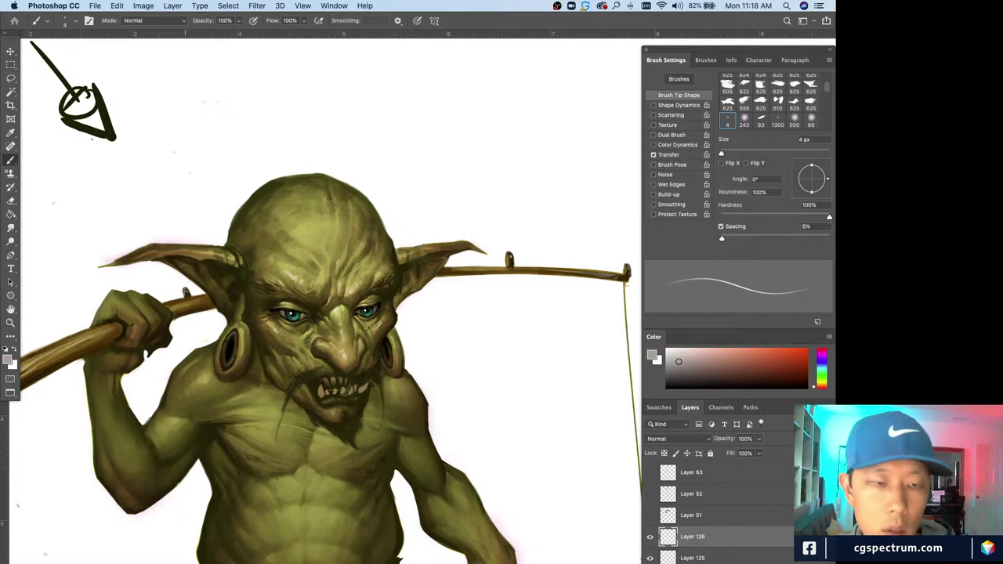
- Sample light skin tones from the painting and add highlights to the knuckles of the raised hand with a 4 to 6 px brush
key("super+minus")
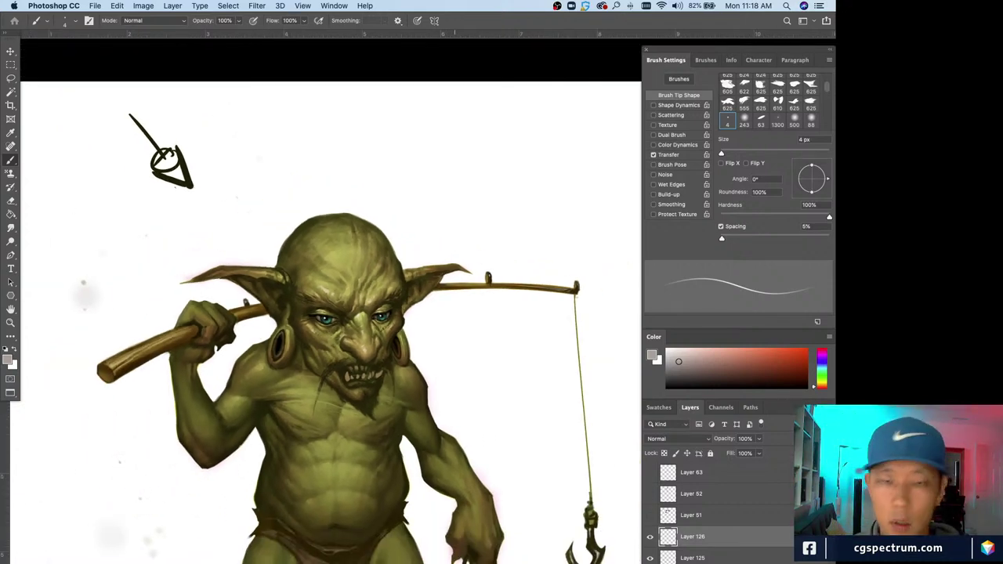
scroll(358, 536, "up", 2)
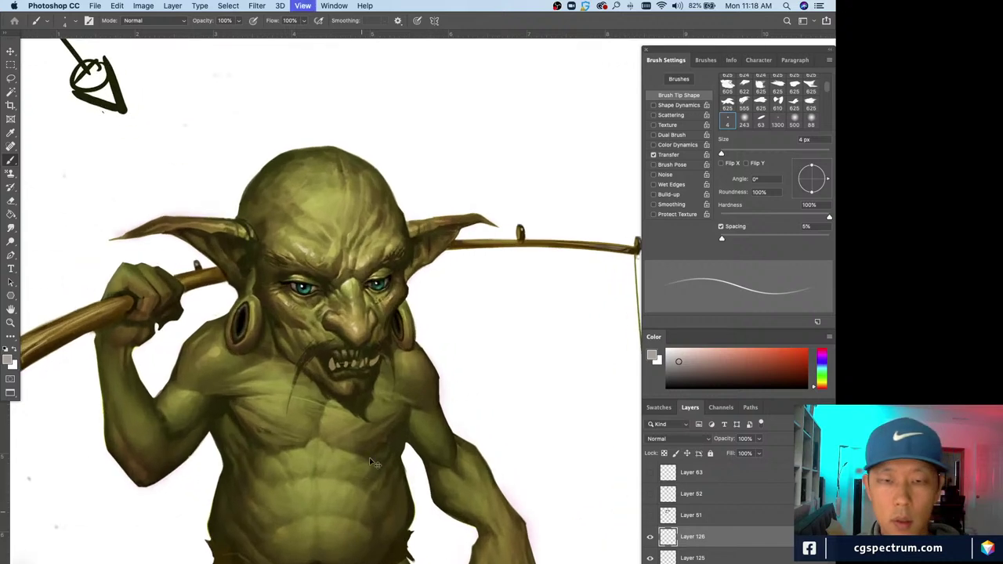
left_click(358, 324, "alt")
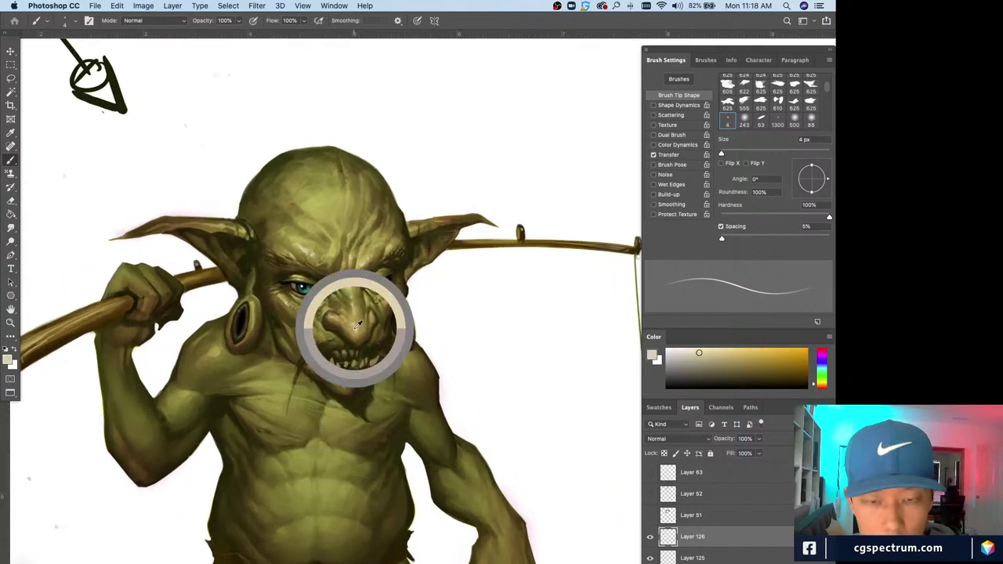
key("super+plus")
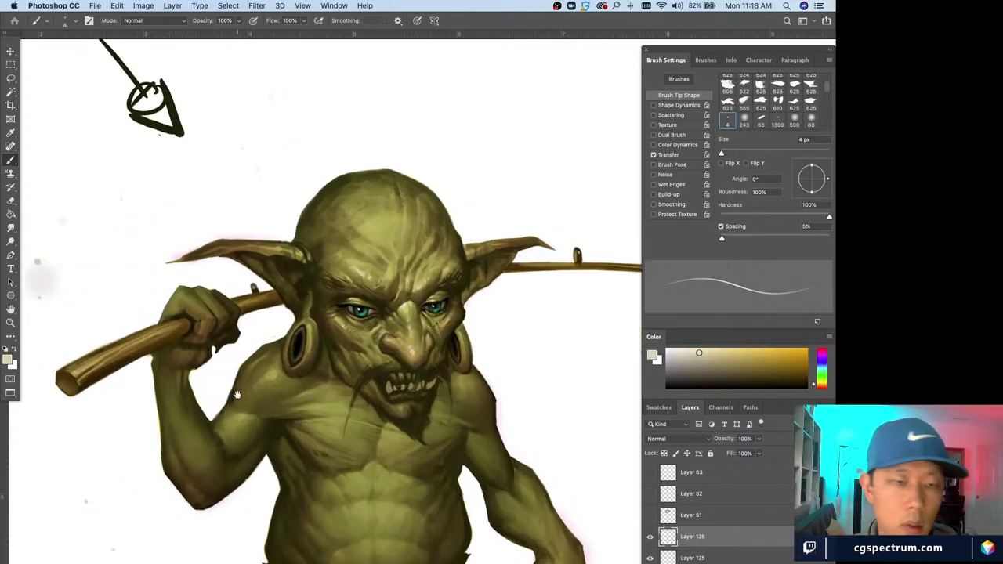
key("]")
key("]")
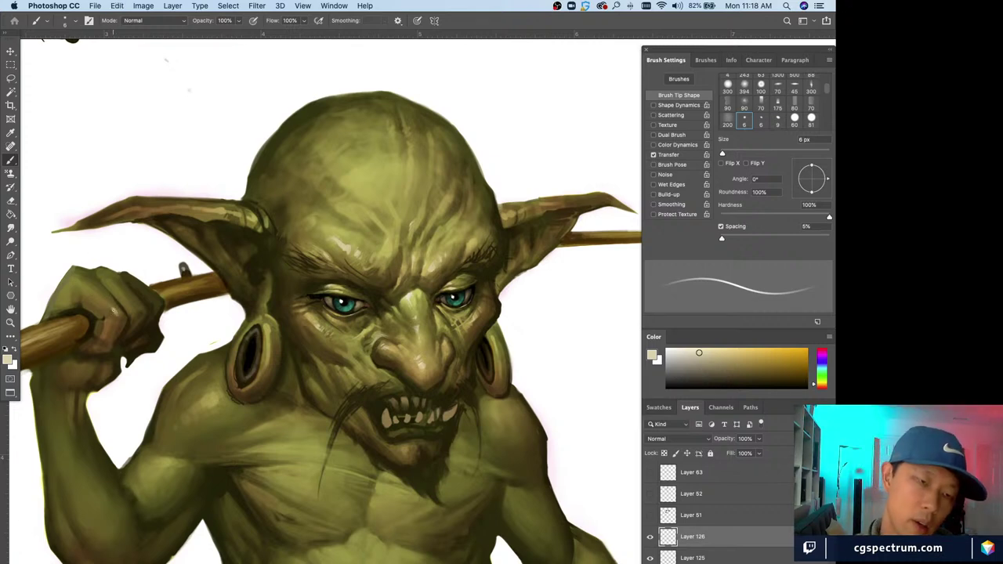
key("comma")
left_click(114, 310, "alt")
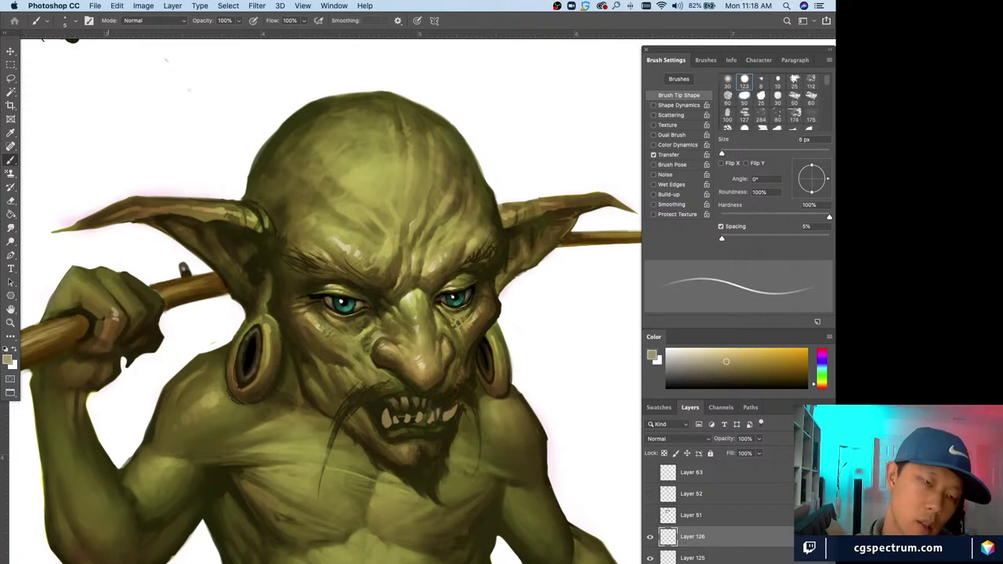
key("comma")
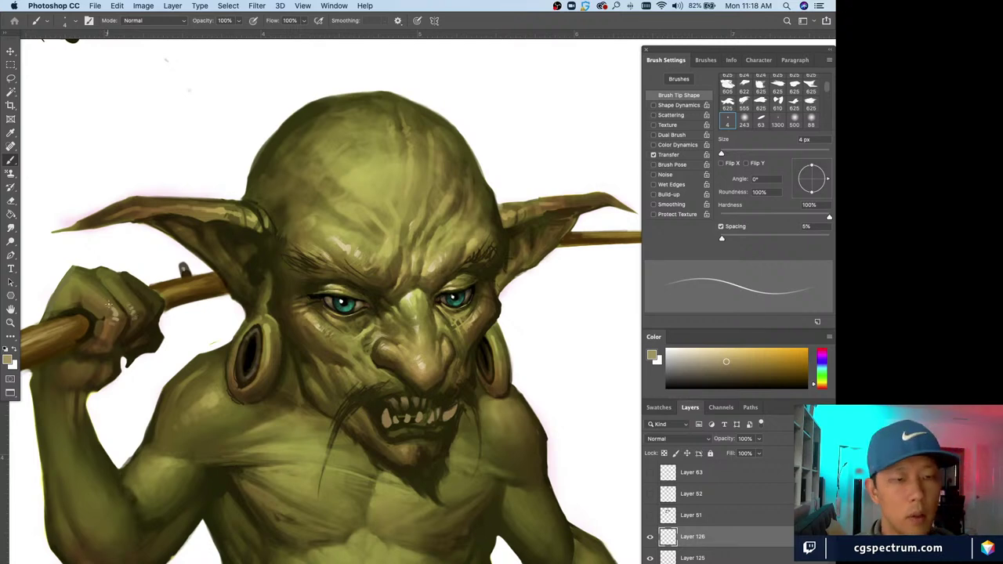
- Touch up the torso shading with a brush of up to 8 px and a soft 90 px eraser, checking the full figure
key("super+minus")
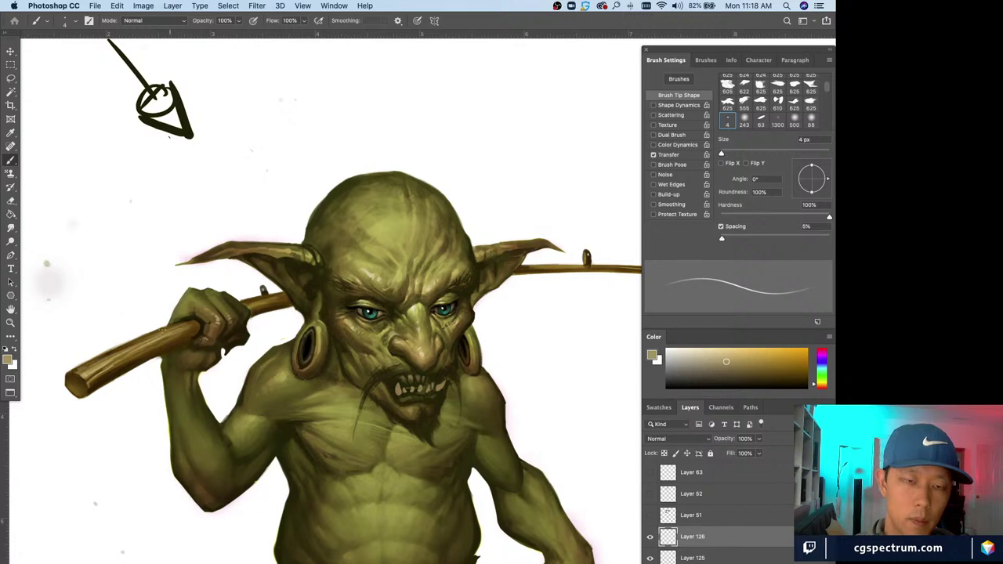
key("]")
key("]")
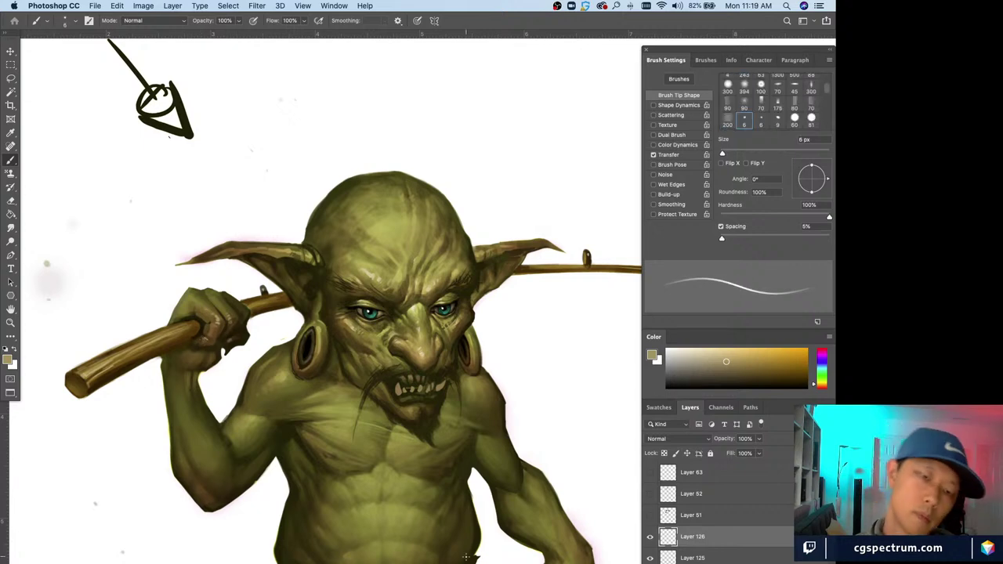
key("bracketright")
key("bracketright")
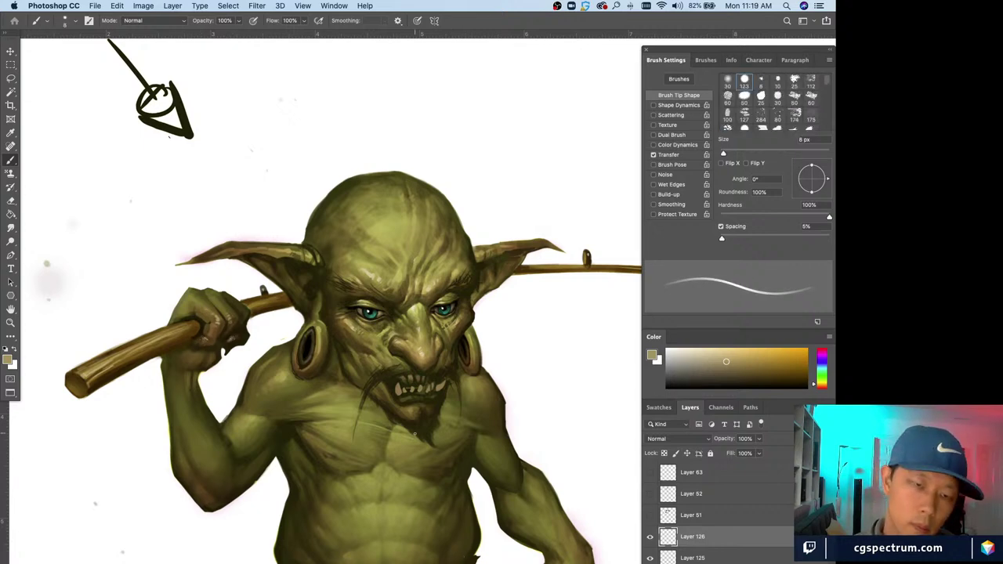
key("e")
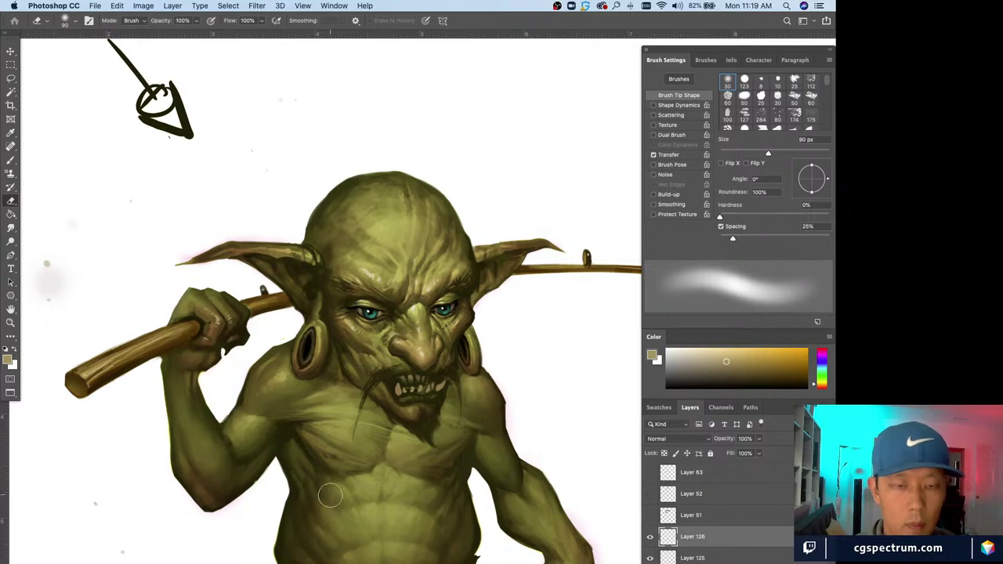
key("b")
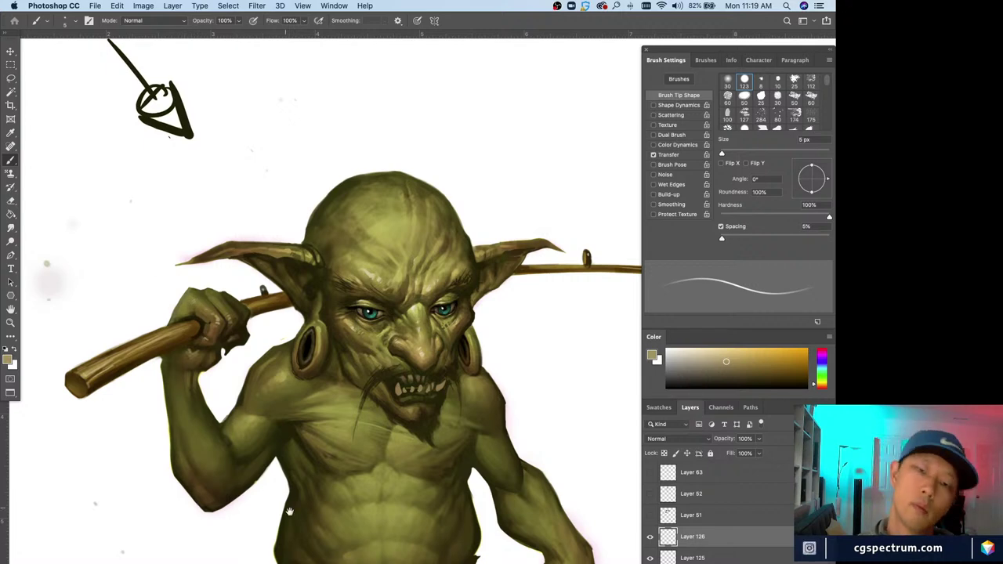
key("super+minus")
key("super+minus")
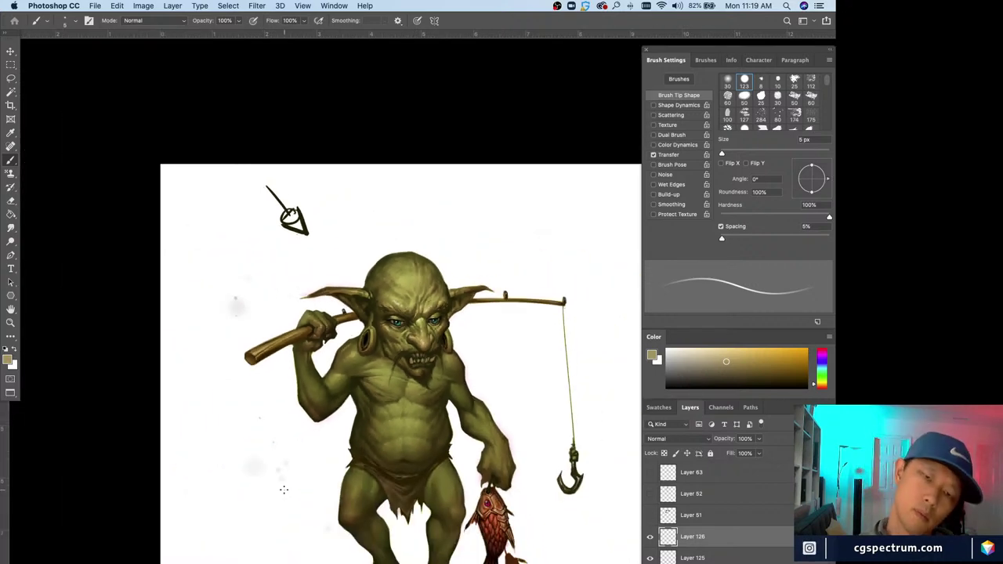
key("super+plus")
key("super+plus")
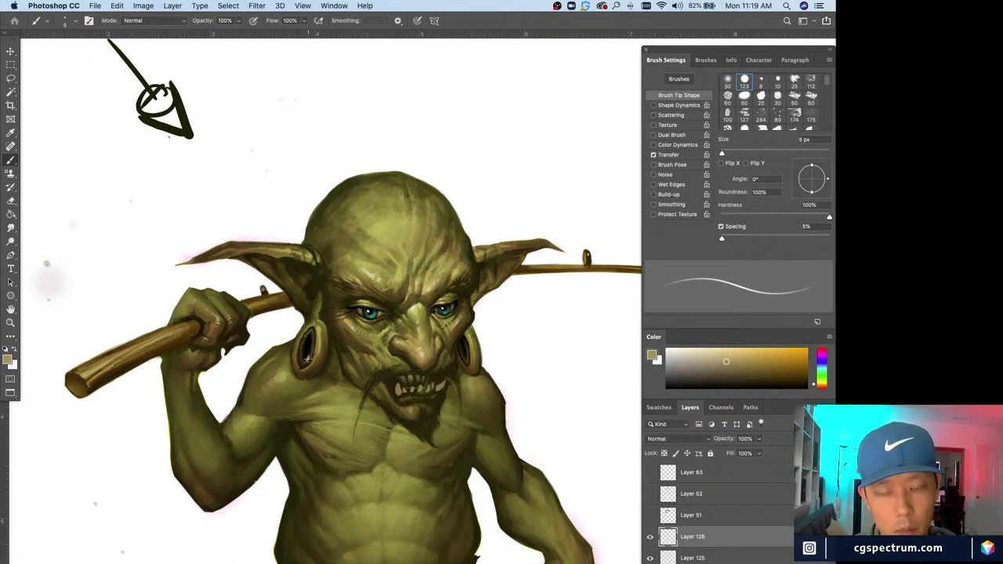
- Undo the last stroke and refine the inside of the earring on the raised-arm side with a 4 px brush and a soft 9 px eraser
key("super+z")
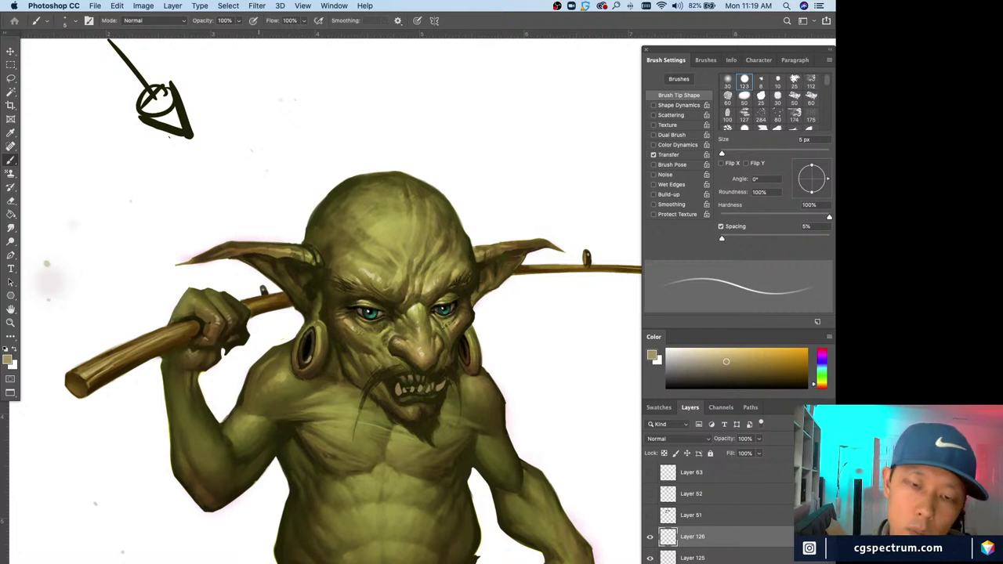
key("super+equal")
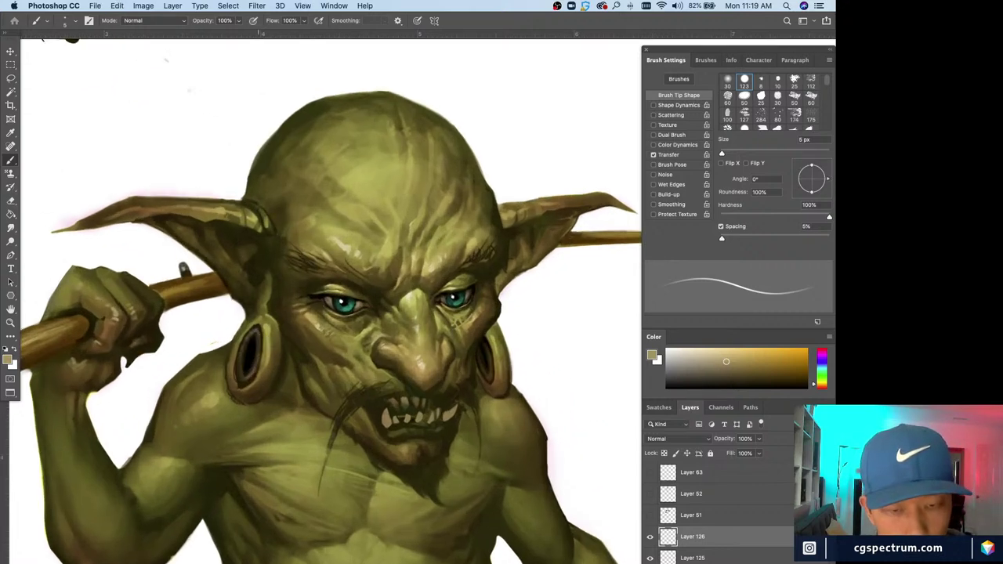
key("[")
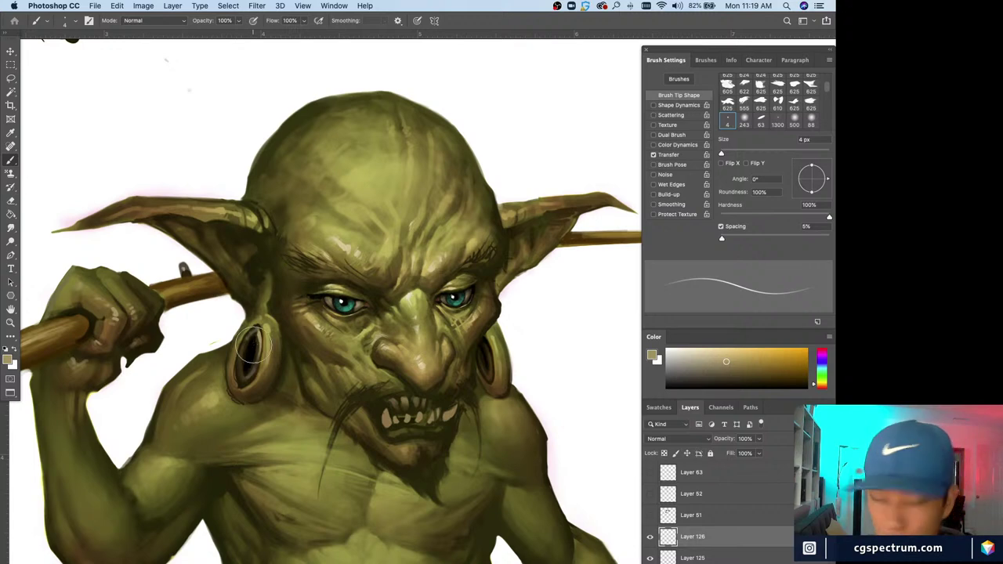
key("e")
key("bracketleft")
key("bracketleft")
key("bracketleft")
key("bracketleft")
key("bracketleft")
key("bracketleft")
key("bracketleft")
key("bracketleft")
key("bracketleft")
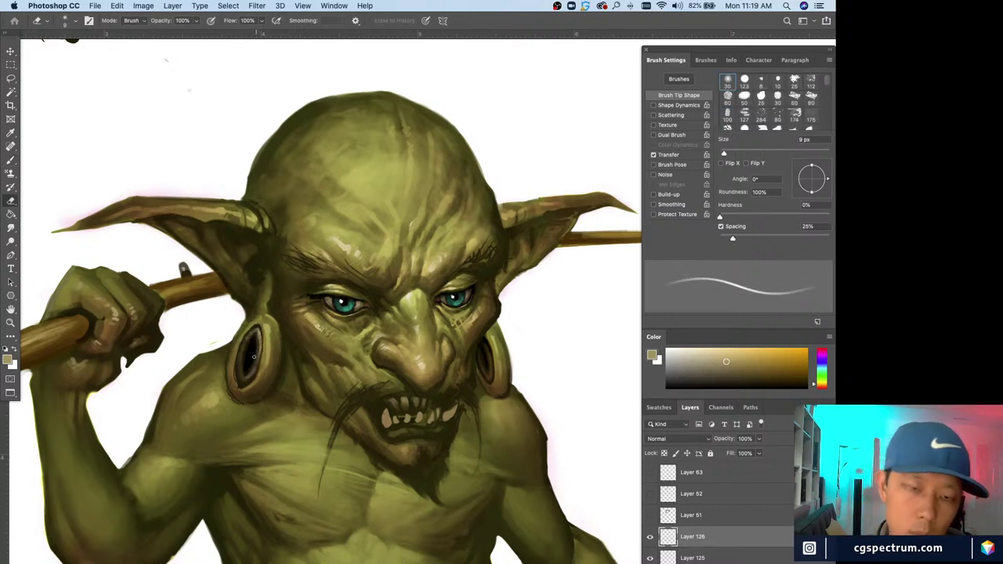
key("b")
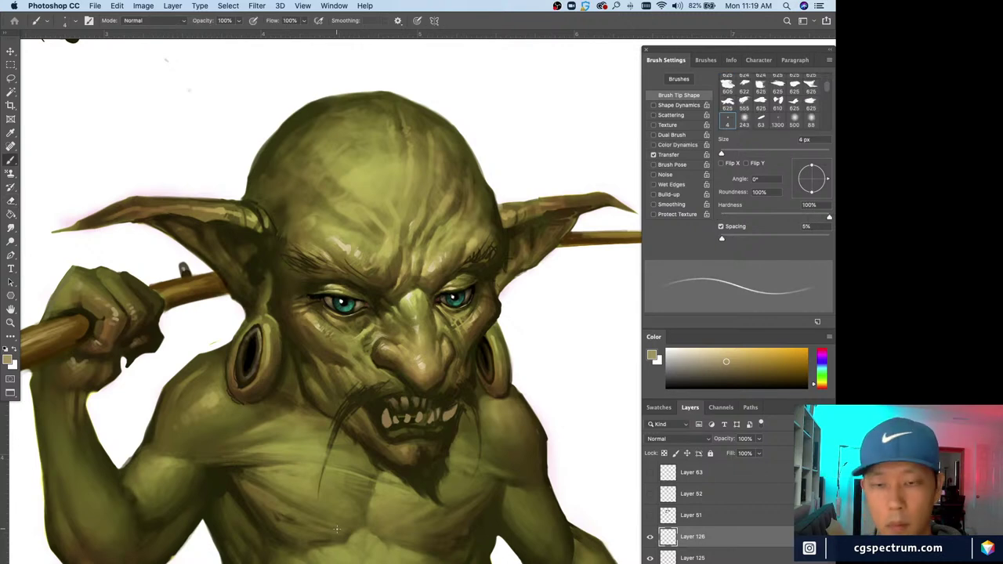
- Refine the shoulder beside the earring with sampled olive tones using a 3 to 5 px brush, then add a new layer above Layer 126
scroll(337, 530, "down", 2)
key("super+minus")
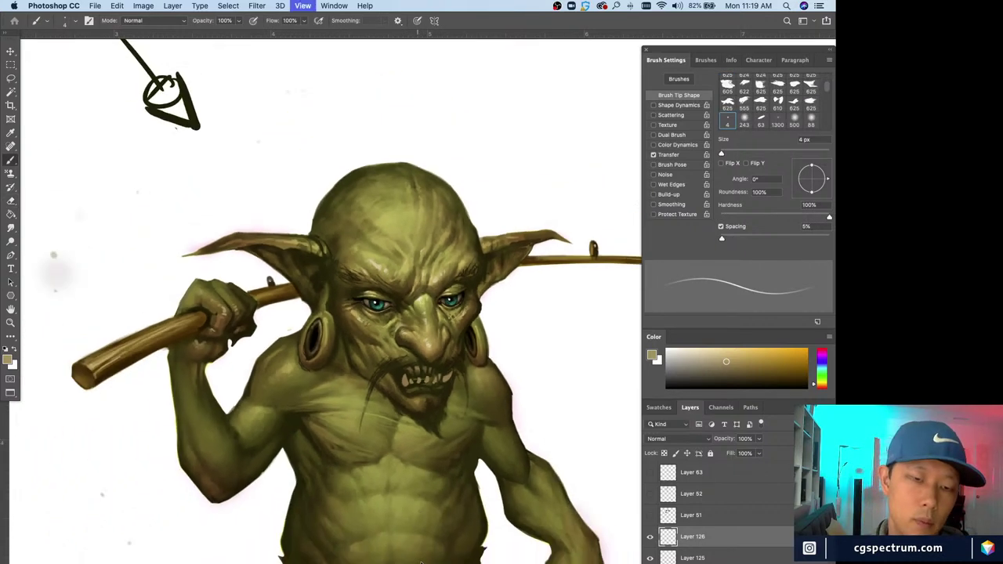
key("super+plus")
left_click(239, 370, "alt")
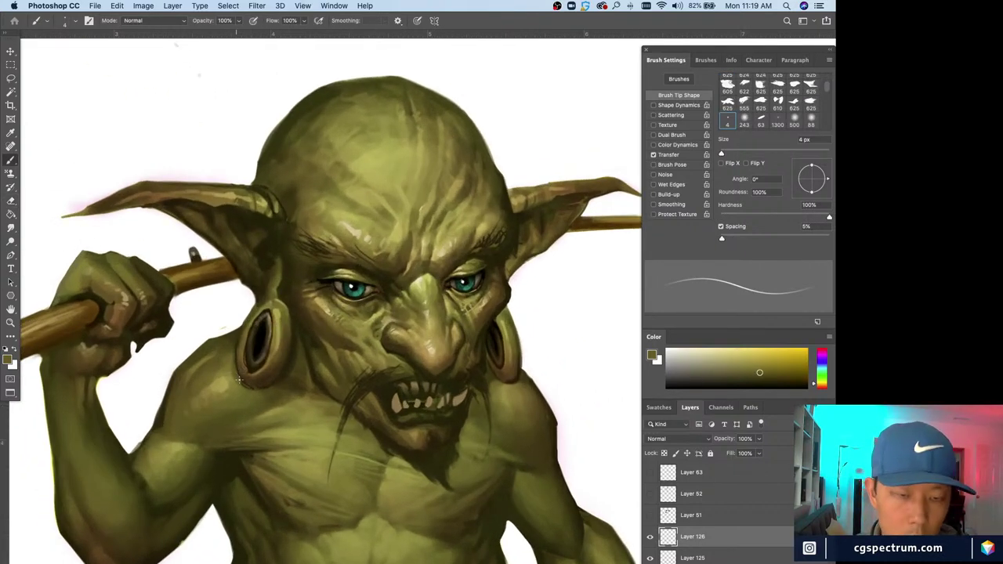
left_click(225, 363, "alt")
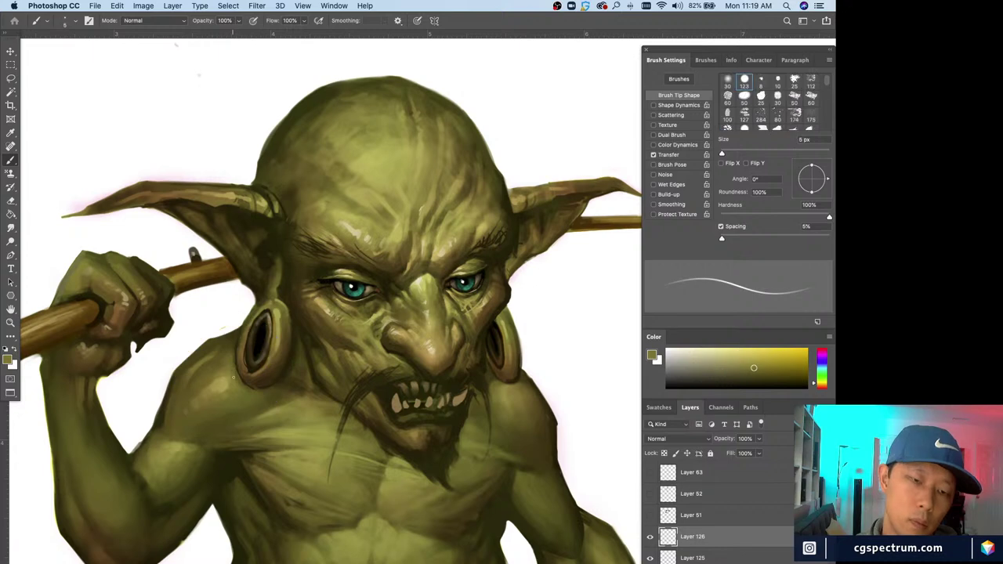
left_click(221, 384, "alt")
key("bracketleft")
key("bracketleft")
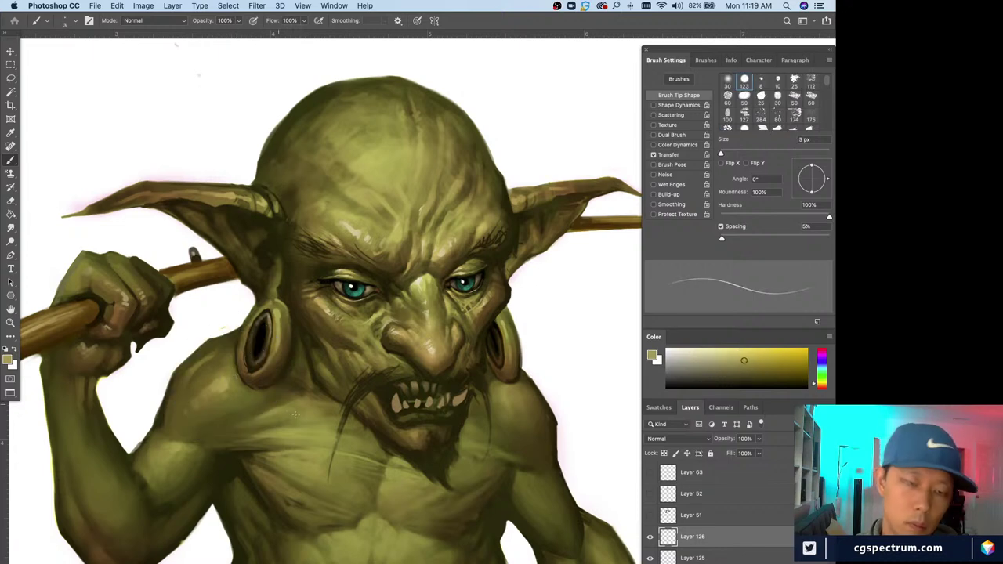
key("ctrl+minus")
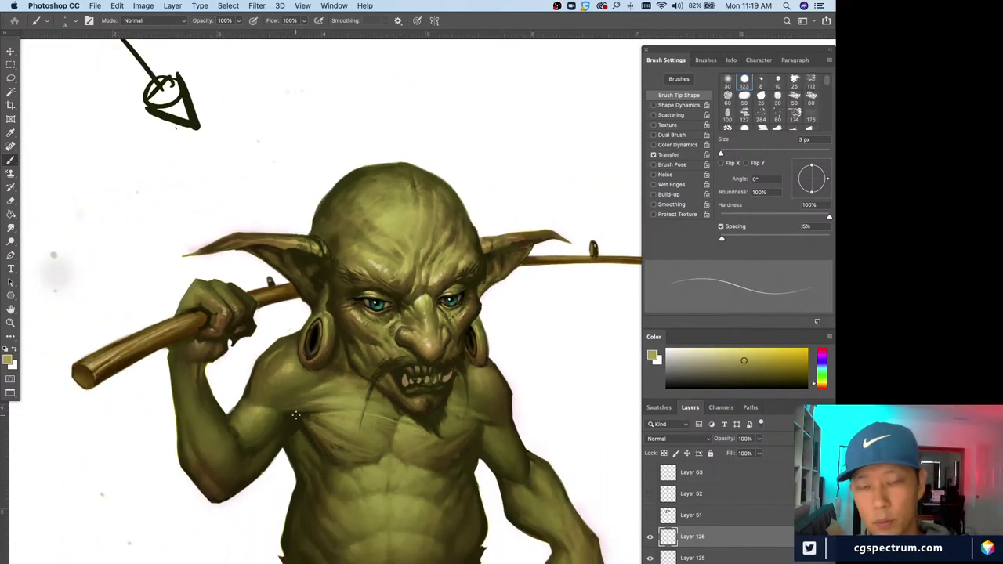
key("ctrl+shift+alt+n")
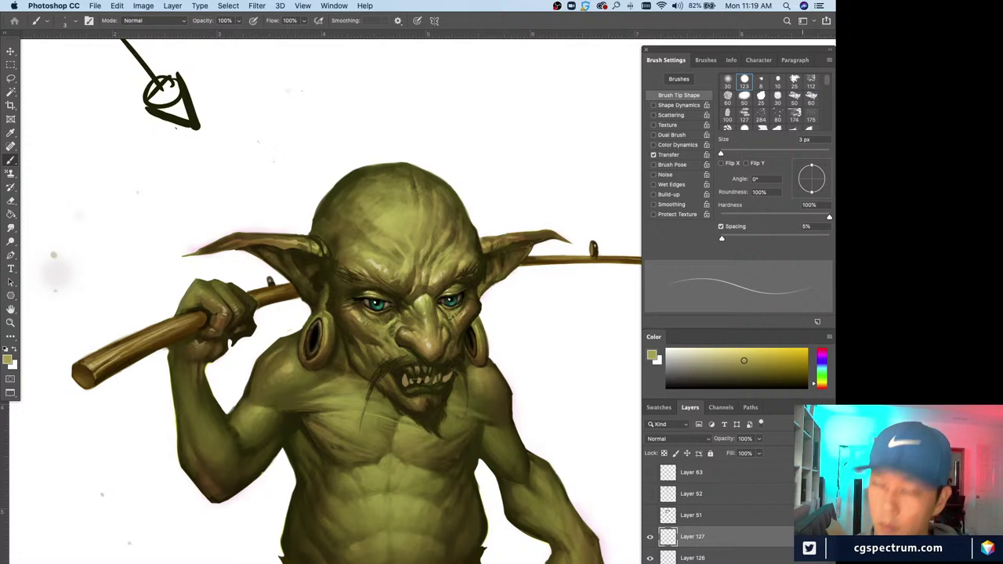
- Examine the whole figure at several magnifications, from the face and torso to the legs, hook and fish
scroll(213, 499, "down", 2)
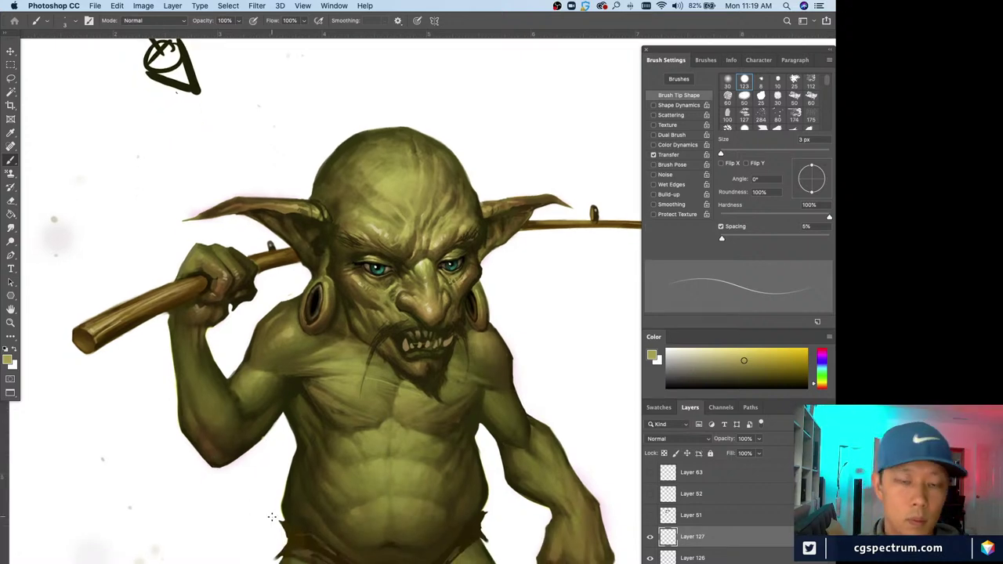
key("ctrl+minus")
key("ctrl+minus")
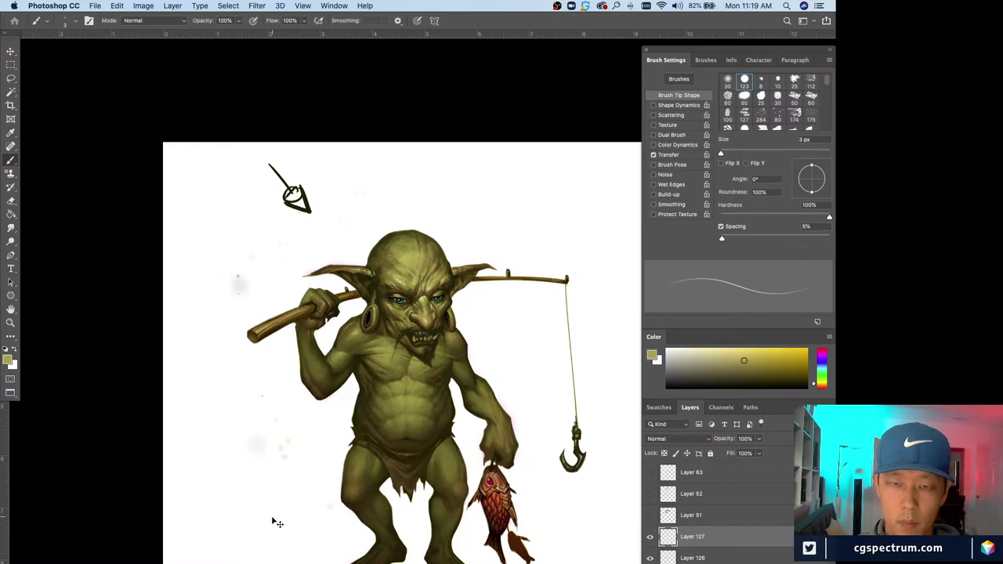
key("ctrl+minus")
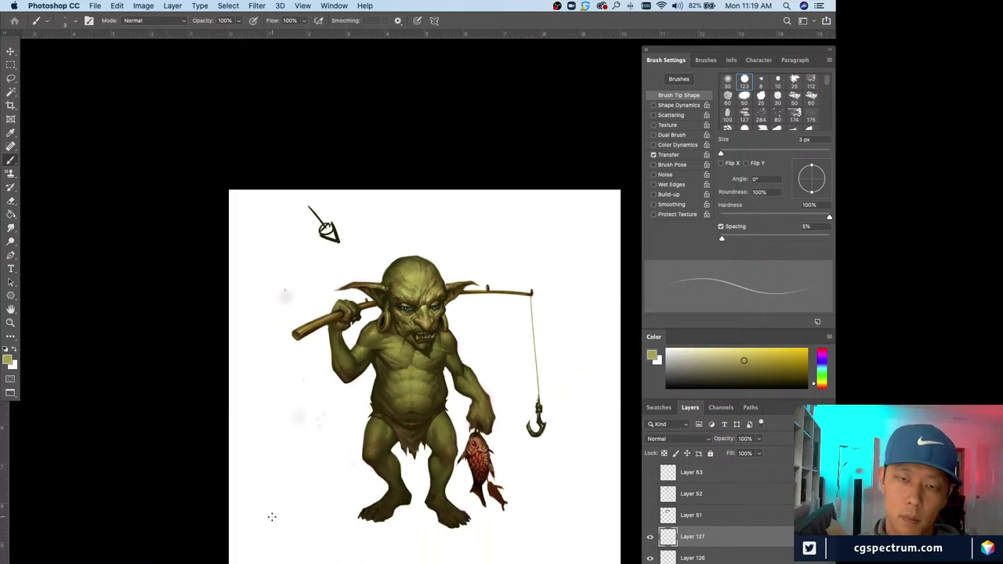
key("ctrl+plus")
key("ctrl+plus")
key("ctrl+plus")
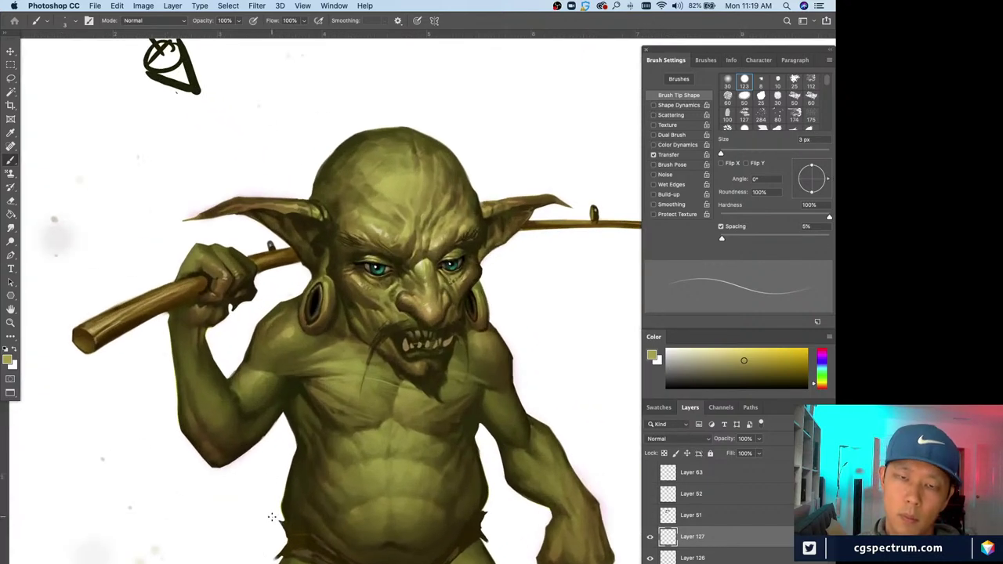
key("super+plus")
left_click_drag(427, 510, 400, 533)
key("super+minus")
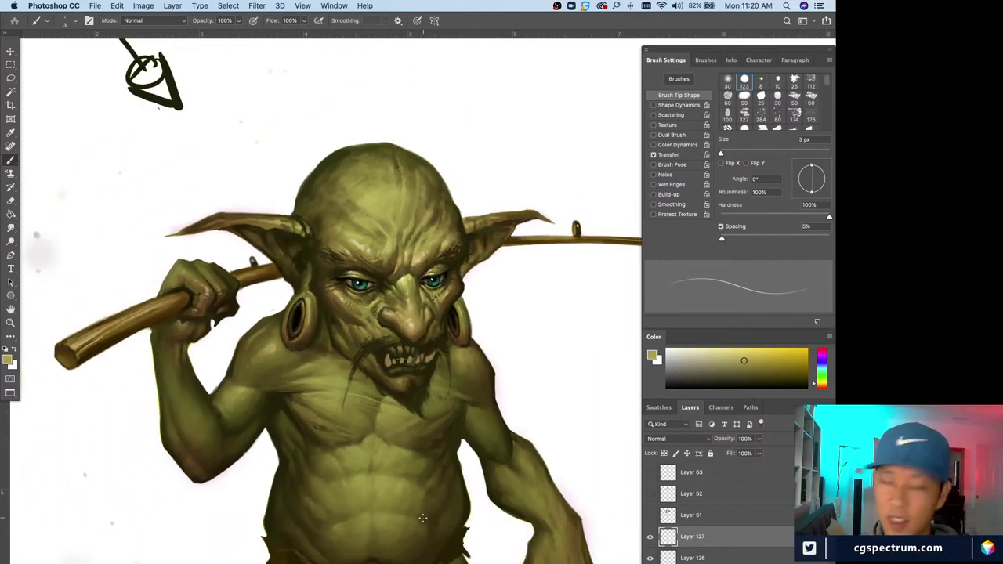
left_click_drag(351, 491, 239, 433)
key("super+minus")
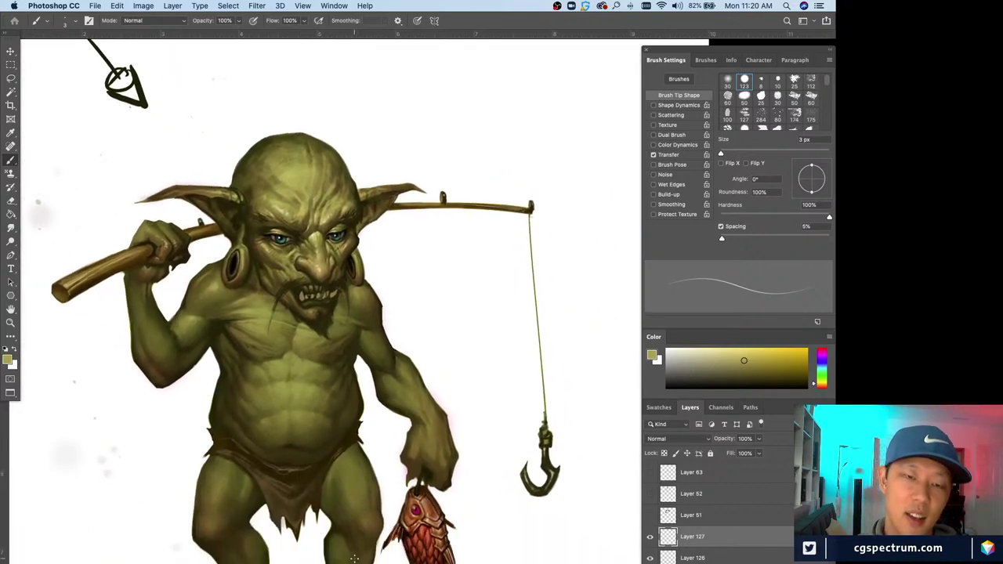
scroll(354, 557, "down", 5)
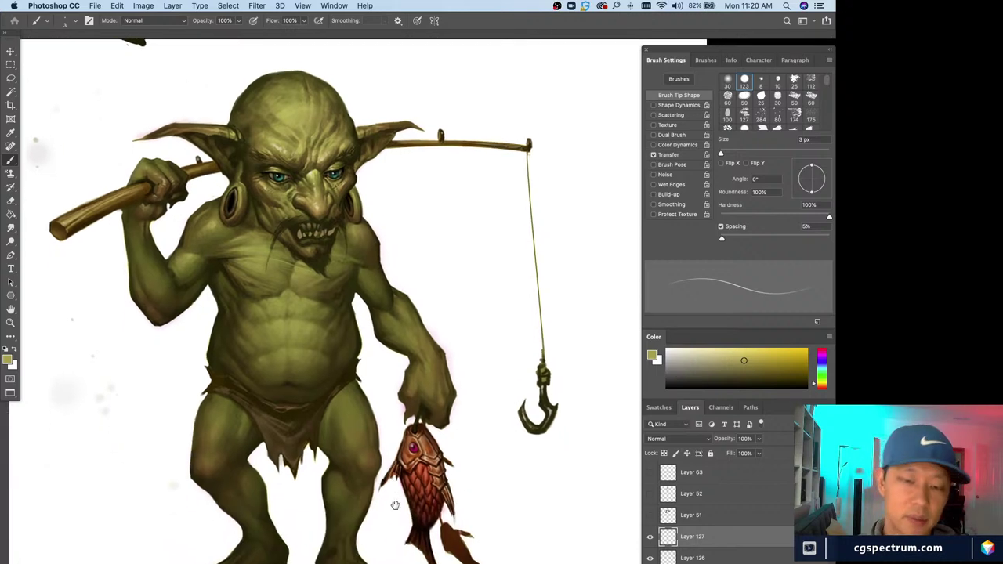
- Examine the head and upper body at several magnifications, comparing the mouth and face with the rest of the figure
left_click_drag(142, 357, 152, 419)
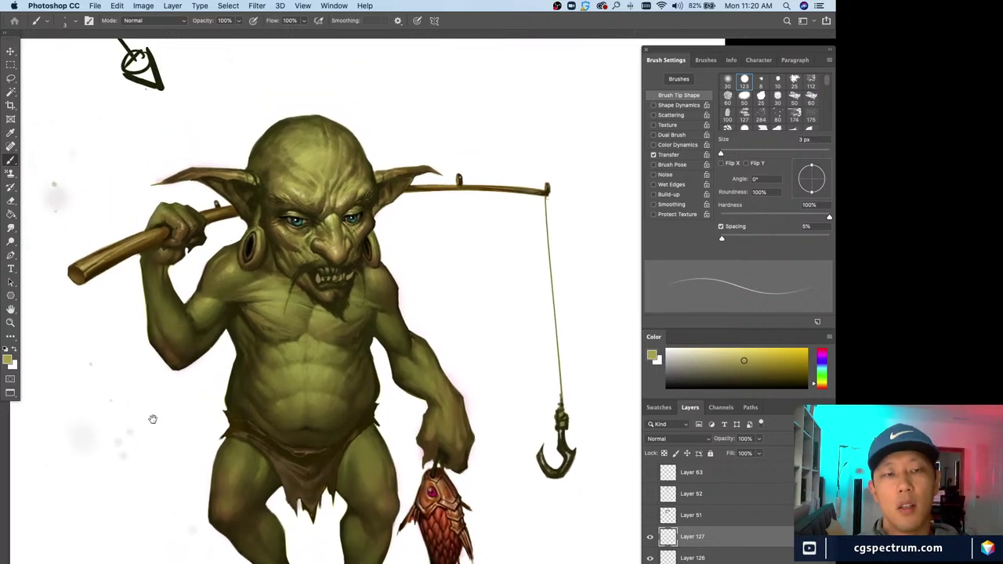
key("super+plus")
left_click_drag(185, 386, 210, 431)
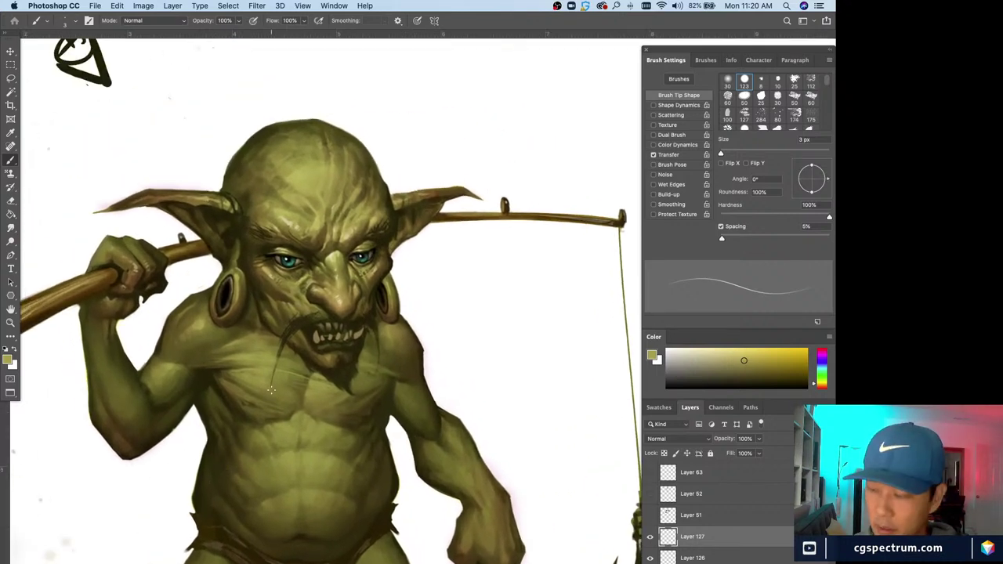
scroll(263, 444, "up", 5)
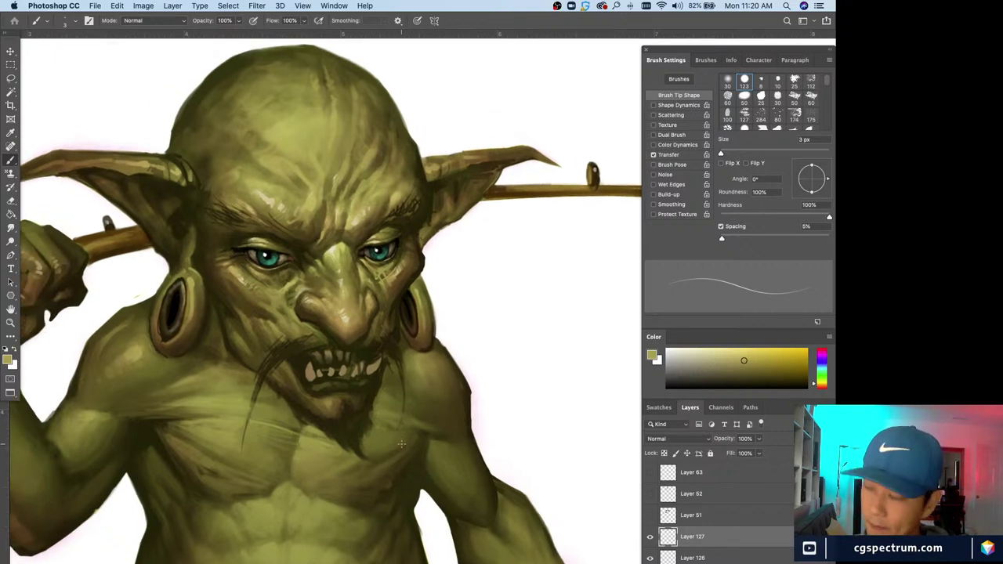
left_click(306, 365, "alt")
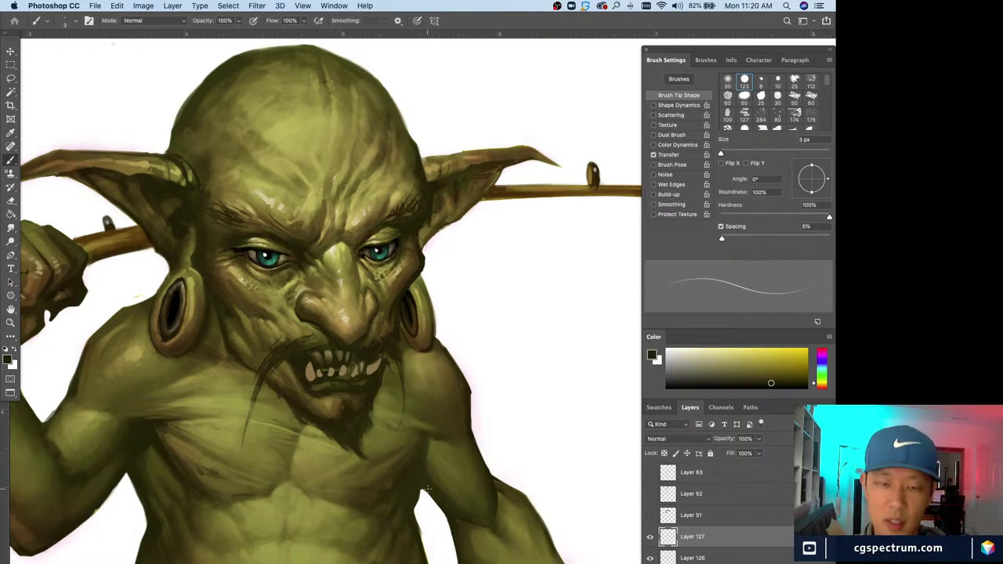
key("super+minus")
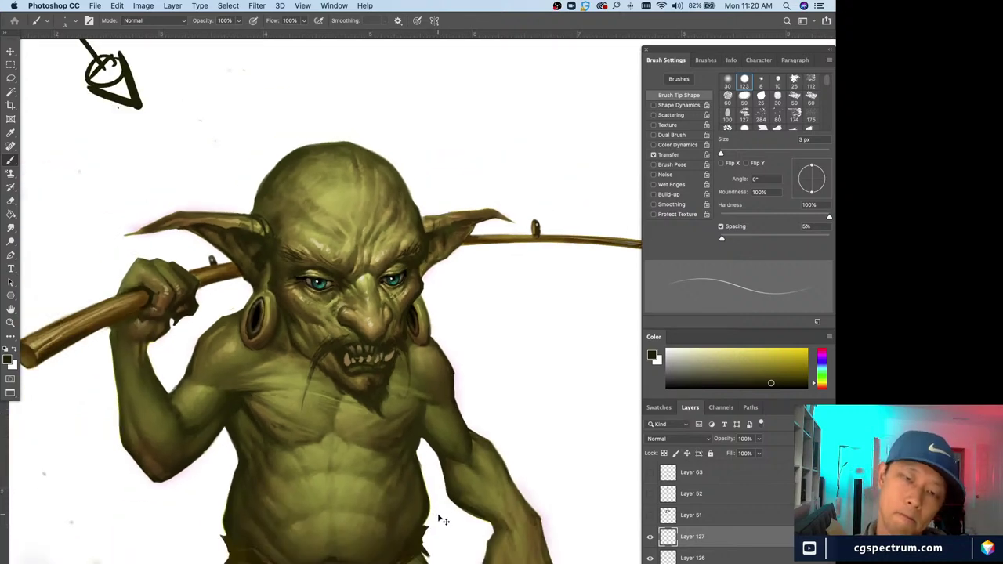
key("super+plus")
key("super+0")
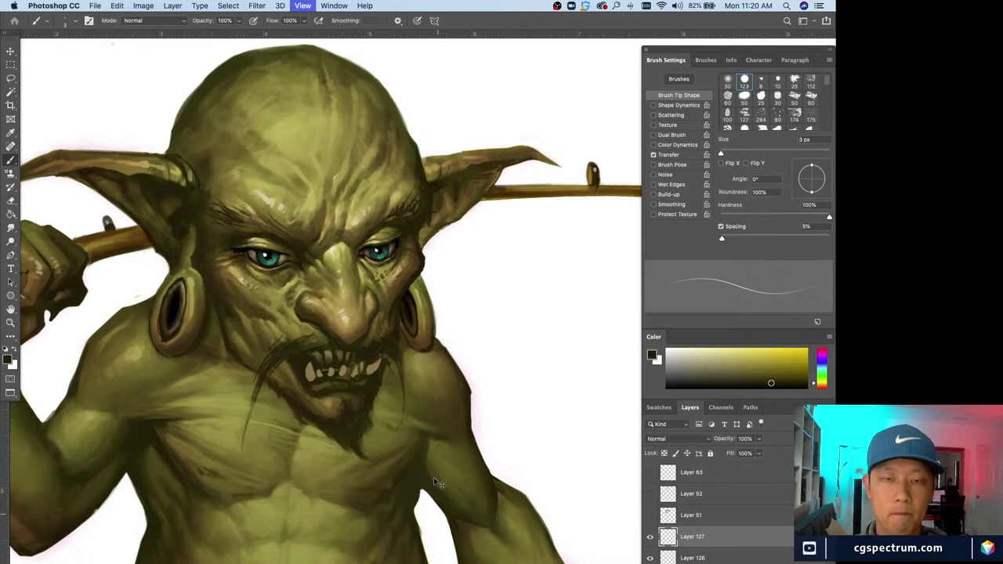
key("super+1")
key("super+0")
key("super+1")
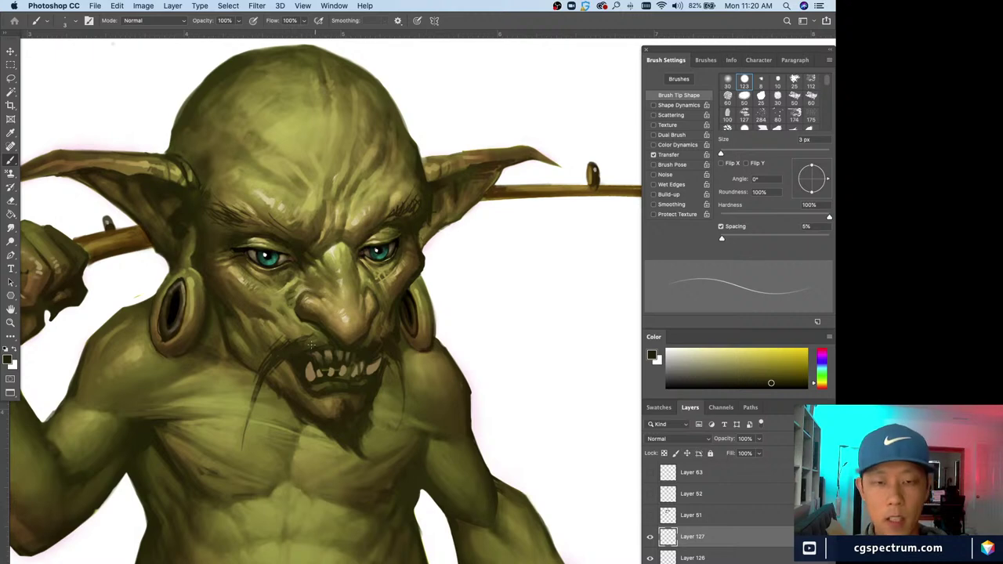
- Sample black from the earring opening and darken the line around the goblin's lower lip with a 3 to 4 px brush
left_click(169, 304, "alt")
key("bracketright")
key("bracketright")
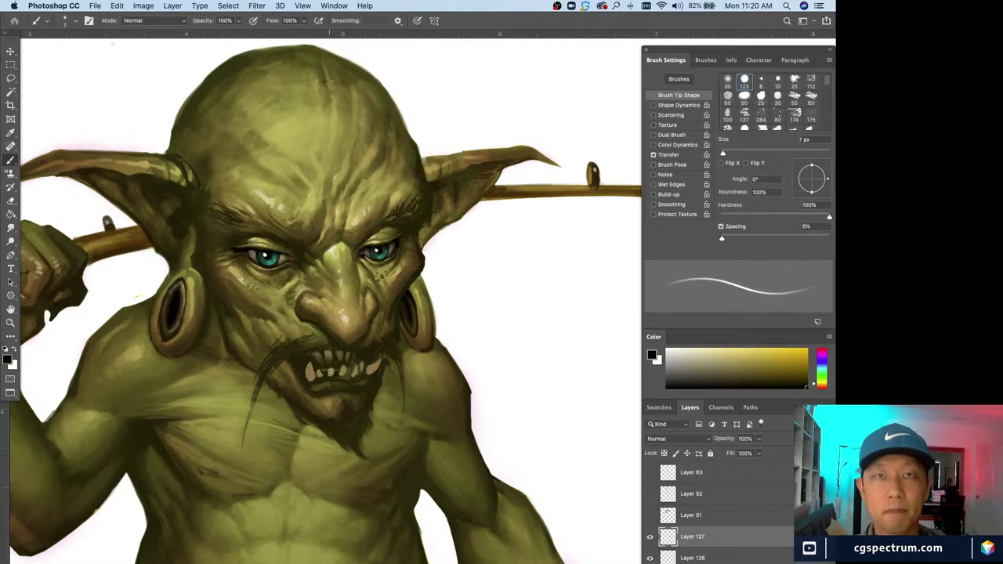
key("bracketleft")
key("bracketleft")
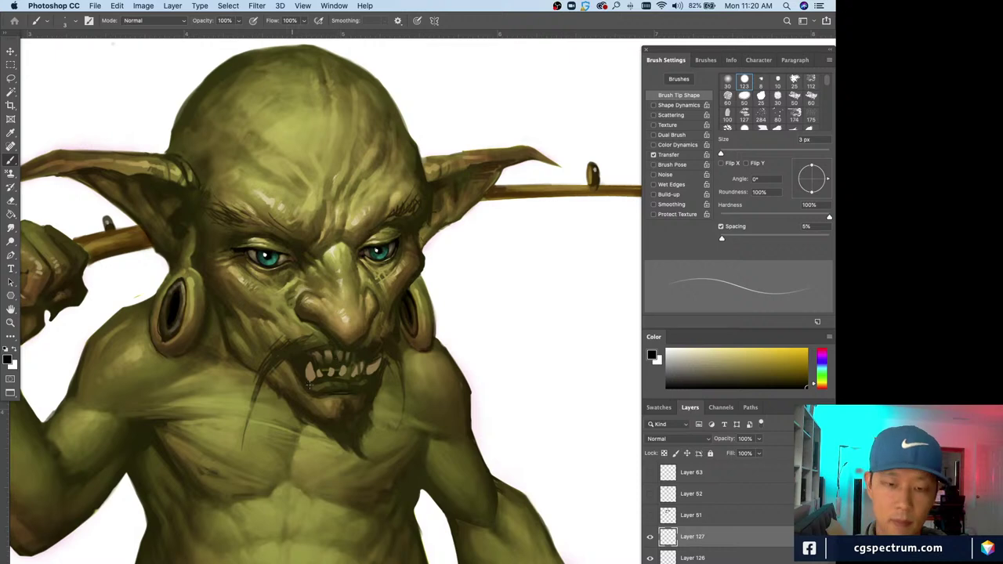
key("bracketright")
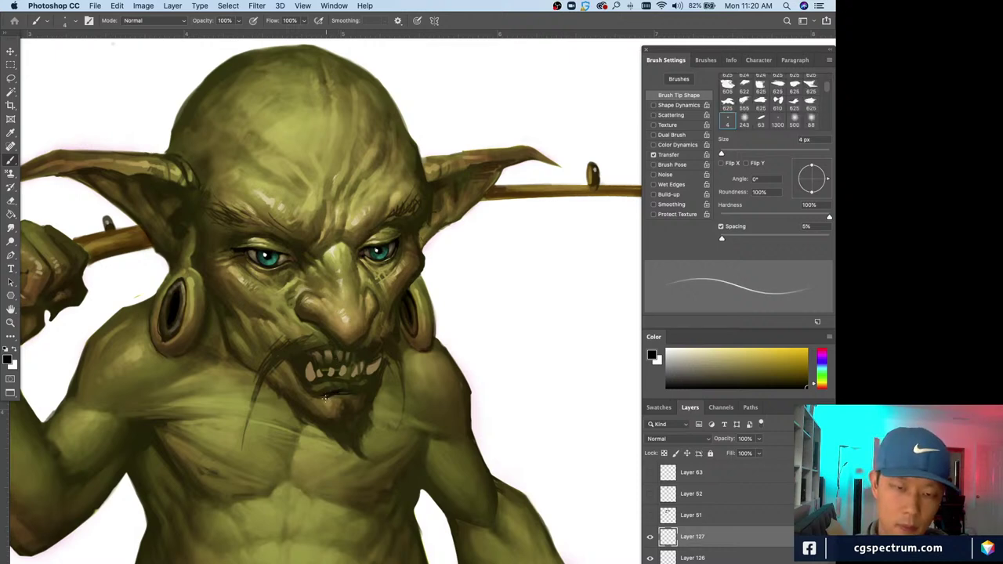
left_click_drag(325, 399, 375, 381)
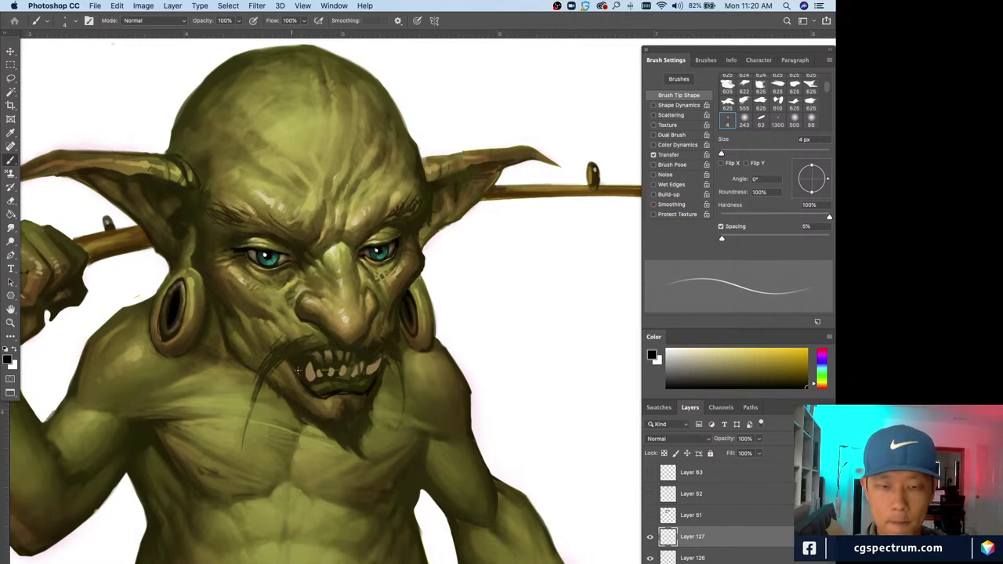
- Paint black into the mouth interior, filling the gaps between and behind the teeth with a 3 to 6 px hard brush
key("bracketright")
key("bracketright")
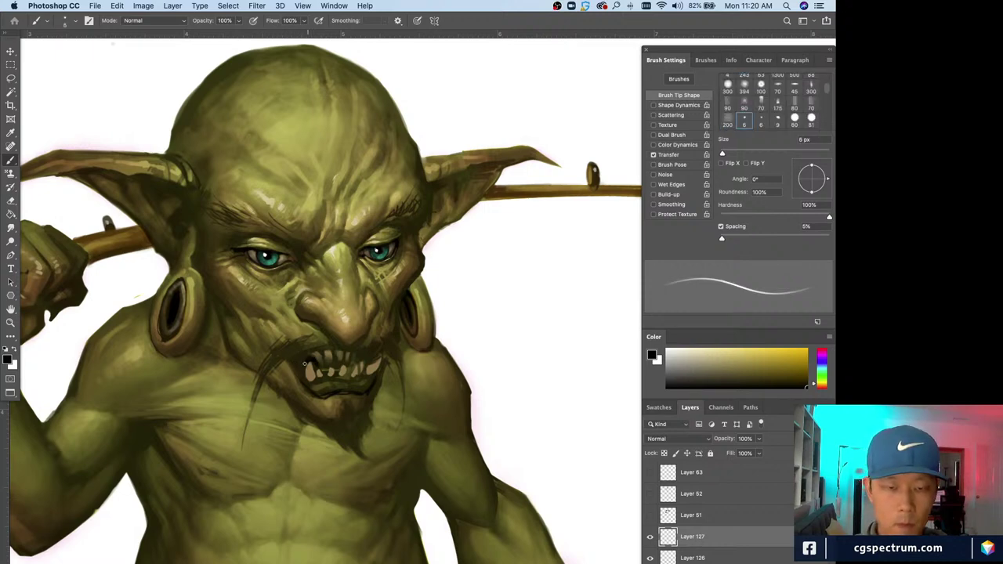
key("bracketleft")
left_click_drag(322, 360, 369, 361)
key("bracketleft")
key("bracketright")
key("bracketright")
key("bracketleft")
key("bracketright")
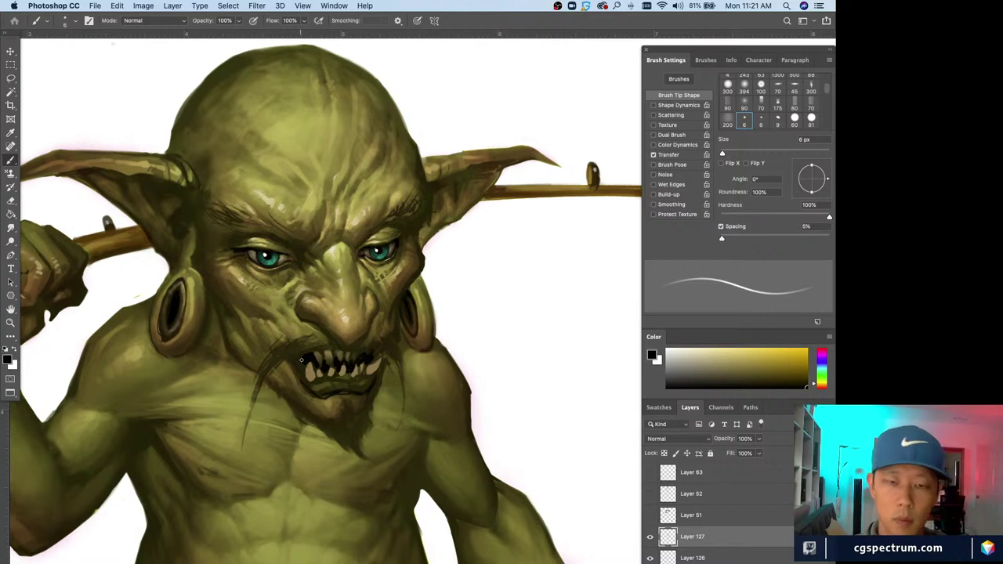
key("bracketleft")
key("bracketleft")
key("bracketleft")
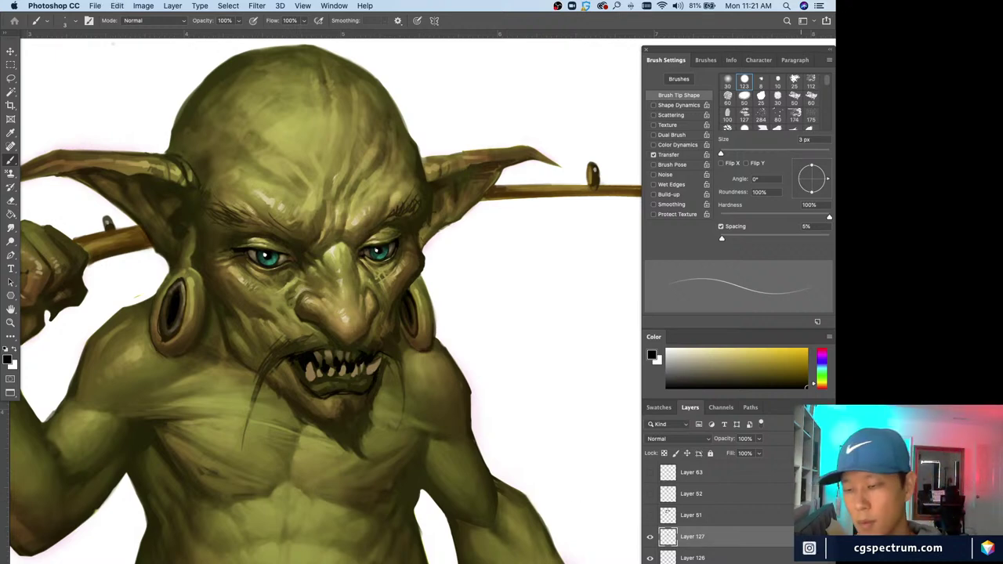
- Add a new layer above Layer 127 and check the darkened mouth at several magnifications
left_click(803, 561)
key("super+minus")
key("super+minus")
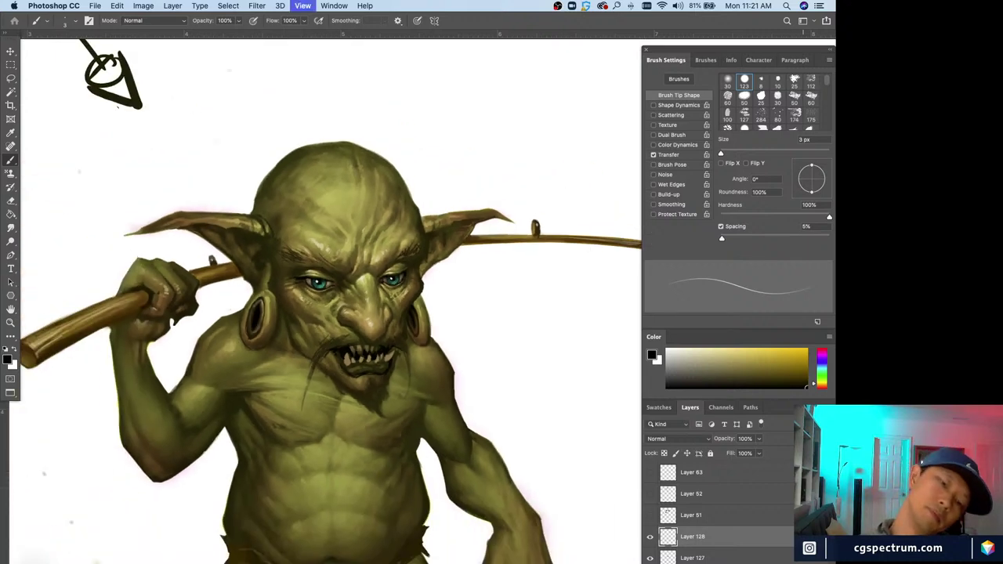
key("super+plus")
key("super+plus")
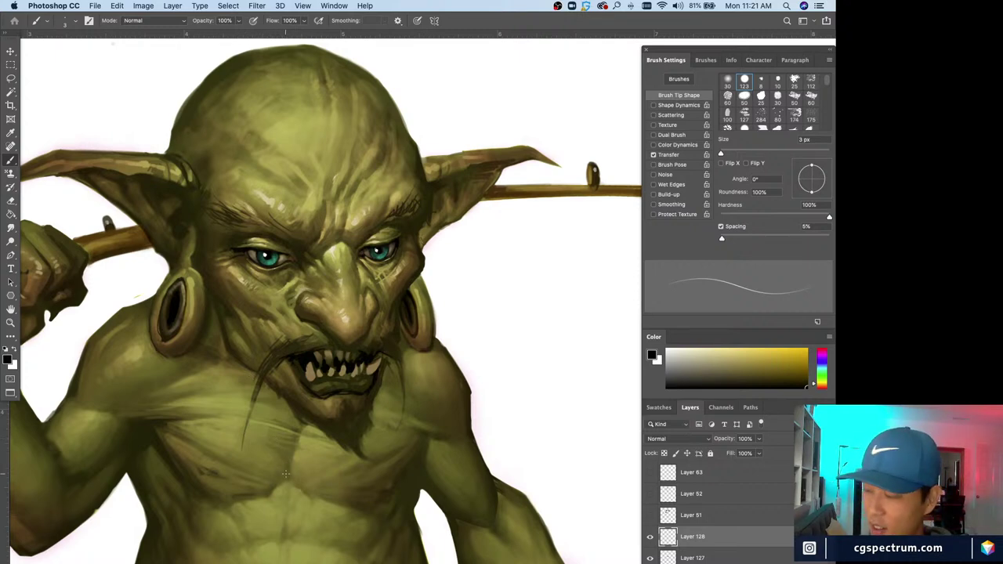
left_click_drag(286, 473, 286, 455)
key("super+plus")
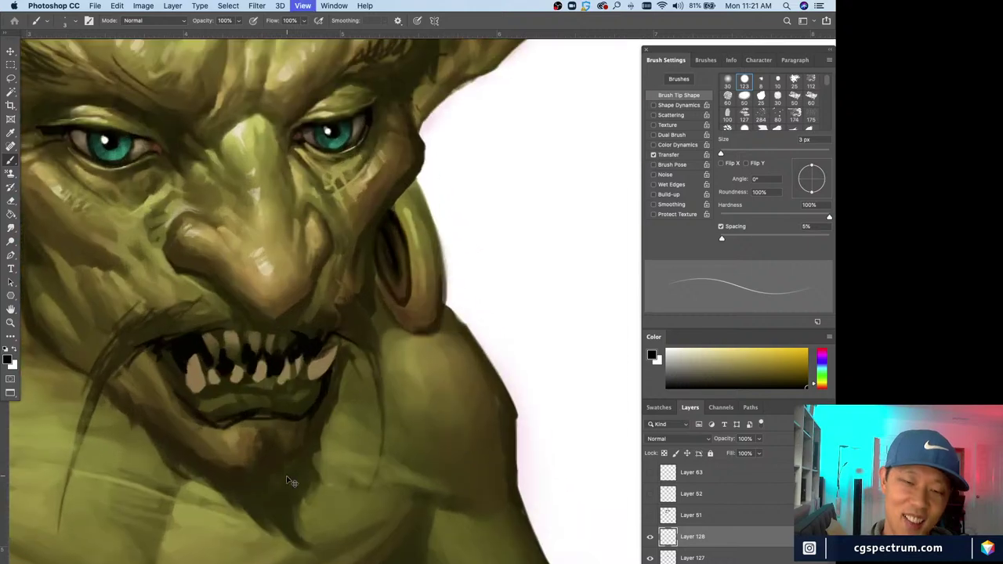
key("super+minus")
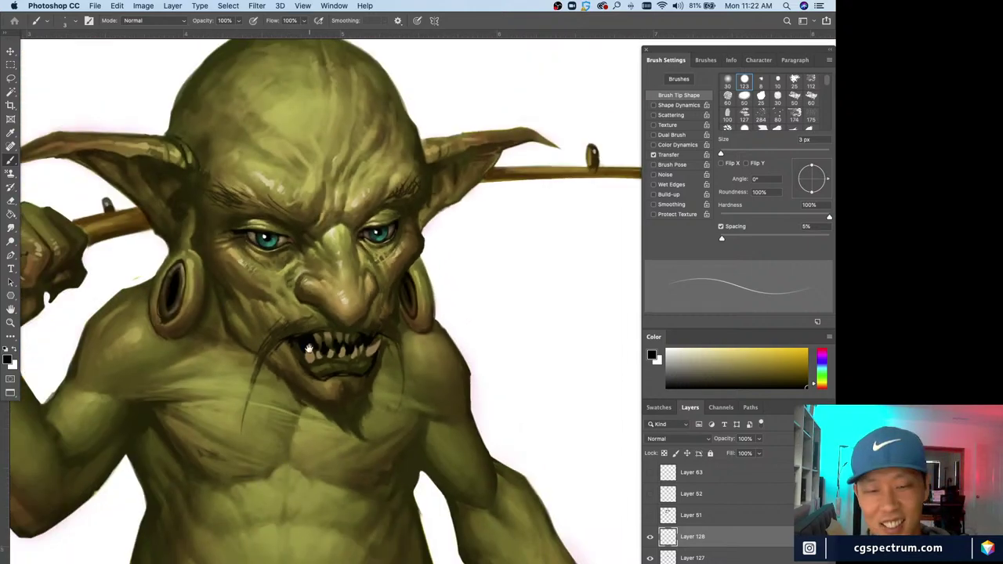
scroll(450, 453, "up", 2)
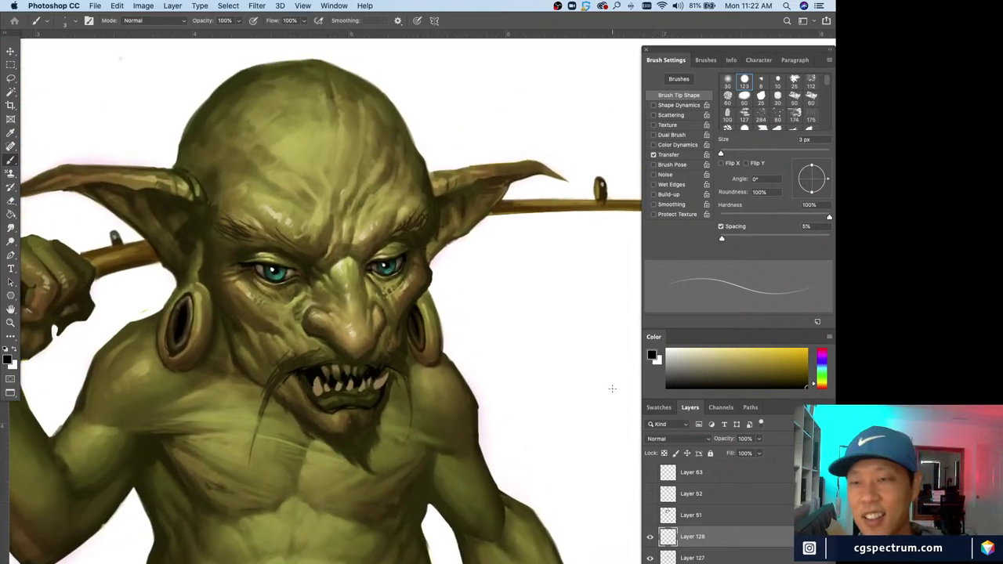
- Shade the teeth with a sampled dark brown using the soft round brush with Transfer enabled at 10 to 16 px
left_click(728, 80)
left_click(653, 156)
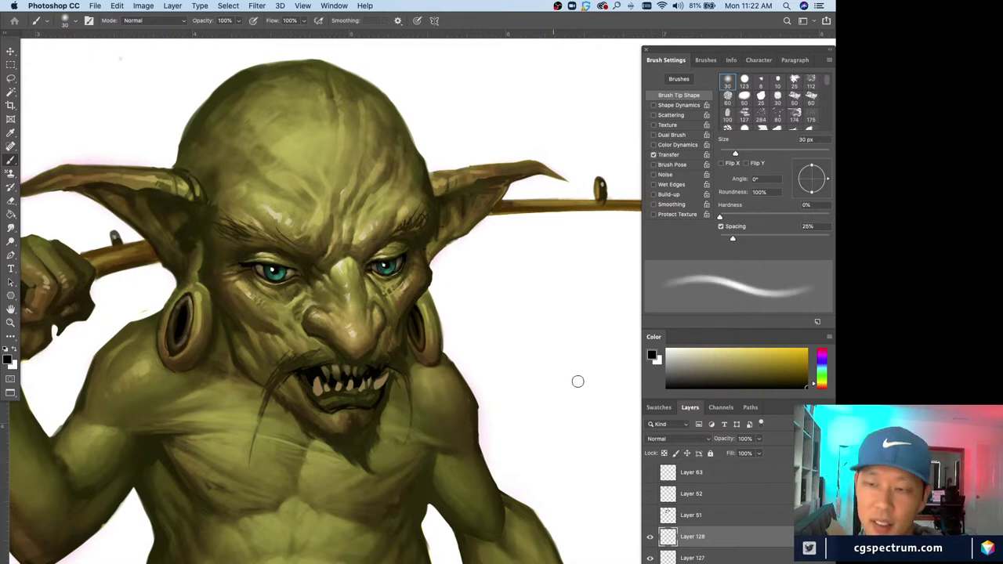
key("bracketright")
key("bracketright")
key("bracketright")
key("bracketleft")
key("bracketleft")
key("bracketleft")
key("bracketleft")
key("bracketleft")
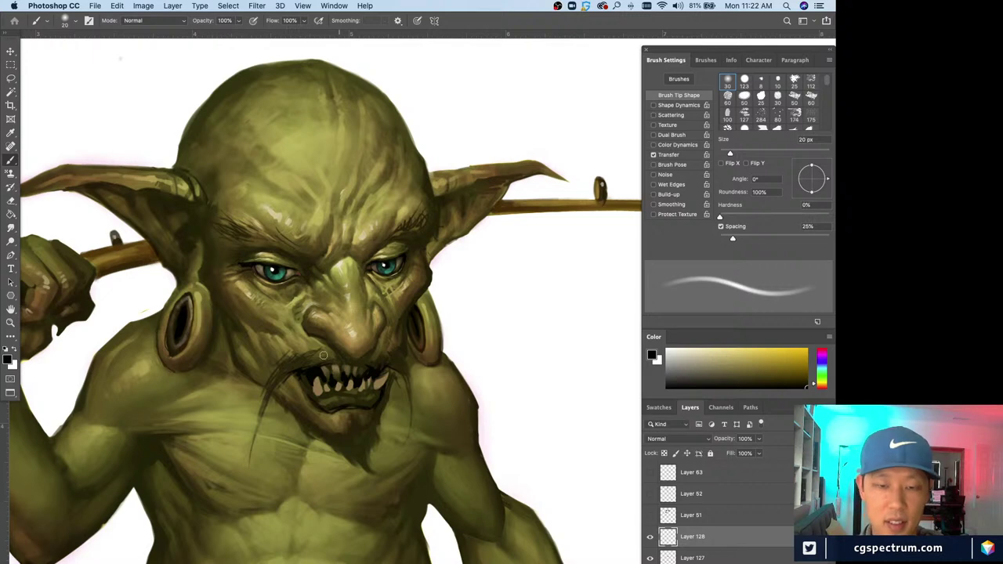
left_click(386, 357, "alt")
key("bracketleft")
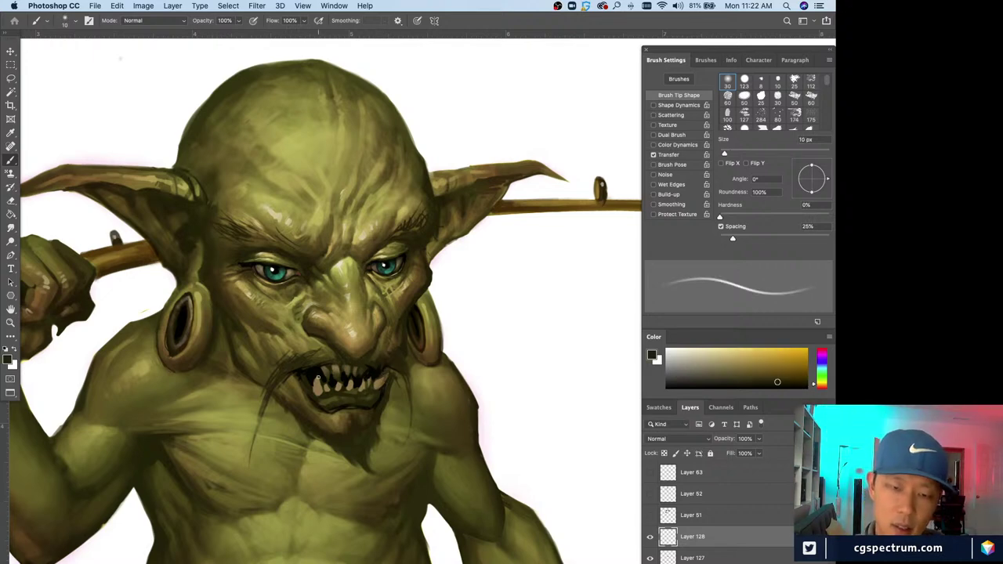
key("bracketright")
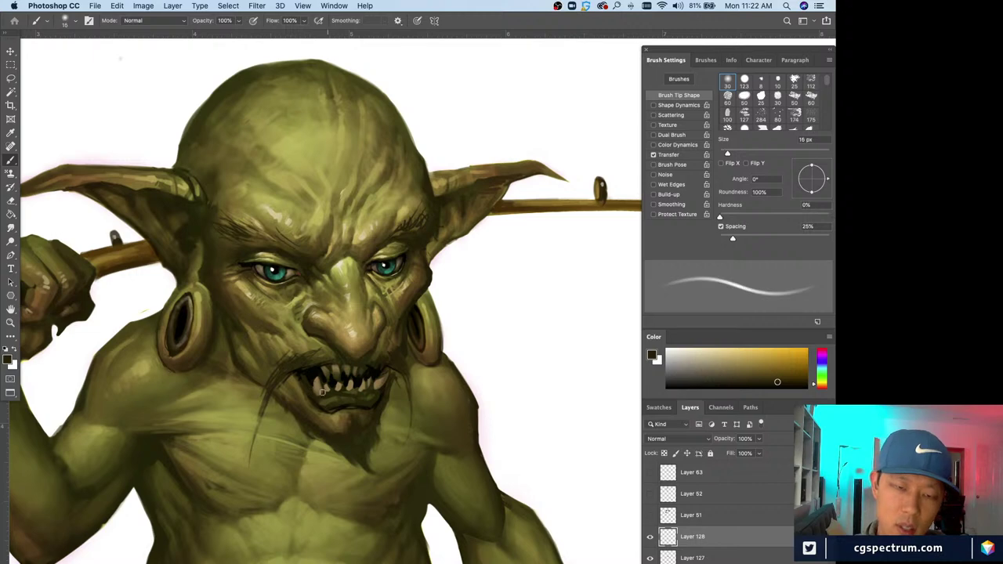
key("bracketleft")
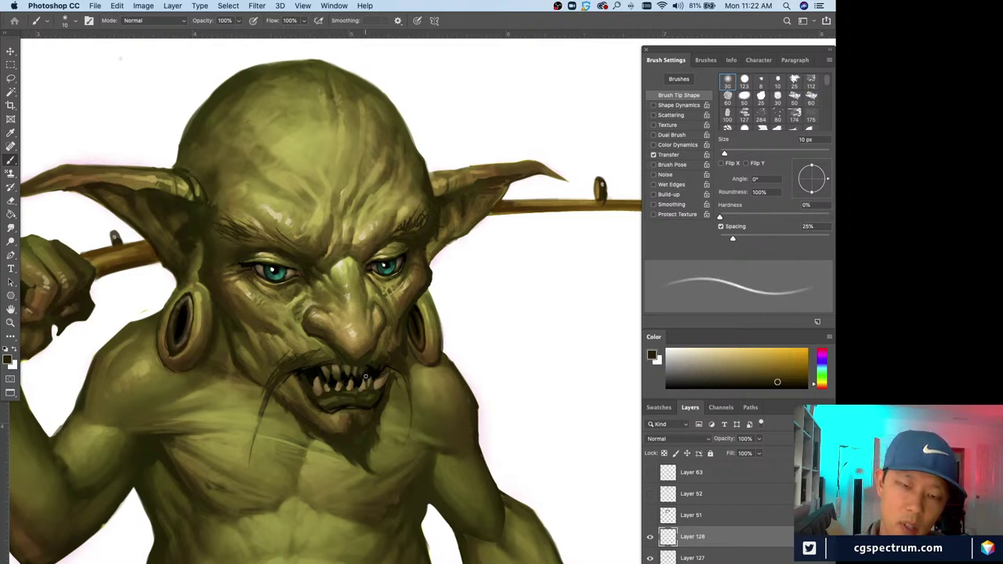
key("bracketright")
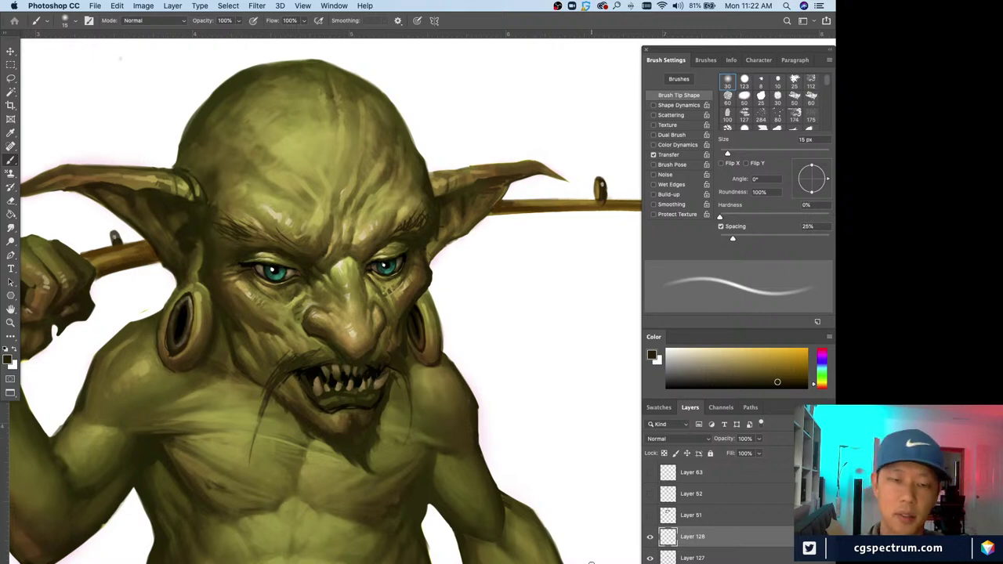
- Add a new layer above Layer 128 and set its blending mode to Multiply
key("super+minus")
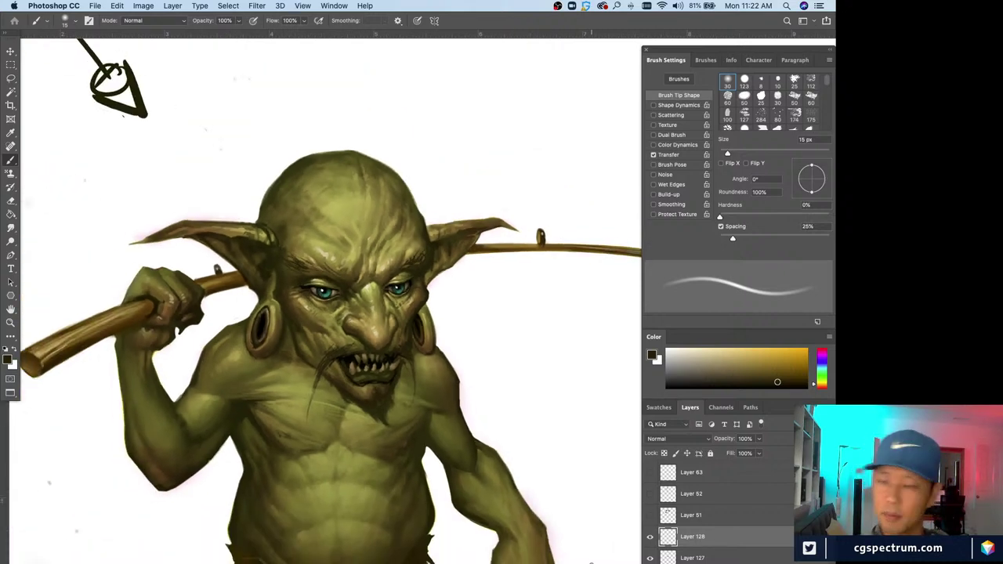
key("super+shift+alt+n")
key("super+plus")
left_click_drag(312, 546, 314, 512)
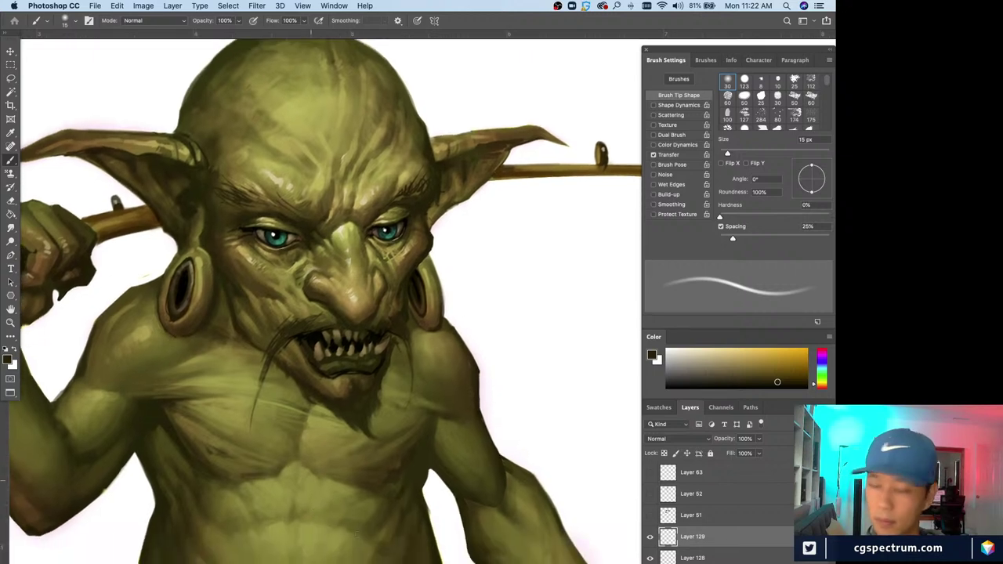
left_click(656, 441)
left_click(671, 468)
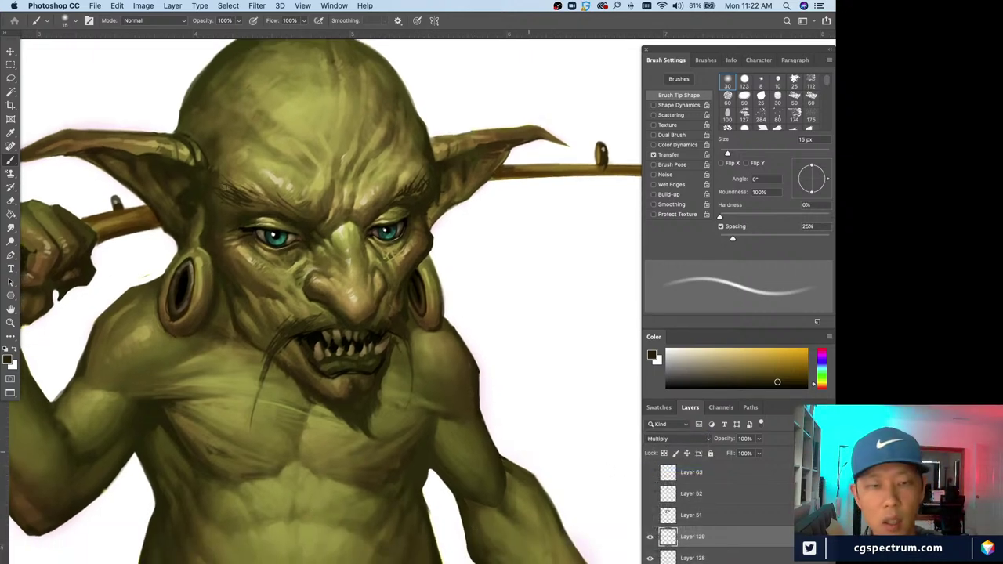
- Tint the teeth and gums with a muted pink on Layer 129, using the soft round brush at 9 to 15 px
left_click(820, 385)
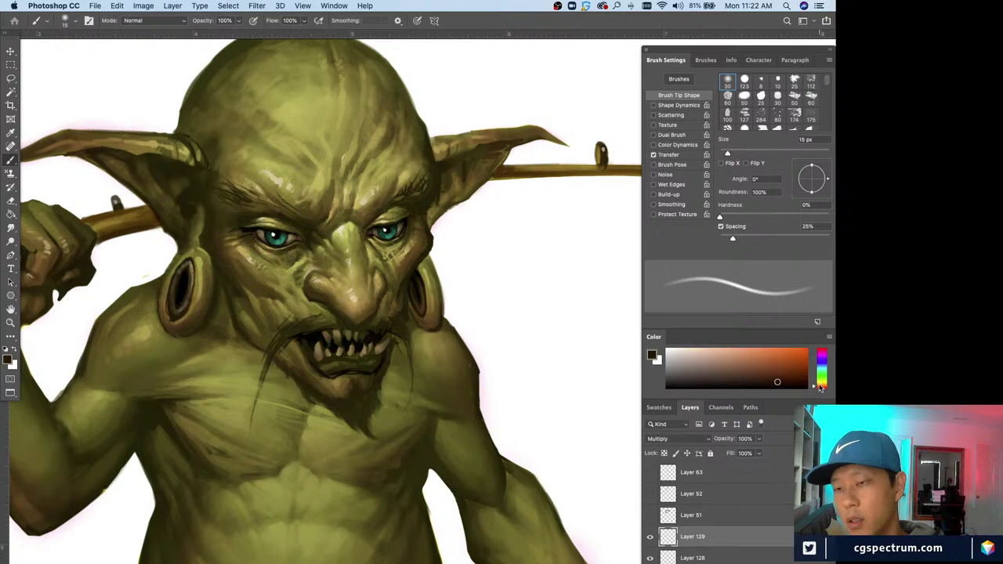
left_click_drag(819, 386, 819, 389)
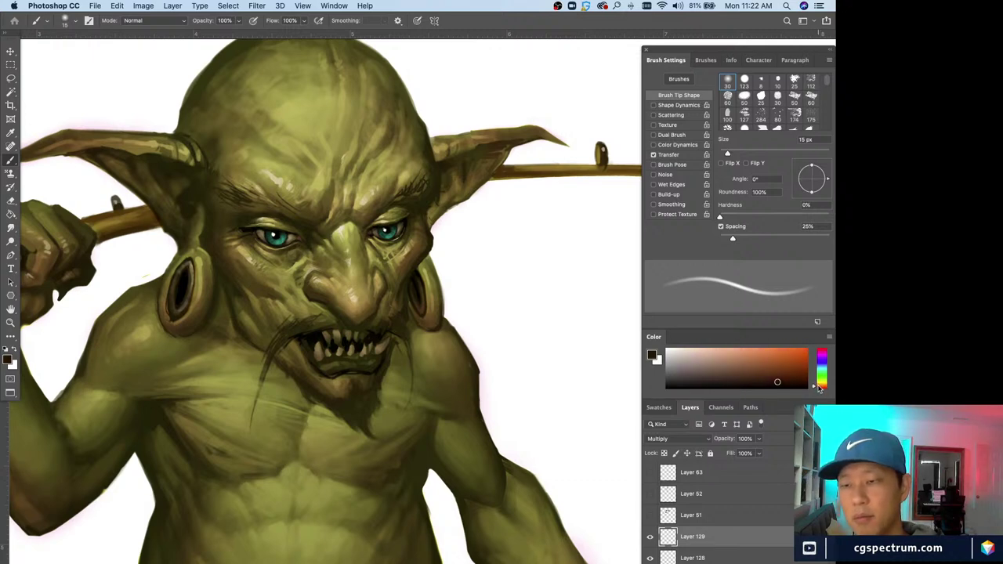
left_click(740, 354)
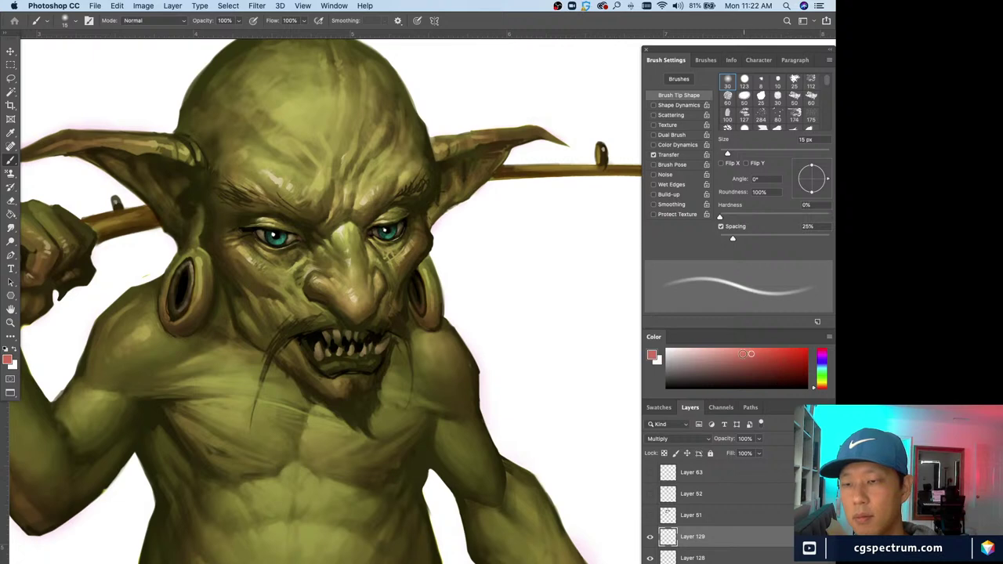
left_click(821, 350)
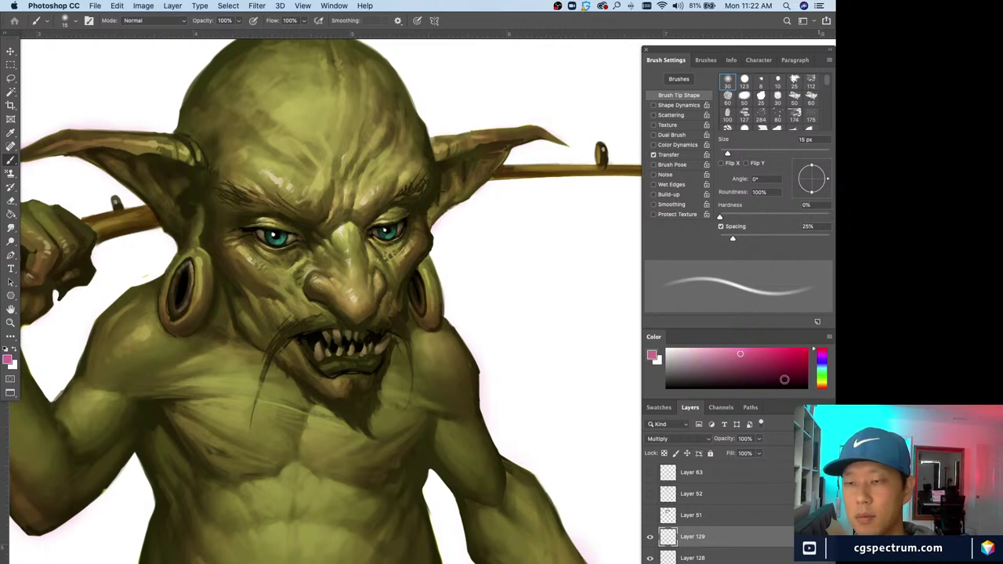
key("bracketleft")
key("bracketleft")
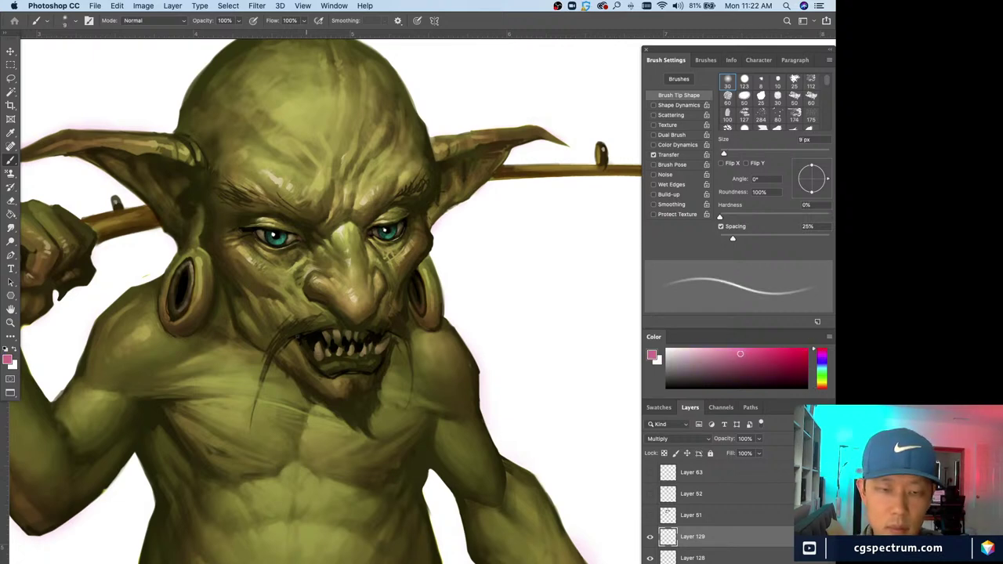
key("bracketright")
key("bracketright")
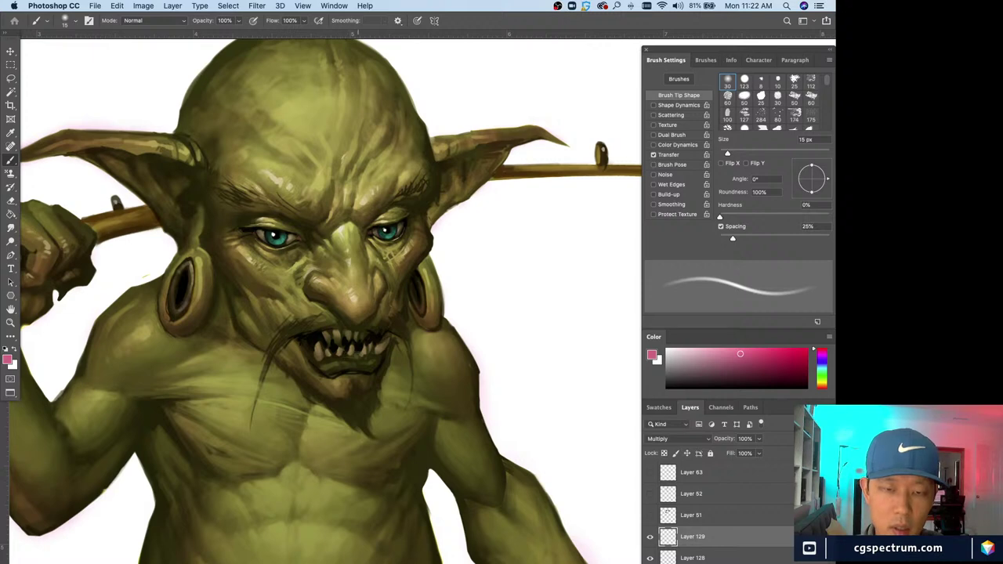
key("bracketleft")
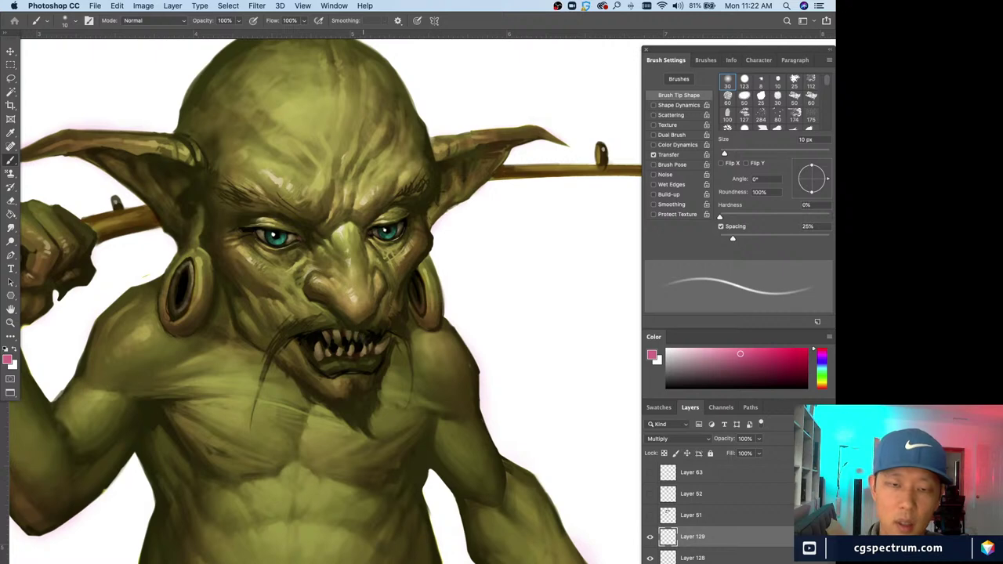
key("bracketleft")
key("bracketright")
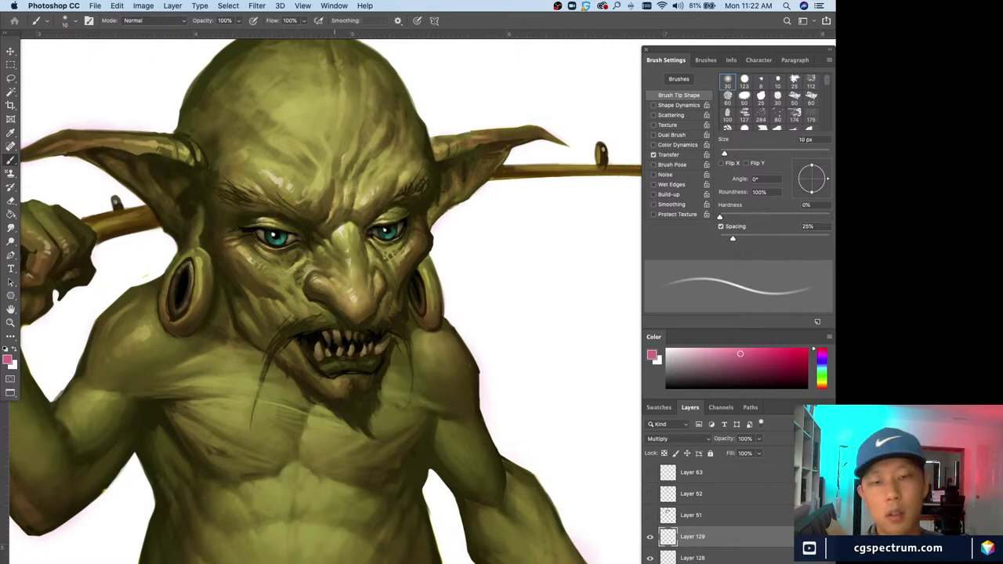
- Spread the pink tint more broadly over the teeth and inner mouth with the soft brush at 15 to 30 px
key("bracketright")
key("bracketright")
key("bracketright")
key("bracketright")
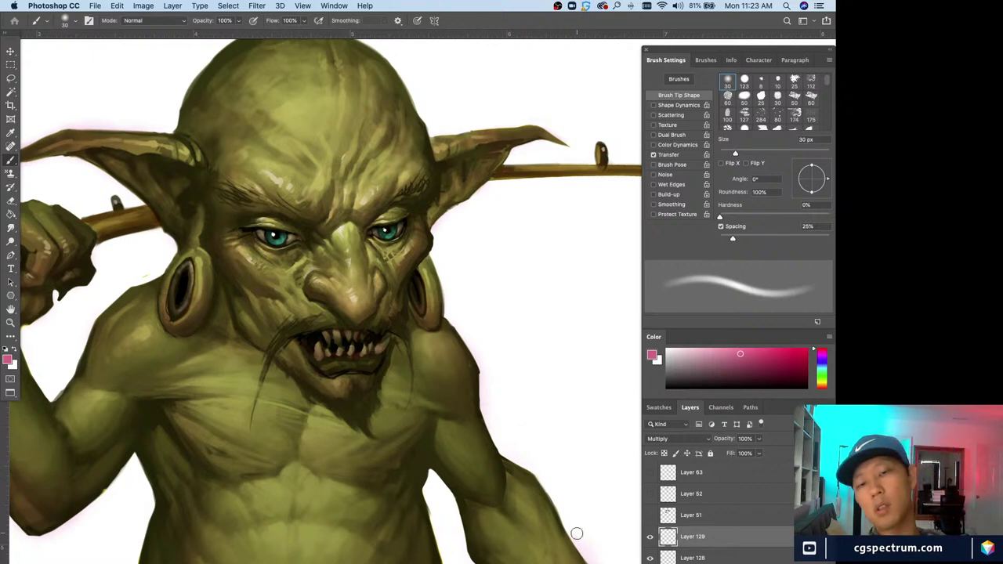
key("super+minus")
key("super+equal")
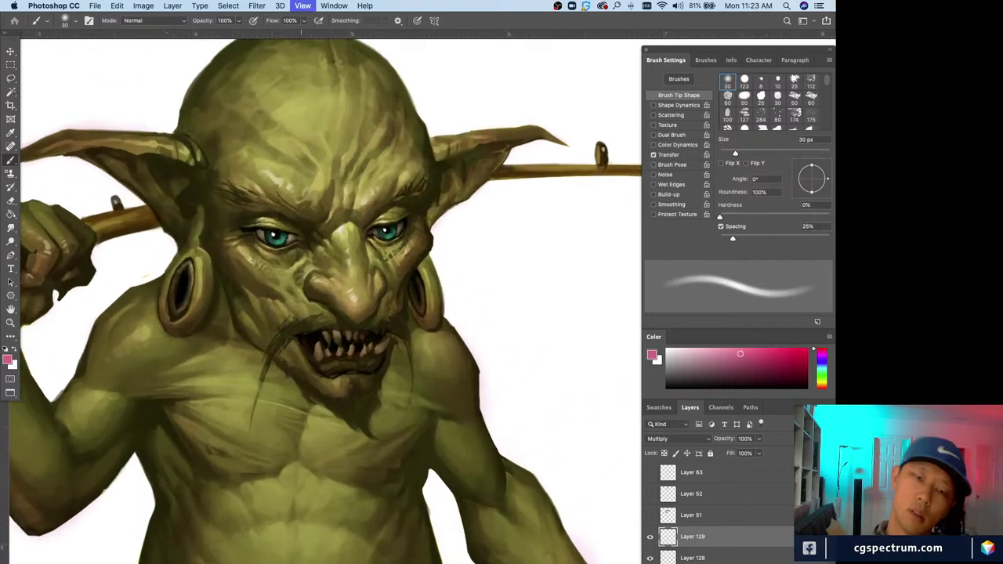
key("bracketleft")
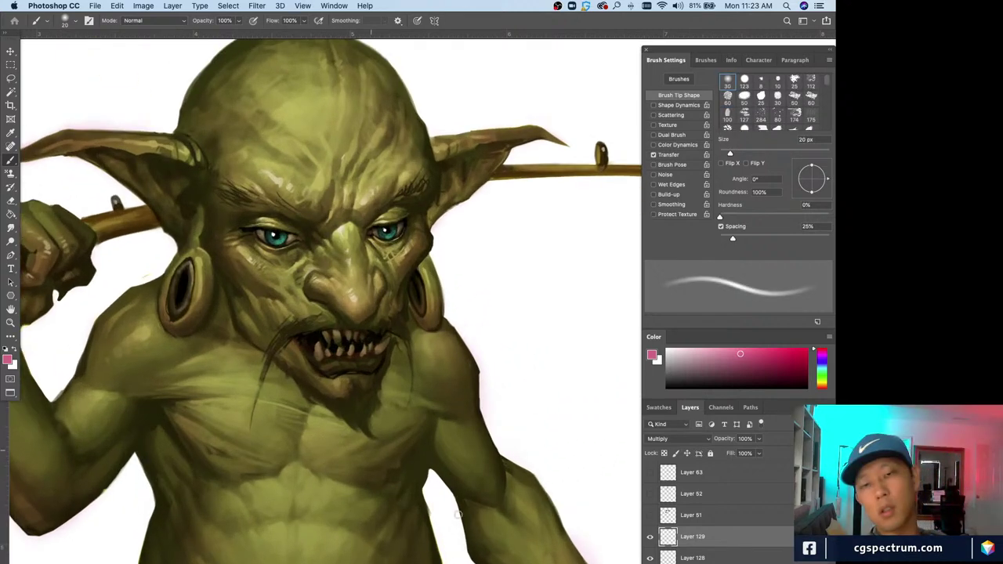
key("bracketleft")
- Compare the mouth with Layer 129 hidden and shown, at close and full-figure magnifications
key("super+minus")
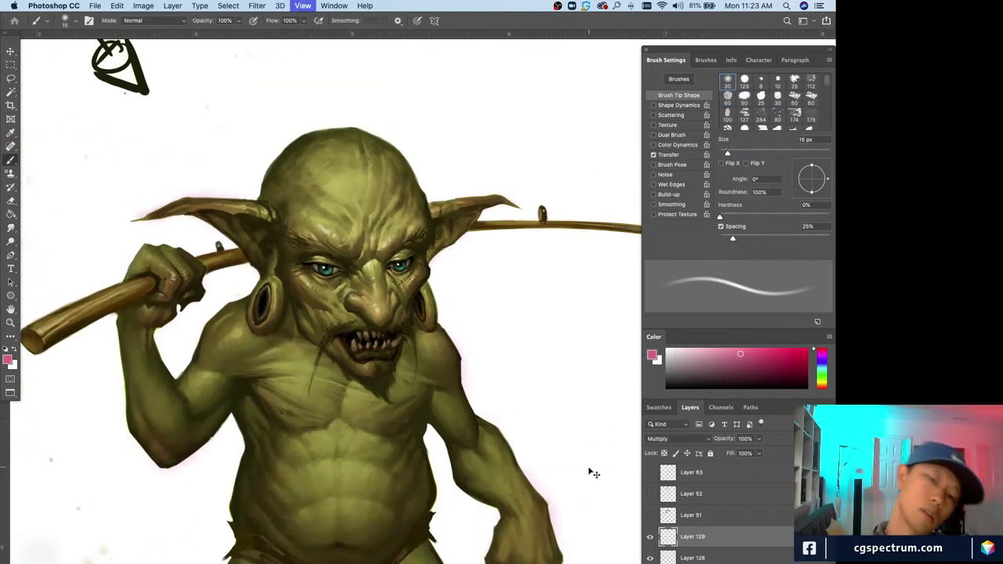
key("super+minus")
key("super+minus")
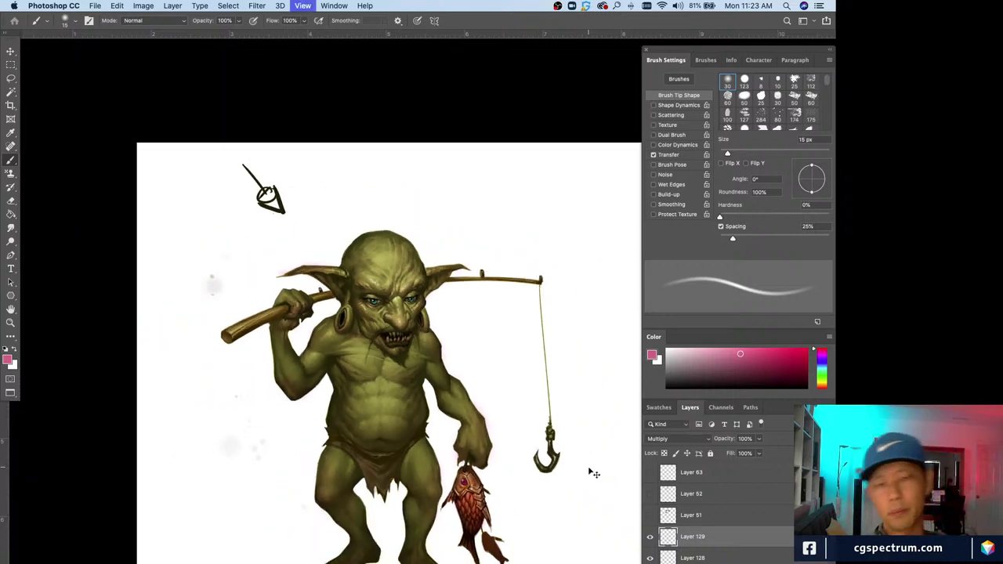
key("super+plus")
key("super+plus")
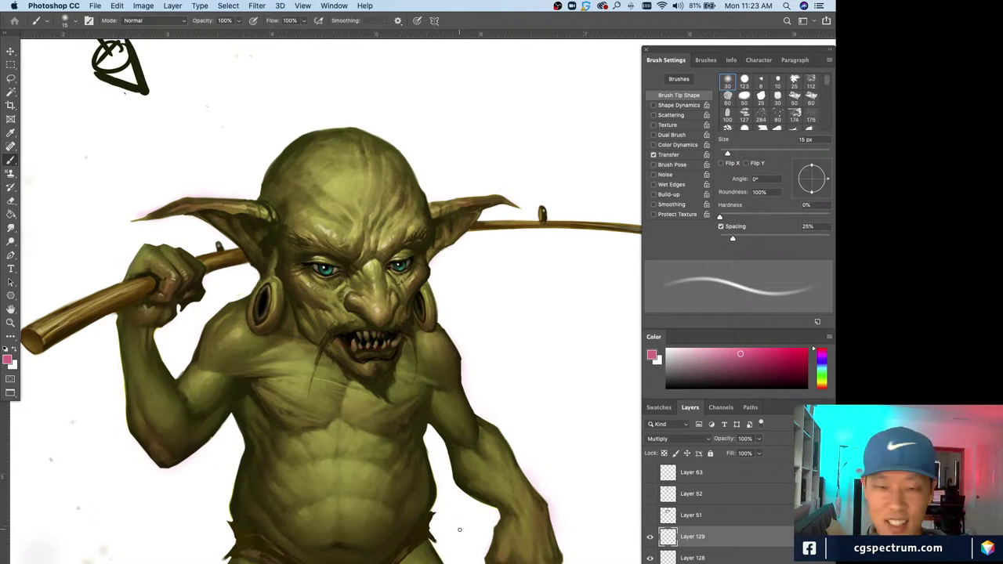
left_click(650, 536)
left_click(649, 536)
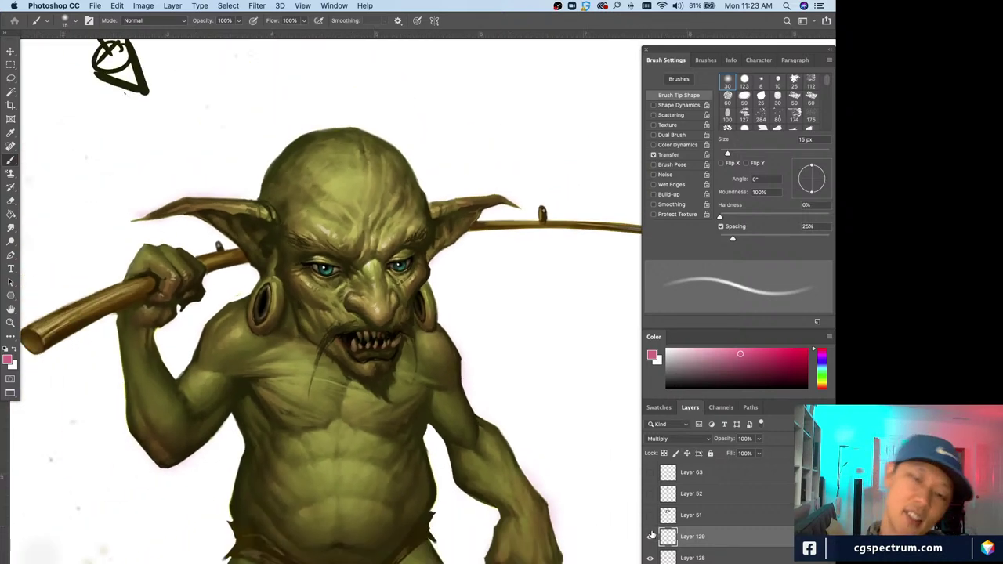
left_click(650, 536)
left_click(649, 536)
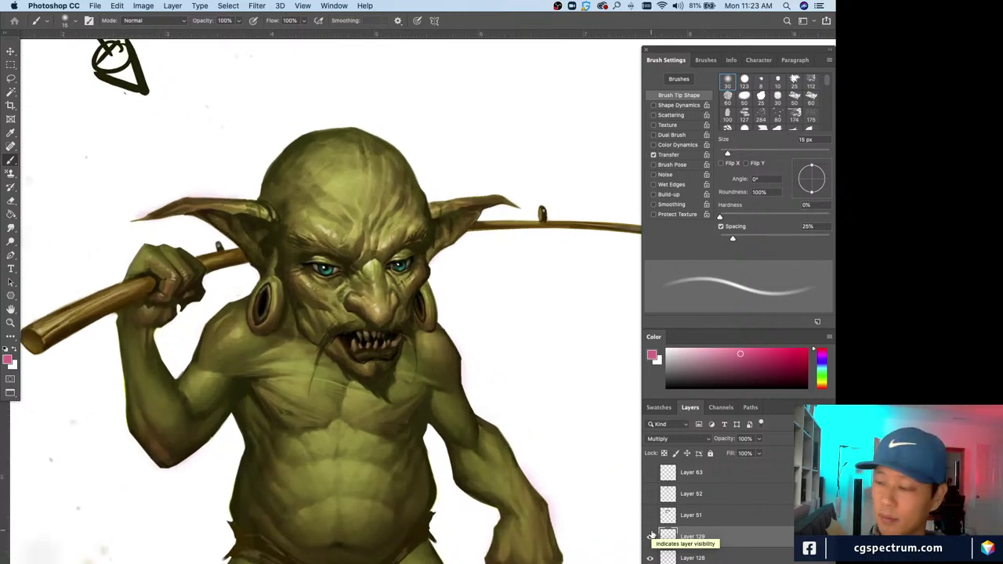
left_click(650, 536)
key("super+minus")
key("super+minus")
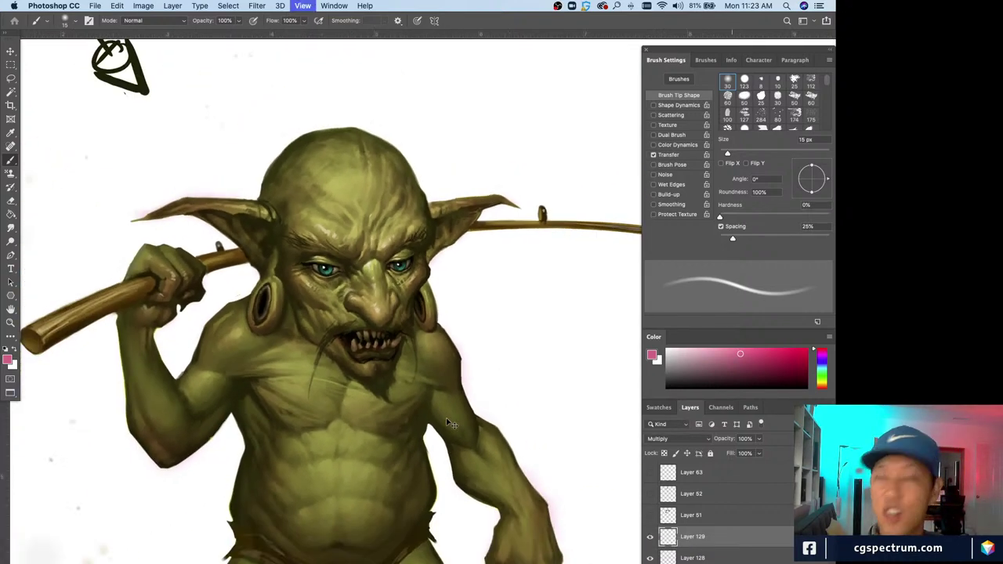
key("super+plus")
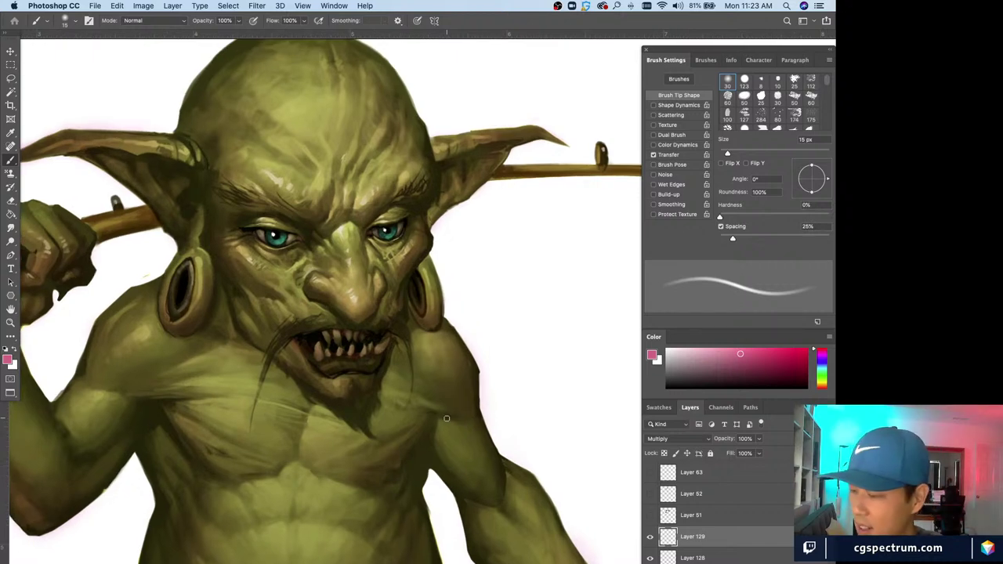
left_click(650, 537)
left_click(650, 537)
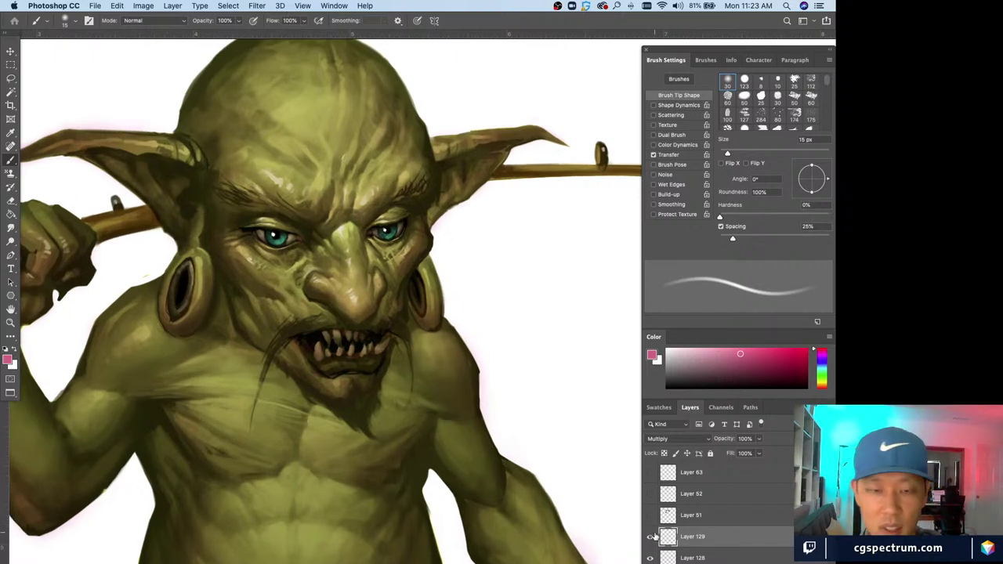
key("super+minus")
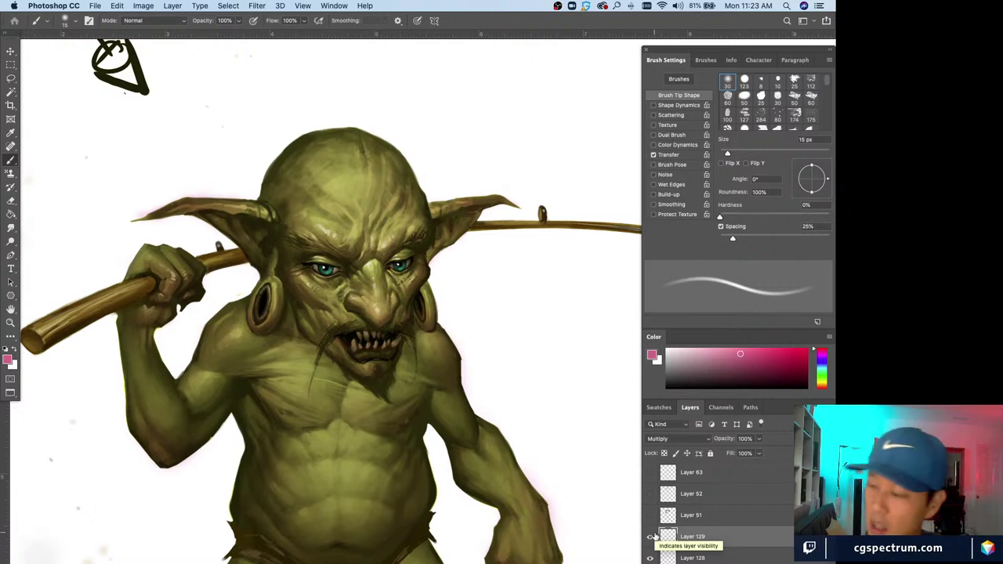
key("super+plus")
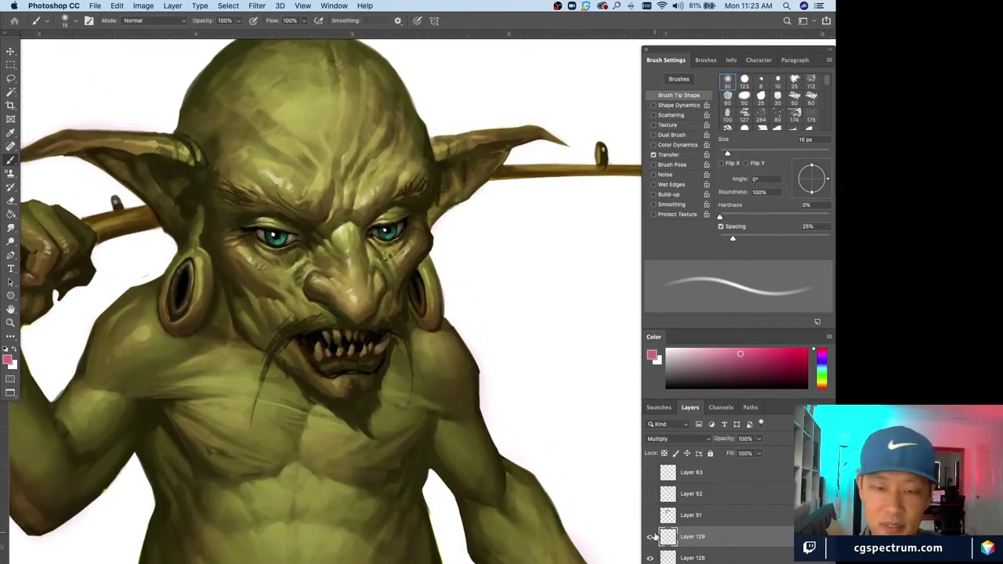
- Build up the pink mouth tint at 30 px, clean it with a 9 px eraser and compare it with Layer 129 hidden
key("bracketright")
key("bracketright")
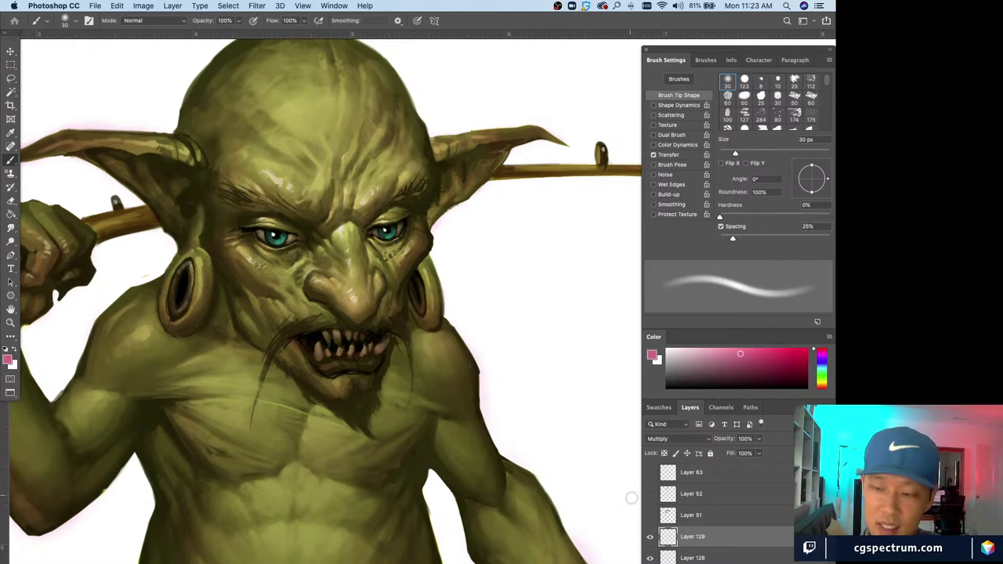
left_click(650, 536)
left_click(650, 537)
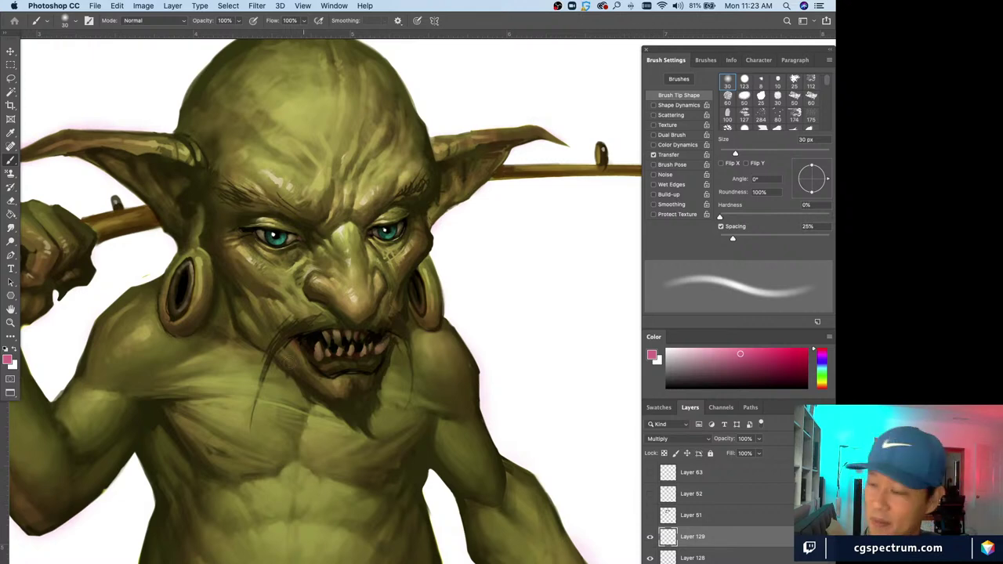
key("e")
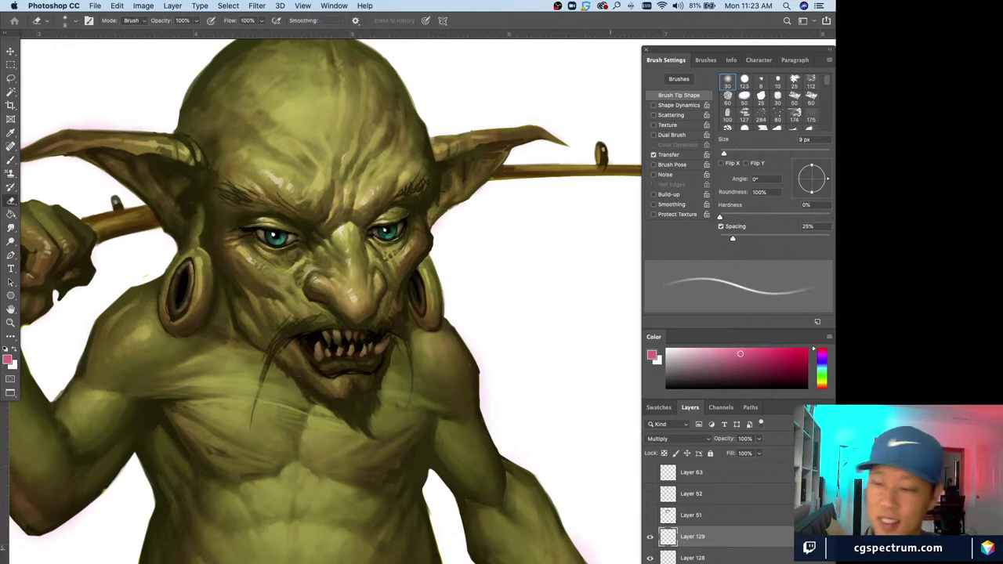
left_click(650, 537)
left_click(650, 537)
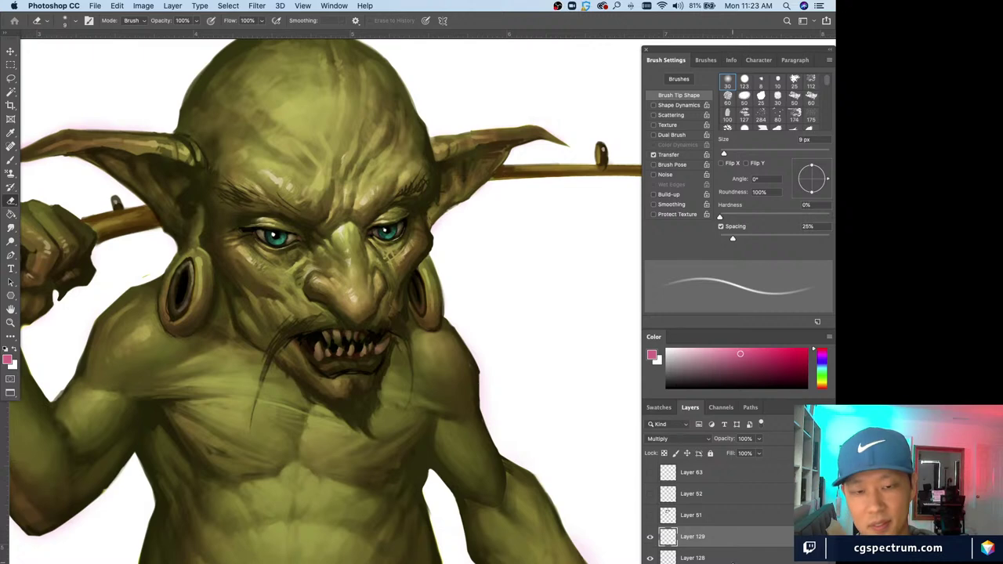
- Add a new layer above Layer 129 and check the tinted mouth from a wider view
key("super+shift+alt+n")
key("b")
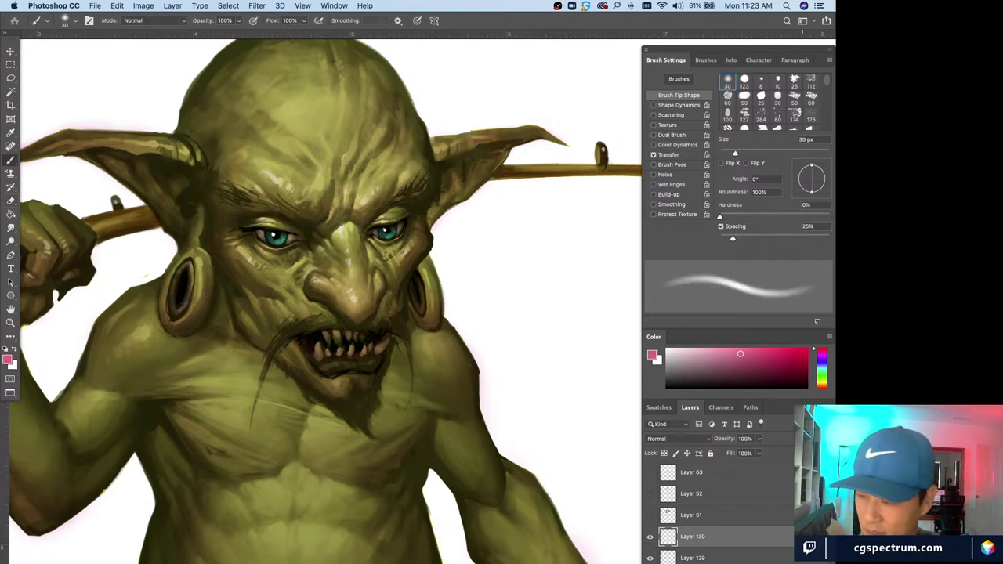
key("super+minus")
key("super+minus")
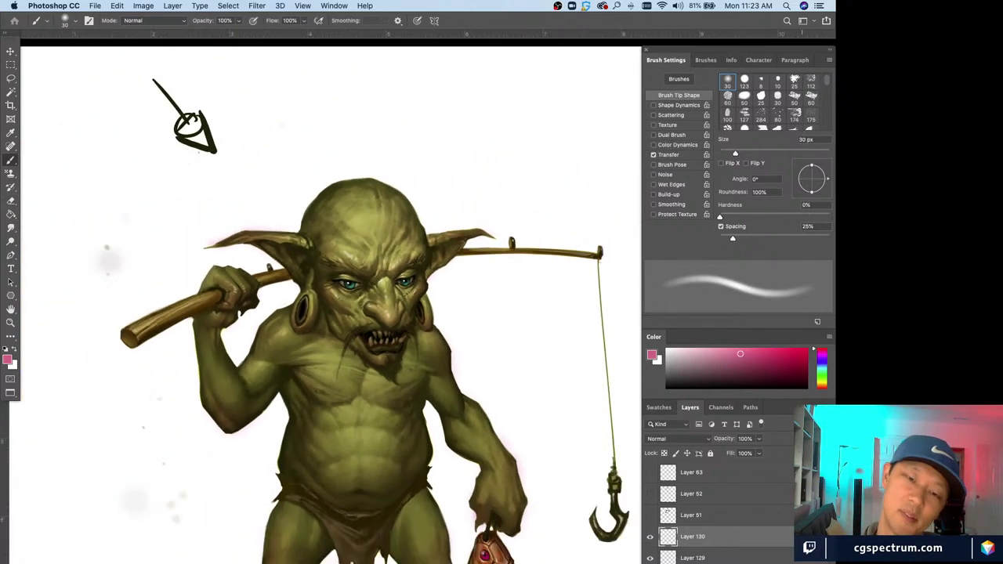
key("super+plus")
key("super+plus")
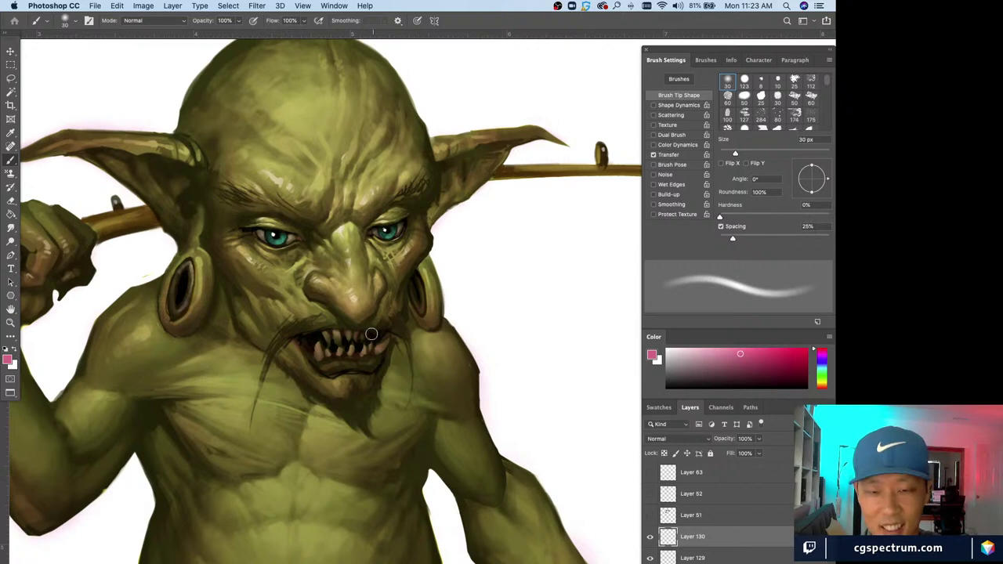
- Paint fine highlights on the teeth with a sampled light beige, using the soft round brush at 2 to 4 px
key("d")
key("bracketleft")
key("bracketleft")
key("bracketleft")
key("bracketleft")
key("bracketleft")
key("bracketleft")
key("bracketleft")
key("bracketleft")
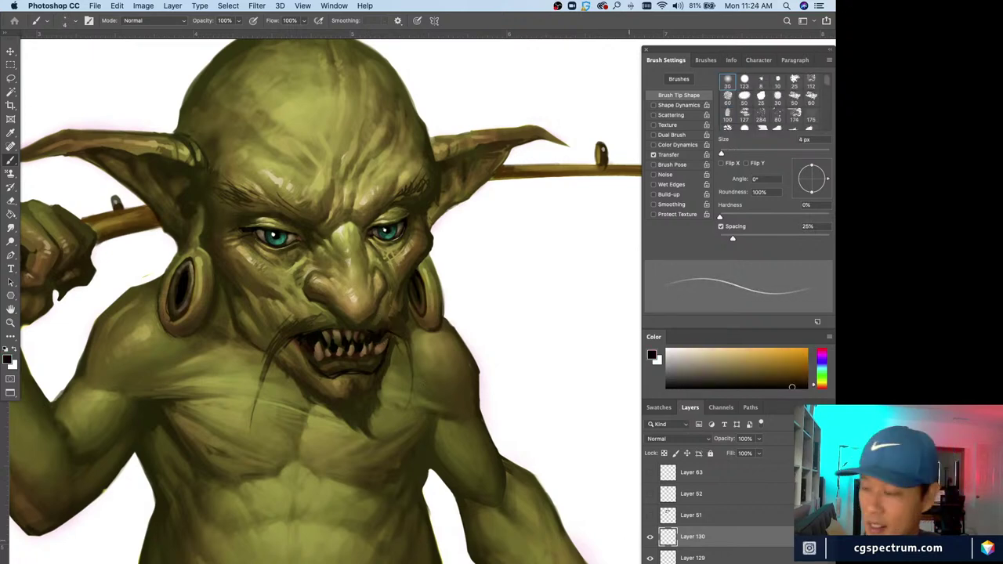
left_click(324, 338, "alt")
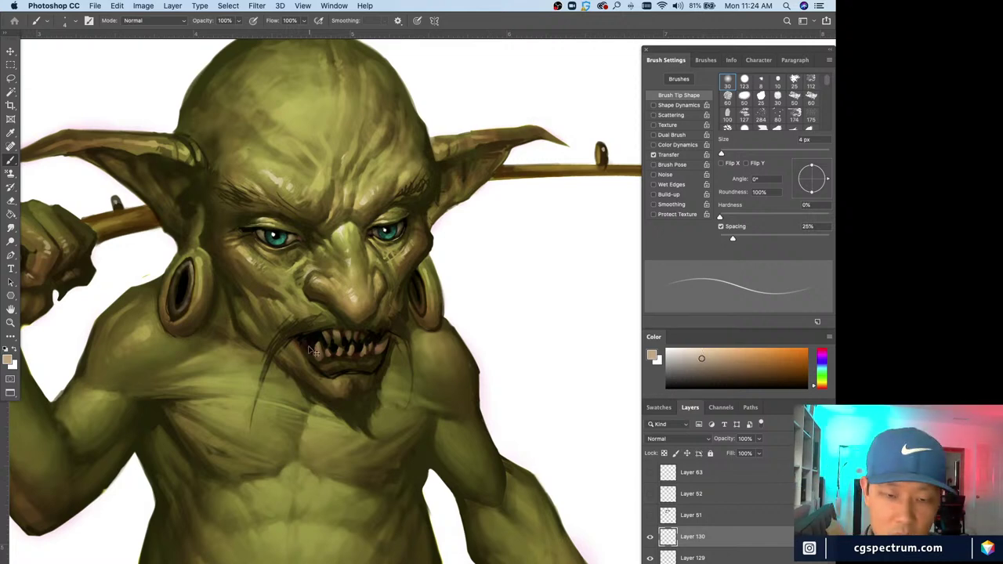
key("super+plus")
key("bracketleft")
key("bracketleft")
key("bracketleft")
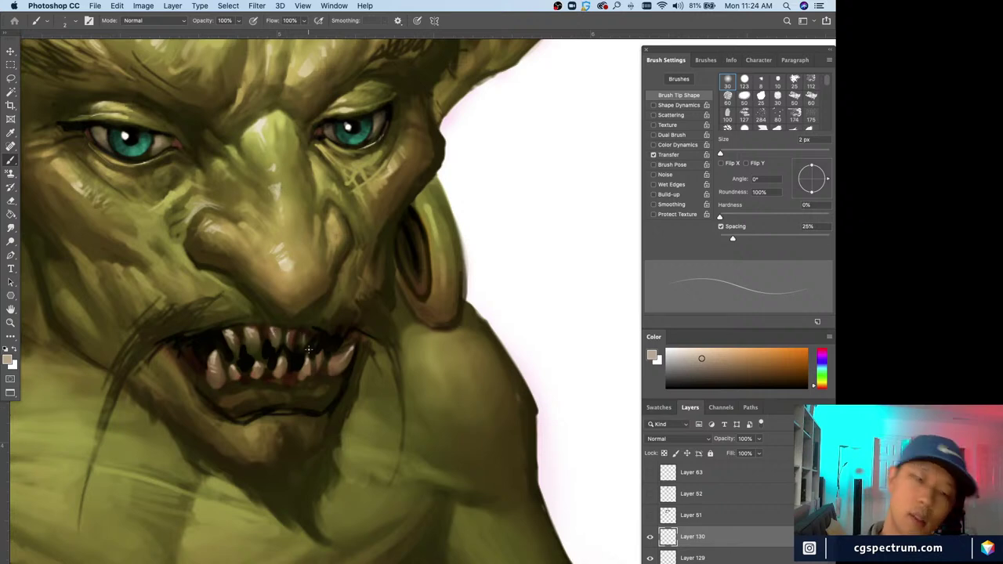
- Clean up the tooth highlights with a 9 px eraser and compare the result with Layer 130 hidden and shown
key("e")
key("super+minus")
key("super+minus")
key("super+minus")
key("super+minus")
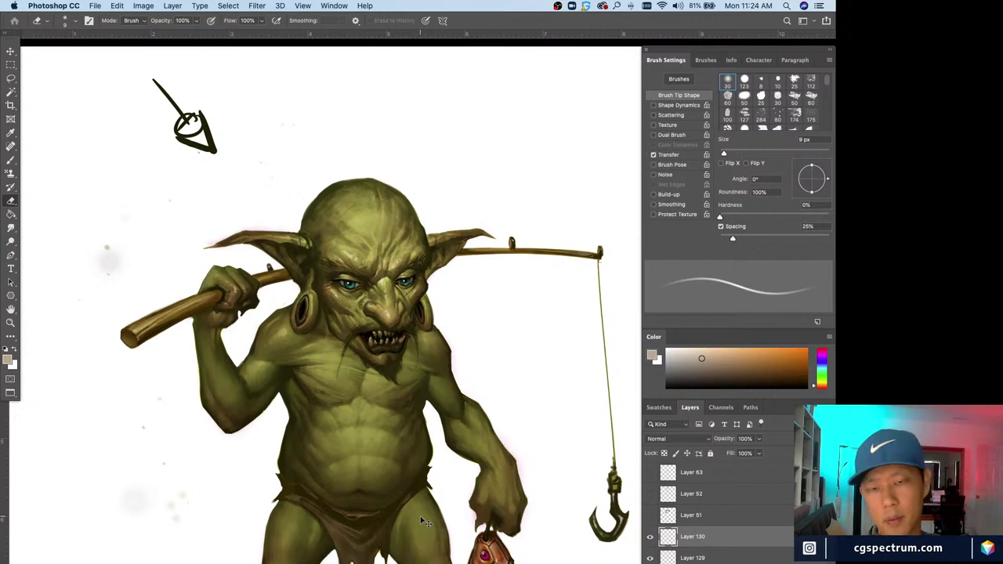
key("super+plus")
key("super+plus")
left_click(650, 536)
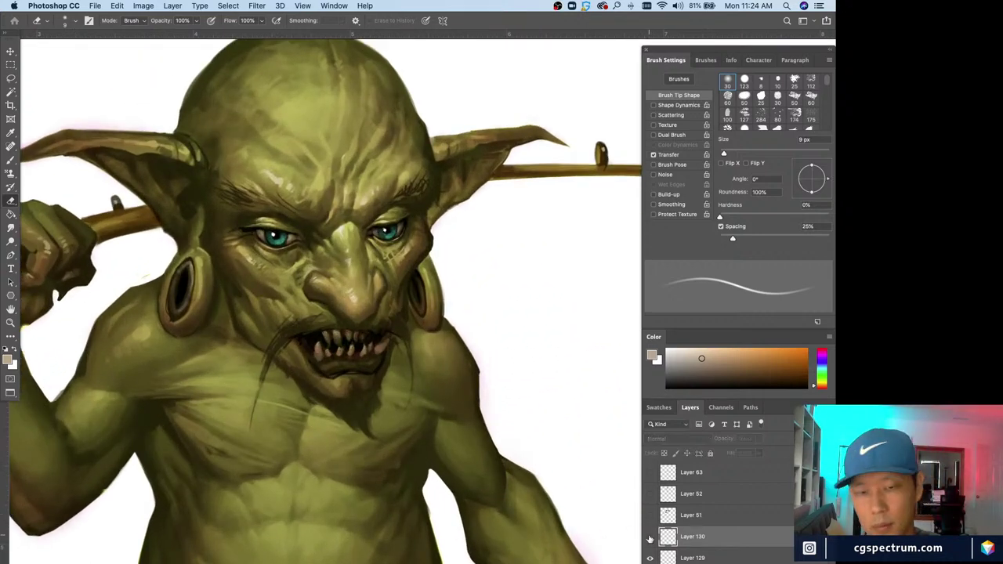
left_click(650, 538)
- Paint crimson accents on the gums between the lower teeth at 3 to 4 px and soften them with an 8 px eraser
key("b")
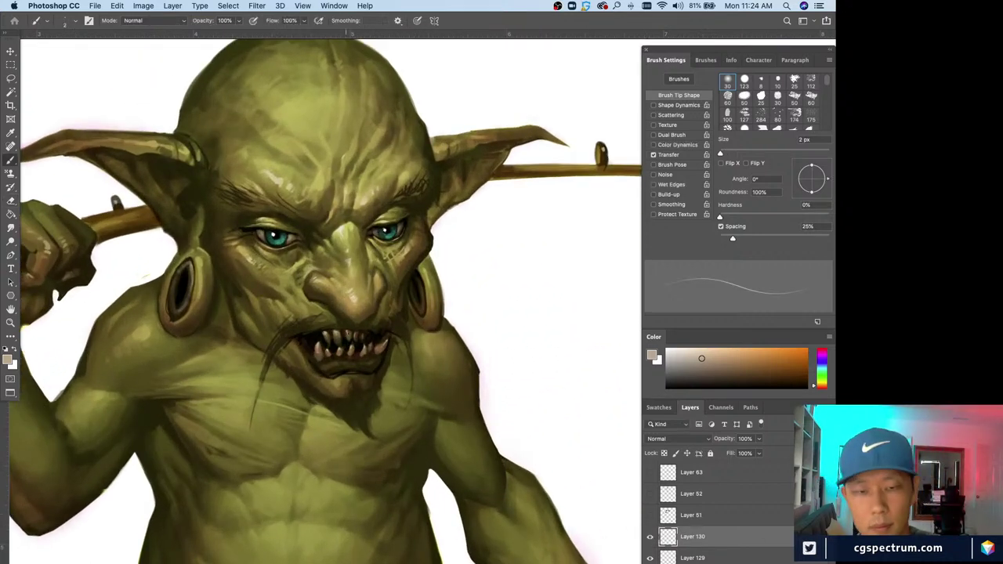
left_click(354, 357, "alt")
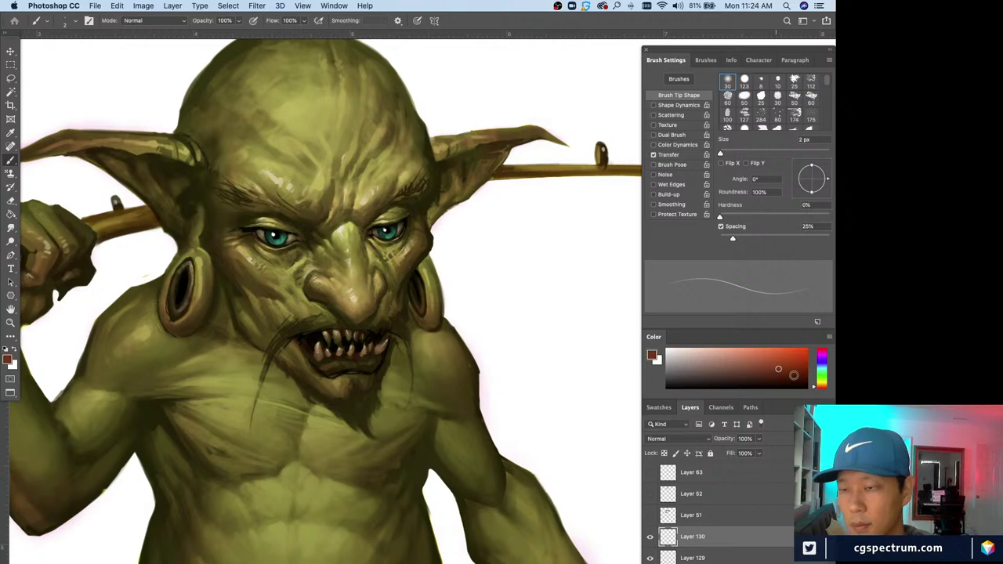
left_click(821, 353)
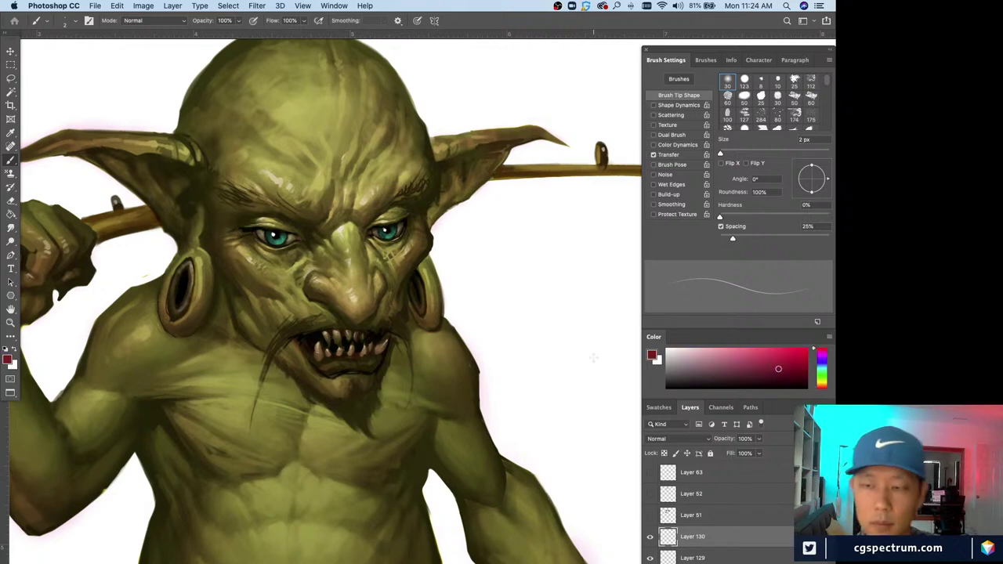
key("super+equal")
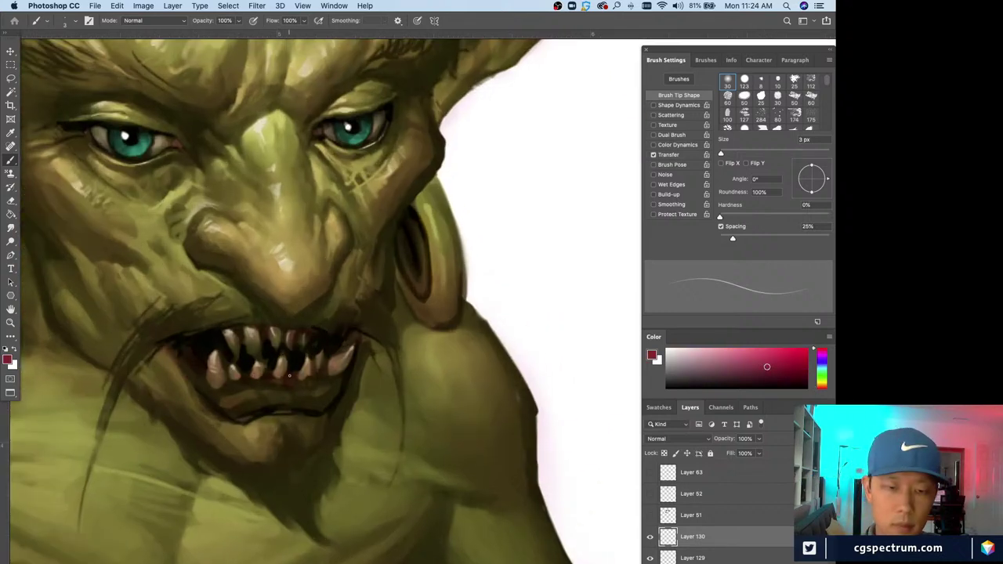
key("]")
left_click_drag(199, 364, 231, 387)
key("super+minus")
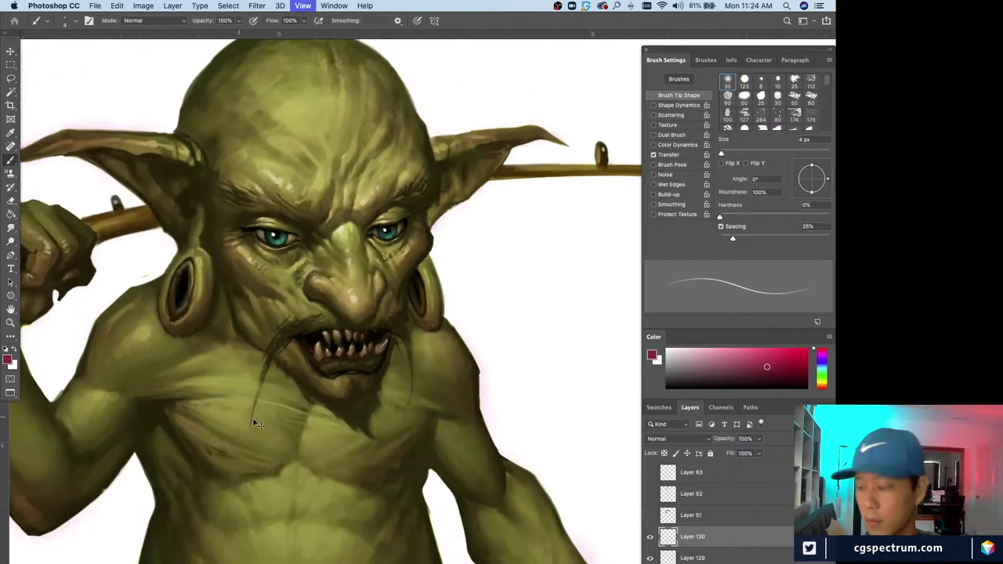
key("e")
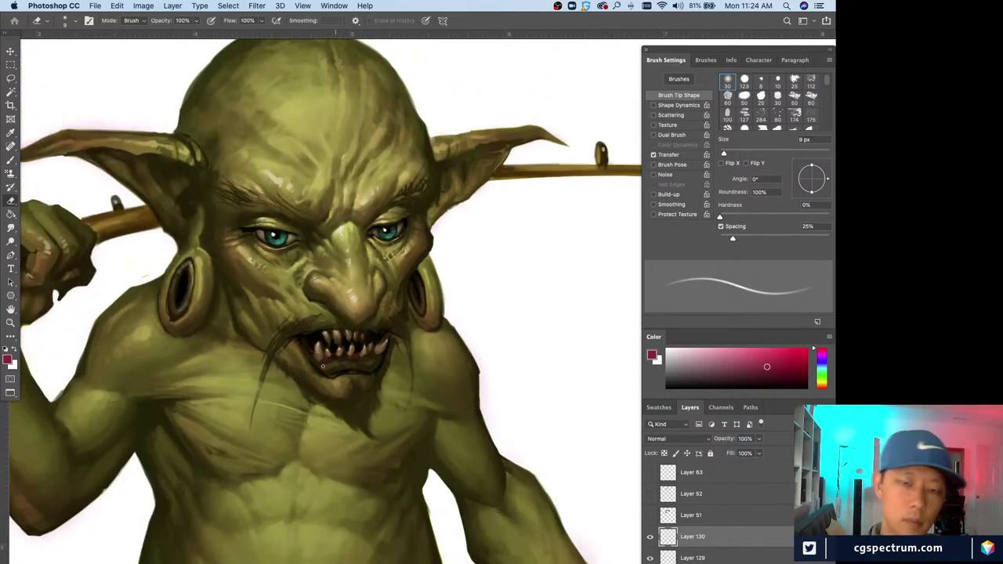
key("b")
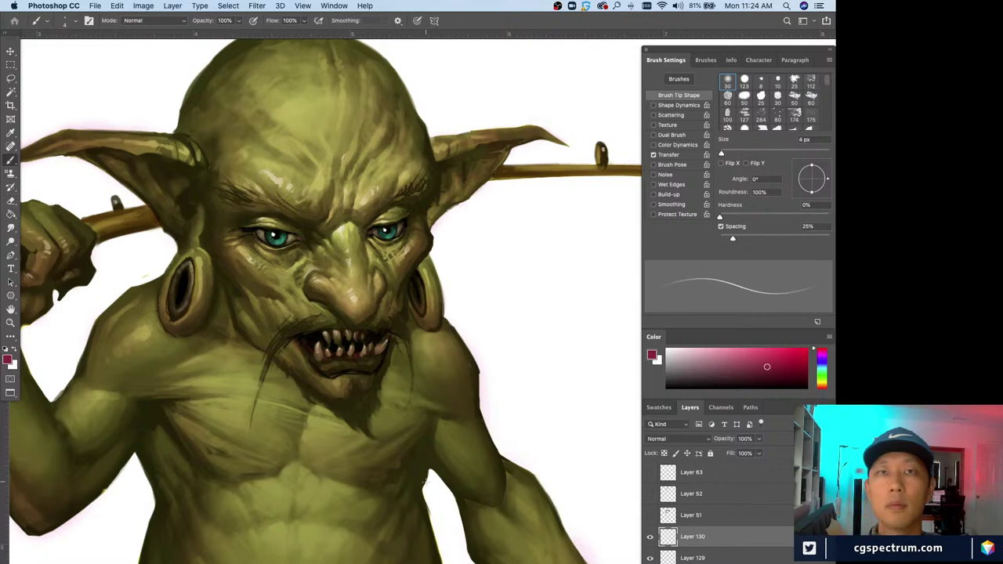
- Check the tinted gums against the whole figure from a wider view and add a new layer above Layer 130
key("super+minus")
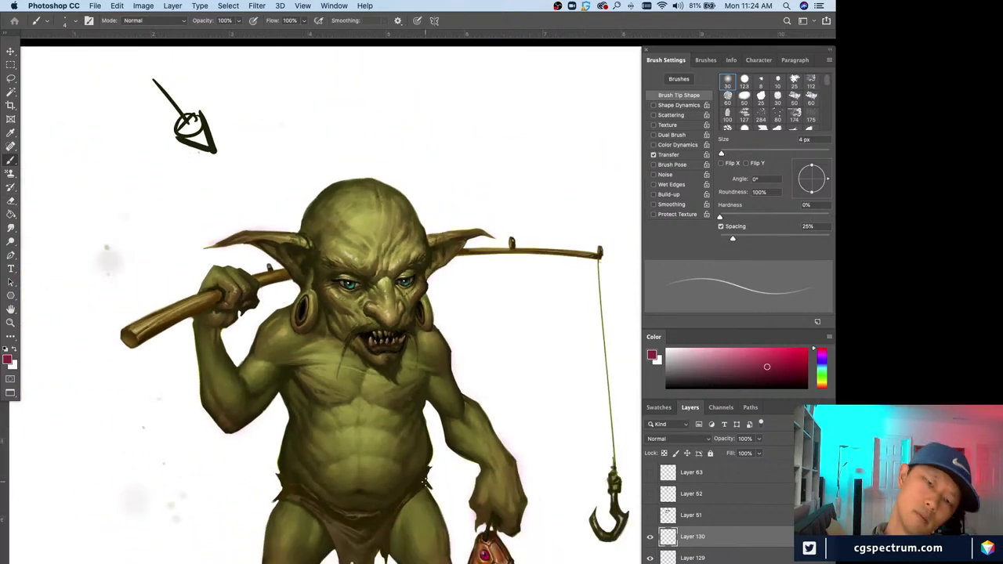
key("super+plus")
key("super+minus")
key("super+minus")
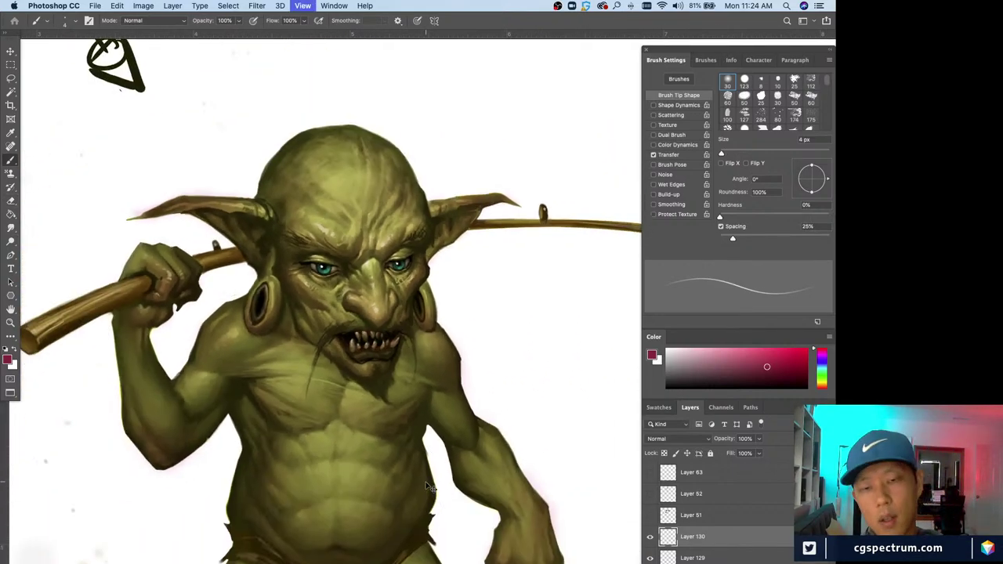
key("super+plus")
key("super+minus")
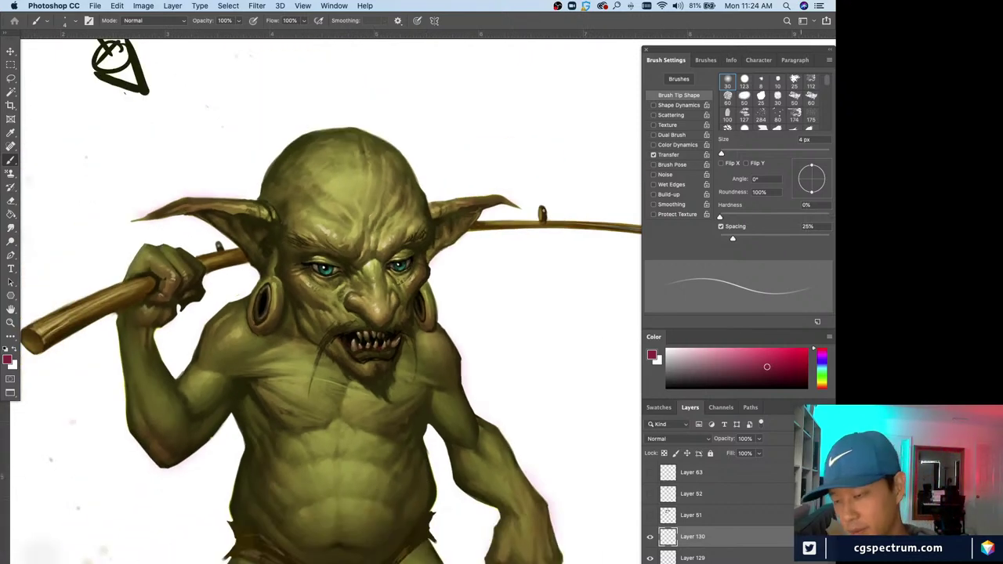
key("super+shift+alt+n")
- Darken the lower lip's outline with a sampled black, using the soft round brush at 2 to 3 px
key("super+plus")
key("super+plus")
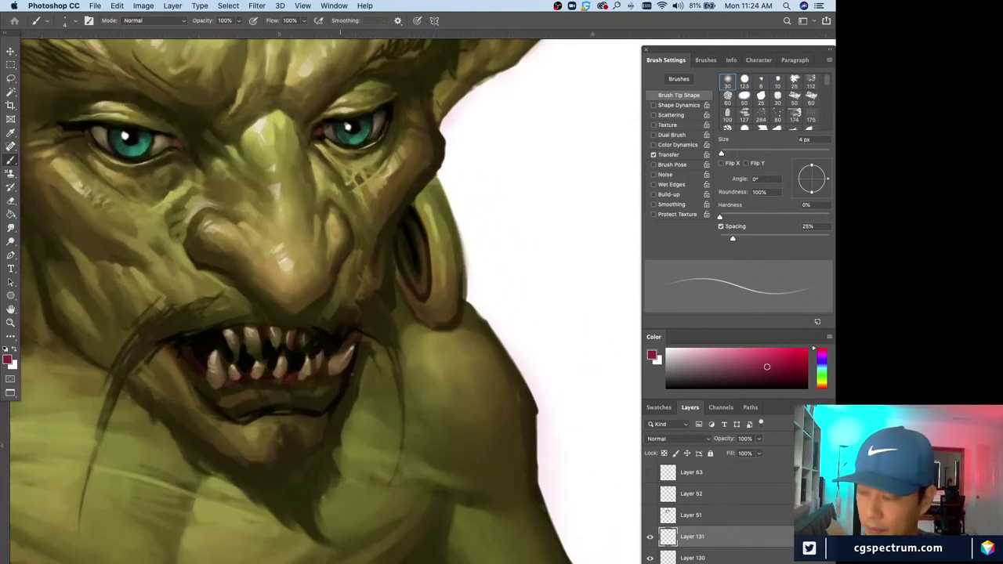
left_click(340, 332, "alt")
key("bracketleft")
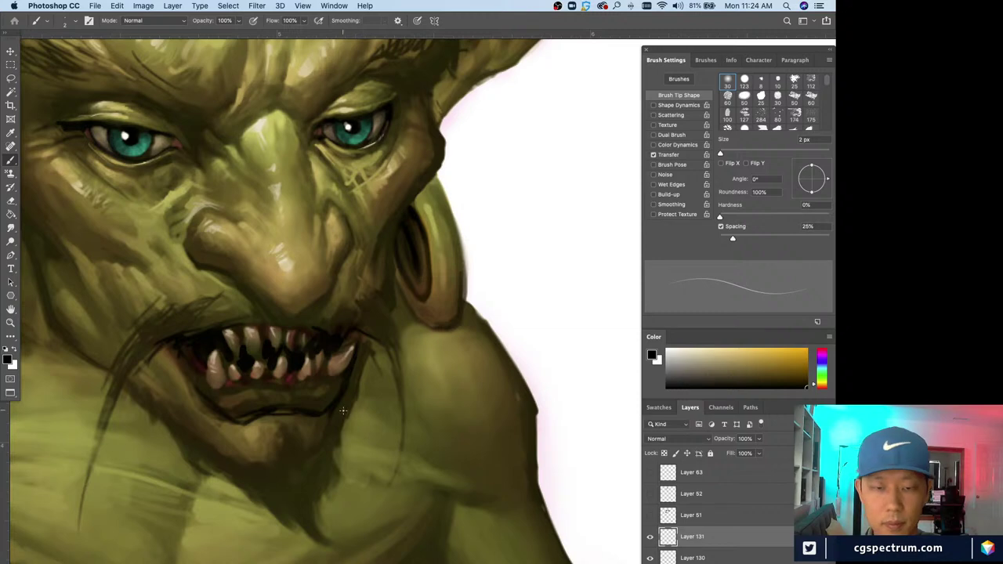
key("super+minus")
key("super+minus")
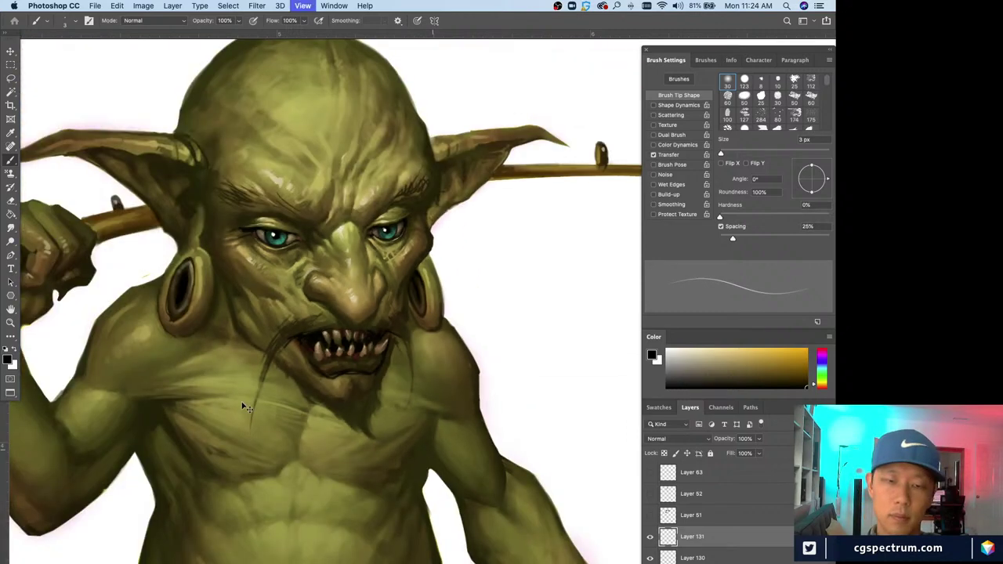
- Touch up the mouth corner and the adjoining jaw with sampled brown and dark olive tones at 5 px
left_click(323, 388, "alt")
key("bracketright")
key("bracketright")
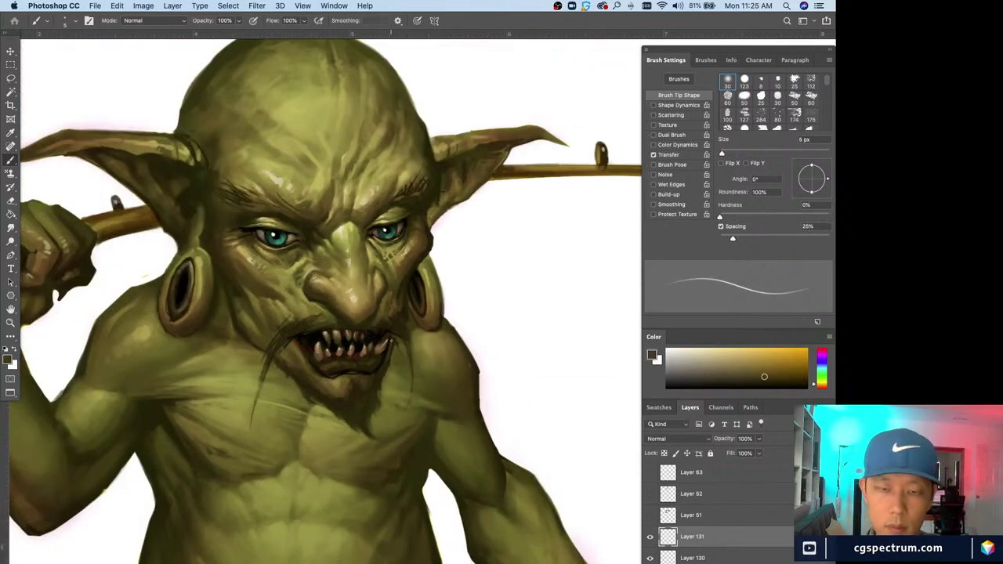
left_click(396, 337, "alt")
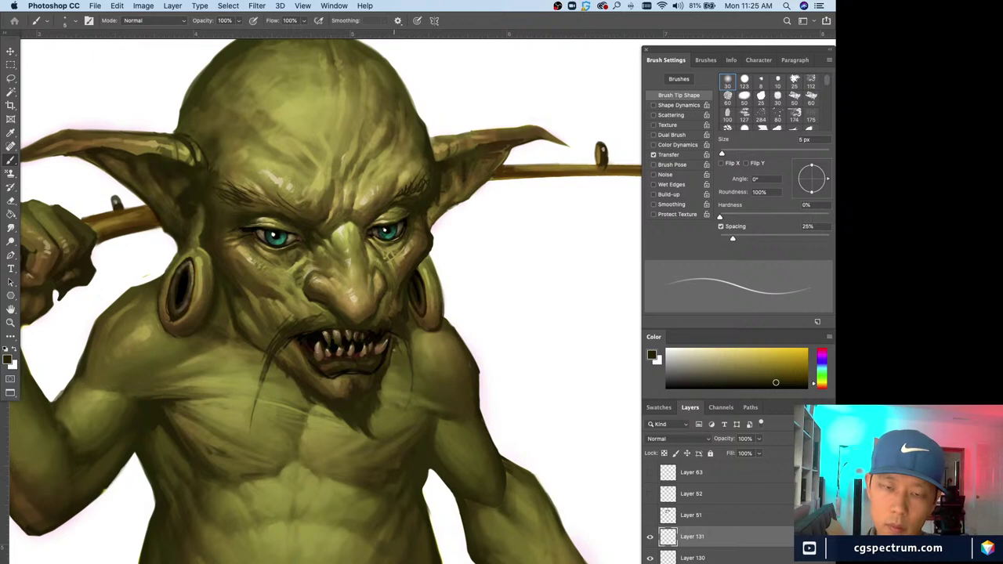
left_click(390, 362, "alt")
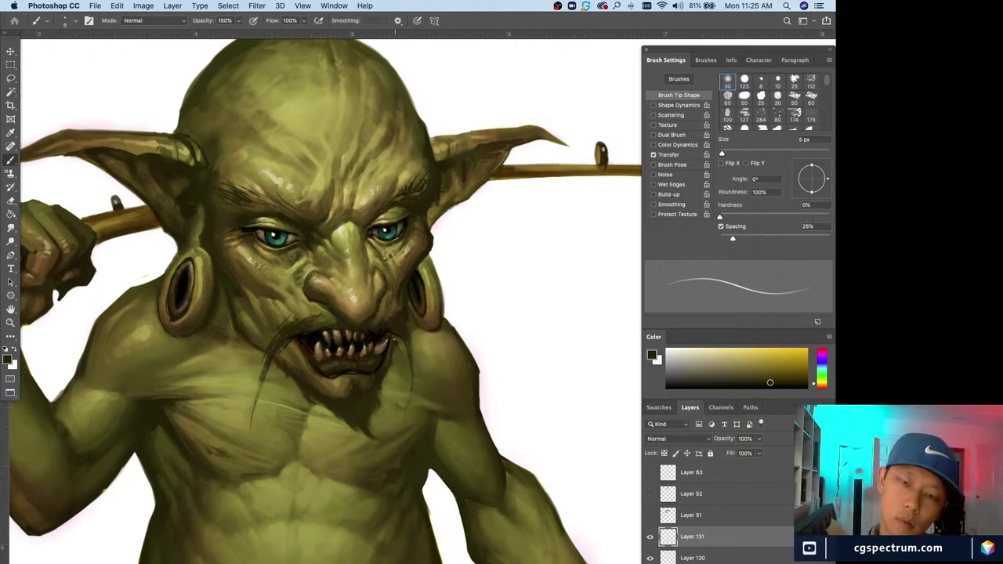
left_click(380, 359, "alt")
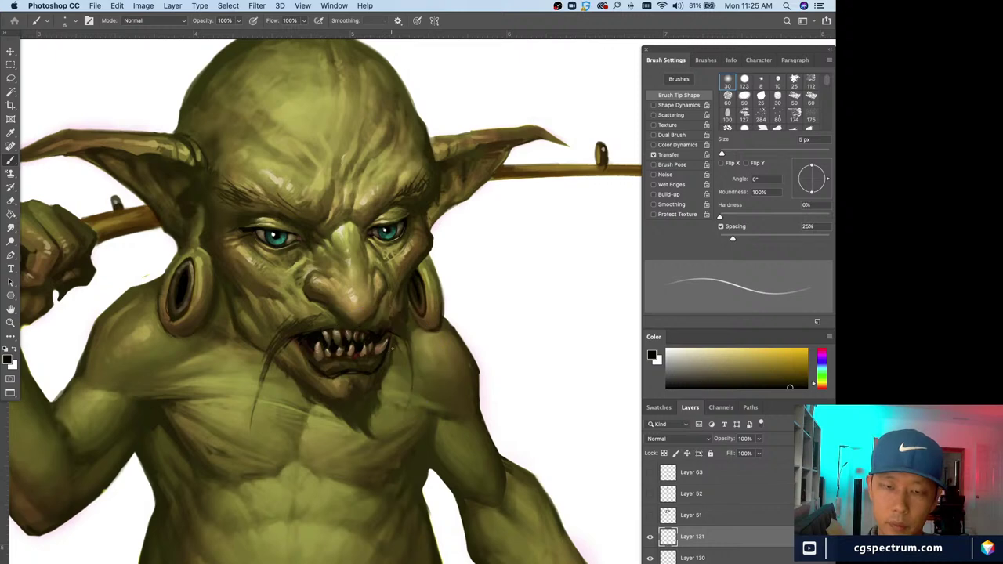
- Shape the jaw edge below the mouth corner with sampled near-black and olive green at 4 to 5 px
key("bracketleft")
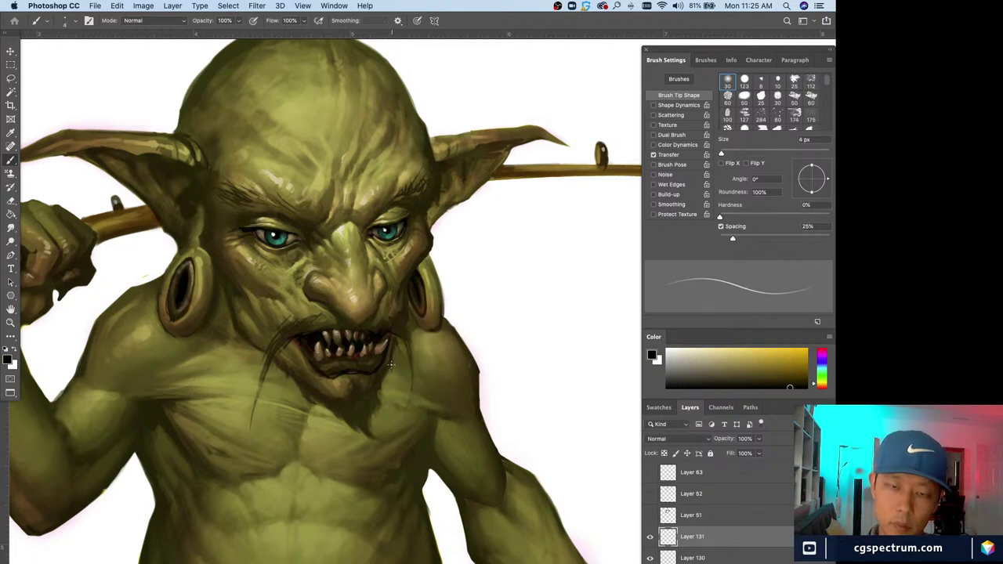
left_click(385, 374, "alt")
key("bracketright")
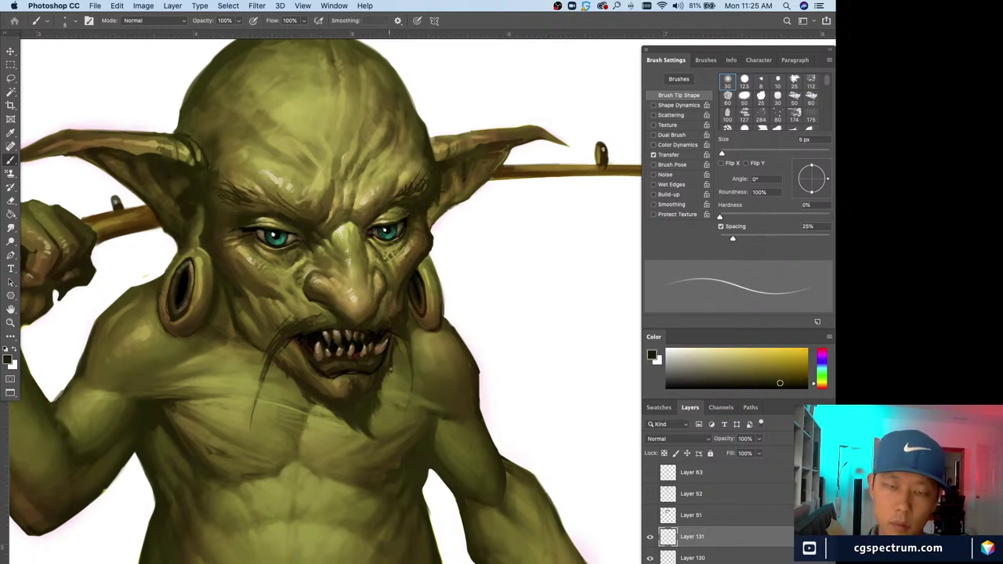
left_click_drag(390, 369, 392, 380)
left_click(392, 379, "alt")
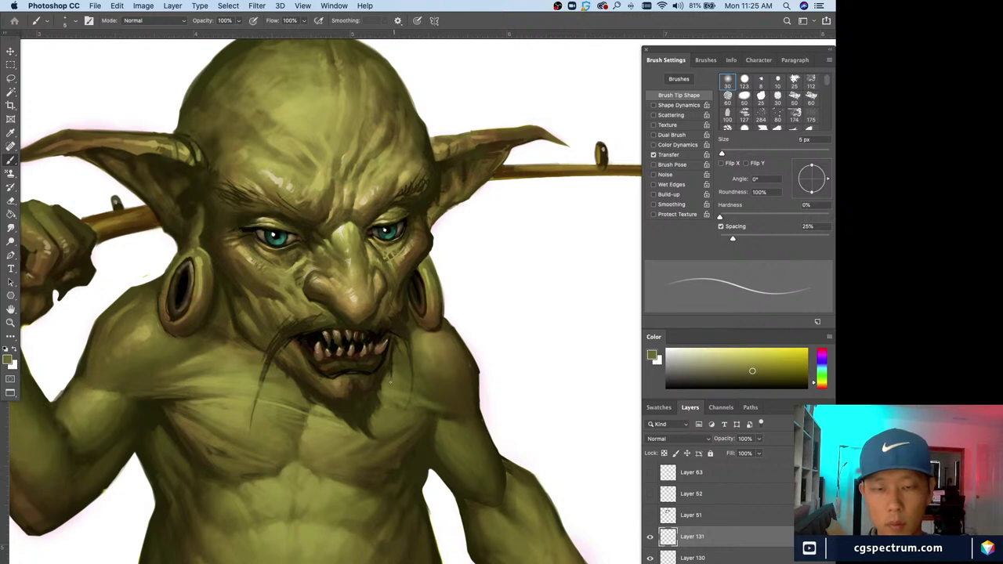
left_click(385, 389, "alt")
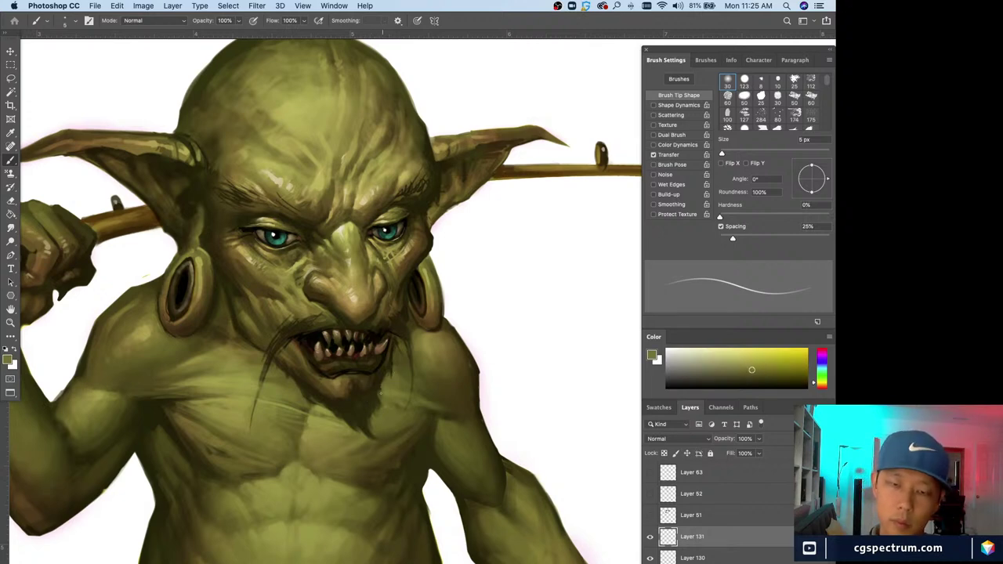
- Redefine the chin beard's outer edge at 5 px, alternating sampled dark brown with the chest's olive green
left_click_drag(384, 418, 377, 404)
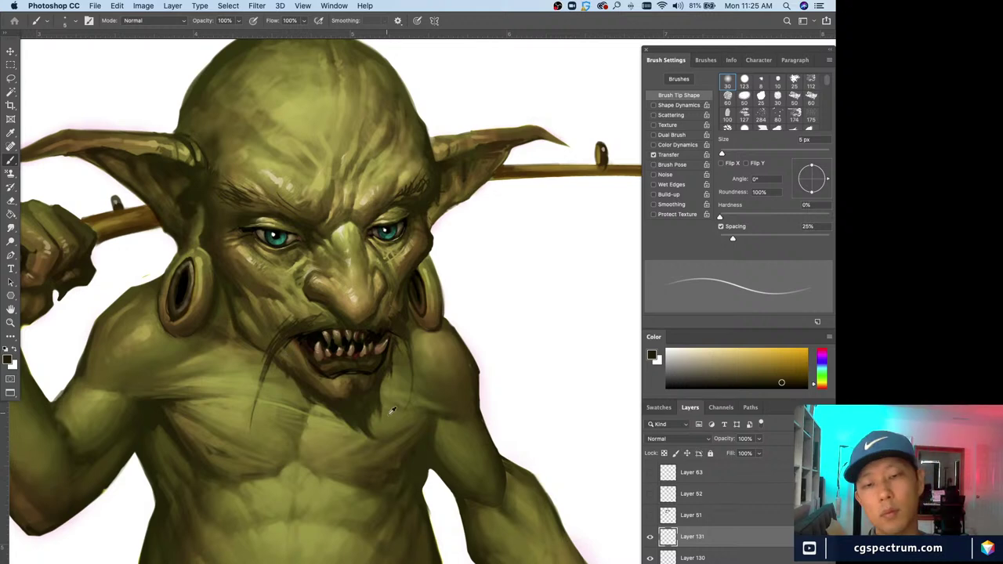
left_click(385, 431, "alt")
left_click(379, 407, "alt")
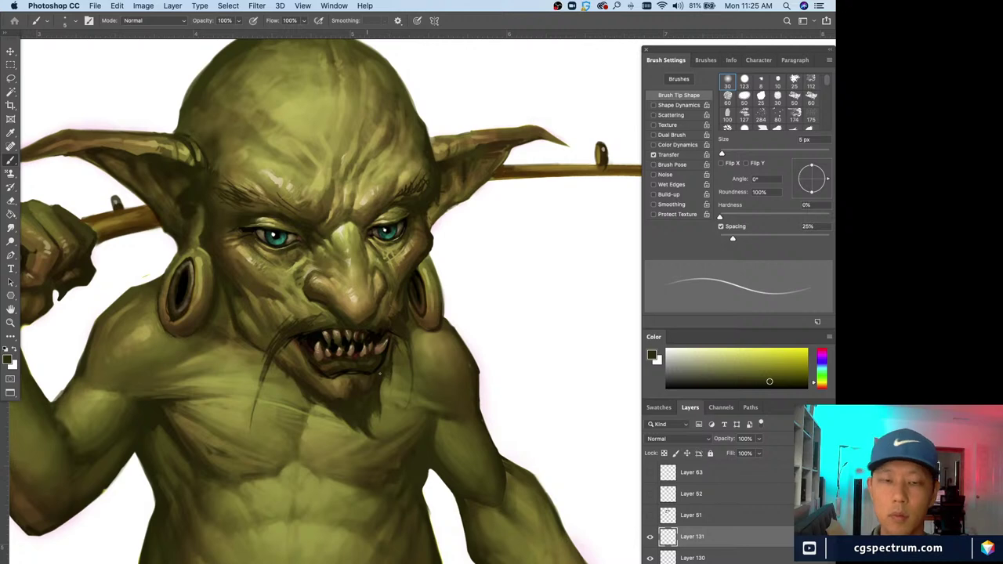
left_click(410, 418, "alt")
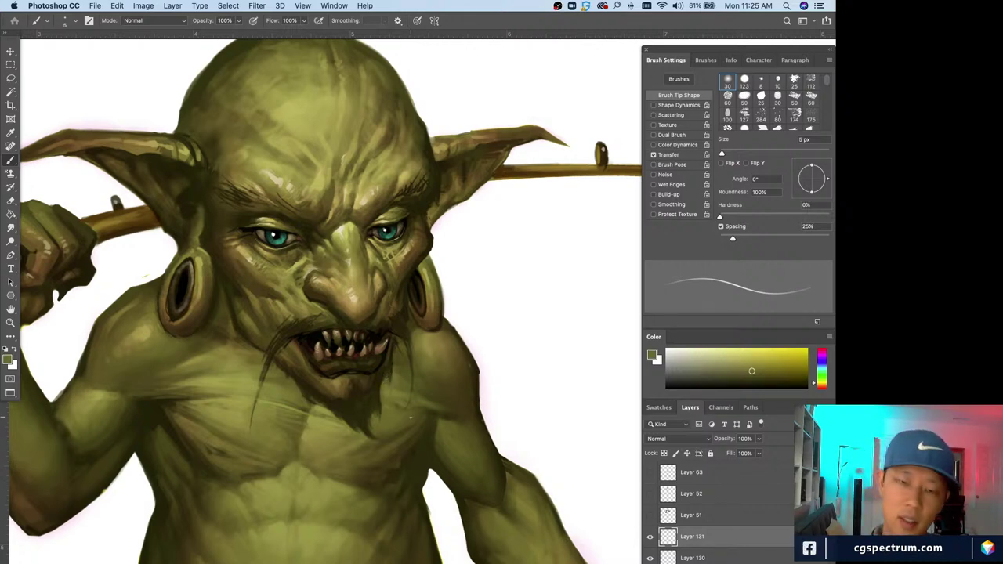
left_click(437, 453, "alt")
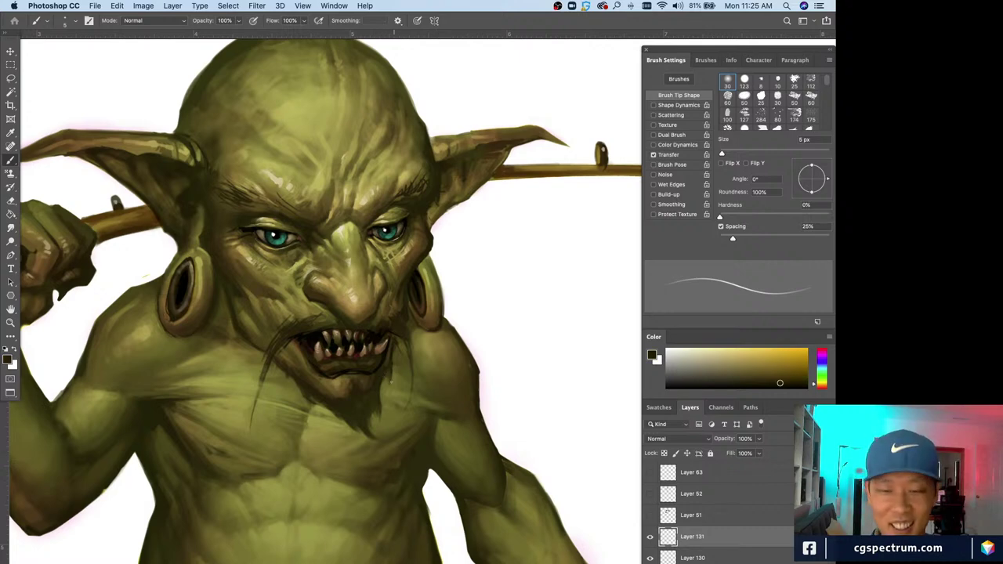
left_click(390, 379, "alt")
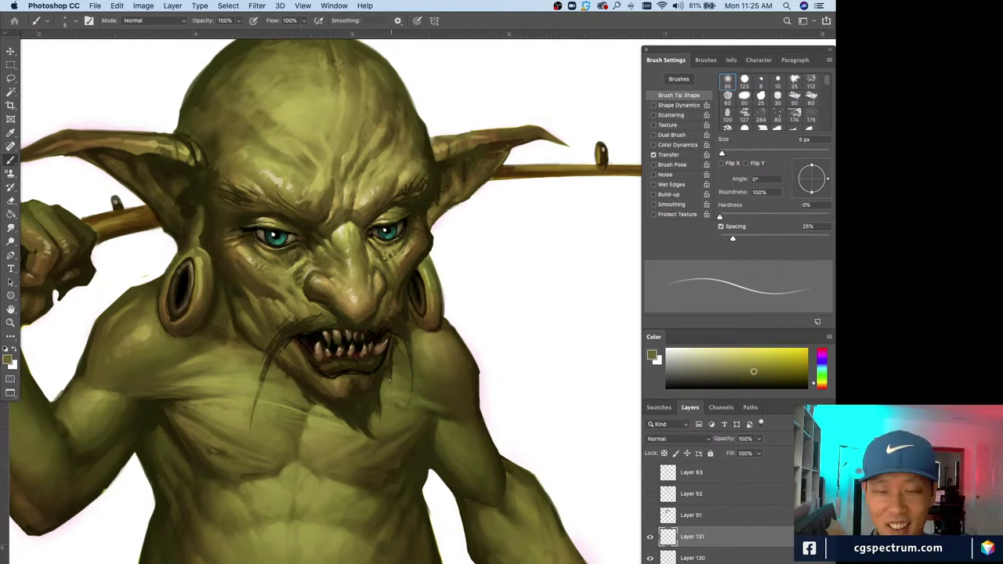
left_click(379, 374, "alt")
- Refine the beard hairs and the chest beneath the chin with sampled olive greens and dark olive at 3 to 4 px
key("bracketleft")
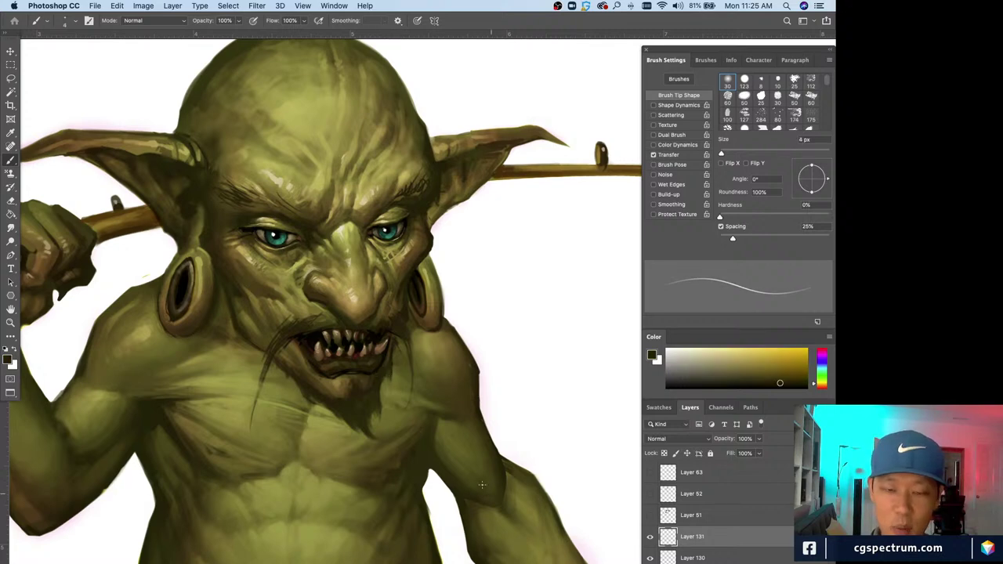
left_click(482, 485, "alt")
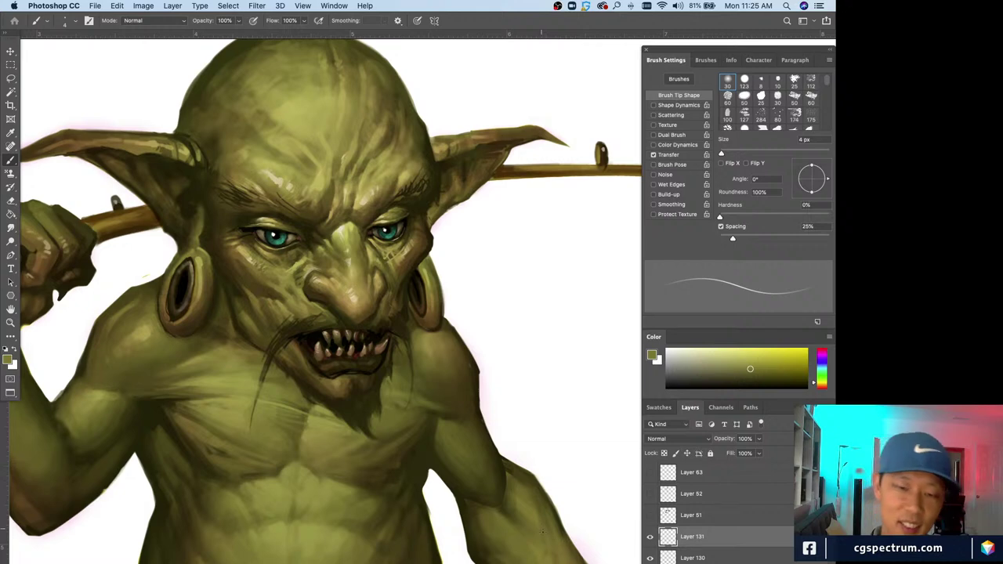
left_click(326, 402, "alt")
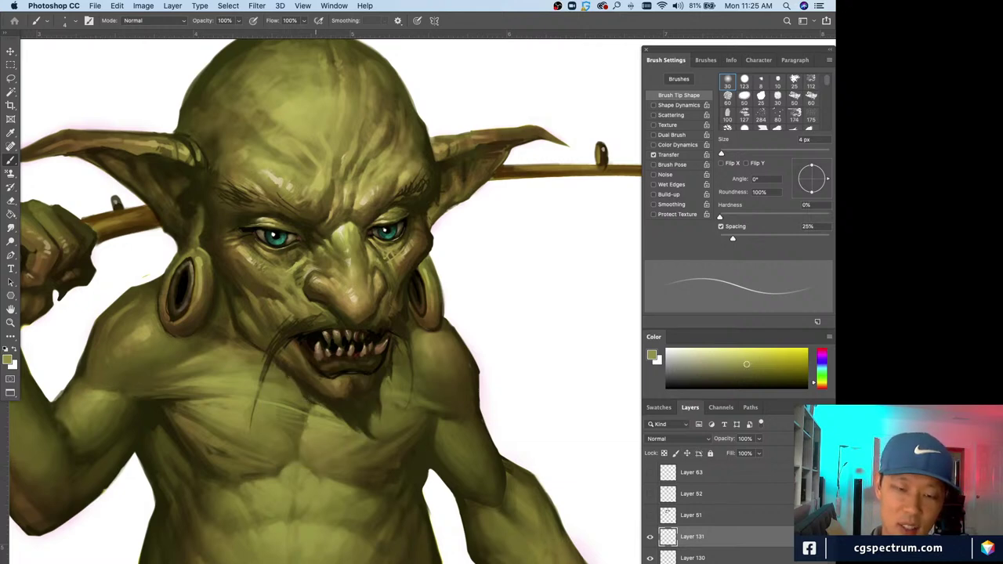
left_click(314, 405, "alt")
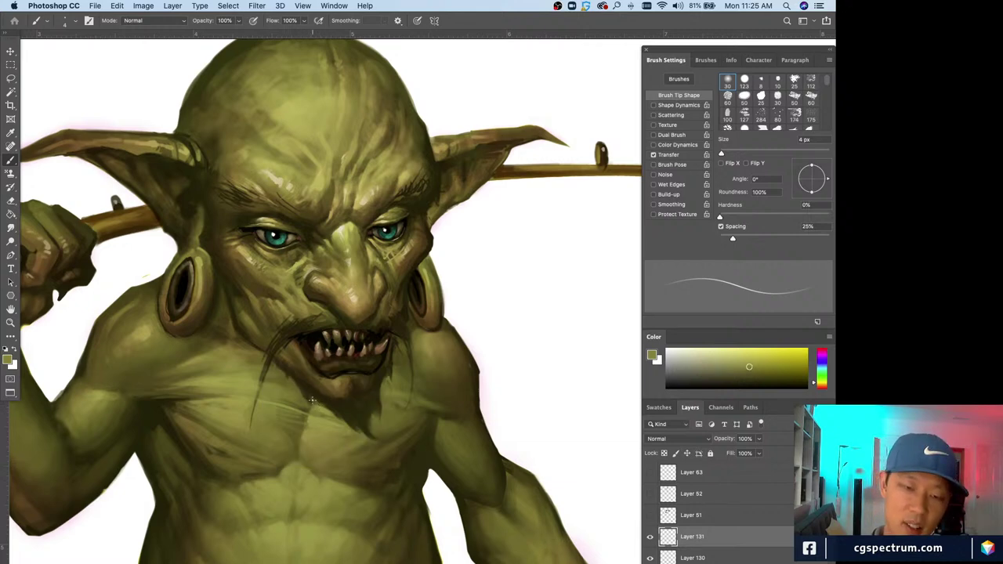
left_click(312, 399, "alt")
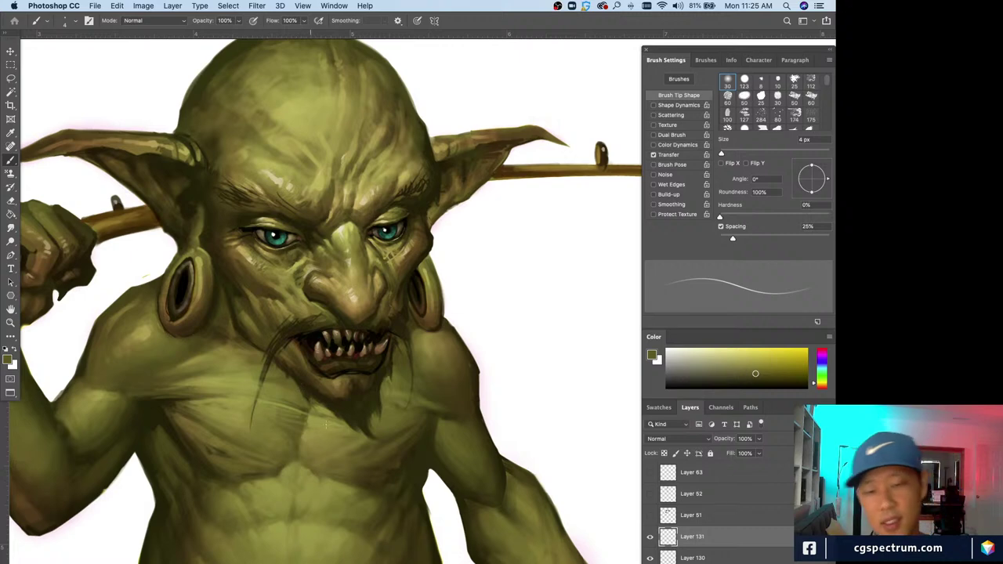
left_click(372, 402, "alt")
key("bracketleft")
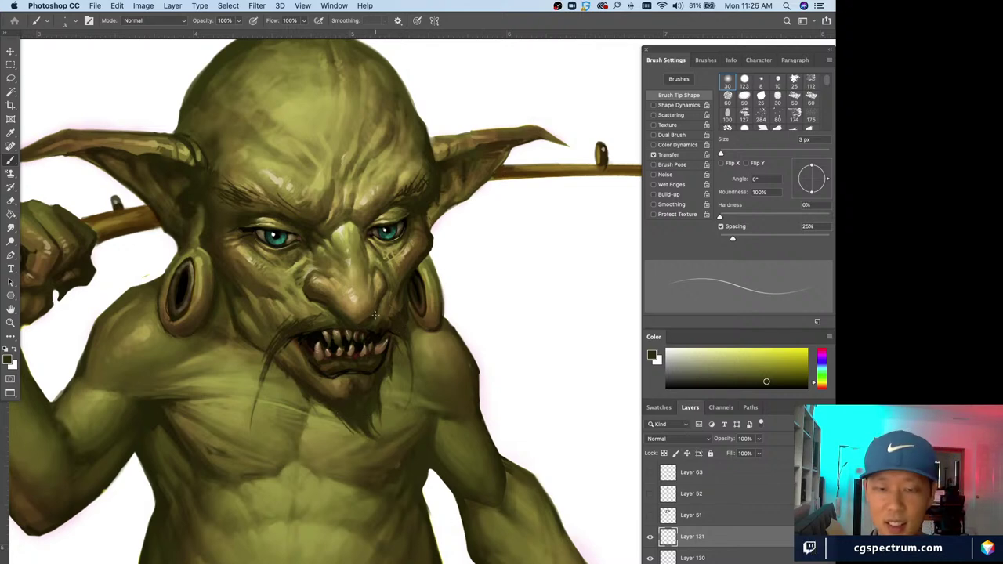
- Add a new layer and refine the lower lip and gaps between the teeth with sampled dark brown and near-black at 3 px
key("super+shift+alt+n")
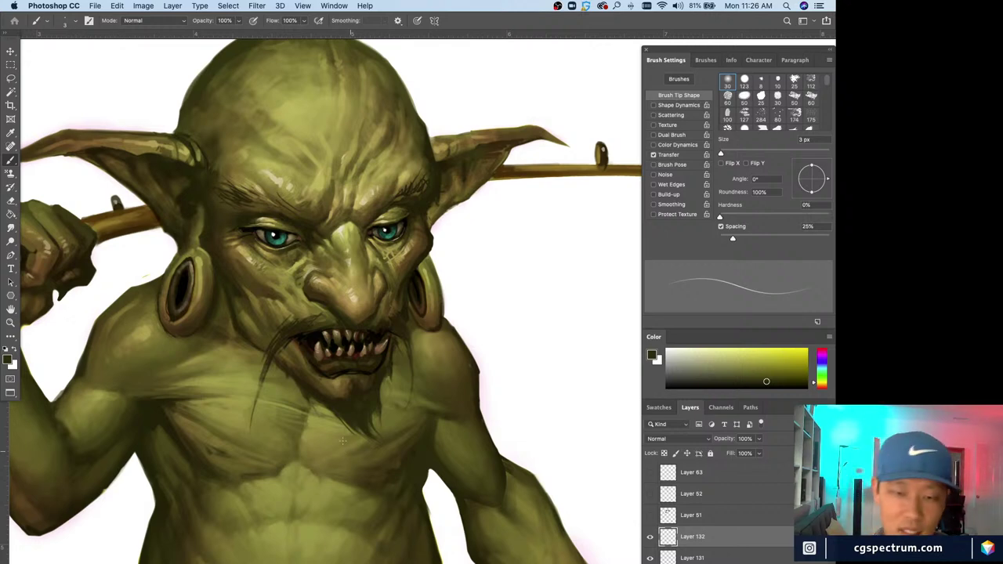
scroll(342, 441, "up", 2)
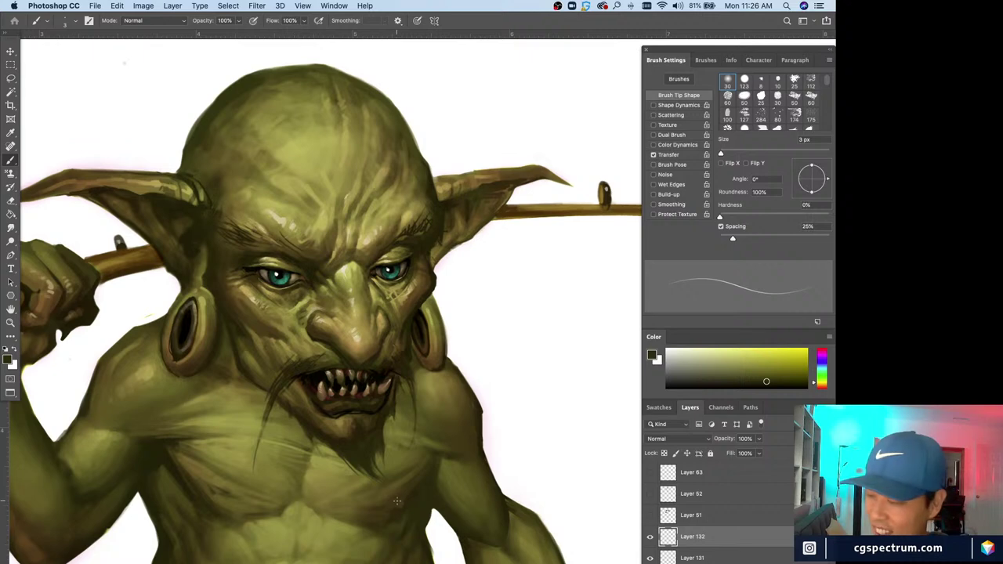
left_click(365, 409, "alt")
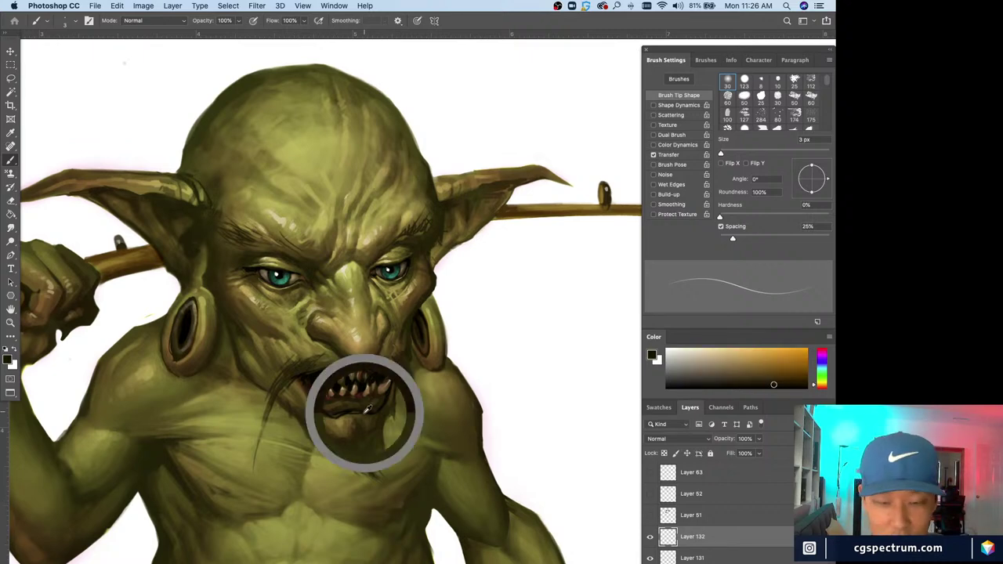
left_click(364, 413, "alt")
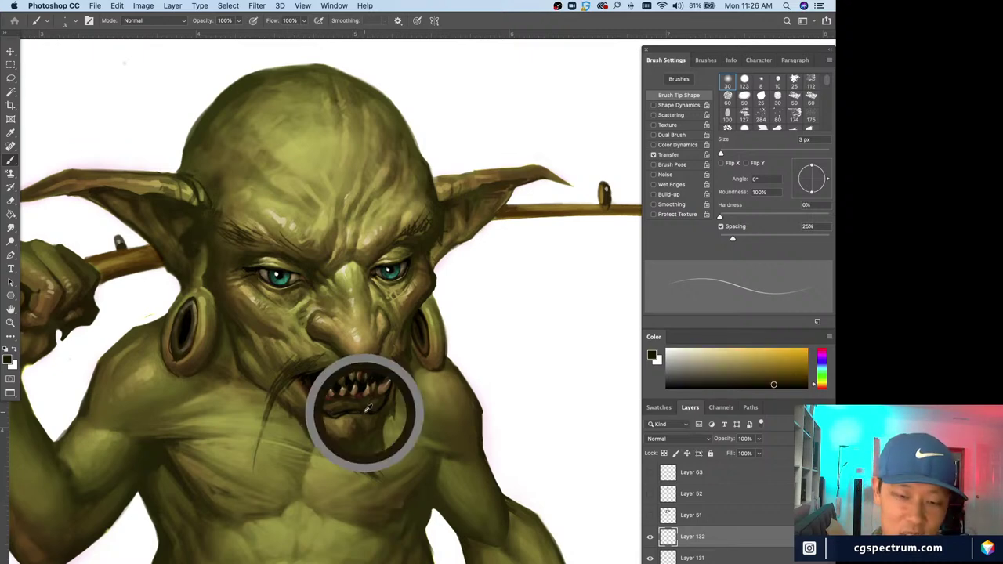
left_click(355, 409, "alt")
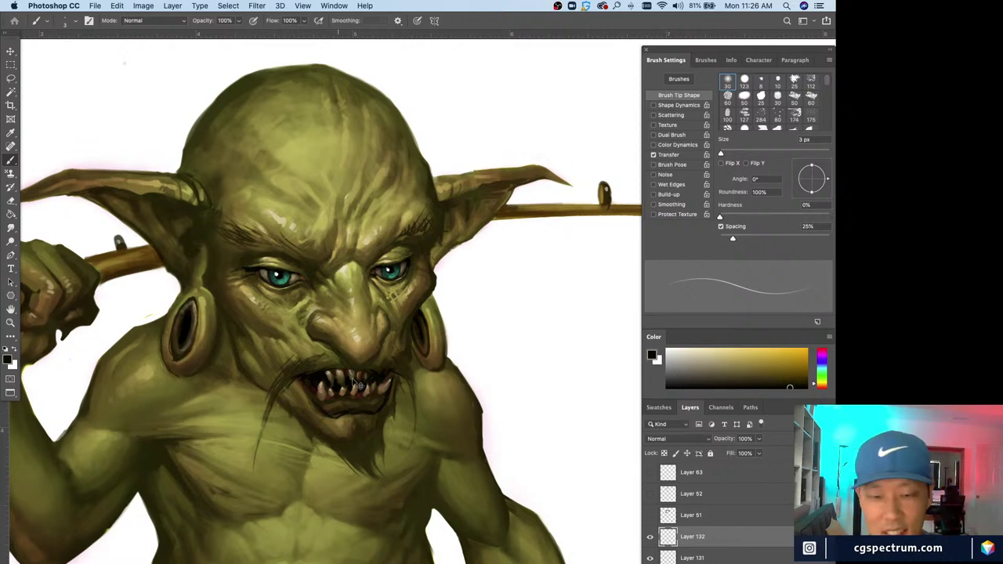
left_click(376, 378, "alt")
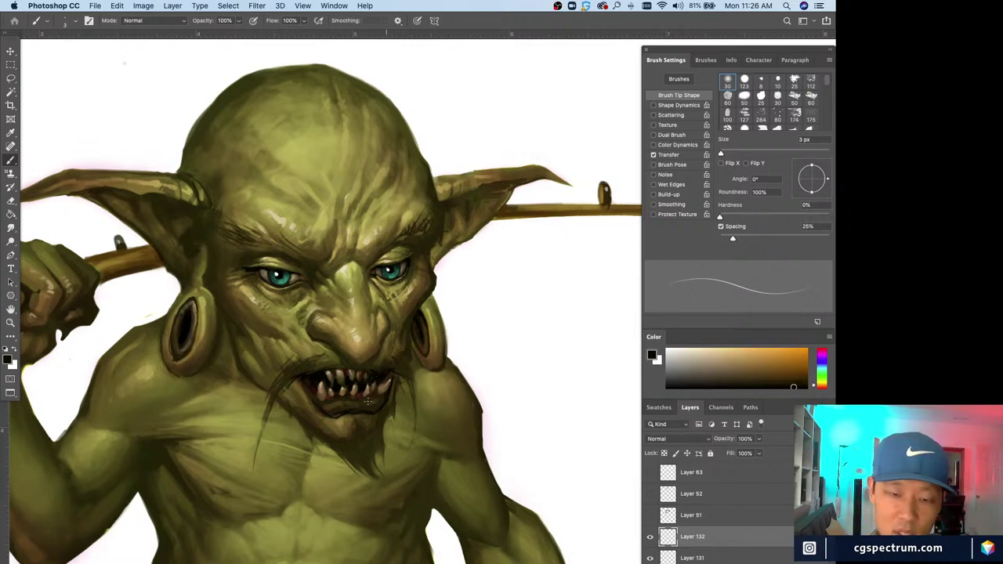
left_click(386, 396, "alt")
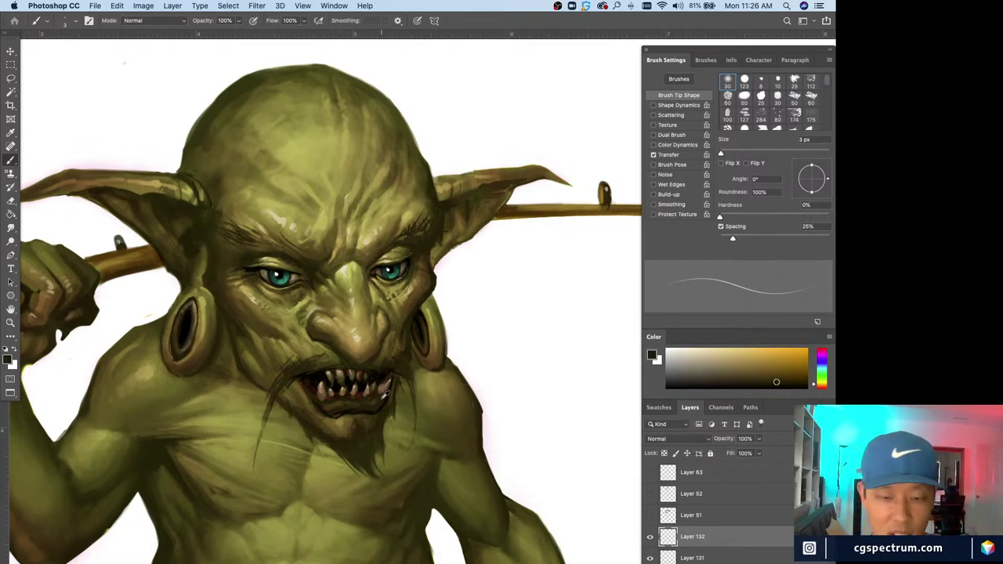
left_click(382, 398, "alt")
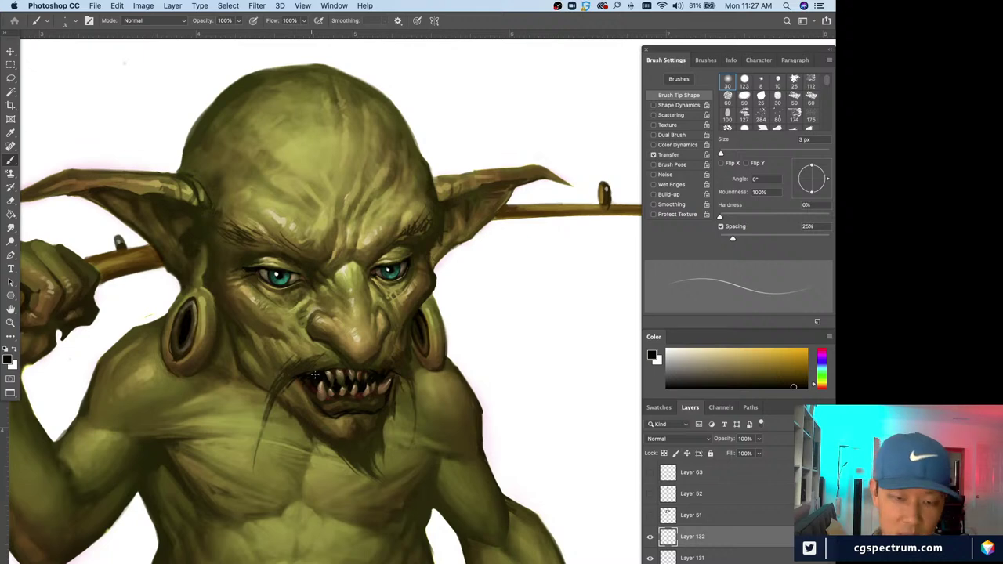
- Darken the upper lip and moustache root at the left mouth corner with sampled near-black at 3 px
left_click(321, 373, "alt")
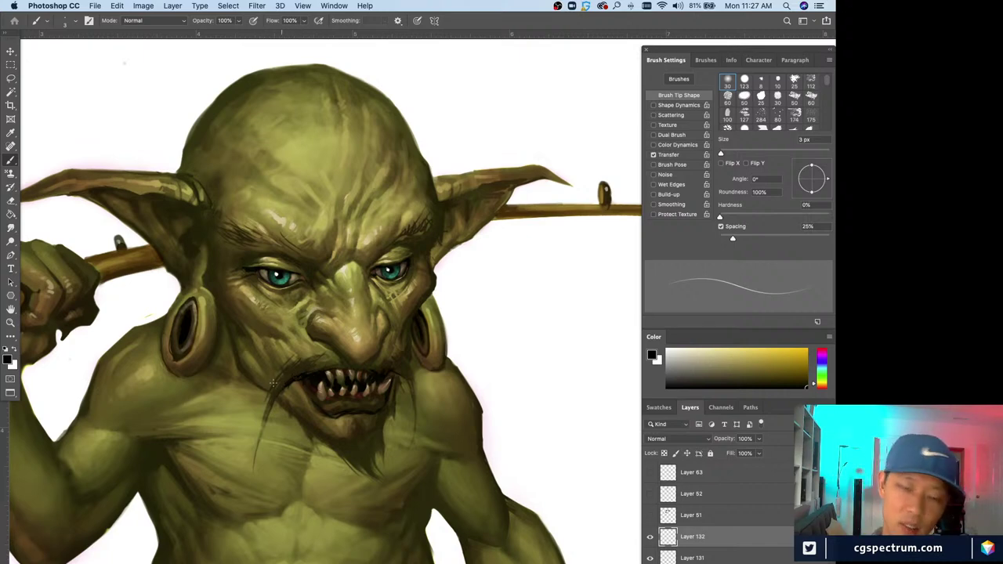
key("e")
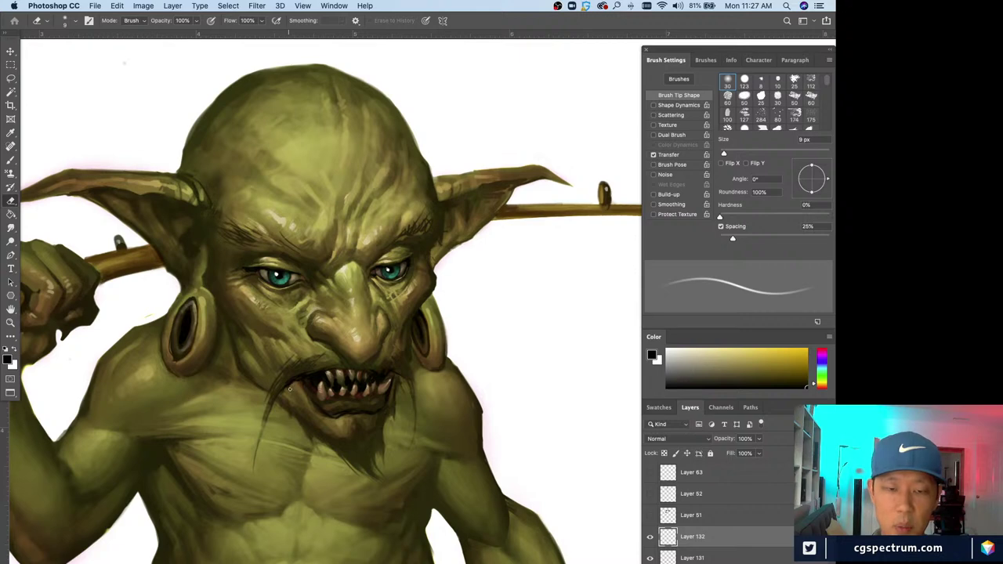
key("b")
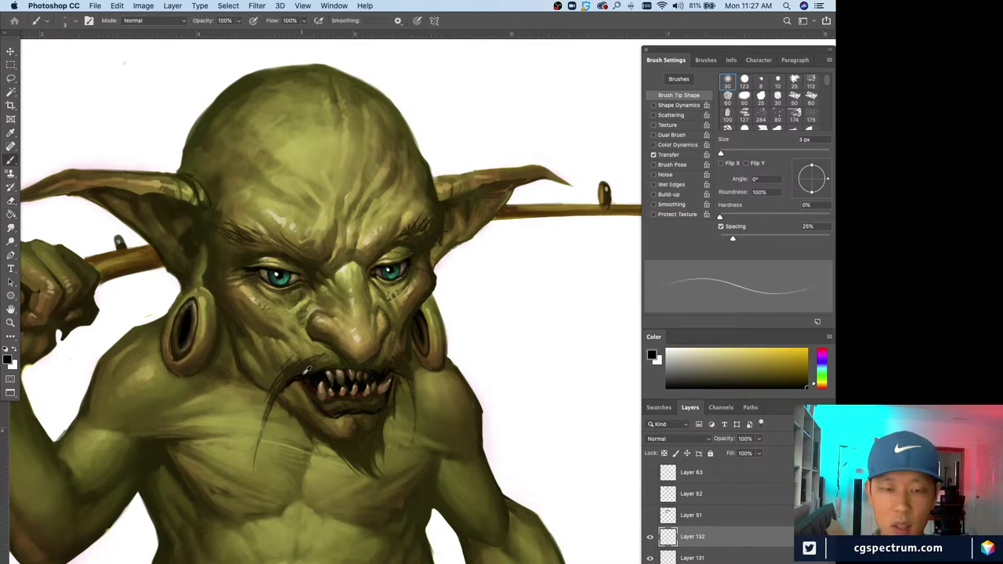
left_click(308, 377, "alt")
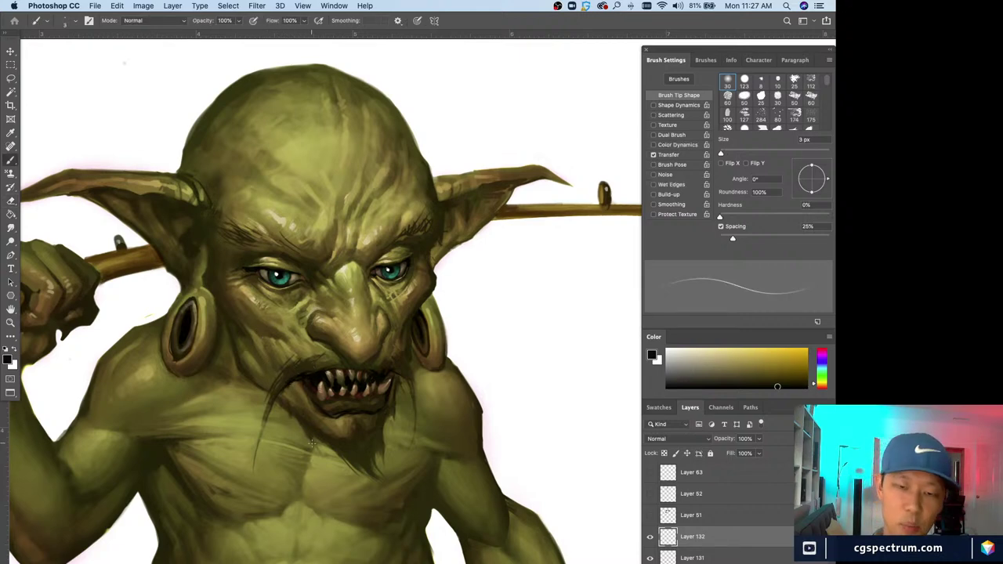
- Strengthen the moustache at the right mouth corner and the upper lip line with sampled dark brown and near-black at 4 px
left_click(390, 366, "alt")
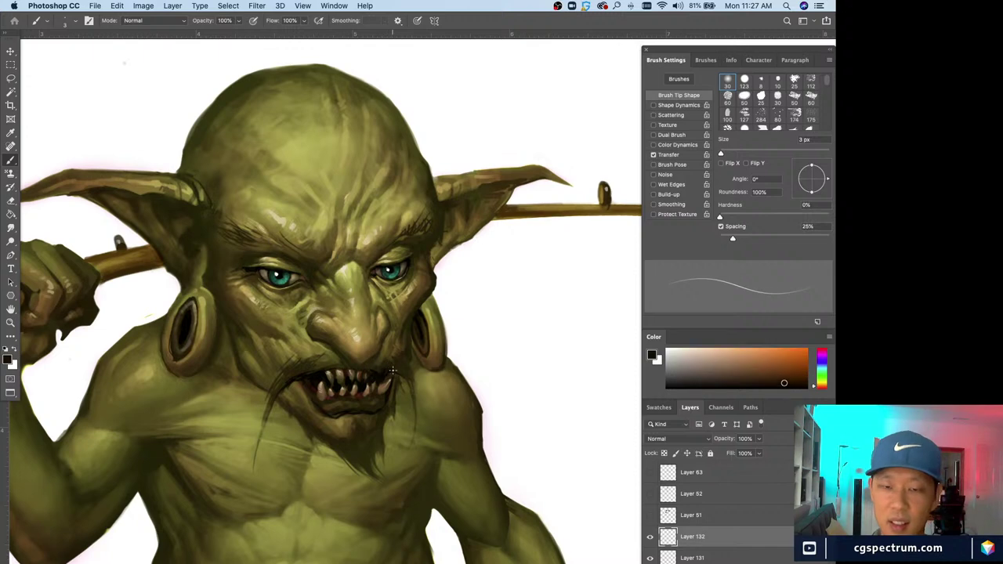
key("bracketright")
left_click(391, 368, "alt")
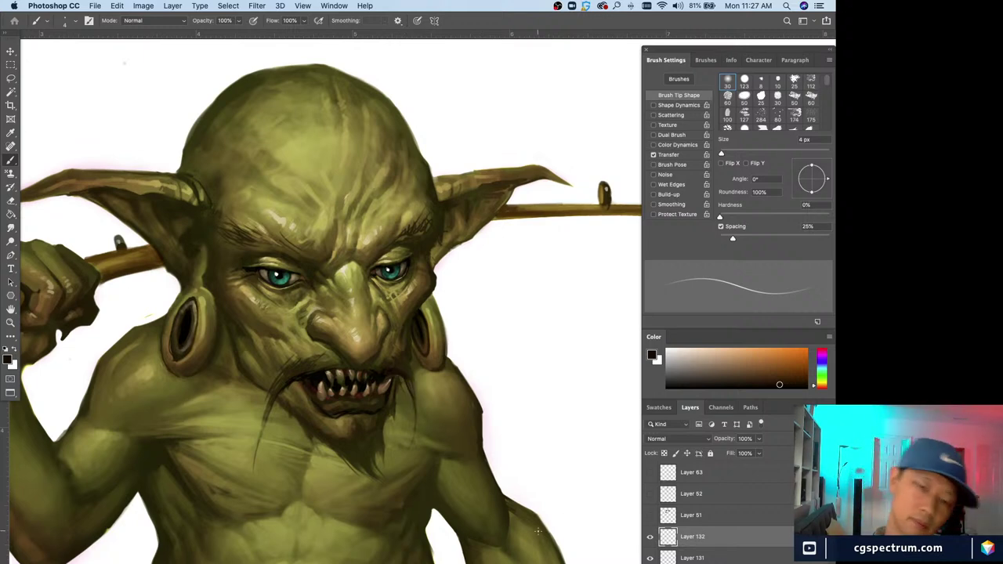
left_click(322, 375, "alt")
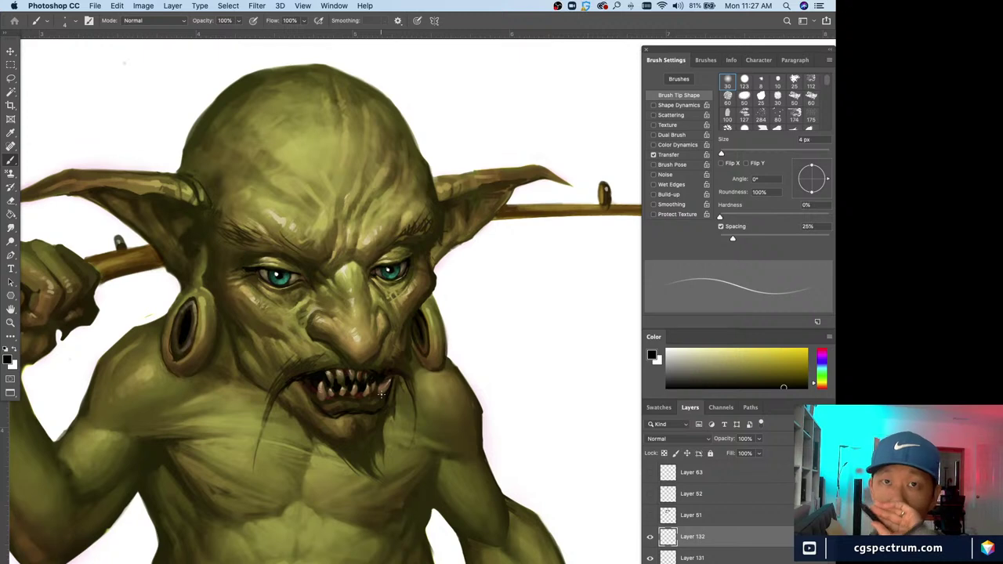
left_click(322, 369, "alt")
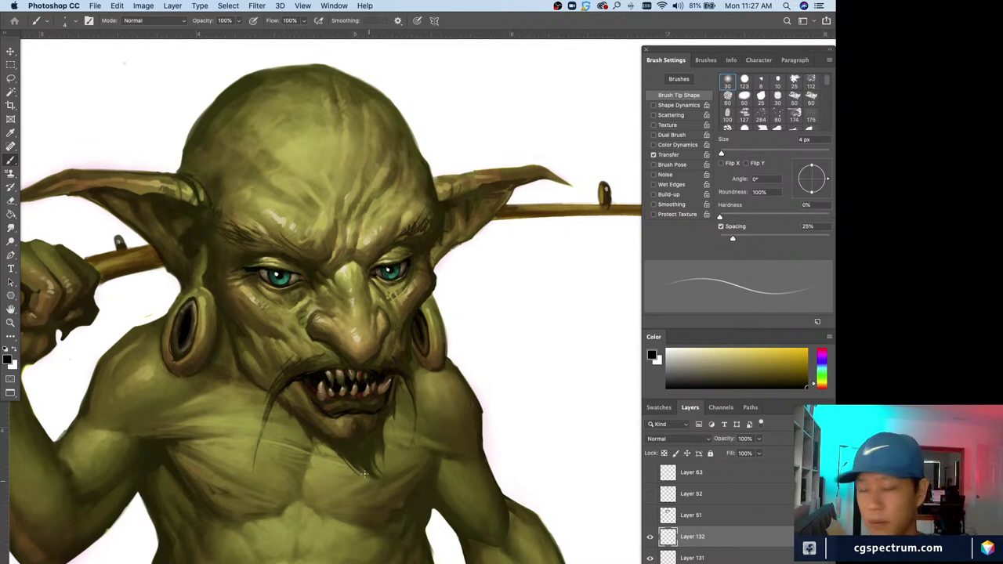
- Sharpen the chin beard's left edge down to its tip with sampled dark brown and near-black strokes at 3 px
key("bracketleft")
key("bracketleft")
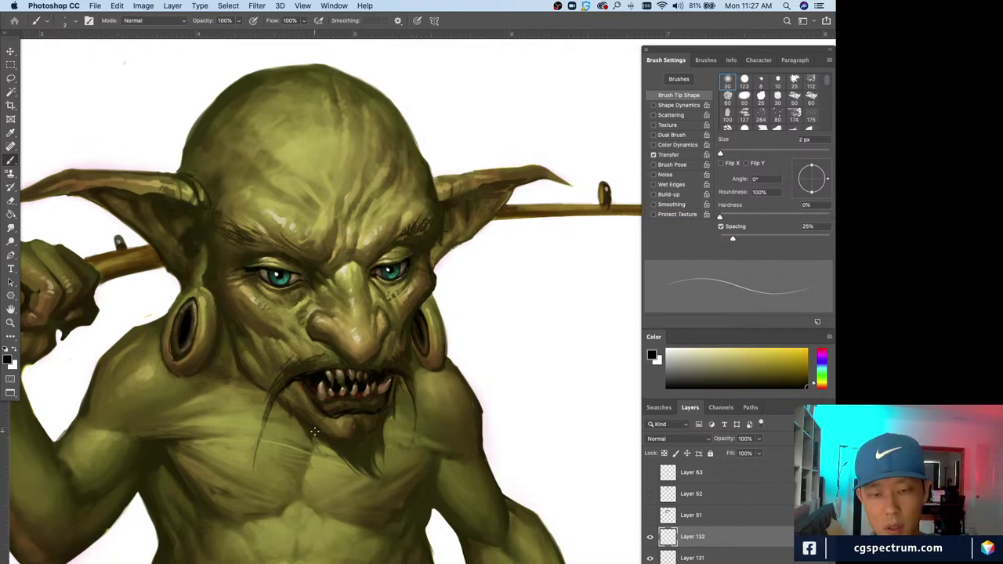
key("bracketright")
left_click(336, 442, "alt")
left_click_drag(329, 440, 355, 460)
left_click(337, 443, "alt")
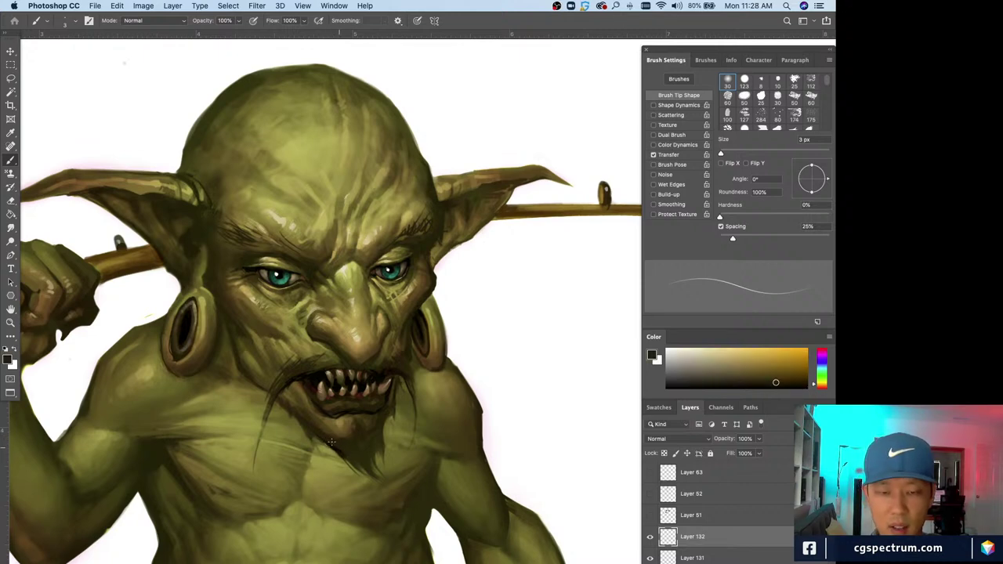
left_click(337, 445, "alt")
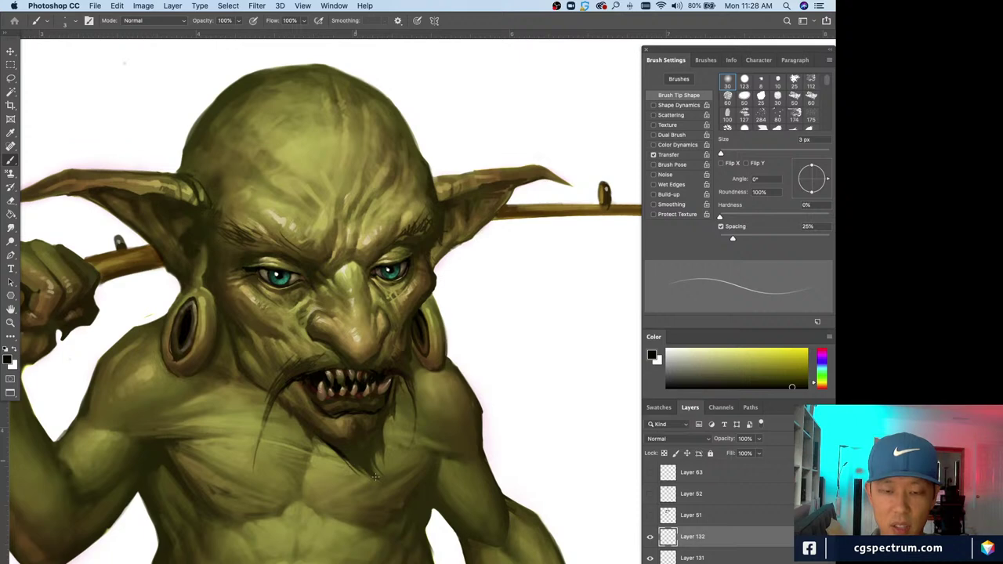
- Paint hair strands along the chin beard's right edge and the adjoining jaw with sampled near-black and dark olive at 4 px
key("bracketright")
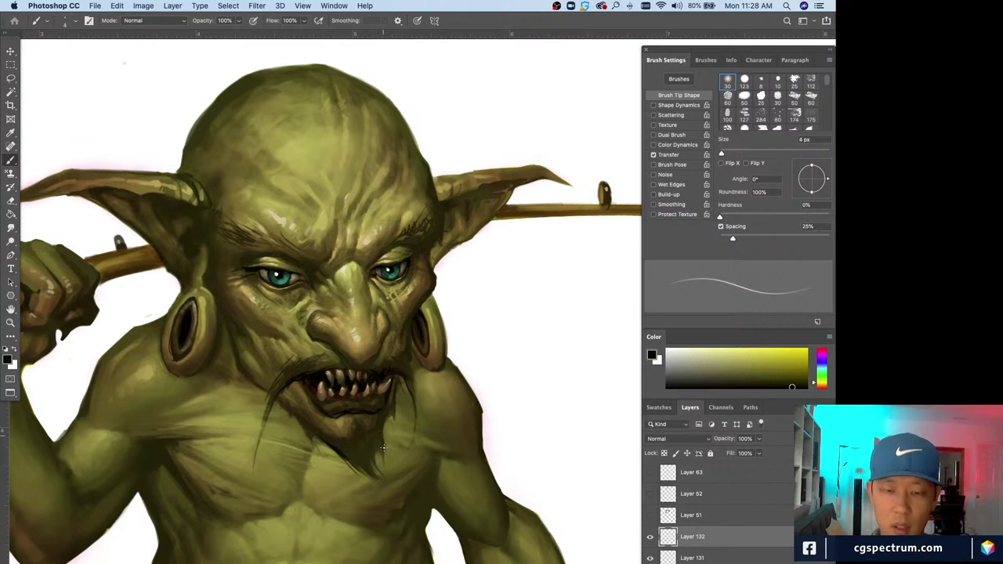
left_click_drag(381, 424, 384, 455)
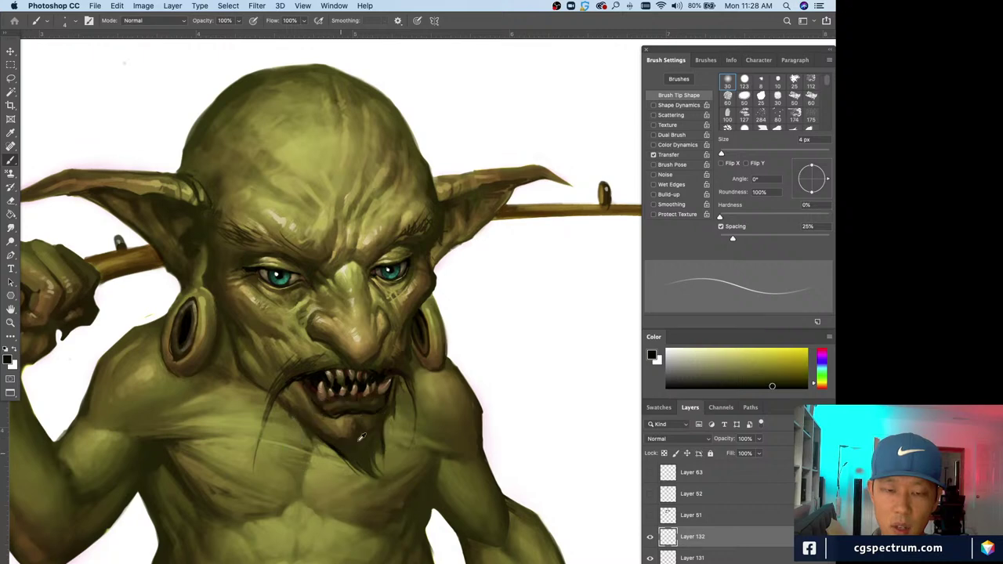
left_click(383, 423, "alt")
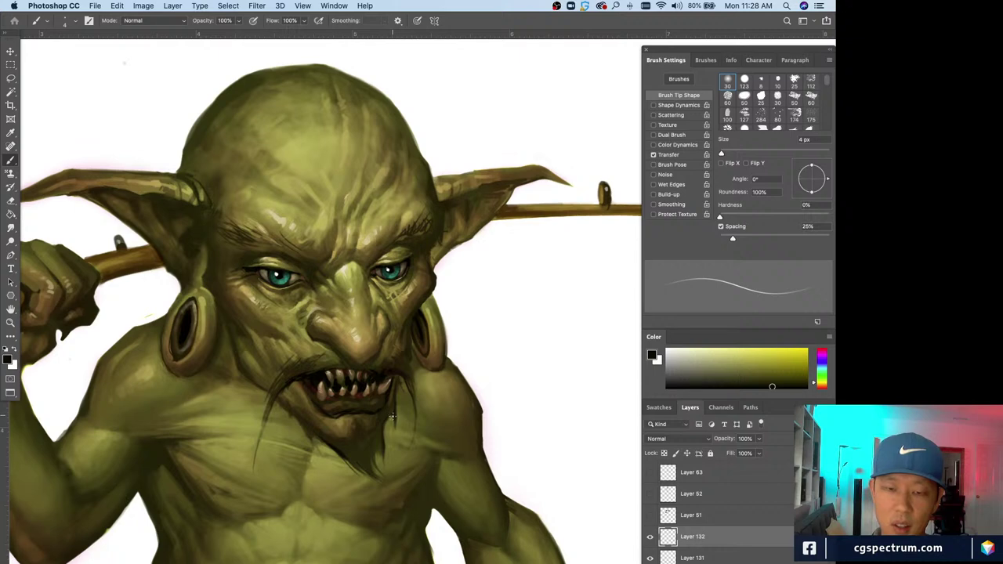
left_click(389, 413, "alt")
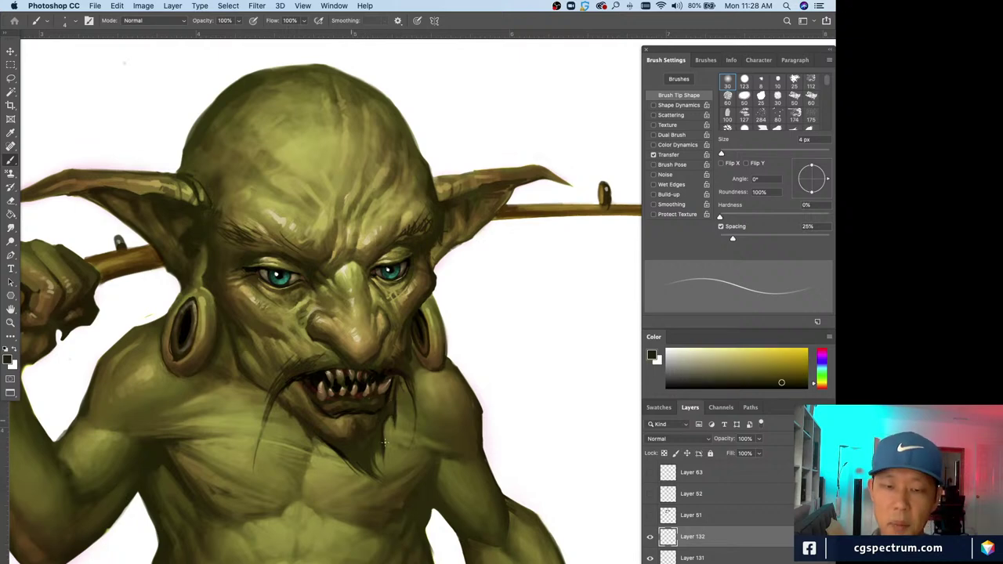
left_click(377, 432, "alt")
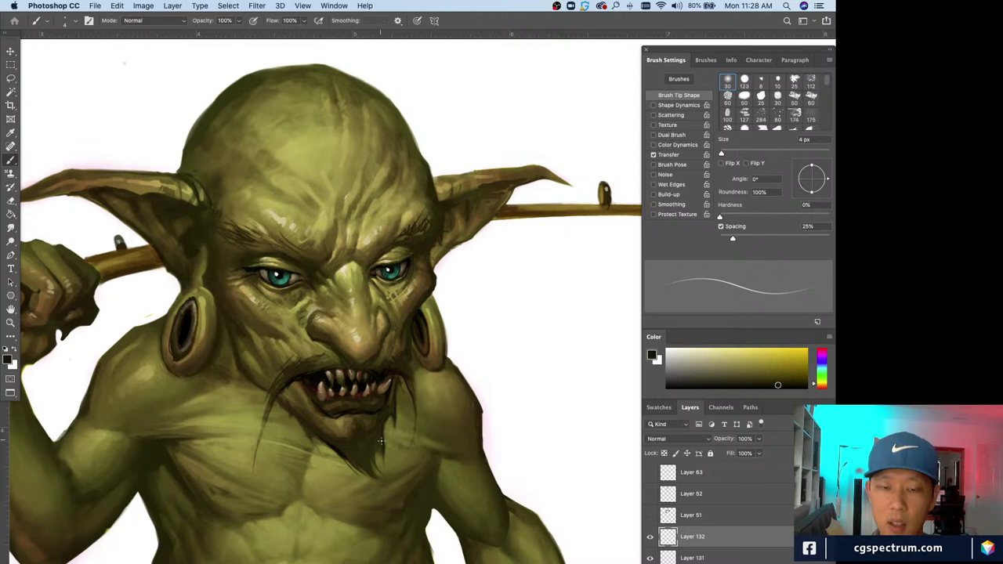
- Fill in the beard hairs beneath the chin and toward the right jaw with sampled dark olive tones at 4 px
left_click(341, 454, "alt")
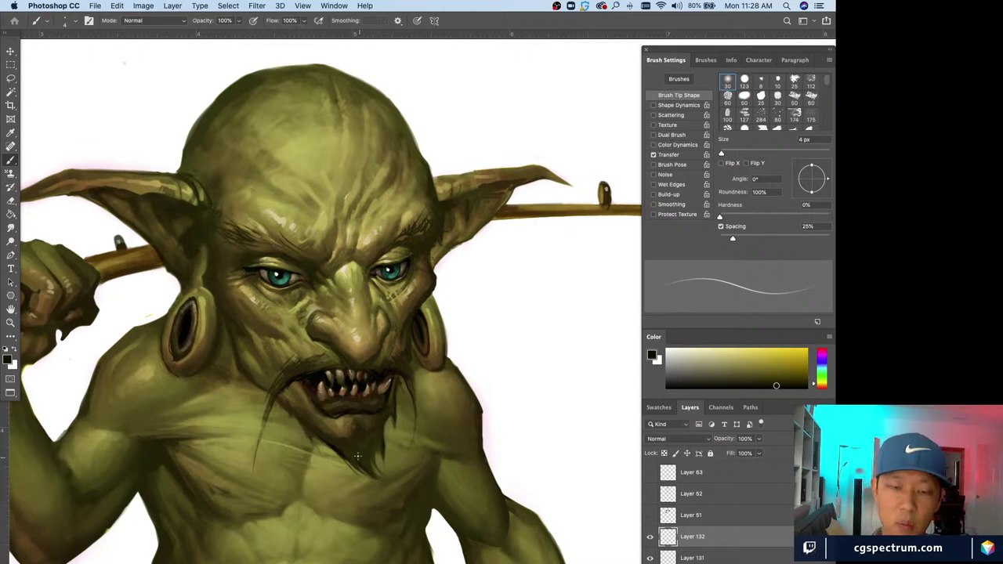
left_click(352, 452, "alt")
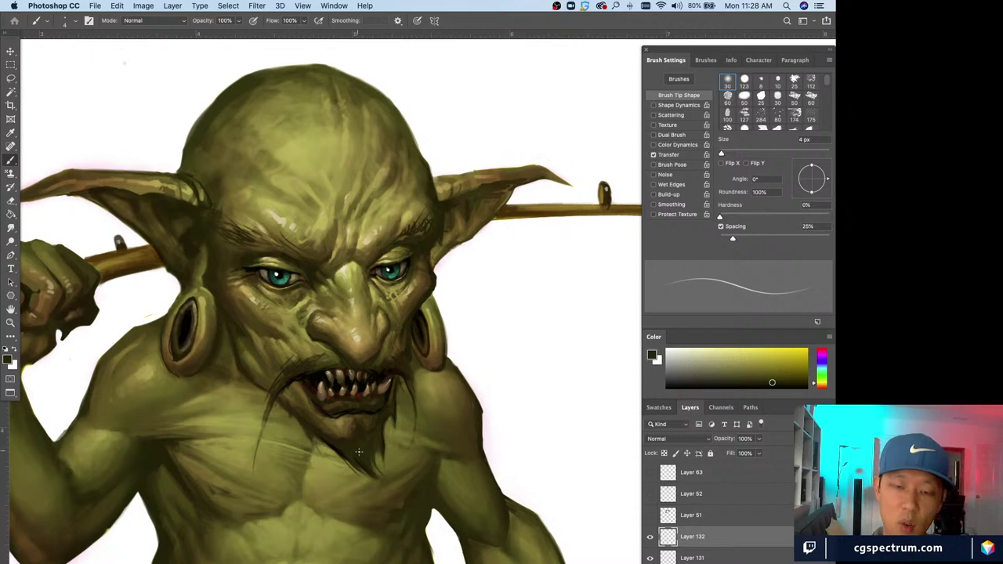
left_click(381, 433, "alt")
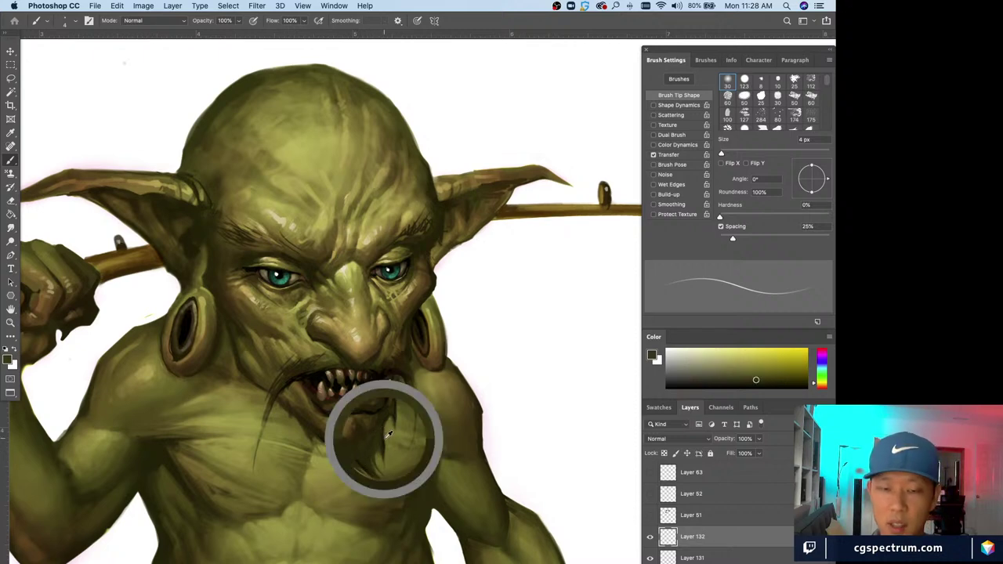
left_click(382, 437, "alt")
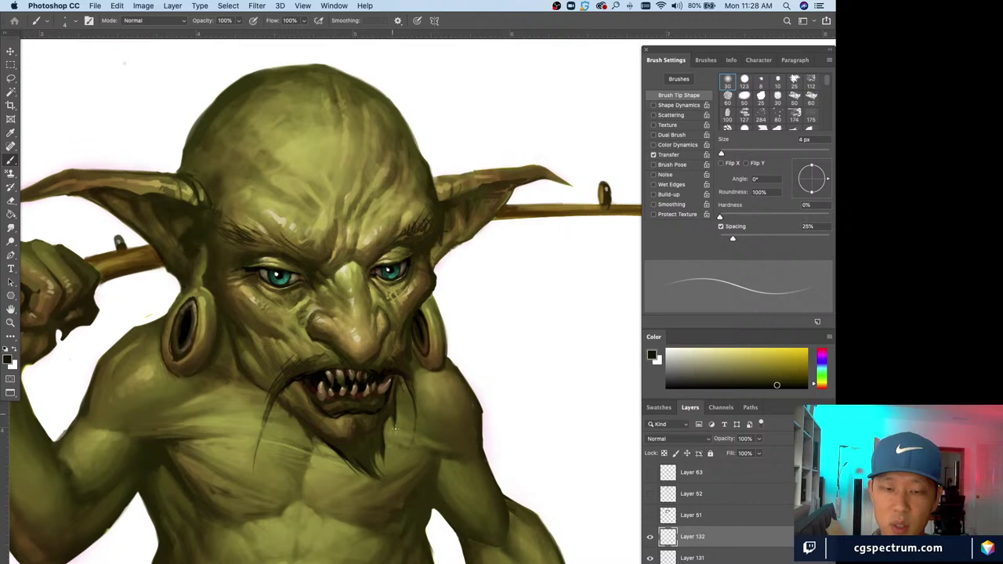
- Extend beard hairs along the left jaw edge from the chin toward the mouth corner with sampled near-black and dark olive at 4 px
left_click(343, 445, "alt")
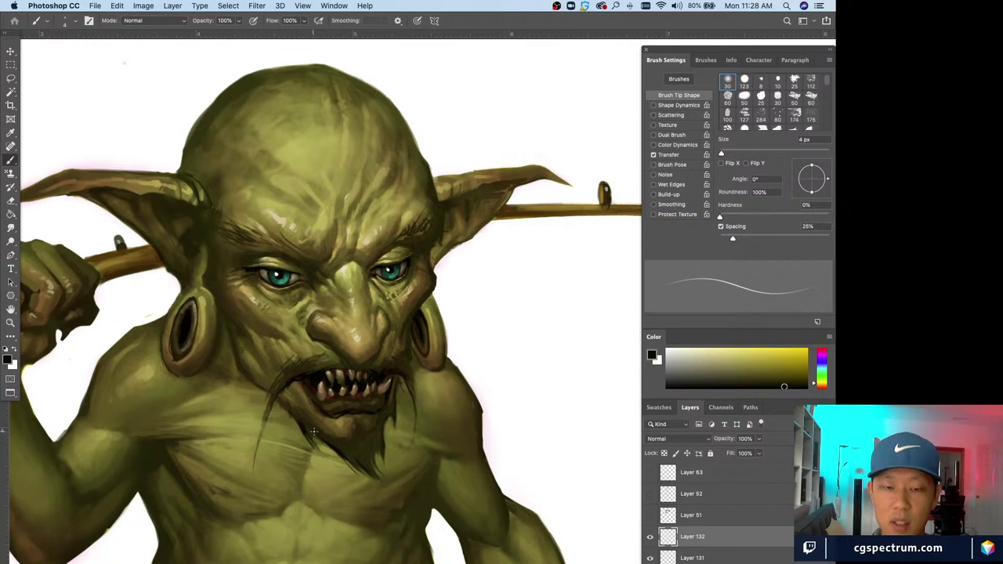
left_click(311, 437, "alt")
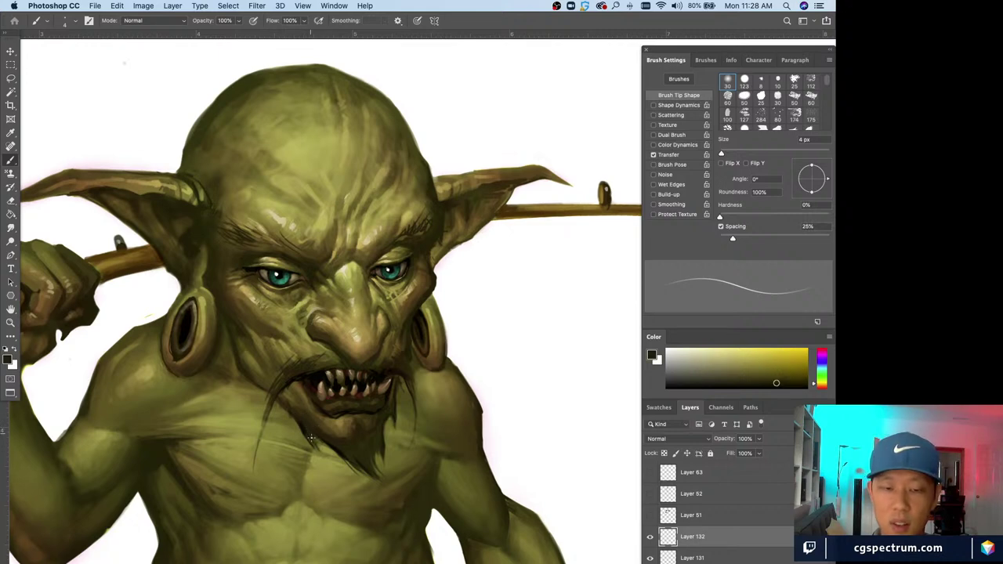
left_click(315, 427, "alt")
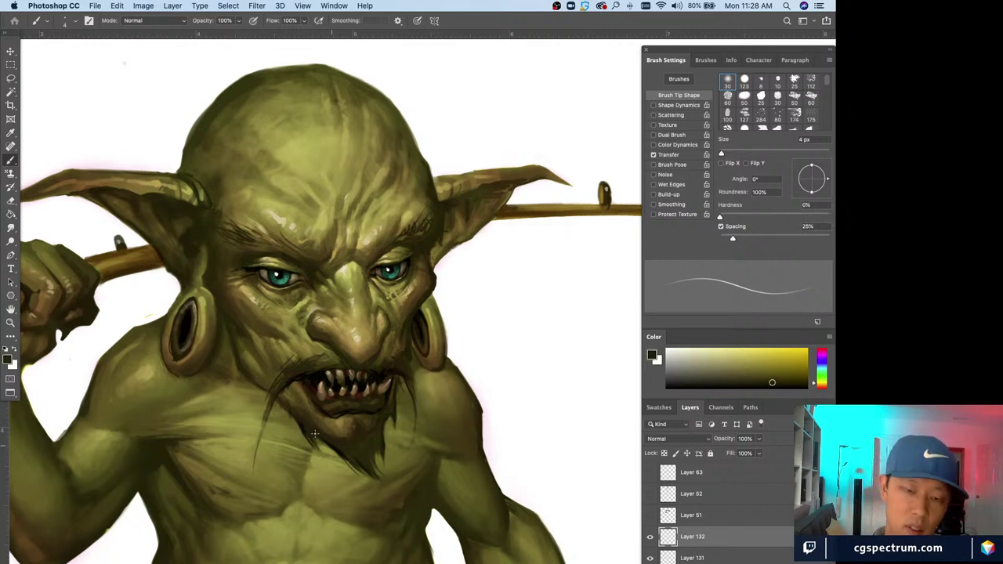
left_click(306, 421, "alt")
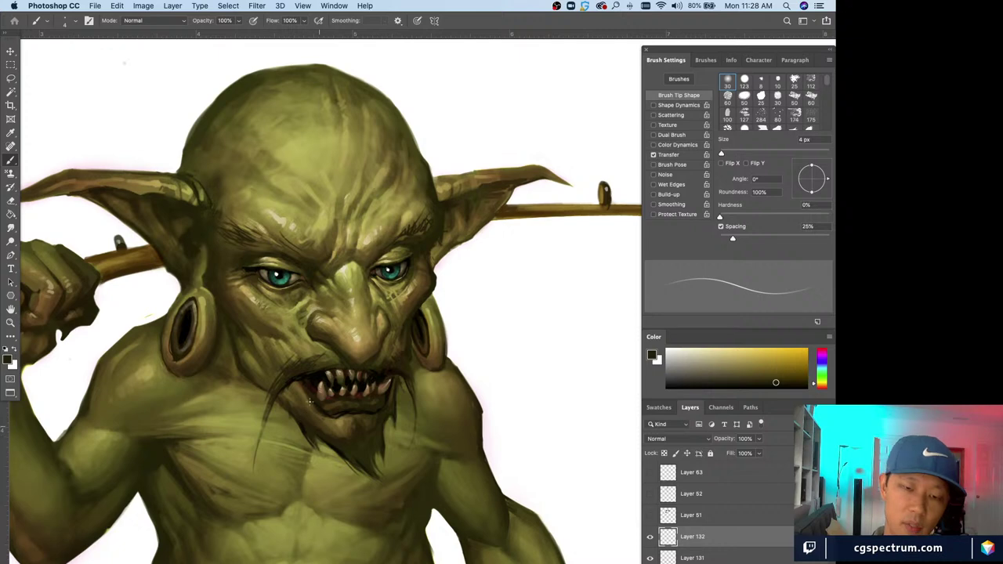
left_click(308, 428, "alt")
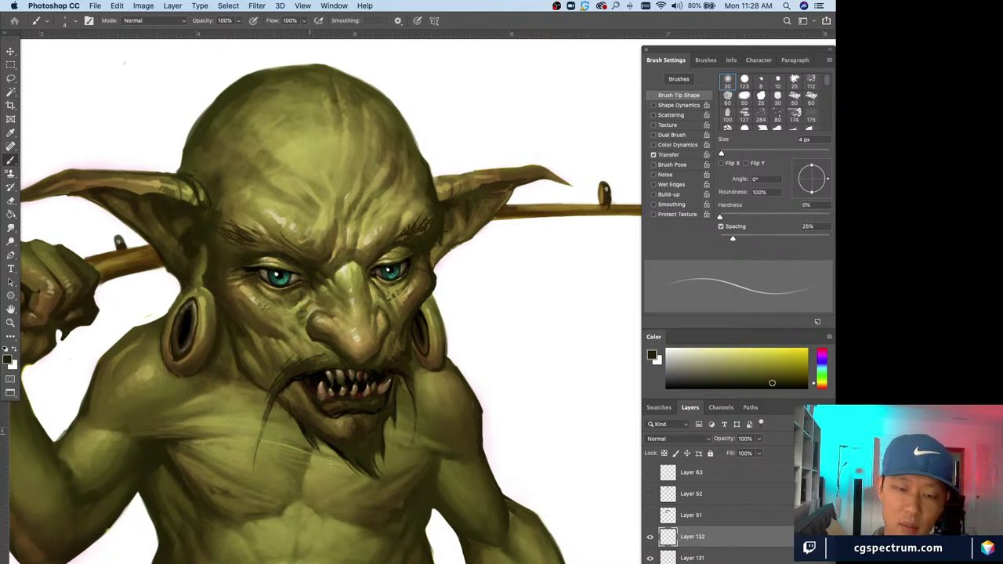
left_click(296, 415, "alt")
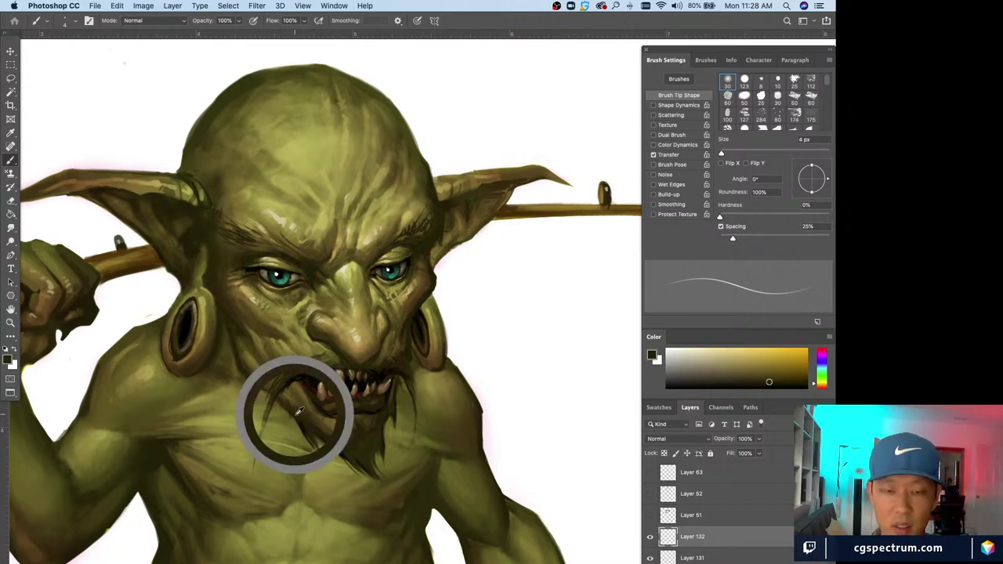
left_click(302, 415, "alt")
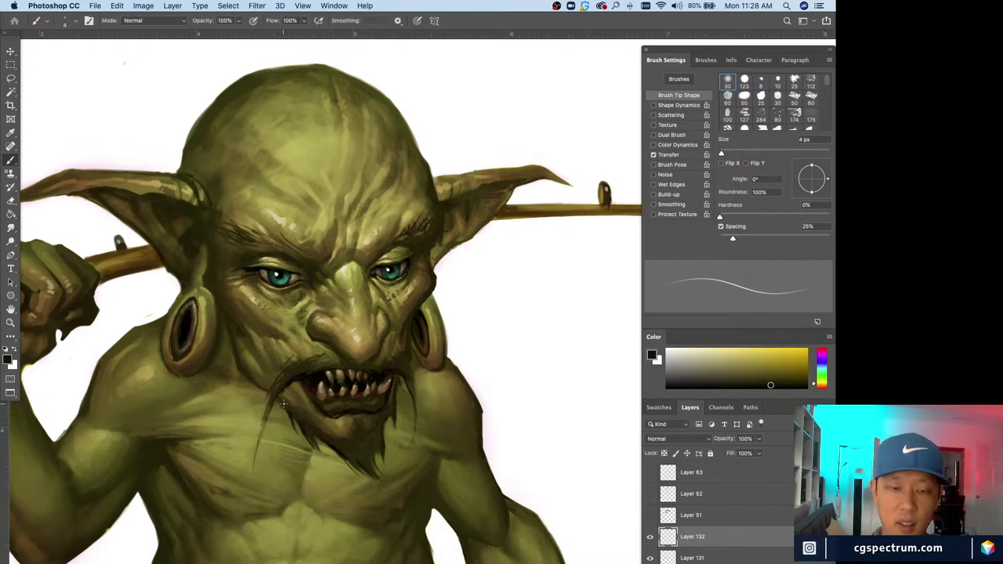
- Touch up the skin between the right moustache end and the jaw with sampled olive green at 4 px
left_click(403, 408, "alt")
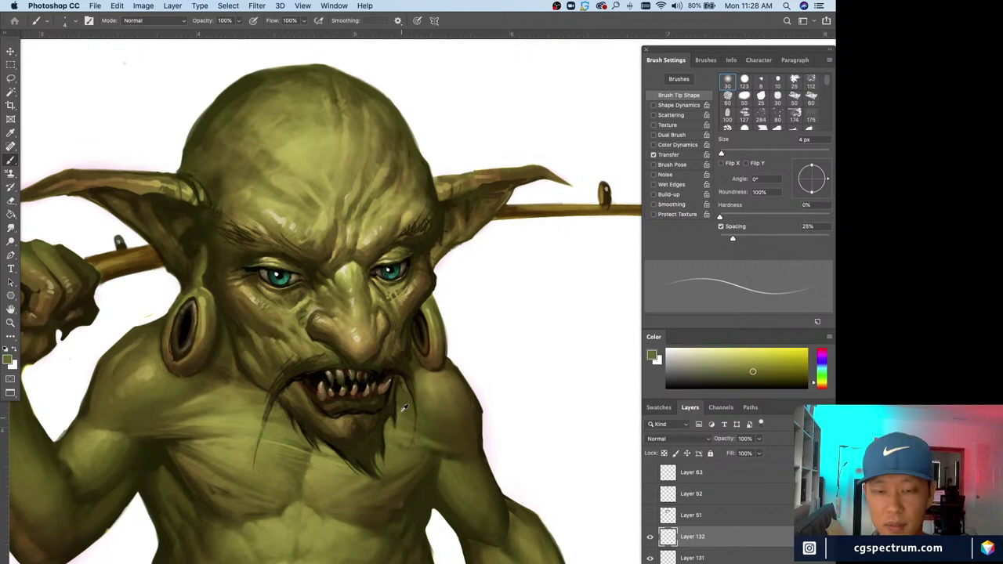
left_click(399, 427, "alt")
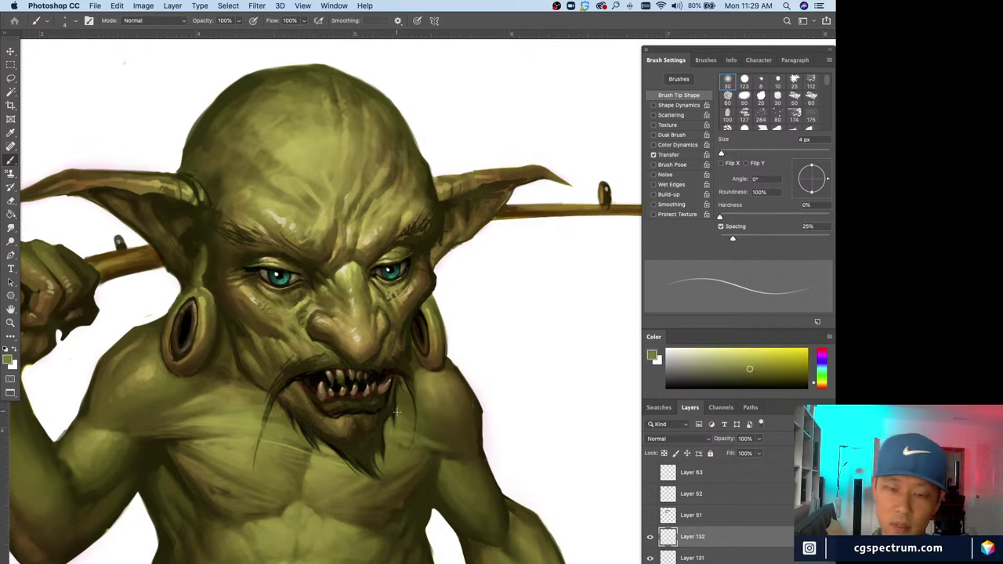
key("super+minus")
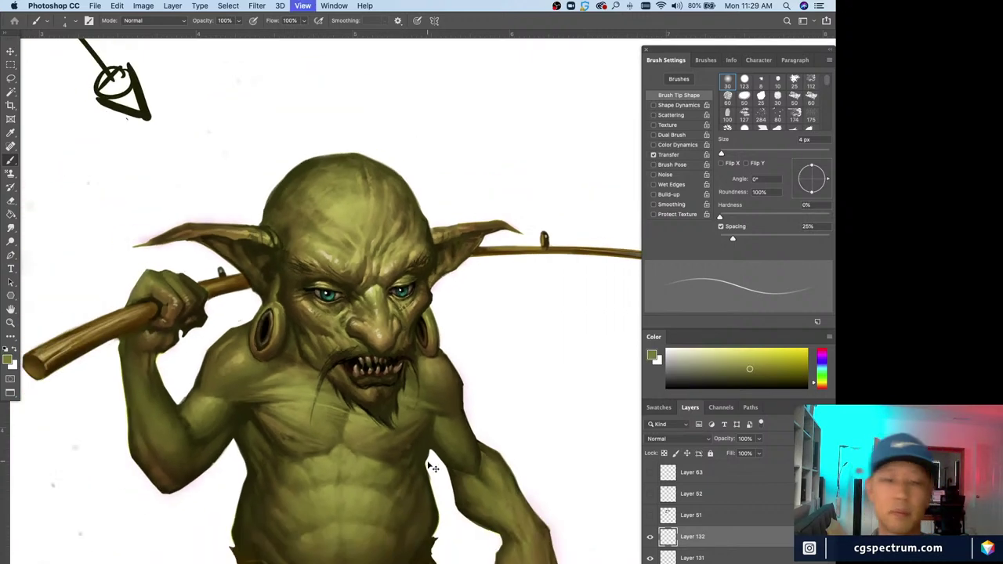
key("super+plus")
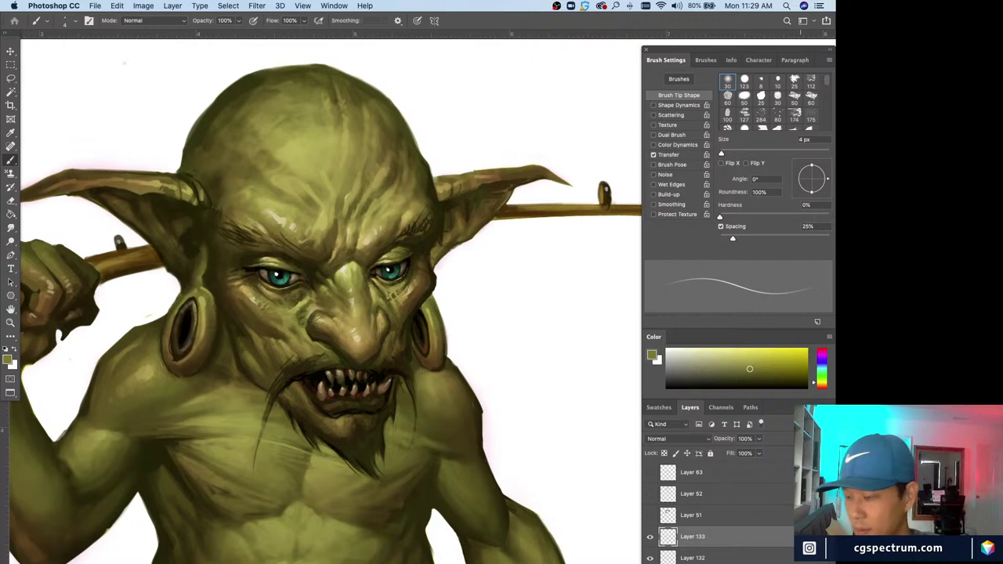
- On a new layer, thicken and darken the hairs at both drooping moustache ends with sampled near-black strokes at 4 px
key("super+shift+alt+n")
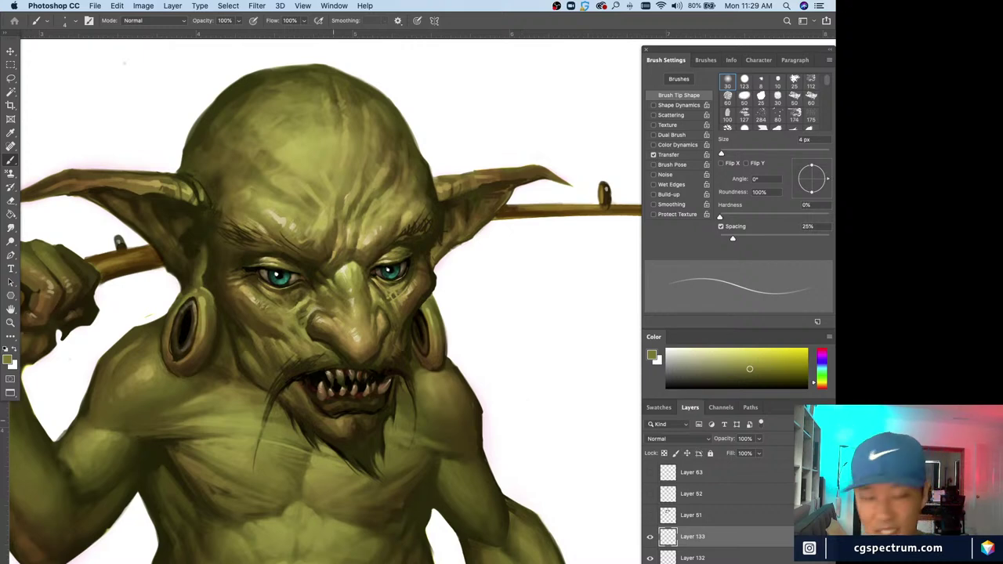
left_click(330, 362, "alt")
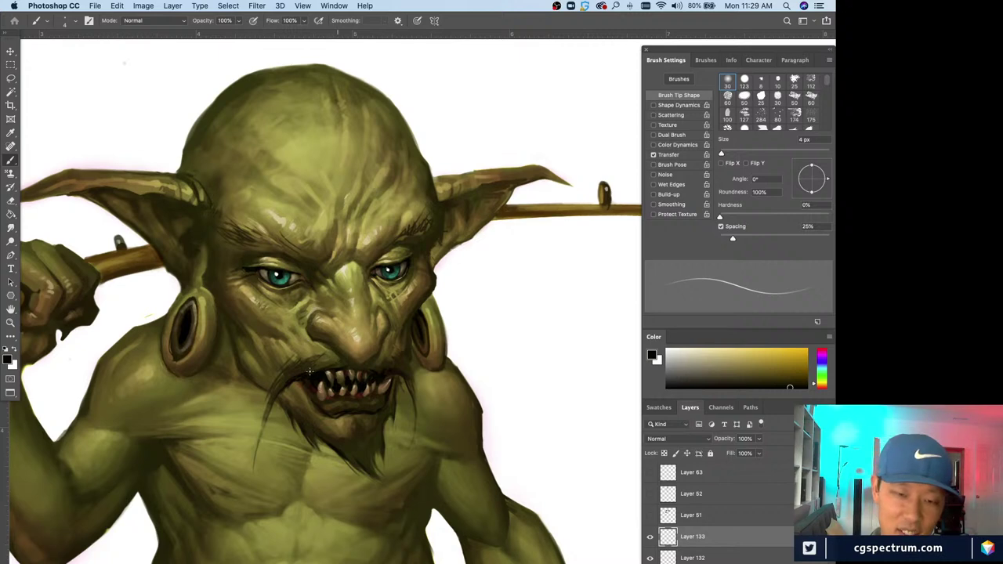
mouse_move(313, 372)
left_mouse_down()
mouse_move(327, 363)
mouse_move(306, 359)
left_mouse_up()
left_click(390, 428, "alt")
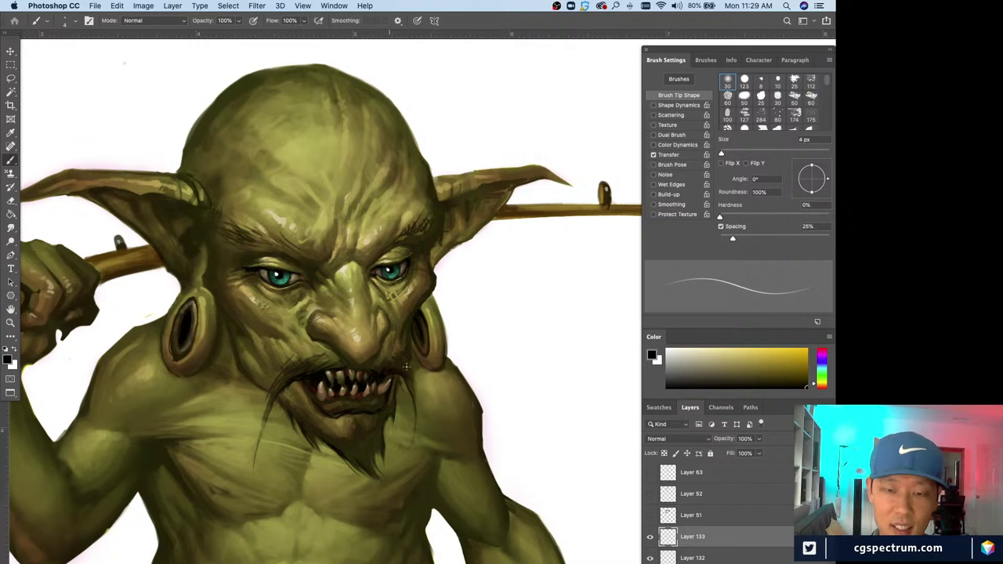
left_click_drag(405, 362, 416, 386)
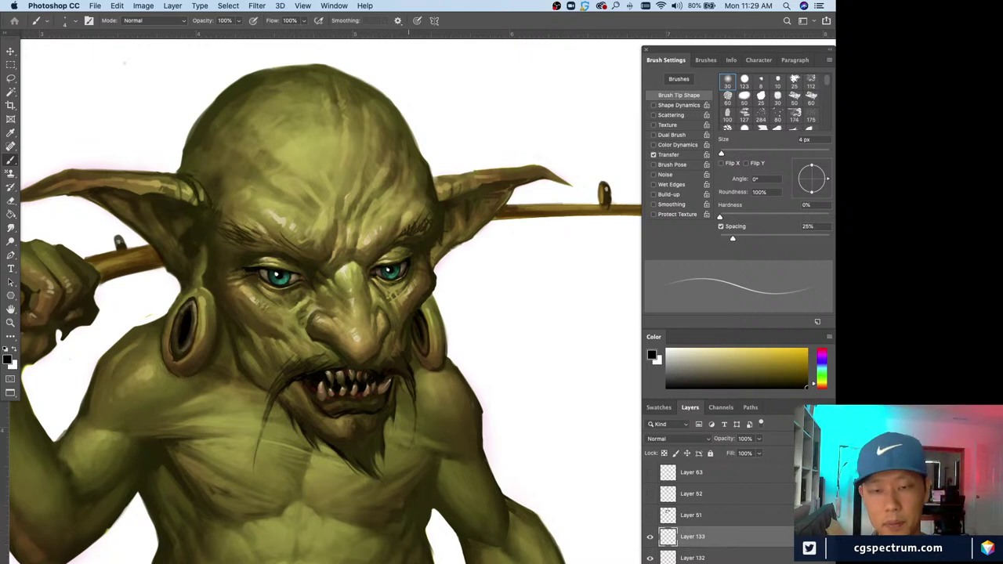
left_click_drag(401, 377, 409, 391)
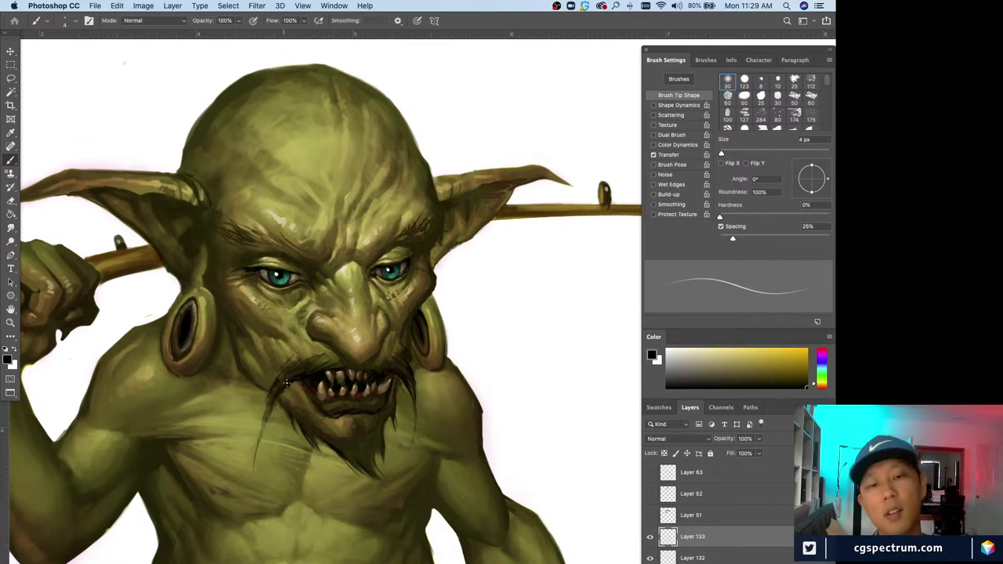
left_click_drag(287, 383, 268, 442)
left_click_drag(272, 407, 264, 432)
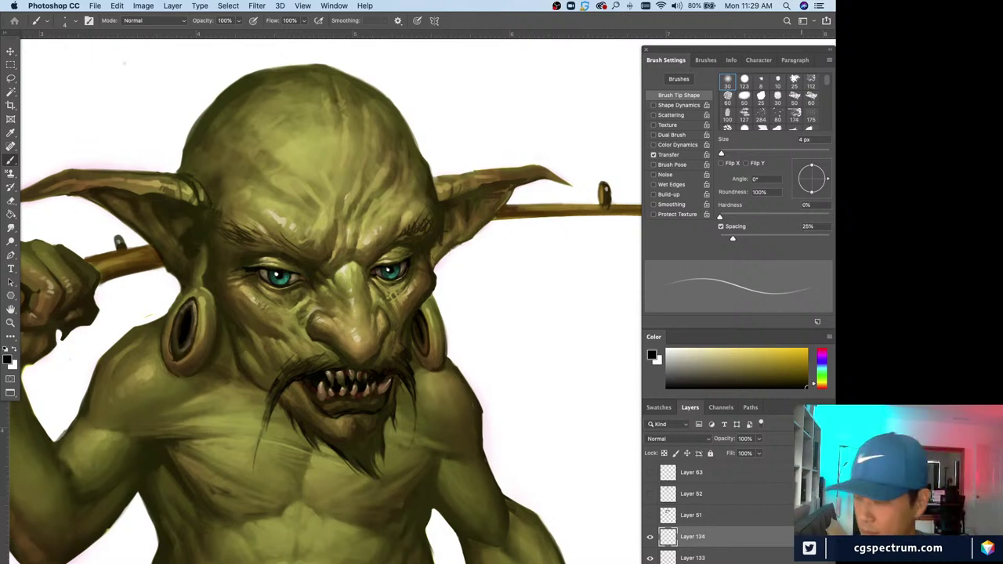
- On another new layer, define the lower lip's shading beneath the bottom teeth with sampled dark brown strokes at 4 and 5 px
key("super+alt+shift+n")
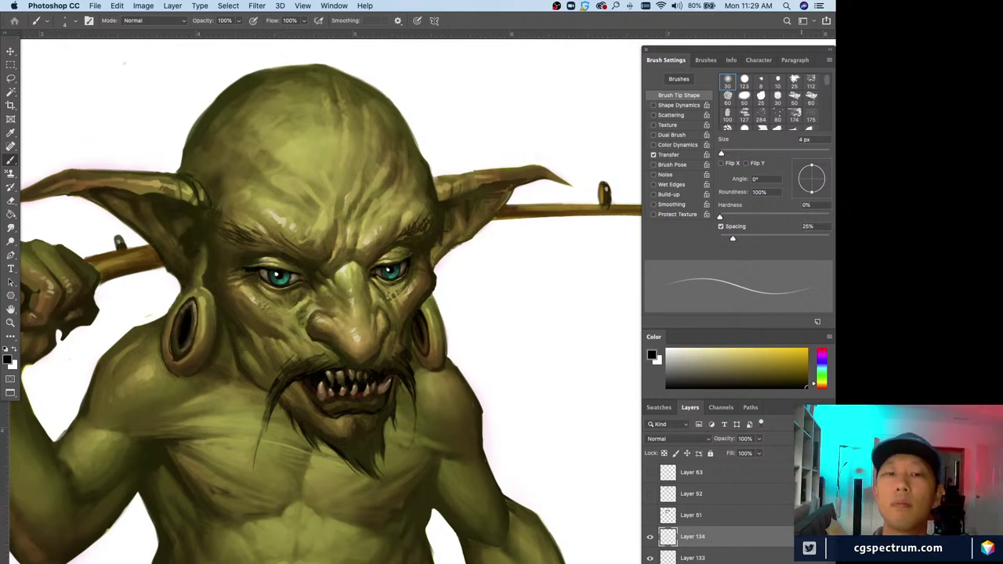
key("super+minus")
key("super+plus")
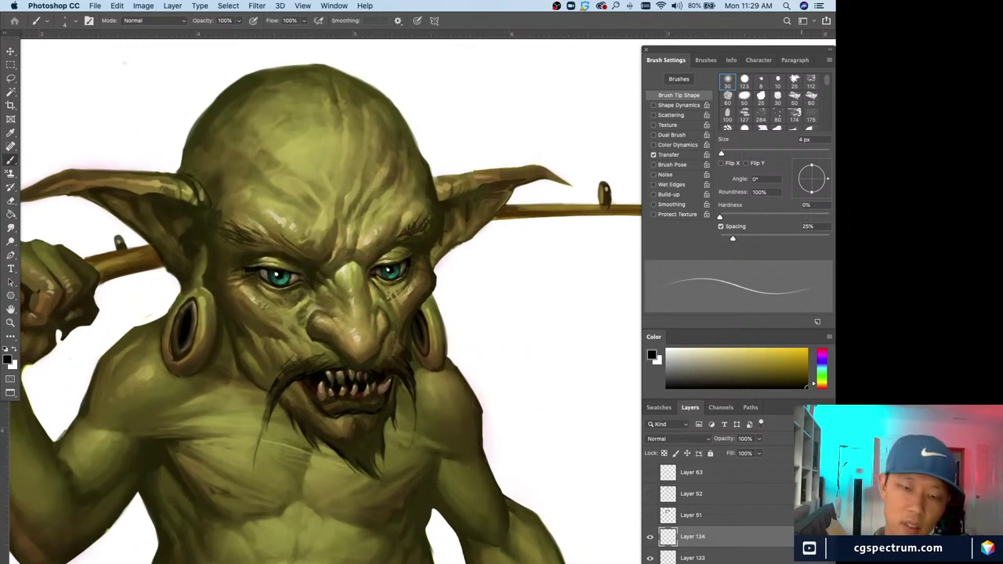
key("super+minus")
key("super+minus")
key("super+plus")
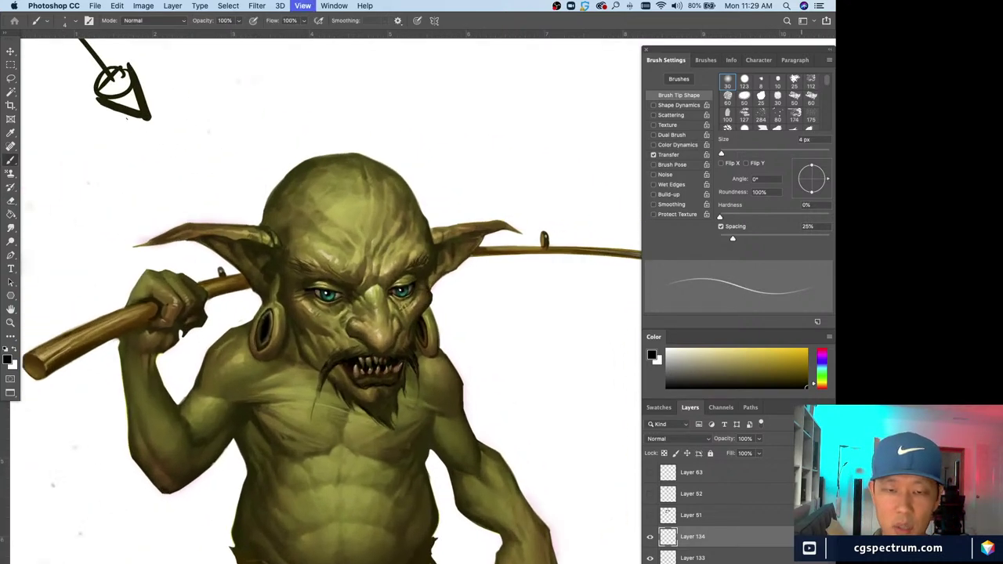
key("super+plus")
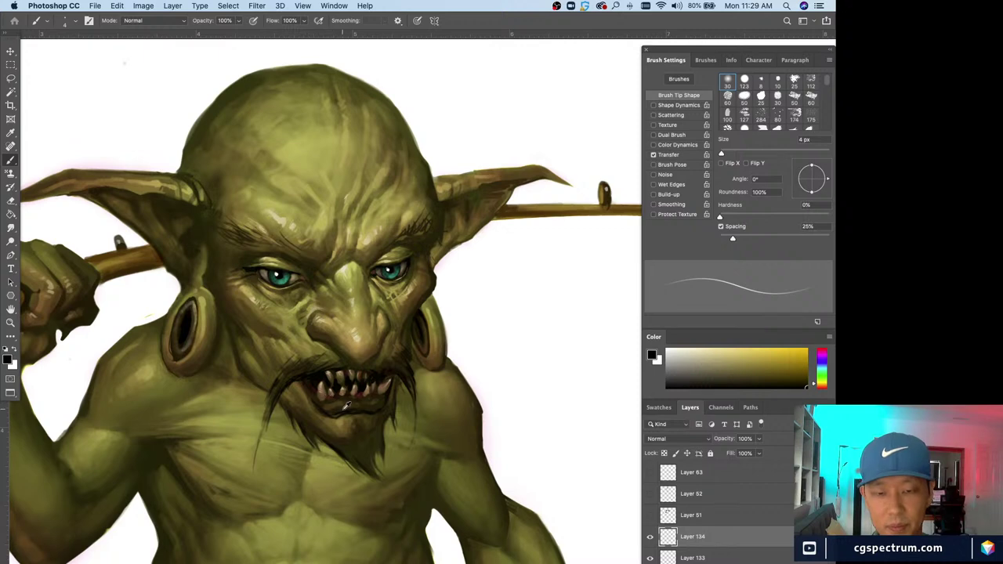
left_click(425, 461, "alt")
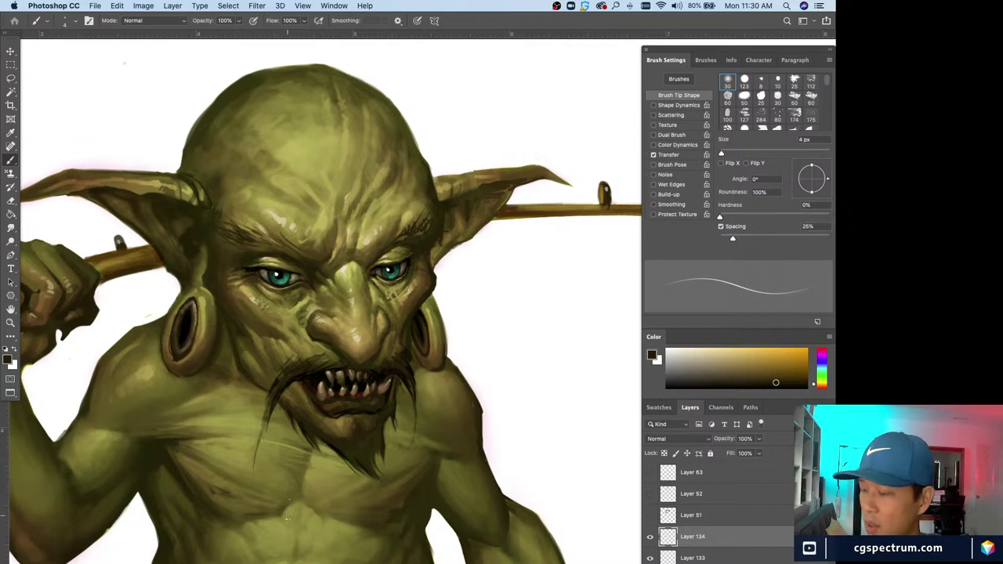
left_click(336, 407, "alt")
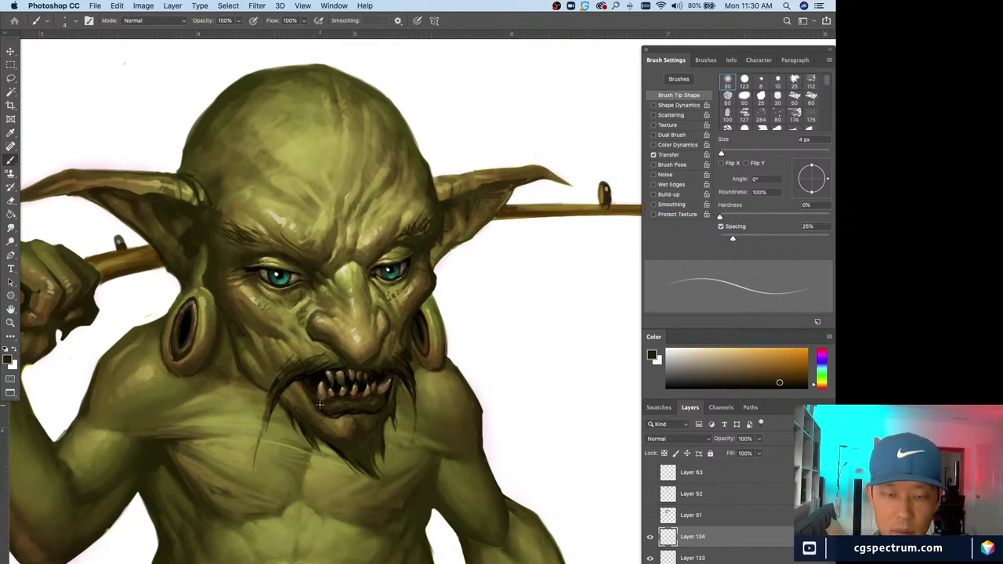
key("bracketright")
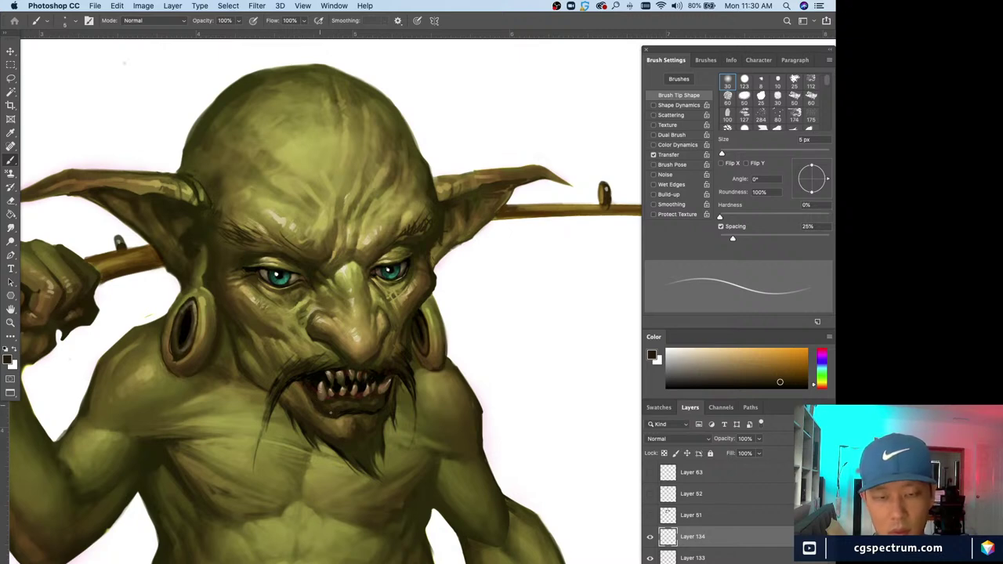
left_click(350, 409, "alt")
- Refine the dark accents around the mouth and moustache with sampled near-black in fine 3 px and 2 px strokes
key("bracketleft")
key("bracketleft")
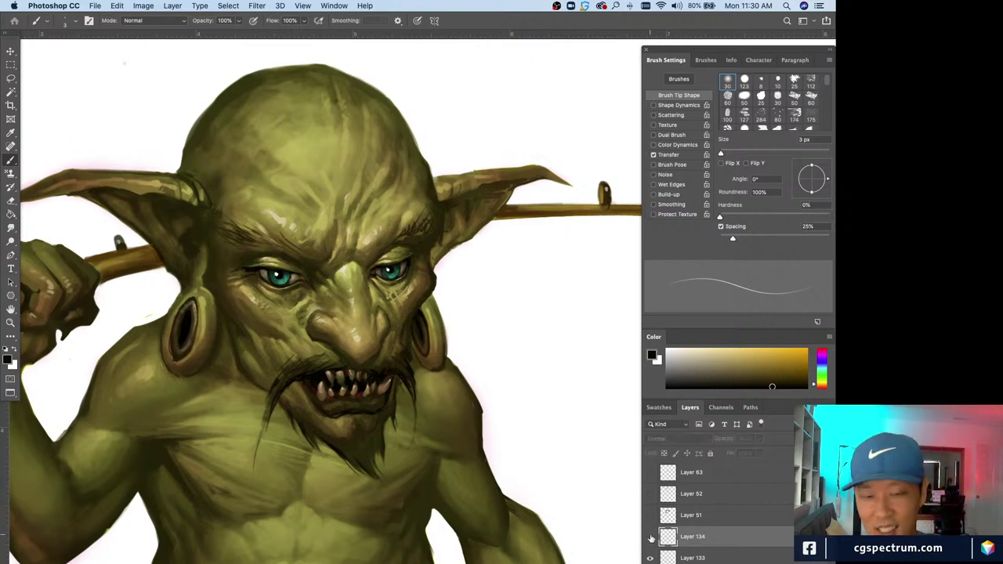
key("super+minus")
key("super+plus")
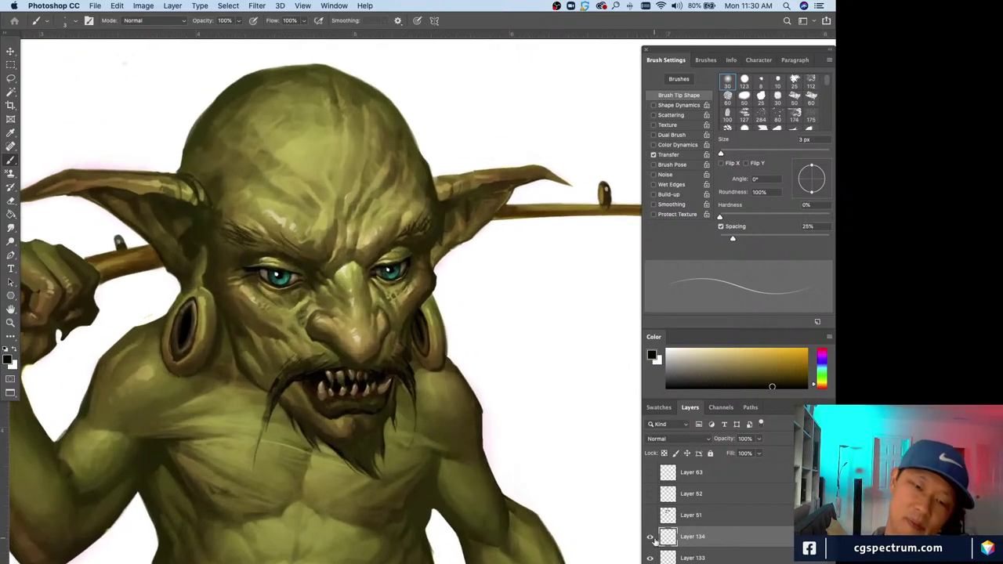
key("[")
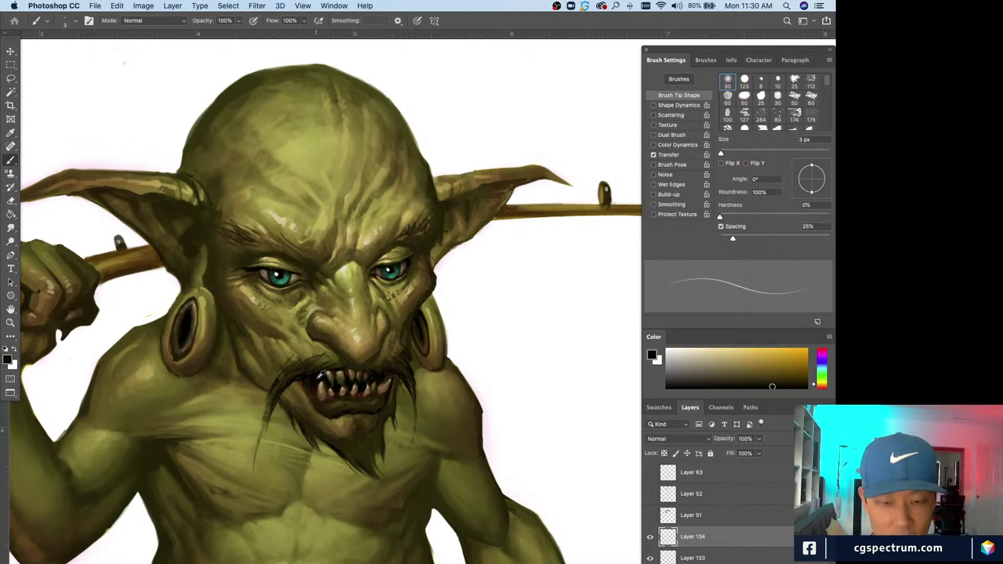
left_click(317, 380, "alt")
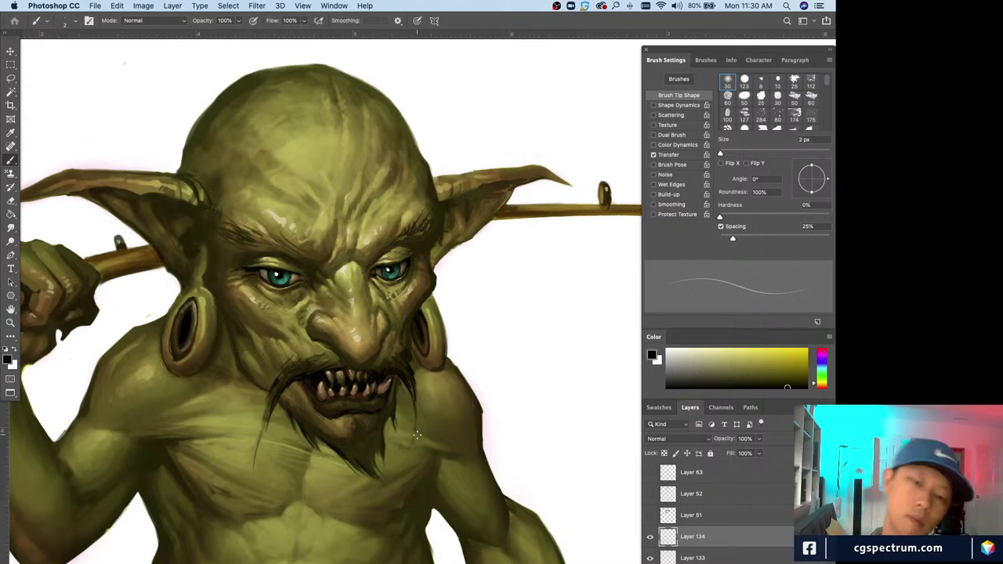
key("super+minus")
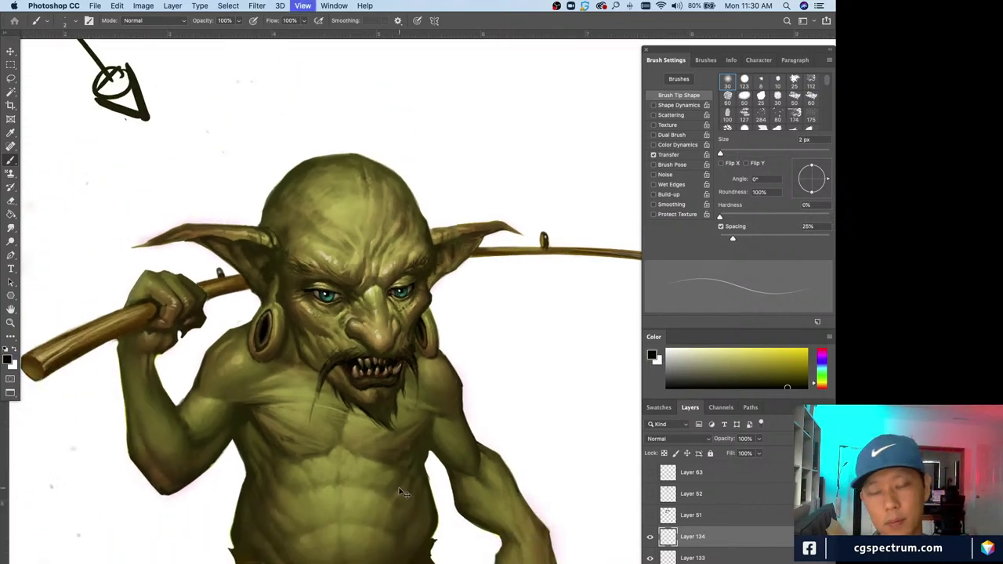
- On a new layer, lasso the lower lip just below the bottom teeth and reshape it with a custom warp
key("super+plus")
key("super+plus")
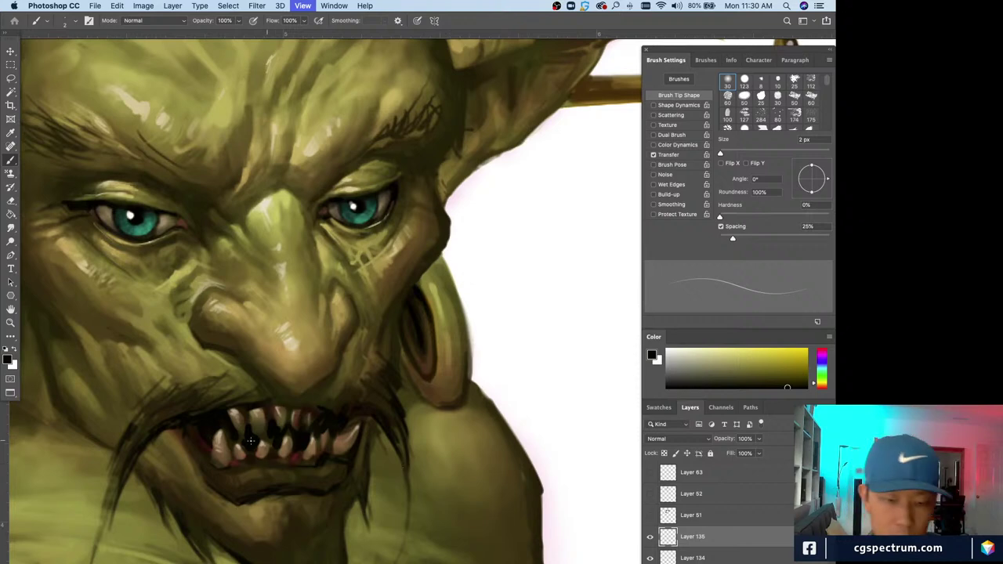
left_click_drag(242, 493, 262, 408)
key("super+minus")
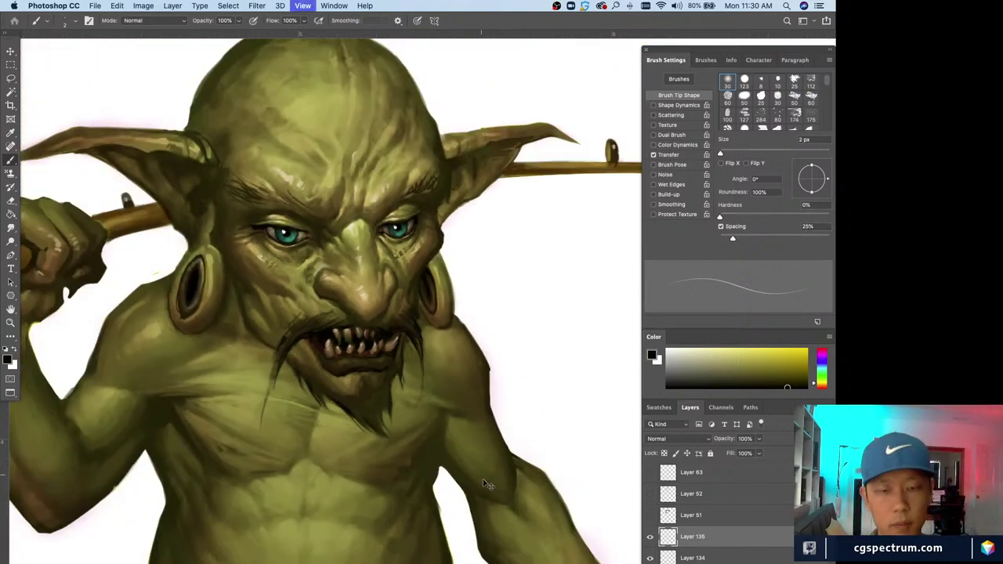
key("super+plus")
key("super+plus")
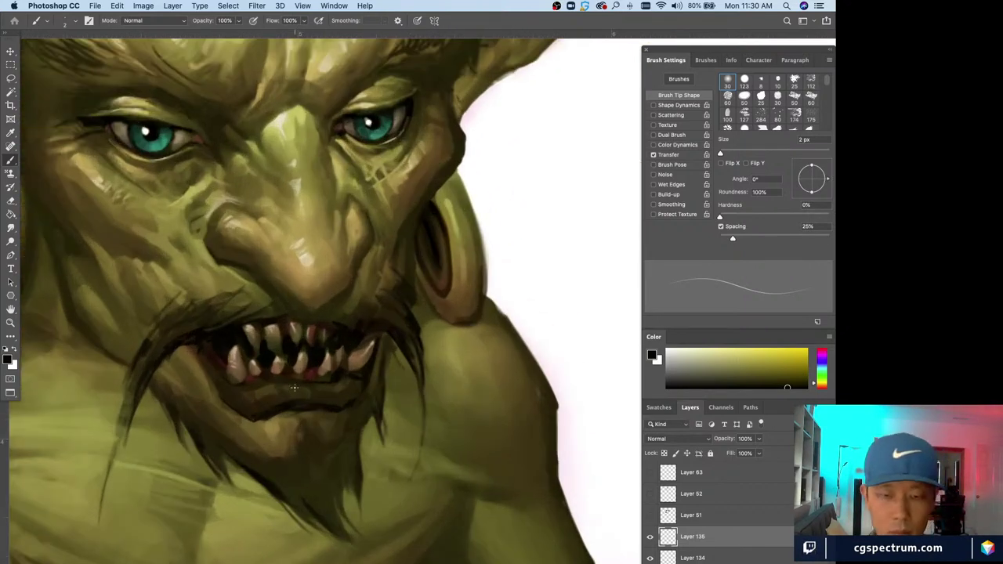
key("l")
mouse_move(340, 375)
left_mouse_down()
mouse_move(270, 403)
mouse_move(248, 391)
mouse_move(286, 376)
mouse_move(334, 382)
mouse_move(315, 373)
mouse_move(302, 385)
left_mouse_up()
key("super+t")
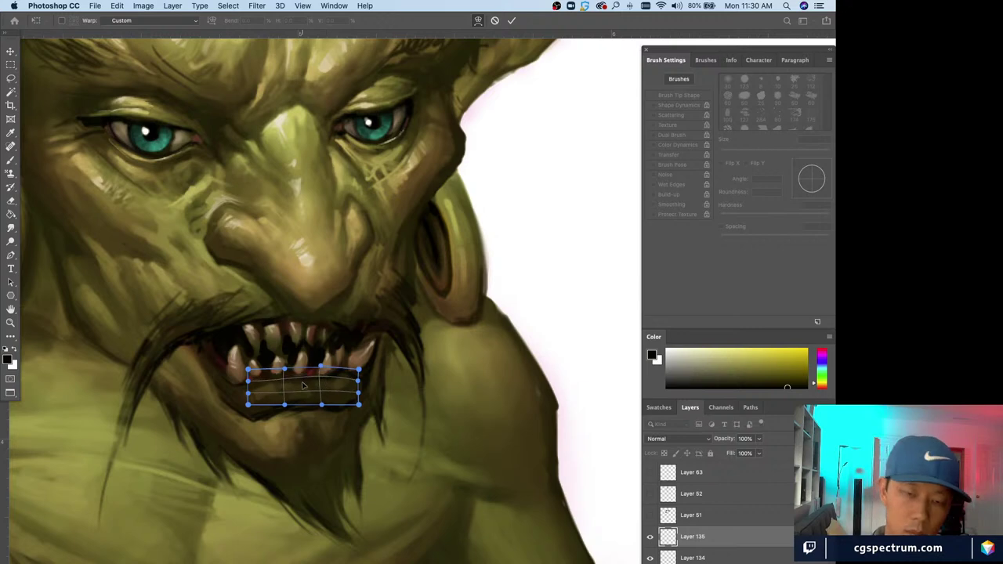
key("Return")
- Warp the lower lip piece once more and compare the face with its layer hidden and shown
key("super+minus")
key("super+minus")
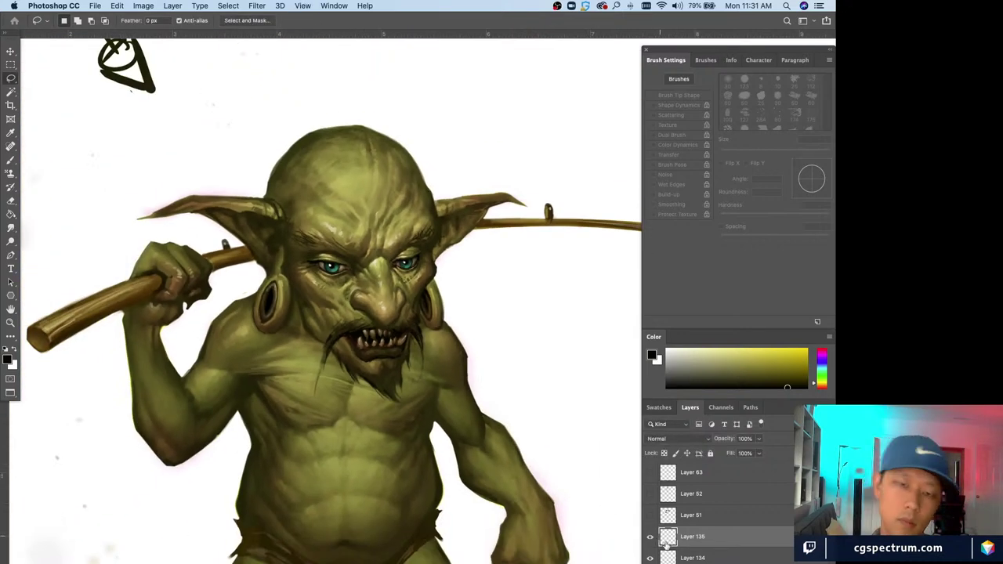
key("super+minus")
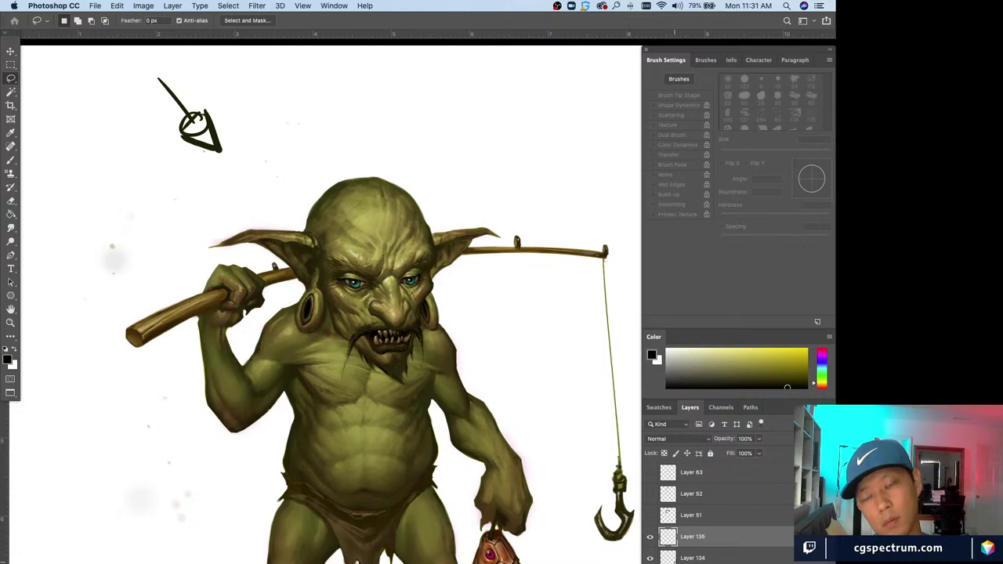
key("super+plus")
key("super+plus")
key("super+t")
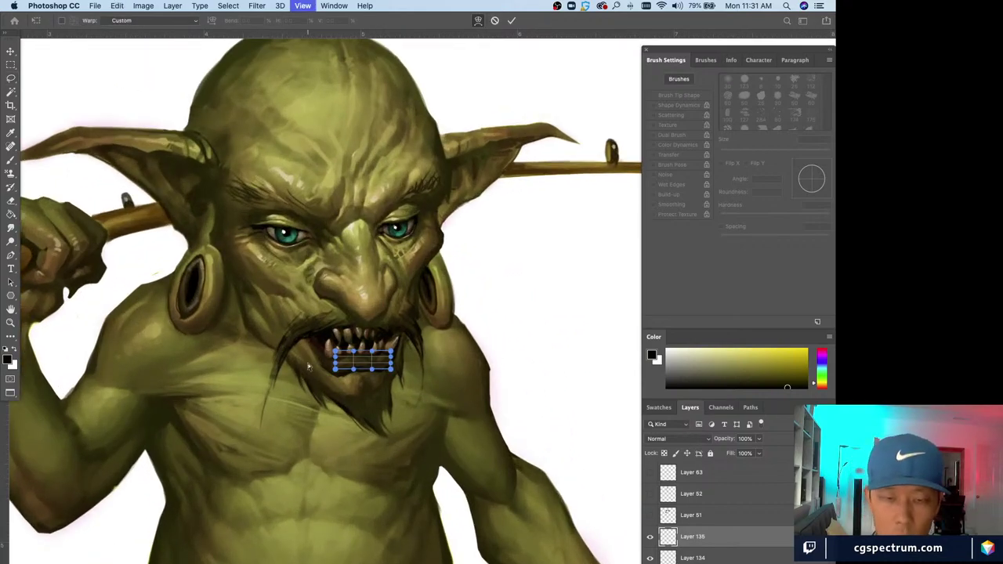
key("super+plus")
key("Return")
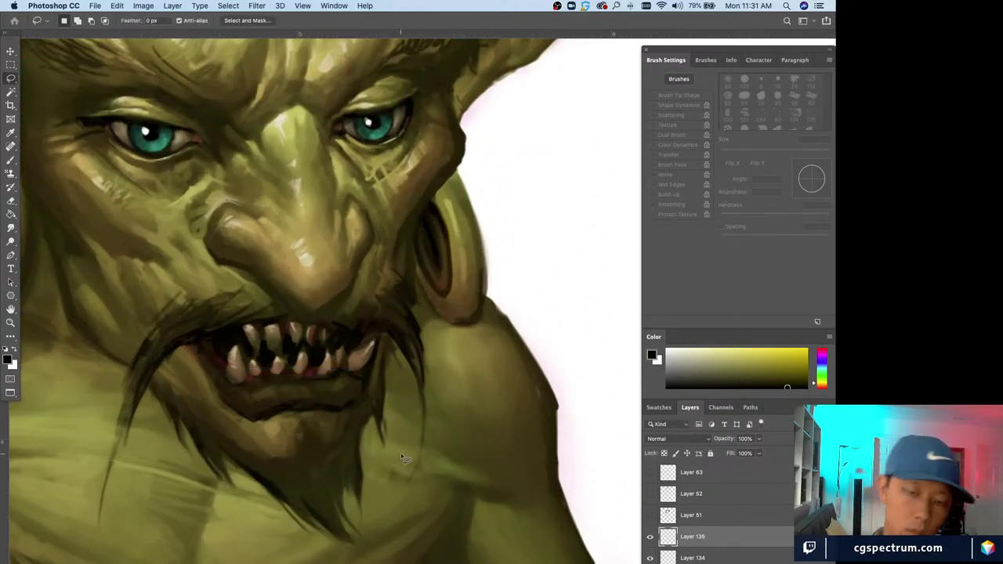
key("super+minus")
key("super+minus")
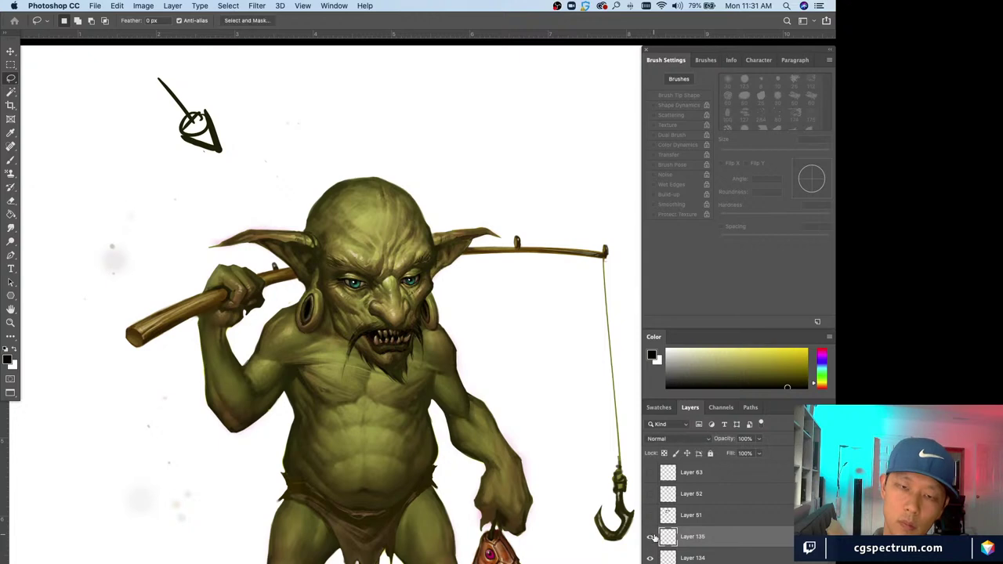
left_click(651, 537)
left_click(651, 536)
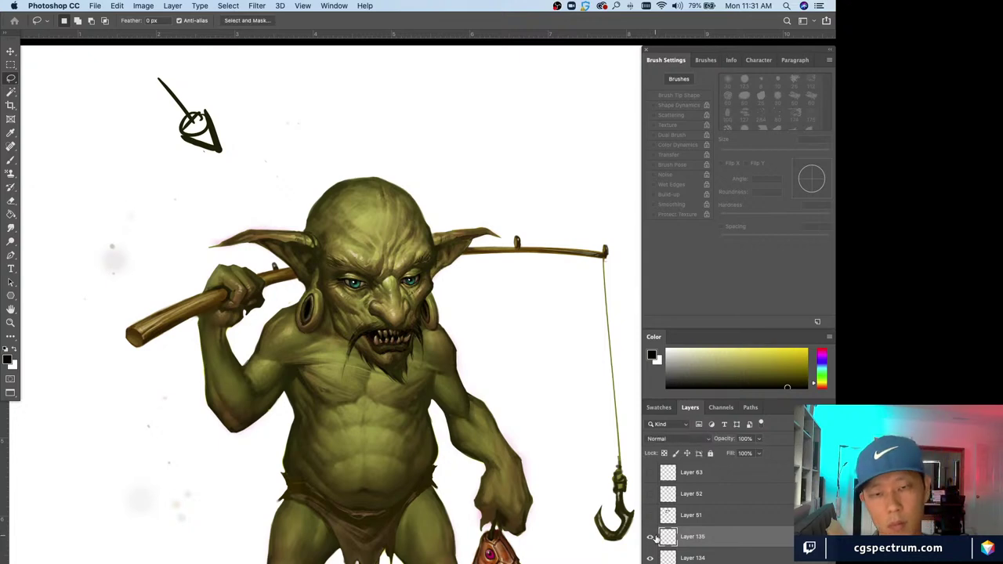
- Add a new layer above the warped lip and switch back to the 2 px brush
key("super+alt+shift+n")
key("b")
key("super+plus")
key("super+plus")
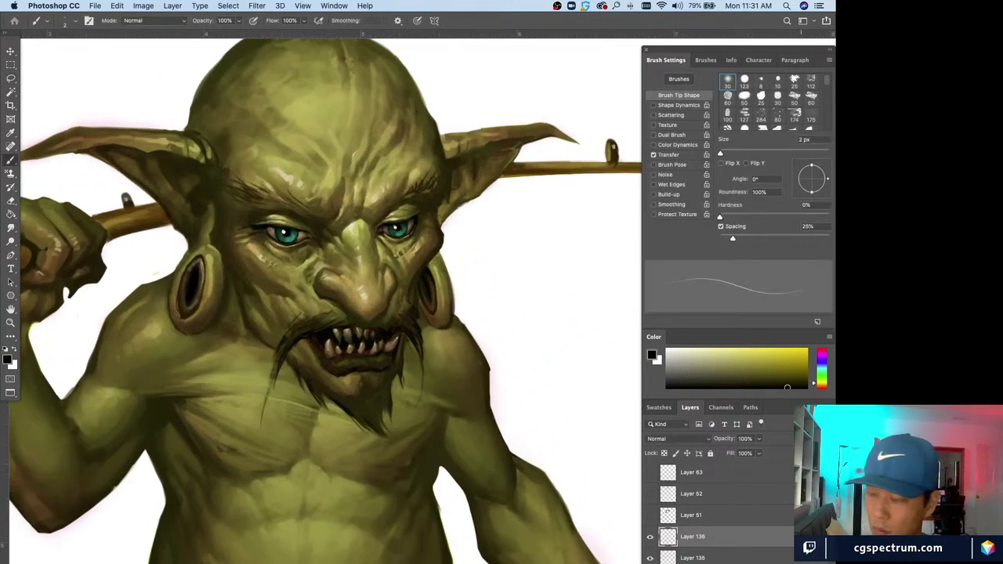
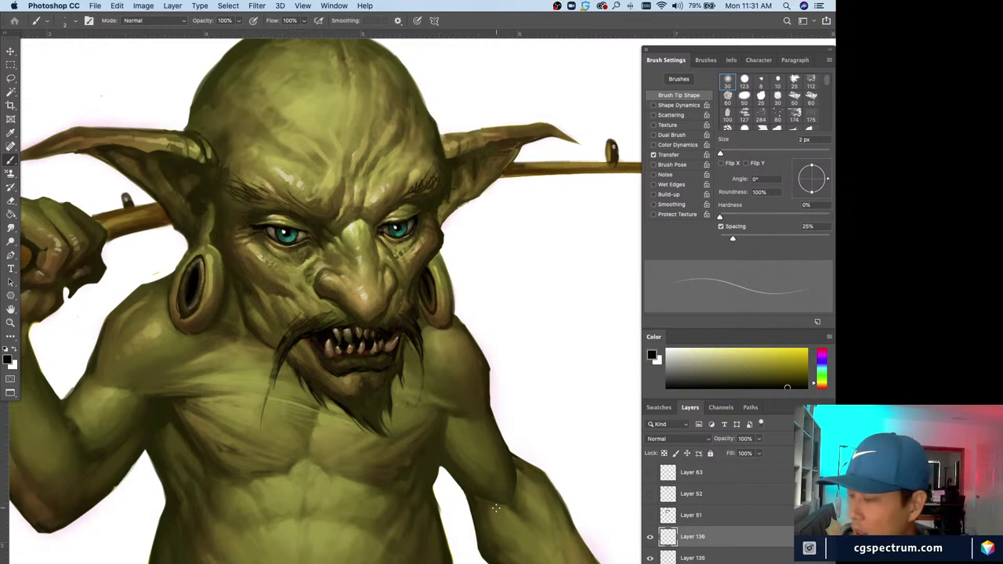
- Touch up the mouth corner beside the end tooth with sampled dark browns, using 2 px and 3 px brush strokes
scroll(465, 475, "up", 3)
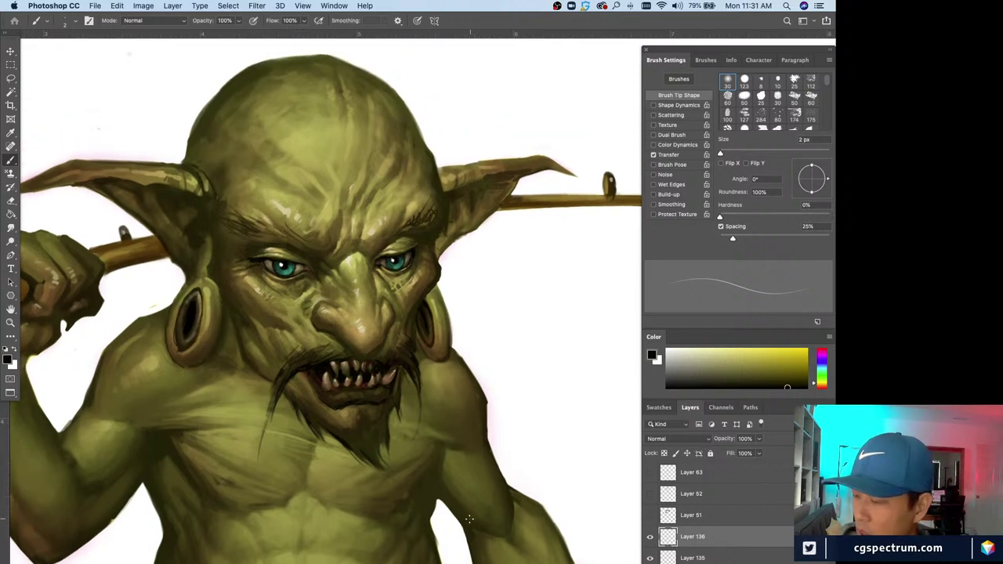
scroll(460, 537, "down", 2)
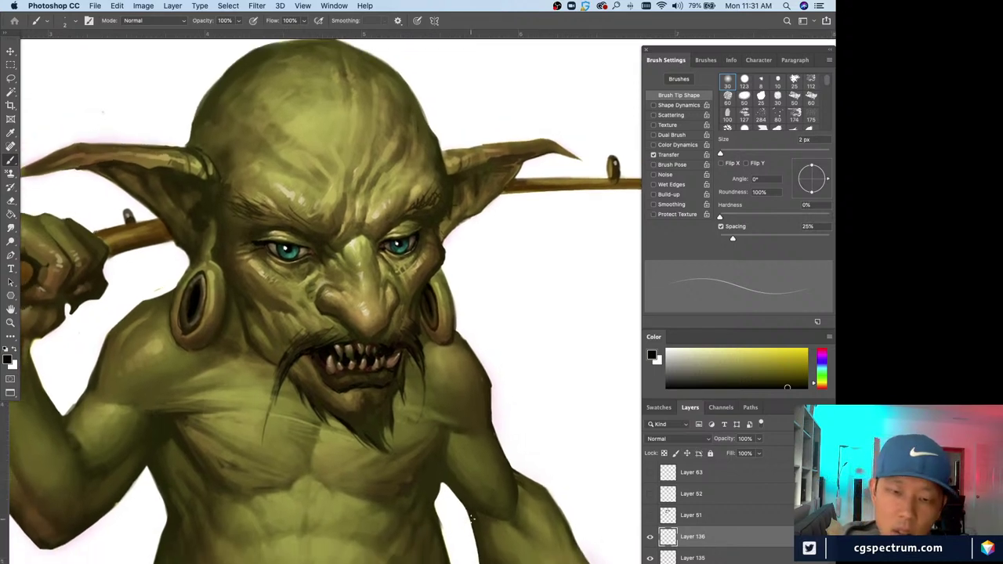
left_click(399, 367, "alt")
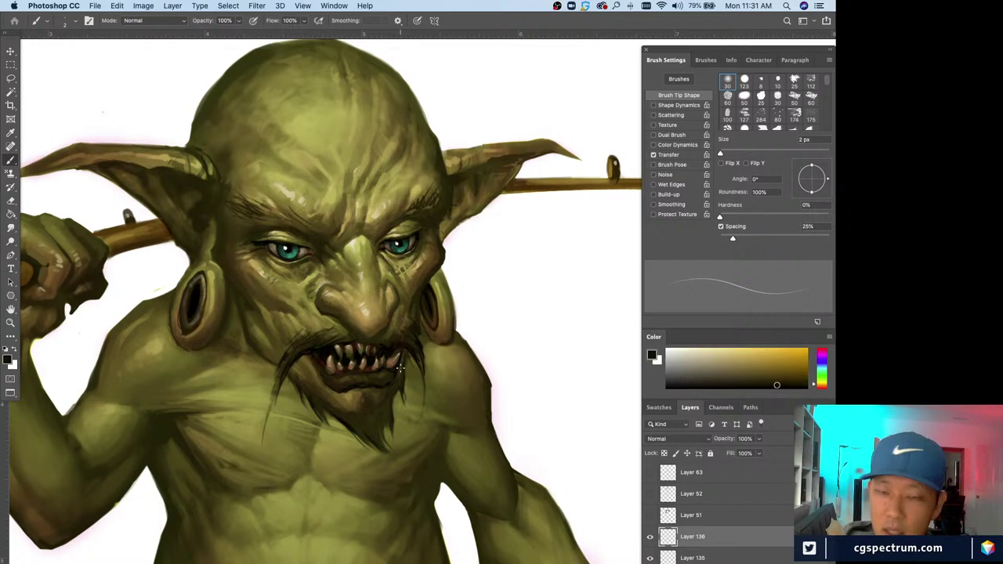
left_click(396, 367, "alt")
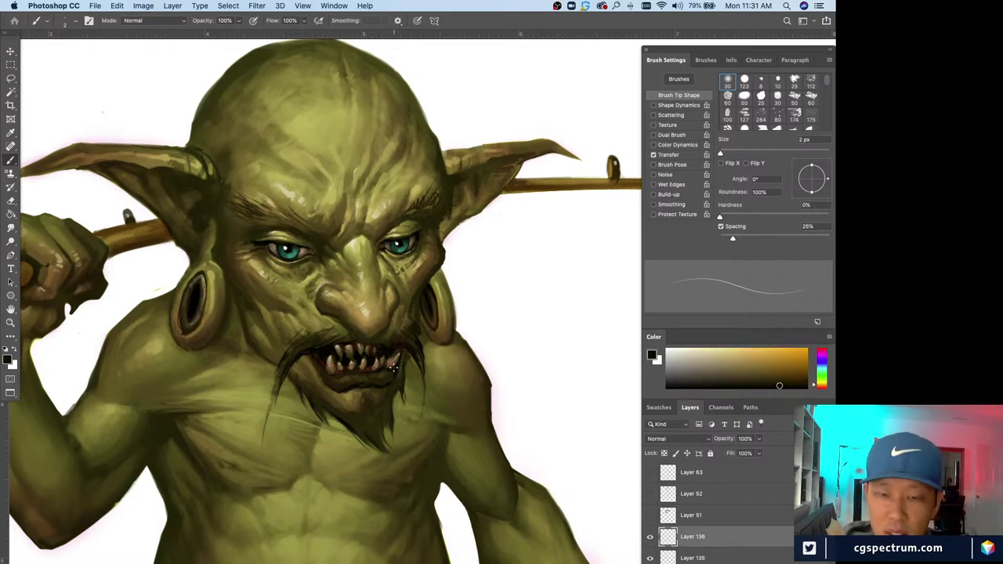
key("]")
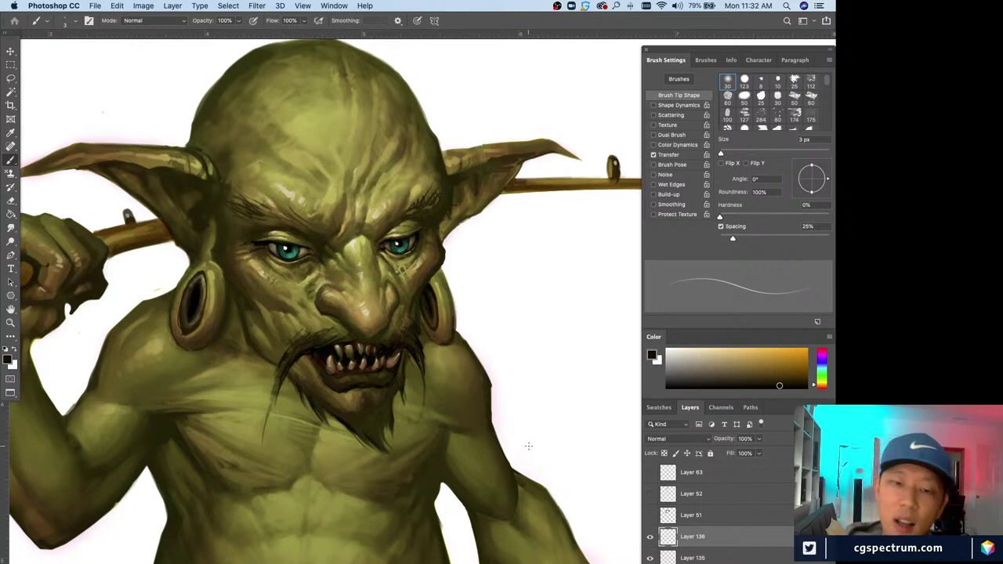
left_click(394, 347, "alt")
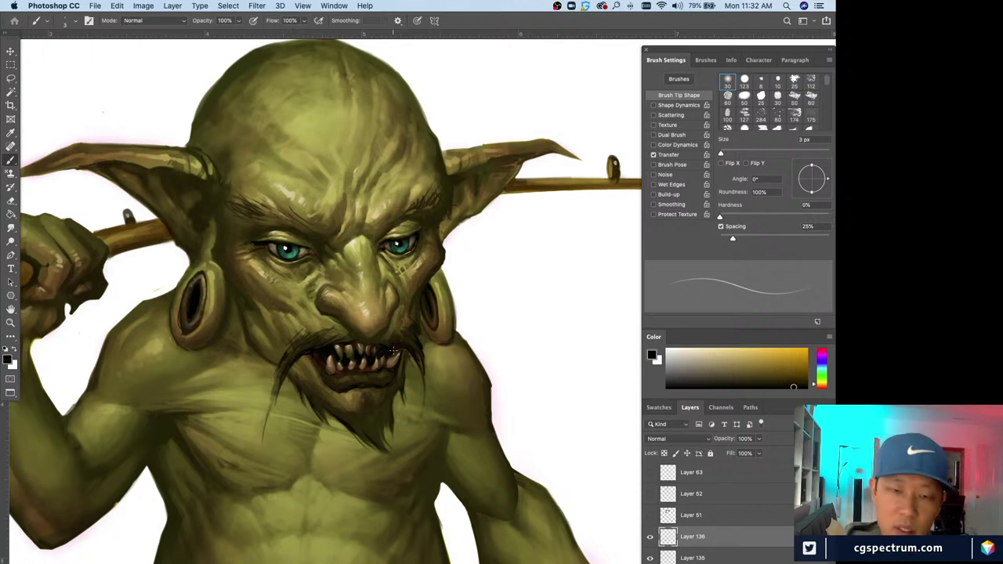
- Refine the dark edges of the lower lip and mouth corners with sampled dark brown and near-black 3 px strokes
left_click(327, 351, "alt")
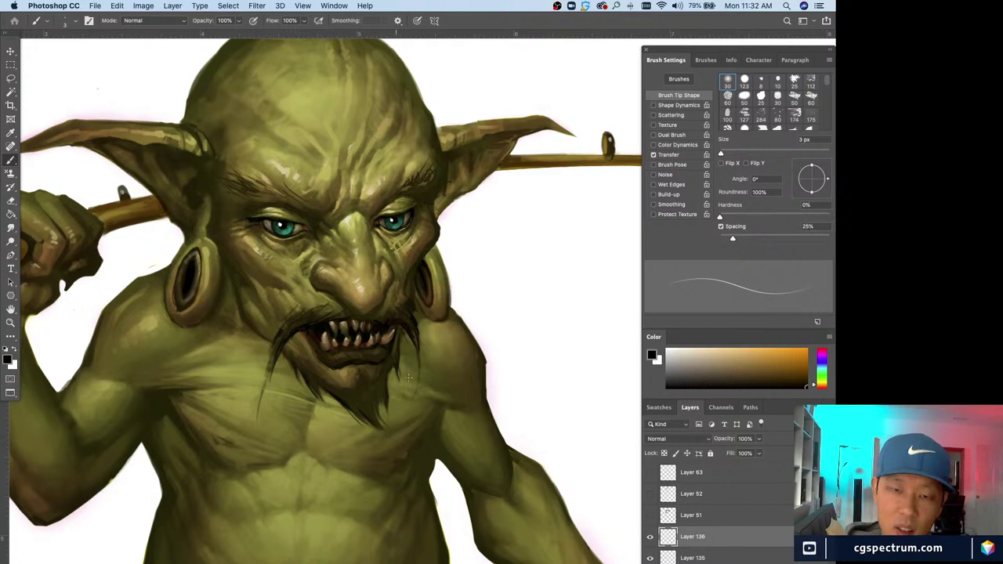
left_click(386, 351, "alt")
key("bracketright")
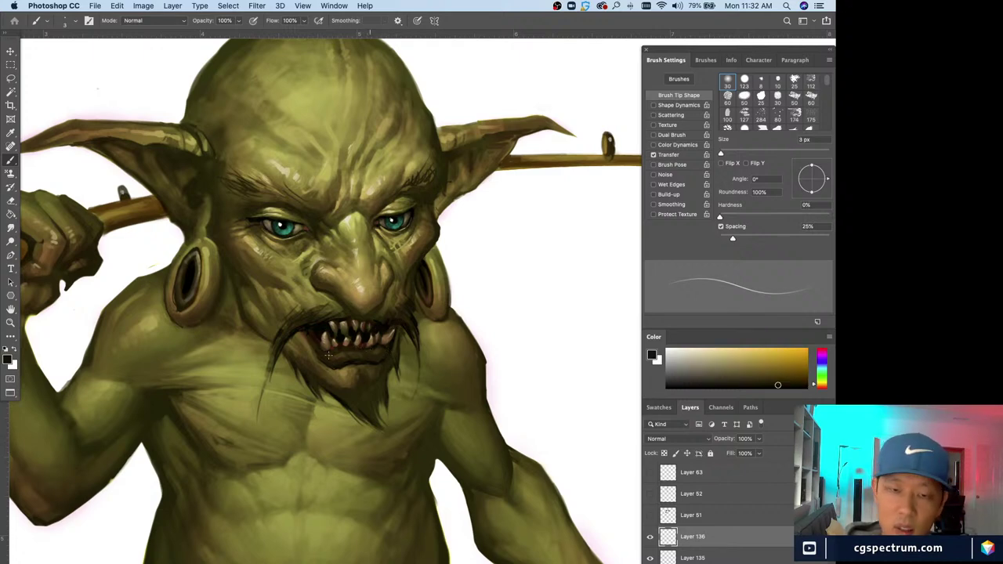
key("super+minus")
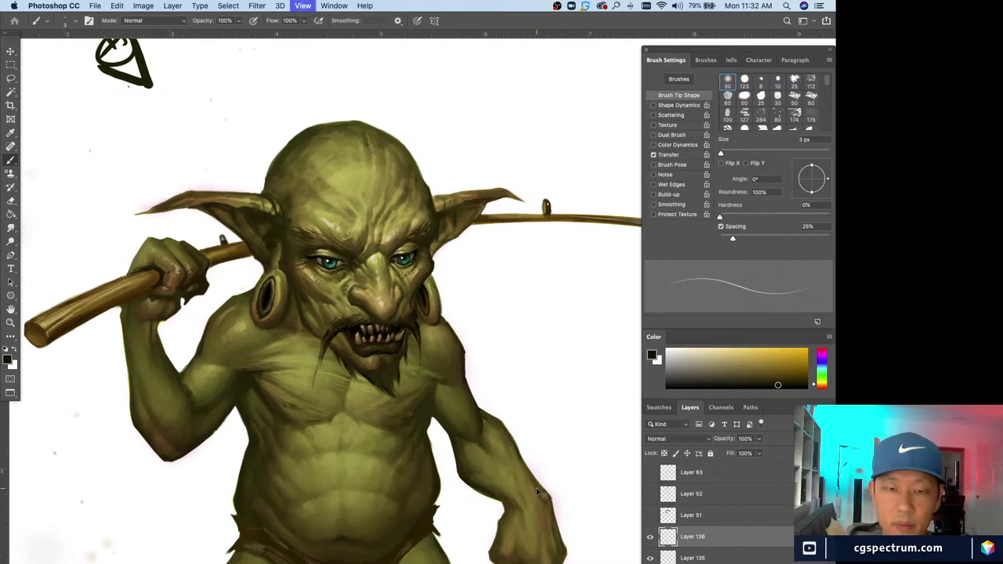
key("super+plus")
left_click(308, 329, "alt")
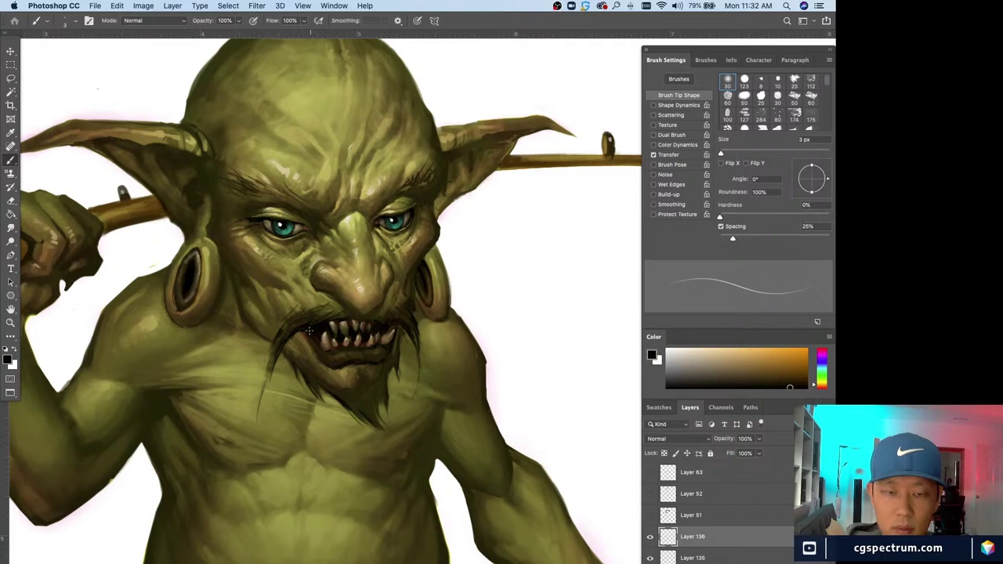
- Examine the mouth and moustache against the whole goblin figure at several magnifications
key("super+minus")
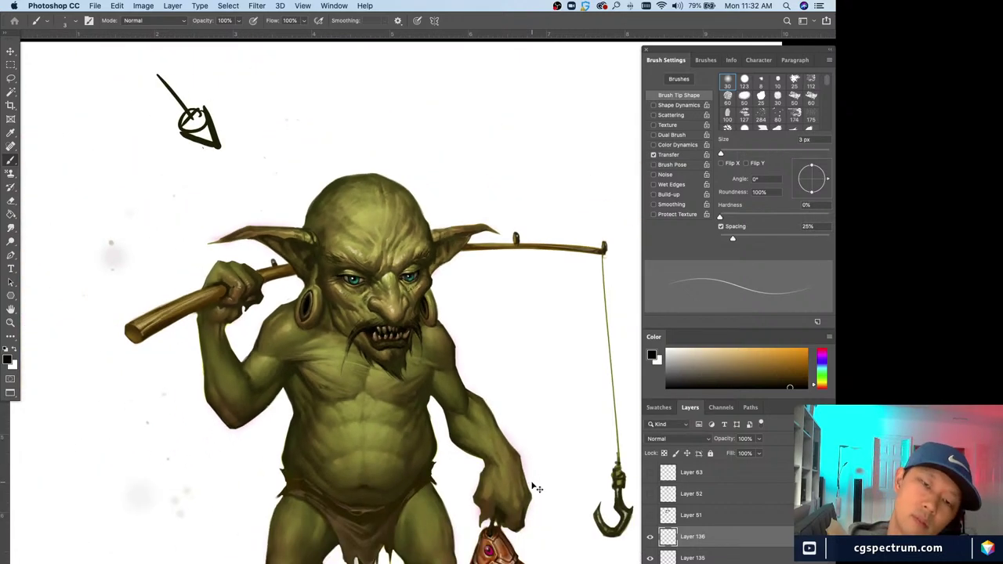
key("super+minus")
key("super+plus")
key("super+plus")
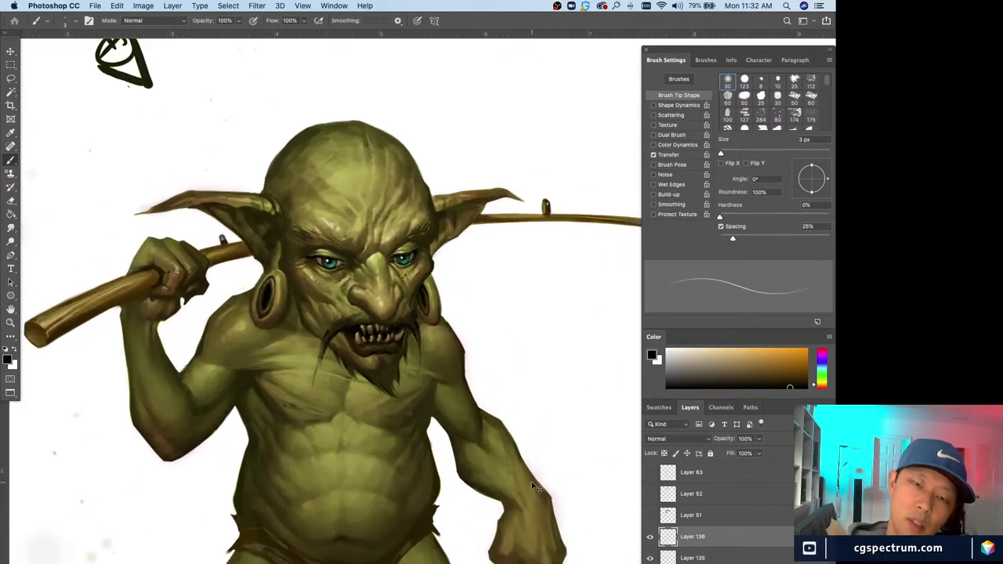
key("super+minus")
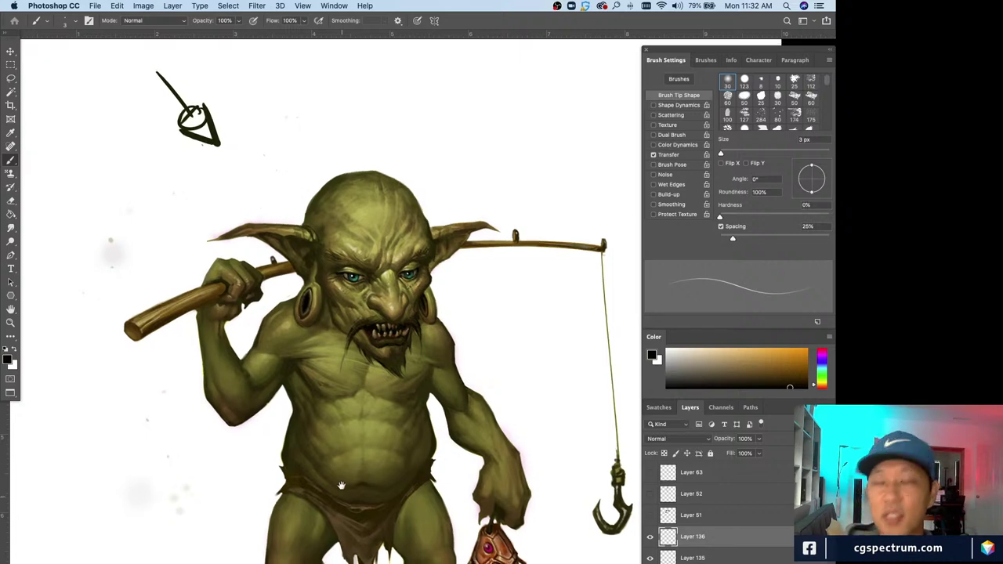
scroll(340, 462, "down", 2)
key("super+minus")
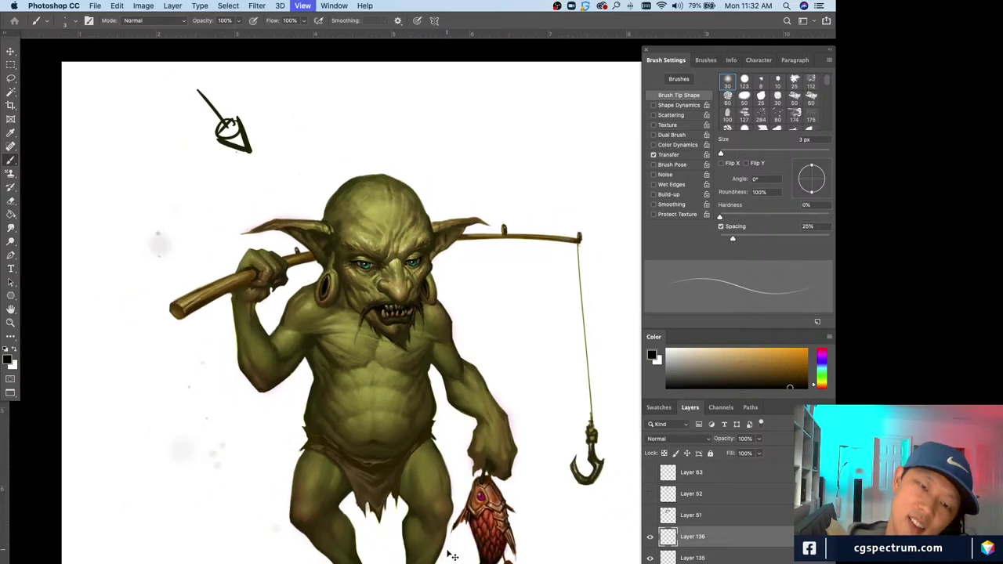
key("super+plus")
key("super+plus")
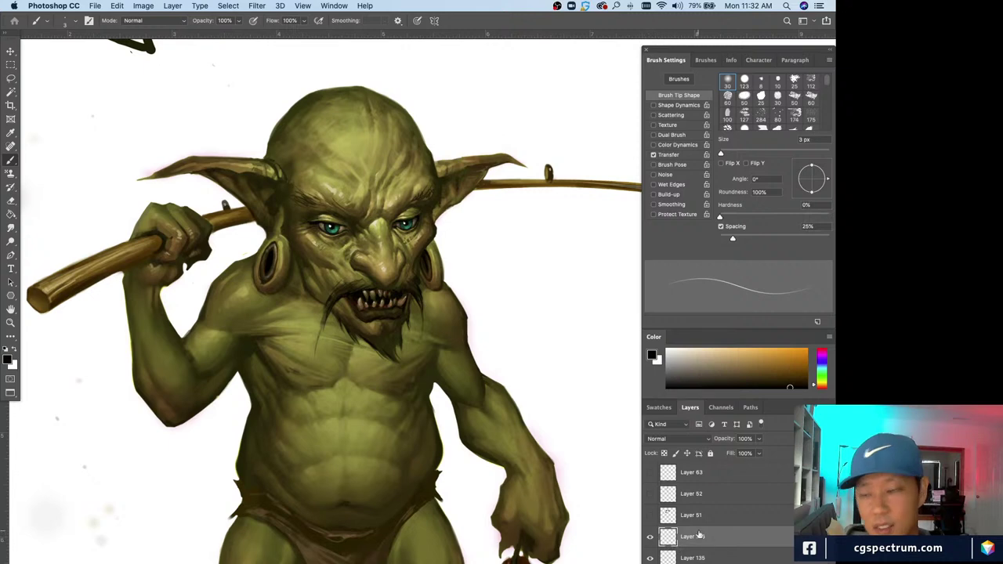
- Add a new layer and paint dark moustache hairs beside the mouth with a 4 px near-black brush, undoing the last stroke
left_click(287, 268, "alt")
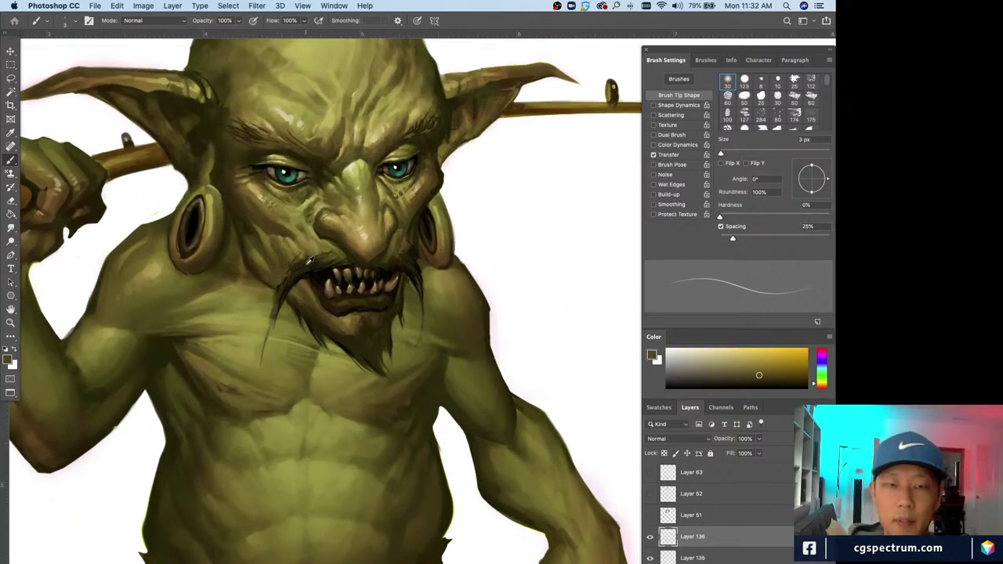
left_click(320, 269, "alt")
key("super+shift+alt+n")
key("bracketright")
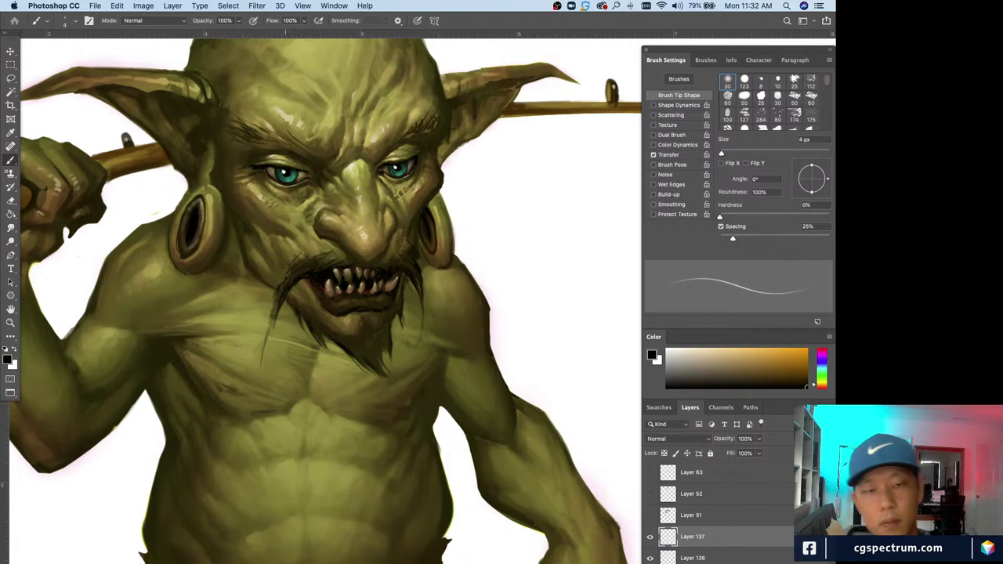
mouse_move(298, 269)
left_mouse_down()
mouse_move(277, 286)
mouse_move(296, 278)
mouse_move(290, 299)
left_mouse_up()
key("super+z")
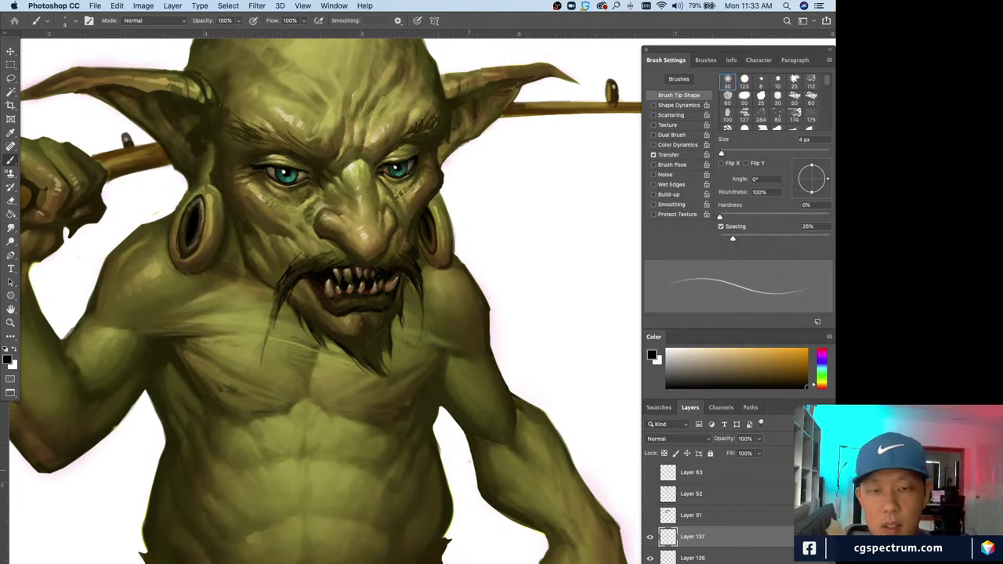
- Extend the drooping moustache tip over the chest with long, thin 3 px near-black strands, redoing one stroke
key("bracketleft")
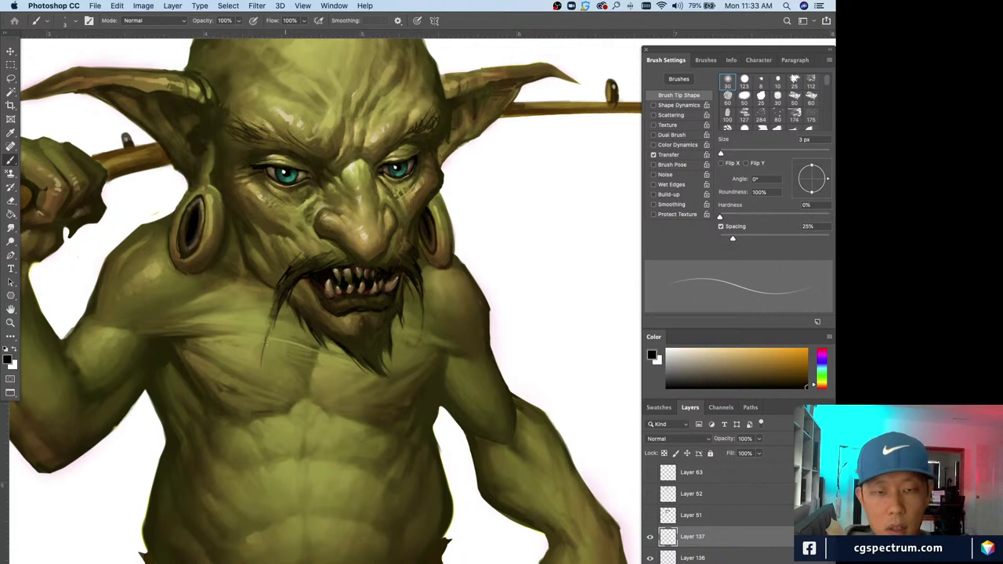
left_click_drag(272, 330, 266, 357)
left_click_drag(278, 312, 277, 361)
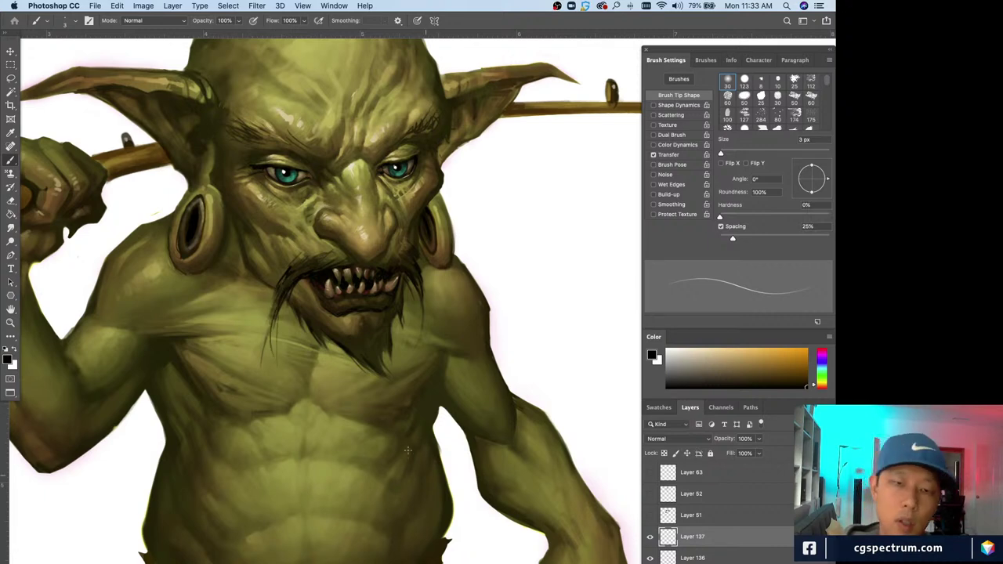
key("super+z")
left_click_drag(289, 296, 275, 357)
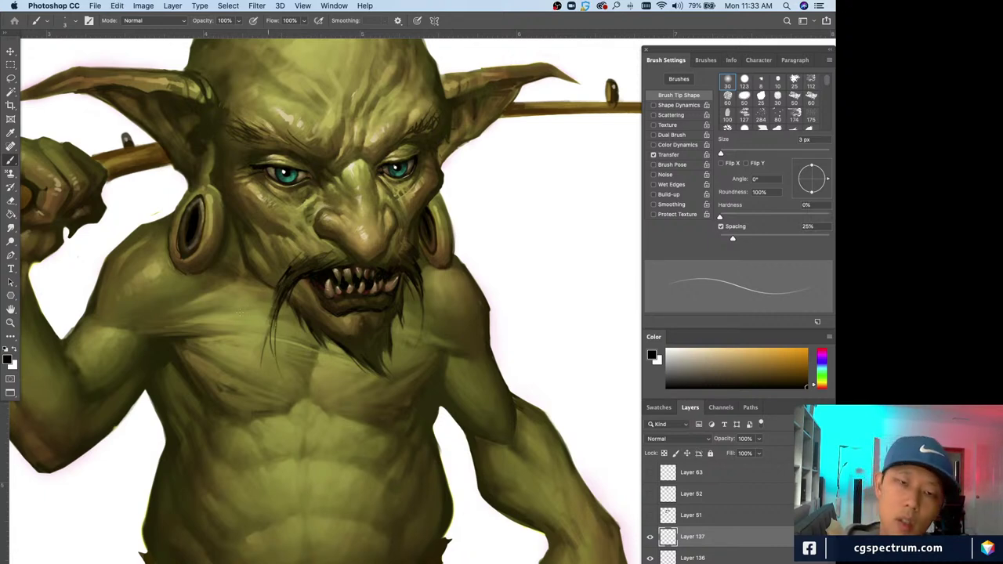
- Paint out the stray hairs beside the drooping moustache tip with sampled skin greens, enlarging the brush to 6 px
left_click(263, 318, "alt")
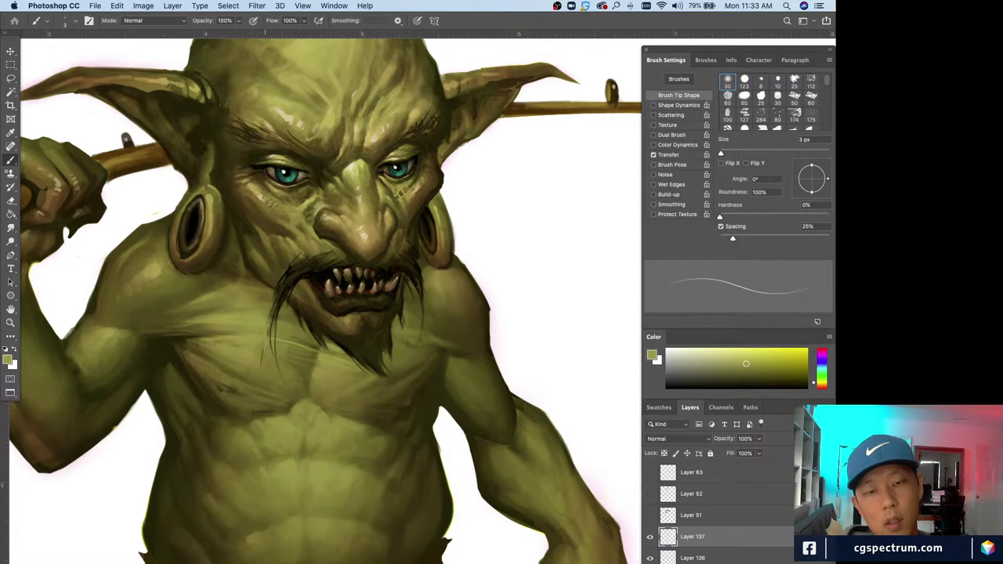
left_click(262, 348, "alt")
key("]")
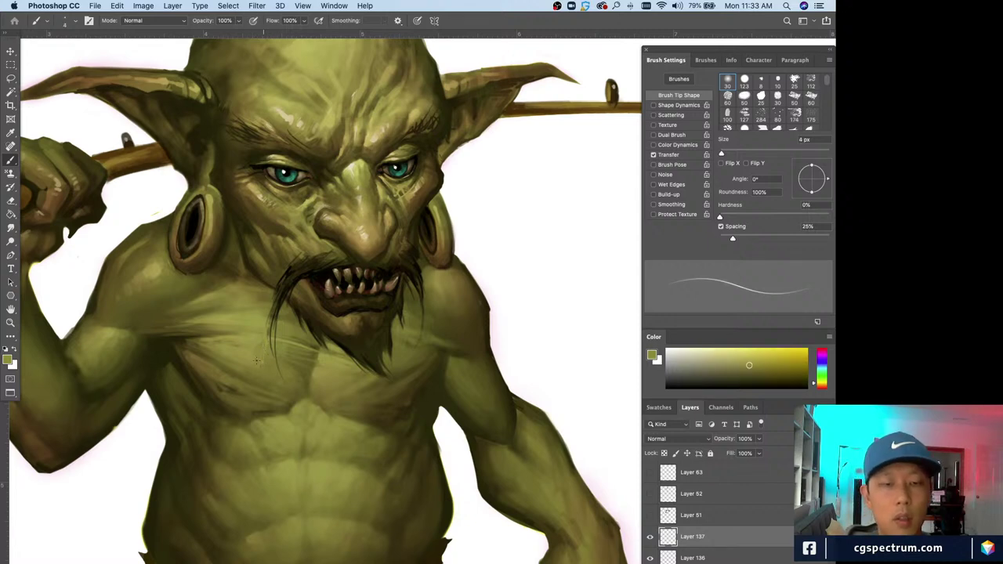
left_click(243, 355, "alt")
key("bracketright")
key("bracketright")
left_click(264, 346, "alt")
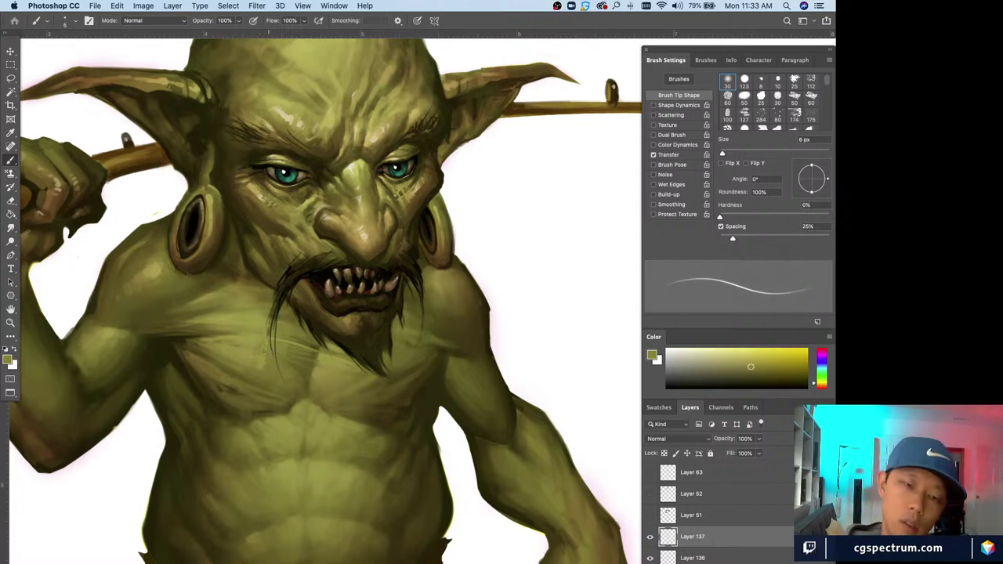
left_click_drag(260, 331, 268, 387)
- Thicken the moustache and pointed beard with sampled near-black strands using a 4 px brush
left_click(311, 320, "alt")
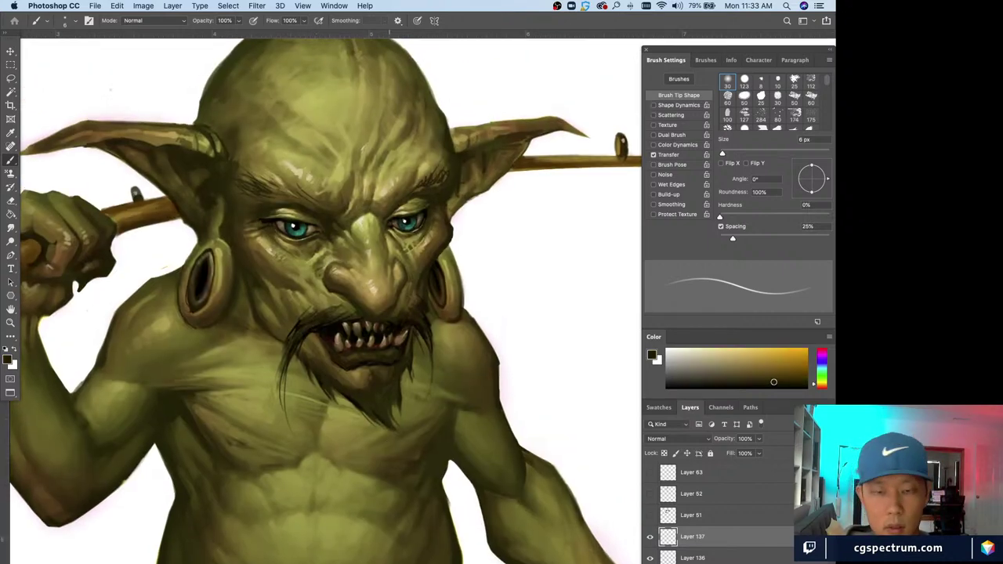
left_click(327, 328, "alt")
key("bracketleft")
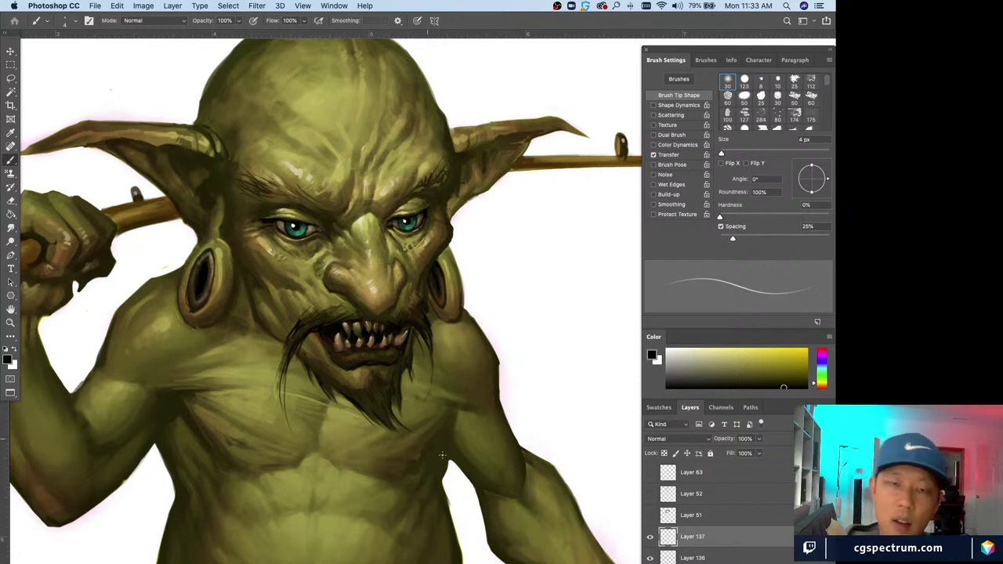
key("super+minus")
key("super+plus")
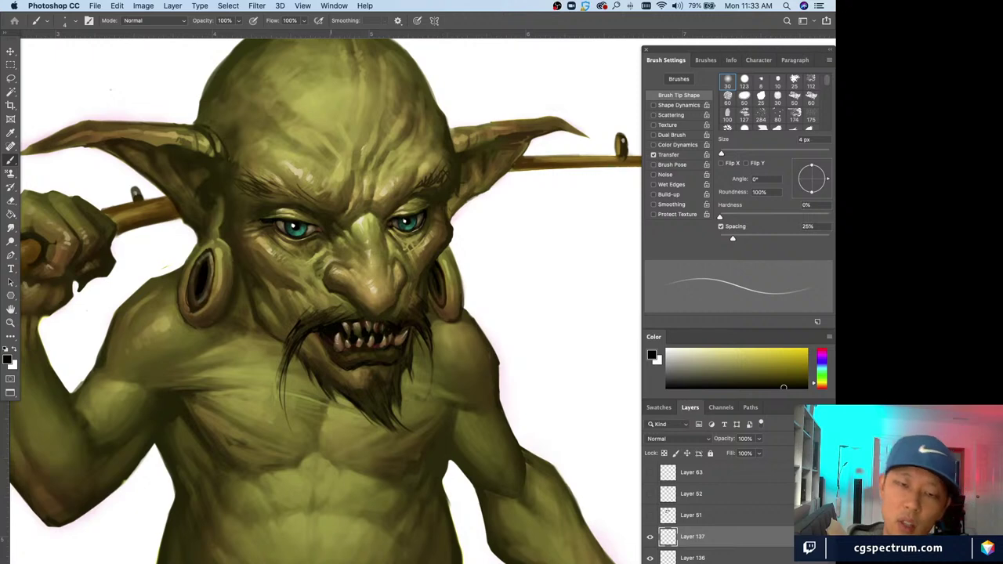
key("super+0")
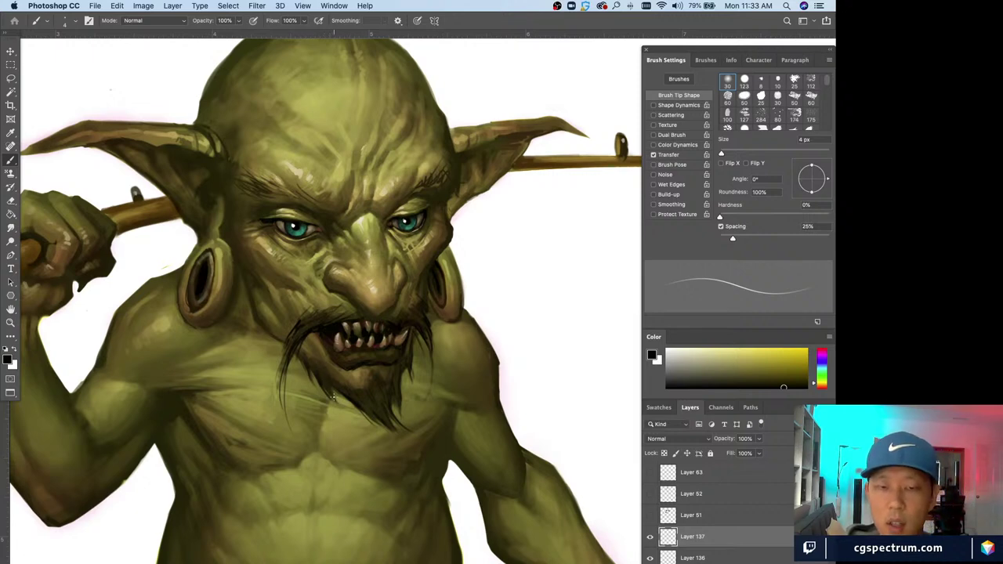
key("super+alt+0")
key("super+0")
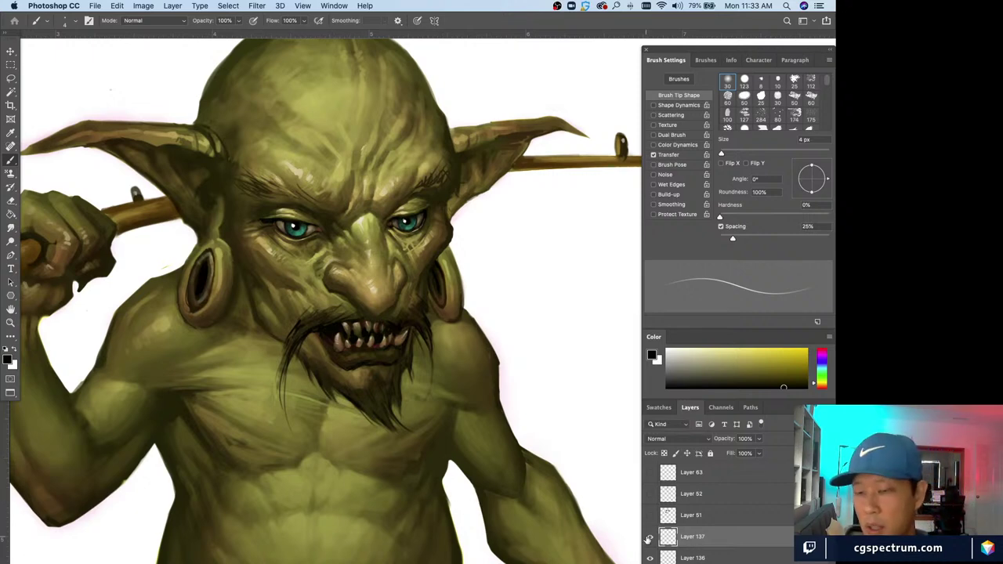
key("super+alt+0")
- Add a new layer and paint fine hairs above the moustache beside the nose with sampled dark olive using a 4 px brush
key("super+shift+alt+n")
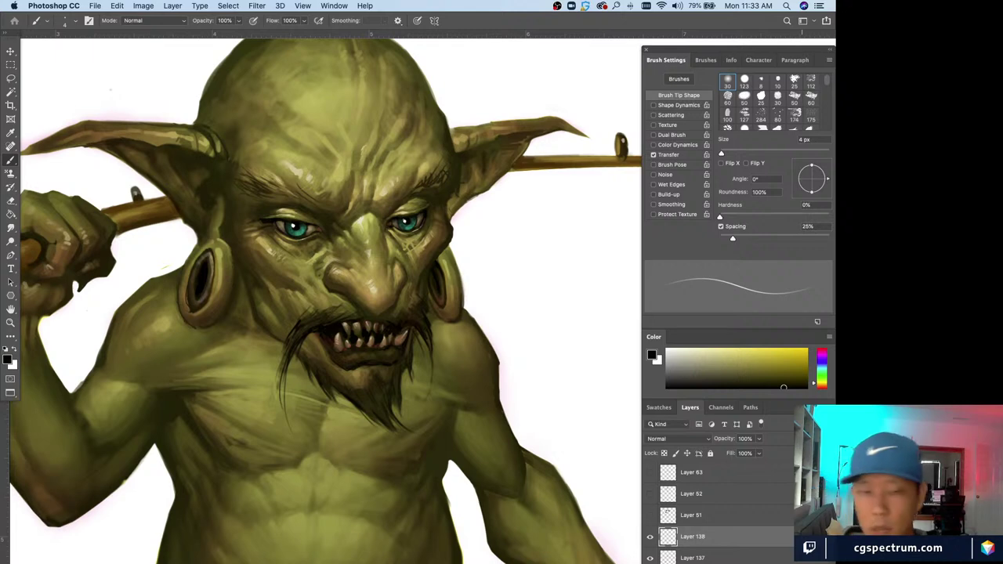
key("super+0")
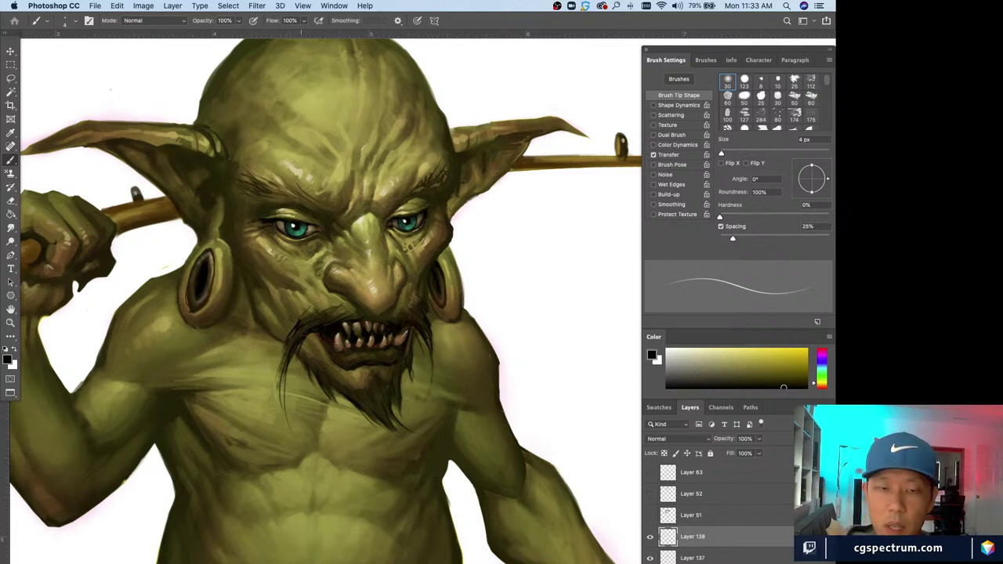
key("super+alt+0")
left_click(322, 315, "alt")
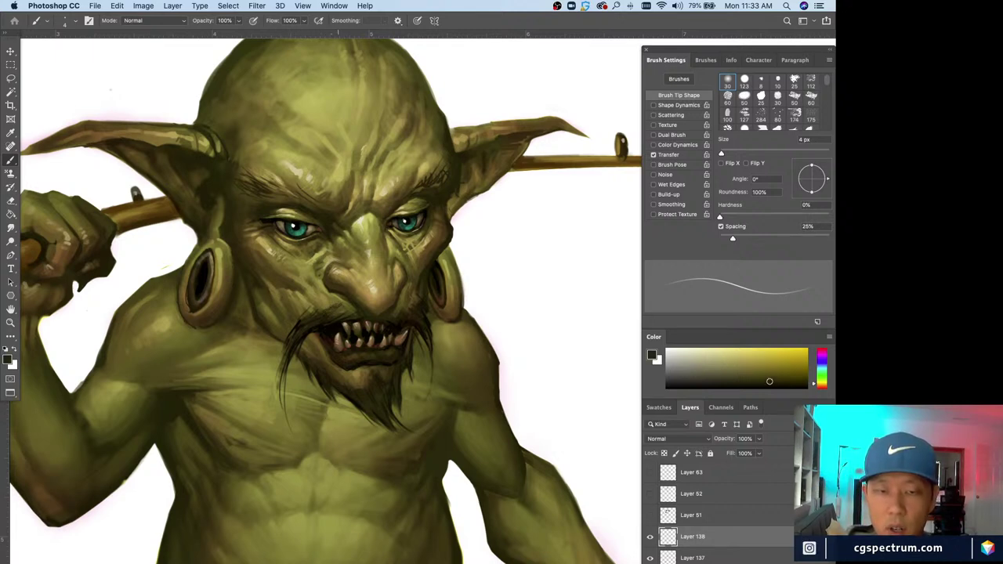
left_click_drag(335, 299, 322, 309)
key("super+0")
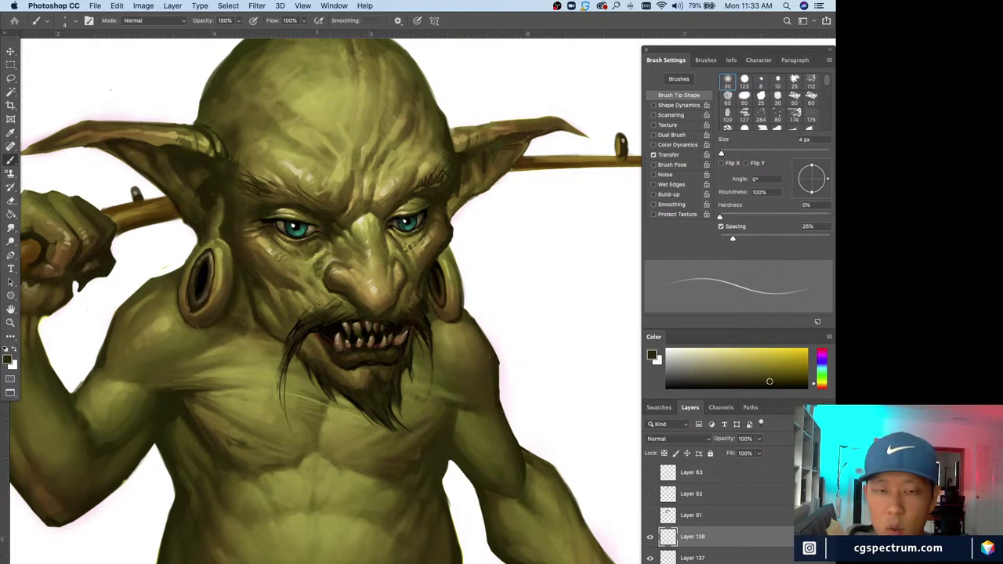
key("super+alt+0")
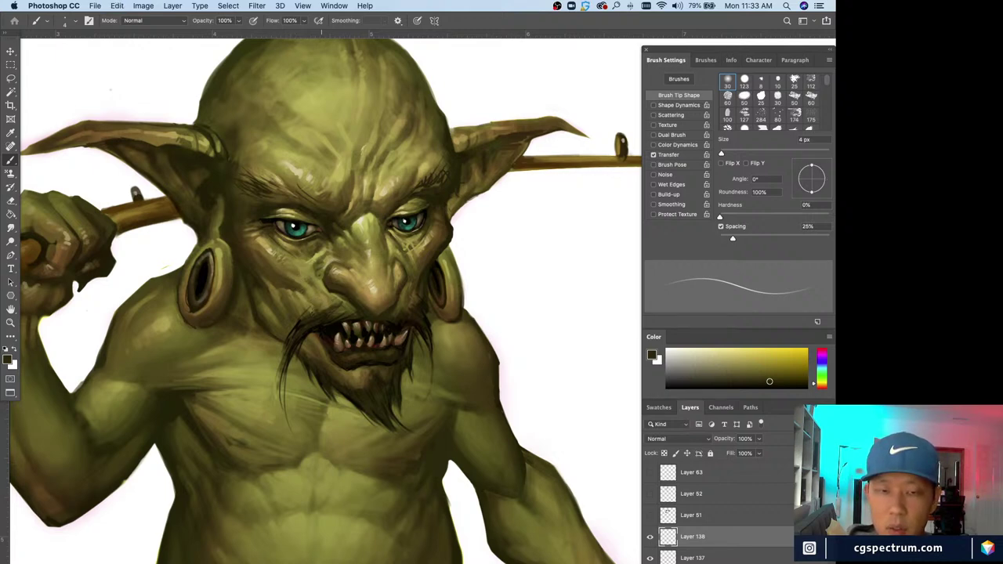
key("super+0")
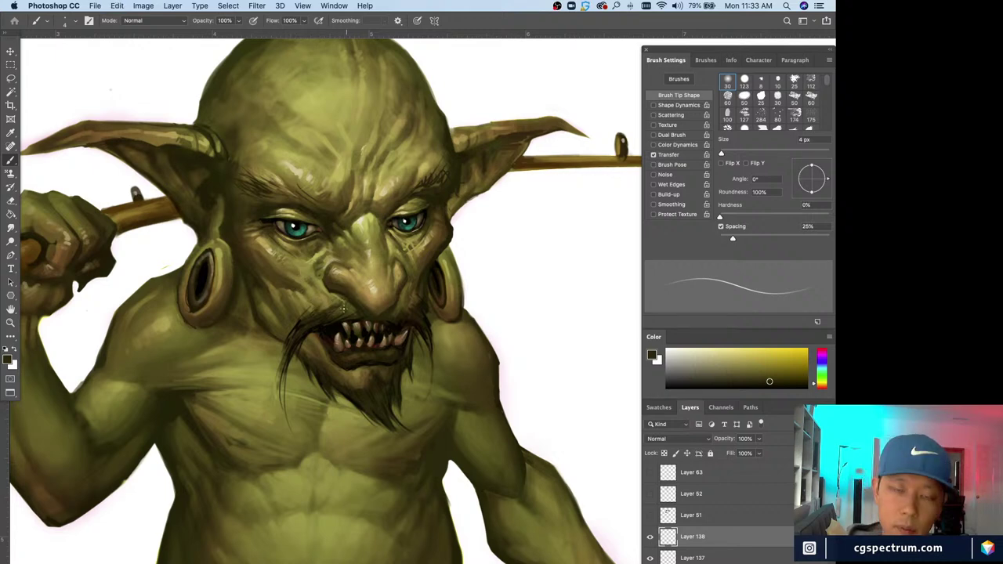
key("super+alt+0")
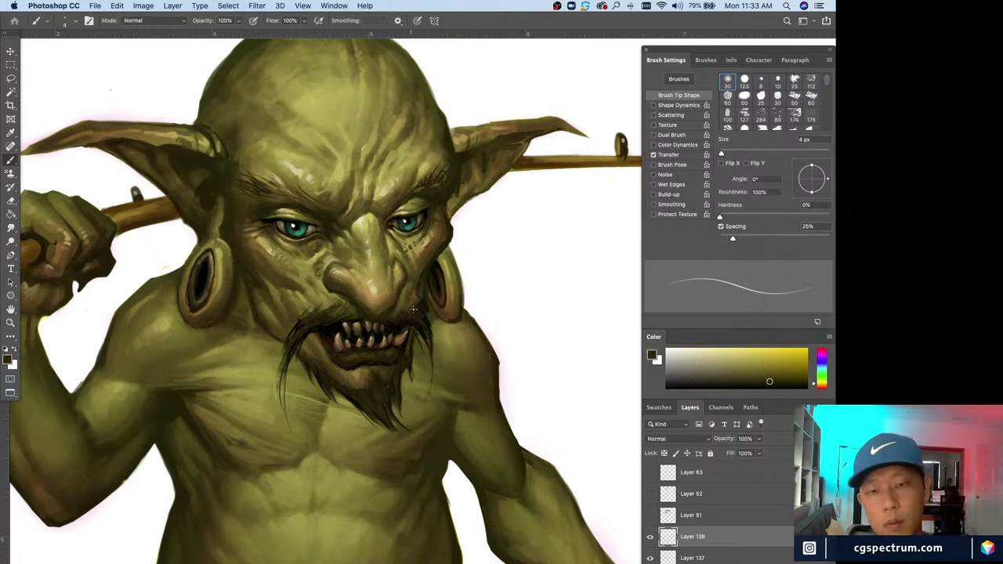
- Refine the moustache below the nostrils with sampled dark brown and near-black tones using a 4 px brush
key("super+0")
key("super+alt+0")
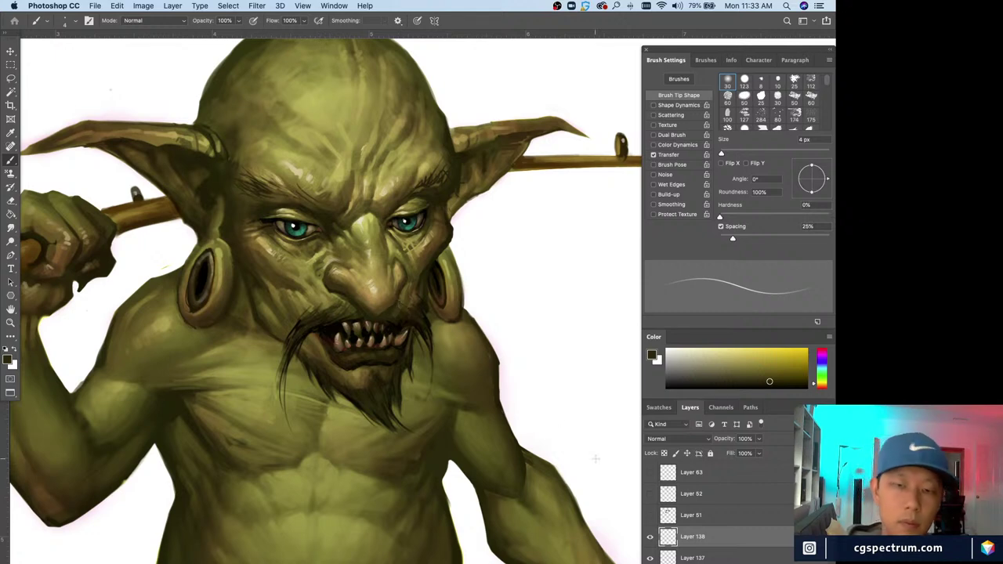
key("super+0")
left_click(408, 311, "alt")
key("super+alt+0")
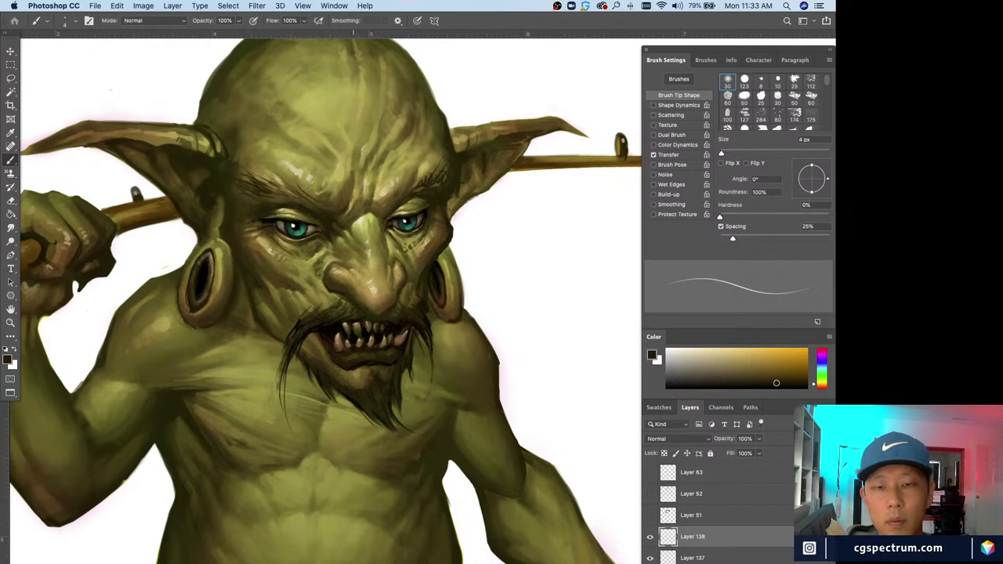
left_click(385, 334, "alt")
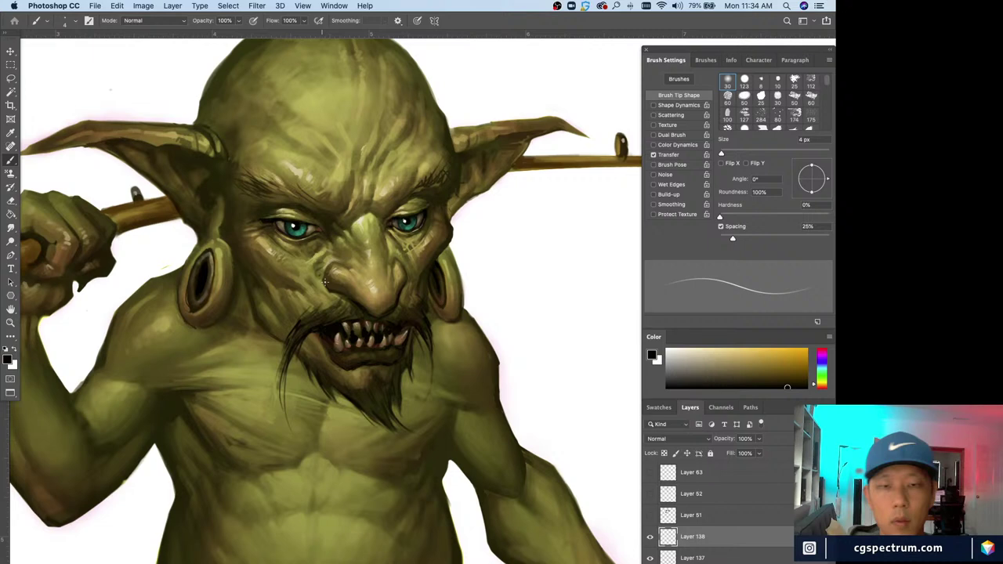
- Hide and show the new moustache layer to compare the goblin's face with and without the latest hairs
key("super+minus")
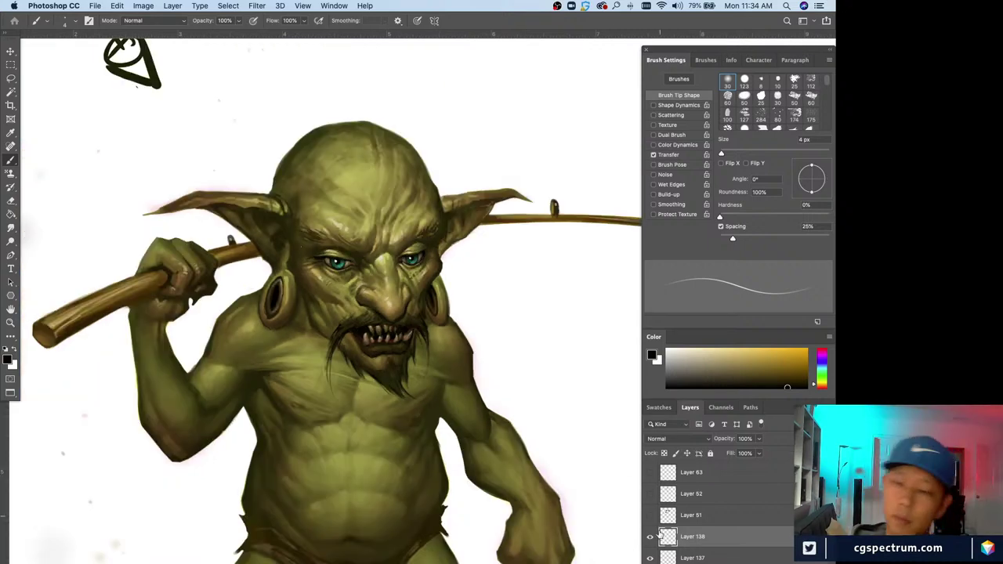
left_click(651, 537)
left_click(650, 537)
key("super+minus")
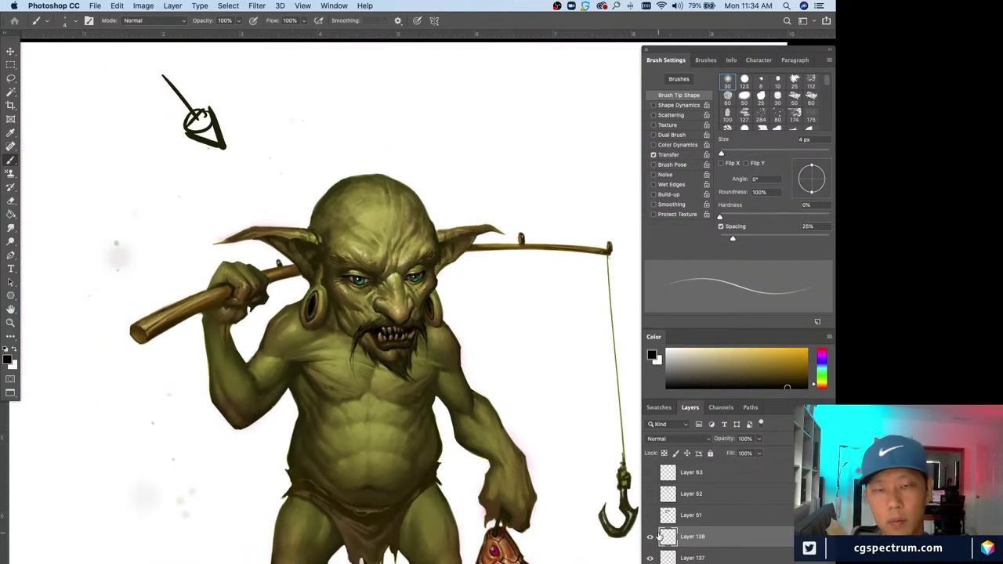
key("super+plus")
key("super+plus")
- Soften the moustache's upper edge with a sampled dark olive using a 5 px brush, checking it against the whole figure
left_click(341, 309, "alt")
key("bracketright")
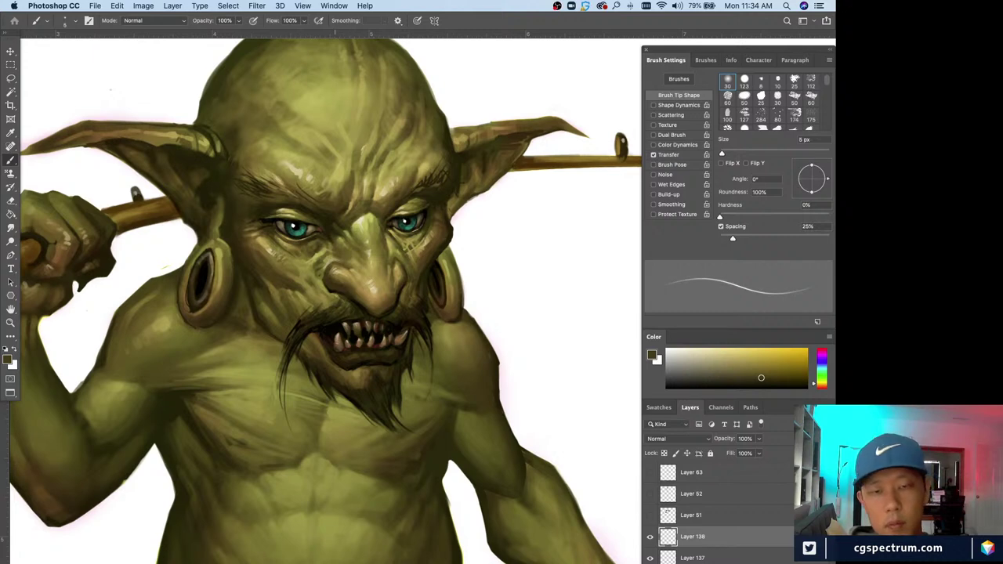
key("super+minus")
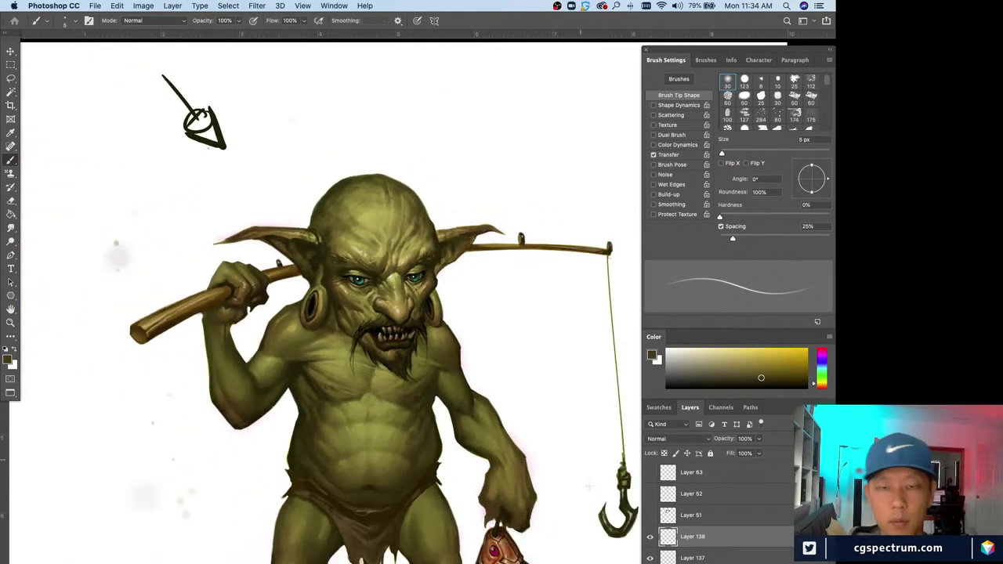
key("super+plus")
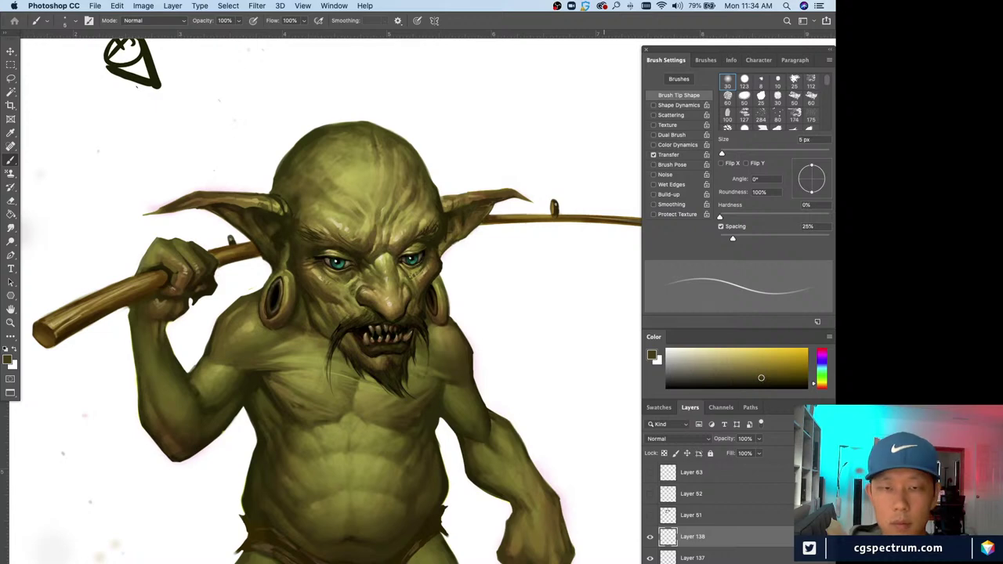
key("super+minus")
key("super+plus")
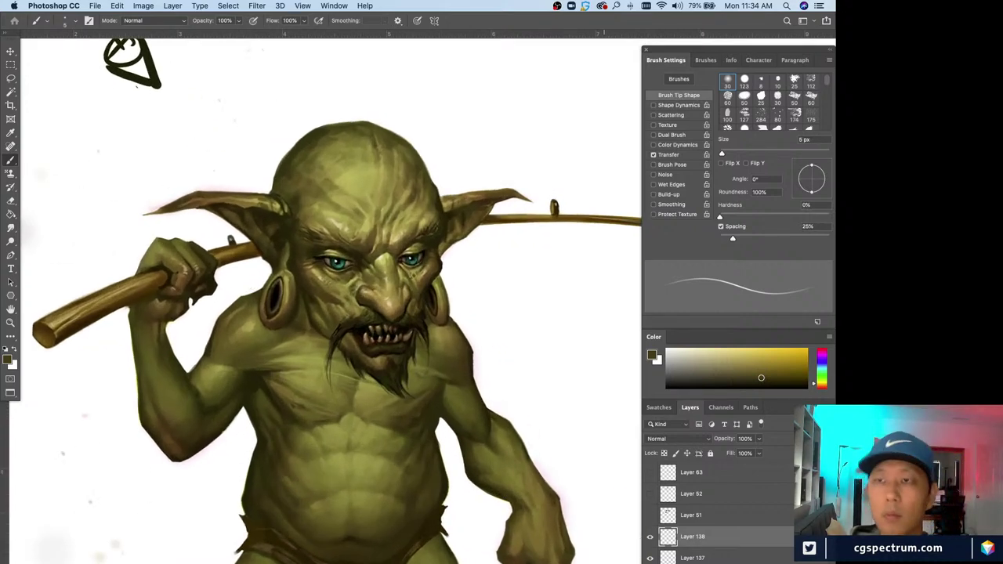
key("super+plus")
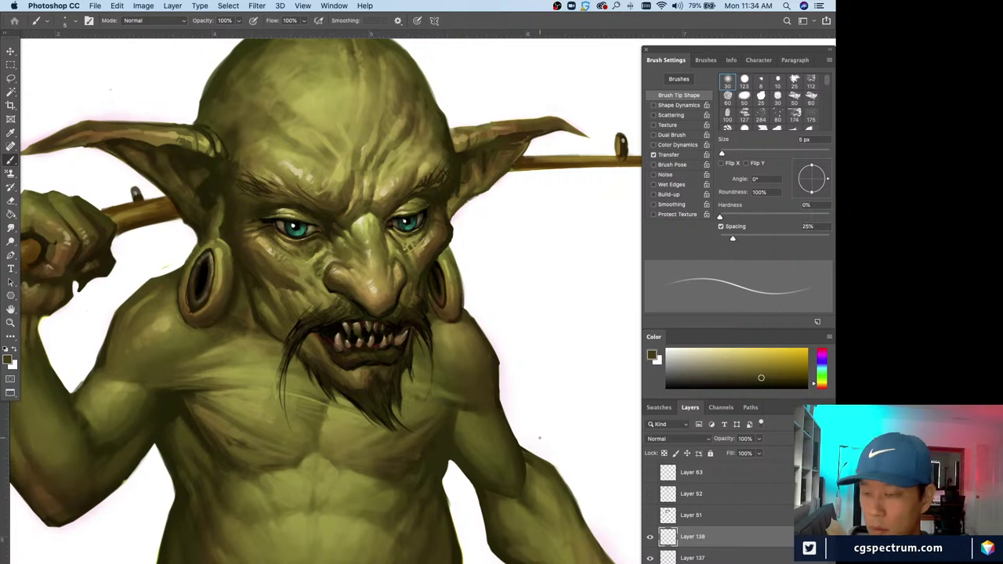
- Add a new layer and touch up the upper lid edge of the eye nearer the raised fist with sampled tones, using a 6 px brush
key("super+shift+alt+n")
left_click(282, 222, "alt")
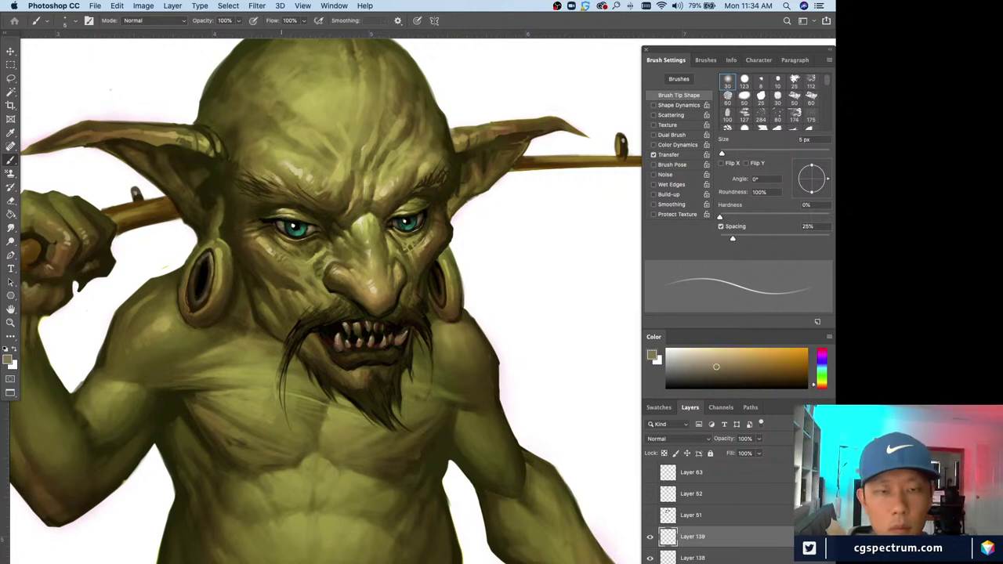
left_click(280, 221, "alt")
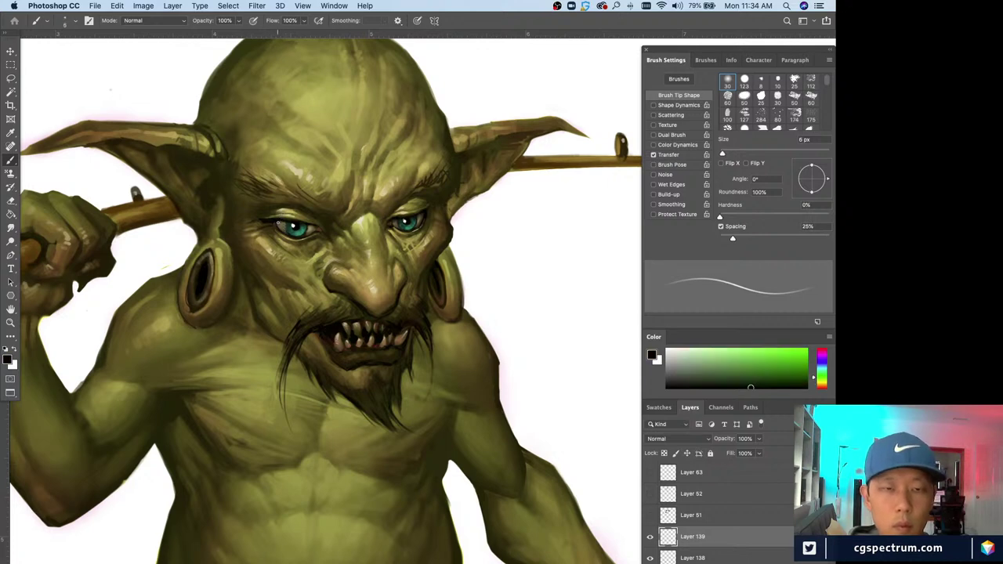
left_click(285, 221, "alt")
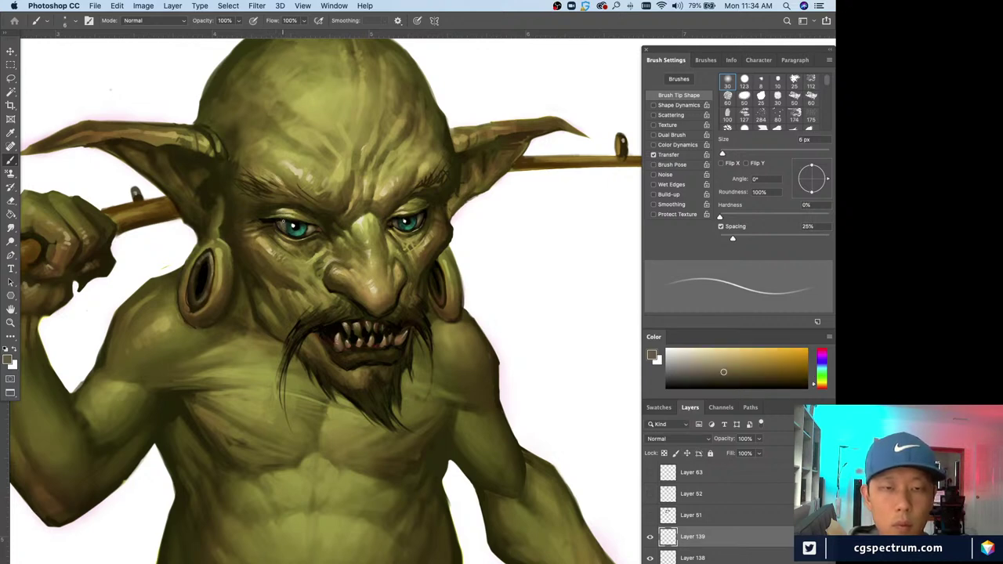
- Refine the same eye's lid line and inner corner with sampled near-black, reducing the brush to 2 px
key("super+plus")
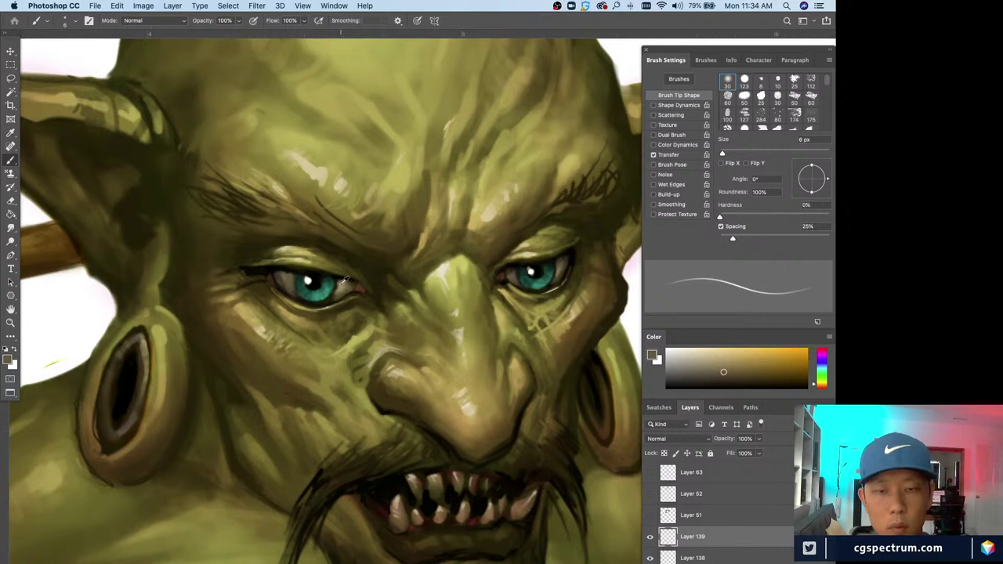
left_click(340, 283, "alt")
key("bracketleft")
key("bracketleft")
key("bracketleft")
left_click(295, 270, "alt")
key("bracketleft")
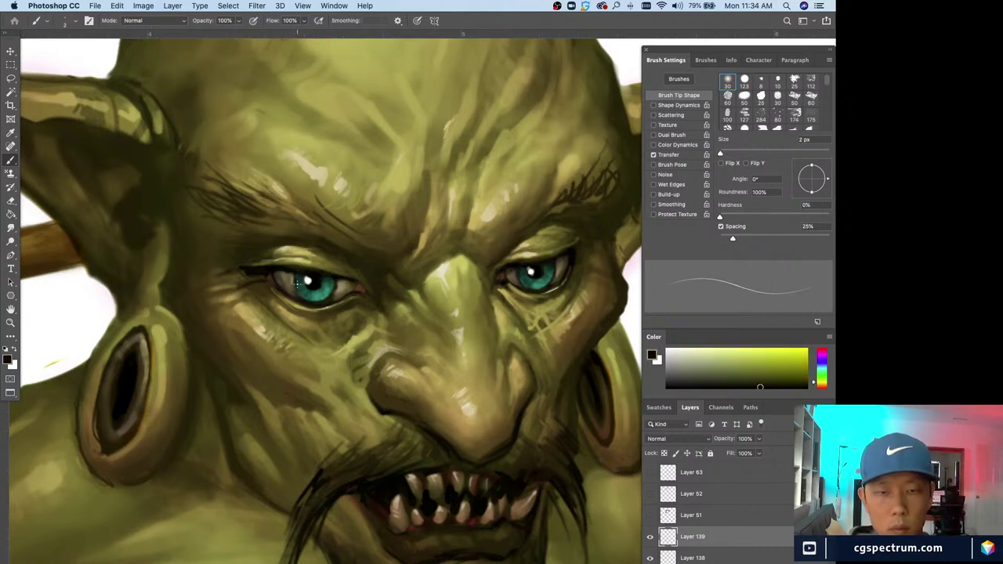
- Touch up that eye's white with sampled tan and its outer lid line with near-black, using 5 px and 4 px brushes
left_click(340, 286, "alt")
key("bracketright")
key("bracketright")
key("bracketright")
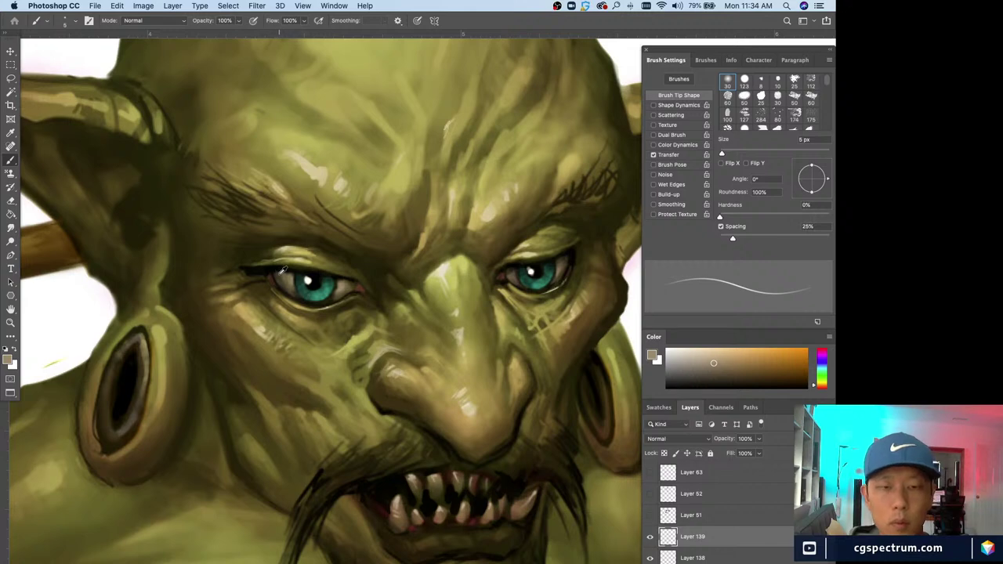
left_click(292, 278, "alt")
left_click(271, 268, "alt")
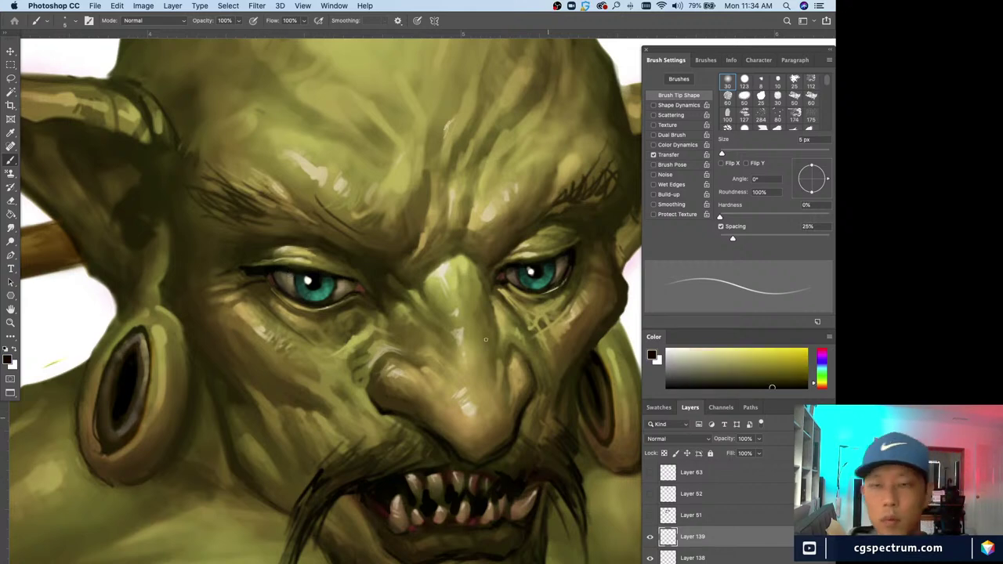
left_click(294, 276, "alt")
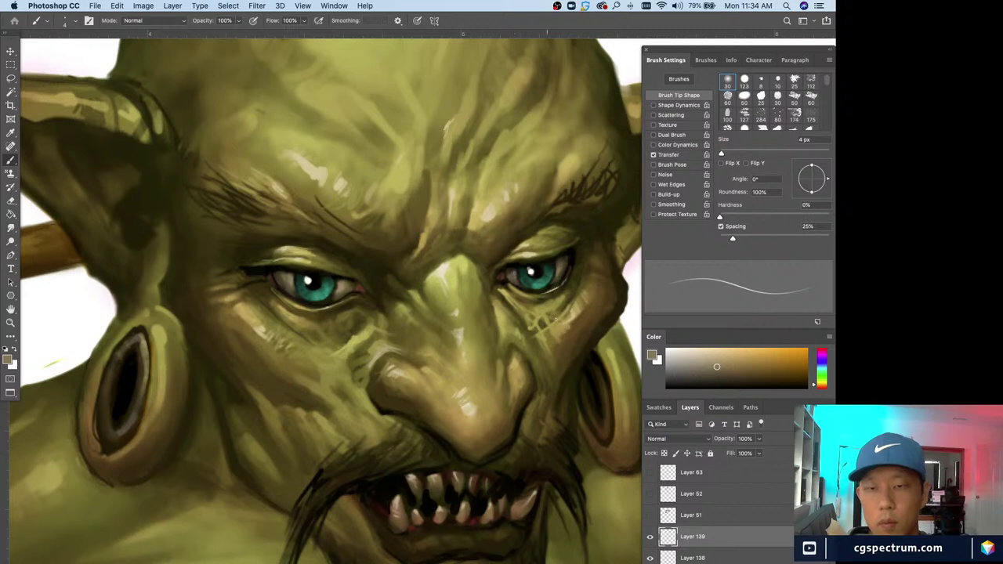
- Touch up the inner white and lid edge of the other eye with sampled tan and near-black, enlarging the brush to 5 px
left_click(514, 274, "alt")
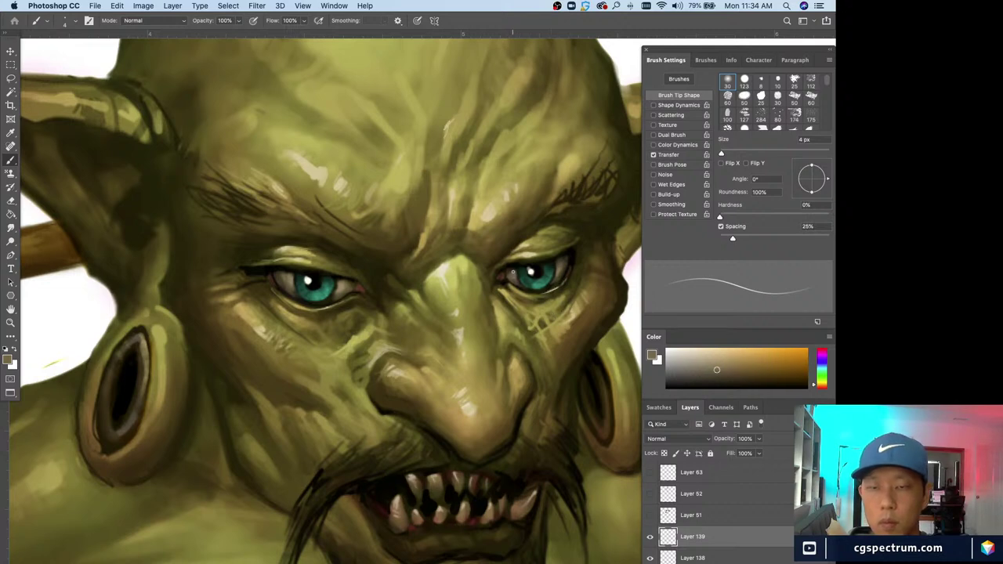
left_click(510, 273, "alt")
left_click(510, 269, "alt")
key("bracketright")
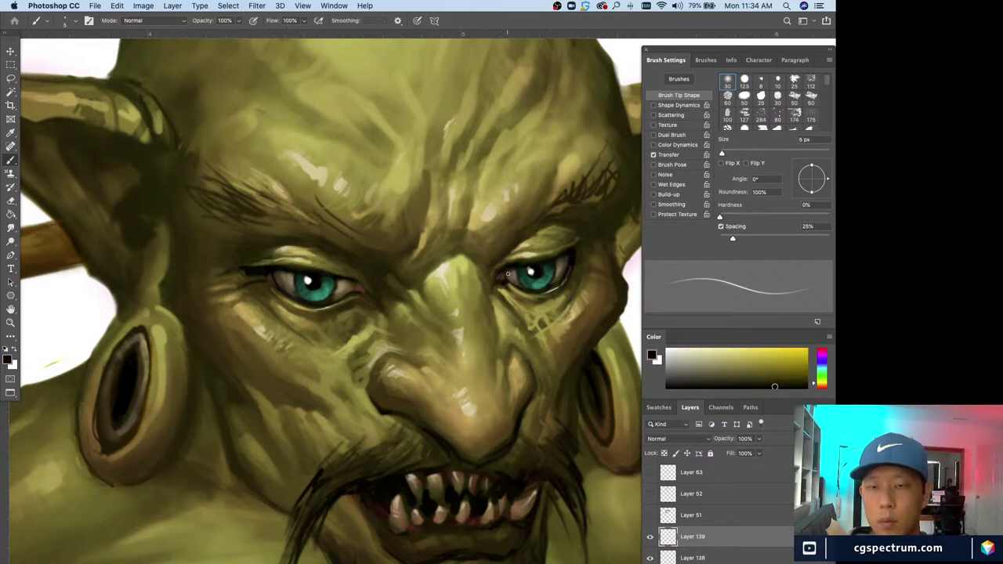
- Examine the goblin's eyes and face close up and from afar, comparing them with the eye touch-up layer hidden and shown
key("super+minus")
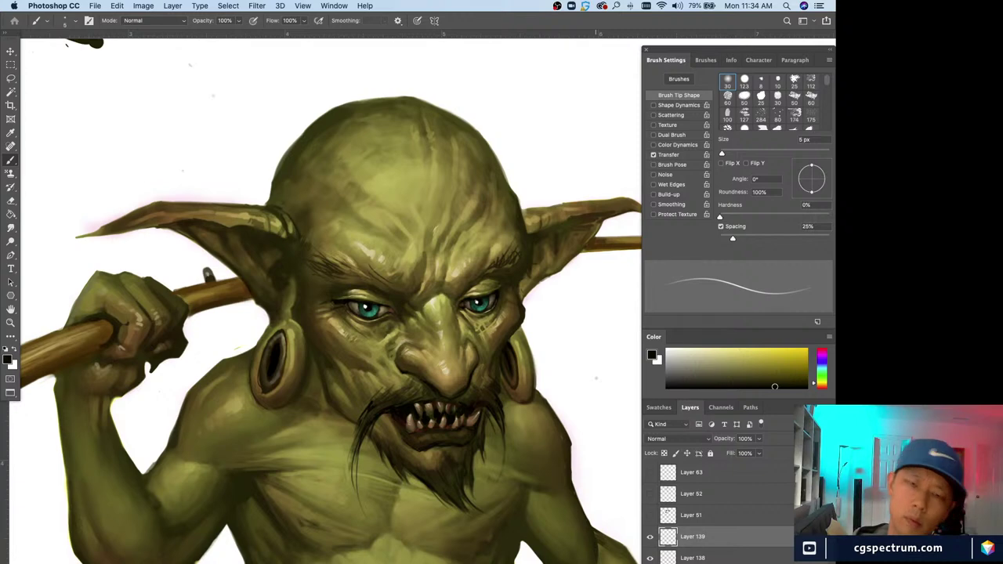
key("super+minus")
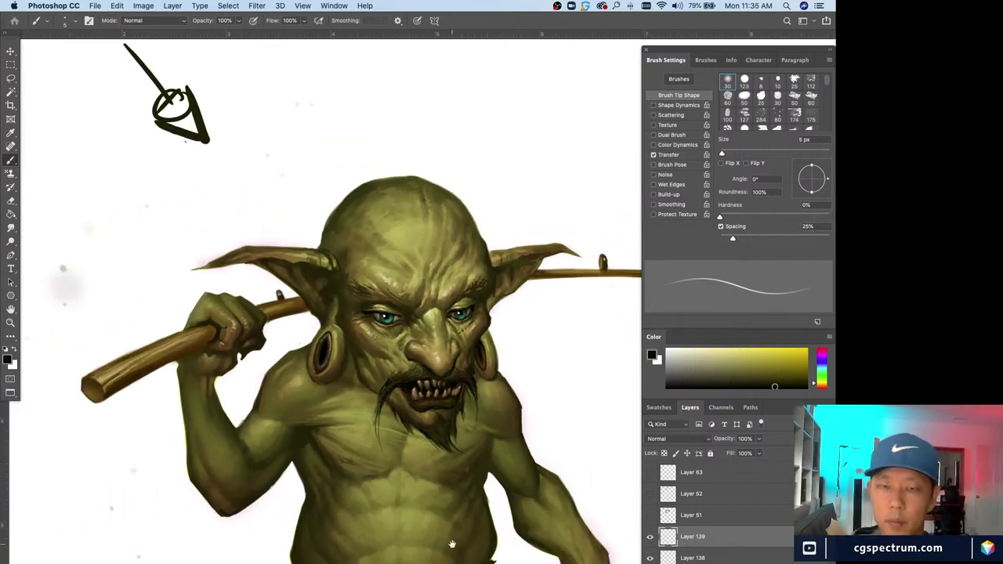
left_click_drag(428, 540, 413, 516)
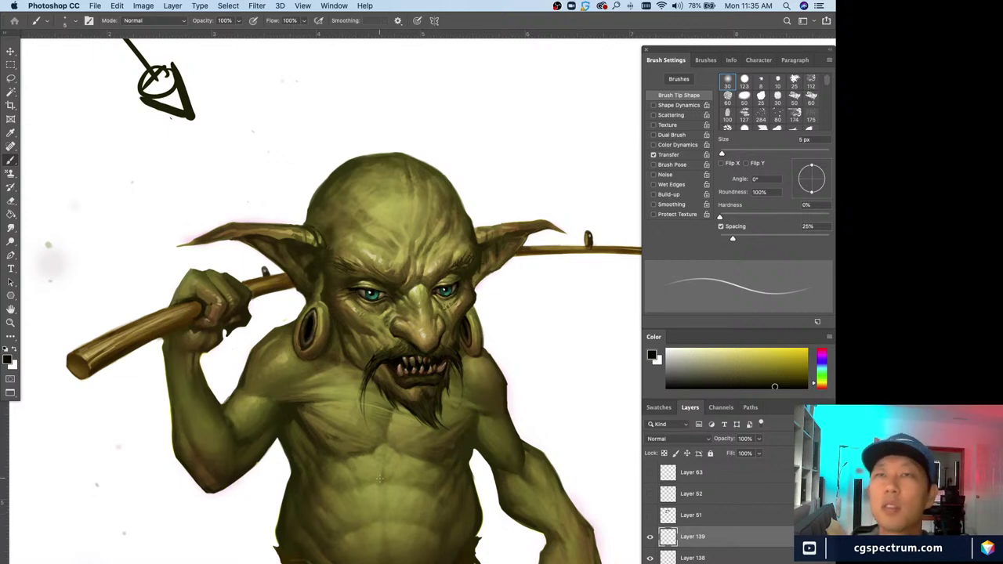
left_click_drag(384, 459, 376, 437)
key("super+plus")
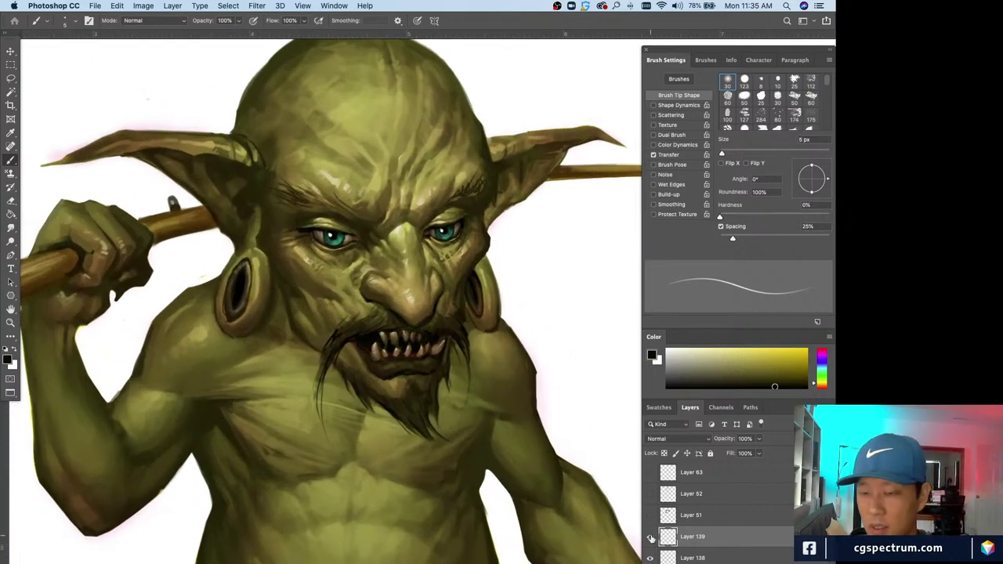
key("super+minus")
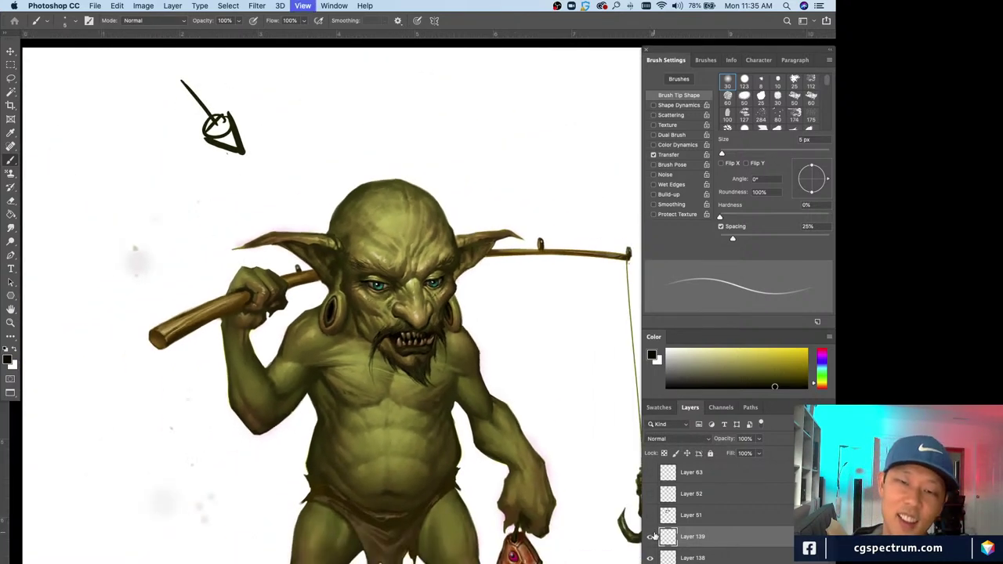
key("super+plus")
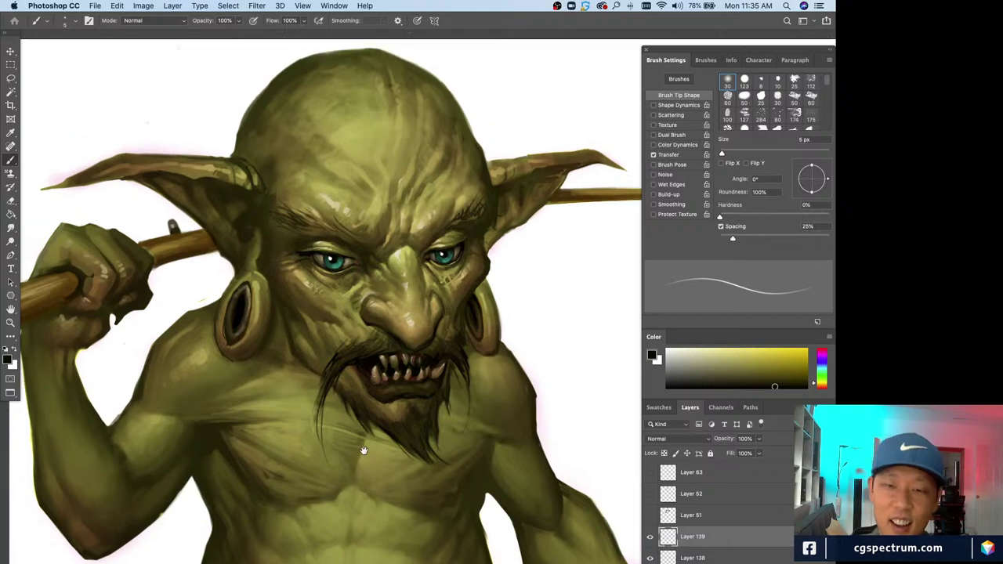
left_click(650, 536)
key("super+plus")
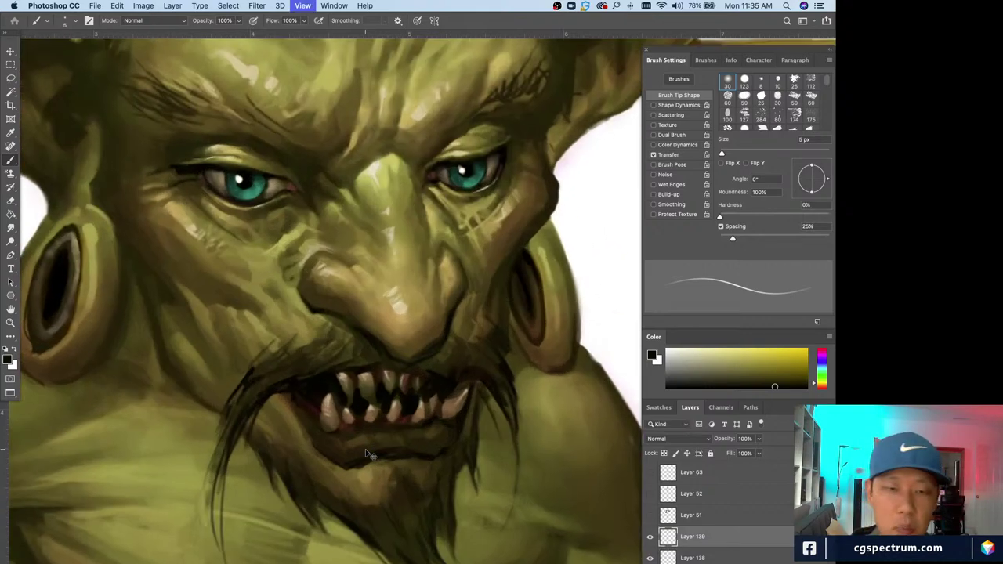
key("super+minus")
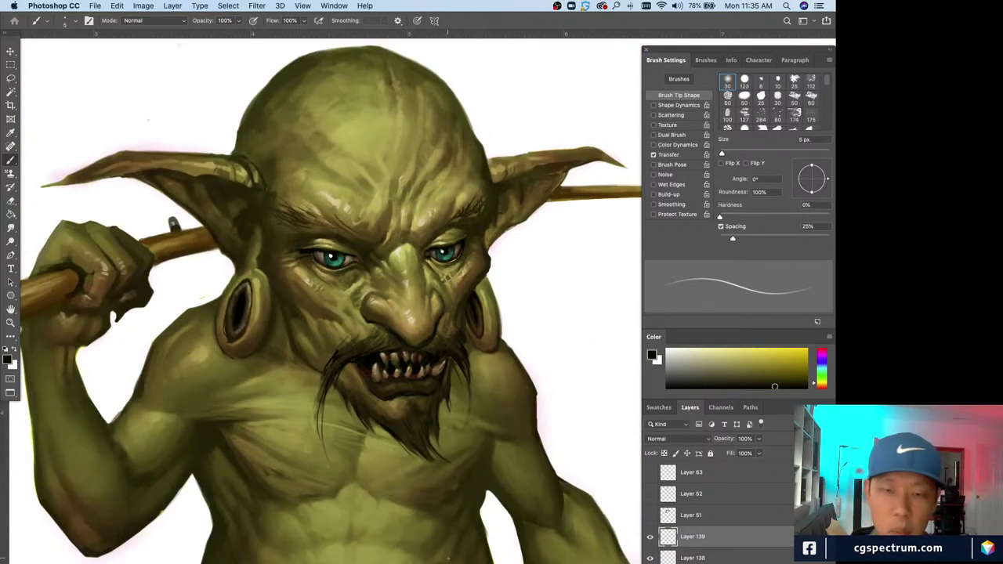
- Add a new layer and touch up the outer corner of the larger eye's white with a sampled dark brown, using a fine brush
left_click_drag(448, 558, 455, 525)
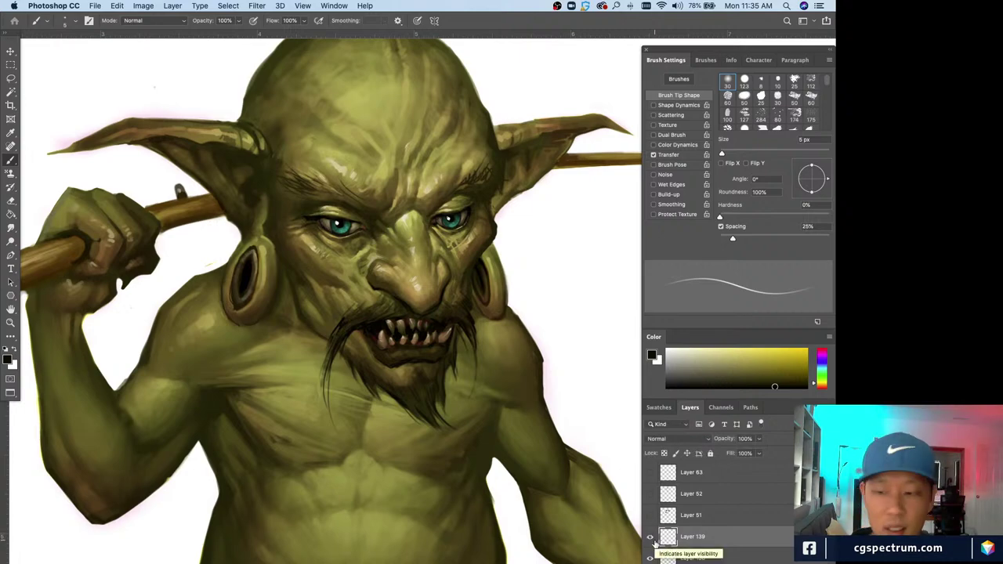
key("alt+shift+super+n")
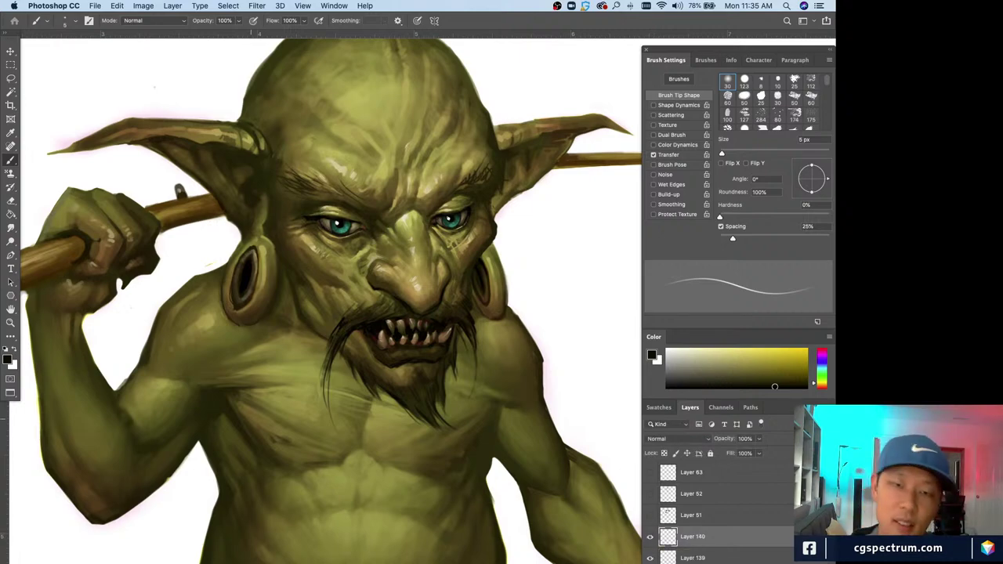
key("super+plus")
key("super+plus")
left_click_drag(252, 308, 273, 474)
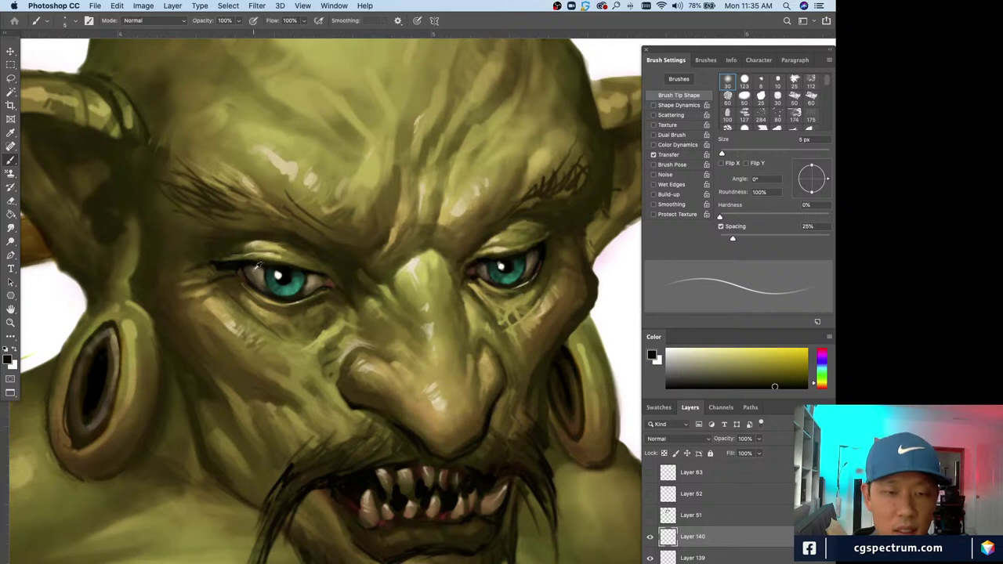
left_click(258, 266, "alt")
key("bracketleft")
key("bracketleft")
key("bracketleft")
left_click(249, 268, "alt")
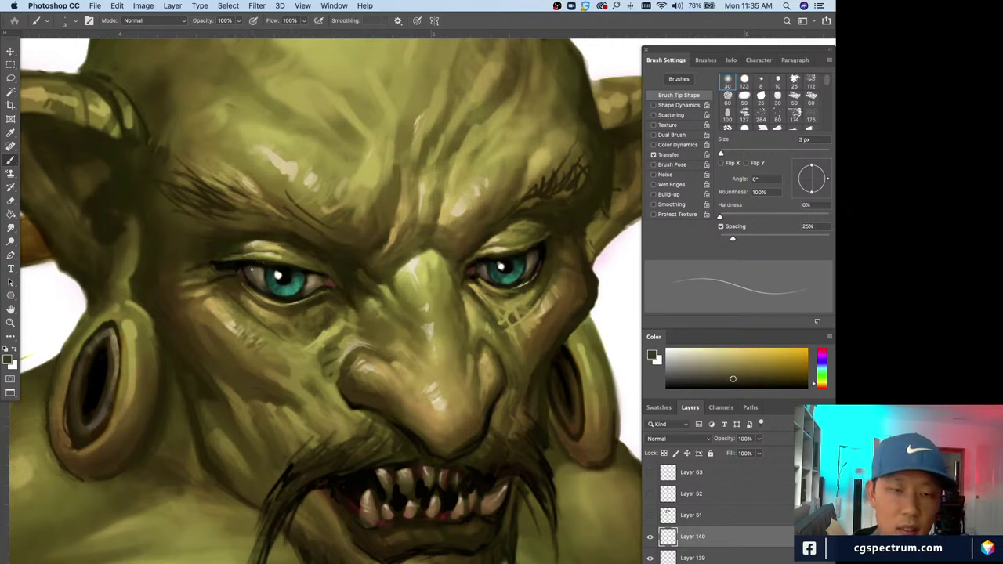
key("bracketright")
key("bracketright")
left_click(260, 272, "alt")
- Refine the same eye's outer lid line with sampled near-black, reducing the brush from 5 px to 2 px
left_click(240, 266, "alt")
key("bracketright")
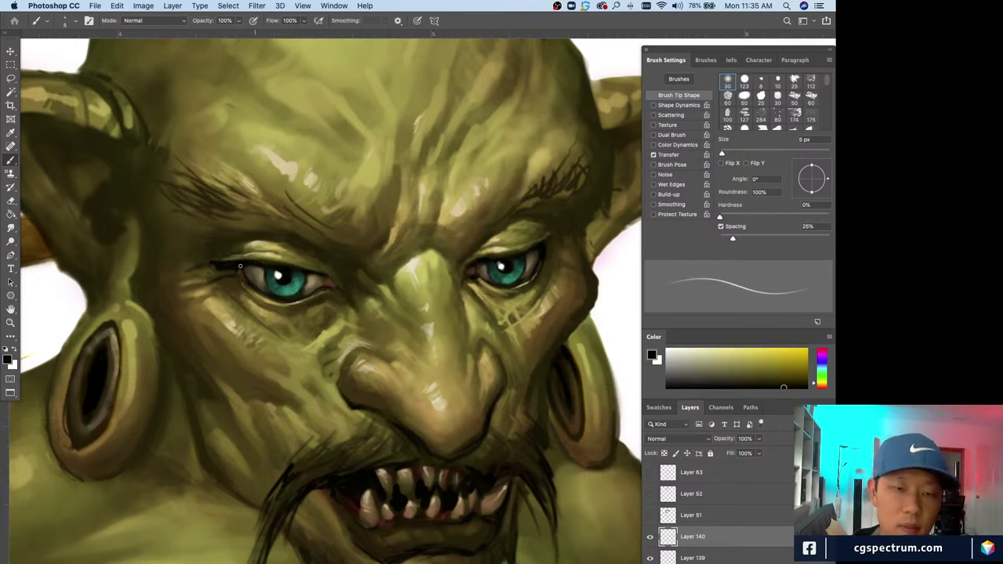
left_click(208, 264, "alt")
key("bracketleft")
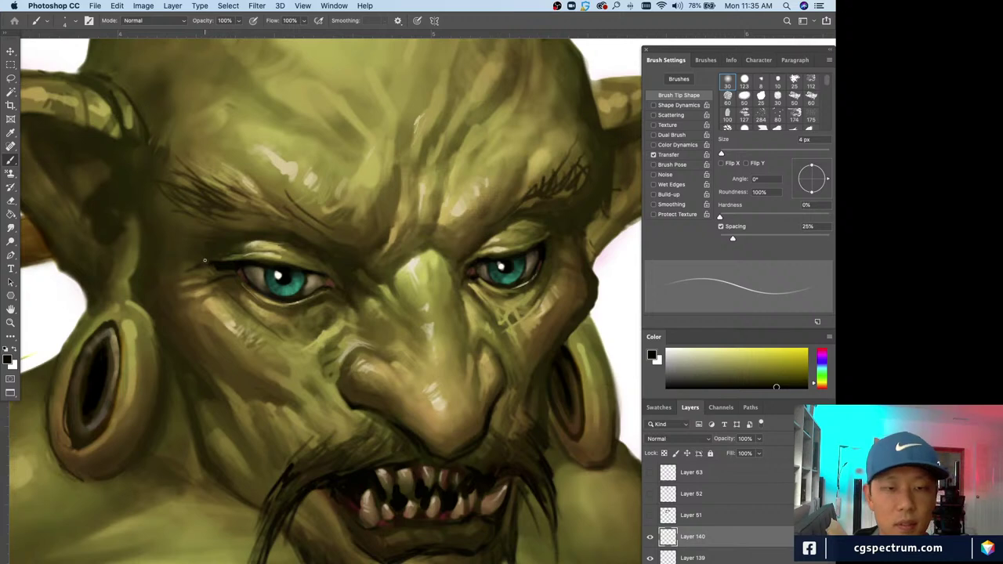
key("bracketleft")
key("bracketleft")
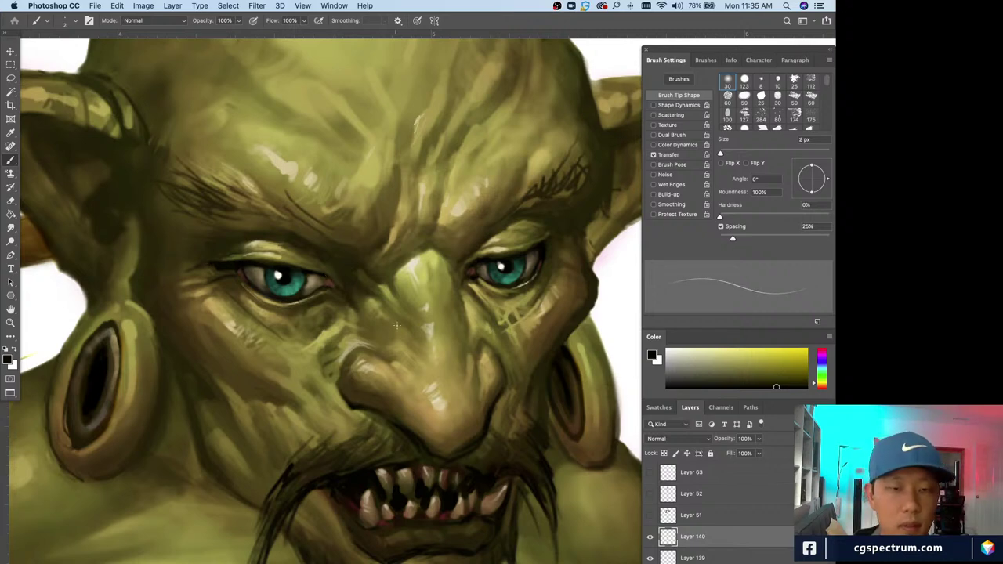
key("super+minus")
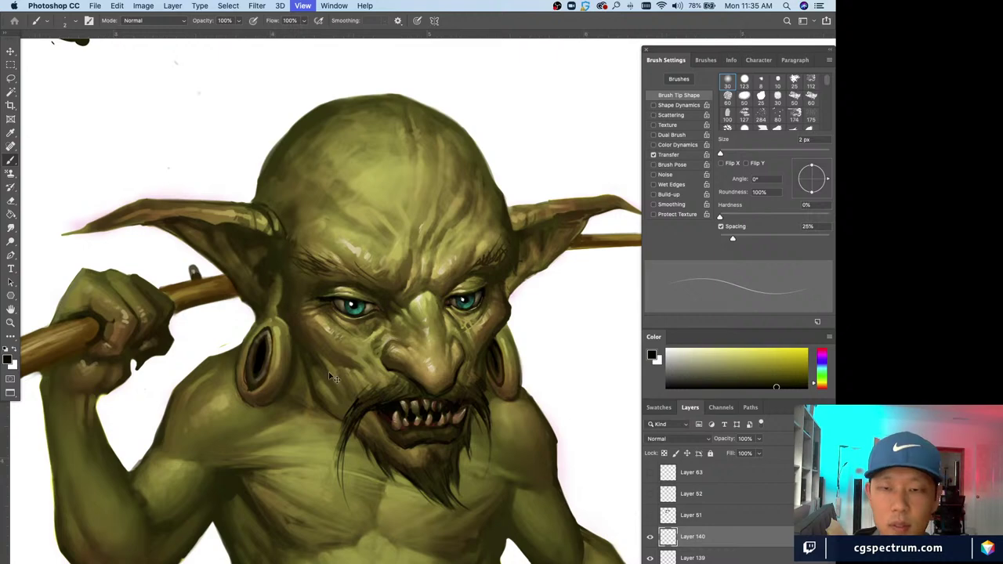
- Touch up the upper lid crease of the other eye with sampled dark olive tones, enlarging the brush from 3 px to 5 px
key("super+plus")
key("super+plus")
left_click_drag(504, 302, 435, 374)
key("super+minus")
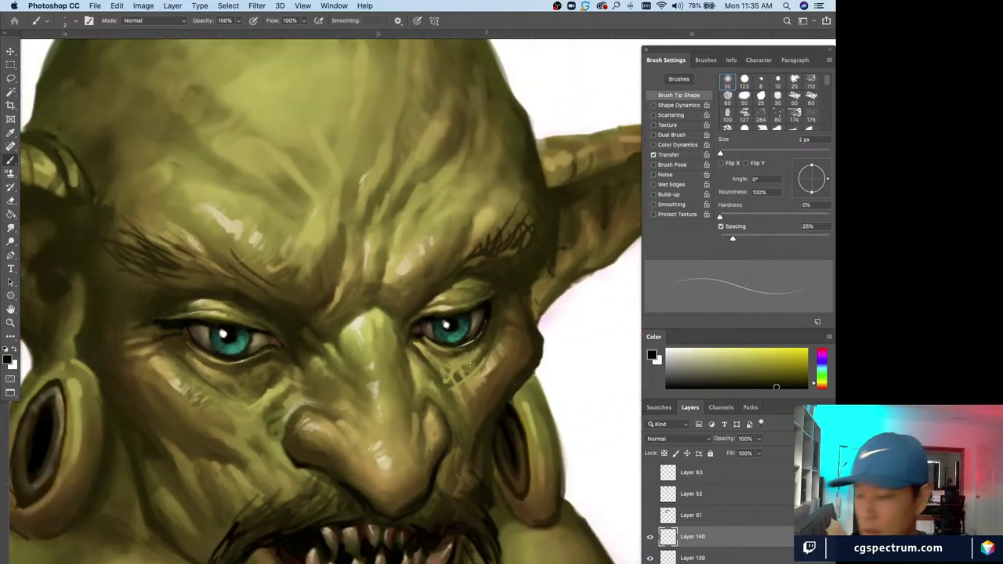
left_click(466, 272, "alt")
key("]")
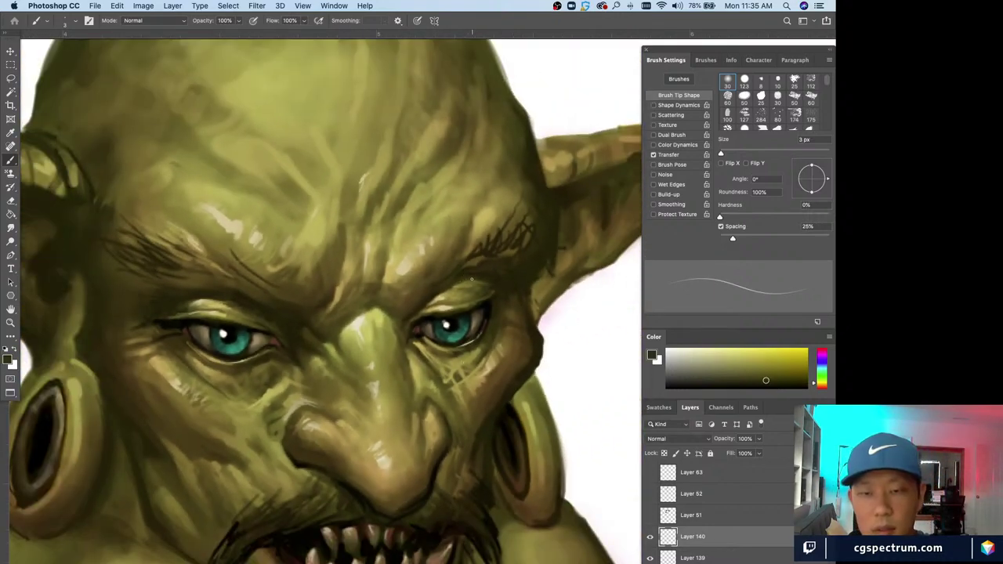
left_click(491, 280, "alt")
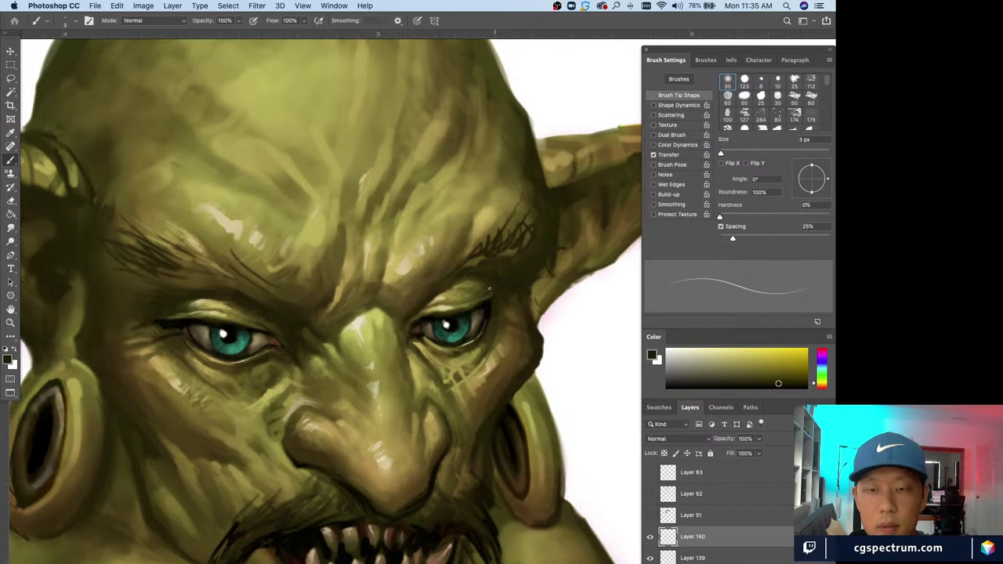
key("bracketright")
key("bracketright")
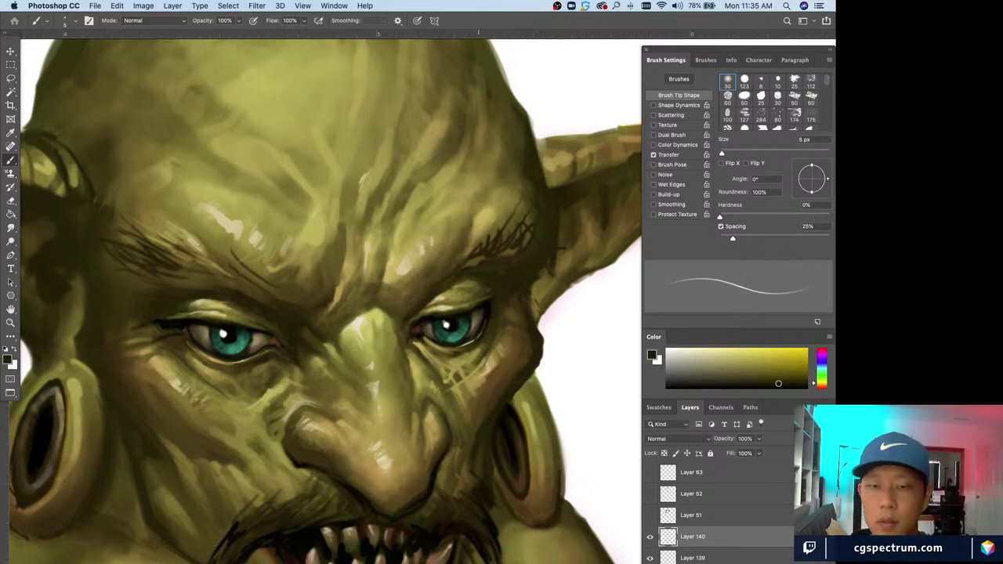
key("super+minus")
key("super+minus")
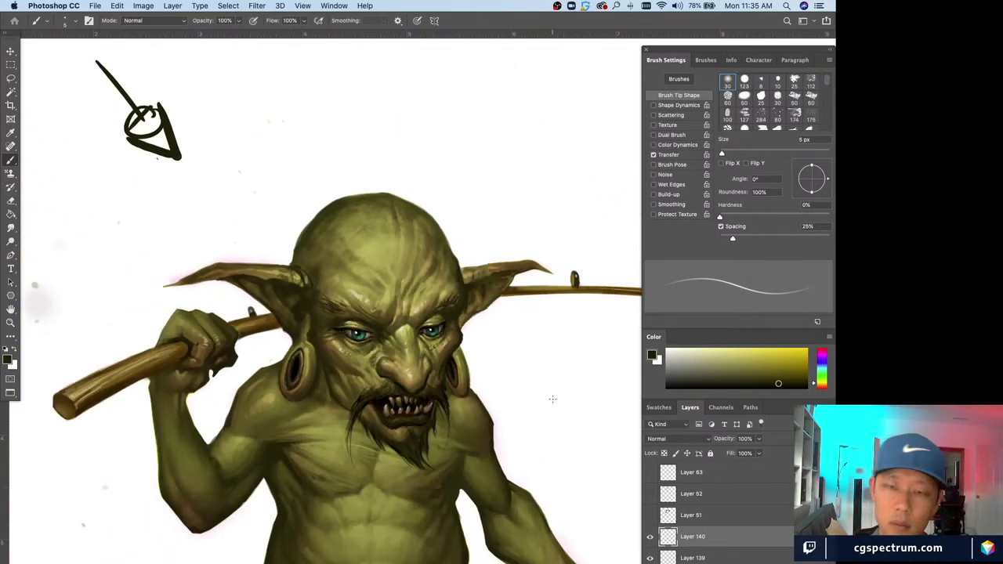
key("super+minus")
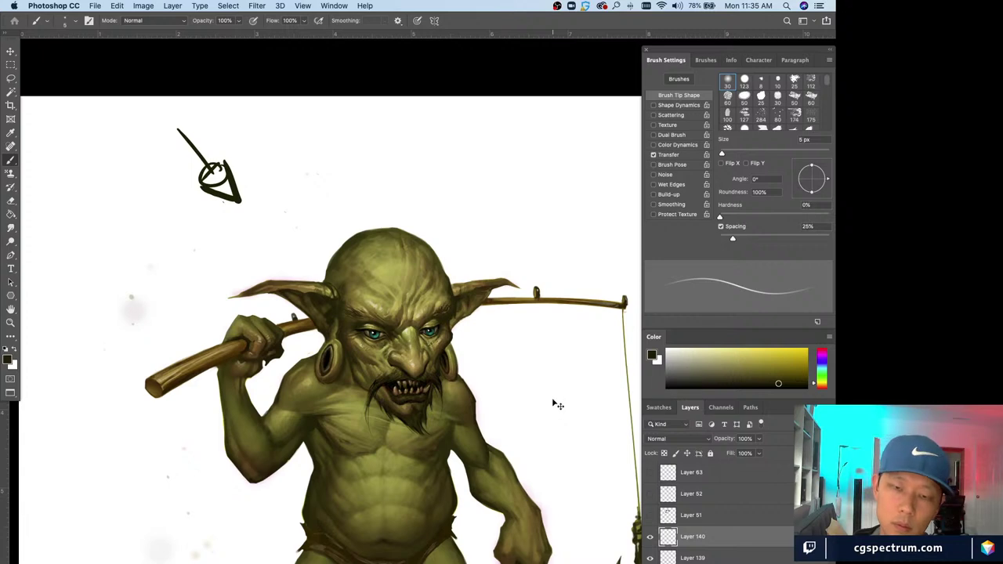
- Add a new layer for the moustache highlights, choose a light warm grey, and reduce the brush to 1 px
key("super+plus")
key("super+plus")
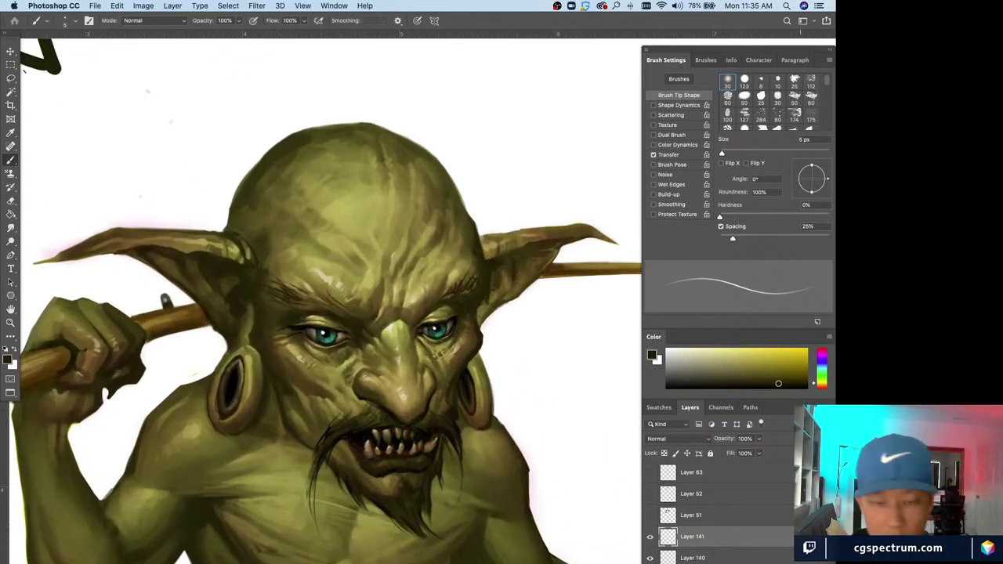
left_click(432, 513, "alt")
left_click_drag(353, 531, 373, 476)
left_click(430, 441, "alt")
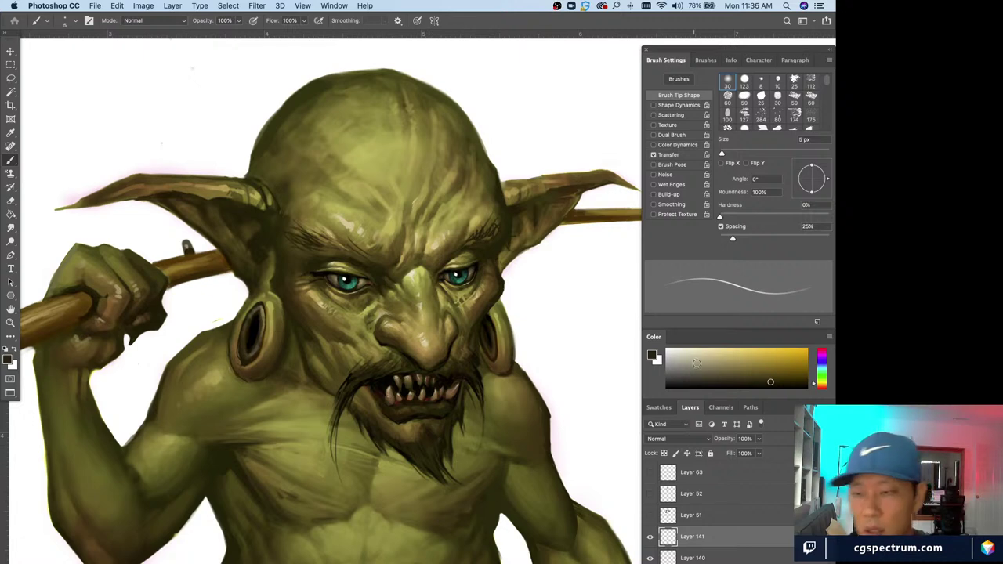
left_click(684, 362)
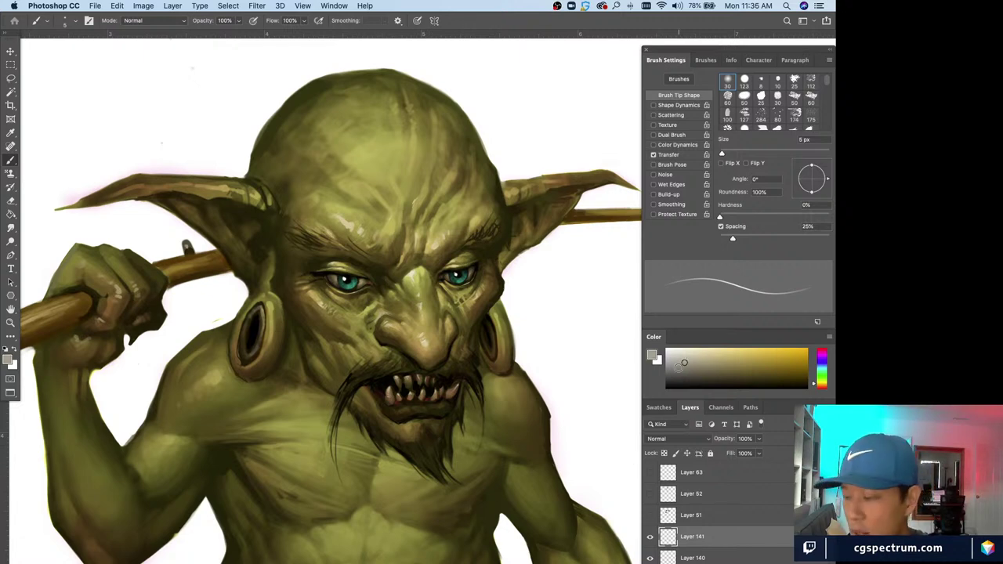
left_click(681, 361)
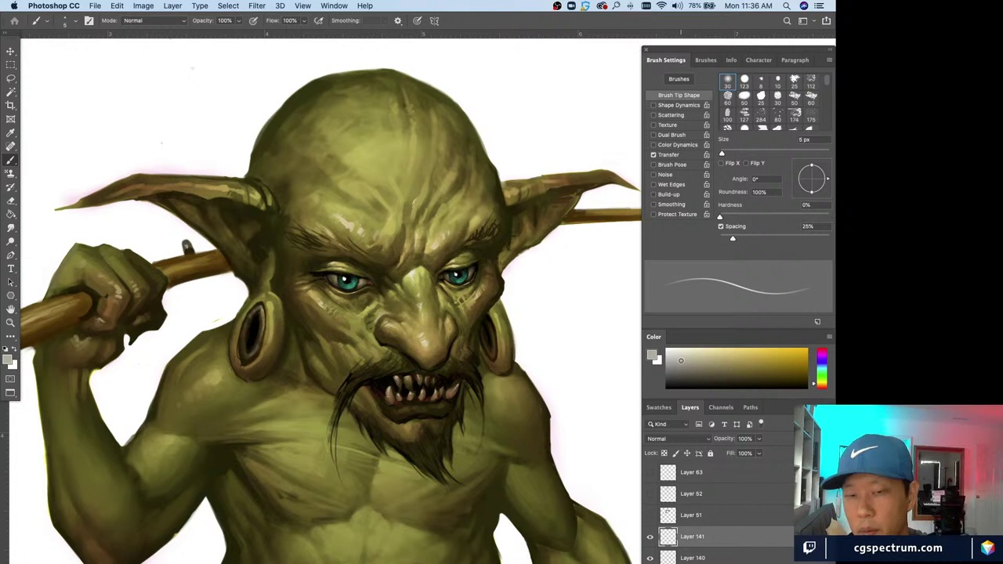
left_click(681, 361)
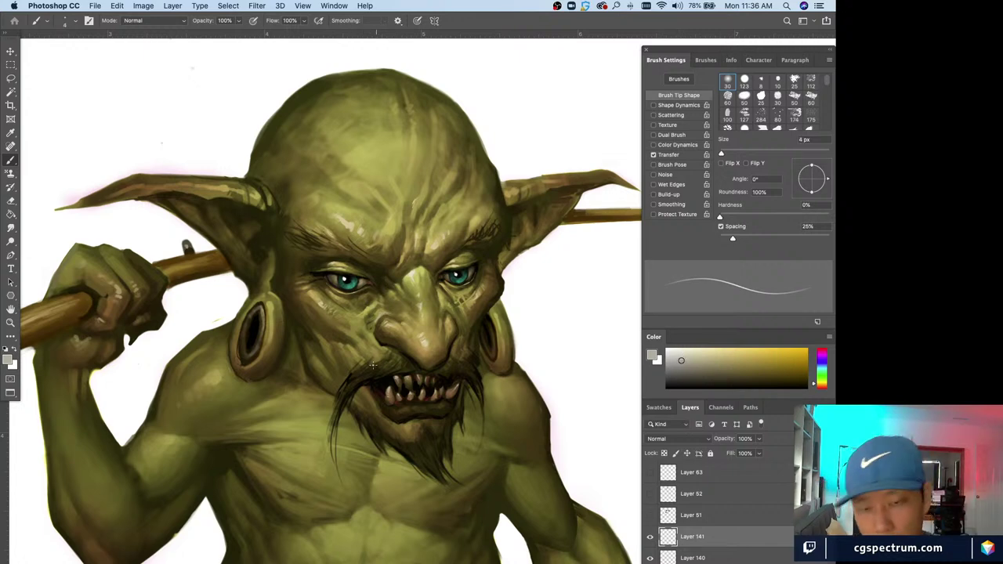
key("bracketleft")
key("bracketleft")
key("bracketleft")
key("bracketleft")
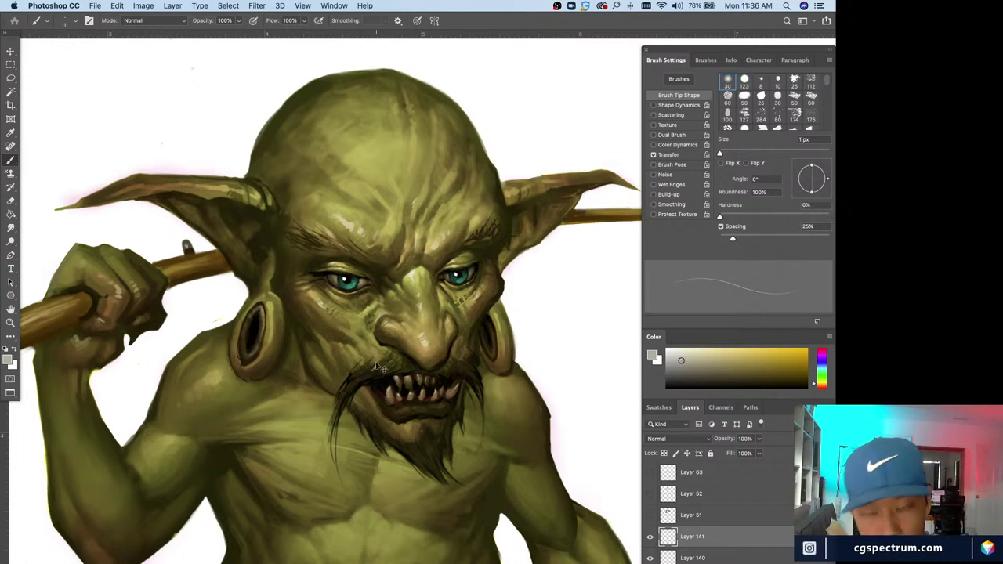
- Paint fine light grey hair strokes from beneath the nose along one half of the moustache with a 2 px brush
key("super+equal")
left_click_drag(356, 380, 322, 400)
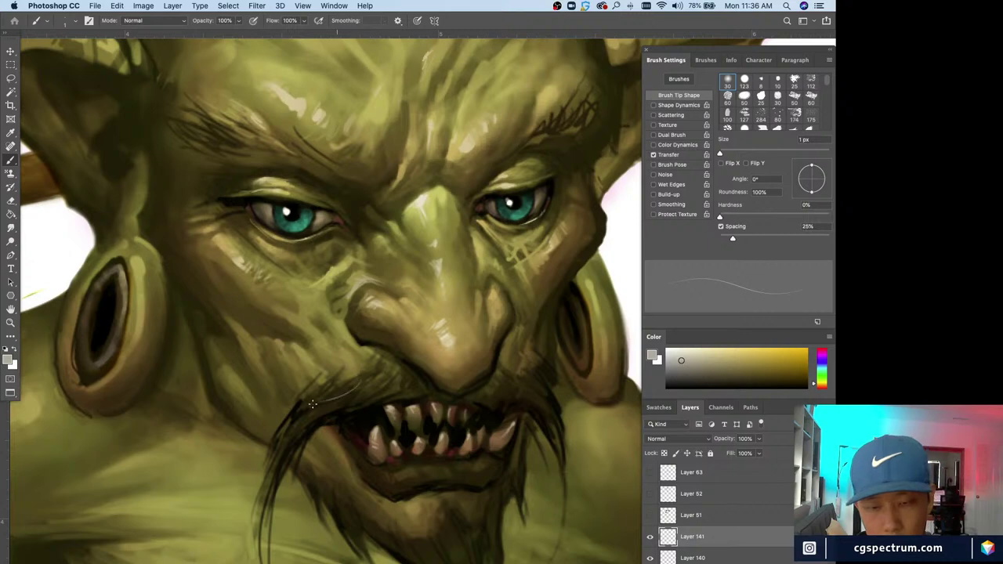
key("bracketright")
key("super+z")
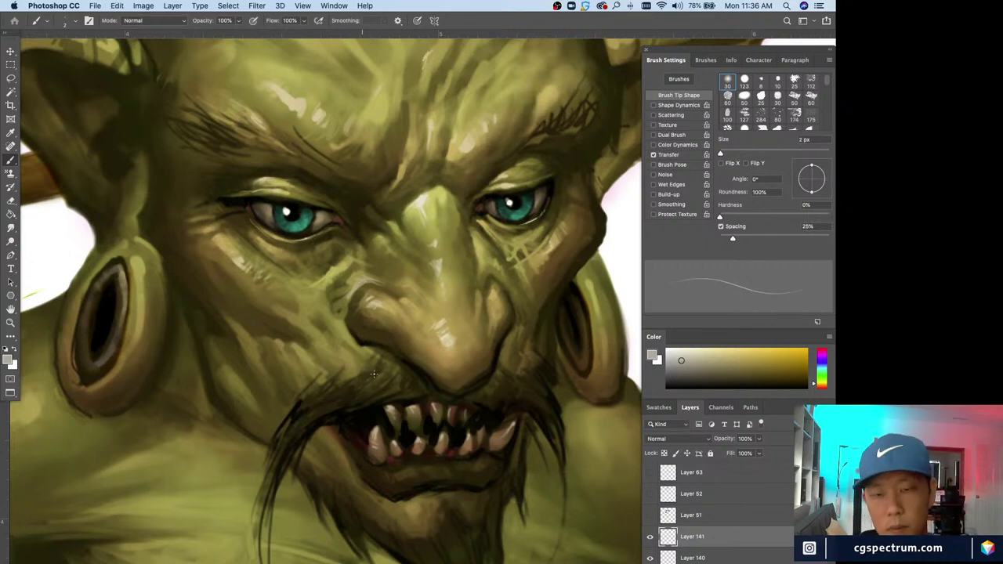
mouse_move(393, 368)
left_mouse_down()
mouse_move(354, 400)
mouse_move(328, 403)
mouse_move(338, 405)
left_mouse_up()
key("super+z")
mouse_move(377, 376)
left_mouse_down()
mouse_move(351, 398)
mouse_move(385, 392)
mouse_move(380, 401)
mouse_move(299, 413)
left_mouse_up()
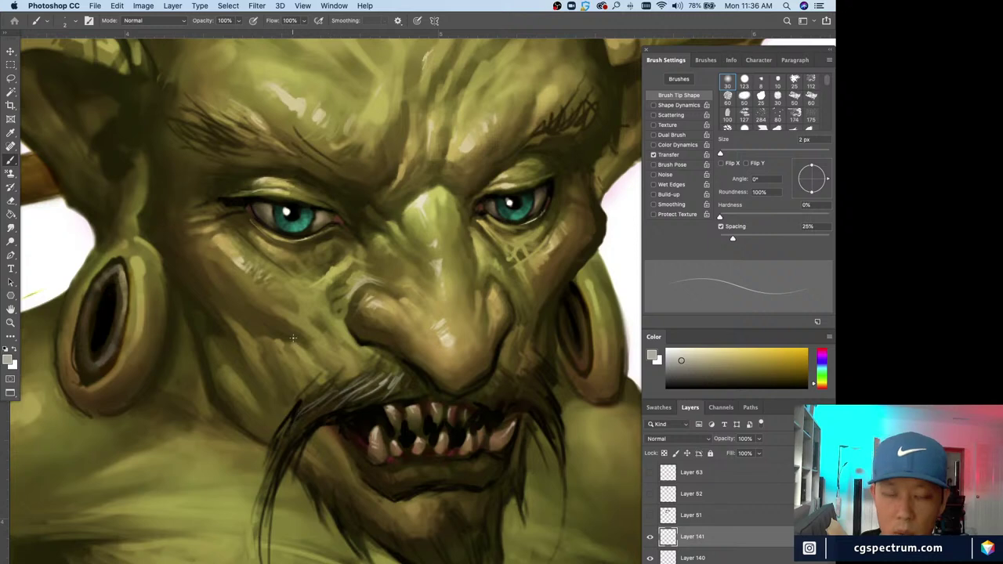
key("ctrl+minus")
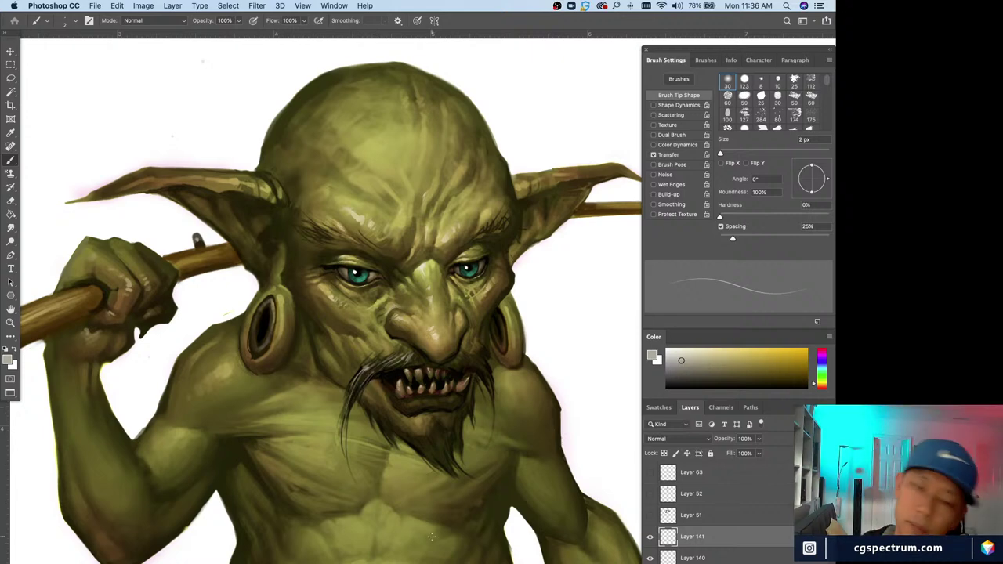
key("e")
key("bracketleft")
key("bracketleft")
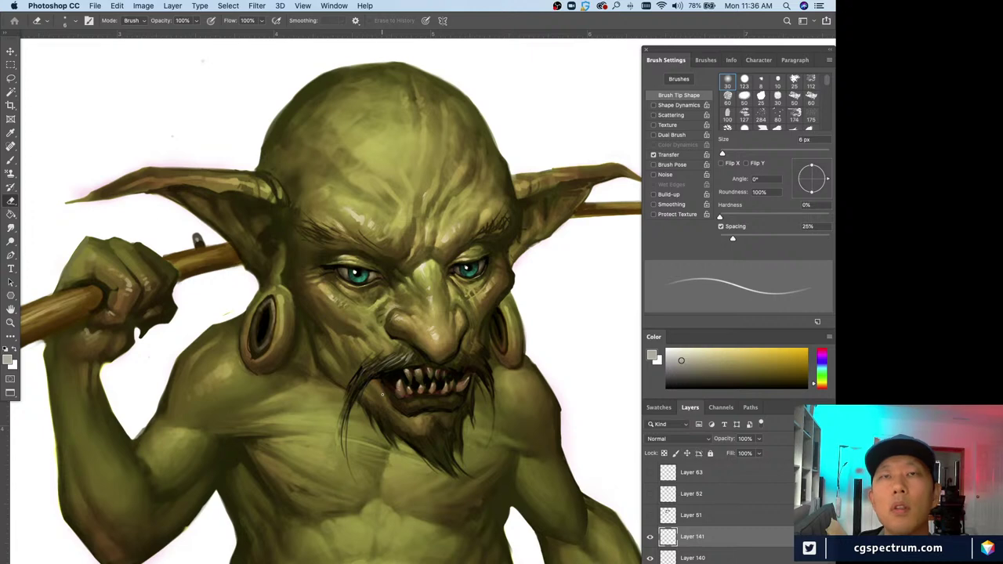
key("b")
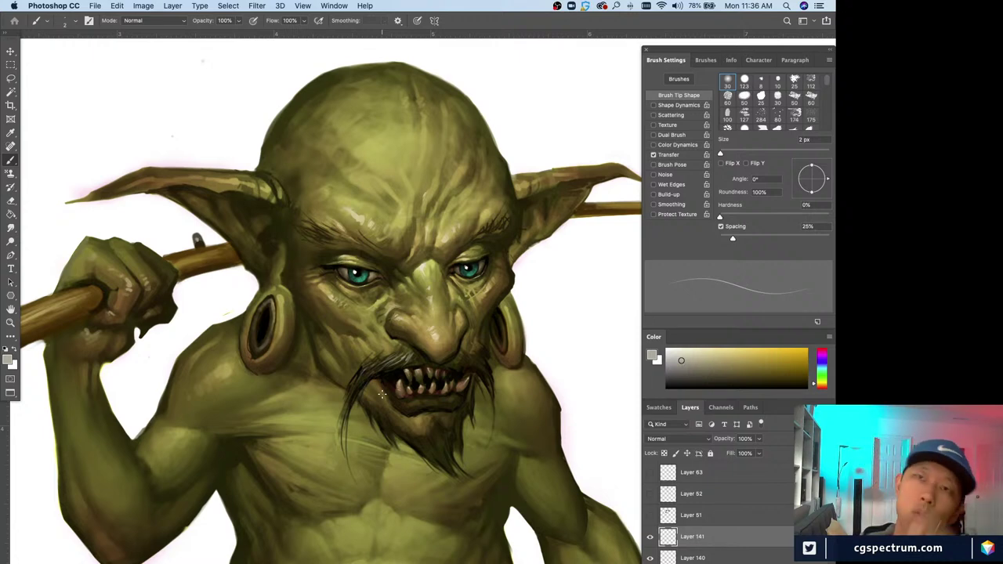
key("super+plus")
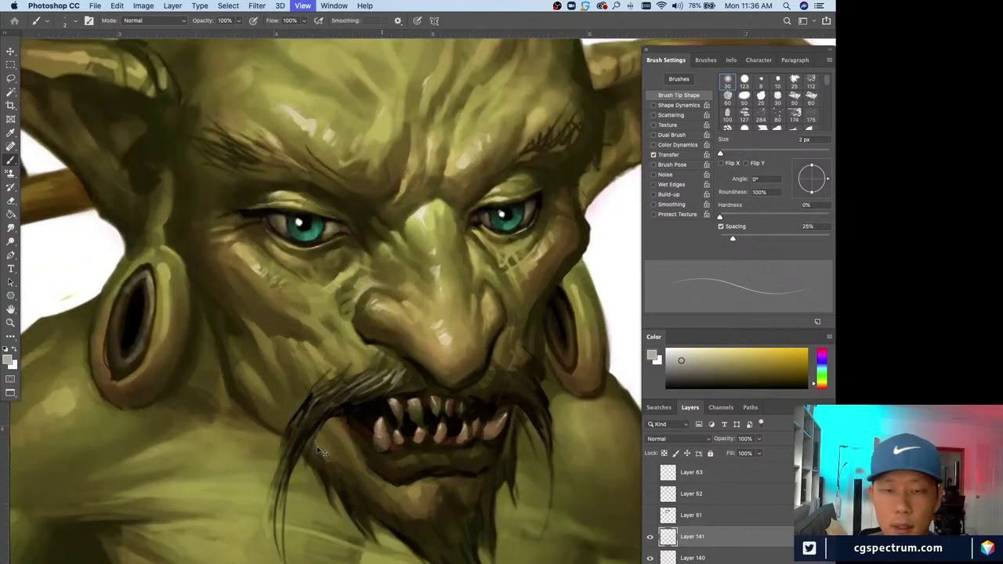
key("super+minus")
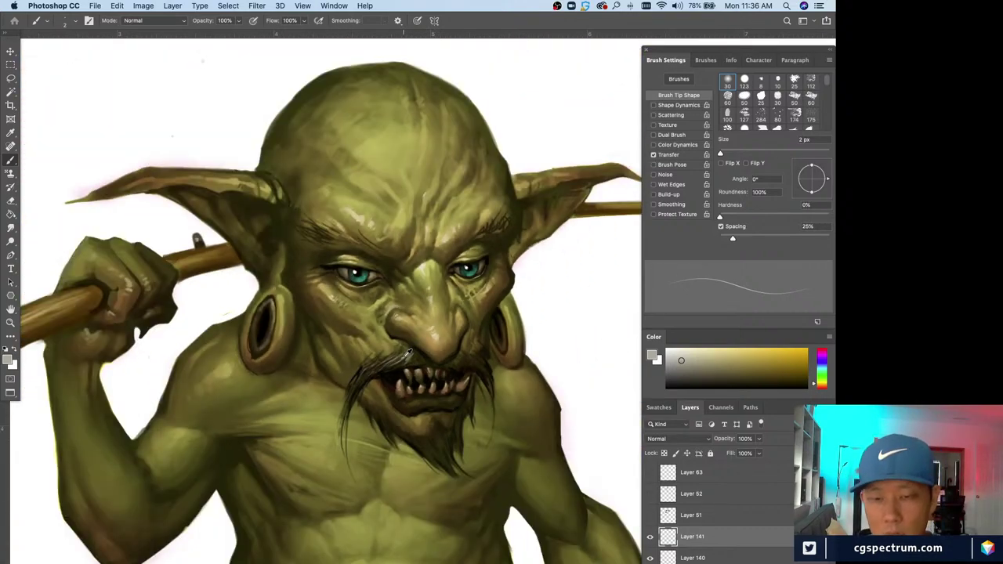
- Blend the moustache highlight strokes beneath the nostril with a sampled darker grey, using the 2 px brush
left_click(404, 358, "alt")
key("super+plus")
left_click(380, 377, "alt")
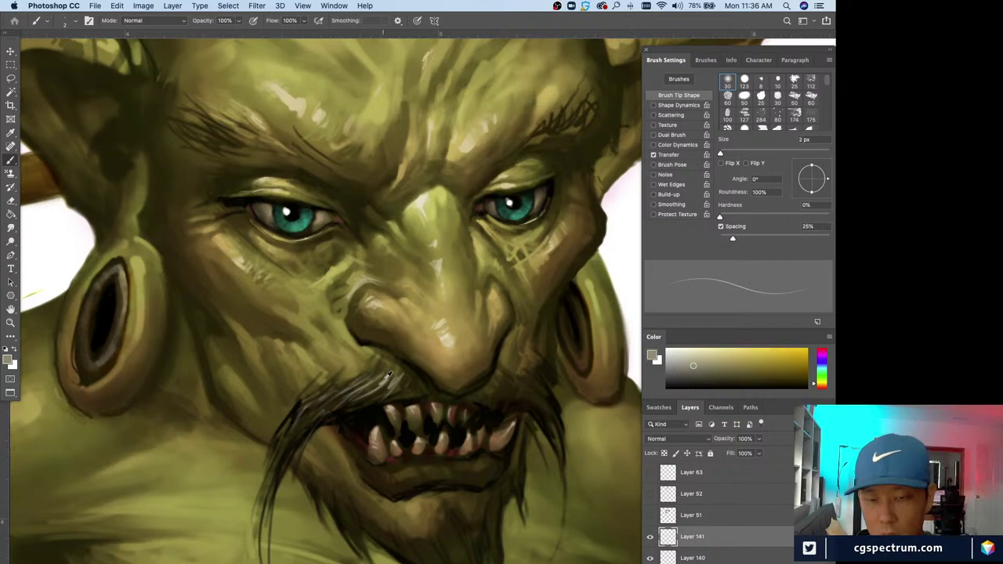
key("super+minus")
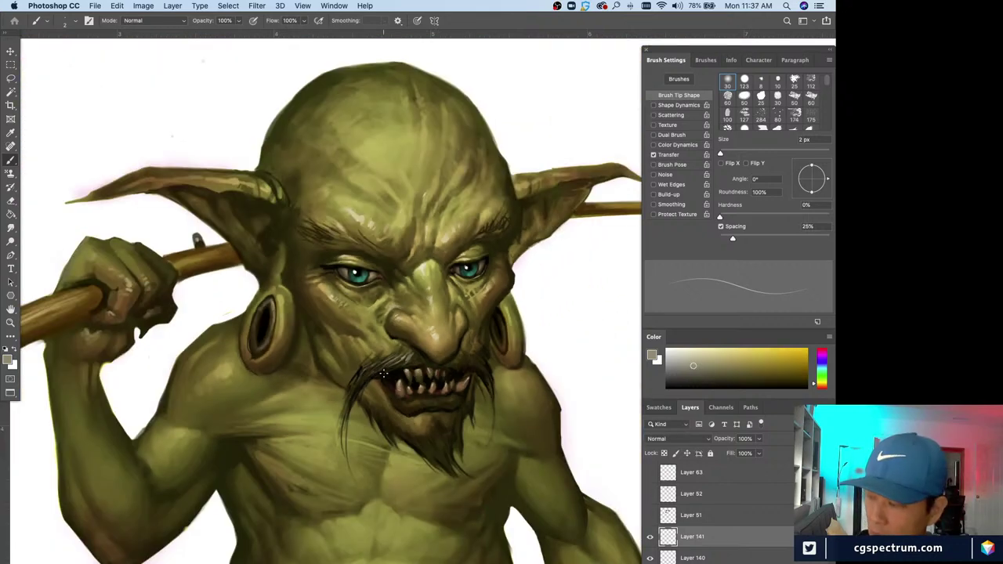
- Add finer hair strokes near the nostril and at the moustache's outer bend with sampled greys and a 1 px brush
key("super+plus")
key("bracketleft")
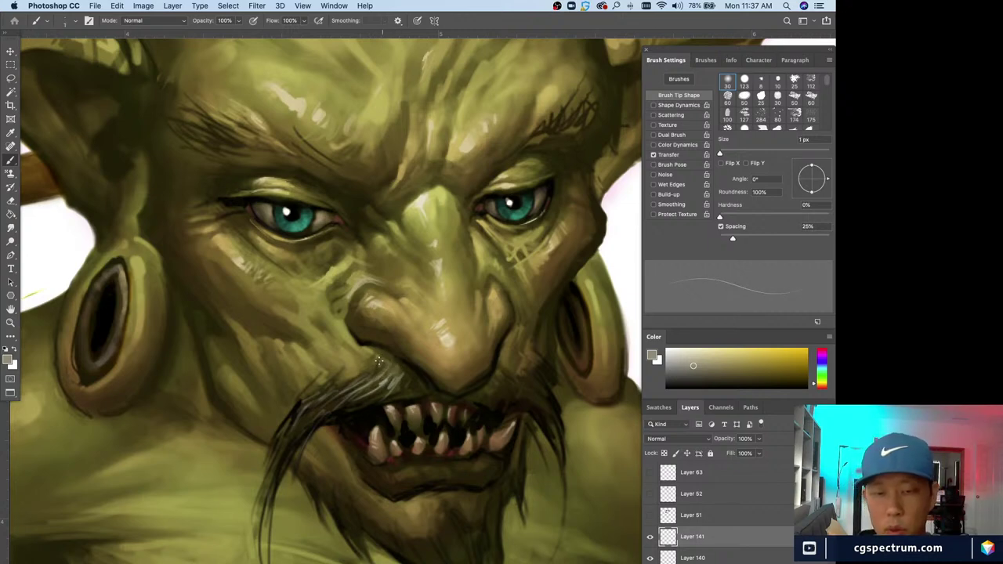
left_click(381, 356, "alt")
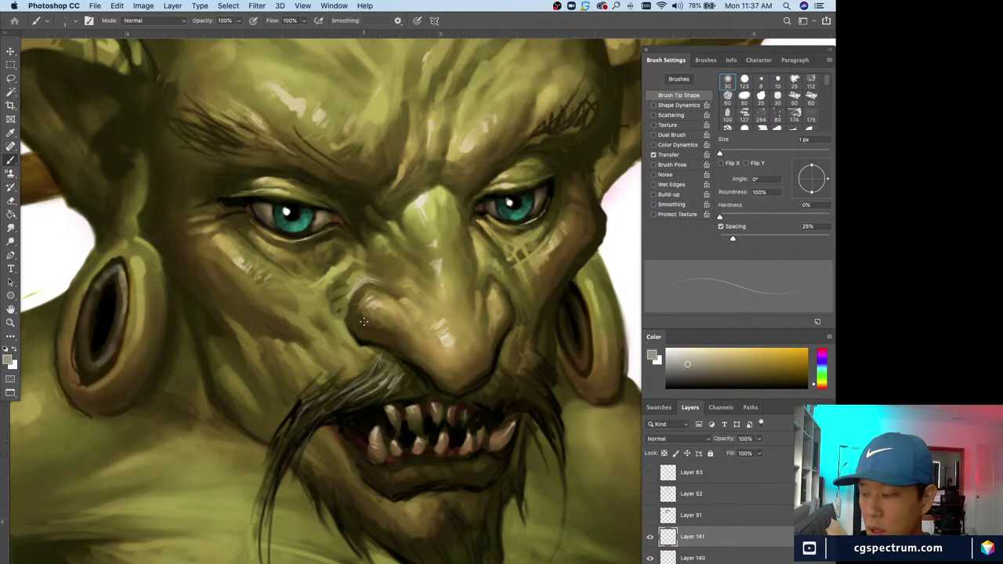
left_click(385, 380, "alt")
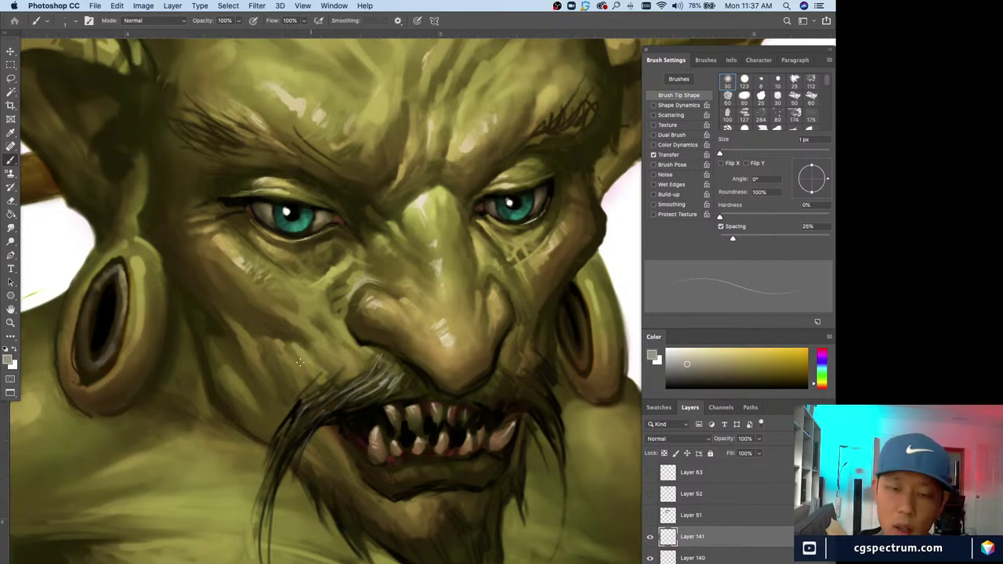
left_click_drag(317, 402, 285, 434)
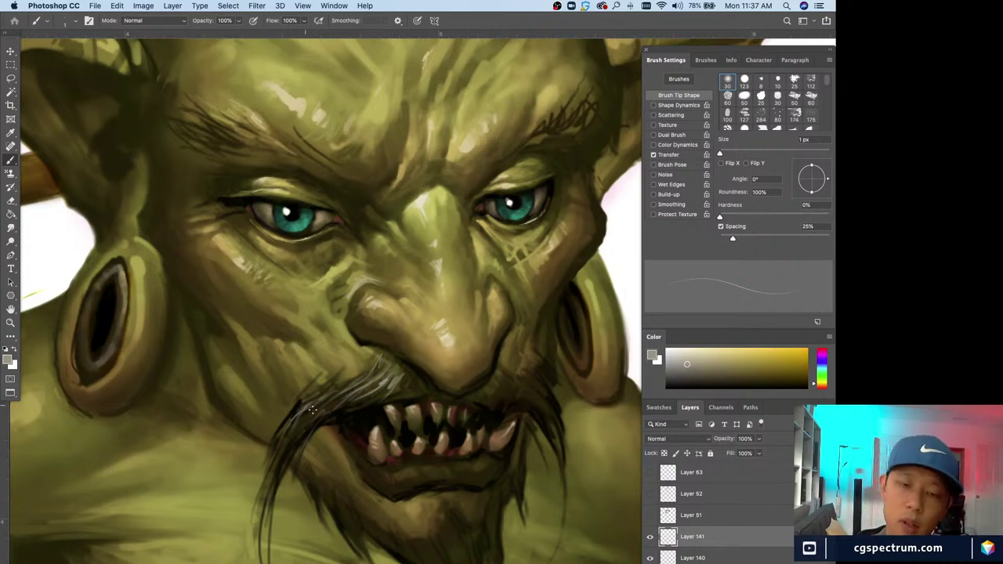
key("super+minus")
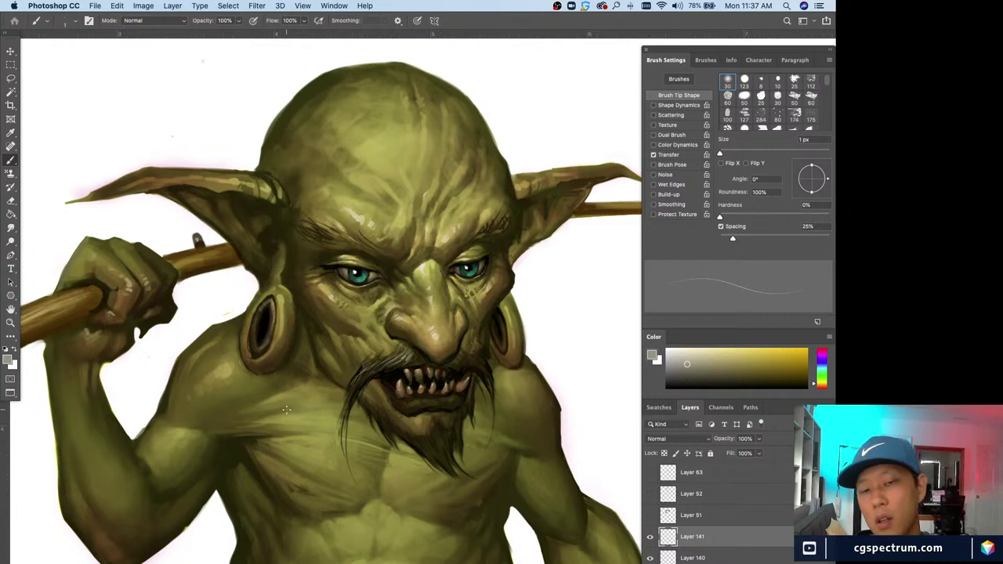
- Add more fine hair strokes to the moustache highlights beneath the nostril with progressively darker sampled greys and a 1 px brush
key("e")
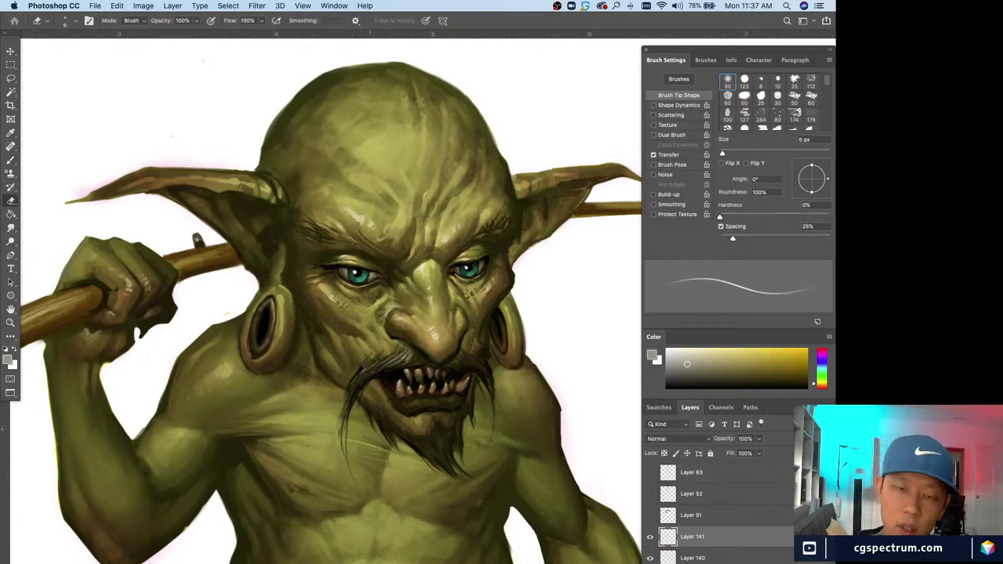
key("super+plus")
key("super+plus")
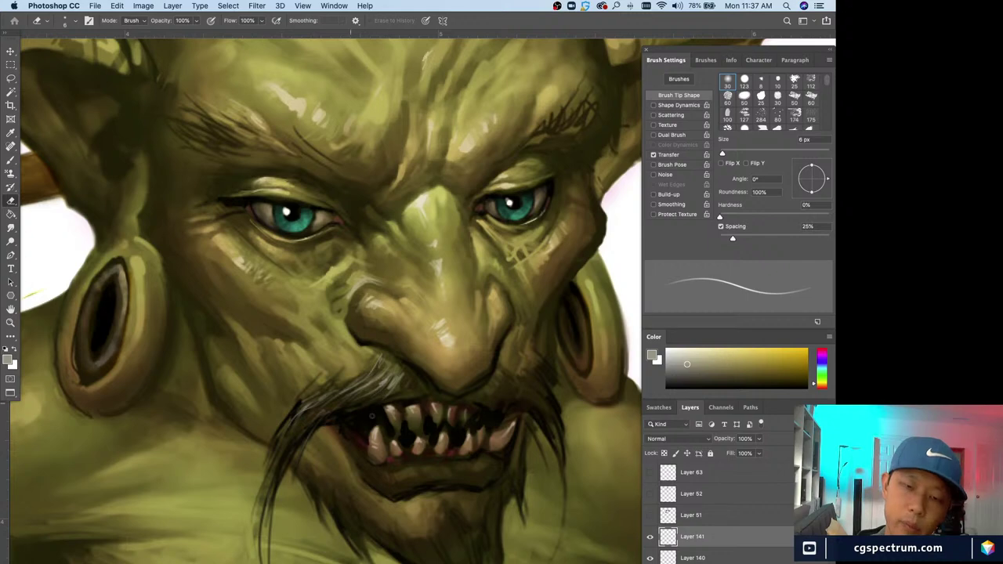
key("super+minus")
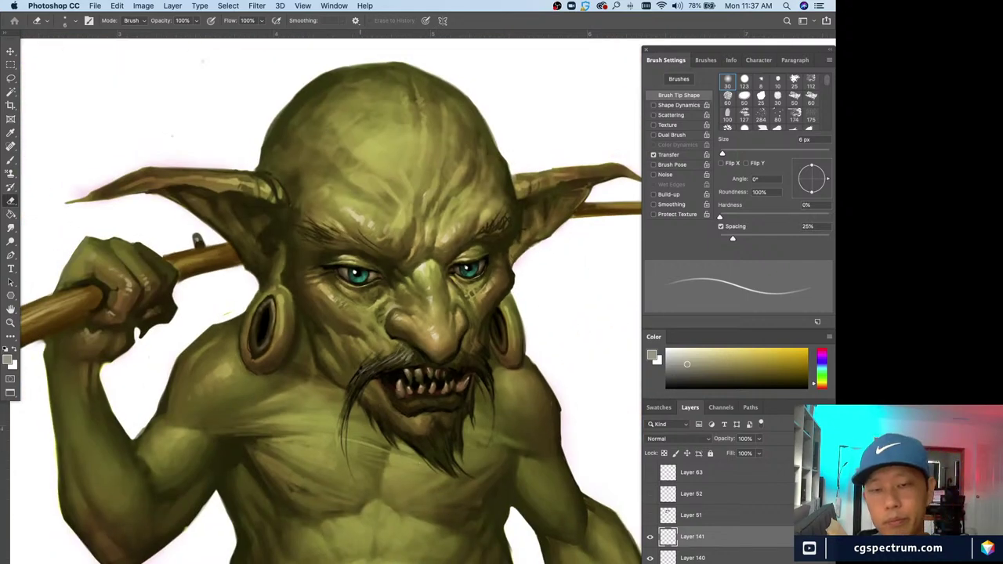
key("b")
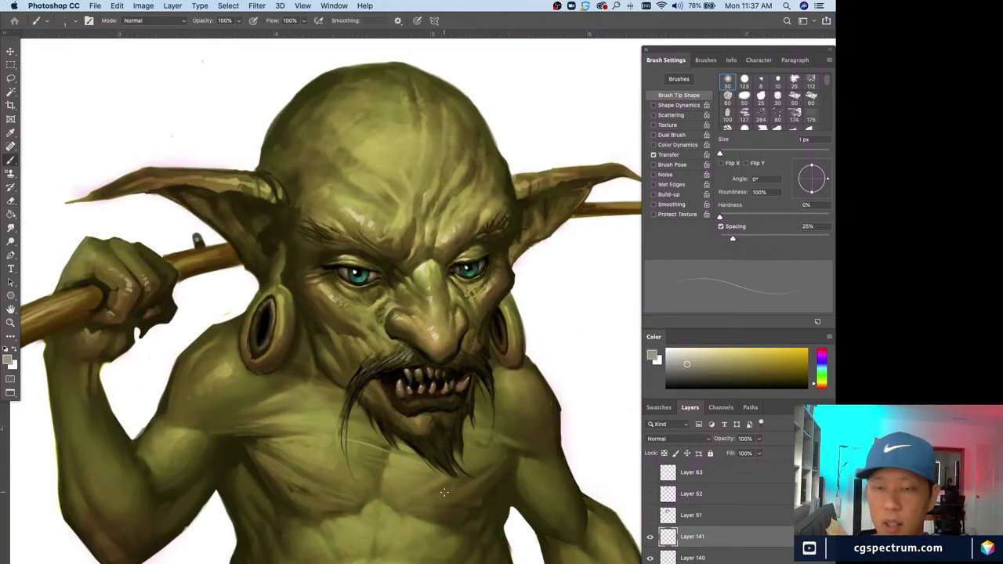
key("super+plus")
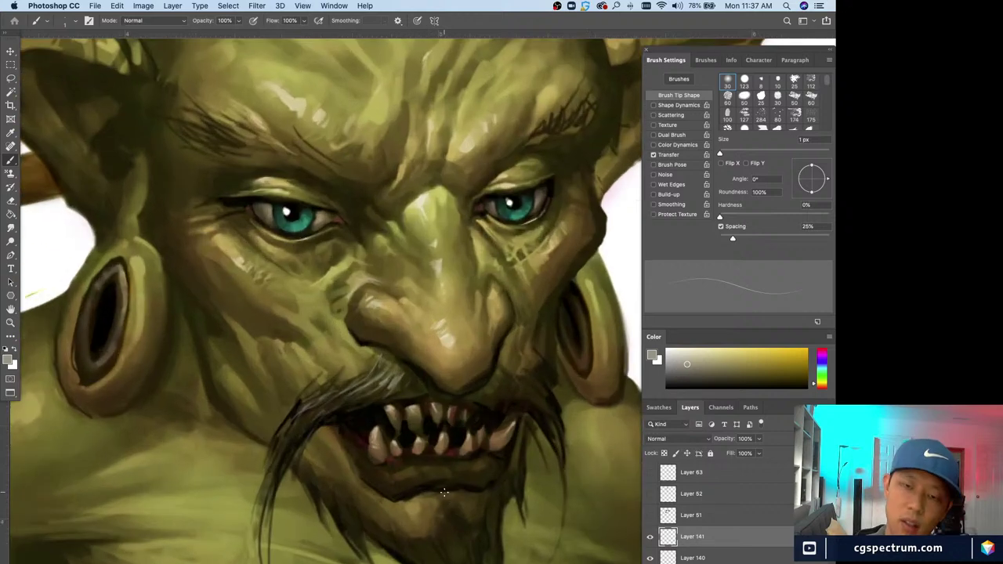
left_click(385, 375, "alt")
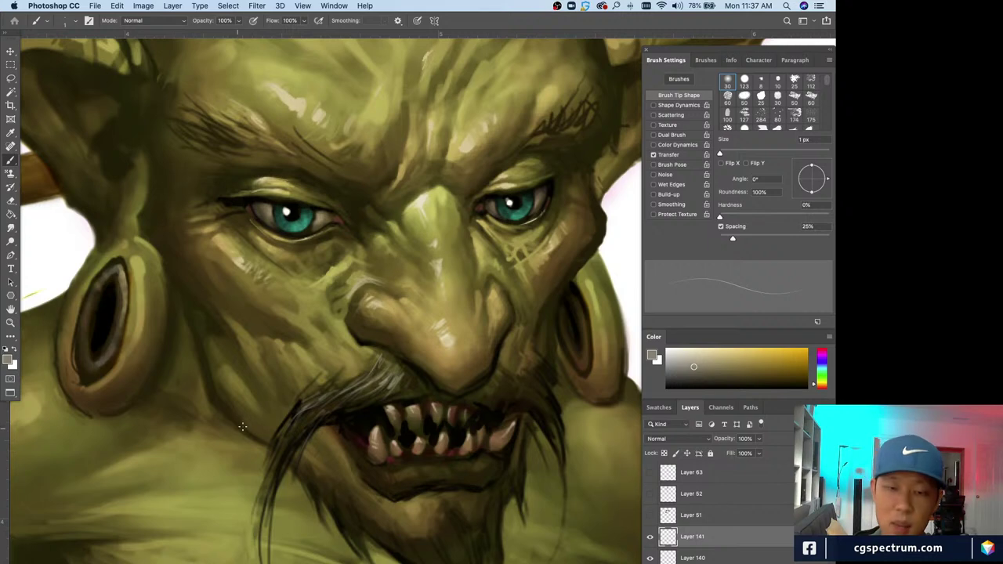
left_click_drag(258, 402, 257, 443)
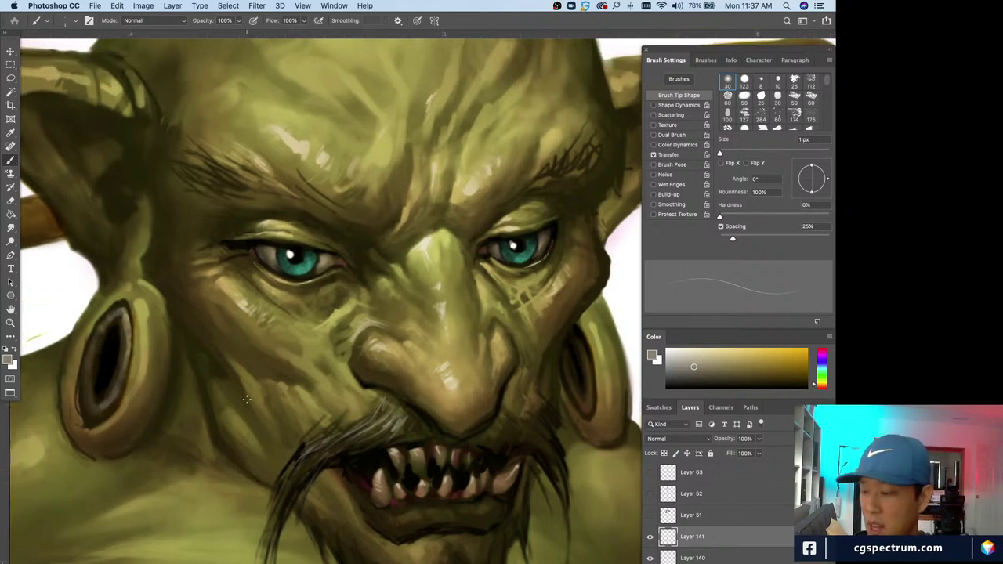
left_click(401, 421, "alt")
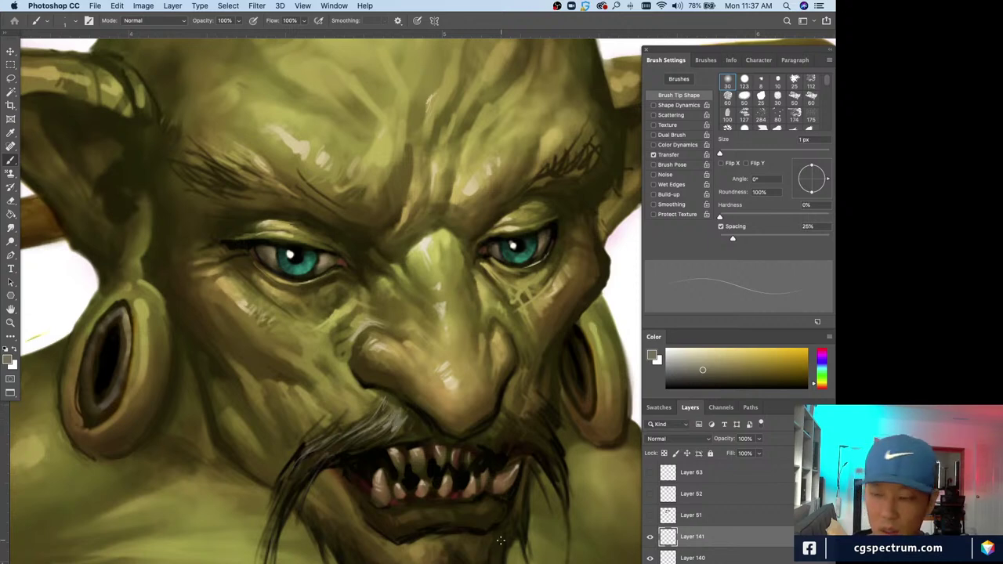
- Soften the upper edge of the moustache highlights beside the nostril with a 6 px eraser
key("e")
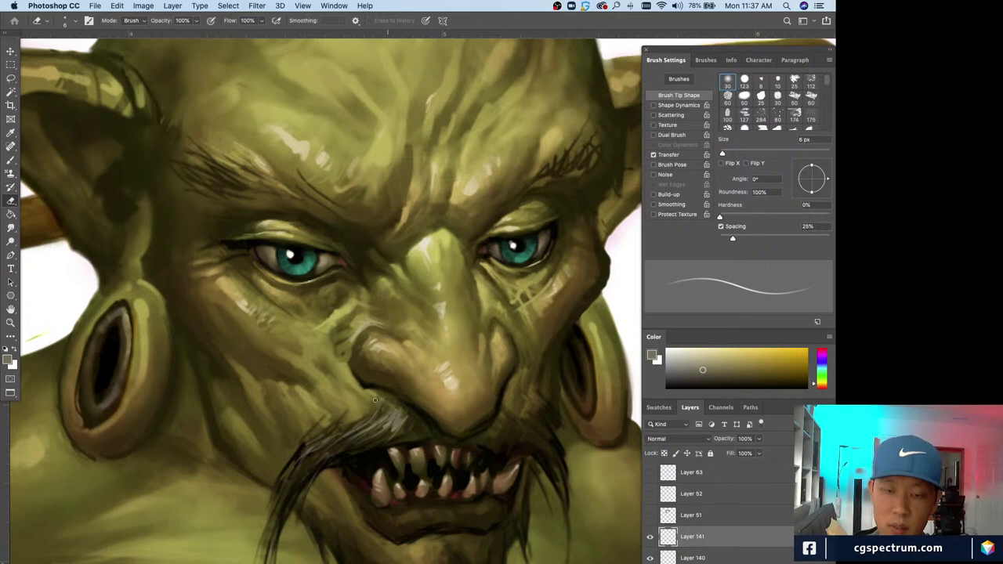
key("b")
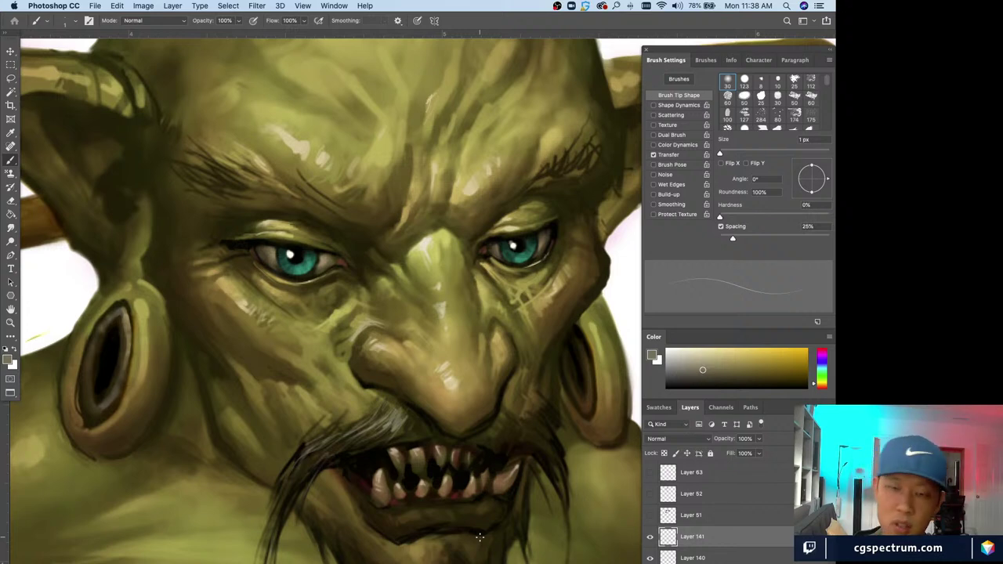
key("super+minus")
key("super+minus")
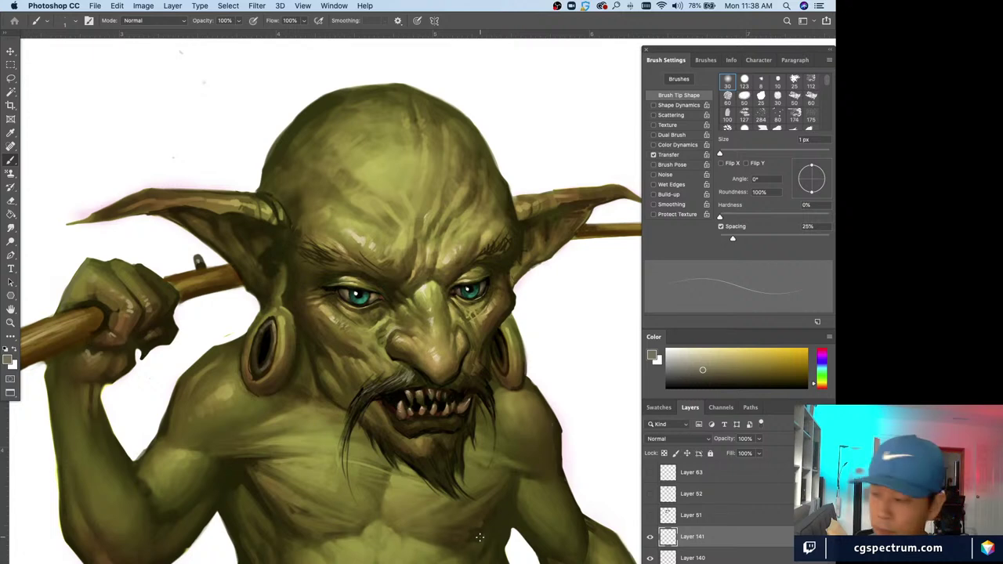
- Paint sampled dark brown and near-black strokes among the moustache highlights beneath the nostril with a 3 to 4 px brush
key("super+equal")
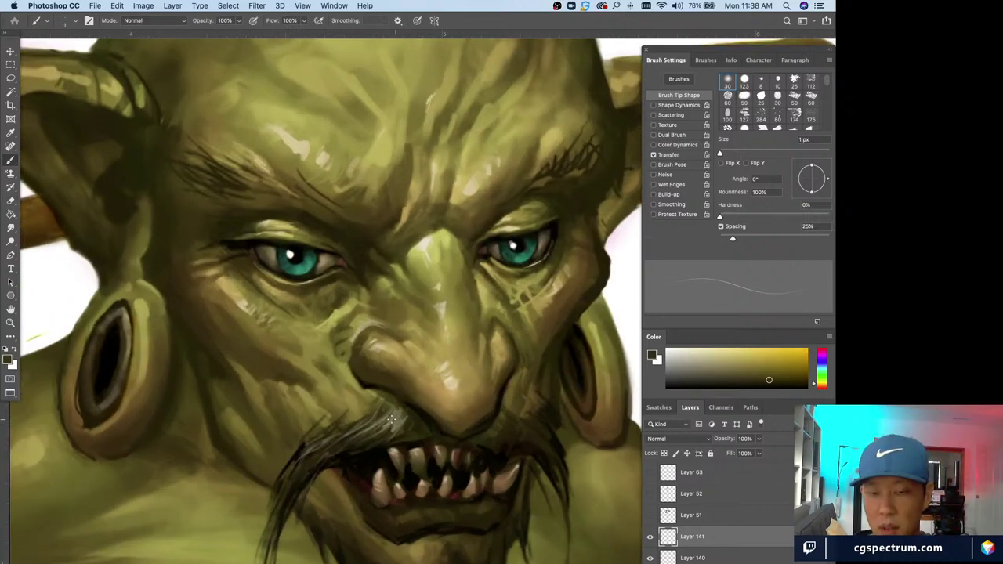
key("bracketright")
key("bracketright")
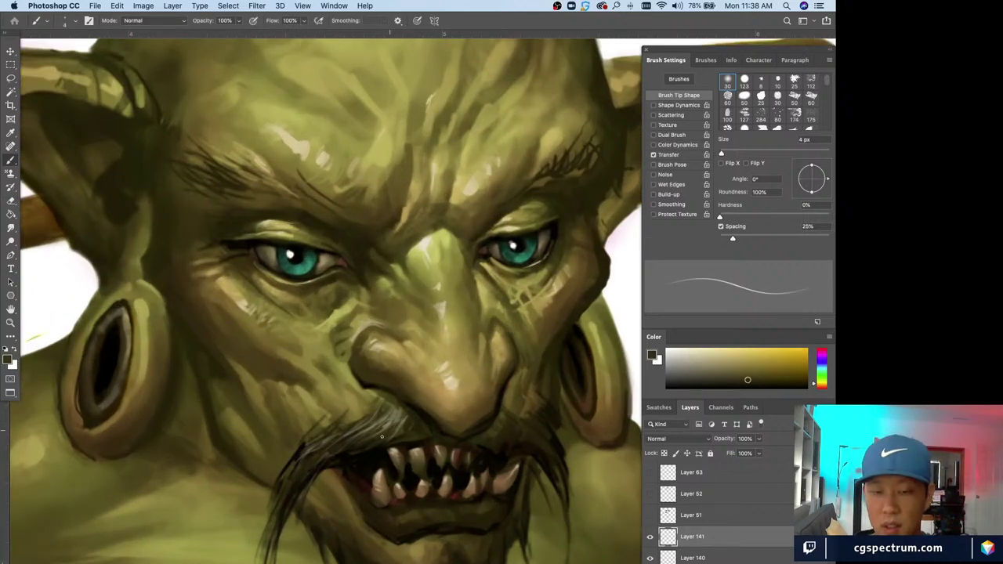
left_click(396, 413, "alt")
mouse_move(382, 411)
left_mouse_down()
mouse_move(362, 429)
mouse_move(356, 417)
left_mouse_up()
left_click(377, 385, "alt")
key("bracketright")
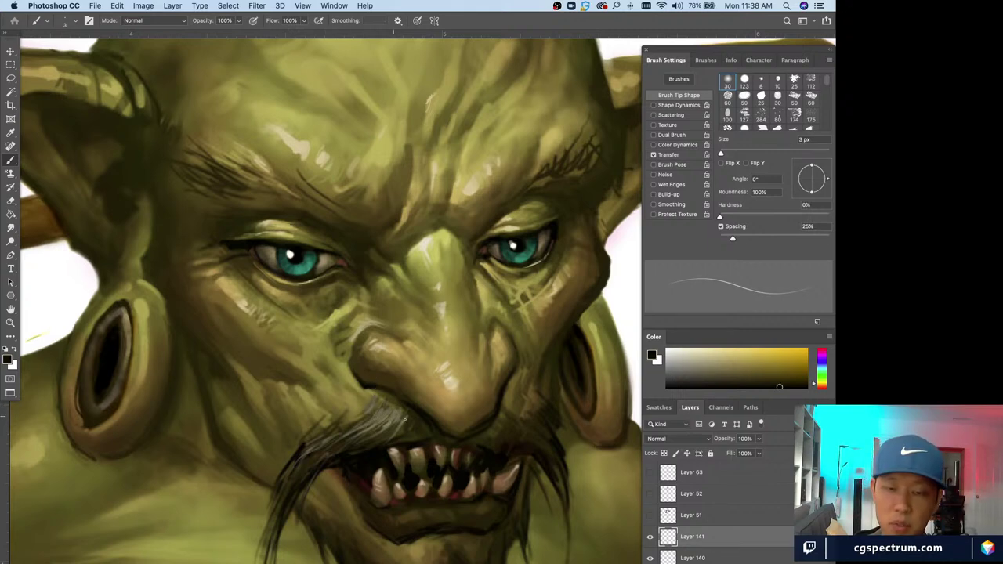
key("bracketright")
left_click(417, 406, "alt")
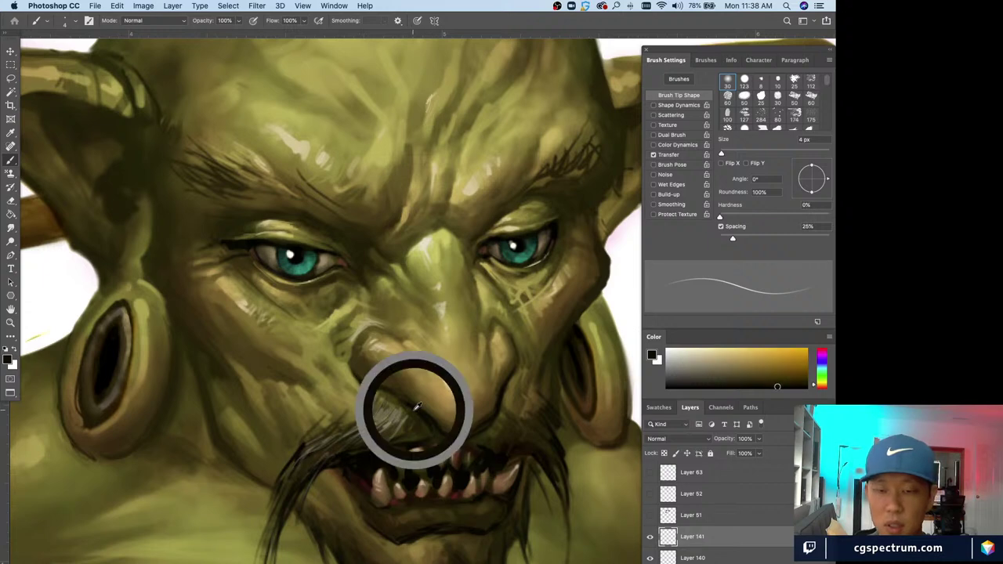
key("bracketright")
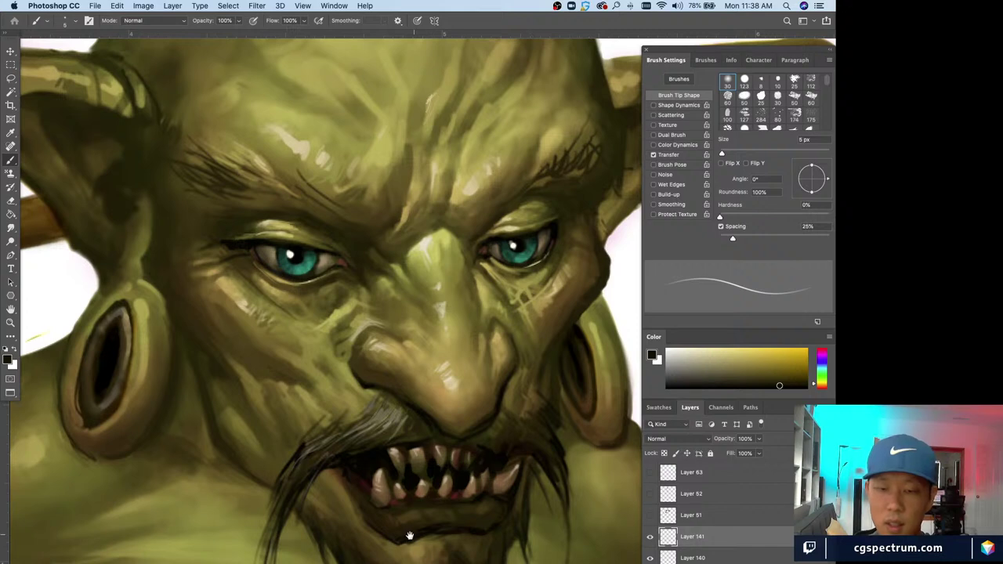
- Deepen the moustache's lower edge above the teeth with sampled black and dark olive, using a 5 to 6 px brush
left_click_drag(409, 535, 405, 513)
left_click(483, 434, "alt")
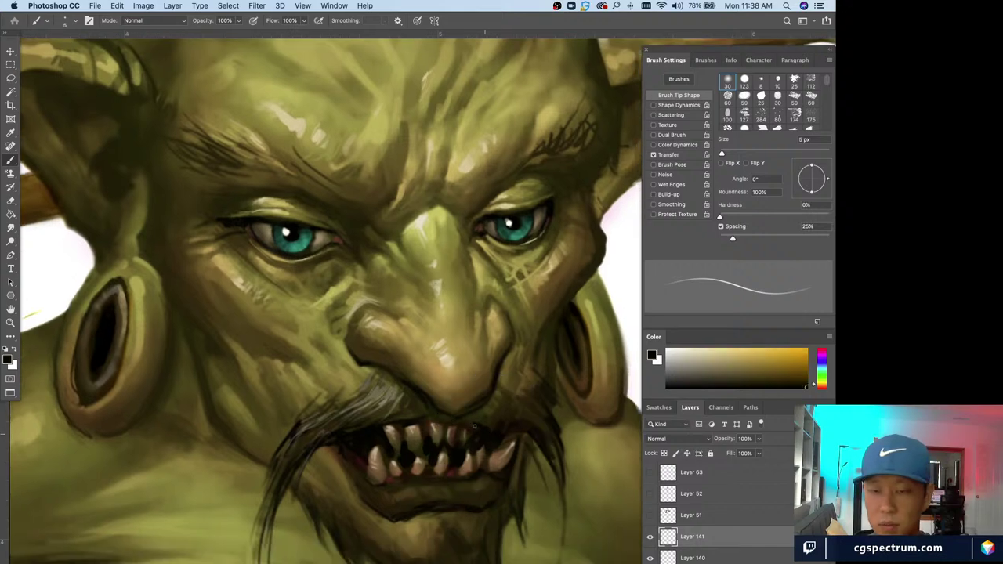
left_click(383, 427, "alt")
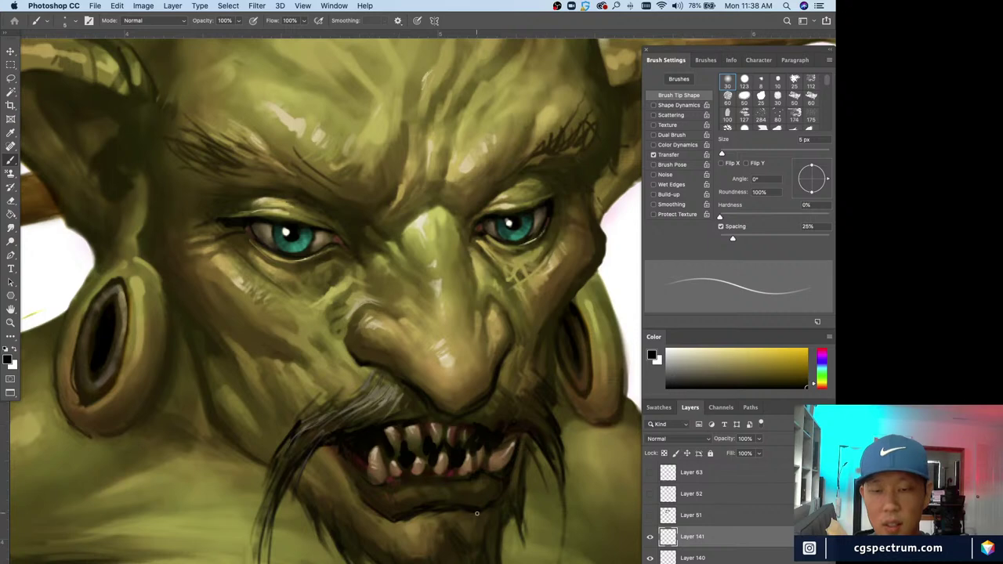
left_click(380, 426, "alt")
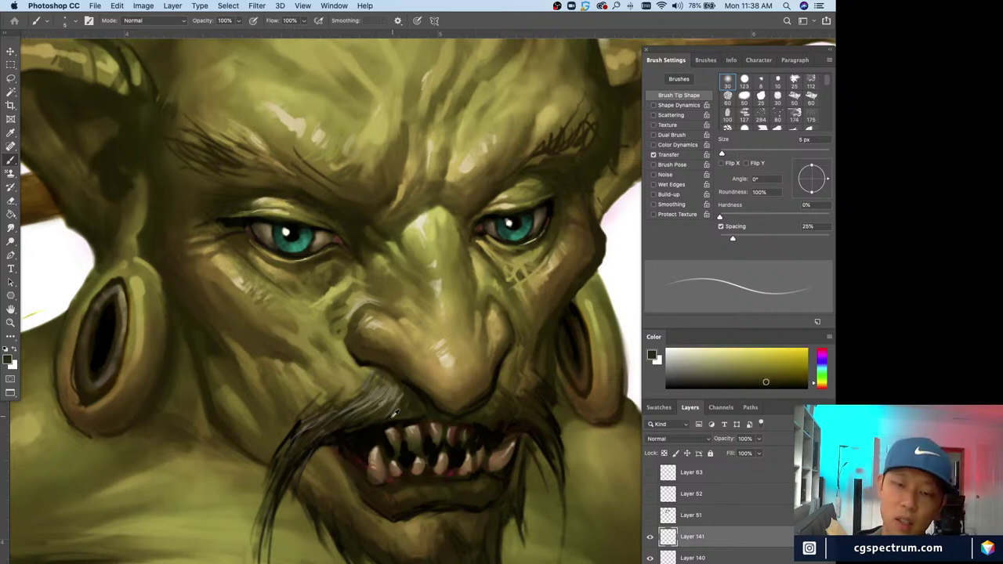
left_click(381, 413, "alt")
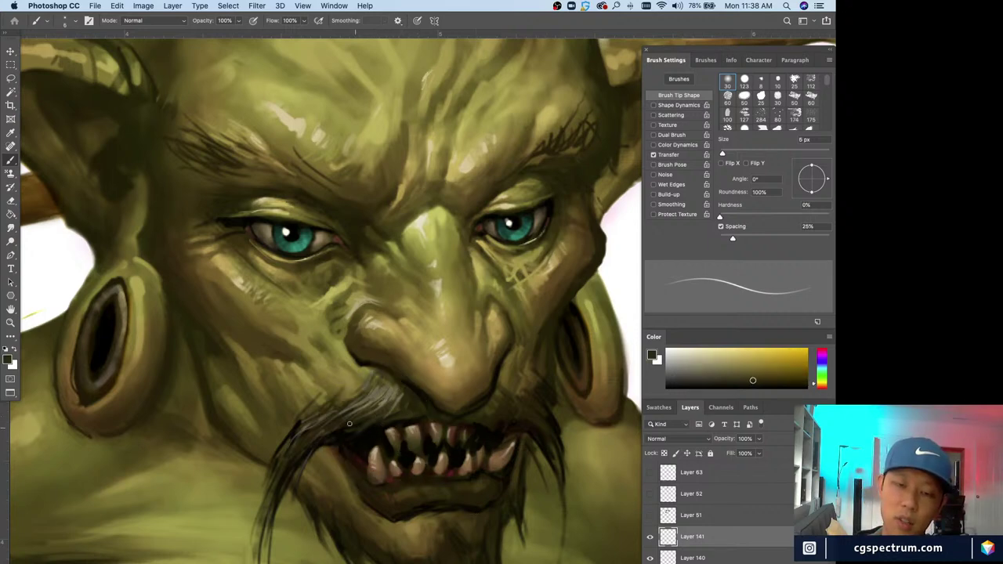
key("bracketright")
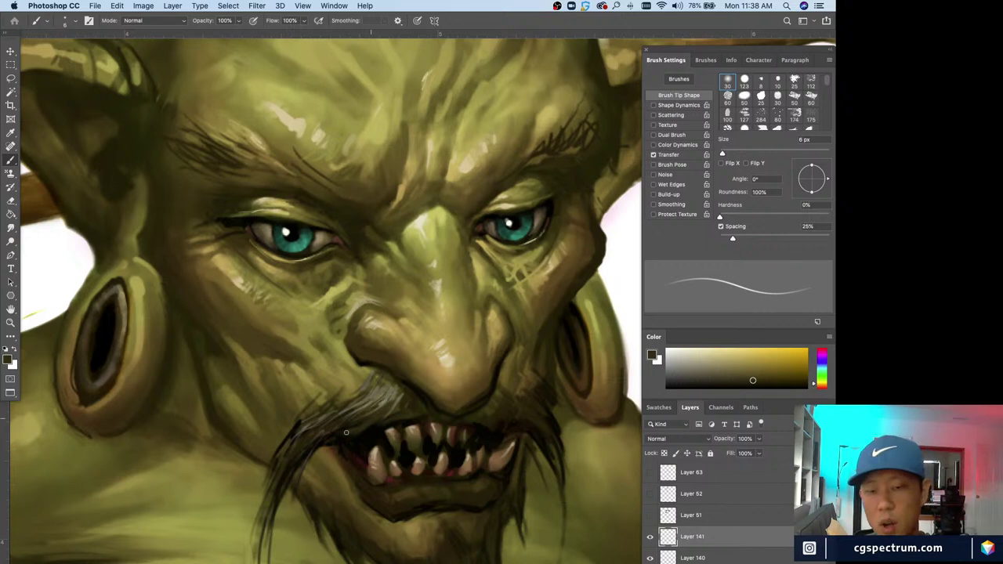
left_click(361, 436, "alt")
left_click_drag(355, 428, 344, 431)
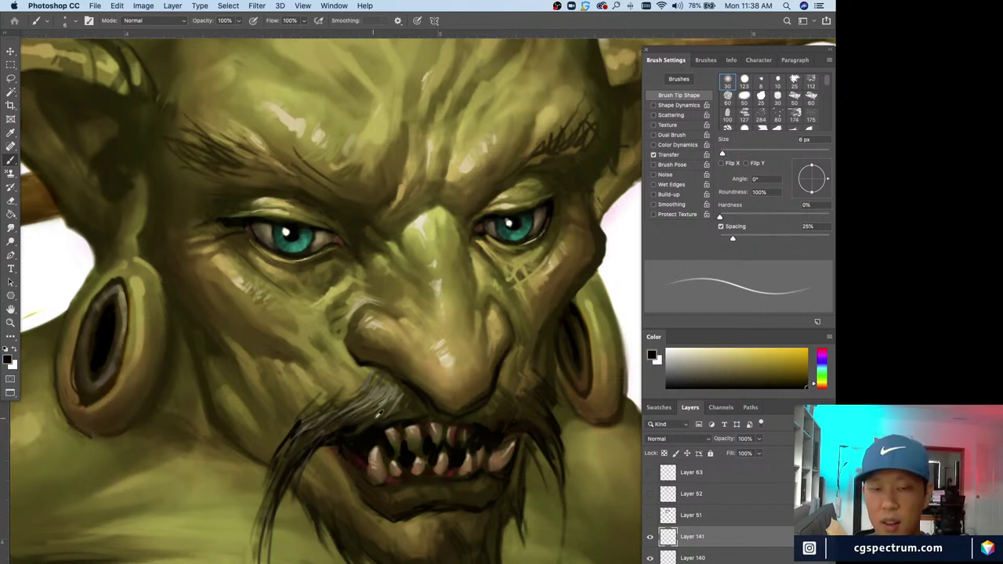
left_click(380, 413, "alt")
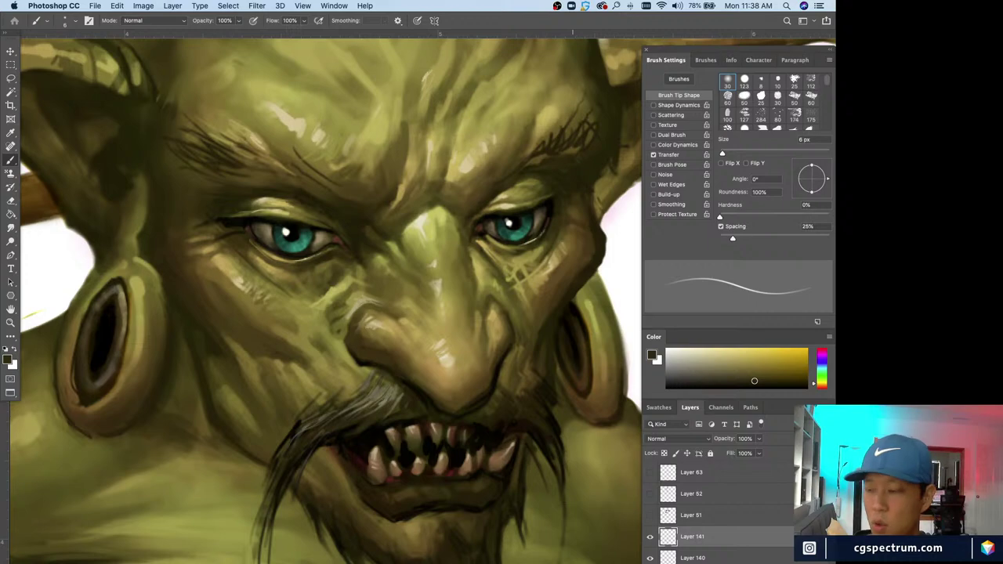
- Add a new layer for the other half of the moustache, sample a warm grey from the highlights, and reduce the brush to 3 px
key("super+minus")
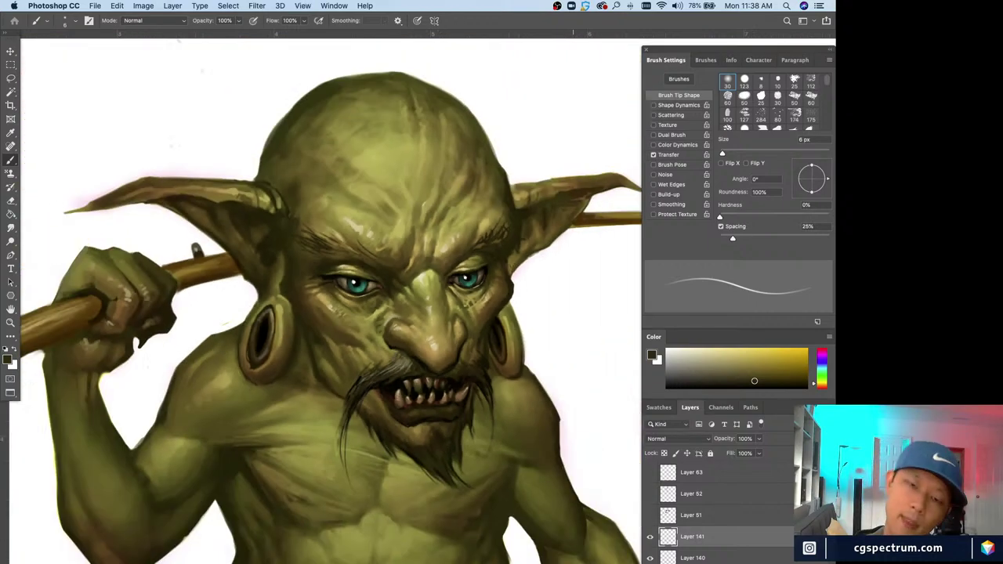
key("super+plus")
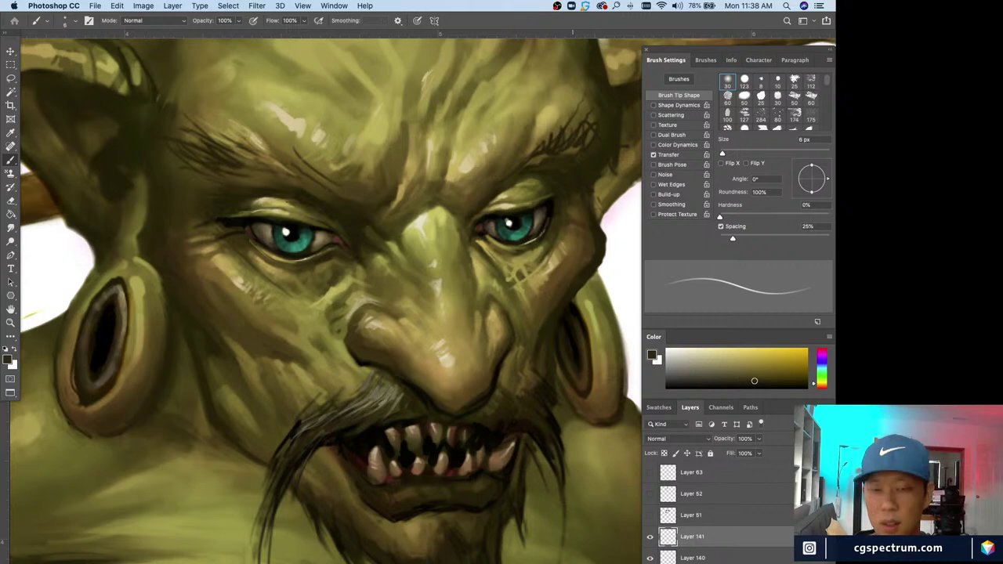
key("super+minus")
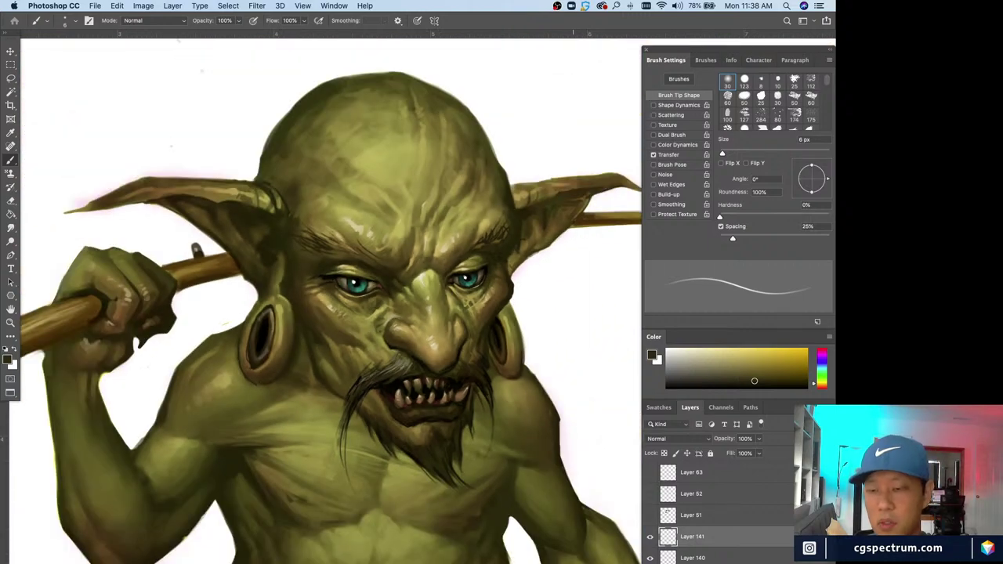
key("super+minus")
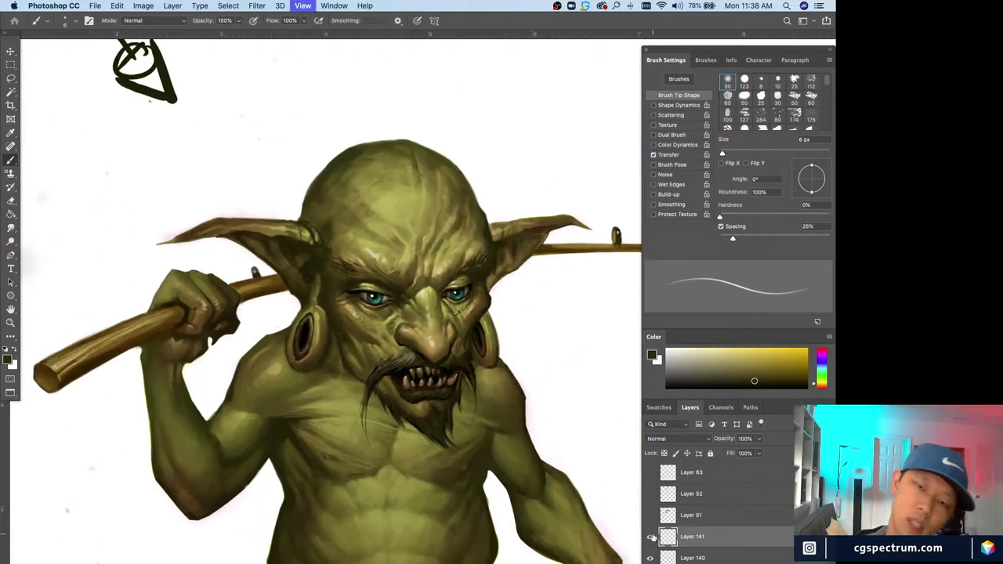
key("super+plus")
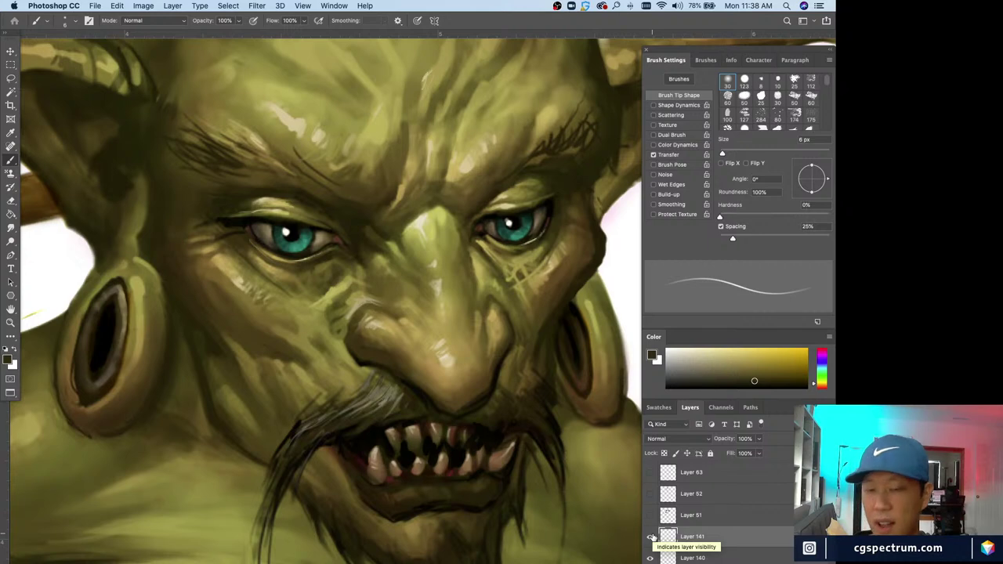
left_click(650, 537)
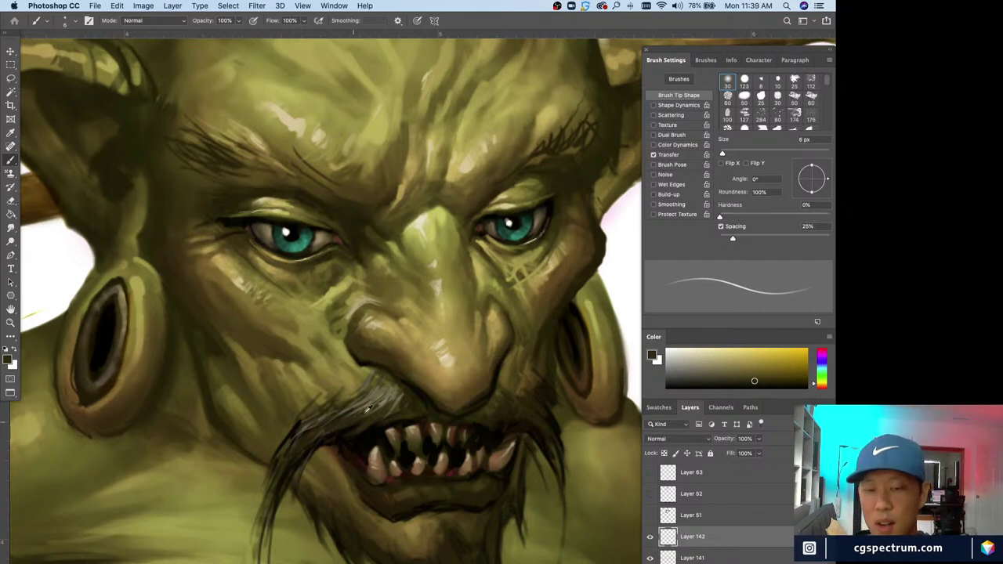
left_click(384, 388, "alt")
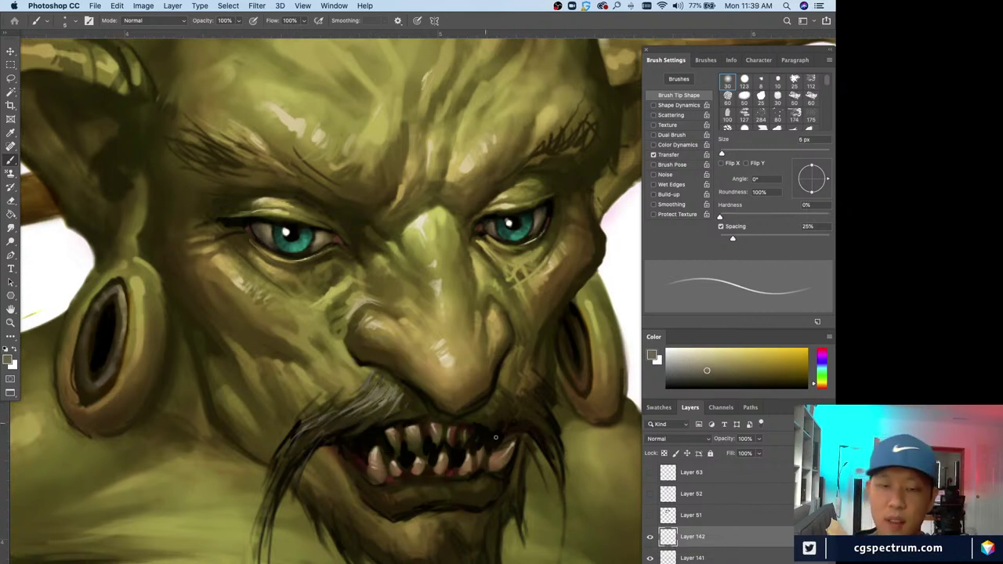
key("bracketleft")
key("bracketleft")
key("bracketleft")
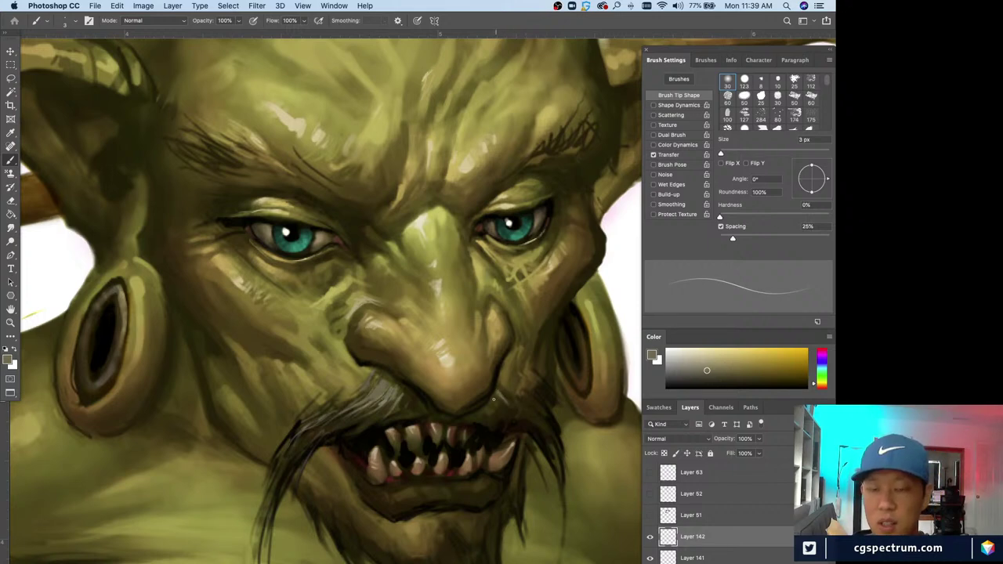
- Paint fine warm grey hair strokes from beneath the nose along the other half of the moustache with a 2 px brush
left_click_drag(493, 398, 518, 413)
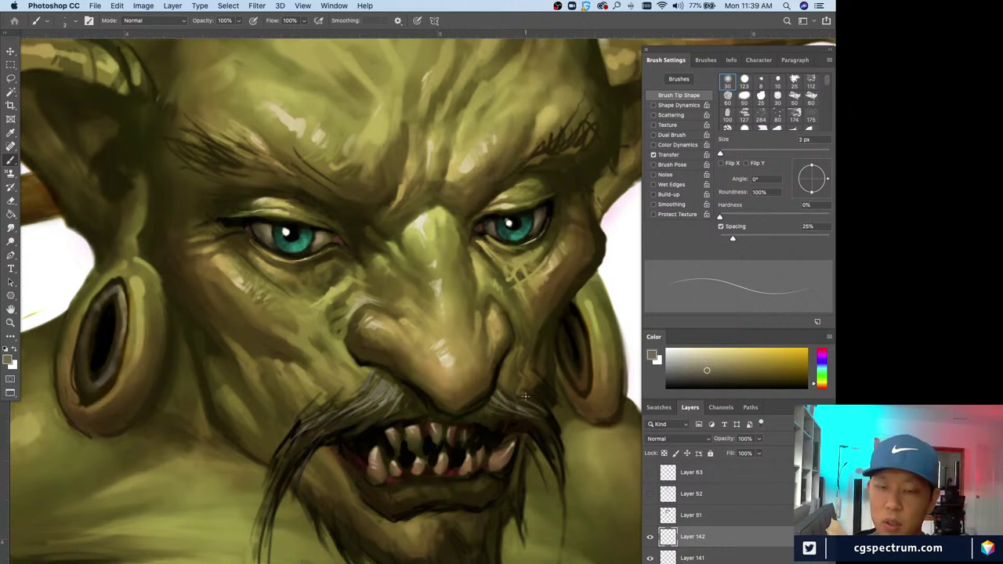
left_click_drag(534, 419, 558, 443)
left_click_drag(482, 410, 492, 422)
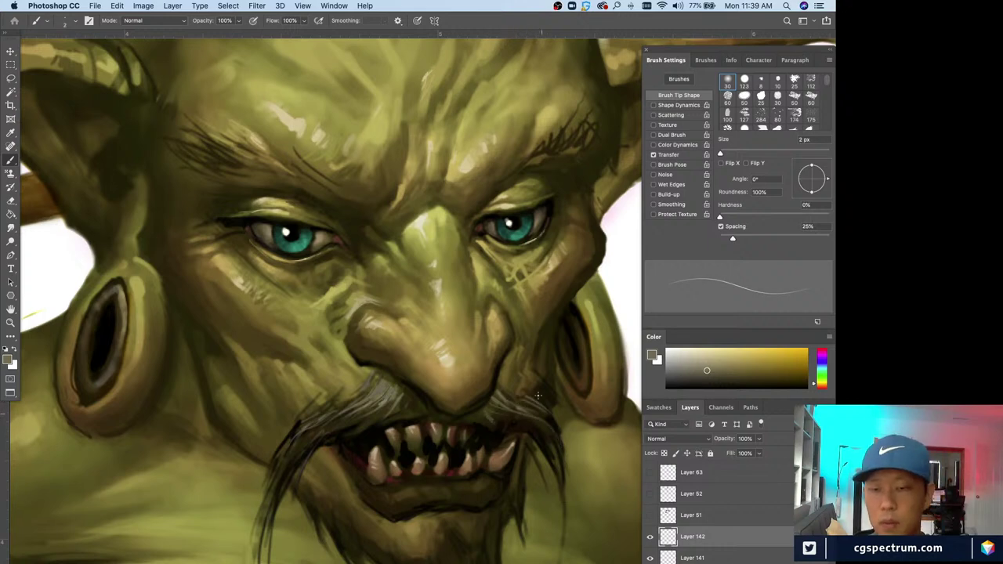
left_click_drag(533, 385, 548, 397)
key("super+minus")
key("super+minus")
key("super+minus")
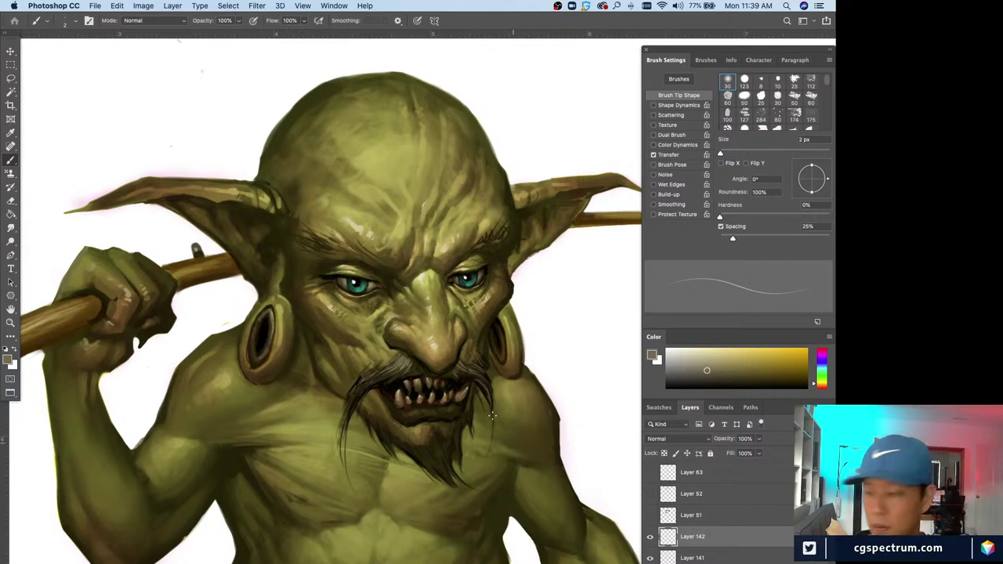
key("super+plus")
key("super+plus")
key("e")
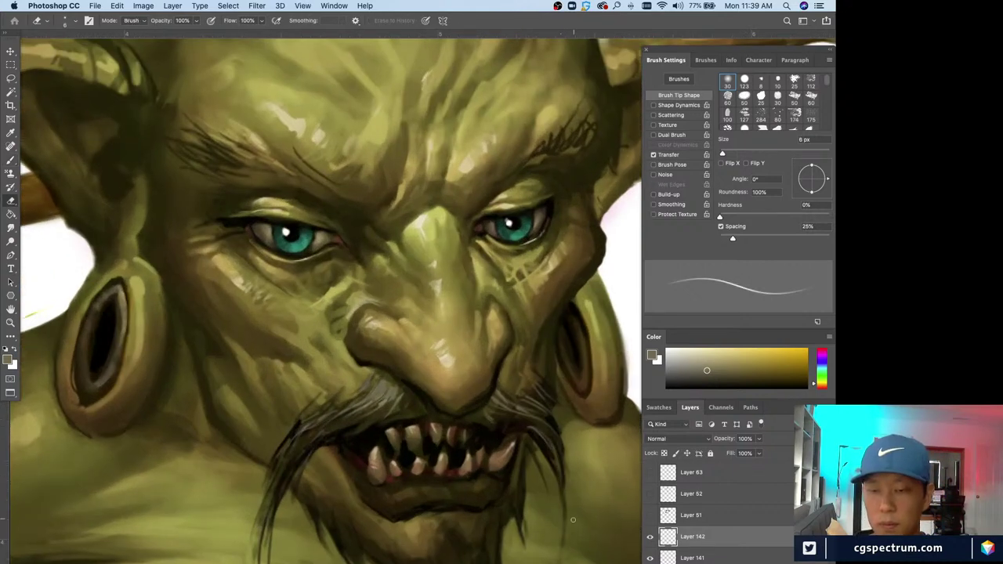
key("b")
key("super+minus")
key("super+minus")
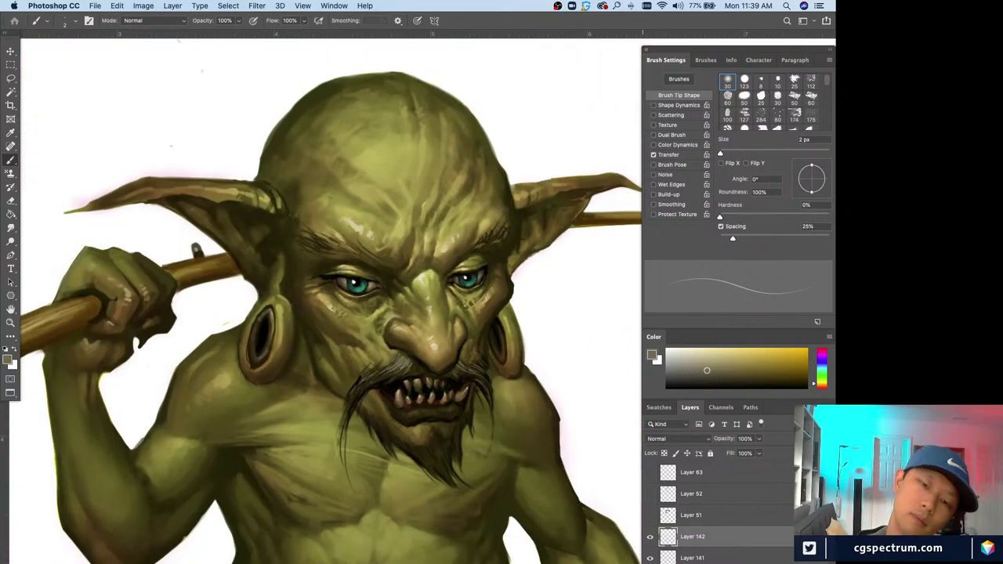
- Paint fine warm grey hair strokes along the moustache from its middle toward the drooping tip with a 2 px brush
key("super+plus")
key("super+plus")
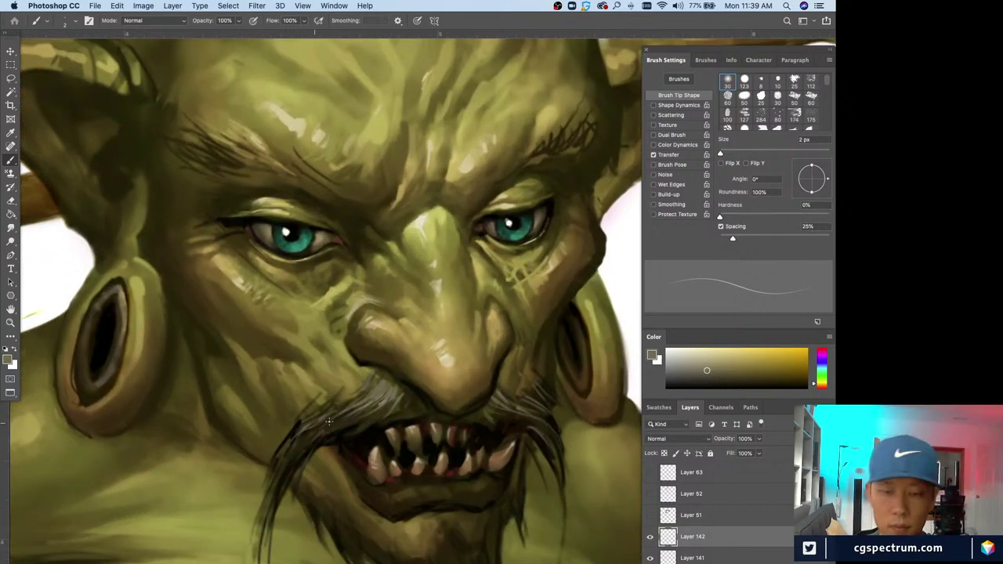
key("super+z")
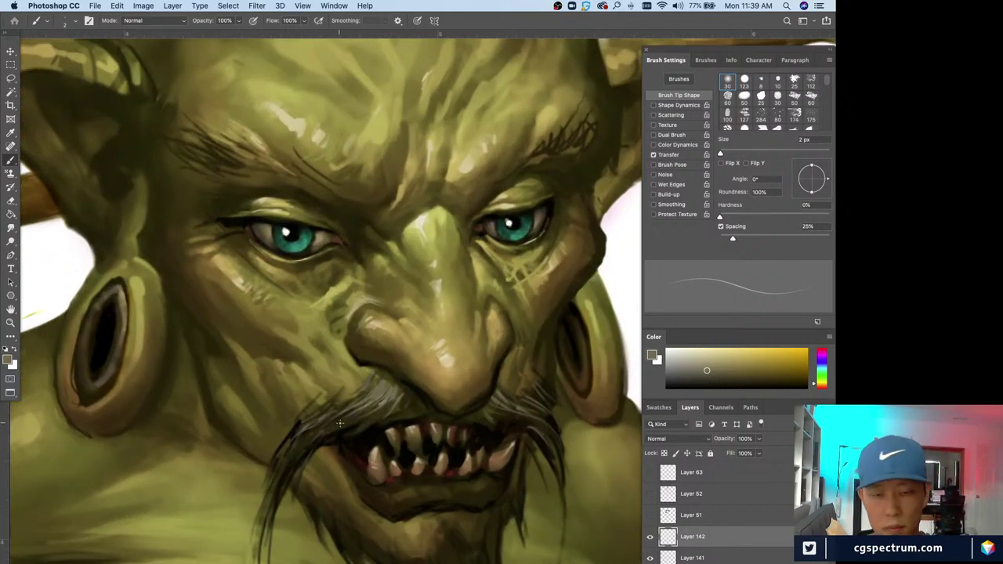
left_click_drag(336, 424, 306, 453)
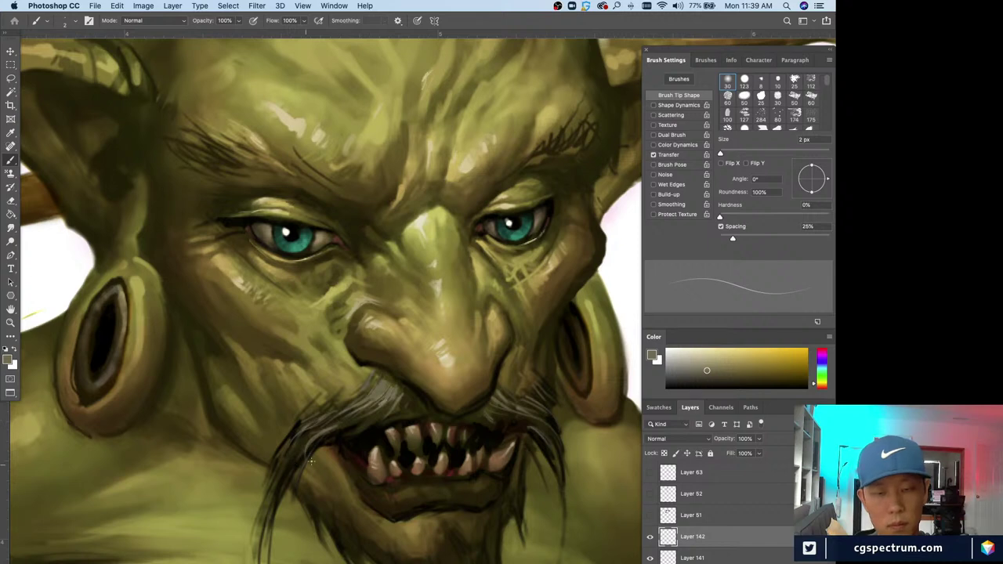
left_click_drag(375, 412, 287, 471)
left_click_drag(317, 432, 306, 463)
key("super+z")
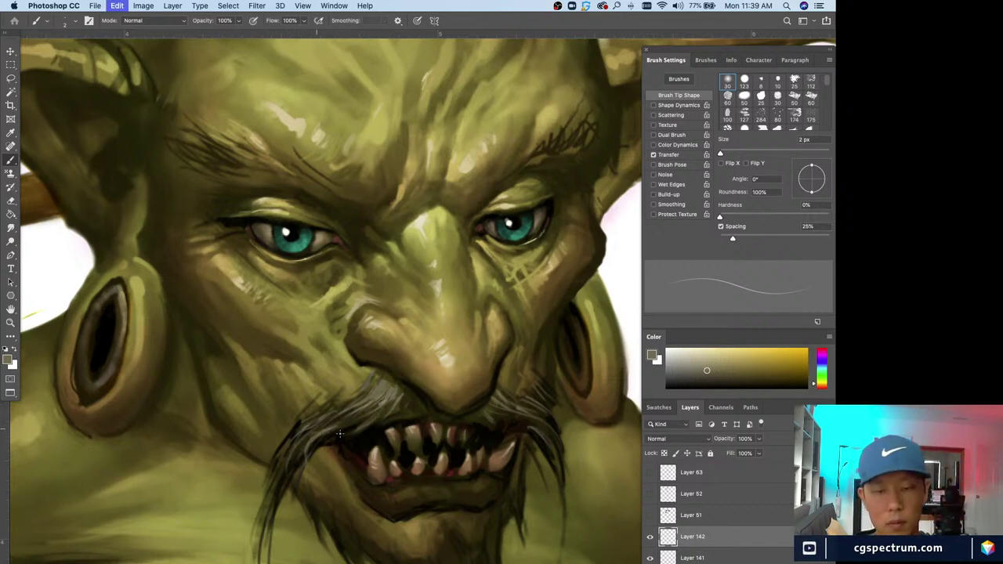
- Rework the short grey hair strokes at the moustache's root beneath the nostril, undoing the unwanted ones
left_click_drag(364, 427, 342, 450)
key("super+z")
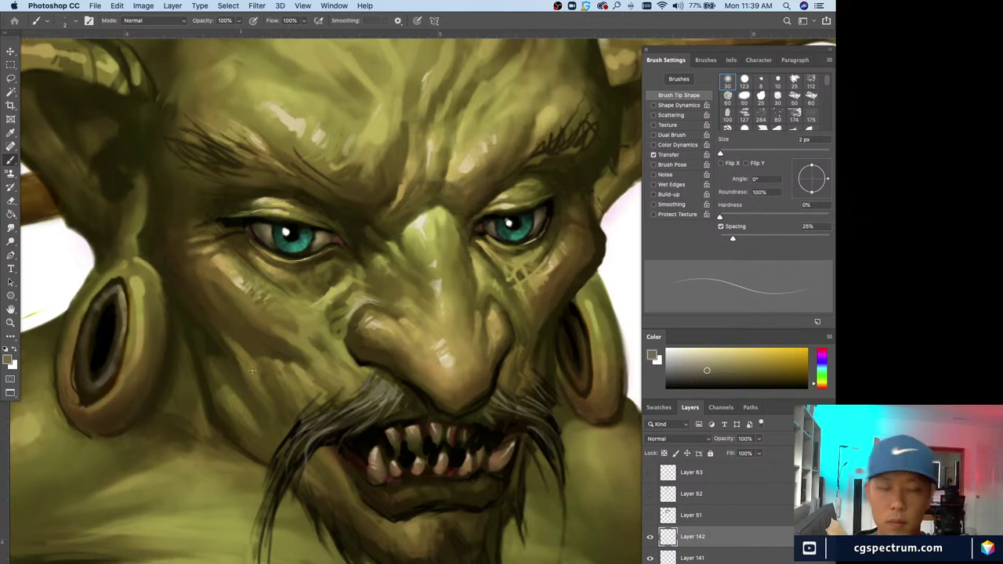
key("super+z")
left_click_drag(391, 404, 356, 433)
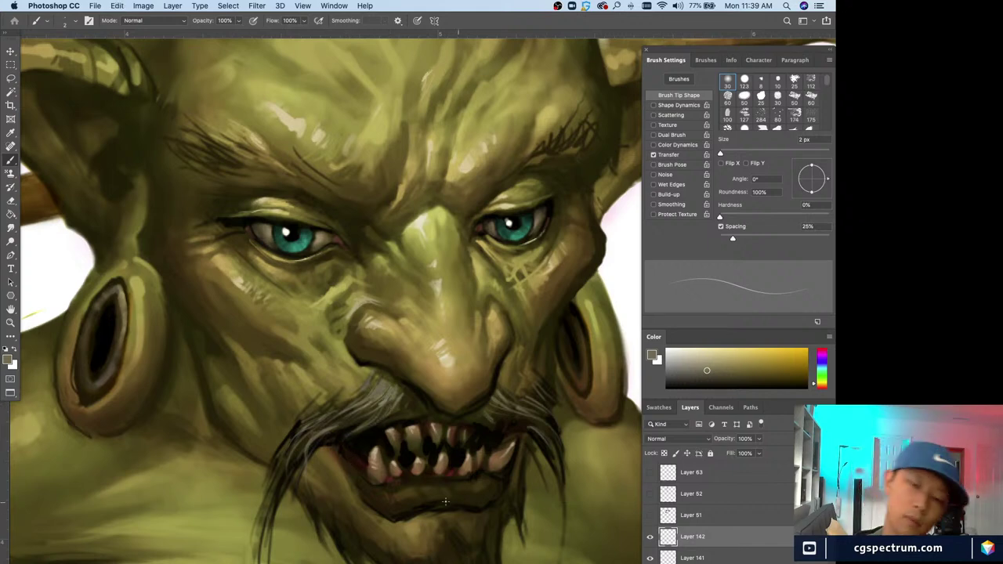
key("super+z")
mouse_move(396, 406)
left_mouse_down()
mouse_move(371, 423)
mouse_move(400, 415)
left_mouse_up()
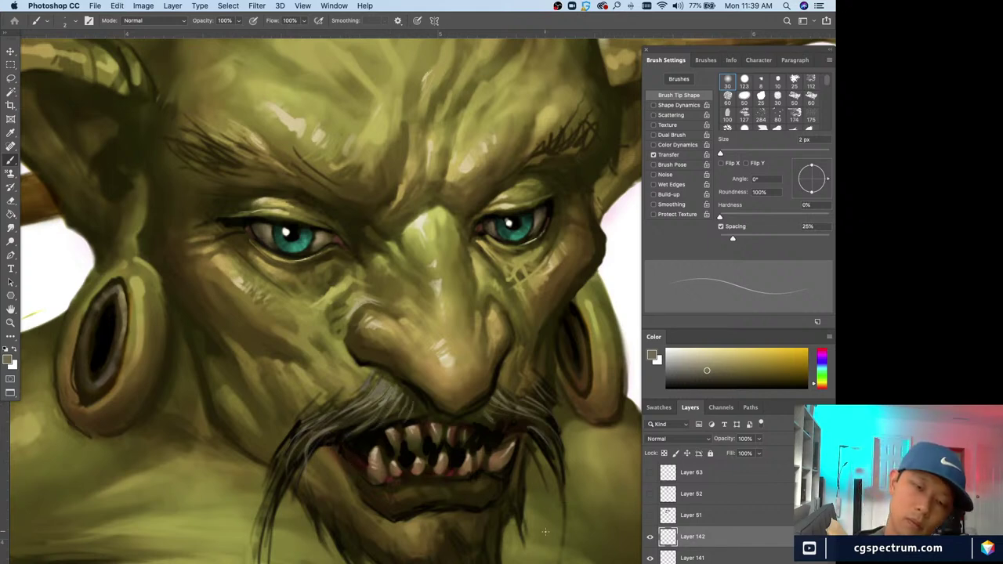
- Merge Layer 142 down into Layer 141 and toggle the merged layer's visibility to compare the moustache highlights
key("super+minus")
key("super+minus")
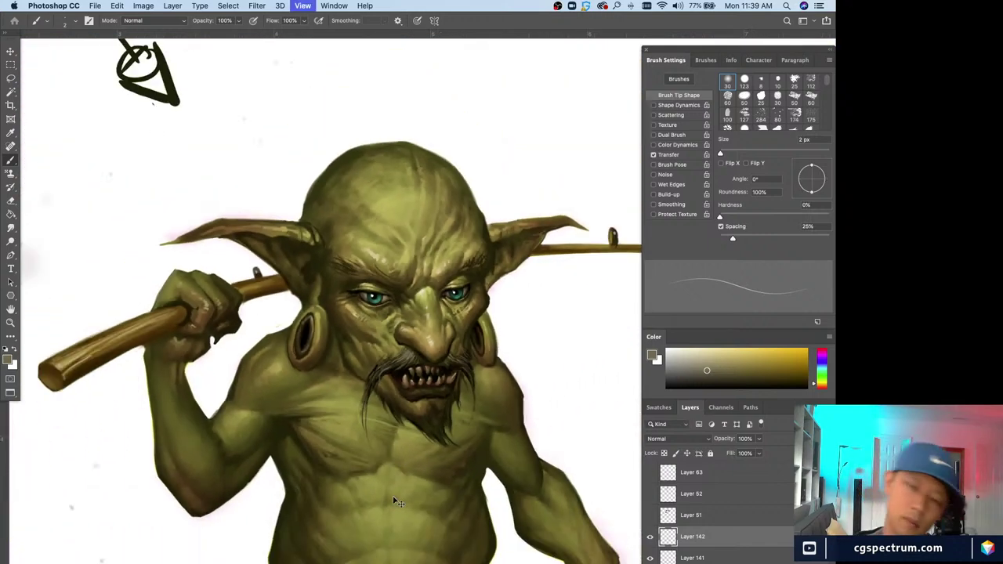
left_click(650, 536)
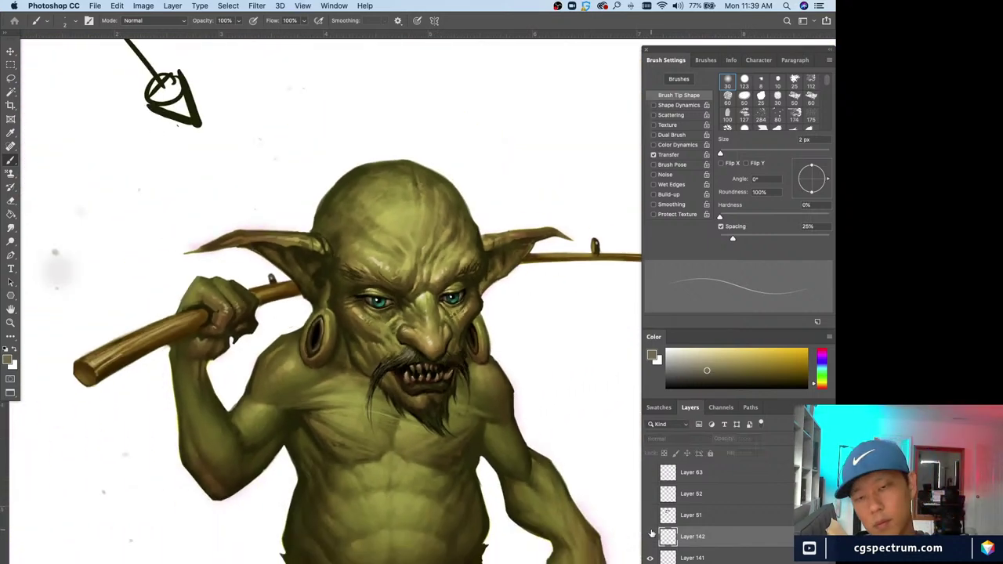
key("super+e")
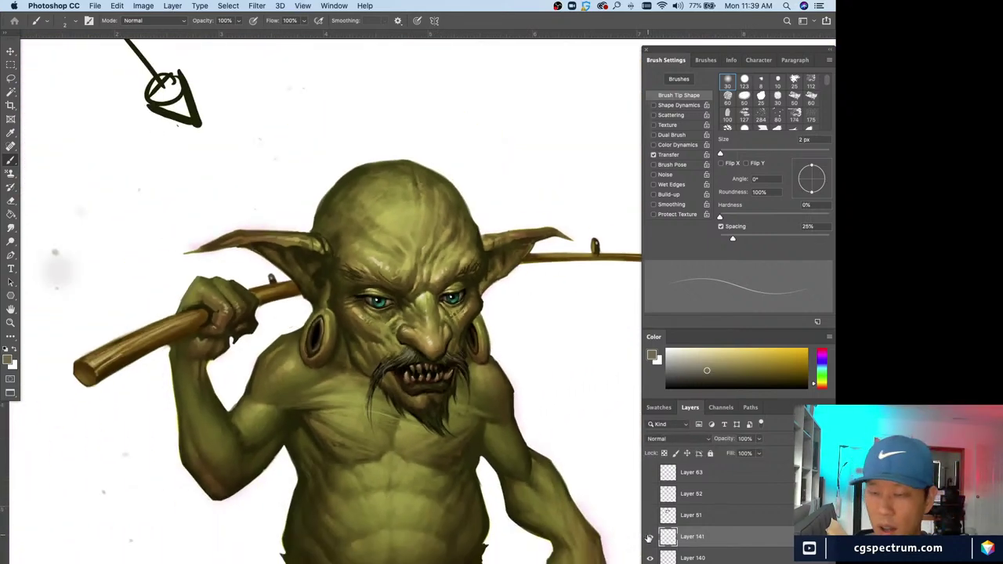
left_click(651, 536)
left_click(651, 537)
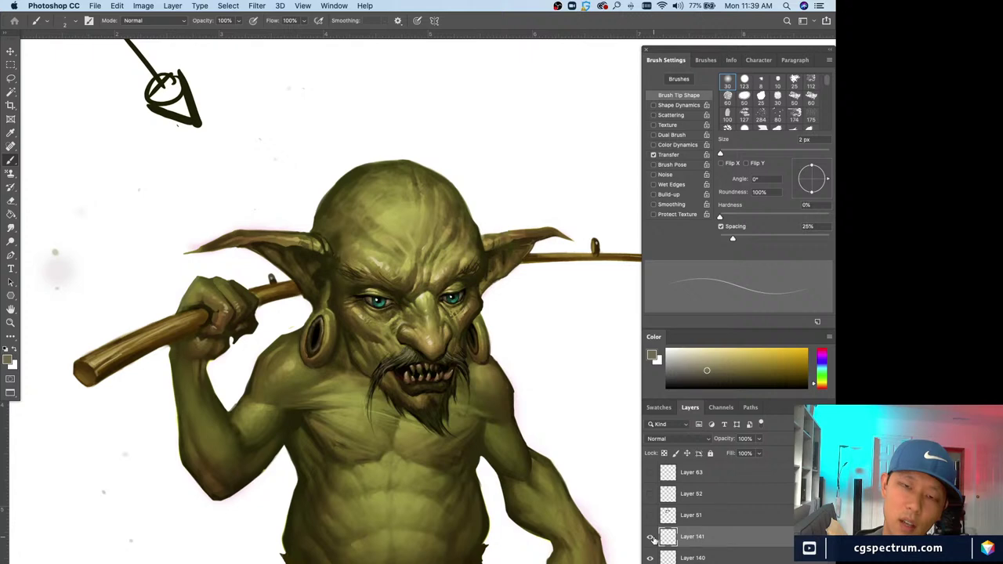
- Soften the grey moustache highlights on Layer 141 with a 10 to 15 px soft eraser and compare the layer on and off
key("e")
scroll(422, 331, "up", 3)
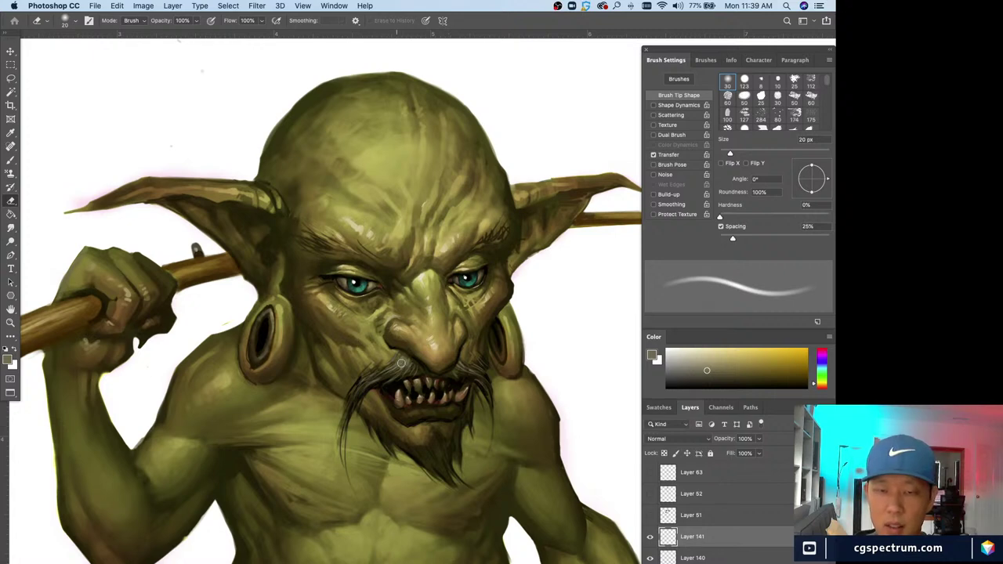
key("bracketleft")
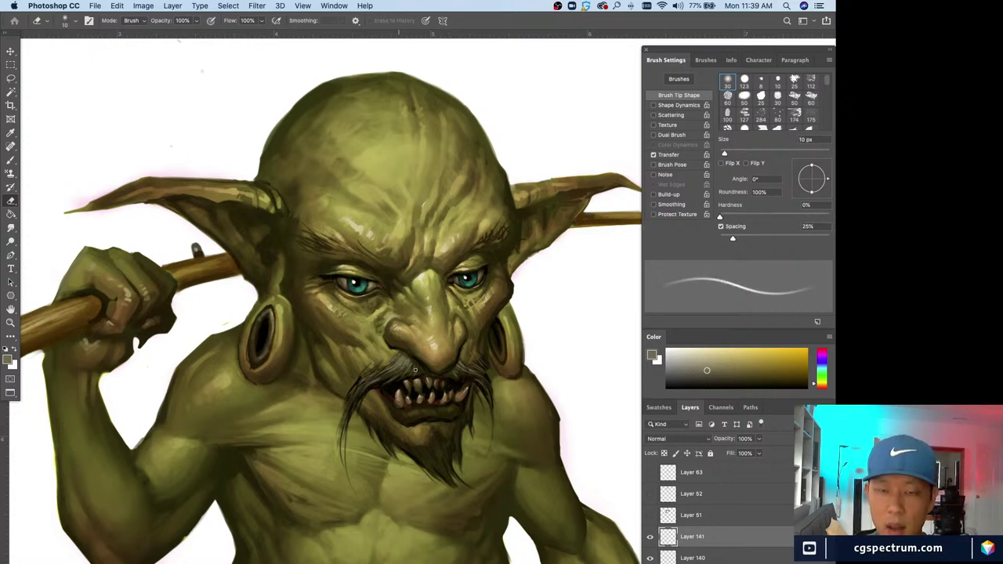
key("bracketright")
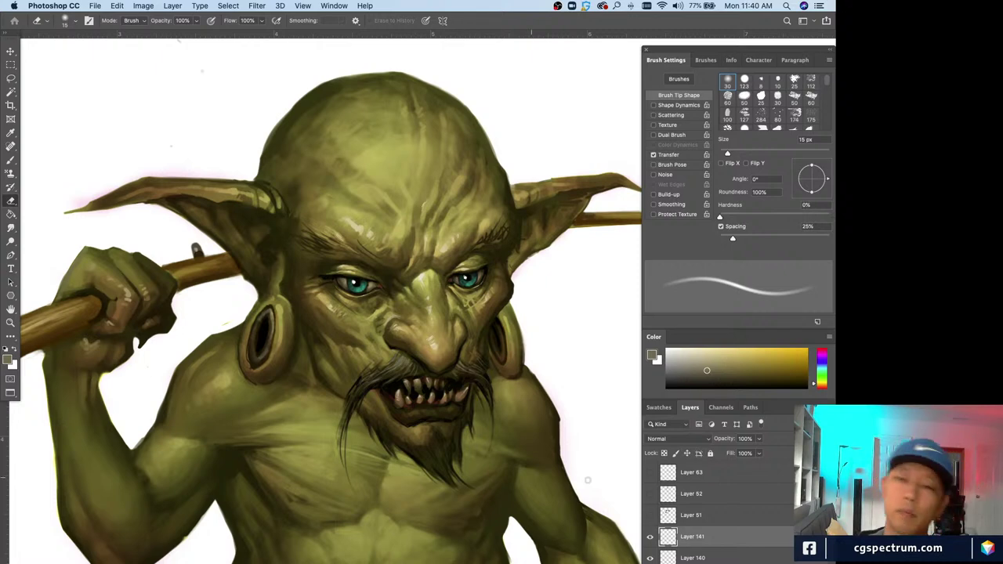
left_click(649, 537)
left_click(650, 538)
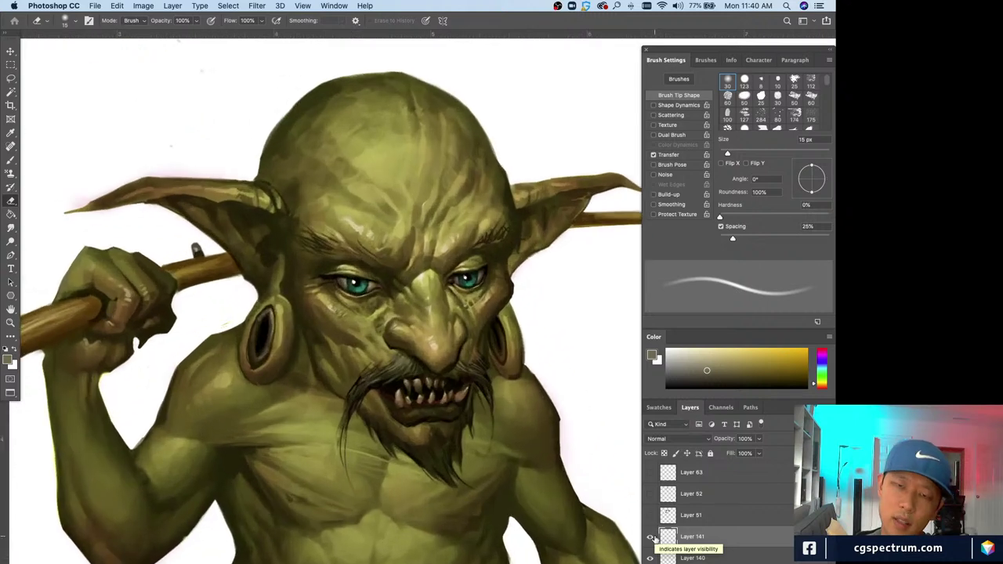
- Paint fine olive-brown hair strokes in the beard on Layer 141 with a 3 to 4 px brush
key("b")
scroll(417, 471, "up", 1)
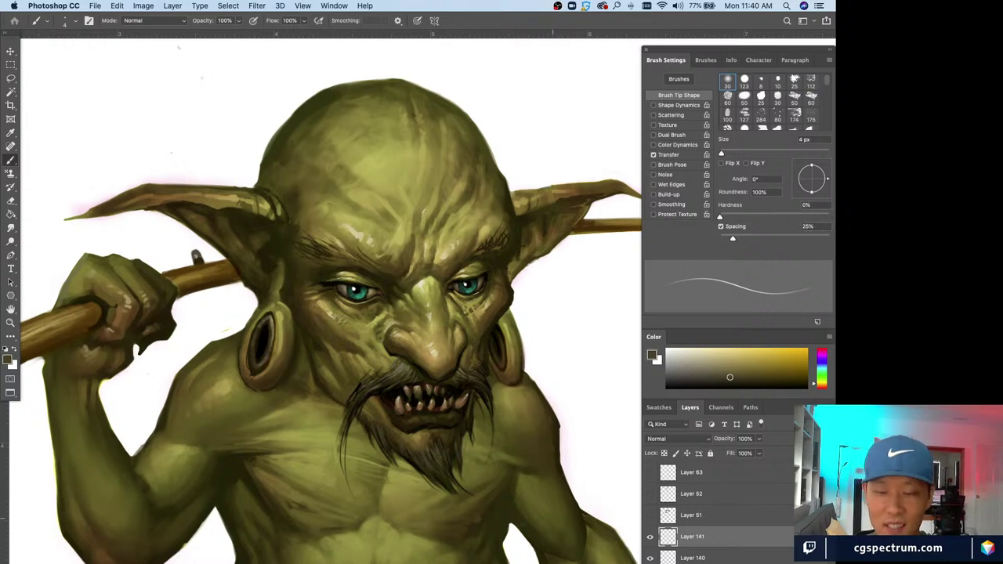
key("bracketleft")
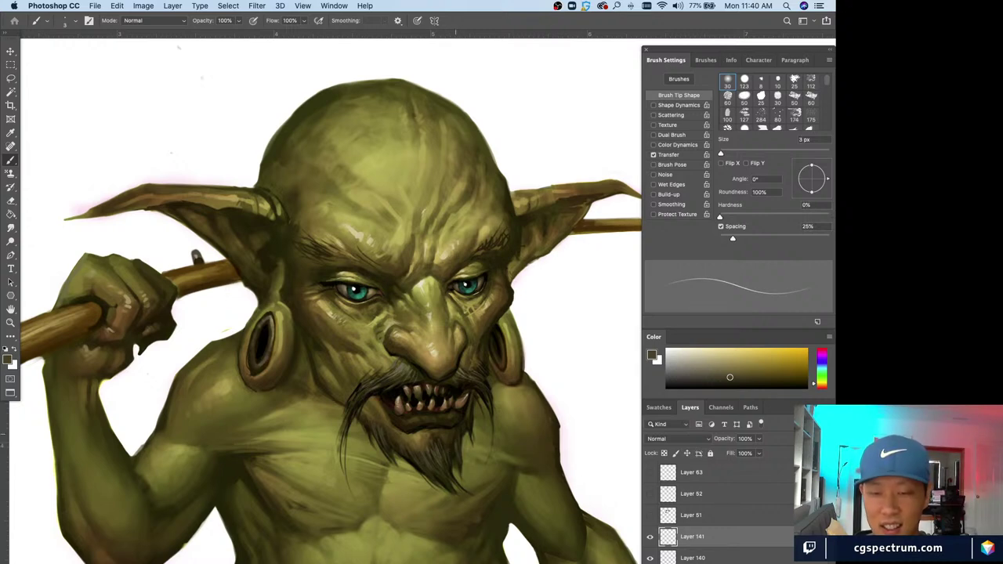
key("e")
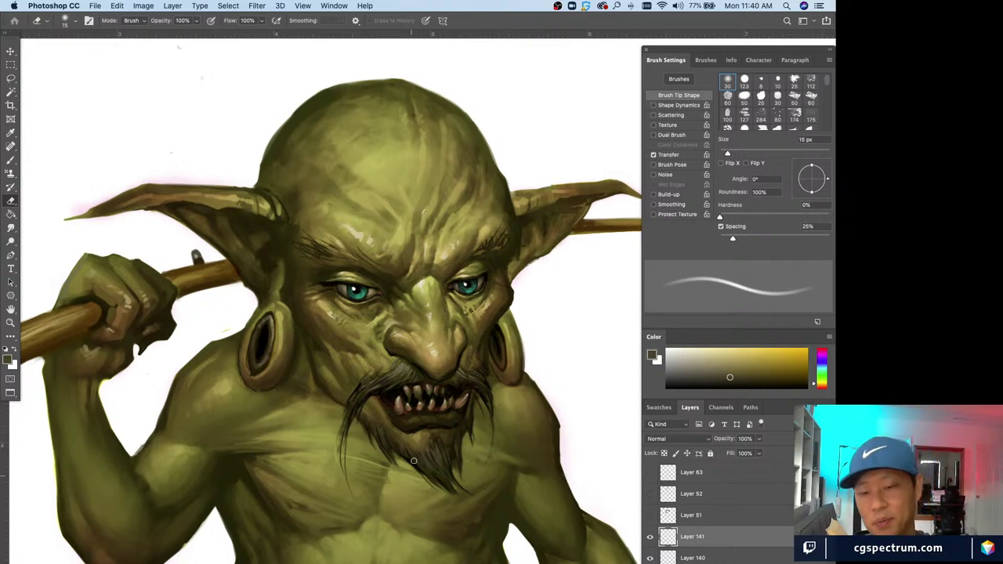
key("b")
- Examine how the beard and moustache read against the goblin's whole head and torso
key("super+minus")
key("super+minus")
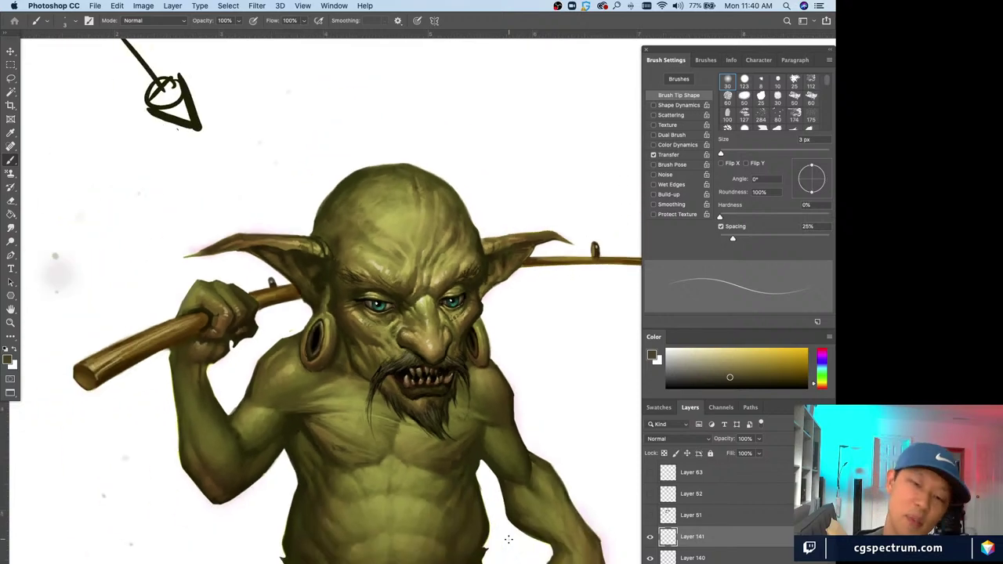
key("super+minus")
key("super+plus")
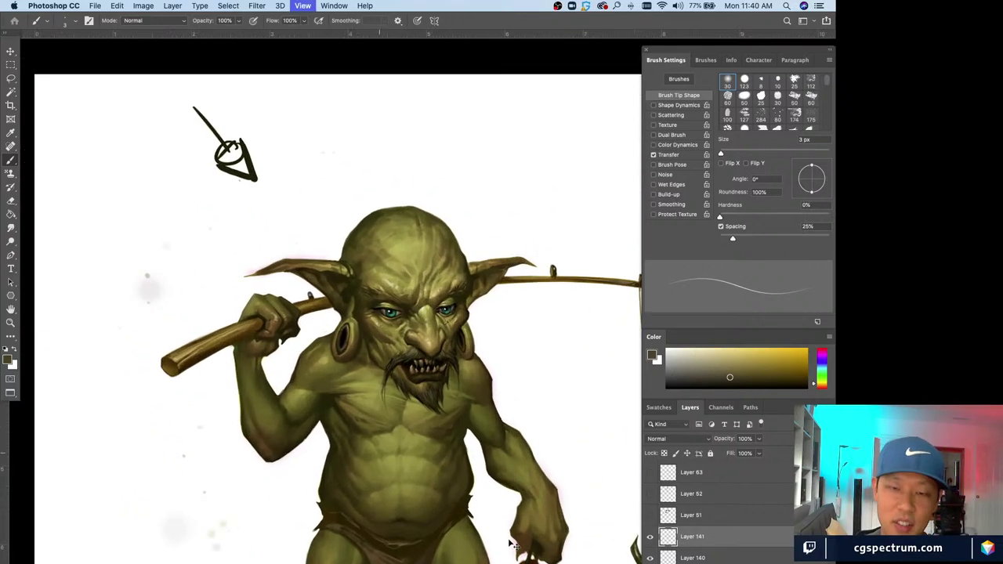
key("super+plus")
key("e")
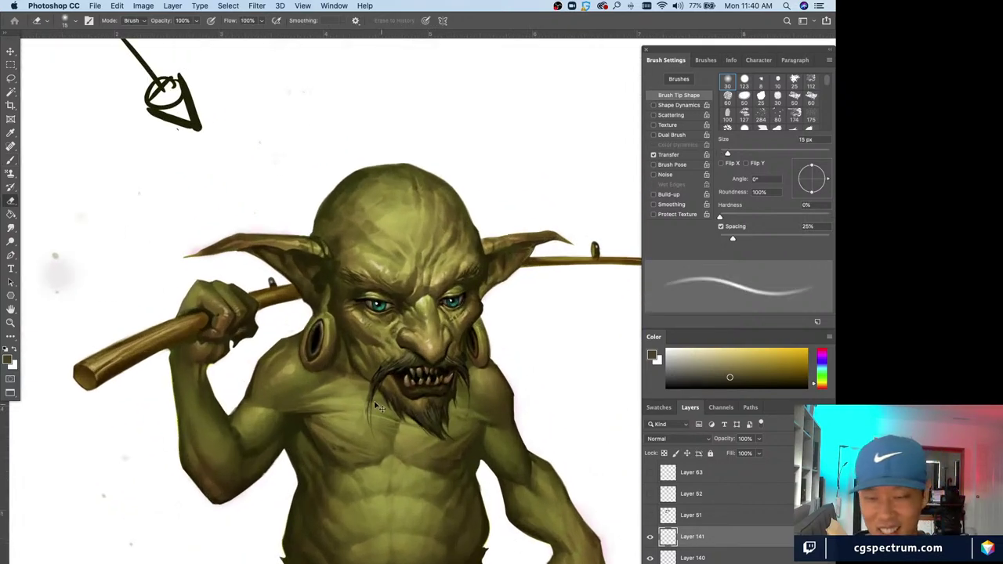
key("super+plus")
key("super+minus")
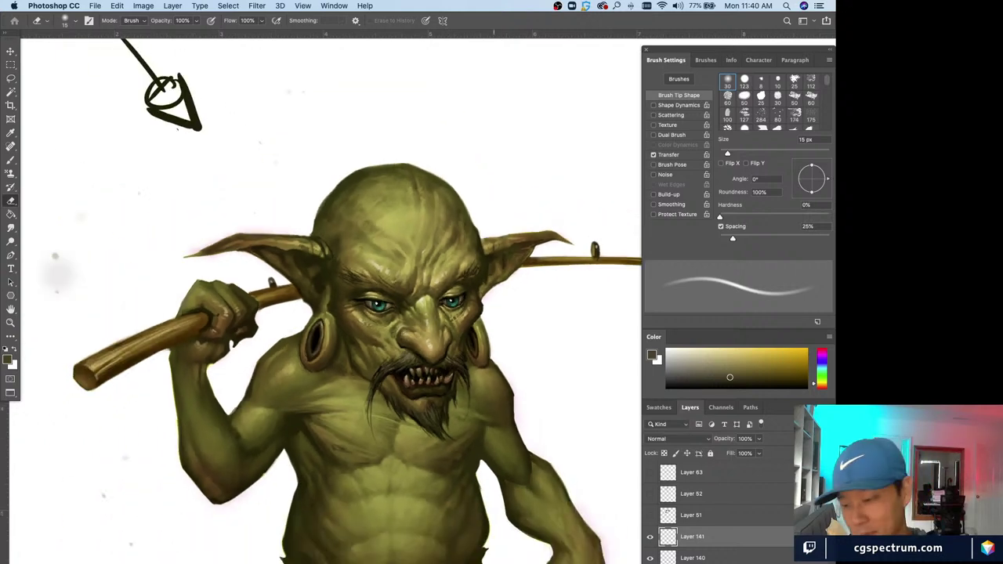
- Add a new layer above Layer 141, sample warm grey from the moustache, and paint very fine hairs with a 1 px brush
key("super+plus")
key("super+shift+alt+n")
key("b")
left_click(392, 371, "alt")
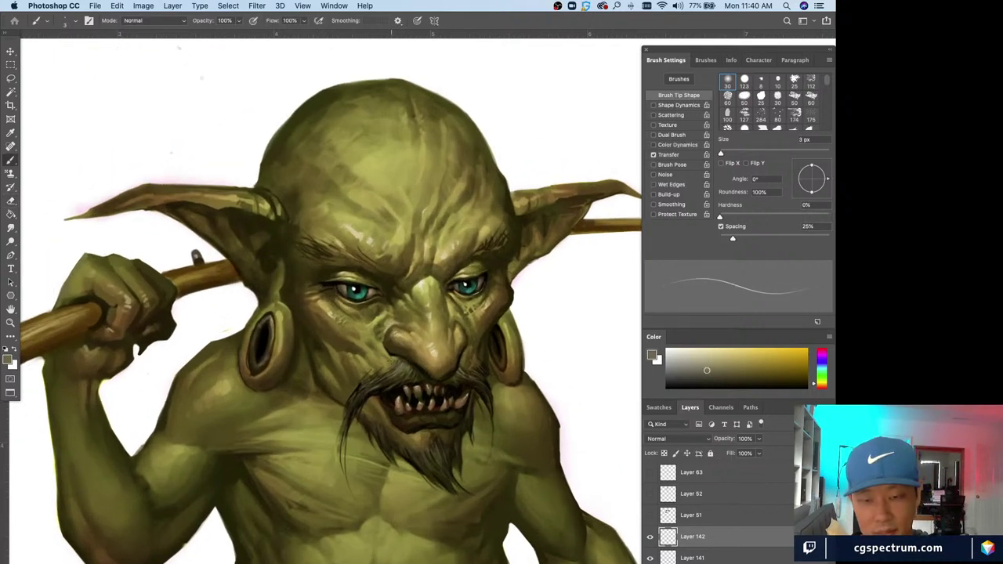
key("bracketleft")
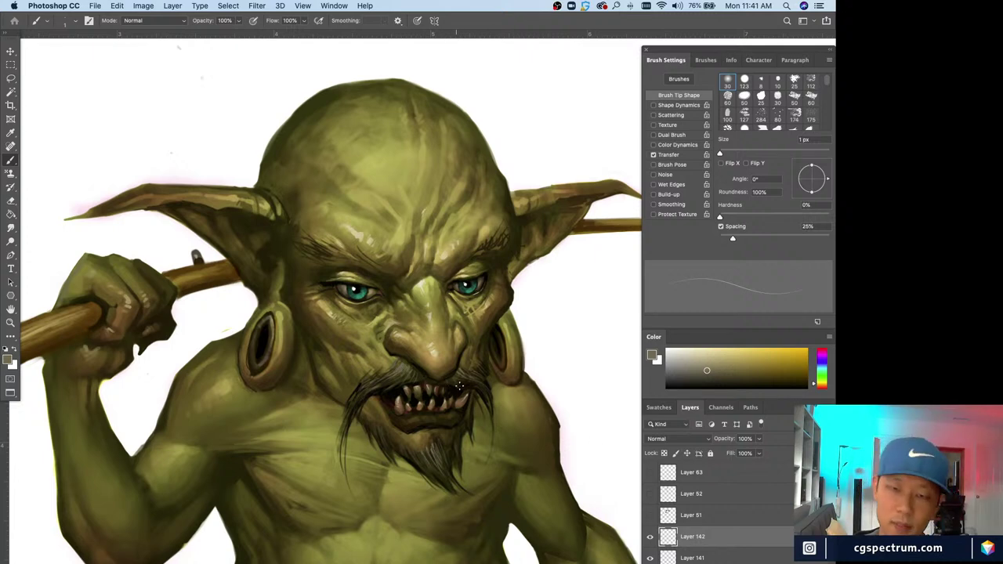
key("super+minus")
key("super+minus")
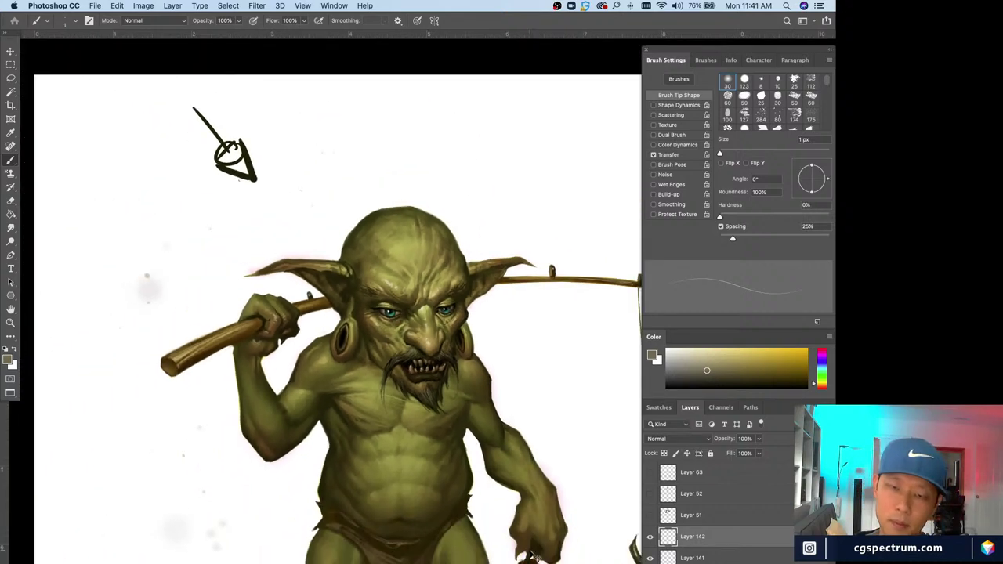
key("super+plus")
key("super+plus")
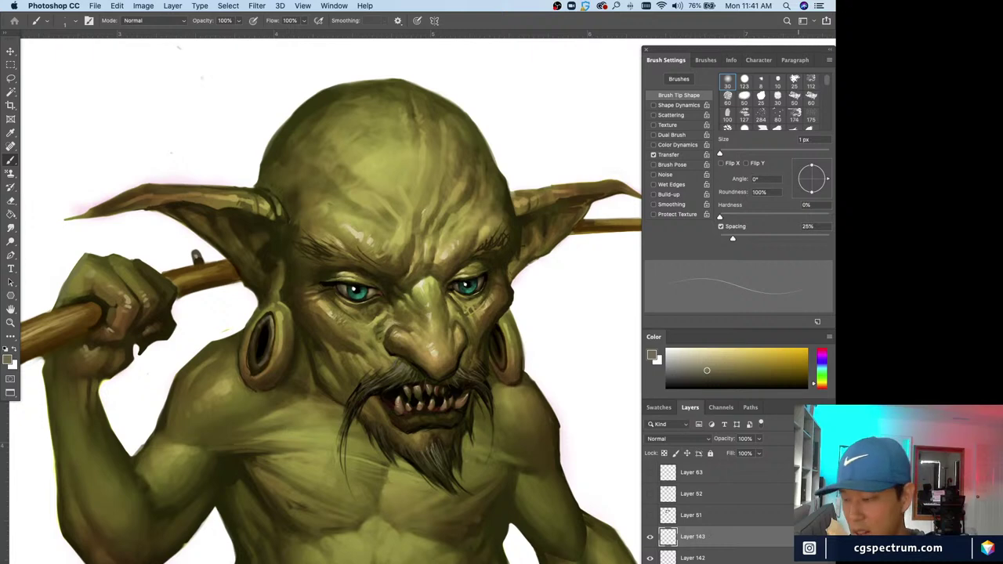
- Add a new layer above Layer 142 and check the moustache and beard against the goblin's head and torso
key("super+shift+alt+n")
scroll(376, 471, "down", 1)
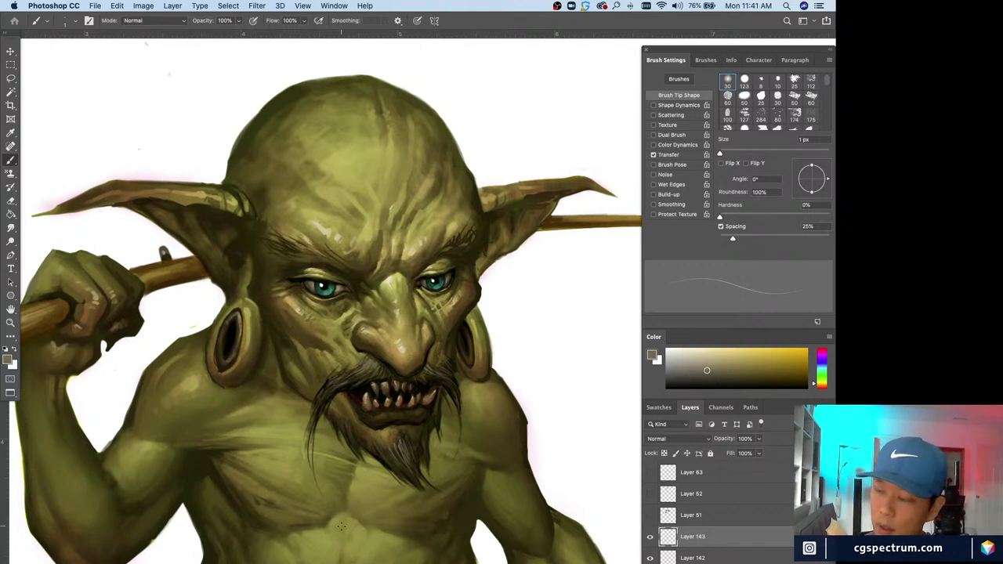
key("super+minus")
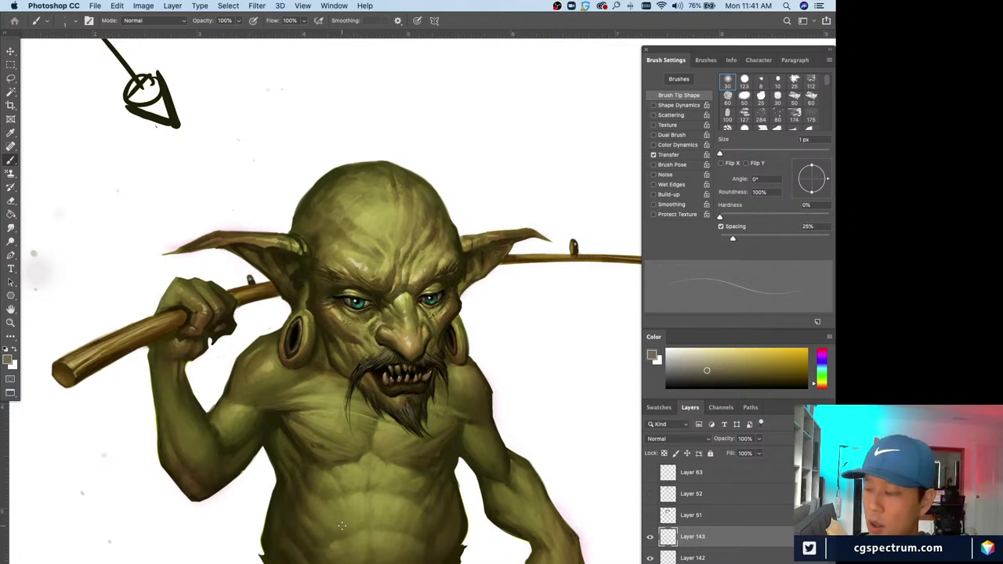
scroll(340, 525, "down", 2)
scroll(340, 525, "right", 2)
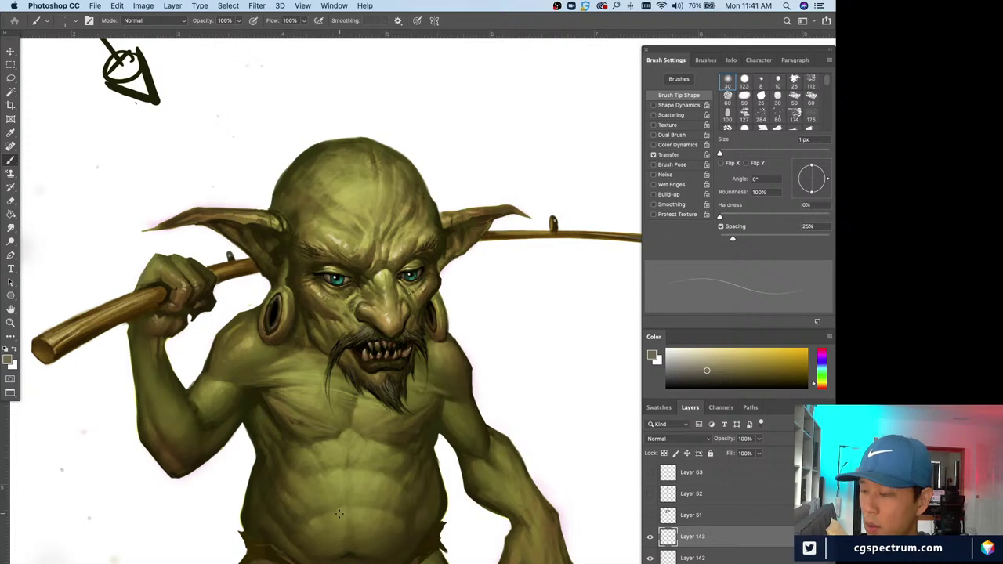
key("super+plus")
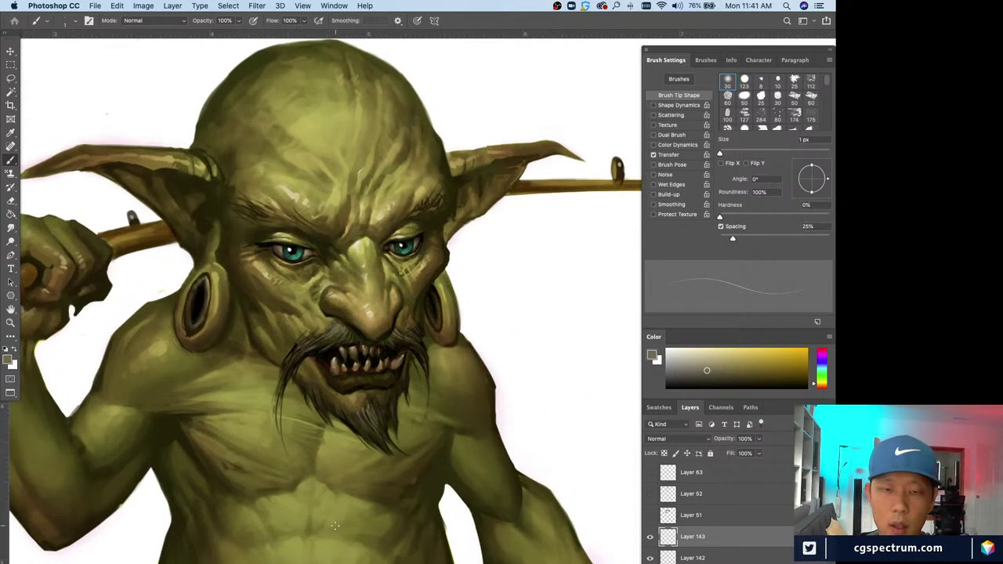
scroll(335, 526, "up", 3)
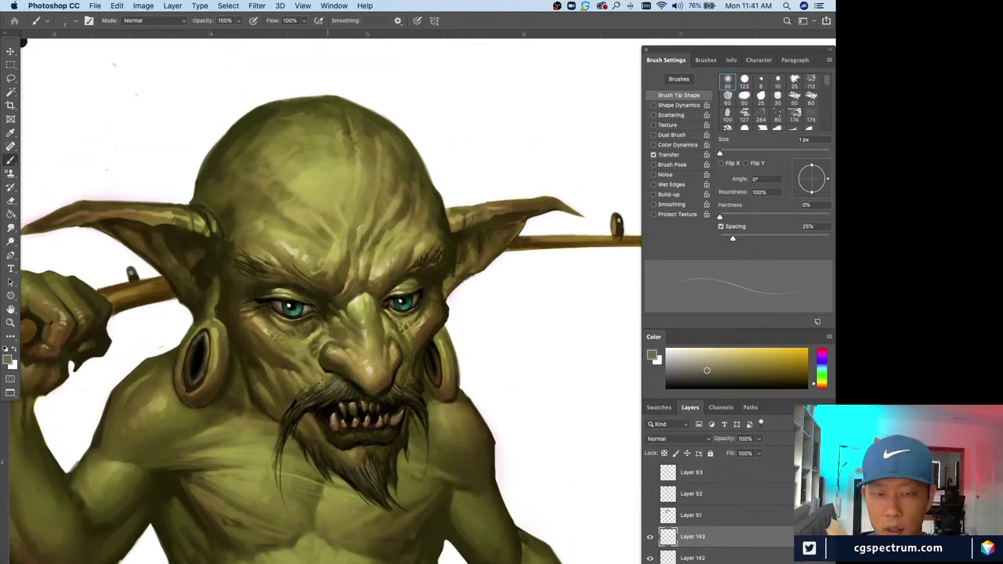
- Sample dark olive and skin green around the nostril and paint fine 1 px strokes along the moustache's upper edge on Layer 143
left_click(337, 382, "alt")
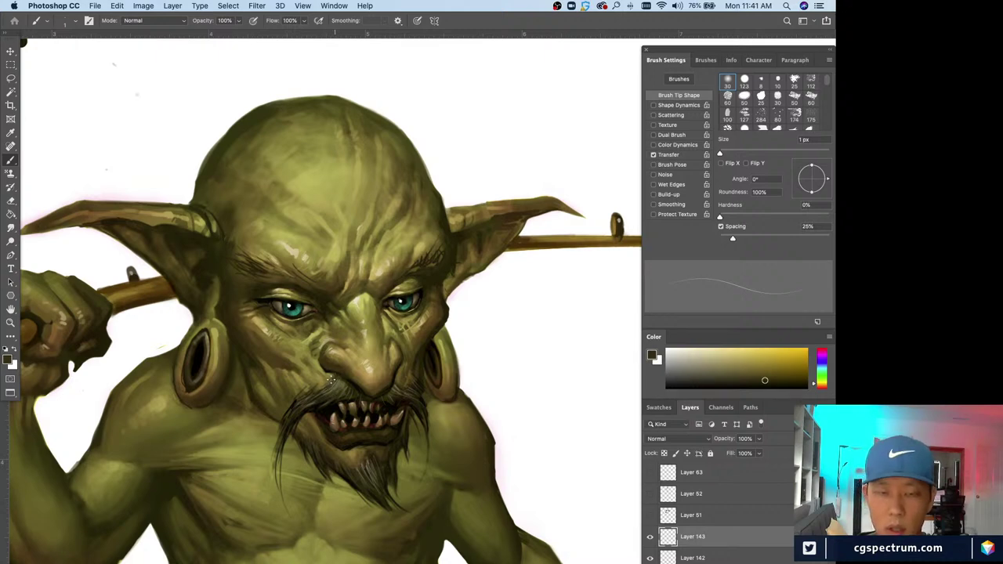
left_click(330, 377, "alt")
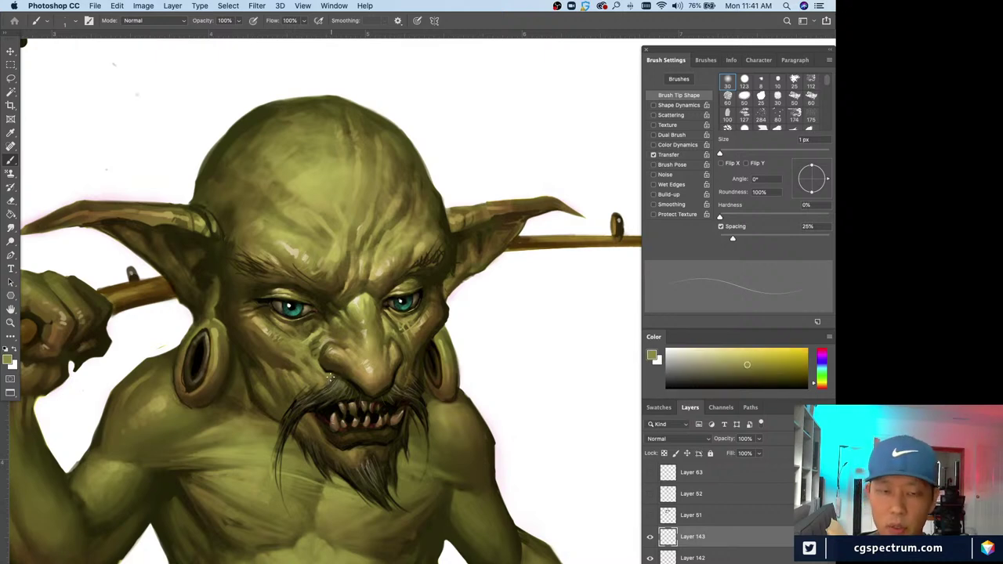
left_click(342, 373, "alt")
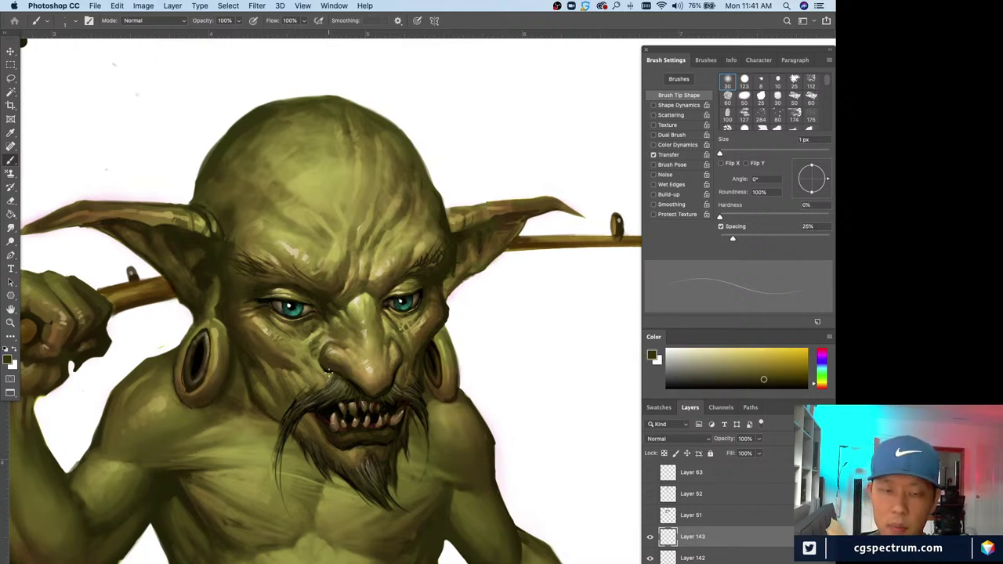
left_click(338, 375, "alt")
left_click(332, 379, "alt")
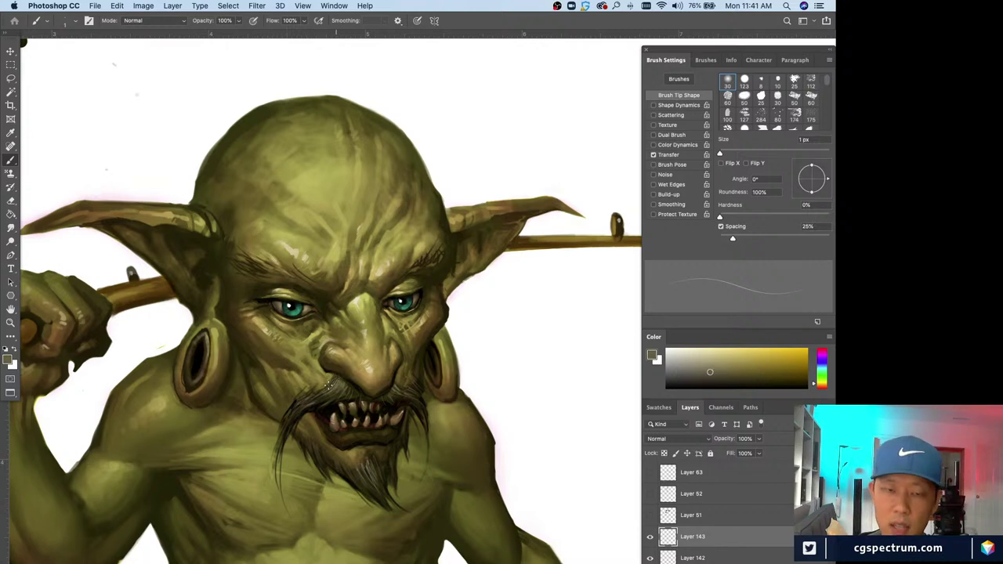
left_click(341, 371, "alt")
key("super+minus")
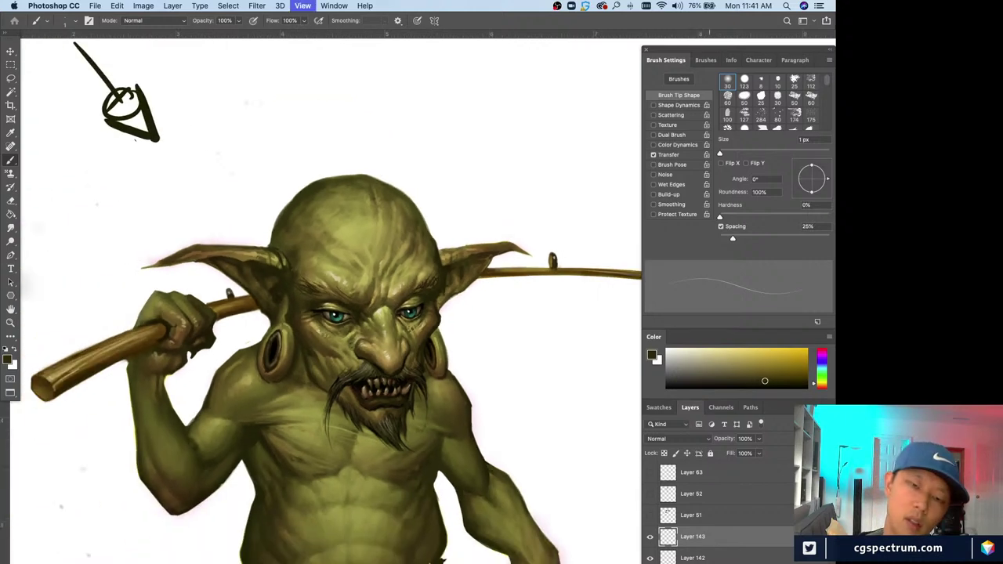
- Paint the moustache roots and the shadow beneath the nose with sampled dark olive-browns, enlarging the brush from 1 to 4 px
key("super+plus")
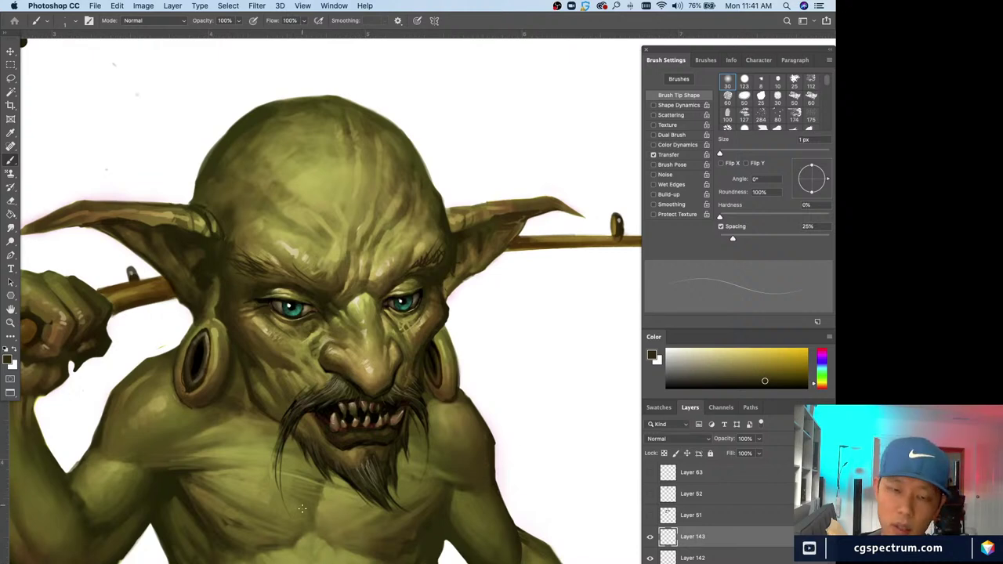
left_click_drag(301, 488, 313, 461)
left_click(305, 367, "alt")
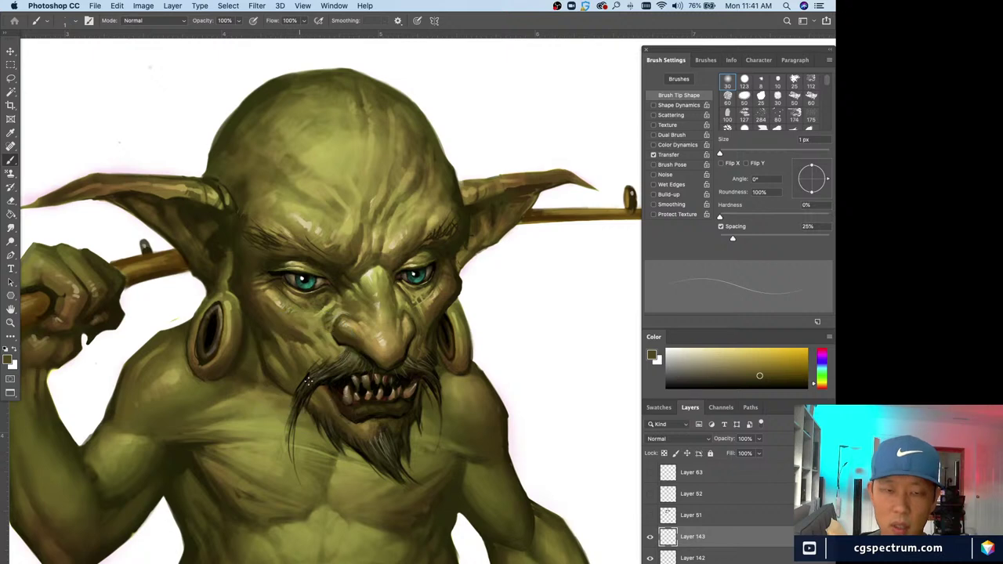
left_click(334, 359, "alt")
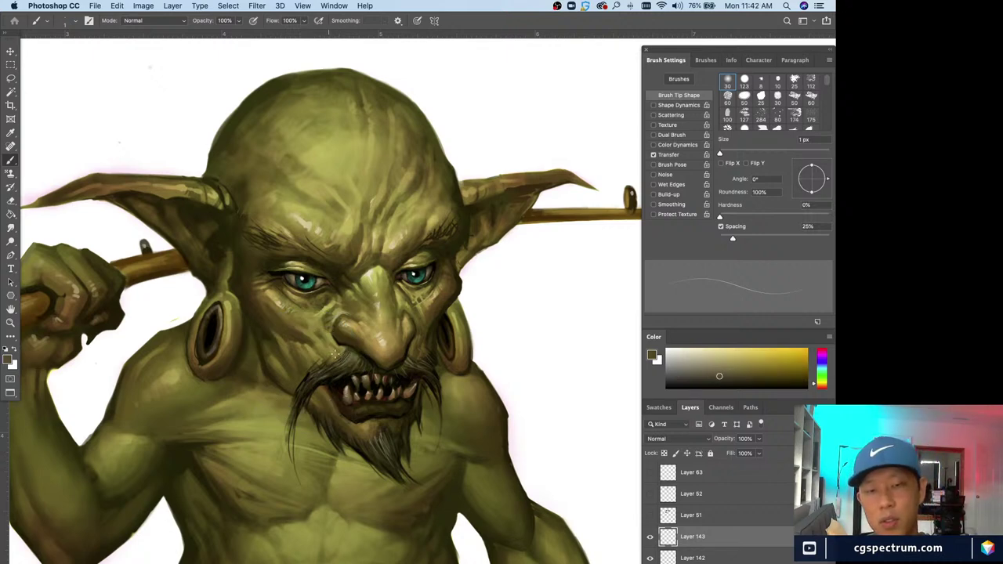
left_click(349, 343, "alt")
key("bracketright")
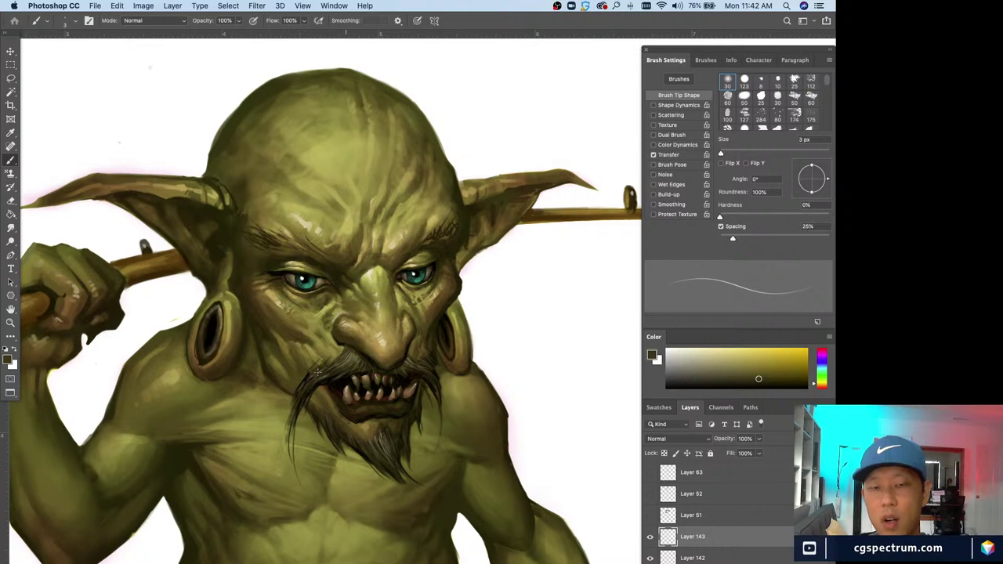
left_click(343, 338, "alt")
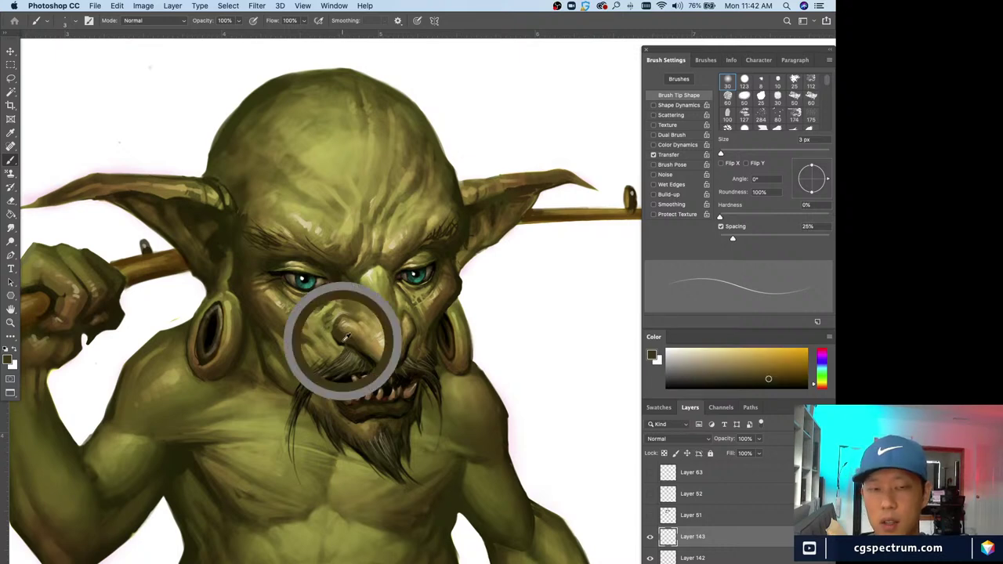
left_click(363, 343, "alt")
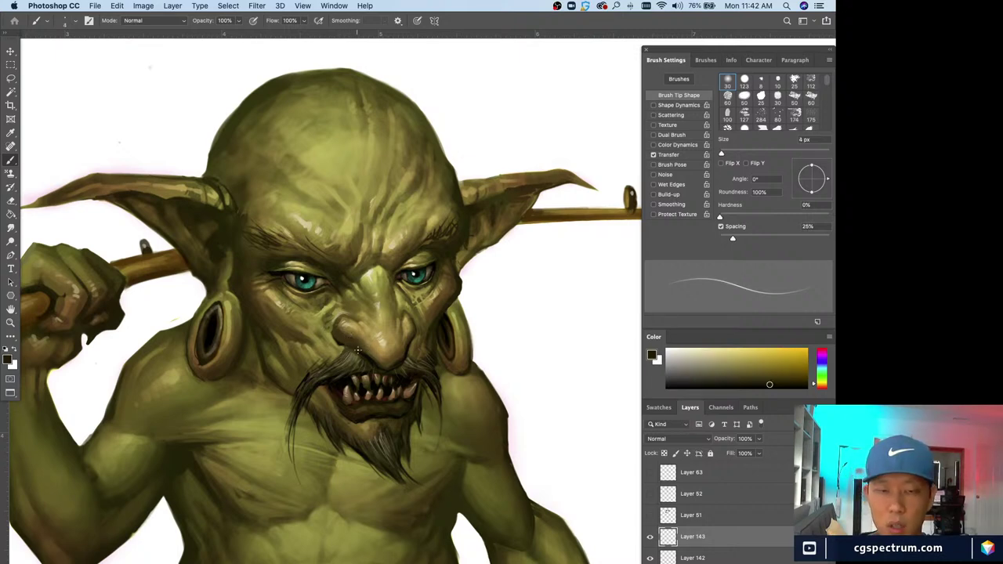
key("bracketright")
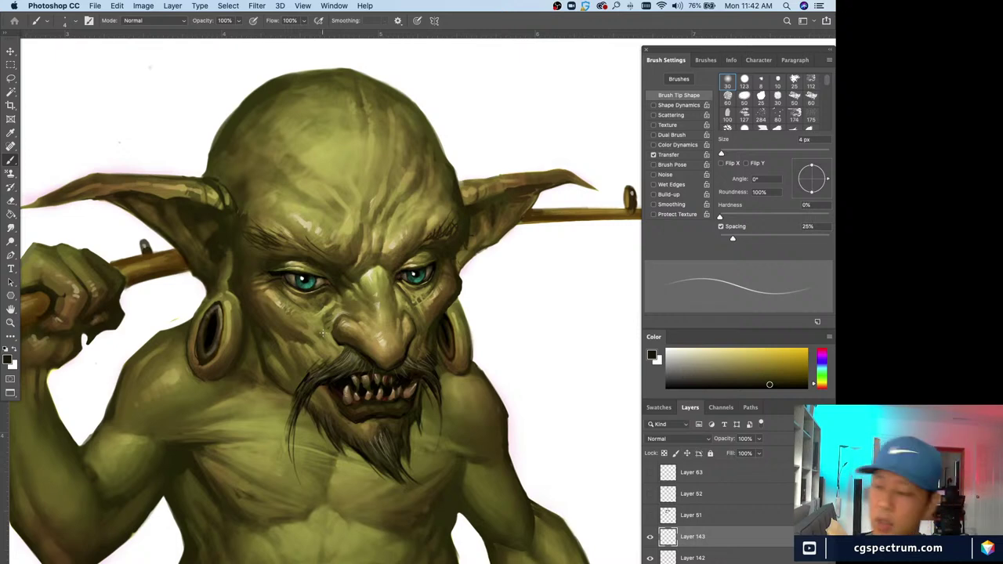
- Blend the moustache's outer upper edge into the cheek with sampled dark brown and olive green, using a 4 px brush
key("super+minus")
key("super+plus")
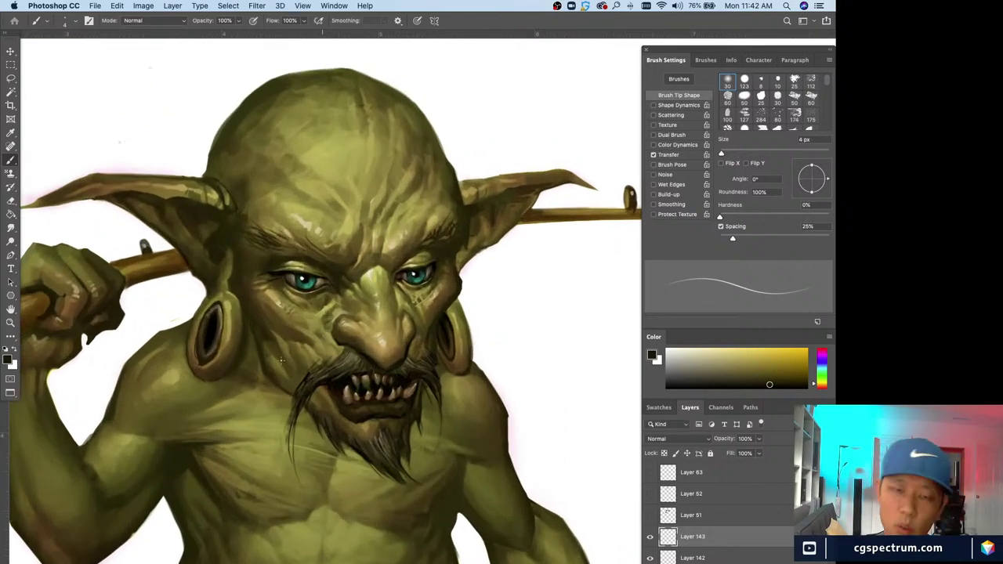
left_click(313, 373, "alt")
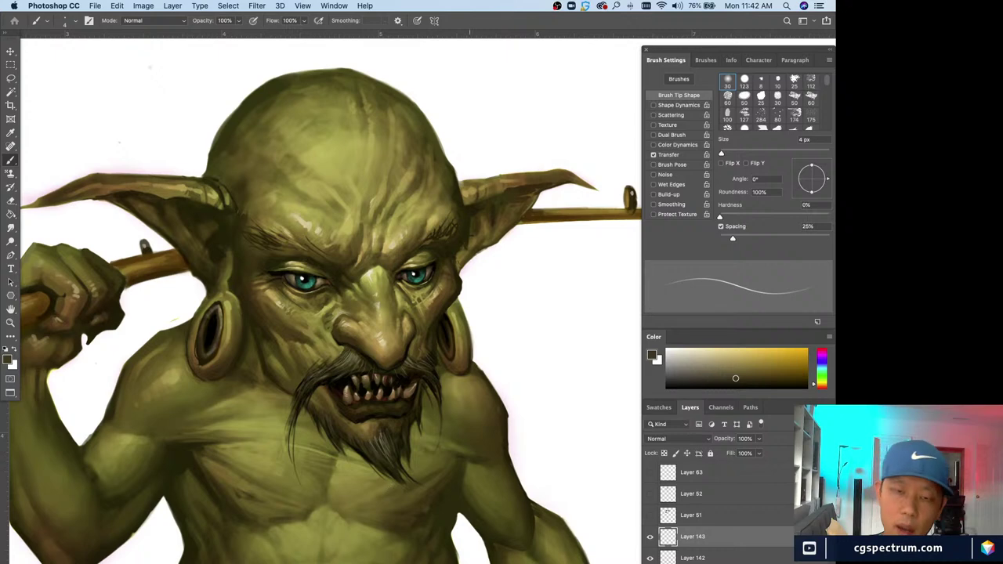
key("super+minus")
key("super+plus")
left_click(316, 353, "alt")
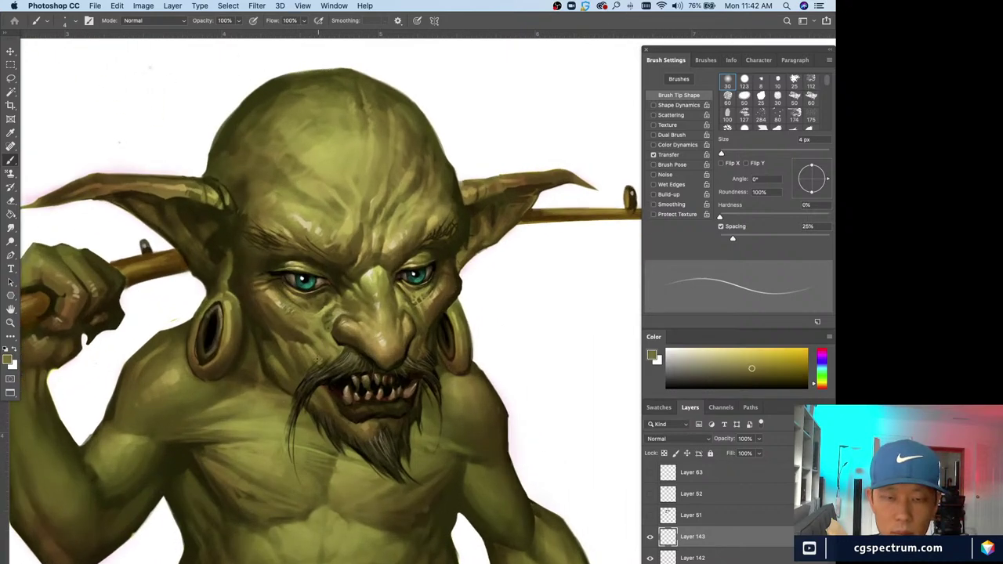
left_click(313, 357, "alt")
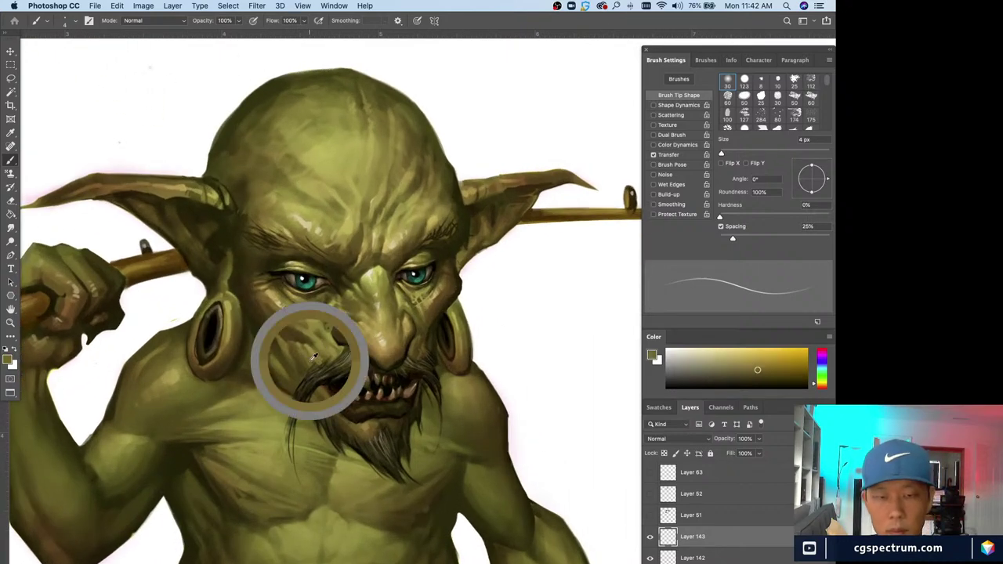
- Compare the goblin's face with Layer 143 hidden and shown
key("super+minus")
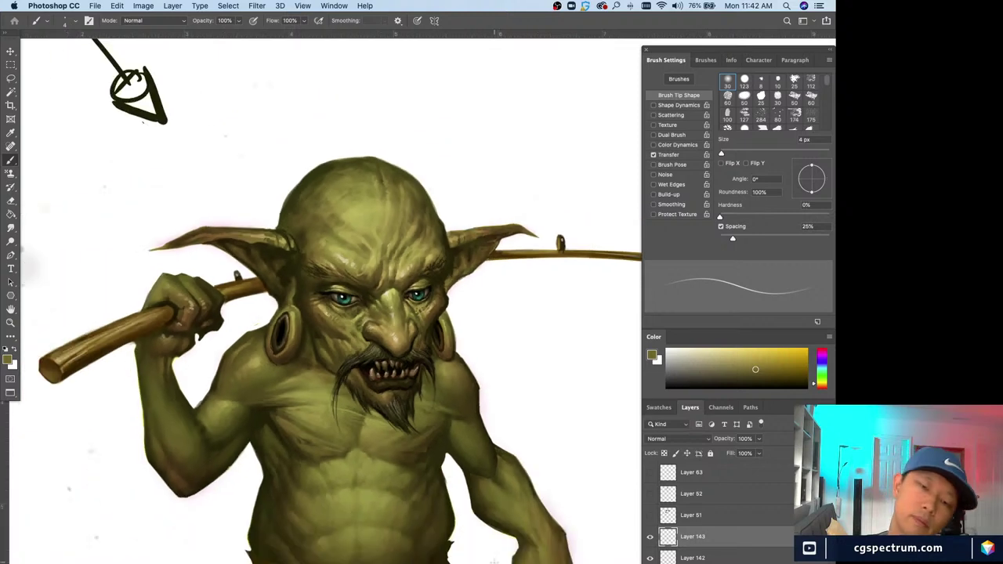
key("super+minus")
key("super+plus")
key("super+e")
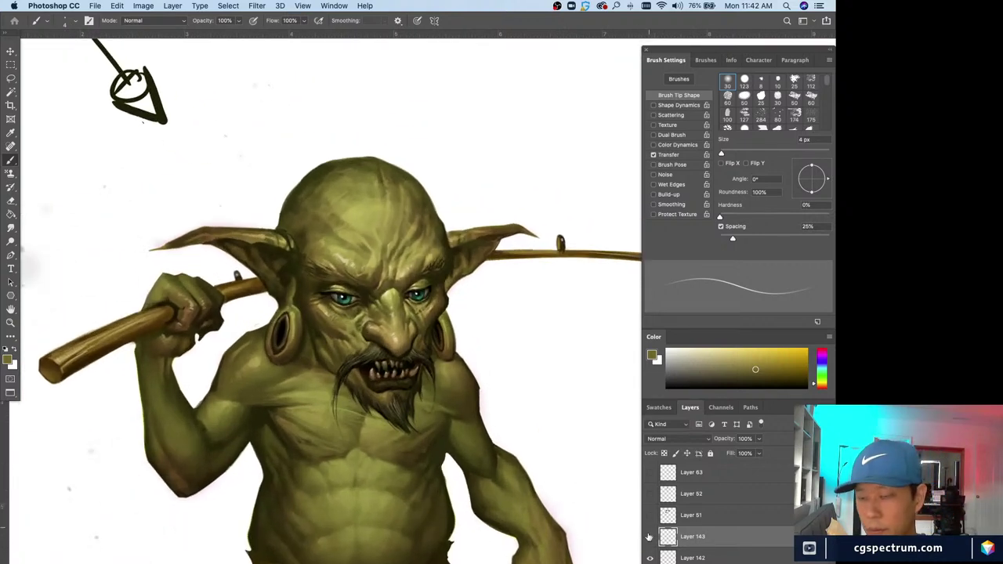
left_click(651, 536)
left_click(650, 535)
left_click(803, 560)
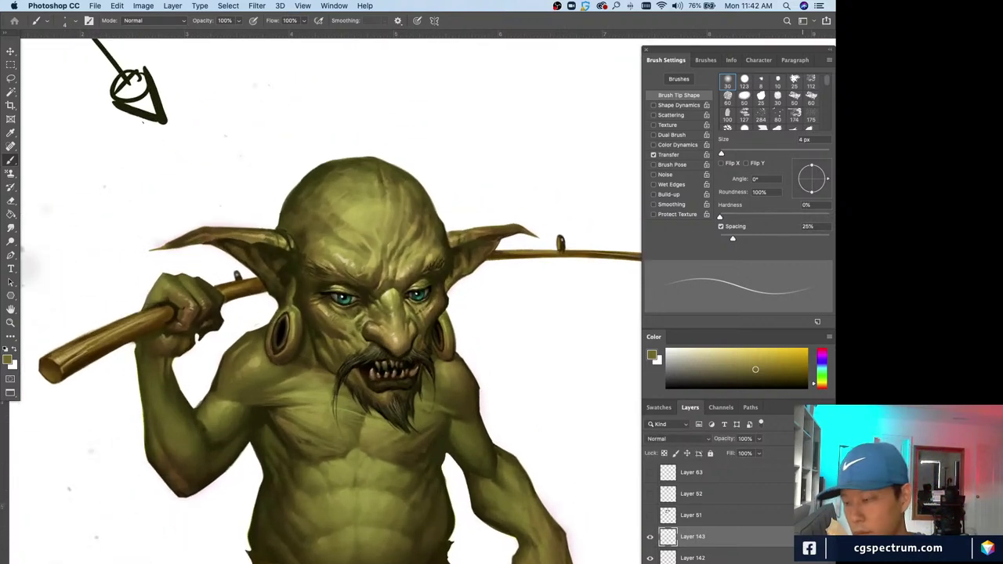
- Sample dark browns around the mouth and shade the lower lip beneath the teeth with a 4 to 6 px brush
key("super+plus")
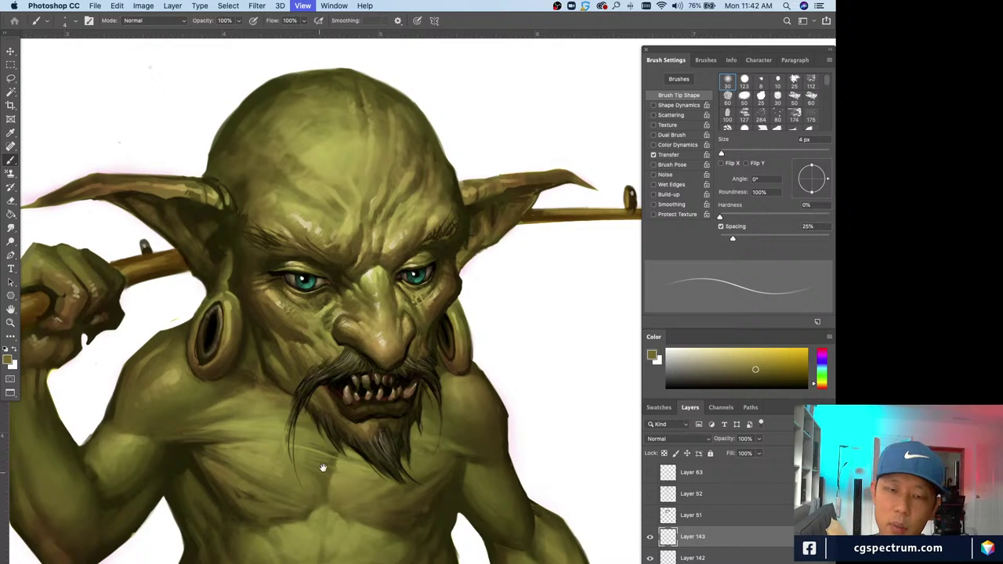
left_click_drag(322, 468, 273, 426)
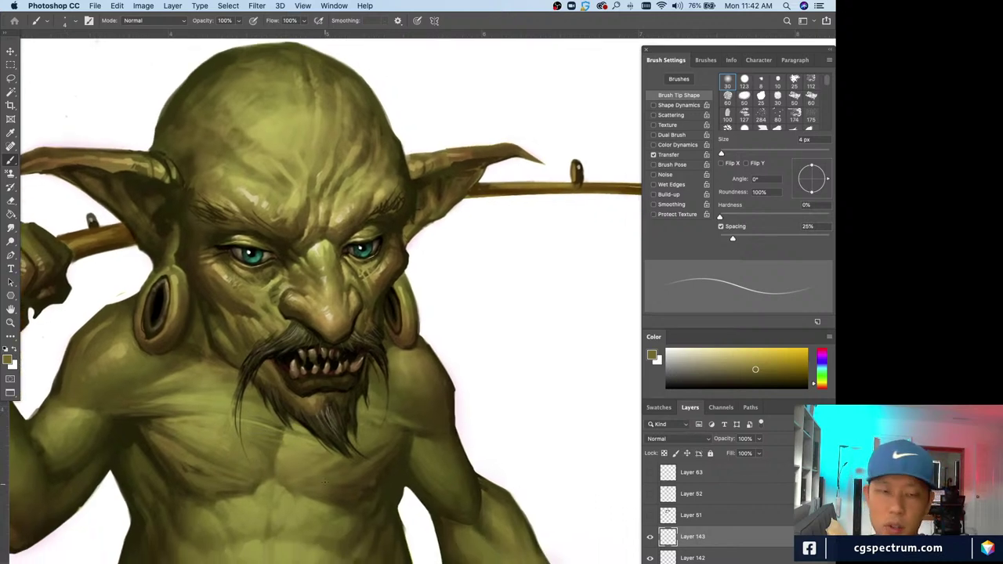
scroll(326, 481, "up", 2)
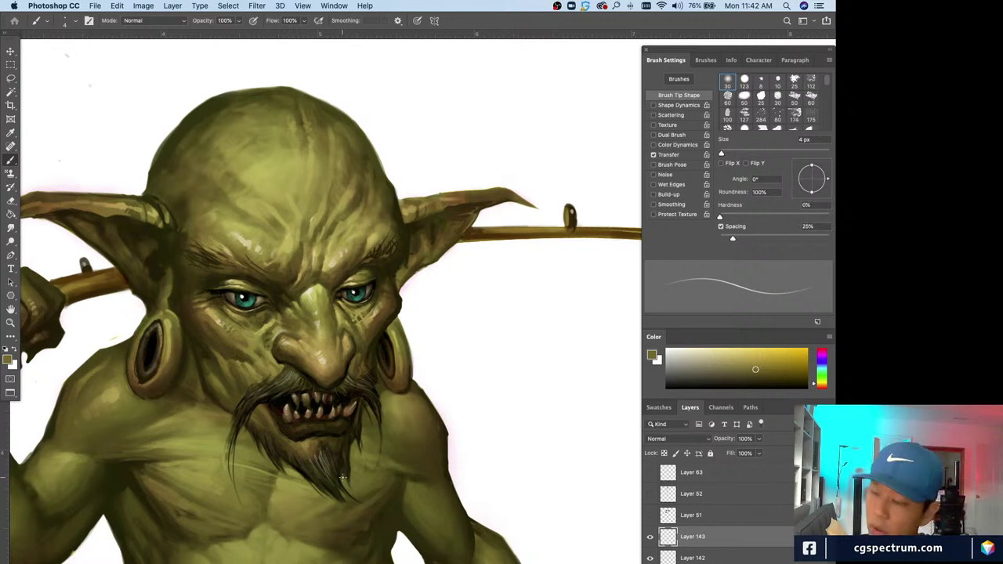
left_click_drag(303, 481, 295, 472)
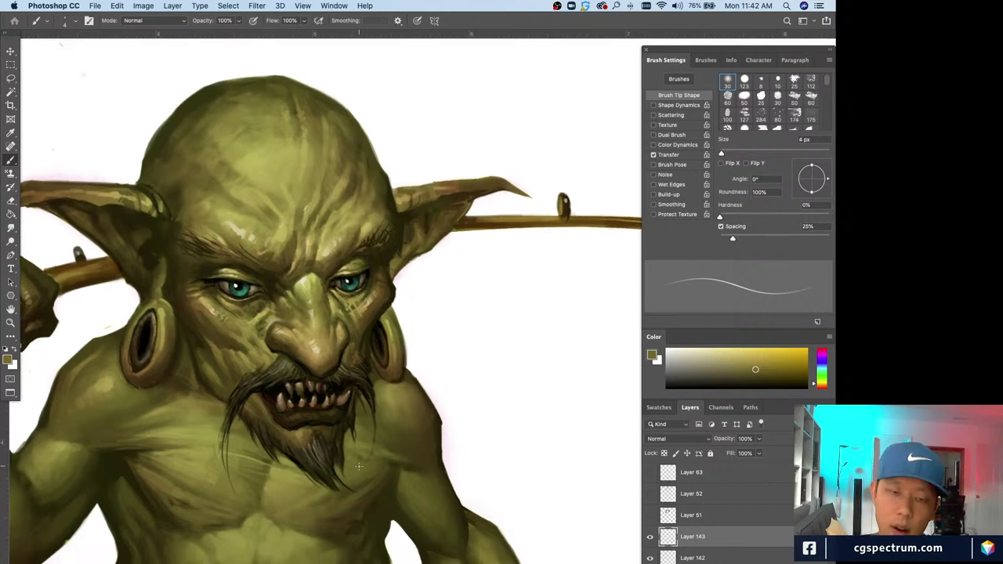
left_click(299, 418, "alt")
left_click(332, 415, "alt")
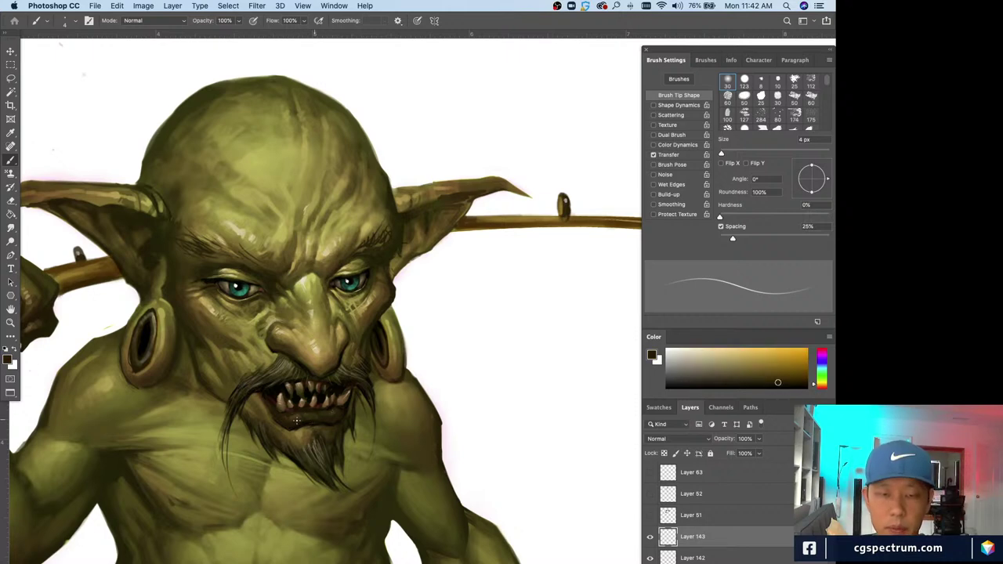
left_click(301, 415, "alt")
key("bracketright")
key("bracketright")
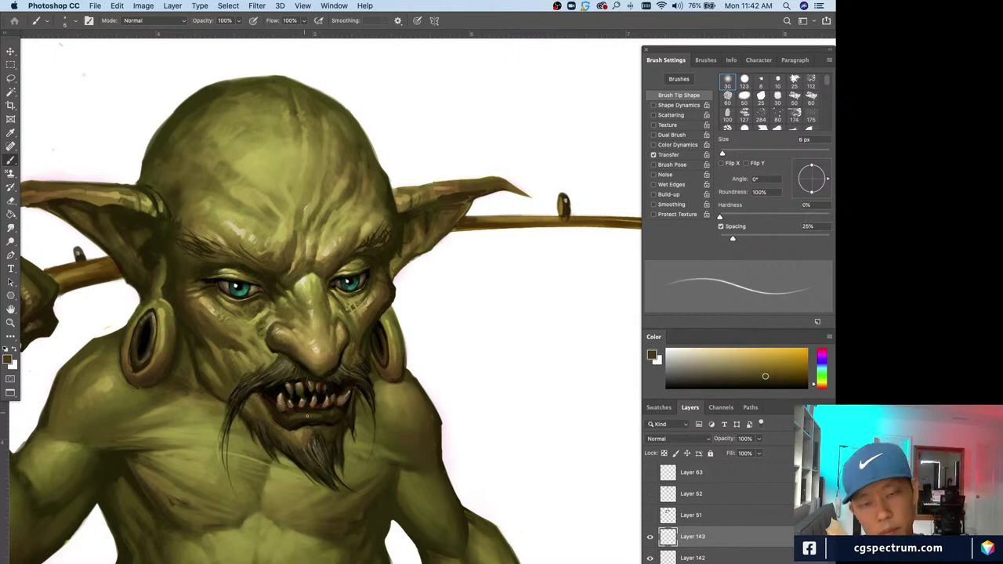
left_click(335, 421, "alt")
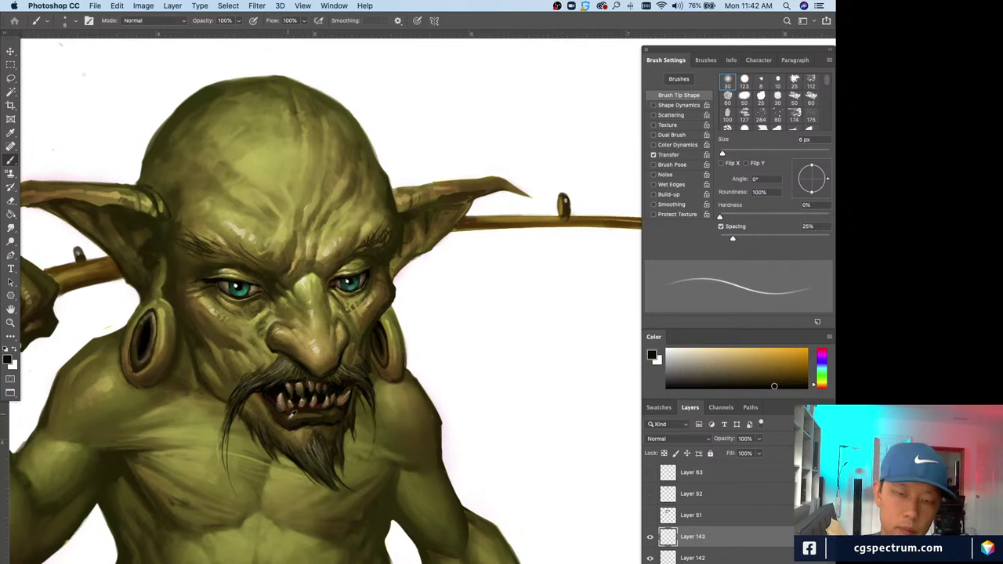
- Shade the middle of the lower lip with sampled dark browns, varying the brush size between 8 and 15 px
left_click(296, 414, "alt")
key("bracketright")
key("bracketright")
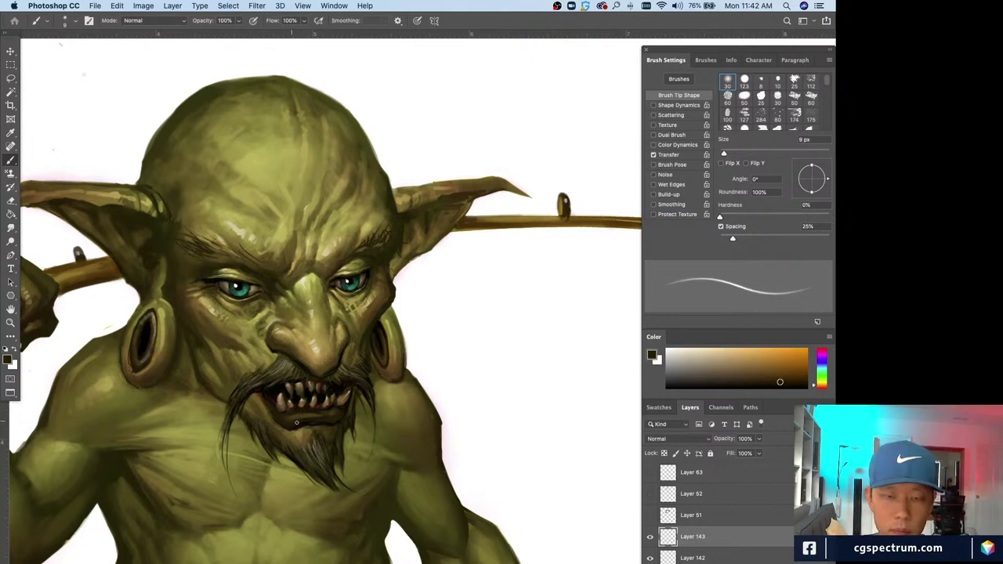
left_click(314, 350, "alt")
key("bracketright")
key("bracketright")
left_click(315, 416, "alt")
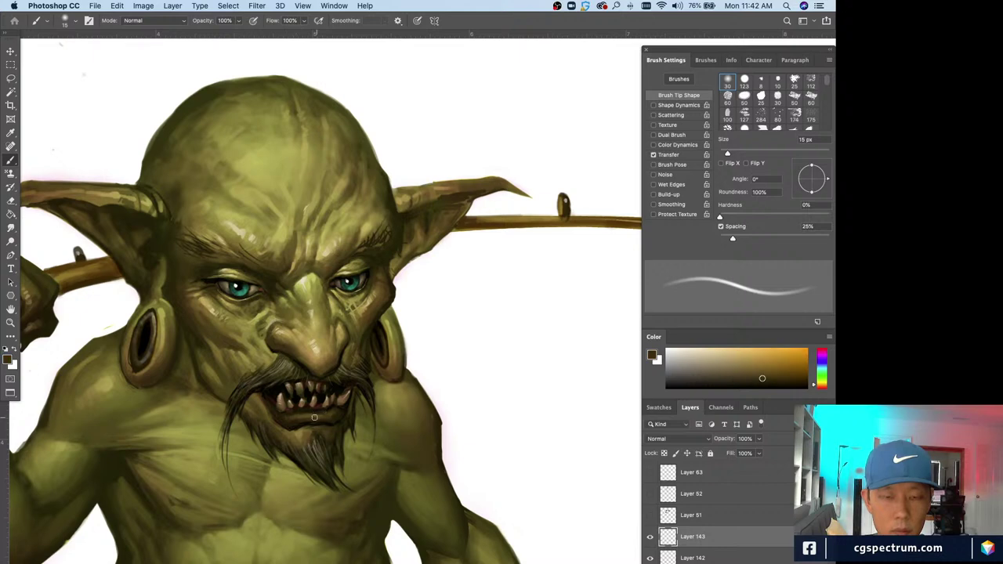
key("bracketleft")
key("bracketleft")
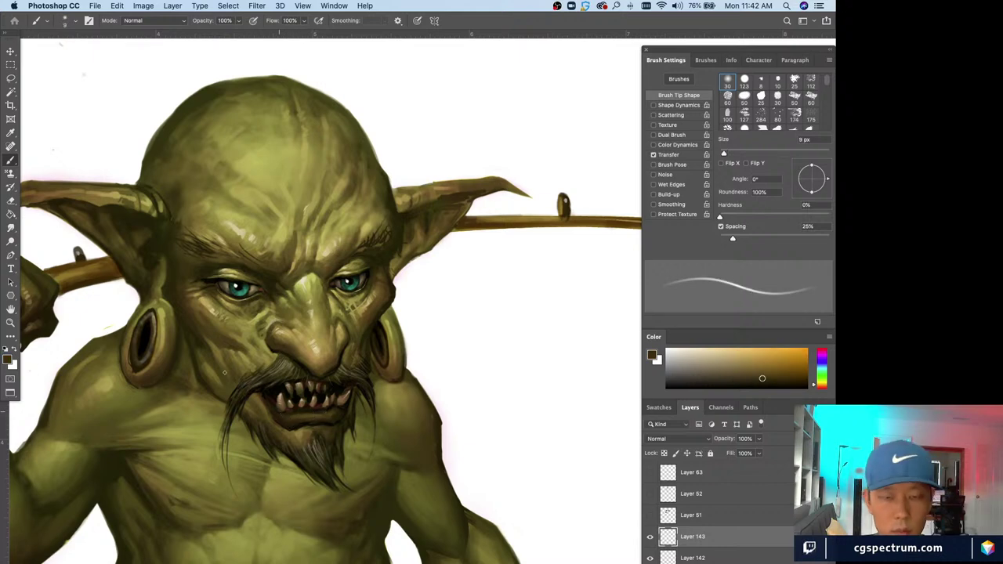
- Blend the lower lip's far side beneath the teeth with sampled browns, using a 10 px brush
left_click(336, 420, "alt")
left_click(332, 415, "alt")
key("bracketright")
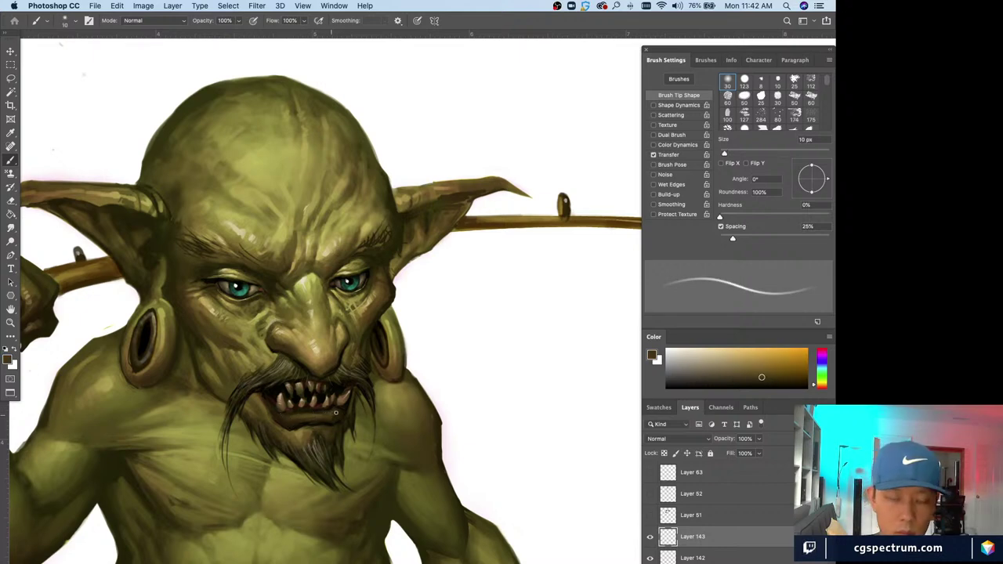
left_click(334, 411, "alt")
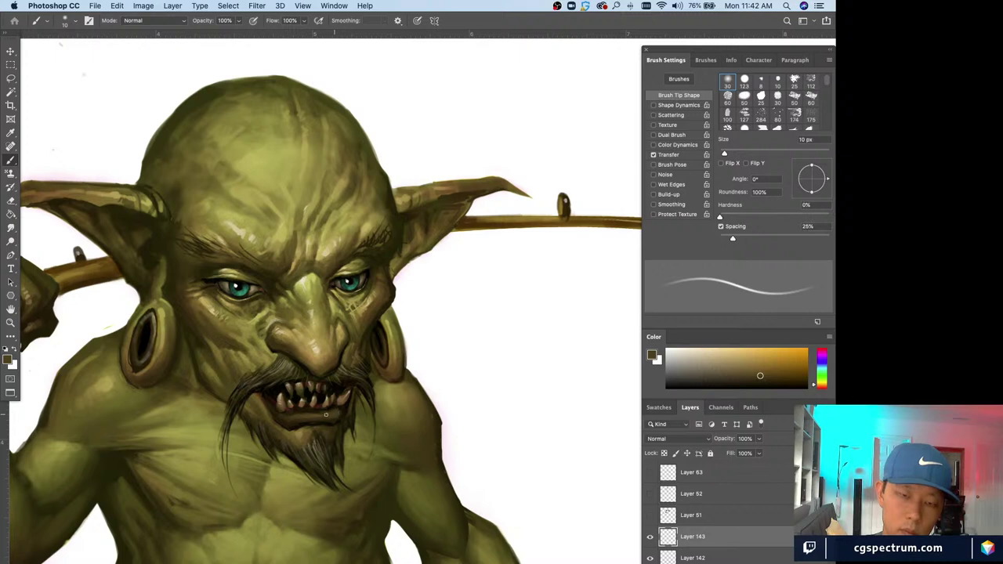
left_click(332, 411, "alt")
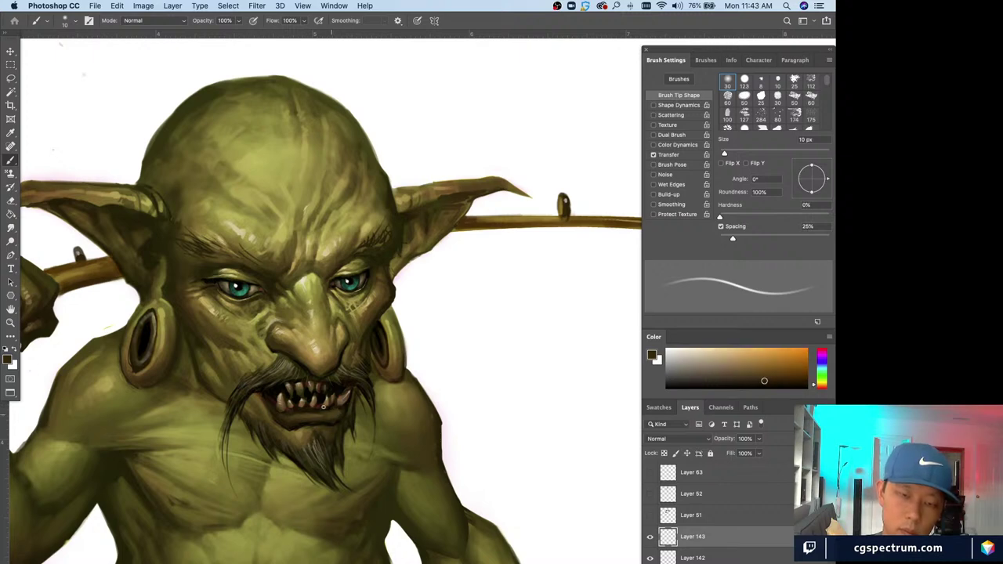
- Darken the far corner of the mouth beside the teeth with sampled near-black at 16 px, reducing the brush to 8 px
left_click(345, 404, "alt")
key("bracketright")
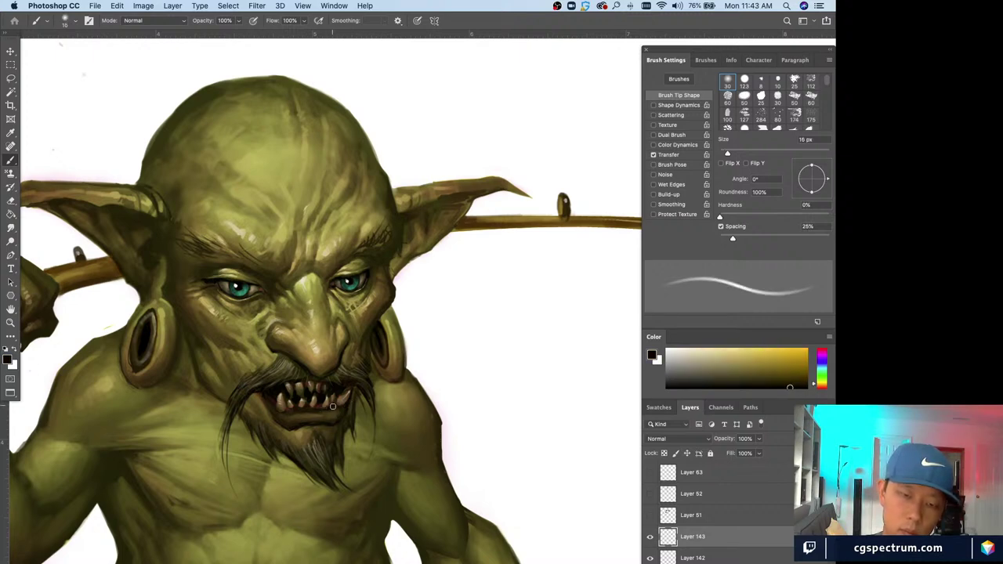
key("bracketleft")
key("bracketleft")
key("bracketleft")
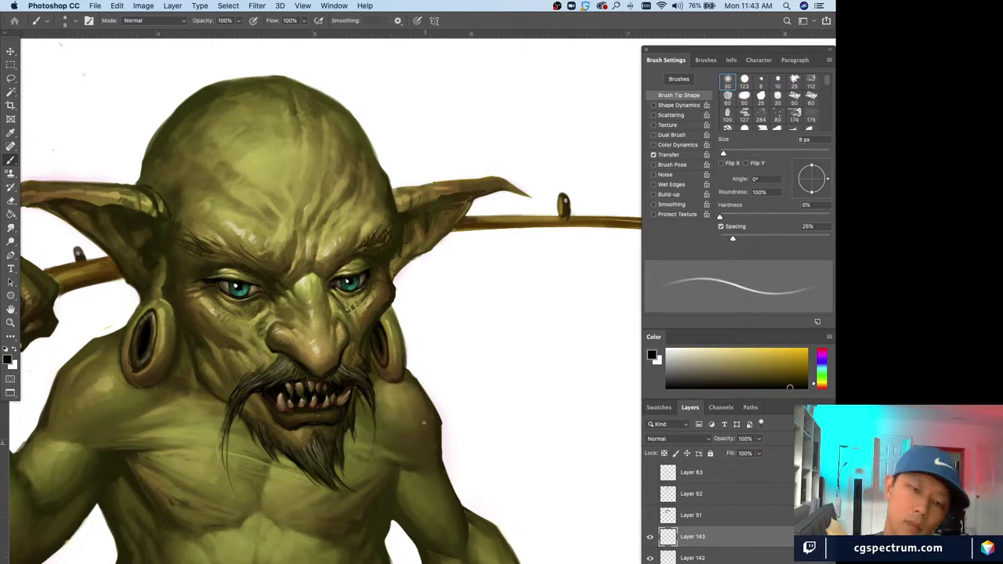
- Add a new layer and paint greyish-beige highlights along the lower lip with a 7 px brush, reduced to 4 px
key("super+minus")
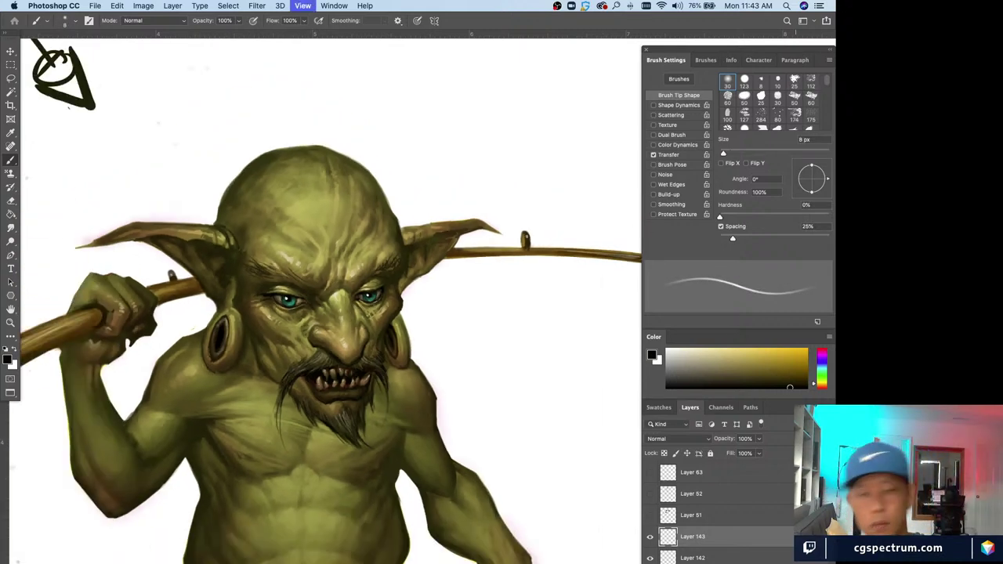
key("super+plus")
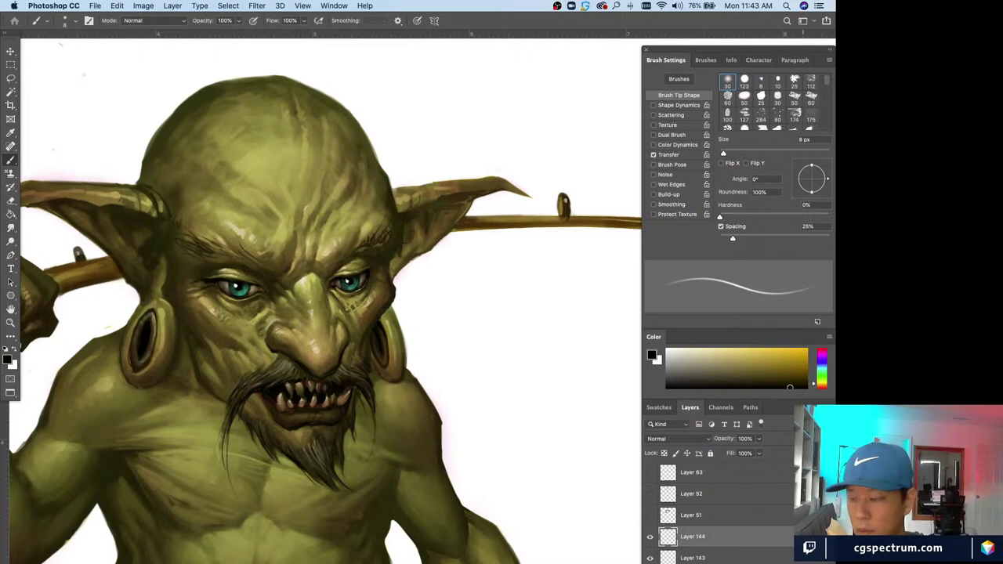
left_click(299, 413, "alt")
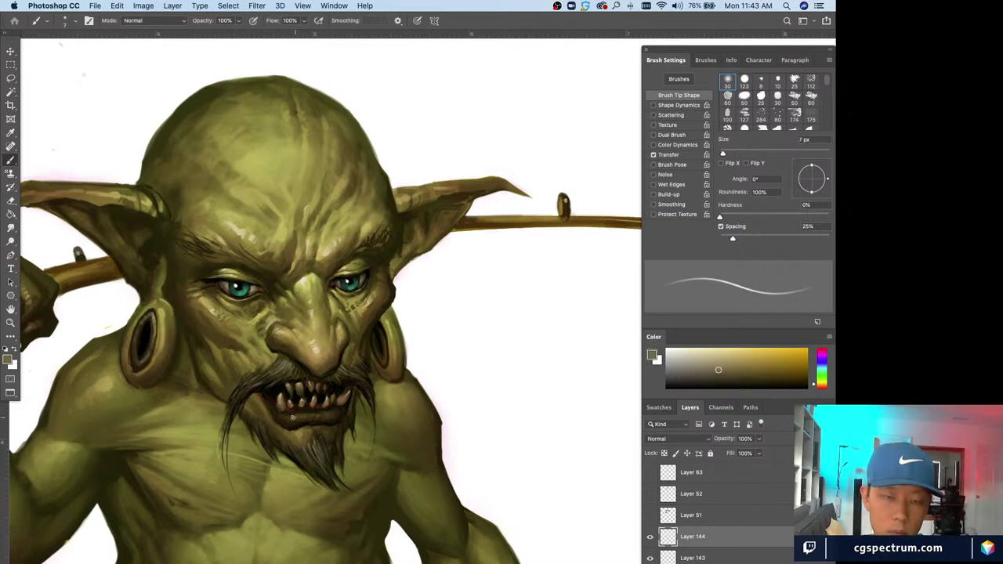
key("bracketright")
key("bracketleft")
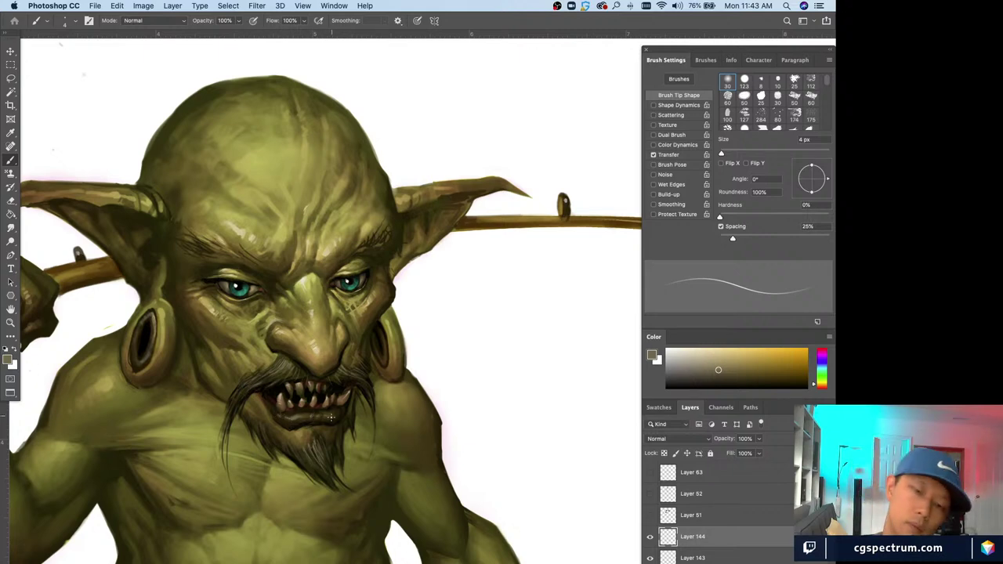
- Examine the whole goblin figure and its face at several magnifications to judge the lip highlights and the eyes
key("super+0")
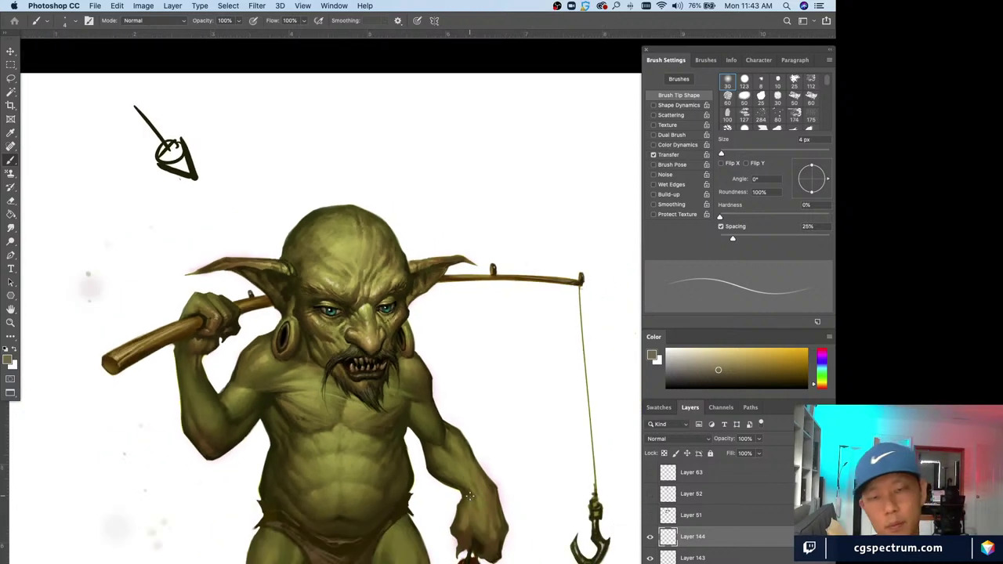
key("super+minus")
key("super+plus")
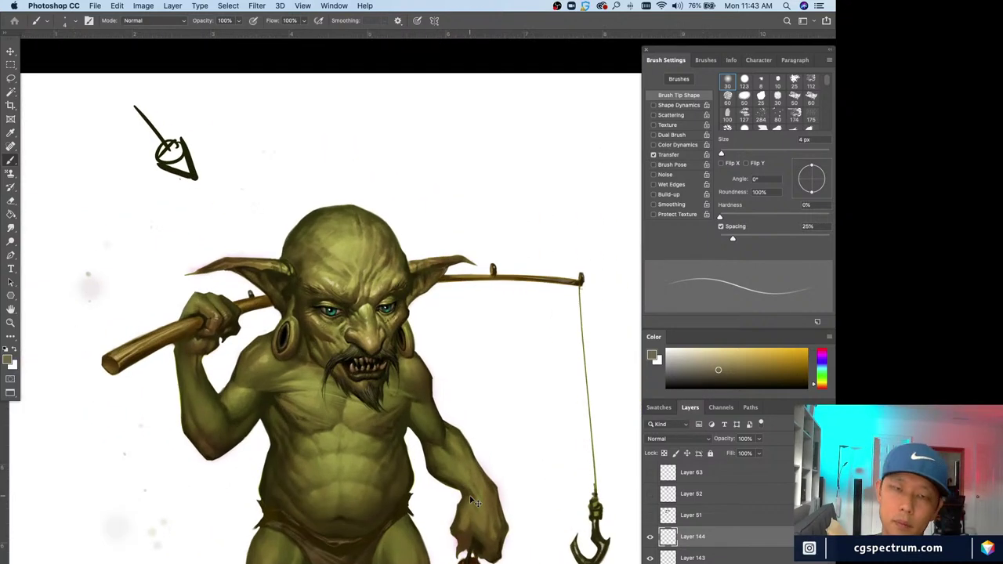
key("super+minus")
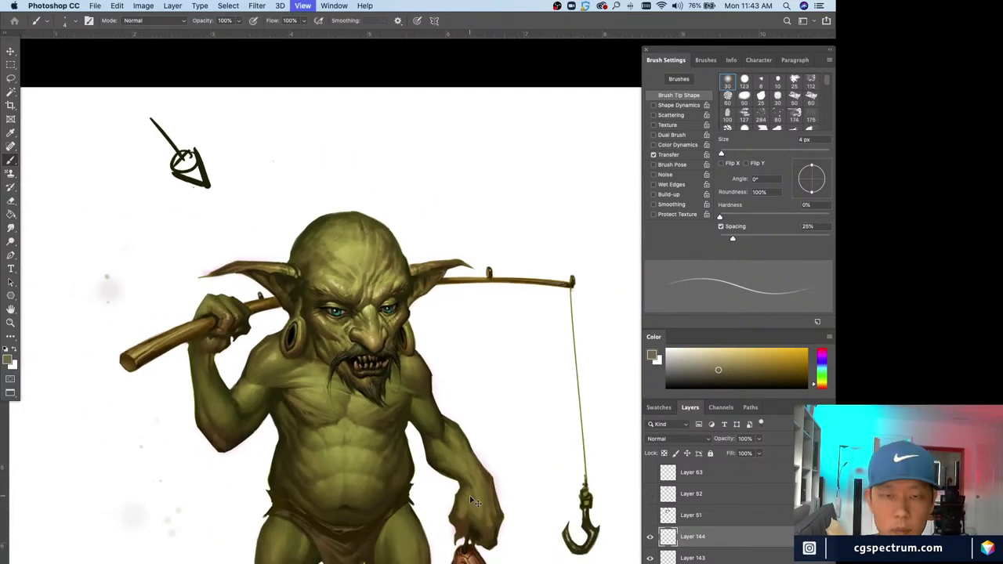
key("super+plus")
key("super+plus")
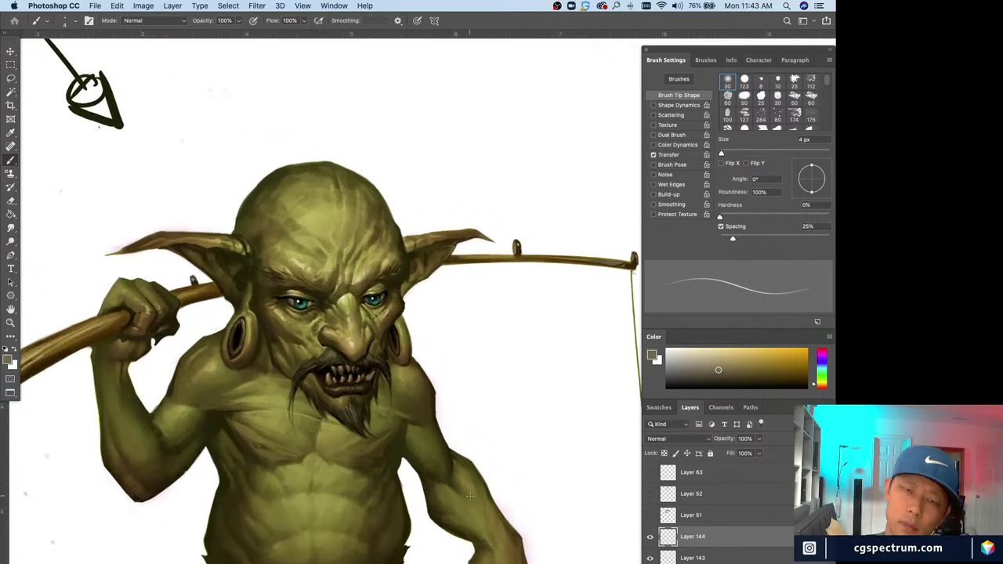
key("super+minus")
key("super+minus")
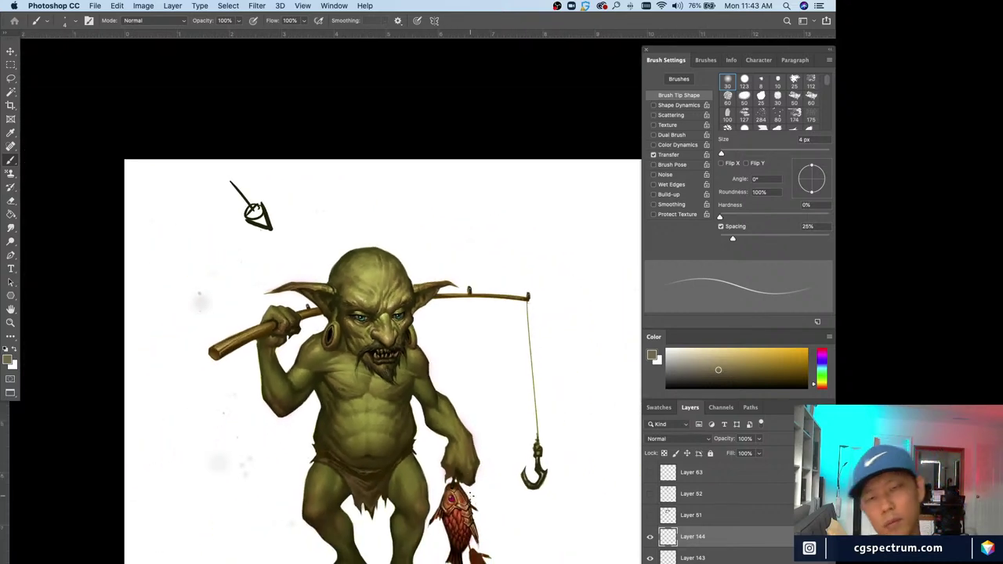
key("super+plus")
key("super+plus")
key("super+plus")
key("super+plus")
key("super+plus")
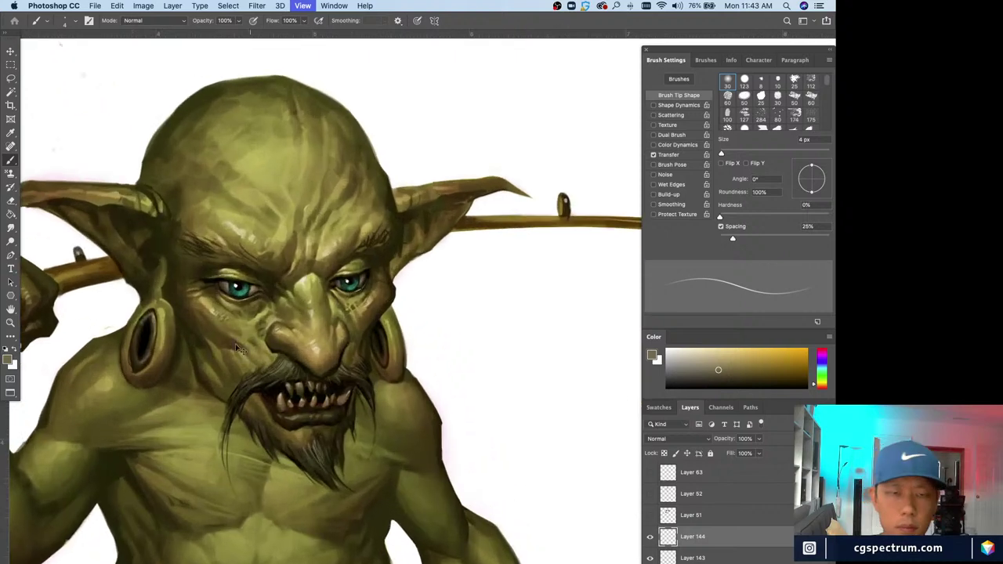
key("super+plus")
key("super+plus")
key("super+plus")
key("super+plus")
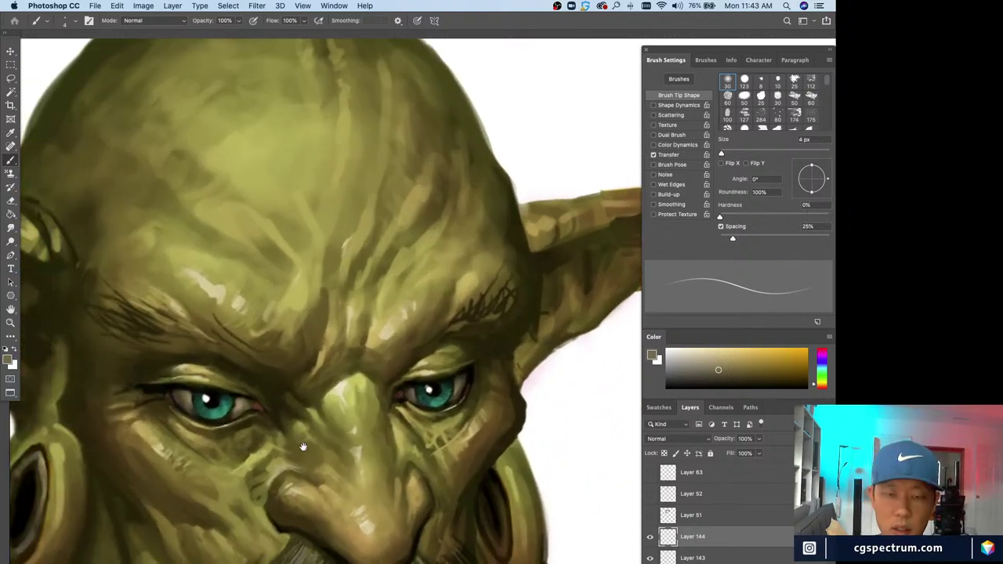
- Copy the pupil and catchlight area of each eye onto its own new layer and reposition it slightly
key("l")
mouse_move(246, 392)
left_mouse_down()
mouse_move(261, 402)
mouse_move(253, 415)
mouse_move(246, 391)
left_mouse_up()
key("super+j")
key("v")
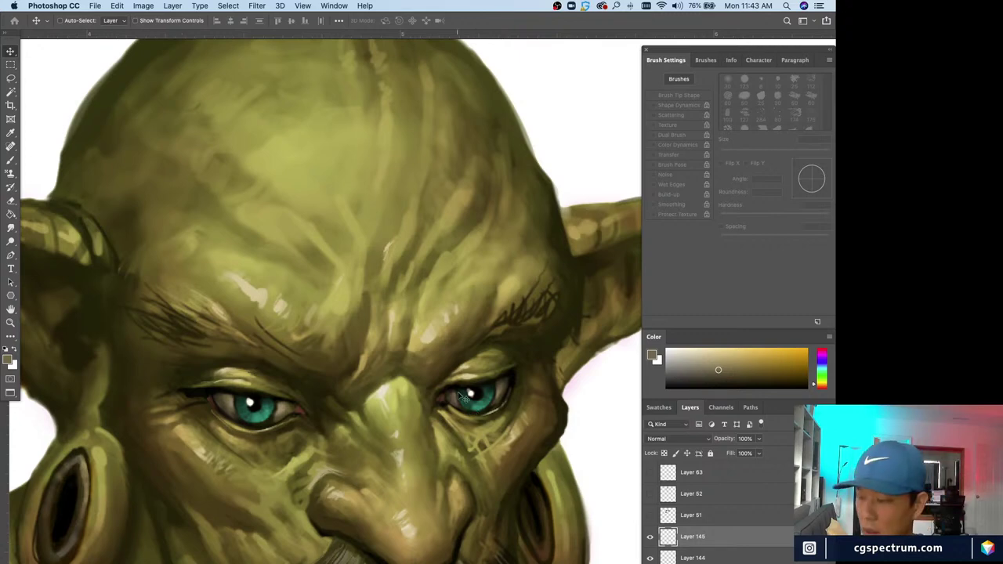
key("l")
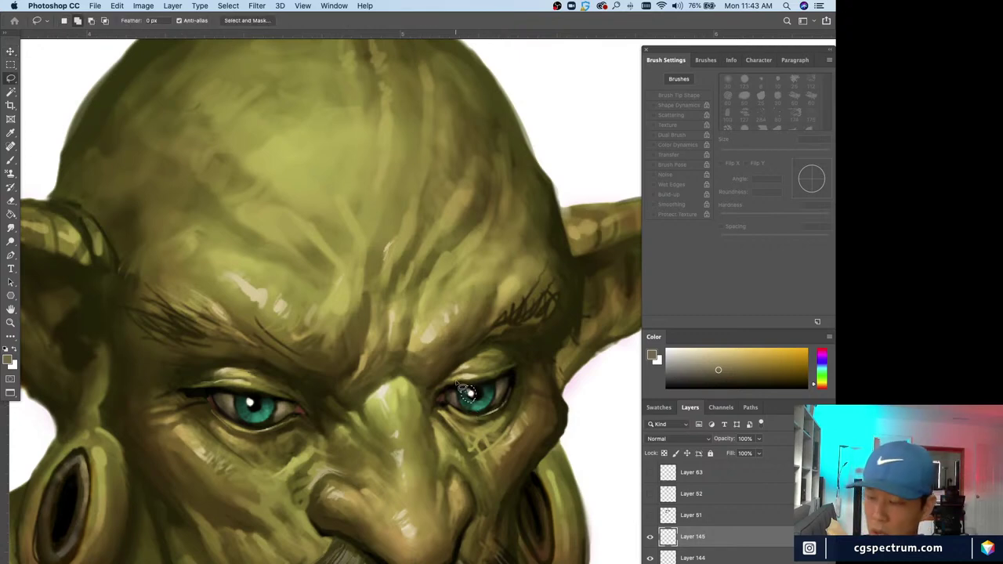
key("super+j")
key("v")
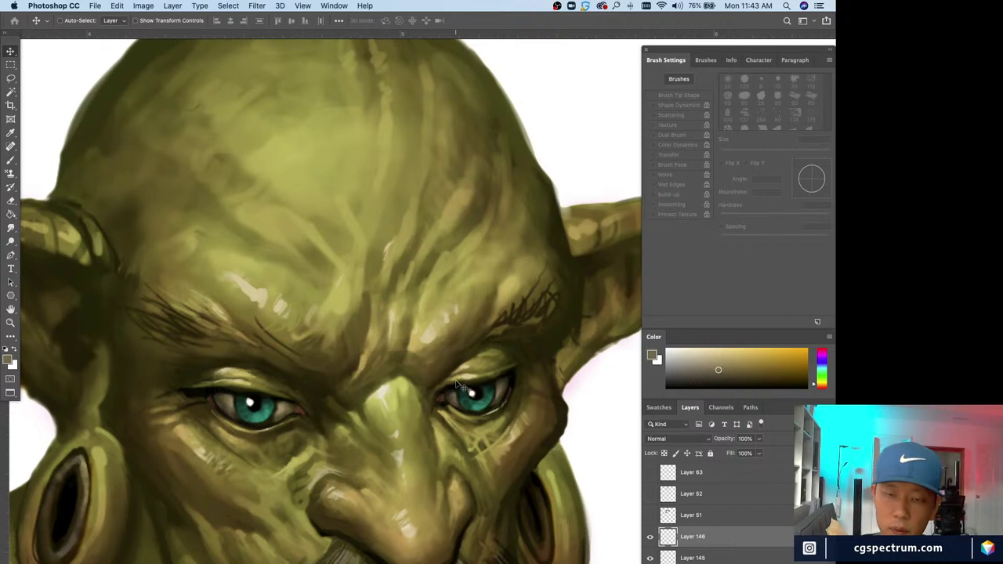
- Merge the two copied eye layers into Layer 145 and compare the gaze with that layer hidden and shown
key("super+minus")
key("super+minus")
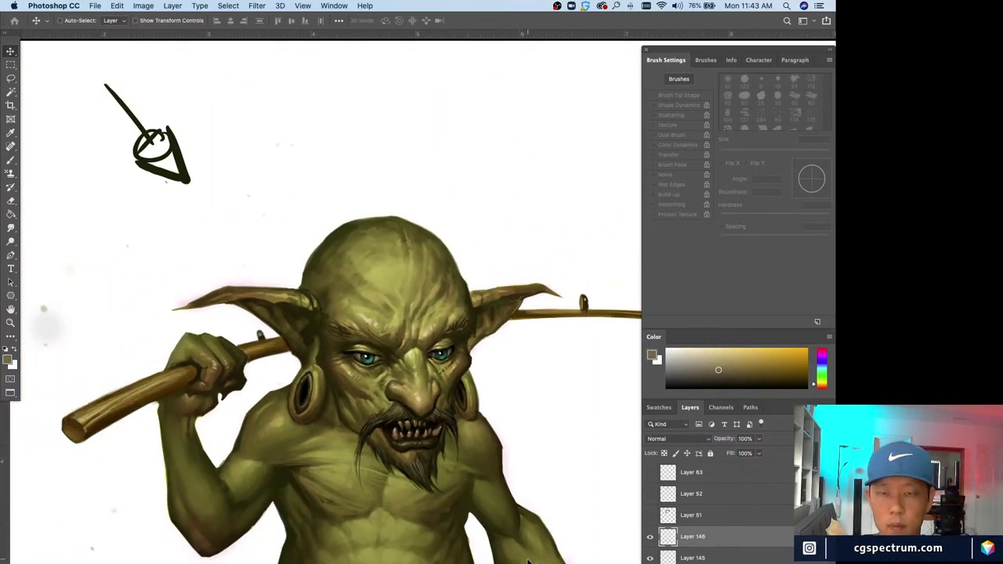
key("super+e")
left_click(650, 537)
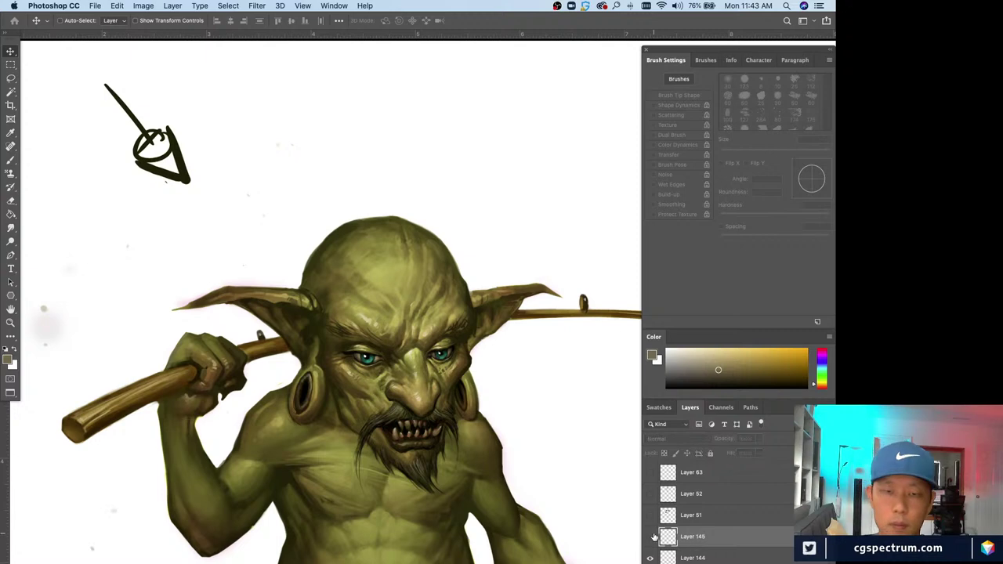
left_click(650, 537)
- Review the full goblin painting from overall view to close-up, checking the gaze, face and overall figure
key("super+minus")
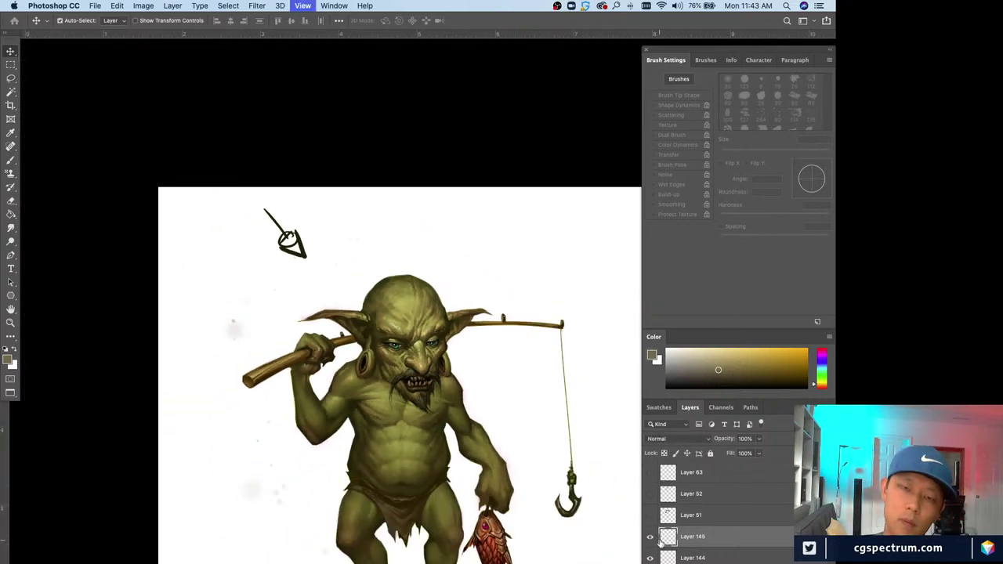
key("super+plus")
key("super+plus")
key("super+plus")
key("super+plus")
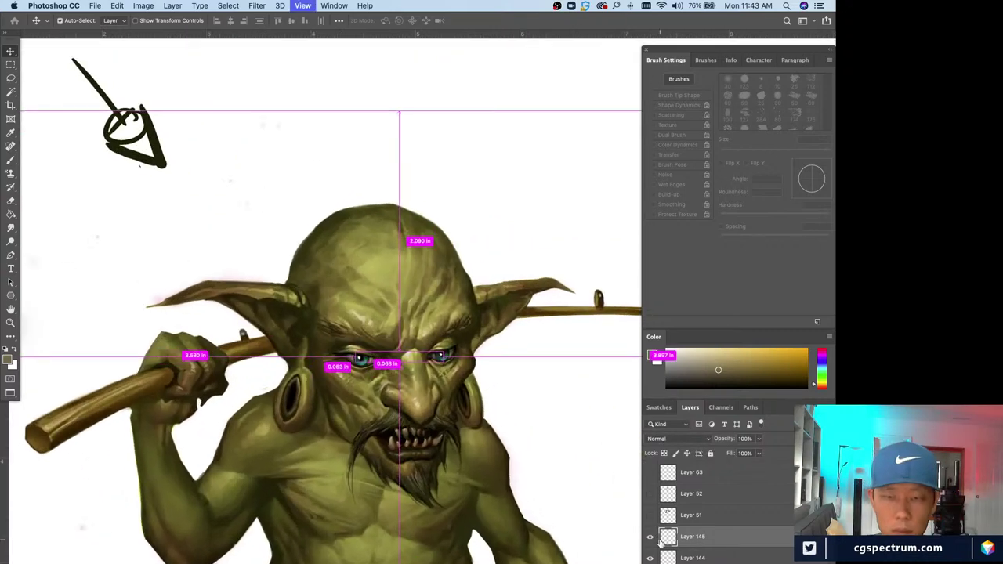
key("super+0")
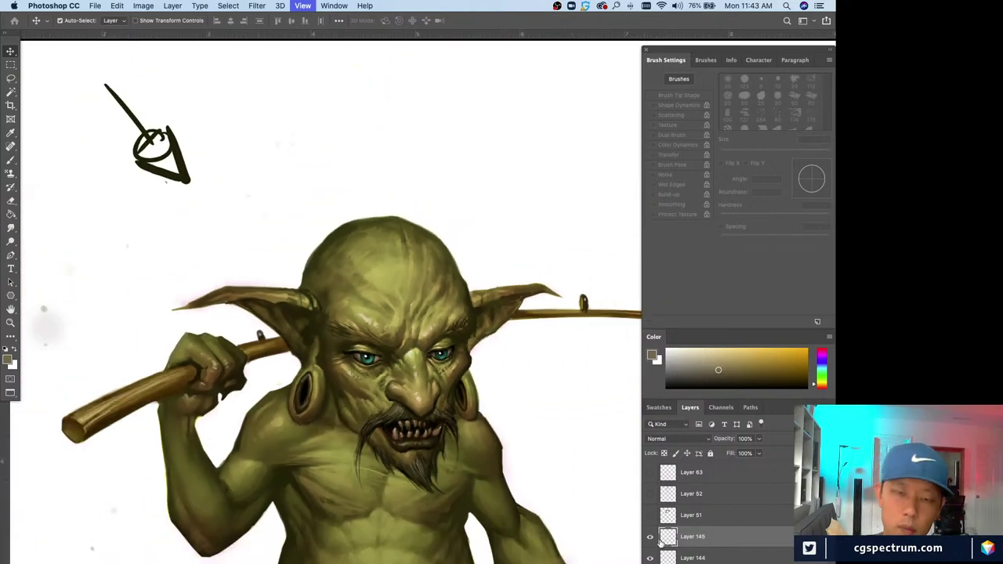
key("super+plus")
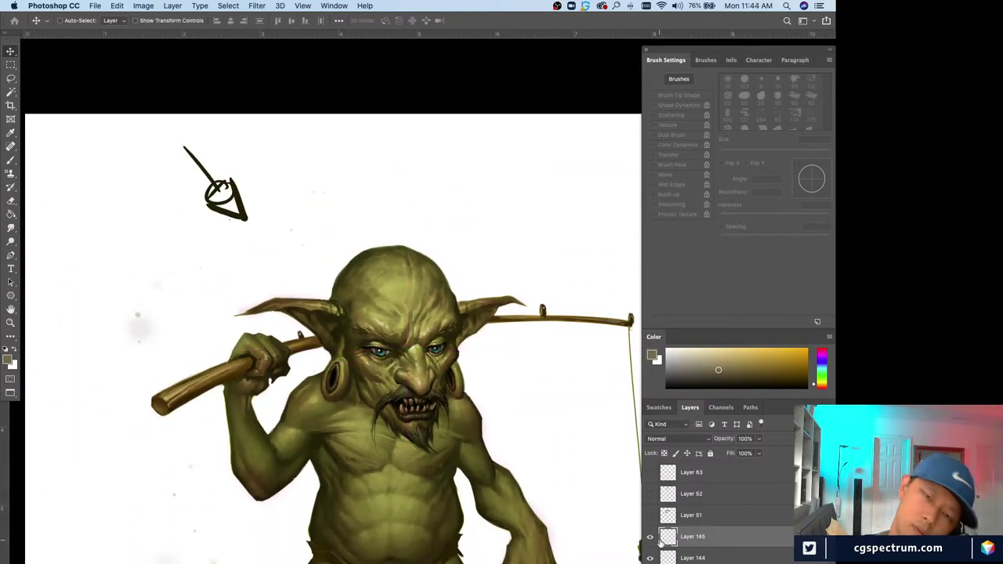
key("super+minus")
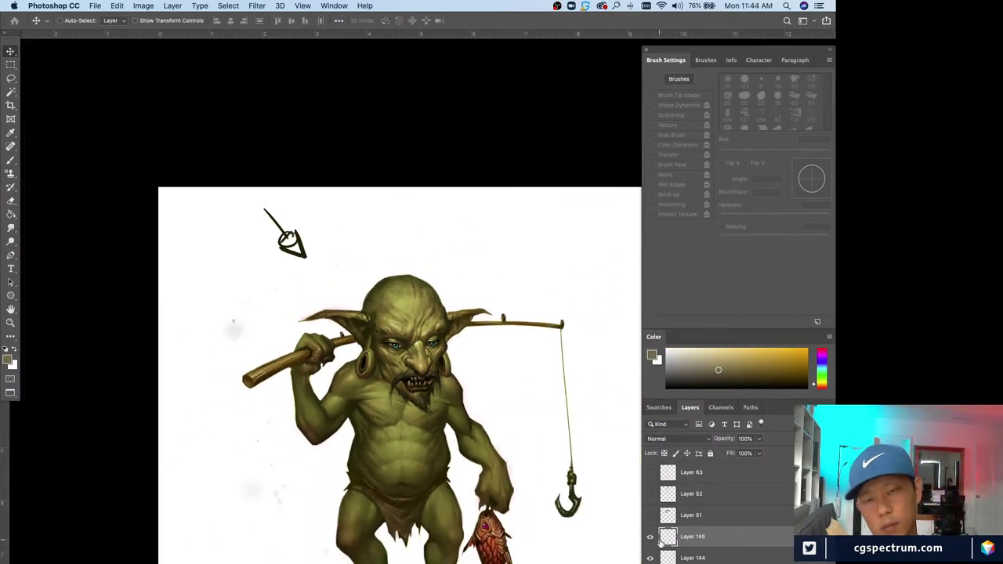
key("super+minus")
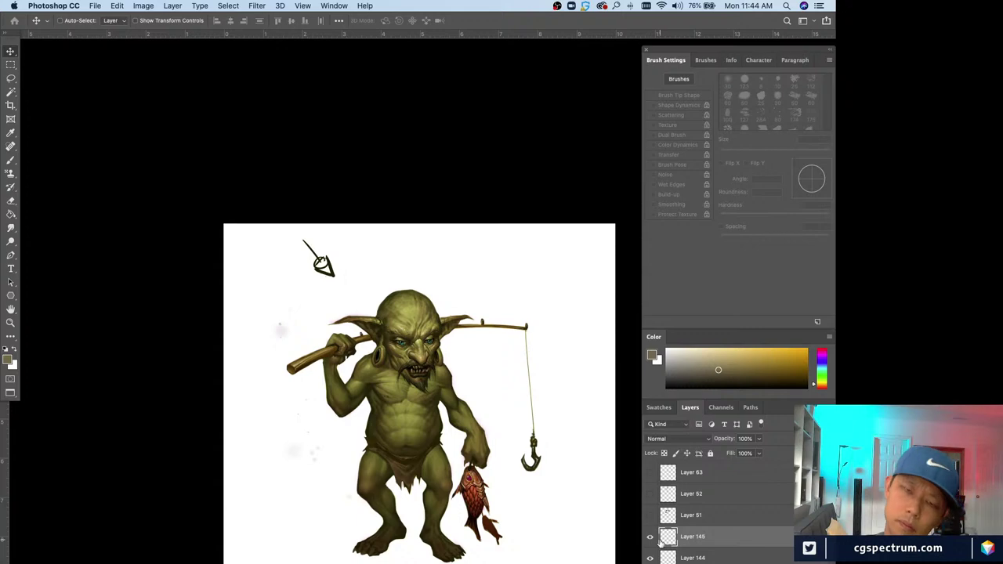
key("super+plus")
key("super+plus")
key("b")
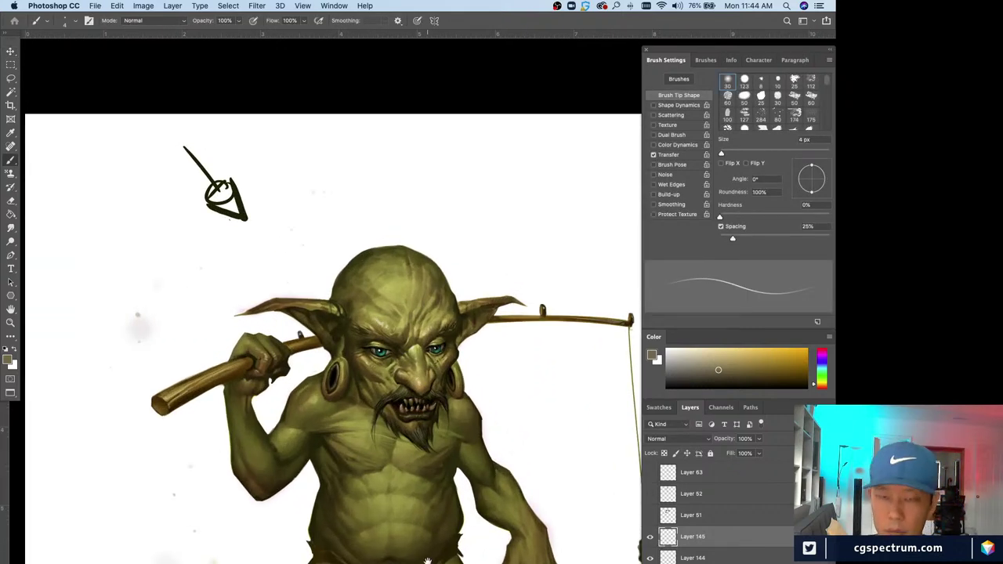
scroll(438, 501, "down", 3)
key("super+minus")
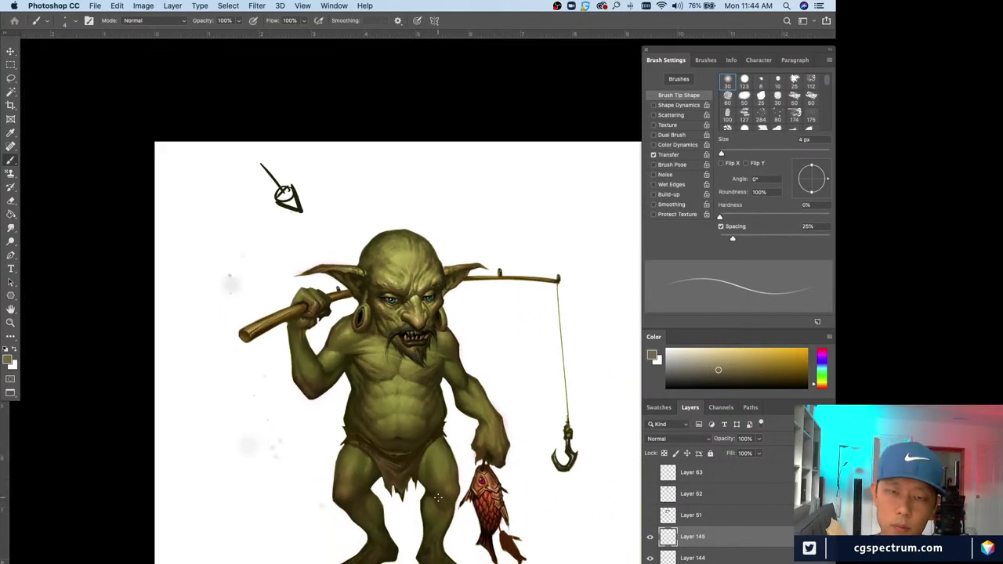
key("super+minus")
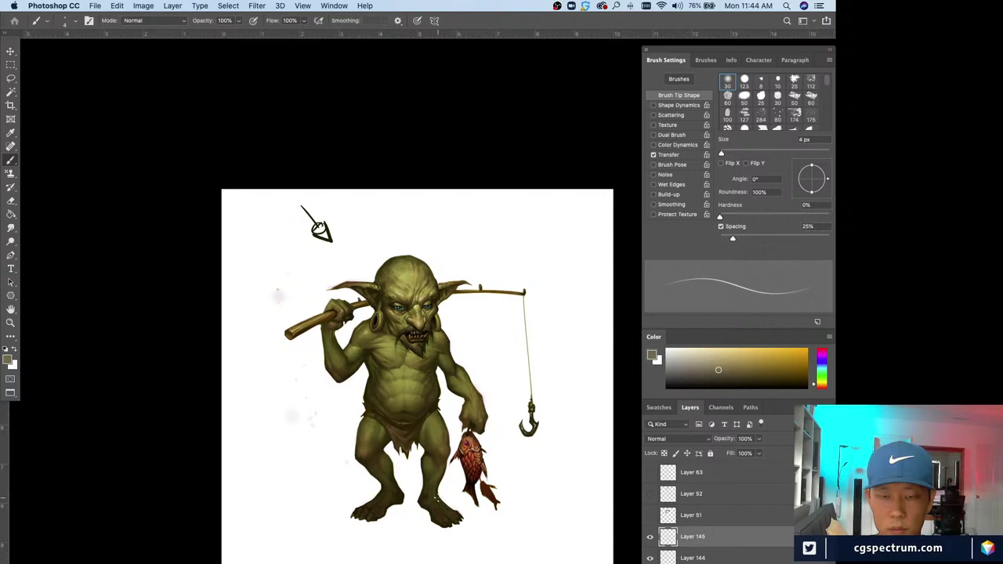
key("super+plus")
key("super+plus")
key("super+minus")
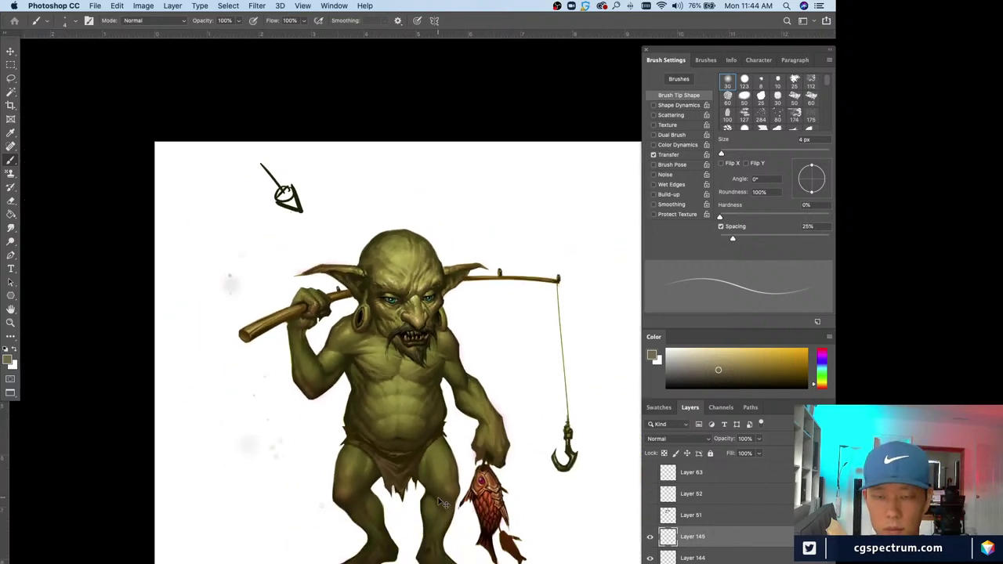
key("super+plus")
key("super+plus")
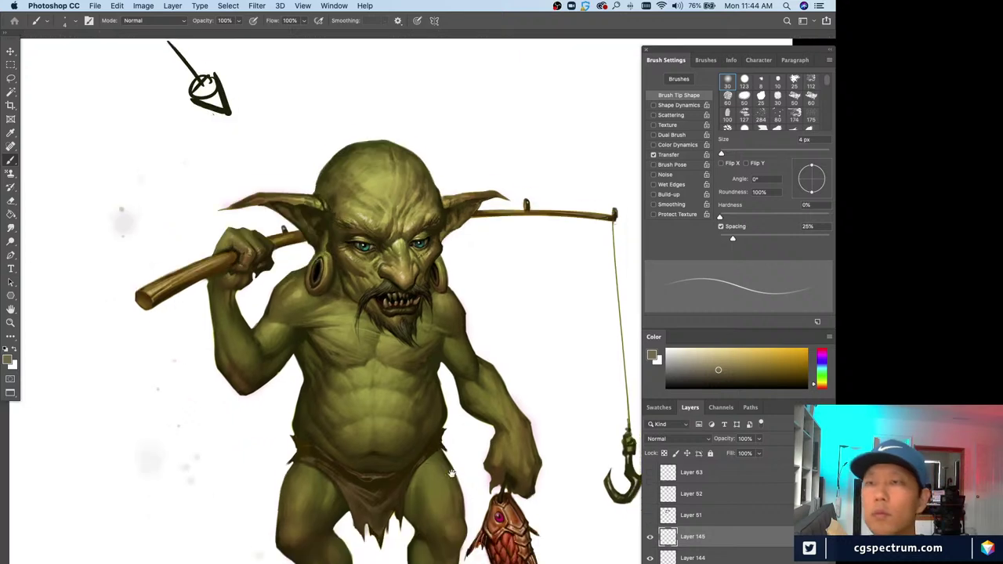
- Add a new layer above Layer 145 and set up a black 3 px soft brush for detailing the goblin's eyes
left_click_drag(451, 473, 445, 429)
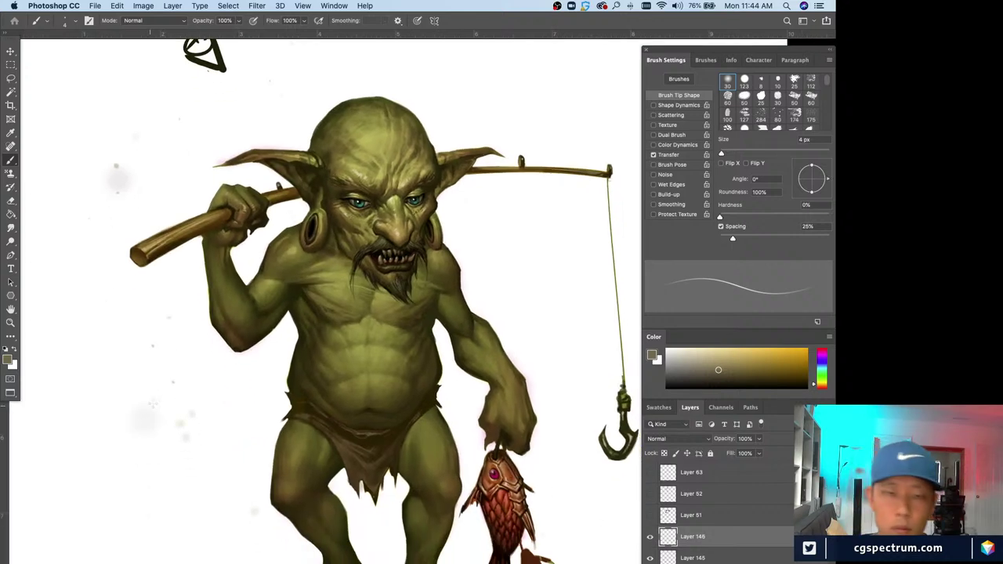
key("super+plus")
left_click_drag(168, 397, 184, 473)
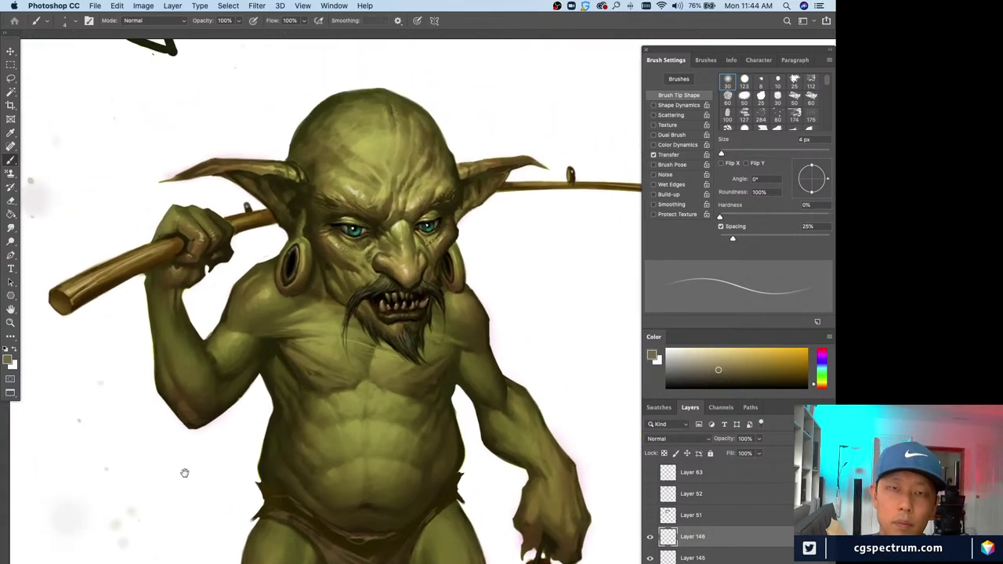
key("super+plus")
key("super+plus")
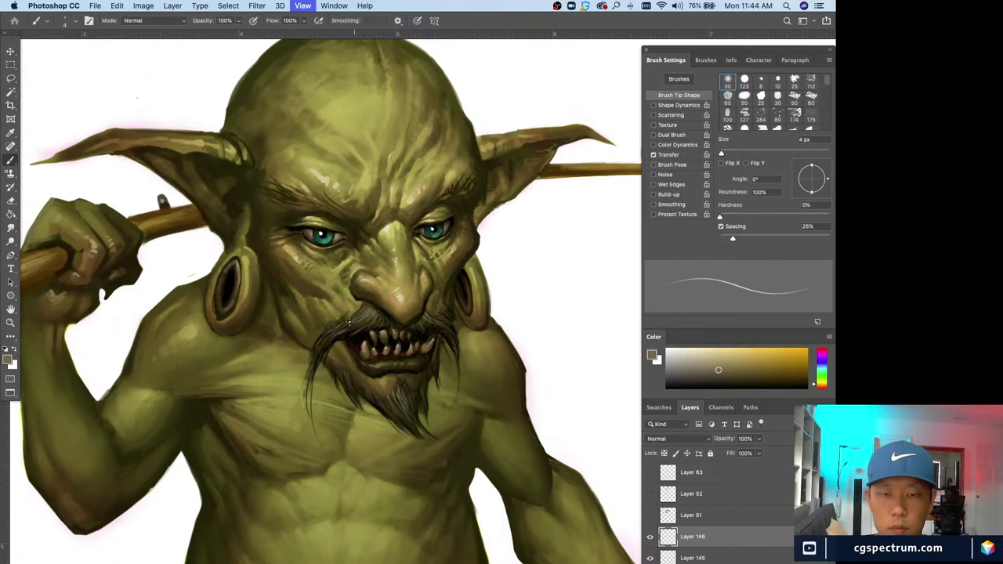
left_click_drag(349, 321, 352, 431)
left_click(354, 431, "alt")
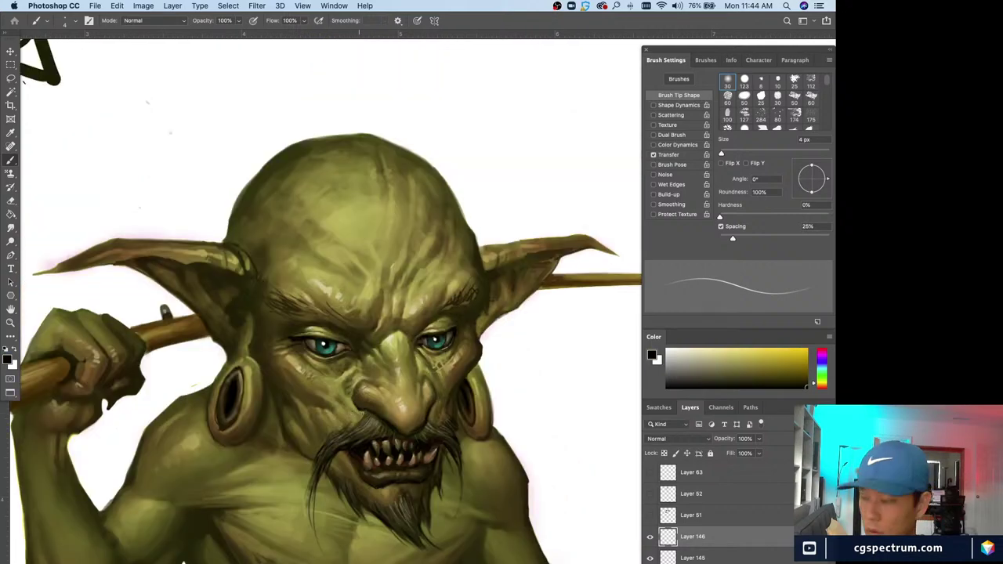
key("bracketleft")
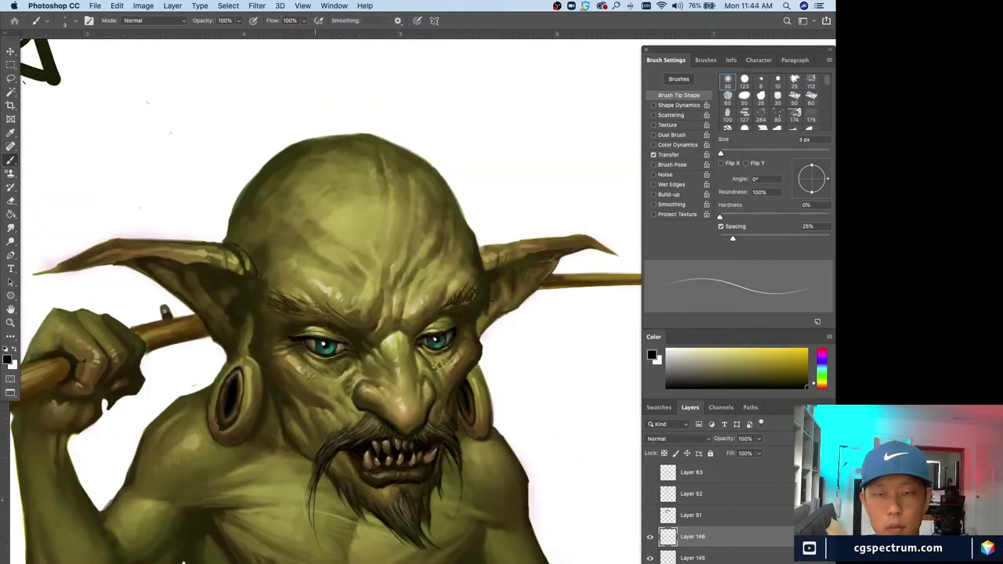
- Darken the upper eyelid crease of the eye nearest the raised fist with fine near-black strokes, using brush sizes from 3 to 1 px
key("super+plus")
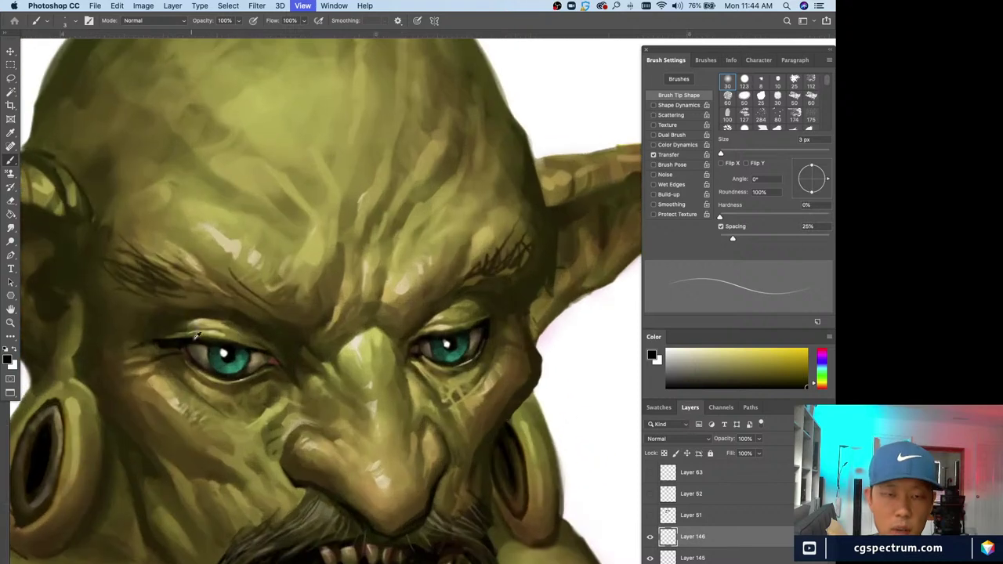
left_click(201, 337, "alt")
key("bracketleft")
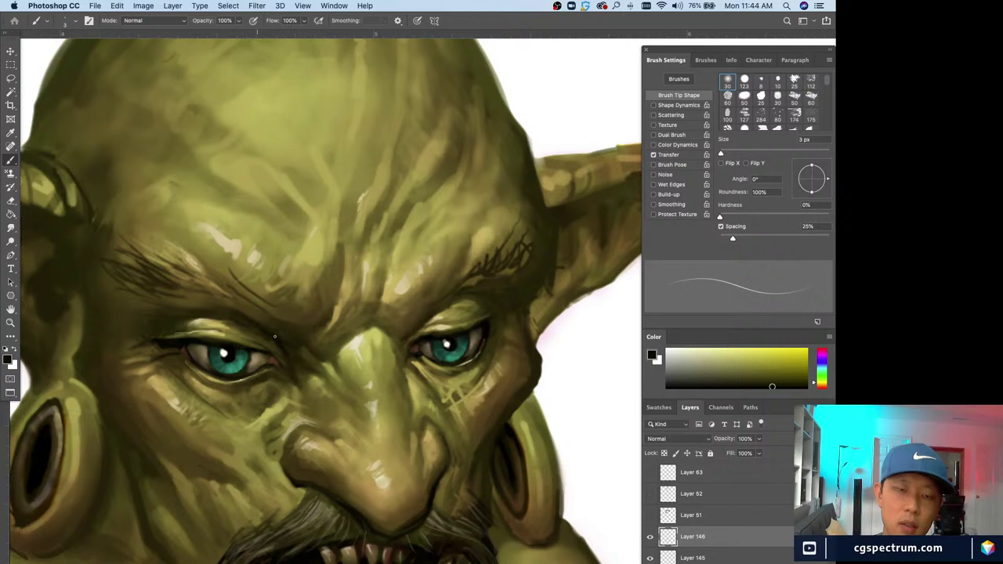
key("bracketleft")
key("bracketleft")
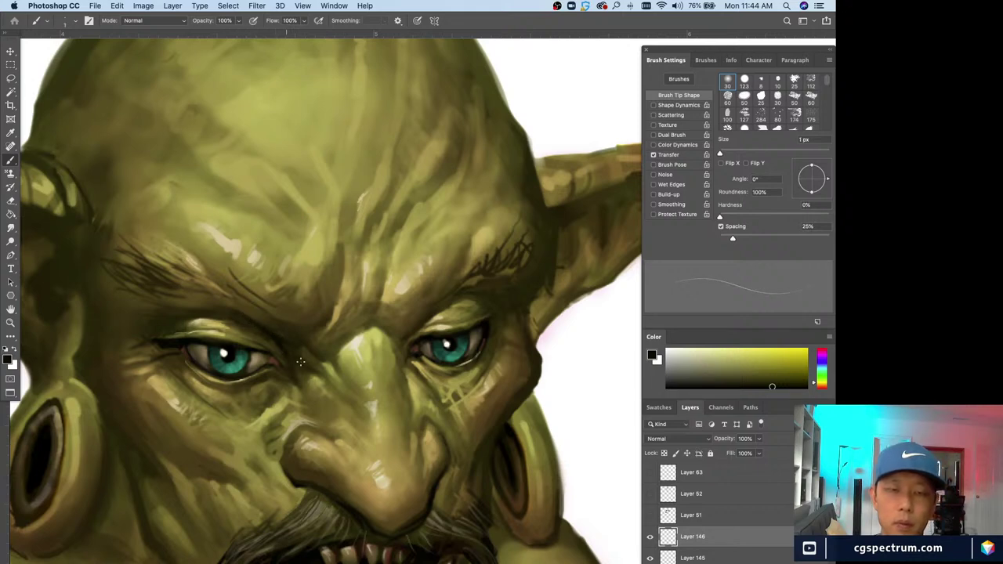
key("bracketright")
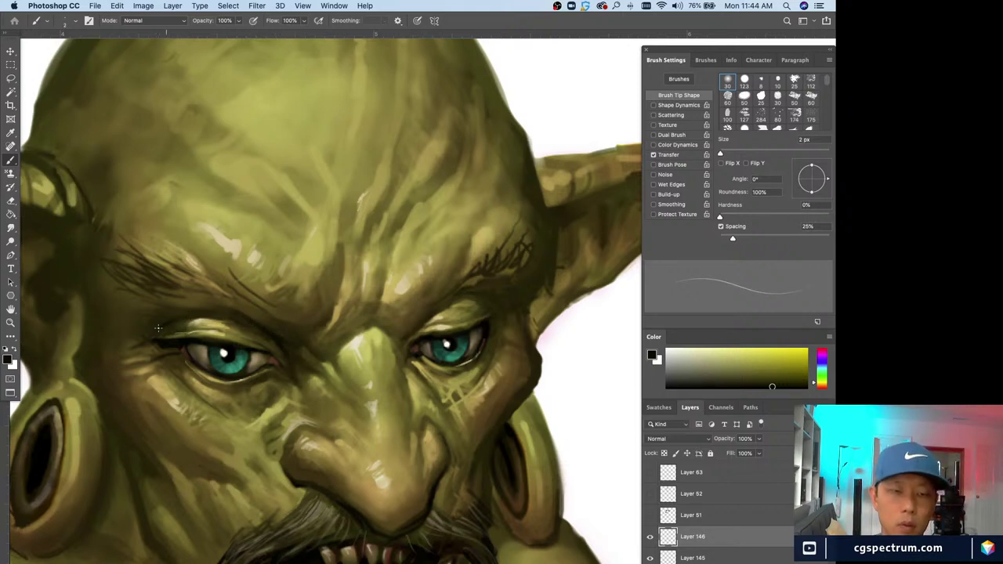
scroll(145, 317, "left", 5)
scroll(145, 318, "up", 2)
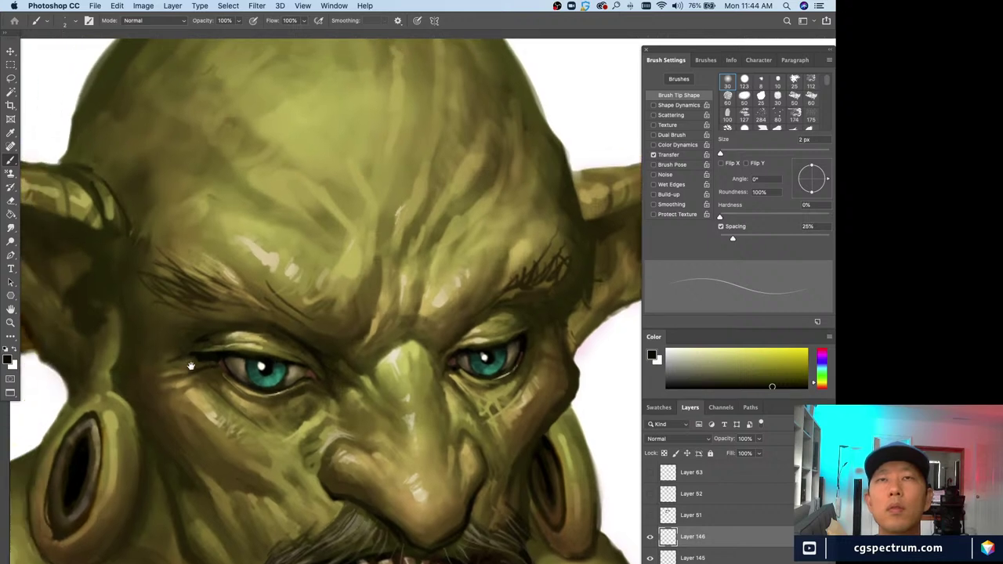
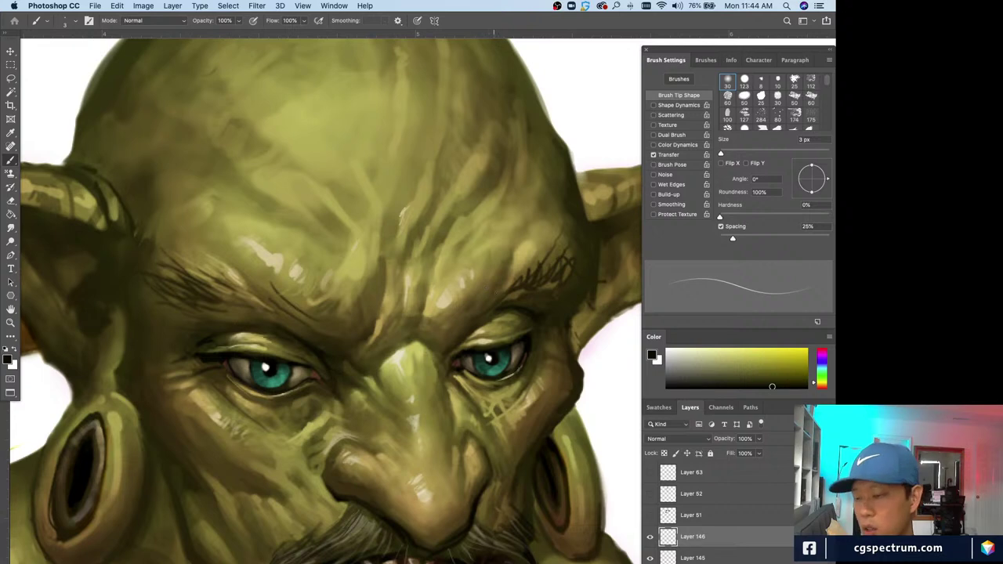
- Darken the outer end of the upper eyelid crease on the eye farther from the raised fist with near-black 2 to 3 px strokes
key("e")
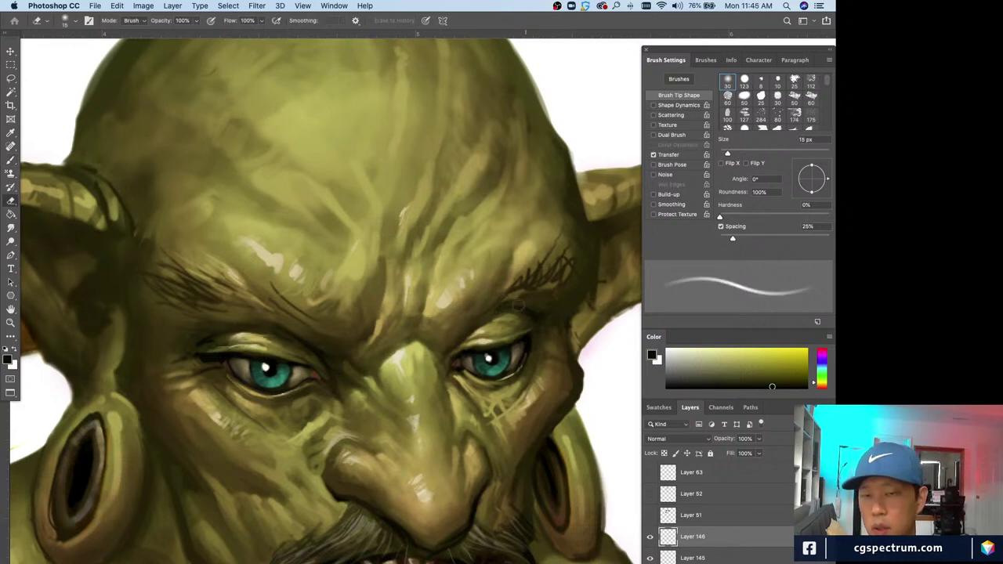
key("b")
left_click(538, 318, "alt")
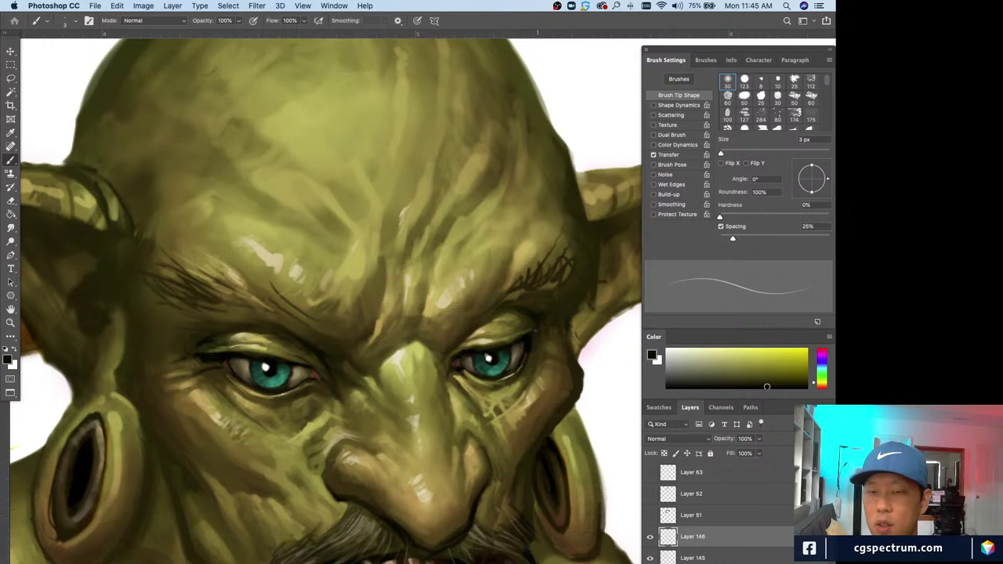
left_click(519, 294, "alt")
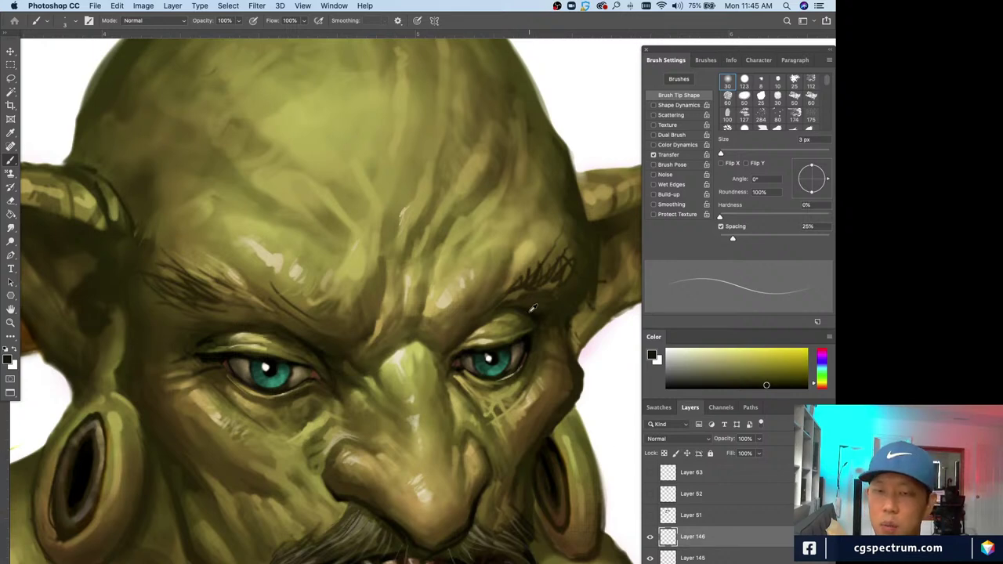
left_click(527, 300, "alt")
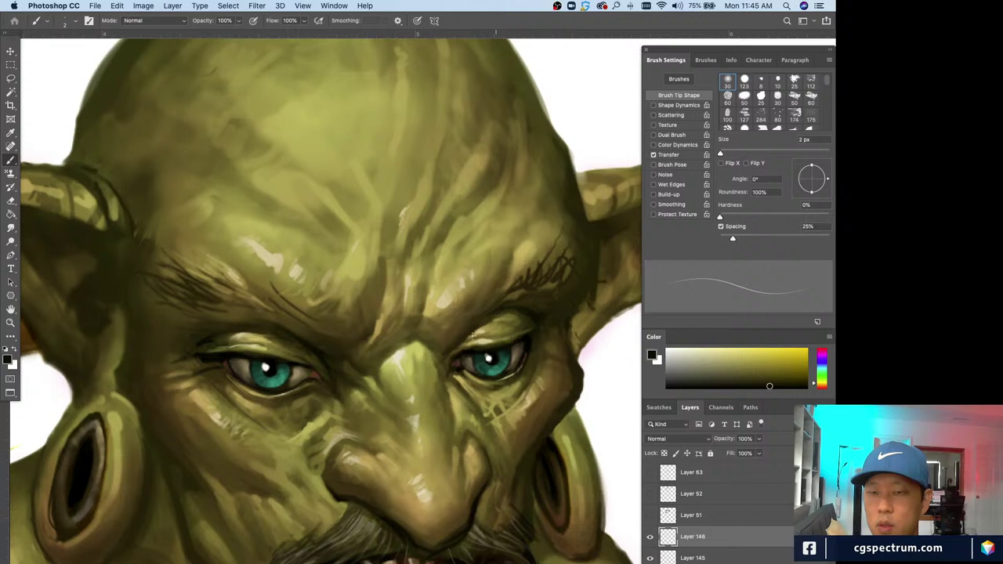
left_click(542, 317, "alt")
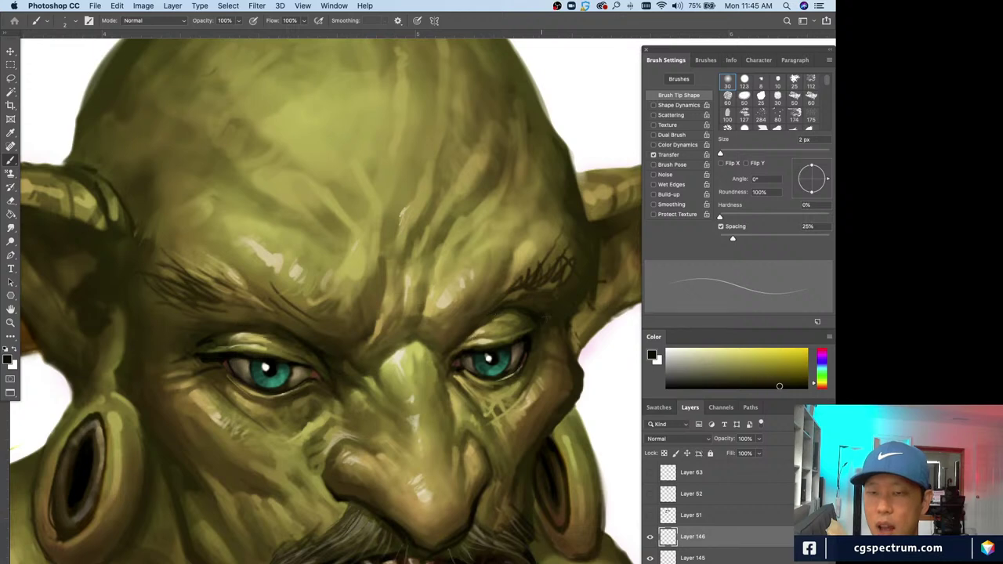
key("bracketright")
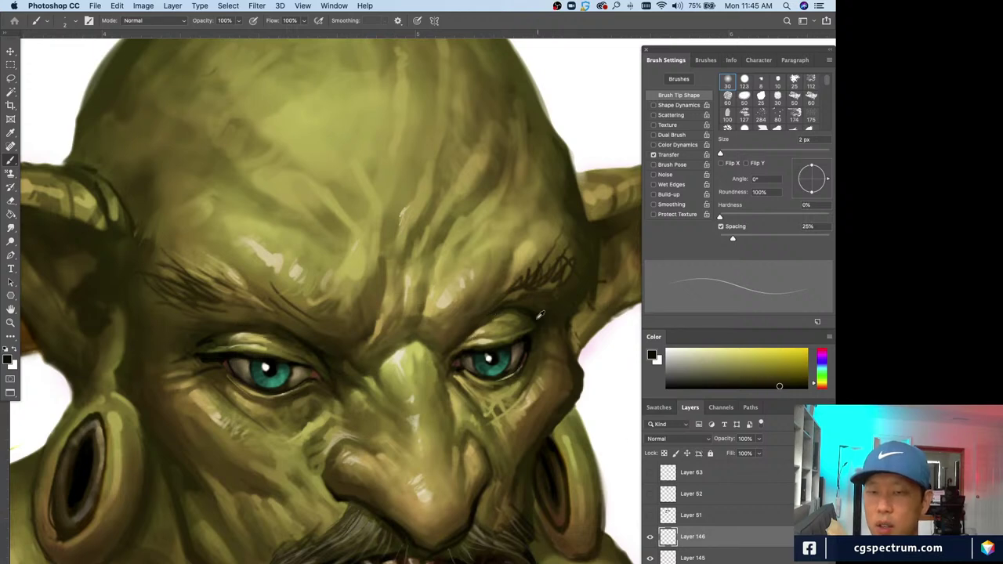
left_click(539, 329, "alt")
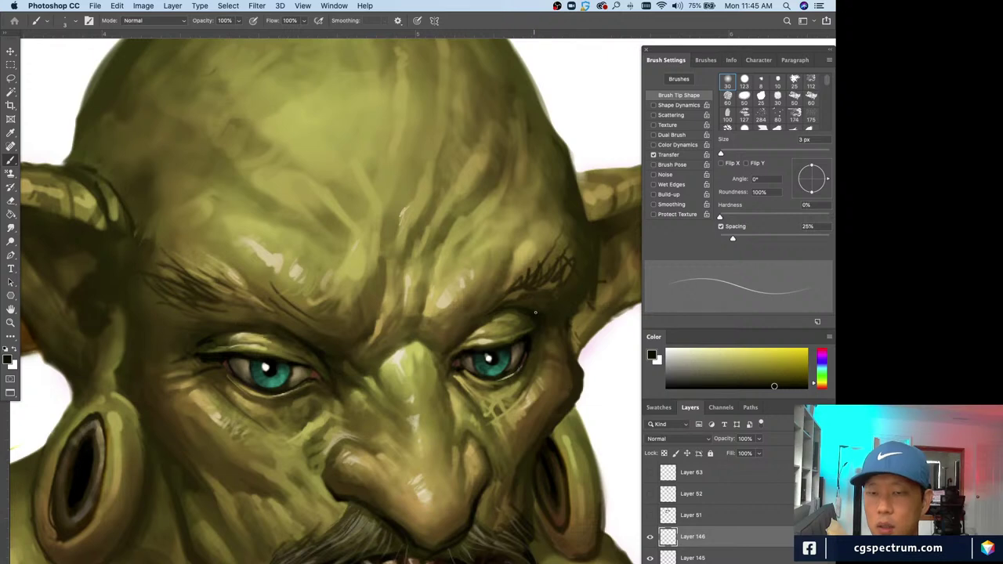
left_click(542, 313, "alt")
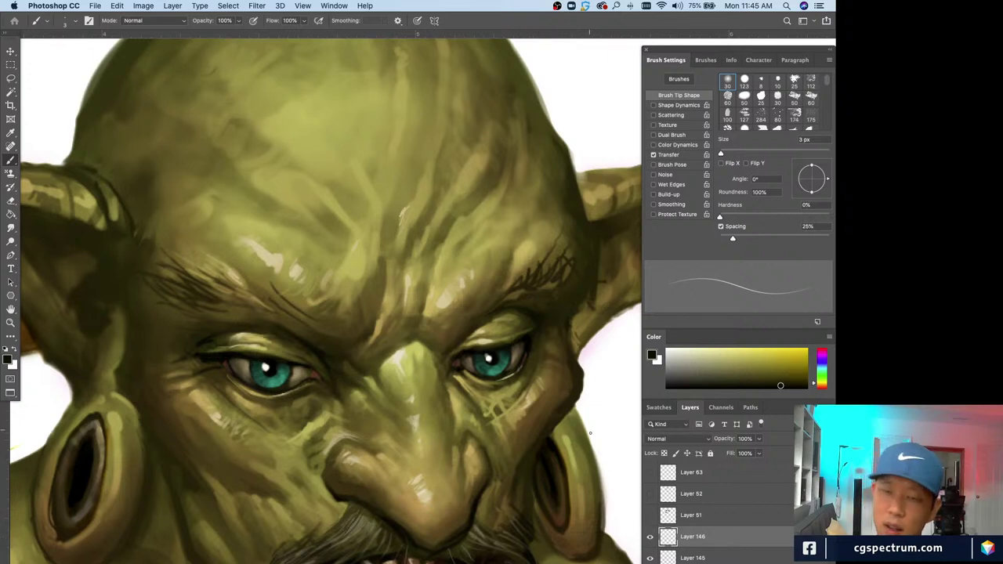
- Deepen the shadow between that eye's upper lid and its brow with near-black strokes, enlarging the brush from 5 to 7 px
left_click_drag(590, 433, 547, 474)
left_click(507, 354, "alt")
key("bracketright")
key("bracketright")
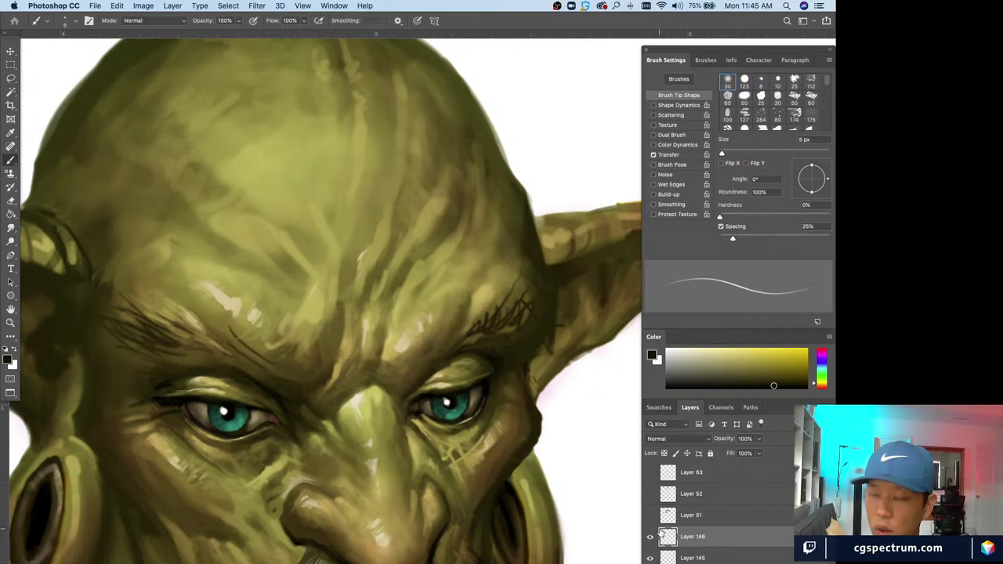
left_click(488, 358, "alt")
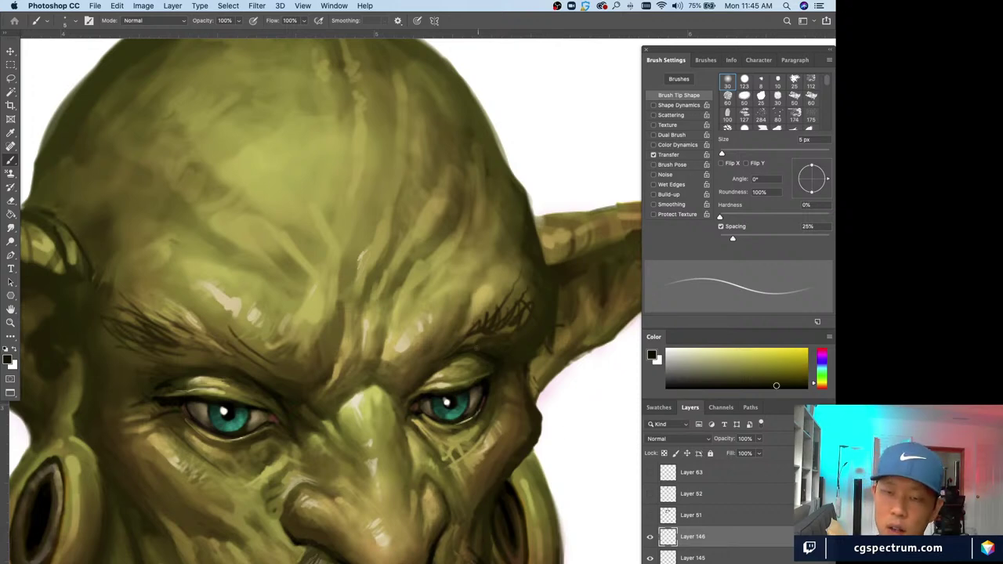
key("super+minus")
key("super+plus")
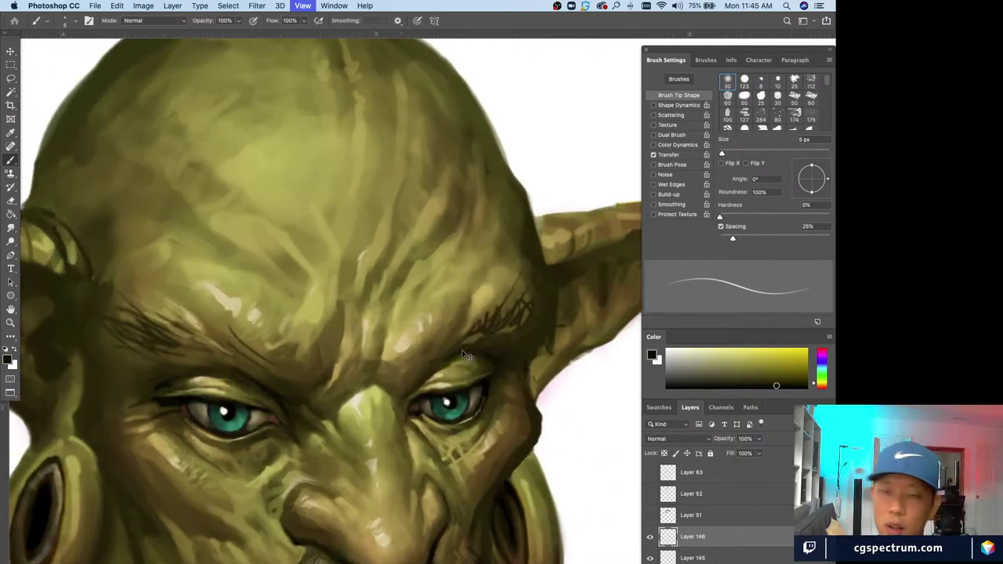
left_click(480, 342, "alt")
key("bracketright")
key("bracketright")
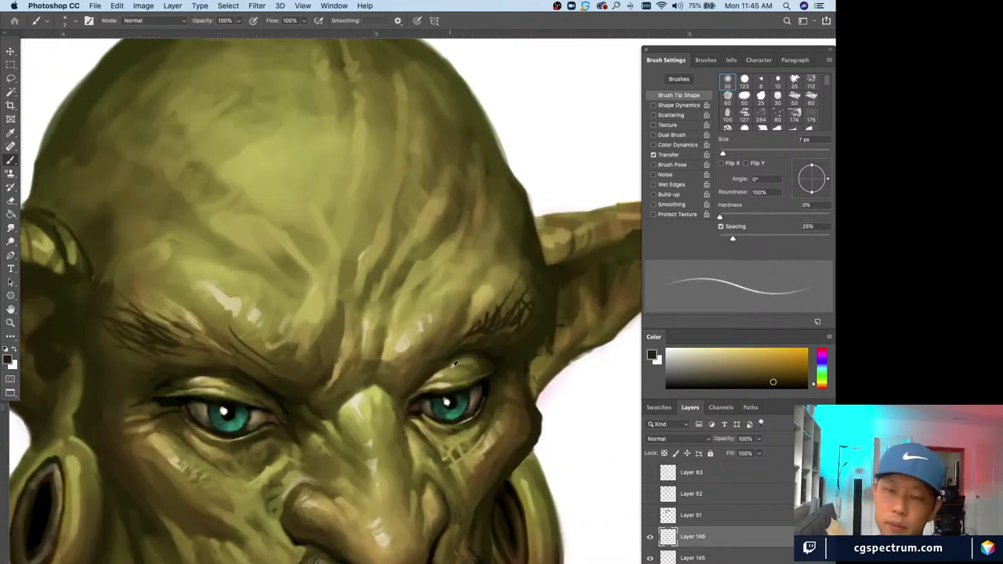
key("super+minus")
key("super+plus")
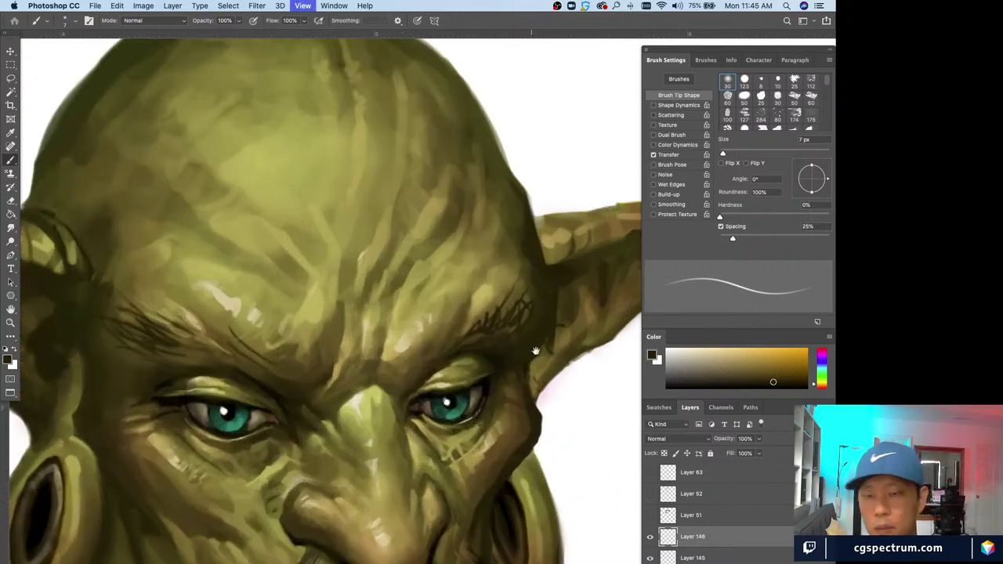
- Repaint the base of the ear beside the far temple with sampled olive and dark brown tones, using a 6 to 8 px brush
left_click(540, 353, "alt")
key("bracketright")
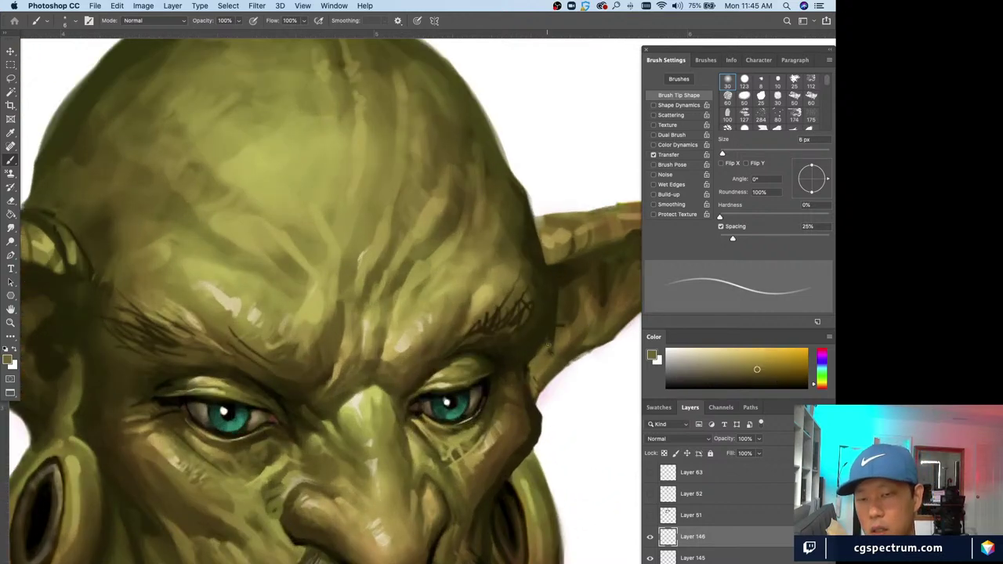
left_click(564, 290, "alt")
key("bracketright")
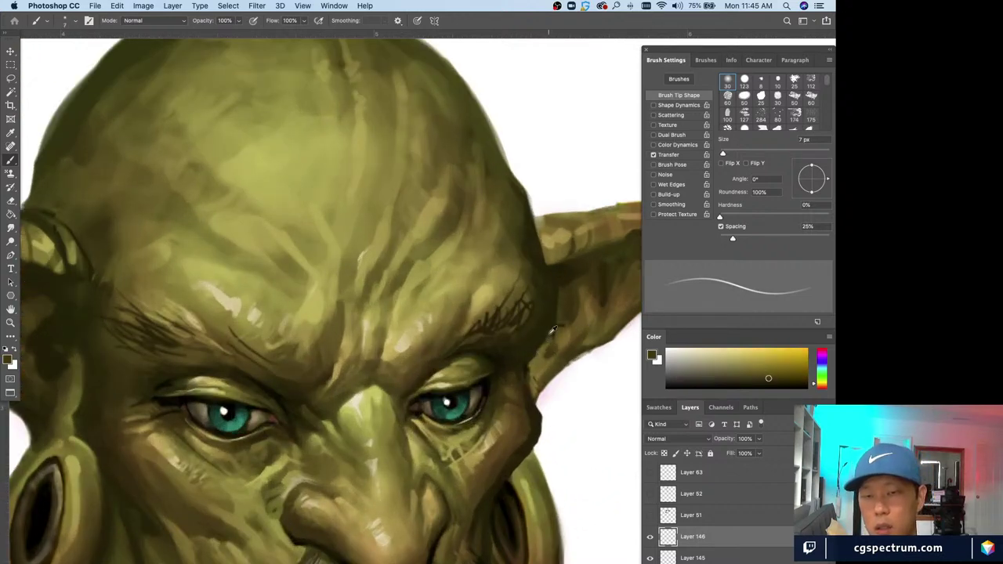
left_click(540, 348, "alt")
key("bracketright")
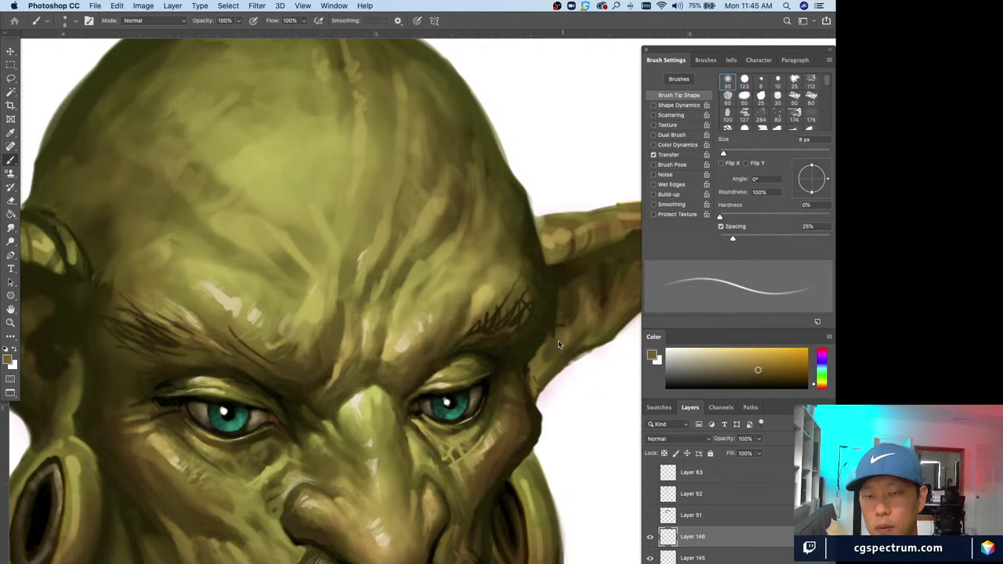
left_click(537, 338, "alt")
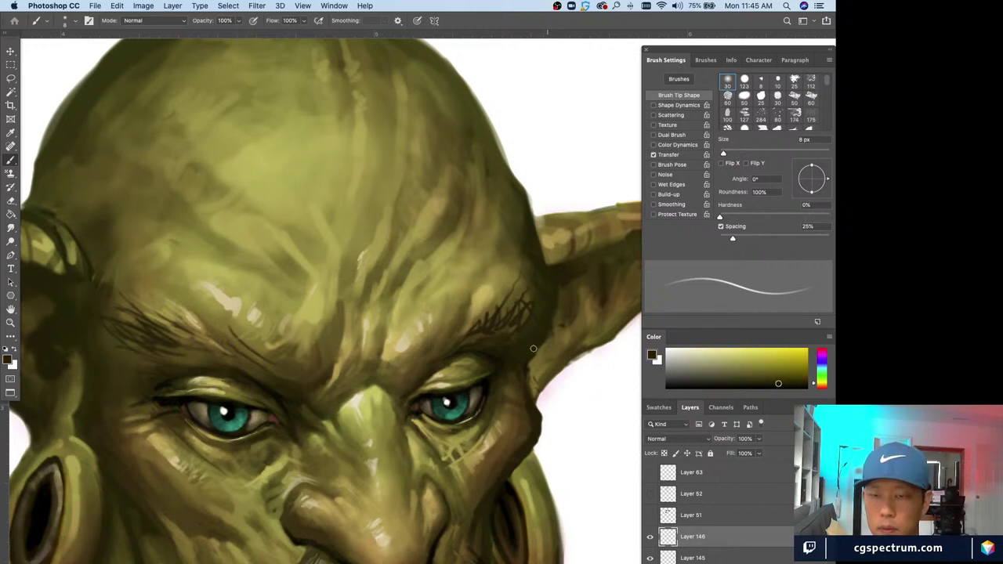
left_click(532, 354, "alt")
key("bracketleft")
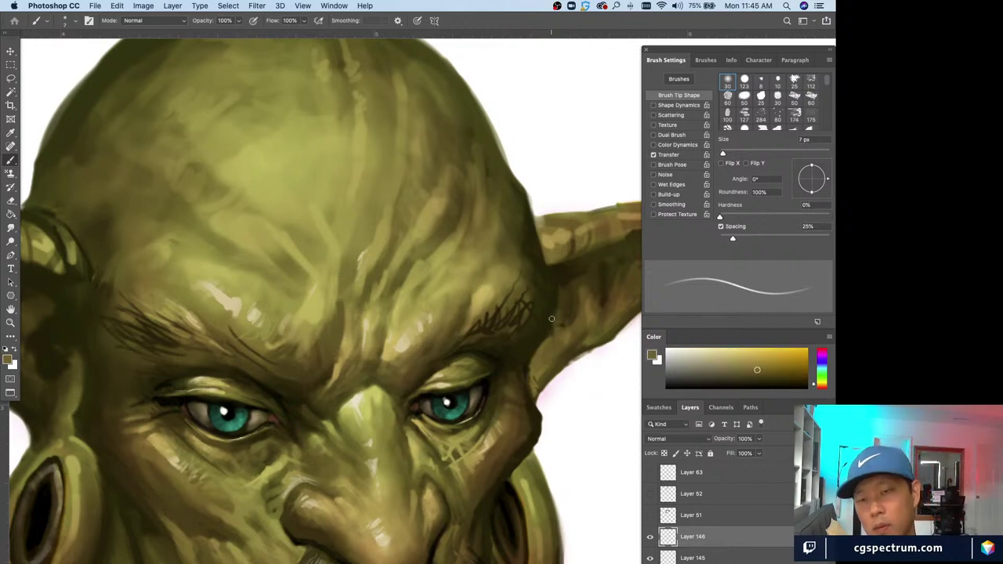
left_click(565, 355, "alt")
left_click(548, 379, "alt")
key("bracketright")
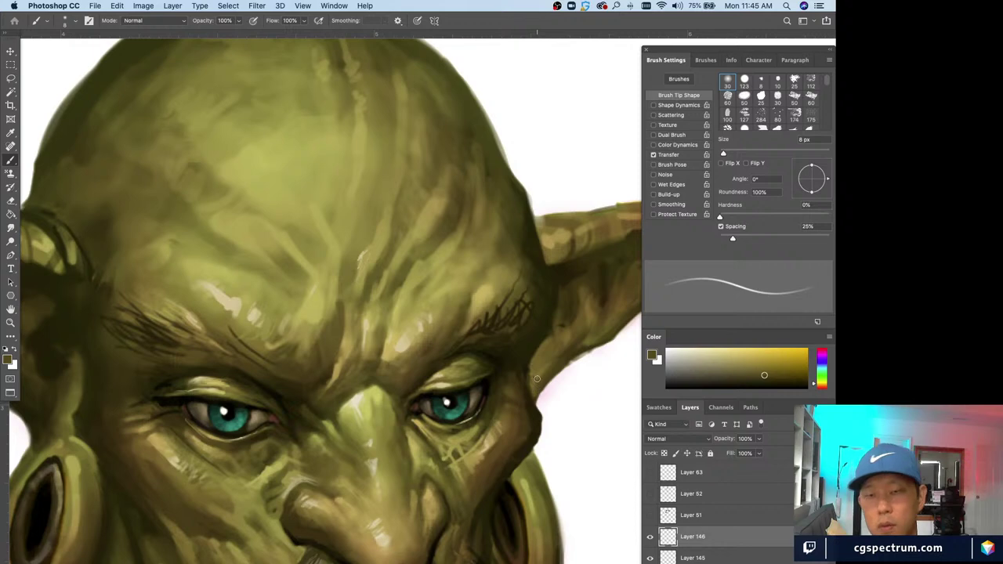
- Blend the junction between the far ear and the head with sampled olive-brown tones, using brush sizes from 9 to 7 px
key("super+minus")
key("super+minus")
key("super+minus")
key("super+plus")
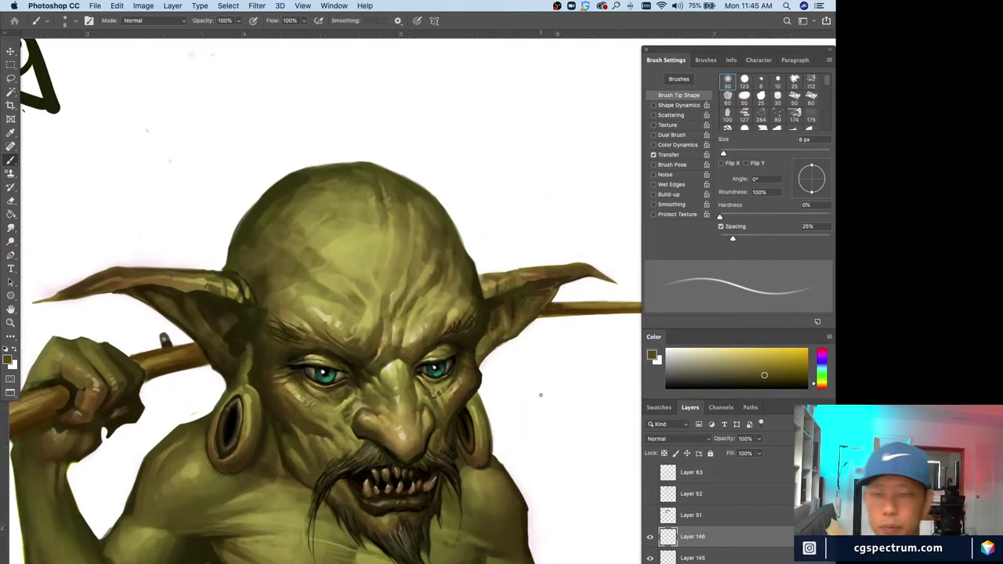
left_click(496, 331, "alt")
key("bracketright")
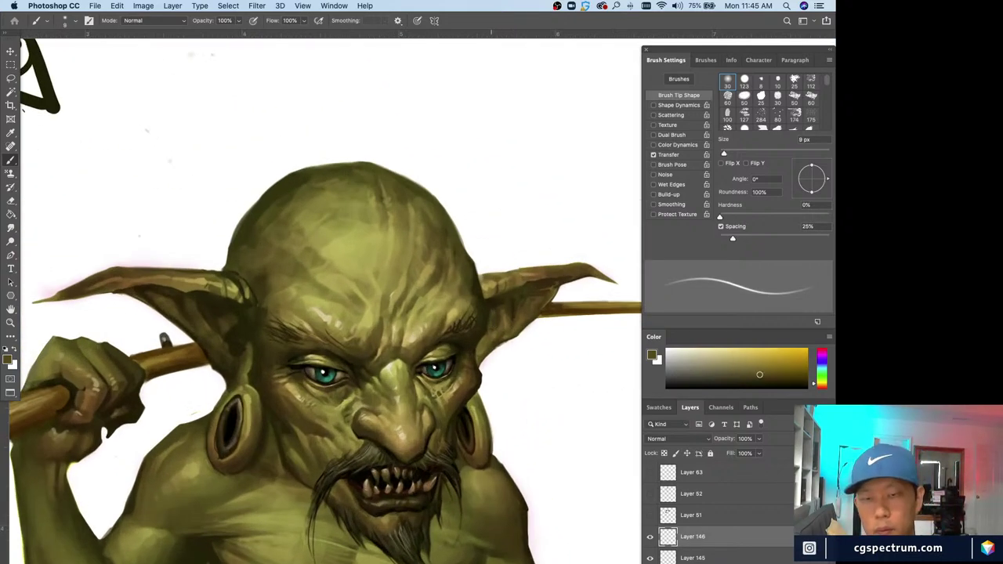
left_click(490, 335, "alt")
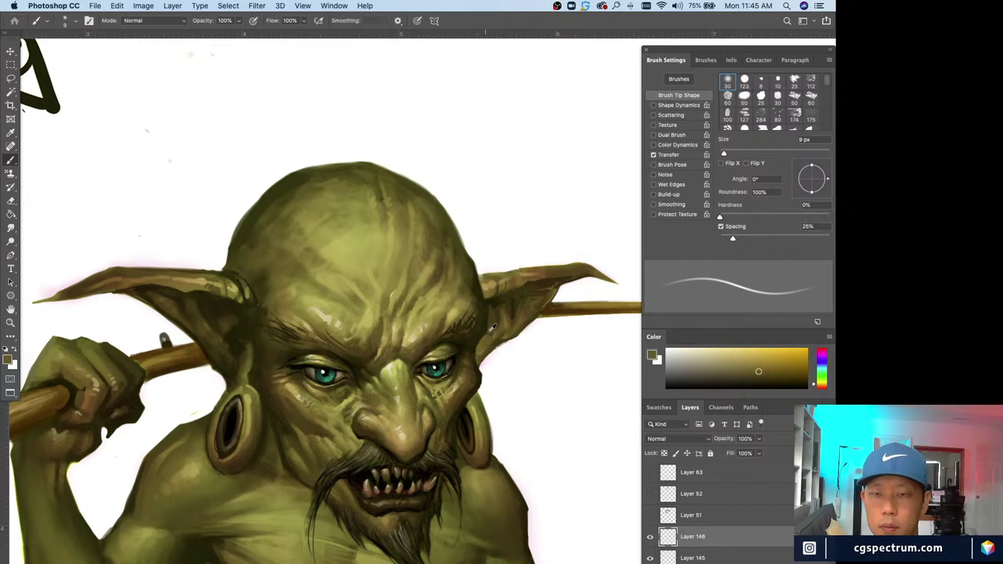
left_click(483, 337, "alt")
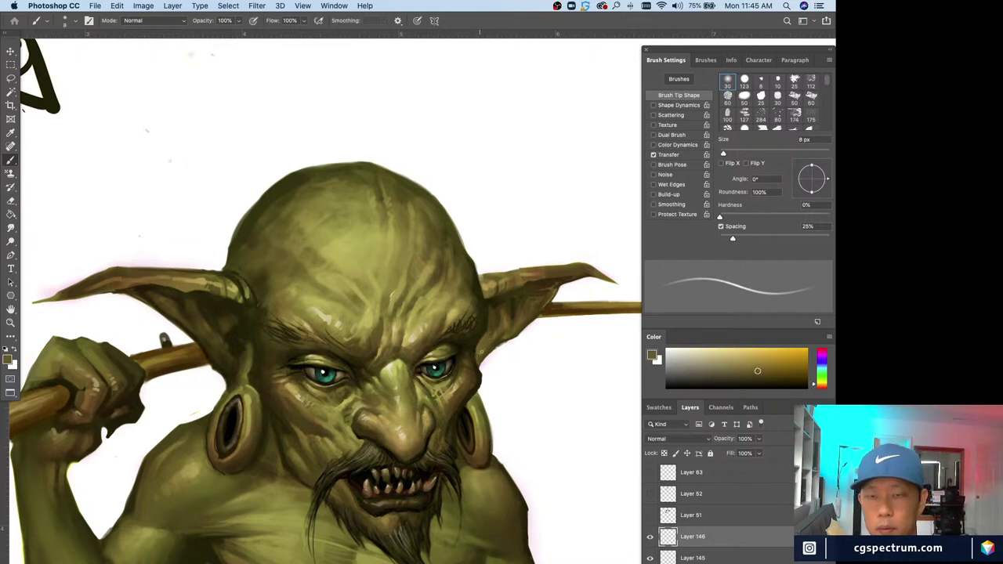
key("bracketleft")
key("bracketleft")
left_click(487, 329, "alt")
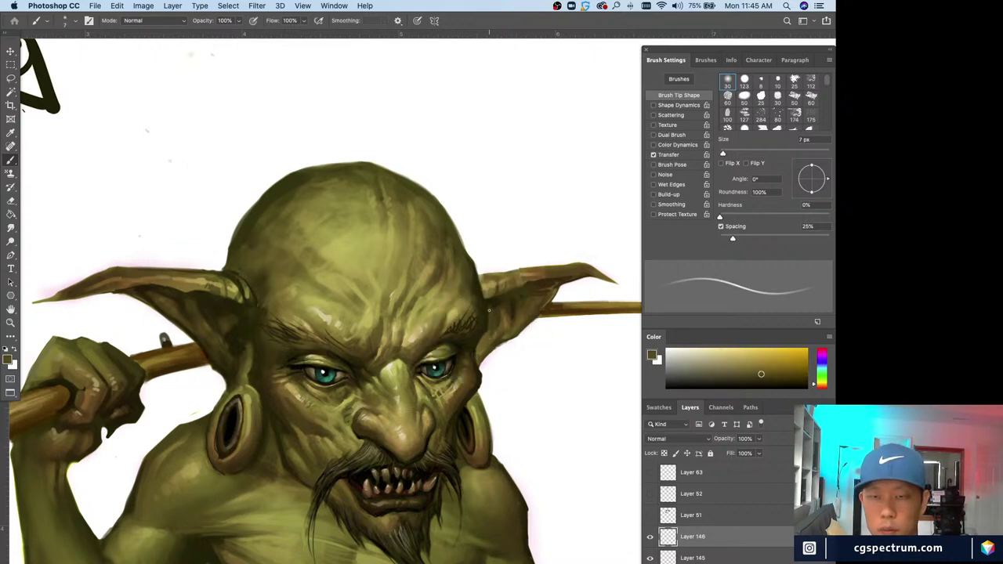
left_click(491, 326, "alt")
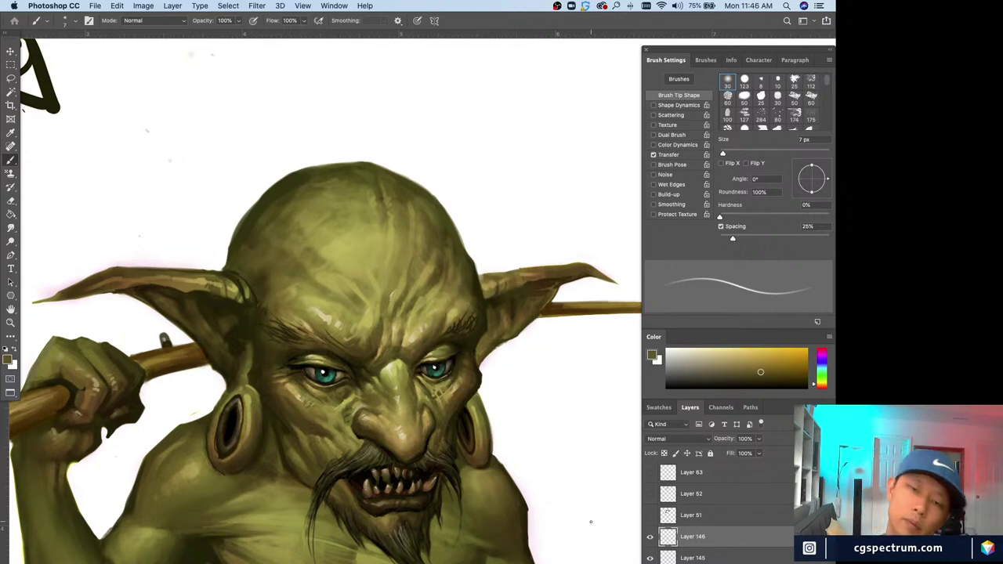
- Touch up the outer edge of the far cheekbone below the ear with a dark brown 9 px brush
key("super+minus")
key("super+plus")
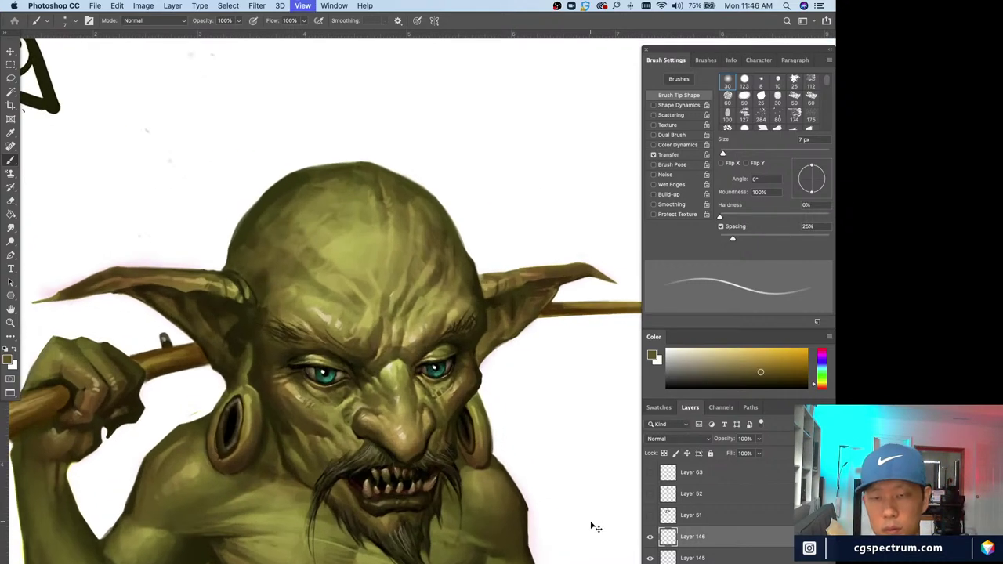
left_click(474, 375, "alt")
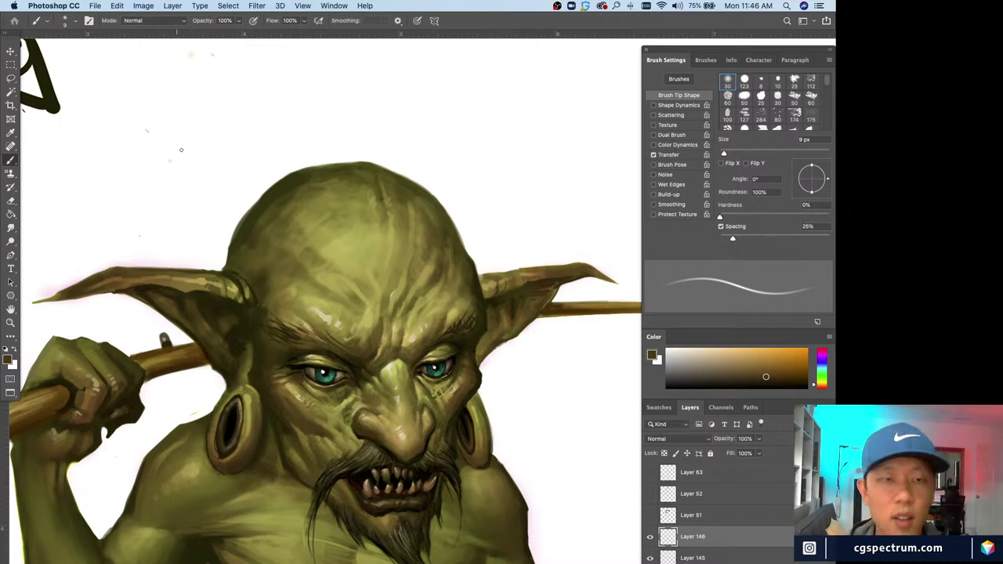
- Add a new layer above Layer 146 for shading the far side of the goblin's face
key("super+plus")
key("super+plus")
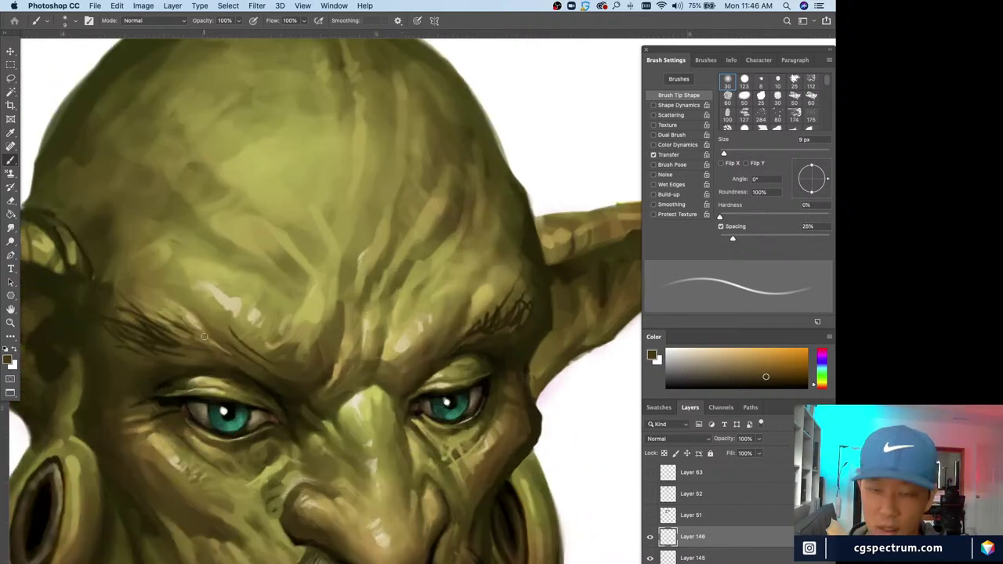
key("super+minus")
key("super+minus")
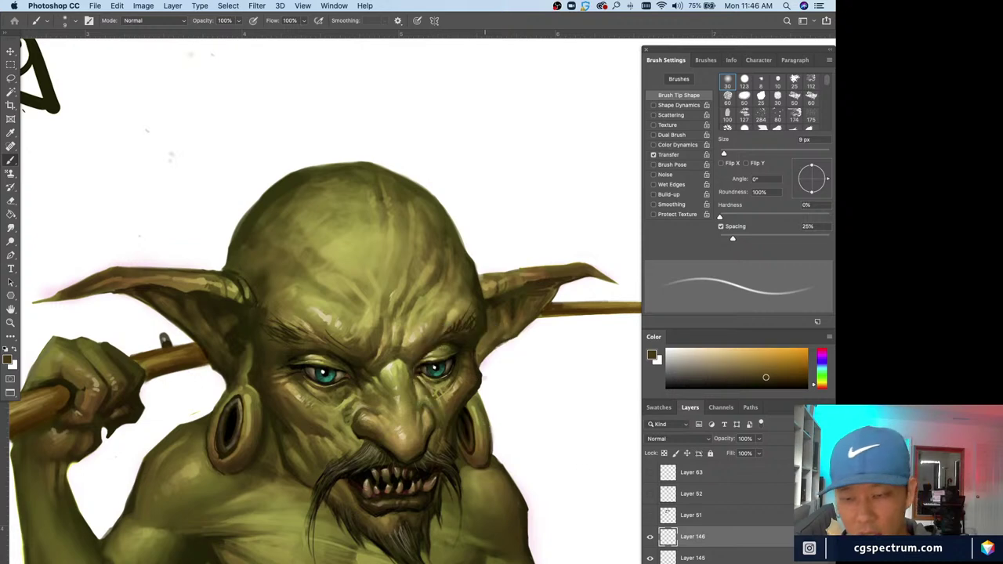
key("super+plus")
key("super+plus")
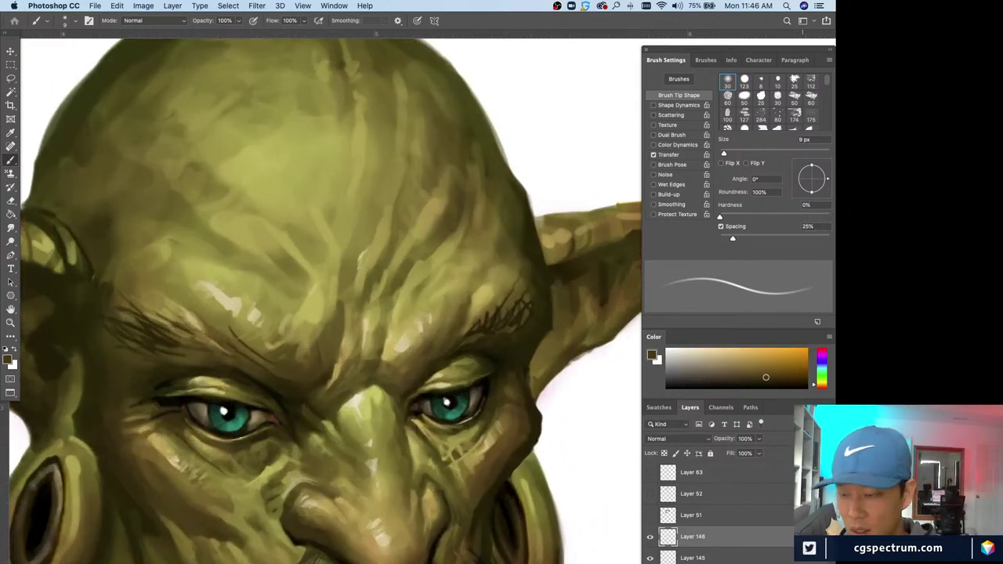
scroll(510, 414, "down", 2)
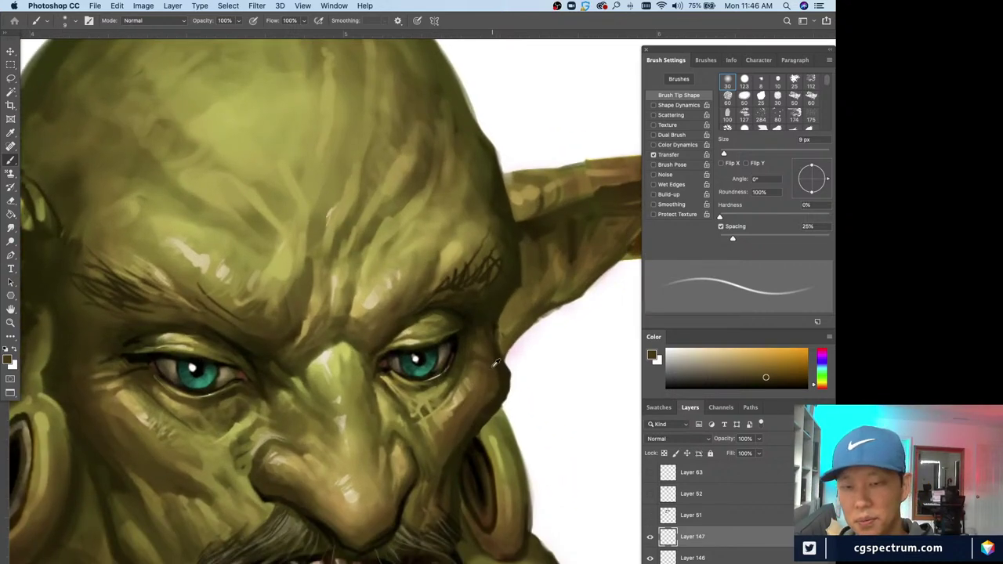
- Shade the outer eye socket and the cheekbone's edge on the far side with sampled dark olive and brown tones, using a 10 px brush
key("bracketright")
left_click(496, 315, "alt")
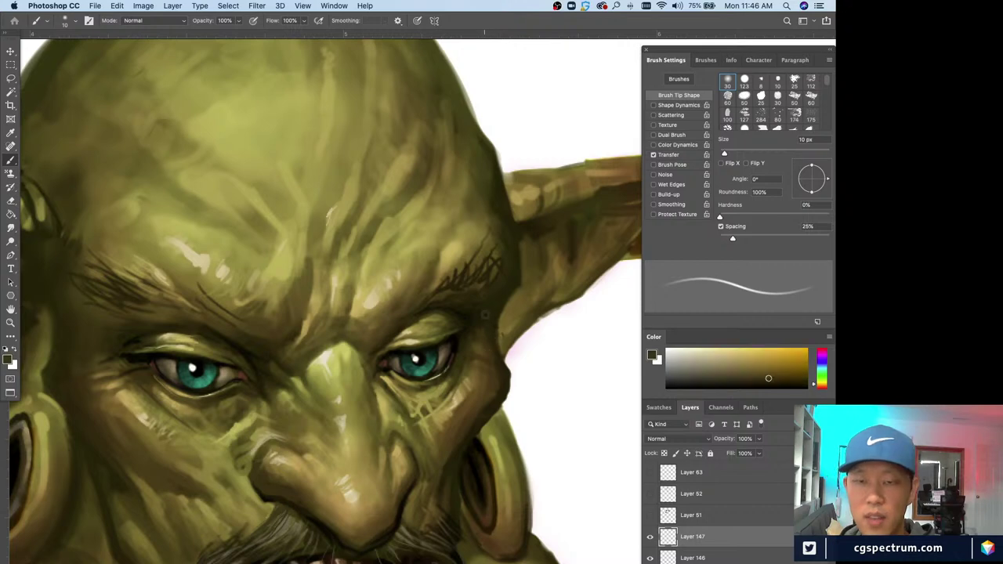
left_click(486, 315, "alt")
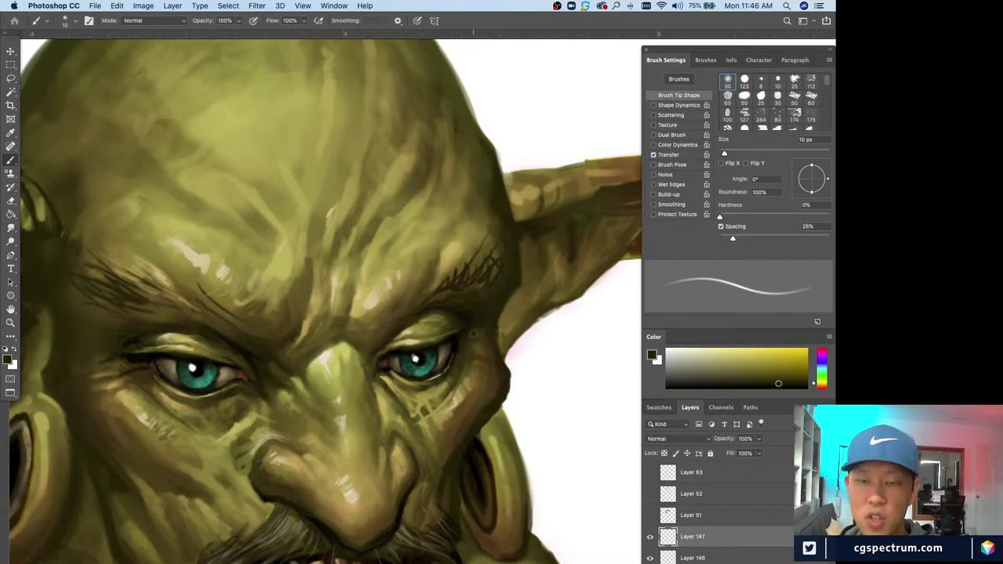
left_click(491, 368, "alt")
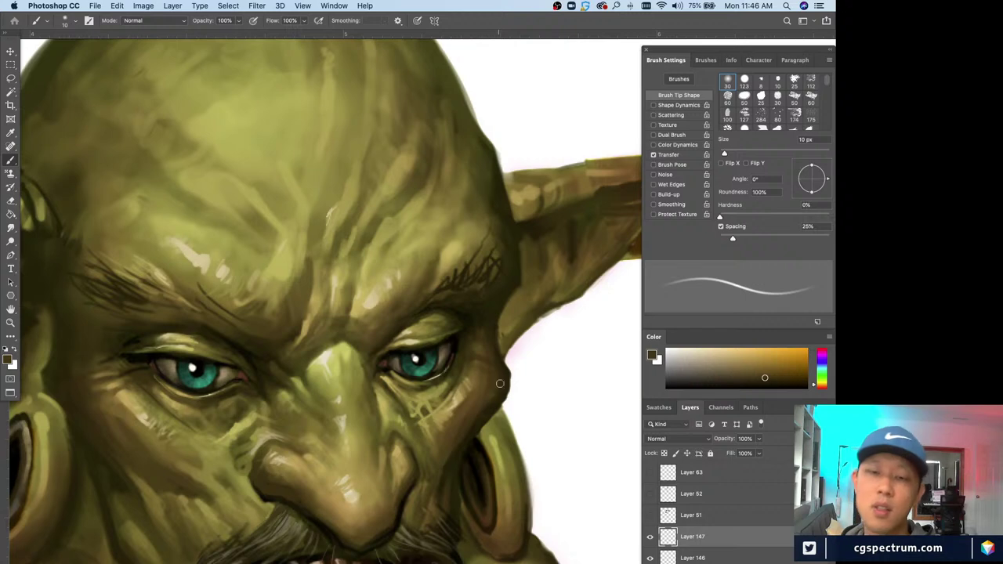
left_click(479, 421, "alt")
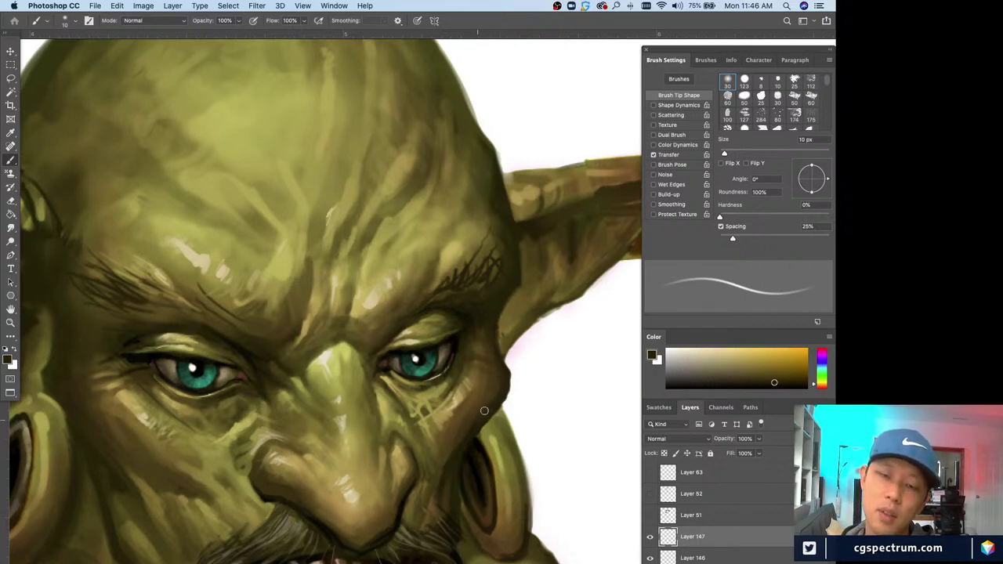
- Blend the surface and lower edge of the far cheekbone with sampled brown and light olive-tan tones, using a 10 px brush
left_click(477, 407, "alt")
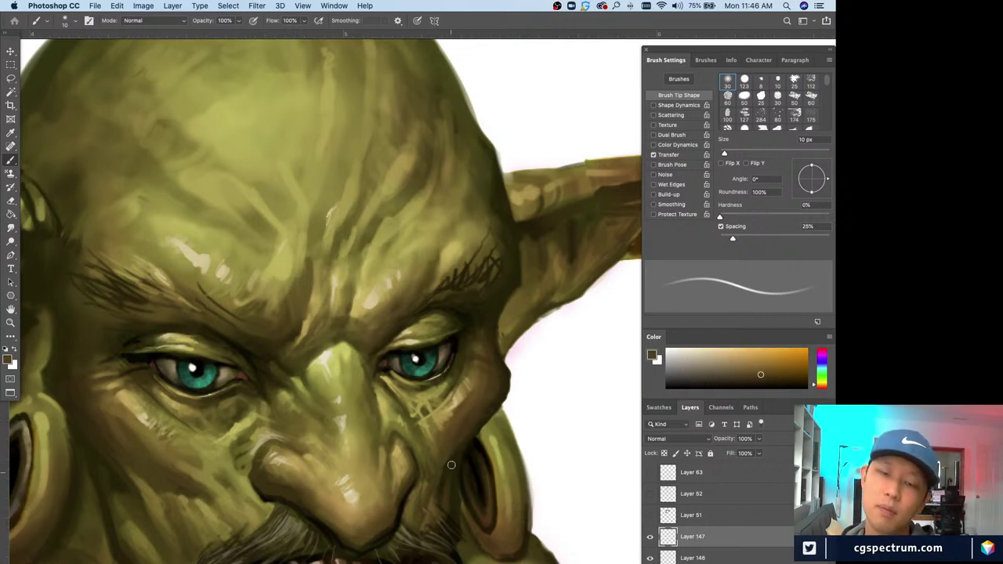
left_click(494, 408, "alt")
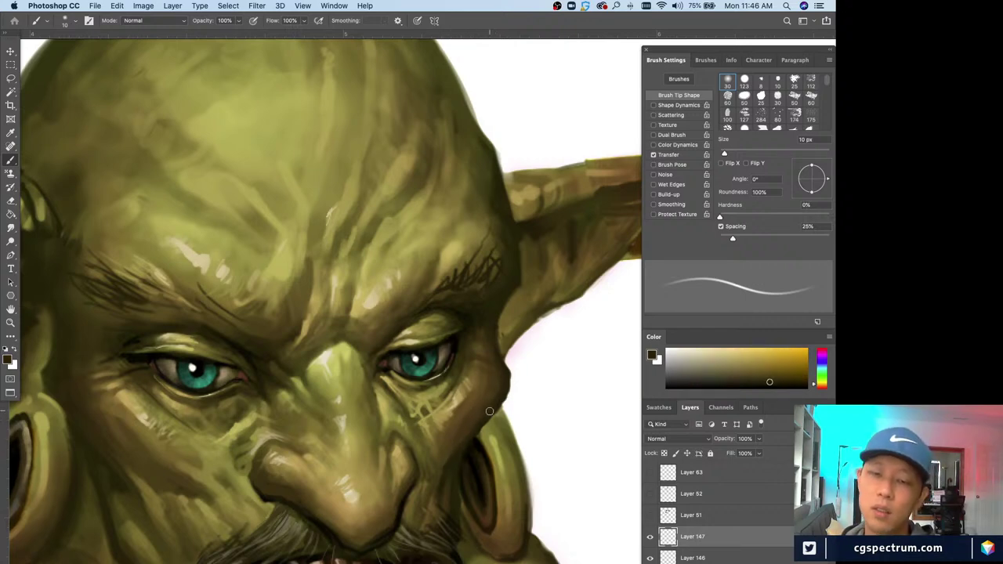
left_click(447, 411, "alt")
left_click(443, 416, "alt")
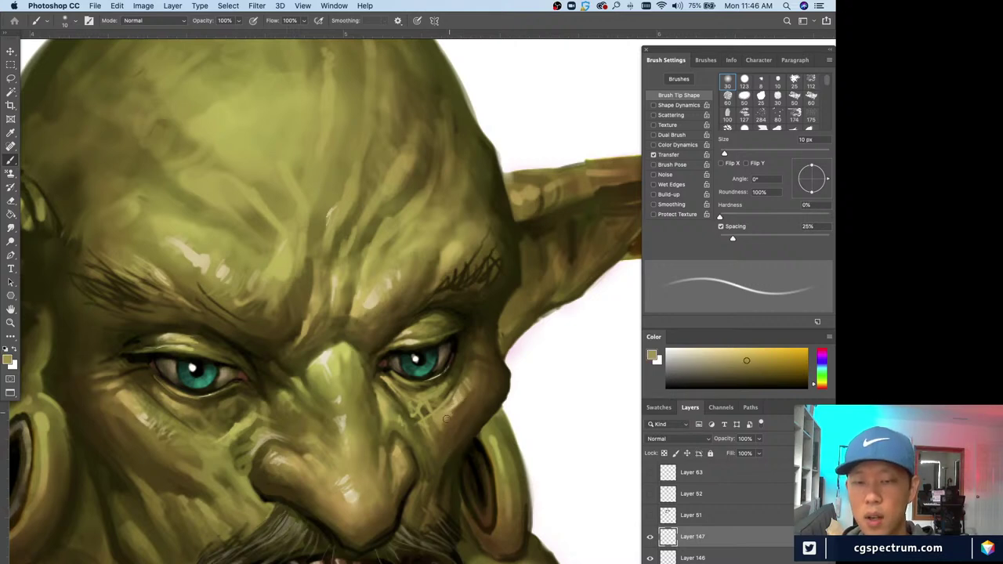
left_click(448, 420, "alt")
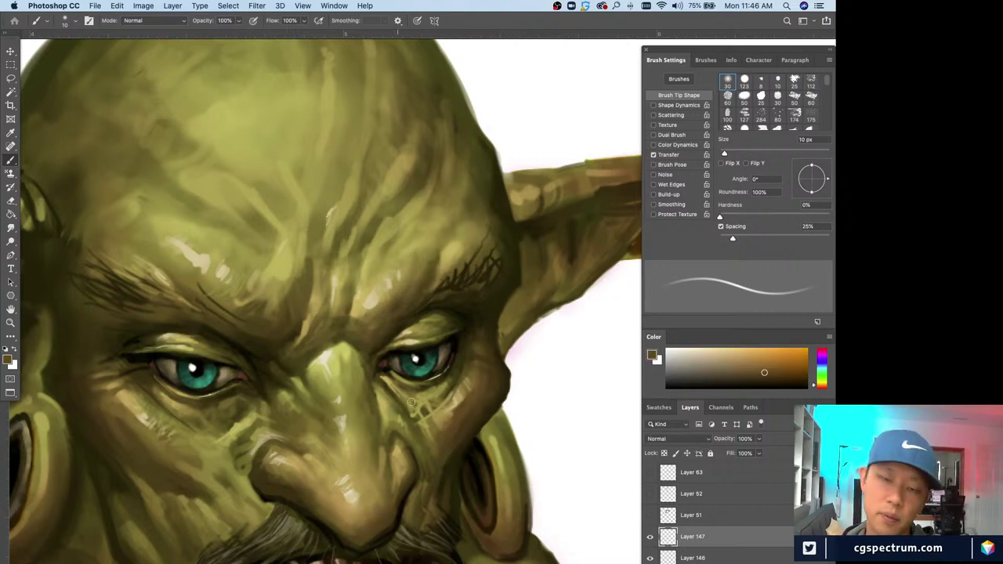
- Shade between the far eye's outer corner and the cheekbone with sampled olive and dark brown tones, using a 9 px brush
left_click(441, 394, "alt")
key("bracketleft")
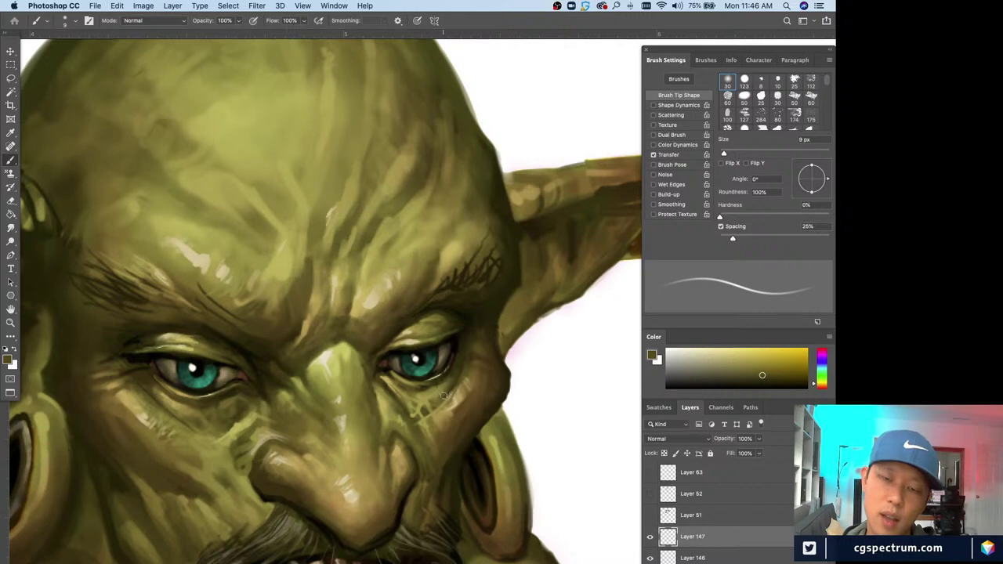
left_click(464, 340, "alt")
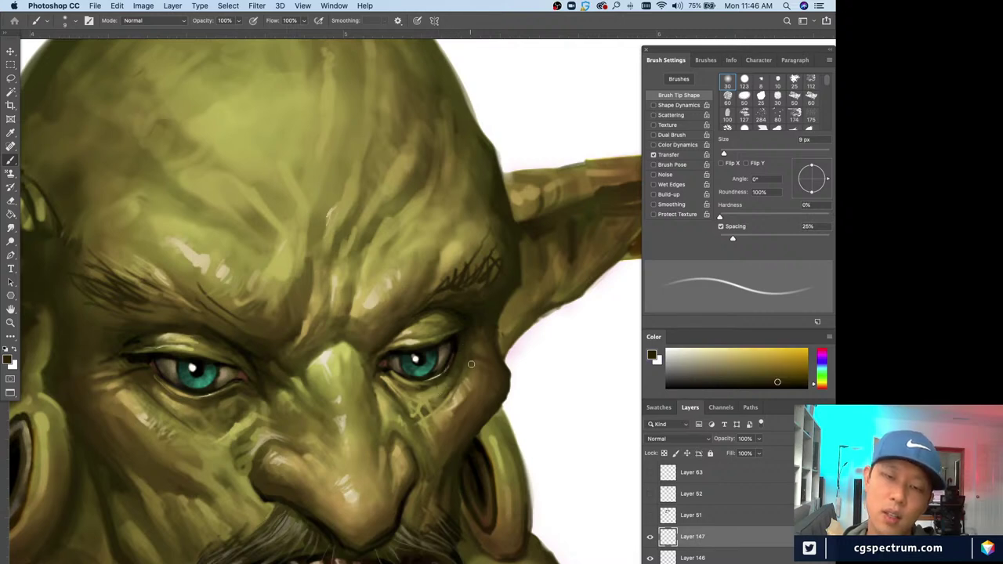
left_click(480, 325, "alt")
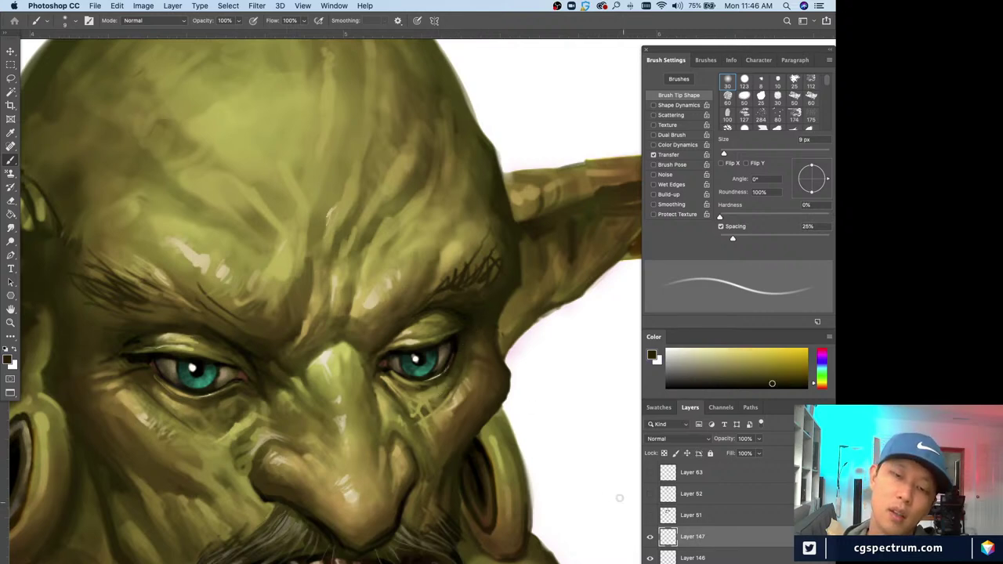
- Soften the bright wrinkle marks beneath the far eye with sampled light and dark olive tones, using 9 and 10 px brushes
left_click(441, 396, "alt")
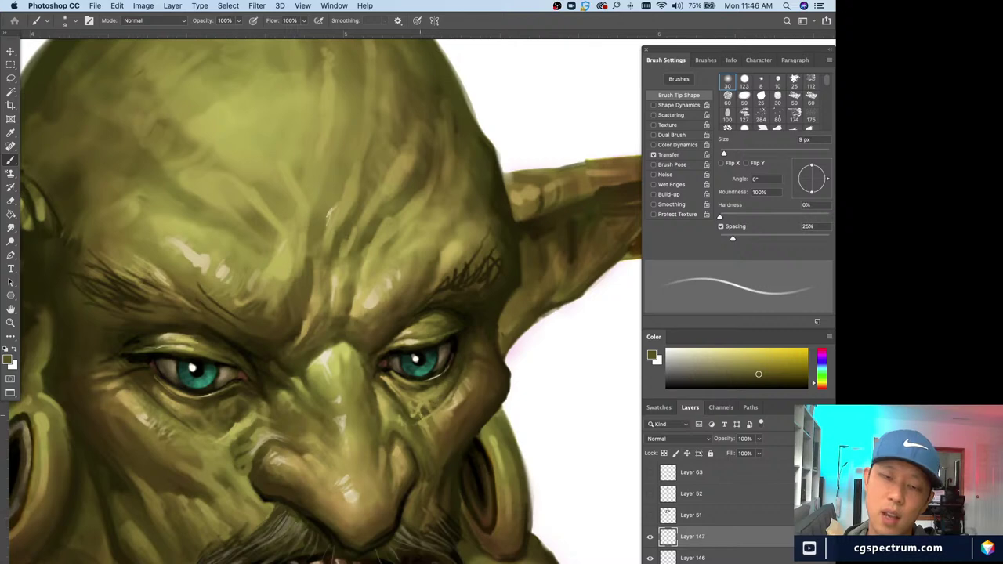
left_click_drag(419, 406, 428, 406)
left_click(431, 392, "alt")
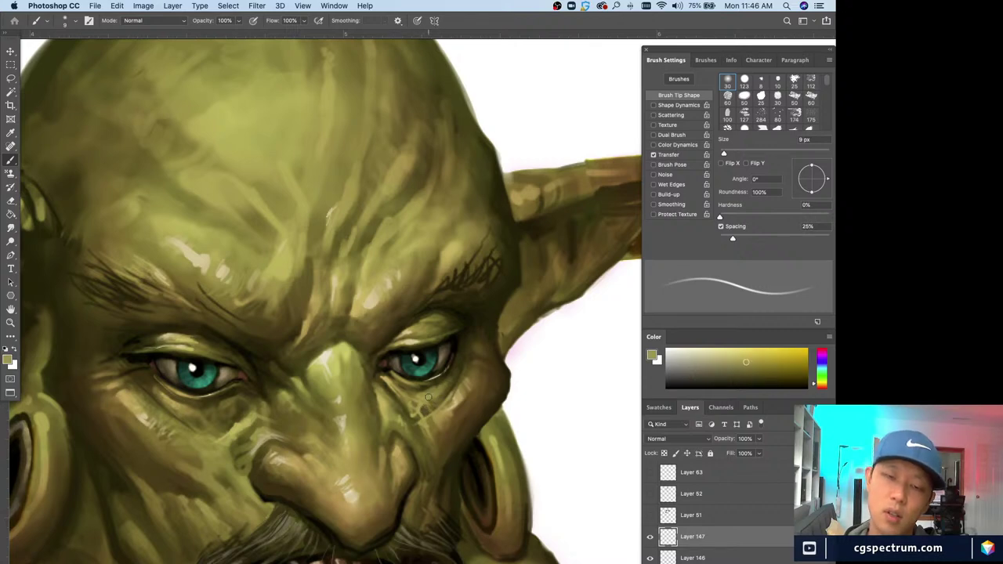
key("bracketright")
left_click(419, 392, "alt")
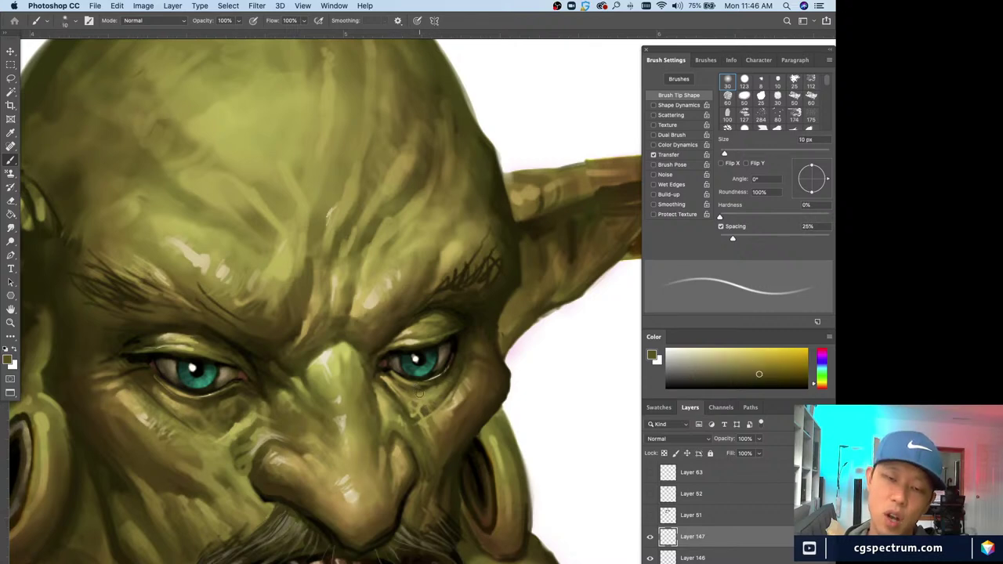
left_click(420, 395, "alt")
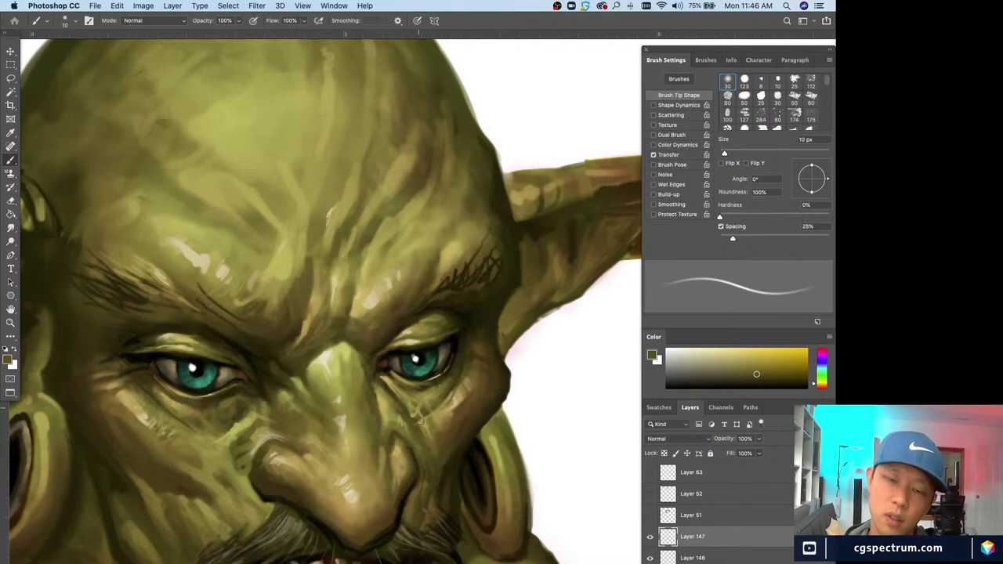
left_click(426, 407, "alt")
- Refine the lower edge of the far eye bag with sampled olive tones, reducing the brush from 9 to 7 px
key("bracketleft")
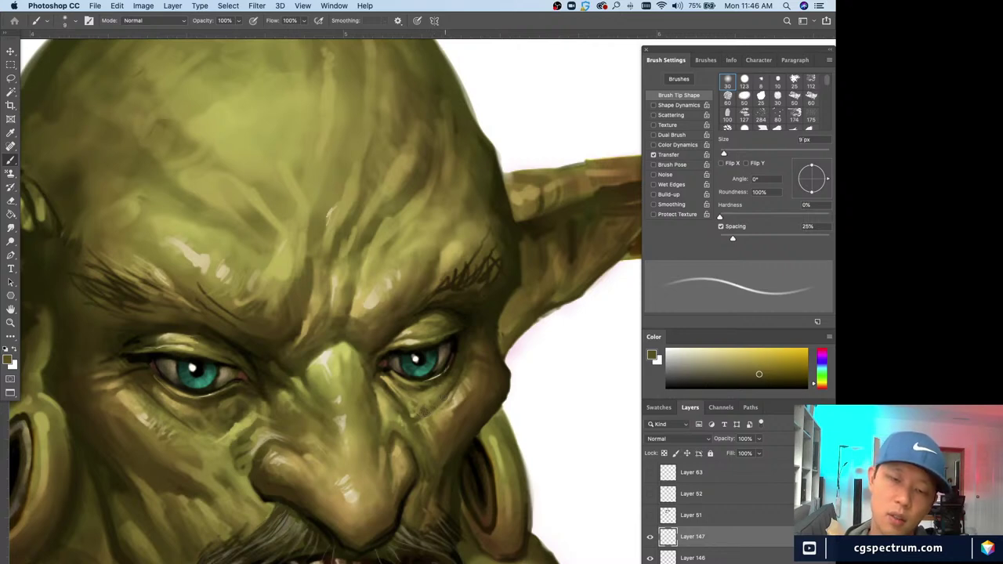
left_click(408, 403, "alt")
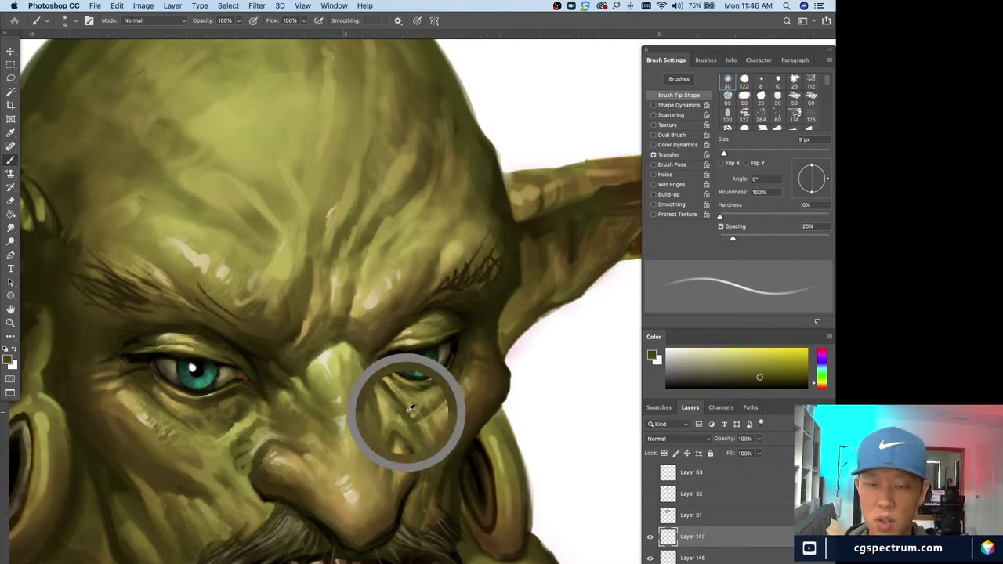
left_click(429, 395, "alt")
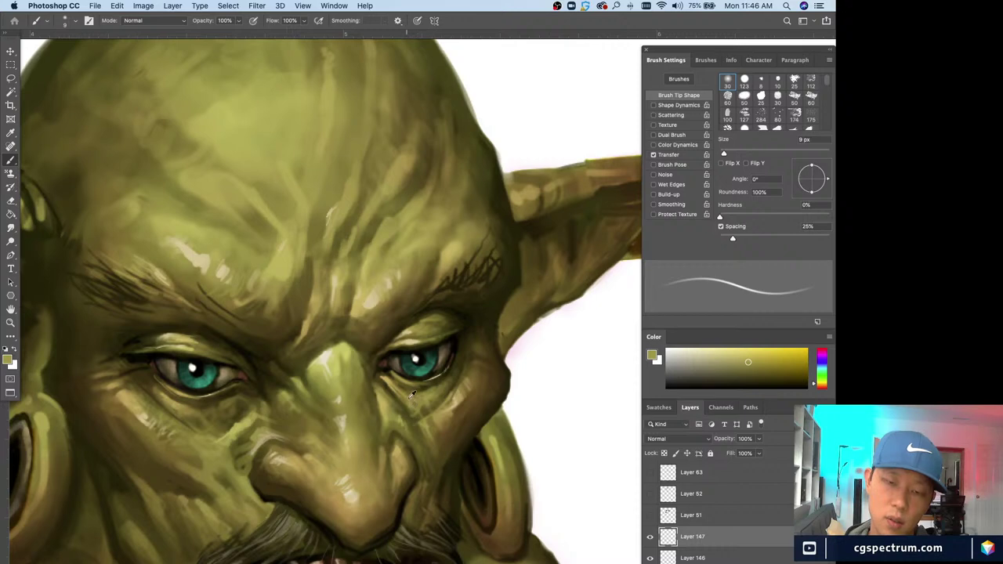
key("bracketleft")
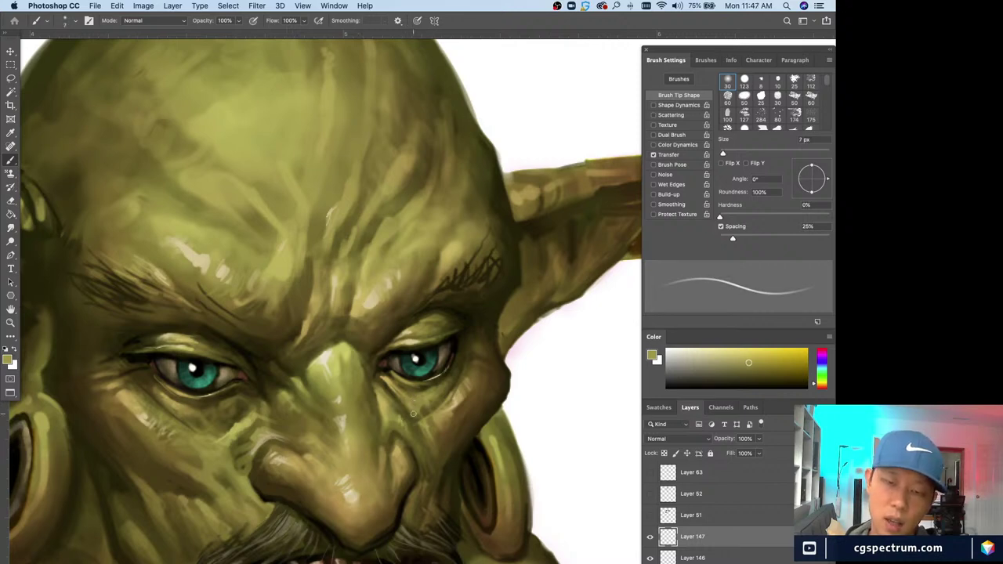
left_click(409, 417, "alt")
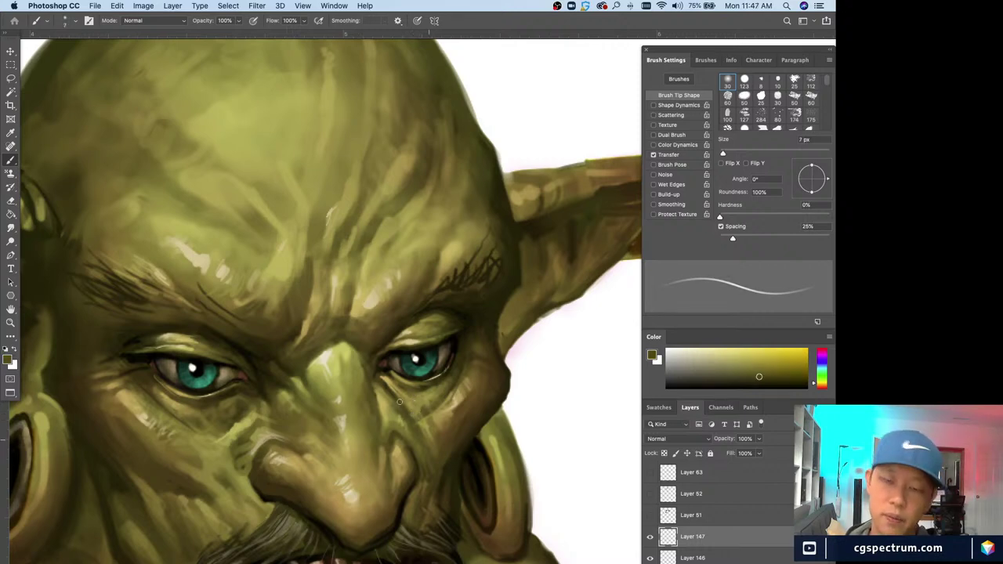
- Blend the far eye bag into the cheek and cheekbone with sampled light and dark olive tones, using a 7 px brush
left_click(423, 397, "alt")
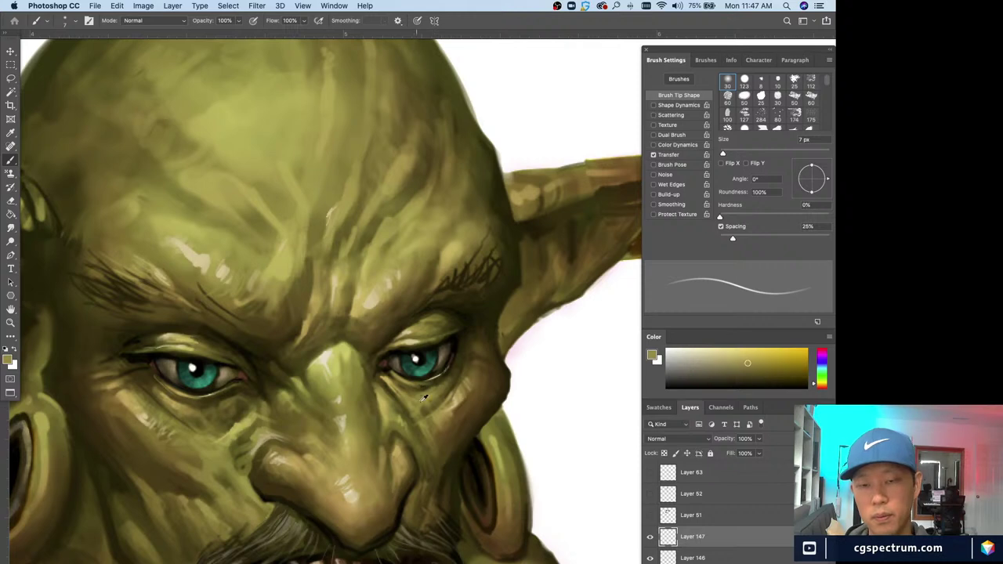
left_click(443, 415, "alt")
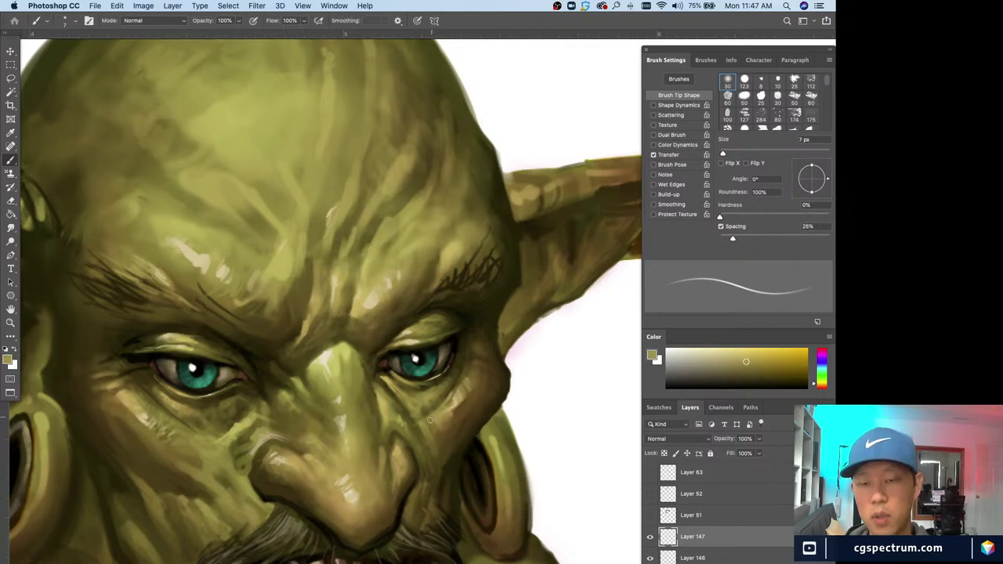
left_click(419, 411, "alt")
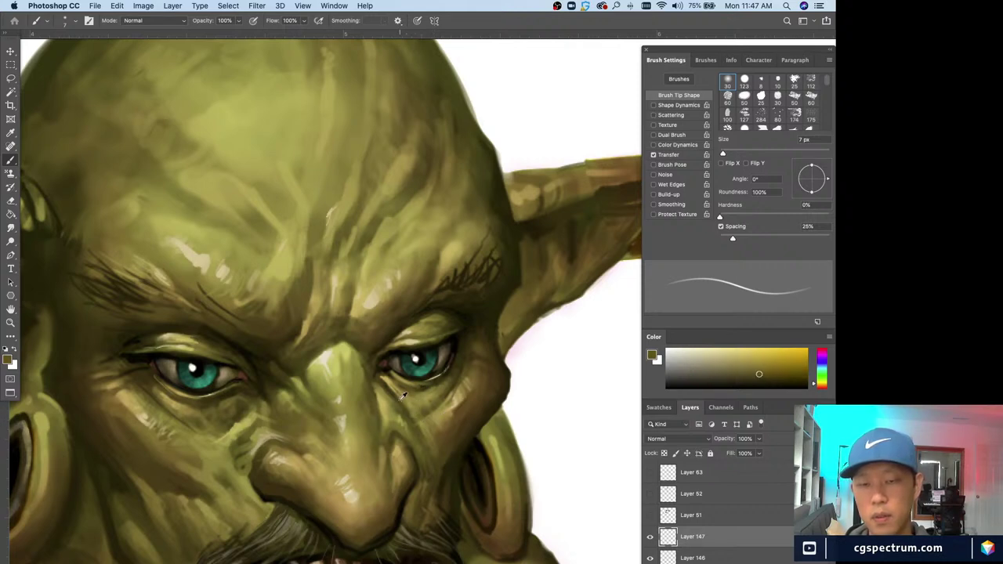
left_click(408, 413, "alt")
left_click(416, 419, "alt")
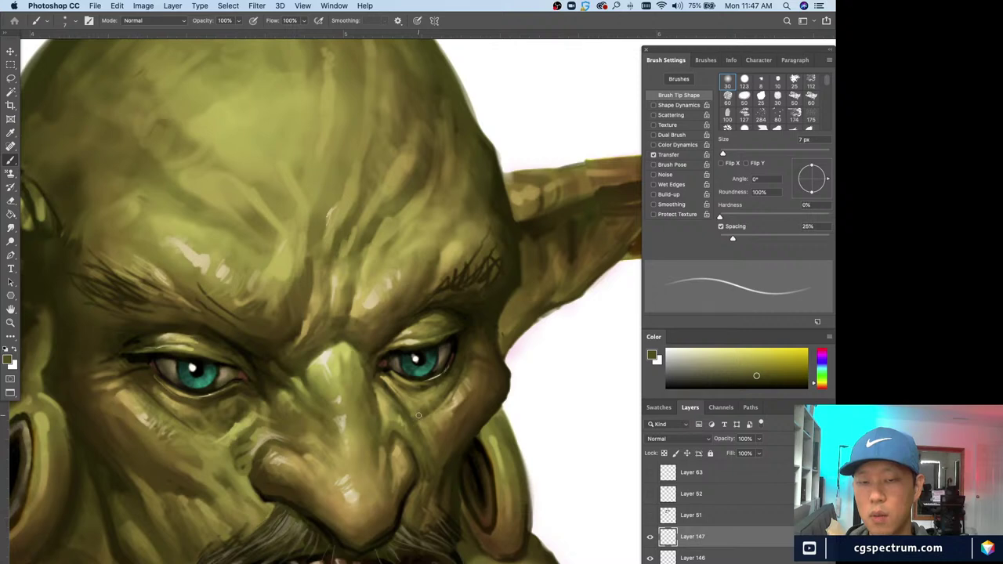
- Smooth the skin between the nose bridge and the far eye bag with sampled olive tones, using an 8 px brush
key("super+minus")
key("super+minus")
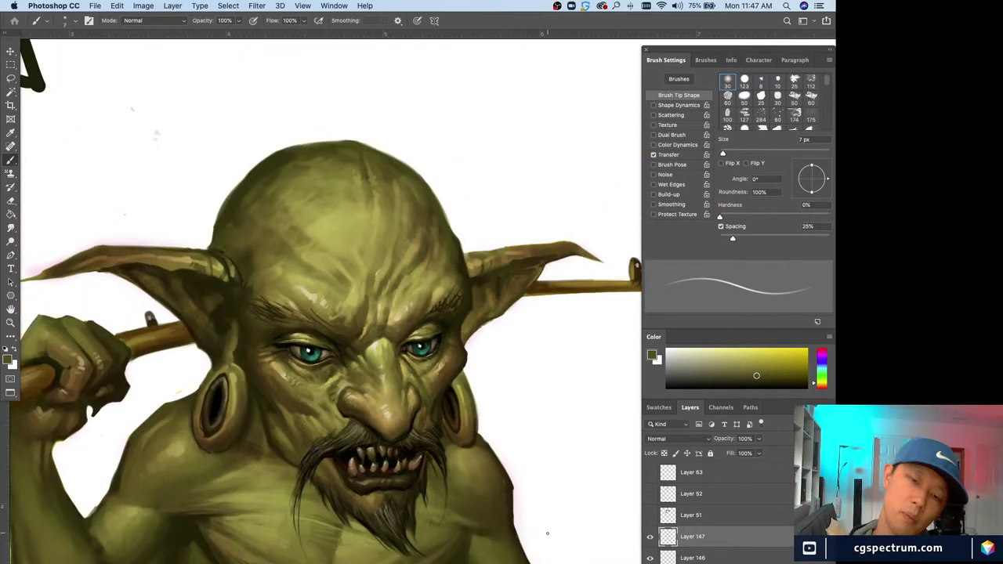
key("super+plus")
key("super+plus")
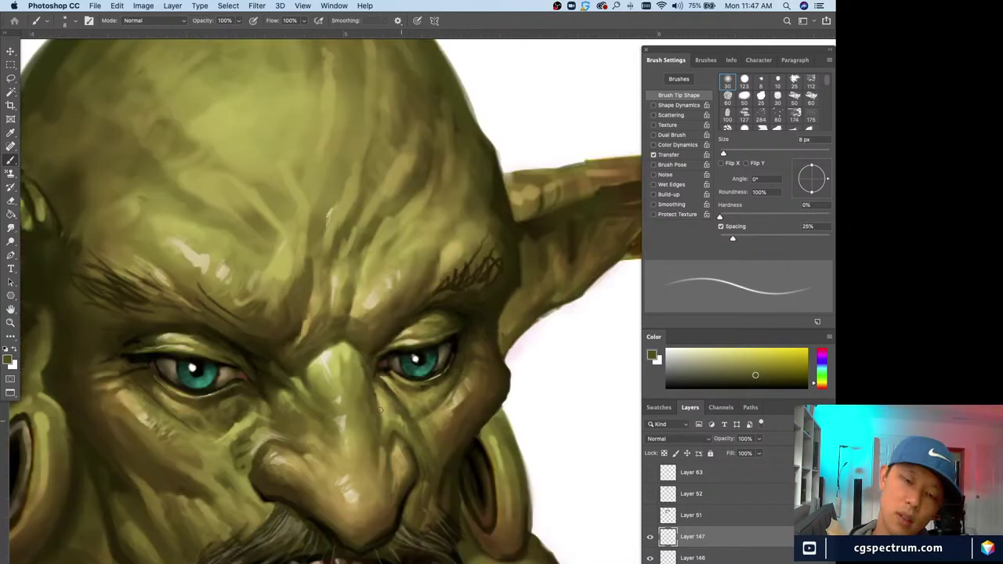
left_click(399, 414, "alt")
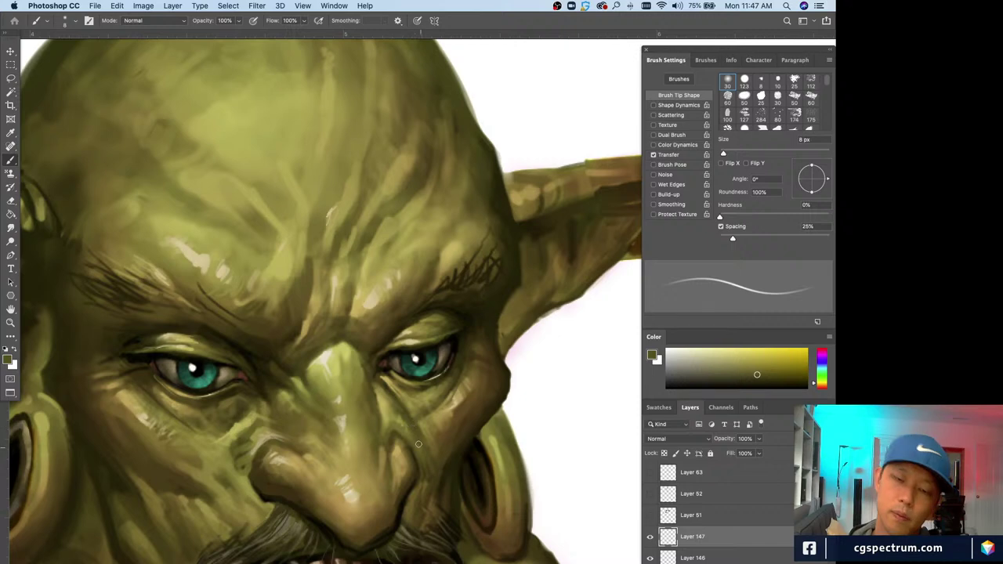
key("super+minus")
key("super+minus")
key("super+plus")
key("super+plus")
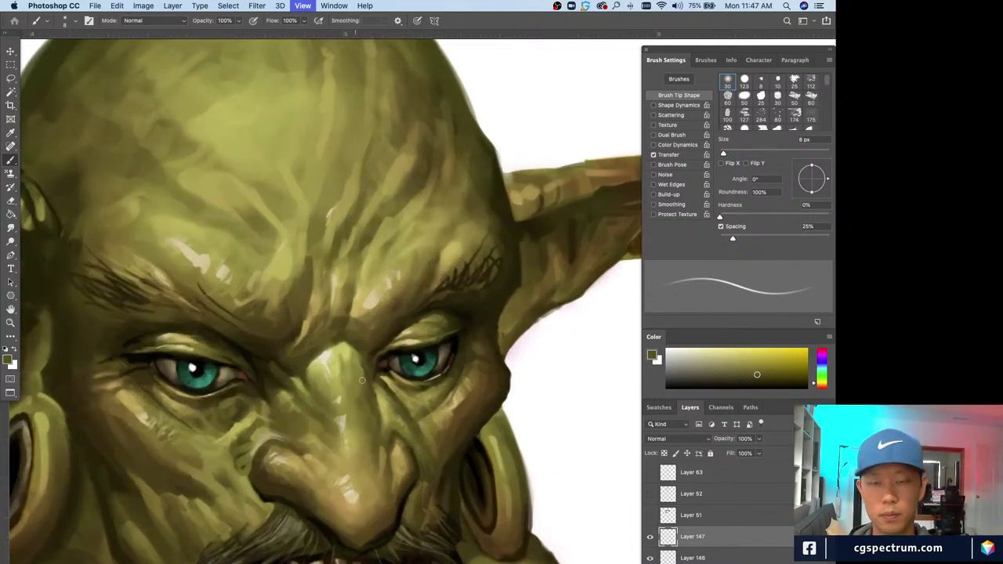
left_click(394, 402, "alt")
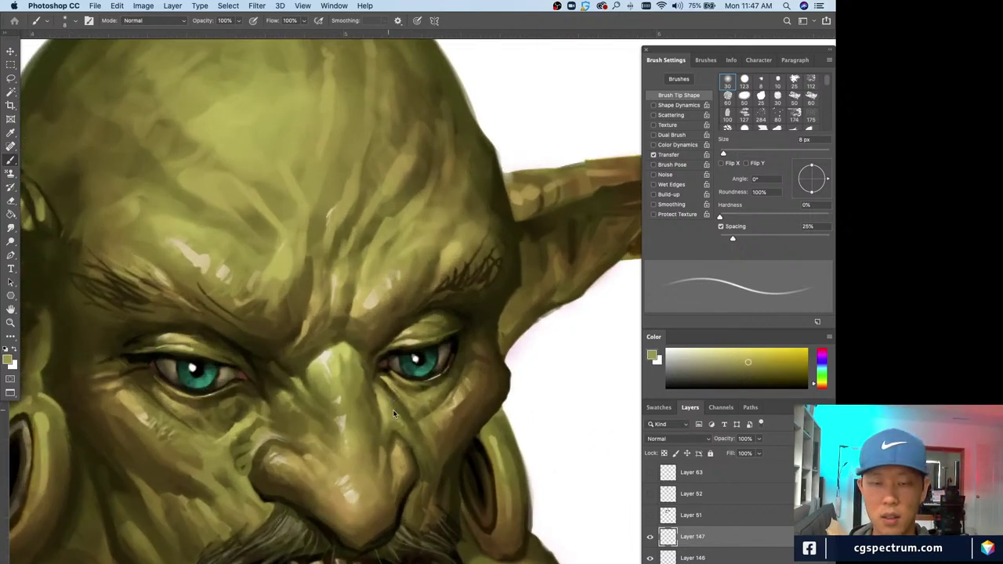
- Define the folds under the far eye's inner corner with sampled light and dark olive tones, using brush sizes from 9 to 5 px
key("super+minus")
key("super+minus")
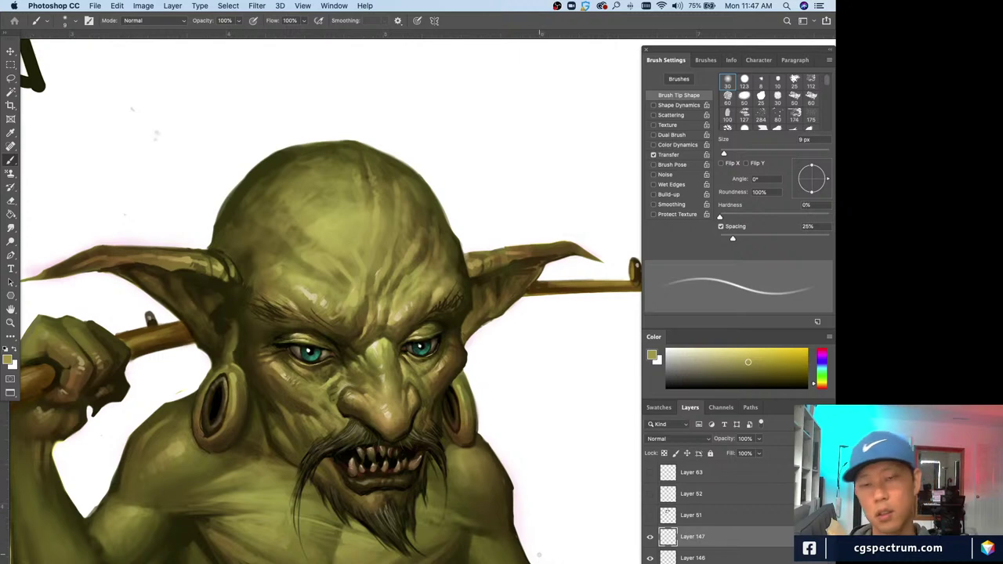
key("super+plus")
key("super+plus")
key("bracketright")
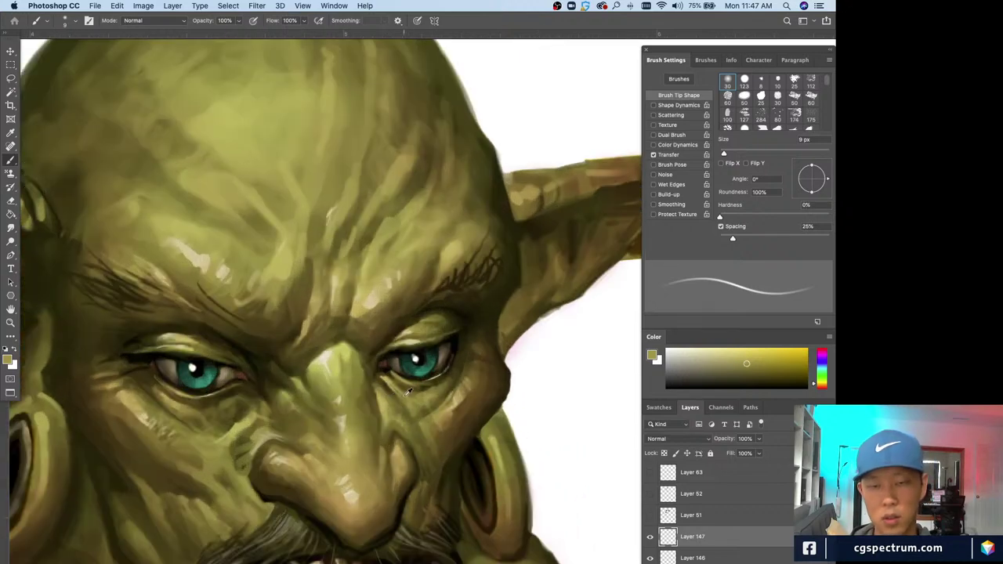
left_click(388, 384, "alt")
key("bracketleft")
key("bracketleft")
key("bracketleft")
key("bracketleft")
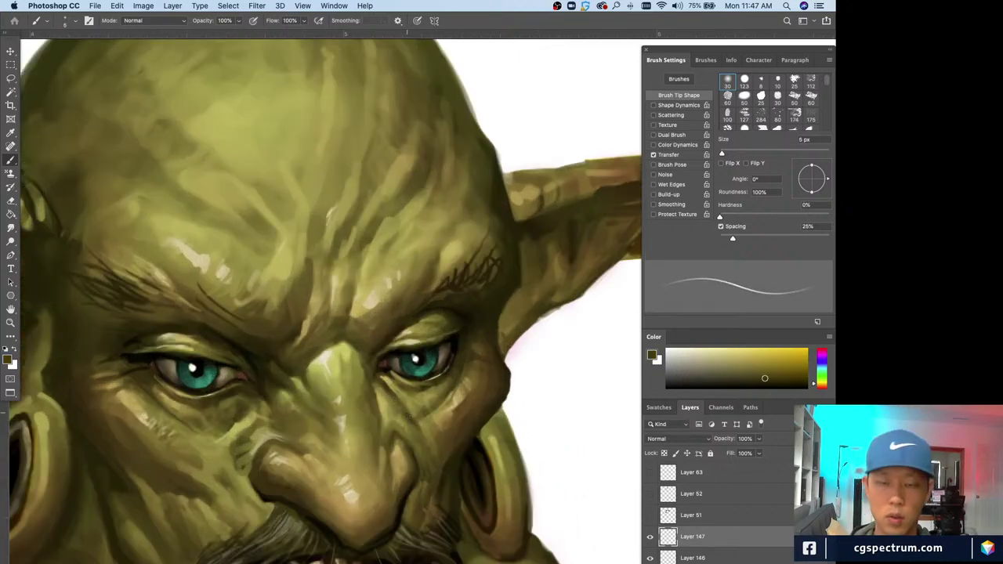
left_click(418, 402, "alt")
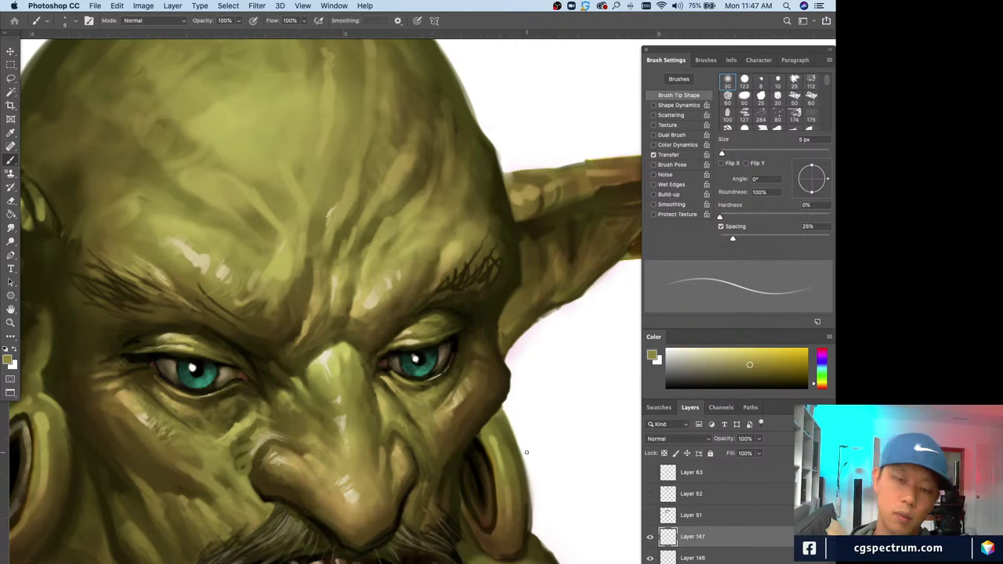
- Touch up the crease between the far eye bag and the cheek with a mid olive tone and a 5 px brush
key("bracketleft")
key("super+minus")
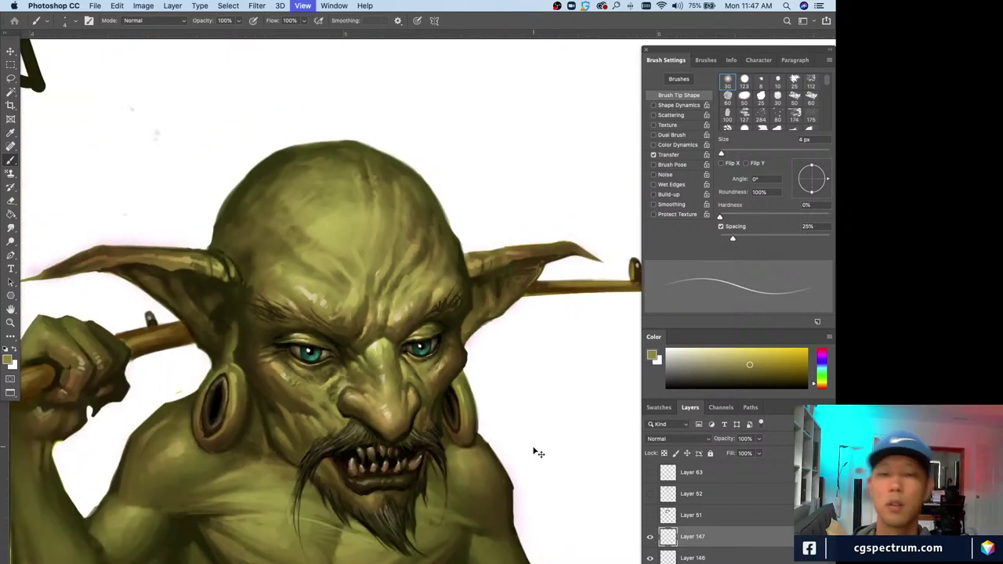
key("super+plus")
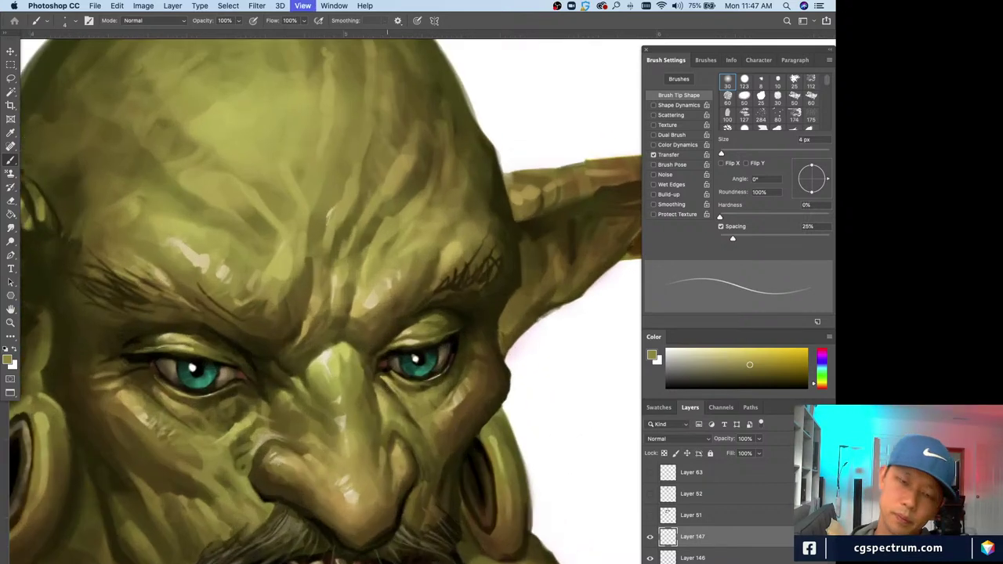
key("bracketright")
left_click(416, 421, "alt")
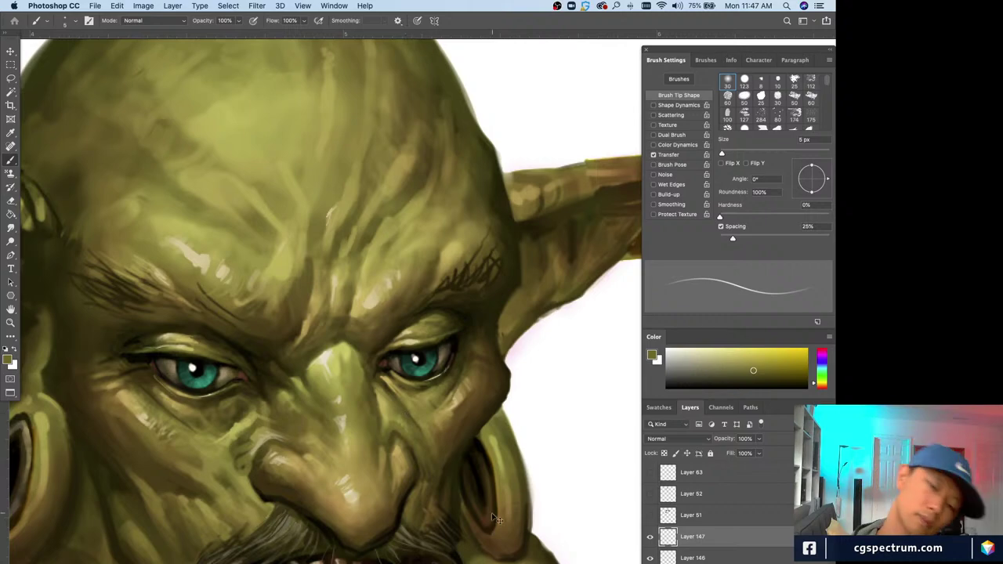
- Darken the crease beside the far eye's inner corner with a sampled dark olive, using a 4 px brush, and check the whole figure
key("super+minus")
key("super+minus")
key("super+plus")
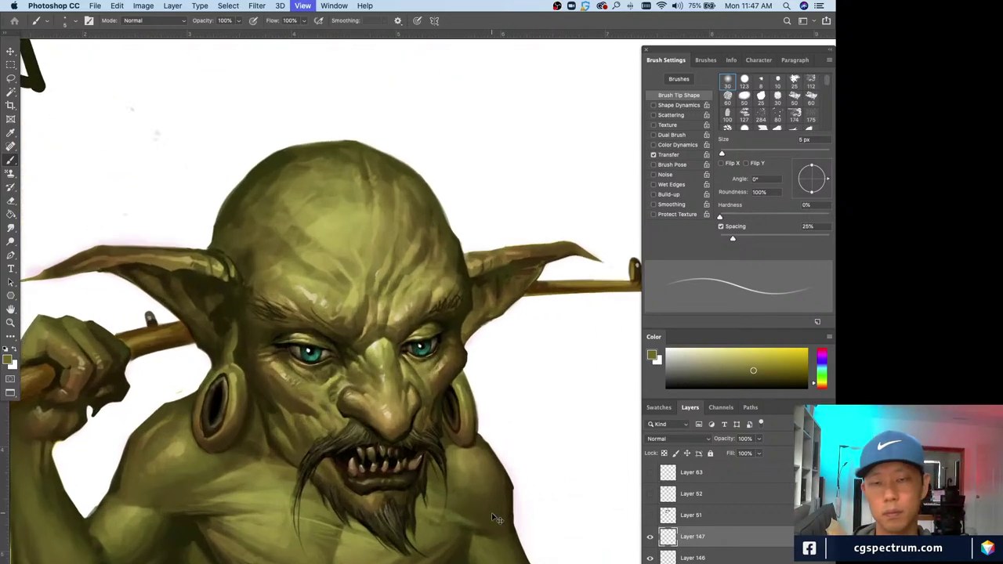
key("super+plus")
key("bracketleft")
left_click(377, 374, "alt")
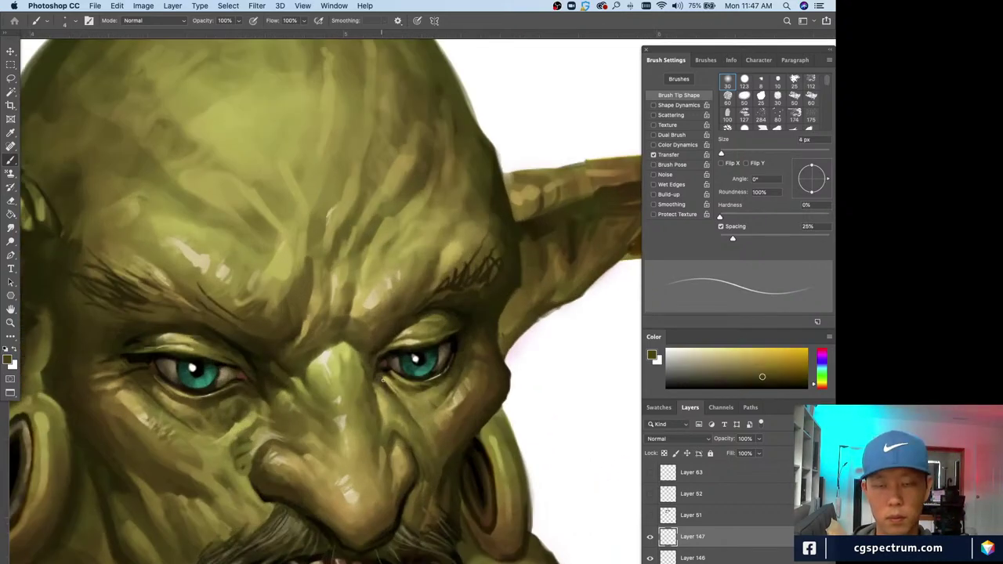
key("super+minus")
key("super+minus")
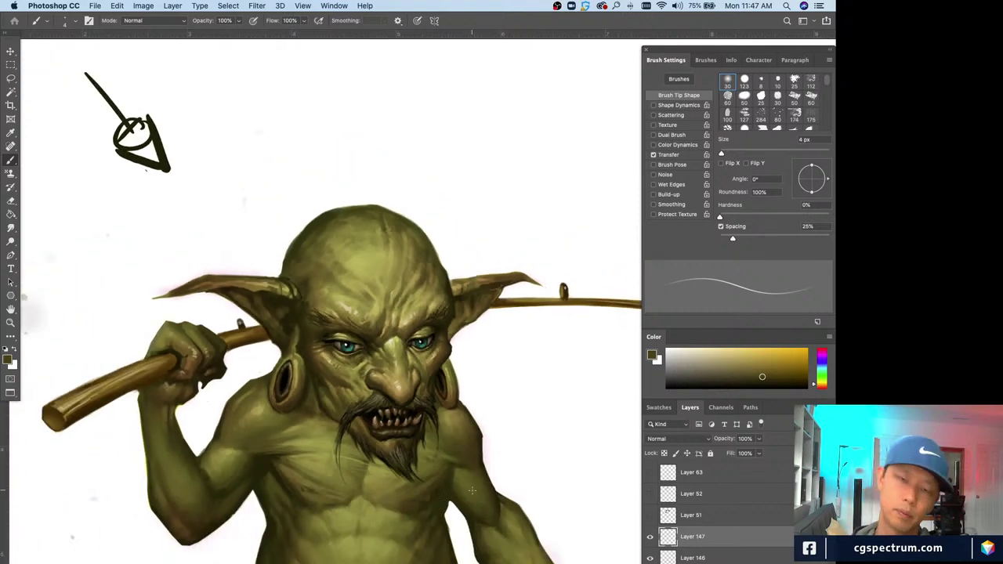
- Deepen the crease running down from the far eye's inner corner beside the nose bridge with dark olive, using a 4 px brush
key("super+plus")
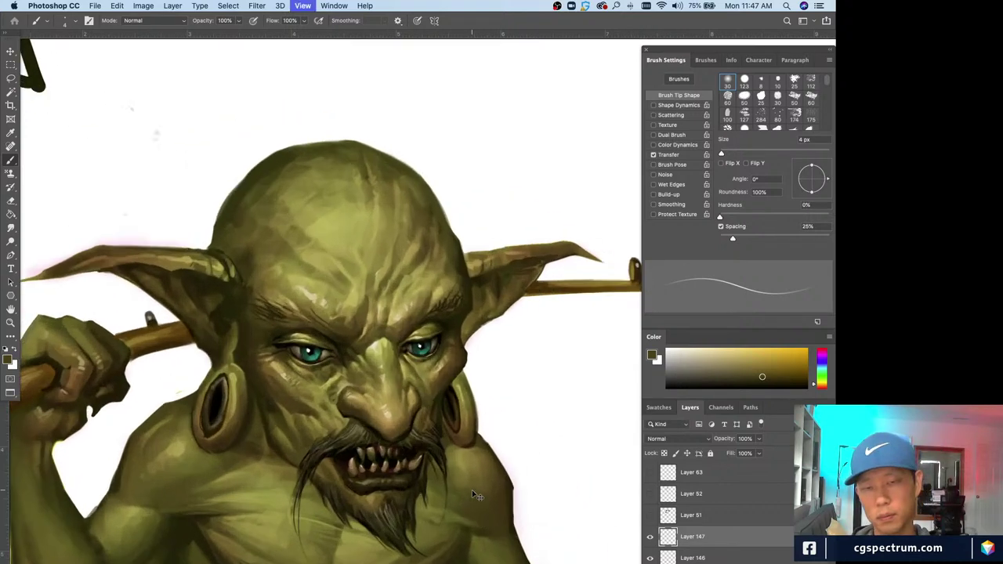
key("super+plus")
key("super+plus")
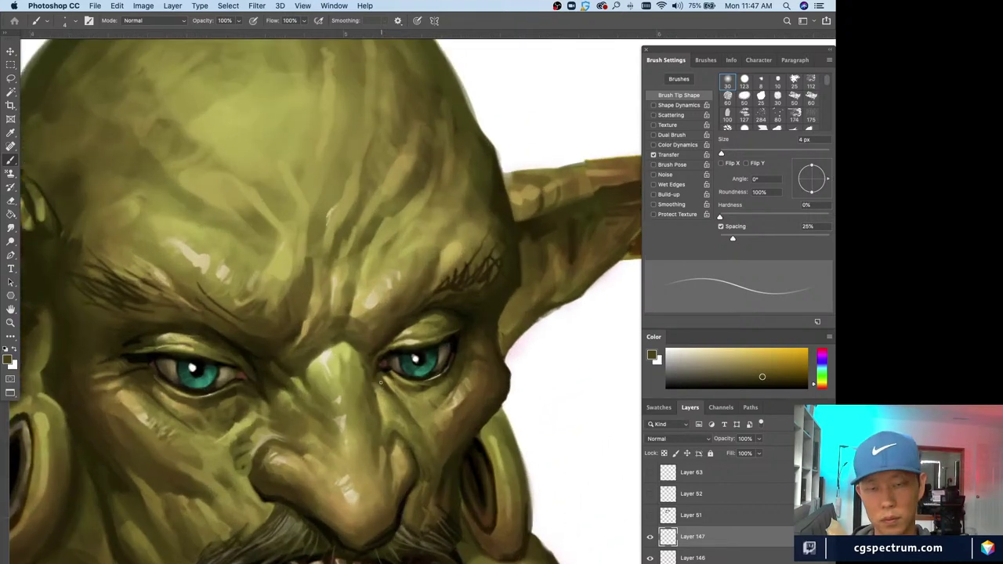
left_click_drag(381, 384, 383, 398)
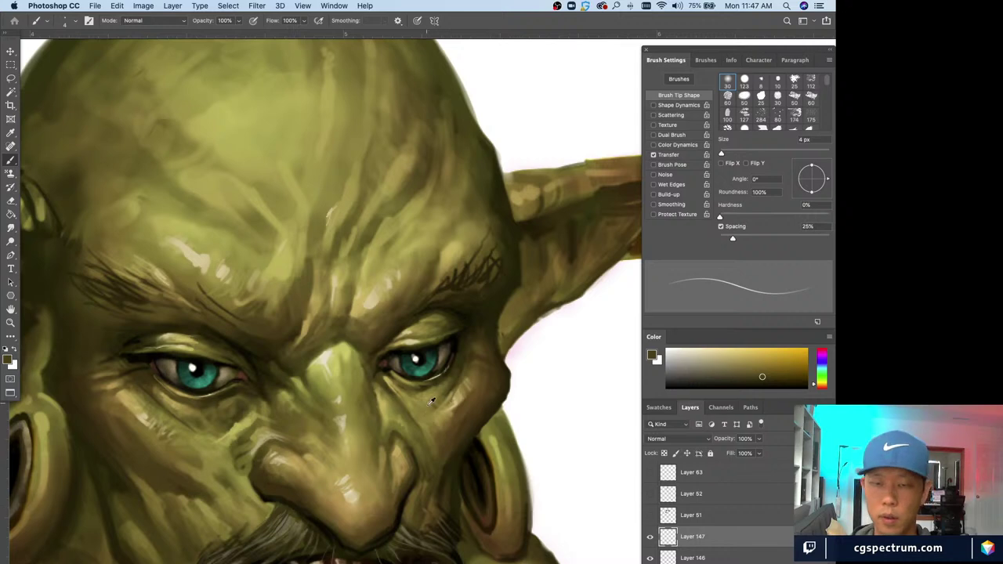
- Blend the skin on the far cheek below the eye bag with sampled olive and tan tones, using a 6 px brush
left_click(431, 403, "alt")
key("bracketright")
key("bracketright")
left_click_drag(467, 399, 452, 428)
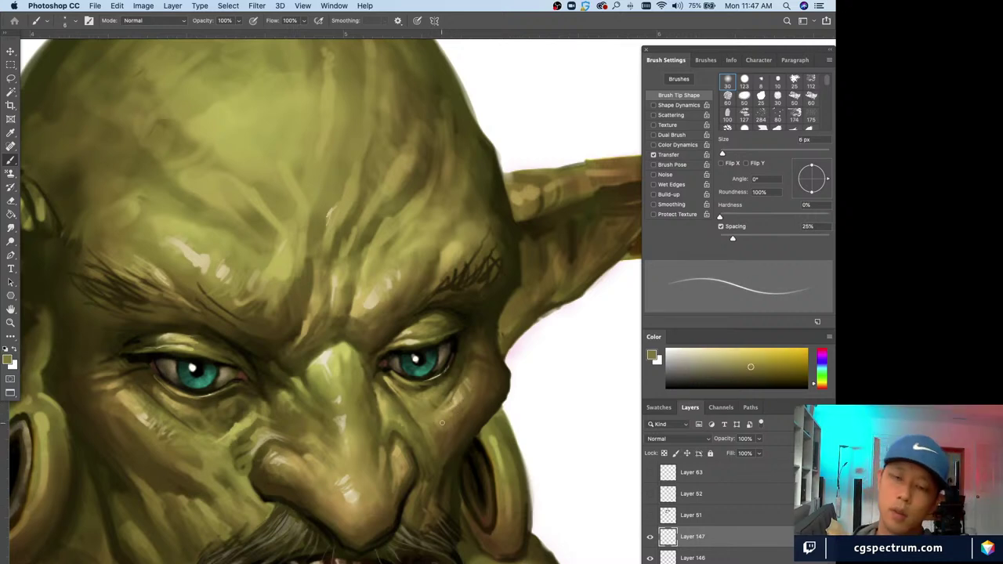
left_click(443, 427, "alt")
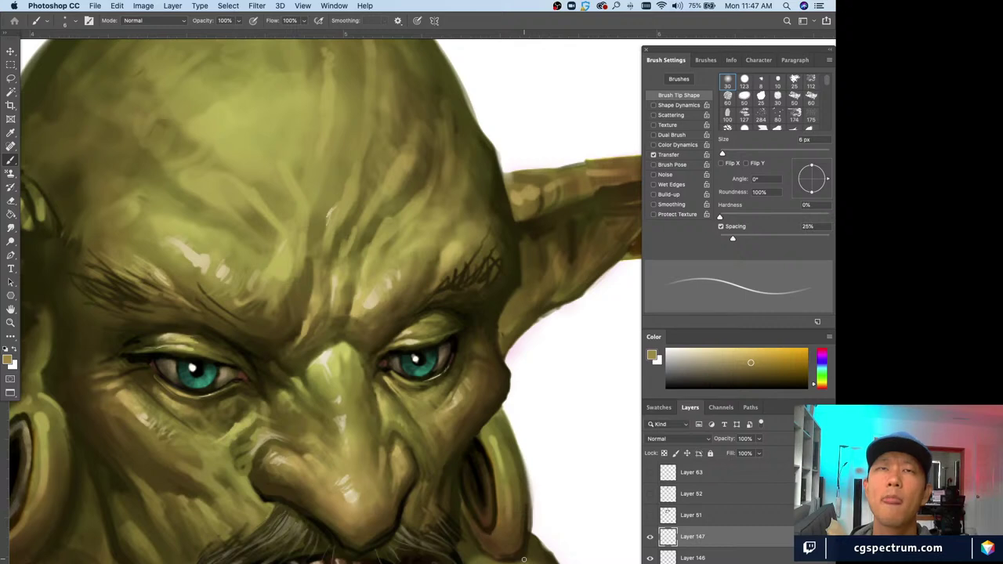
- Shade the far cheekbone and the skin beside the far eye's outer corner with sampled brown tones, using 7 and 6 px brushes
left_click(437, 436, "alt")
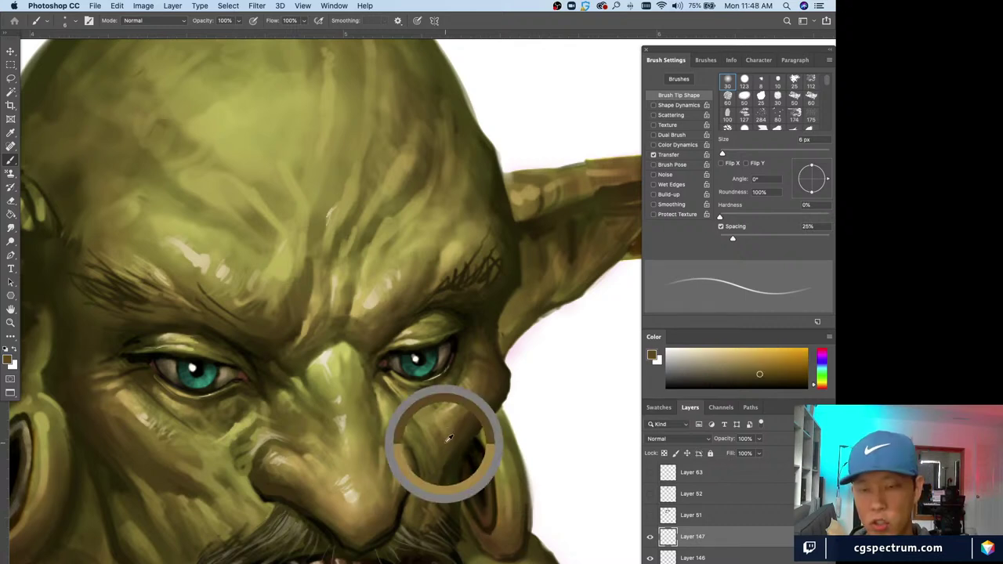
key("bracketright")
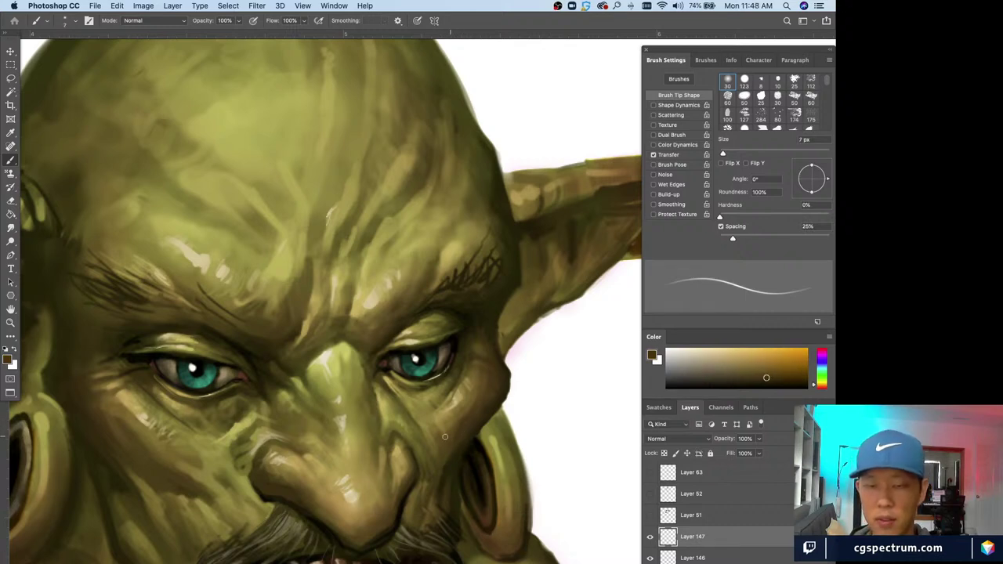
left_click(452, 424, "alt")
left_click(475, 392, "alt")
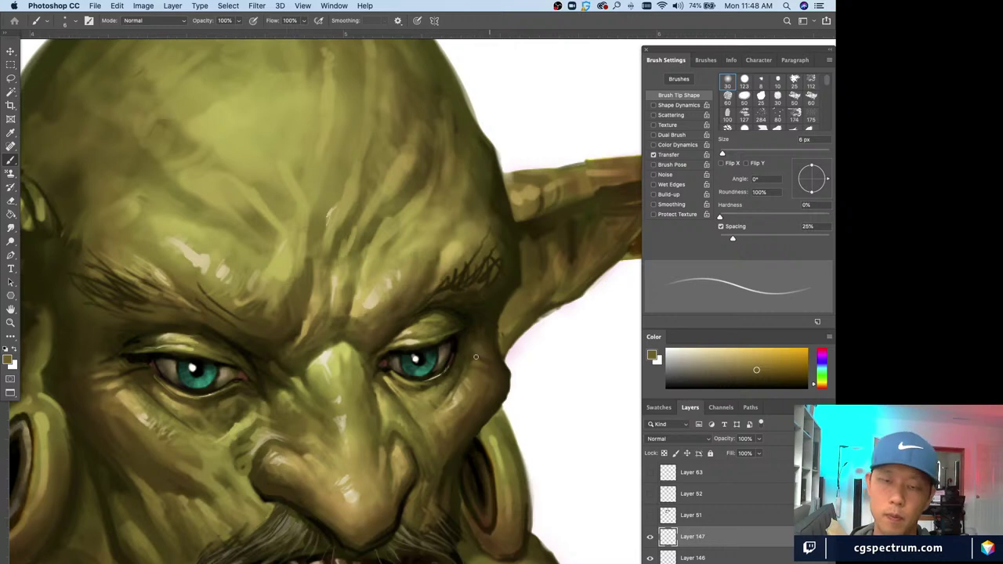
left_click(468, 345, "alt")
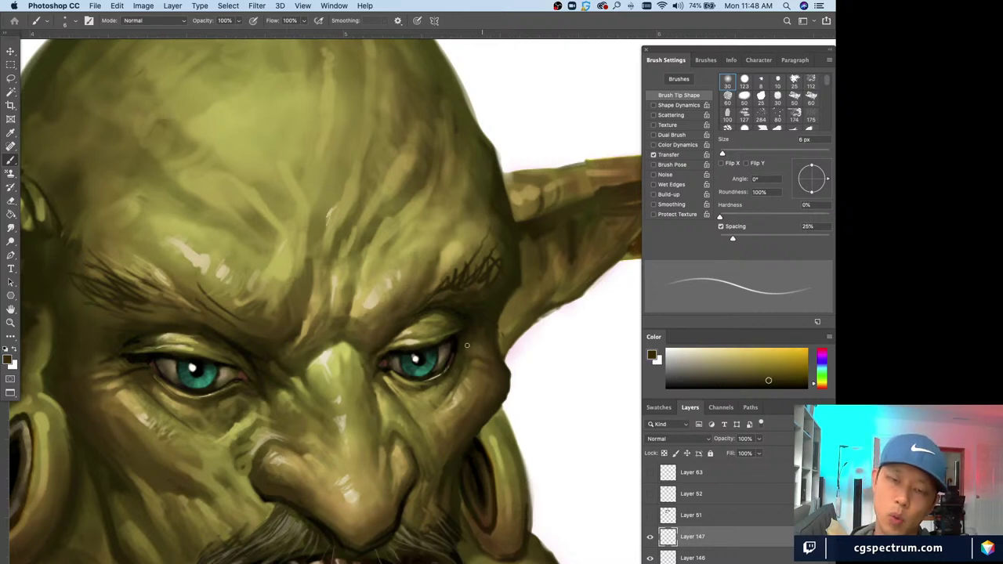
key("super+minus")
key("super+minus")
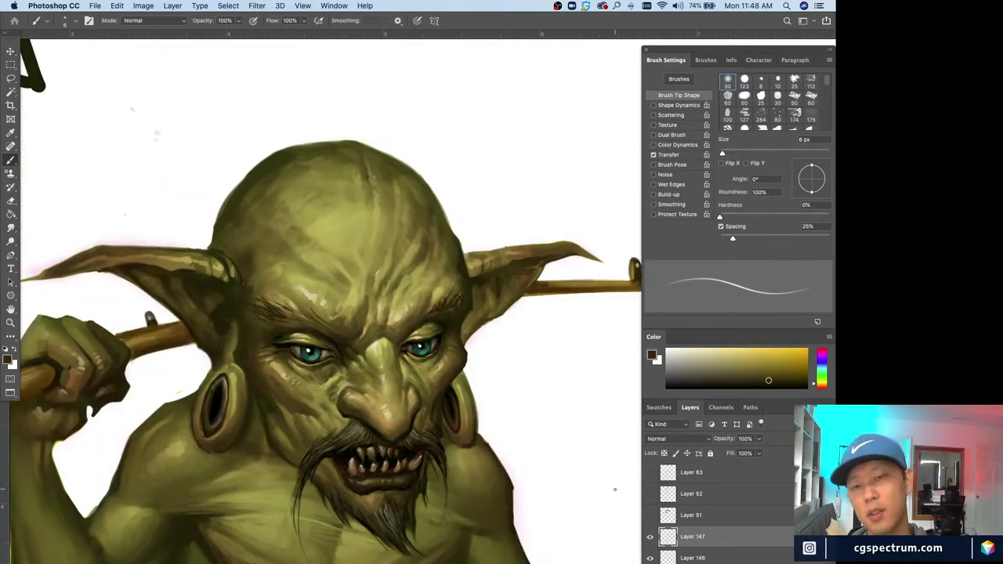
key("super+plus")
key("super+plus")
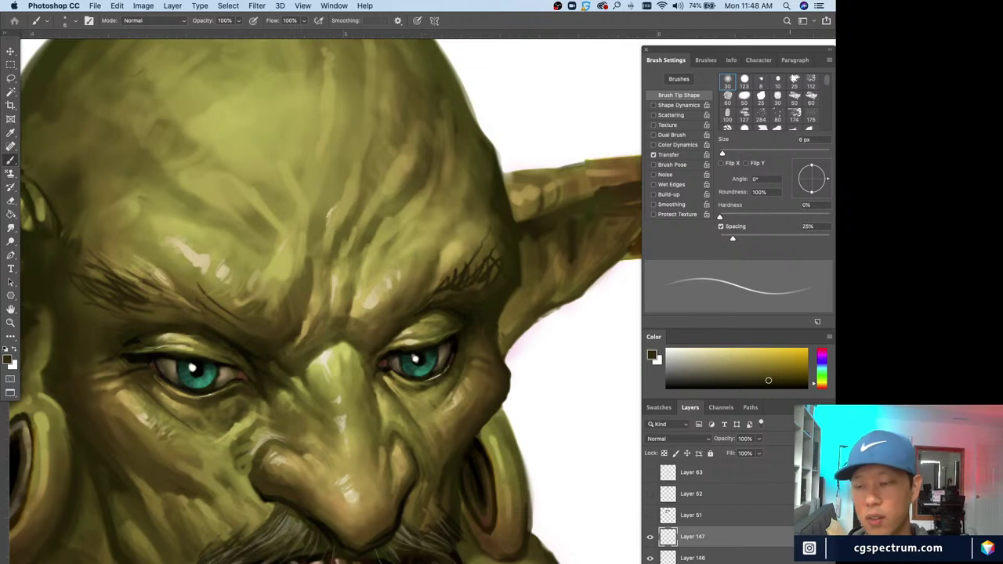
- Add a new layer and refine the far cheekbone highlight with sampled light and dark olive tones, using a 4 px brush
key("super+shift+alt+n")
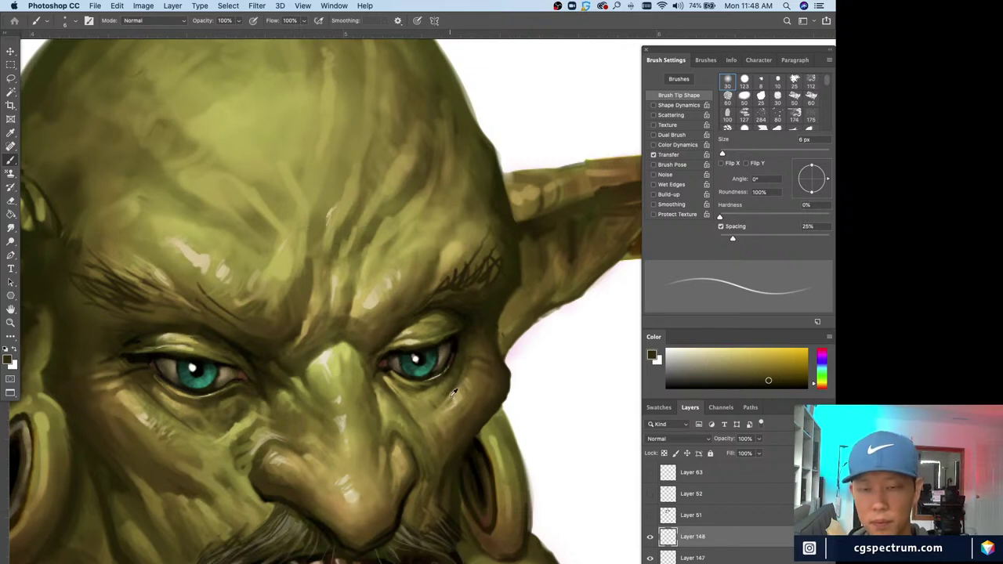
left_click(453, 393, "alt")
key("bracketleft")
key("bracketleft")
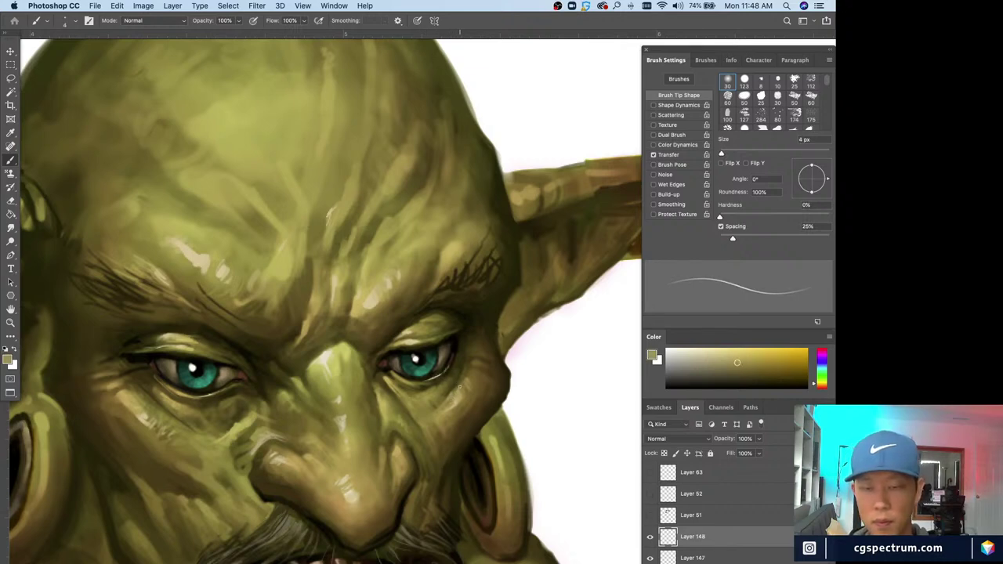
left_click(463, 368, "alt")
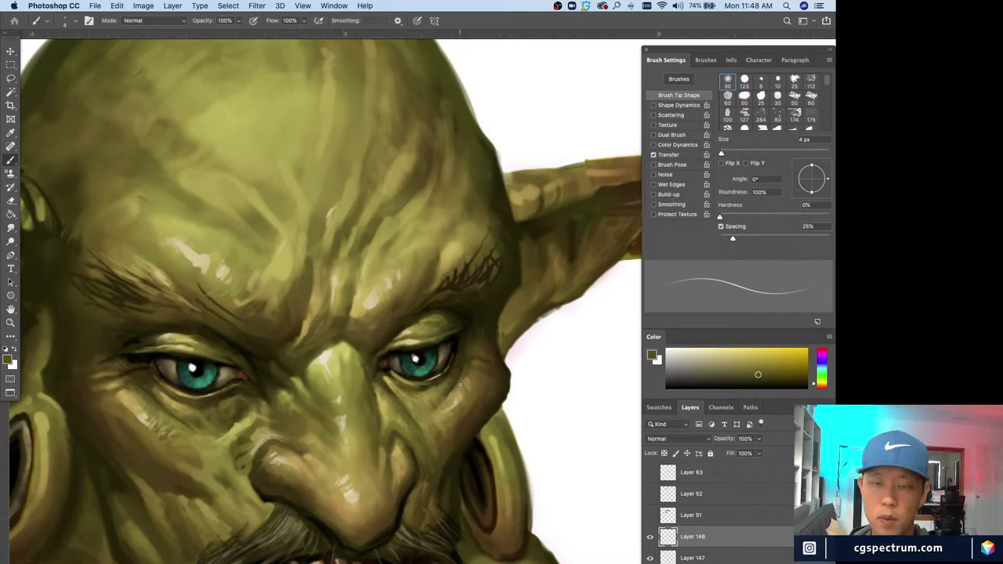
- Examine the cheekbone touch-ups against the whole figure and inspect the far side of the face up close
key("super+minus")
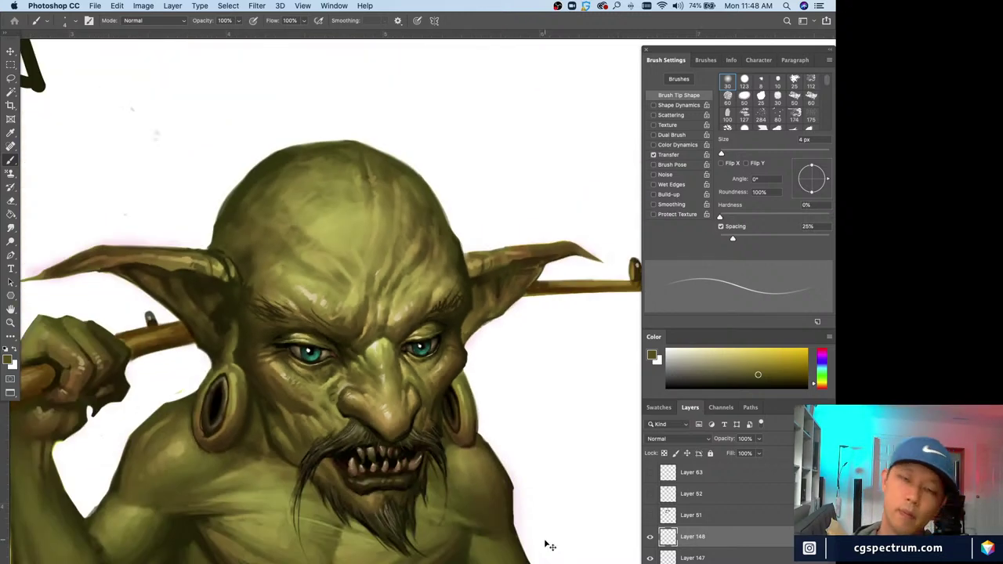
key("super+minus")
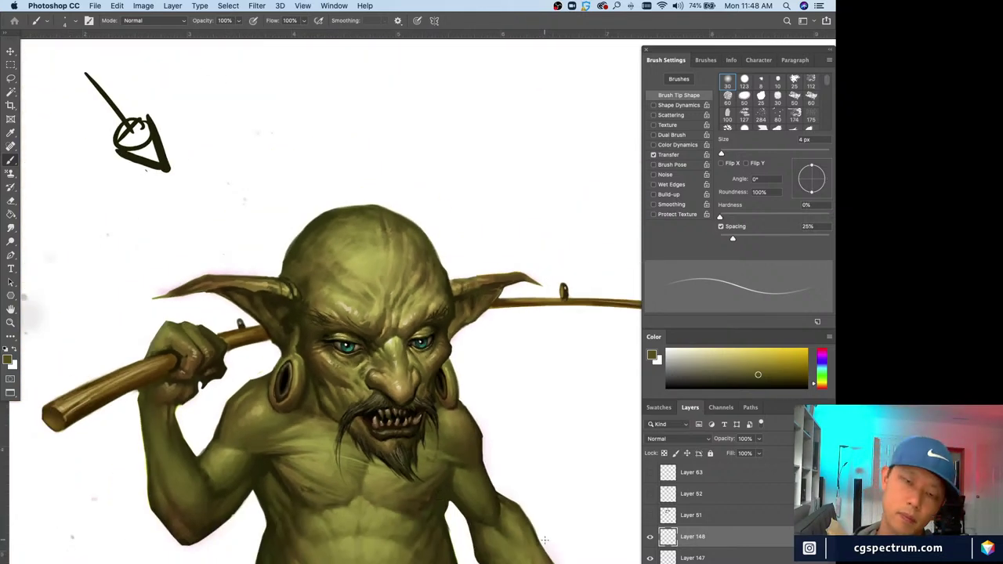
key("super+minus")
key("super+minus")
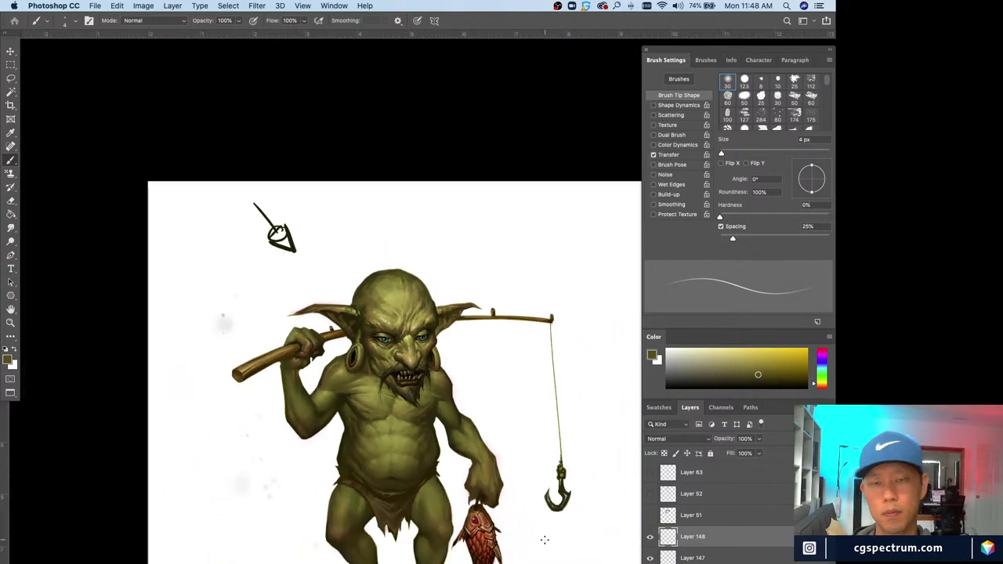
key("super+equal")
key("super+equal")
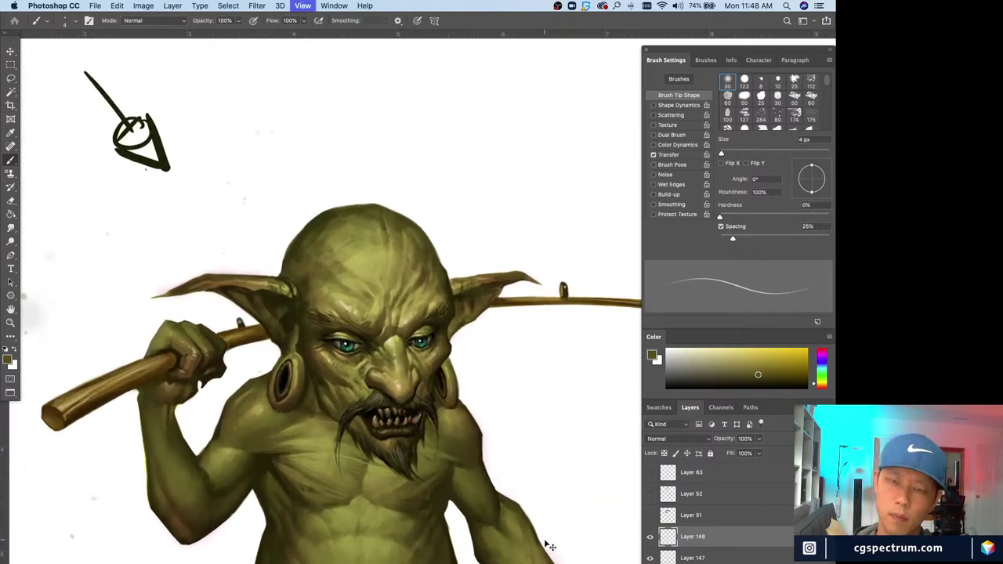
key("super+equal")
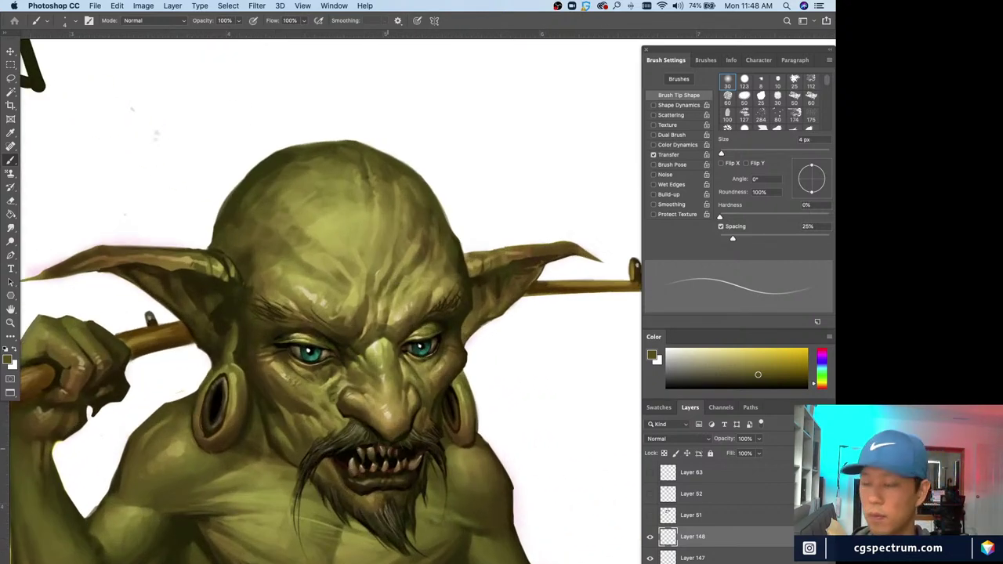
key("super+equal")
key("super+equal")
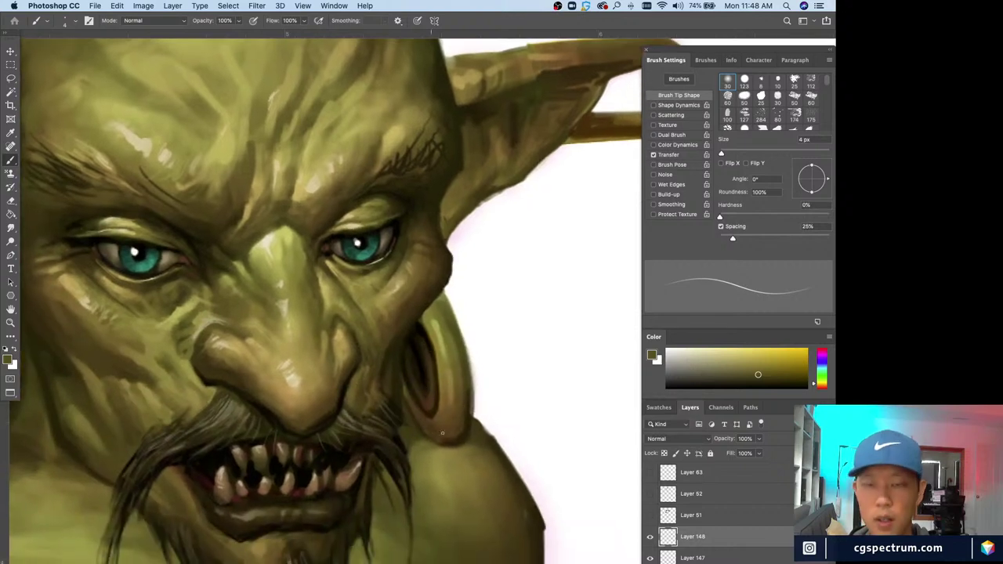
- Clean up the outer edge of the far earlobe with sampled dark olive and background white, using a 5 px brush
left_click(440, 288, "alt")
key("]")
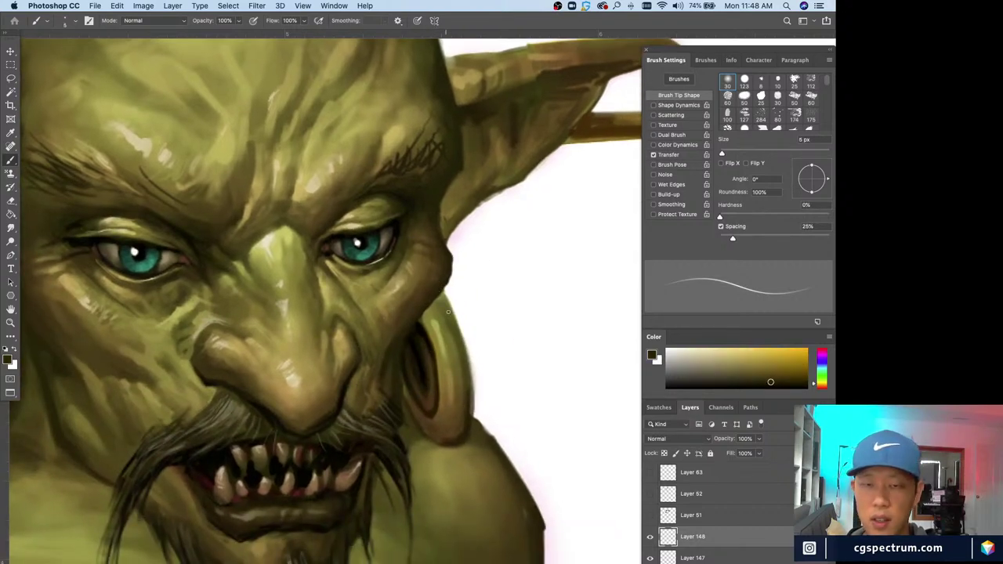
left_click_drag(445, 296, 471, 371)
mouse_move(449, 315)
left_mouse_down()
mouse_move(468, 382)
mouse_move(463, 343)
mouse_move(471, 409)
left_mouse_up()
left_click(468, 318, "alt")
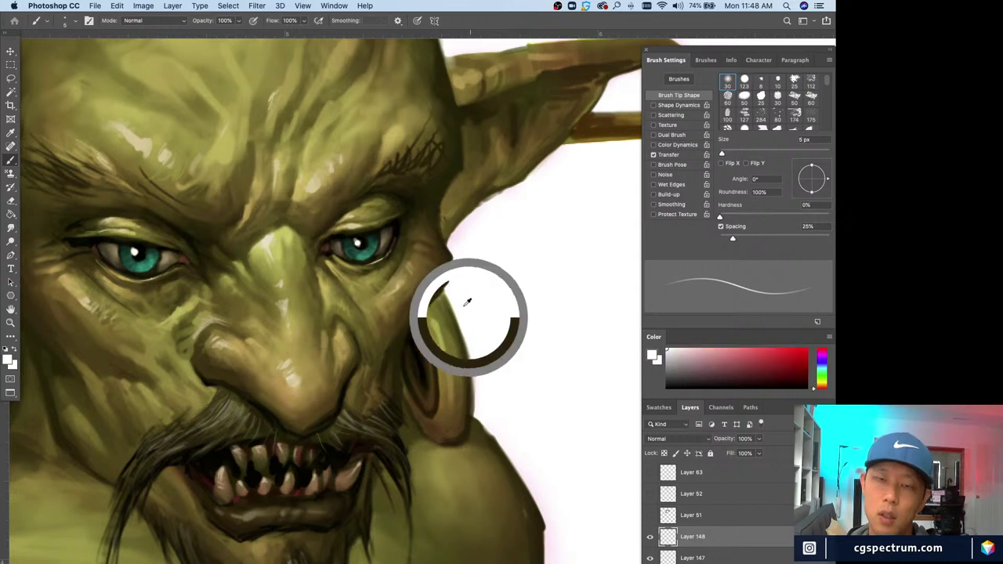
mouse_move(447, 295)
left_mouse_down()
mouse_move(471, 341)
mouse_move(476, 407)
left_mouse_up()
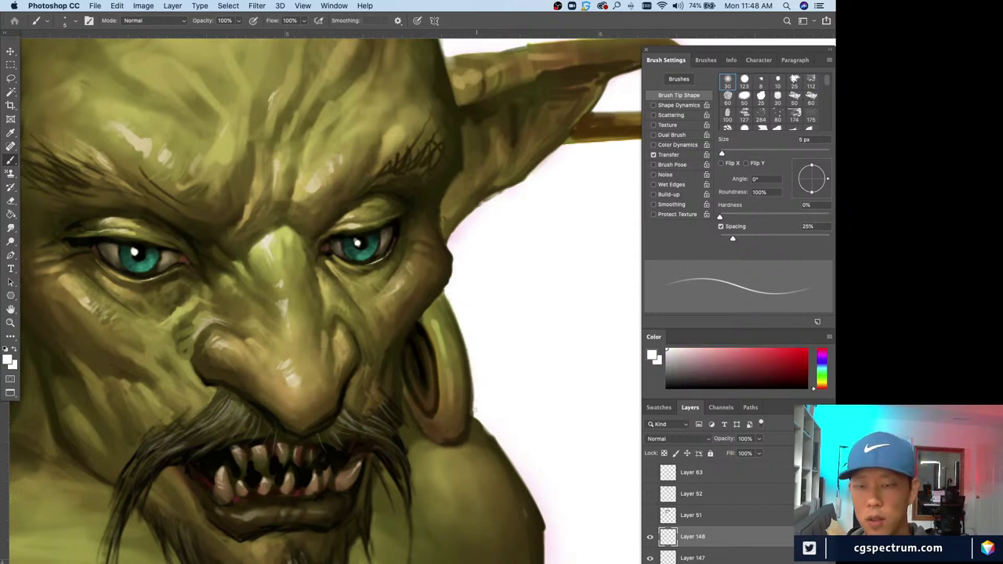
left_click(496, 444, "alt")
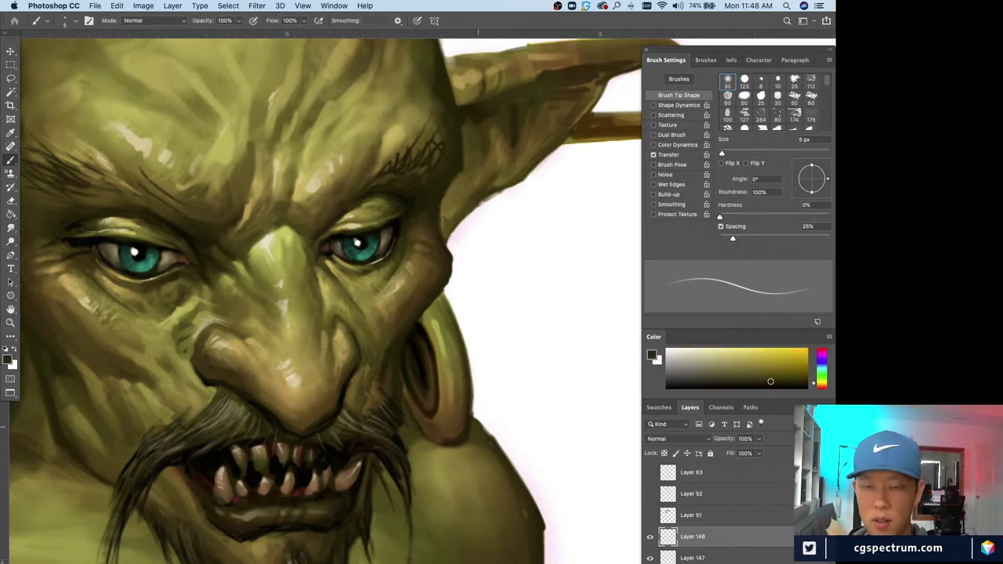
key("x")
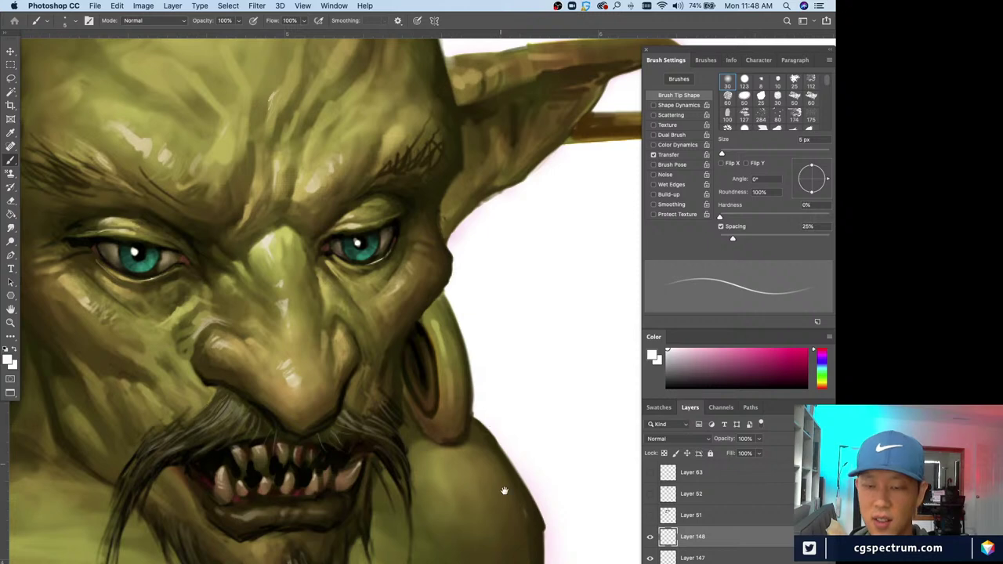
- Smooth the far shoulder's outer edge and cover its stray specks with sampled dark olive tones, using 7 and 9 px brushes
left_click_drag(523, 498, 472, 382)
key("bracketright")
key("bracketright")
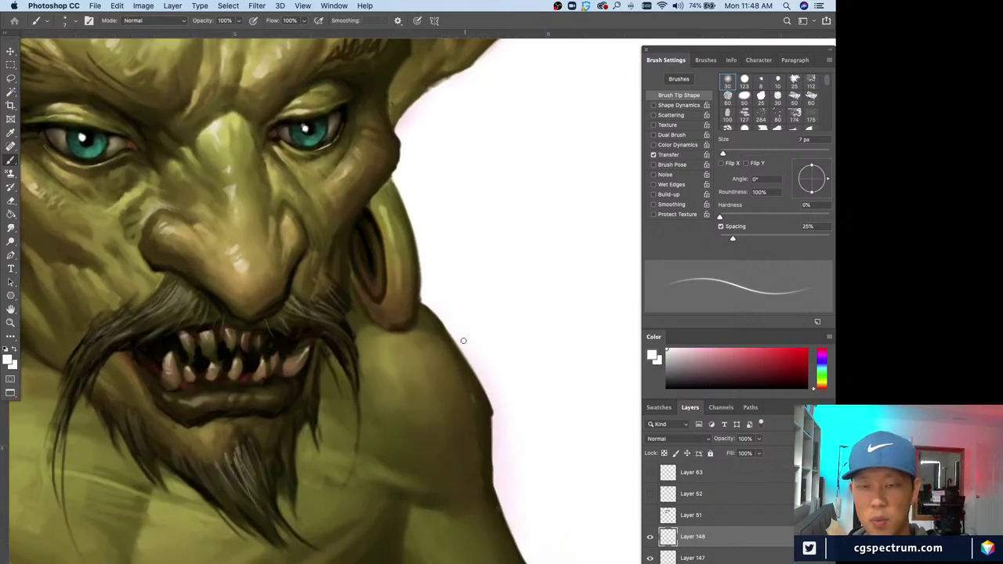
left_click(474, 388, "alt")
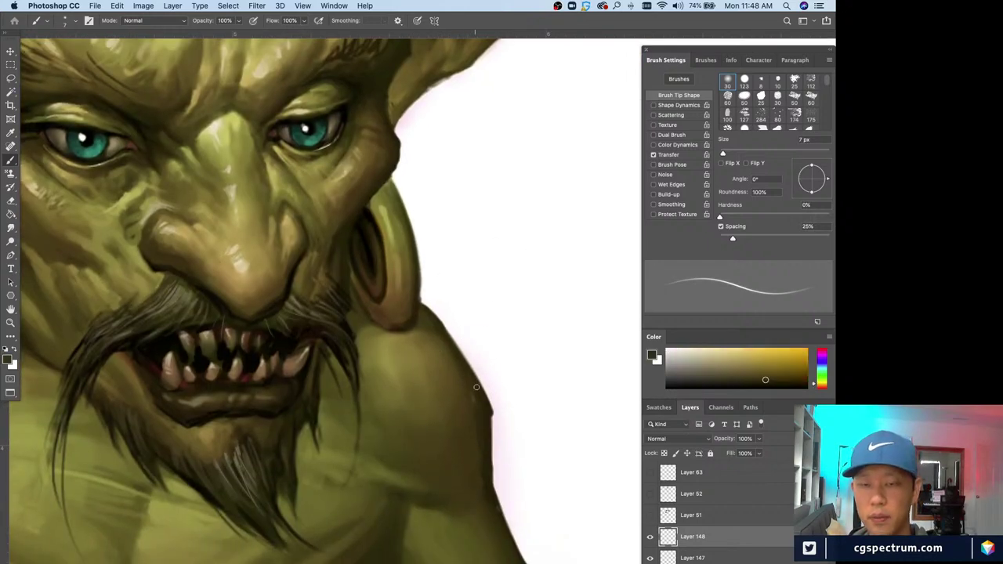
left_click(470, 388, "alt")
key("bracketright")
key("bracketright")
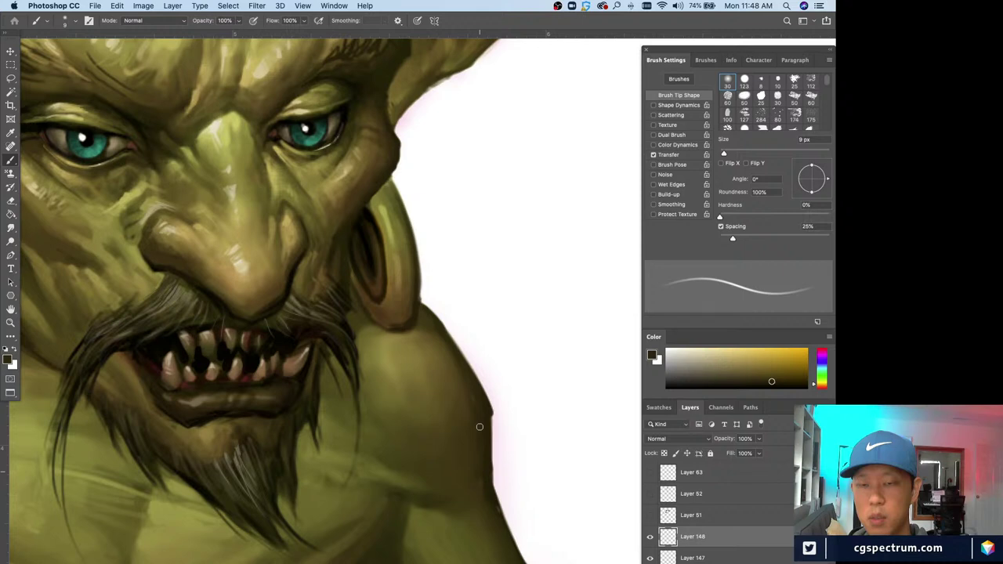
- Clean the background along the far shoulder and arm with sampled white, using a 15 px brush
left_click(500, 427, "alt")
key("super+minus")
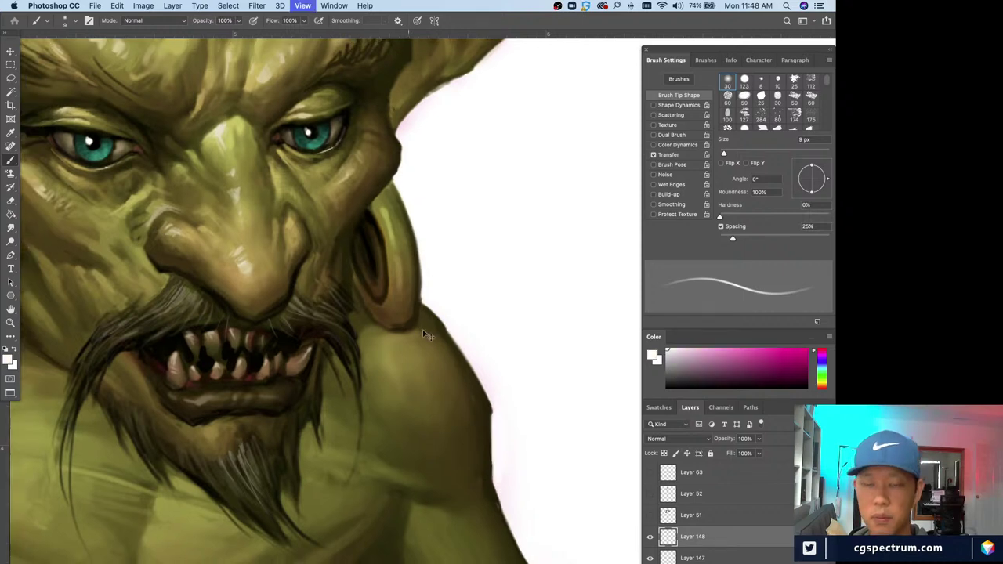
key("bracketright")
key("bracketright")
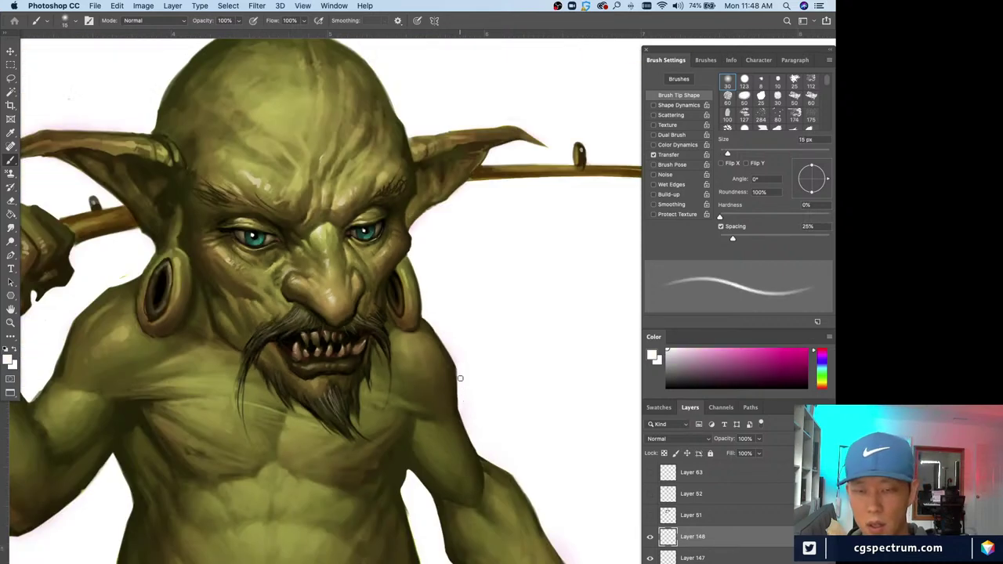
left_click_drag(513, 533, 494, 474)
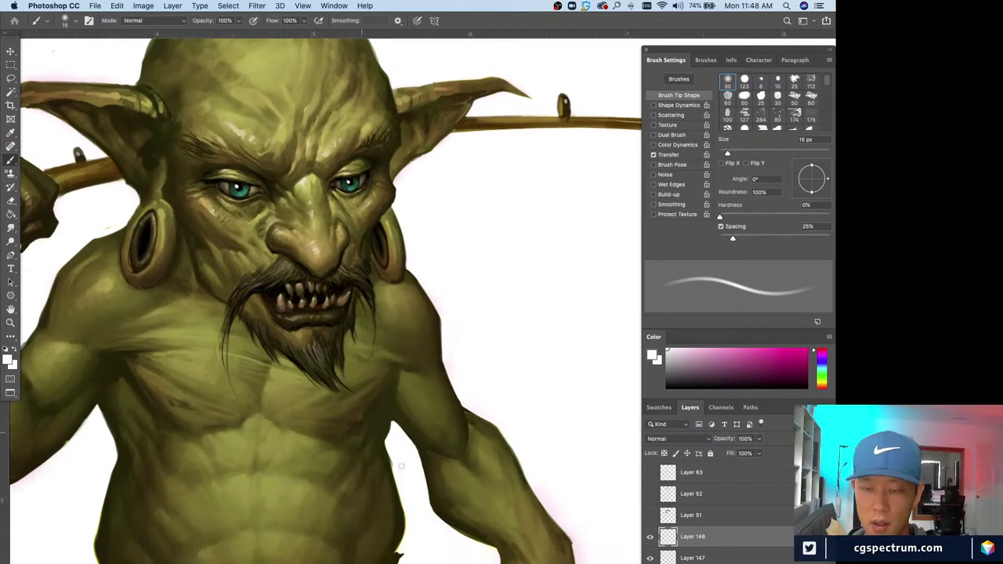
left_click_drag(453, 559, 440, 524)
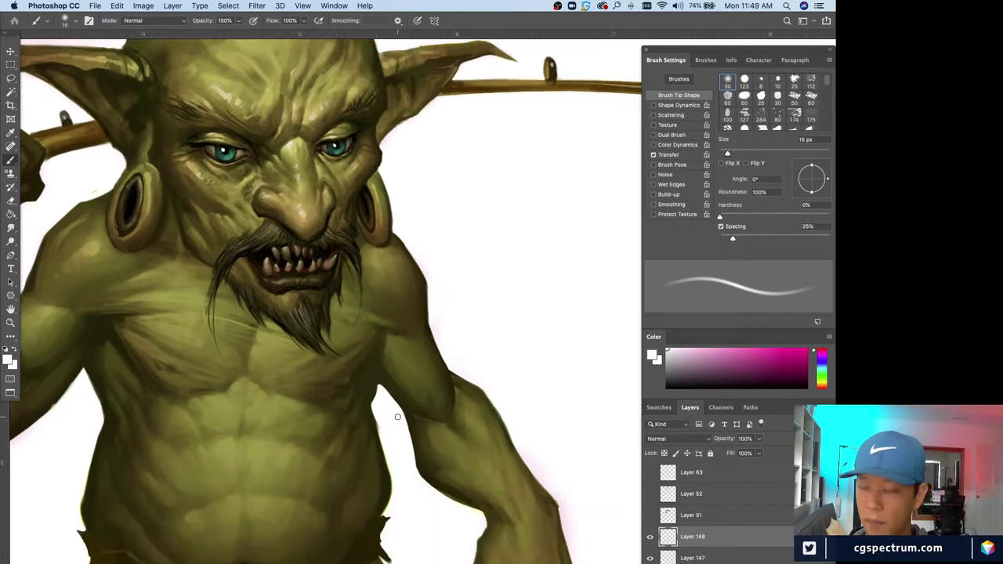
- Switch to the 123 px soft round brush and clean the torso's edge below the far armpit with white, reducing the size to 6 and 4 px
left_click(748, 81)
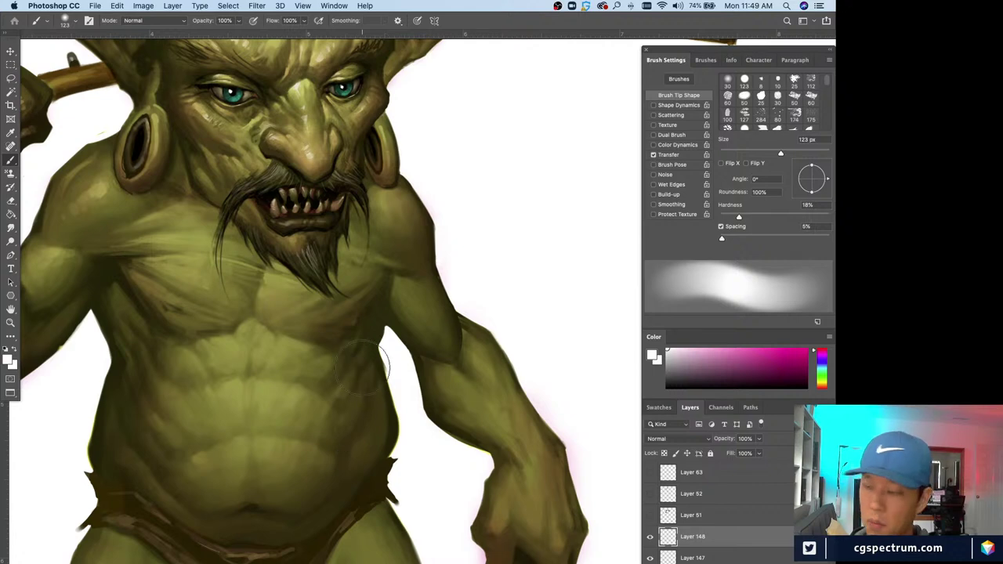
key("super+equal")
key("bracketleft")
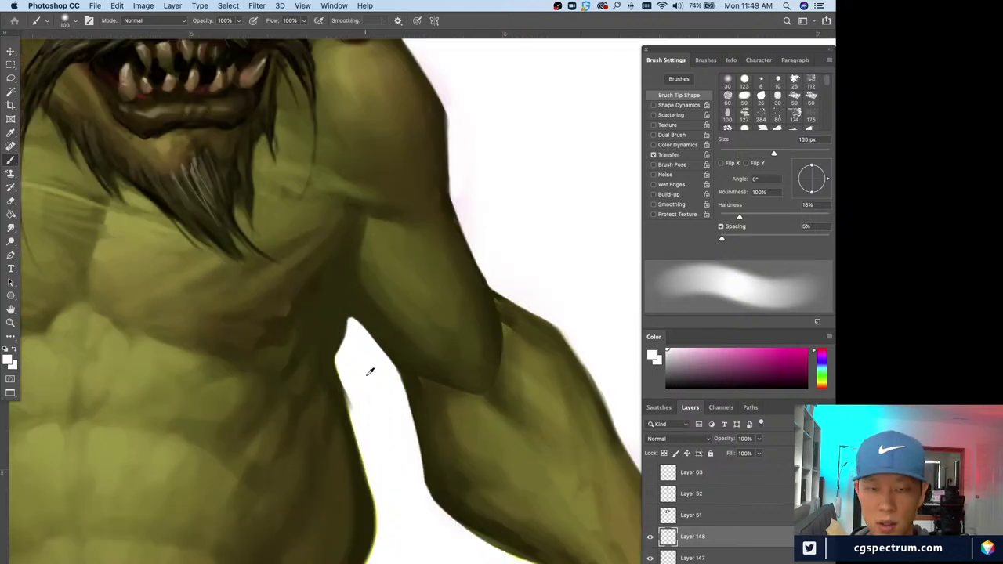
key("bracketleft")
key("bracketleft")
key("bracketleft")
key("bracketleft")
key("bracketleft")
key("bracketleft")
key("bracketleft")
key("bracketleft")
key("bracketleft")
key("bracketleft")
key("bracketleft")
key("bracketleft")
key("bracketleft")
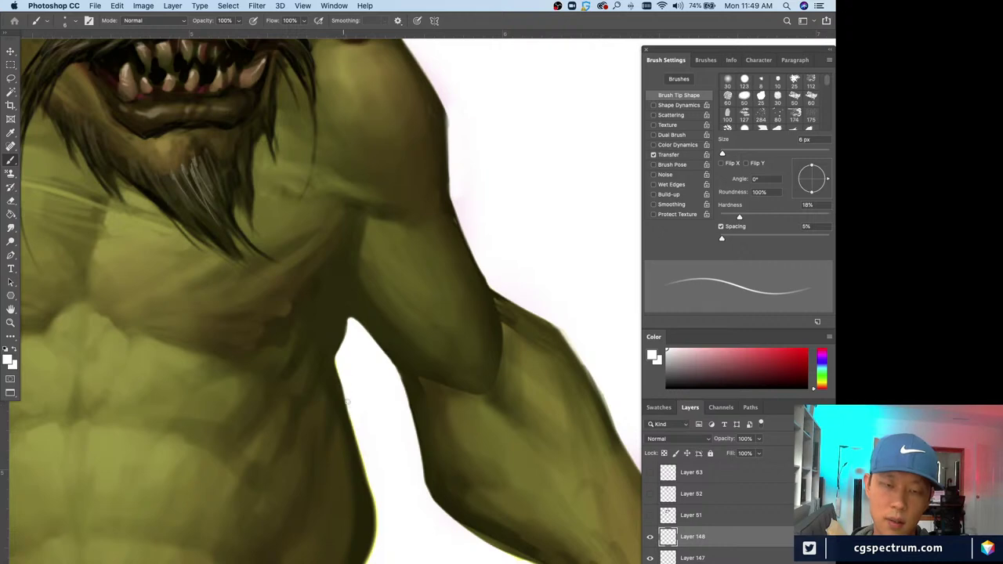
key("bracketleft")
key("bracketleft")
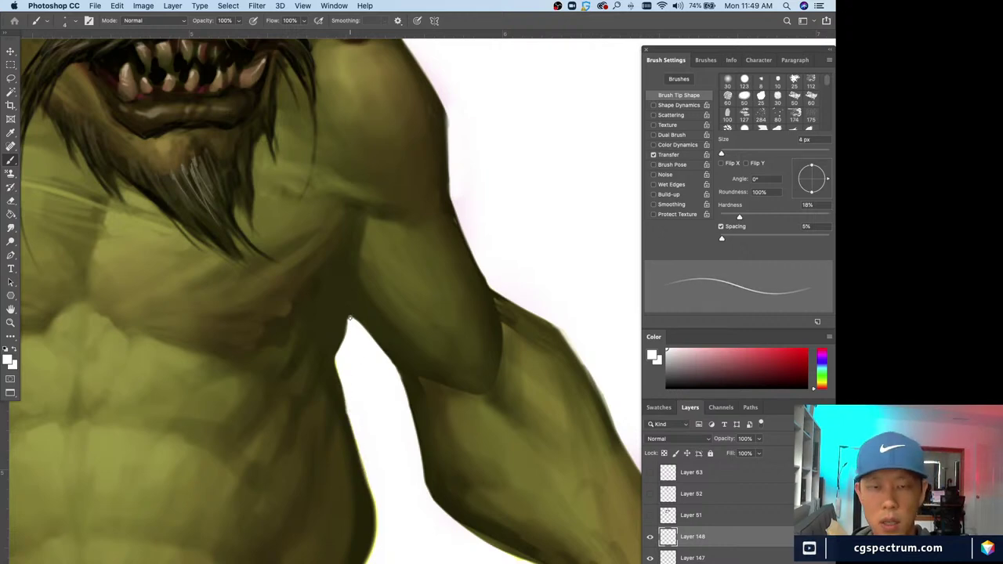
- Sharpen the gap between the far armpit and upper arm with sampled dark olive, using a 4 px brush
left_click(353, 314, "alt")
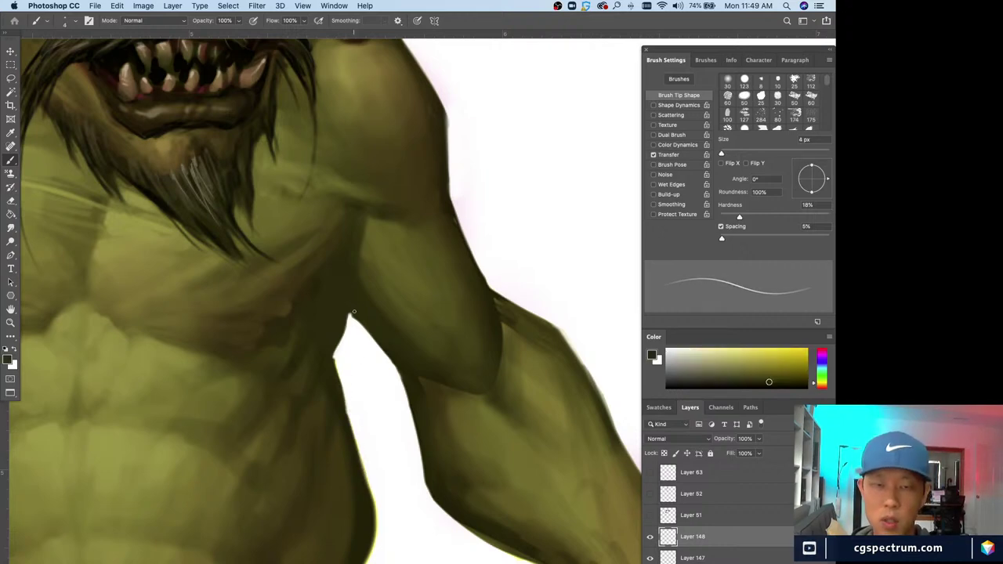
left_click_drag(349, 310, 385, 355)
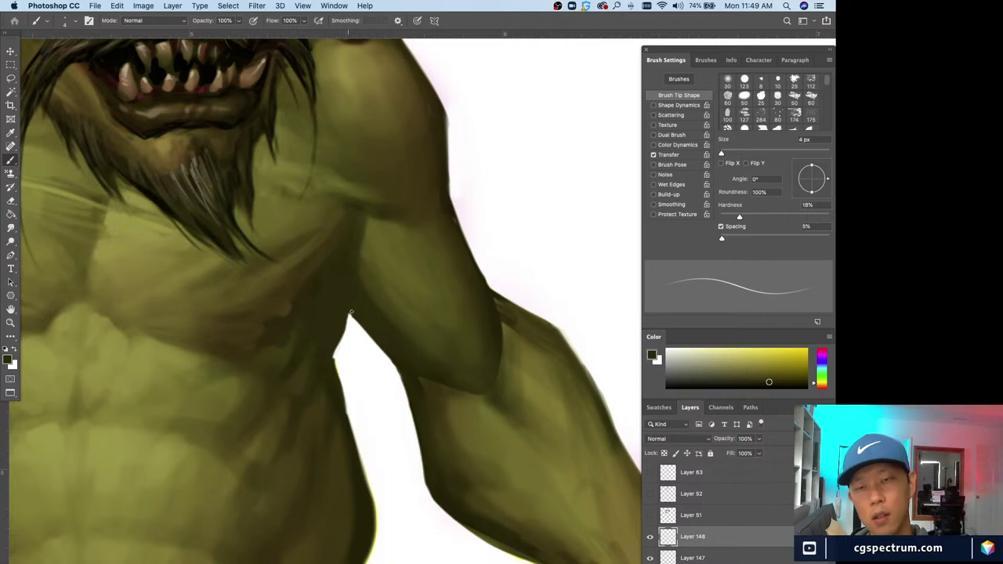
key("super+minus")
key("super+plus")
- Smooth the outer contour where the far upper arm meets the forearm with sampled dark olive, using a 5 px brush
left_click_drag(456, 408, 427, 427)
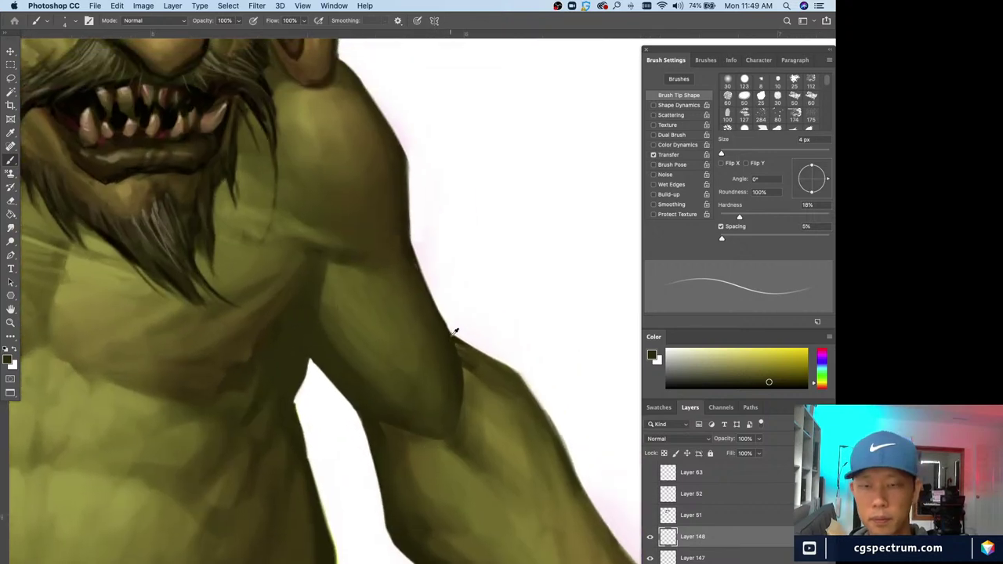
left_click(456, 333, "alt")
key("bracketright")
key("super+minus")
key("super+minus")
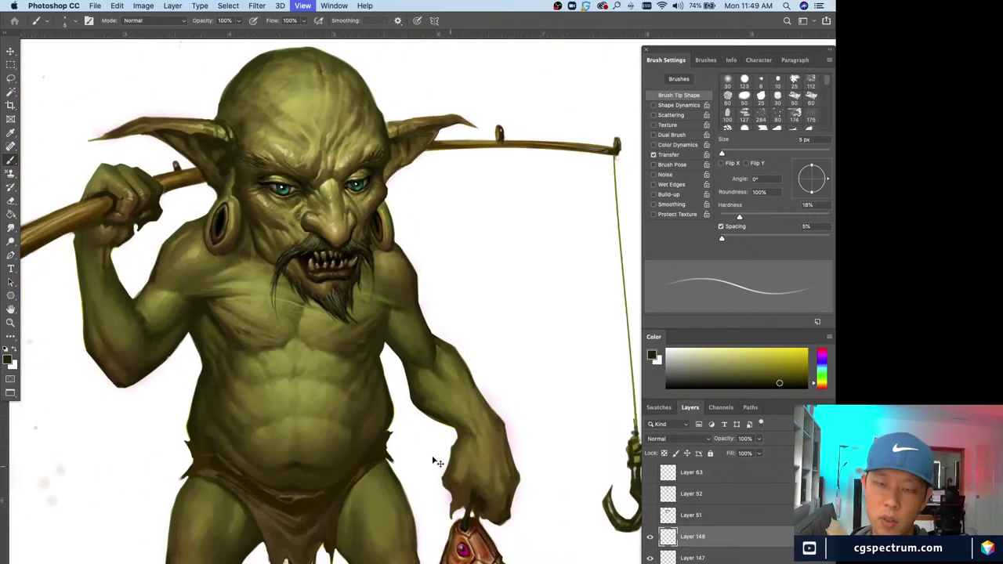
key("super+plus")
- Clean the yellow fringe along the belly's far edge and the forearm's inner edge with sampled white, using a 7 px brush
left_click(439, 469, "alt")
key("bracketright")
scroll(439, 502, "up", 4)
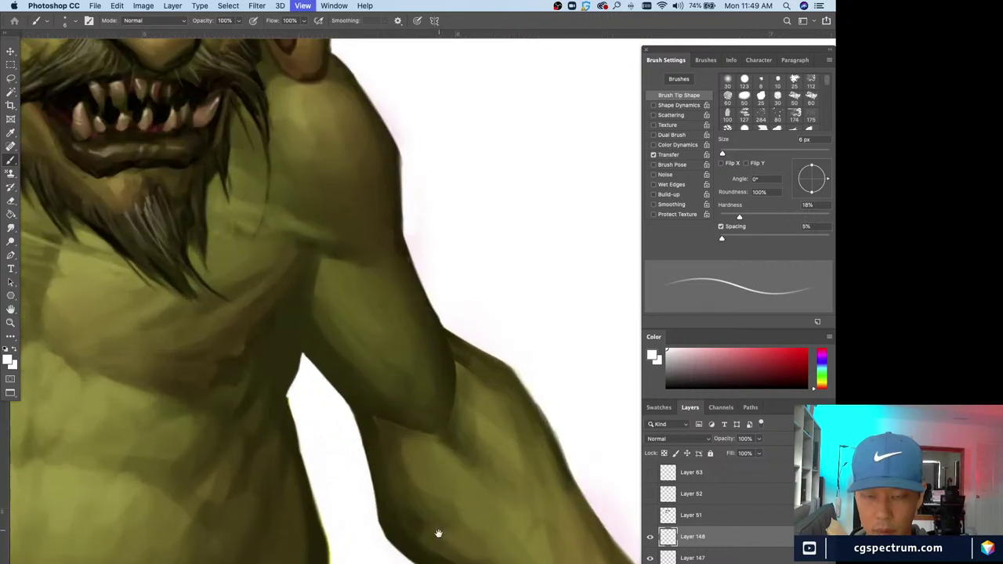
mouse_move(493, 484)
left_mouse_down()
mouse_move(434, 462)
mouse_move(409, 442)
mouse_move(483, 475)
mouse_move(401, 435)
left_mouse_up()
key("bracketright")
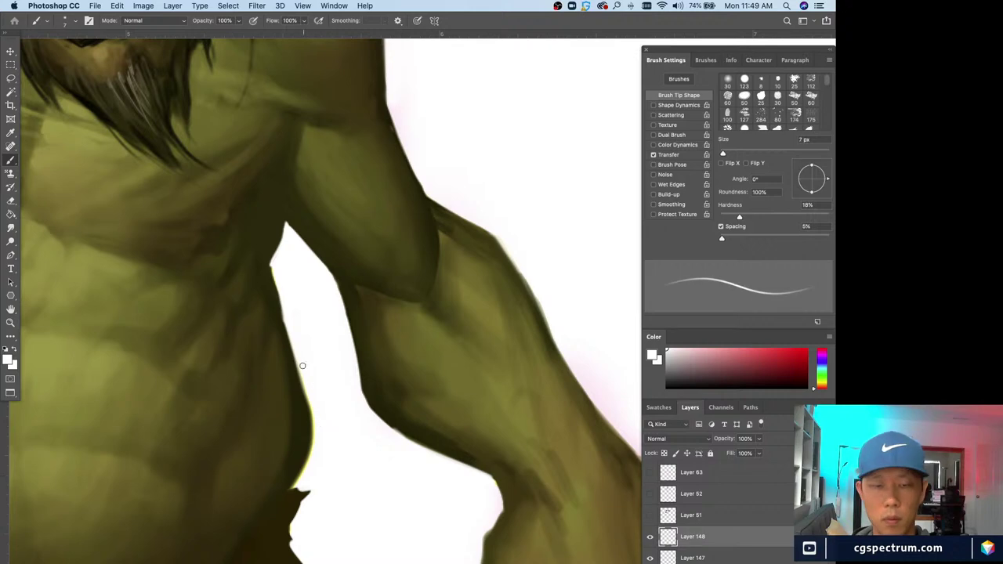
mouse_move(308, 385)
left_mouse_down()
mouse_move(318, 423)
mouse_move(316, 413)
mouse_move(301, 475)
left_mouse_up()
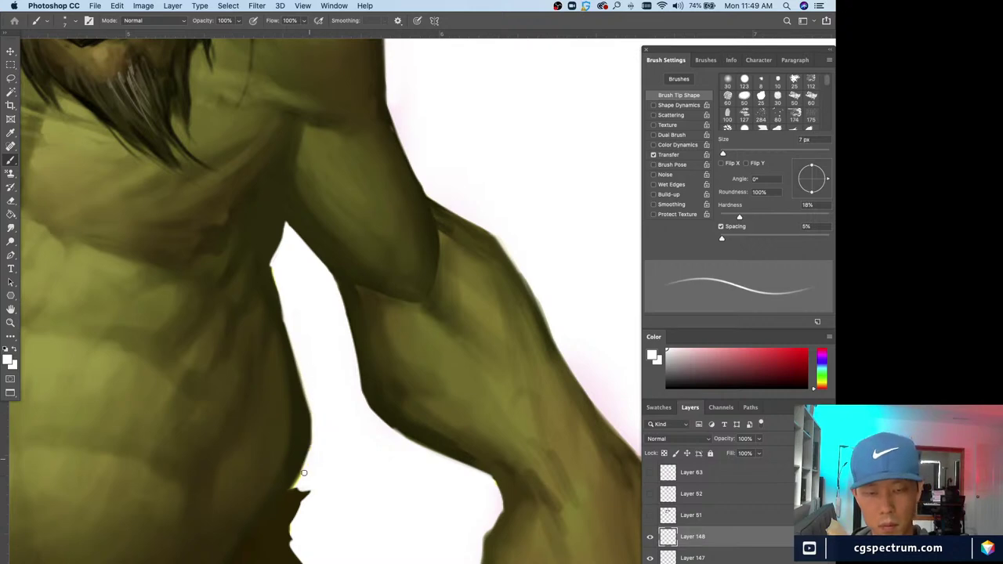
left_click_drag(317, 440, 299, 481)
left_click_drag(361, 403, 388, 427)
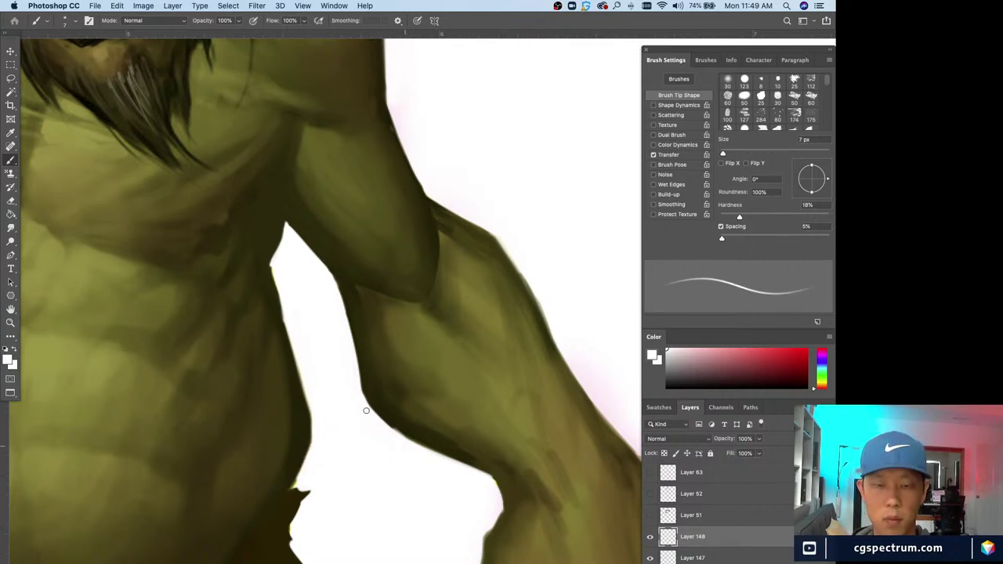
key("super+minus")
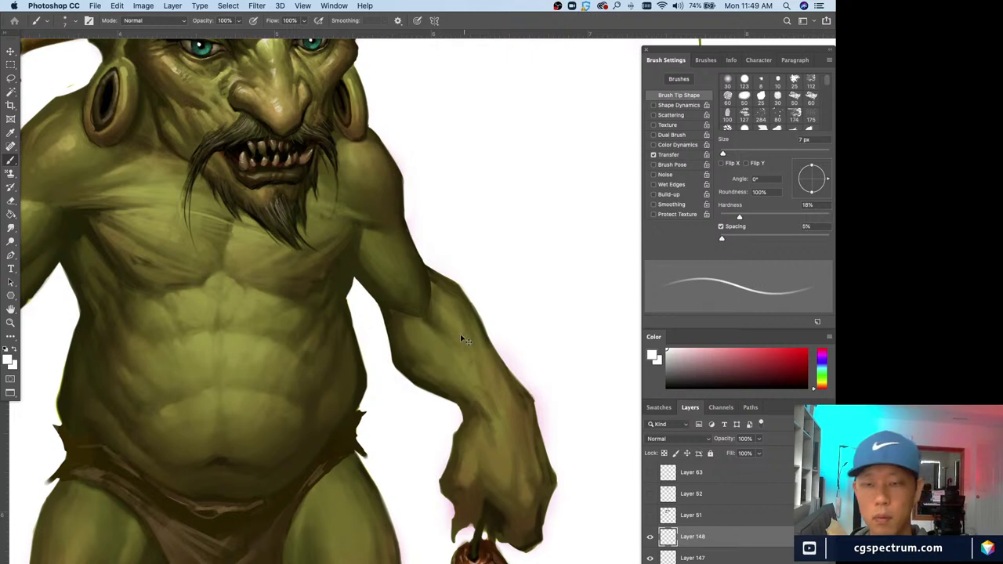
- Clear the pink fringe along the outer edge of the far forearm and hand with white, using 10 to 16 px brushes
mouse_move(462, 452)
left_mouse_down()
mouse_move(439, 437)
mouse_move(444, 460)
left_mouse_up()
key("bracketright")
key("bracketright")
key("bracketright")
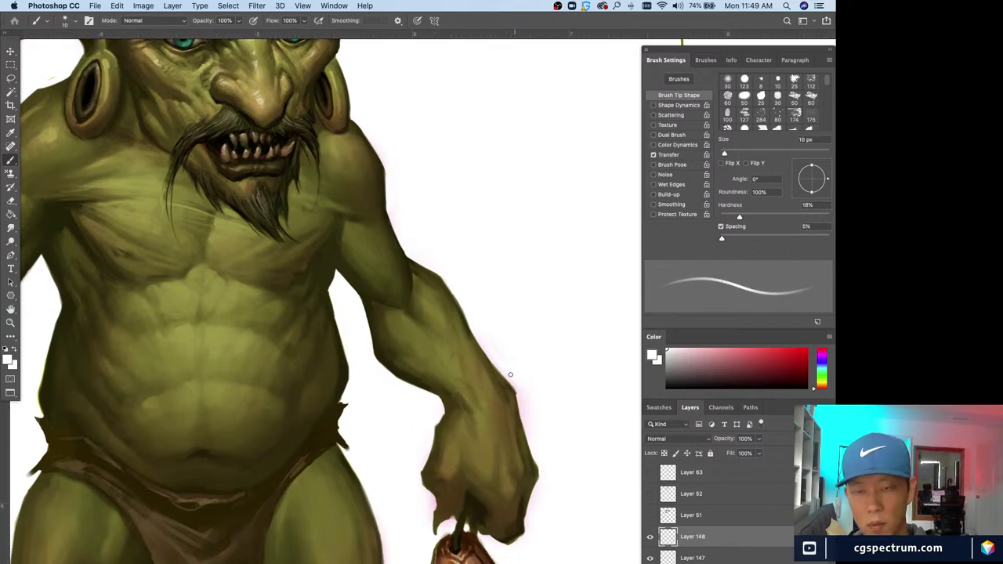
key("bracketright")
key("bracketright")
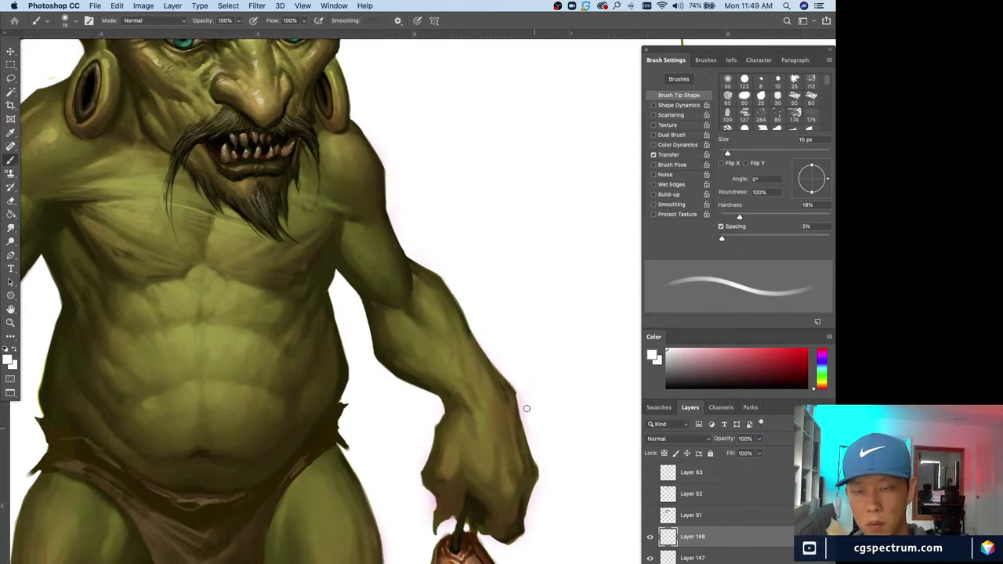
key("bracketleft")
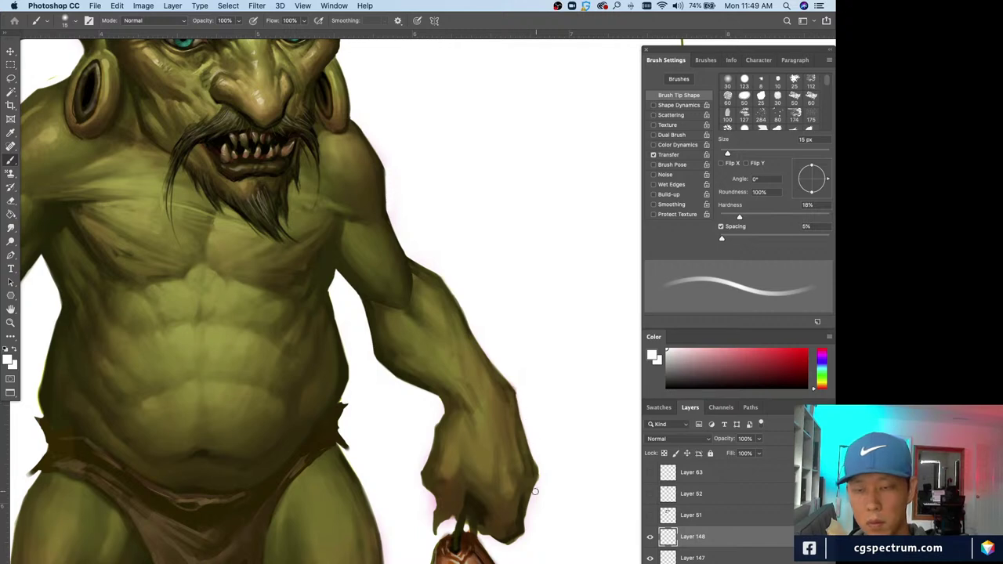
- Paint out the pink fringe around the far hand's thumb side and above the fish with white, using a 9 px brush
key("bracketleft")
key("bracketleft")
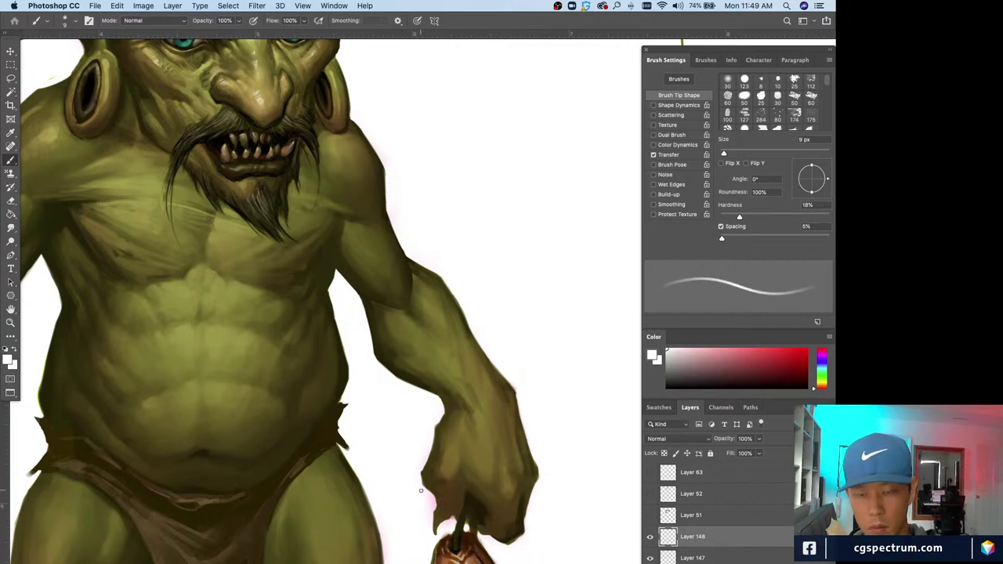
left_click_drag(423, 491, 435, 507)
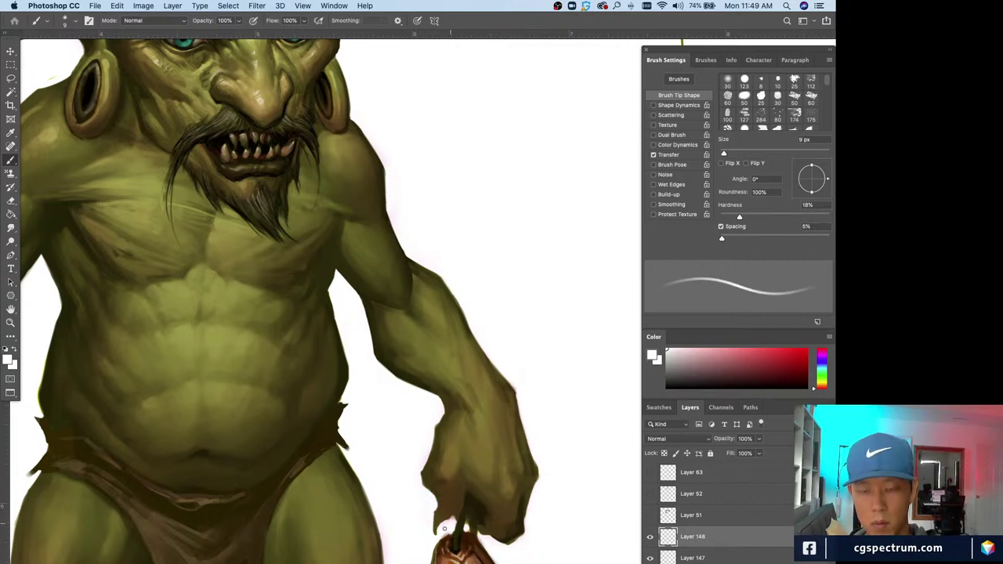
- Darken the base and spines of the fish's side fin with sampled near-black reds, using 5 and 6 px brushes
scroll(434, 409, "down", 5)
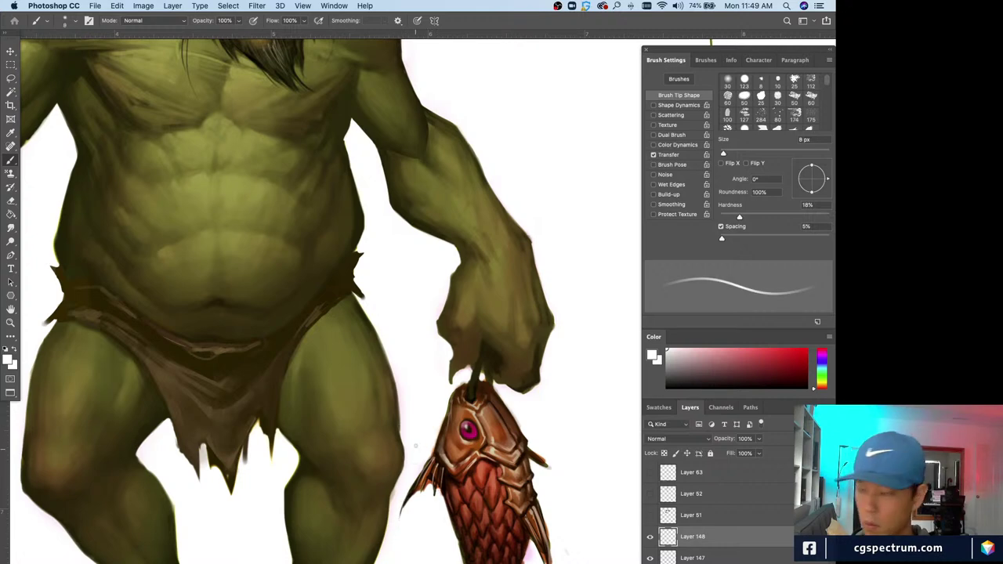
left_click(444, 474, "alt")
key("bracketleft")
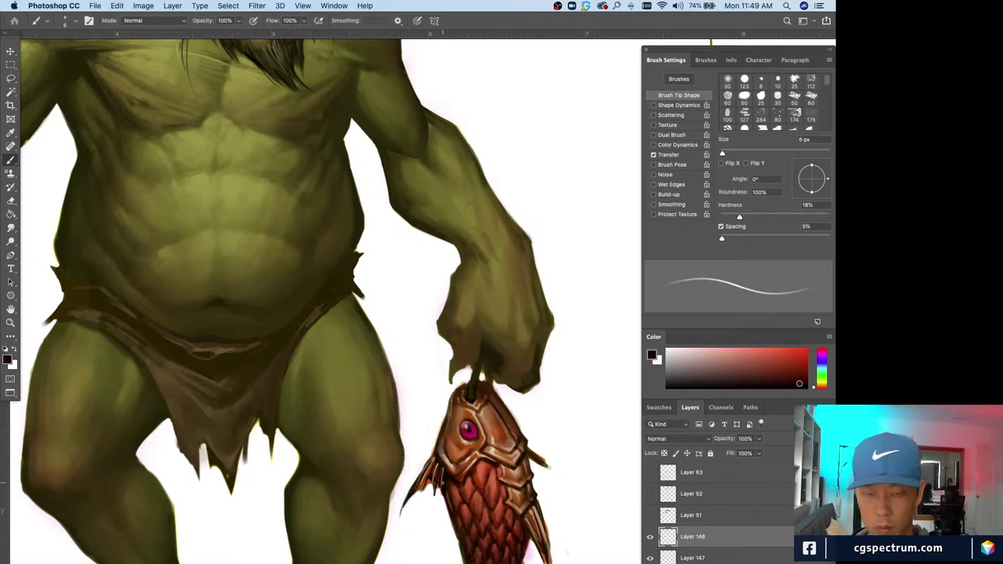
left_click_drag(443, 482, 438, 506)
left_click(430, 481, "alt")
key("bracketright")
left_click(441, 486, "alt")
key("bracketleft")
key("bracketleft")
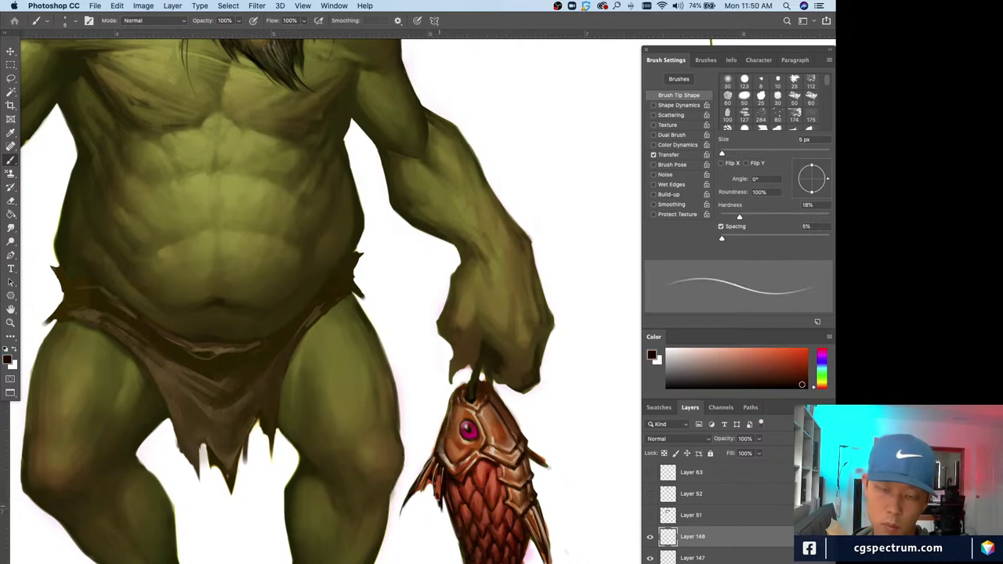
- Trim the side fin's lower edge with white and fill its webbing with sampled orange, using 6 and 7 px brushes
key("bracketright")
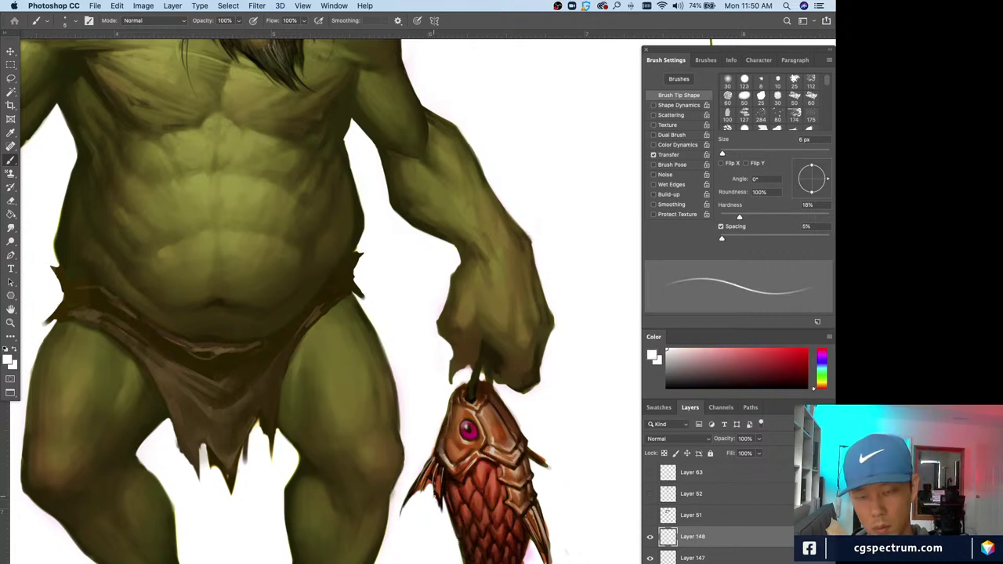
left_click(441, 475, "alt")
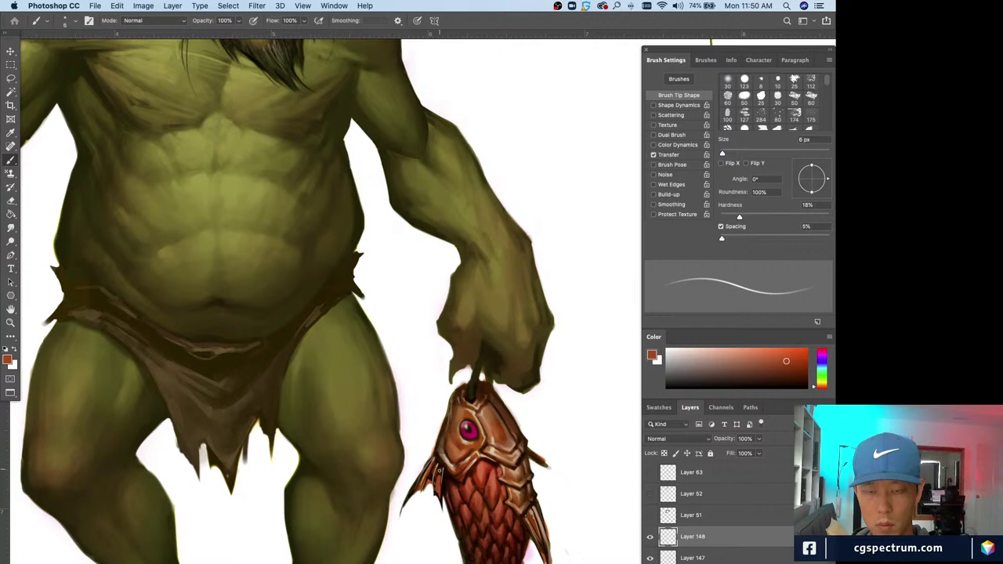
key("bracketright")
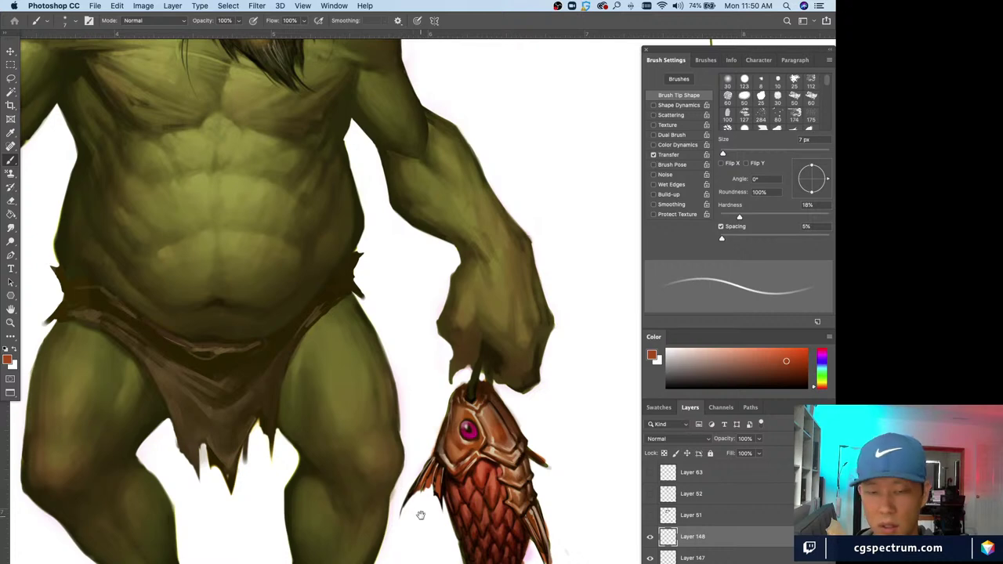
scroll(419, 512, "down", 2)
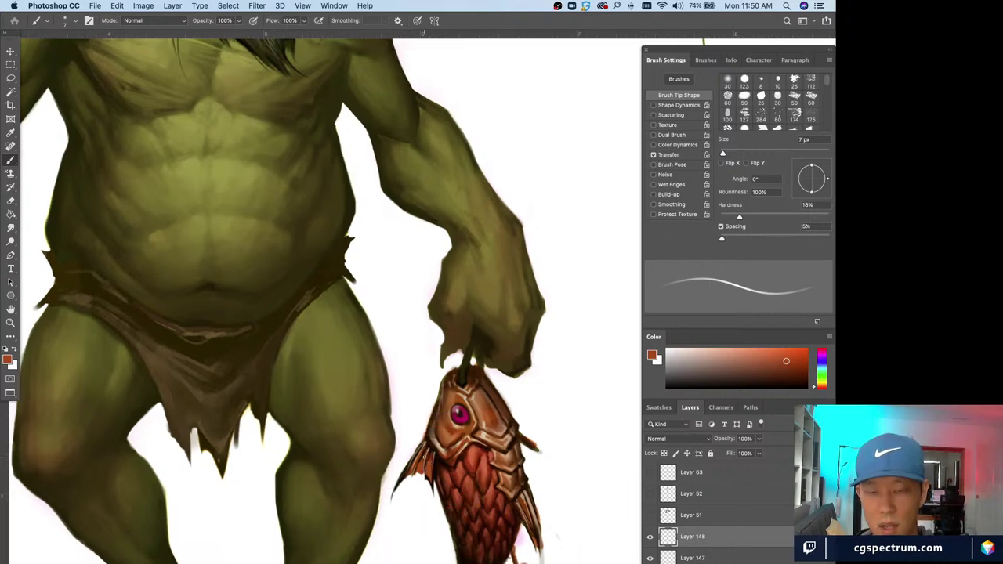
- Rework the side fin's shape and webbing with sampled white, near-black, reddish brown and orange, using a 7 px brush
left_click(429, 485, "alt")
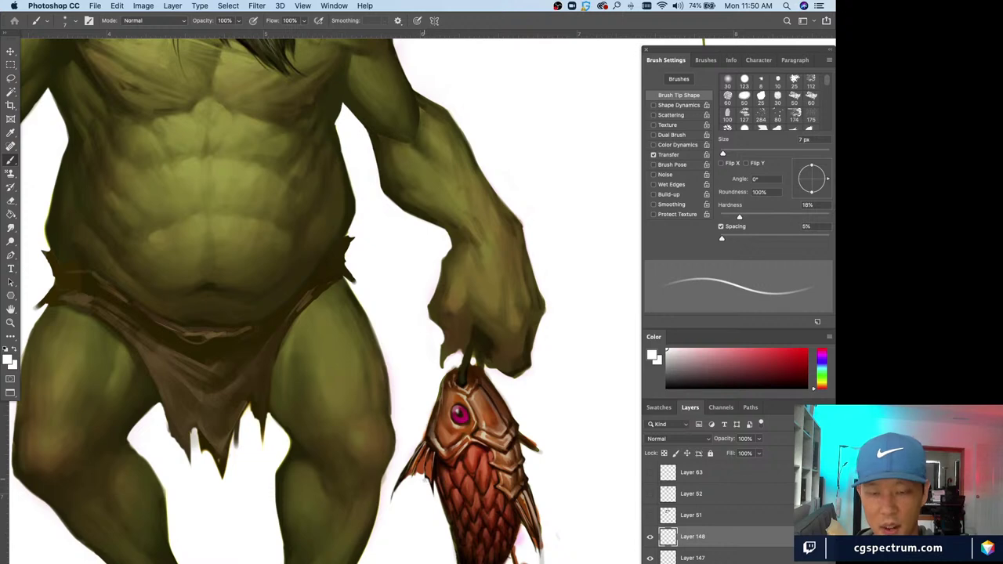
left_click(429, 473, "alt")
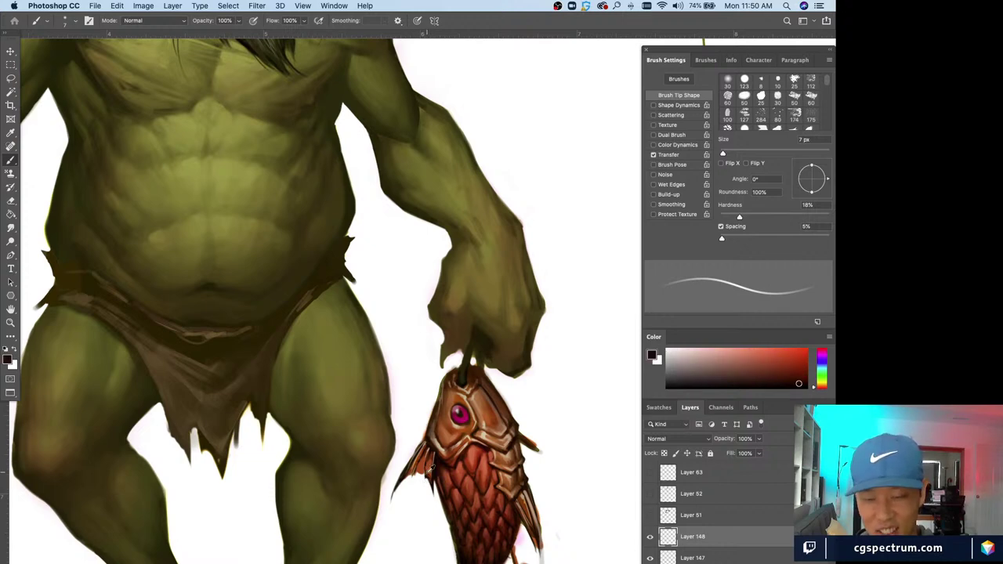
left_click(424, 474, "alt")
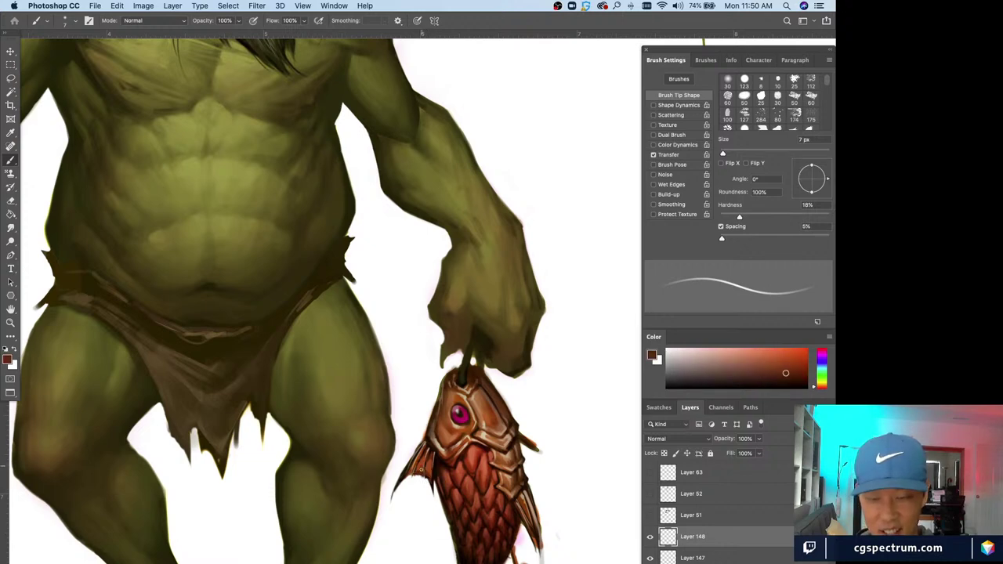
left_click(429, 468, "alt")
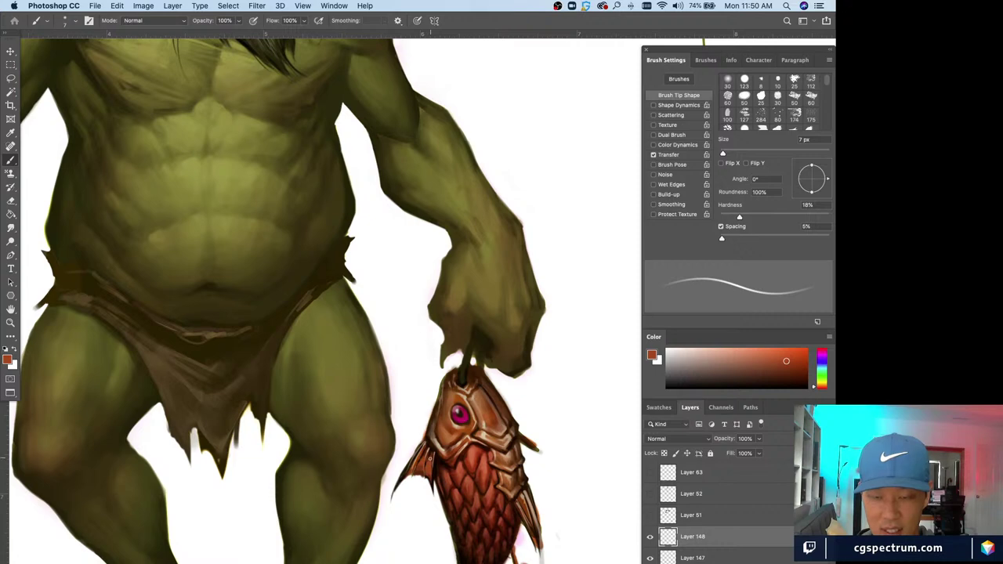
key("bracketleft")
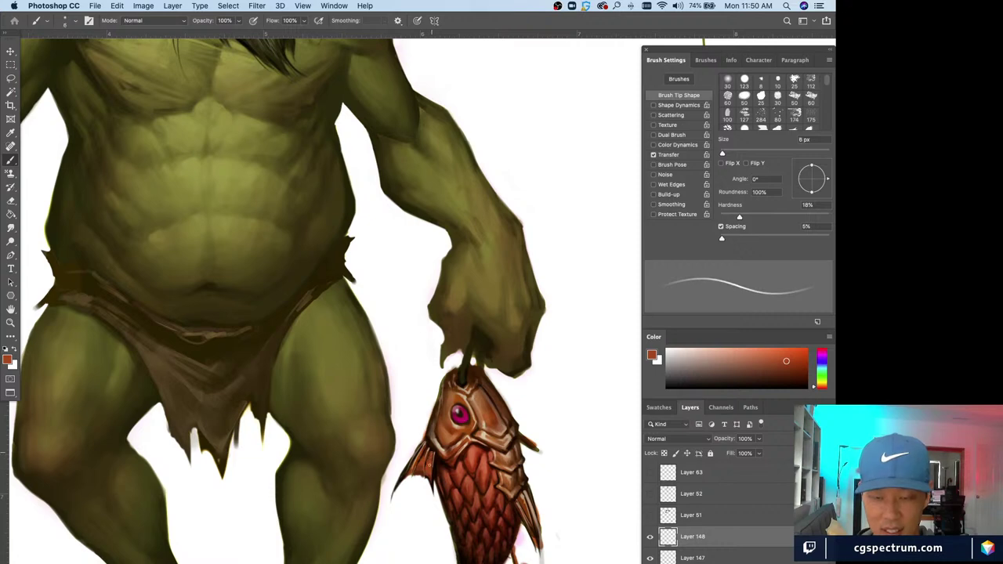
key("bracketright")
left_click(426, 462, "alt")
- Define the side fin's dark spines and ragged outline with sampled near-black, white and dark brown, using 3 to 6 px brushes
left_click(435, 471, "alt")
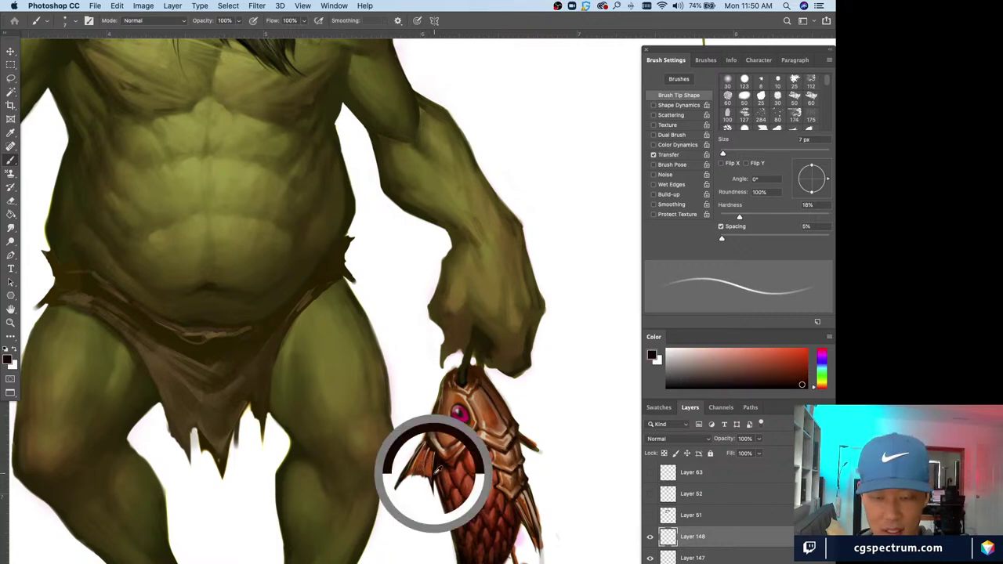
key("bracketleft")
key("bracketleft")
key("bracketleft")
key("bracketleft")
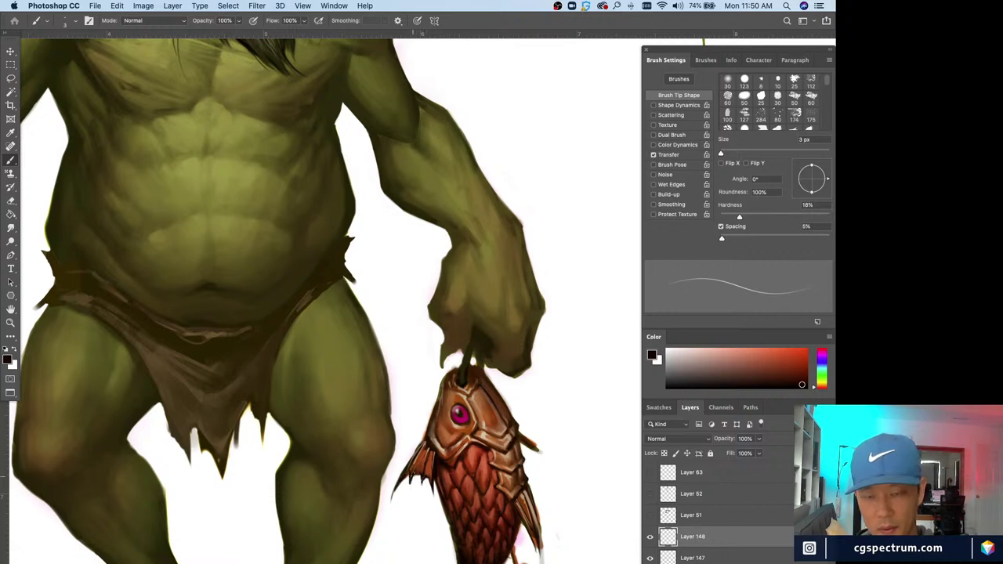
key("x")
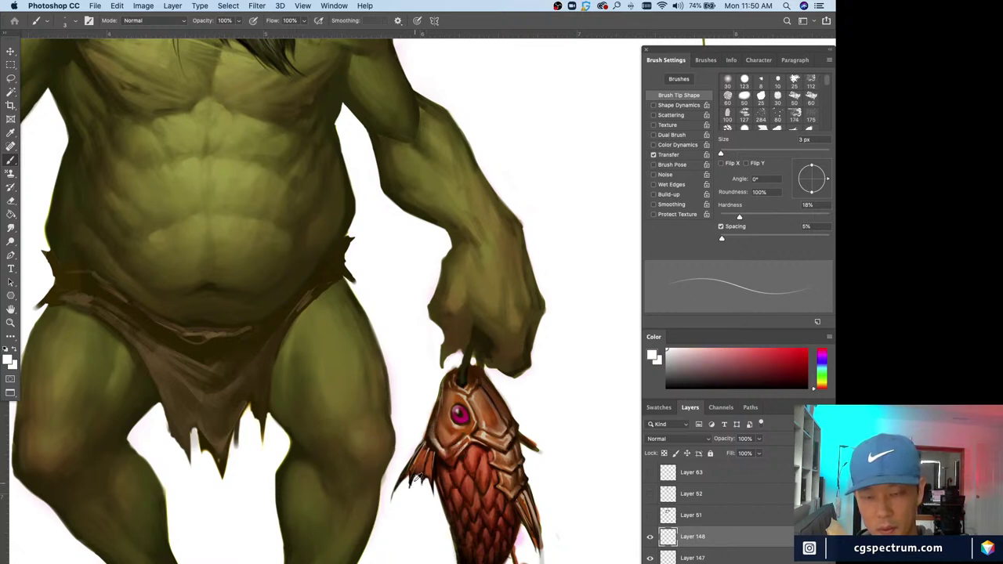
key("bracketright")
left_click(414, 461, "alt")
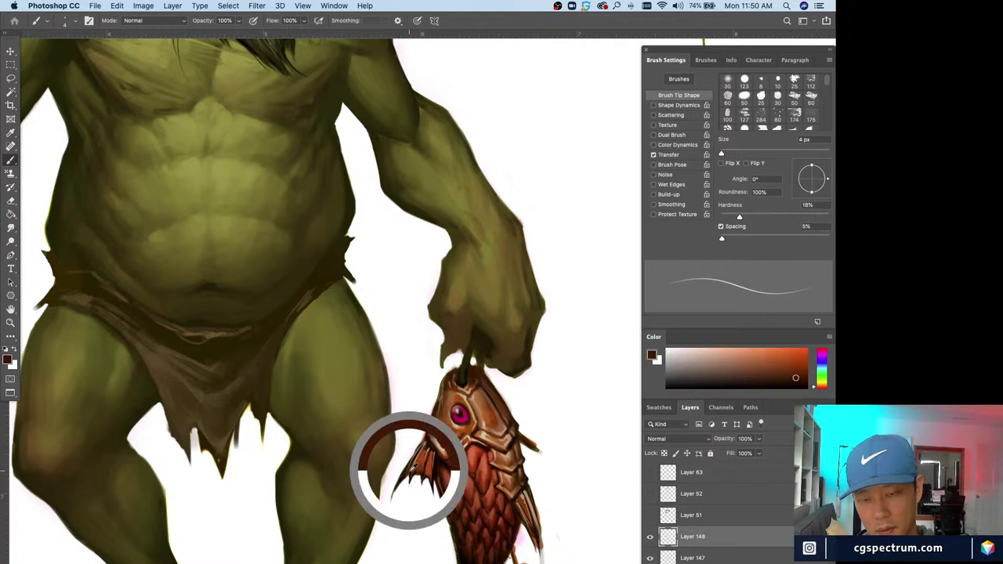
key("bracketright")
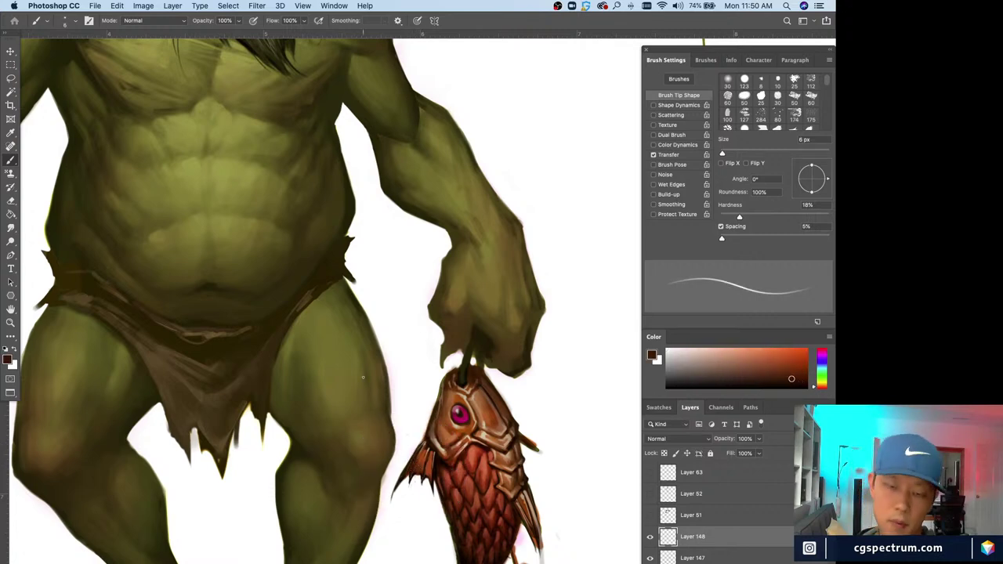
- Extend the upper fin on the fish's back into long, thin spines with sampled dark brown, using 6 and 5 px brushes
key("bracketright")
key("bracketleft")
key("bracketleft")
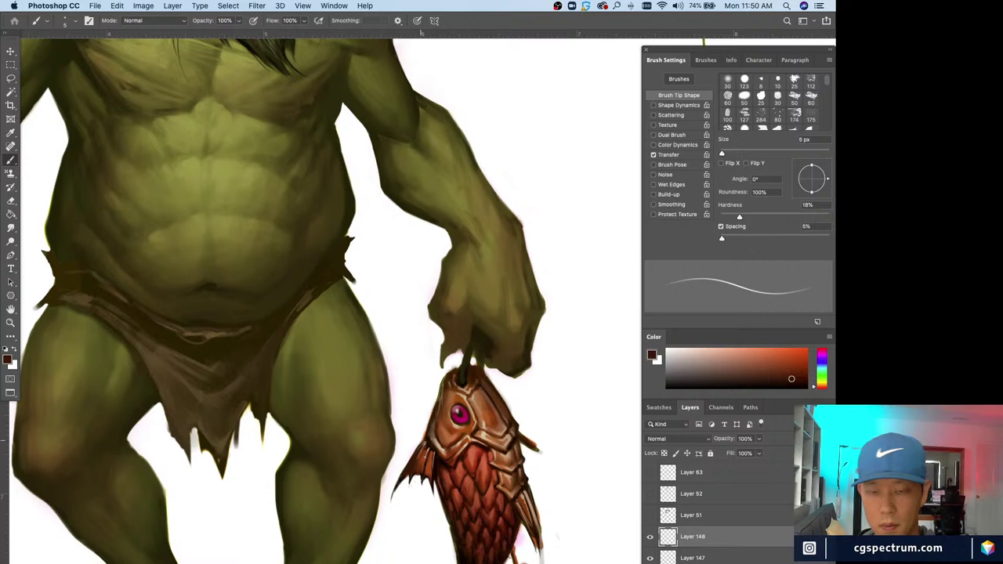
key("bracketright")
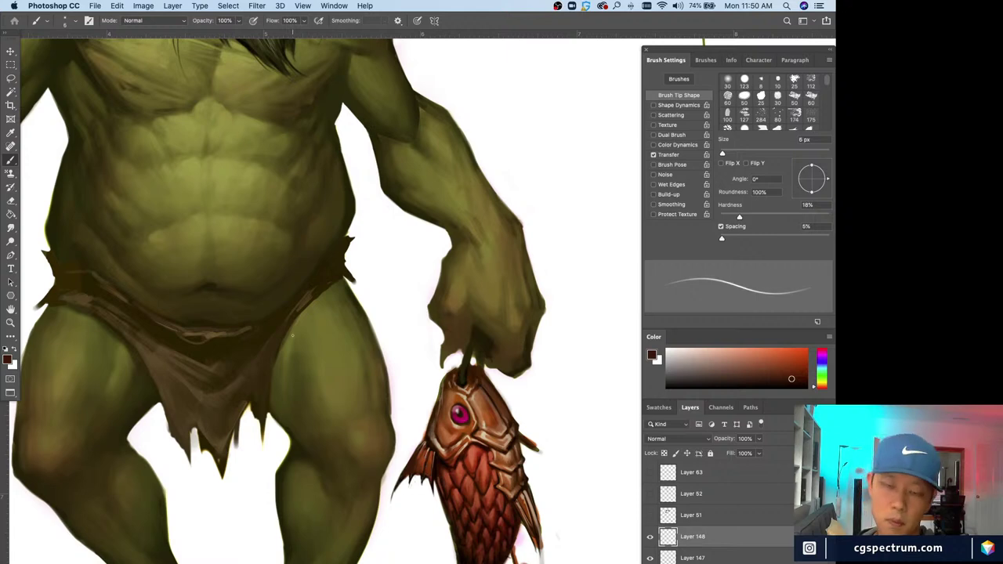
key("super+minus")
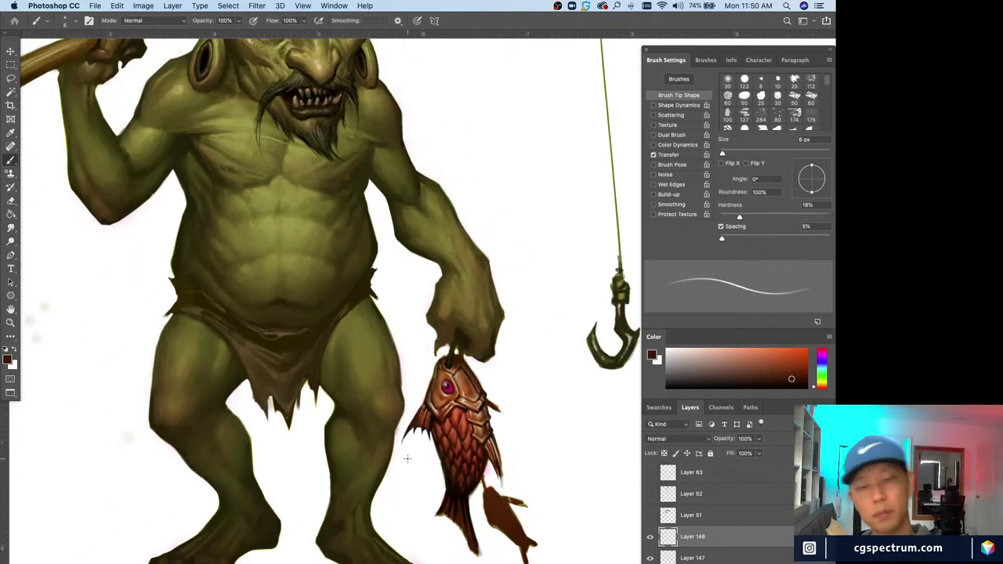
key("super+equal")
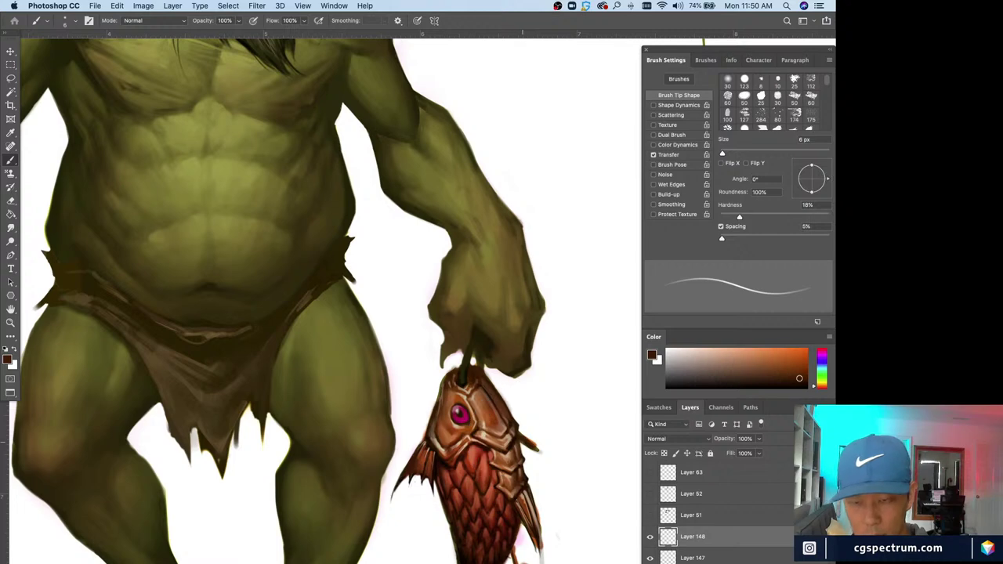
left_click_drag(526, 445, 560, 472)
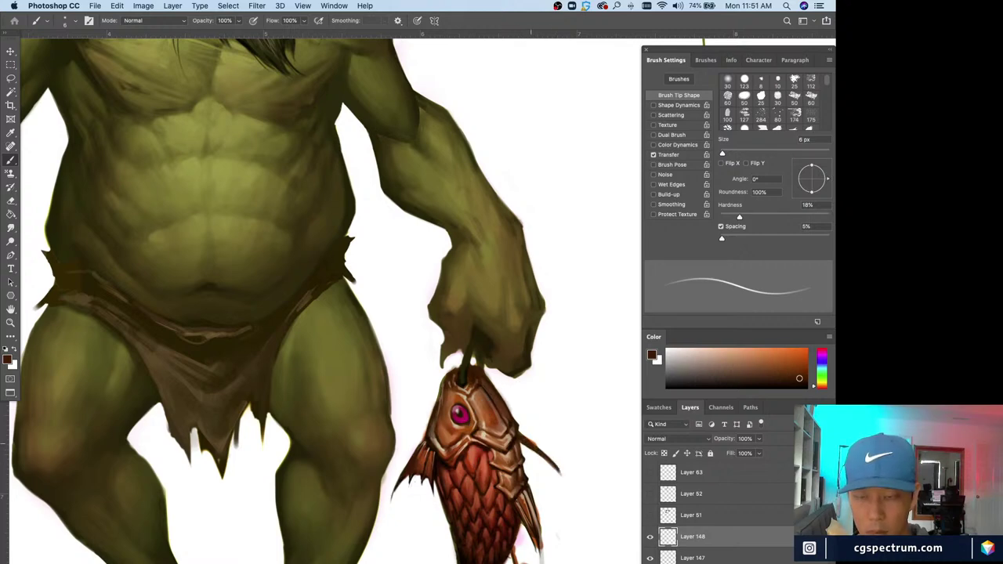
key("[")
mouse_move(522, 437)
left_mouse_down()
mouse_move(550, 452)
mouse_move(559, 474)
left_mouse_up()
- Cut the gap between the upper back fin's spines with white and refine their tips with dark brown, using 5 and 3 px brushes
key("x")
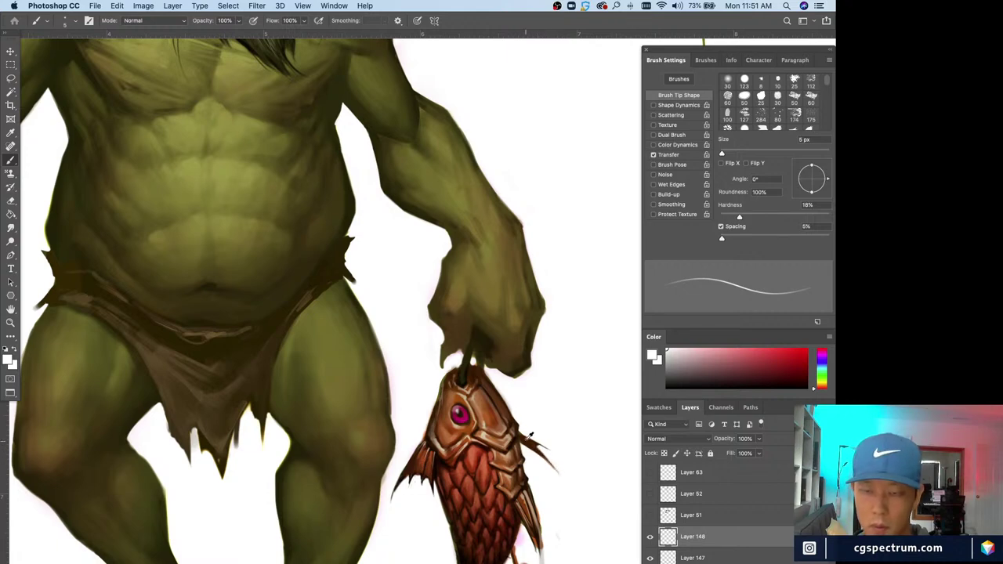
key("x")
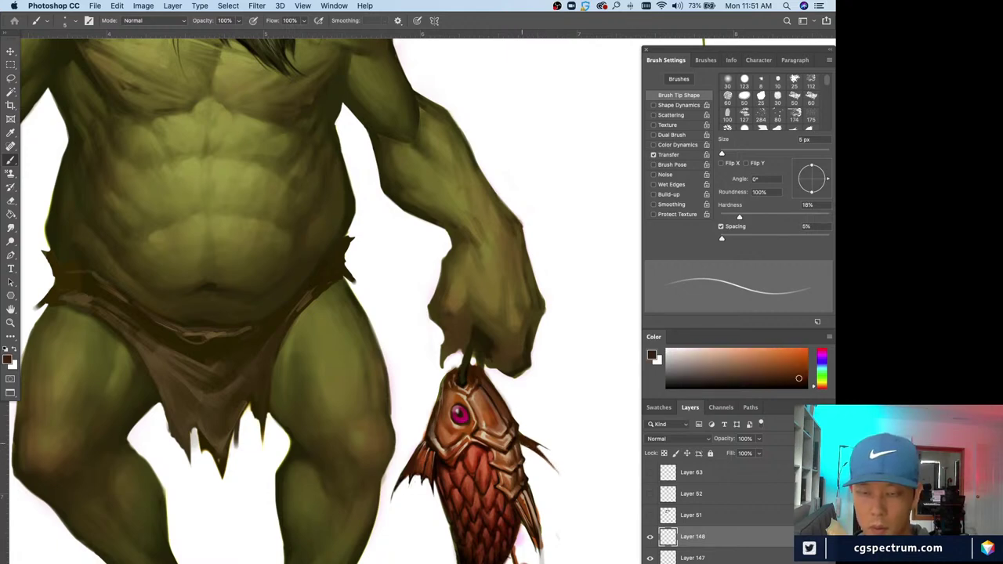
key("bracketleft")
key("bracketleft")
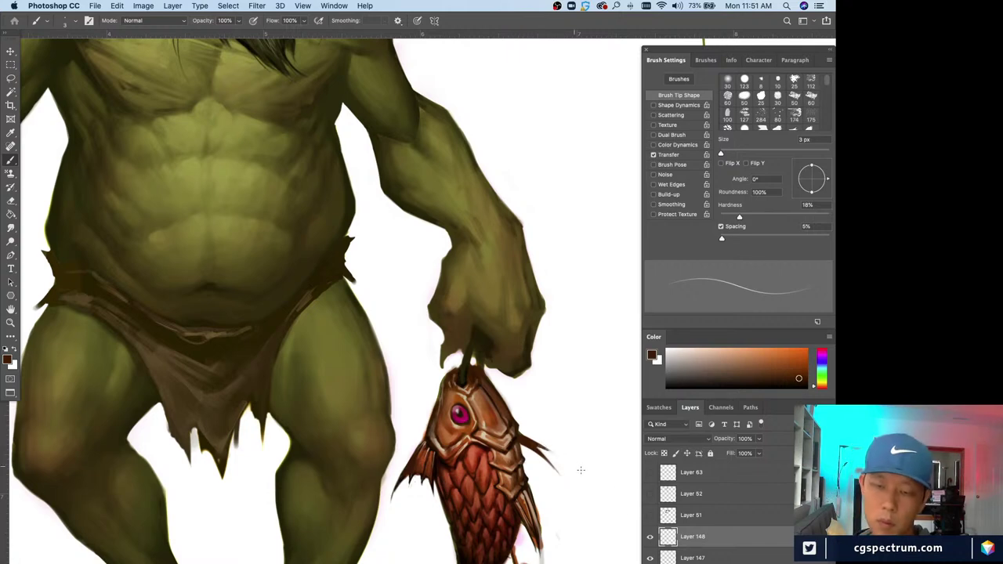
- Extend the outer edge of the lower back fin with sampled dark brown, using a 6 px brush
scroll(428, 483, "down", 3)
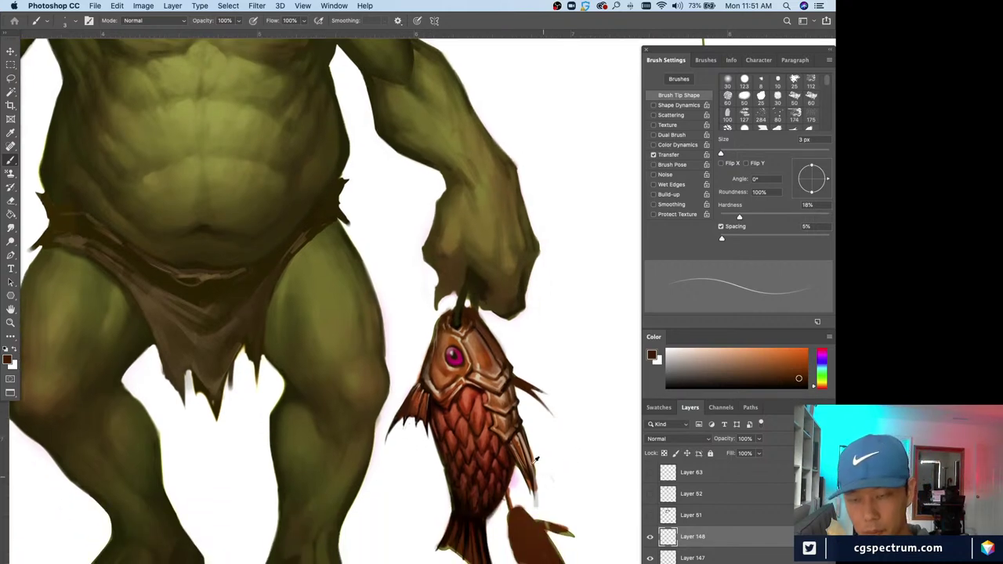
key("bracketright")
mouse_move(522, 430)
left_mouse_down()
mouse_move(541, 474)
mouse_move(531, 454)
left_mouse_up()
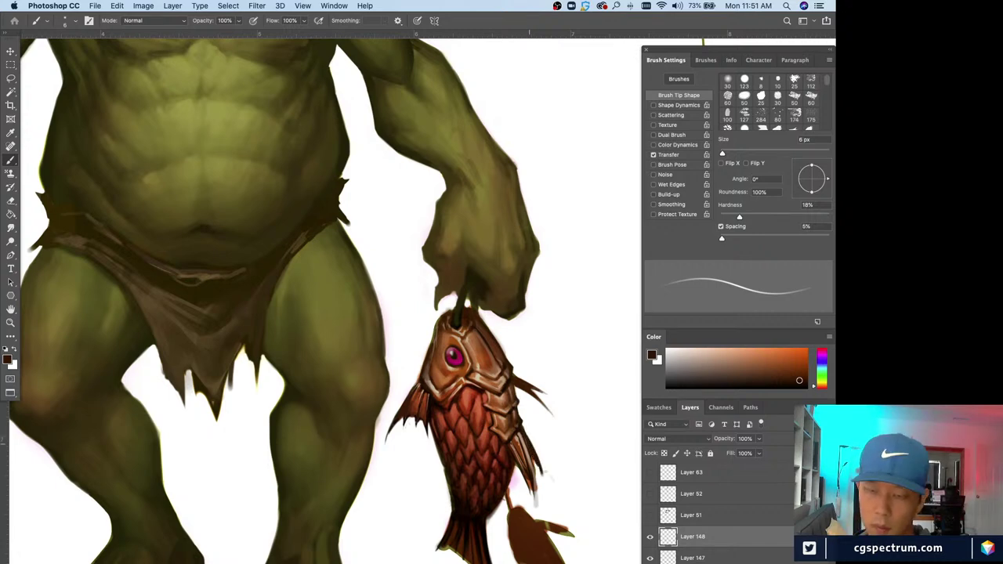
left_click(542, 469, "alt")
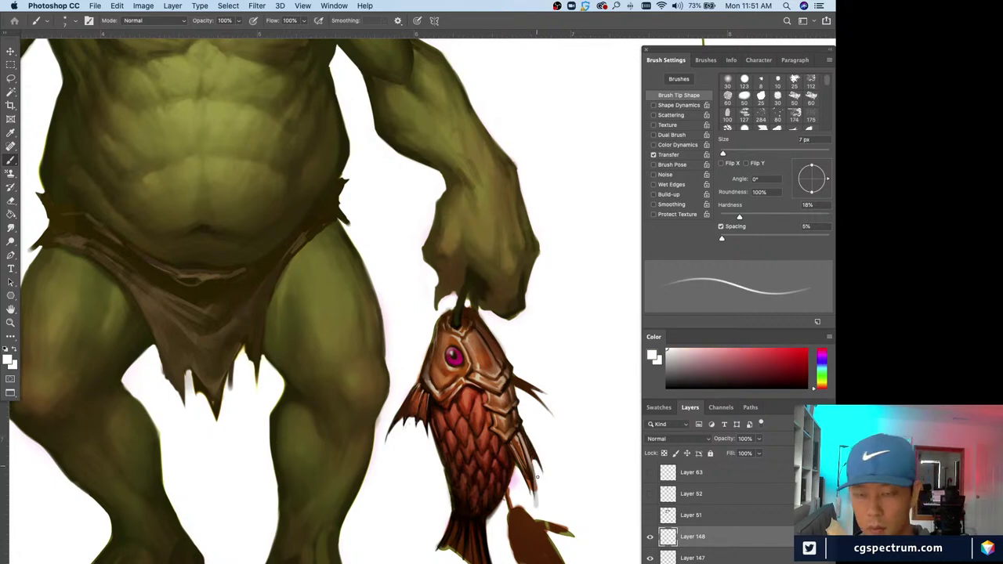
- Shape the lower back fin's pointed outer tips with white and sampled dark brown, using a 7 px brush
left_click_drag(538, 477, 537, 504)
left_click_drag(536, 478, 536, 497)
left_click(531, 448, "alt")
left_click_drag(530, 453, 535, 499)
left_click(522, 487, "alt")
key("bracketright")
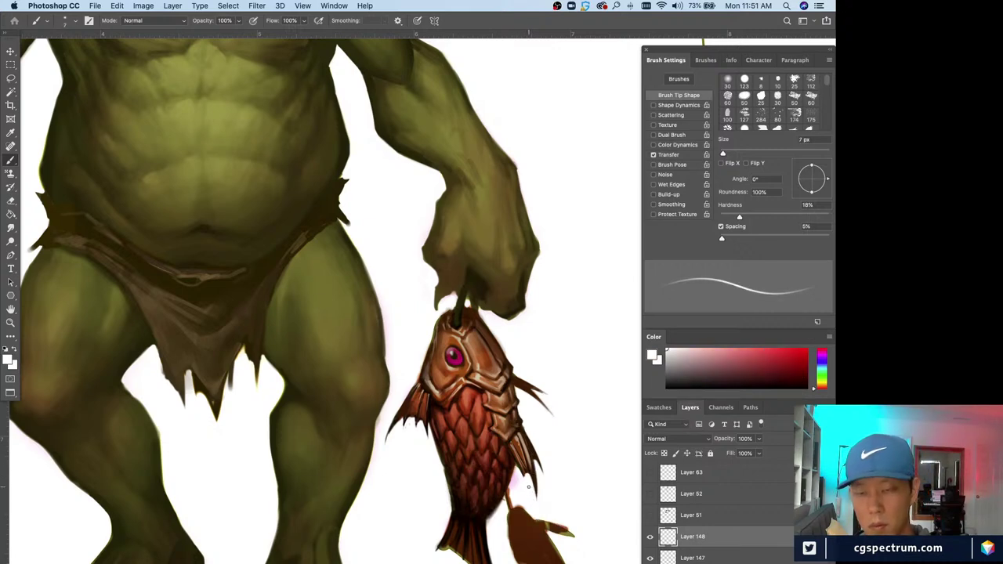
- Darken the lower back fin's webbing and inner spine with sampled browns, finishing with a 6 px brush
left_click(509, 451, "alt")
key("bracketright")
left_click_drag(513, 446, 524, 472)
mouse_move(512, 446)
left_mouse_down()
mouse_move(530, 467)
mouse_move(535, 484)
mouse_move(526, 484)
left_mouse_up()
left_click(532, 463, "alt")
key("bracketleft")
key("[")
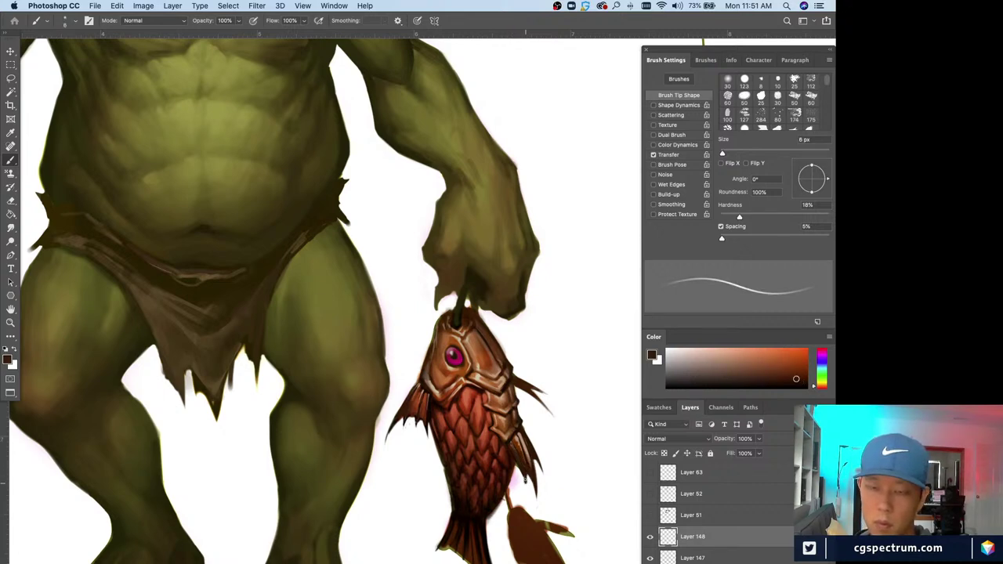
- Fill out the lower back fin beside the body with dark brown and clean its ragged edge with white, using 6 and 5 px brushes
key("x")
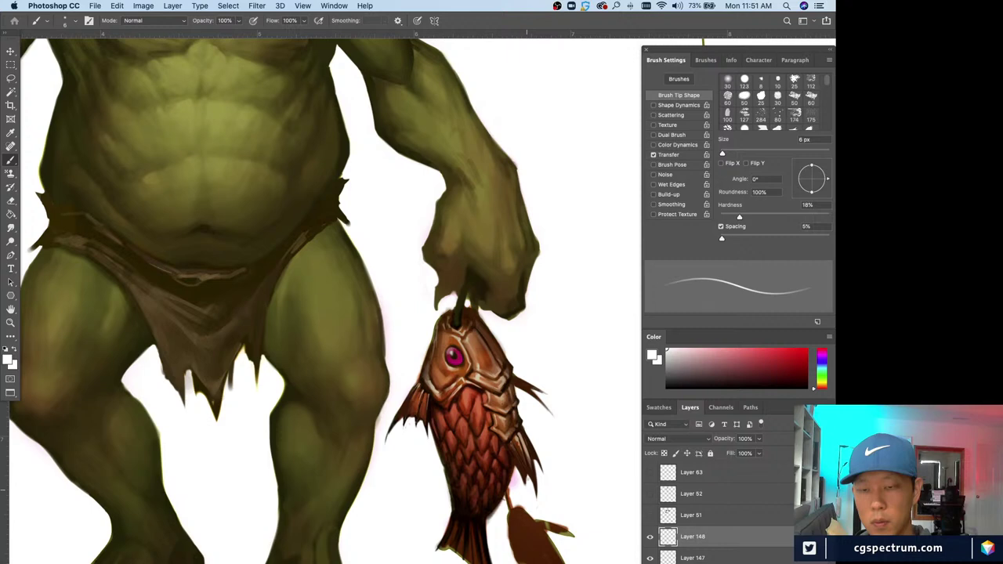
key("x")
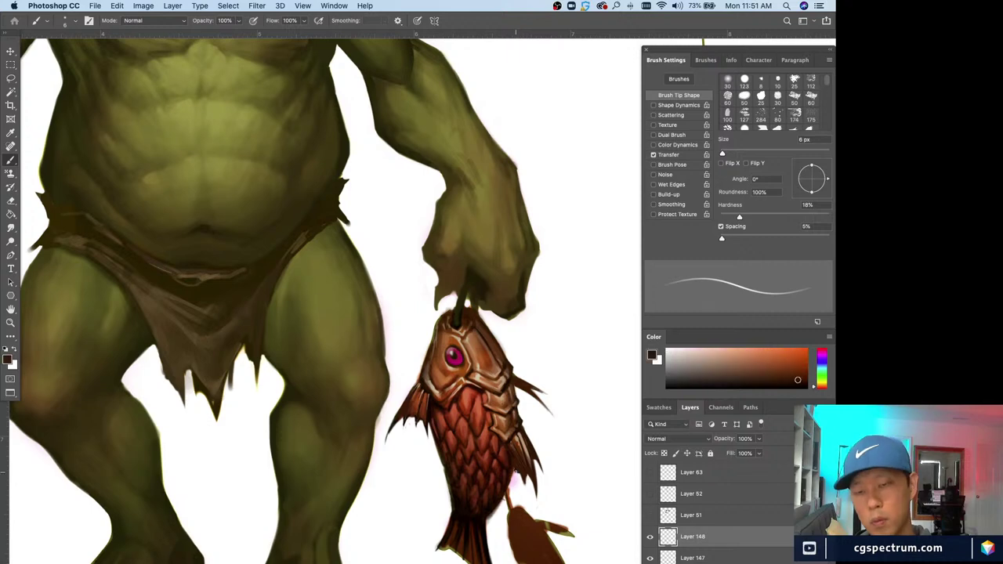
left_click_drag(514, 469, 512, 481)
left_click(518, 483, "alt")
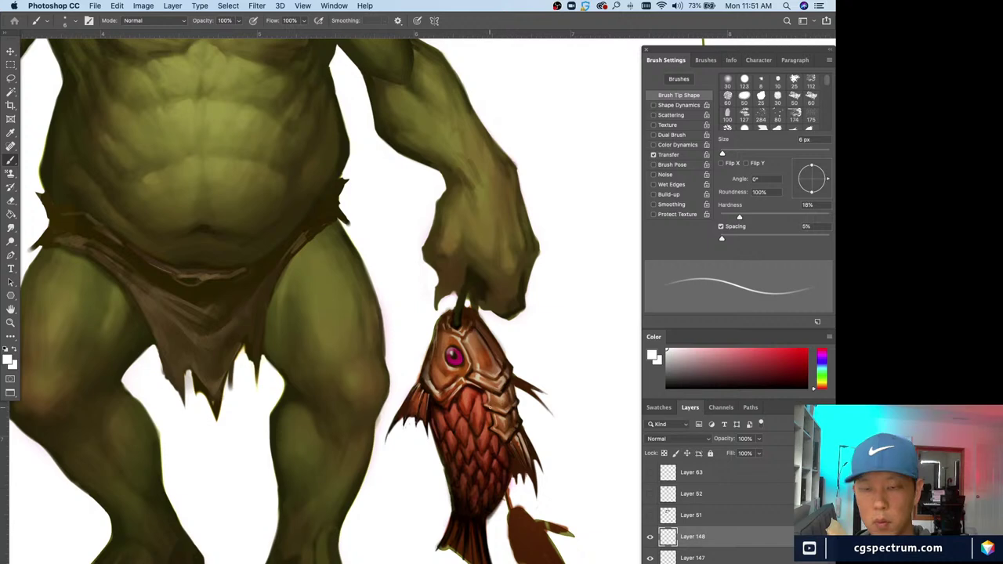
key("bracketleft")
left_click_drag(511, 474, 513, 491)
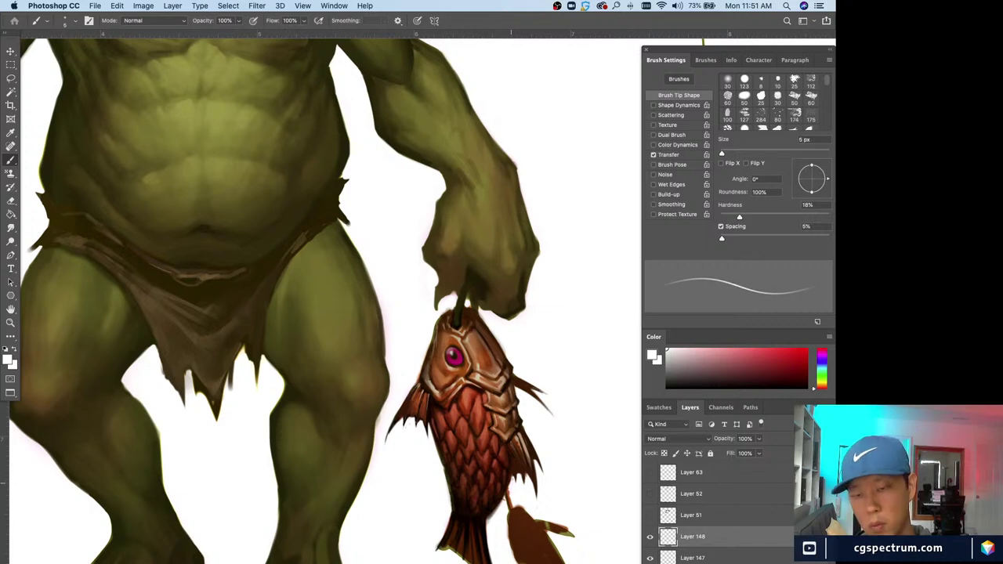
- Clean the fish's outline between the lower back fin and the tail base with white, using a 6 px brush
key("bracketright")
key("bracketright")
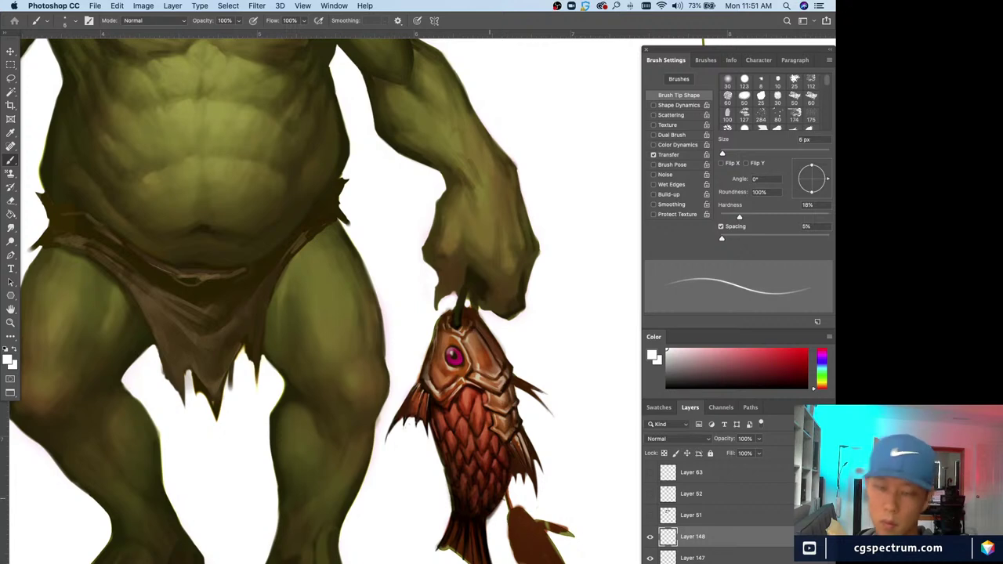
left_click_drag(504, 498, 489, 522)
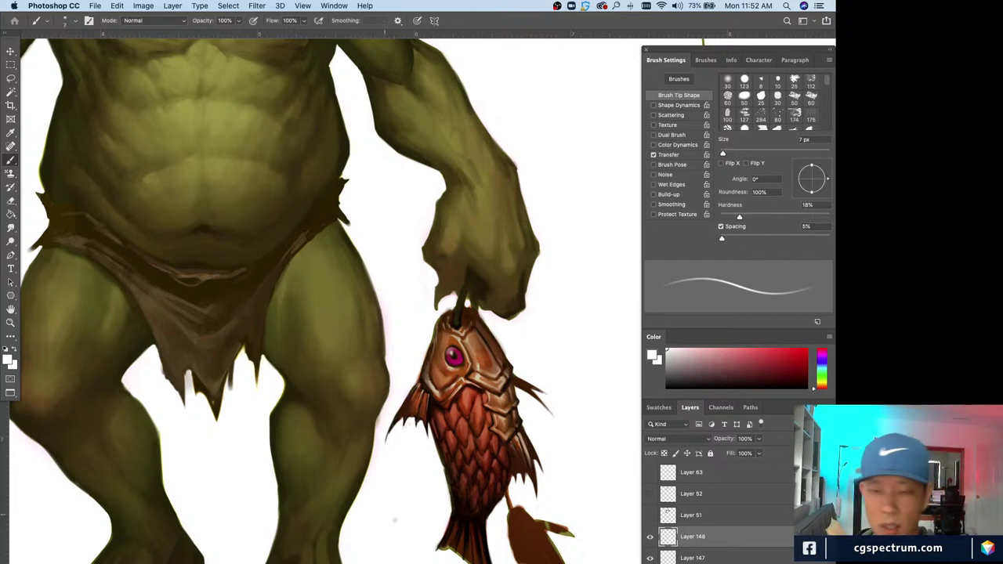
- Refine the fish's lower belly edge and tail base with sampled near-black and white, using 7 and 6 px brushes
left_click_drag(394, 520, 364, 476)
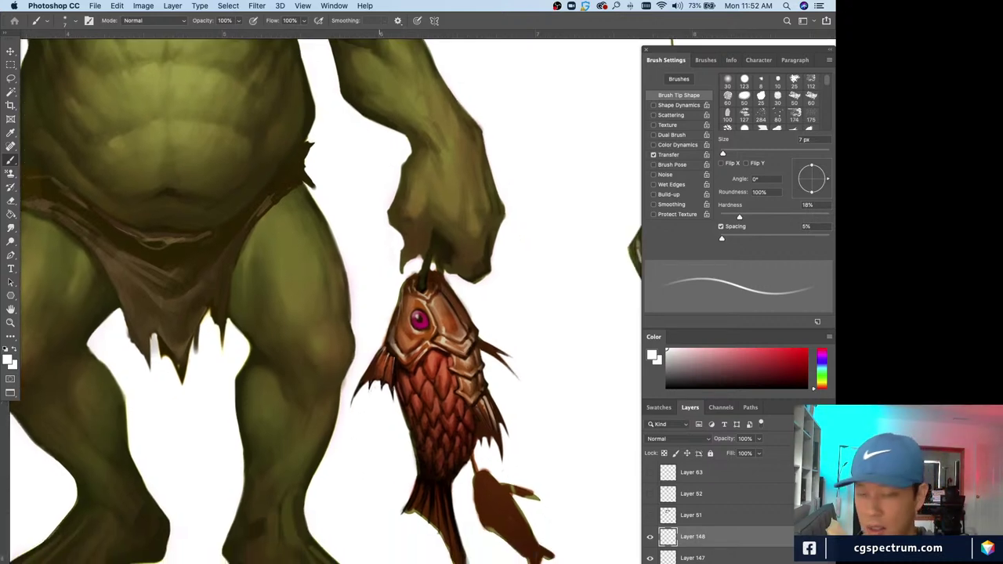
left_click(414, 423, "alt")
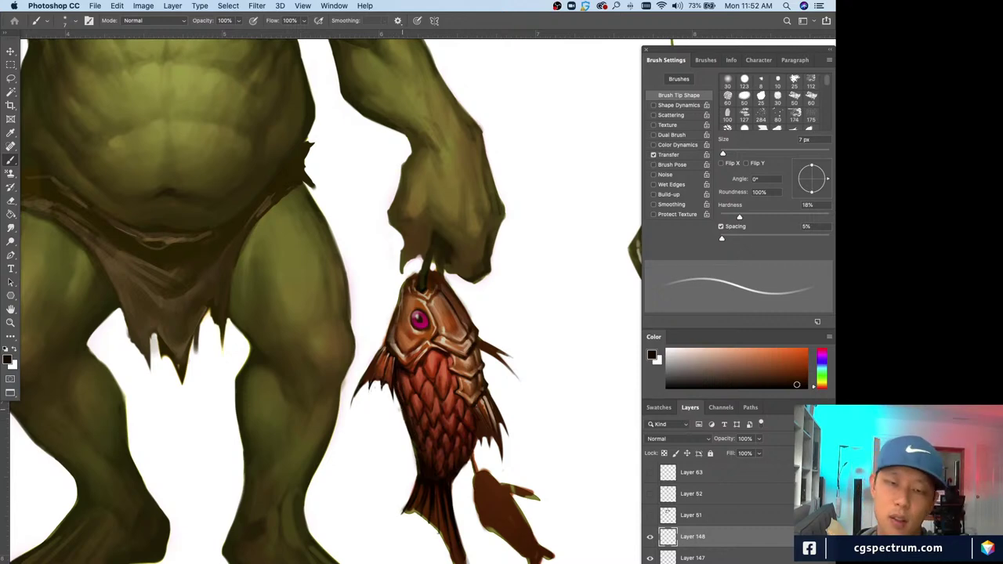
key("bracketleft")
left_click(408, 453, "alt")
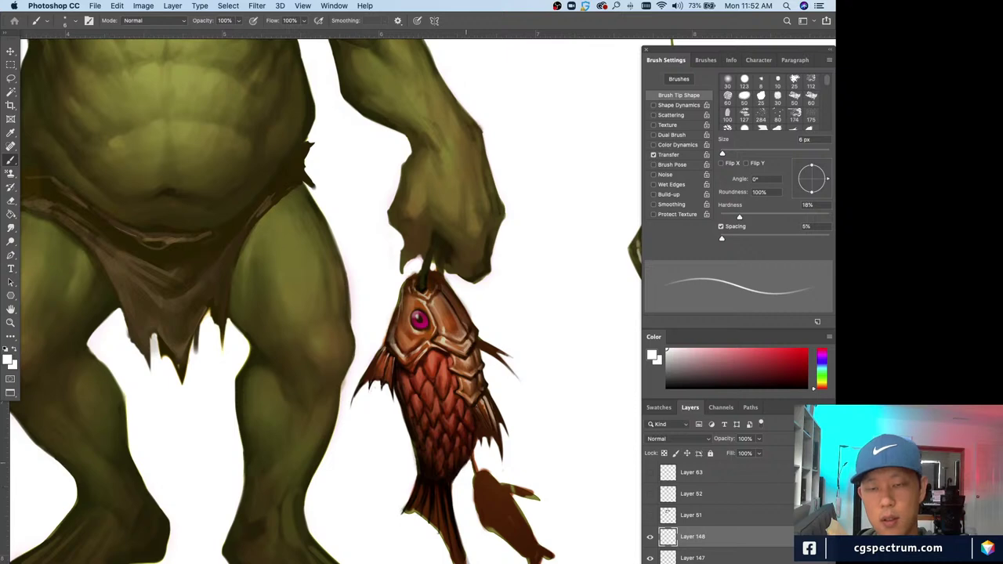
left_click_drag(456, 480, 460, 472)
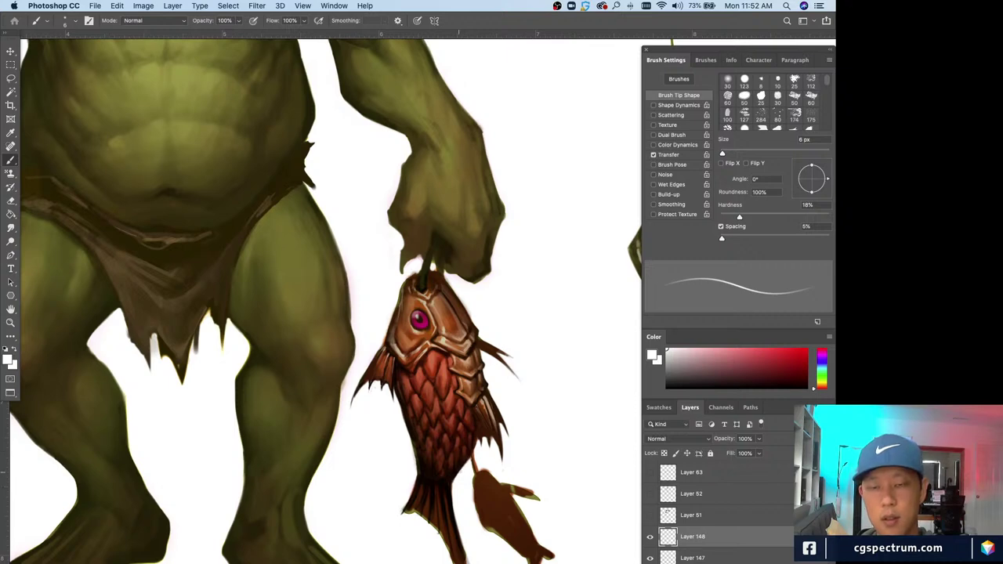
- Darken the shaded scales along the fish's belly edge and lower body with sampled near-black, using 7 and 8 px brushes
left_click(447, 471, "alt")
key("bracketright")
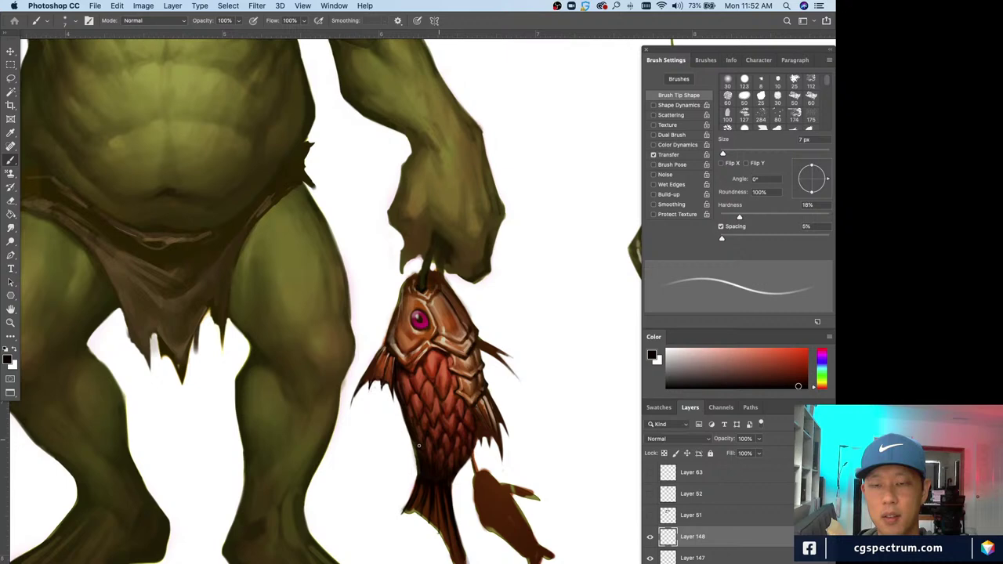
key("bracketright")
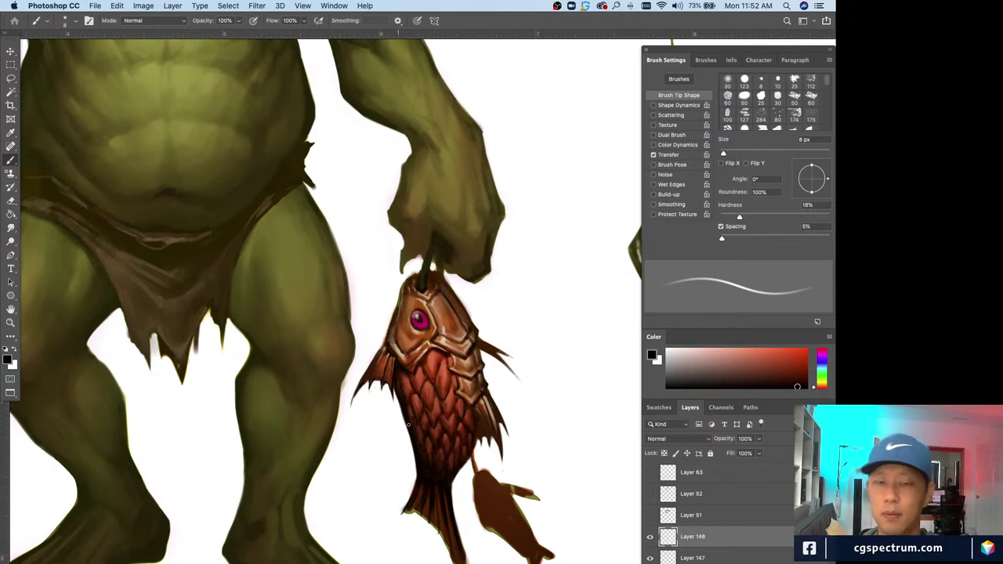
- Clean the tail fin's outline with white and darken its rays with sampled near-black and dark brown, using an 8 px brush
key("x")
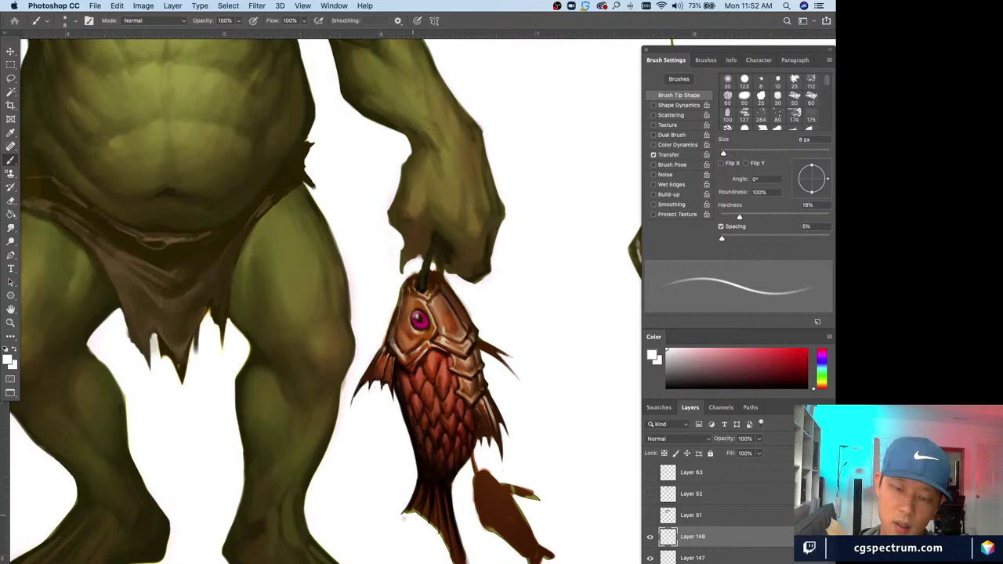
left_click(422, 490, "alt")
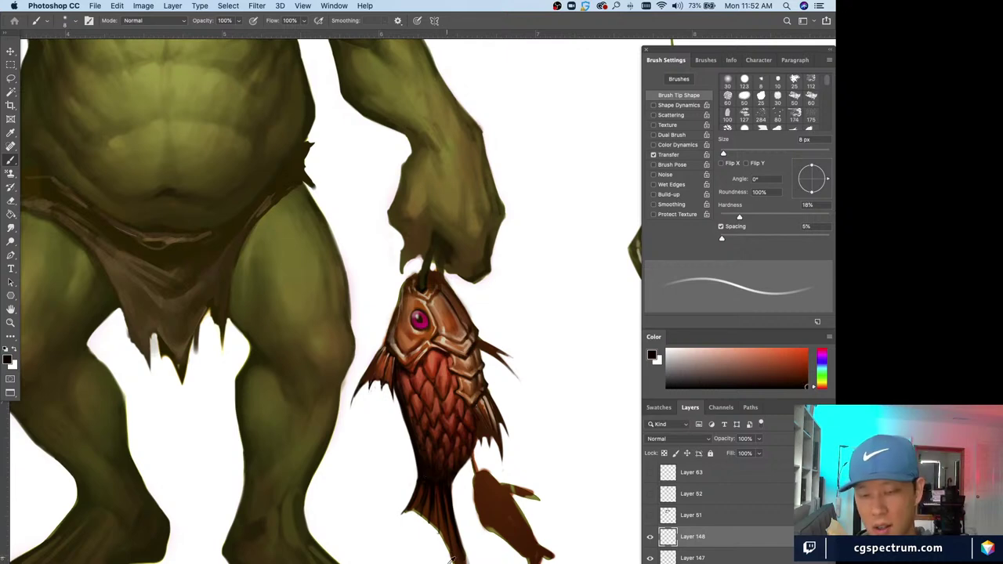
left_click(452, 559, "alt")
left_click(466, 548, "alt")
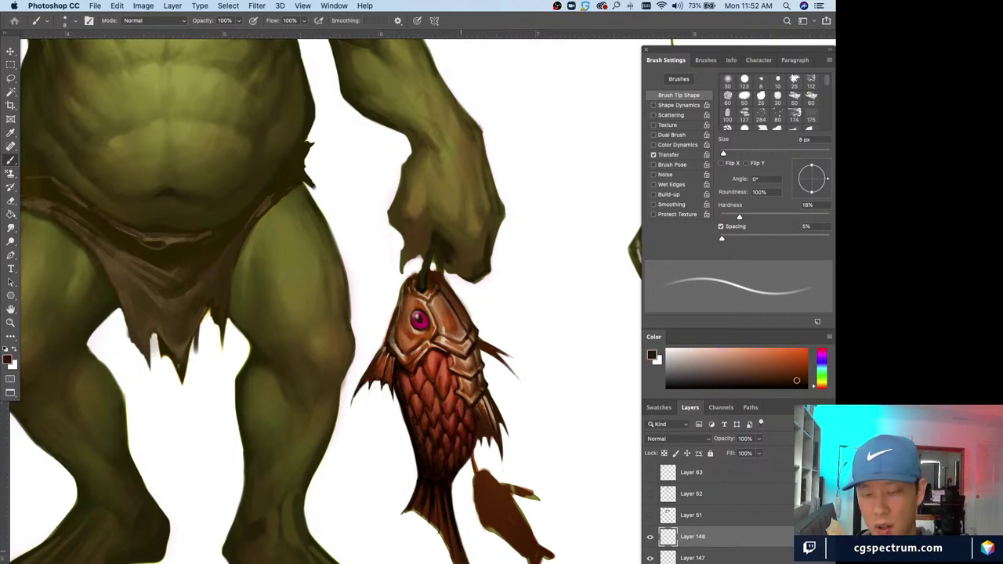
left_click(460, 544, "alt")
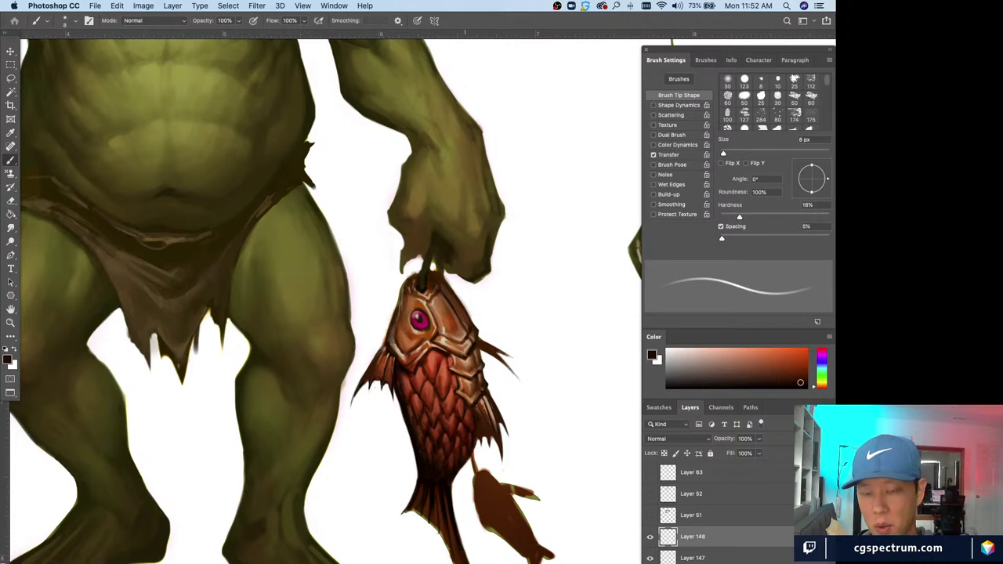
left_click(470, 548, "alt")
- Touch up the tail fin's long outer edge with sampled greyish brown, near-black and white, using an 8 px brush
left_click(463, 536, "alt")
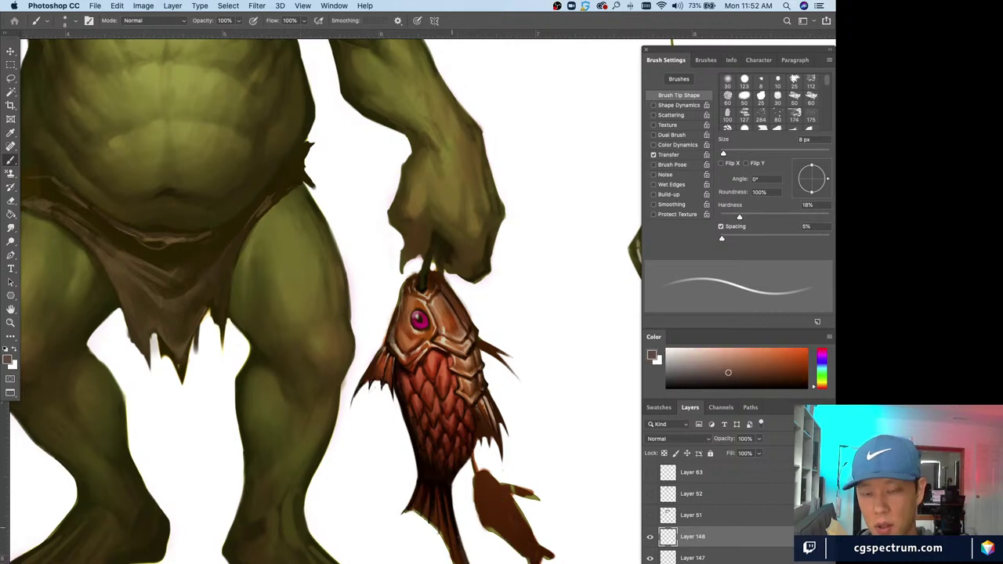
left_click(462, 539, "alt")
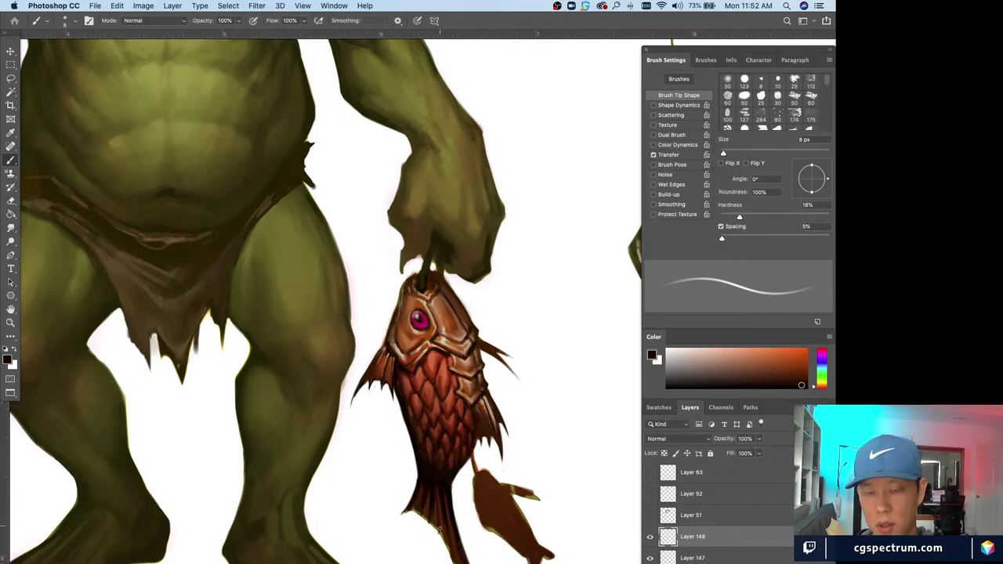
left_click(462, 531, "alt")
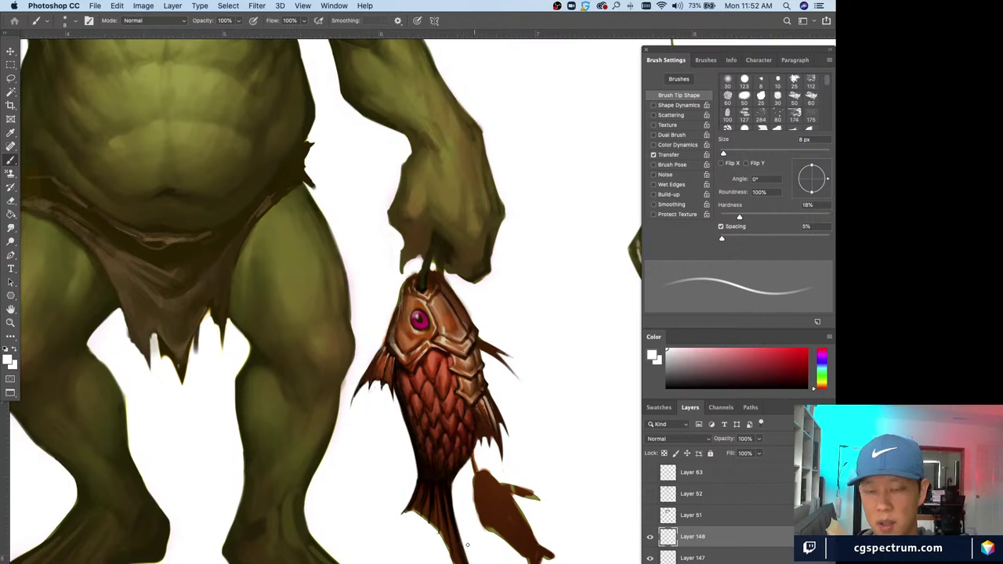
- Sharpen the tail fin's tip and darken its base with white, sampled dark brown and near-black, using a 9 px brush
left_click(462, 552, "alt")
key("bracketright")
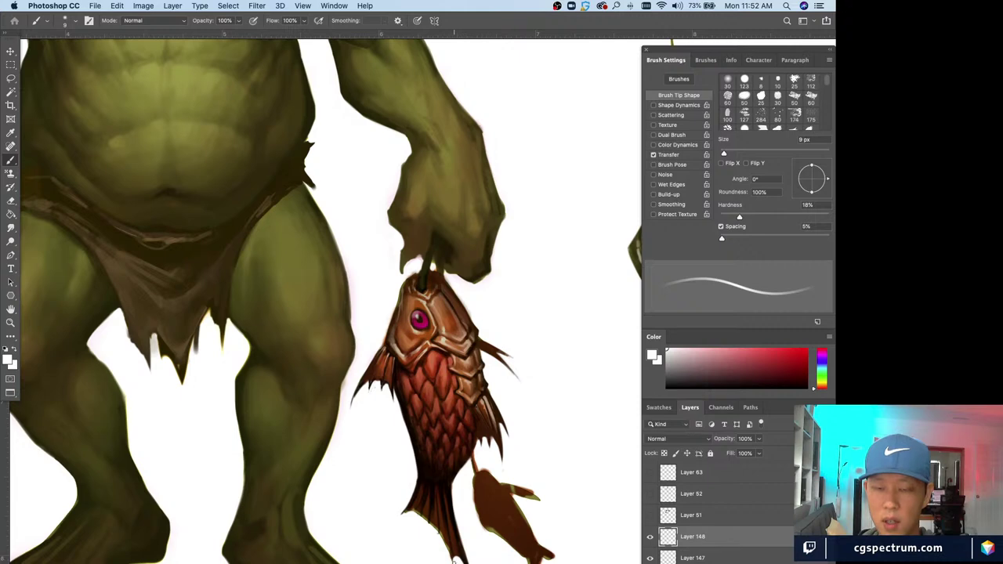
left_click(462, 550, "alt")
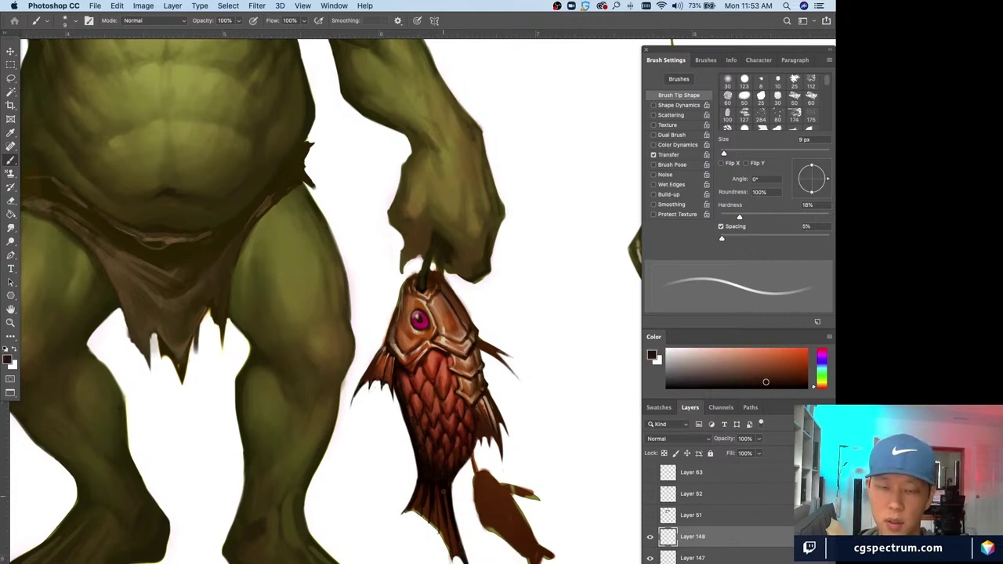
left_click(439, 479, "alt")
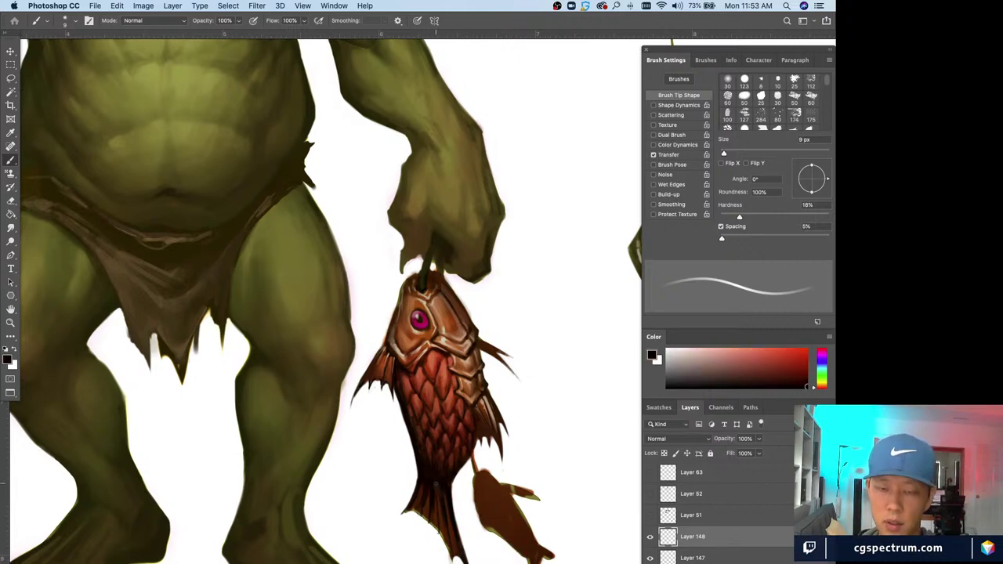
- Touch up the tail fin's tip and base with sampled near-black, using an 8 px brush
left_click(449, 555, "alt")
left_click(436, 483, "alt")
key("bracketleft")
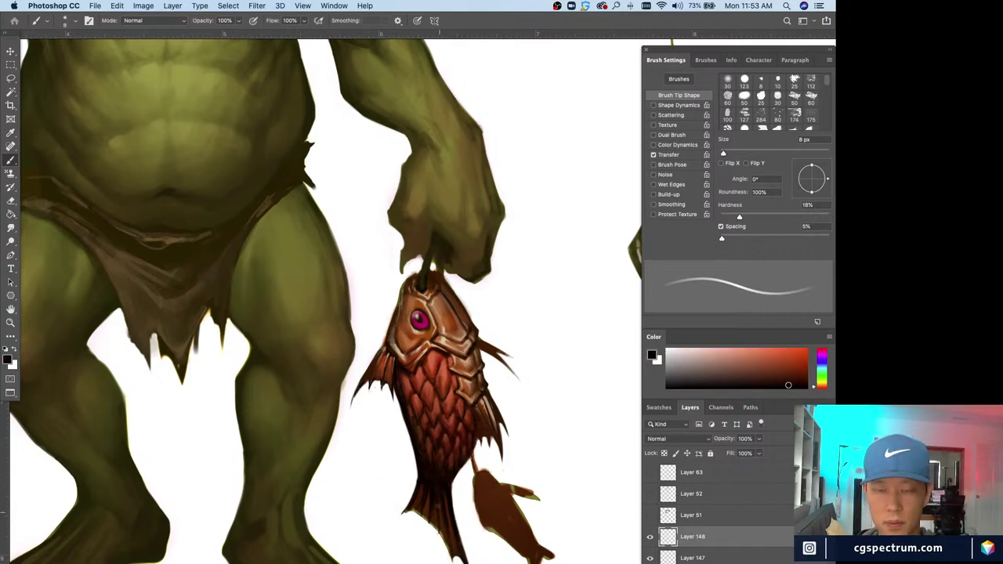
key("super+minus")
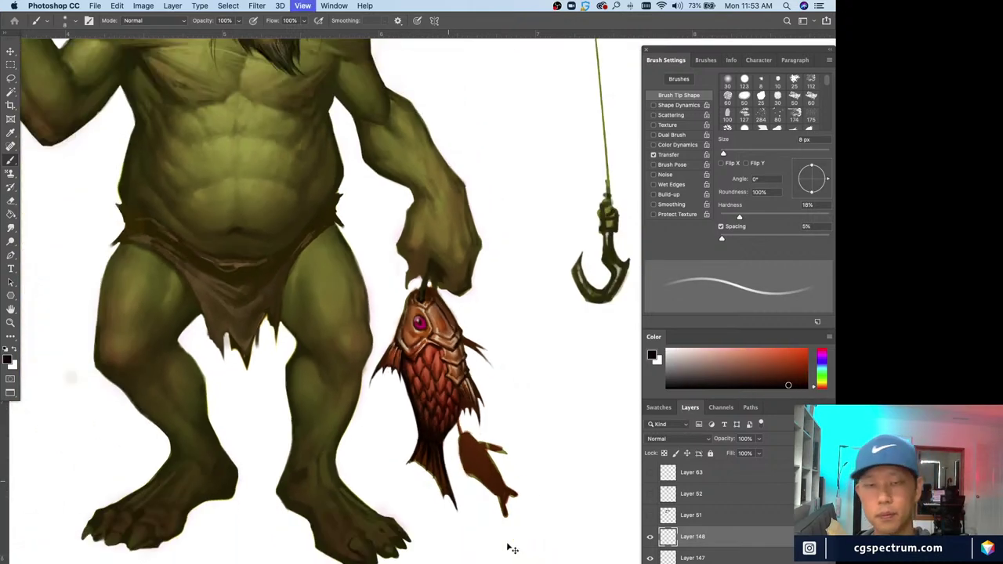
- Paint white over the upper part of the loose brown fish silhouette beside the tail, enlarging the brush to 35 px, and sample its brown
left_click(461, 418, "alt")
key("bracketright")
left_click_drag(457, 410, 458, 418)
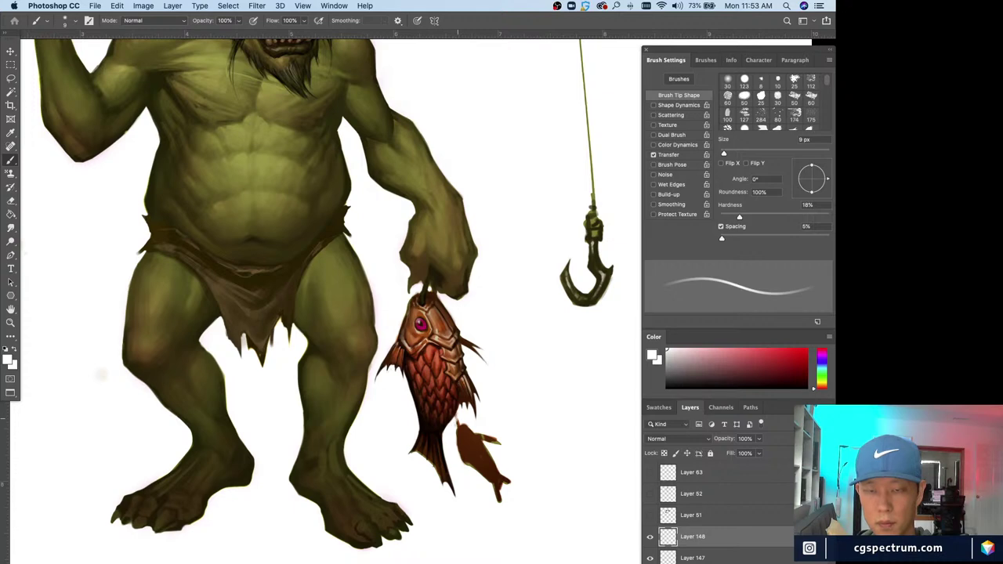
key("bracketright")
key("bracketright")
key("bracketright")
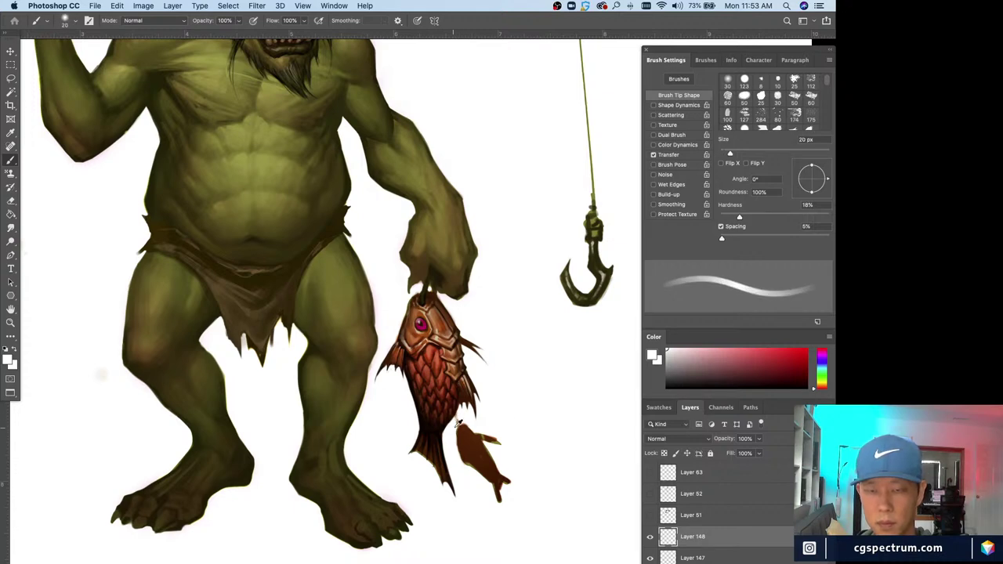
key("bracketright")
key("bracketright")
key("bracketright")
mouse_move(460, 420)
left_mouse_down()
mouse_move(464, 467)
mouse_move(474, 459)
mouse_move(466, 444)
left_mouse_up()
left_click(467, 439, "alt")
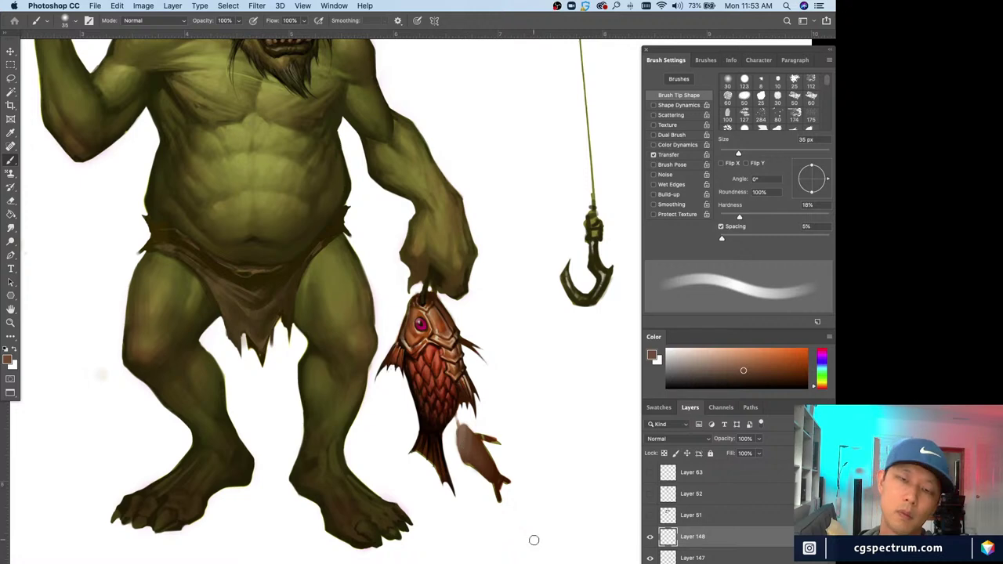
- Sample the white background and paint out the stray specks beside the goblin's legs, enlarging the brush to 90 px
mouse_move(351, 424)
left_mouse_down()
mouse_move(360, 509)
mouse_move(318, 442)
mouse_move(317, 458)
mouse_move(391, 425)
left_mouse_up()
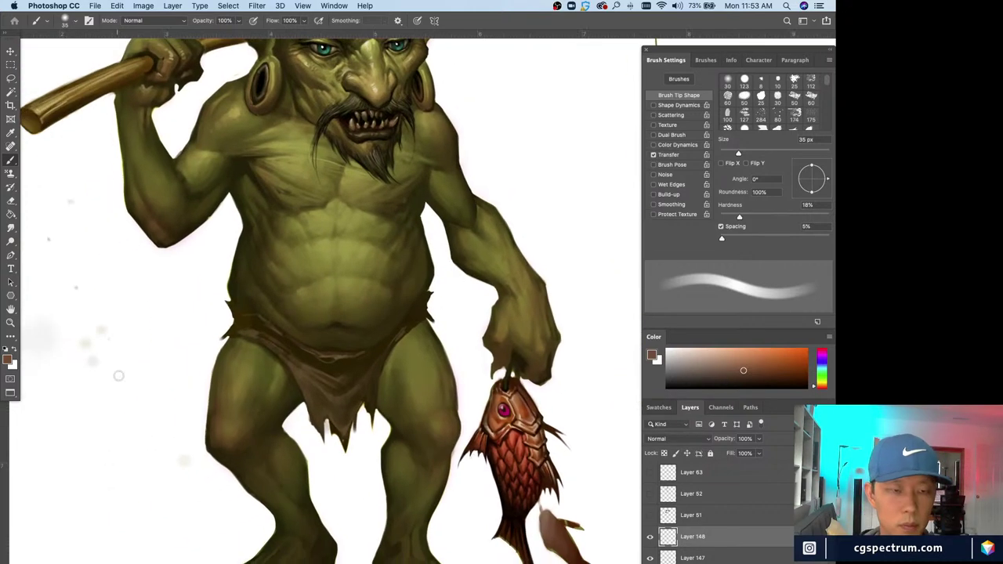
left_click(127, 399, "alt")
key("]")
key("]")
left_click(179, 455)
mouse_move(96, 315)
left_mouse_down()
mouse_move(102, 355)
mouse_move(228, 485)
left_mouse_up()
key("]")
key("]")
key("]")
key("]")
key("]")
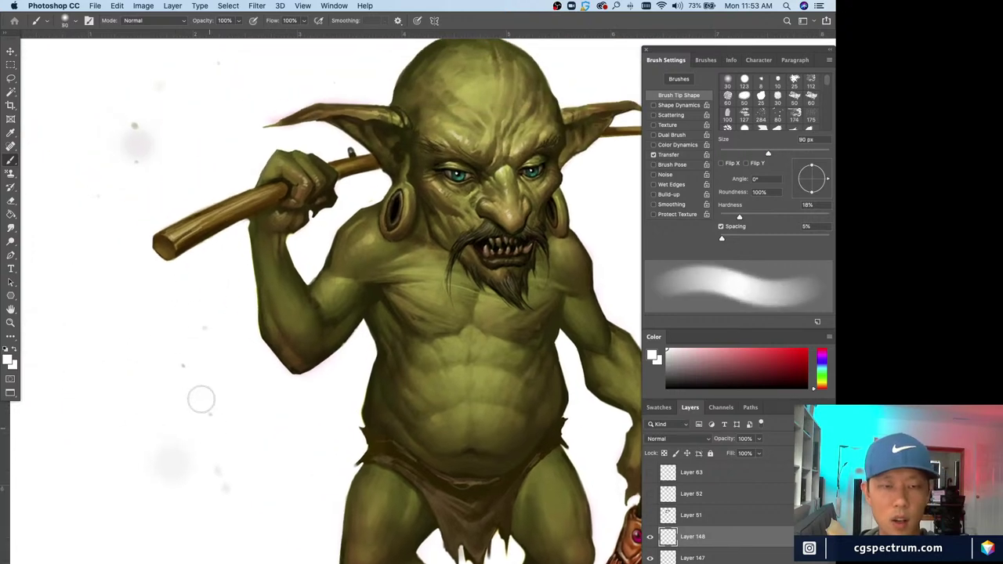
- Paint out the remaining grey smudges in the background beside the goblin's head, rod and legs with white, using a 100 px brush
key("bracketright")
left_click_drag(201, 359, 229, 495)
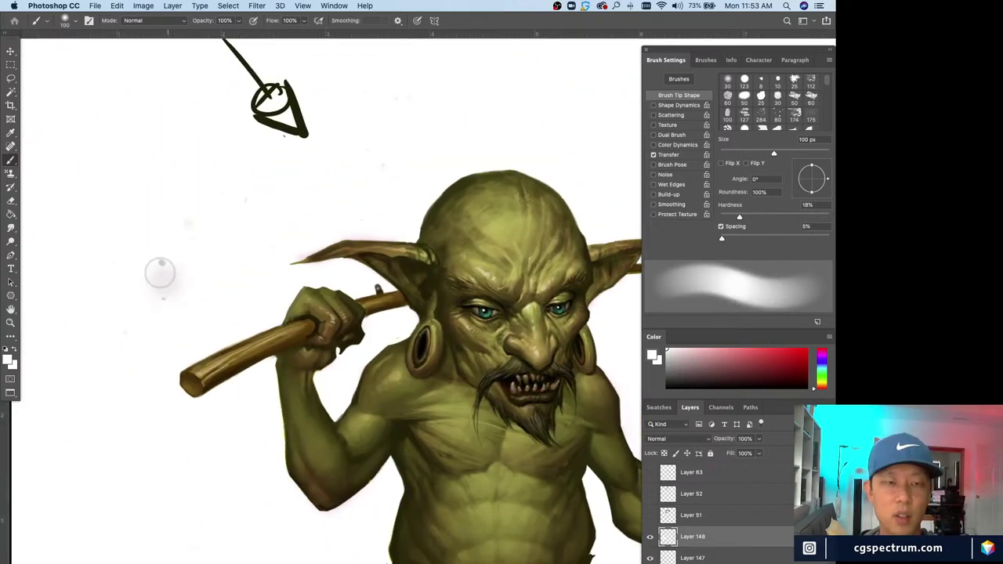
mouse_move(159, 274)
left_mouse_down()
mouse_move(172, 279)
mouse_move(266, 197)
left_mouse_up()
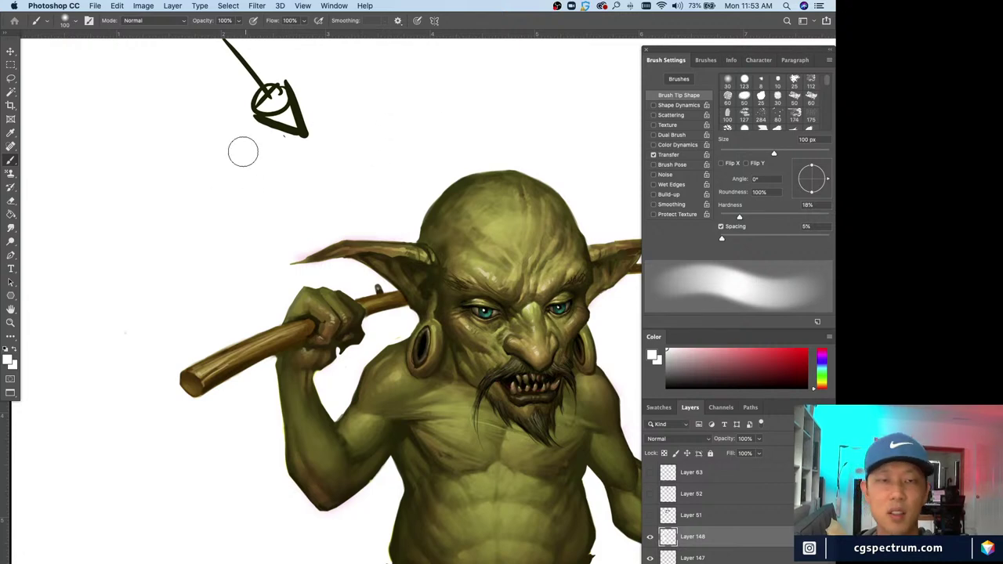
left_click_drag(418, 258, 251, 278)
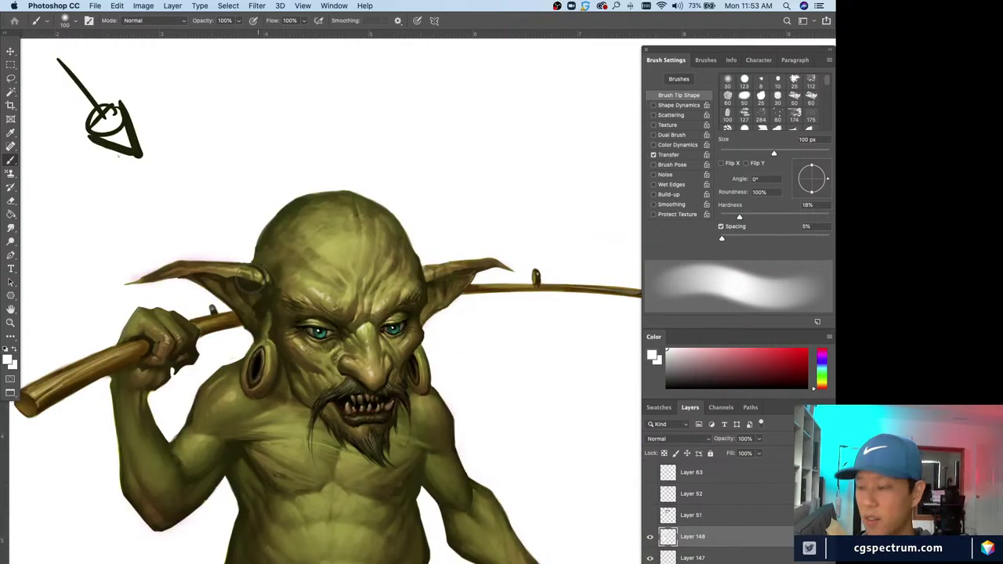
scroll(248, 277, "down", 10)
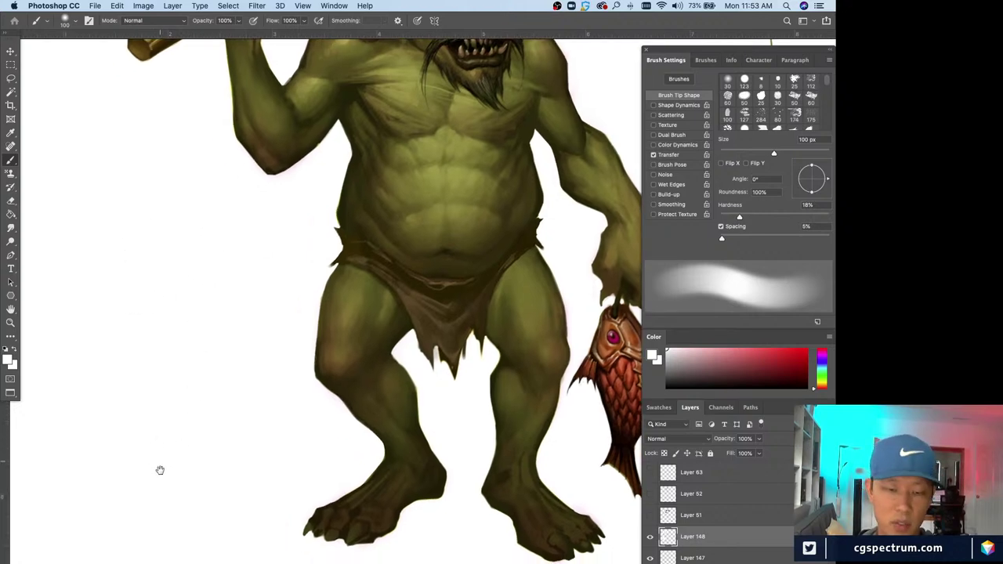
left_click_drag(165, 469, 163, 412)
left_click_drag(129, 235, 169, 436)
scroll(169, 435, "up", 4)
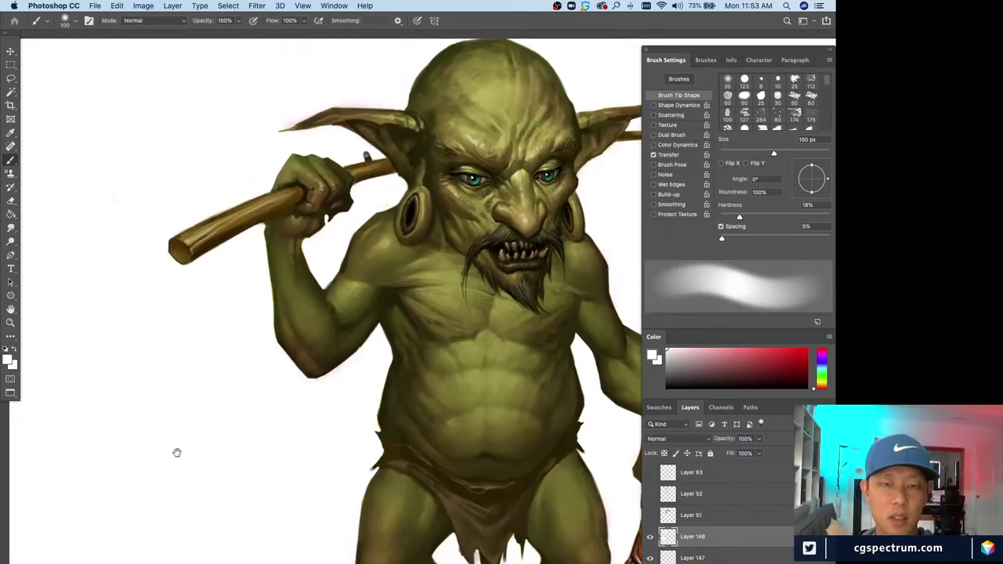
- Clean the outer edge of the raised forearm with white, using a 9 px brush
key("bracketleft")
key("bracketleft")
key("bracketleft")
key("bracketleft")
key("bracketleft")
key("bracketleft")
key("bracketleft")
key("bracketleft")
key("bracketleft")
key("bracketleft")
key("bracketleft")
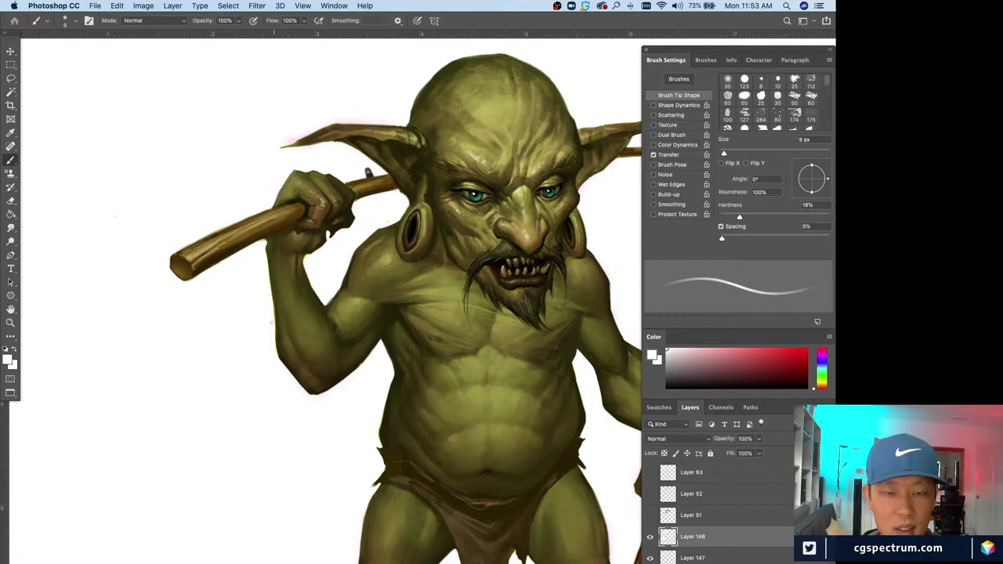
left_click_drag(273, 324, 282, 364)
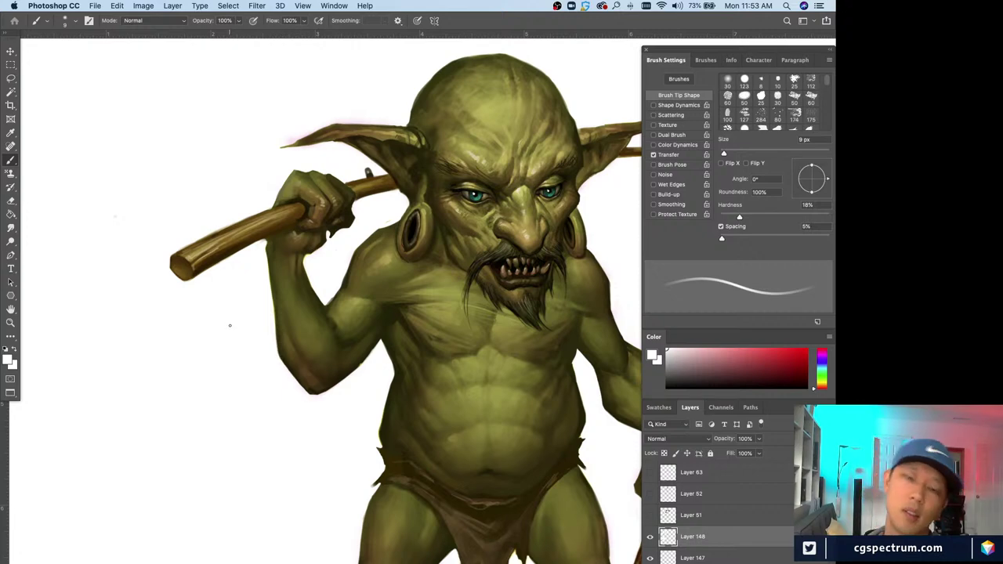
- Add a new layer and shade the raised forearm down to the elbow with sampled dark olive, using a 40 px brush
key("super+shift+alt+n")
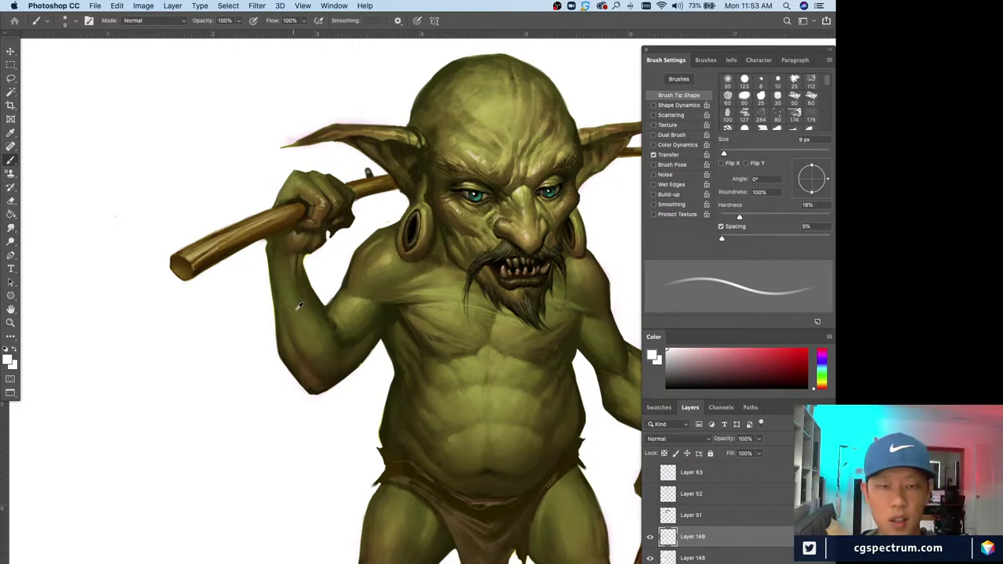
left_click(297, 312, "alt")
key("]")
key("]")
key("]")
key("]")
key("]")
key("]")
key("]")
key("]")
left_click_drag(287, 318, 288, 349)
left_click(282, 337, "alt")
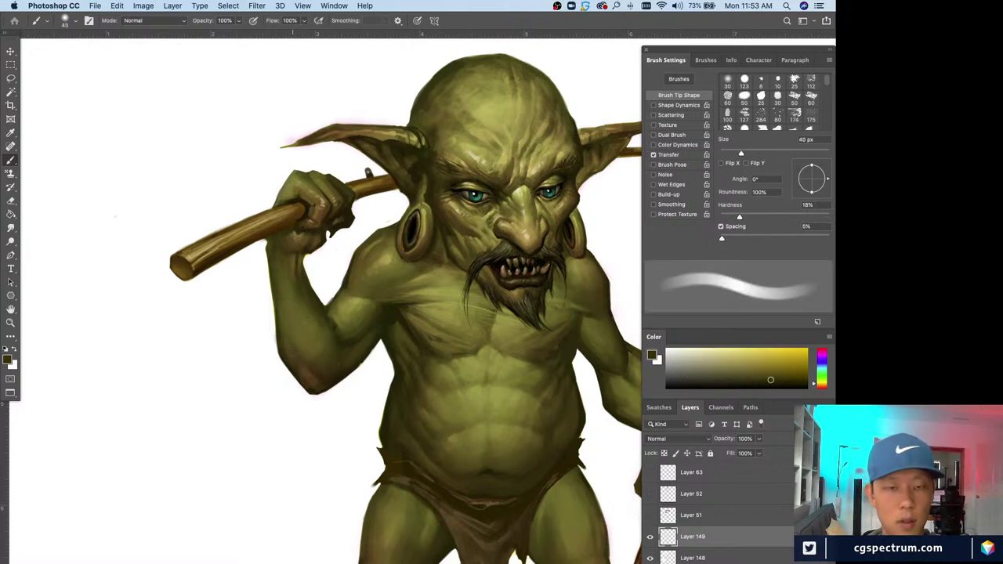
- Darken the raised forearm's outer contour with dark olive, using a 25 px brush
key("[")
key("[")
key("[")
key("[")
left_click_drag(276, 304, 276, 332)
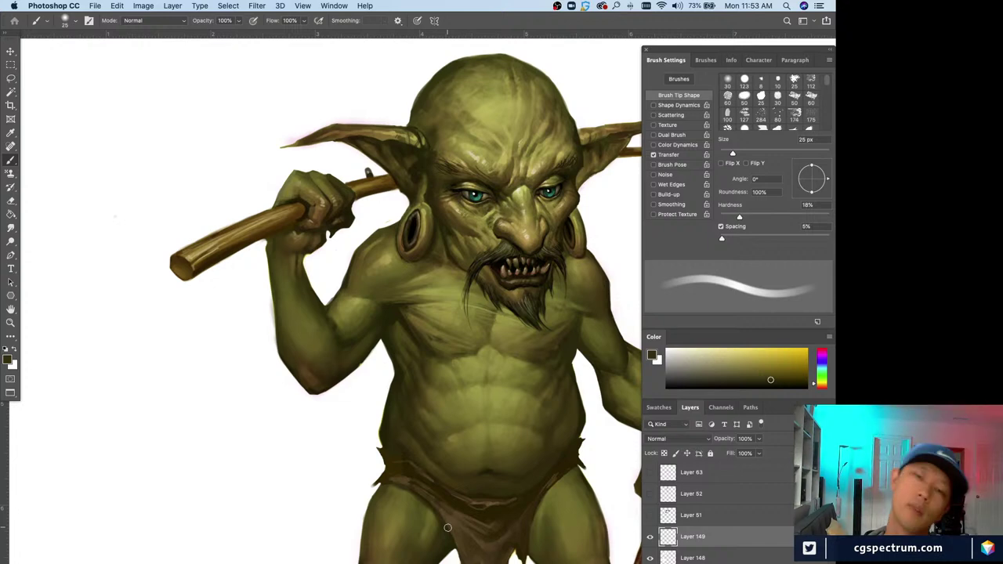
key("super+minus")
key("super+plus")
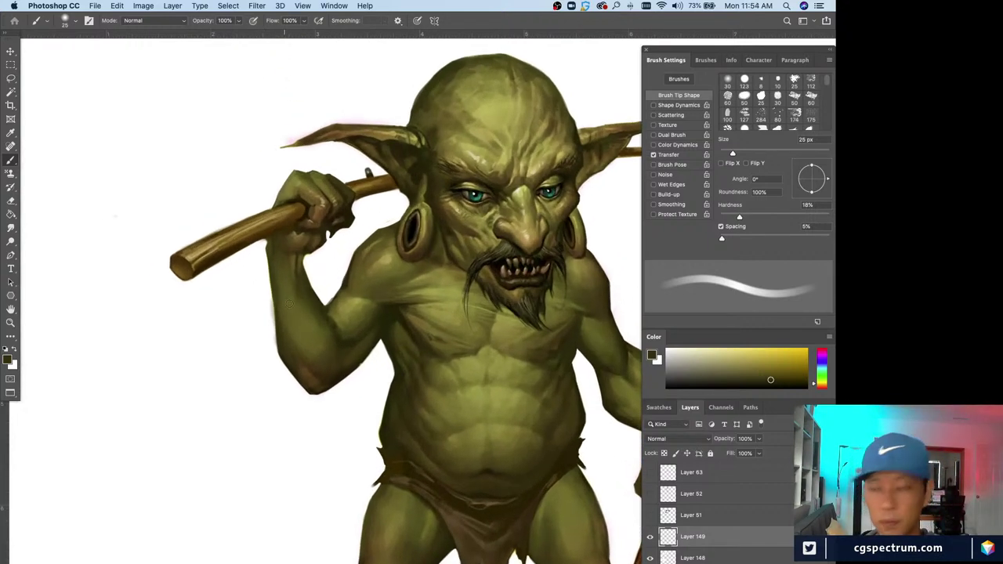
- Add a new layer and lighten the middle of the raised forearm with sampled olive greens, using 15 to 25 px brushes
left_click(365, 300, "alt")
key("super+alt+shift+n")
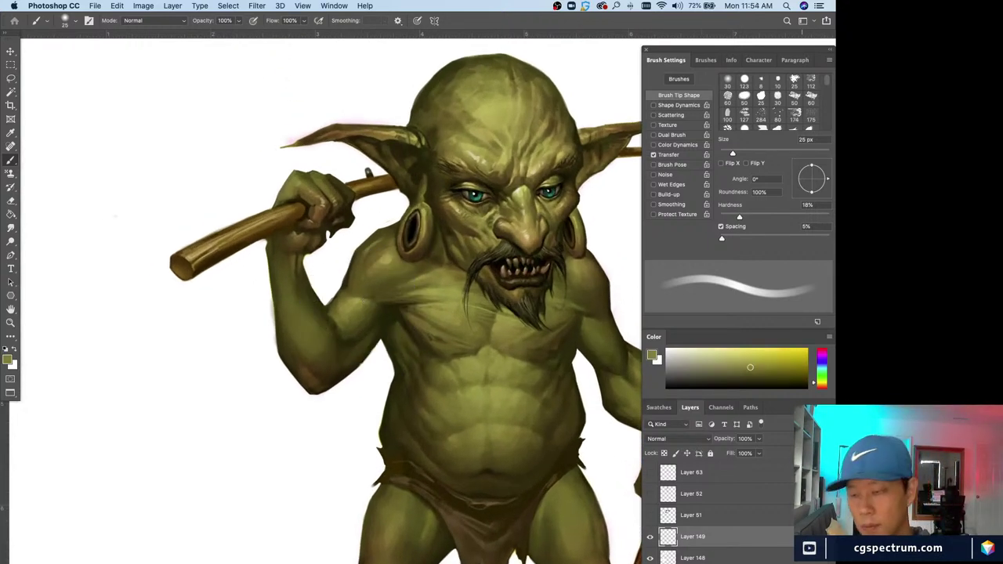
key("bracketleft")
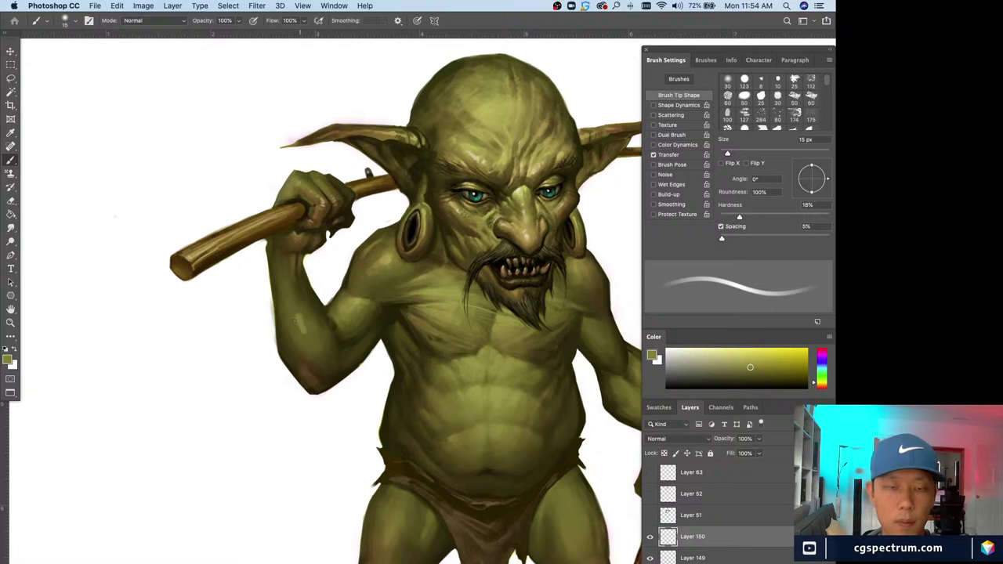
key("bracketright")
left_click(304, 314, "alt")
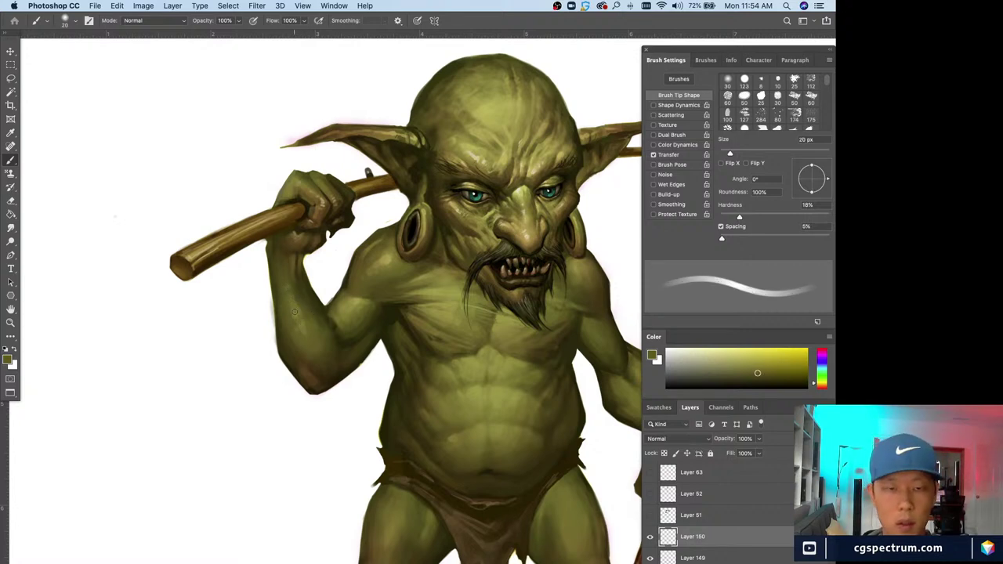
left_click(299, 315, "alt")
key("bracketright")
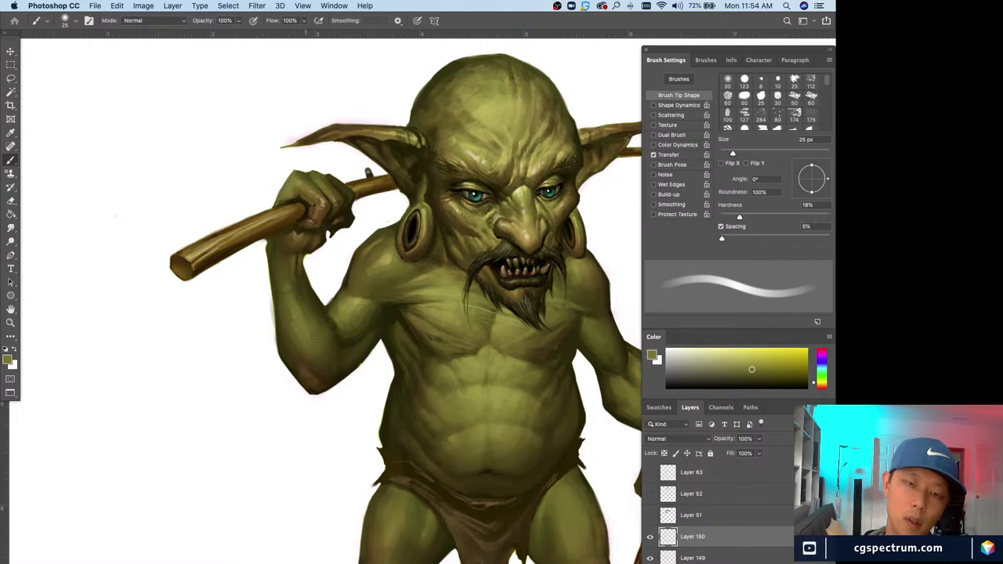
- Blend the raised forearm's highlight with sampled olive greens, using 25 and 20 px brushes, and compare the shading with the layer hidden and shown
left_click(295, 313, "alt")
left_click(298, 303, "alt")
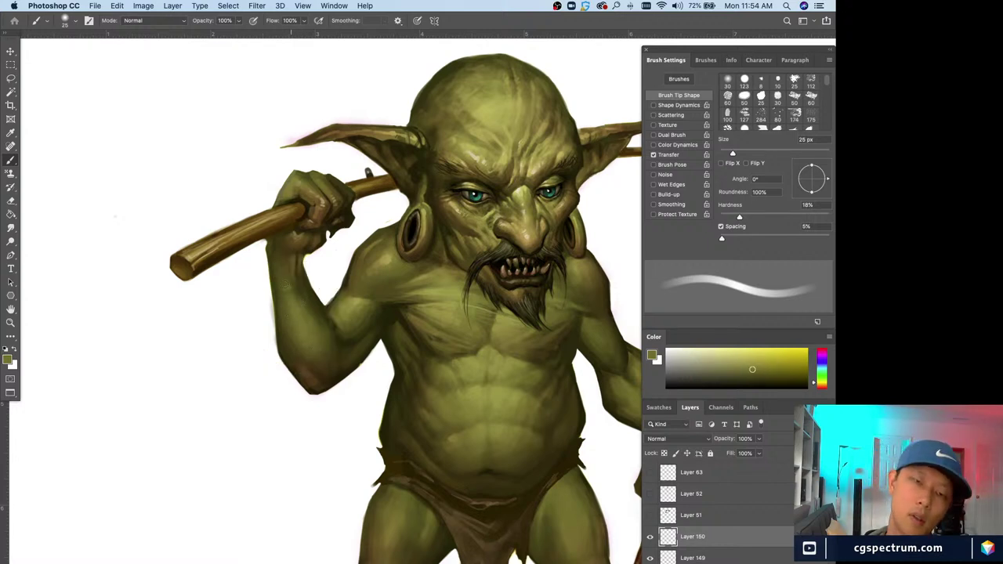
left_click(302, 283, "alt")
key("bracketleft")
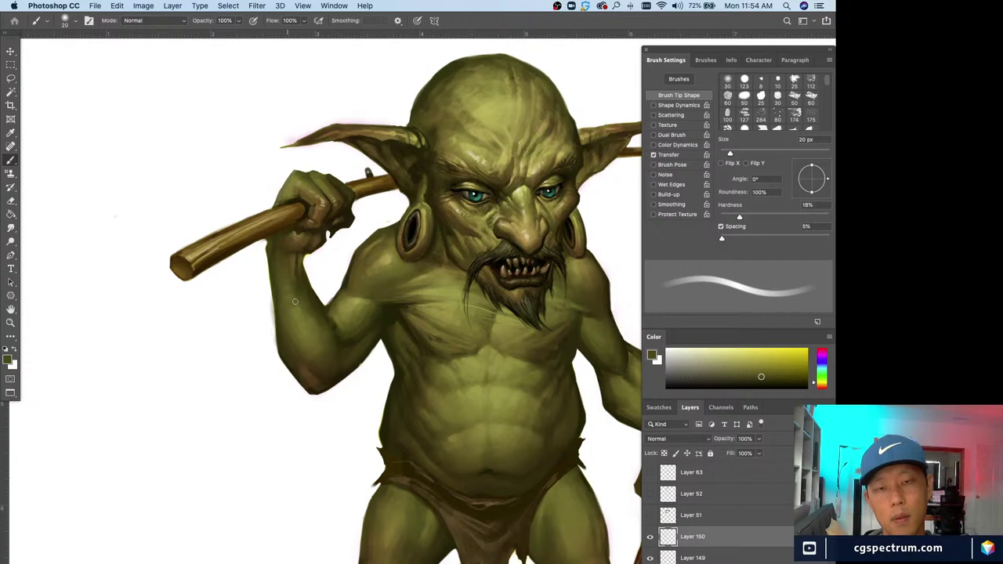
left_click(320, 324, "alt")
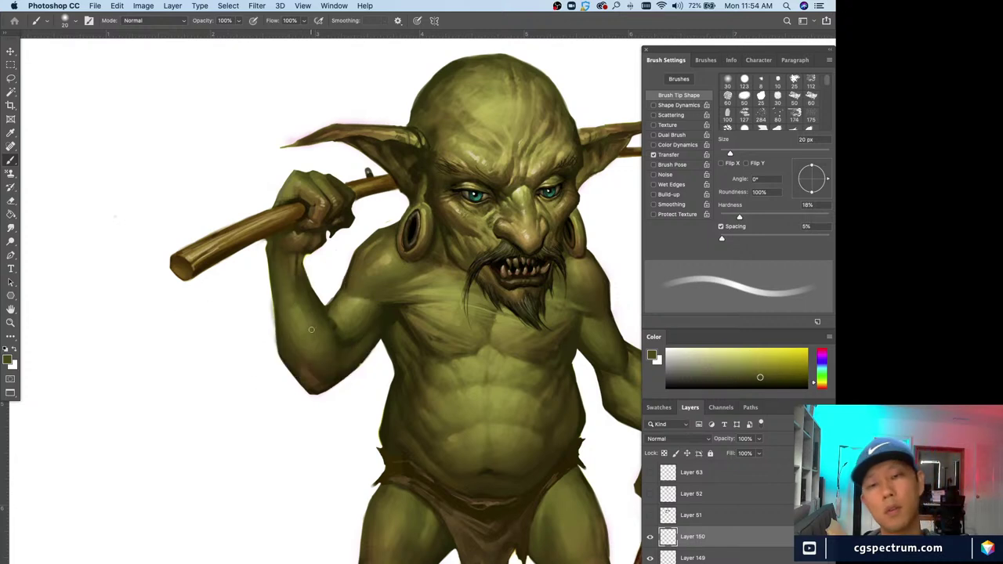
left_click(650, 537)
left_click(650, 537)
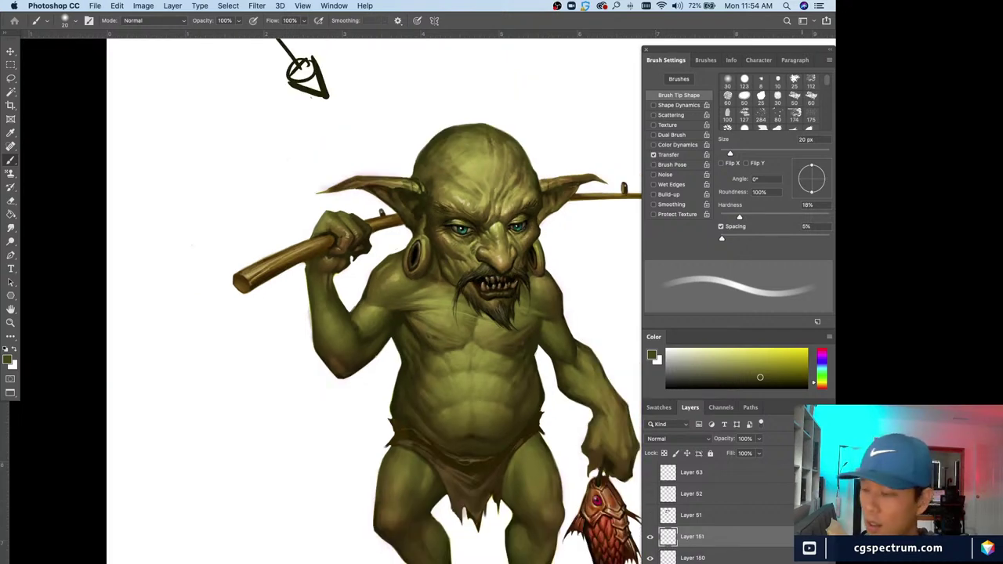
- Set the foreground colour to black and the brush to 5 px for detailing the goblin's face
left_click_drag(514, 510, 441, 506)
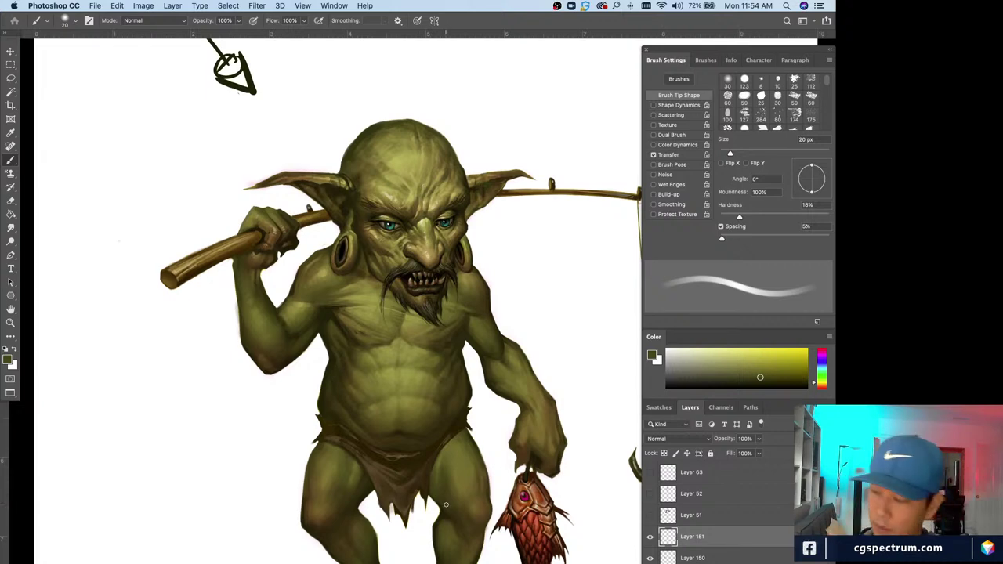
key("super+equal")
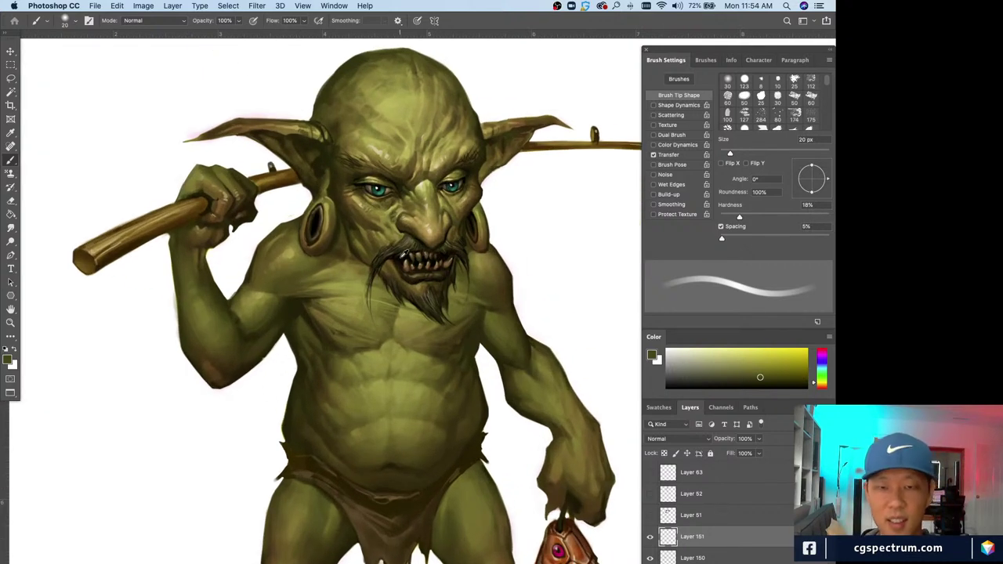
key("d")
scroll(354, 419, "up", 5)
key("super+equal")
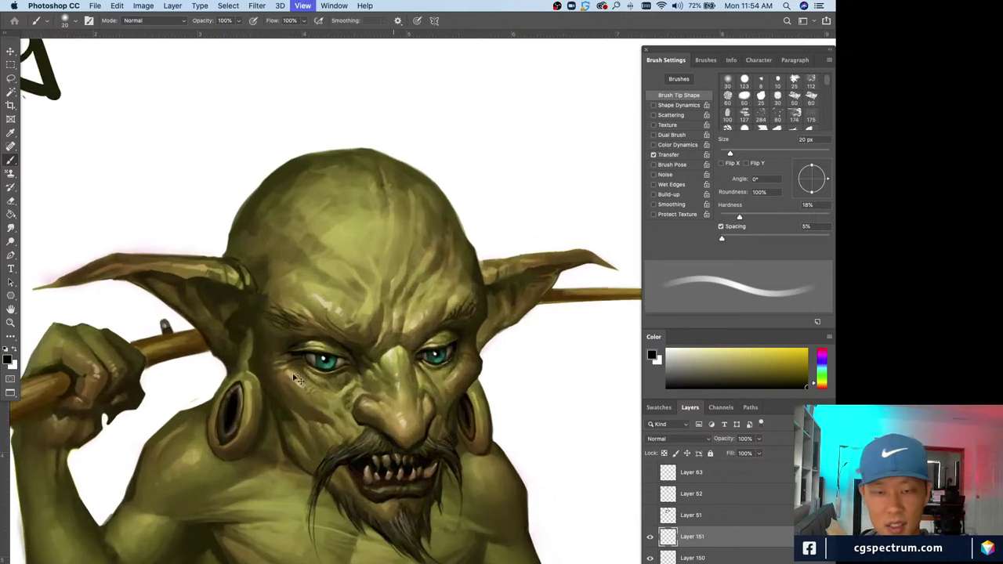
key("bracketleft")
key("[")
key("[")
key("[")
key("[")
key("[")
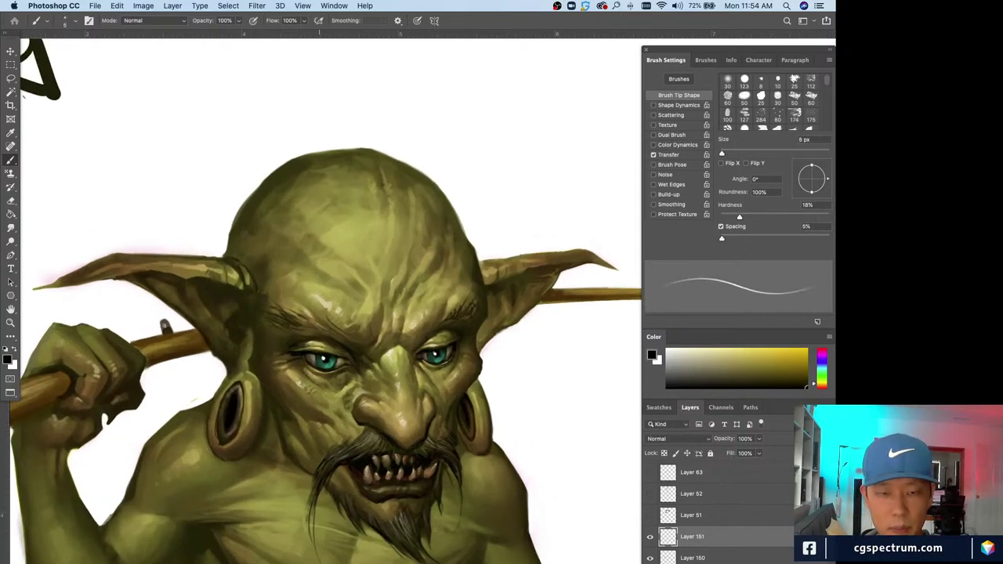
- Try a black hair stroke on the goblin's eyebrow above the eye nearer the raised hand, and undo it
left_click_drag(323, 326, 298, 321)
key("super+z")
key("super+z")
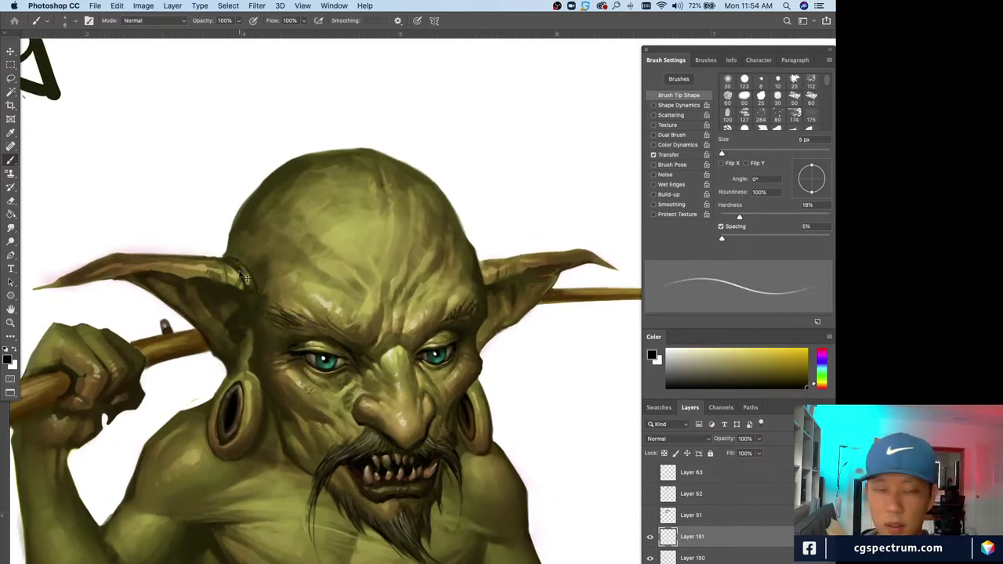
left_click(650, 537)
left_click(649, 537)
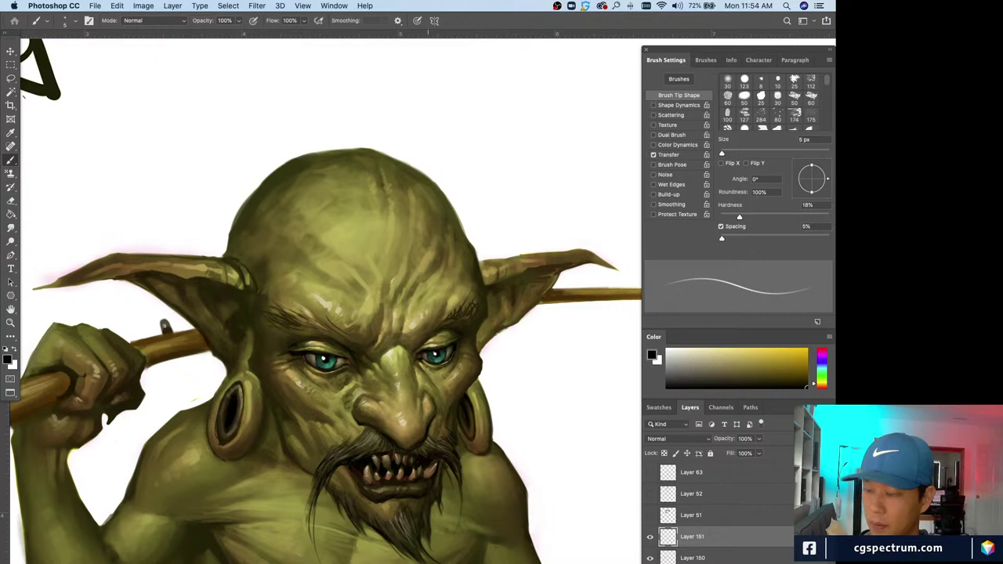
- Paint fine black eyebrow hairs with a 2 px brush and extend the far eyebrow's outer end in sampled dark olive at 3 px
key("[")
key("[")
key("[")
mouse_move(315, 326)
left_mouse_down()
mouse_move(293, 318)
mouse_move(312, 313)
mouse_move(272, 307)
mouse_move(304, 314)
mouse_move(290, 306)
left_mouse_up()
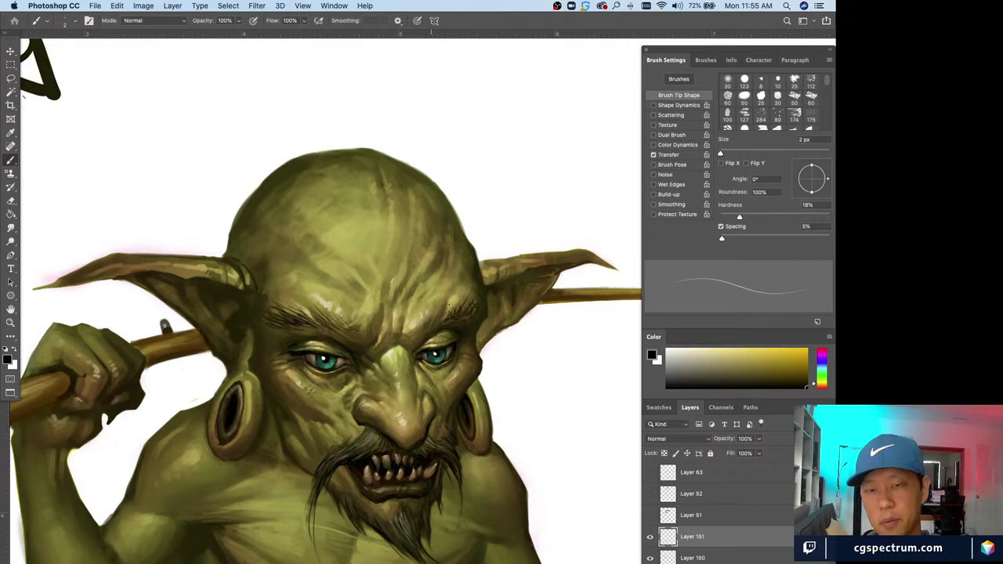
left_click(488, 299, "alt")
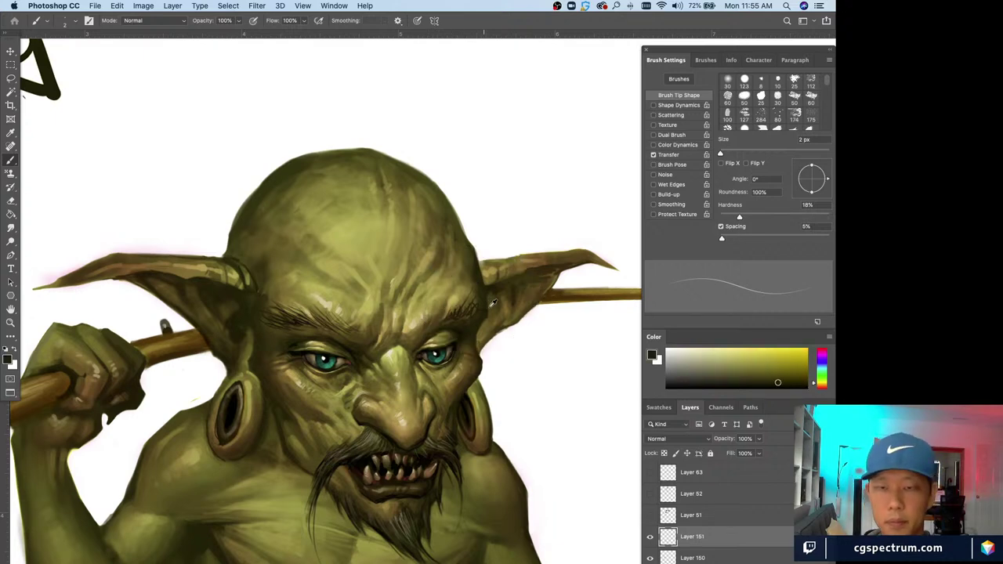
key("bracketright")
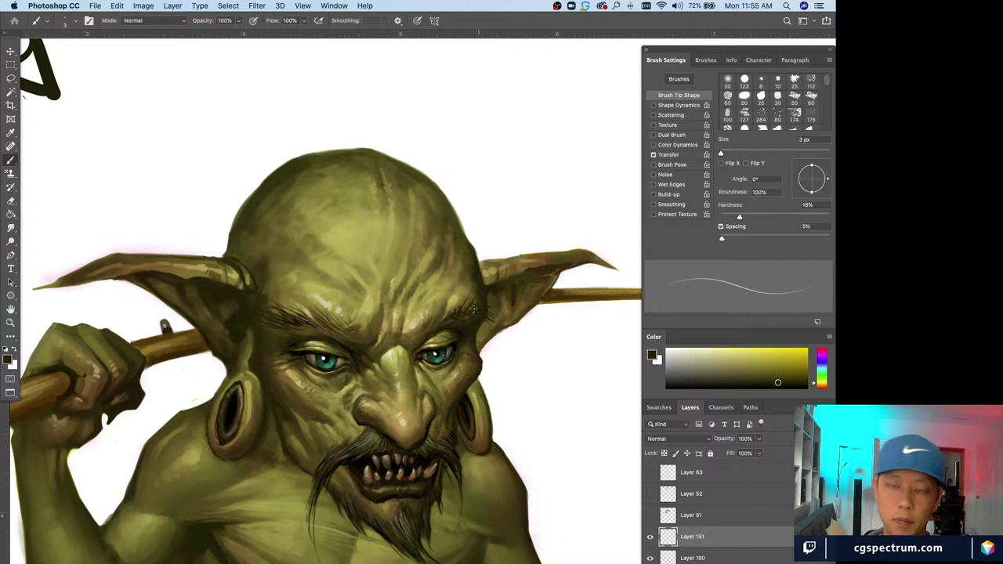
key("super+minus")
key("super+minus")
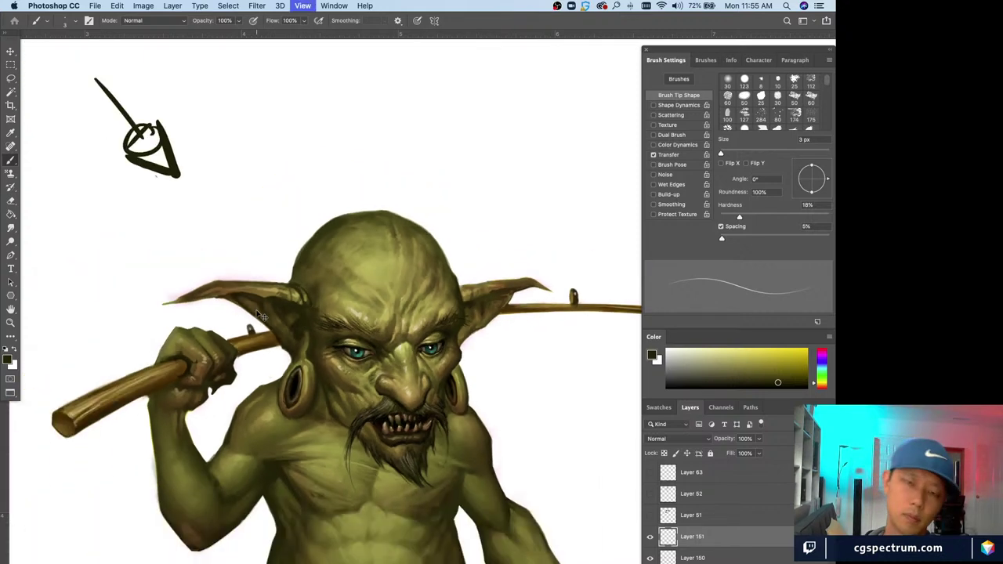
- Add a new layer, sample a pale tan from the brow highlight and set the brush to 1 px for light hairs
key("super+equal")
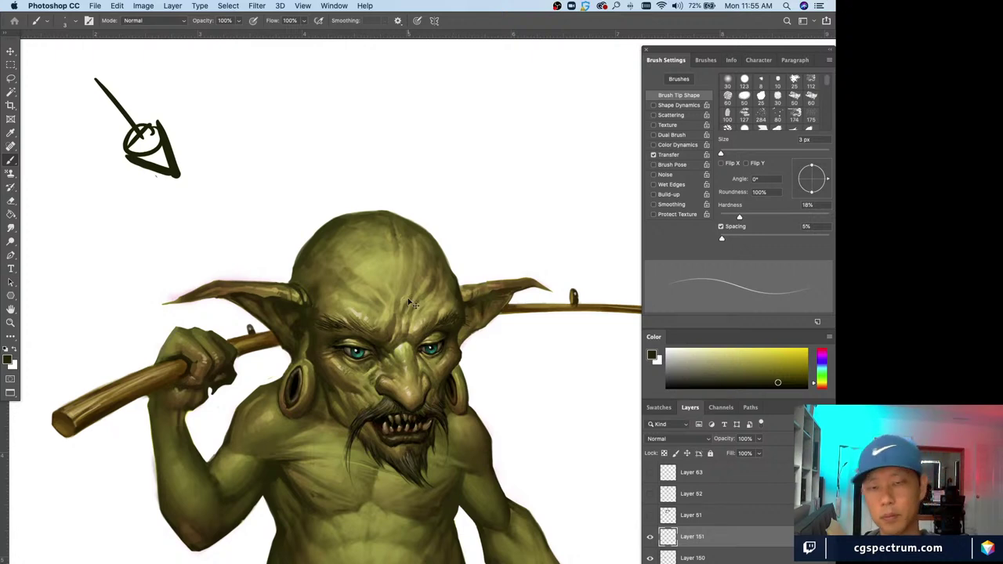
key("super+minus")
key("super+equal")
key("super+equal")
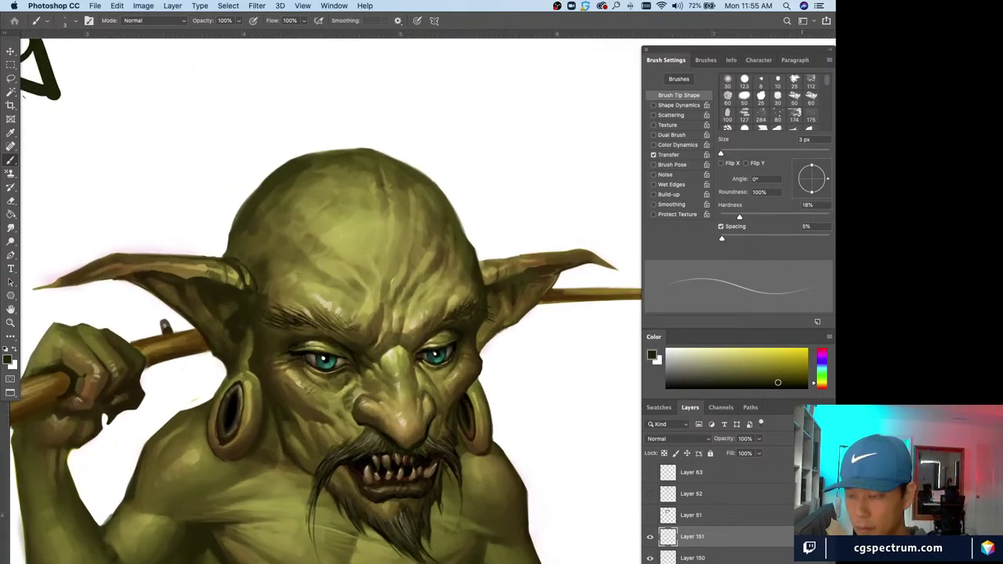
key("super+equal")
left_click(251, 279, "alt")
key("bracketleft")
key("bracketleft")
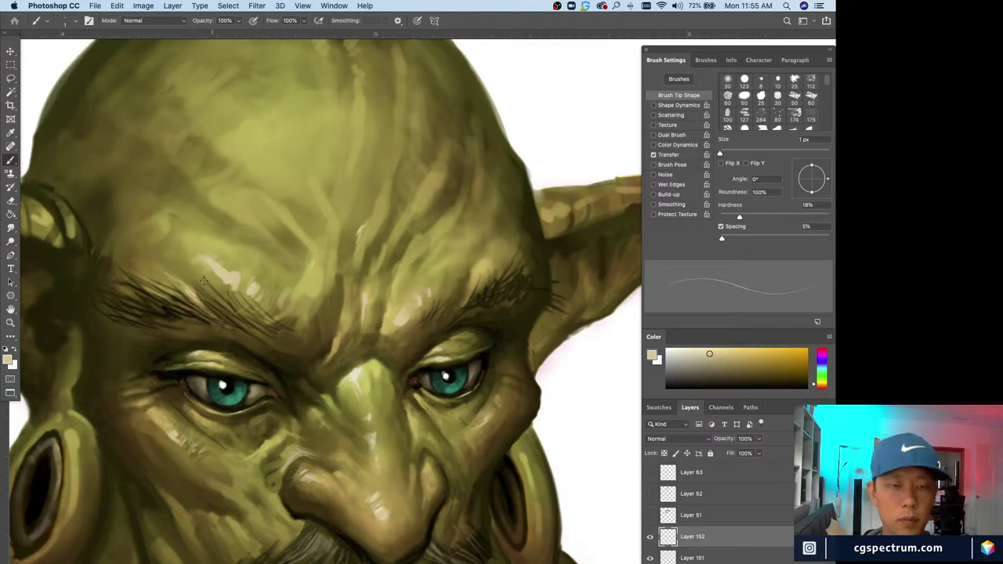
- Enable Shape Dynamics and disable Transfer for the brush, and paint pale tan hairs into the eyebrows at 1 to 3 px
left_click(652, 155)
left_click(653, 105)
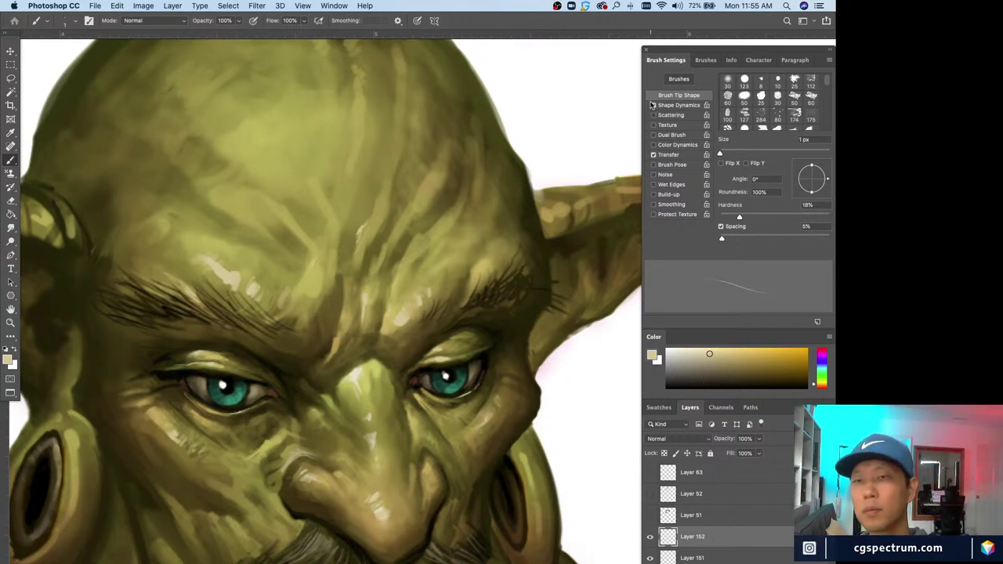
key("bracketright")
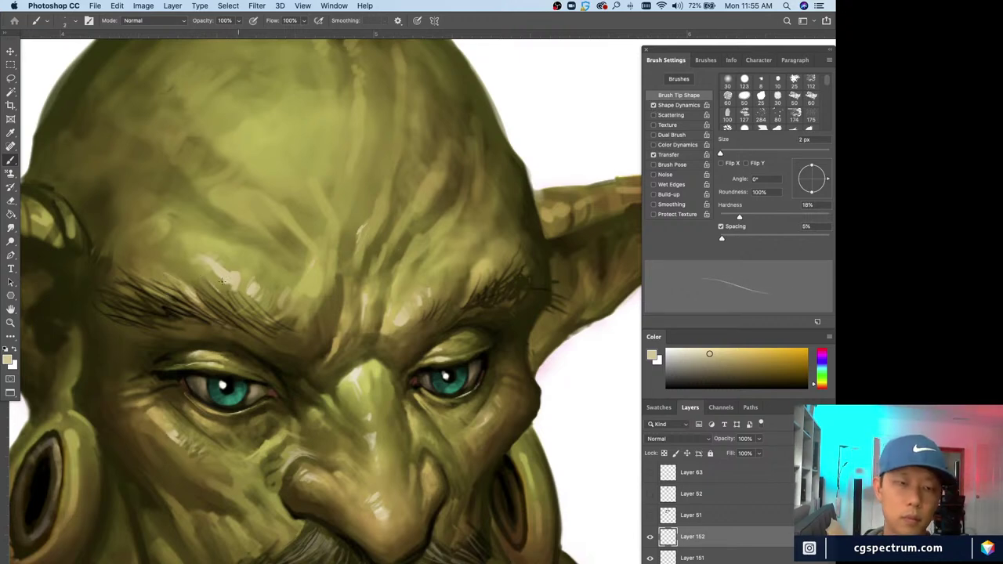
key("bracketright")
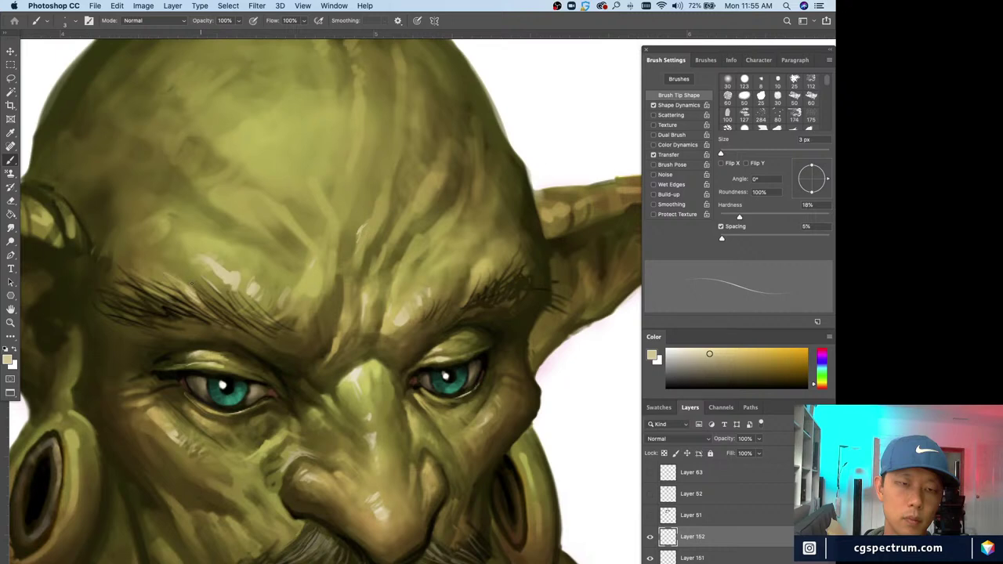
key("bracketleft")
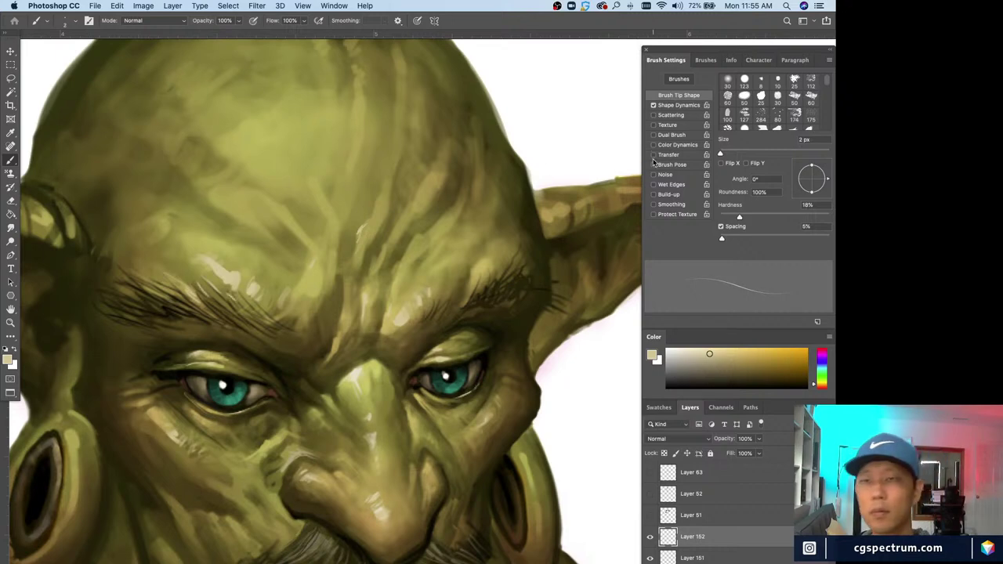
left_click(653, 154)
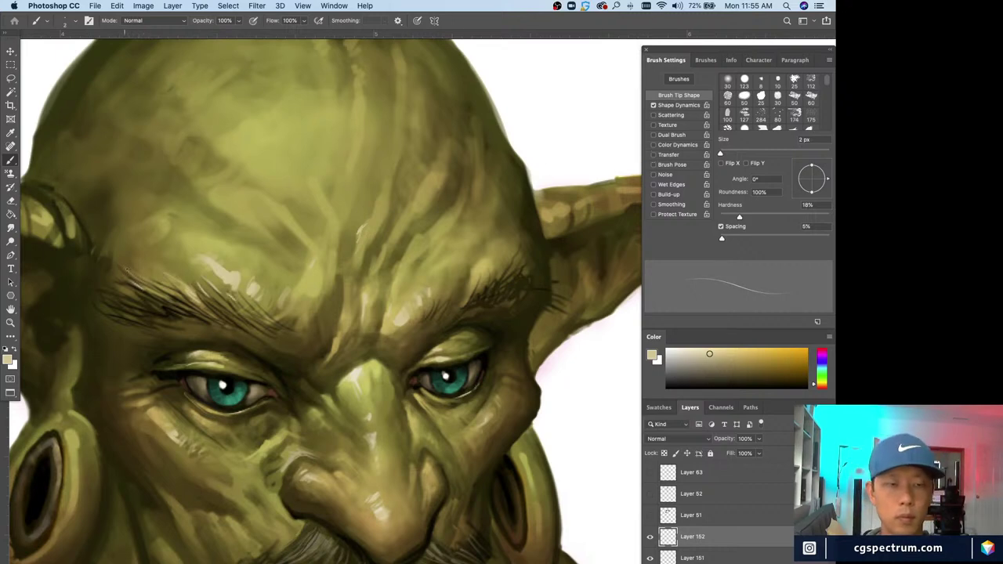
key("bracketleft")
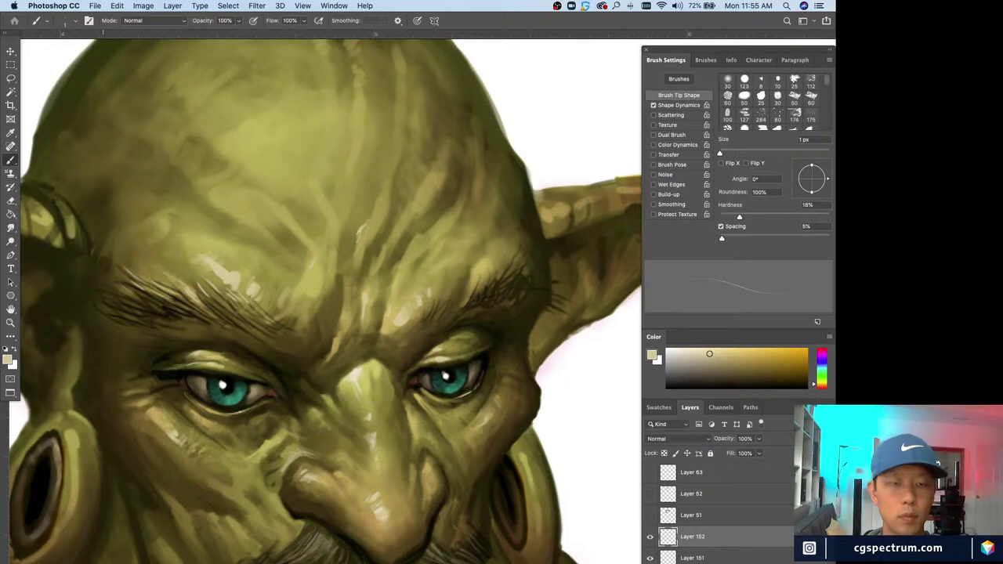
- Touch up the light eyebrow hairs with a 25 px soft eraser and compare the face with the eyebrow layers hidden and shown
key("super+minus")
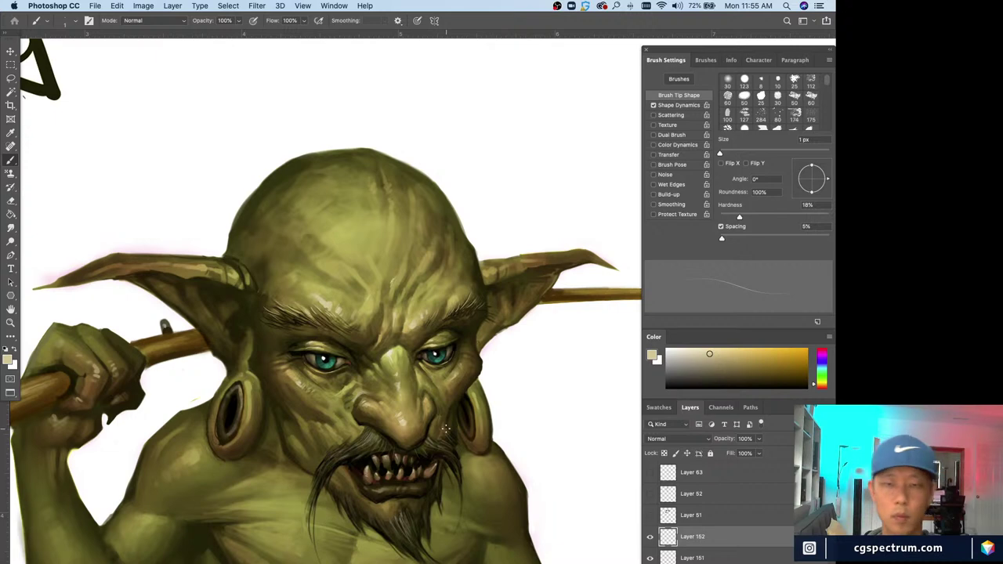
key("e")
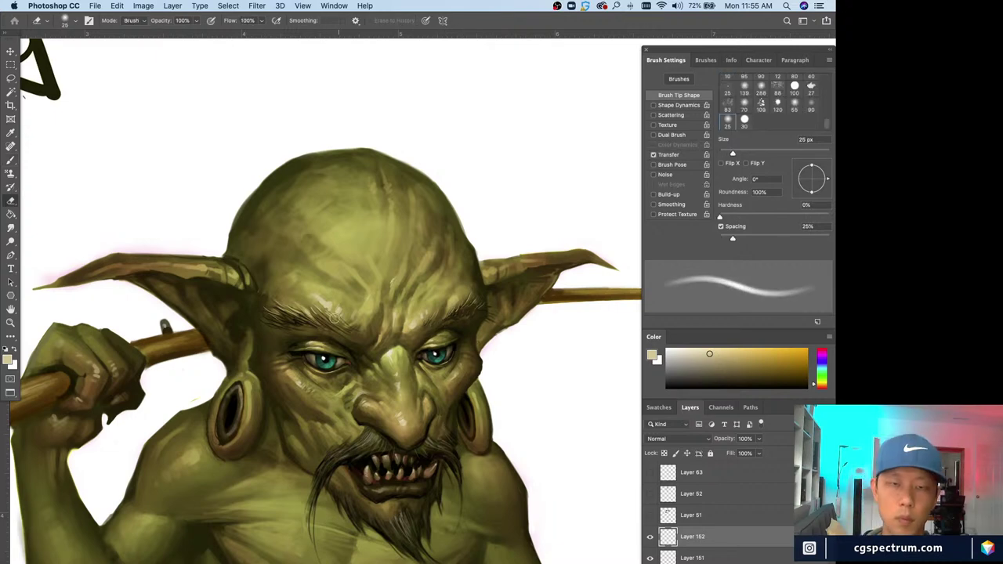
key("super+minus")
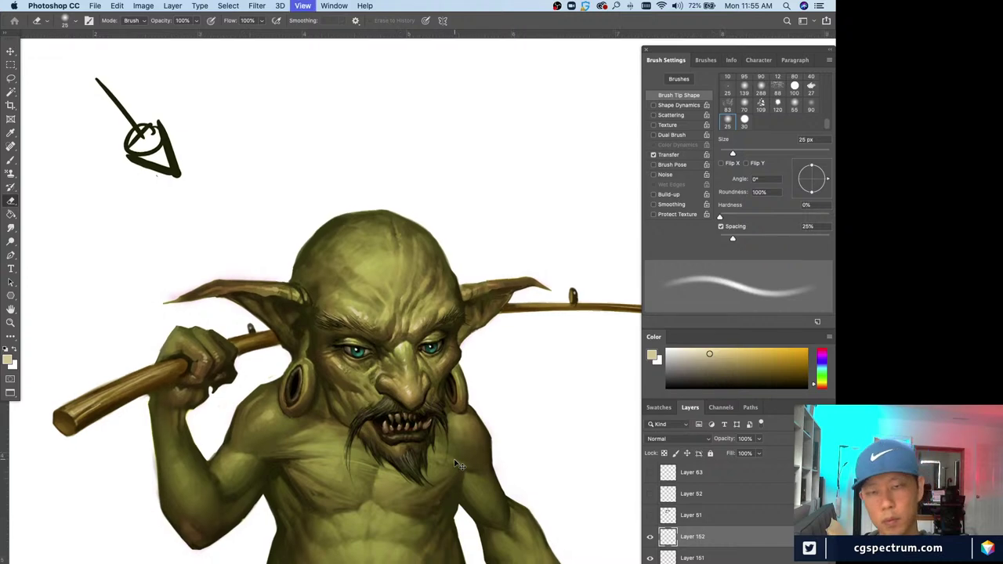
key("super+minus")
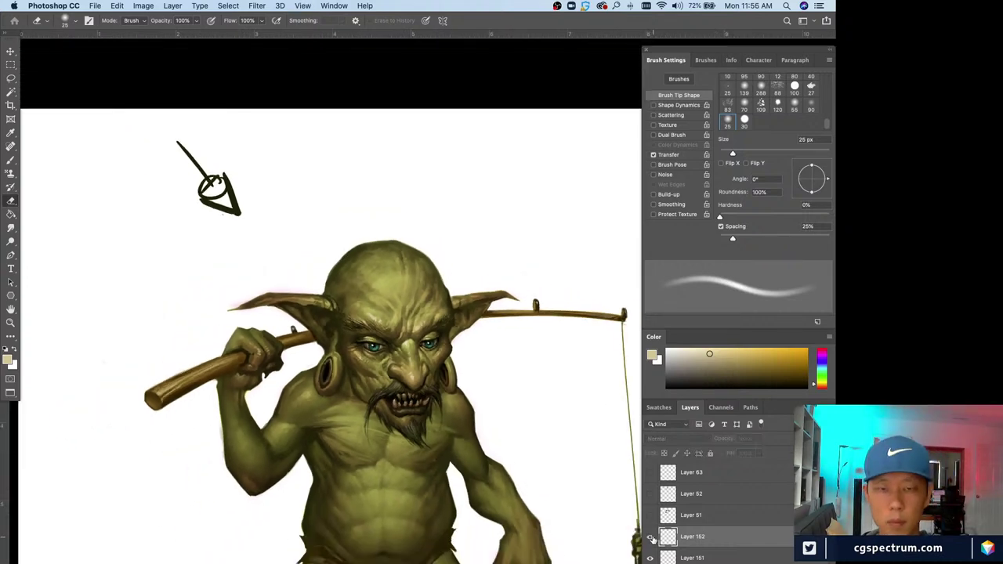
key("super+plus")
key("super+plus")
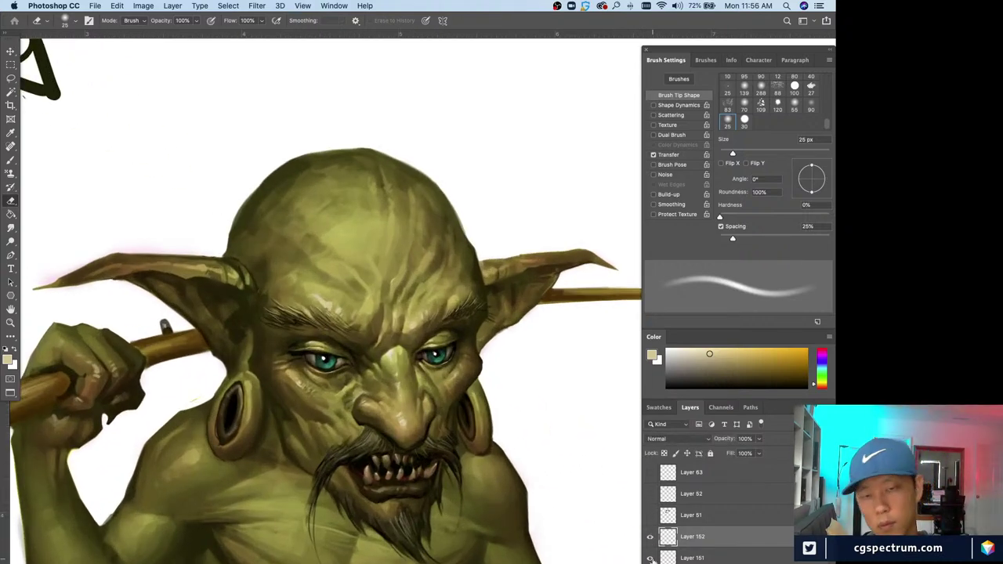
key("super+minus")
key("super+minus")
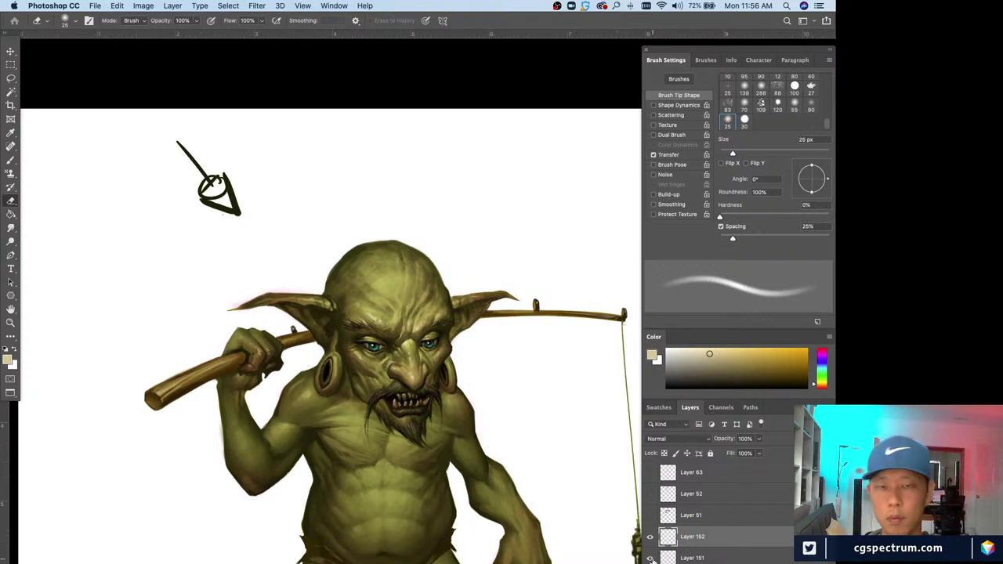
key("super+minus")
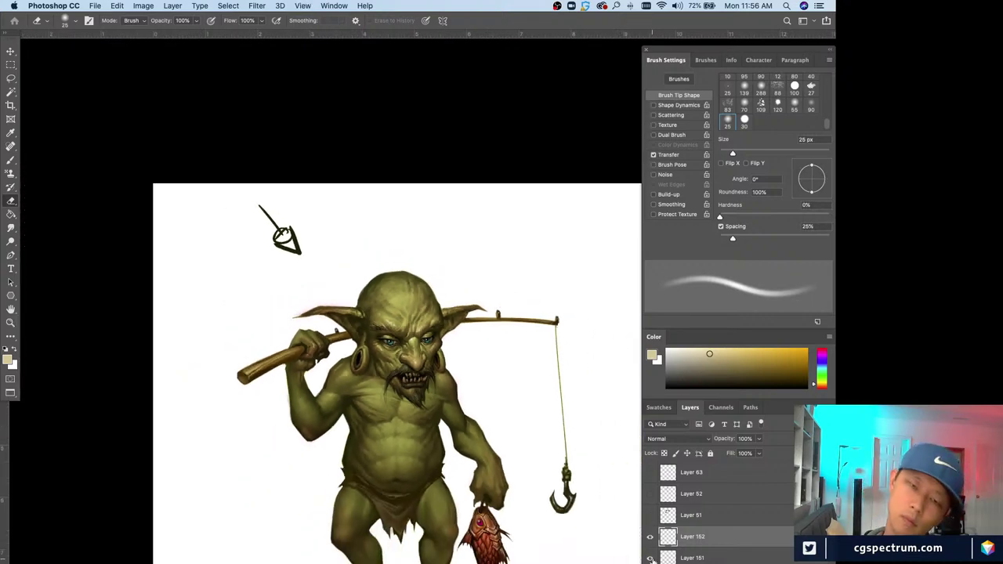
- Add a new layer, sample a dark olive from the head and begin fine hairs along the scalp's outline, enlarging the brush to 3 px
key("super+plus")
key("b")
key("super+plus")
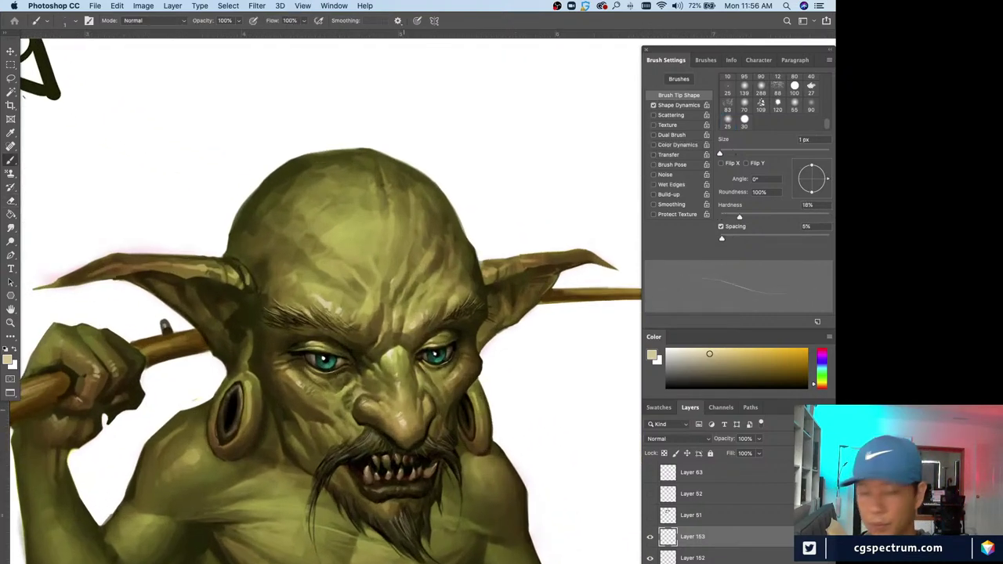
key("super+plus")
scroll(309, 326, "up", 1)
left_click(310, 231, "alt")
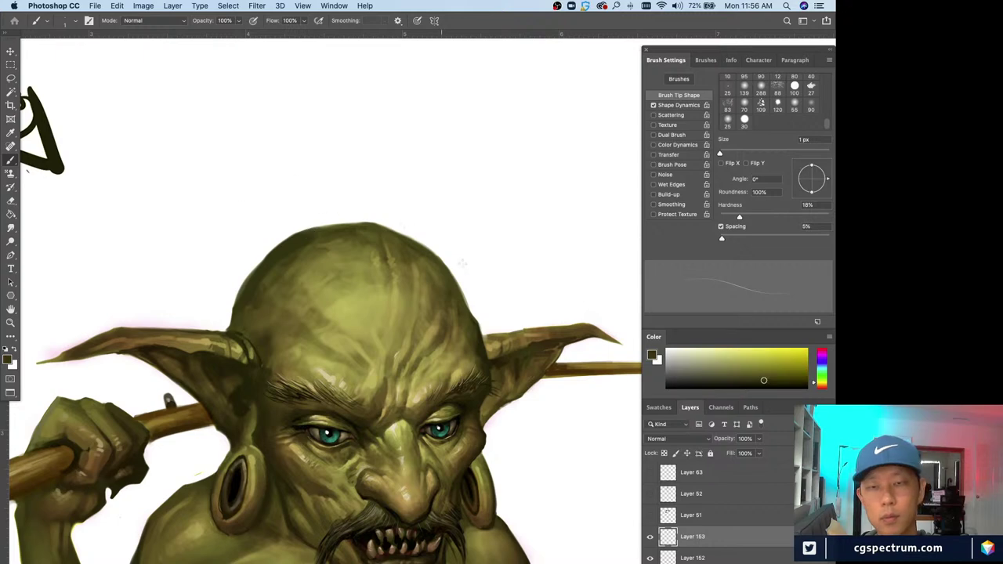
key("bracketright")
key("bracketright")
key("bracketright")
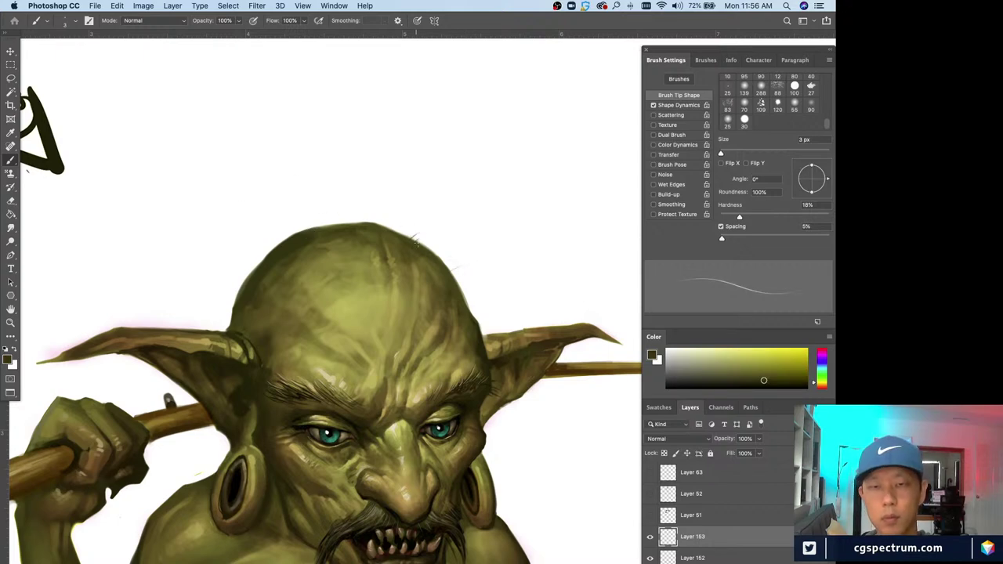
- Paint short dark olive hairs around the bald head's outline with a 3 px brush and trim them with a 20 px eraser
left_click_drag(398, 231, 396, 218)
left_click_drag(481, 327, 478, 315)
left_click_drag(393, 226, 378, 219)
mouse_move(376, 224)
left_mouse_down()
mouse_move(324, 213)
mouse_move(305, 221)
left_mouse_up()
key("bracketleft")
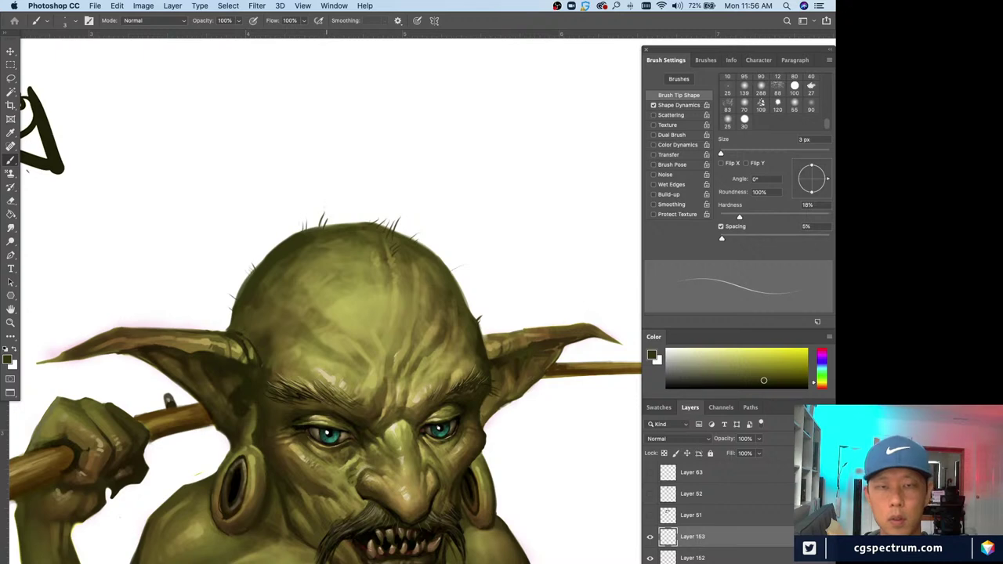
left_click_drag(318, 229, 322, 212)
key("e")
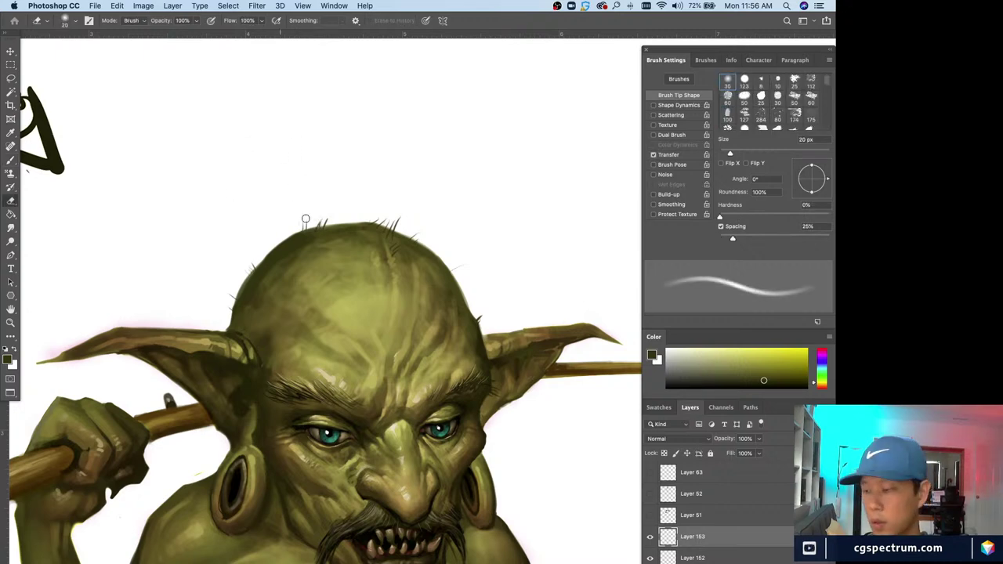
key("b")
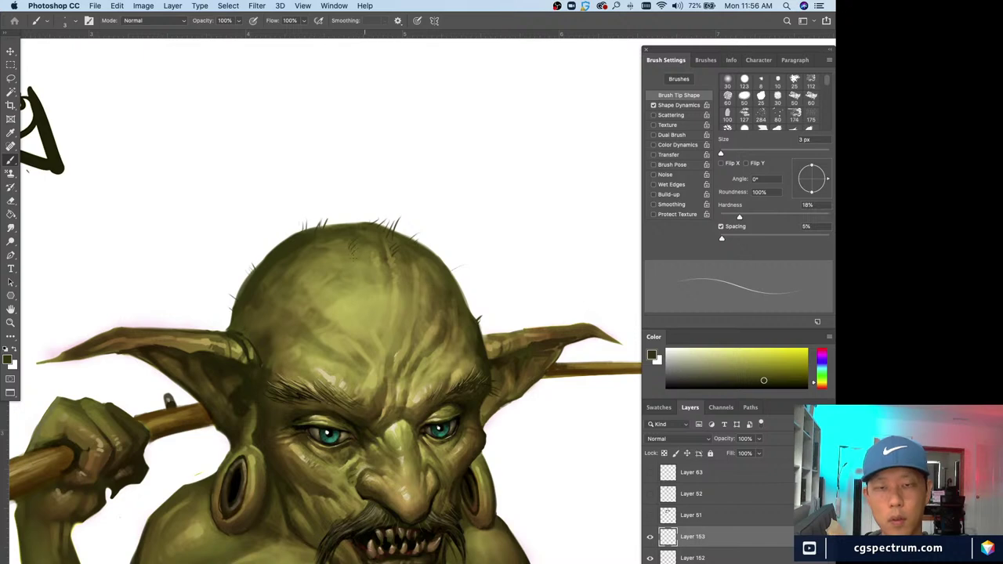
- Add sparse short hairs across the upper scalp and crown with a 4 px dark olive brush
key("bracketright")
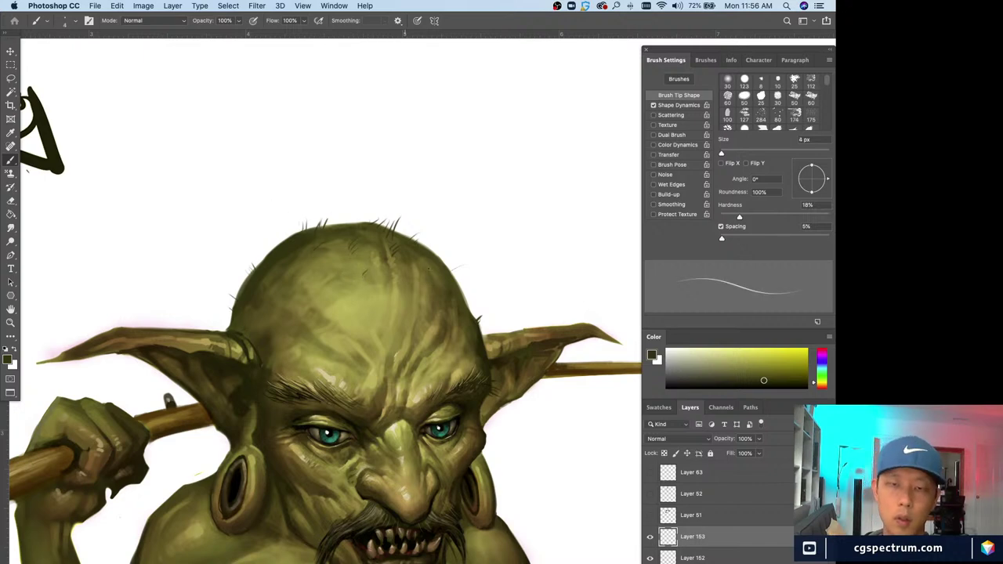
left_click_drag(403, 274, 423, 272)
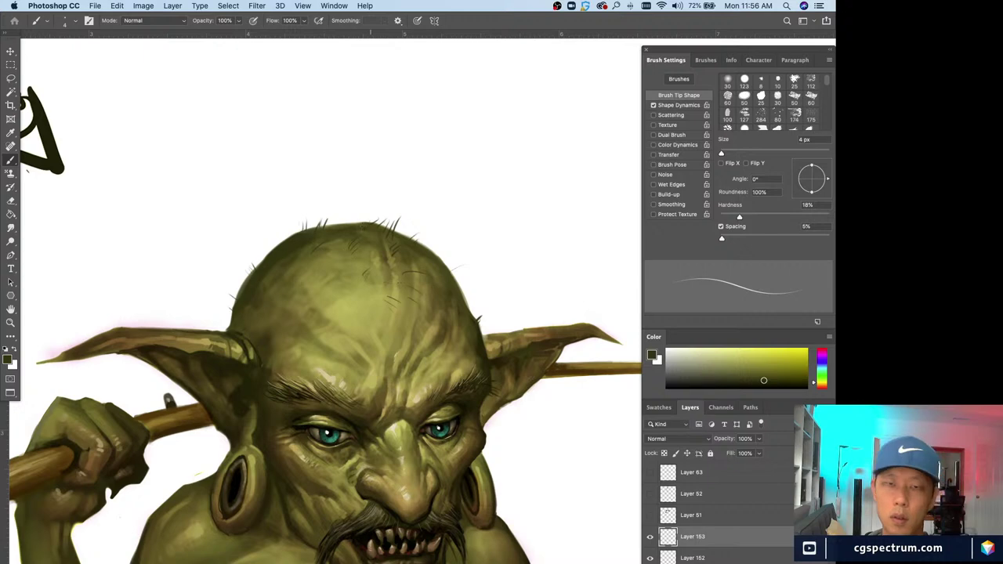
mouse_move(369, 226)
left_mouse_down()
mouse_move(358, 220)
mouse_move(389, 218)
left_mouse_up()
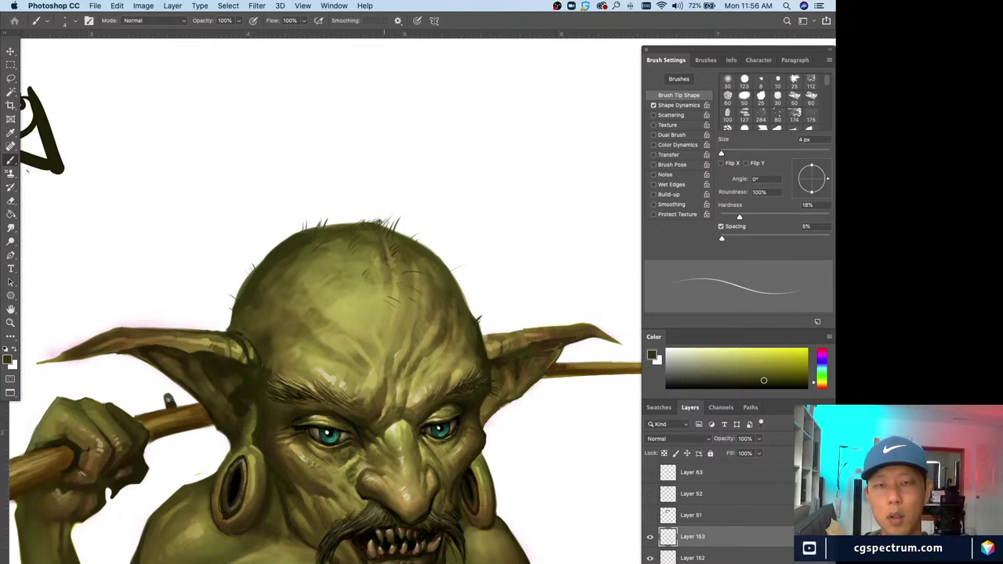
- Add fine dark olive hairs to the ears and shoulders at 4 px, and clean them up with a 20 px soft eraser
key("super+minus")
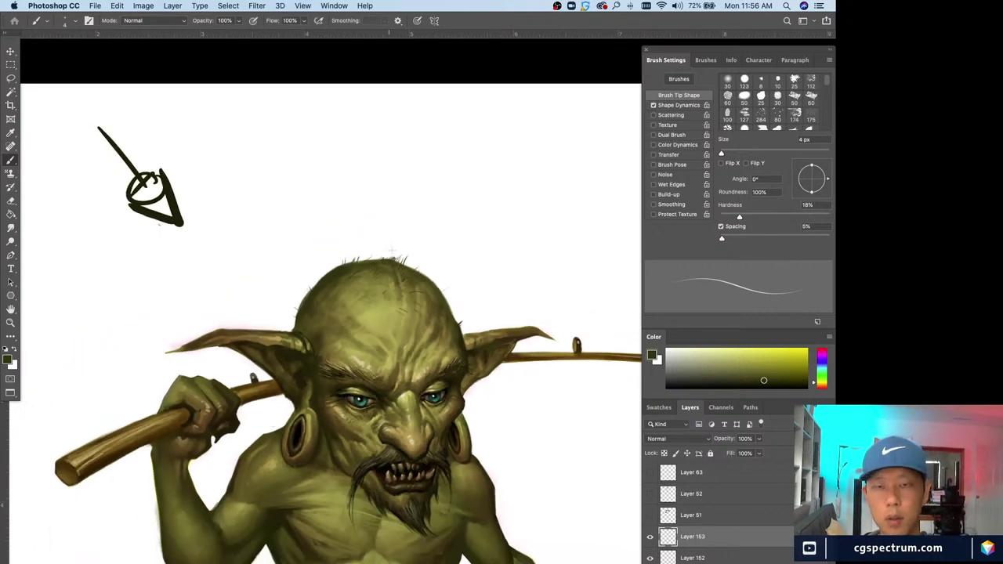
key("super+minus")
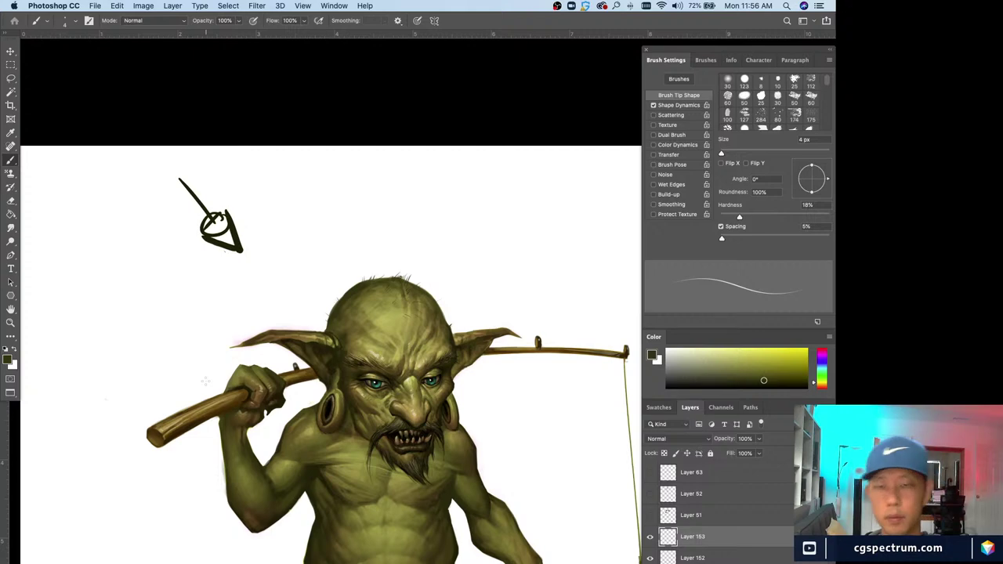
scroll(428, 328, "up", 2)
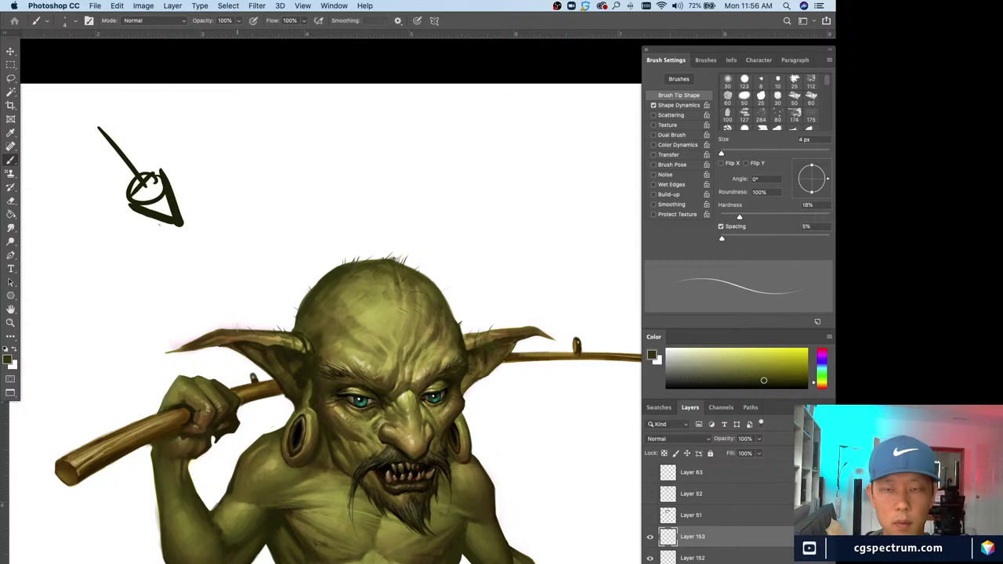
scroll(470, 463, "down", 3)
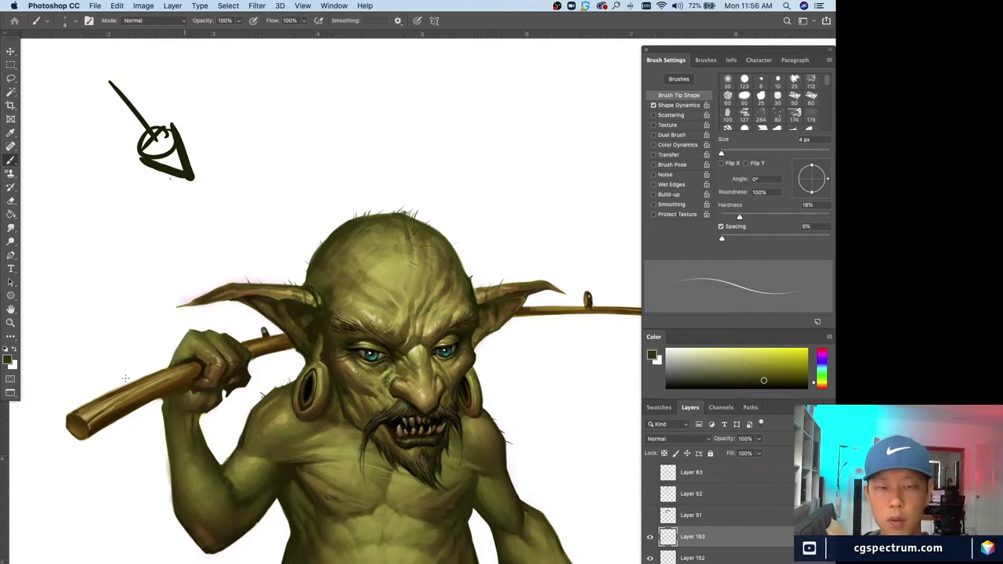
key("e")
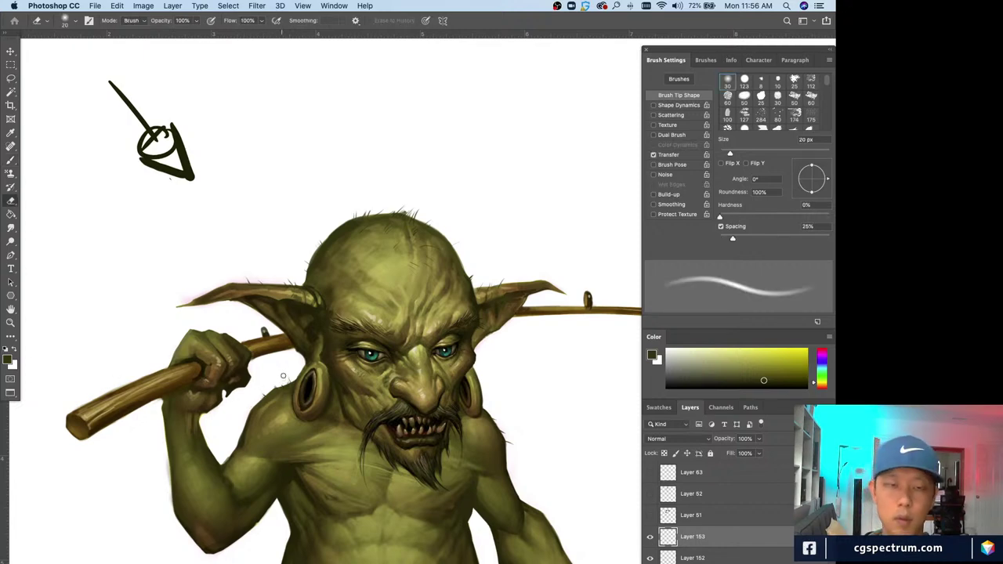
key("b")
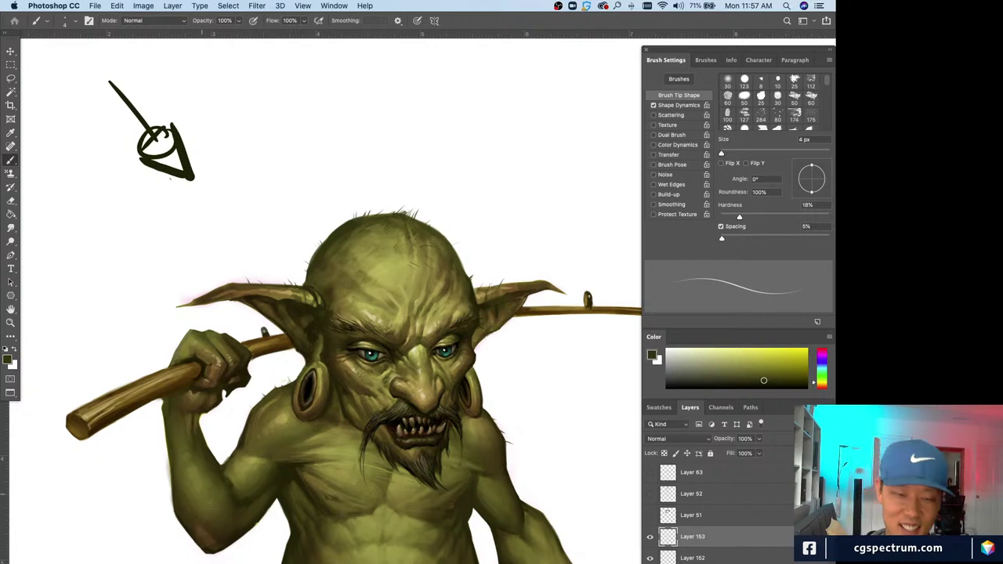
left_click_drag(213, 484, 188, 439)
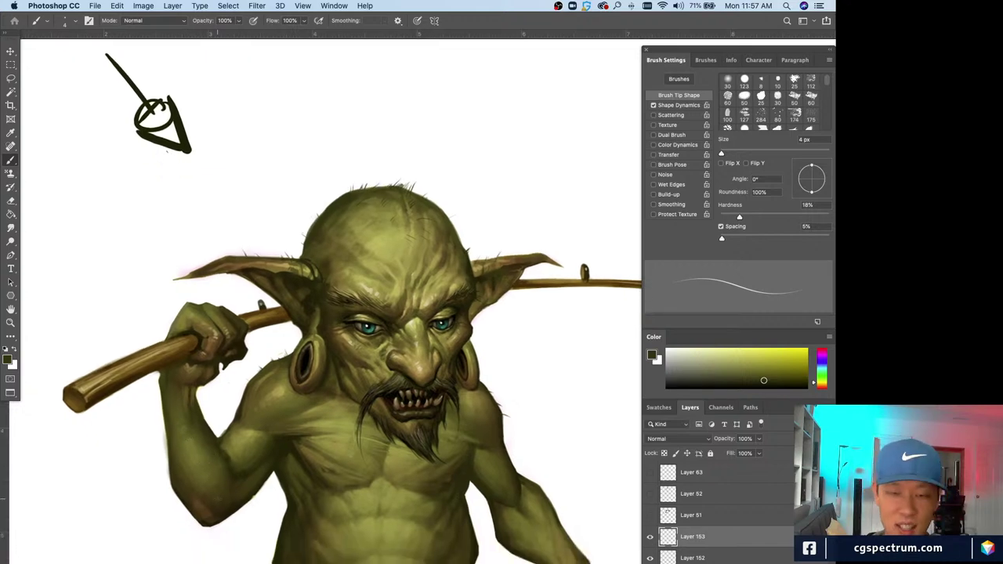
key("e")
key("super+equal")
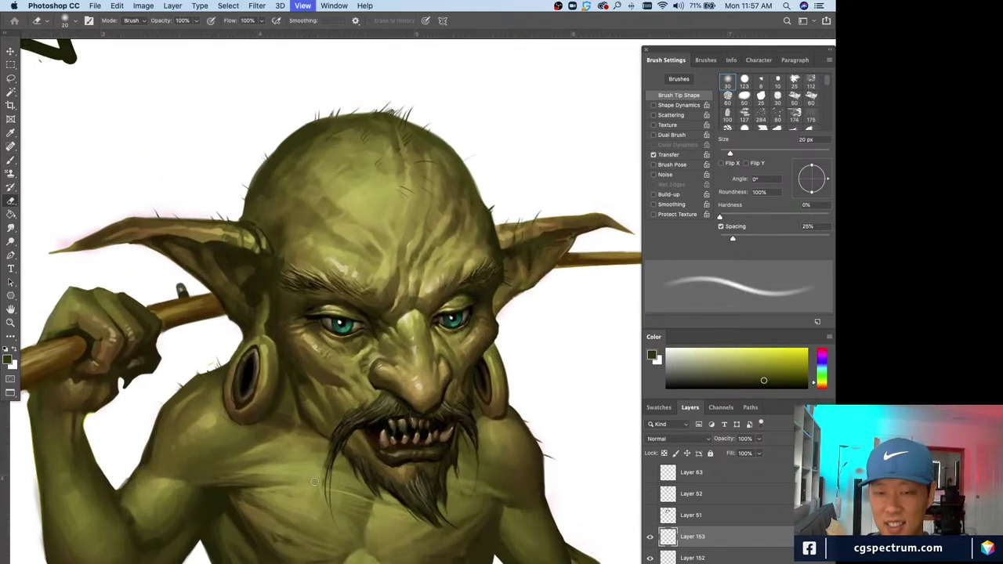
key("b")
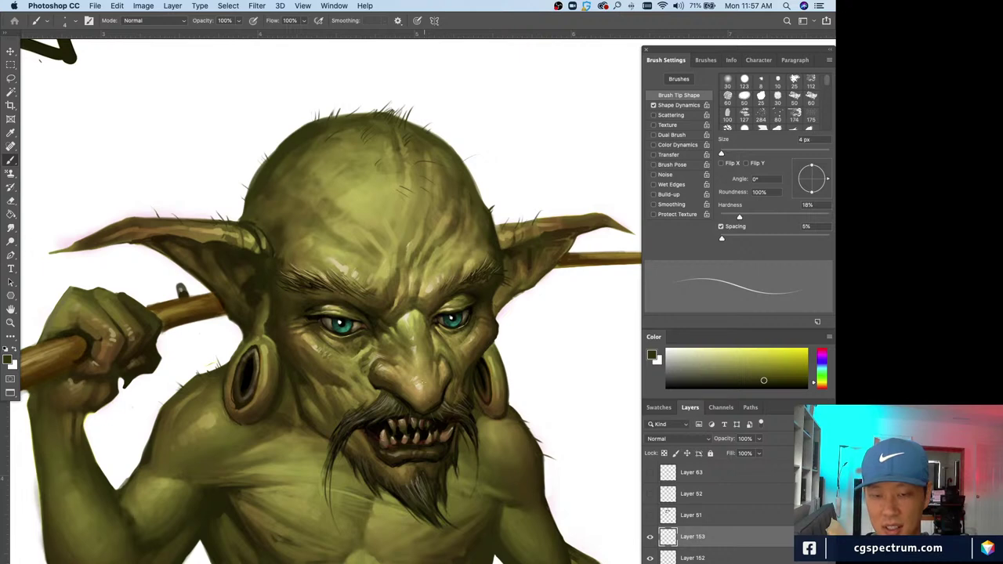
key("bracketright")
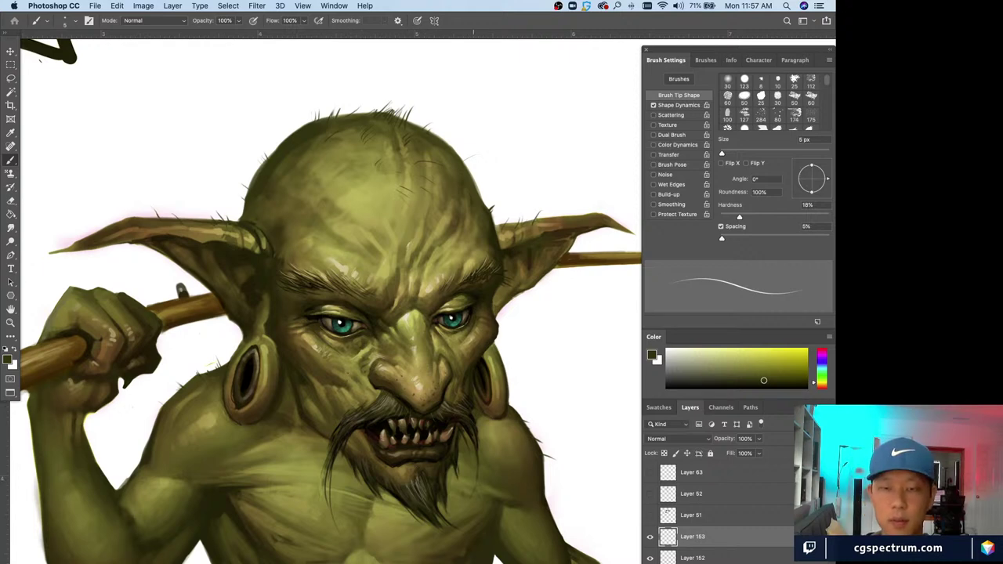
key("super+minus")
key("super+plus")
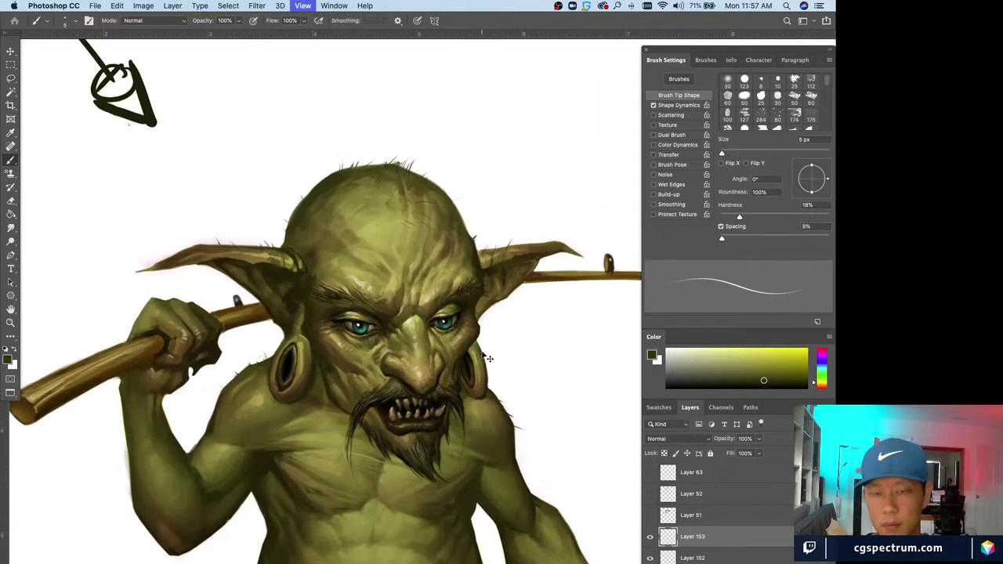
key("e")
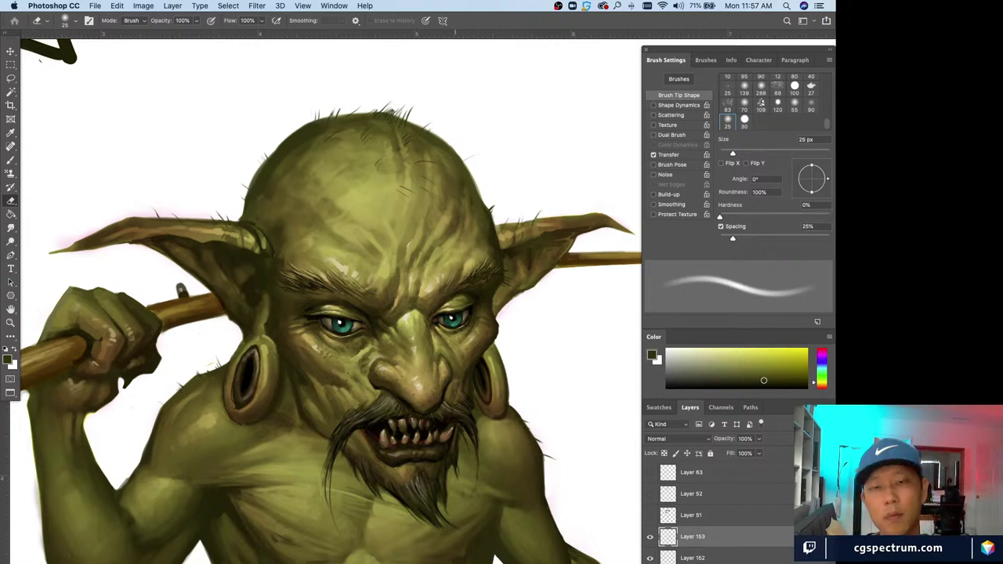
key("b")
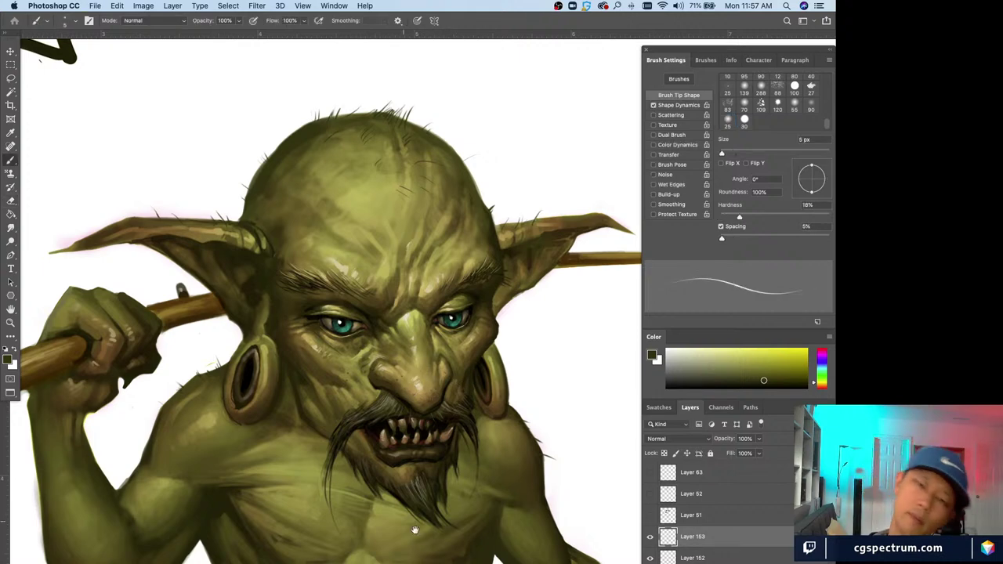
- Add a new layer above the hair layer and set its blending mode to Saturation
key("super+minus")
key("super+minus")
left_click_drag(490, 559, 468, 550)
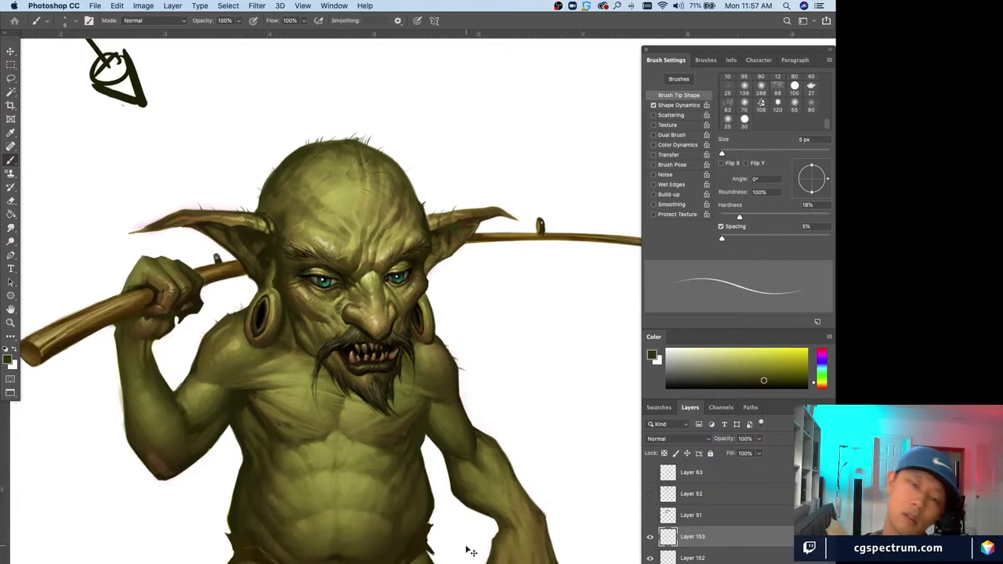
key("super+minus")
left_click_drag(328, 563, 317, 519)
scroll(317, 520, "down", 2)
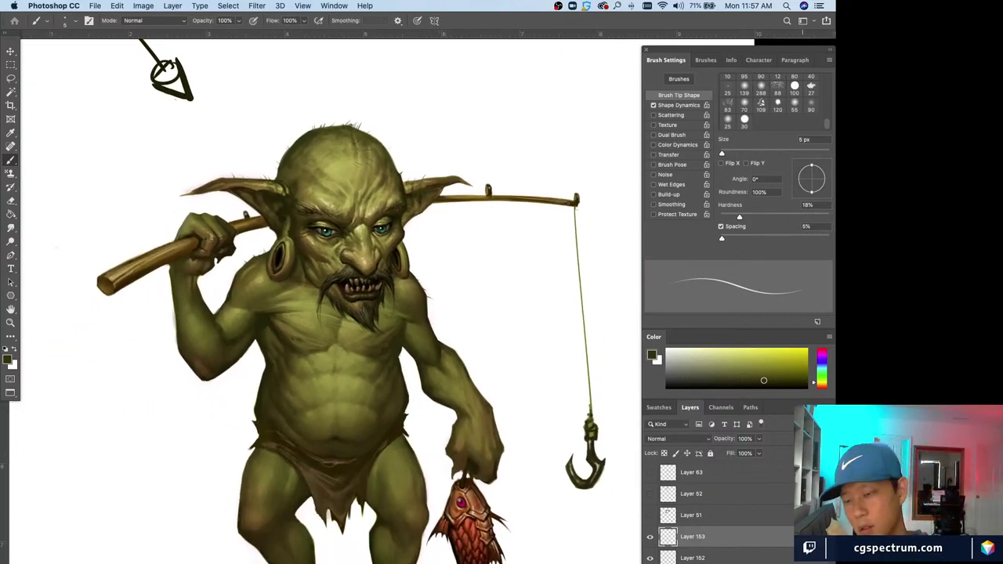
left_click(666, 440)
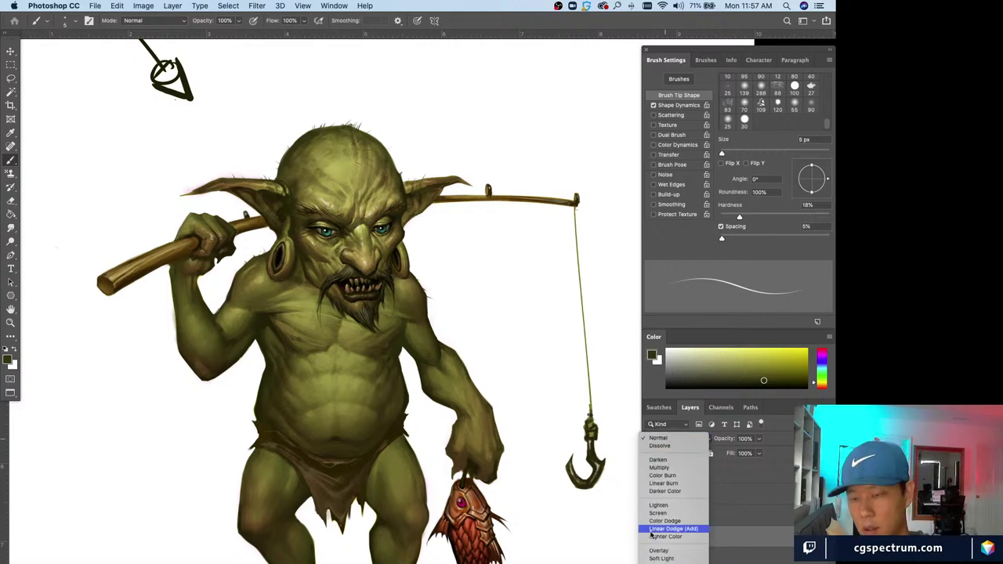
scroll(673, 502, "down", 3)
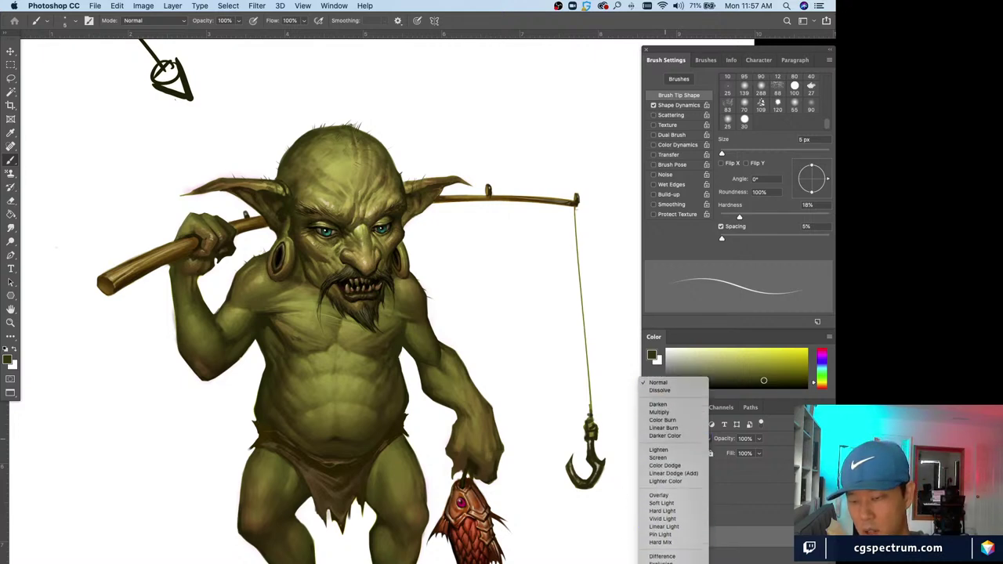
left_click(661, 563)
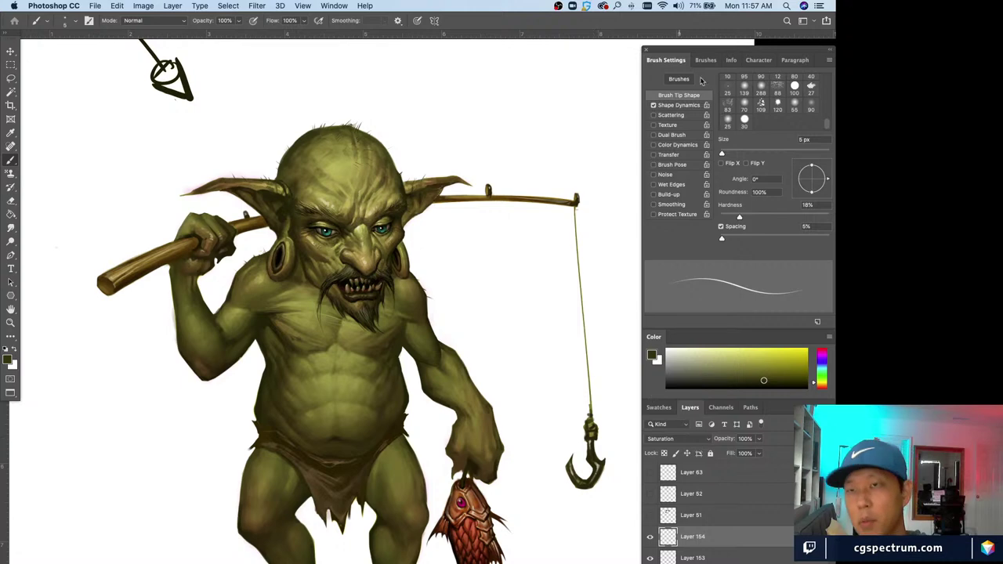
- Choose the soft round 30 px brush tip and turn on Transfer for it
left_click(744, 87)
scroll(783, 101, "up", 5)
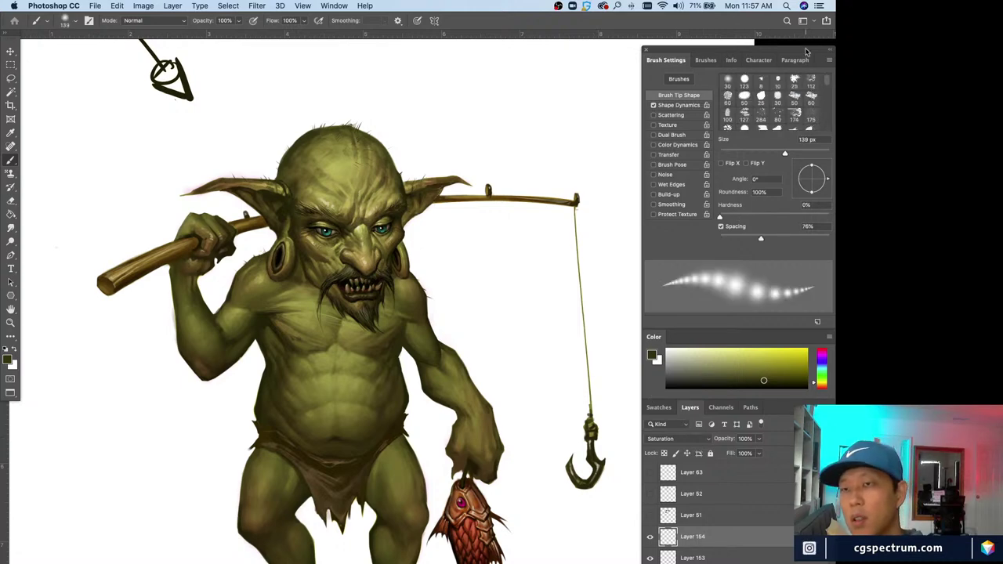
left_click(728, 80)
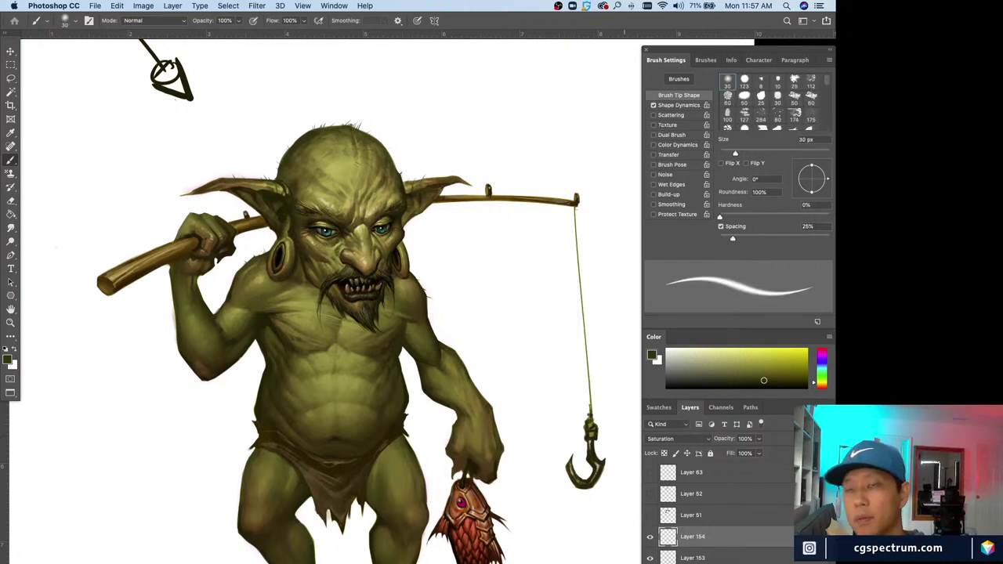
left_click(654, 154)
left_click_drag(339, 514, 311, 437)
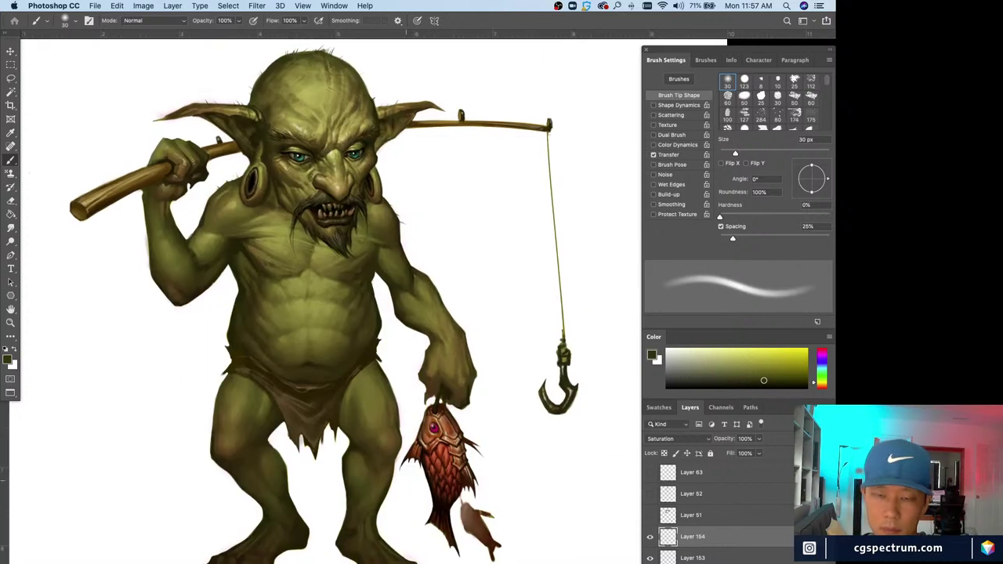
- Mute the red fish's saturation with a greyish olive 90 px soft brush, and ready a 35 px eraser for cleanup
key("bracketright")
key("bracketright")
key("bracketright")
key("bracketright")
key("bracketright")
key("bracketright")
key("bracketright")
left_click(697, 371)
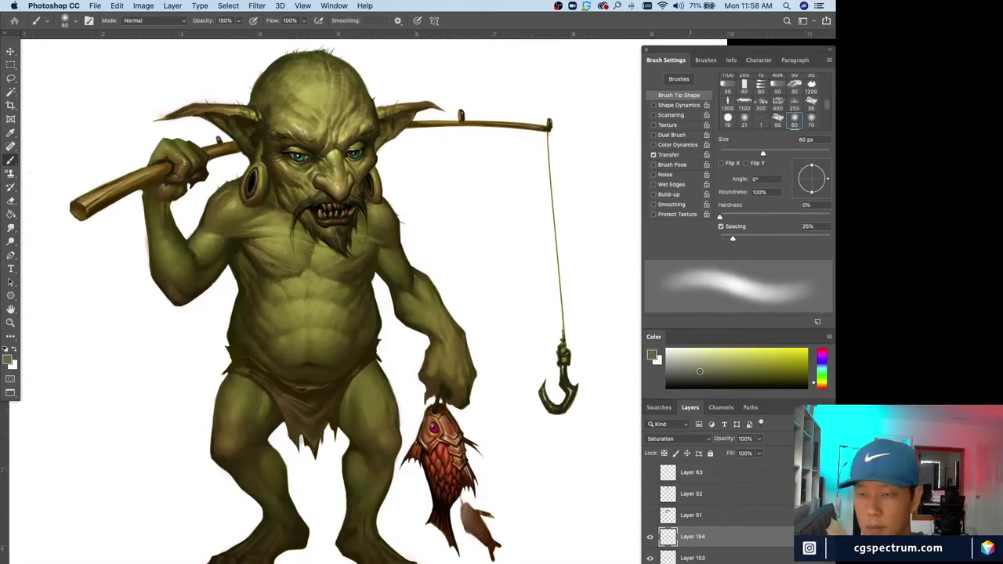
key("bracketright")
key("bracketright")
key("bracketright")
key("bracketleft")
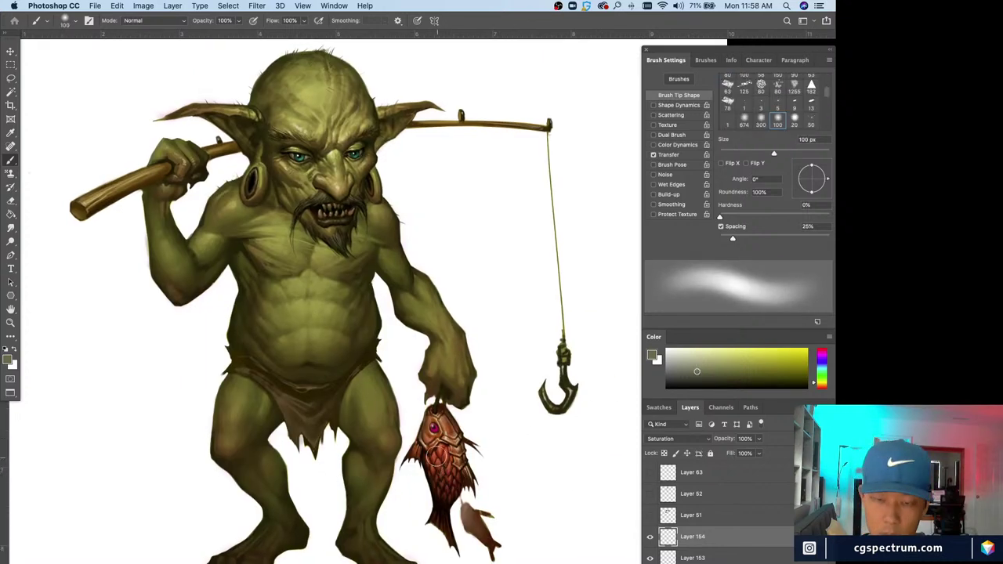
key("bracketleft")
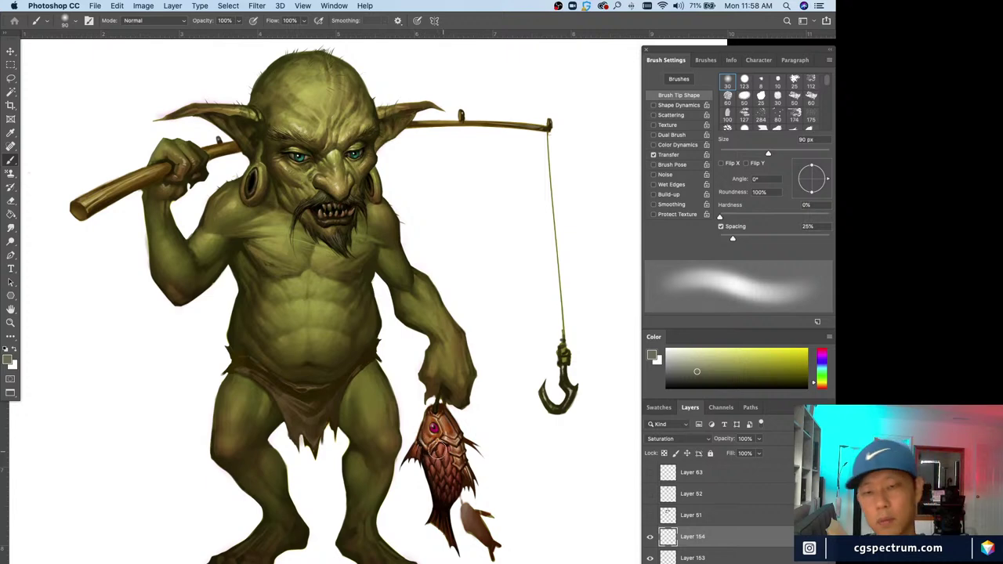
key("e")
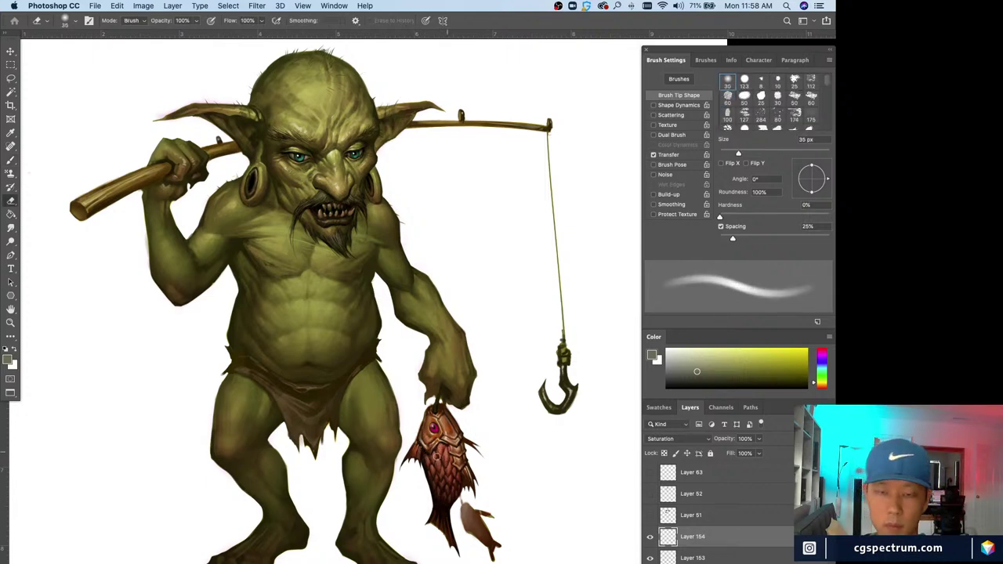
key("super+minus")
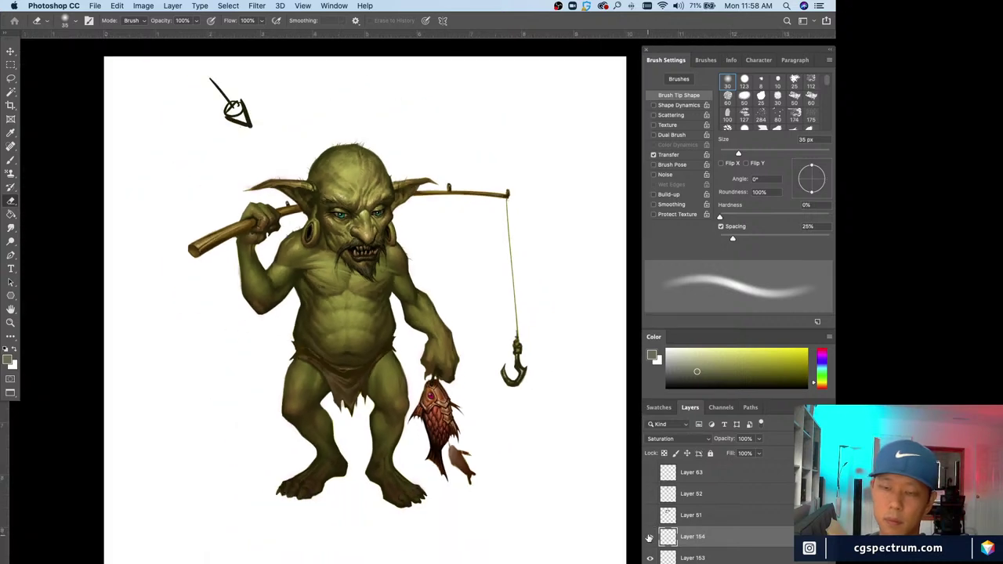
key("super+plus")
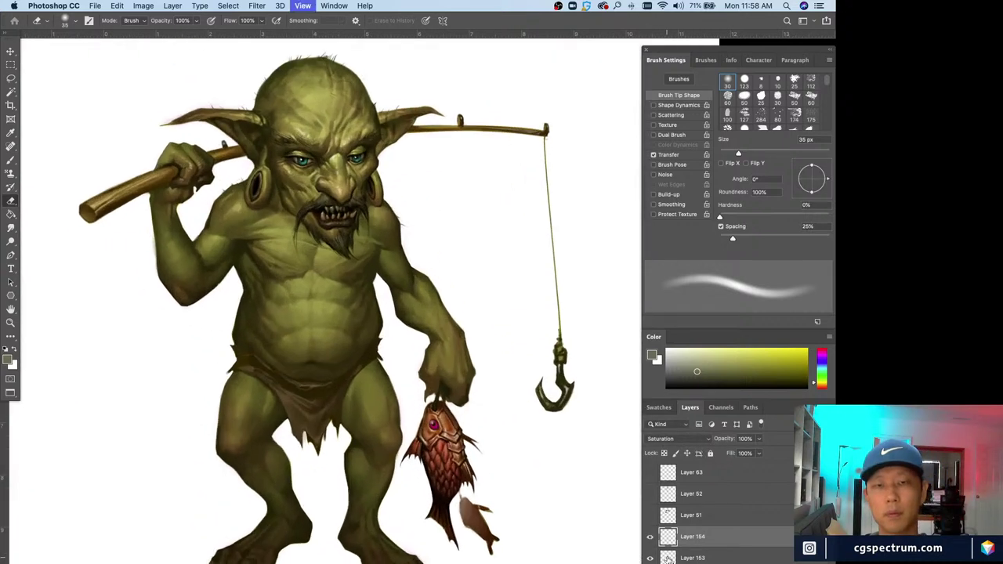
- Sample the white background and paint out the light-direction sketch above the goblin on a new layer
key("b")
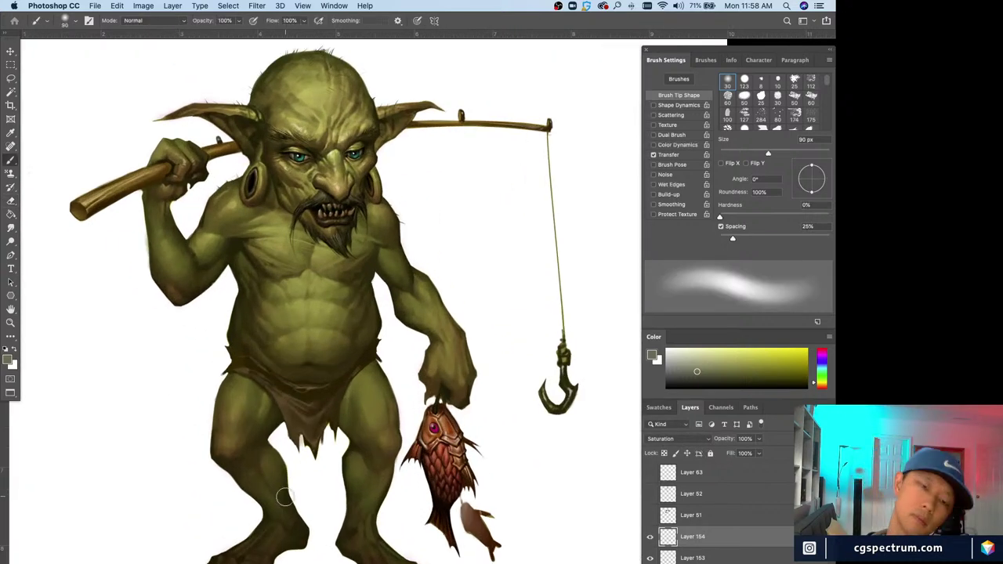
key("super+minus")
key("super+minus")
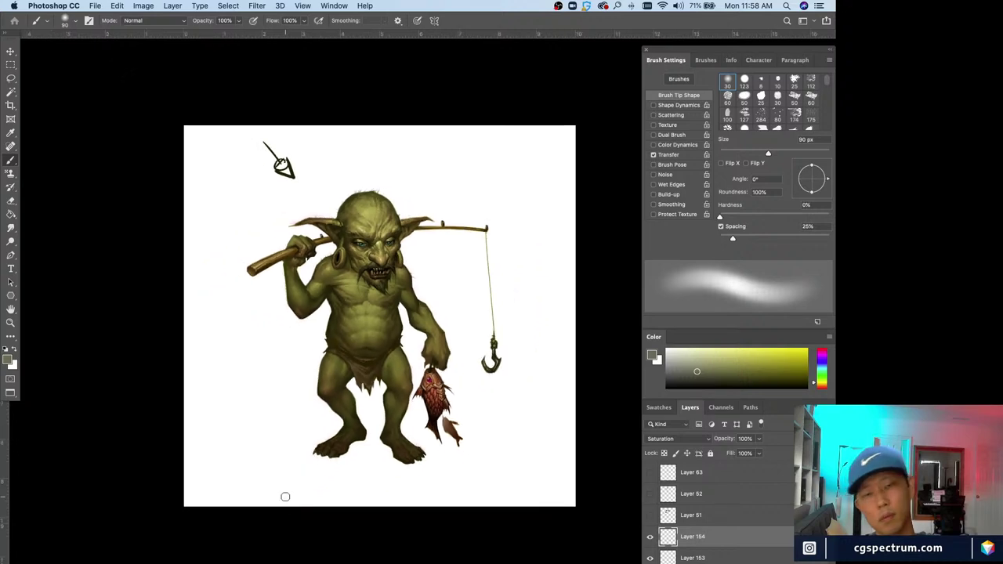
key("super+plus")
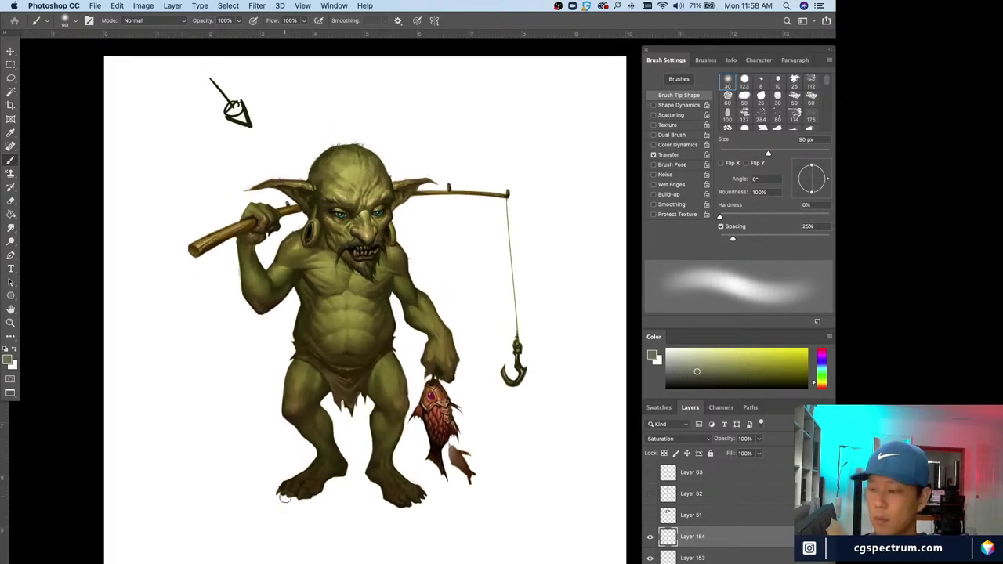
left_click(188, 114, "alt")
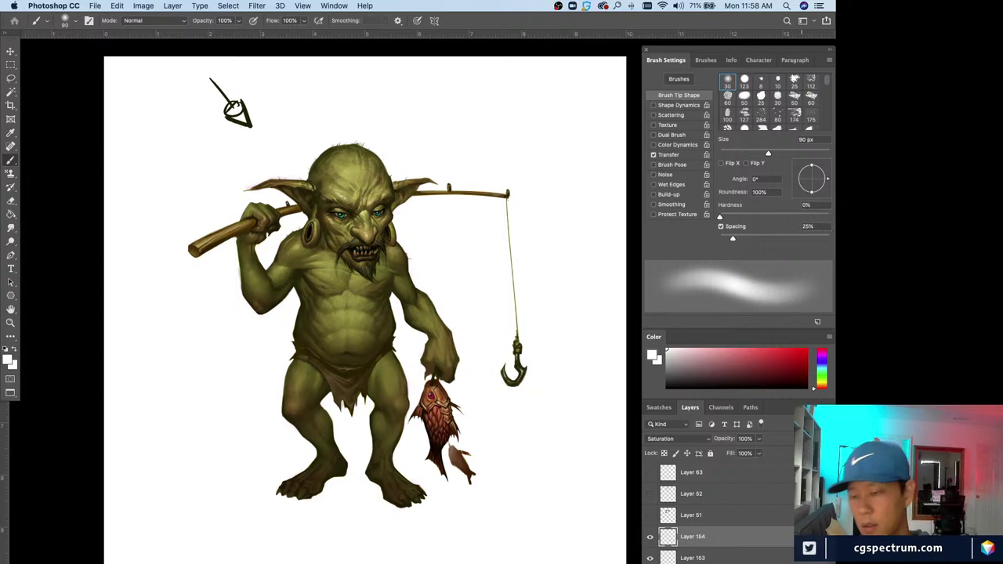
key("super+shift+alt+n")
key("super+z")
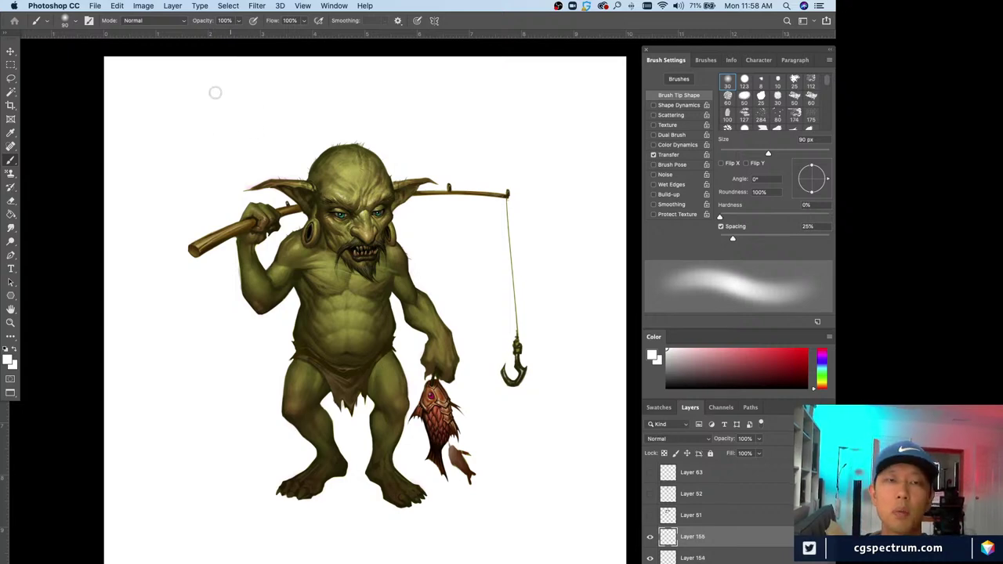
- Lasso loosely around the whole goblin, rod and fish and copy the merged artwork to a new layer
key("l")
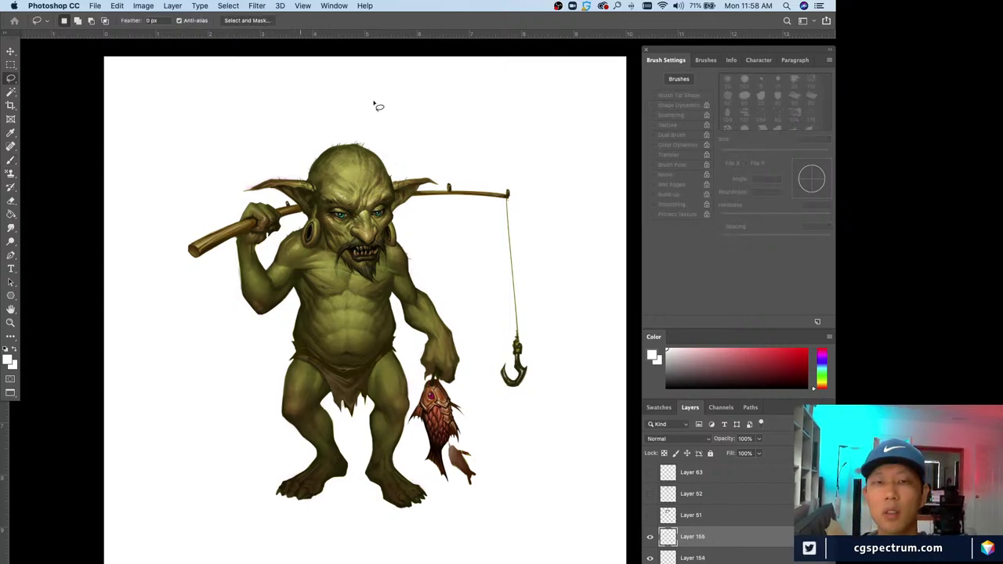
left_click_drag(374, 104, 197, 150)
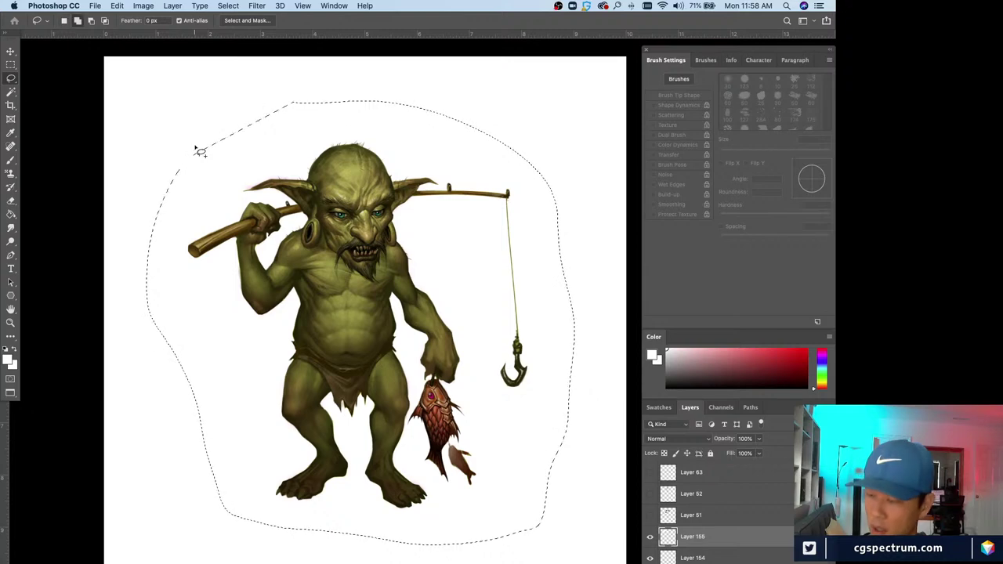
key("super+j")
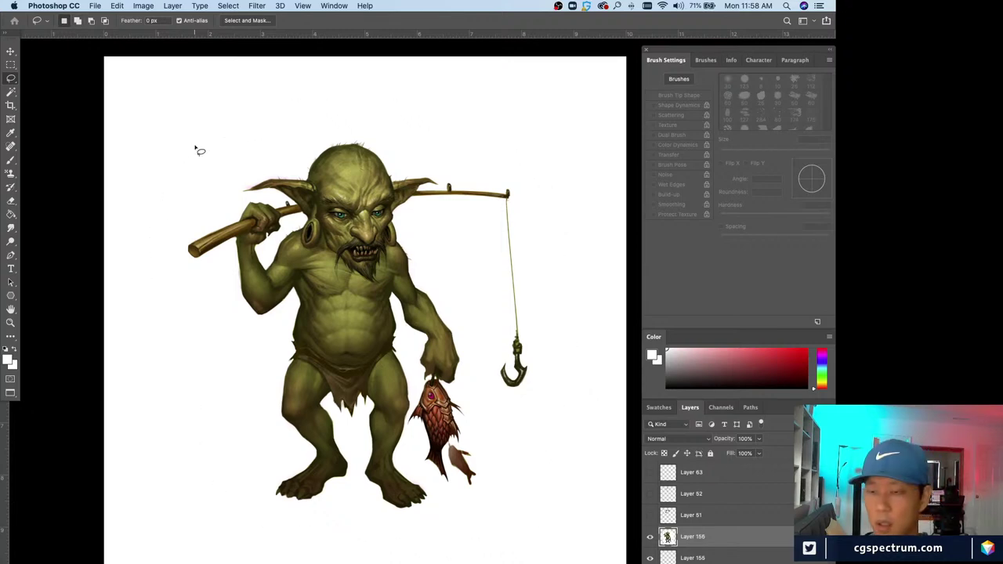
key("super+l")
key("super+equal")
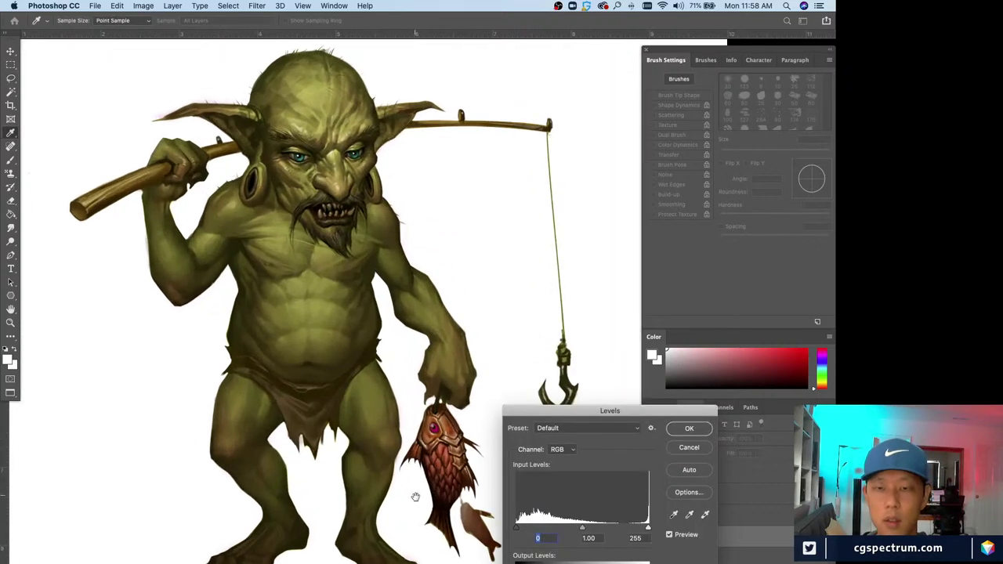
left_click_drag(416, 497, 418, 528)
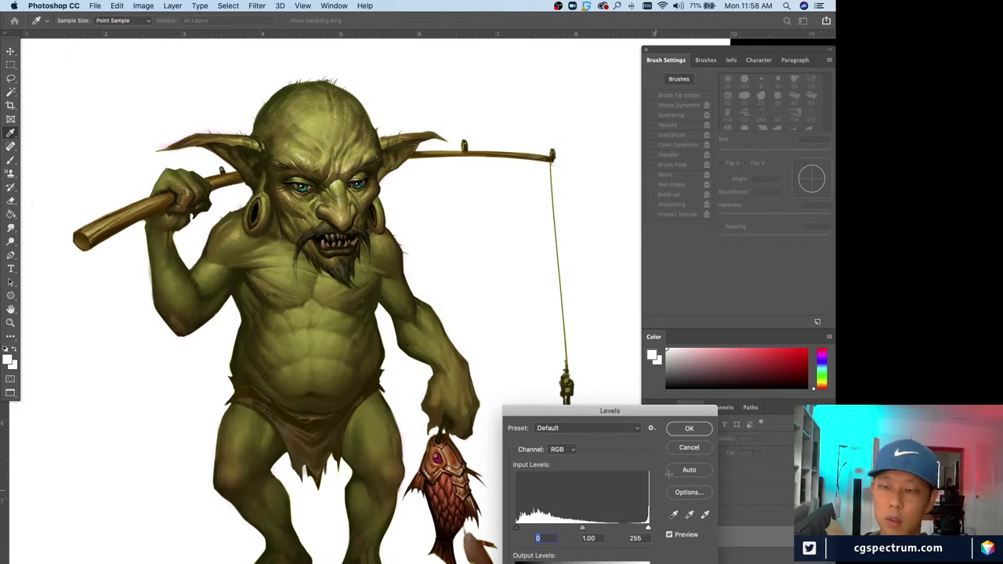
left_click(689, 447)
- Apply Levels to the merged goblin layer with input levels of 26, 1.19 and 226 for stronger contrast
key("f")
key("f")
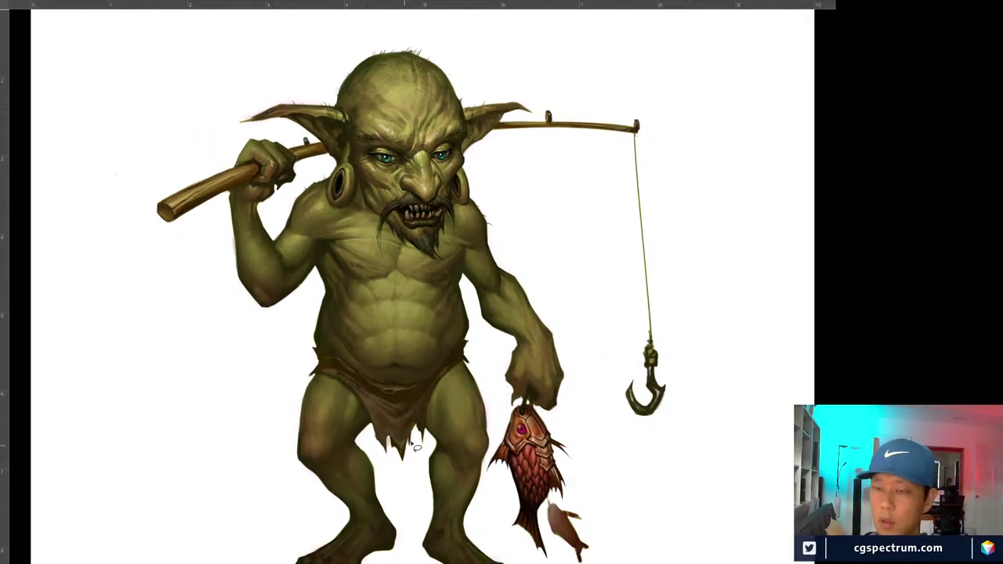
left_click_drag(423, 435, 365, 508)
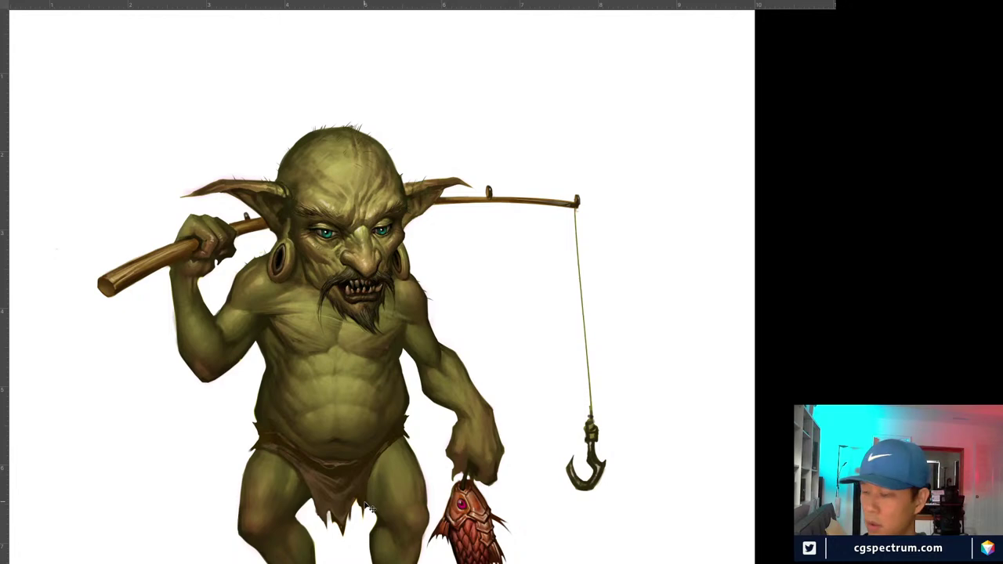
key("ctrl+l")
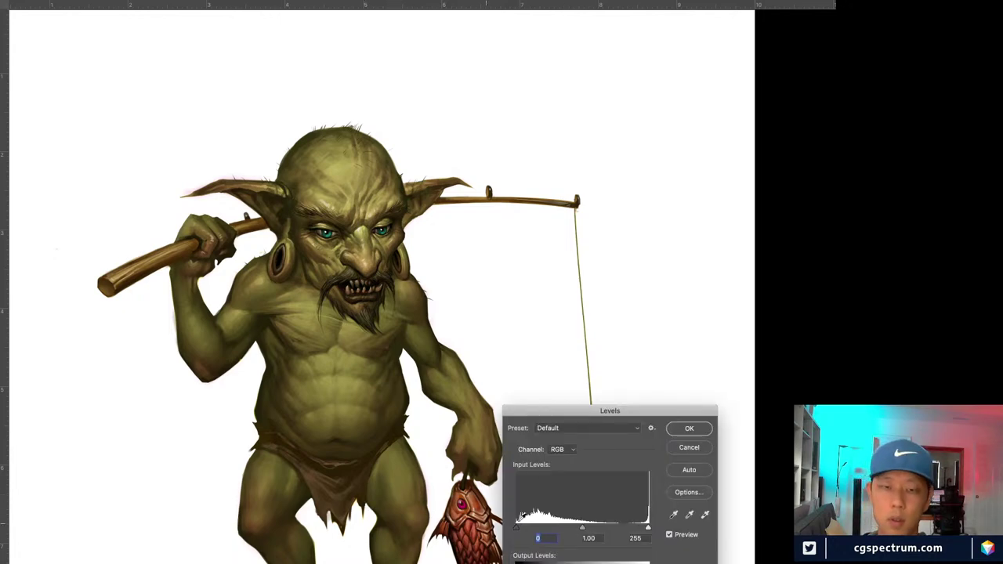
key("ctrl+minus")
left_click_drag(648, 530, 637, 528)
mouse_move(518, 532)
left_mouse_down()
mouse_move(573, 527)
mouse_move(530, 531)
left_mouse_up()
left_click_drag(634, 531, 633, 530)
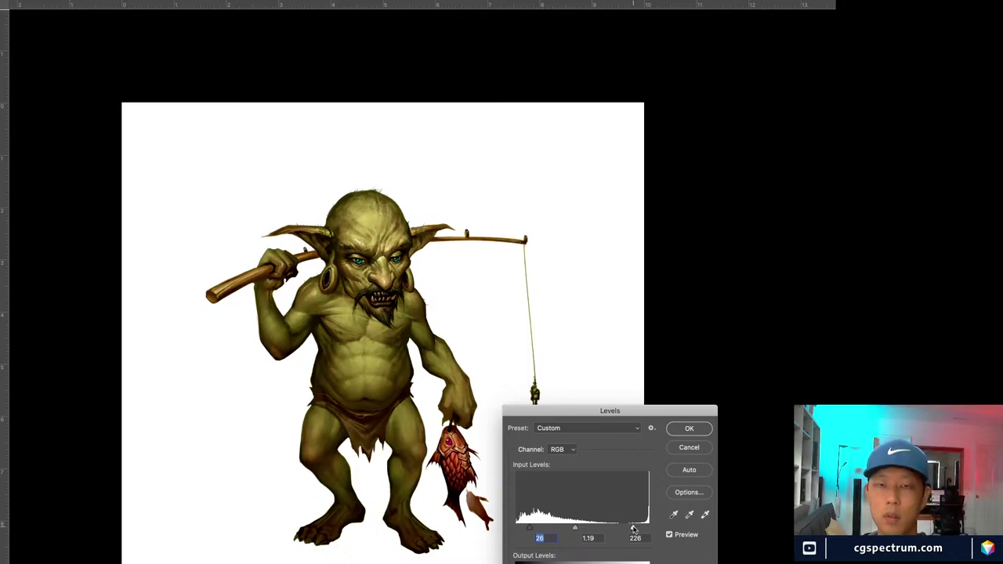
left_click(689, 429)
key("super+minus")
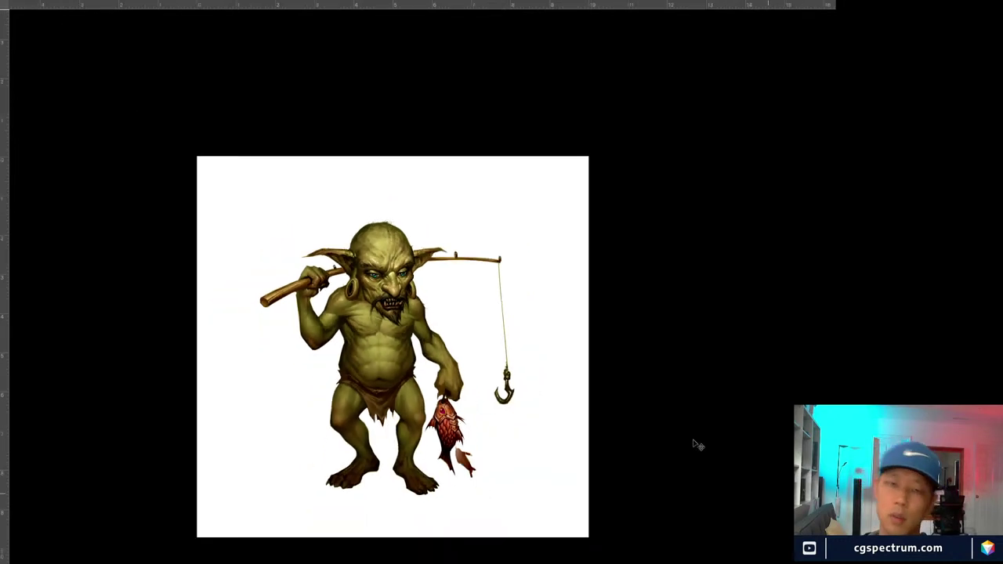
key("super+plus")
key("super+plus")
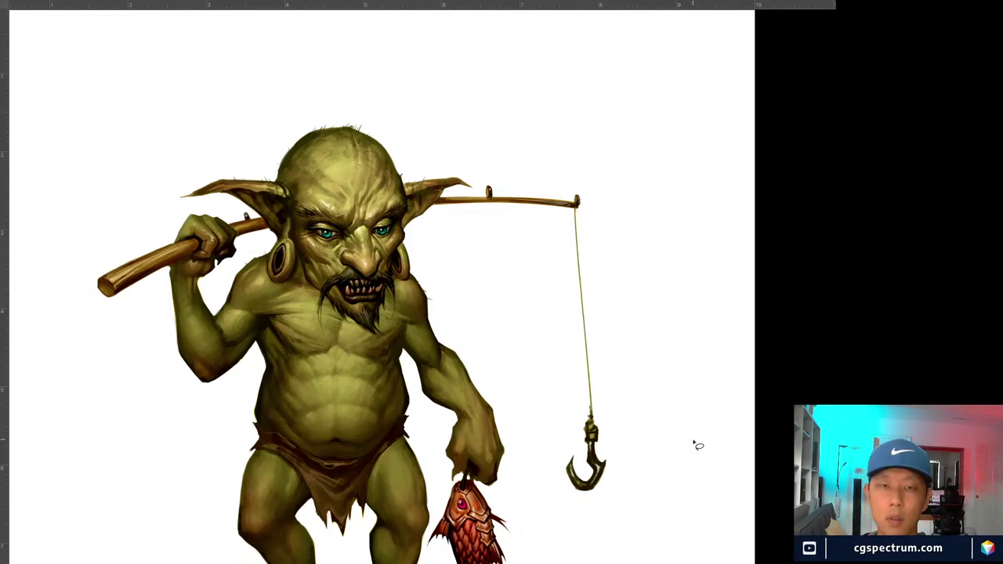
- Lower the saturation of only the Reds on the merged goblin layer with a Hue/Saturation adjustment
key("f")
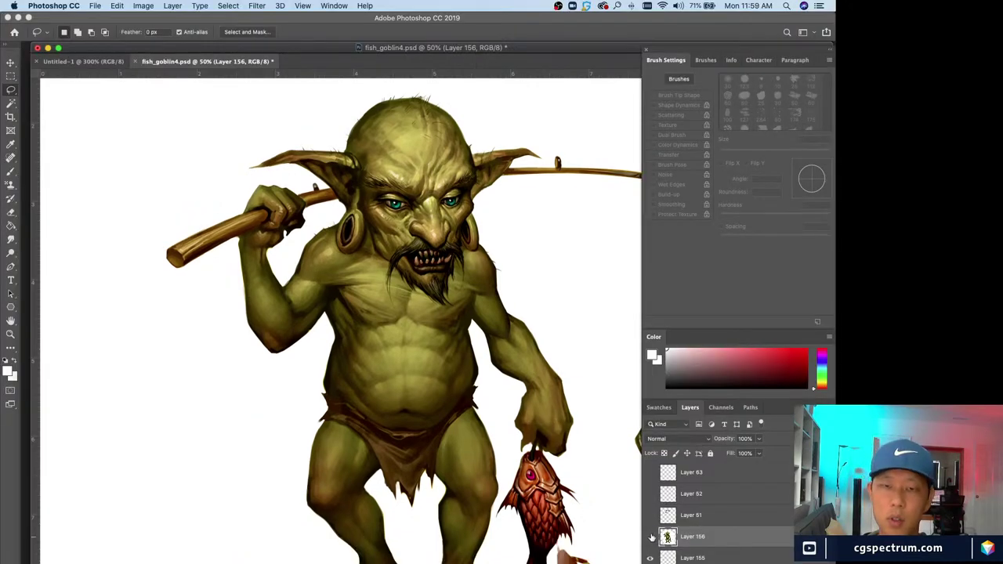
key("super+minus")
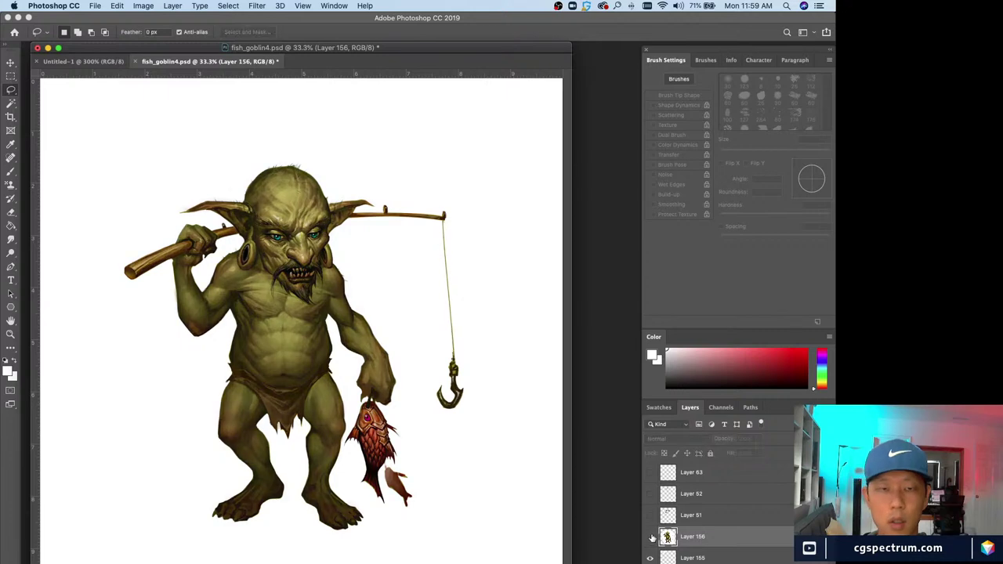
key("super+plus")
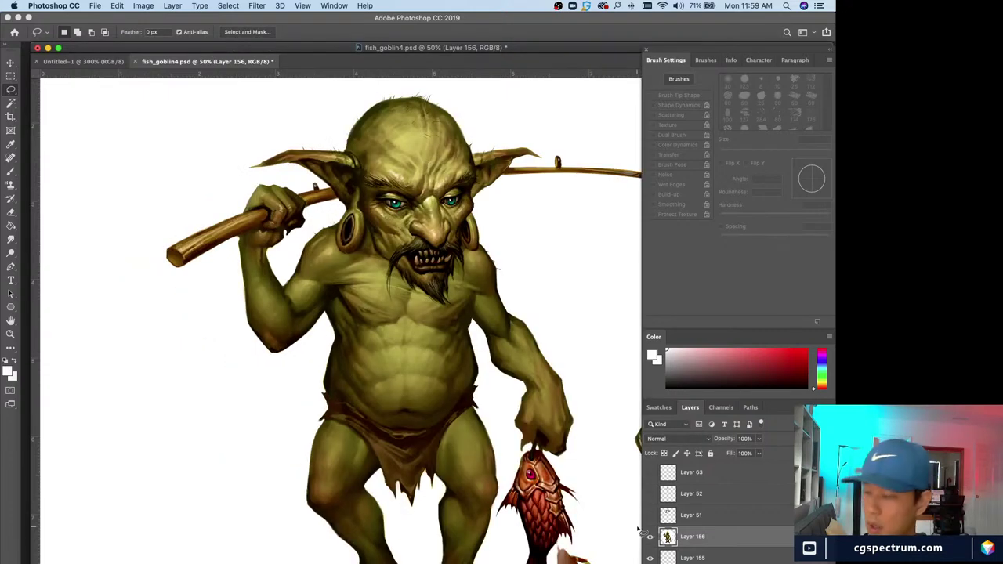
key("super+u")
left_click(540, 476)
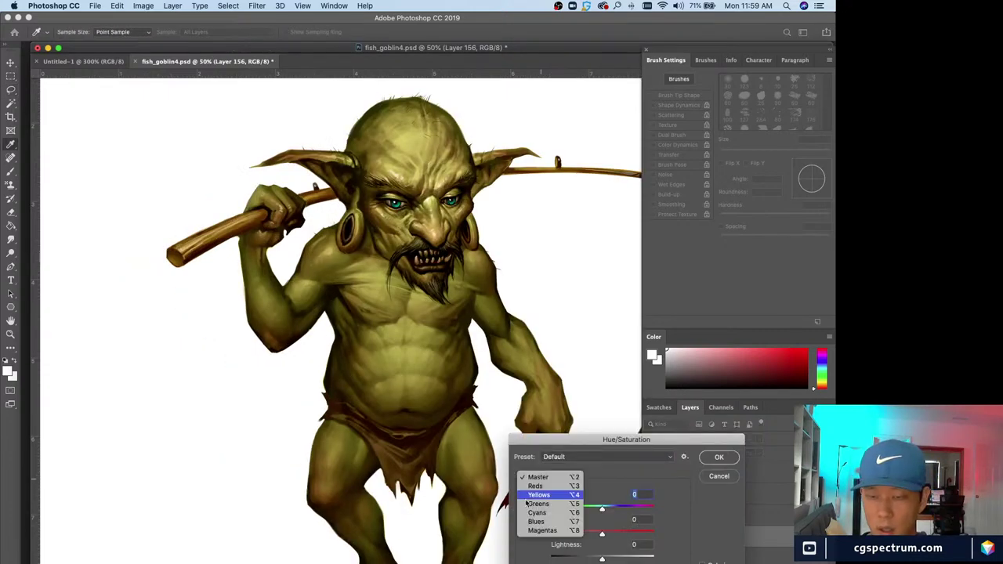
left_click(533, 486)
left_click_drag(602, 533, 591, 533)
left_click_drag(550, 443, 160, 422)
left_click(330, 436)
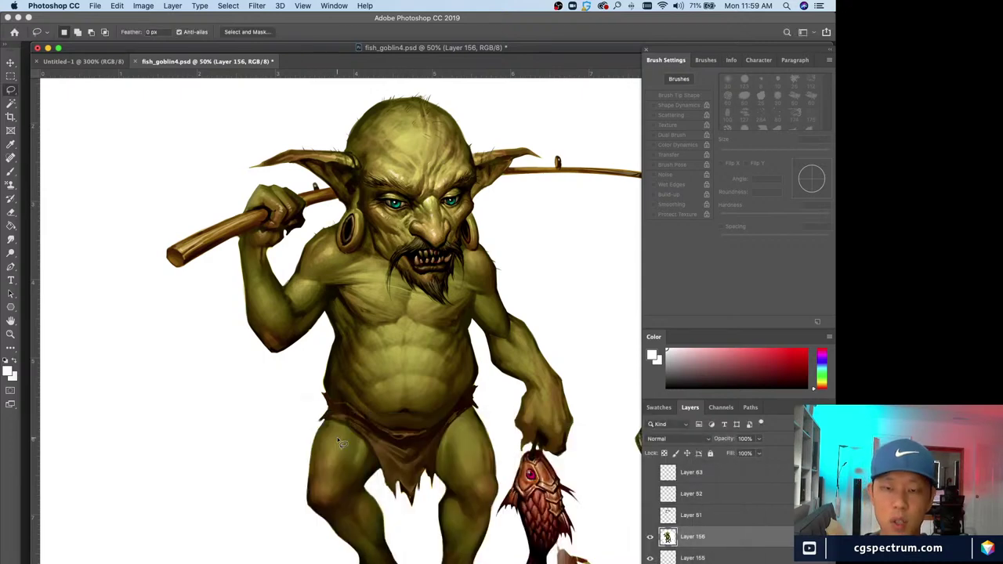
- Compare the painting with the adjusted merged layer hidden and shown, and examine the goblin both whole and closer up
key("super+minus")
left_click(650, 537)
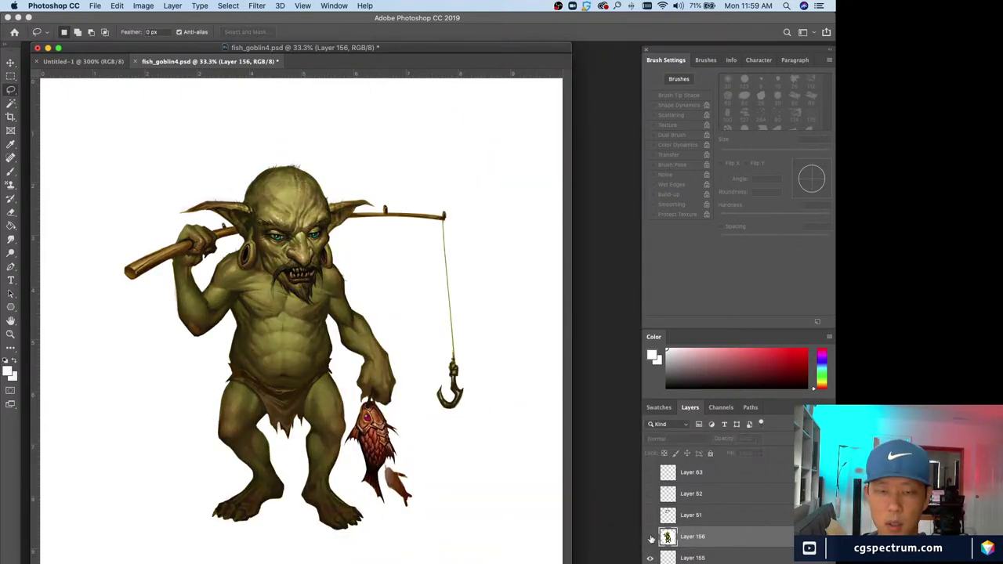
left_click(649, 536)
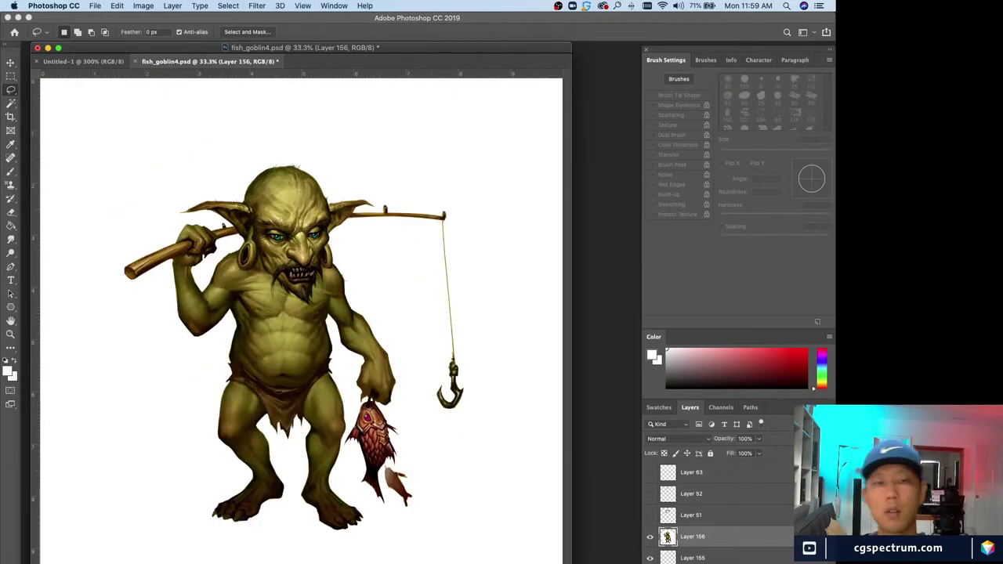
key("super+plus")
key("super+minus")
key("super+plus")
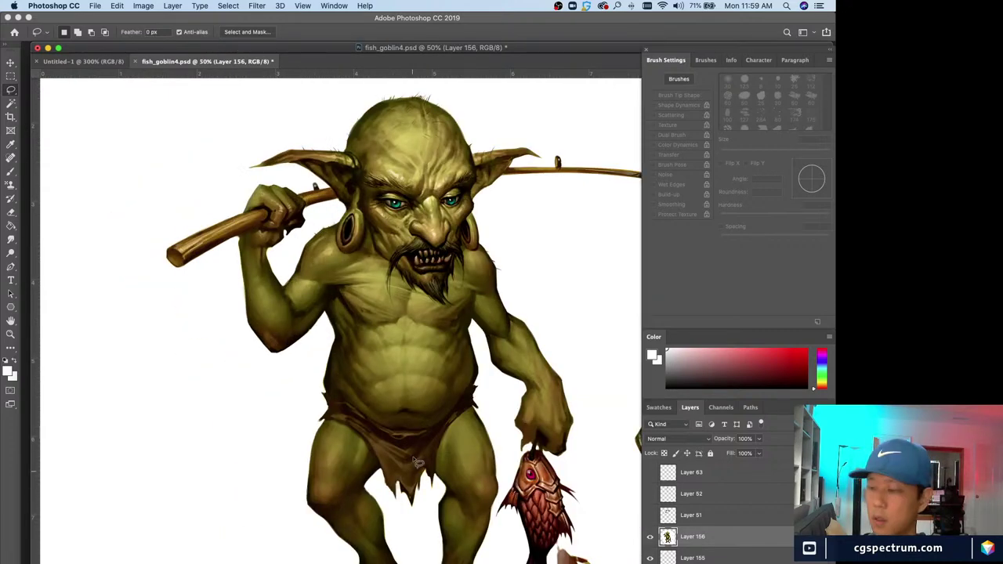
key("f")
key("super+minus")
key("super+minus")
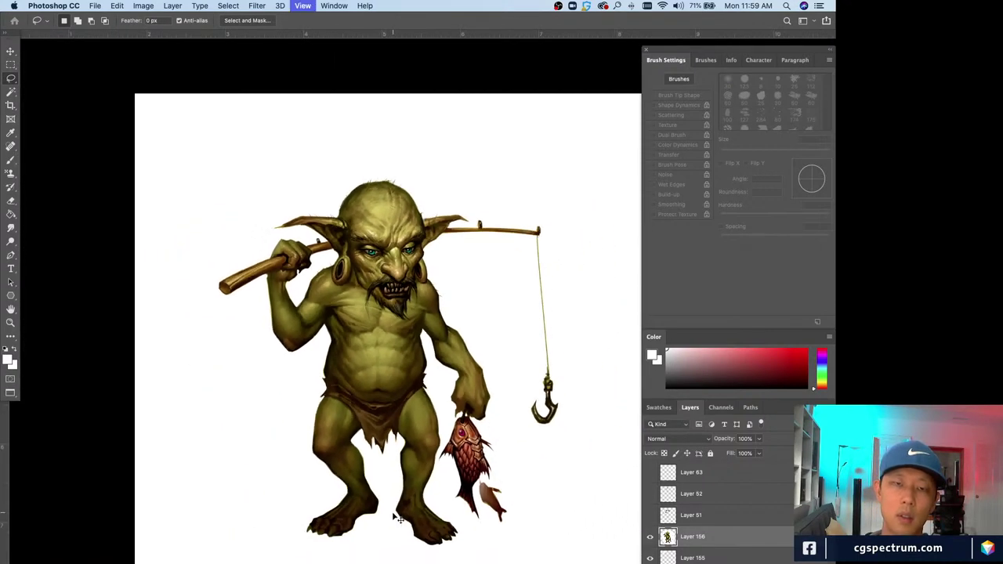
key("super+plus")
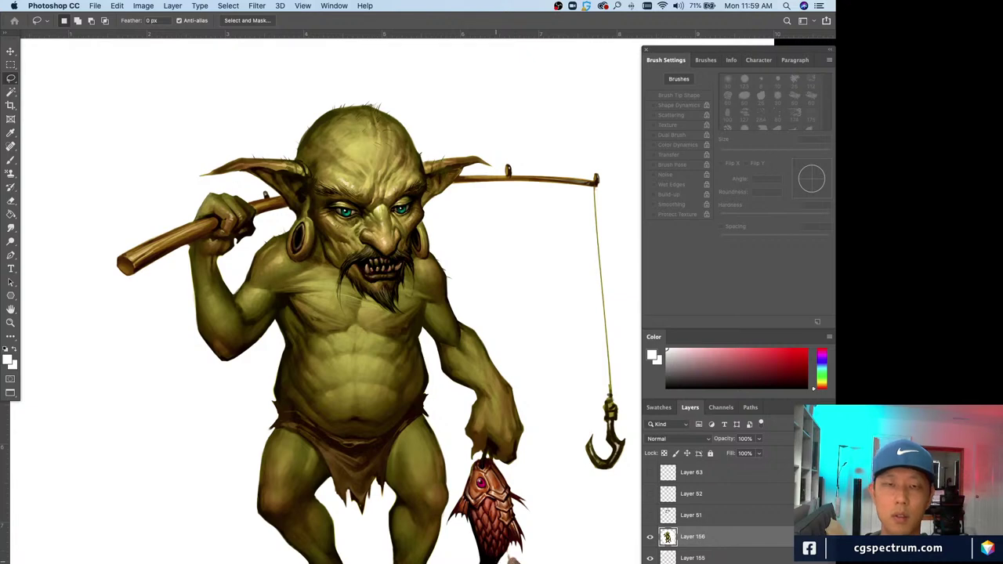
key("super+plus")
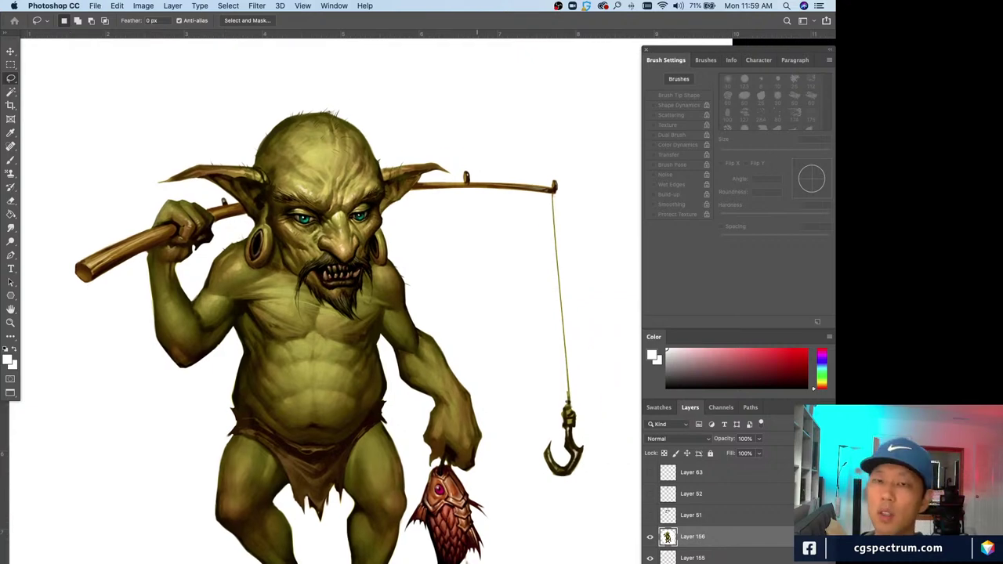